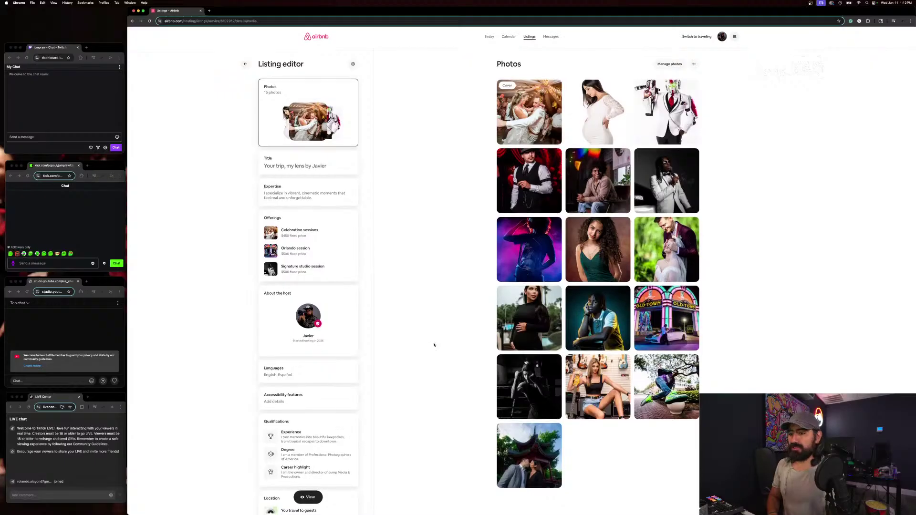
Open the guest view of the "Your trip, my lens" listing and review its offerings, portfolio, service area and policies
click(308, 499)
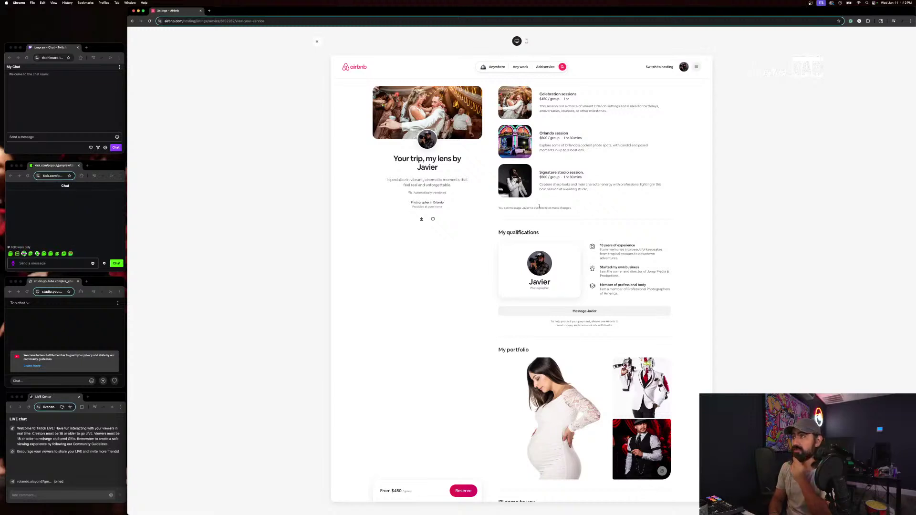
scroll(539, 207, down, 10)
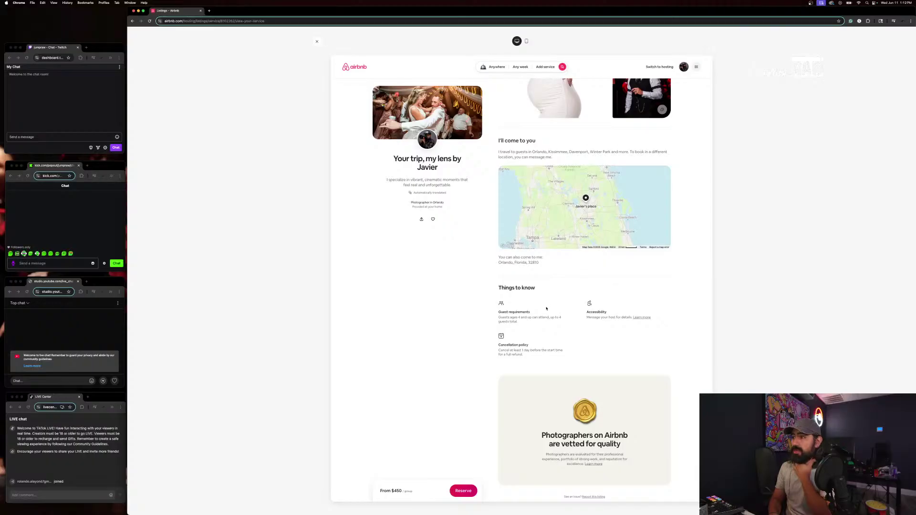
scroll(546, 309, up, 5)
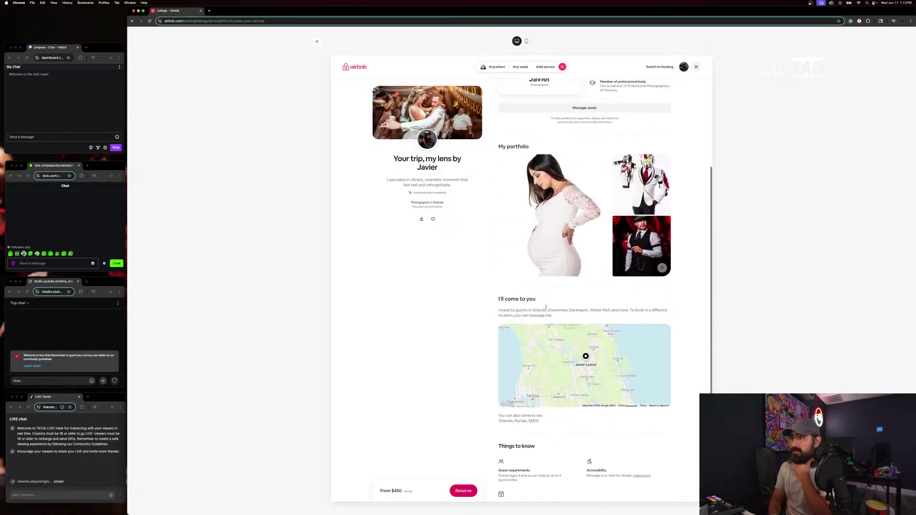
scroll(546, 306, up, 5)
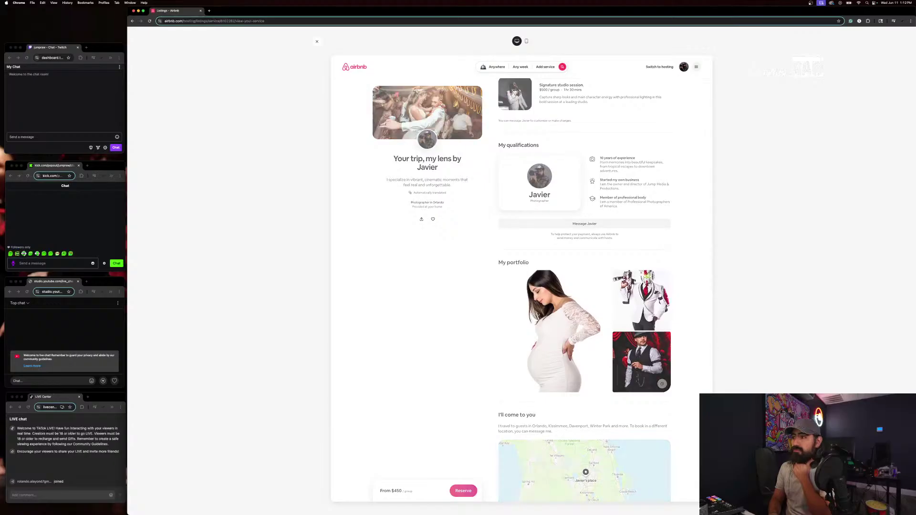
Open the listing's portfolio full size, page through all the photos to the last one and close the viewer
click(546, 306)
click(703, 281)
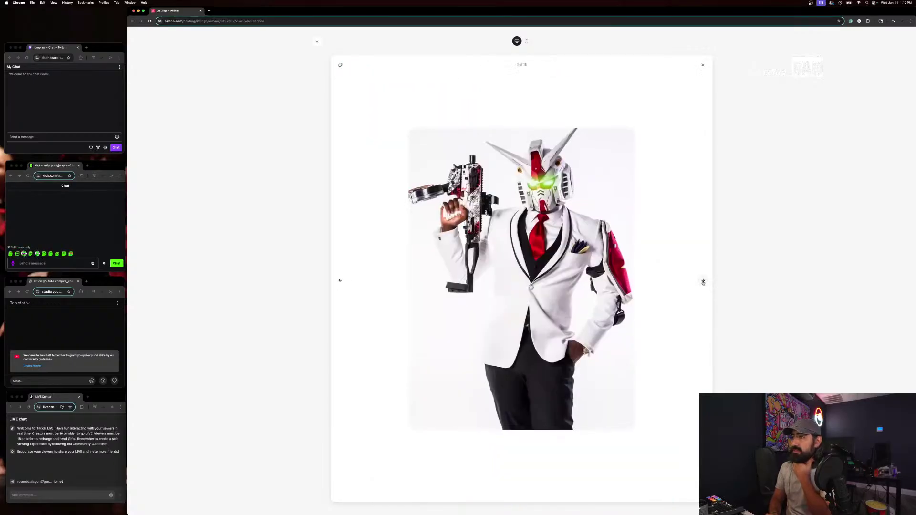
click(702, 281)
click(702, 281)
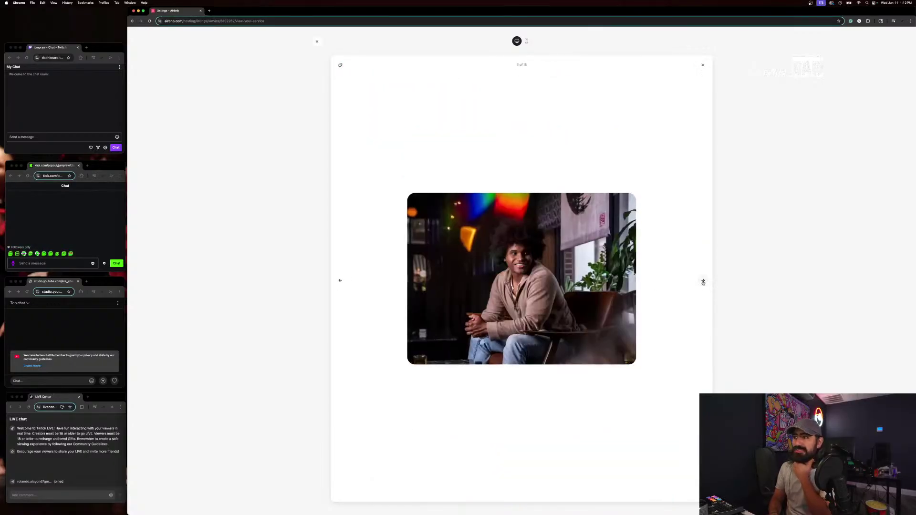
click(703, 281)
click(703, 281)
click(703, 280)
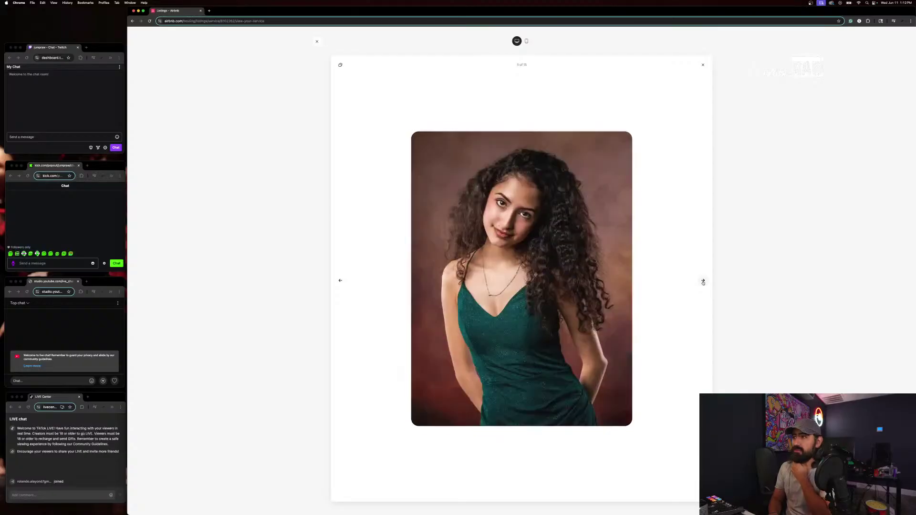
click(703, 281)
click(703, 281)
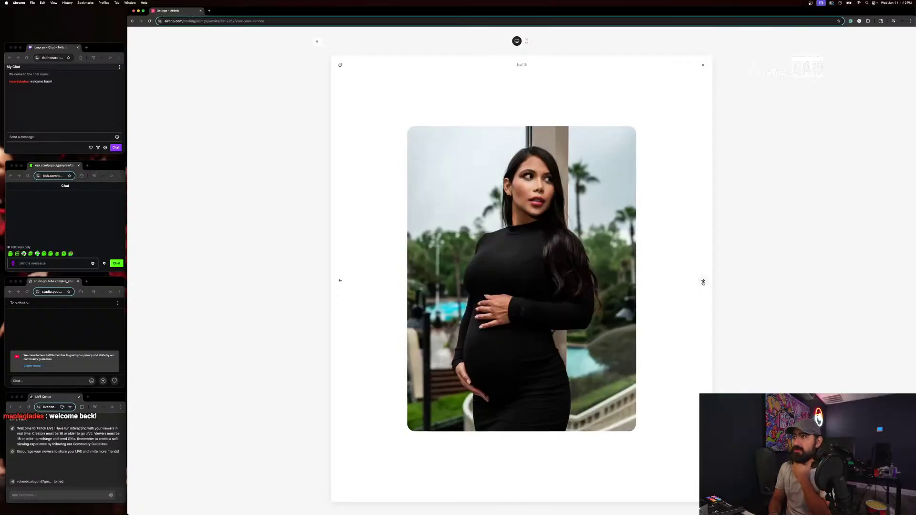
click(703, 281)
click(703, 282)
click(703, 281)
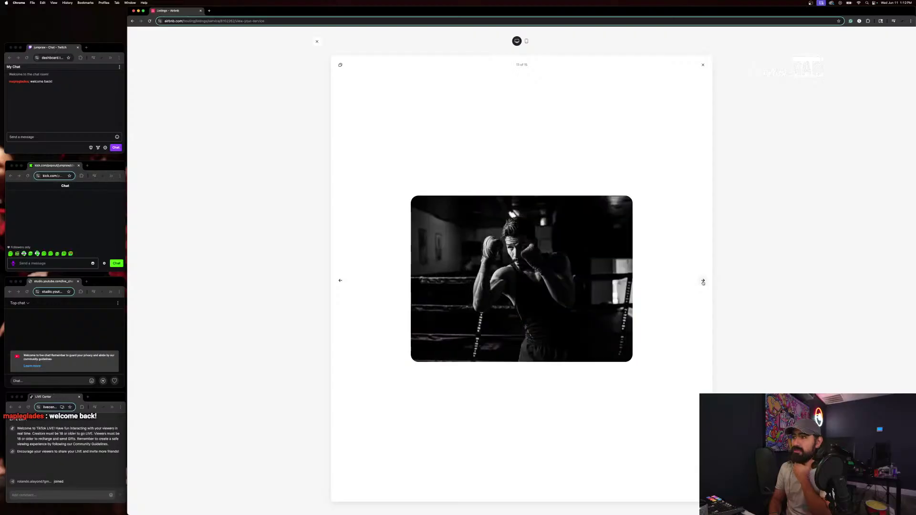
click(703, 282)
click(703, 282)
click(703, 281)
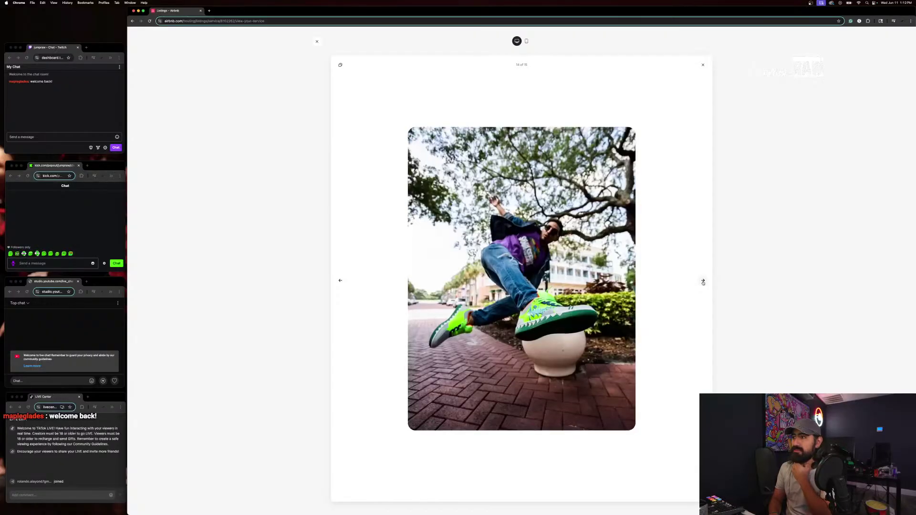
click(702, 282)
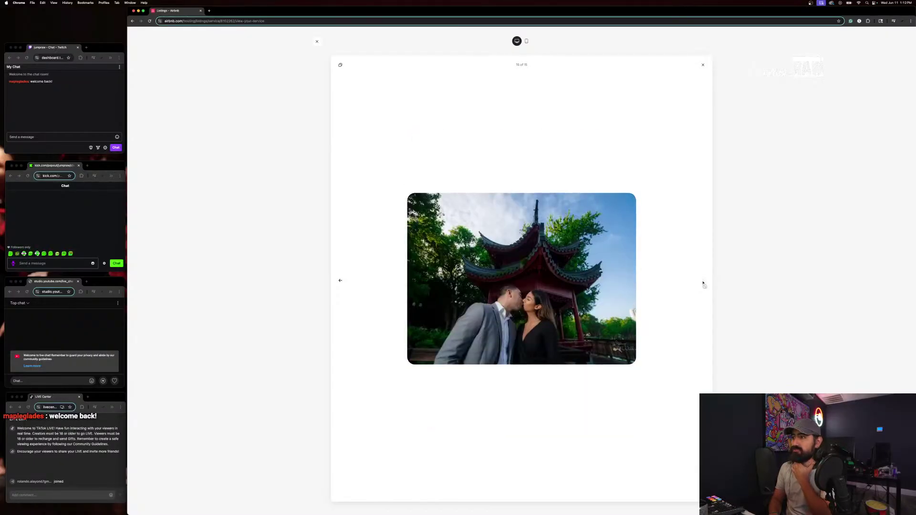
click(703, 65)
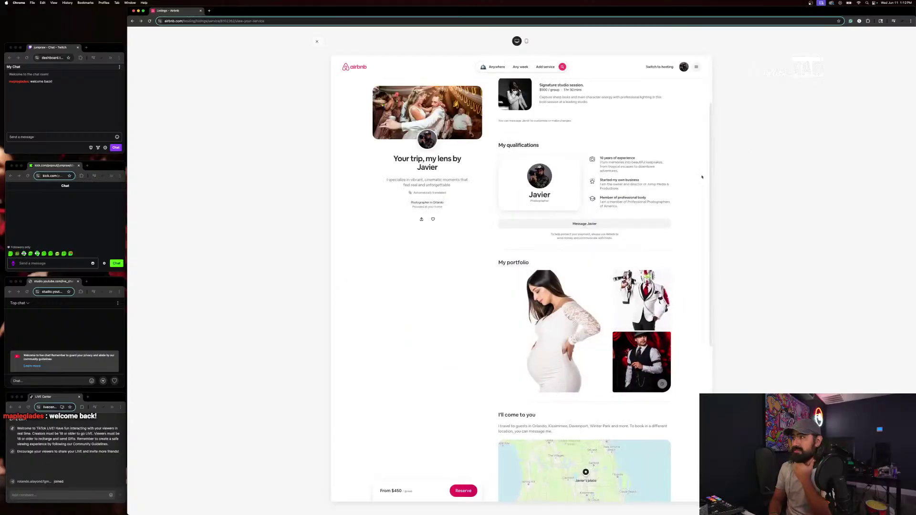
Look over the rest of the listing preview, close it and return from the listing editor to all listings
scroll(431, 238, down, 10)
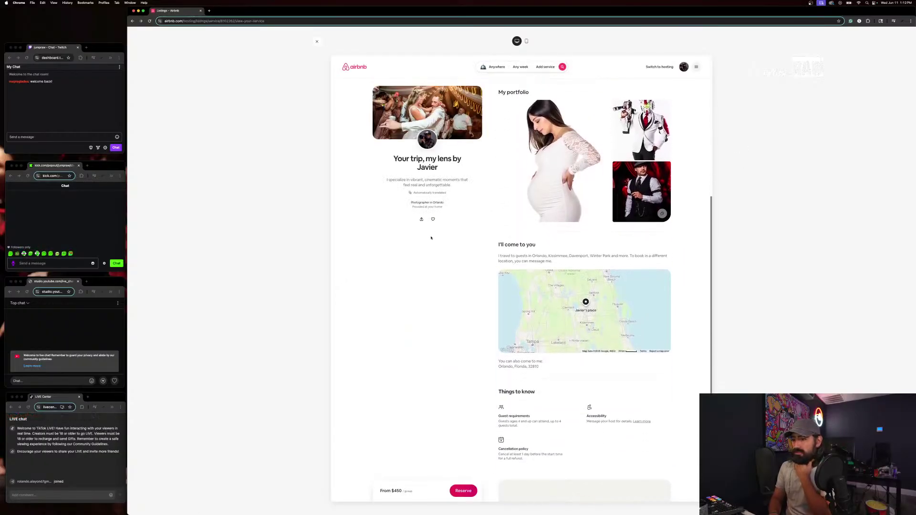
scroll(431, 237, up, 10)
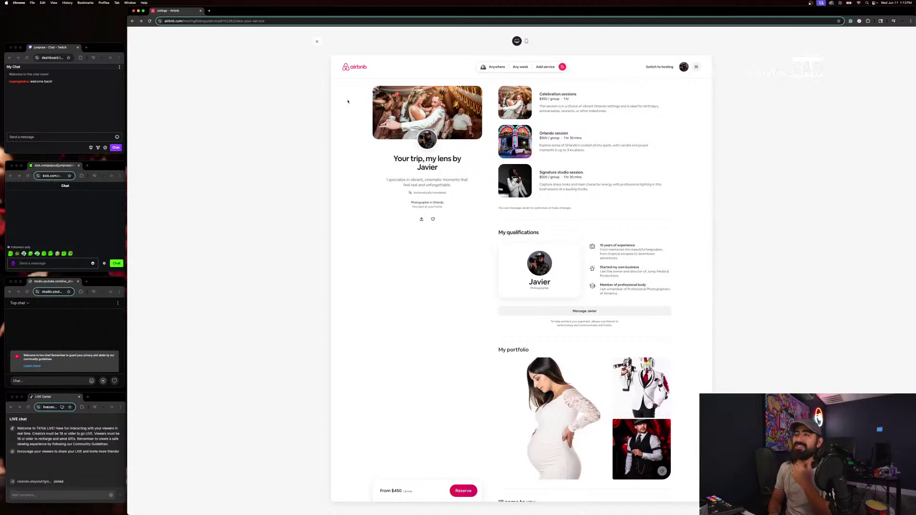
click(316, 42)
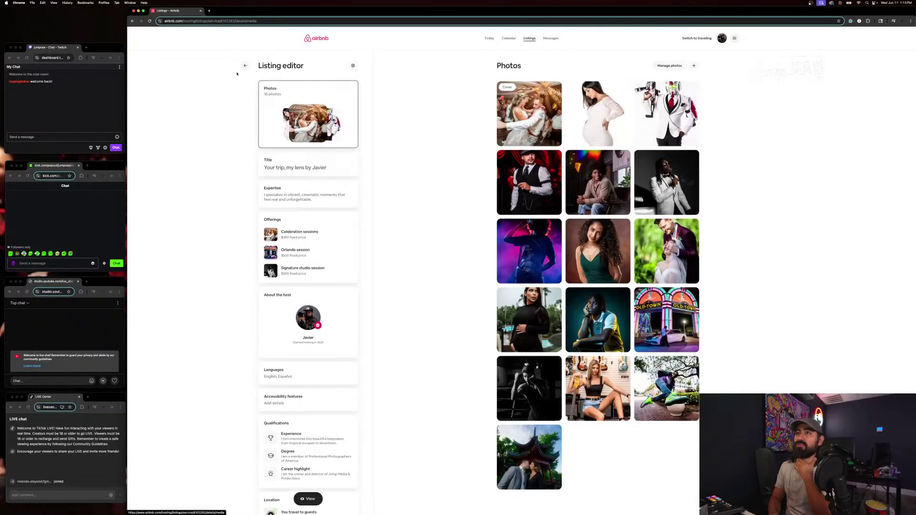
click(248, 66)
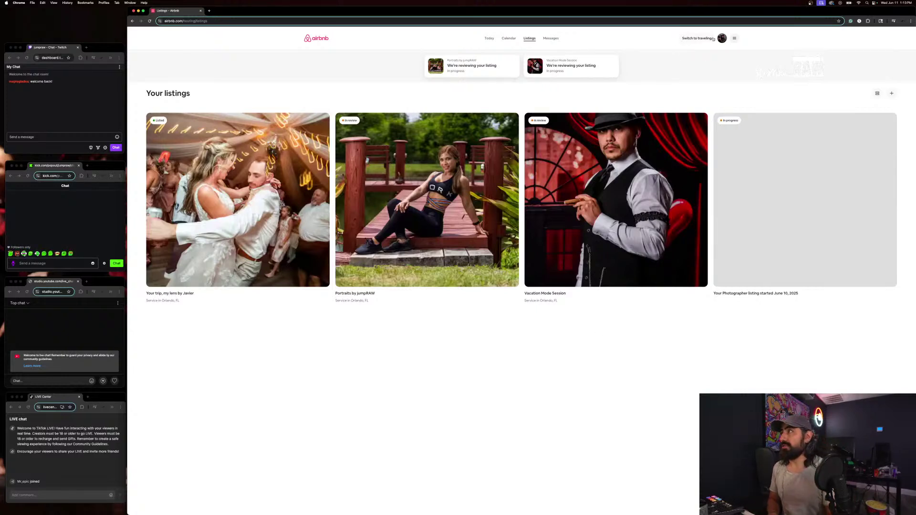
Switch to traveling mode, go to the Services section, dismiss the introduction and show all Photography services in Orlando
click(696, 39)
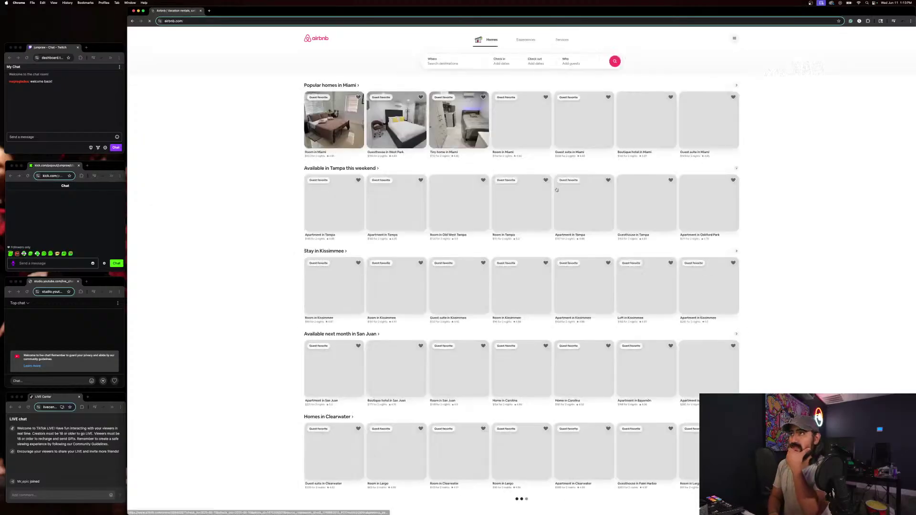
click(558, 40)
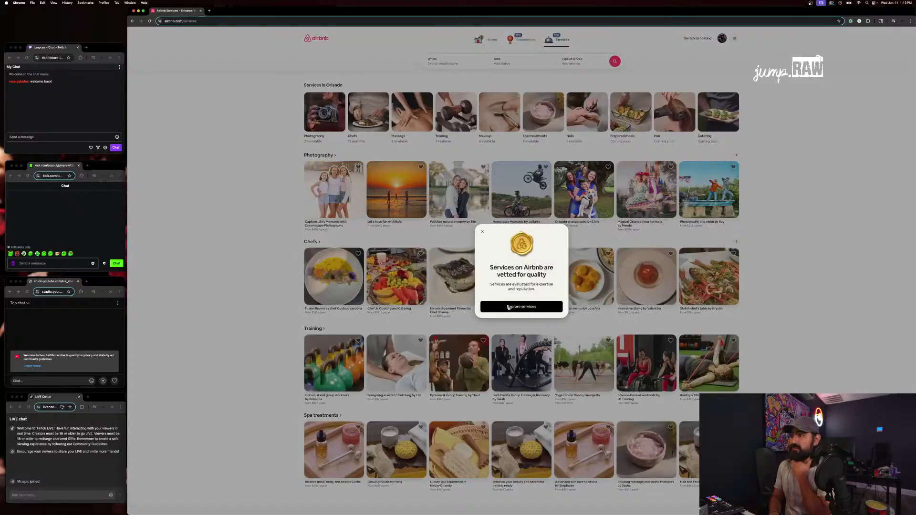
click(532, 309)
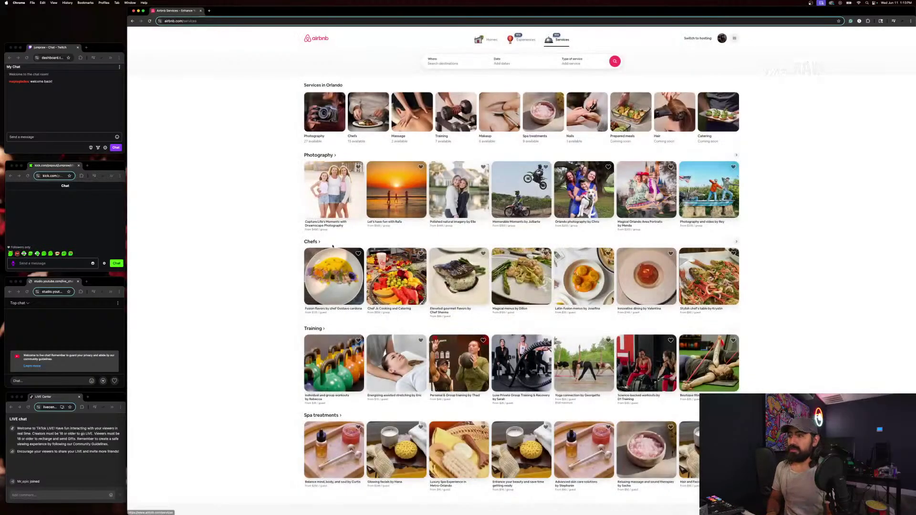
click(324, 155)
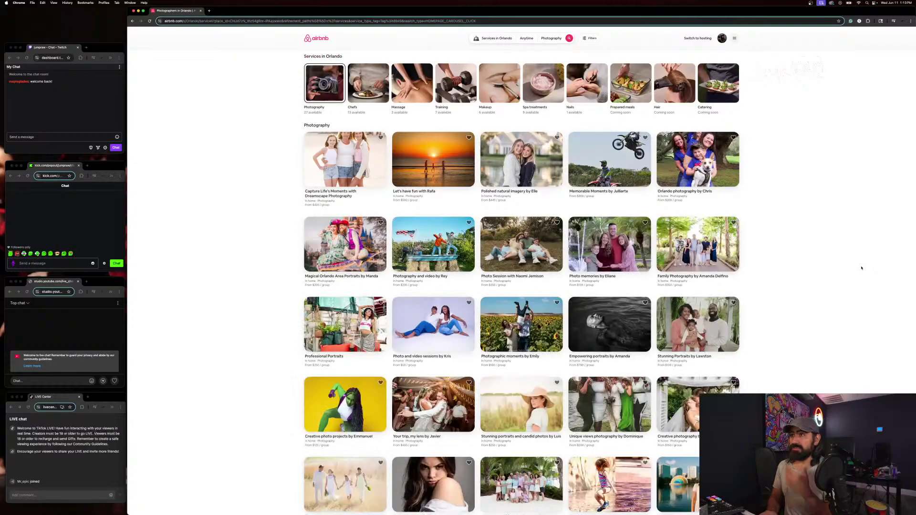
Browse the full set of Orlando photography listings, comparing the cover photos, titles and starting prices
scroll(862, 268, down, 5)
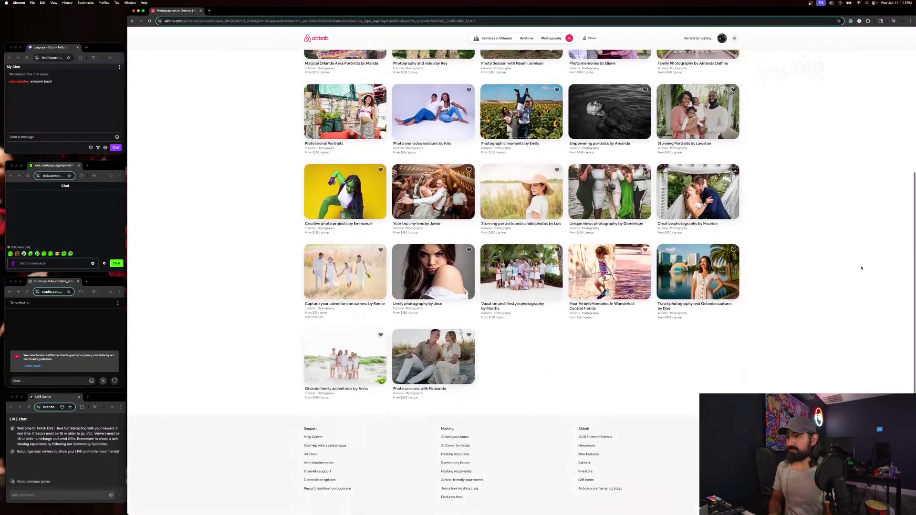
scroll(862, 268, up, 3)
scroll(861, 268, up, 2)
scroll(862, 268, down, 5)
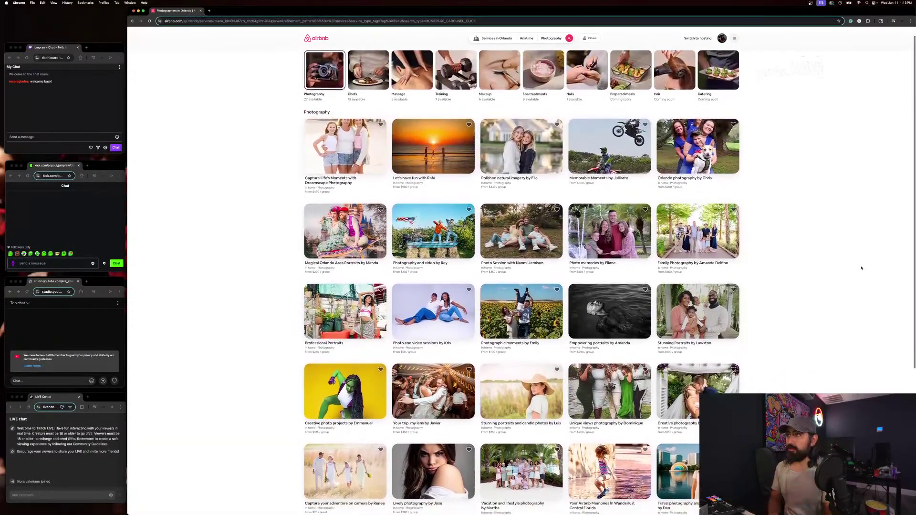
scroll(861, 268, up, 4)
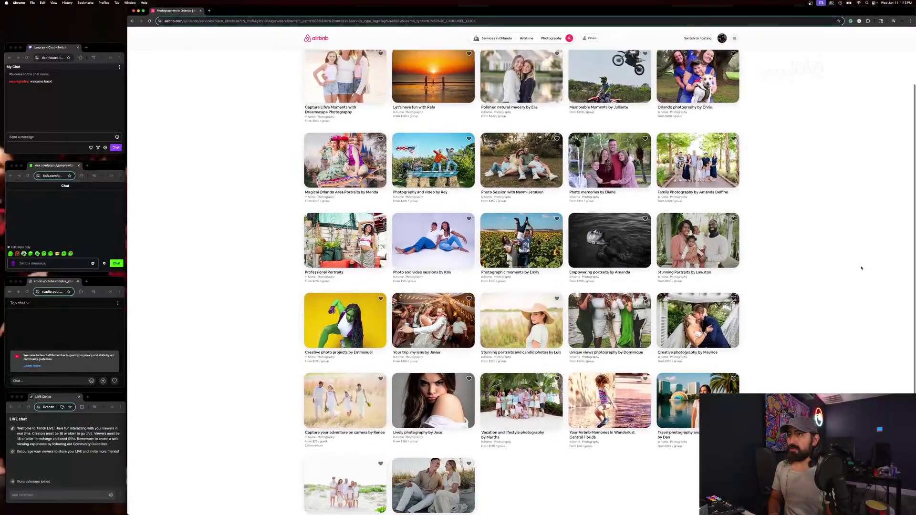
scroll(862, 268, down, 1)
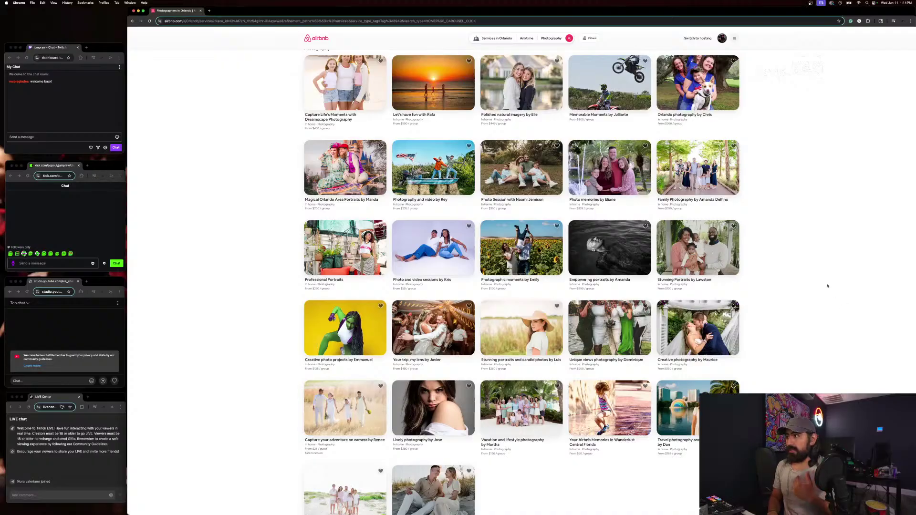
scroll(830, 289, up, 3)
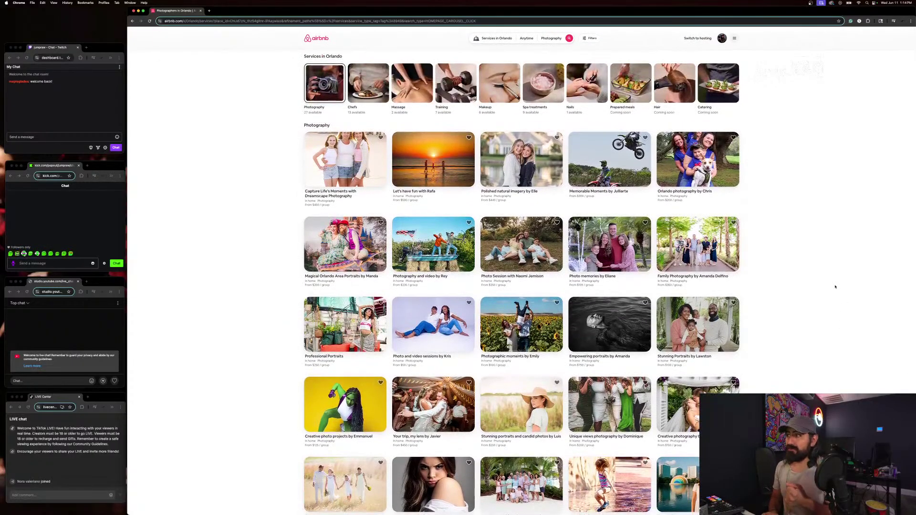
scroll(835, 287, down, 1)
scroll(835, 286, down, 7)
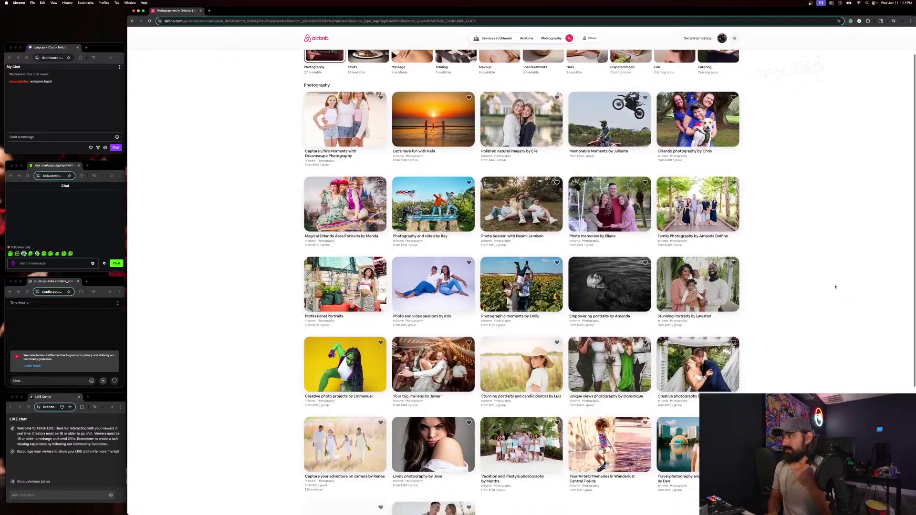
scroll(835, 286, up, 2)
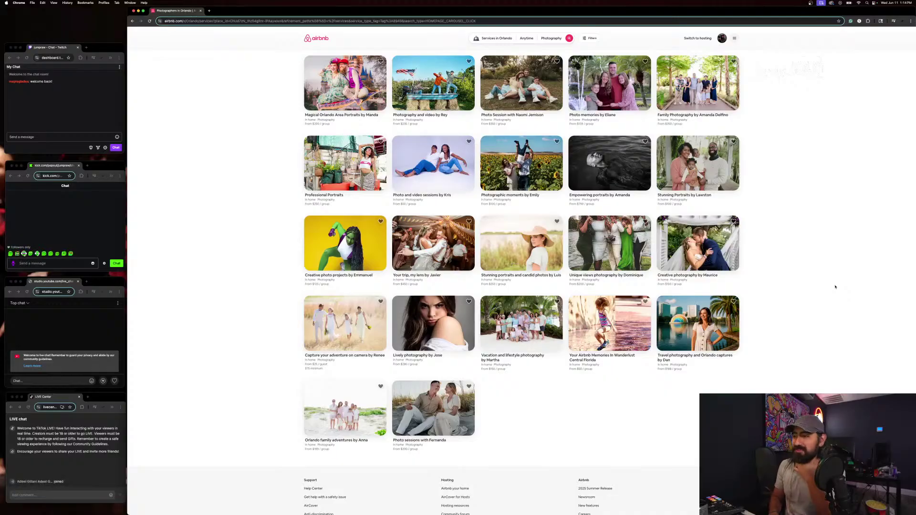
scroll(835, 287, up, 6)
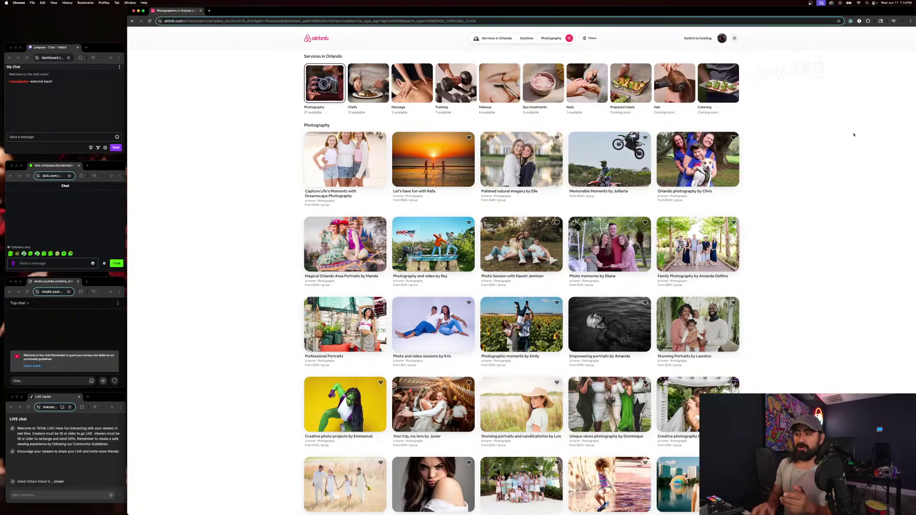
Open the published "Your trip, my lens" listing from the results and review its public page
click(430, 427)
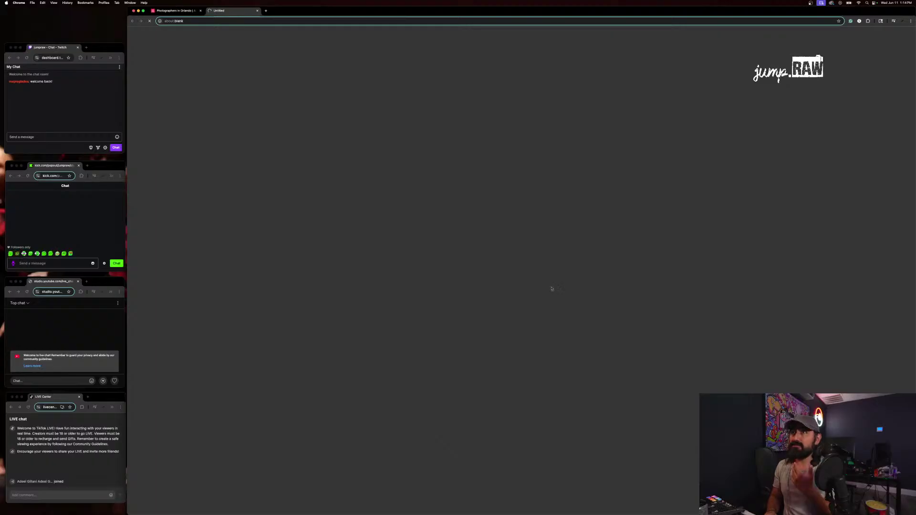
scroll(703, 229, down, 5)
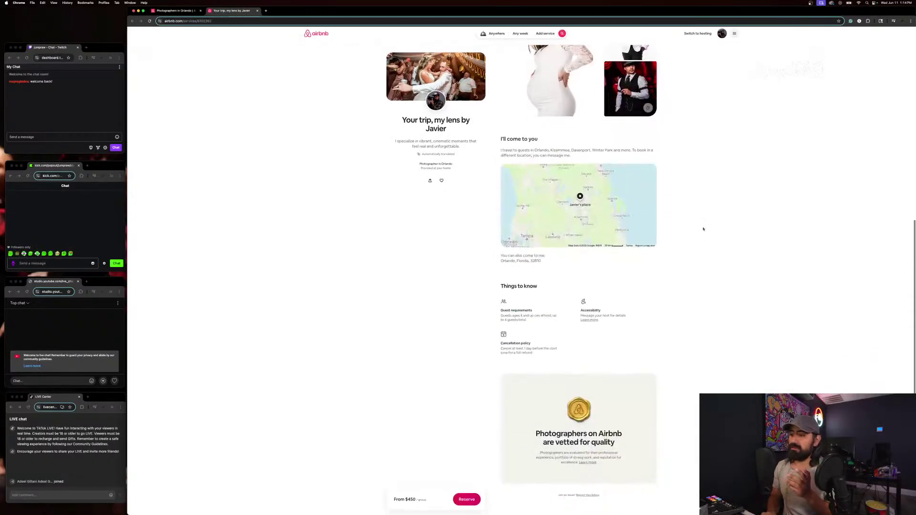
scroll(703, 229, up, 6)
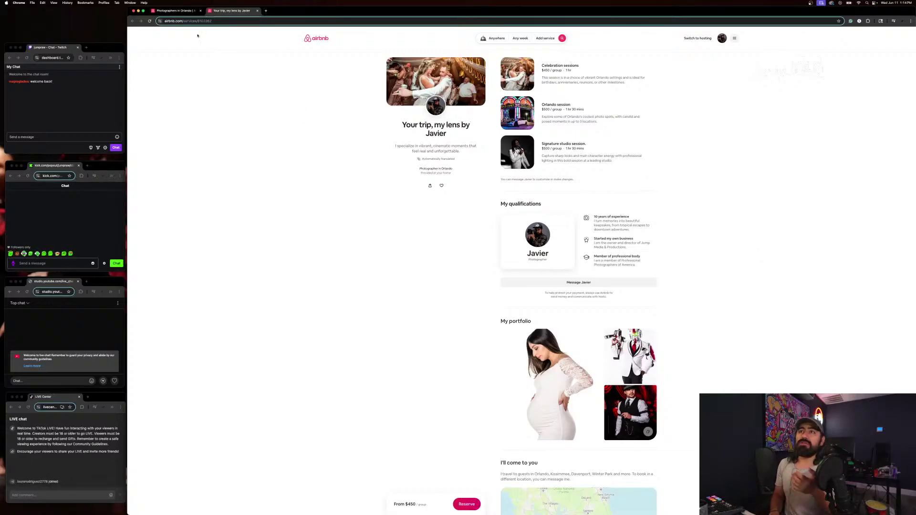
Return to the Orlando photography results, open "Magical Orlando Area Portraits" and view its Magical Disney Session and Orlando Area Session details
click(175, 10)
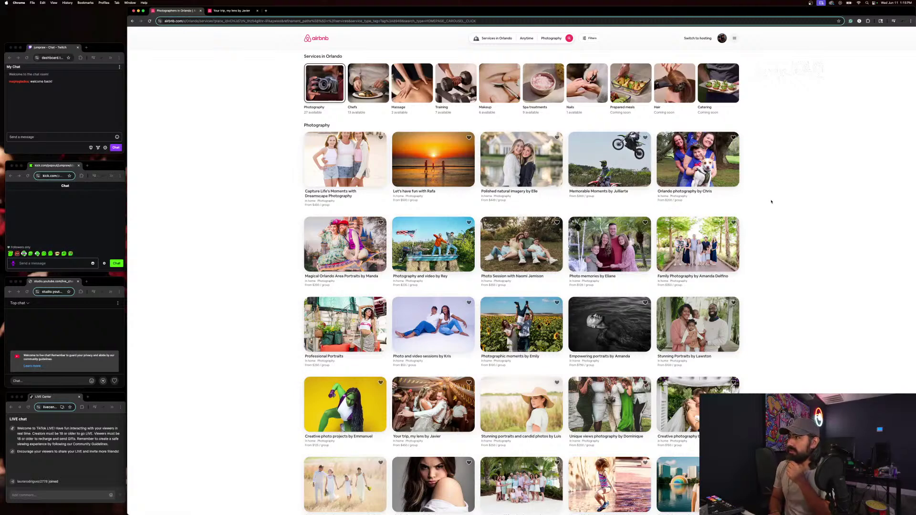
scroll(770, 201, down, 1)
click(347, 243)
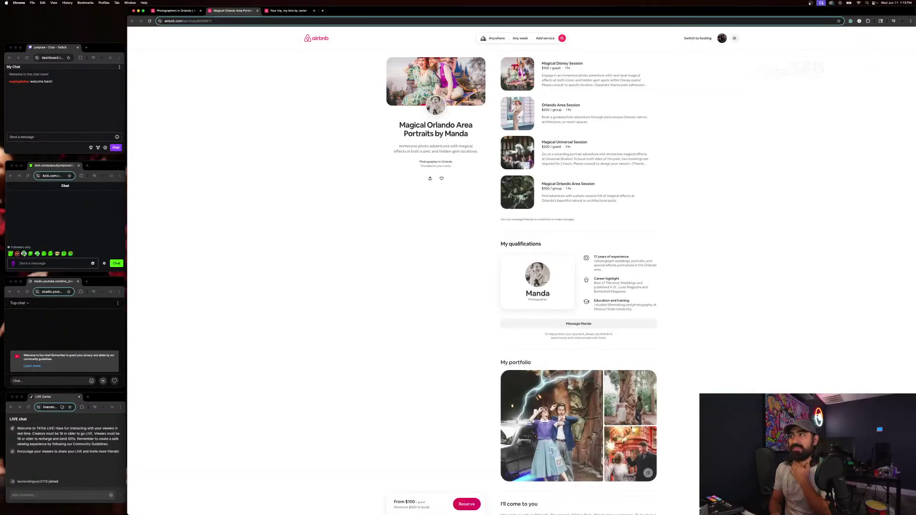
click(573, 71)
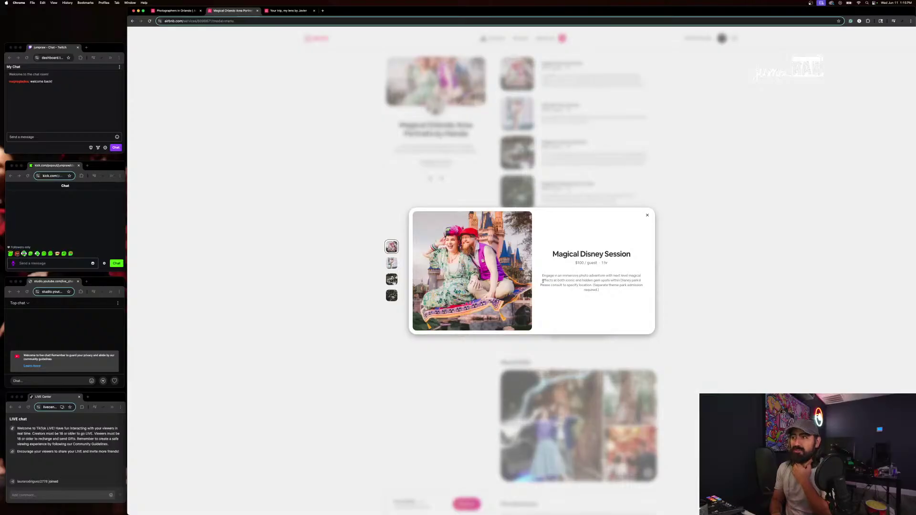
click(391, 263)
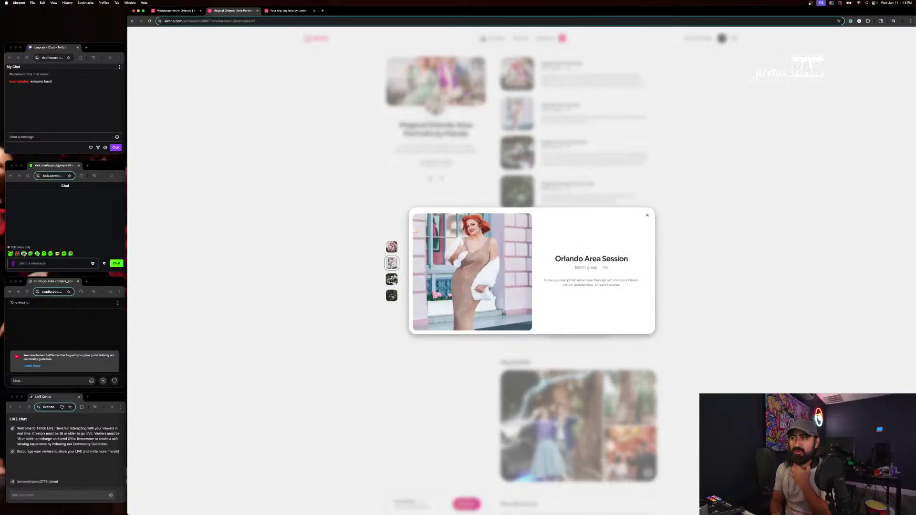
View the details of the Magical Universal Session and the Magical Orlando Area Session, and close the session details
click(392, 280)
click(392, 295)
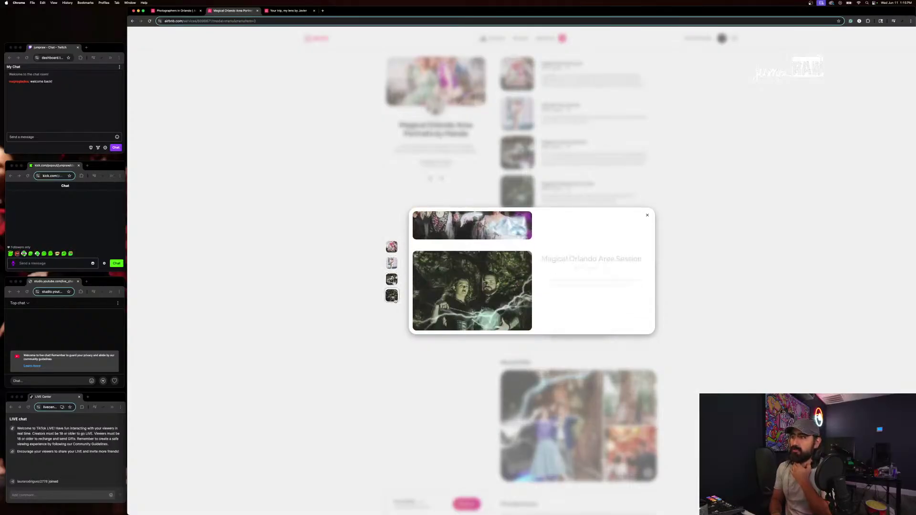
click(648, 215)
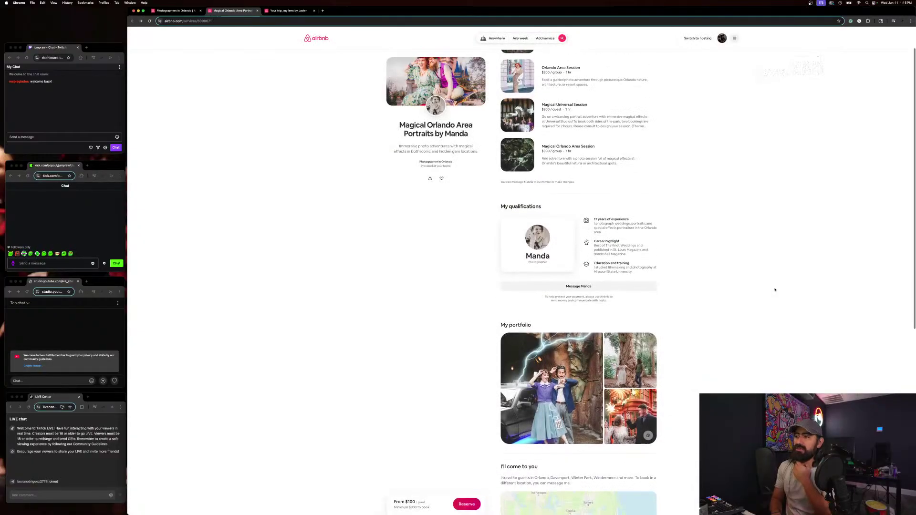
Open the portfolio gallery of "Magical Orlando Area Portraits", look through its photos and return to the listing
scroll(775, 288, down, 1)
click(582, 357)
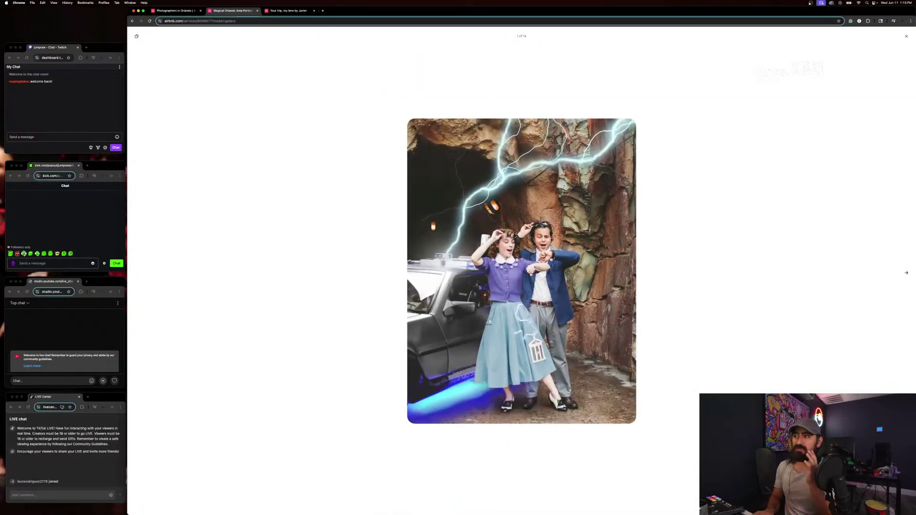
key(Right)
key(Right)
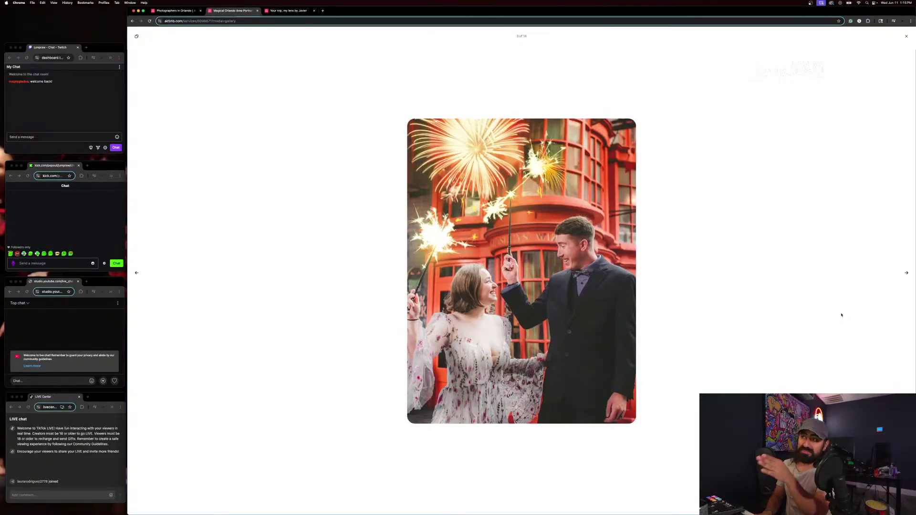
key(Right)
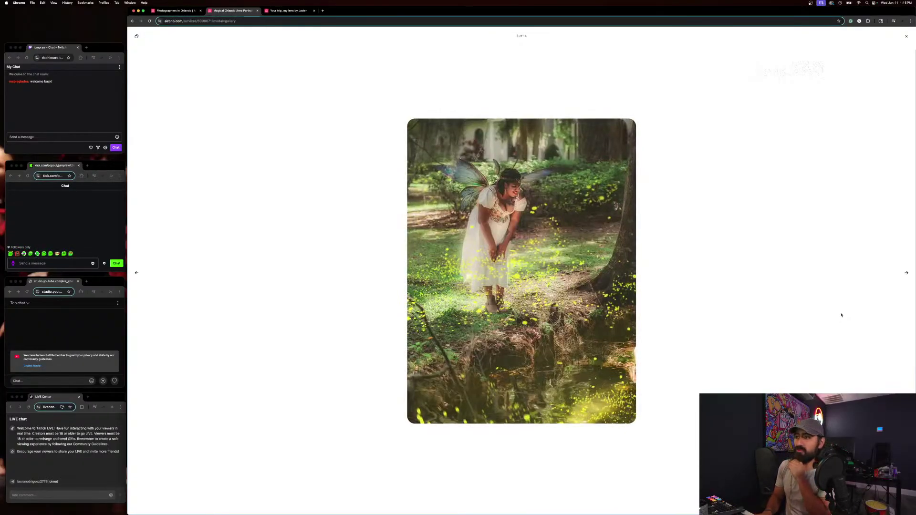
key(Right)
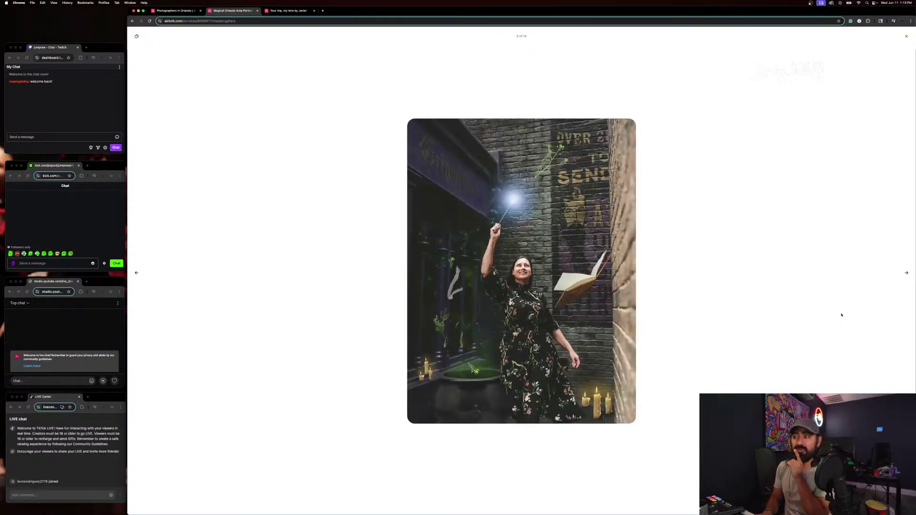
key(Left)
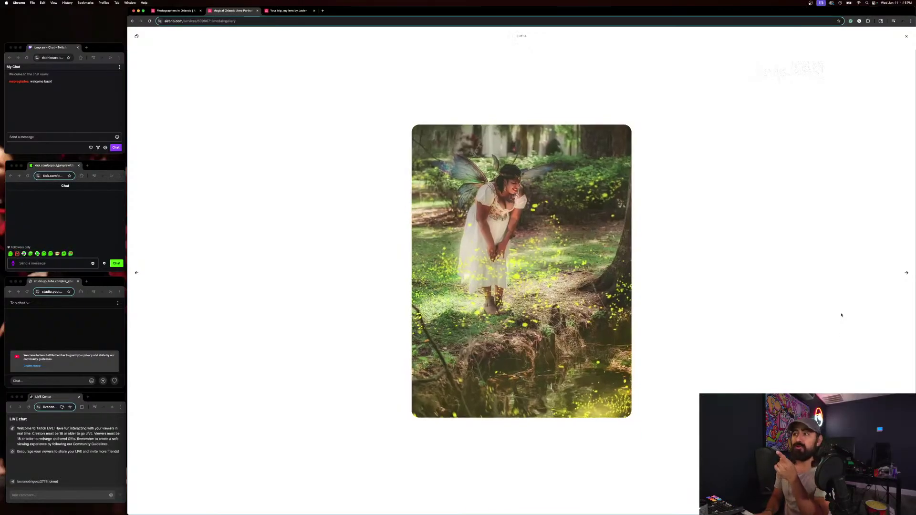
key(Right)
key(Right)
key(Right)
key(Right)
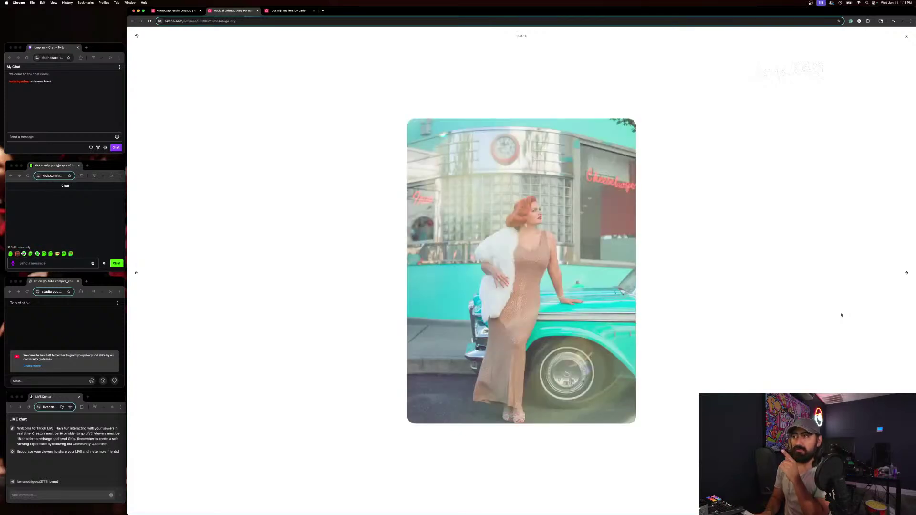
key(Right)
key(Right)
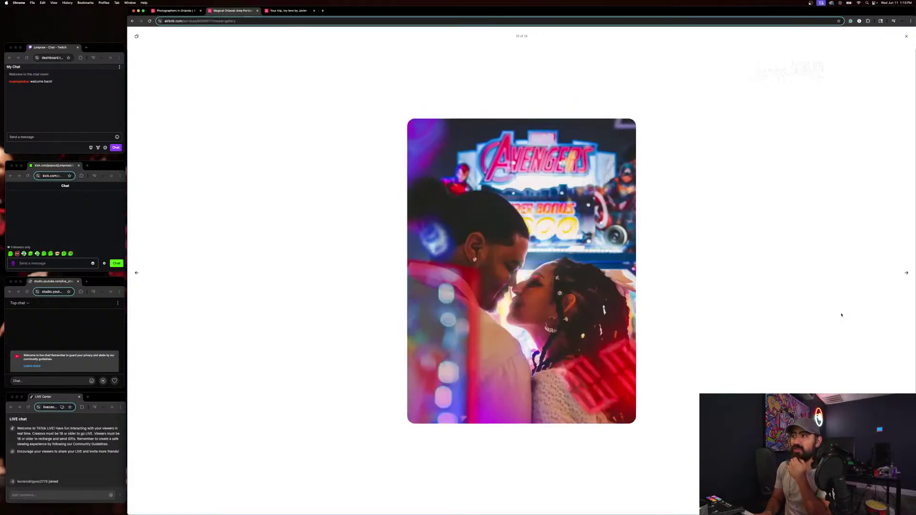
key(Right)
key(Right)
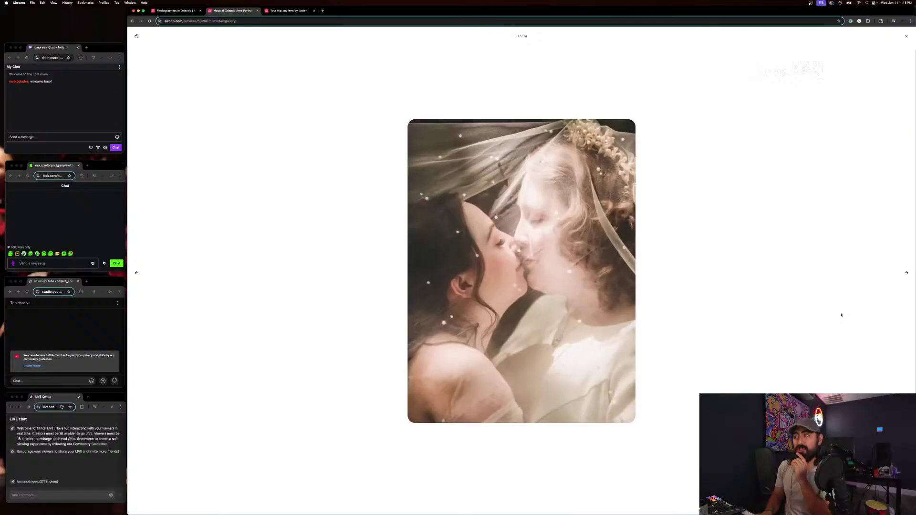
key(Right)
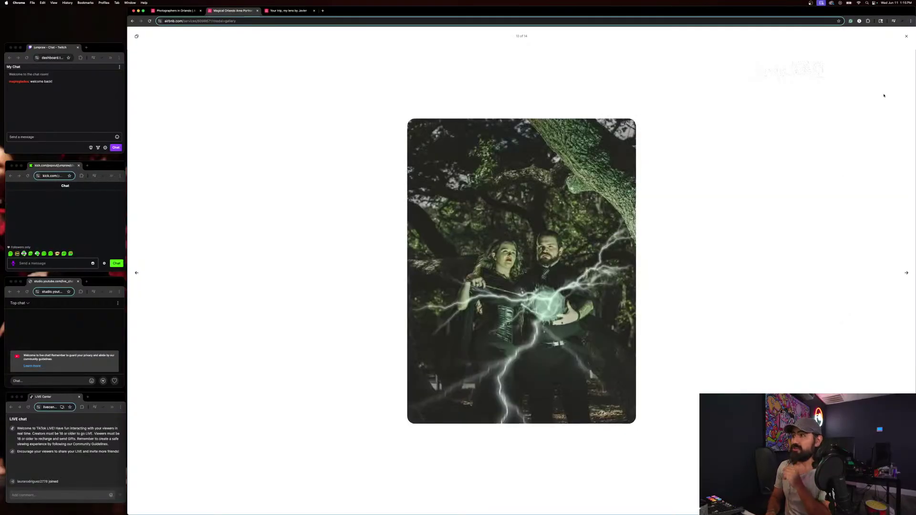
click(907, 36)
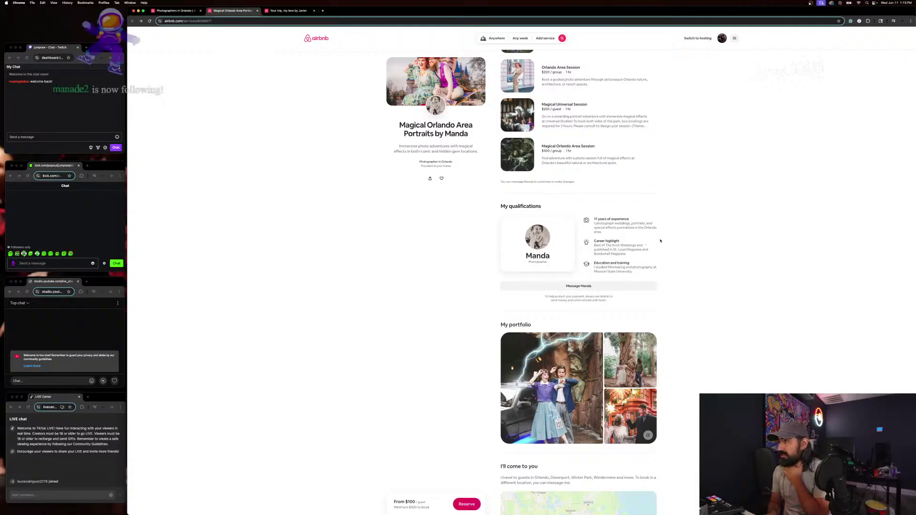
Review the qualifications, portfolio and travel area sections of the "Magical Orlando Area Portraits" listing
scroll(663, 244, down, 2)
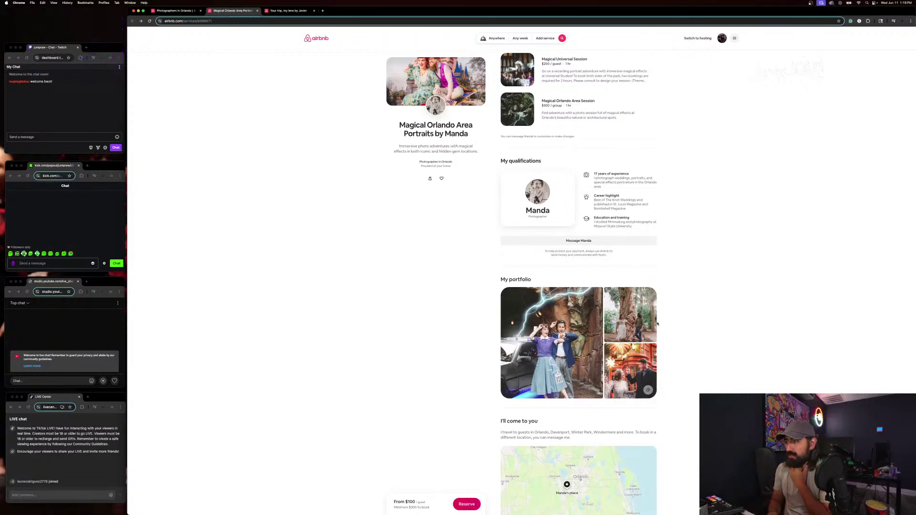
scroll(657, 324, down, 3)
scroll(657, 324, up, 5)
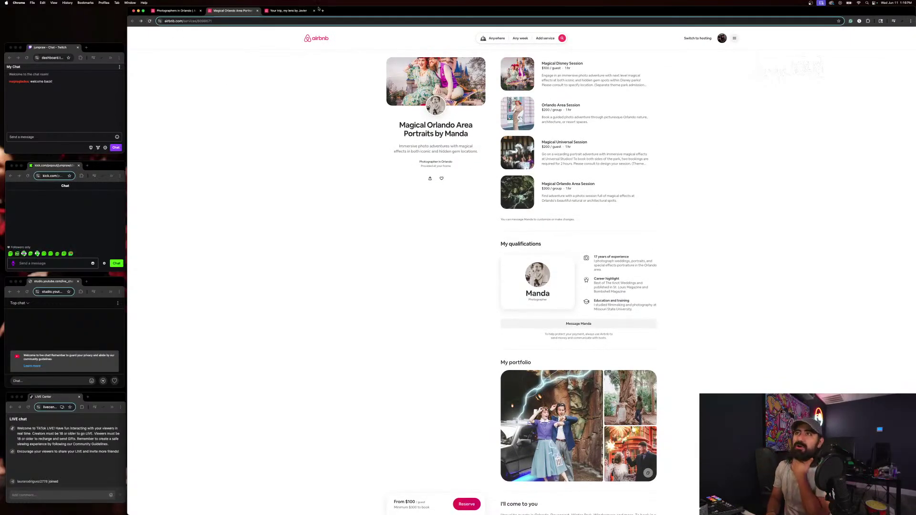
Close this listing and open "Creative photo projects" from the Orlando photography results
click(257, 11)
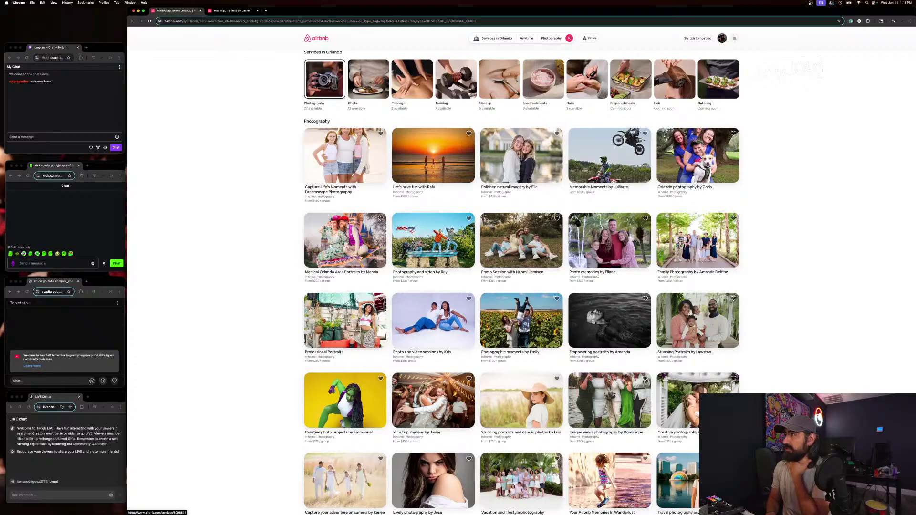
scroll(236, 264, down, 2)
click(351, 363)
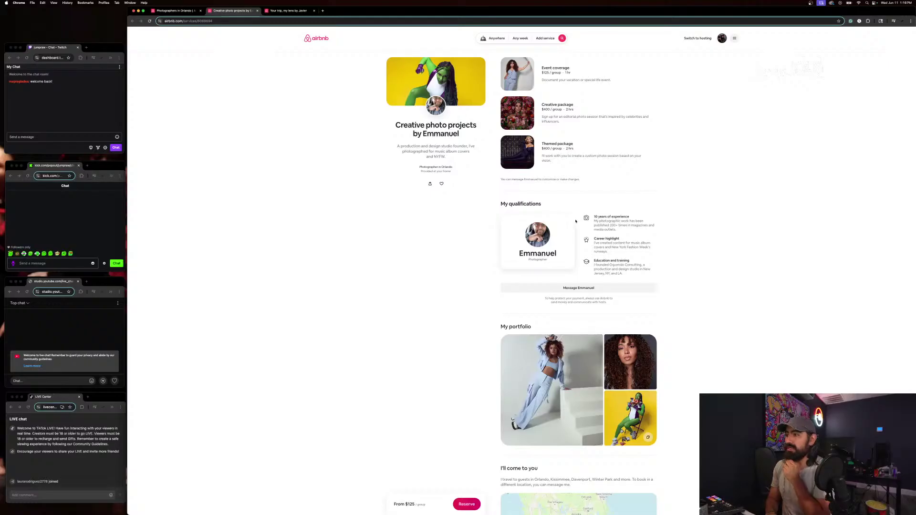
Look through all portfolio photos of the "Creative photo projects" listing and close the gallery
click(533, 405)
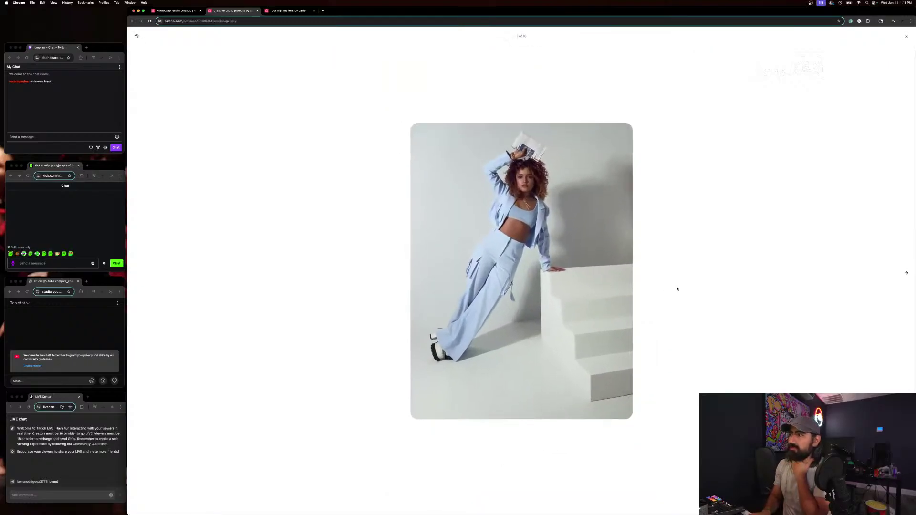
key(Right)
key(Right)
key(Left)
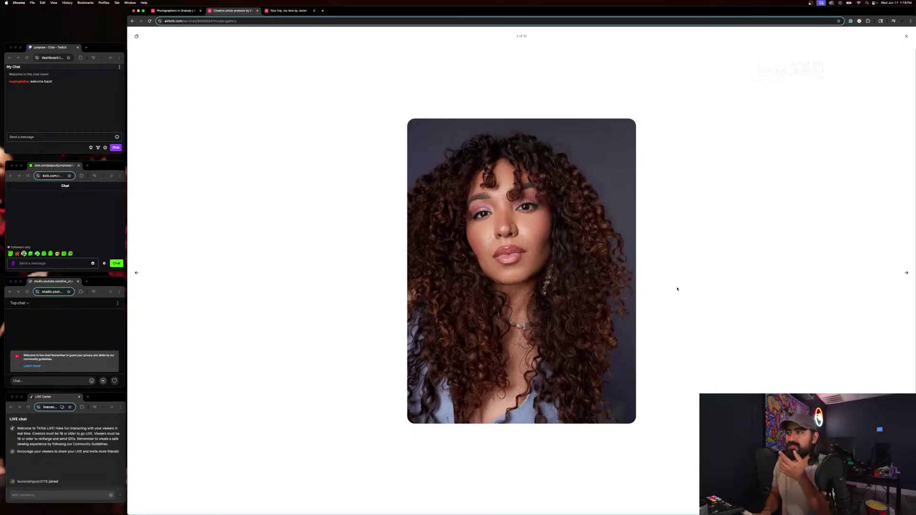
key(Right)
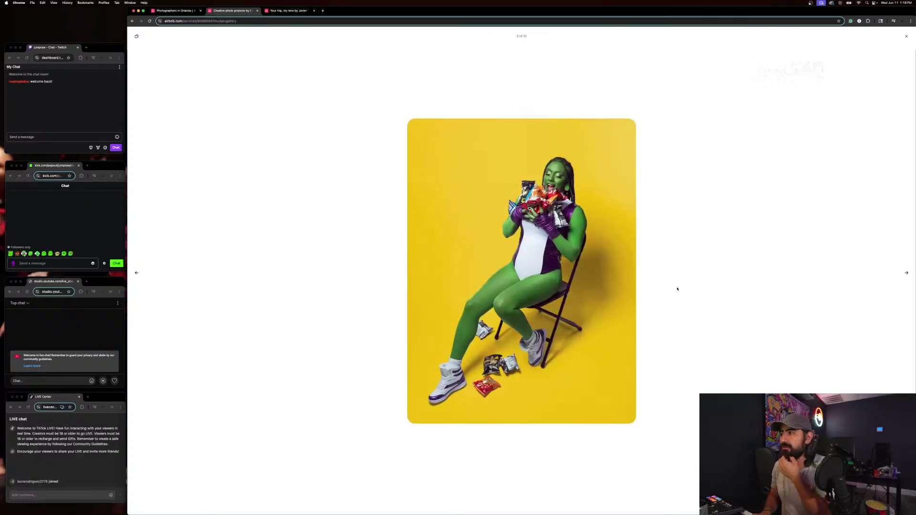
key(Right)
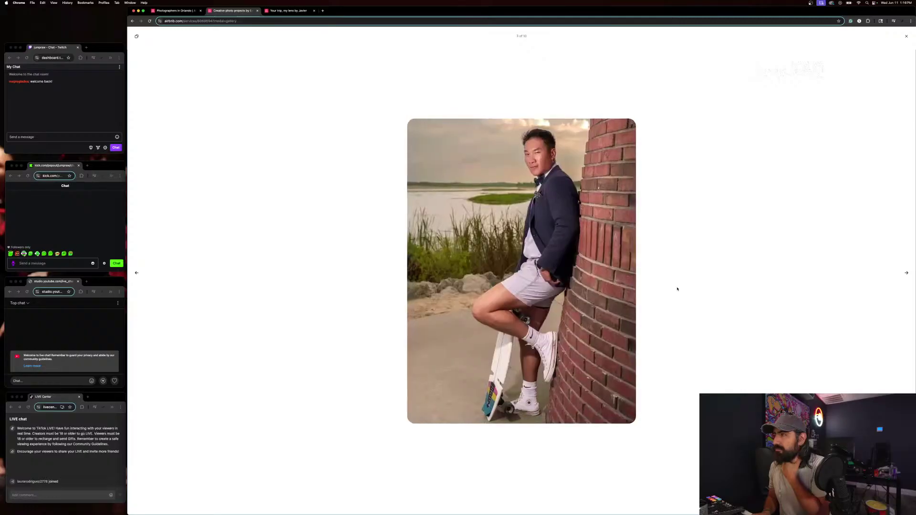
key(Right)
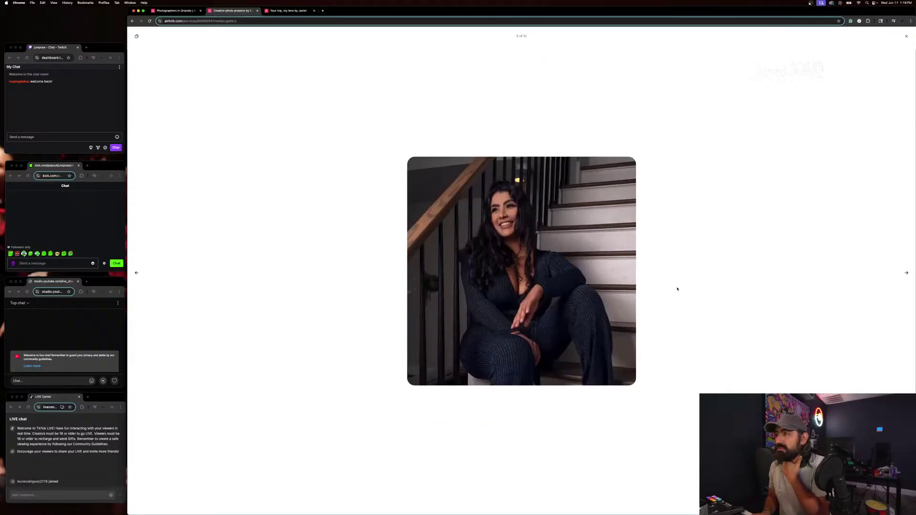
key(Right)
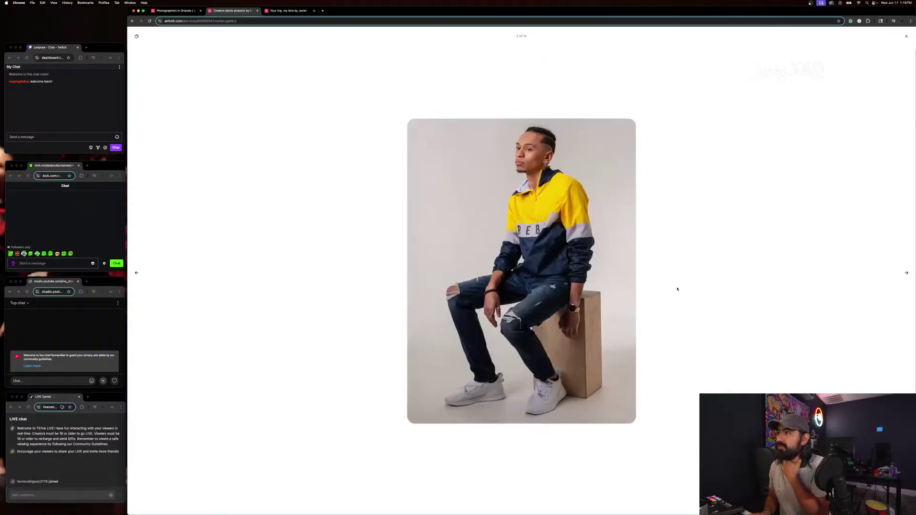
key(Right)
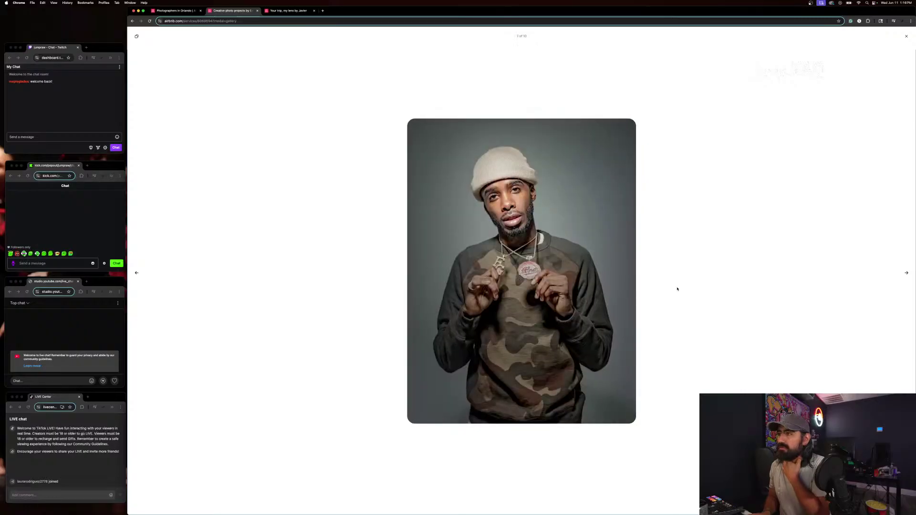
key(Right)
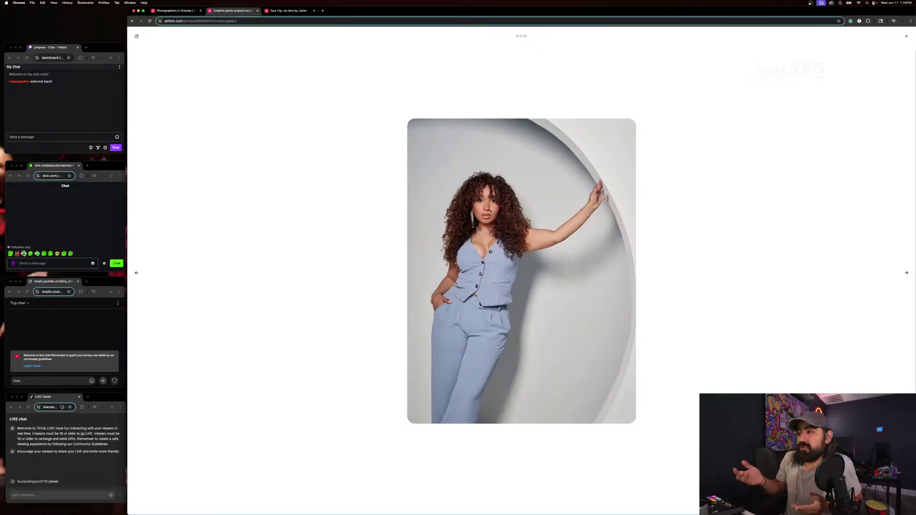
key(Right)
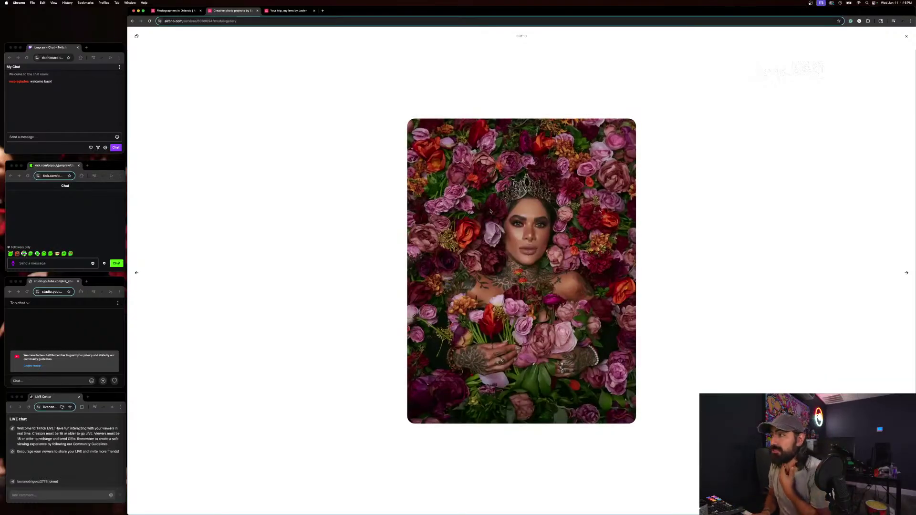
key(Right)
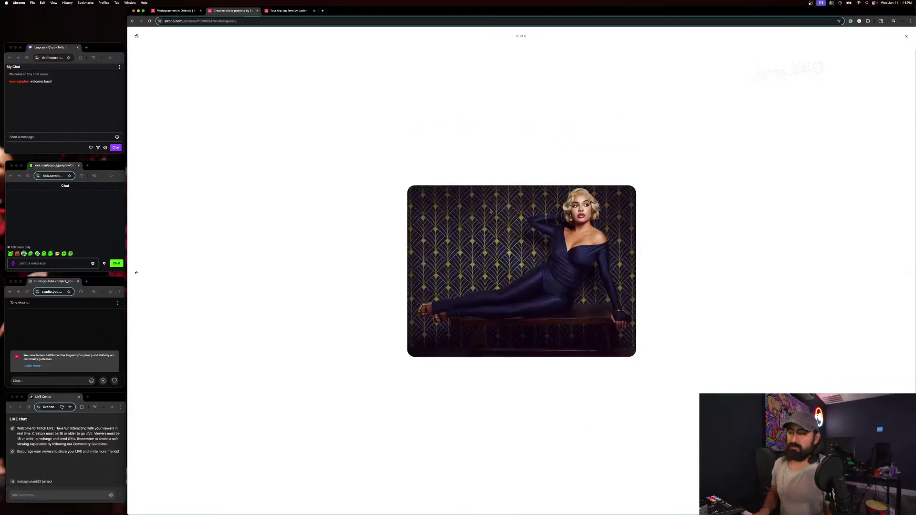
key(Escape)
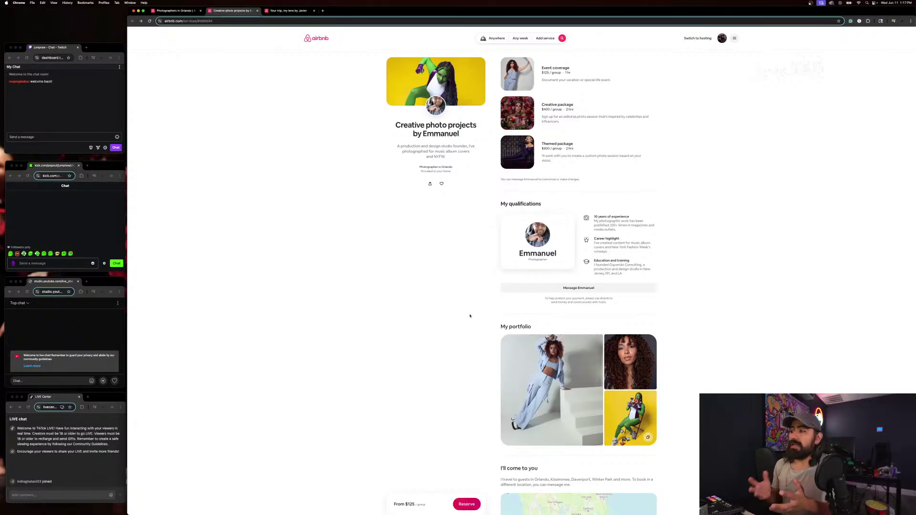
Enlarge the portfolio photo of the green costumed character with snack bags, inspect it up close and close the gallery
click(643, 431)
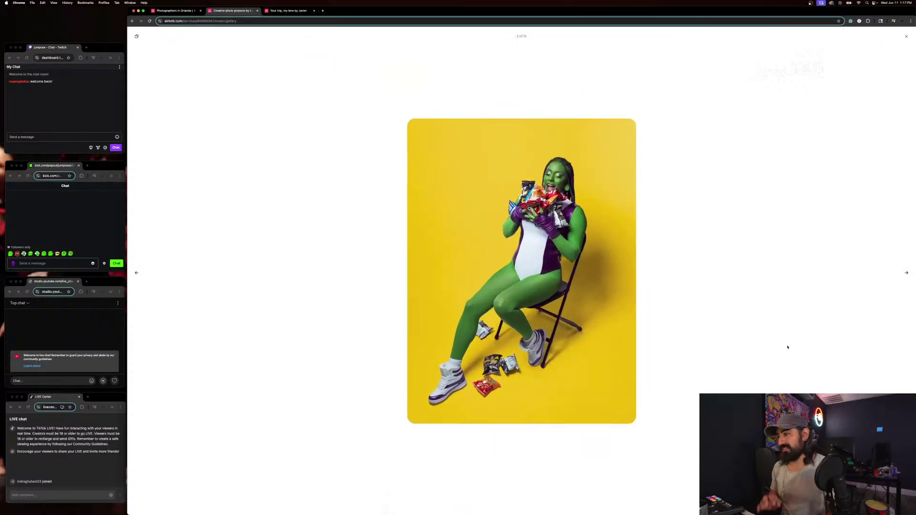
click(556, 407)
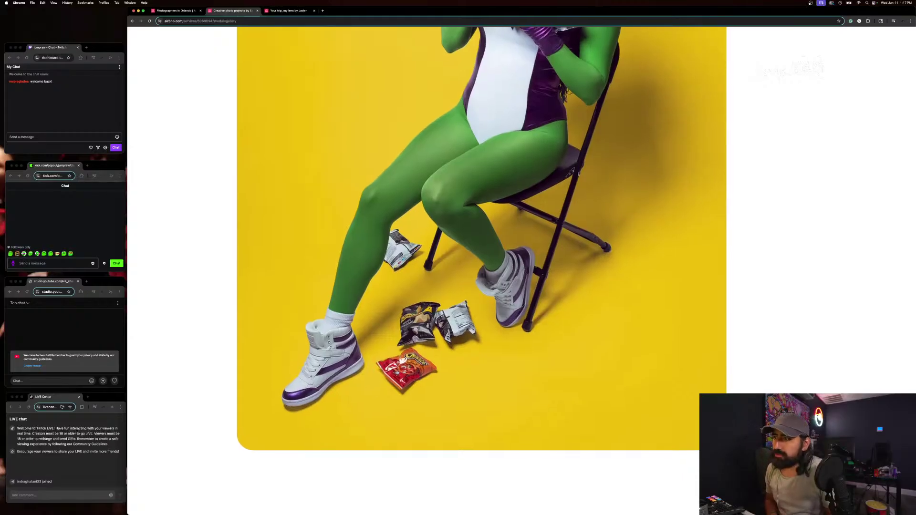
scroll(425, 365, up, 4)
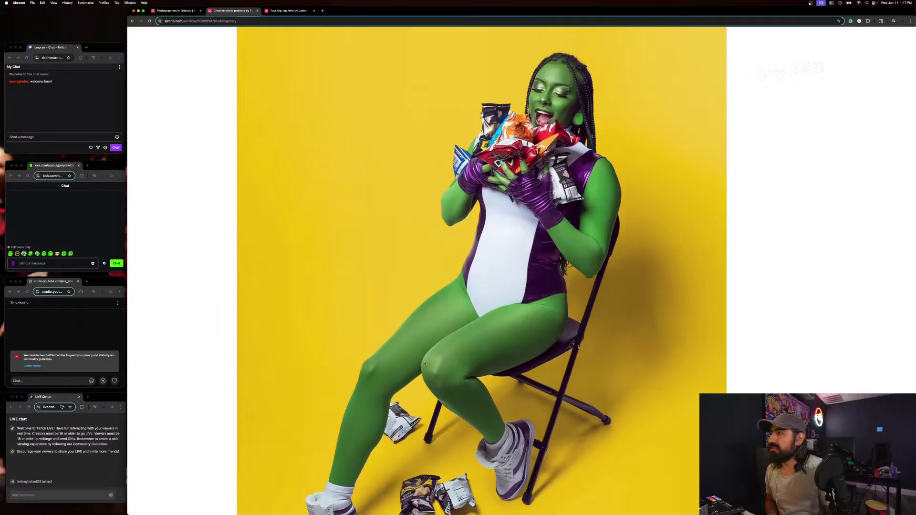
click(529, 256)
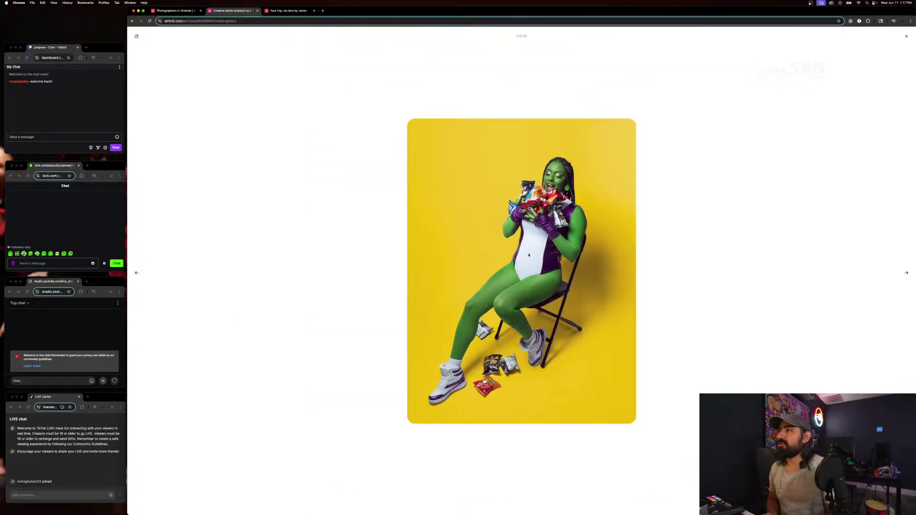
click(907, 37)
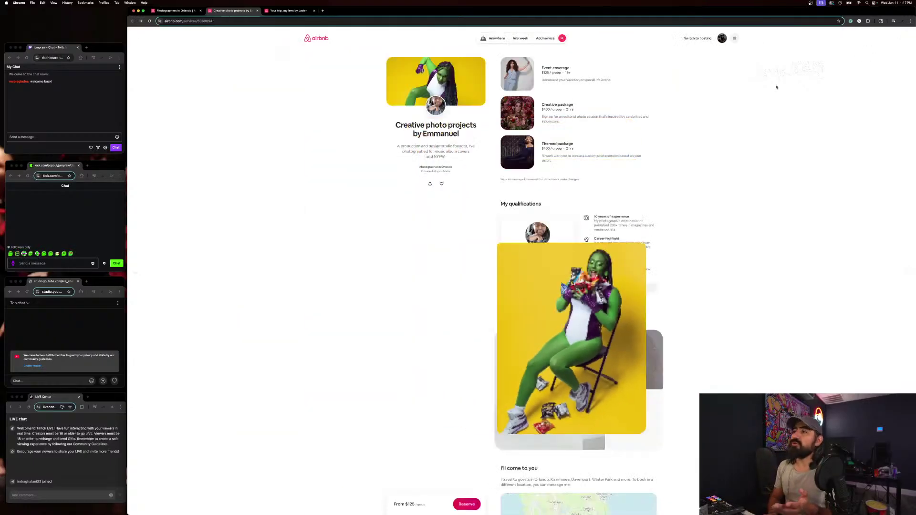
Review the rest of the "Creative photo projects" page, close the listing and go back to browsing the Orlando photography results
scroll(443, 267, down, 1)
scroll(443, 267, down, 4)
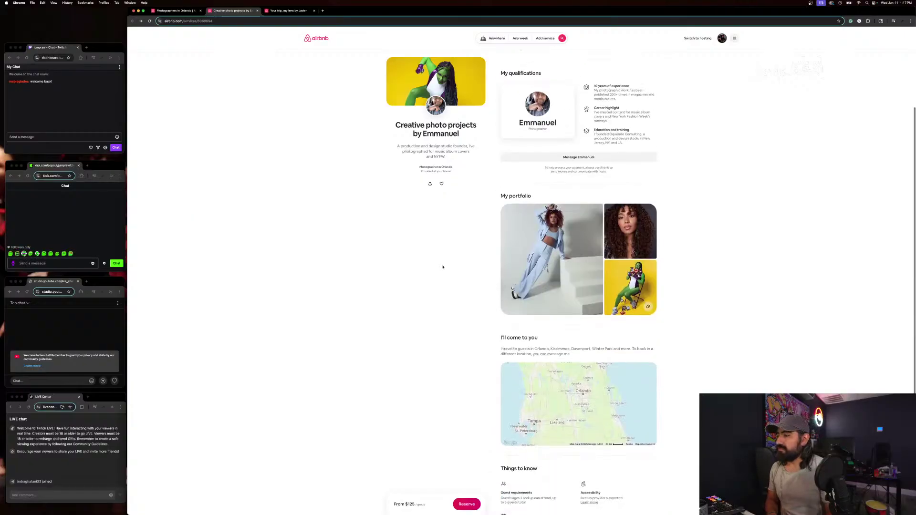
scroll(442, 267, up, 5)
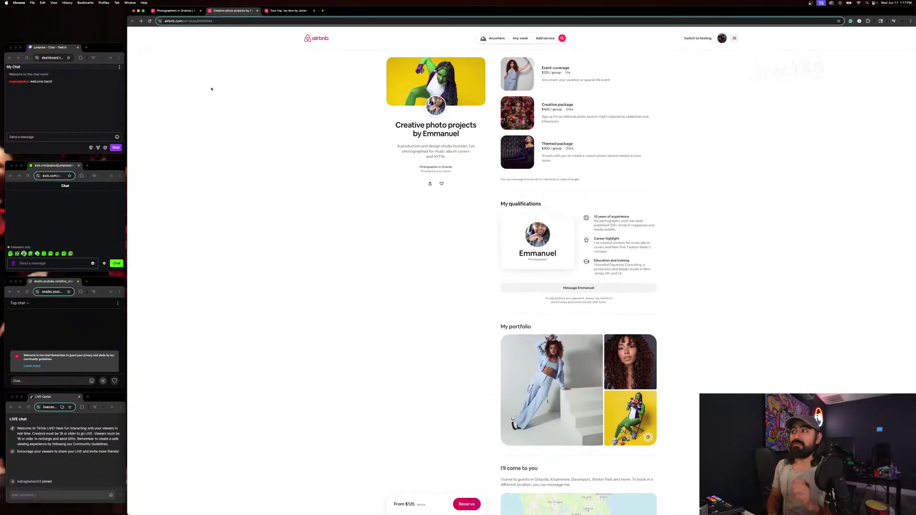
click(258, 10)
scroll(255, 289, down, 1)
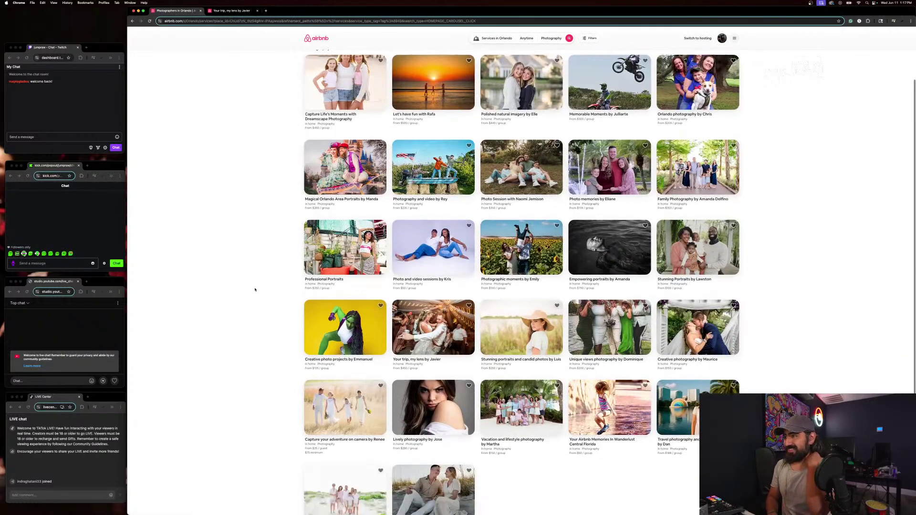
Open the "Your trip, my lens" listing from the Orlando photography results and enlarge the first portfolio photo
scroll(255, 290, down, 3)
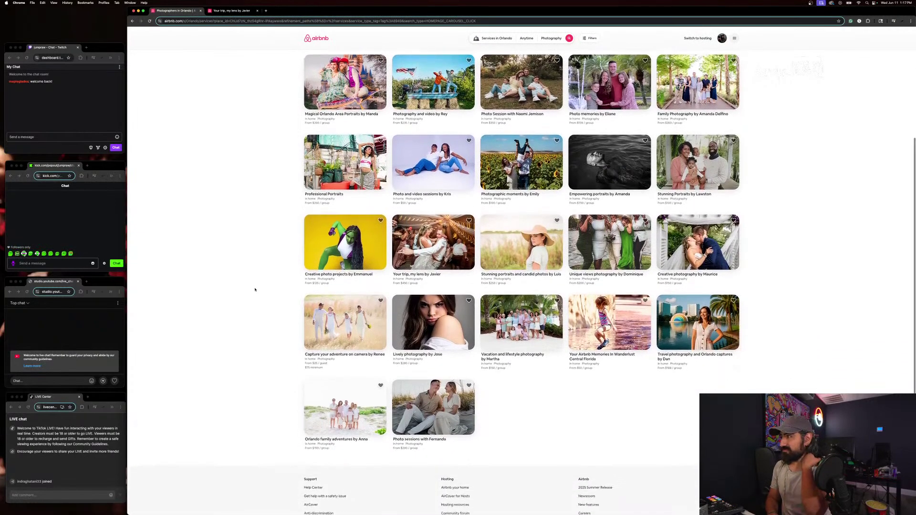
click(599, 288)
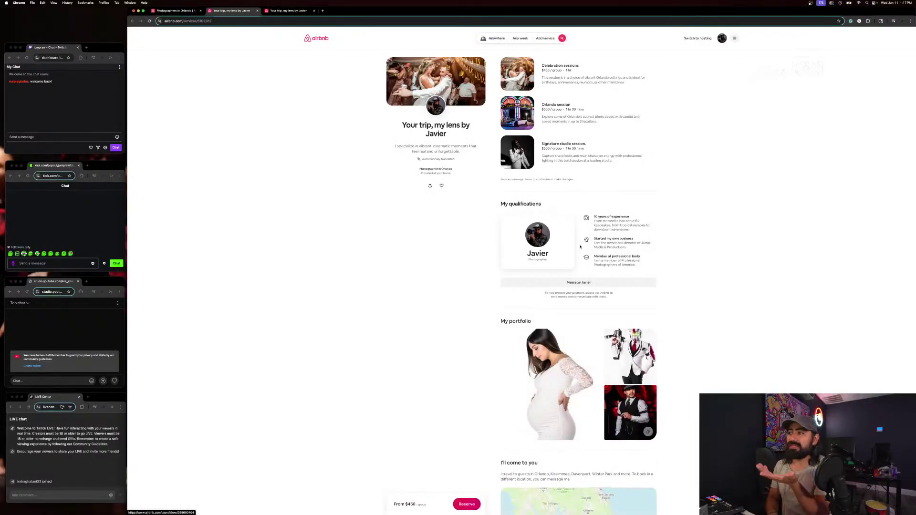
scroll(582, 292, down, 1)
click(543, 365)
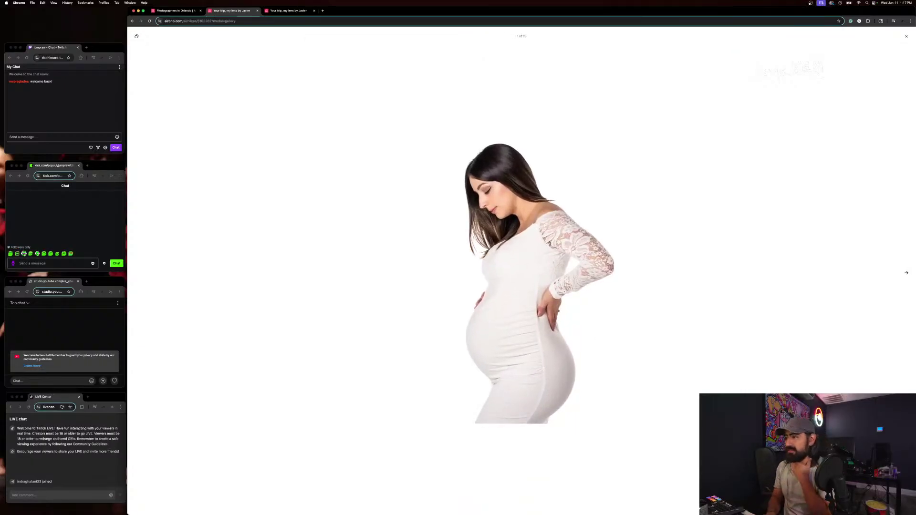
Look through the portfolio photos of the "Your trip, my lens" listing to the last one and close the gallery
key(Right)
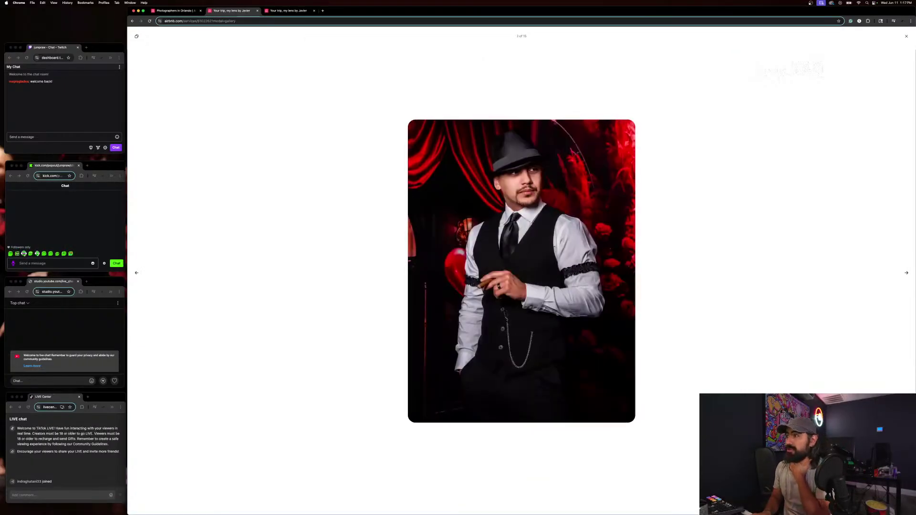
key(Right)
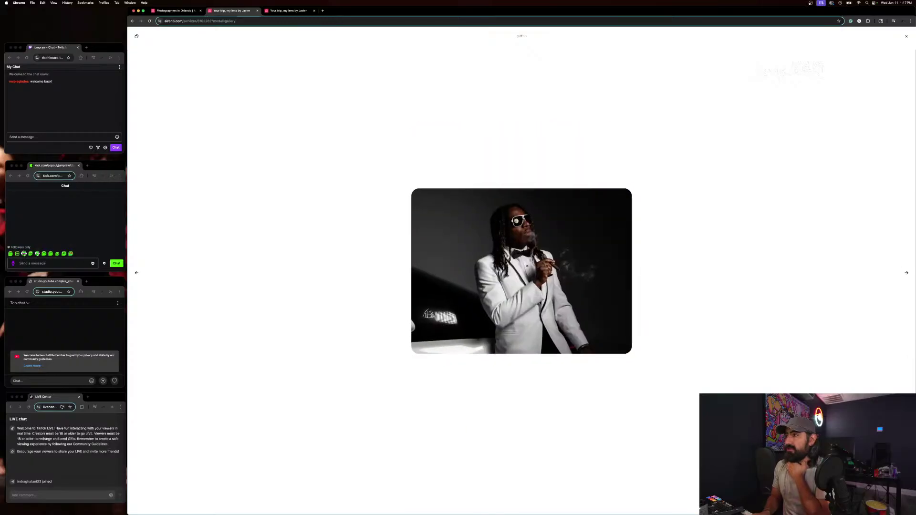
key(Right)
key(Right)
key(Right)
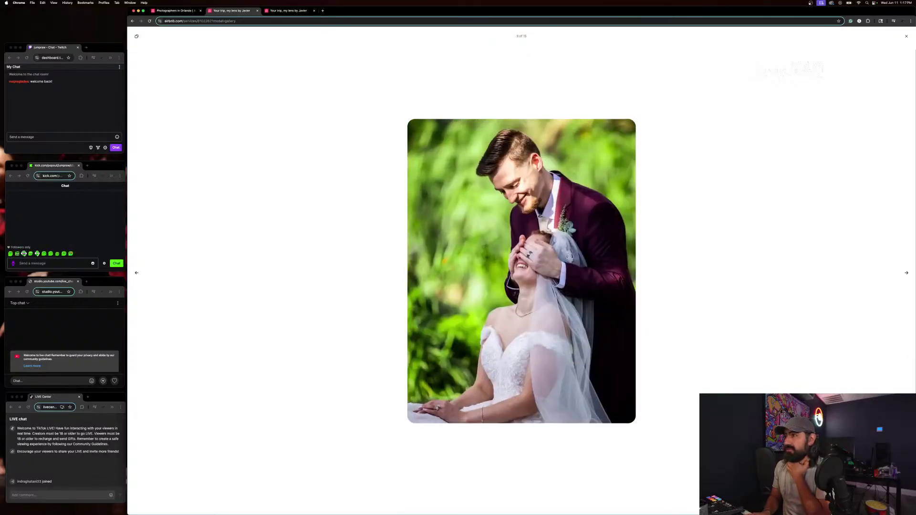
key(Right)
key(Right)
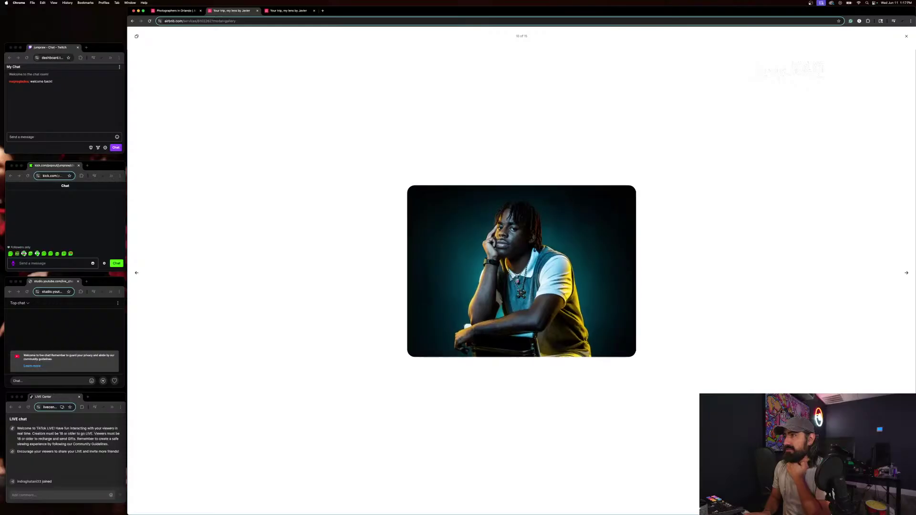
key(Right)
key(Right)
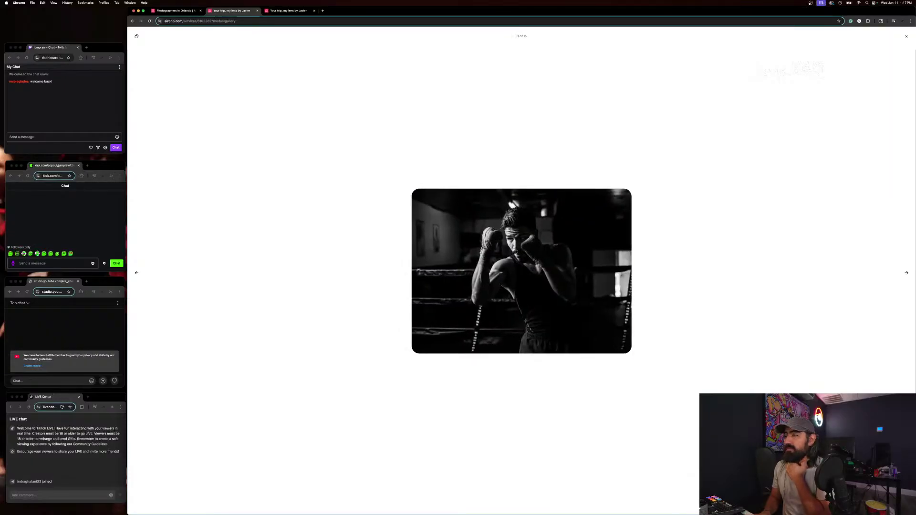
key(Left)
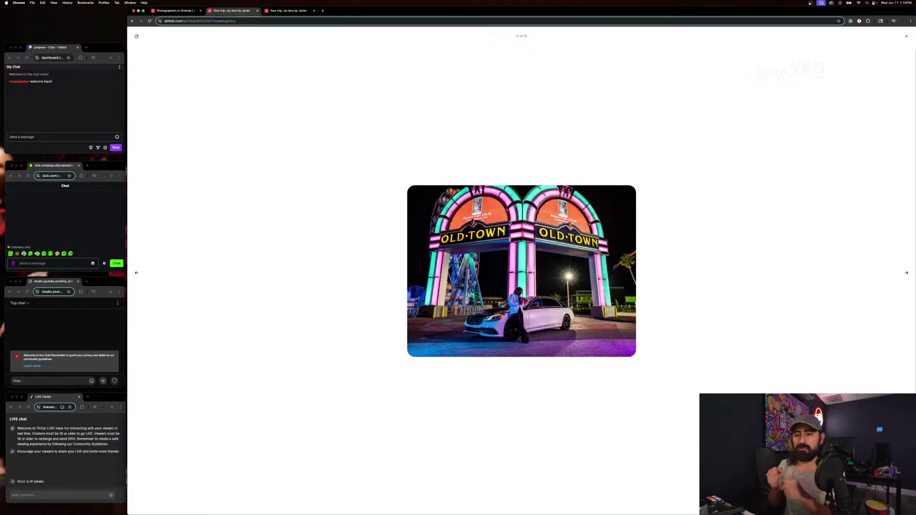
key(Right)
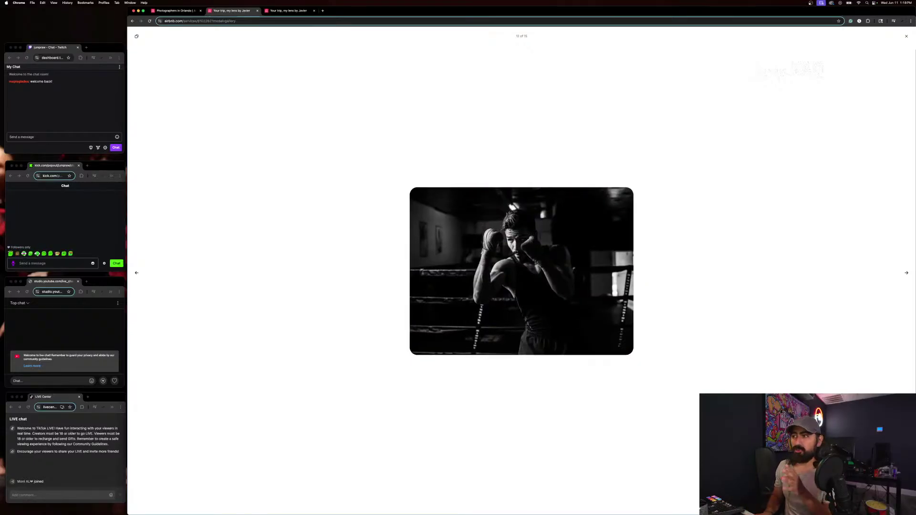
key(Right)
key(Right)
key(Right)
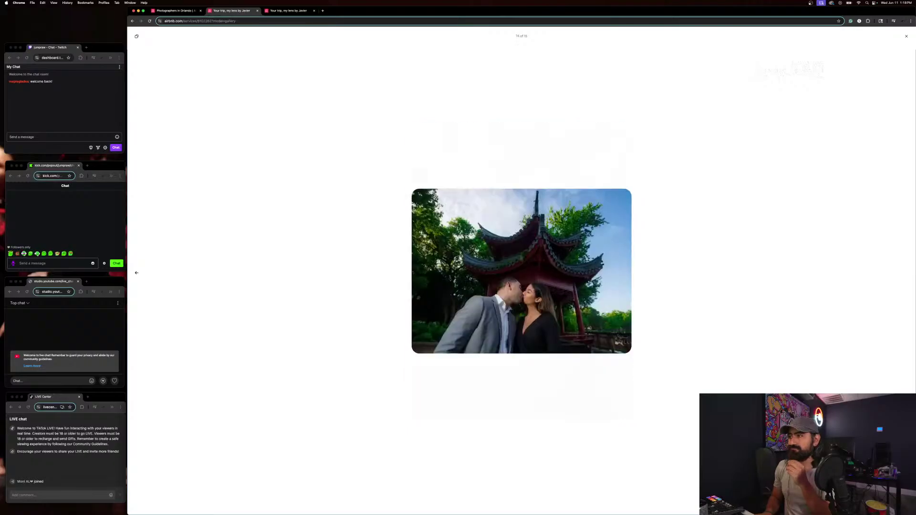
key(Escape)
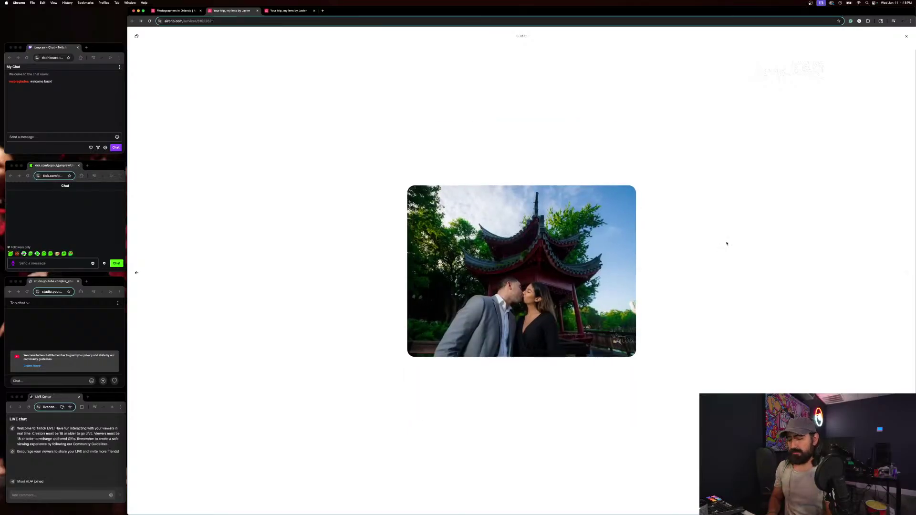
Review the rest of the "Your trip, my lens" page and close both open copies of the listing
scroll(402, 246, down, 6)
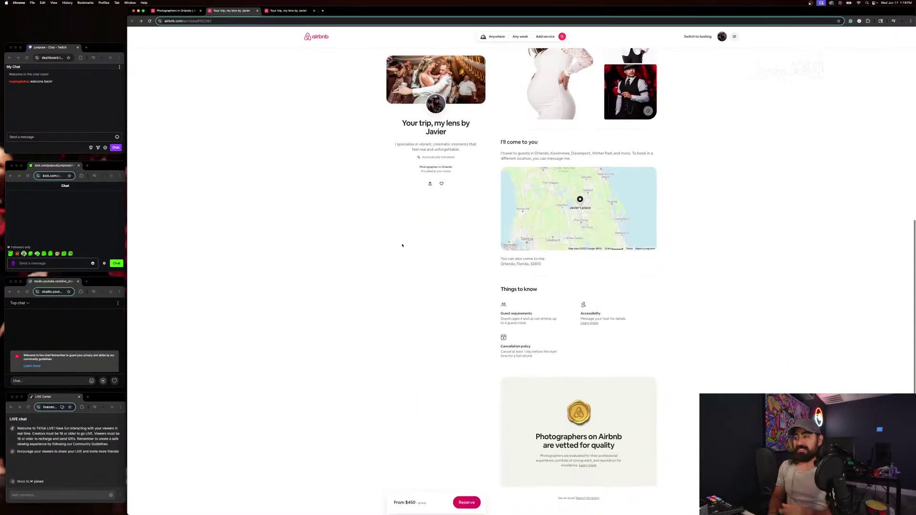
scroll(402, 245, up, 7)
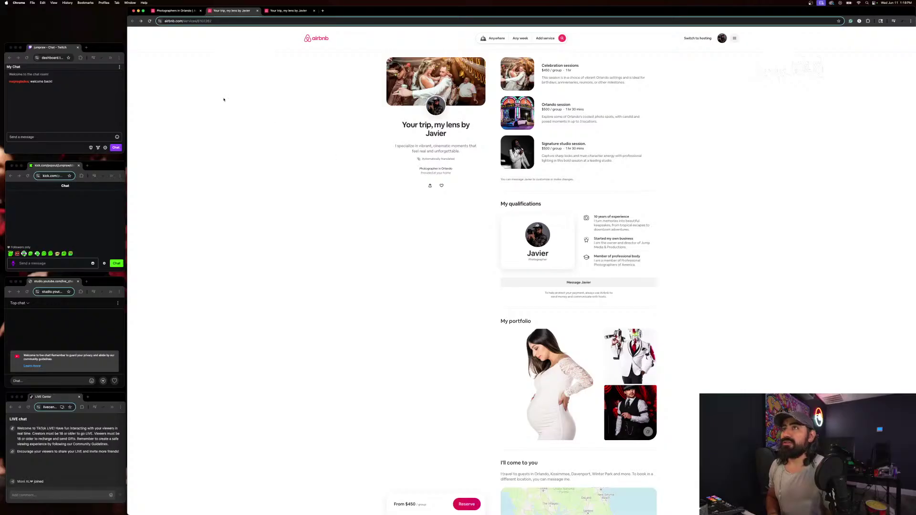
click(291, 11)
click(314, 11)
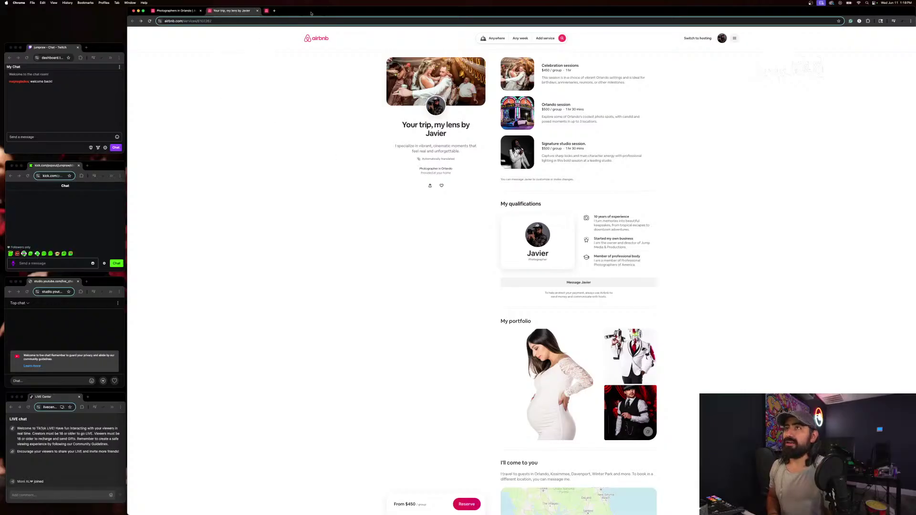
click(257, 11)
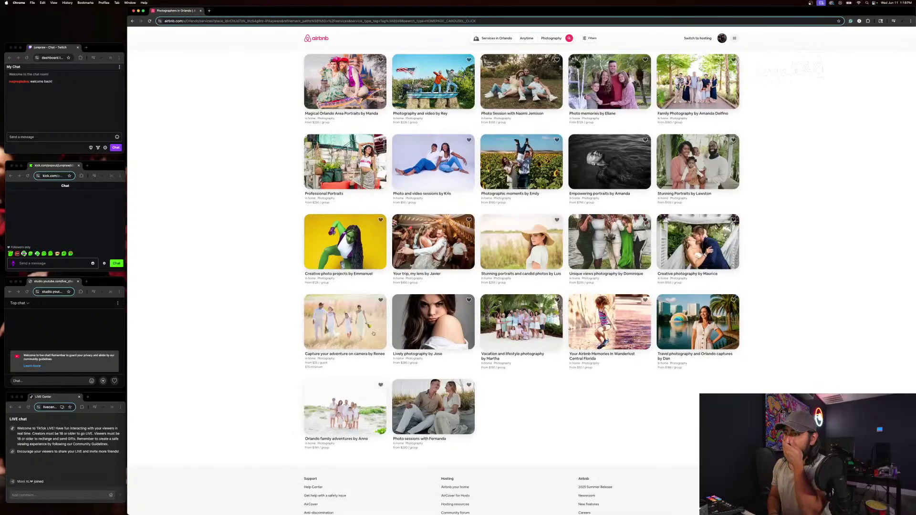
Open the "Lively photography" listing from the results and inspect its portfolio photo of the family with the small dog up close
click(596, 314)
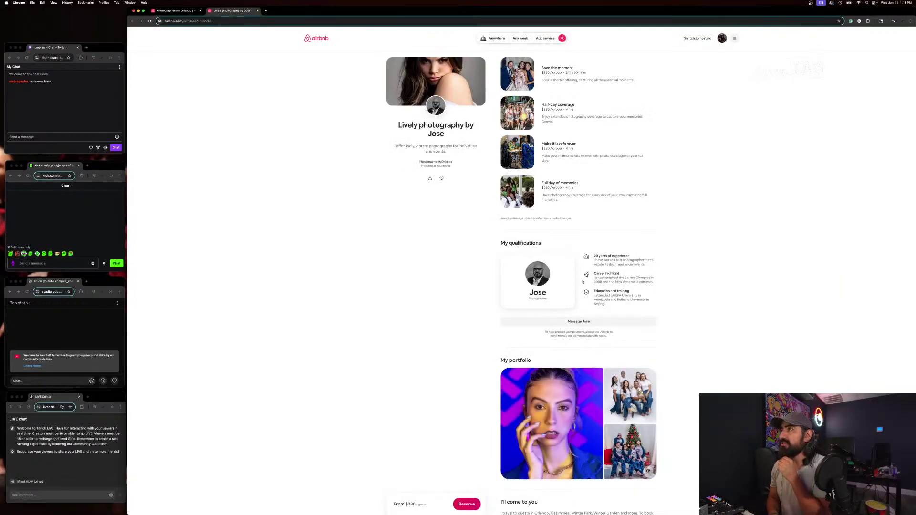
click(573, 380)
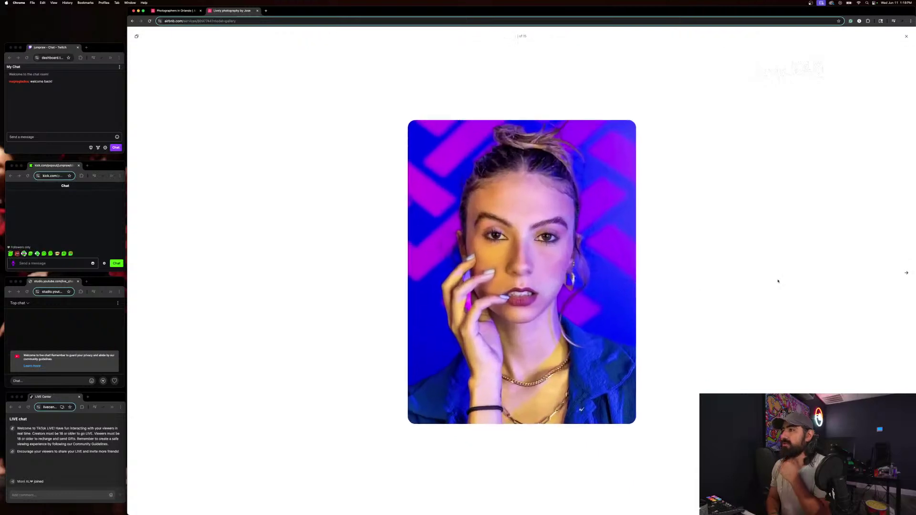
key(Right)
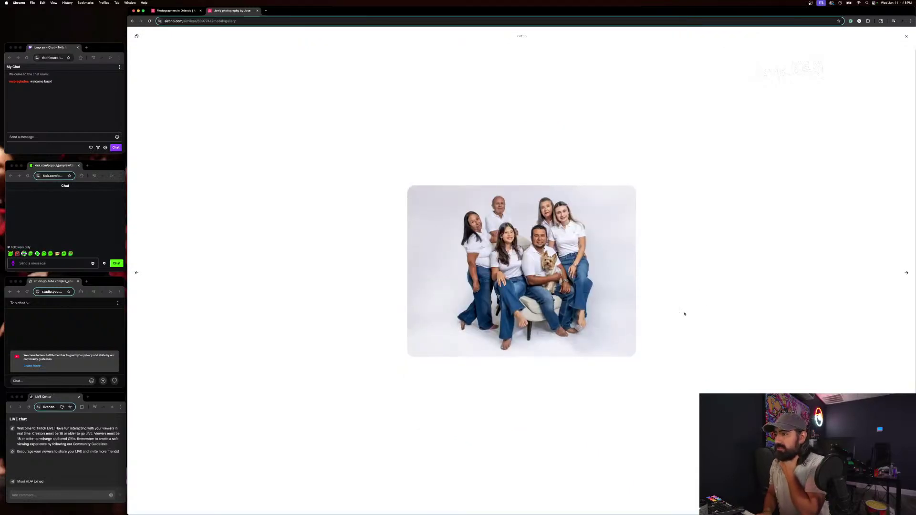
click(567, 338)
click(560, 340)
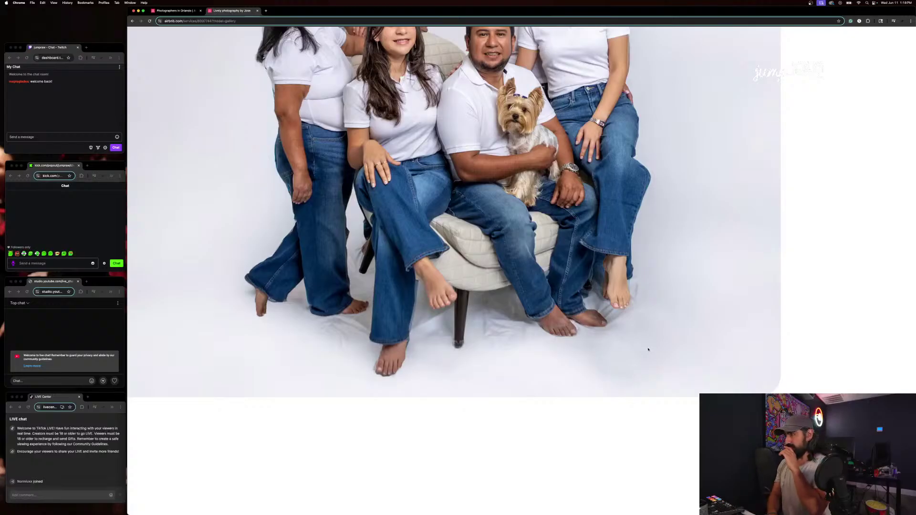
click(532, 342)
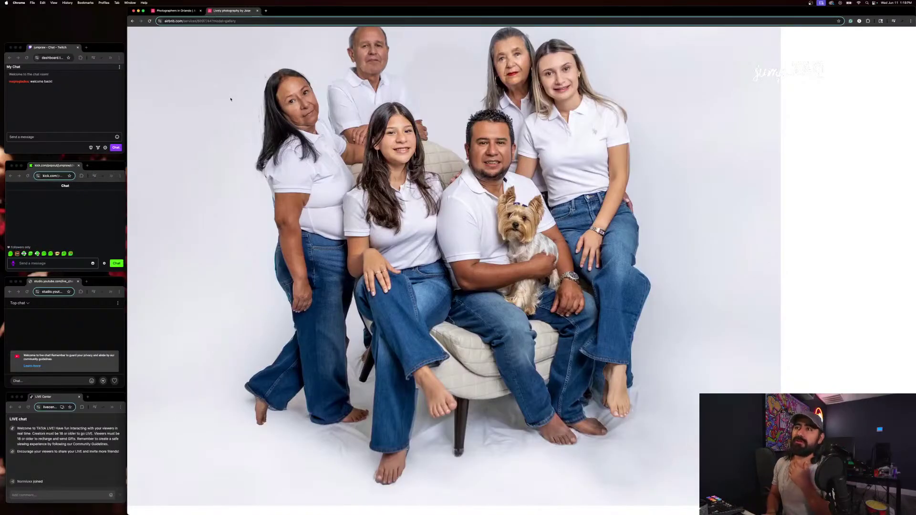
Go on through the "Lively photography" portfolio from the family photo to the portrait with the blue headscarf and pearl earring
key(Right)
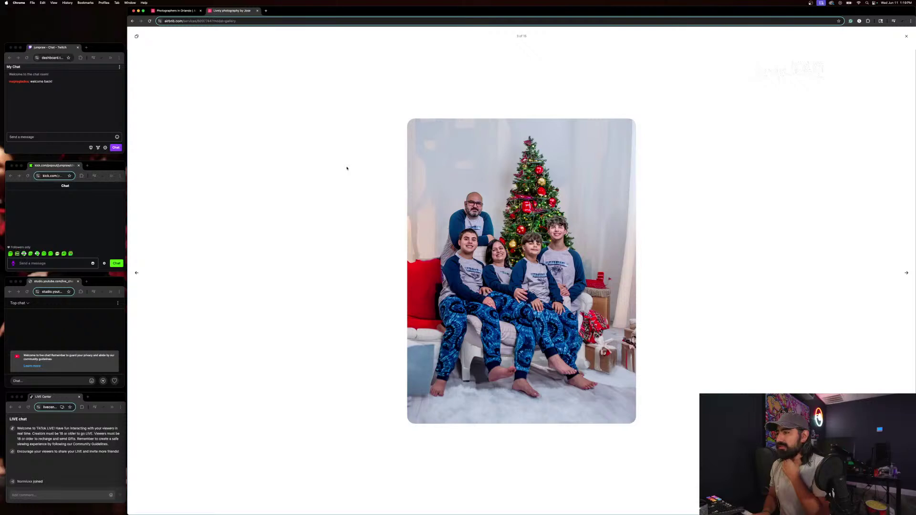
key(Right)
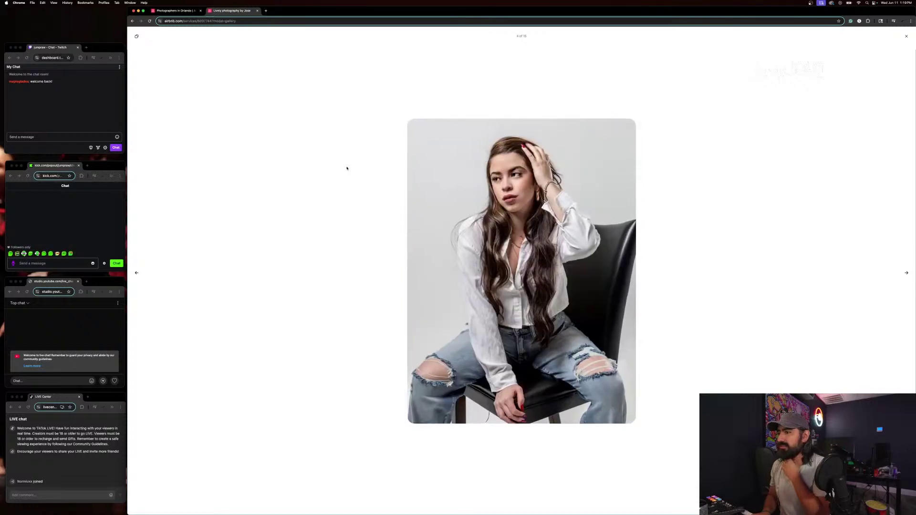
key(Right)
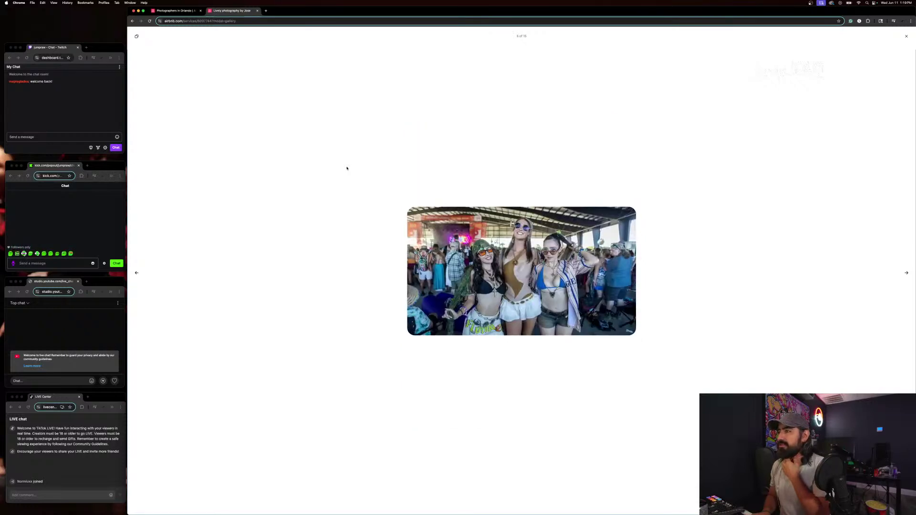
key(Right)
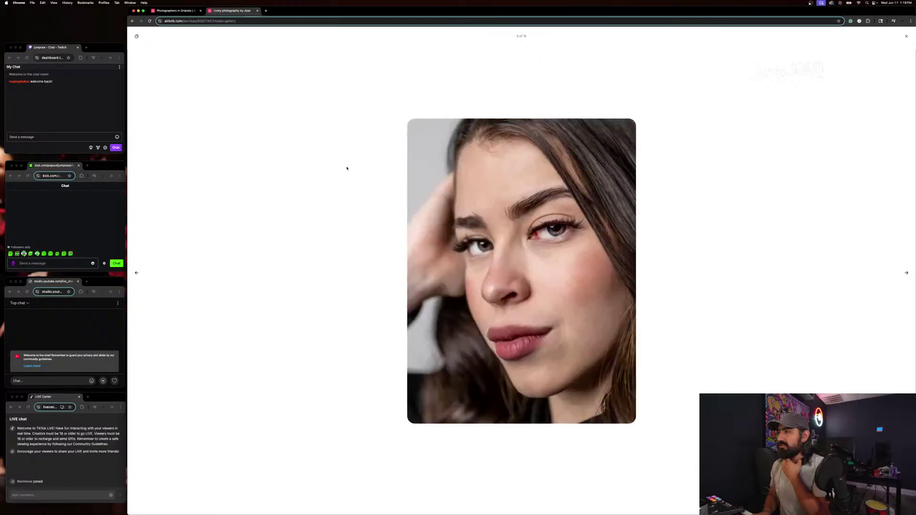
key(Right)
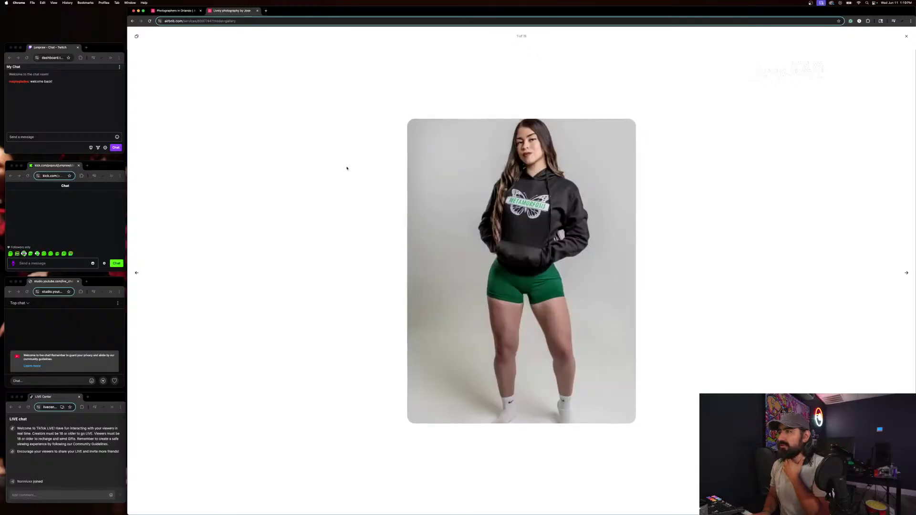
key(Right)
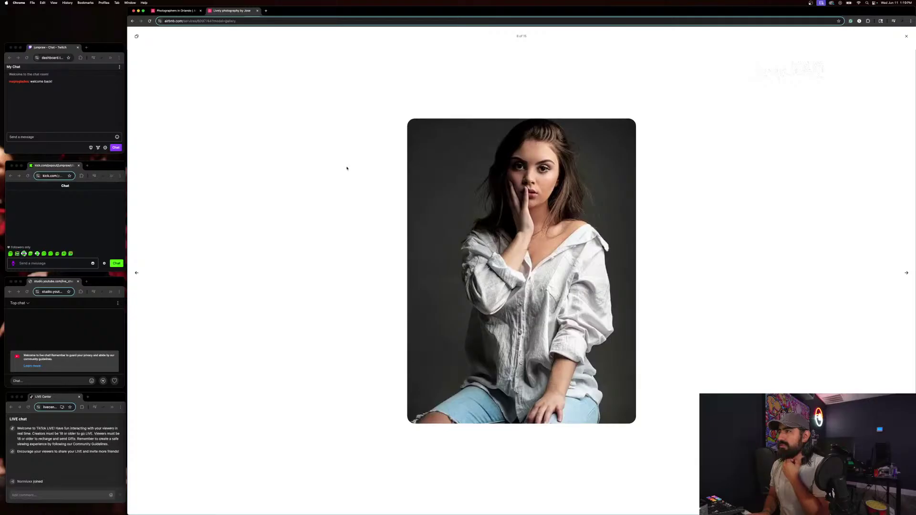
key(Right)
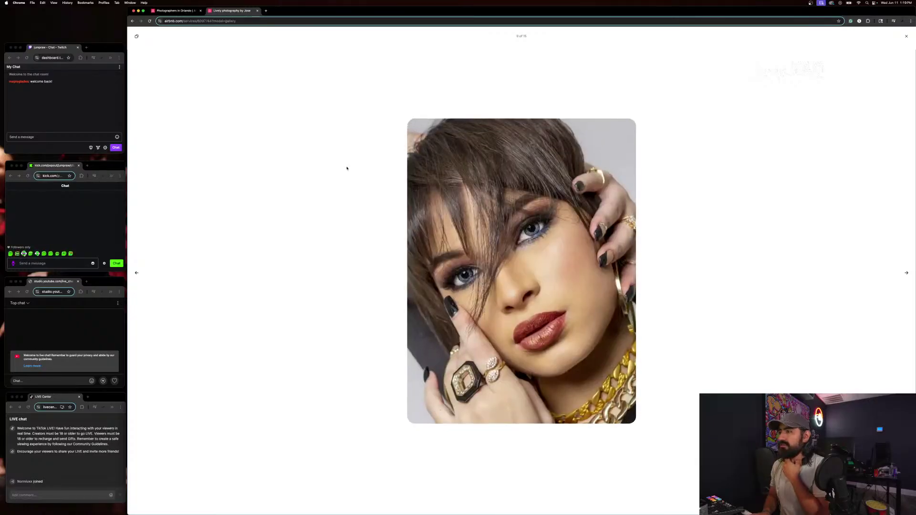
key(Right)
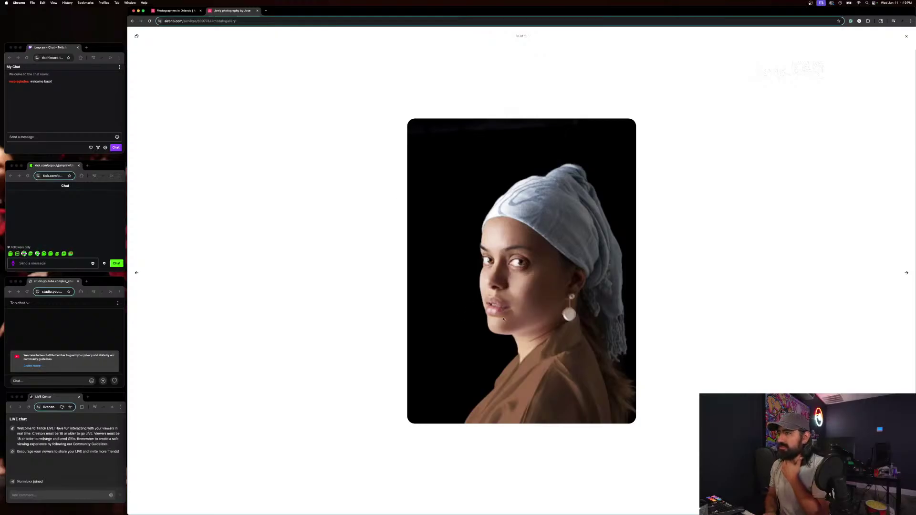
Inspect the blue headscarf portrait up close and look through the remaining photos of the "Lively photography" portfolio
scroll(503, 315, up, 5)
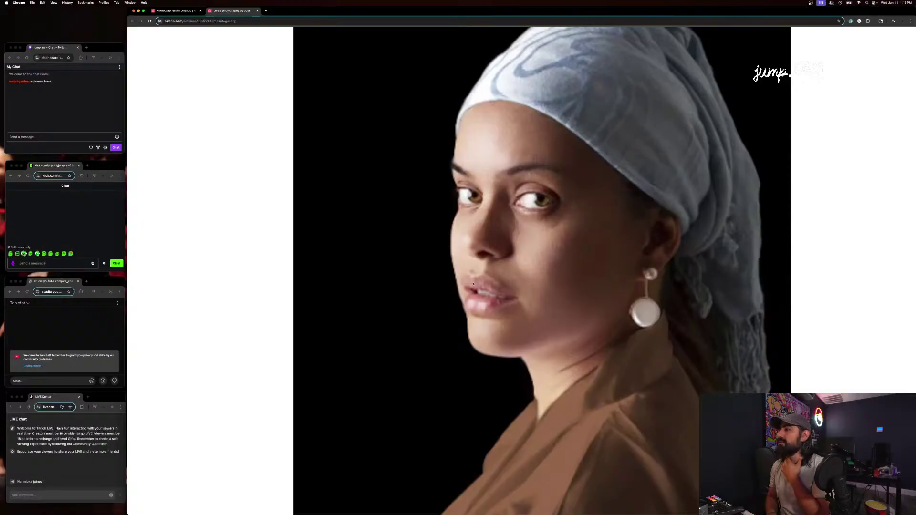
scroll(473, 284, down, 5)
key(Right)
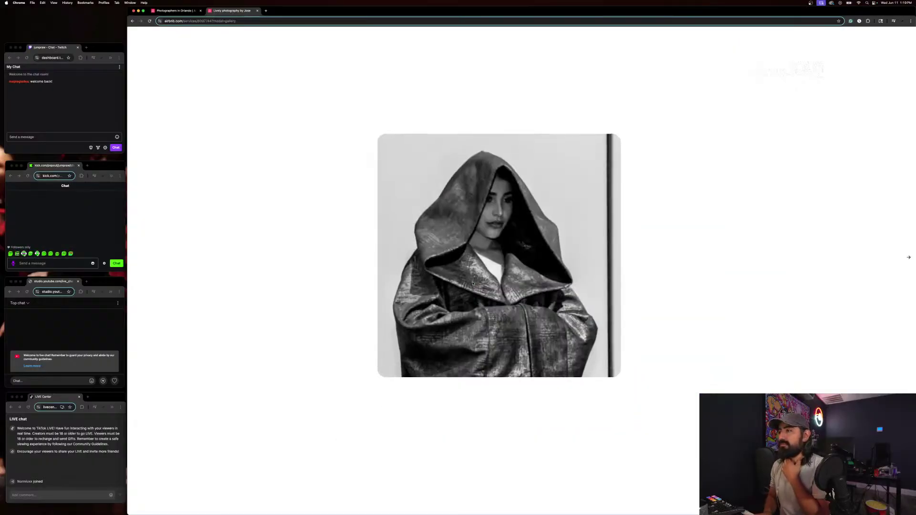
key(Right)
key(Right)
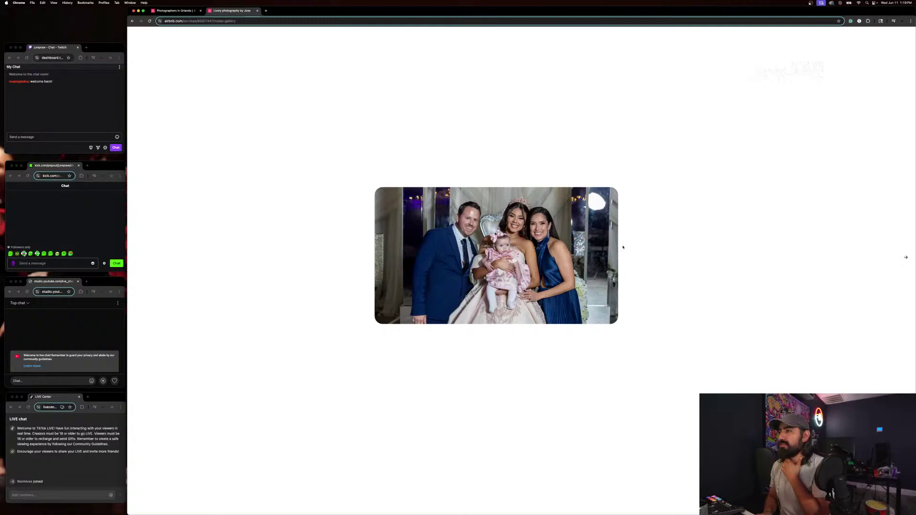
key(Right)
key(Right)
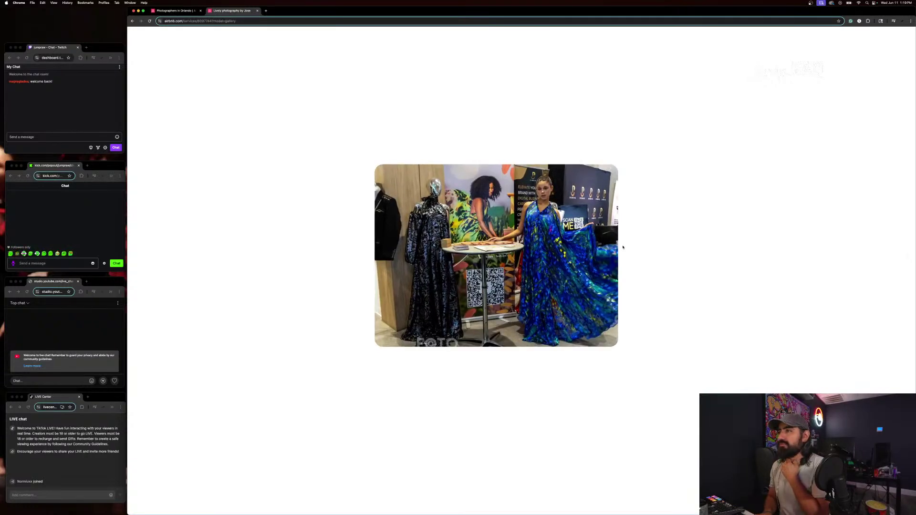
Close the "Lively photography" listing and open "Stunning portraits and candid photos" from the Orlando photography results
click(257, 11)
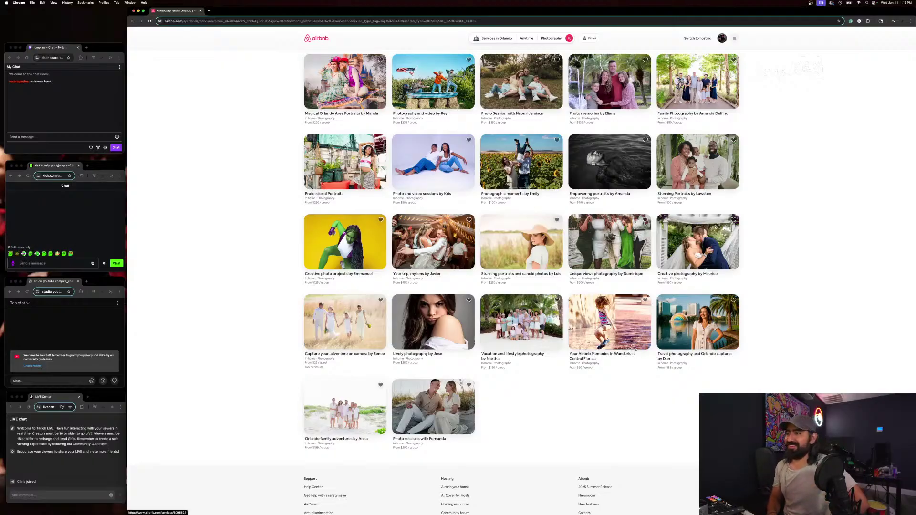
click(542, 266)
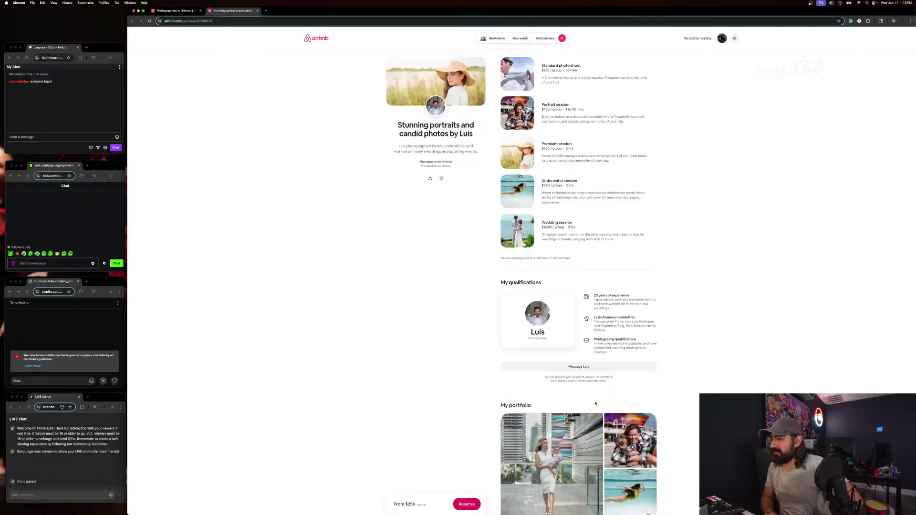
Open the "Stunning portraits and candid photos" portfolio and look through it up to the overhead photo of the couple in a sand heart
click(548, 453)
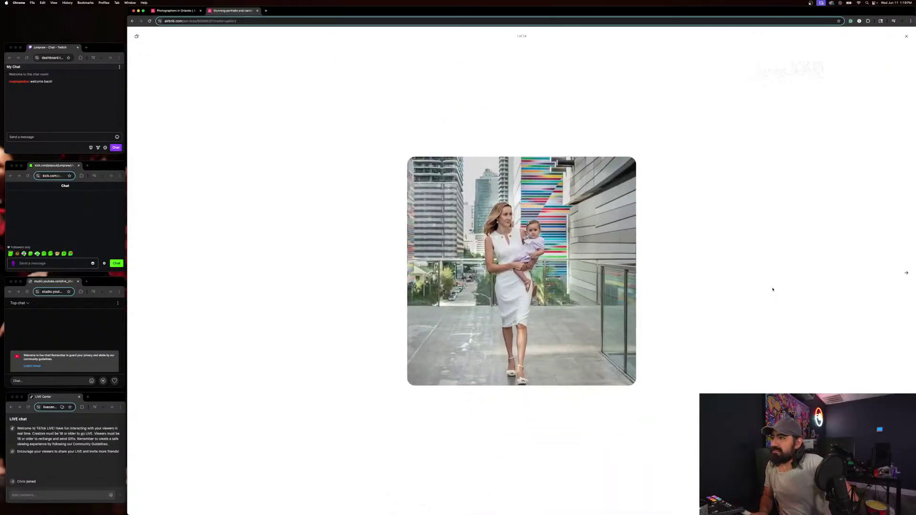
key(Right)
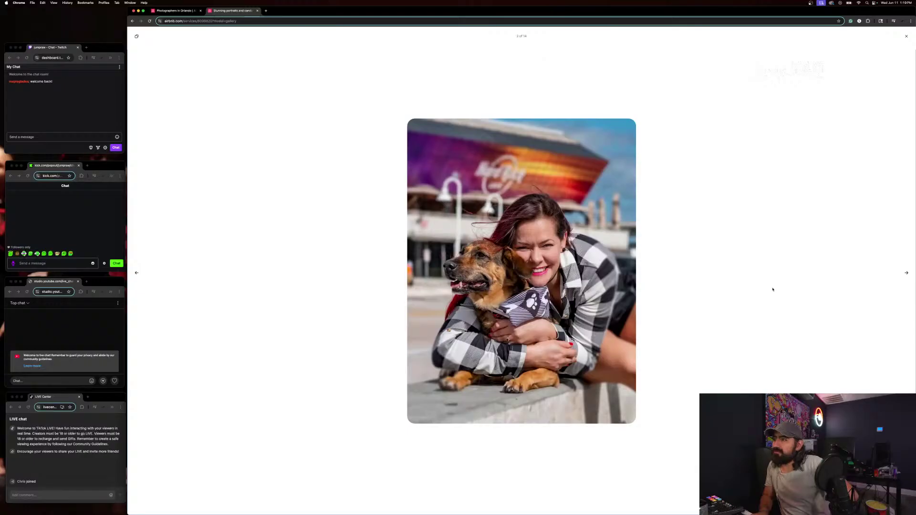
key(Right)
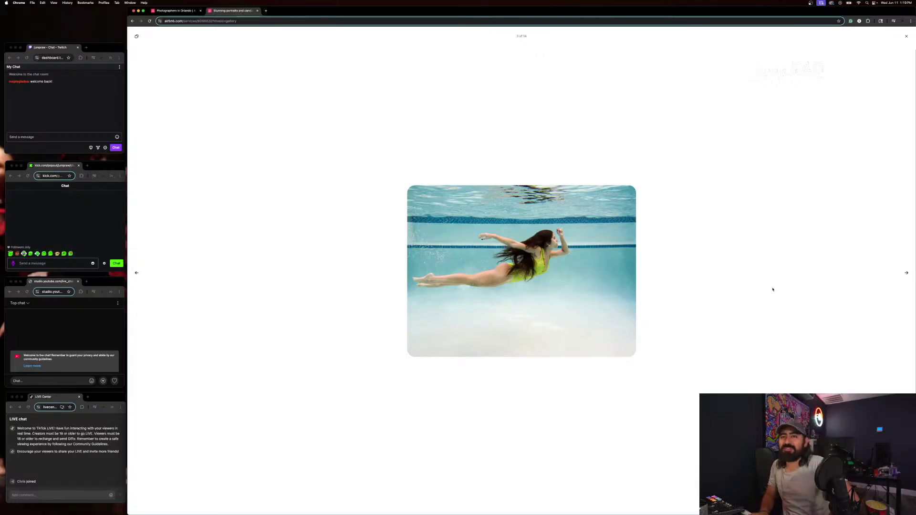
key(Right)
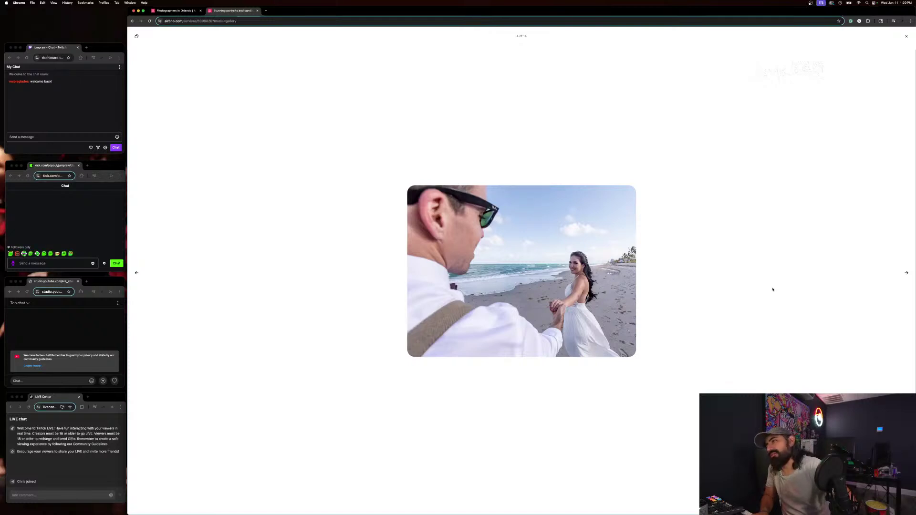
key(Right)
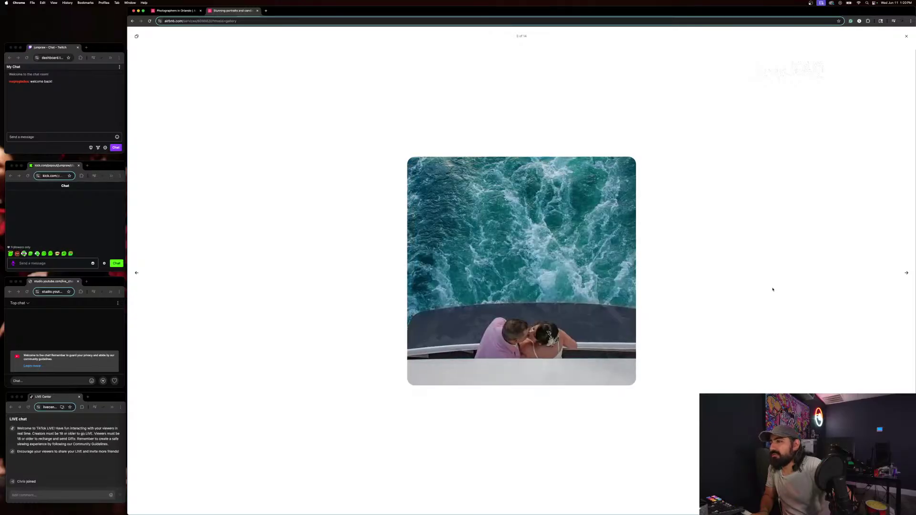
key(Right)
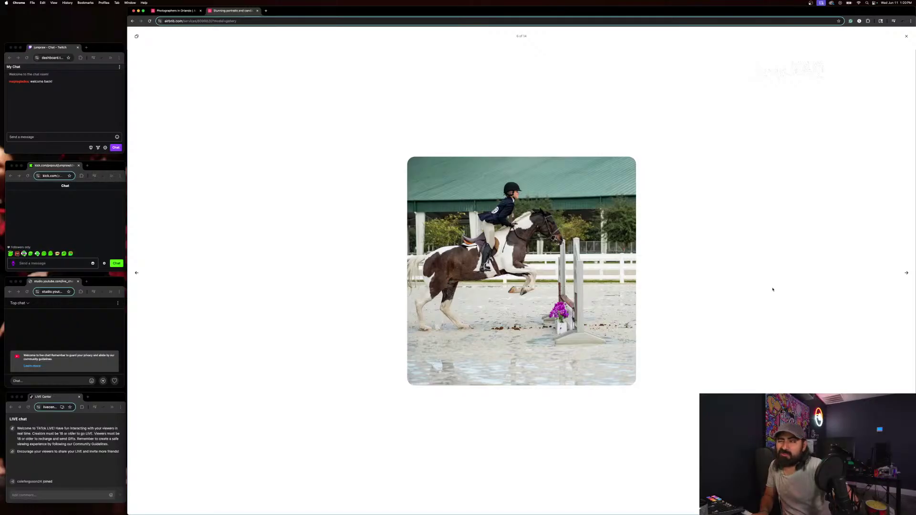
key(Right)
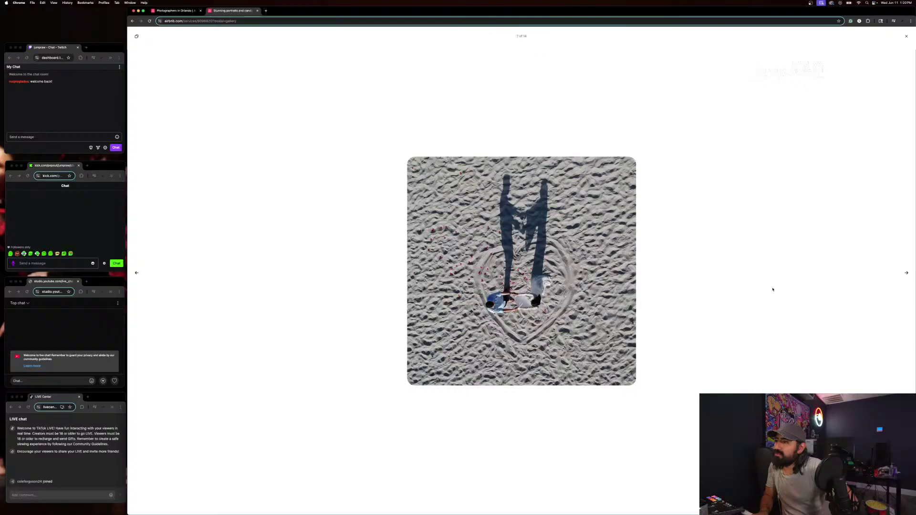
Look through the remaining photos of the "Stunning portraits and candid photos" portfolio, from the seaside wedding couple to the last, and close the gallery
key(Right)
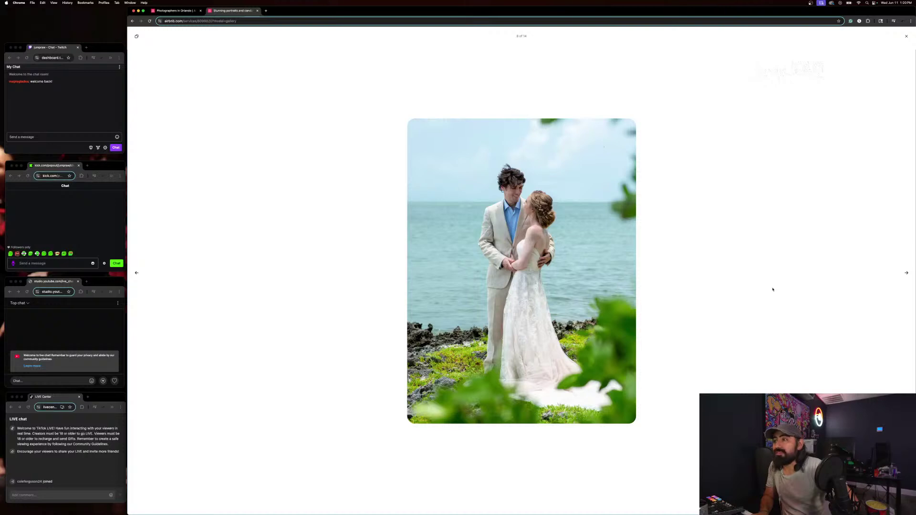
key(Right)
key(Right)
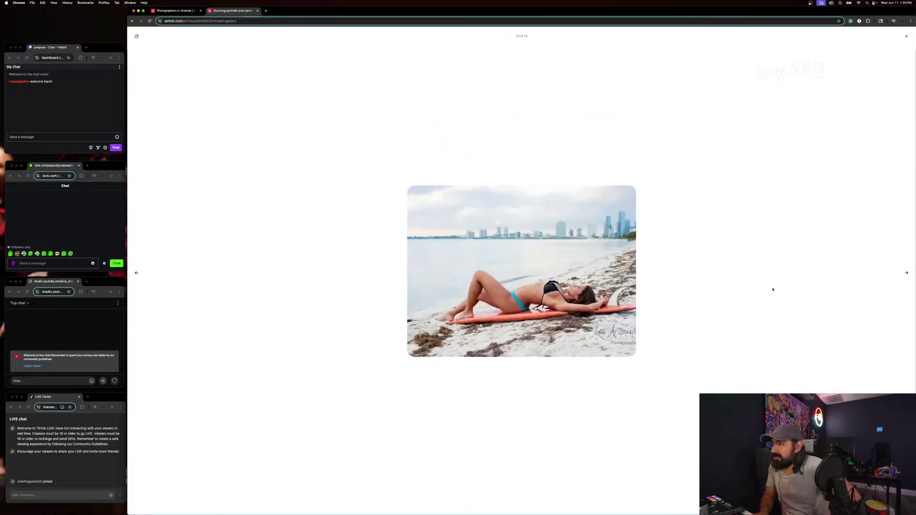
key(Right)
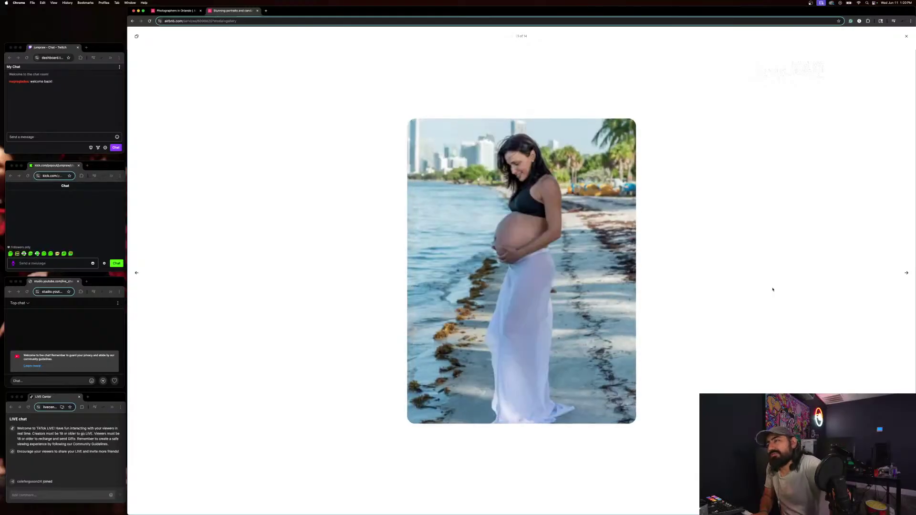
key(Right)
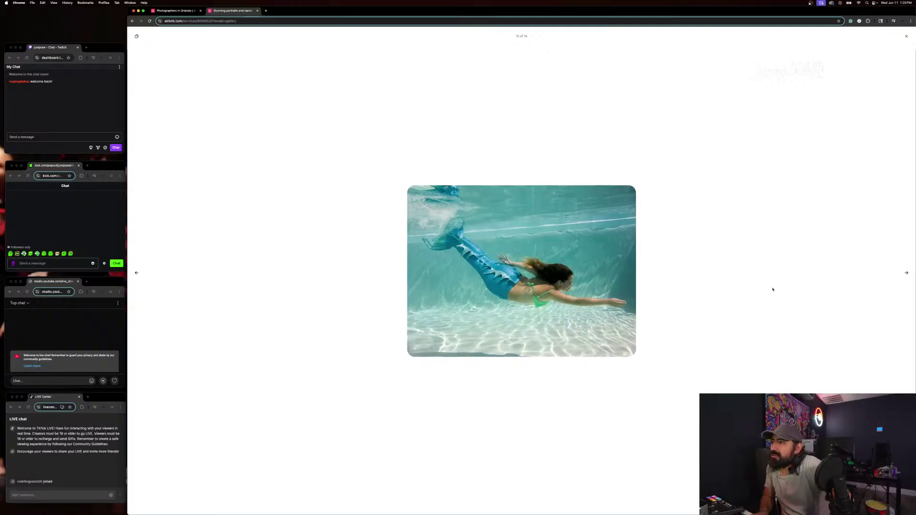
key(Right)
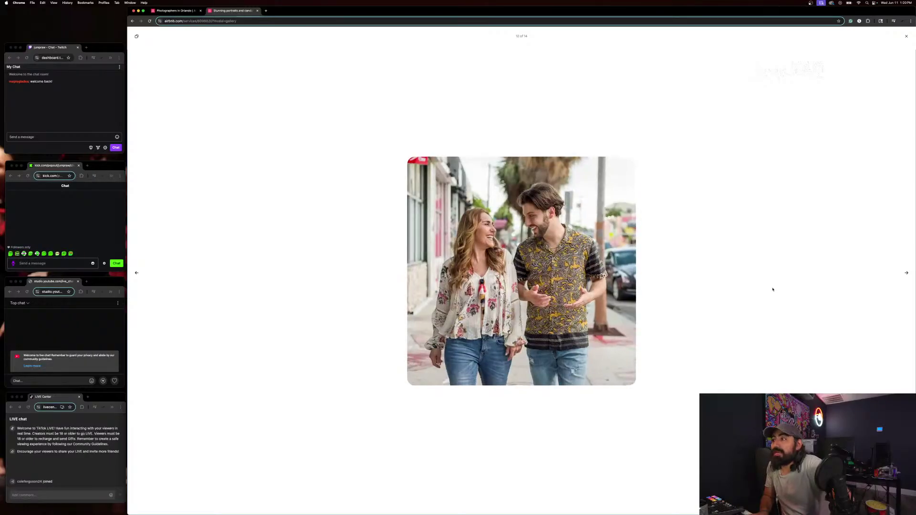
key(Right)
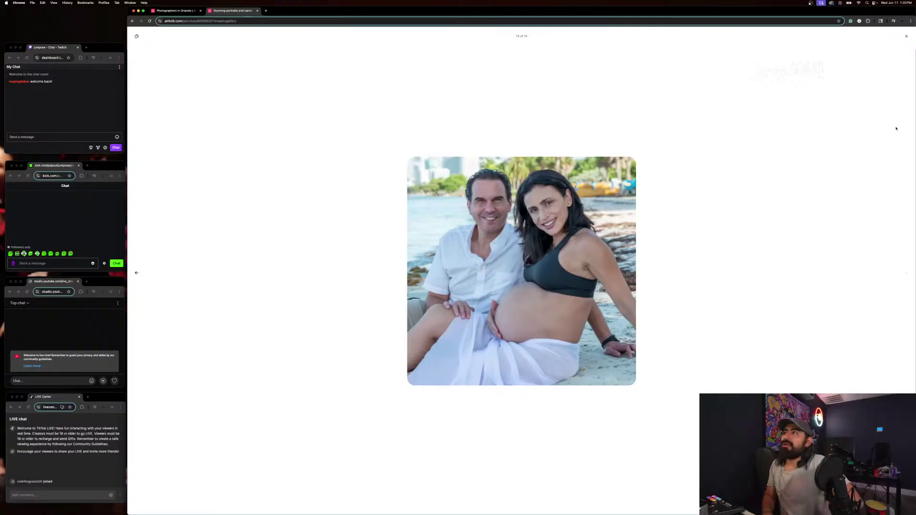
click(907, 37)
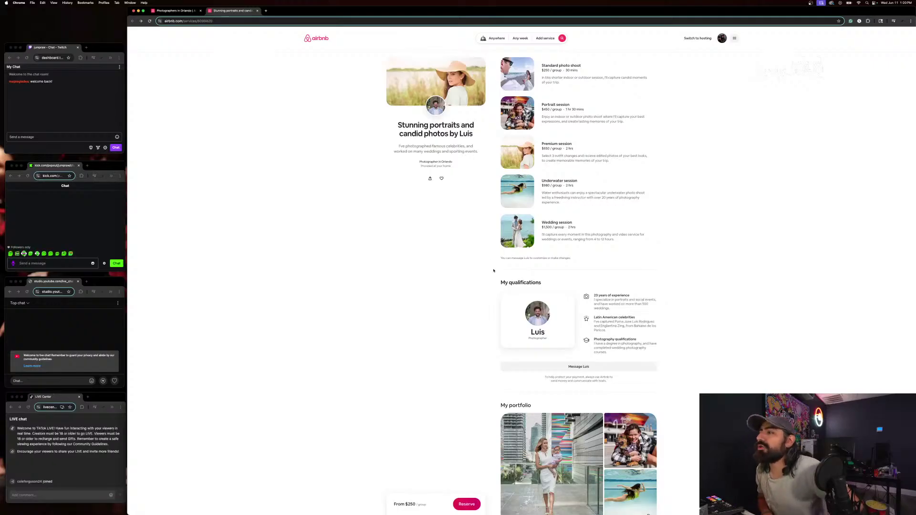
Review the rest of the "Stunning portraits and candid photos" listing, close it, and open "Photographic moments" from the Orlando results
scroll(677, 442, down, 3)
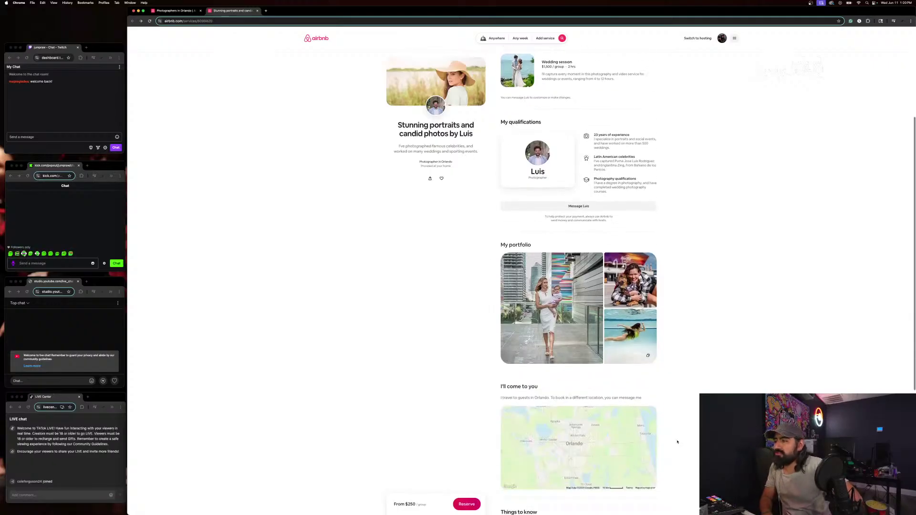
scroll(666, 441, up, 3)
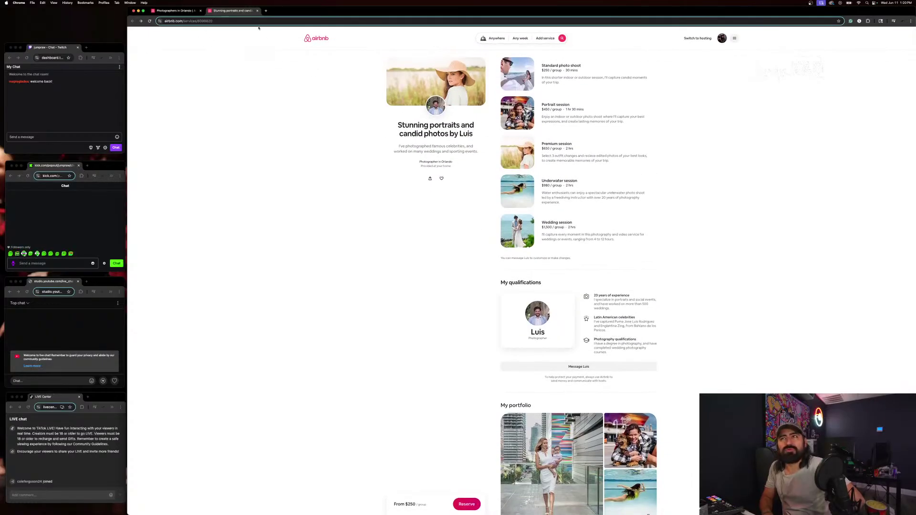
click(257, 11)
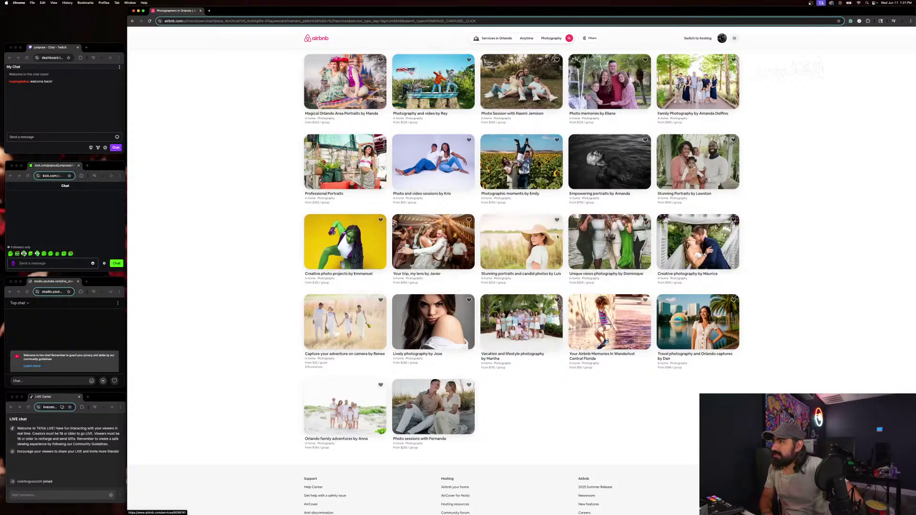
click(519, 167)
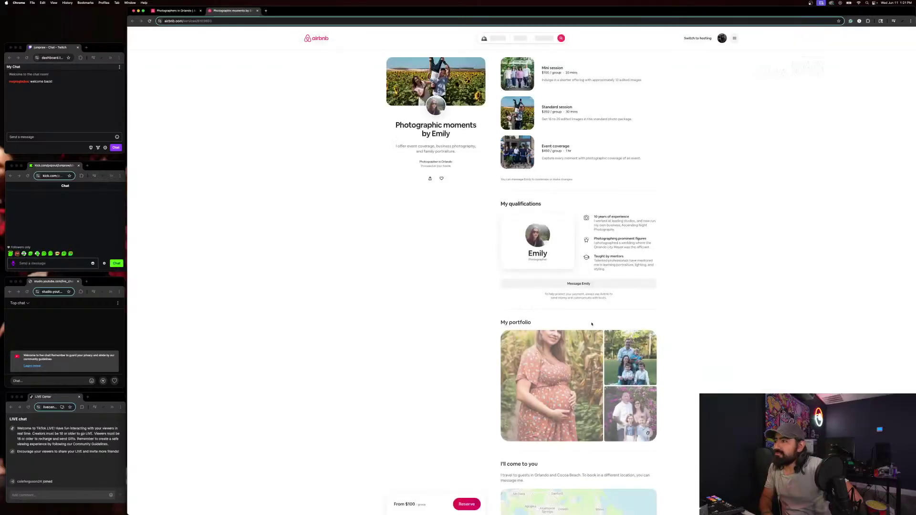
Open the "Photographic moments" portfolio and look through it from the maternity portrait to the family of four on the wooden bridge
click(588, 339)
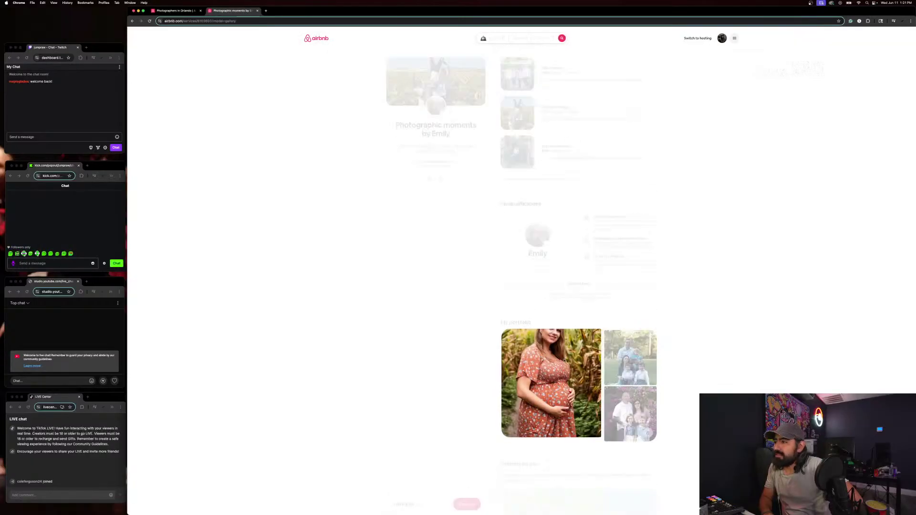
key(Right)
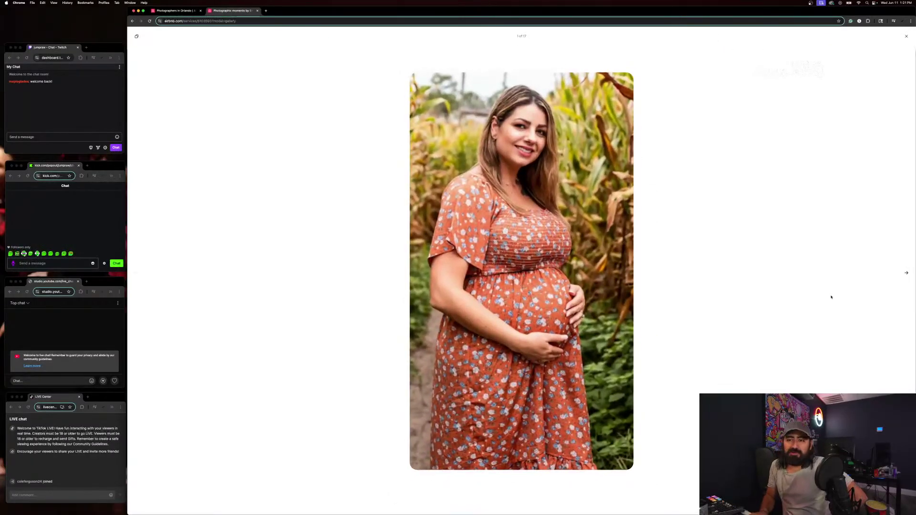
key(Right)
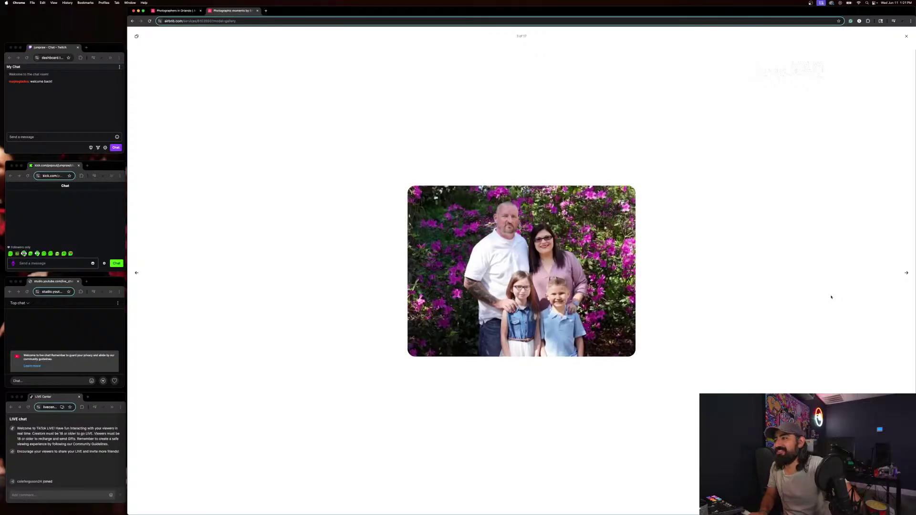
key(Right)
key(Right)
key(Right)
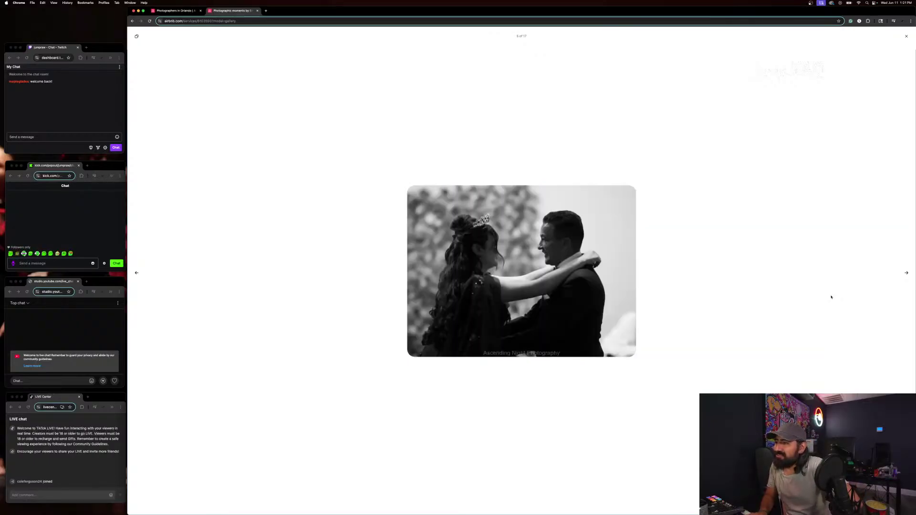
key(Right)
key(Right)
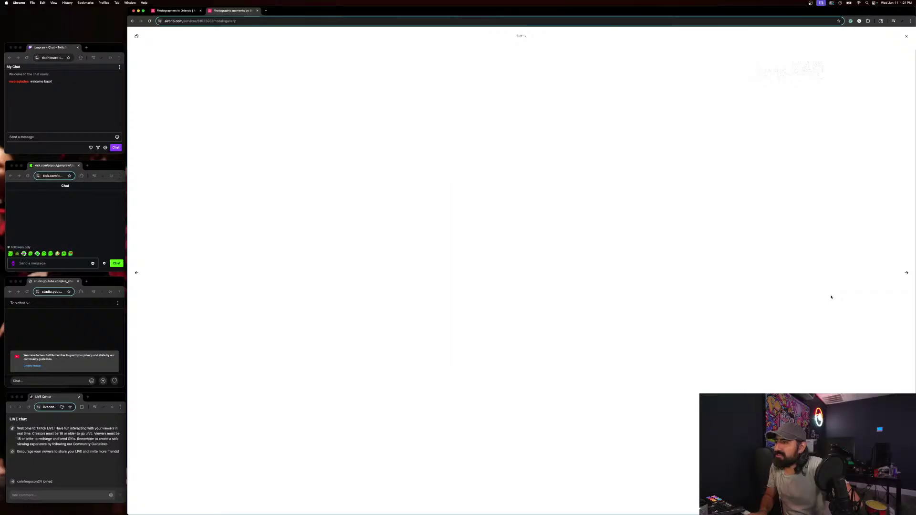
key(Right)
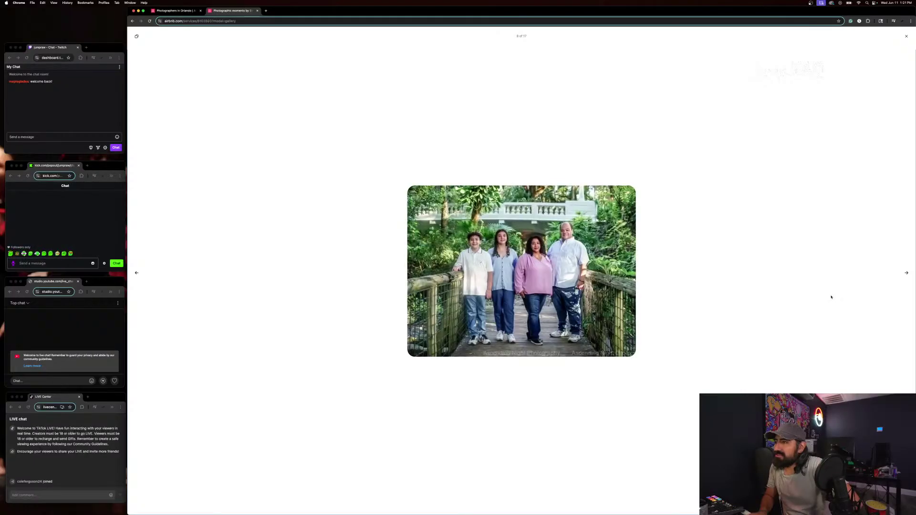
Look through the remaining "Photographic moments" portfolio photos up to the woman in a straw hat among sunflowers, and close the gallery
key(Right)
key(Right)
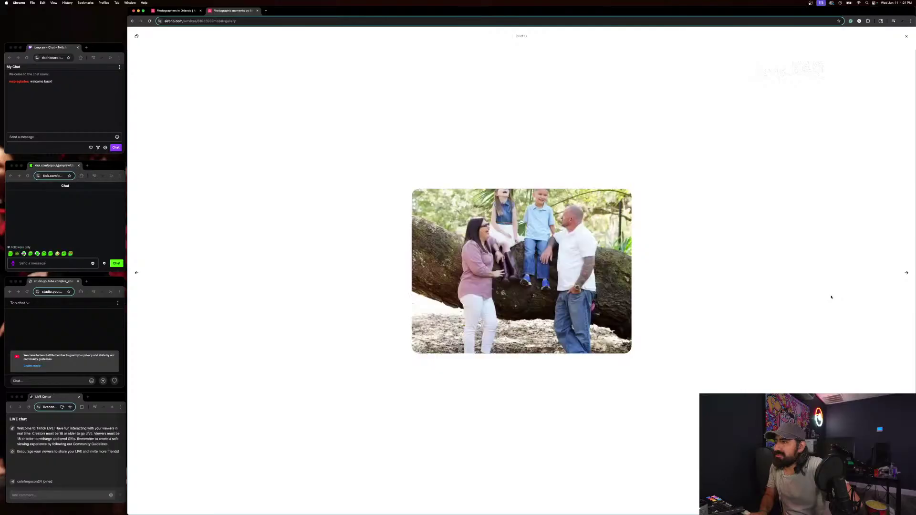
key(Right)
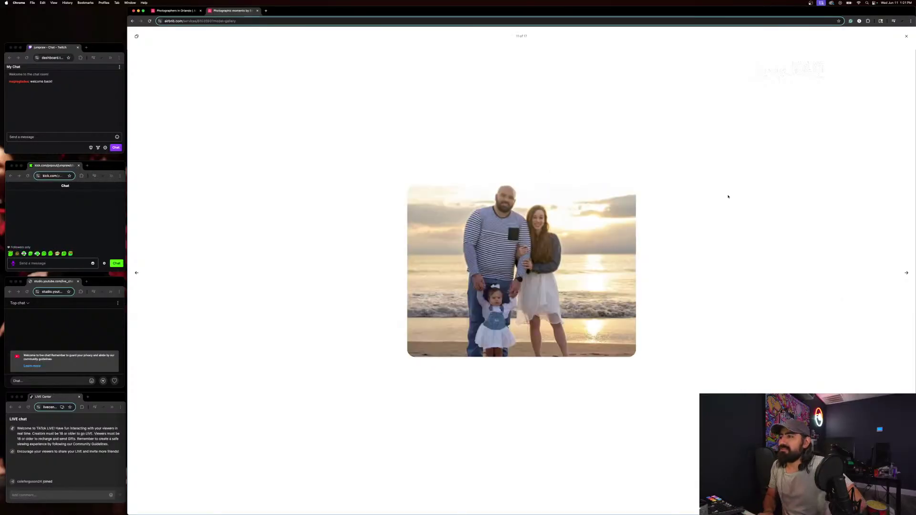
key(Right)
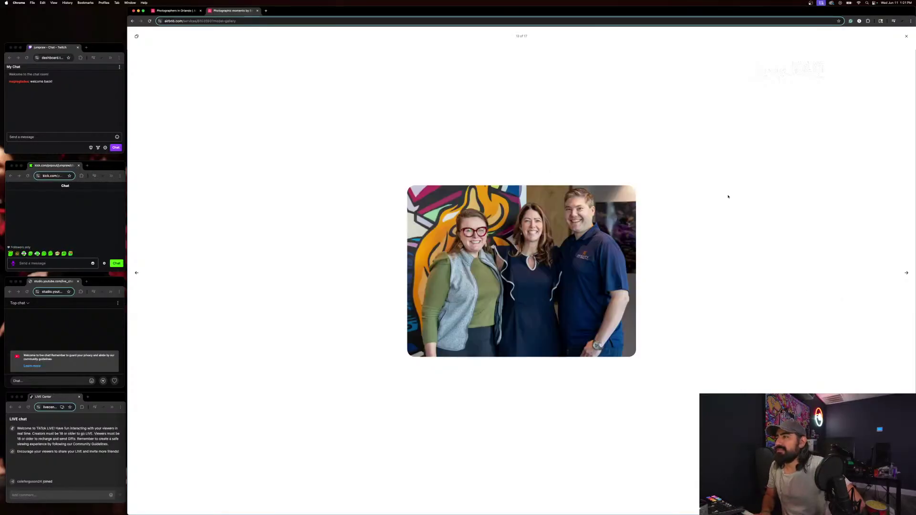
key(Right)
key(Right)
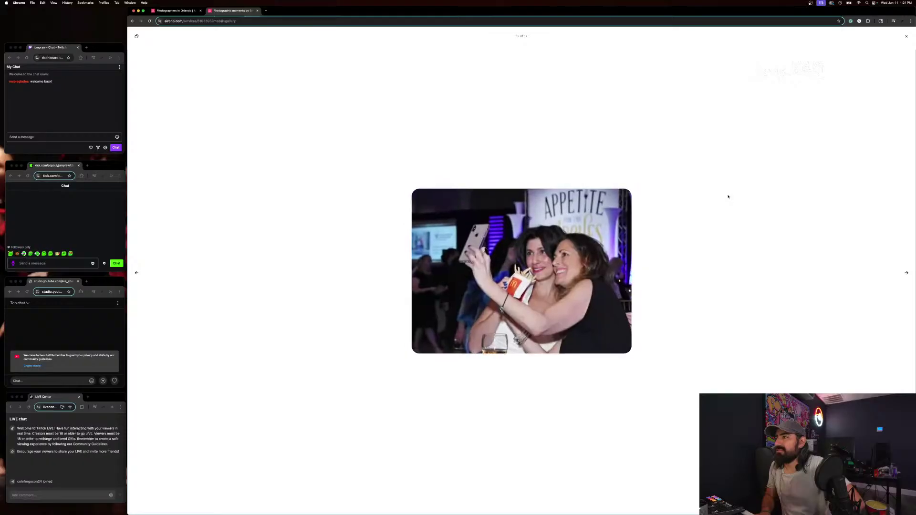
key(Right)
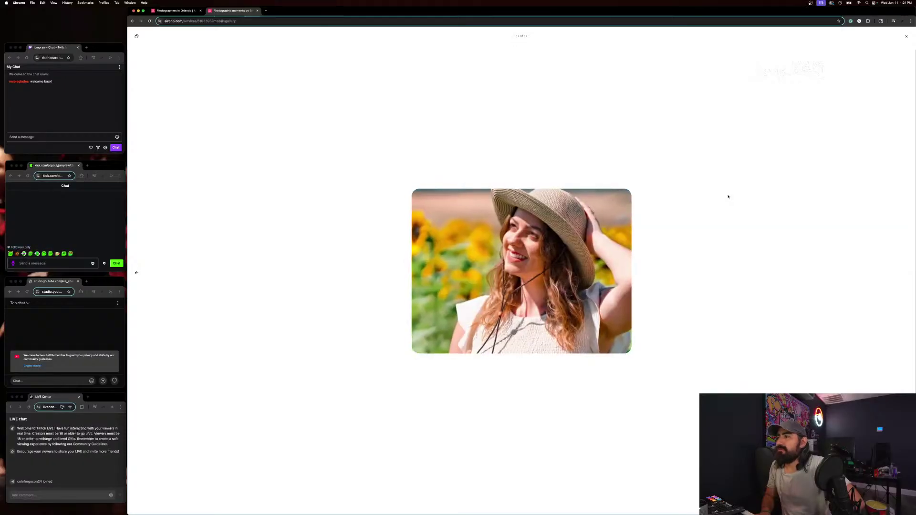
click(909, 37)
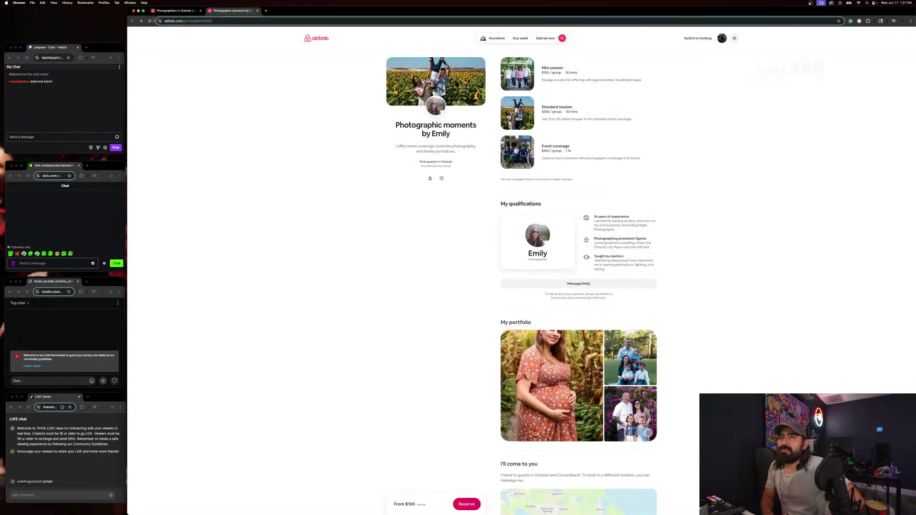
Close the "Photographic moments" listing and look over the Orlando photography results from the beginning of the list
key(super+w)
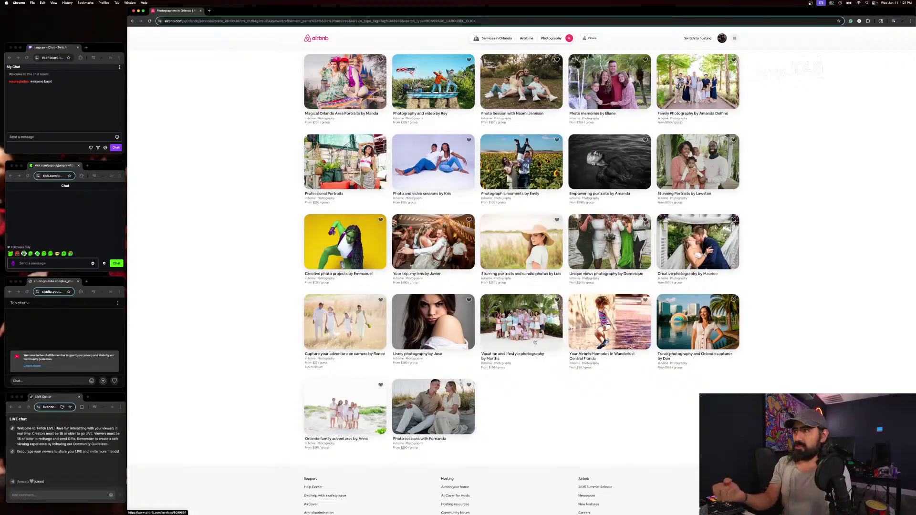
scroll(635, 259, up, 4)
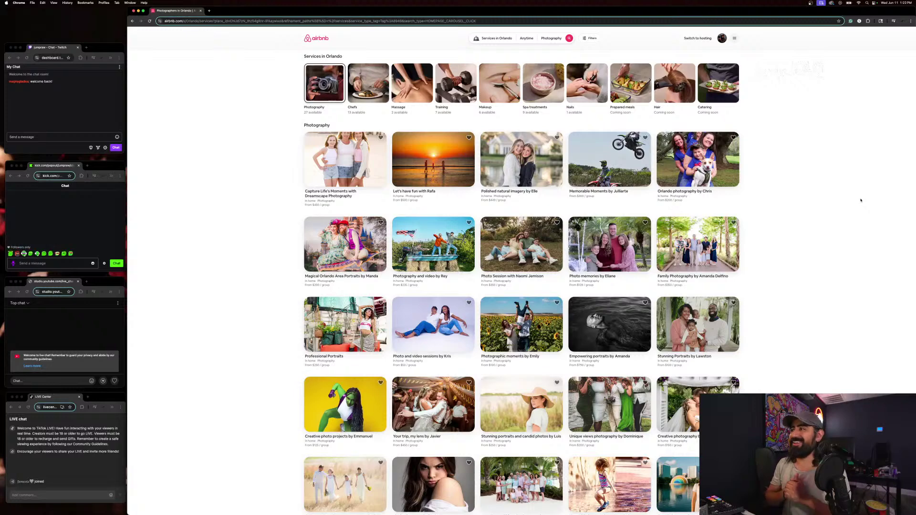
scroll(861, 200, down, 1)
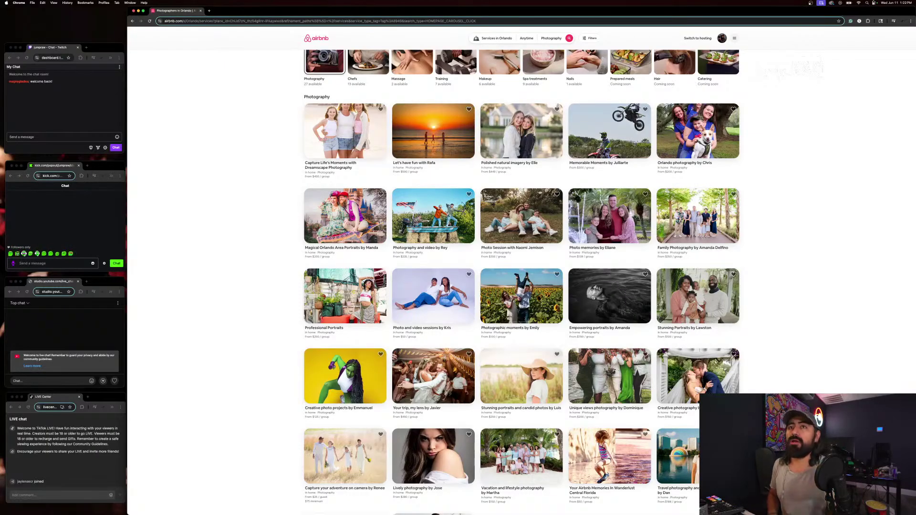
Close the browser window with the Airbnb results and bring up the Lightroom Classic library grid of the black dog on the yellow backdrop
click(134, 11)
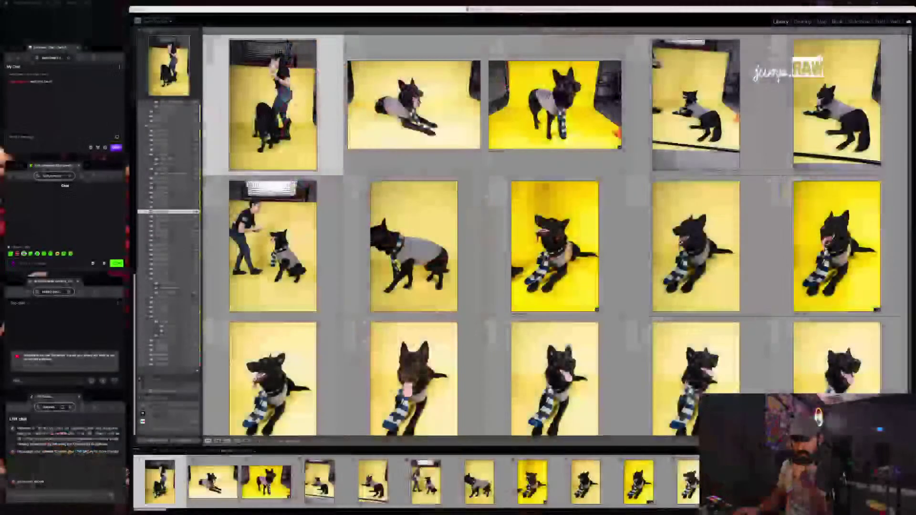
scroll(469, 195, down, 1)
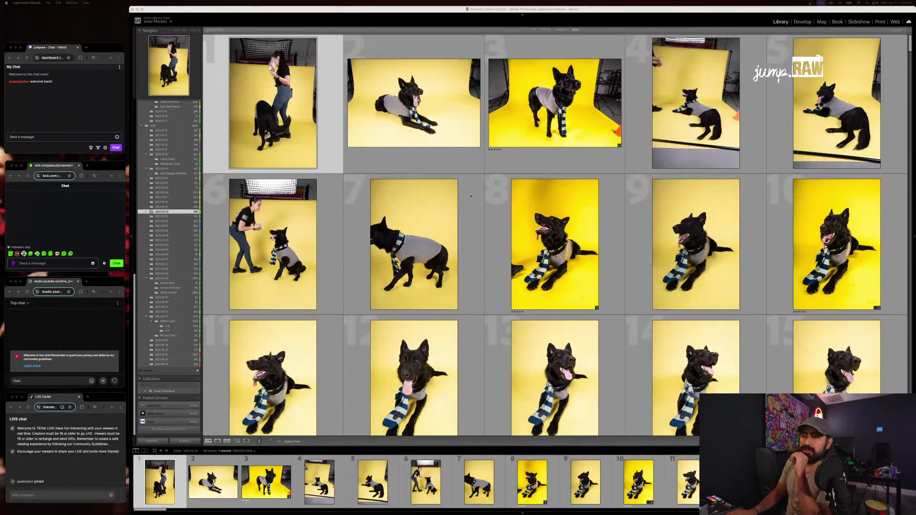
Look through the yellow-backdrop shots of the black dog from the first photo through the striped-scarf and red-bandana series
scroll(472, 201, down, 15)
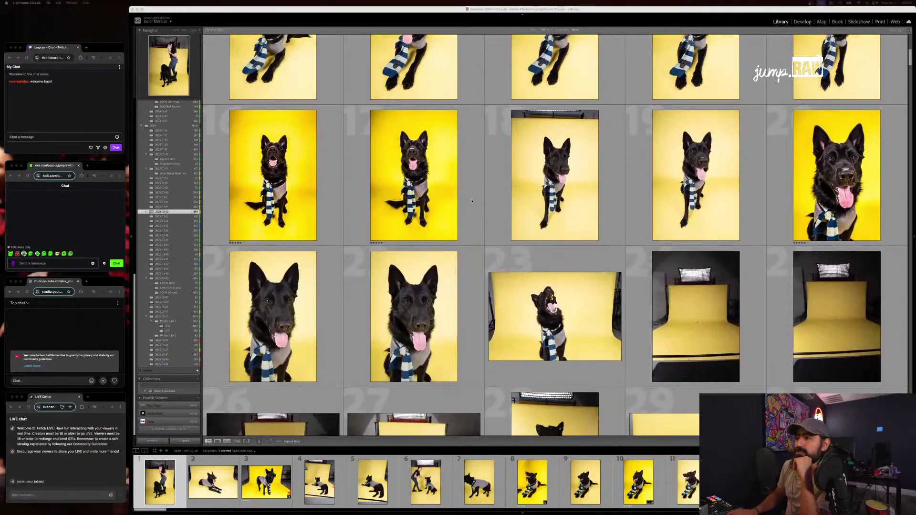
scroll(472, 201, down, 10)
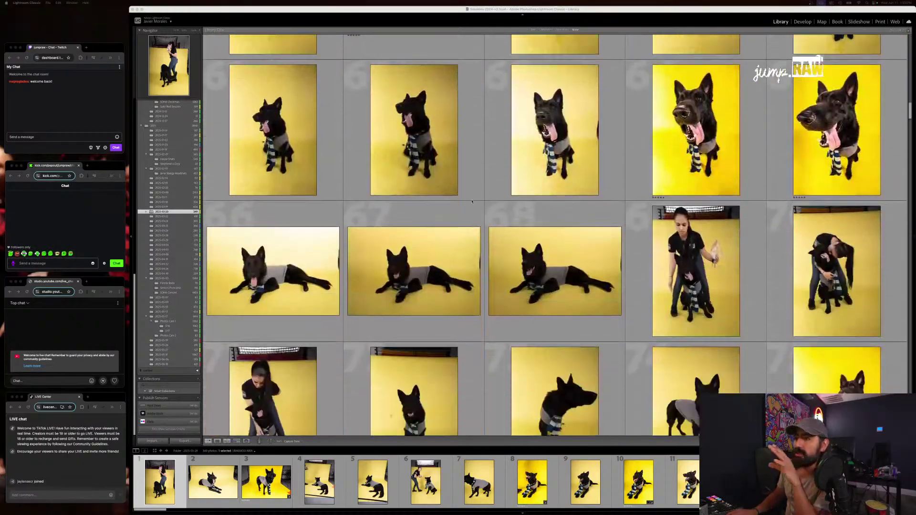
scroll(472, 201, up, 5)
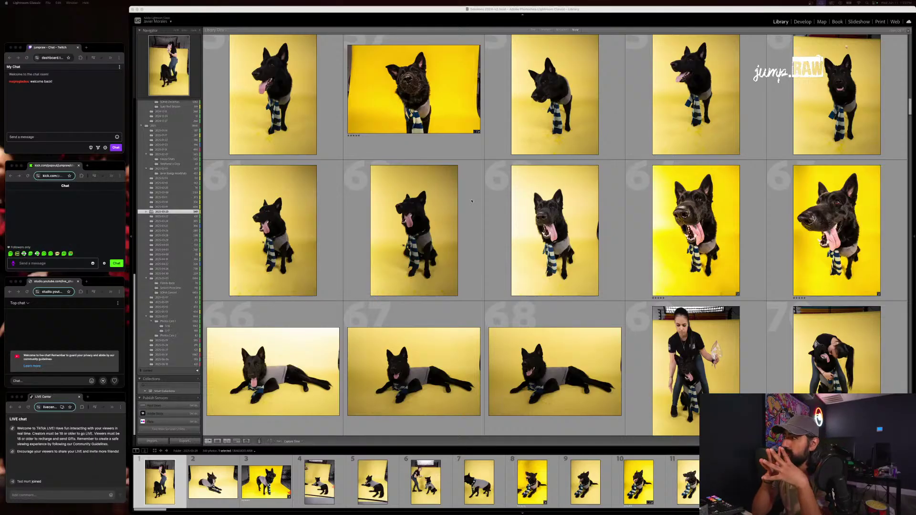
scroll(471, 201, down, 20)
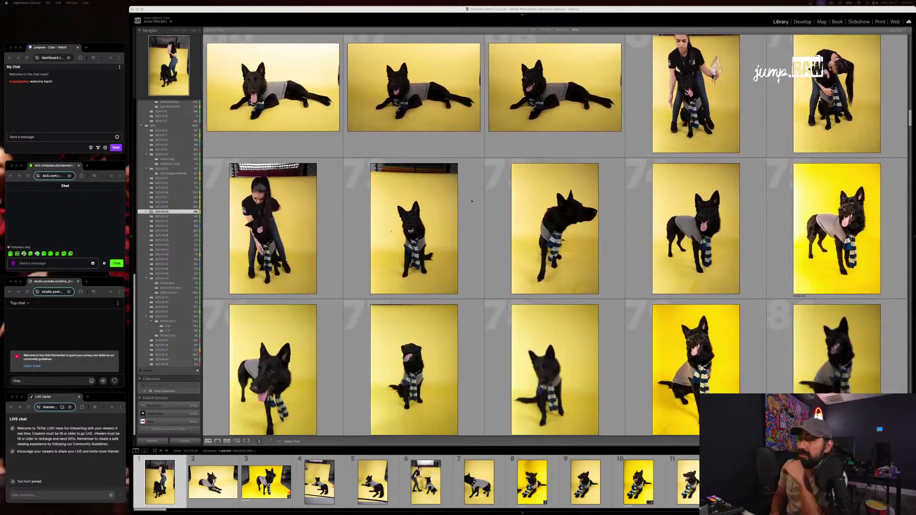
scroll(471, 201, down, 15)
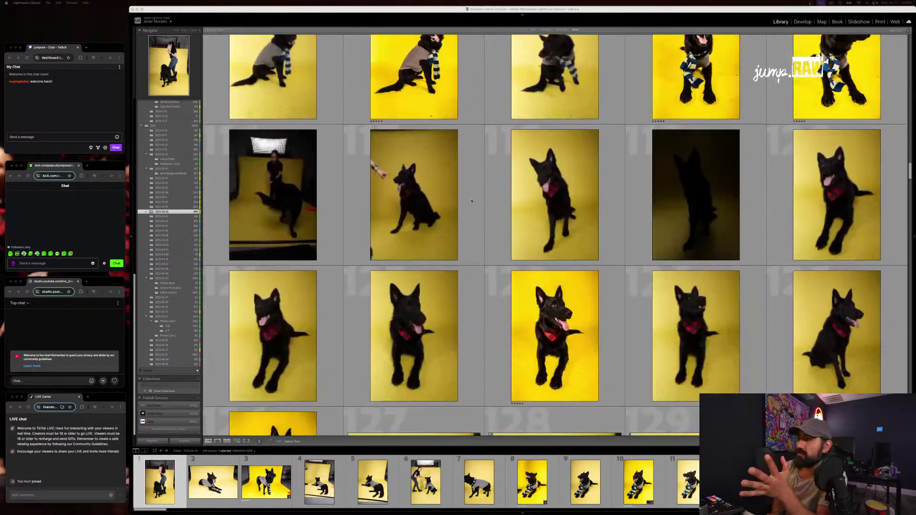
scroll(471, 201, down, 20)
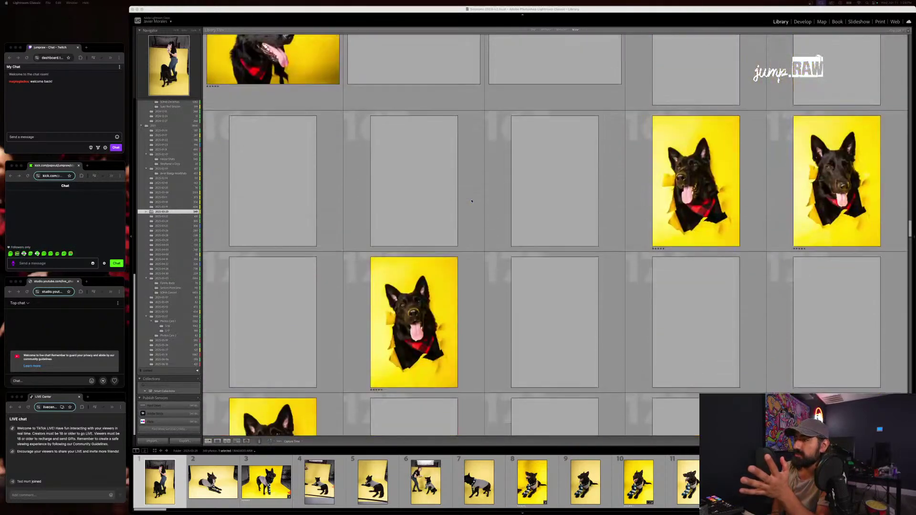
scroll(471, 201, down, 5)
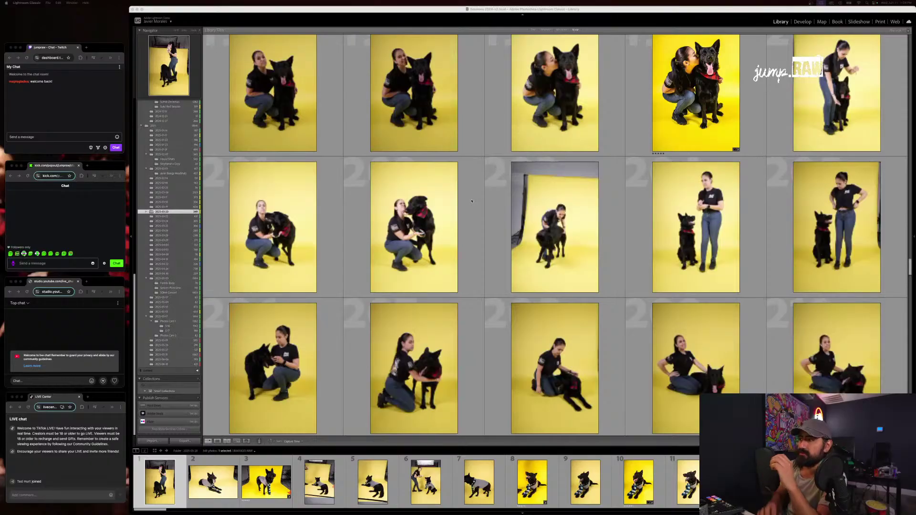
Look over the yellow-backdrop photos of the woman posing with the black dog, up to the start of the black-backdrop series
scroll(471, 200, down, 3)
scroll(472, 201, down, 6)
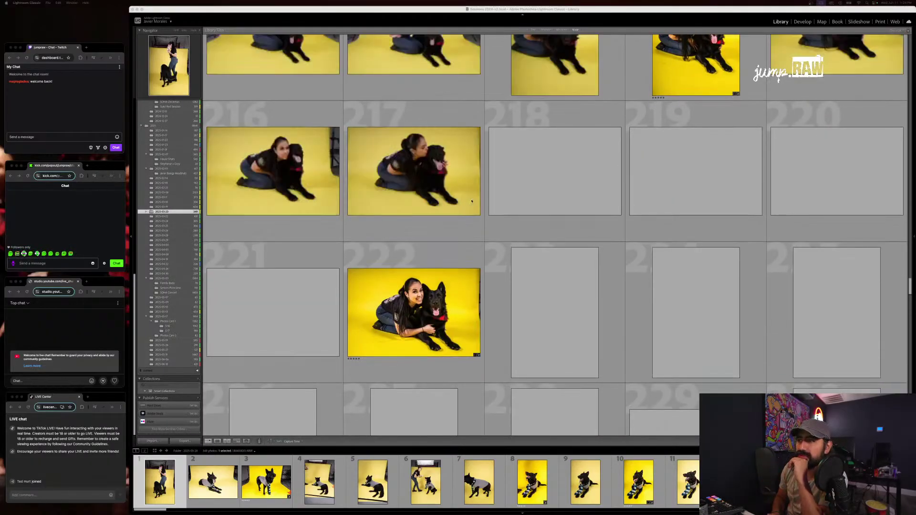
scroll(471, 201, down, 3)
scroll(471, 201, down, 15)
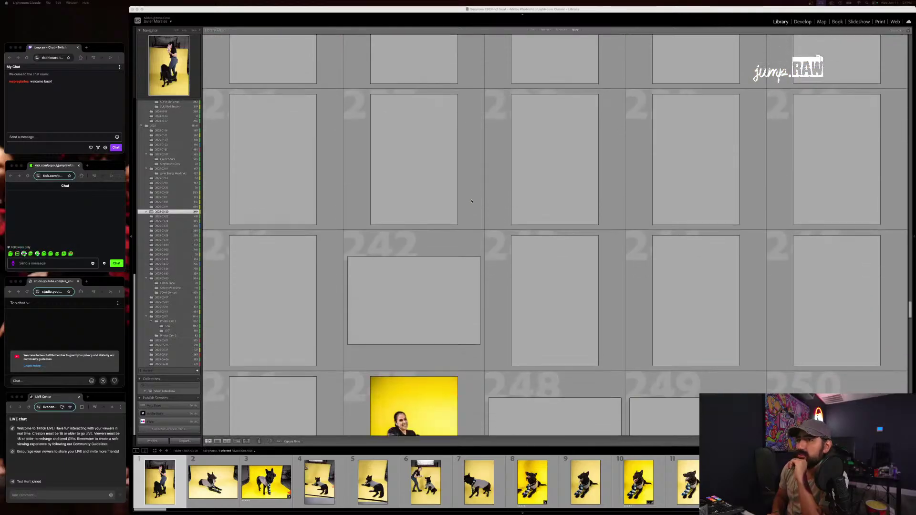
scroll(471, 200, down, 1)
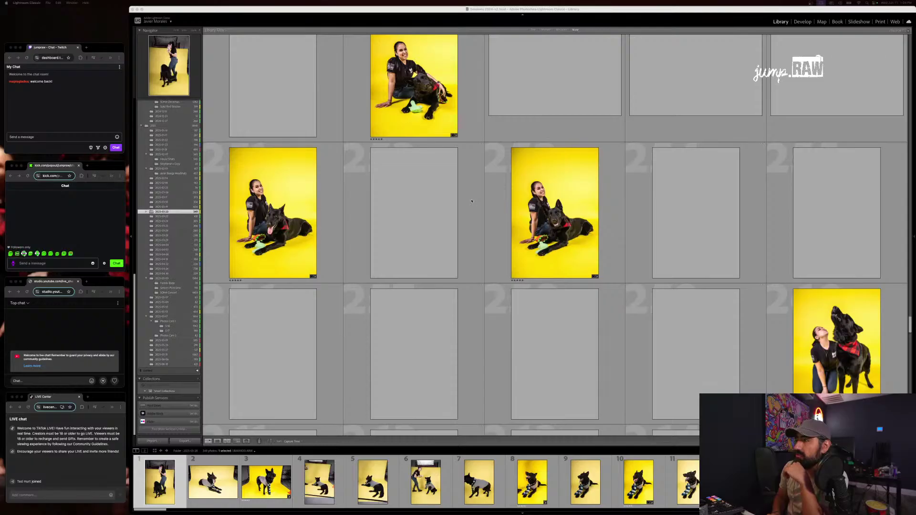
scroll(471, 201, down, 10)
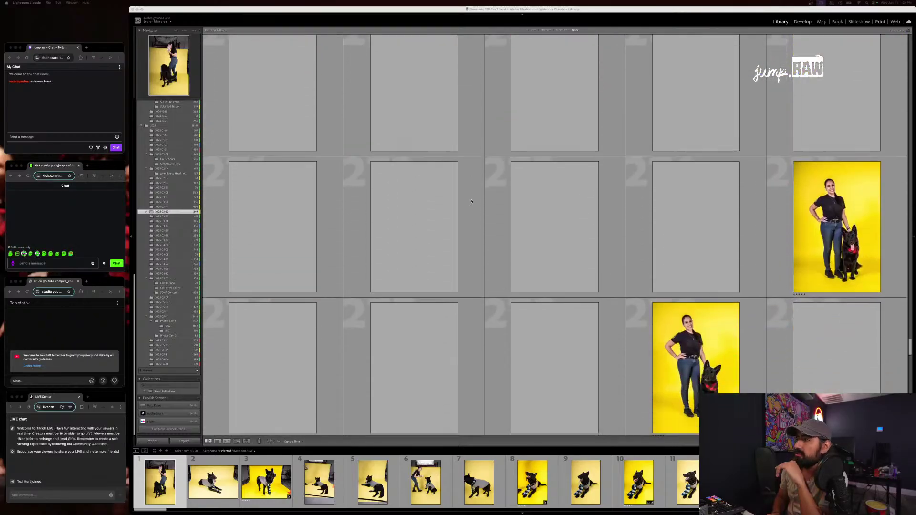
scroll(472, 201, down, 5)
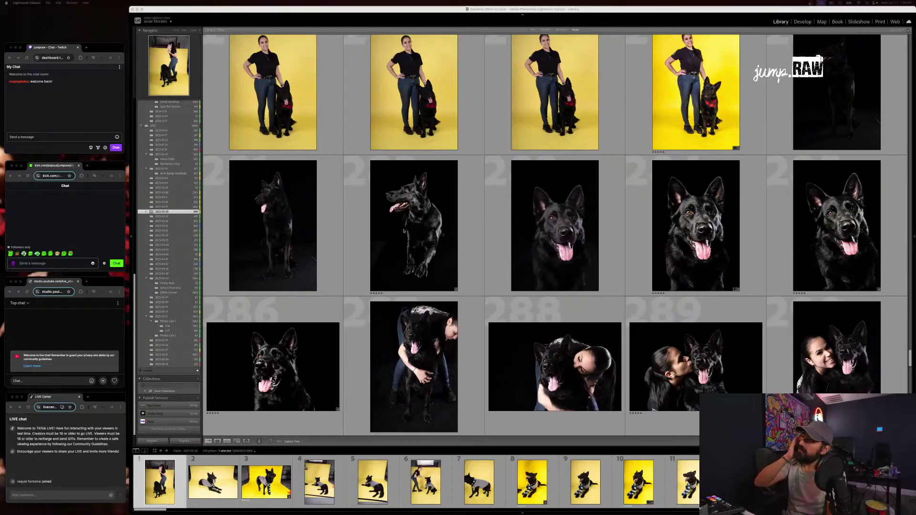
Look through the black-backdrop dog portraits and the outdoor running shots to the end of the folder
scroll(517, 144, down, 15)
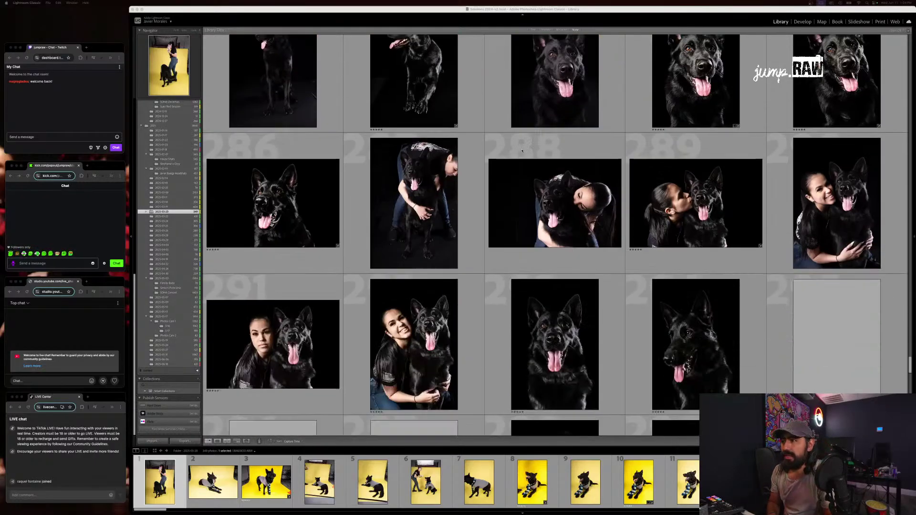
scroll(528, 97, down, 6)
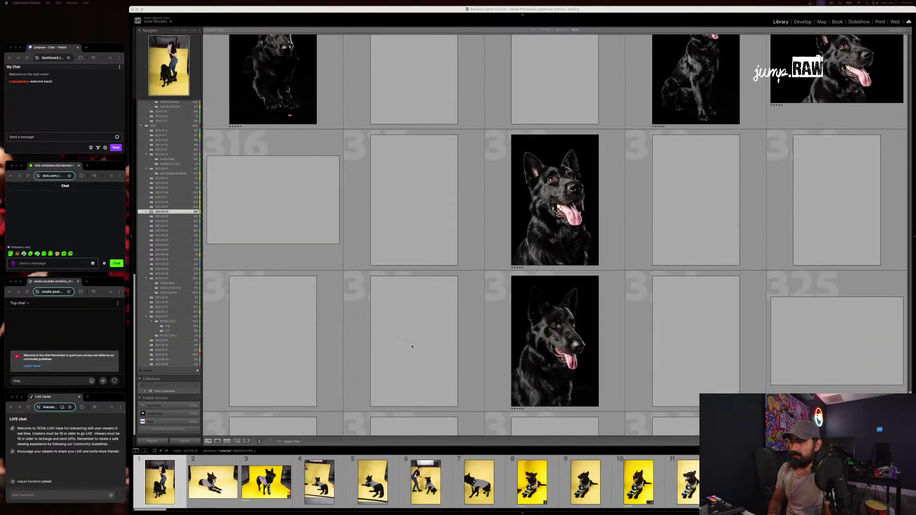
scroll(412, 346, down, 18)
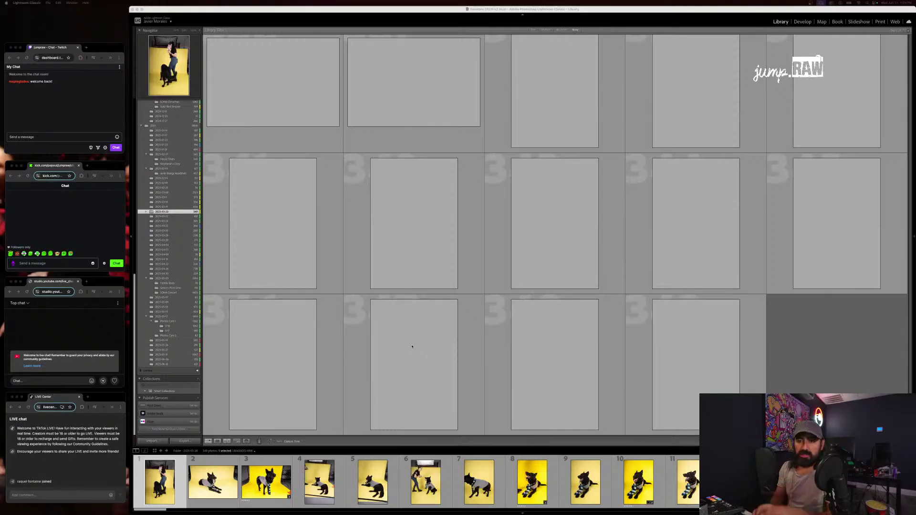
scroll(462, 294, up, 15)
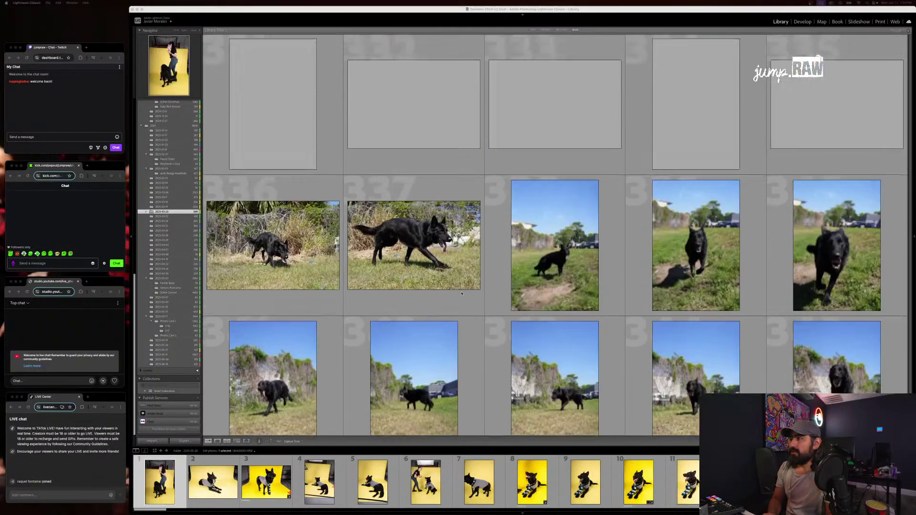
scroll(461, 294, down, 15)
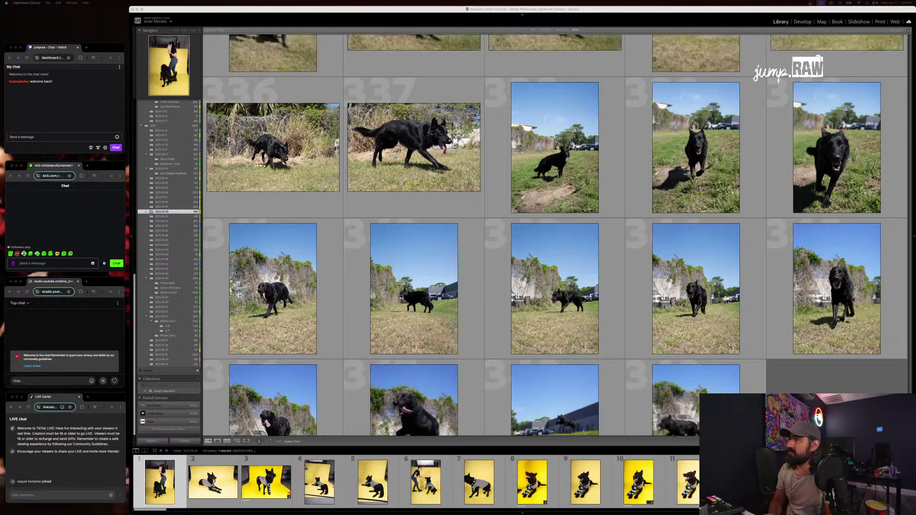
scroll(642, 269, down, 3)
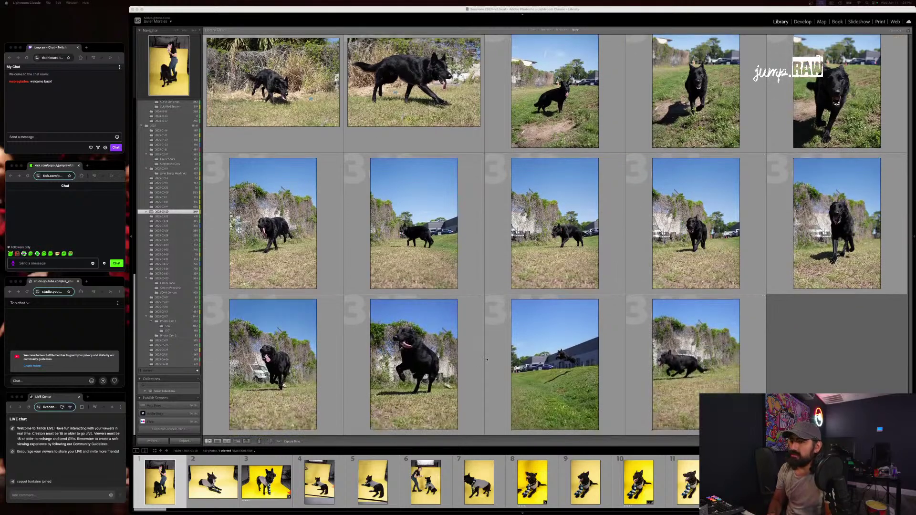
key(e)
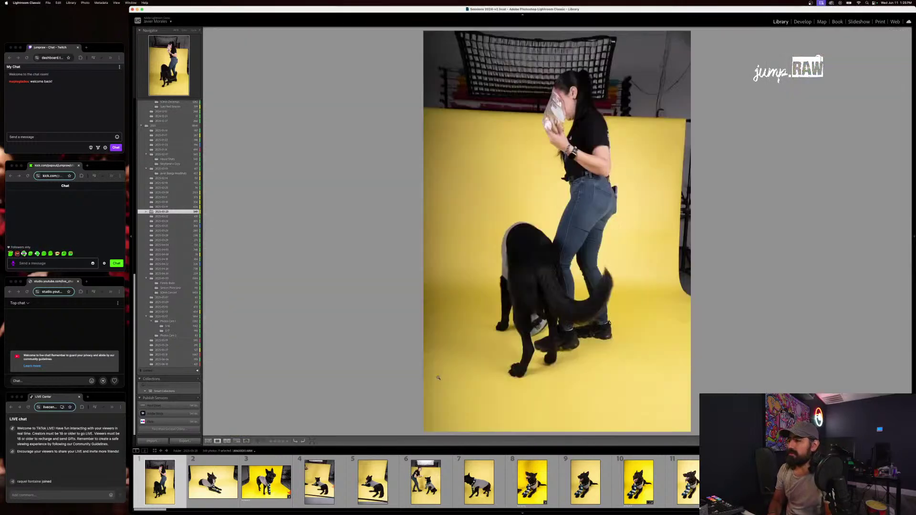
click(420, 319)
key(g)
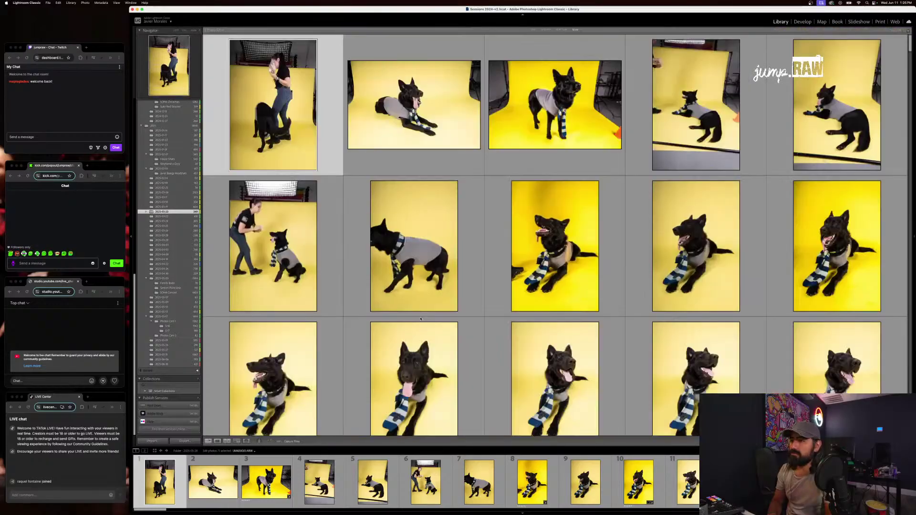
scroll(798, 162, down, 15)
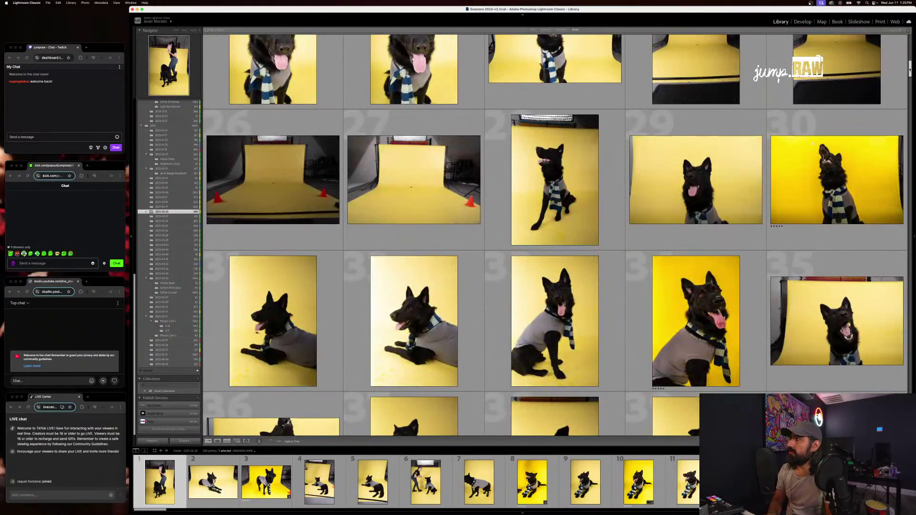
drag(910, 67, 905, 381)
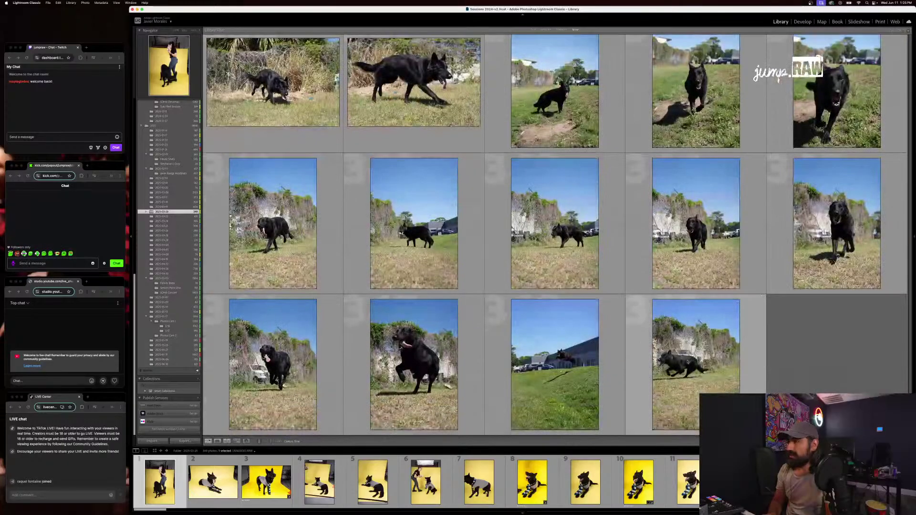
View the outdoor photo of the leaping dog enlarged and compare it with the side-on walking and running shots
double_click(462, 355)
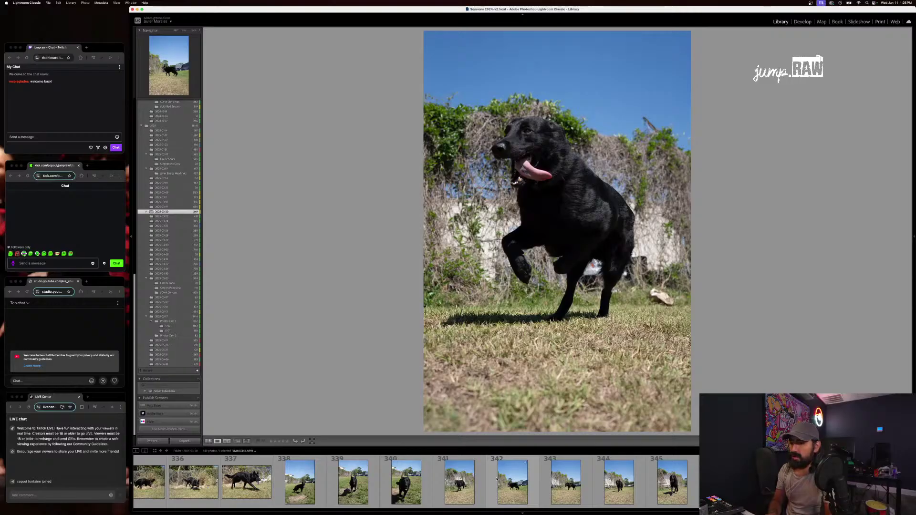
click(247, 482)
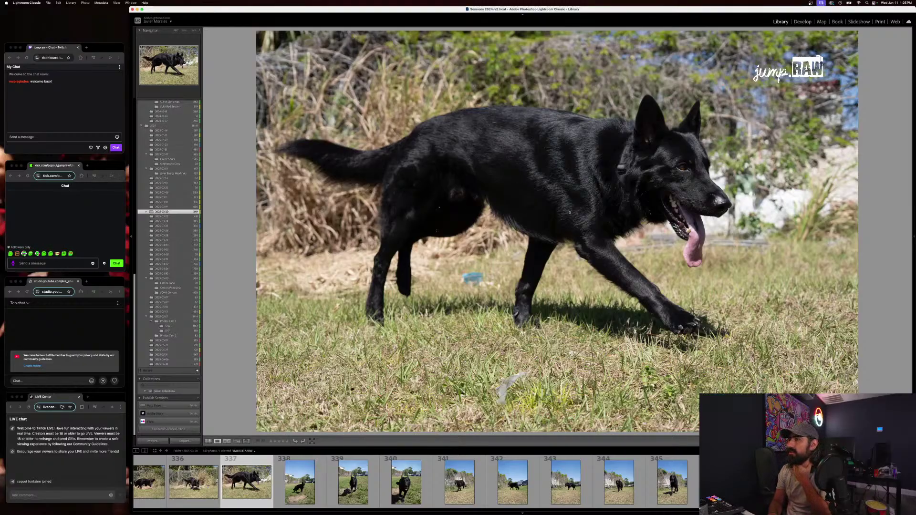
key(Right)
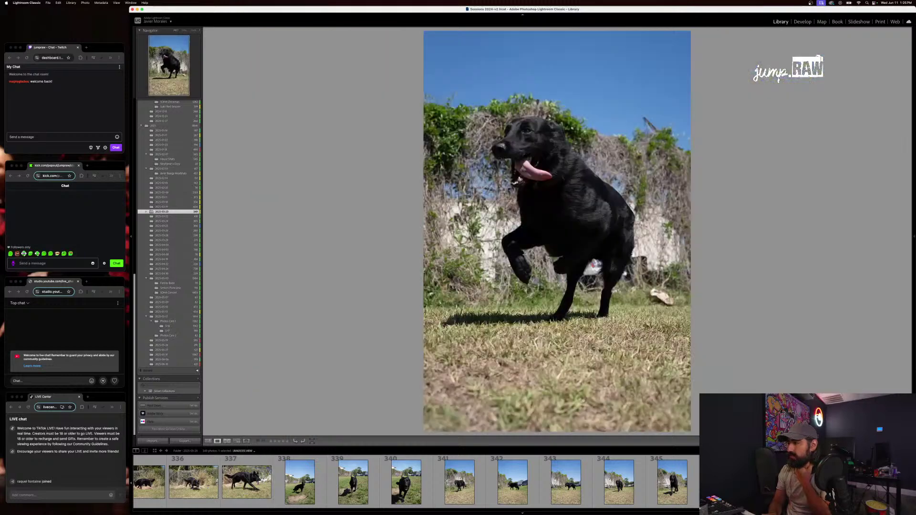
key(Left)
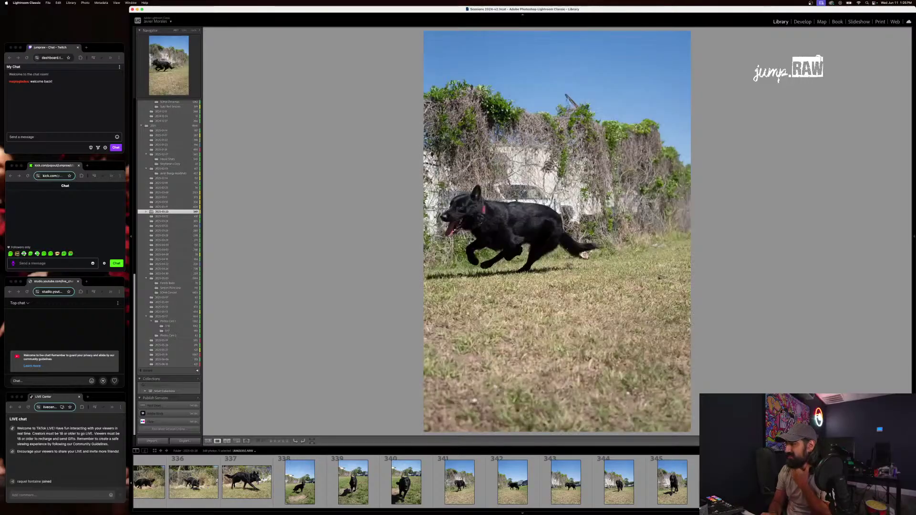
key(Right)
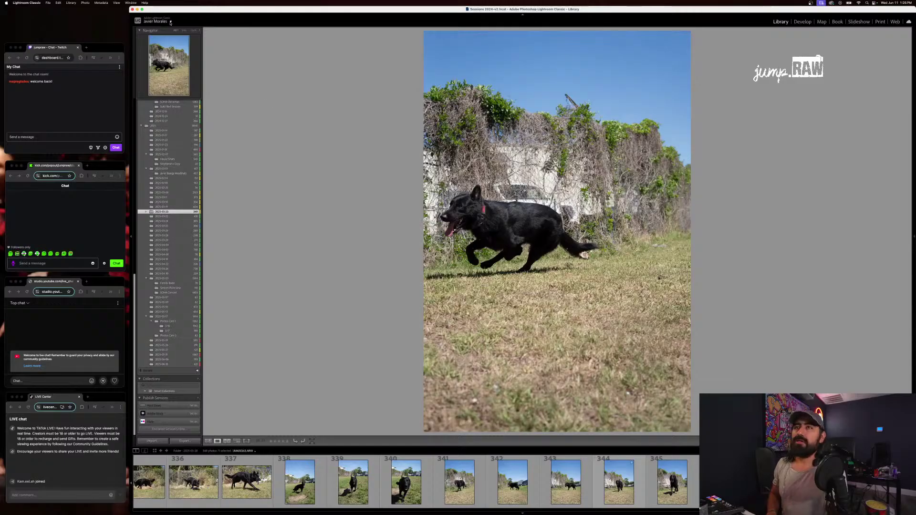
Return to the photo grid, put the Lightroom window away, and open the full-body dog portrait on black in Photoshop
key(g)
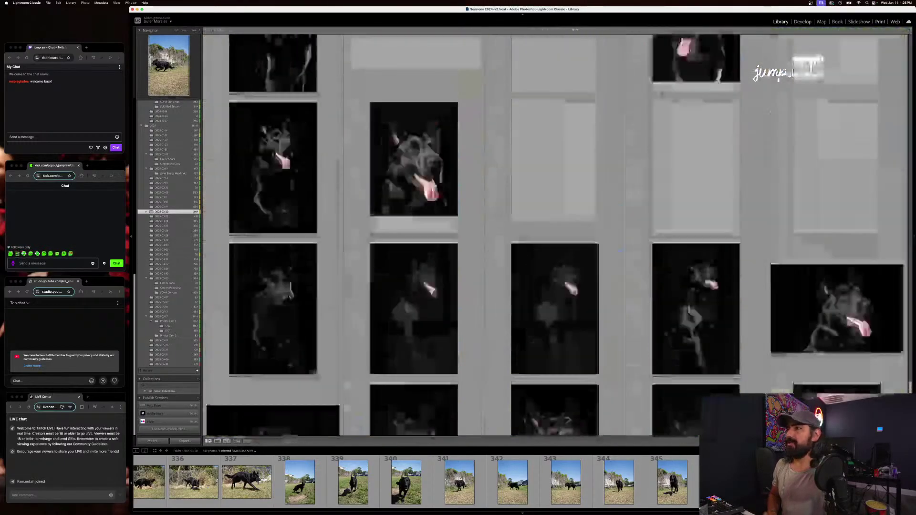
scroll(472, 227, up, 15)
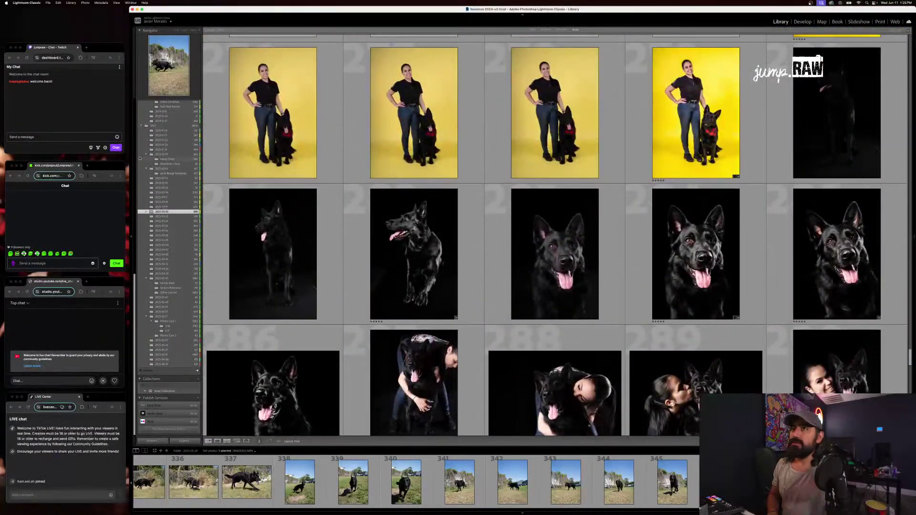
click(133, 9)
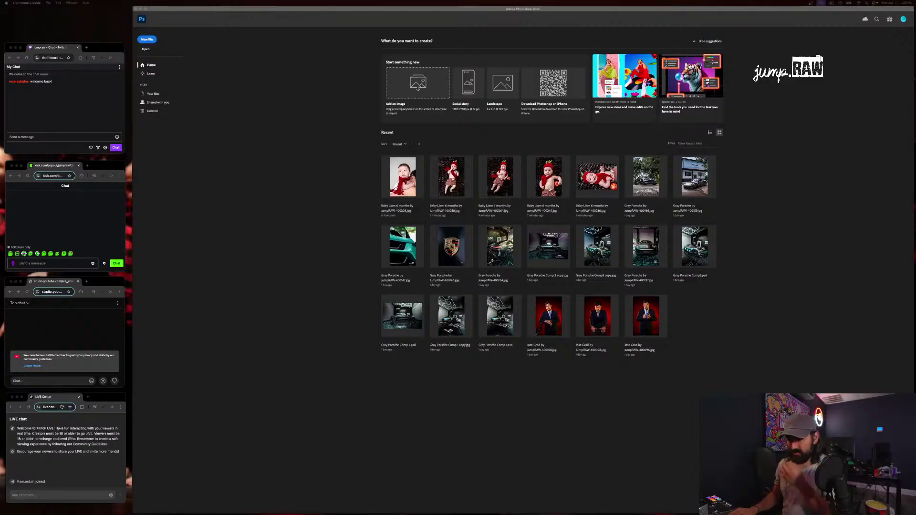
drag(220, 358, 245, 378)
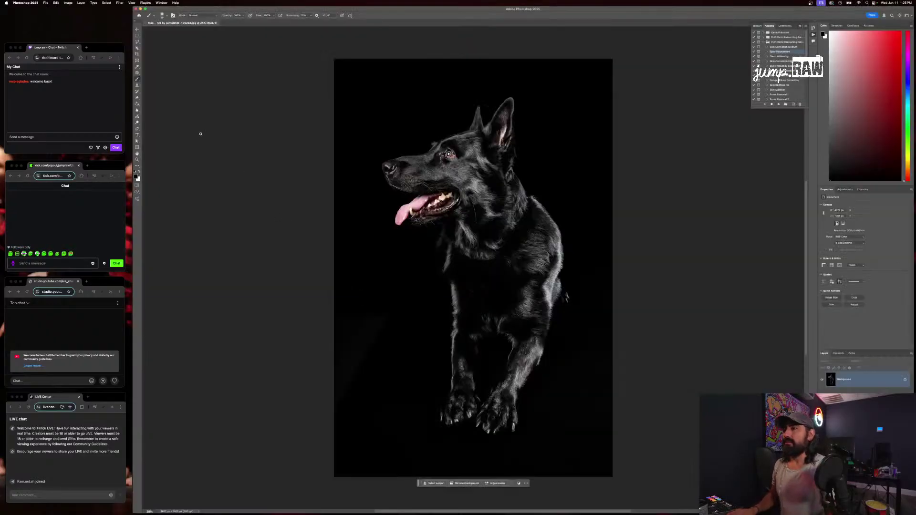
Outline the dog loosely with the Patch tool, select the black background around it, and run Generative Fill with an empty prompt
click(138, 73)
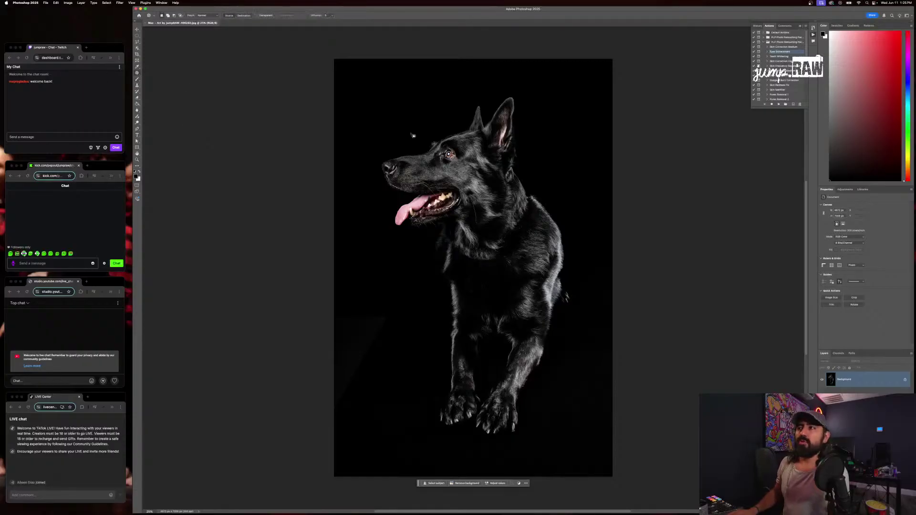
mouse_move(384, 138)
mouse_down()
mouse_move(389, 277)
mouse_move(410, 301)
mouse_move(383, 413)
mouse_move(399, 432)
mouse_move(471, 454)
mouse_move(561, 441)
mouse_move(593, 275)
mouse_move(561, 155)
mouse_move(544, 114)
mouse_move(509, 80)
mouse_move(466, 94)
mouse_move(435, 132)
mouse_up()
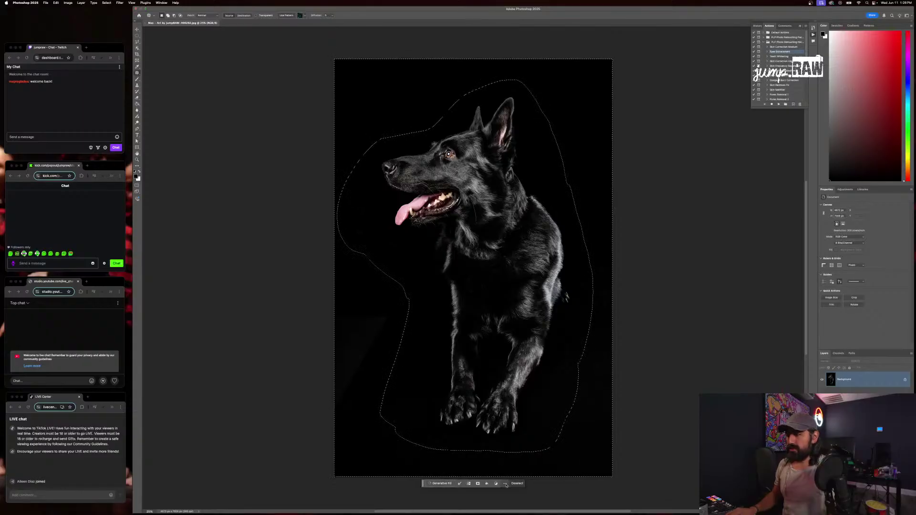
click(437, 484)
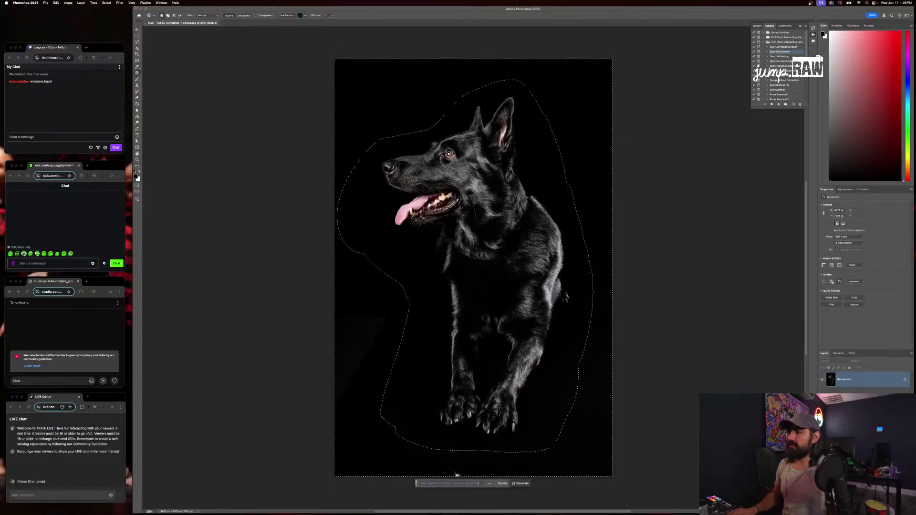
key(Return)
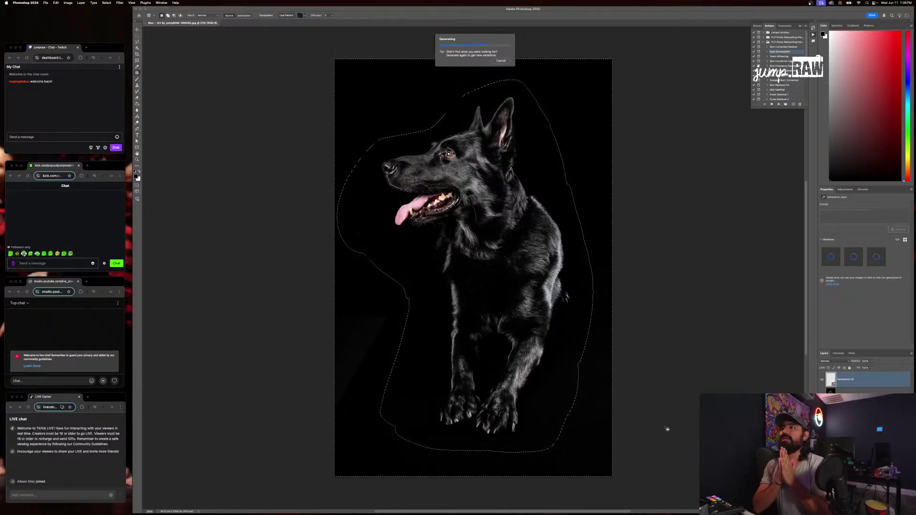
Inspect the generated black background around the dog and remove the Generative Fill layer
scroll(668, 429, down, 1)
scroll(668, 429, left, 1)
scroll(667, 429, down, 3)
scroll(668, 429, left, 3)
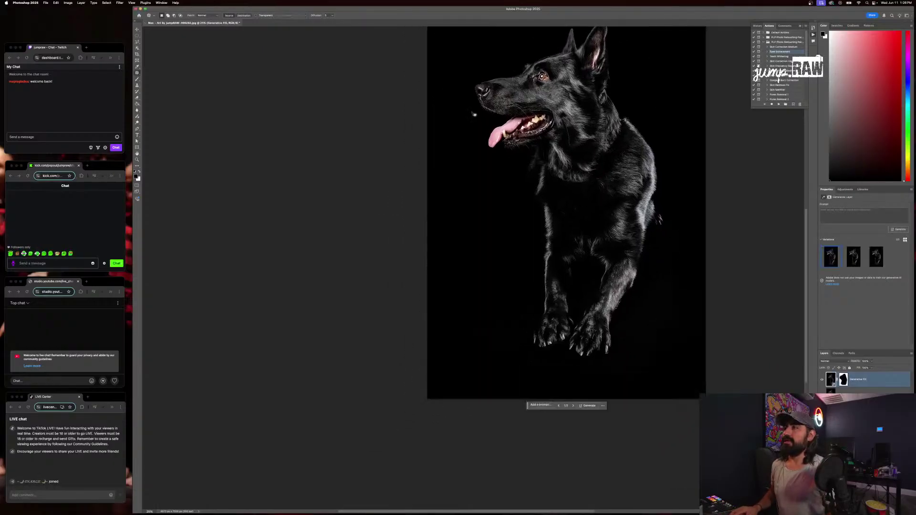
scroll(458, 121, right, 8)
scroll(431, 134, up, 3)
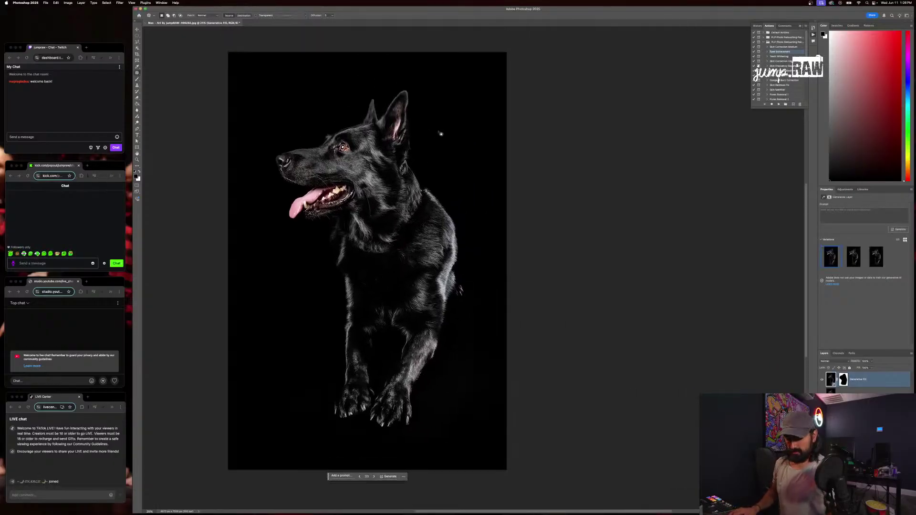
key(super+e)
Outline the whole dog loosely with the Patch tool and refine the outline above the muzzle and beside the hindquarters
mouse_move(269, 135)
mouse_down()
mouse_move(253, 211)
mouse_move(308, 247)
mouse_move(316, 308)
mouse_move(303, 406)
mouse_move(318, 441)
mouse_move(432, 451)
mouse_move(487, 241)
mouse_move(429, 94)
mouse_move(393, 67)
mouse_move(367, 82)
mouse_move(344, 128)
mouse_up()
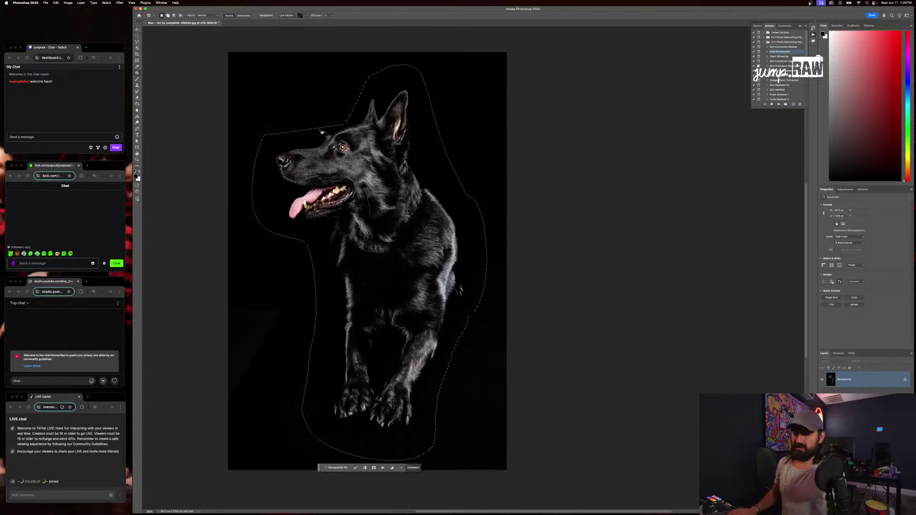
mouse_move(258, 145)
mouse_down()
mouse_move(325, 135)
mouse_move(300, 104)
mouse_up()
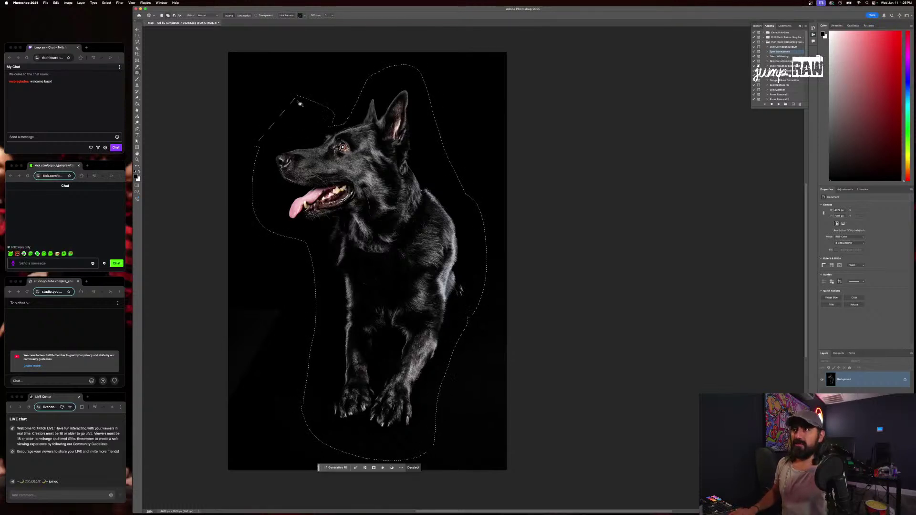
key(super+z)
mouse_move(359, 114)
mouse_down()
mouse_move(308, 136)
mouse_move(401, 142)
mouse_up()
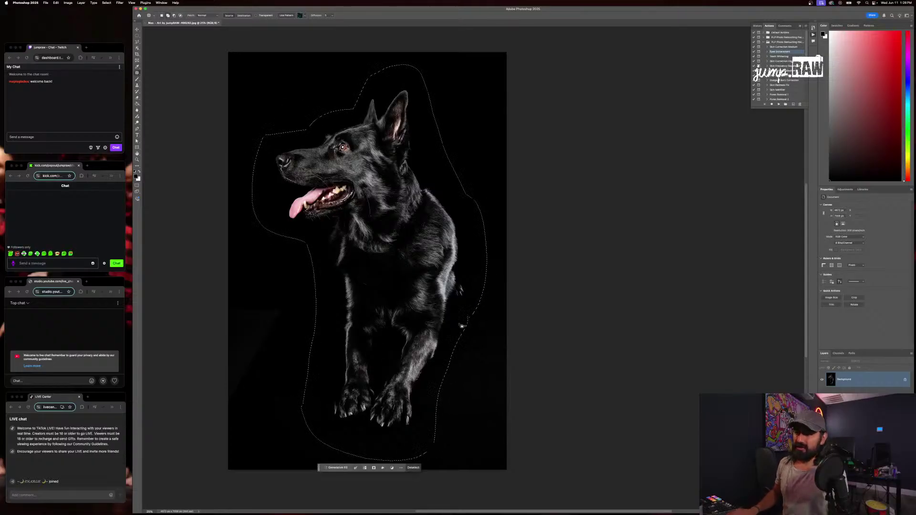
drag(467, 313, 498, 345)
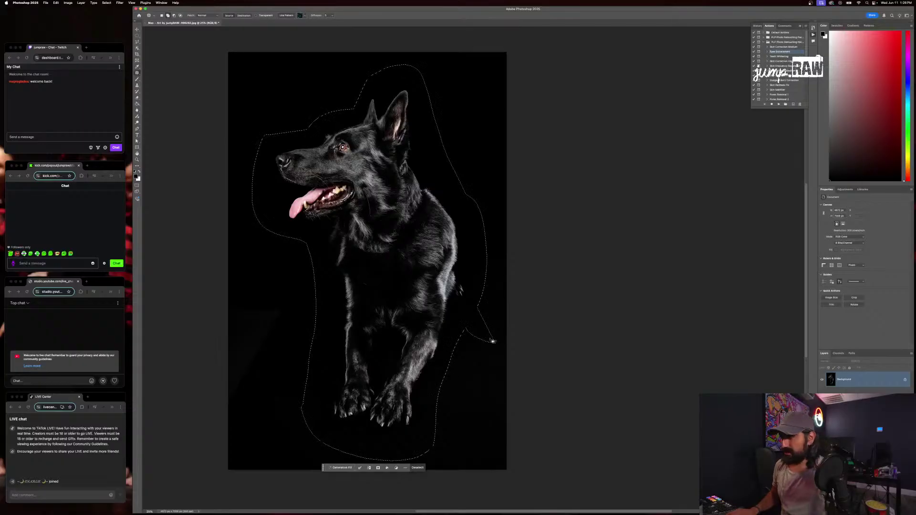
key(super+z)
mouse_move(470, 314)
mouse_down()
mouse_move(471, 329)
mouse_move(494, 333)
mouse_move(461, 309)
mouse_up()
key(super+z)
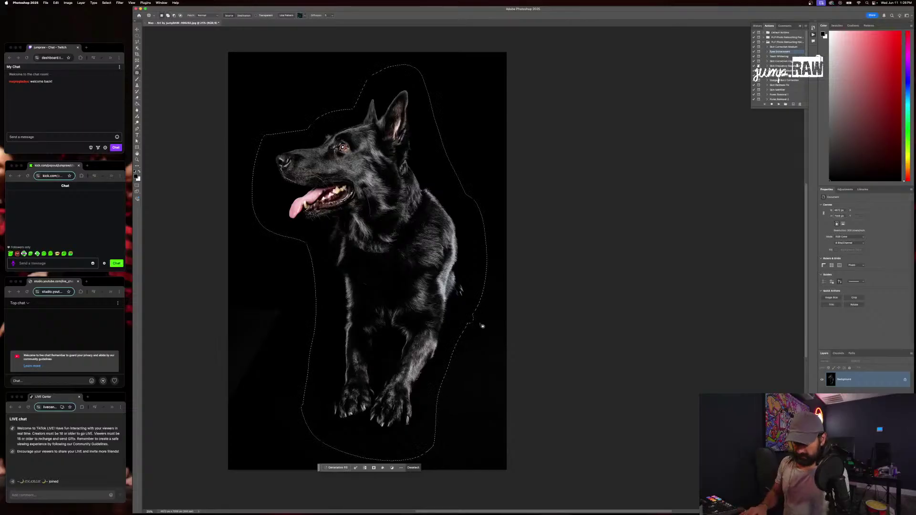
Invert the selection to the background around the dog and run Generative Fill with an empty prompt
key(shift+super+i)
click(334, 476)
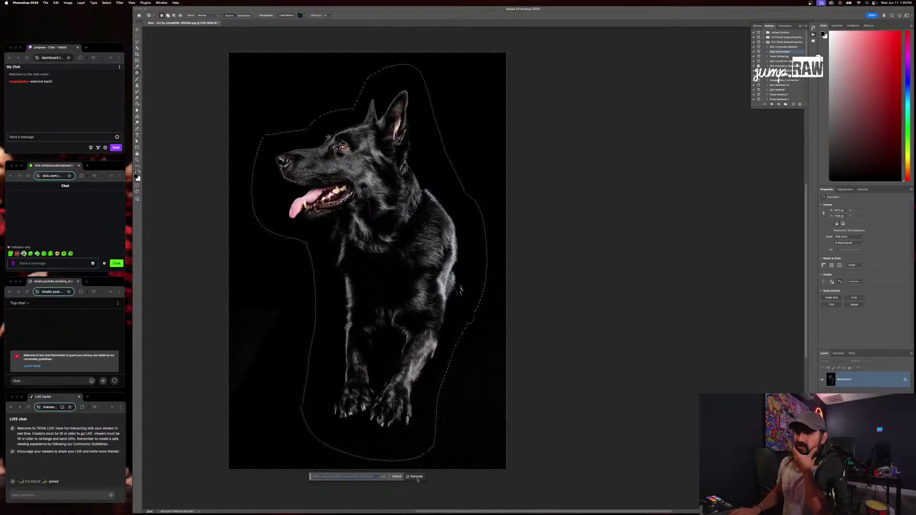
click(417, 478)
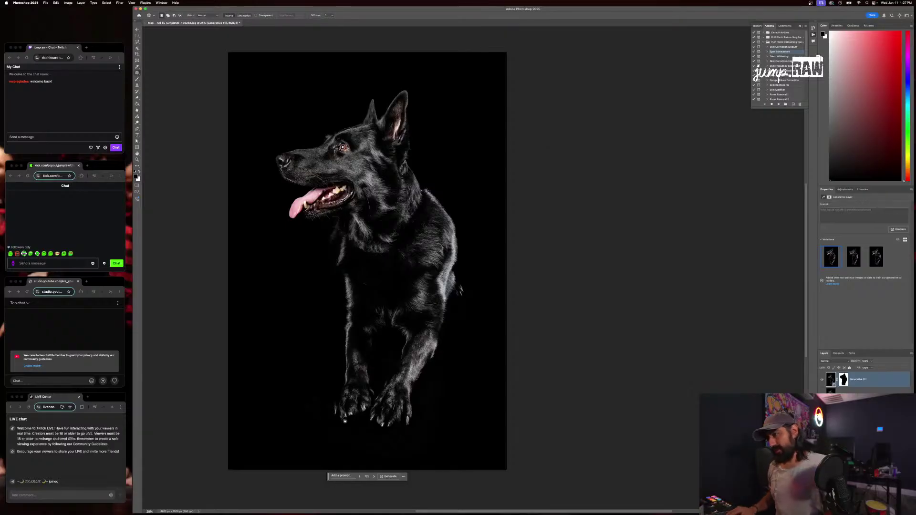
Compare the three generated background variations and remove the Generative Fill layer
click(374, 476)
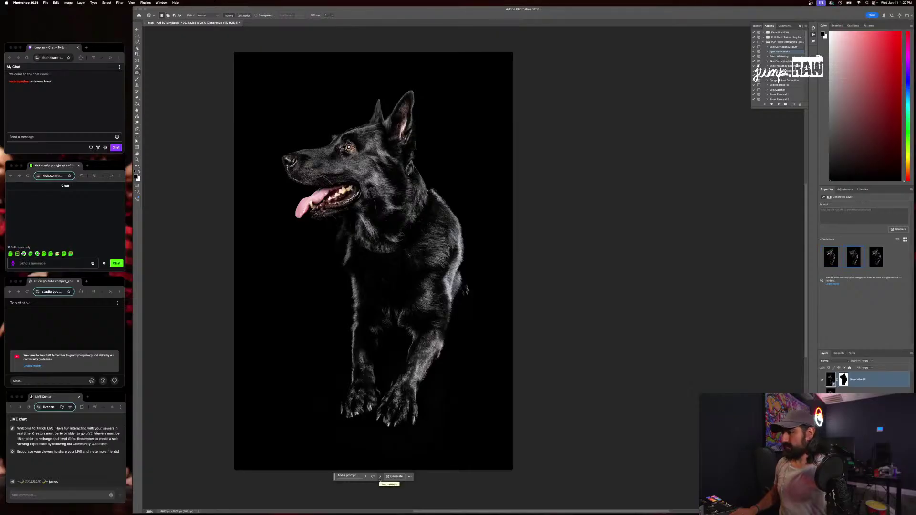
click(381, 477)
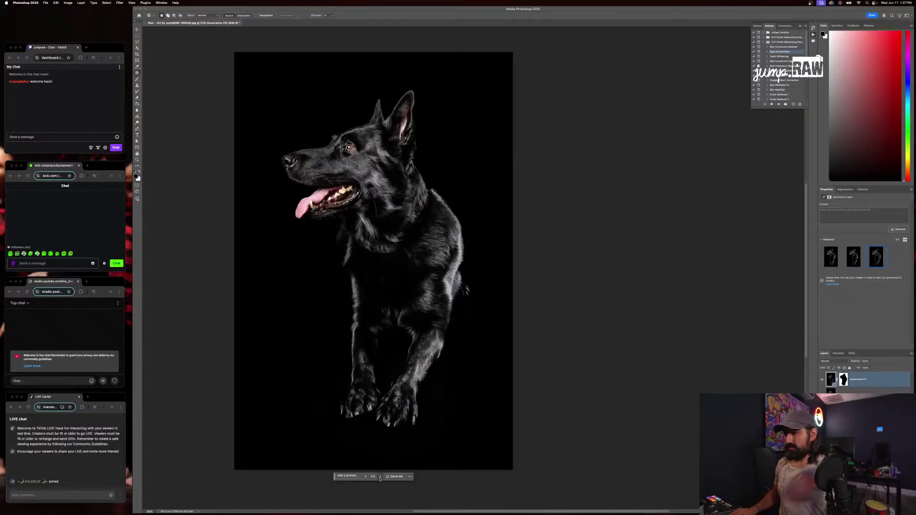
key(super+e)
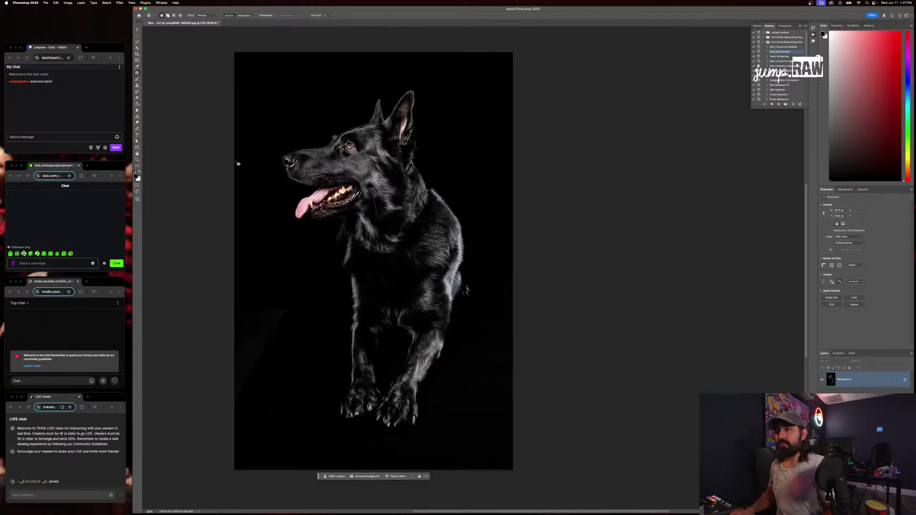
Try an empty-prompt Generative Fill on the background from the dog's muzzle to its paws, compare the variations, and delete the layer
mouse_move(230, 141)
mouse_down()
mouse_move(266, 149)
mouse_move(302, 273)
mouse_move(318, 287)
mouse_move(303, 354)
mouse_move(237, 421)
mouse_move(195, 420)
mouse_up()
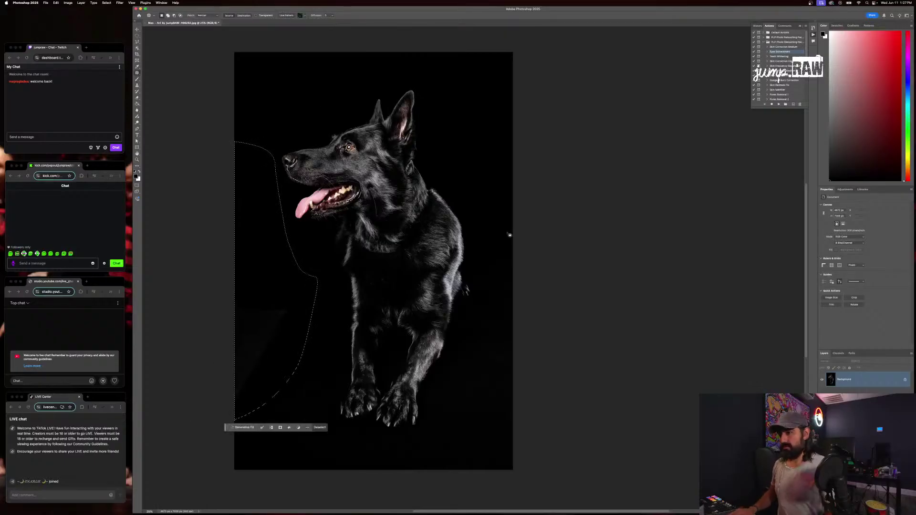
click(244, 427)
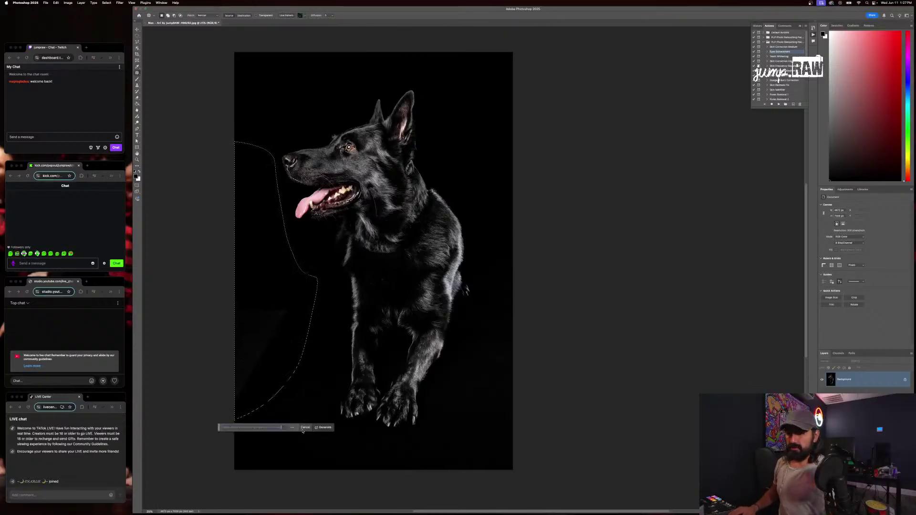
click(322, 427)
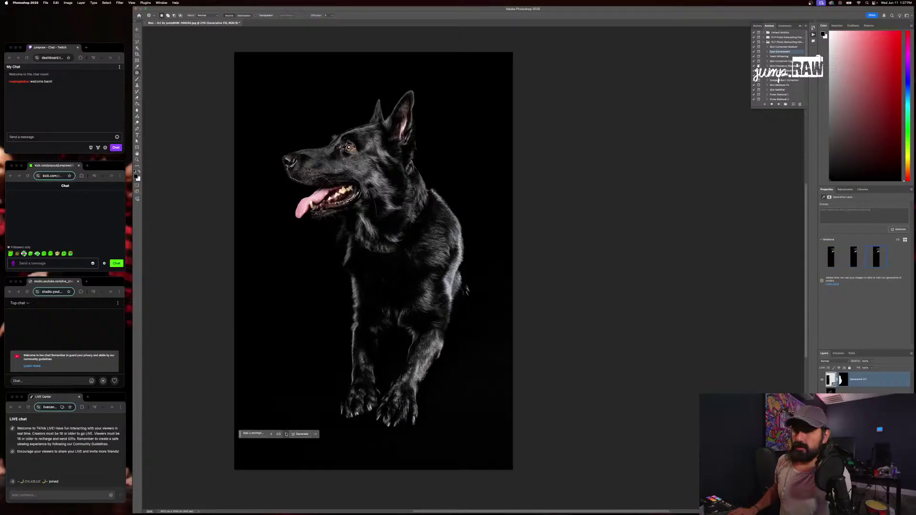
click(286, 434)
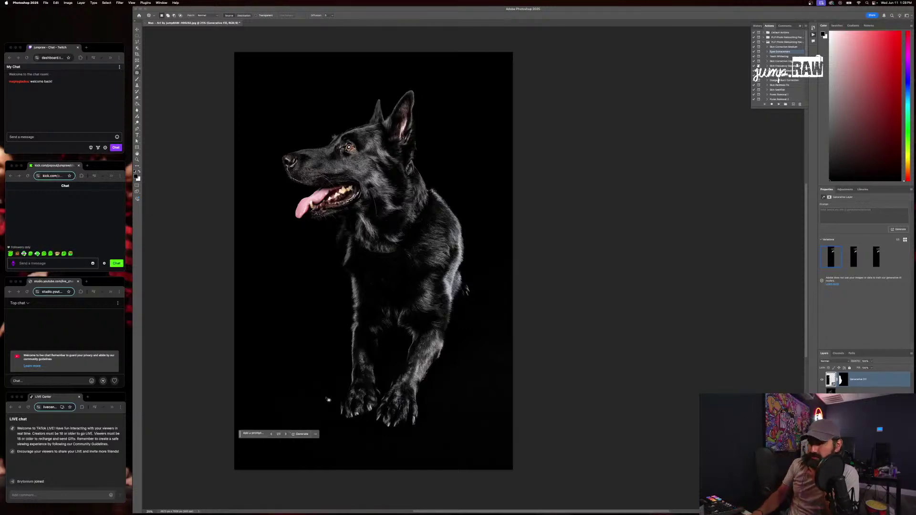
key(Delete)
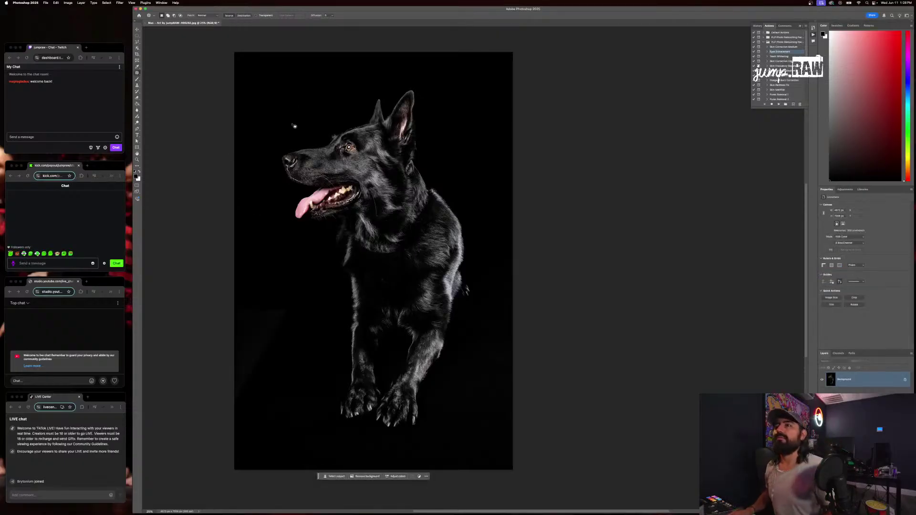
Select the full-height strip of background in front of the dog and run Generative Fill with an empty prompt
mouse_move(289, 123)
mouse_down()
mouse_move(276, 144)
mouse_move(266, 181)
mouse_move(271, 211)
mouse_move(319, 251)
mouse_move(333, 281)
mouse_move(307, 392)
mouse_move(335, 447)
mouse_move(254, 479)
mouse_move(180, 457)
mouse_move(175, 74)
mouse_move(197, 50)
mouse_move(315, 49)
mouse_move(326, 82)
mouse_move(324, 130)
mouse_move(263, 155)
mouse_move(251, 125)
mouse_up()
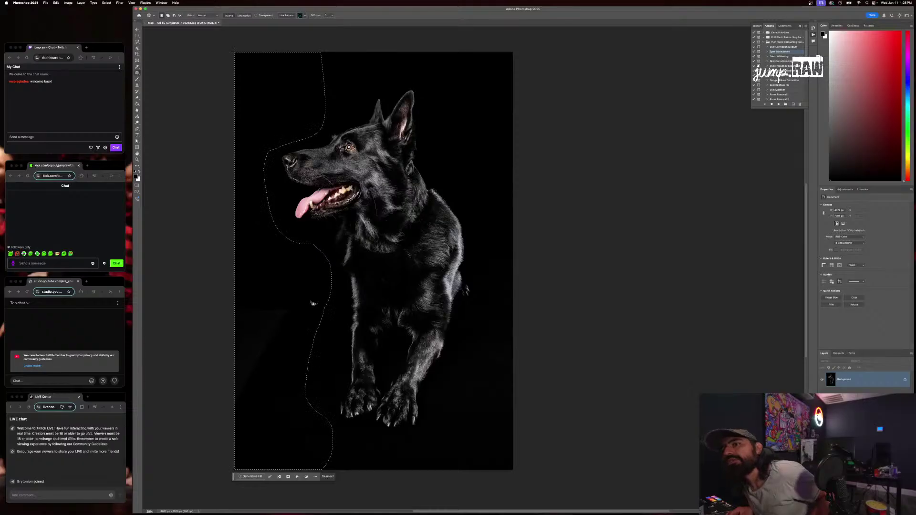
click(252, 476)
click(336, 477)
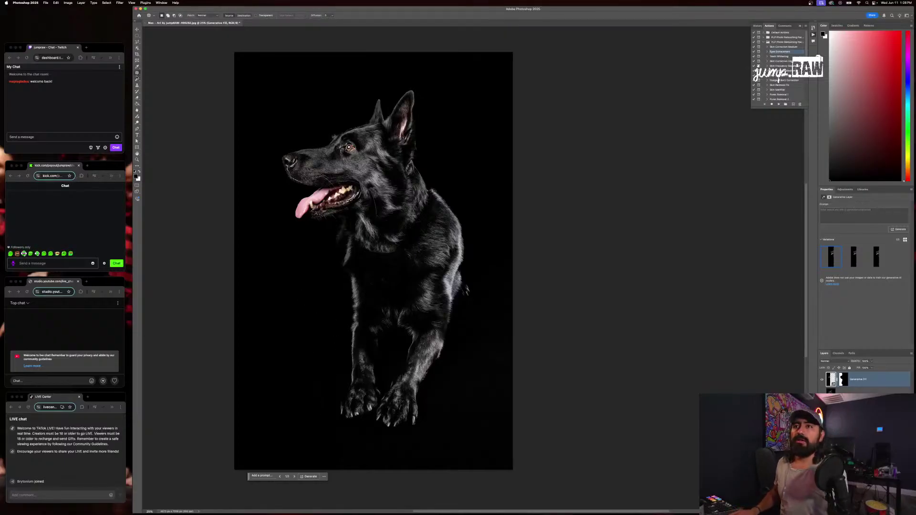
Choose the Brush tool and target the Generative Fill layer's mask, choosing View Properties as the mask's double-click behaviour
click(137, 79)
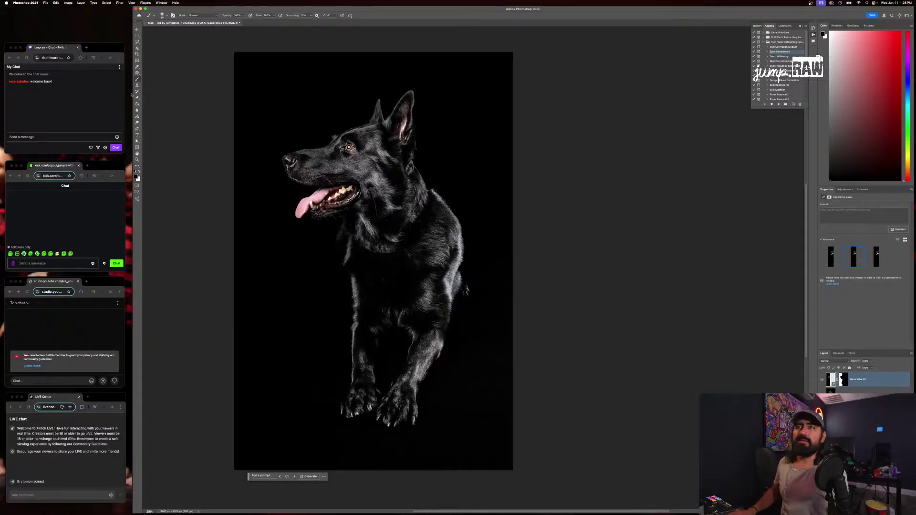
right_click(464, 344)
double_click(844, 379)
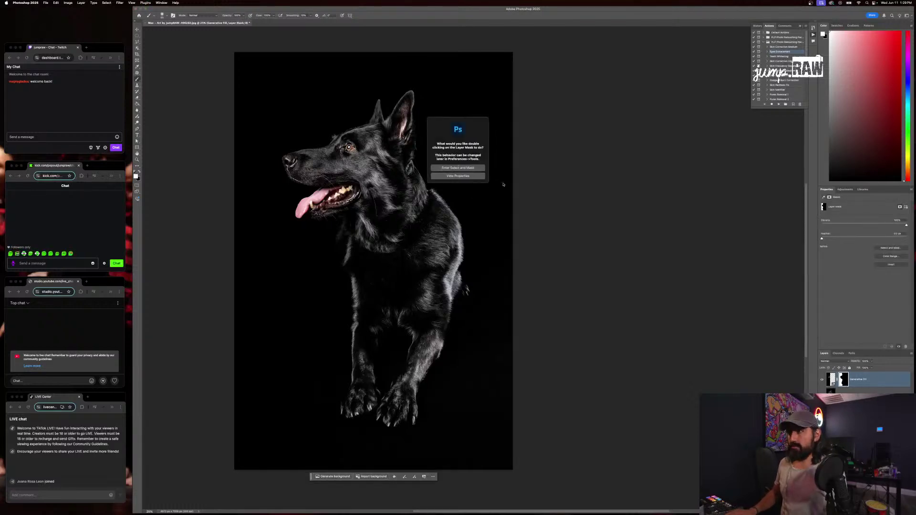
click(465, 176)
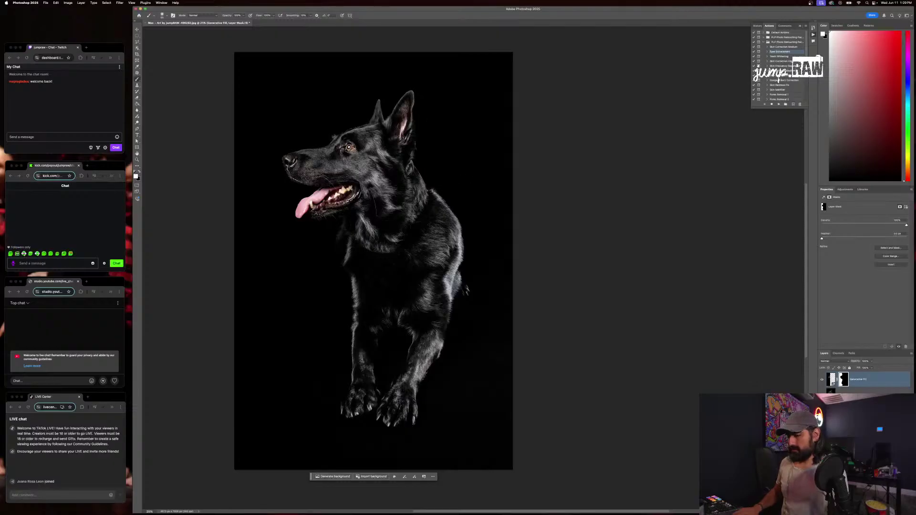
key(super+Tab)
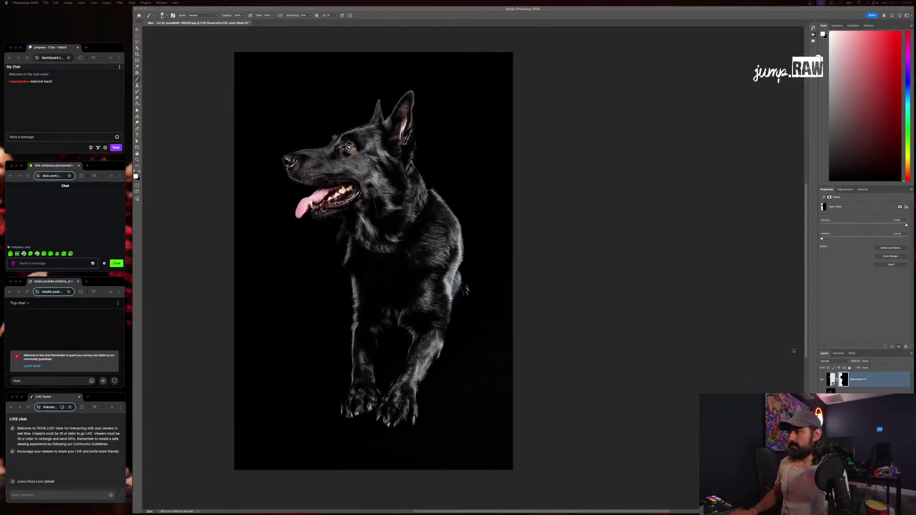
click(842, 379)
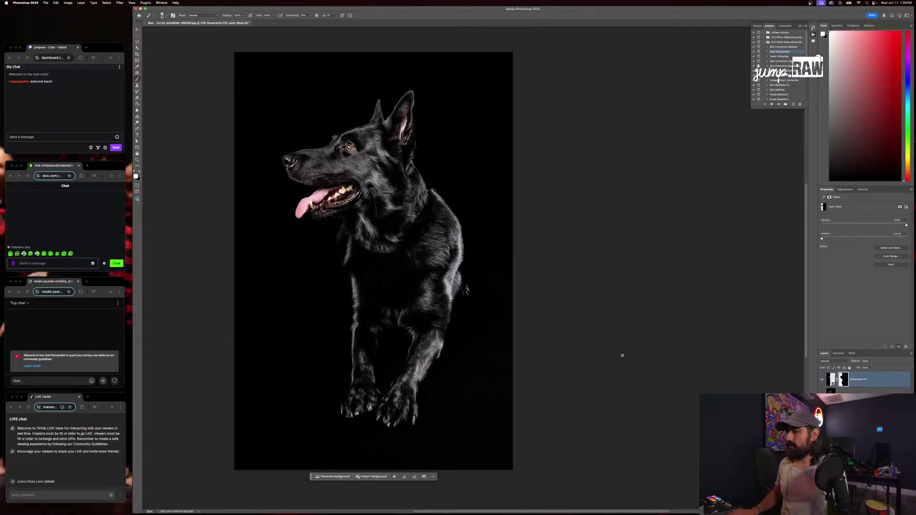
Adjust the brush size and paint on the Generative Fill layer's mask around the dog
right_click(368, 302)
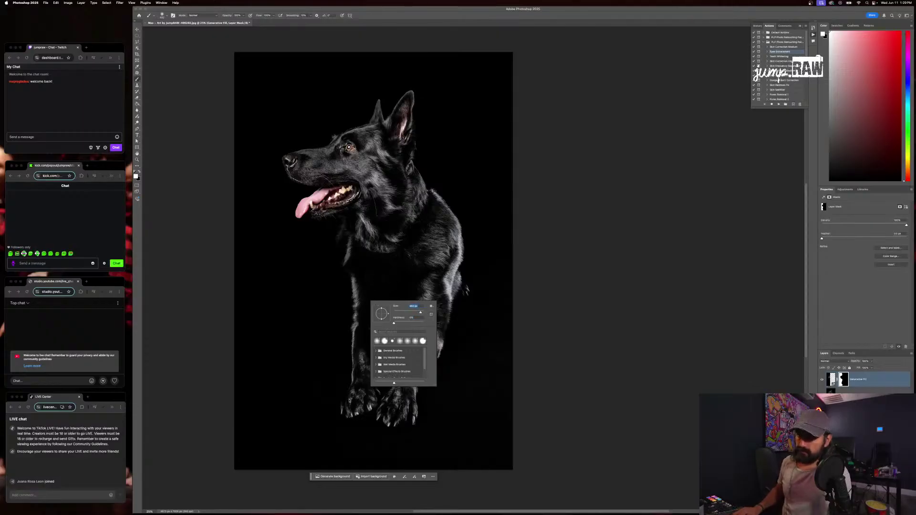
click(349, 307)
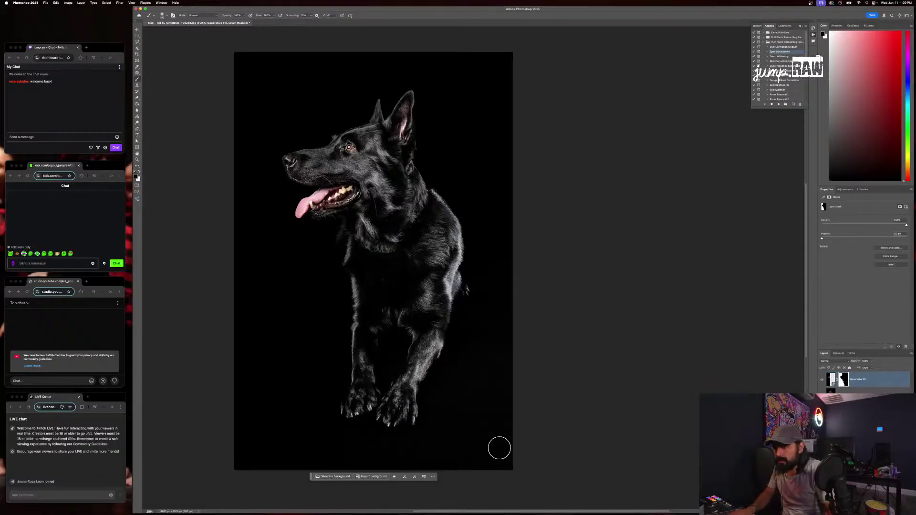
right_click(453, 397)
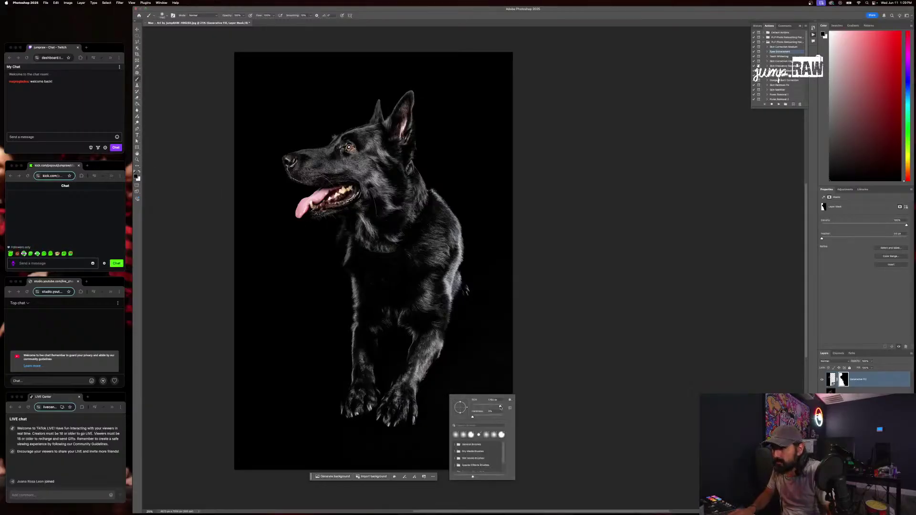
drag(501, 408, 498, 408)
click(385, 374)
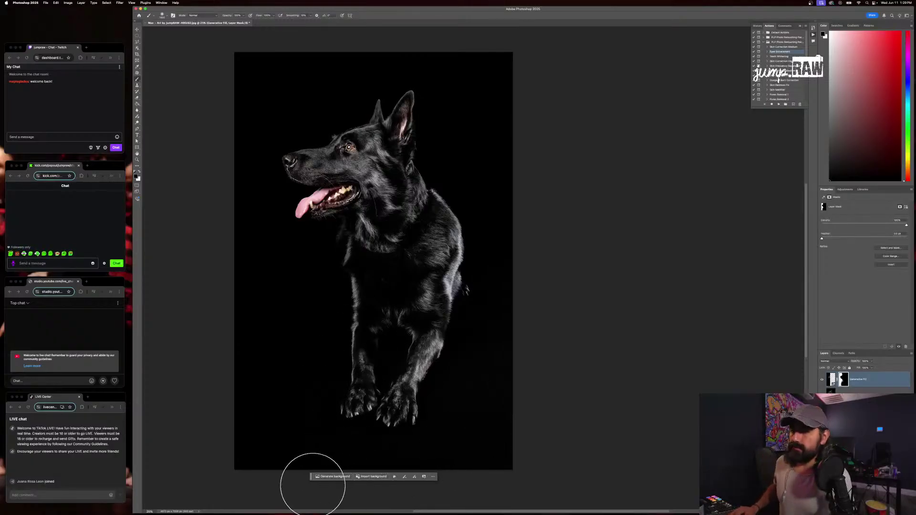
Brush the fill layer's mask beside the dog's front paw and shorten the Photoshop window so both layers show
key(super+Tab)
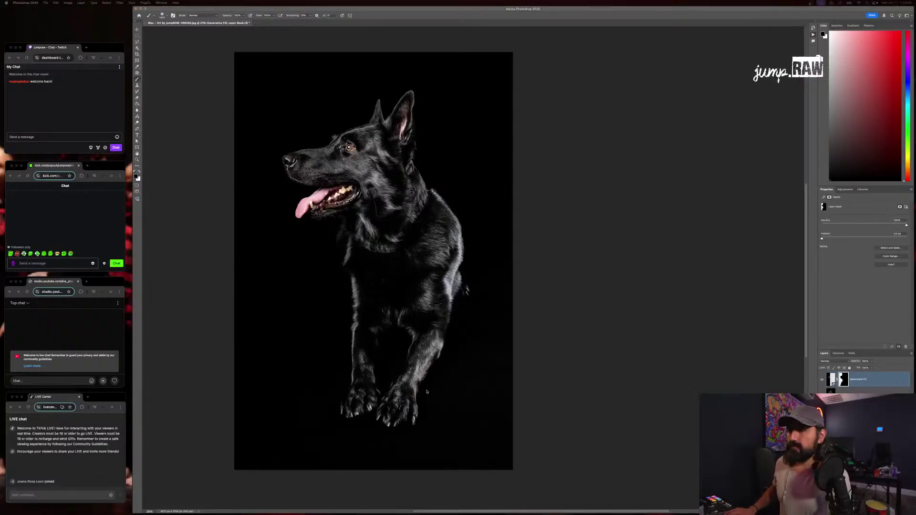
key(super+Tab)
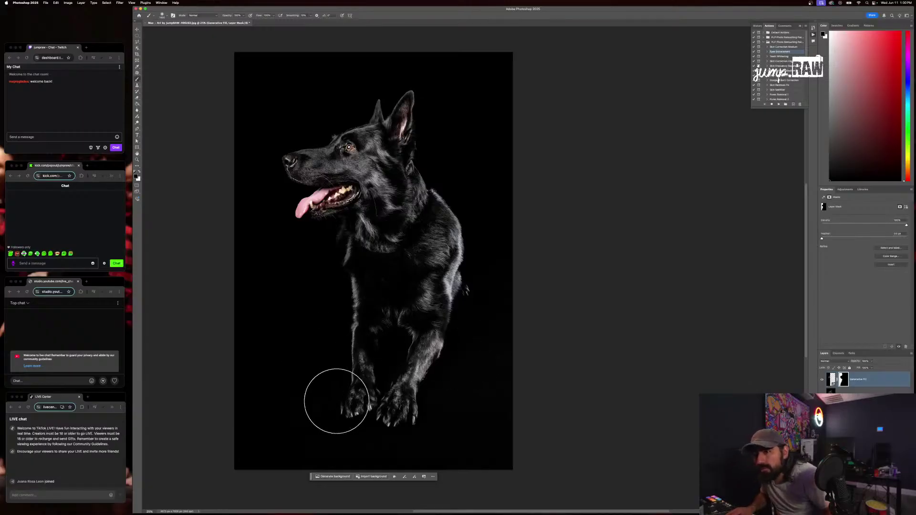
click(339, 398)
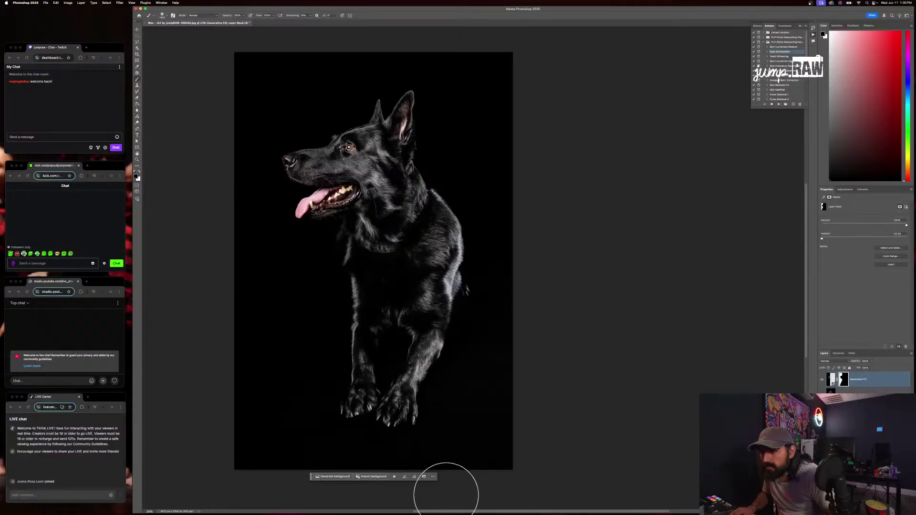
drag(475, 513, 475, 468)
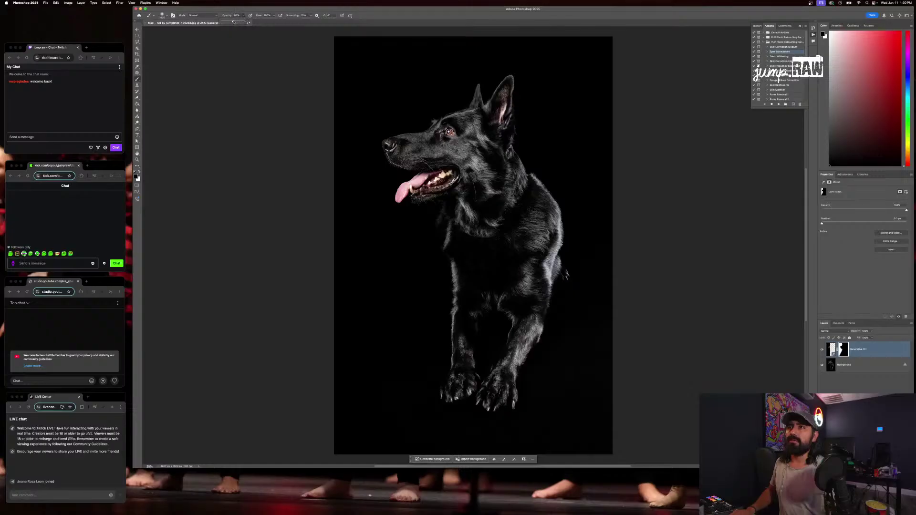
Lower the brush opacity and set black as the foreground colour for painting on the mask
drag(234, 21, 233, 22)
click(381, 328)
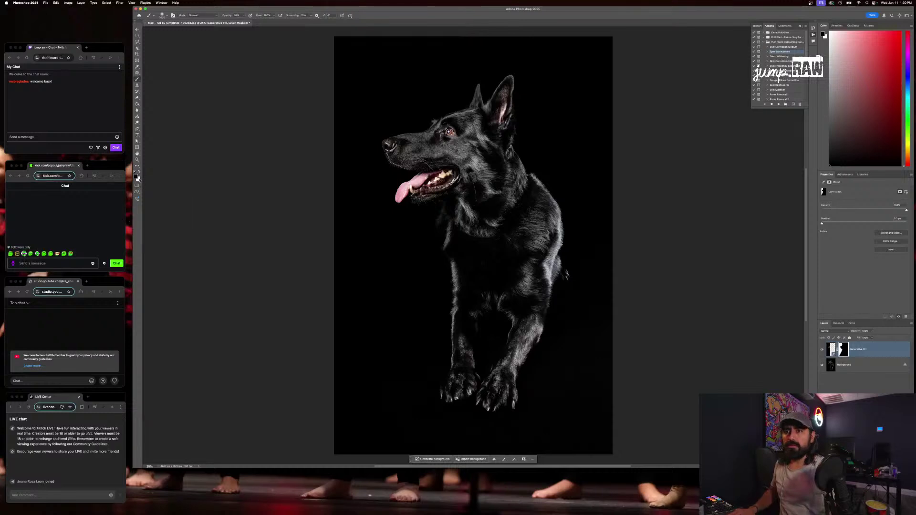
key(x)
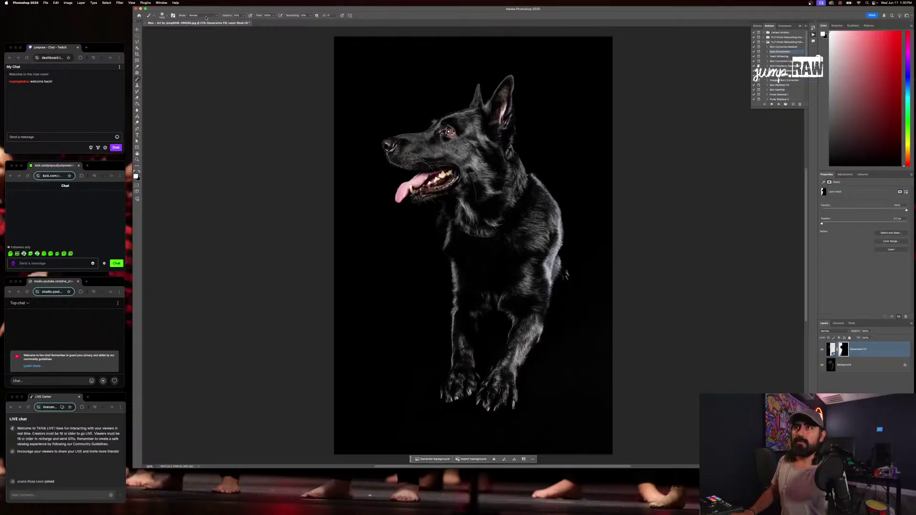
click(139, 173)
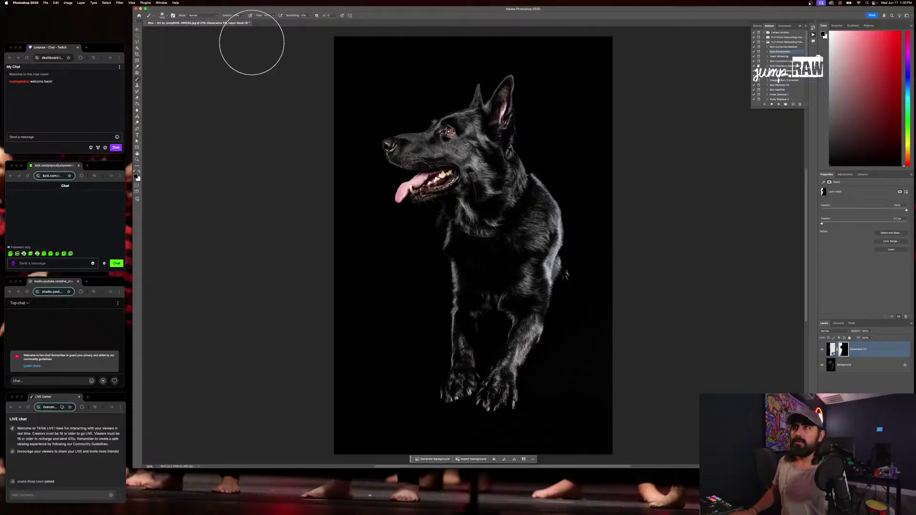
Adjust the brush opacity and paint on the Generative Fill layer's mask around the dog's front paws and lower leg
click(240, 21)
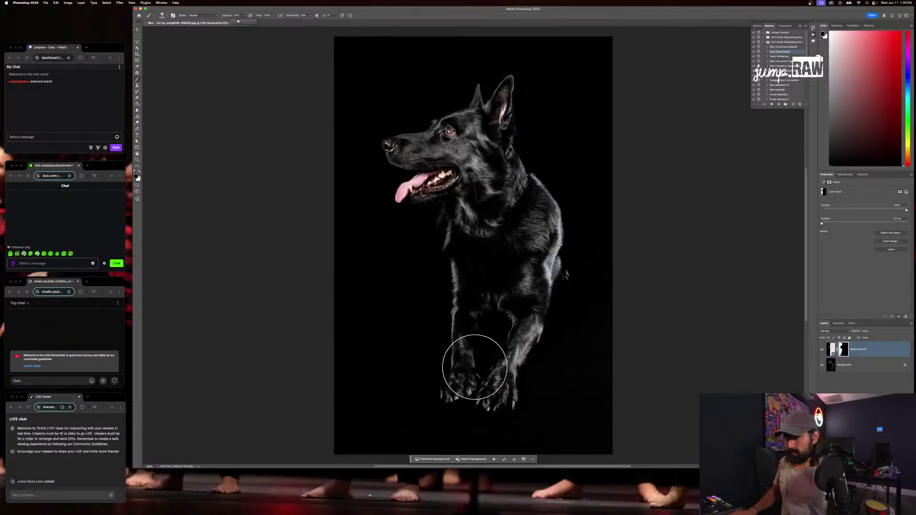
mouse_move(476, 367)
mouse_down()
mouse_move(411, 454)
mouse_move(497, 366)
mouse_move(407, 446)
mouse_move(579, 413)
mouse_move(580, 388)
mouse_move(458, 401)
mouse_move(425, 420)
mouse_move(420, 472)
mouse_move(551, 356)
mouse_up()
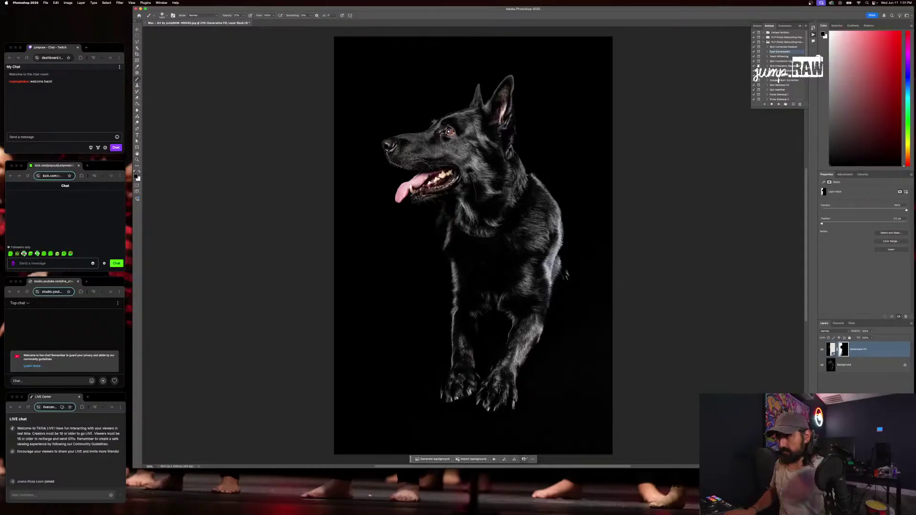
scroll(506, 365, up, 3)
scroll(496, 347, right, 5)
scroll(496, 347, down, 3)
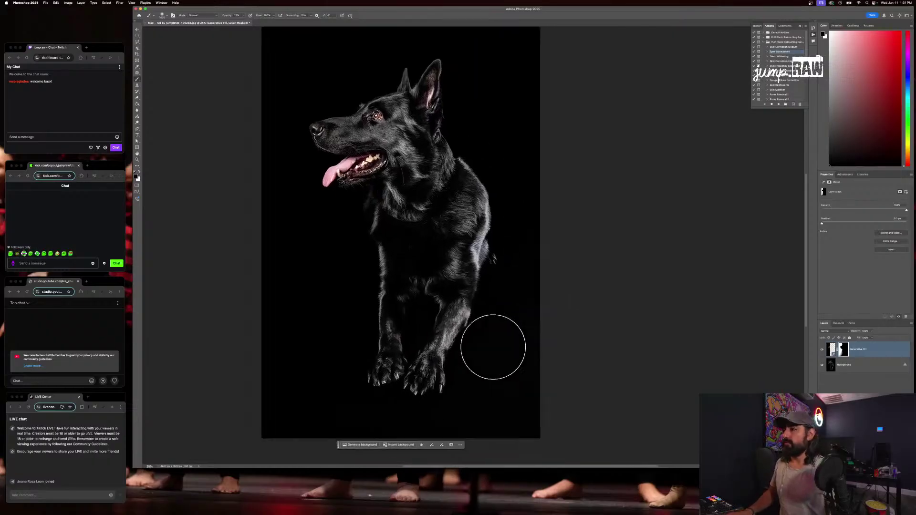
scroll(494, 354, up, 4)
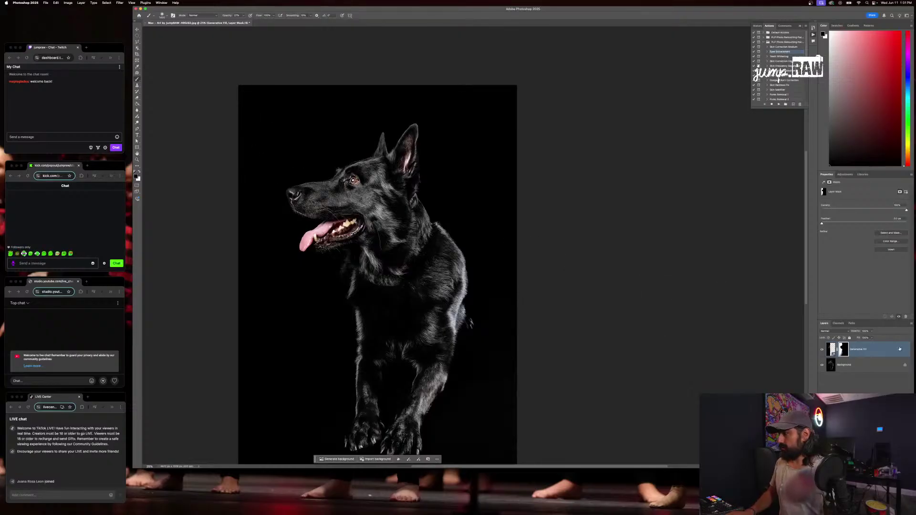
Load the Generative Fill mask as a selection, merge the layer into the Background, and deselect
super+click(841, 351)
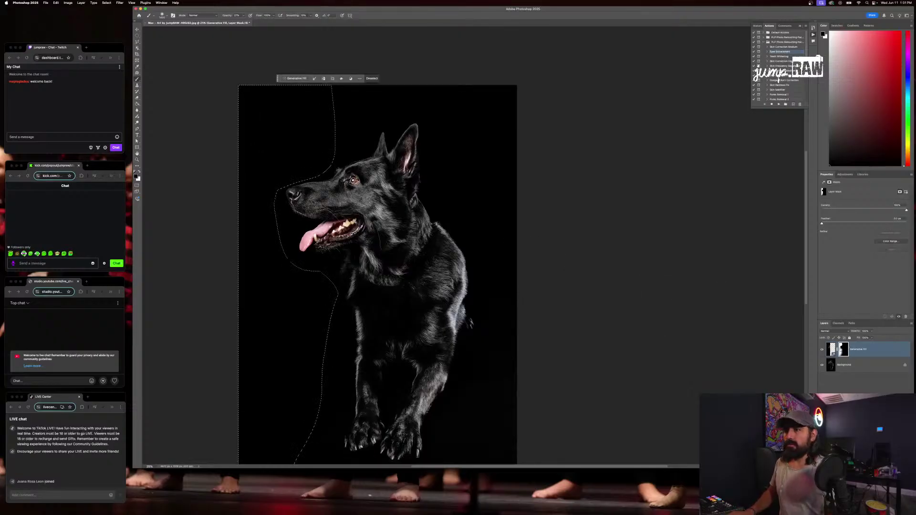
scroll(474, 263, down, 10)
scroll(474, 263, up, 2)
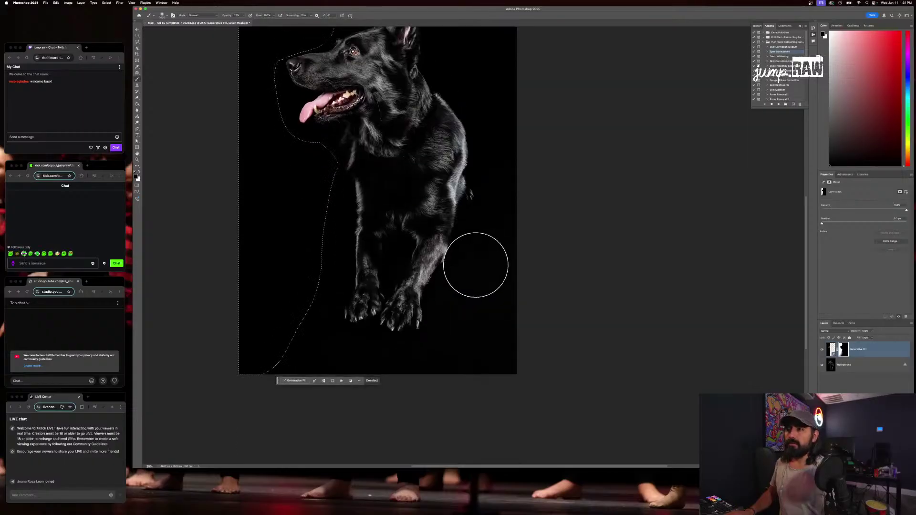
scroll(475, 266, up, 5)
key(super+e)
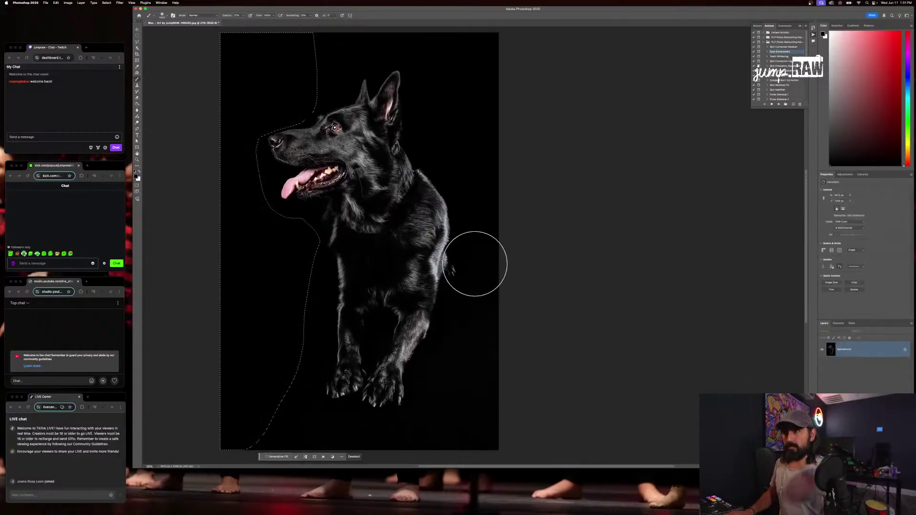
key(super+d)
scroll(394, 229, up, 1)
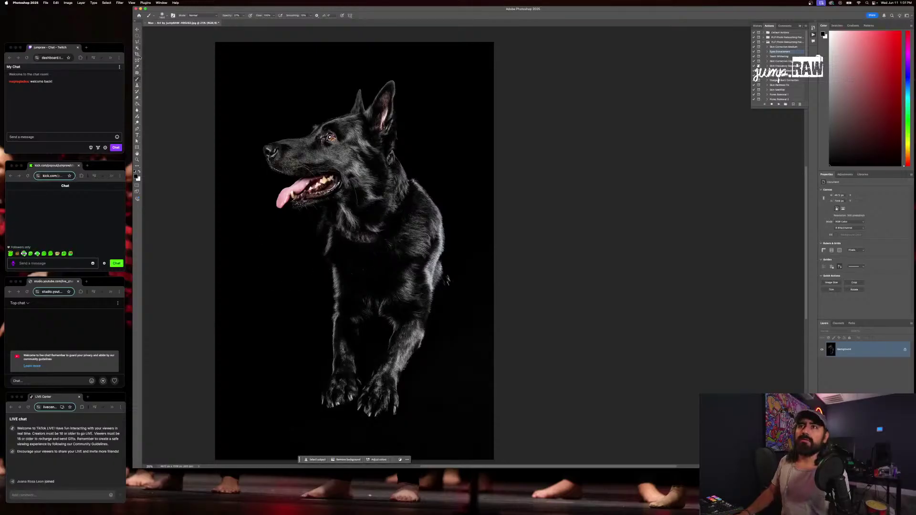
Outline the backdrop in the photo's lower-left corner with the Patch tool and run Generative Fill without a prompt
click(137, 72)
scroll(239, 399, down, 5)
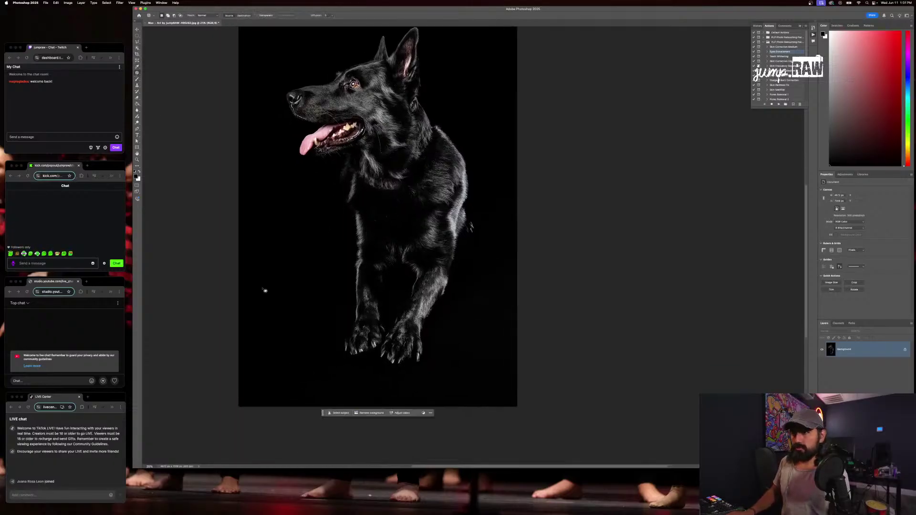
drag(247, 280, 318, 288)
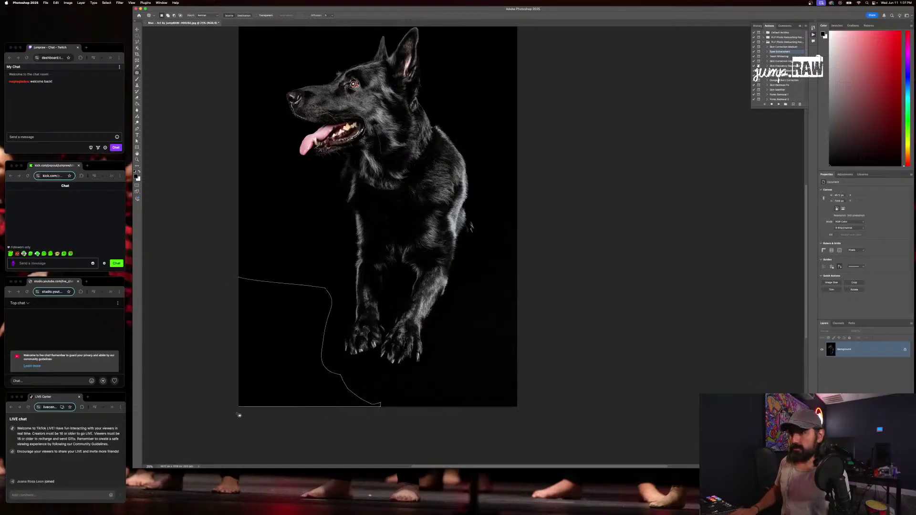
drag(240, 415, 230, 417)
click(275, 413)
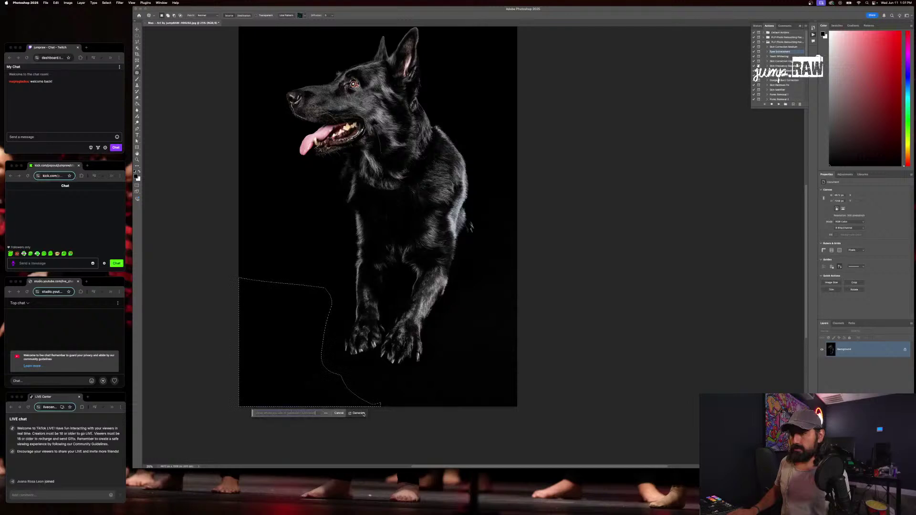
click(363, 413)
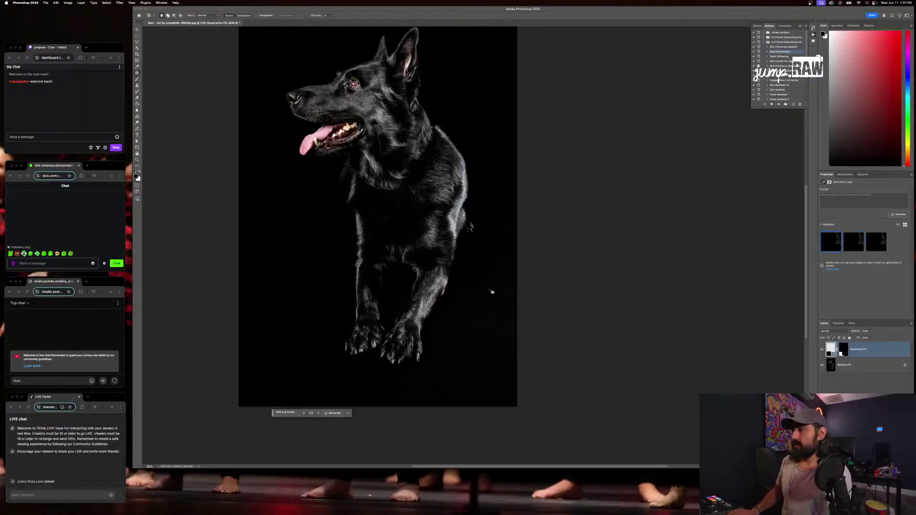
Target the new Generative Fill layer's mask with the Brush tool and merge the layer into the Background
click(842, 351)
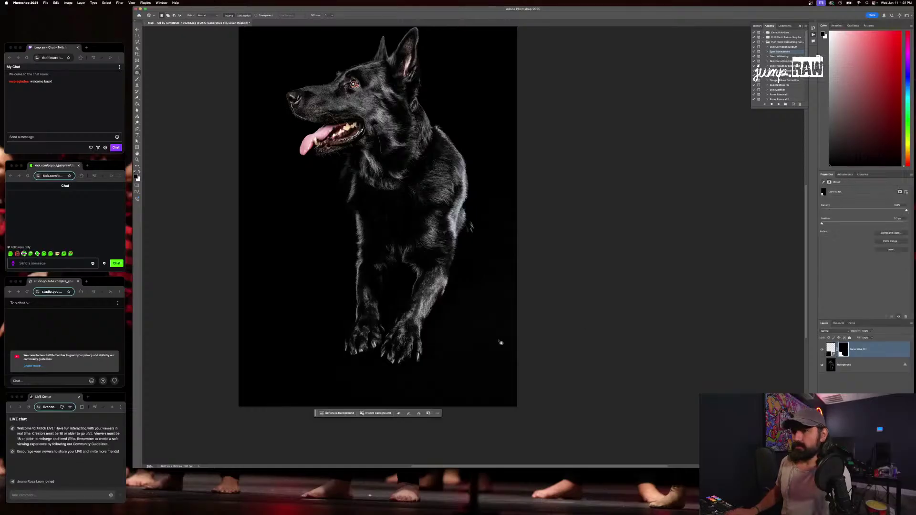
key(ctrl+shift+d)
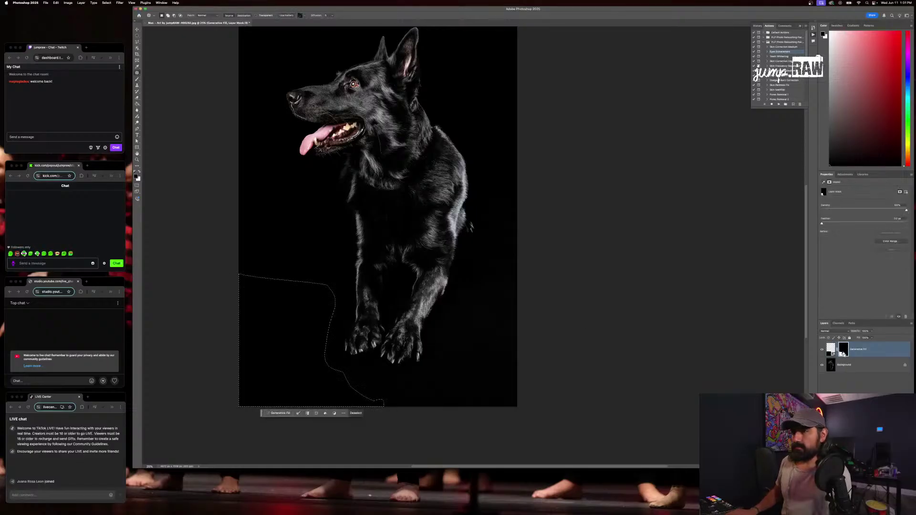
key(ctrl+d)
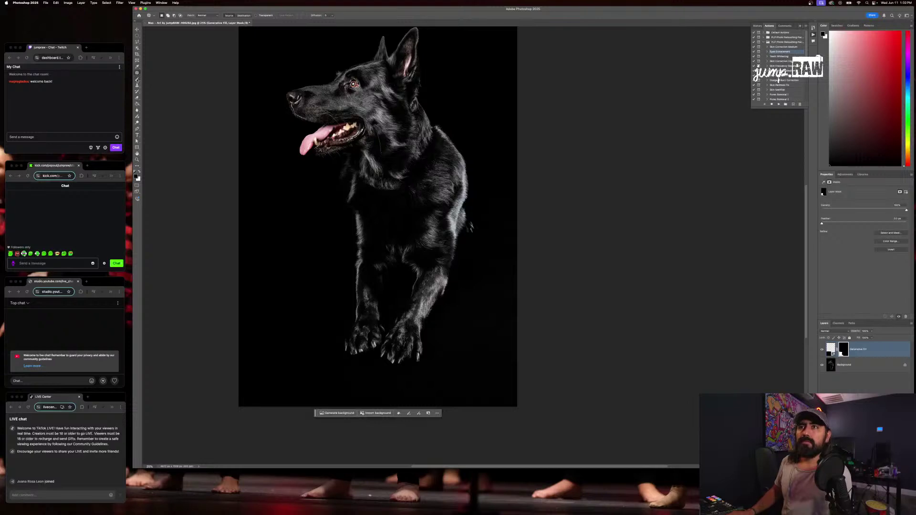
key(b)
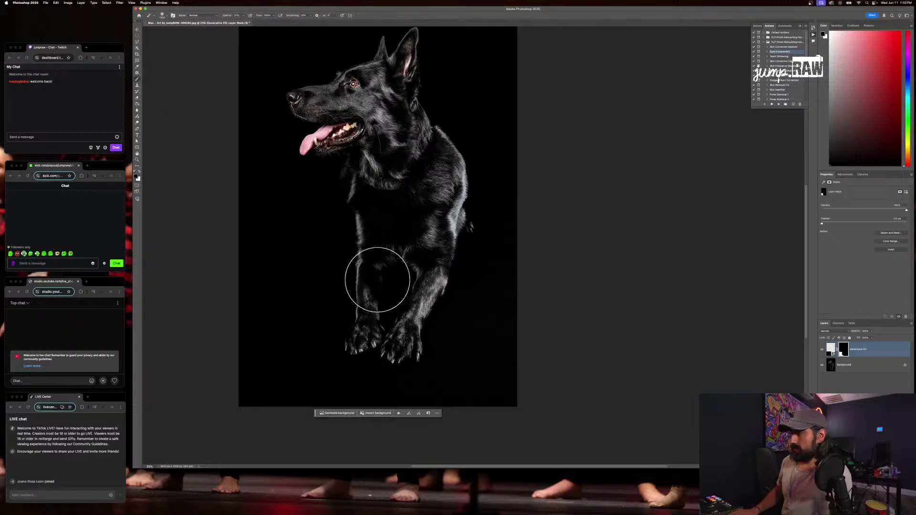
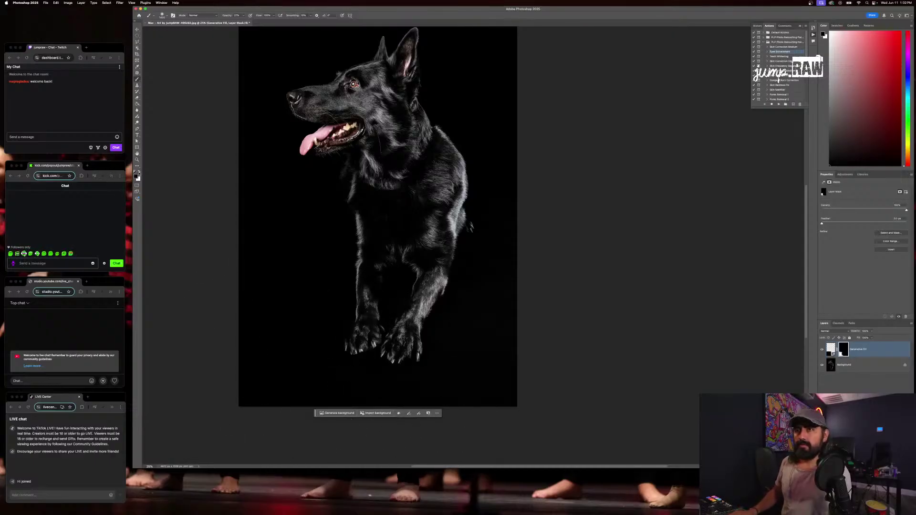
click(139, 171)
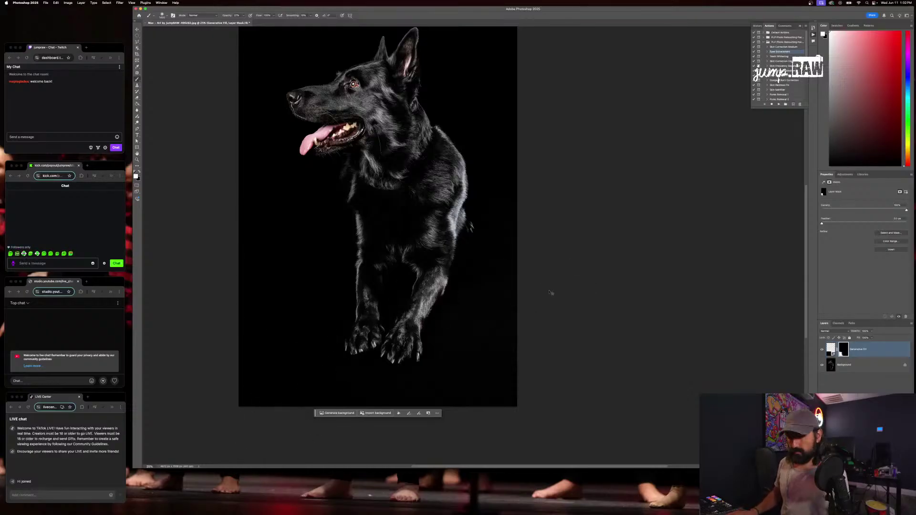
key(super+e)
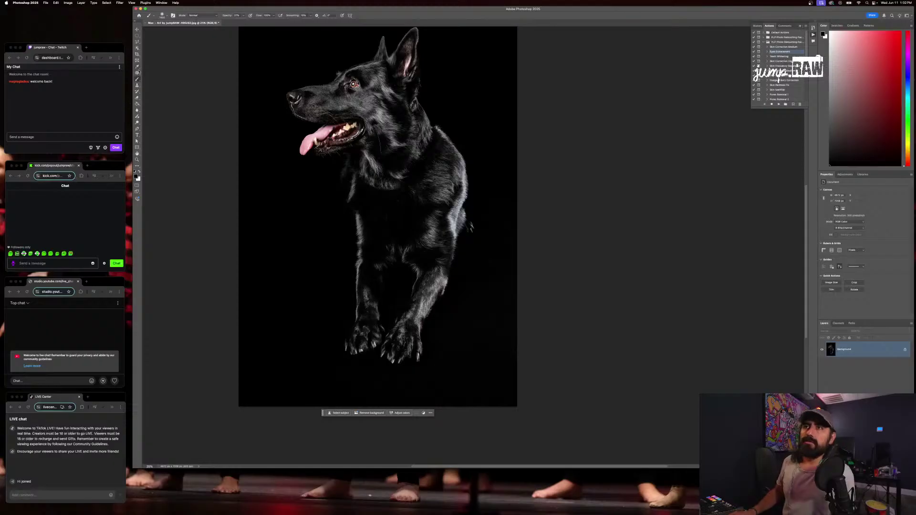
Outline a tall strip of backdrop beside the dog's left-hand front leg and patch it with the Patch tool
key(j)
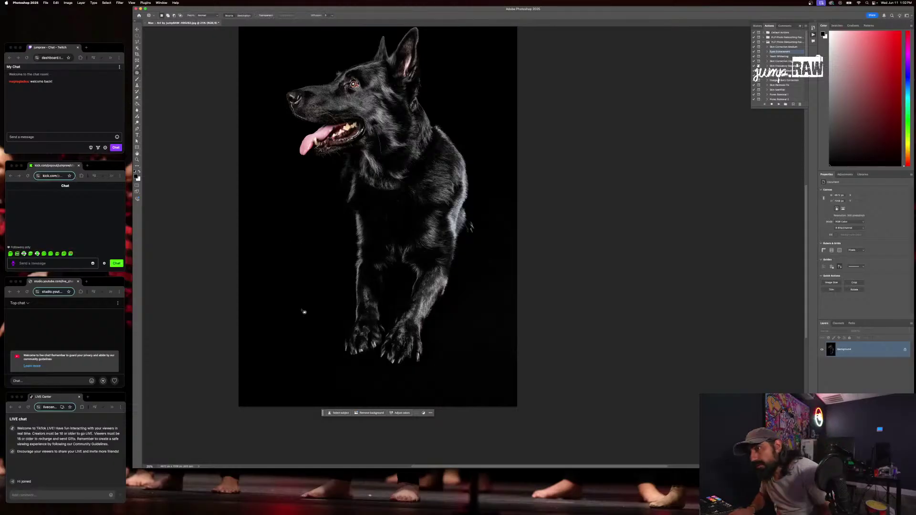
drag(315, 286, 328, 270)
mouse_move(317, 234)
mouse_down()
mouse_move(347, 240)
mouse_move(347, 329)
mouse_up()
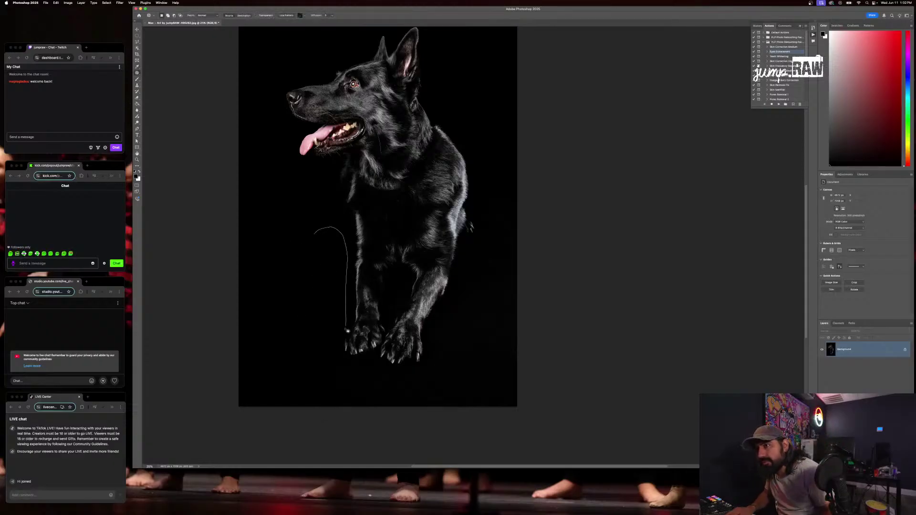
mouse_move(348, 370)
mouse_down()
mouse_move(321, 394)
mouse_move(288, 368)
mouse_up()
key(super+d)
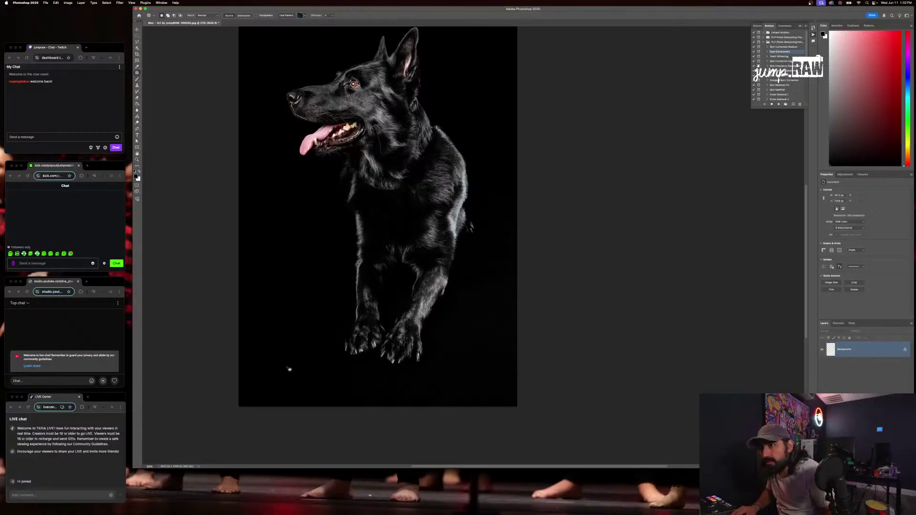
mouse_move(302, 322)
mouse_down()
mouse_move(345, 327)
mouse_move(323, 322)
mouse_up()
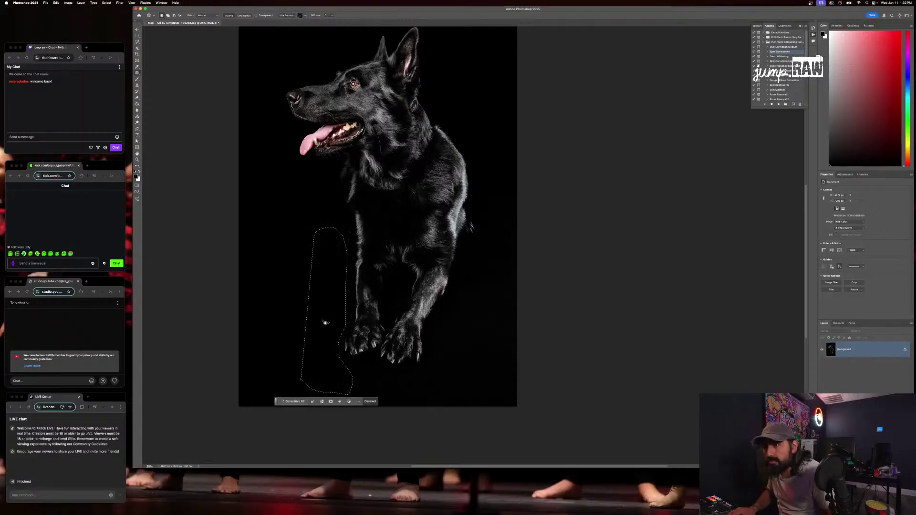
click(327, 322)
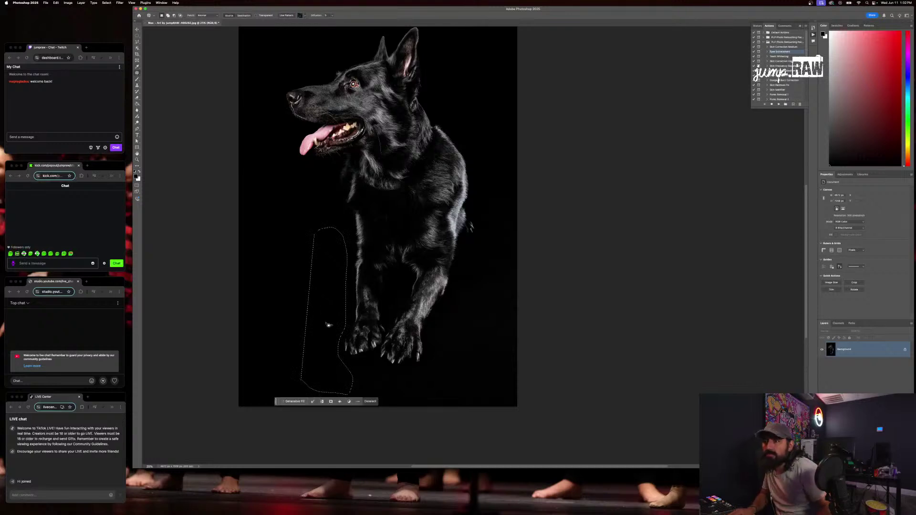
Try patching the same strip from the backdrop on the dog's other side, undo the last change, and clear the selection
drag(338, 325, 483, 336)
click(504, 308)
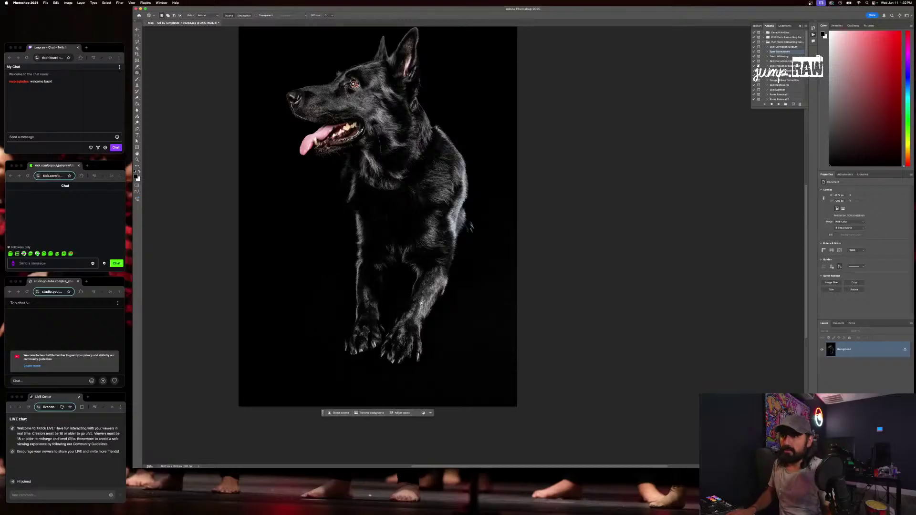
key(super+z)
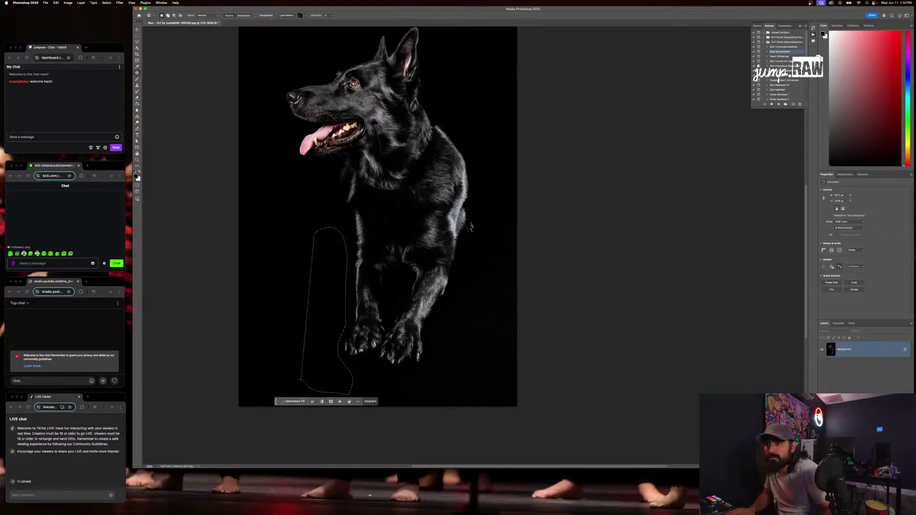
click(362, 296)
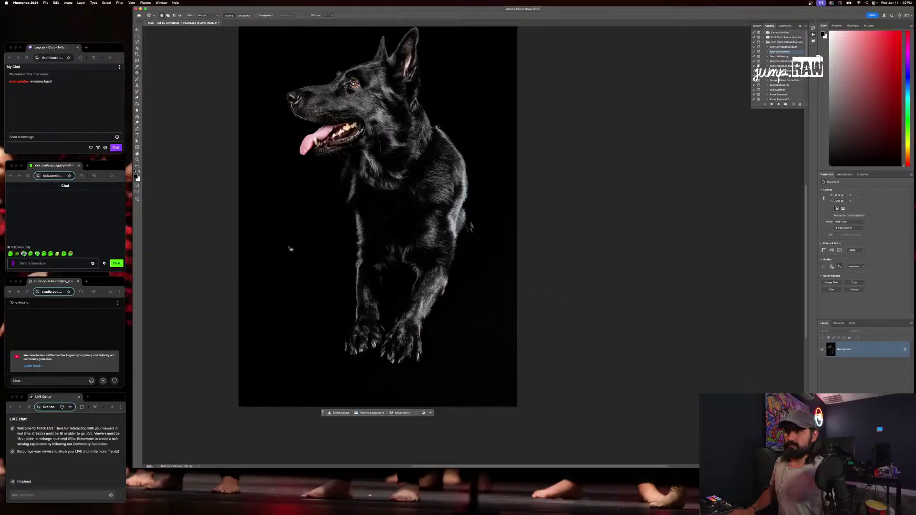
Outline a wider backdrop area from beside the left-hand leg down to the photo's bottom edge, patch it, and deselect
drag(347, 246, 345, 363)
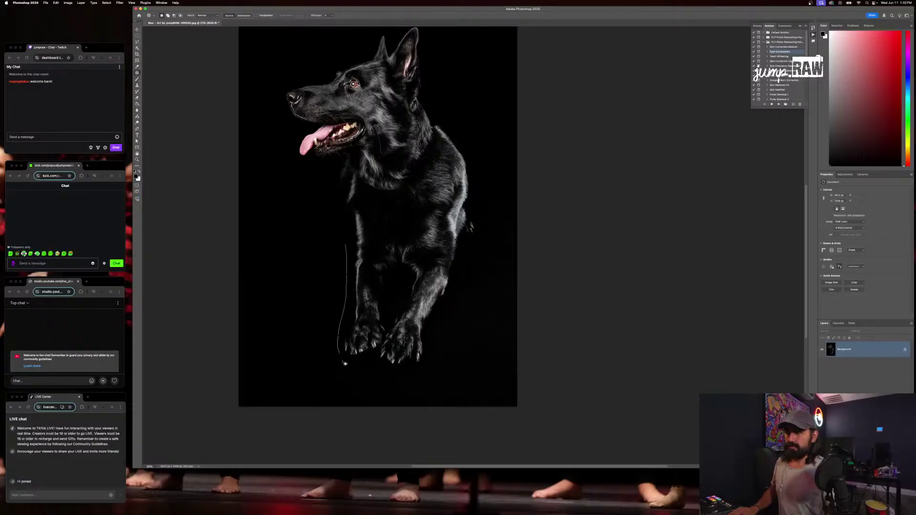
mouse_move(333, 414)
mouse_down()
mouse_move(285, 398)
mouse_move(277, 311)
mouse_move(304, 249)
mouse_move(345, 249)
mouse_up()
drag(331, 295, 502, 298)
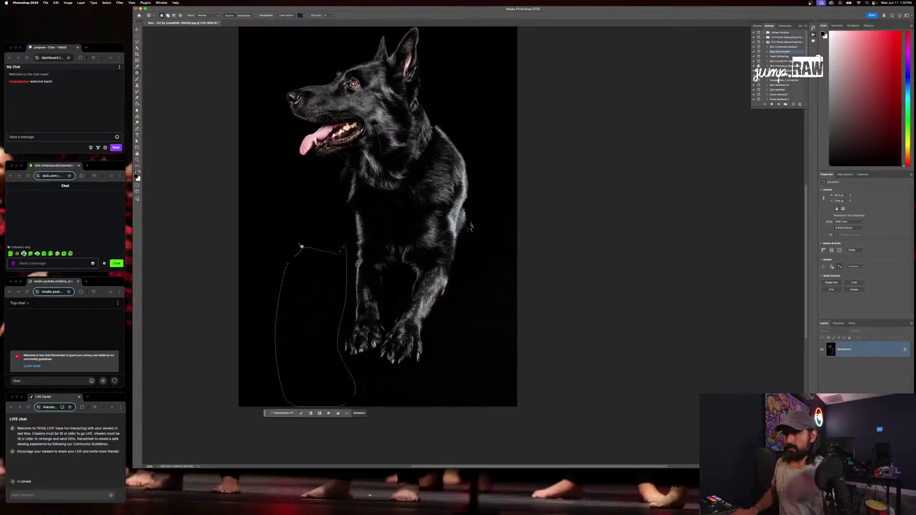
key(ctrl+d)
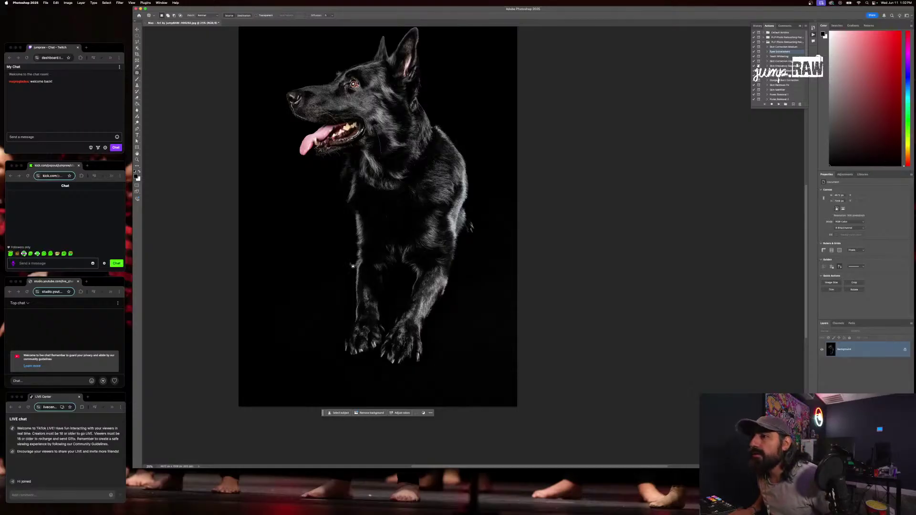
Patch the small area of backdrop beside and below the dog's left-hand front paw
mouse_move(340, 361)
mouse_down()
mouse_move(326, 409)
mouse_move(332, 369)
mouse_move(323, 362)
mouse_move(346, 378)
mouse_move(332, 363)
mouse_up()
key(super+d)
drag(330, 371, 318, 350)
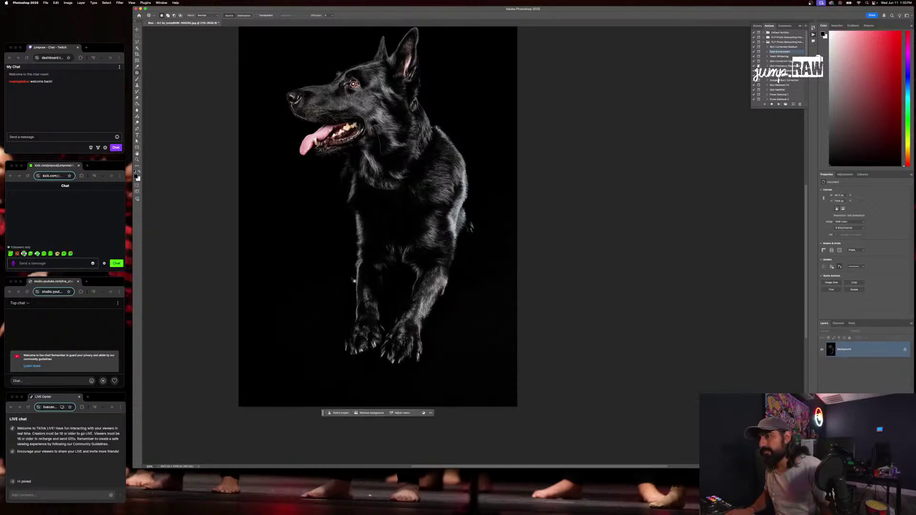
Outline the backdrop between the dog's left-hand leg and paw and the area beside them, patch it, and deselect
drag(351, 249, 352, 281)
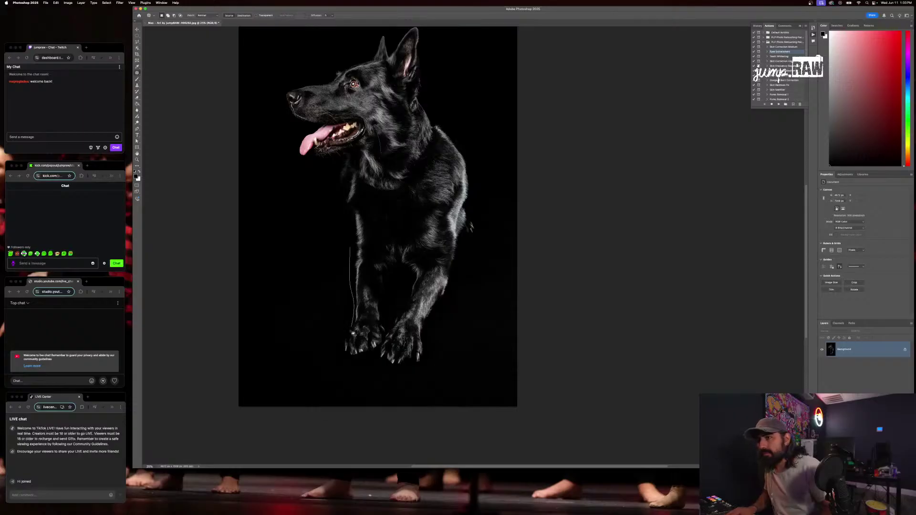
mouse_move(353, 332)
mouse_down()
mouse_move(316, 341)
mouse_move(301, 240)
mouse_up()
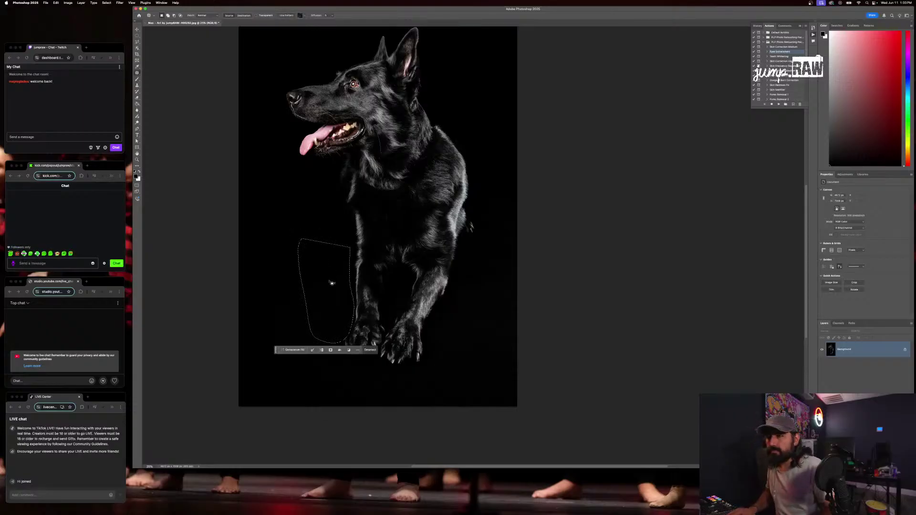
key(shift+Up)
key(shift+Left)
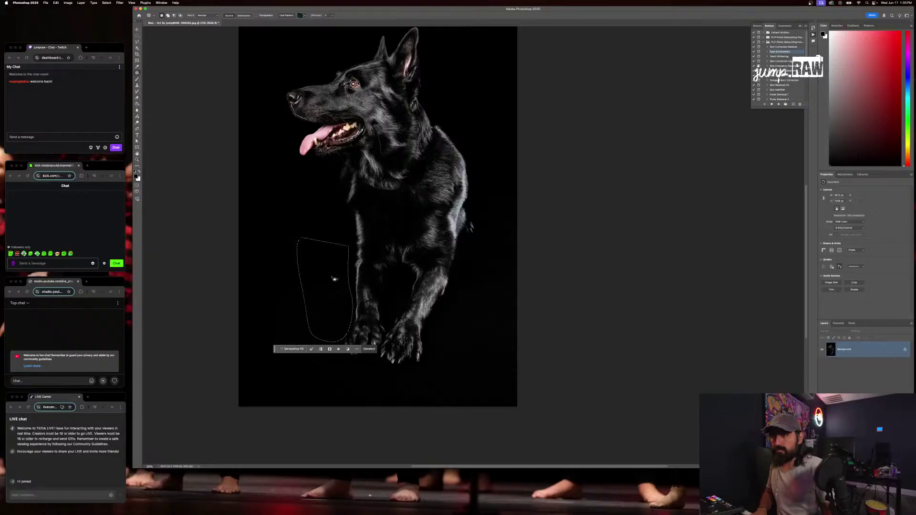
mouse_move(354, 249)
mouse_down()
mouse_move(351, 312)
mouse_move(337, 300)
mouse_up()
click(304, 224)
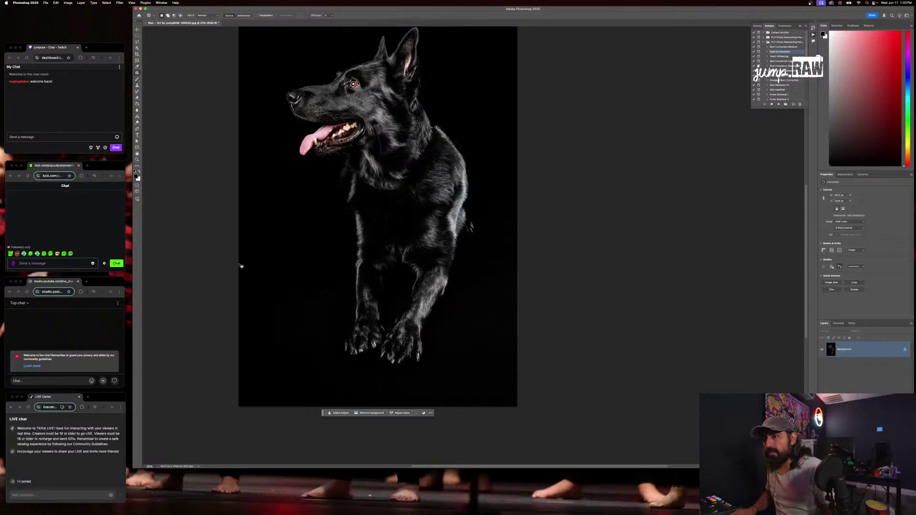
Outline the backdrop in the photo's lower-left corner, extend the outline toward the dog's leg, patch the area, and deselect
mouse_move(241, 265)
mouse_down()
mouse_move(308, 298)
mouse_move(297, 412)
mouse_move(198, 423)
mouse_up()
key(i)
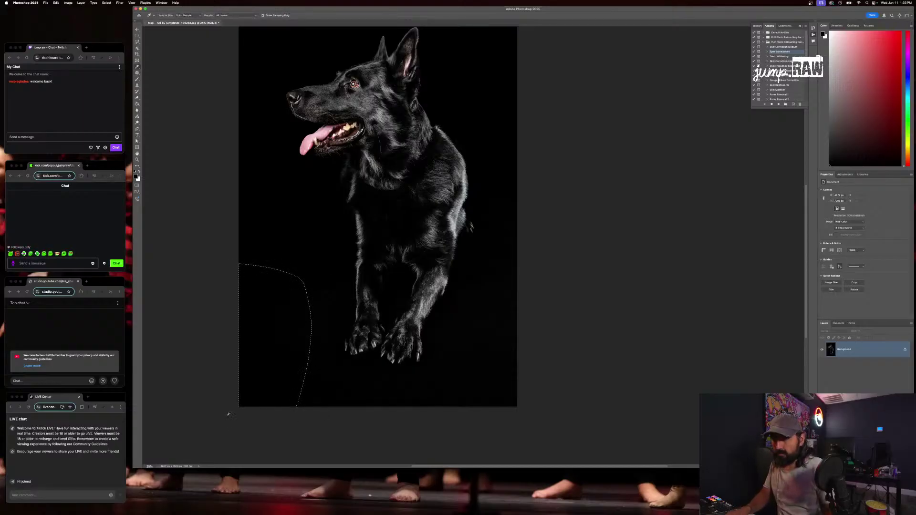
key(j)
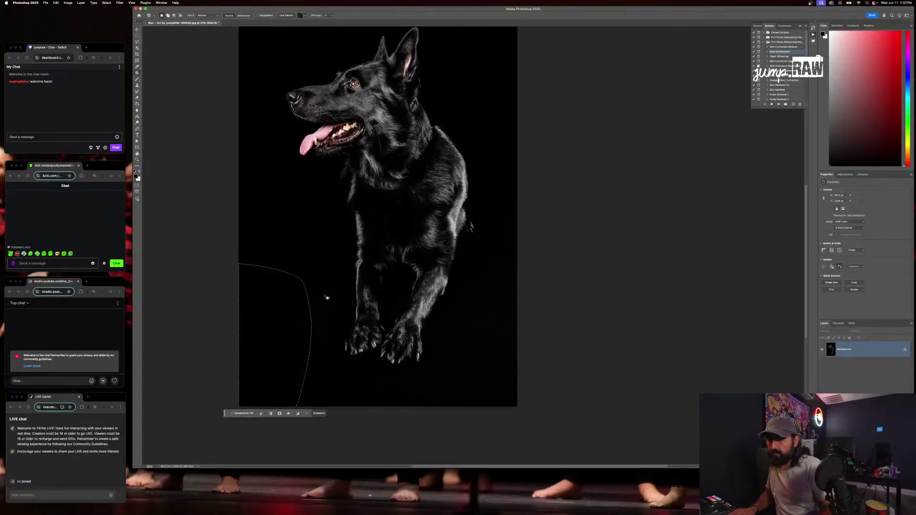
mouse_move(238, 266)
mouse_down()
mouse_move(276, 322)
mouse_move(289, 418)
mouse_move(221, 417)
mouse_up()
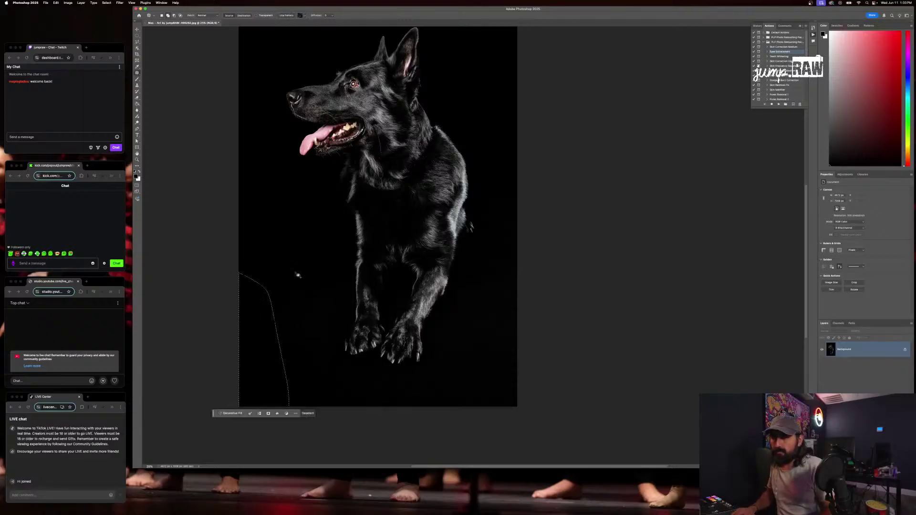
mouse_move(250, 285)
mouse_down()
mouse_move(275, 329)
mouse_move(273, 378)
mouse_up()
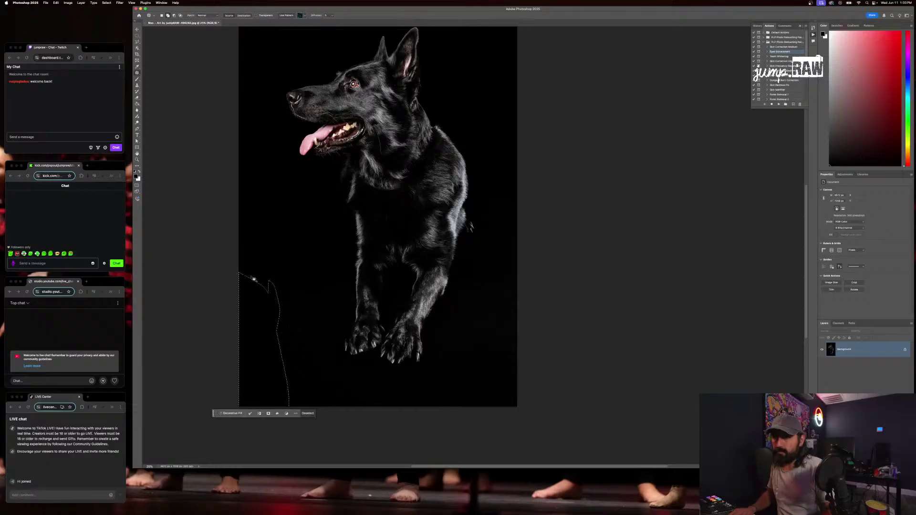
mouse_move(242, 273)
mouse_down()
mouse_move(283, 280)
mouse_move(296, 323)
mouse_move(266, 380)
mouse_move(298, 347)
mouse_move(320, 348)
mouse_up()
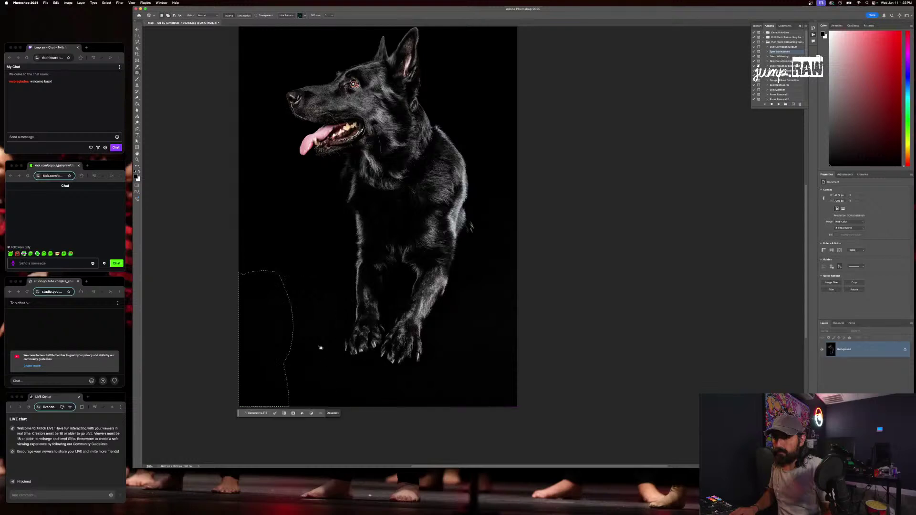
key(ctrl+d)
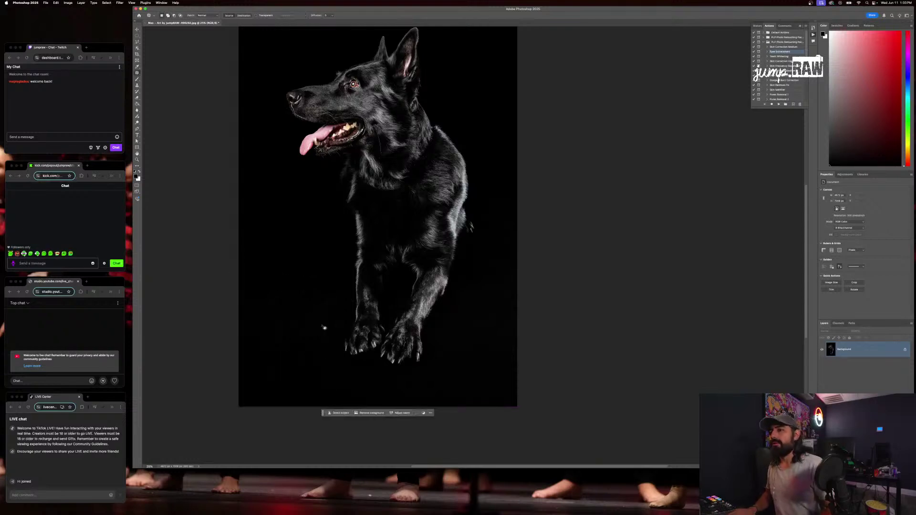
Patch a small area of the lower-left backdrop and a small spot of backdrop beside the right-hand leg, deselecting after each
mouse_move(281, 338)
mouse_down()
mouse_move(260, 349)
mouse_move(283, 336)
mouse_up()
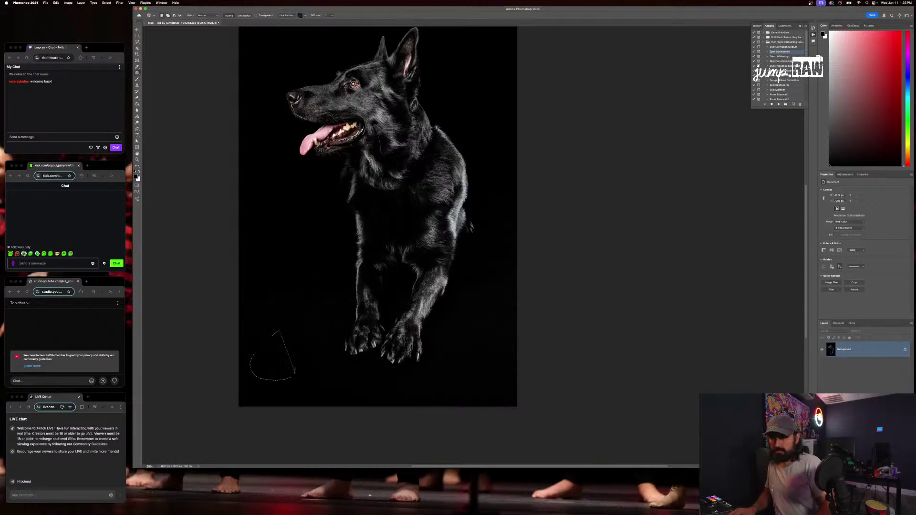
key(super+d)
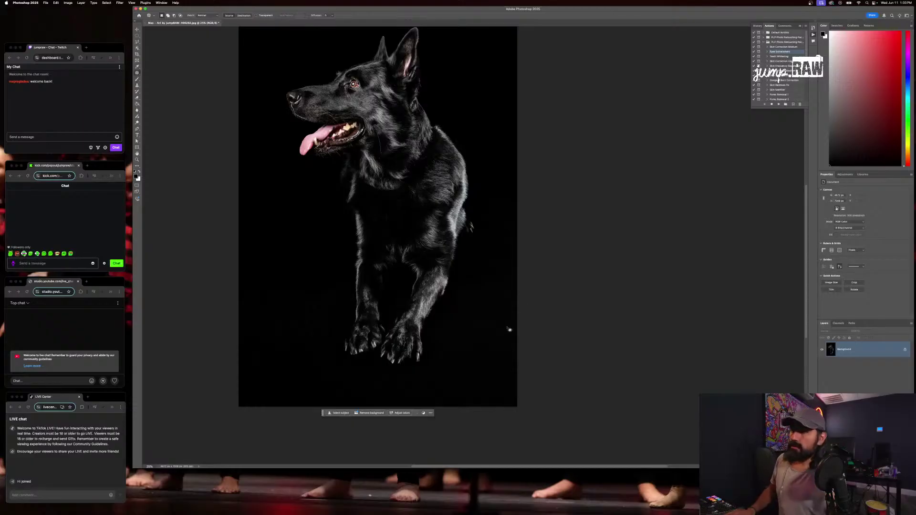
scroll(480, 349, up, 3)
scroll(480, 350, right, 2)
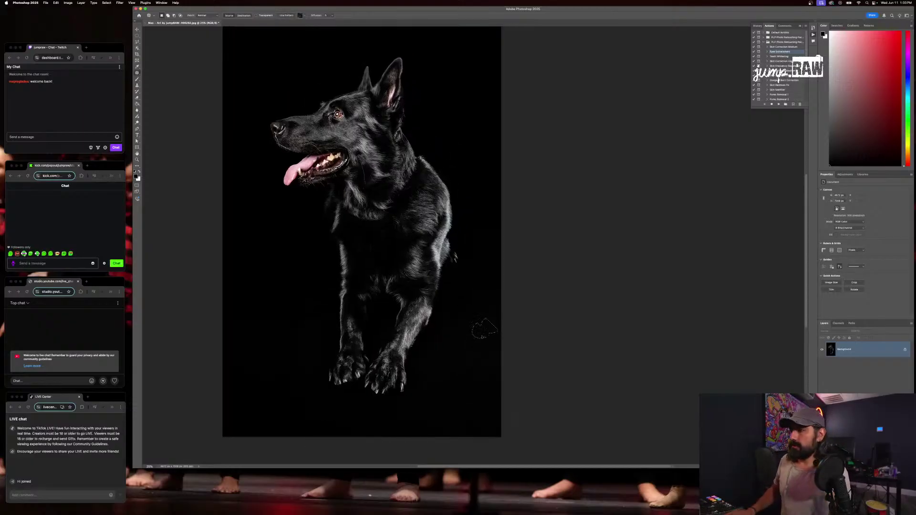
mouse_move(489, 353)
mouse_down()
mouse_move(502, 385)
mouse_move(496, 357)
mouse_up()
key(super+d)
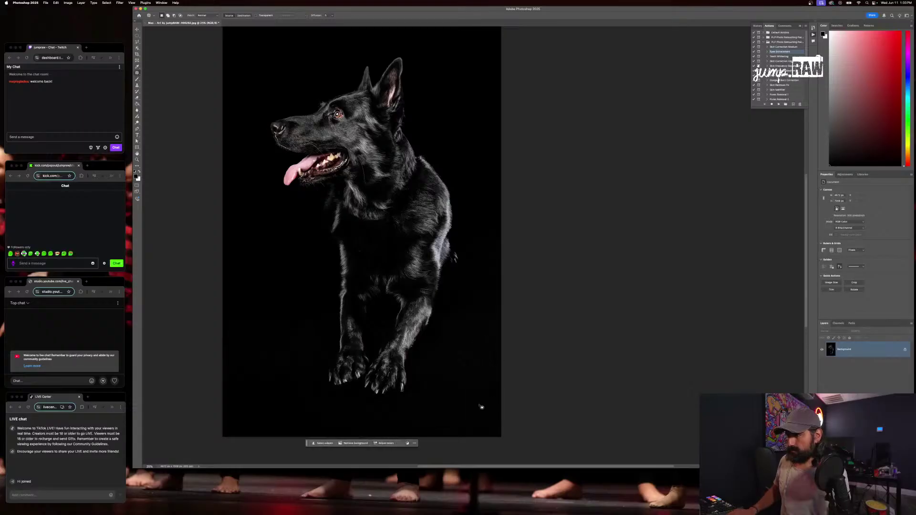
Patch the remaining uneven spots of backdrop in the photo's lower-right area and clear the selection
mouse_move(472, 392)
mouse_down()
mouse_move(481, 413)
mouse_move(489, 377)
mouse_move(481, 359)
mouse_up()
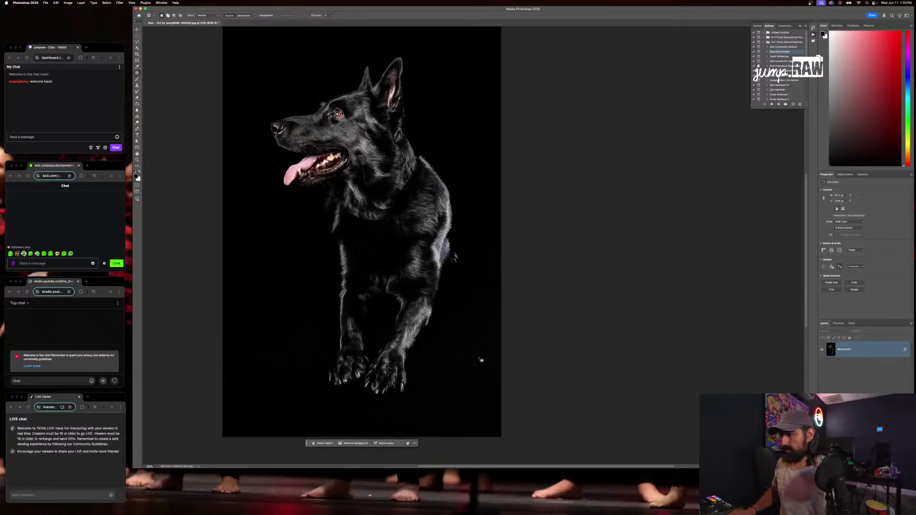
key(super+z)
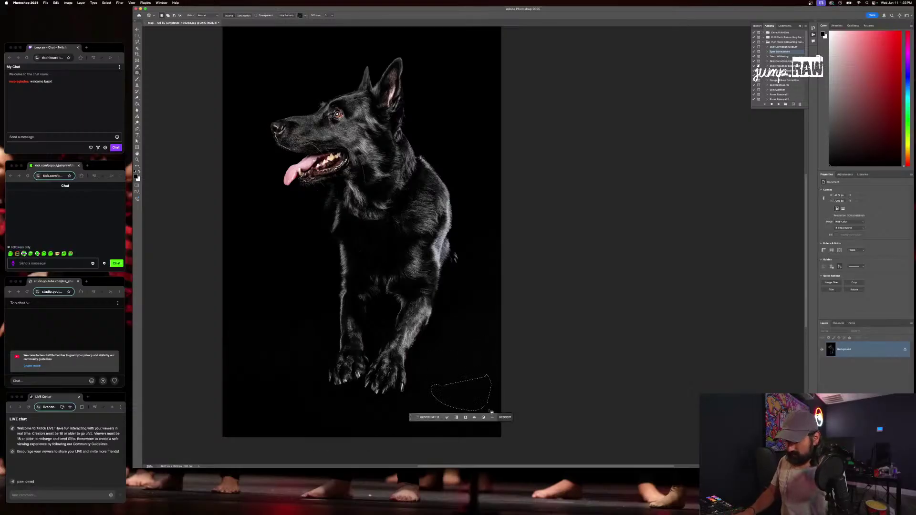
key(BackSpace)
key(j)
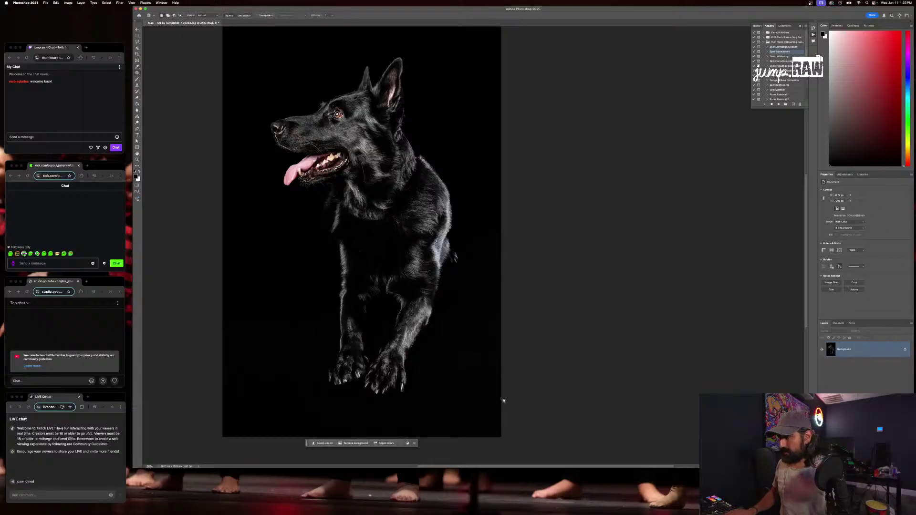
scroll(486, 415, up, 5)
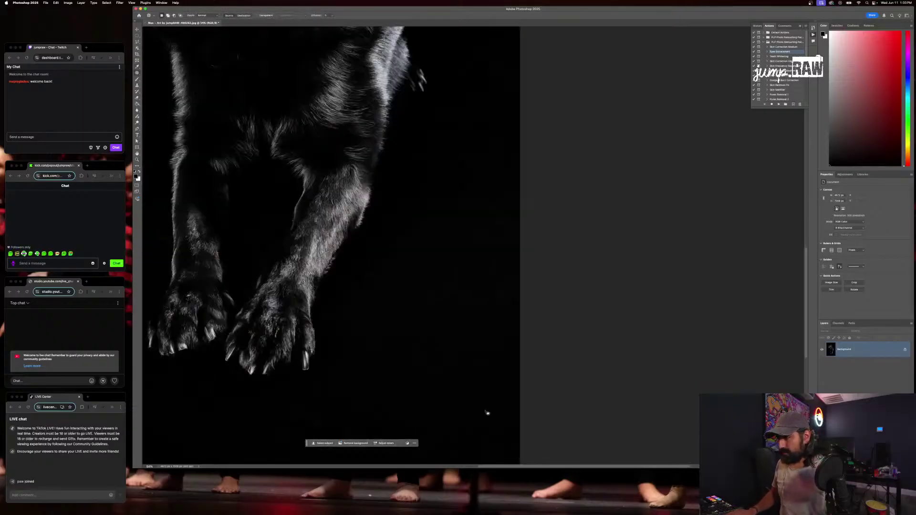
mouse_move(495, 380)
mouse_down()
mouse_move(438, 383)
mouse_move(507, 398)
mouse_move(469, 369)
mouse_move(521, 368)
mouse_move(482, 345)
mouse_up()
click(483, 343)
click(491, 339)
Examine the backdrop around the dog's legs and paws on both sides for remaining blemishes
scroll(476, 317, up, 3)
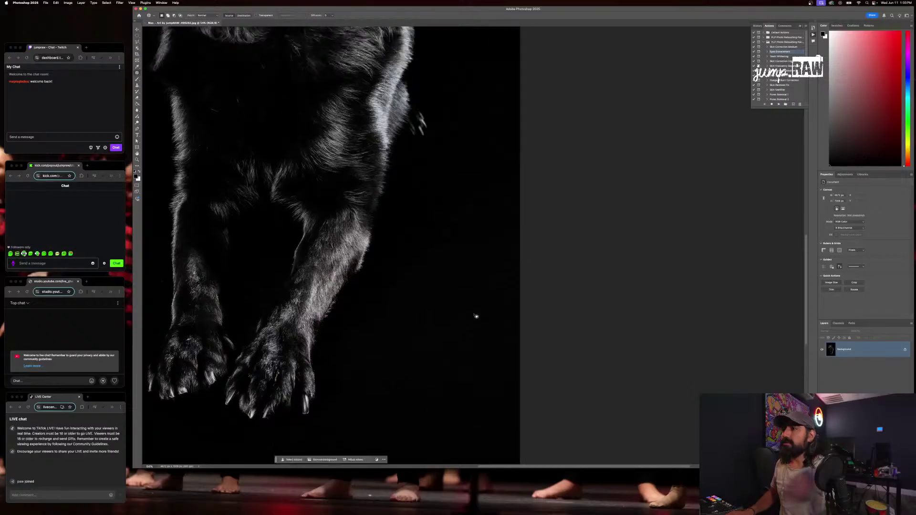
scroll(476, 317, left, 6)
scroll(477, 317, down, 3)
scroll(476, 317, left, 5)
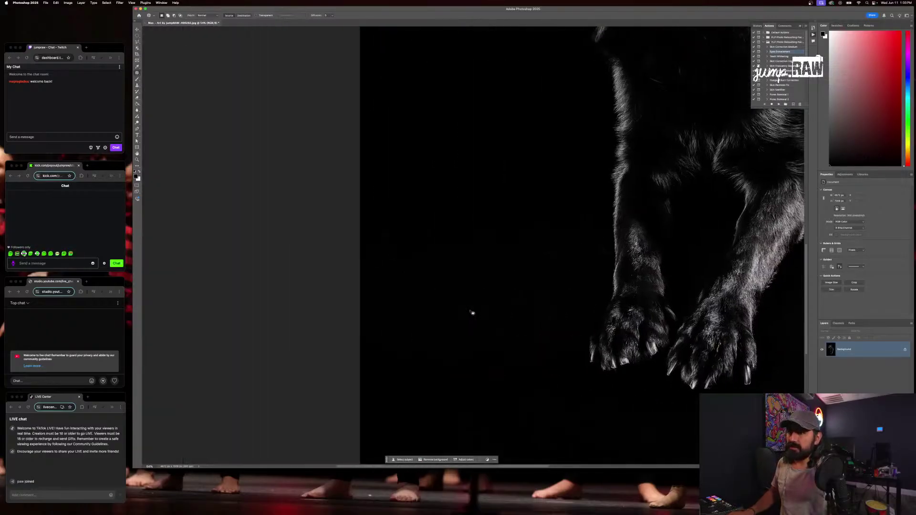
scroll(475, 314, right, 2)
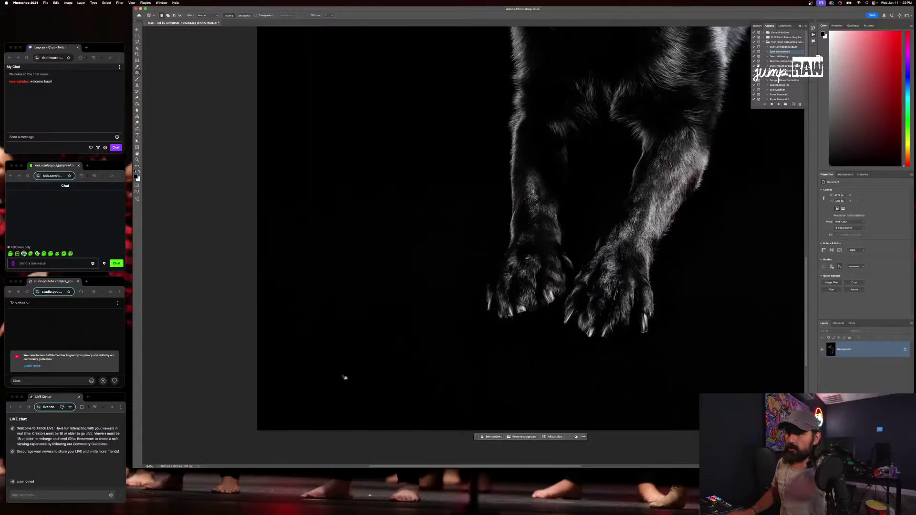
scroll(405, 382, up, 3)
scroll(405, 382, right, 2)
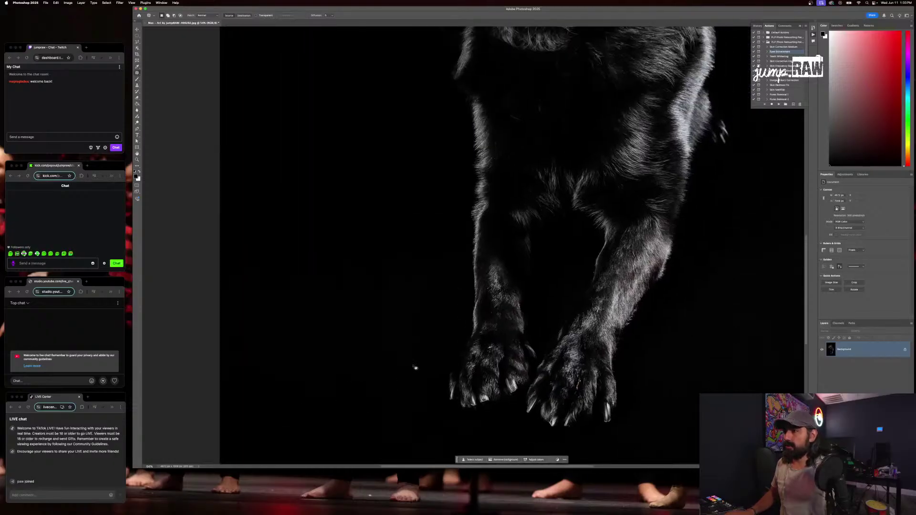
scroll(439, 296, right, 5)
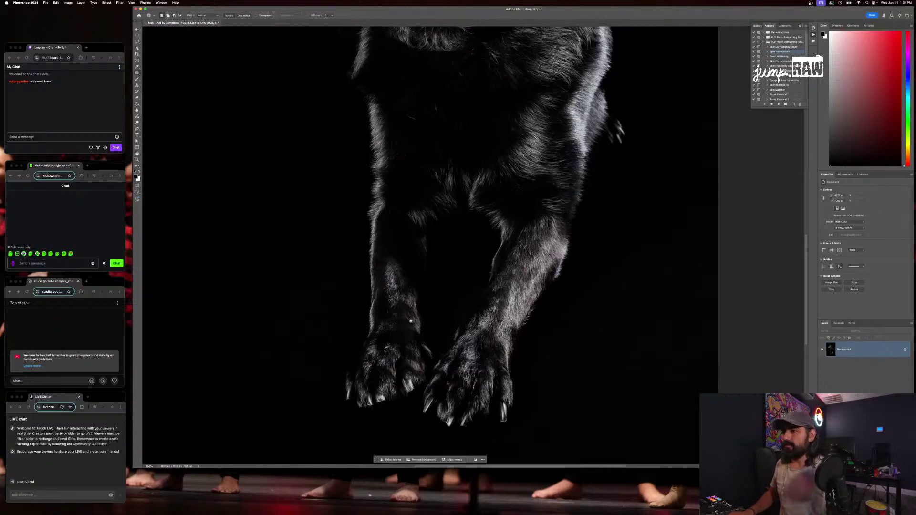
Try patching the brown debris on the left-hand paw with nearby fur, and undo the patch
scroll(363, 375, up, 5)
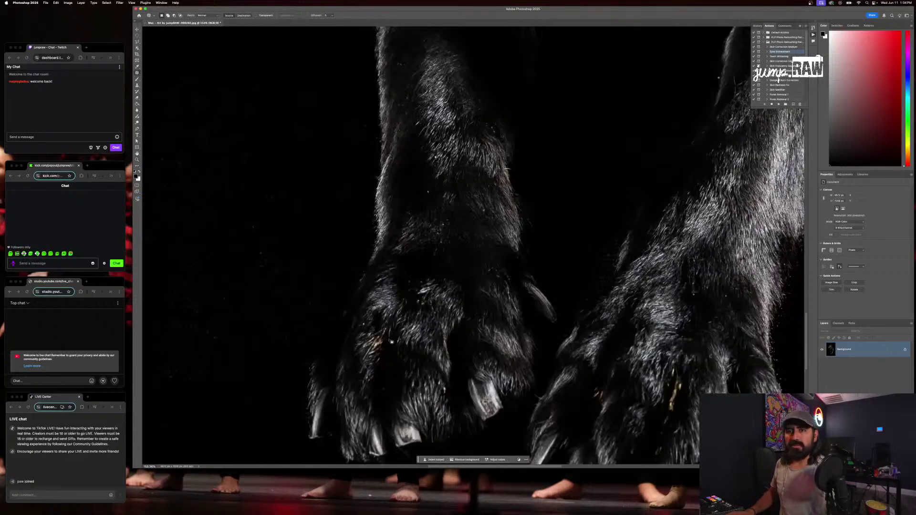
mouse_move(383, 325)
mouse_down()
mouse_move(364, 352)
mouse_move(383, 381)
mouse_move(398, 331)
mouse_move(392, 325)
mouse_move(394, 351)
mouse_move(528, 322)
mouse_move(511, 334)
mouse_move(489, 313)
mouse_up()
click(397, 313)
key(super+z)
key(super+z)
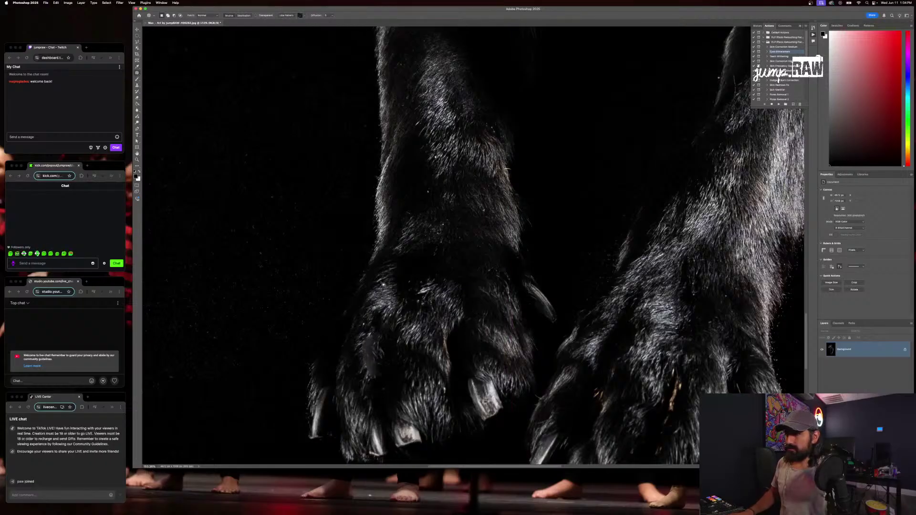
Replace the outlined brown debris on the left-hand paw using Generative Fill without a prompt, choose the second variation, and merge it into the background
click(346, 386)
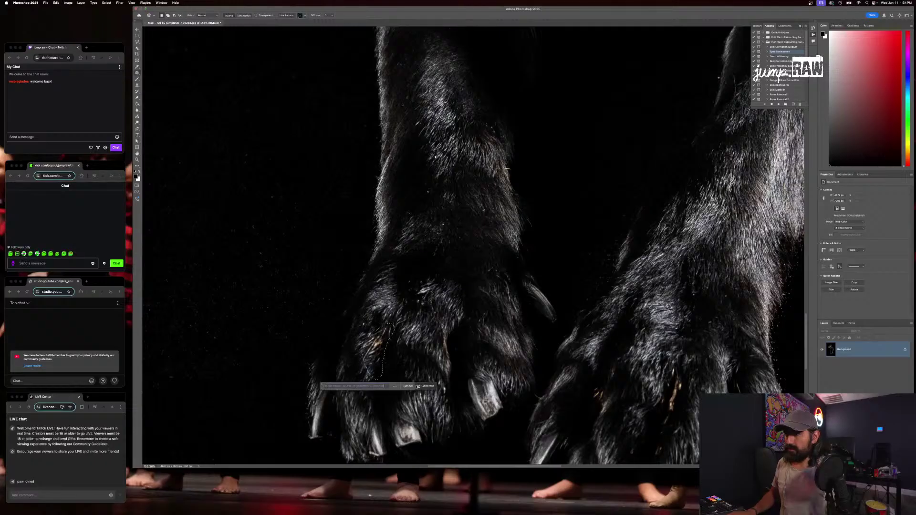
click(426, 386)
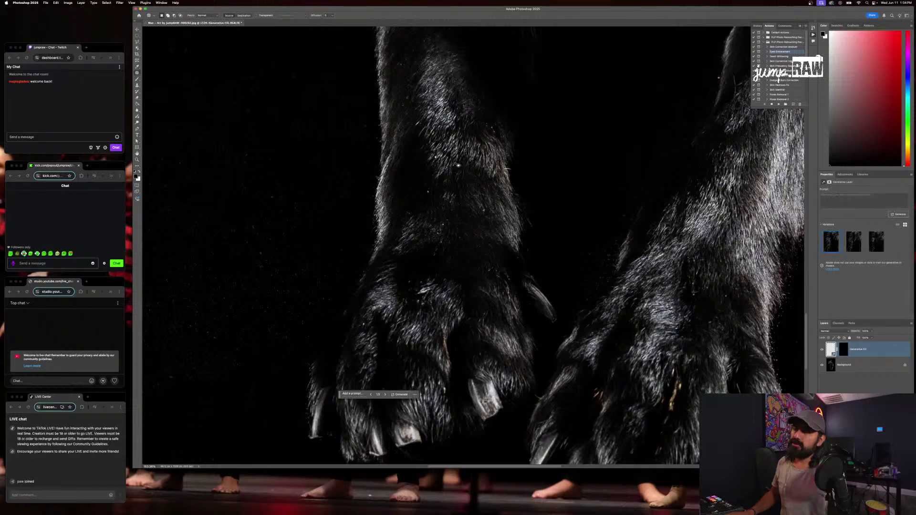
click(386, 394)
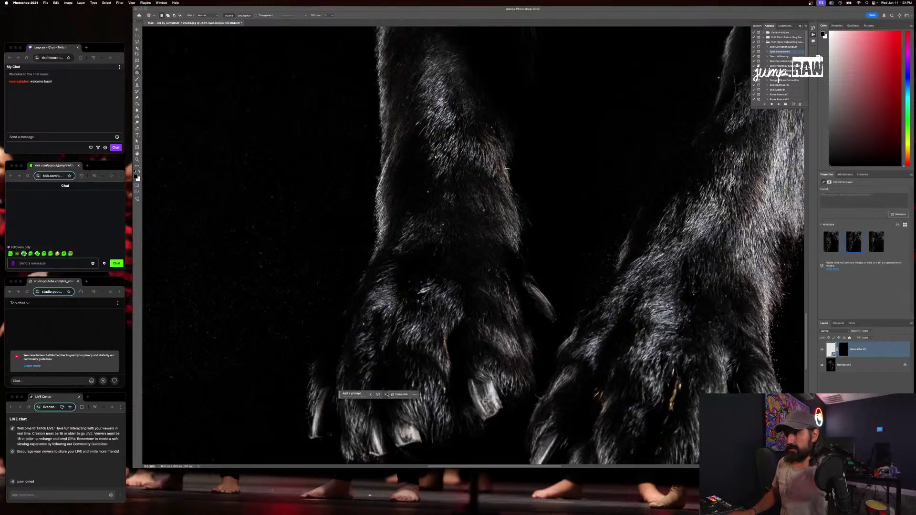
key(super+e)
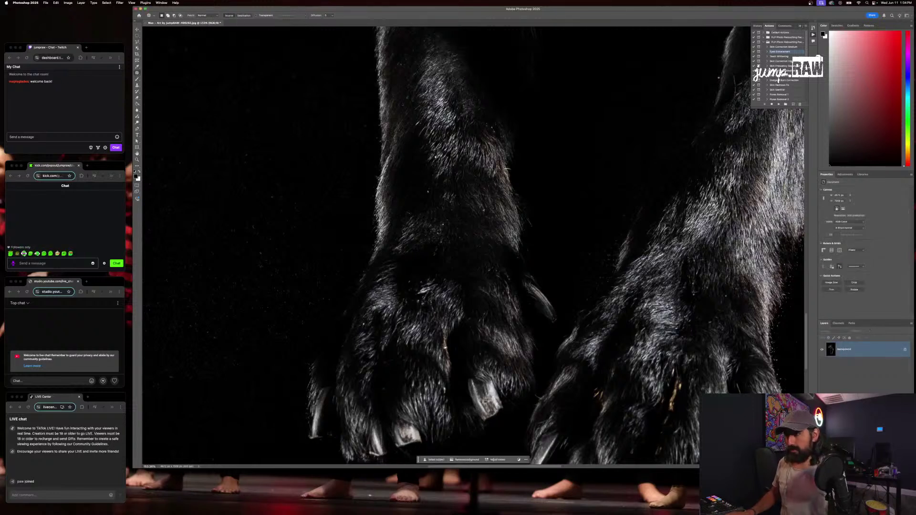
Outline the tan streak between the left-hand paw's toes, set its saturation to -100 with Hue/Saturation, and deselect
mouse_move(445, 320)
mouse_down()
mouse_move(450, 383)
mouse_move(453, 330)
mouse_up()
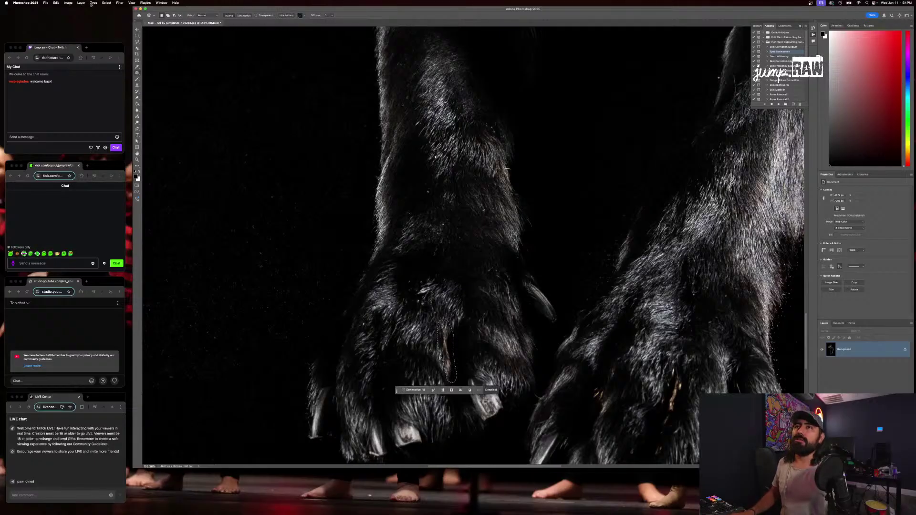
click(68, 3)
mouse_move(88, 16)
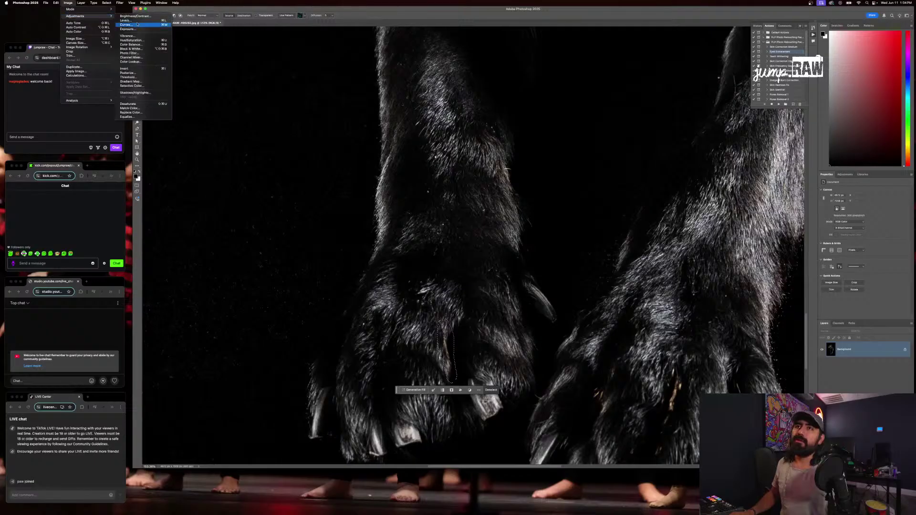
click(131, 40)
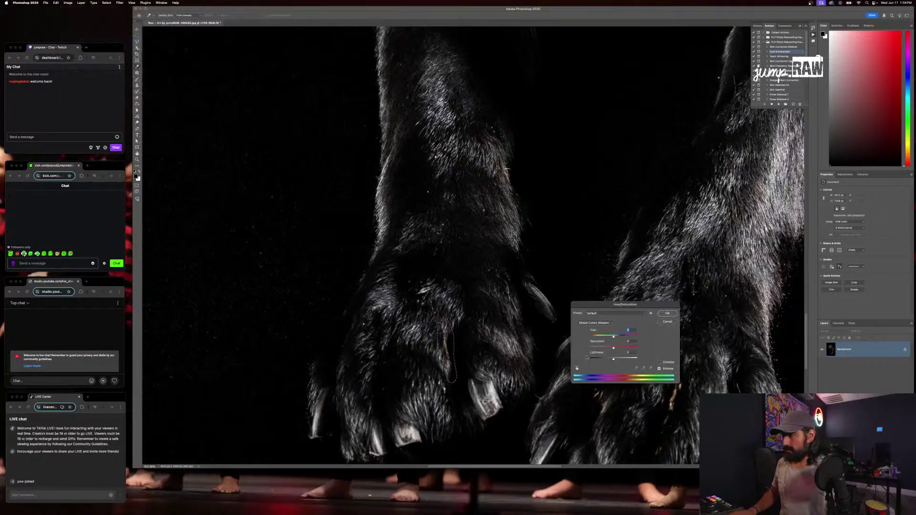
drag(613, 360, 582, 348)
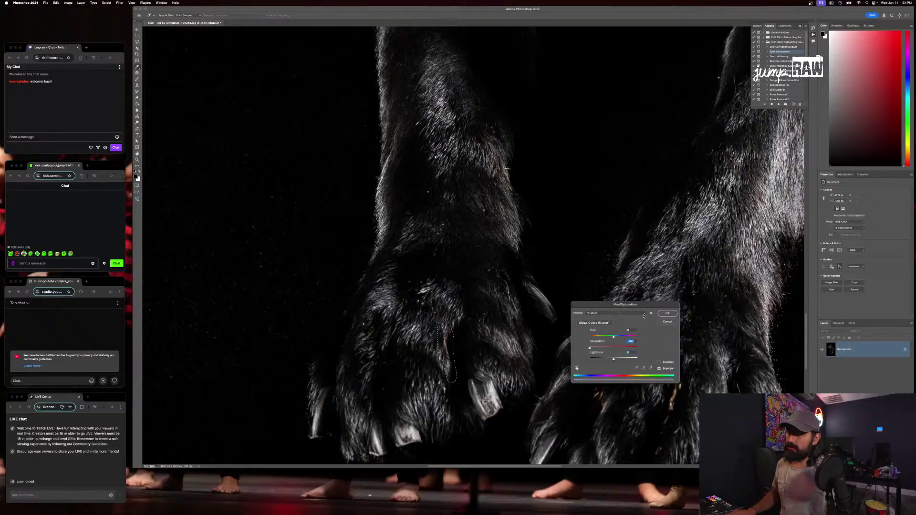
click(667, 314)
key(ctrl+d)
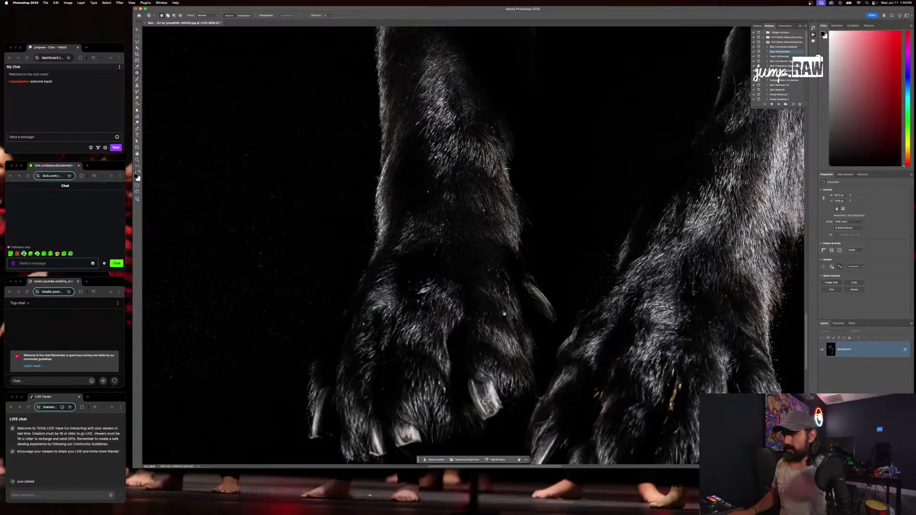
Outline the tan debris between the left toes of the right-hand paw, set its saturation to -100 with Hue/Saturation, and deselect
scroll(506, 314, right, 5)
scroll(506, 314, down, 3)
scroll(505, 314, right, 3)
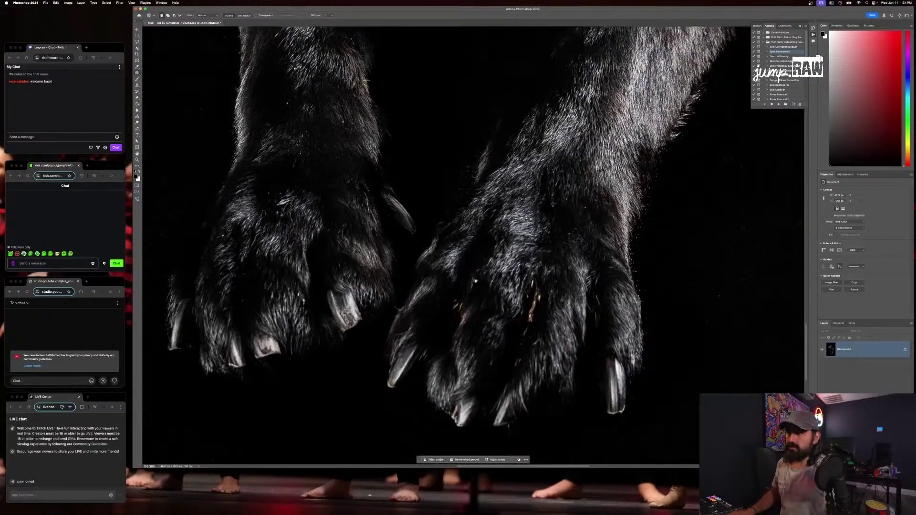
drag(472, 277, 453, 306)
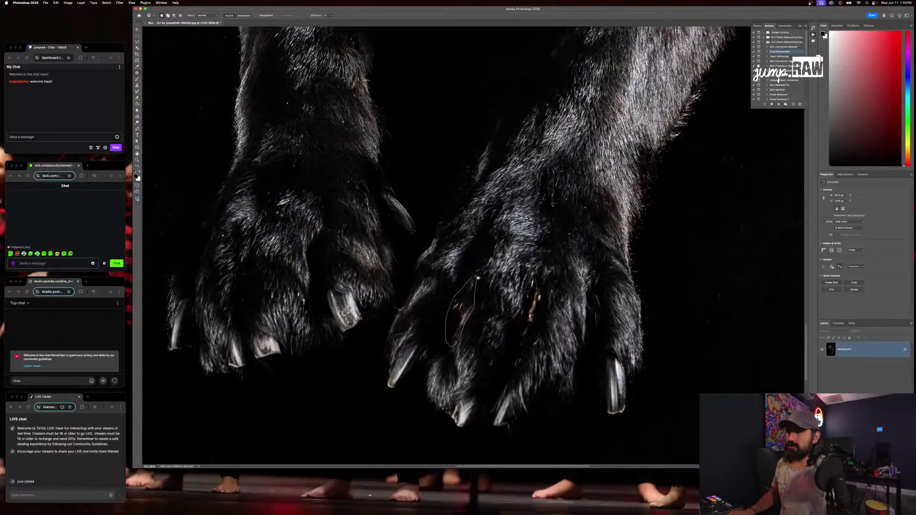
drag(478, 278, 476, 279)
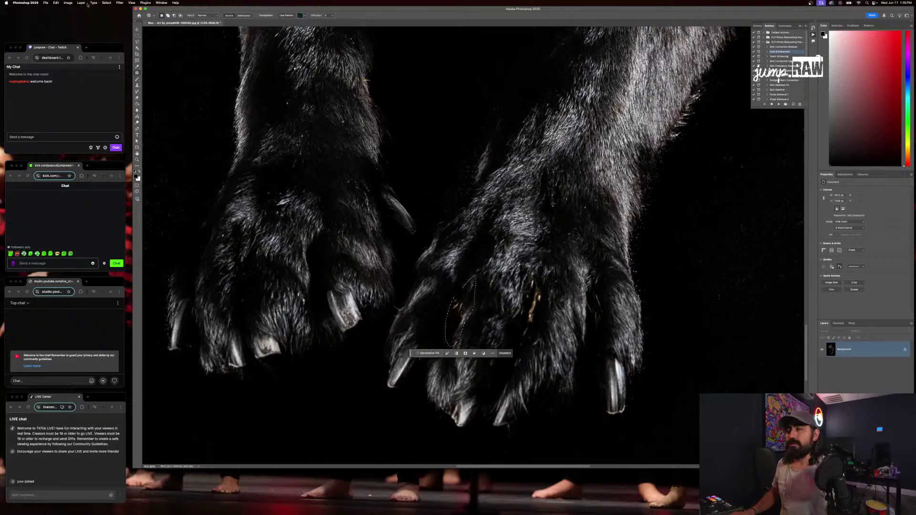
click(68, 3)
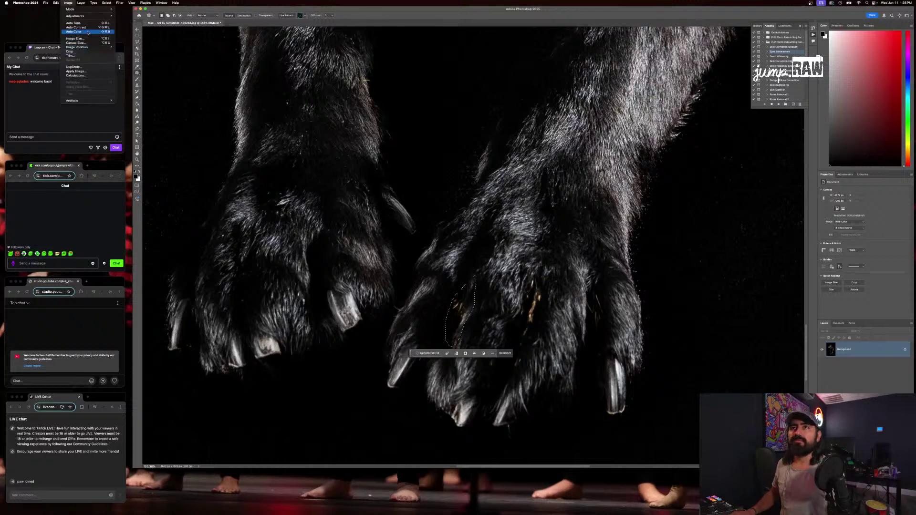
mouse_move(84, 16)
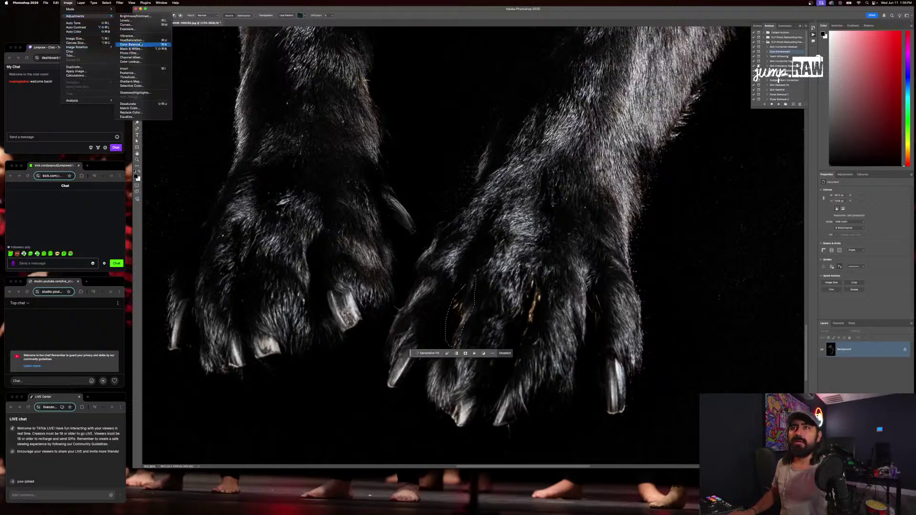
click(132, 40)
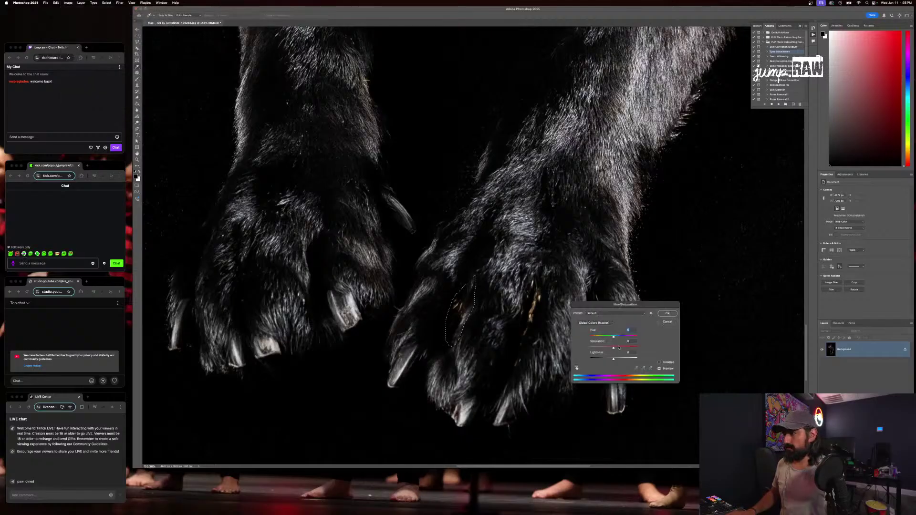
drag(612, 348, 571, 344)
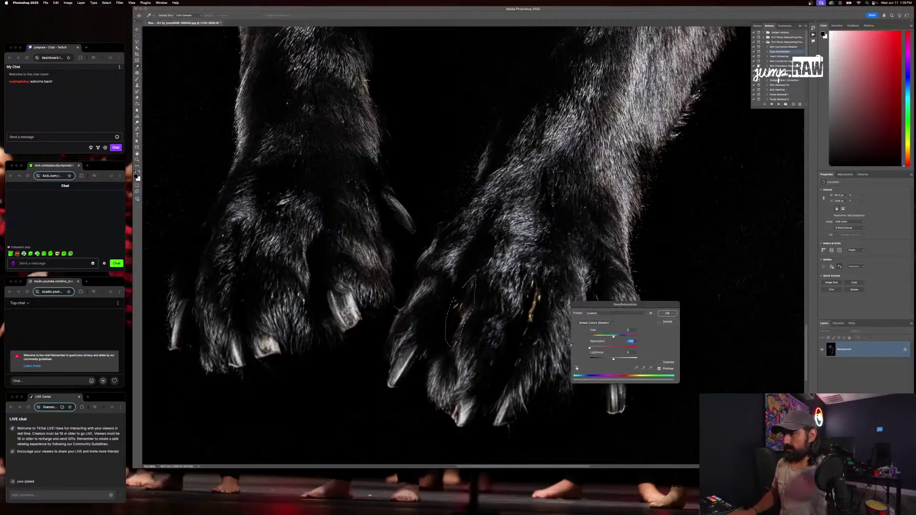
click(667, 314)
key(super+d)
Outline the brown streak between the middle toes of the right-hand paw, desaturate it to -100 with Hue/Saturation, and deselect
mouse_move(531, 282)
mouse_down()
mouse_move(507, 353)
mouse_move(514, 372)
mouse_move(529, 363)
mouse_move(533, 281)
mouse_up()
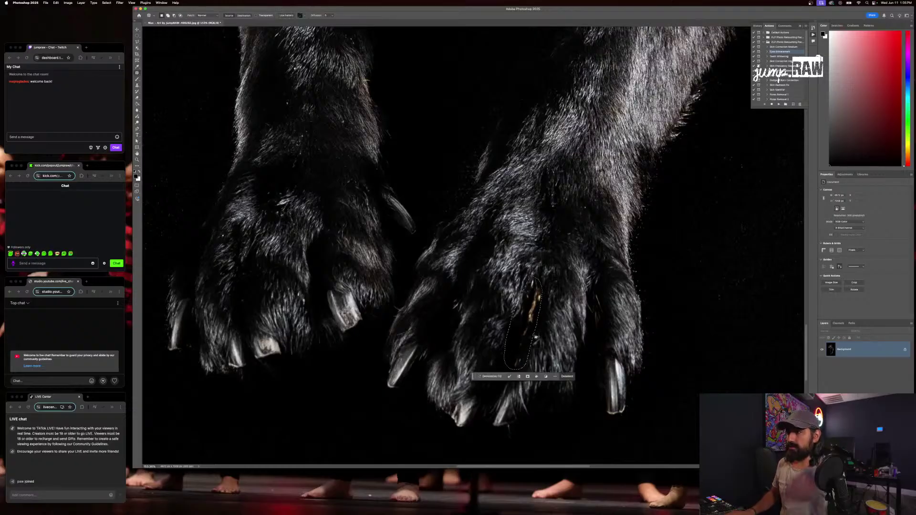
click(68, 2)
mouse_move(106, 17)
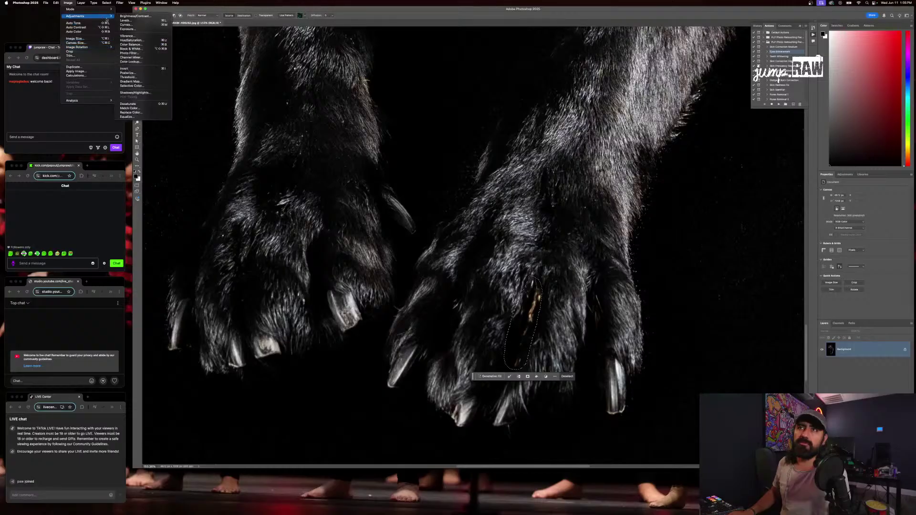
click(147, 41)
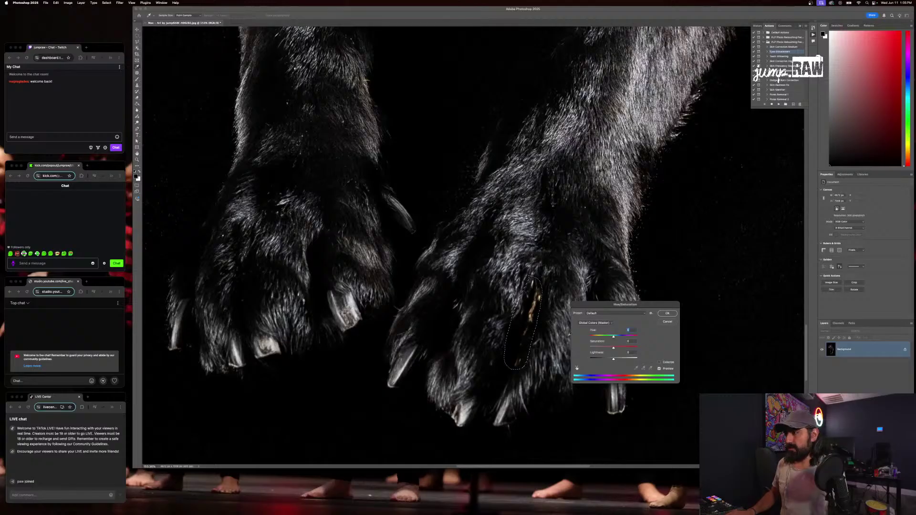
key(Tab)
text(-100)
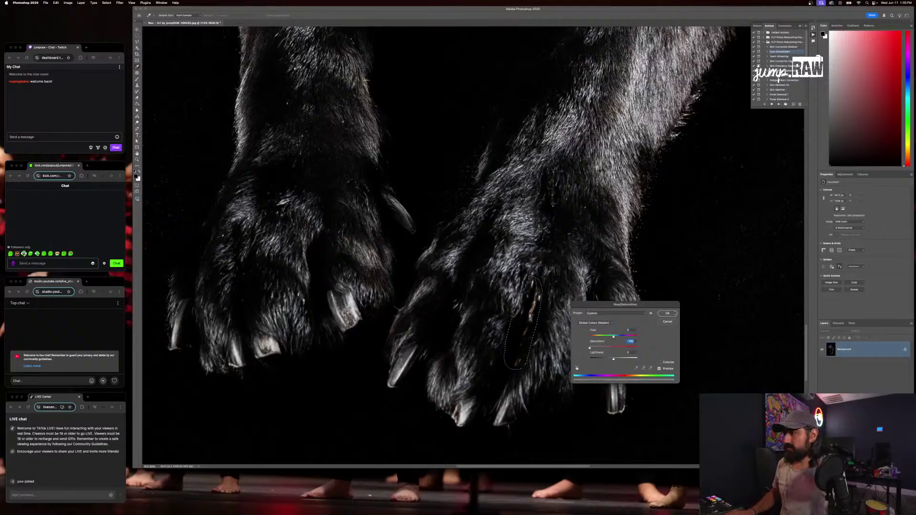
click(674, 314)
key(ctrl+d)
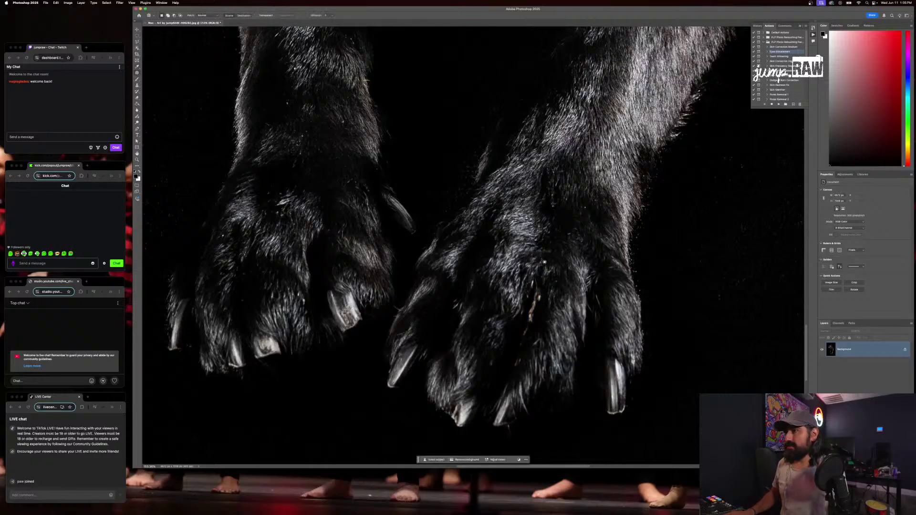
Patch the light specks in the neck fur below the corner of the mouth with nearby dark fur
scroll(544, 262, down, 5)
scroll(548, 262, up, 10)
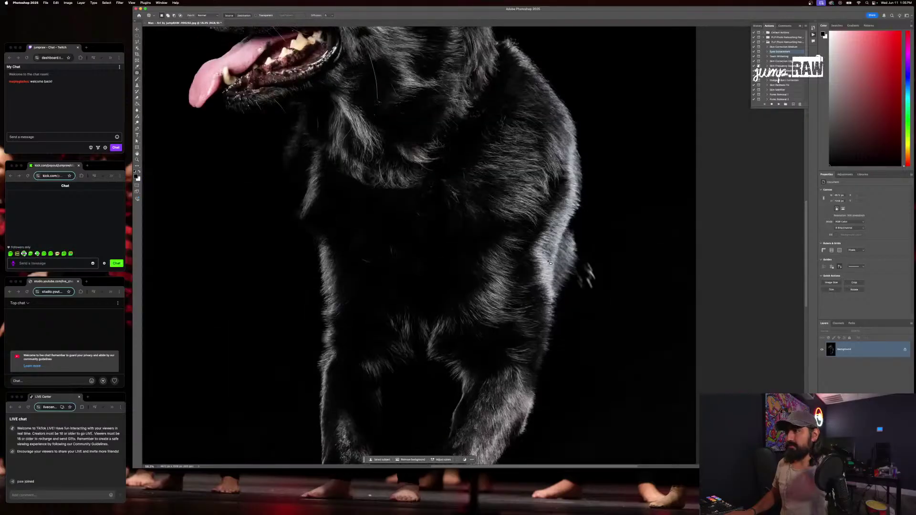
scroll(550, 262, up, 8)
scroll(374, 315, up, 4)
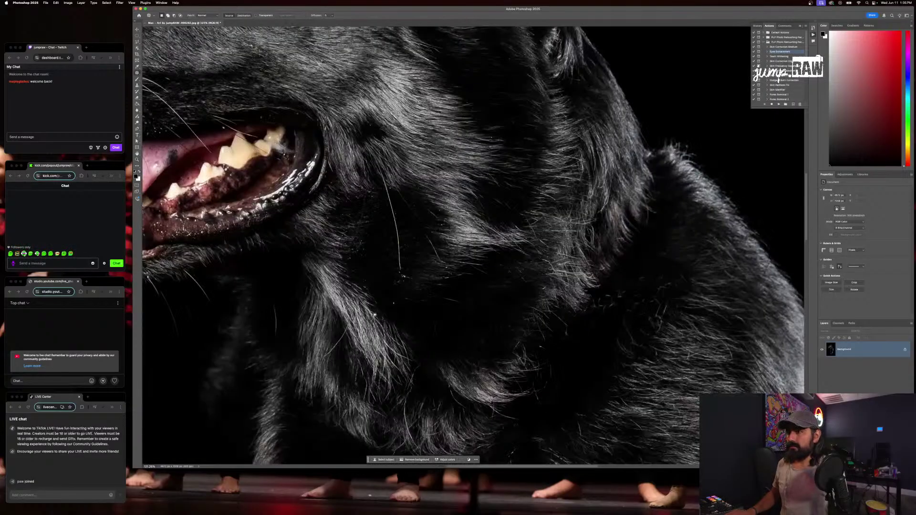
mouse_move(418, 283)
mouse_down()
mouse_move(411, 272)
mouse_move(426, 280)
mouse_move(406, 291)
mouse_move(415, 287)
mouse_up()
click(431, 280)
key(super+z)
click(365, 263)
mouse_move(415, 290)
mouse_down()
mouse_move(426, 296)
mouse_move(404, 317)
mouse_up()
click(426, 296)
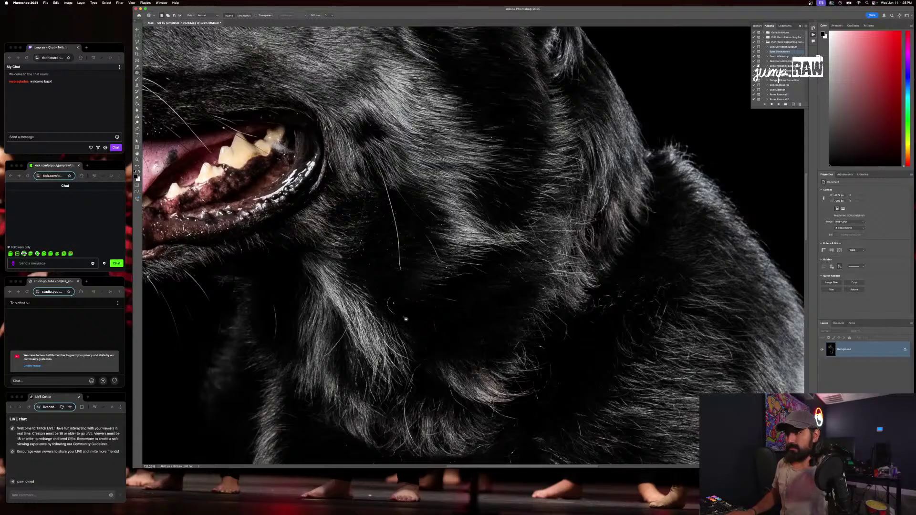
click(383, 296)
Patch the light specks in the dark fur just below the ear with clean fur, and deselect
scroll(382, 295, up, 3)
scroll(381, 298, left, 7)
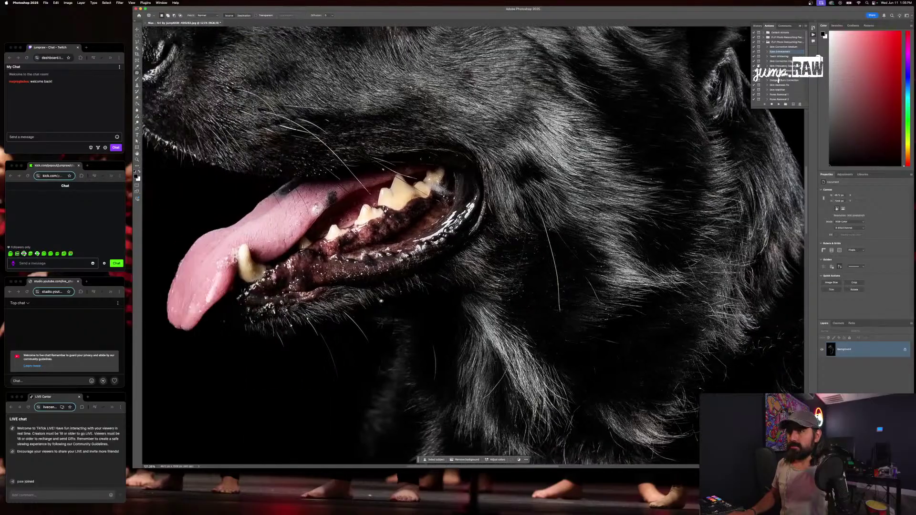
scroll(381, 301, left, 3)
scroll(287, 263, up, 15)
scroll(286, 263, left, 5)
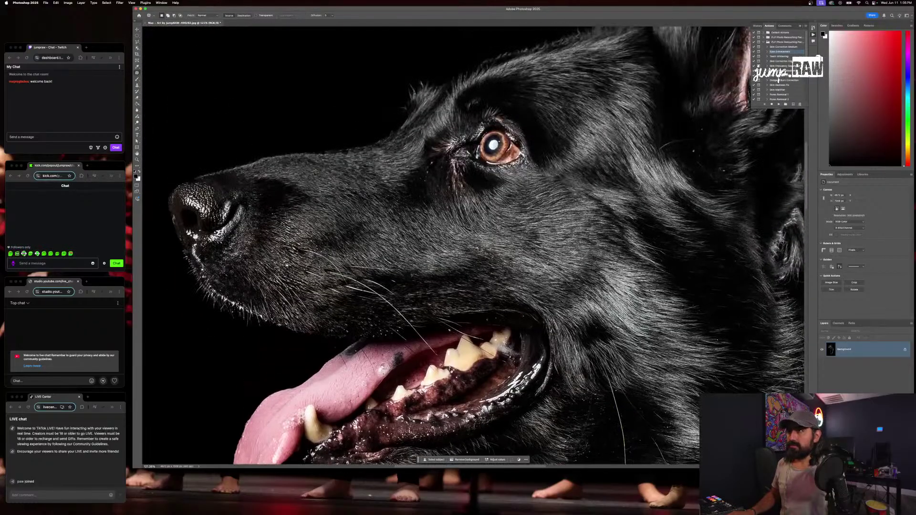
scroll(327, 247, right, 15)
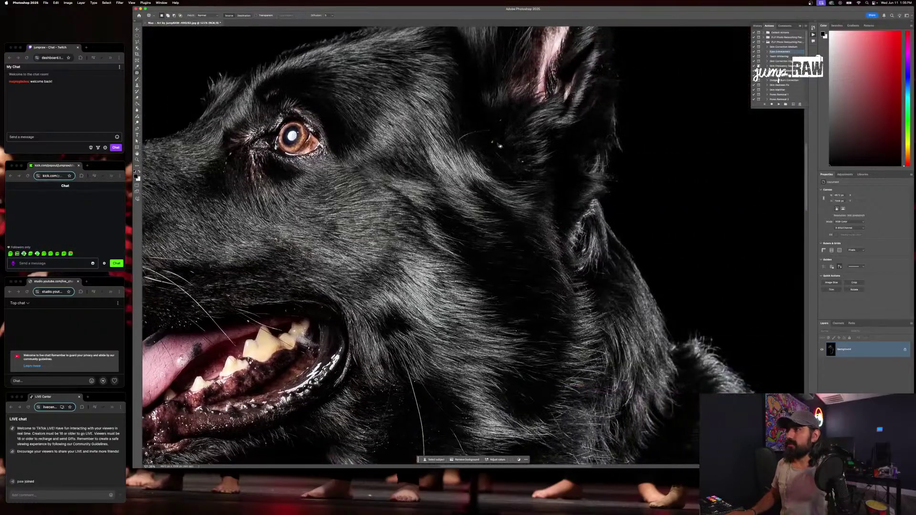
drag(494, 138, 494, 139)
mouse_move(493, 142)
mouse_down()
mouse_move(529, 178)
mouse_move(520, 156)
mouse_move(540, 168)
mouse_move(527, 184)
mouse_move(501, 152)
mouse_move(525, 184)
mouse_up()
key(super+d)
key(super+d)
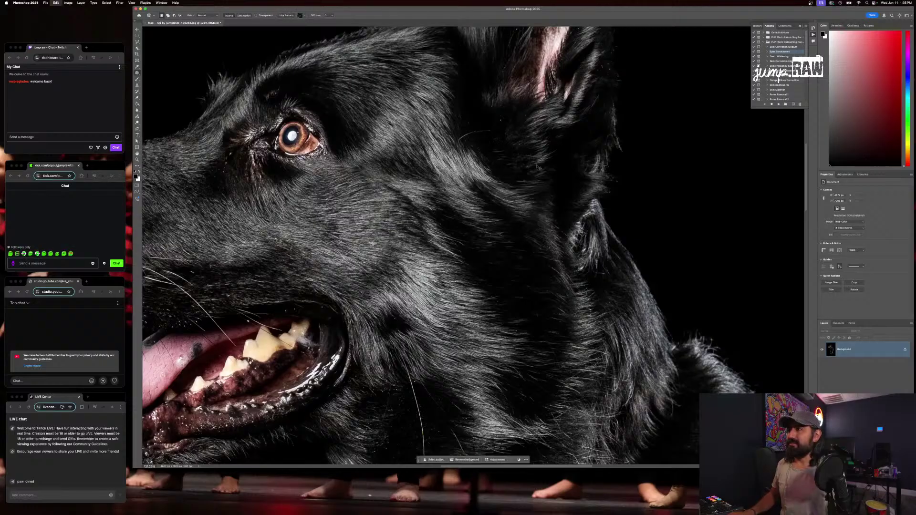
key(super+d)
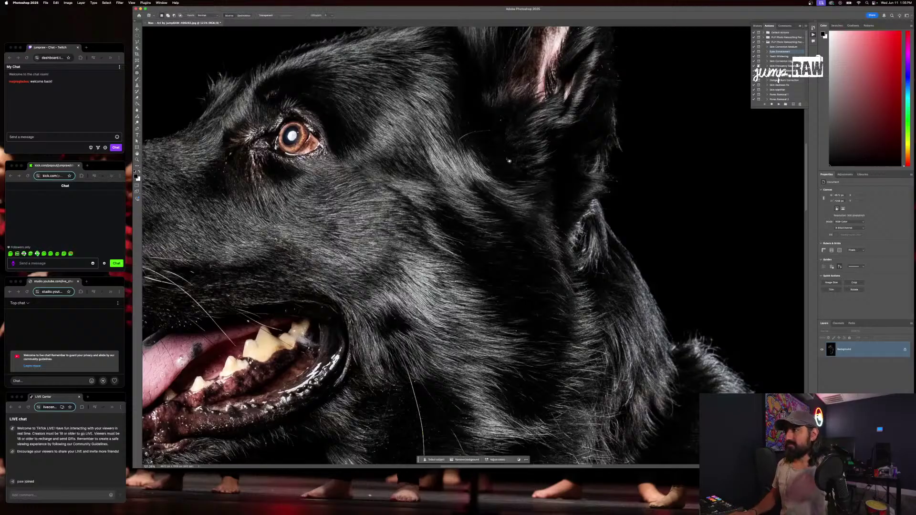
Patch out the curved stray hair between the eye and the base of the ear, and deselect
drag(476, 132, 483, 127)
mouse_move(483, 129)
mouse_down()
mouse_move(482, 118)
mouse_move(468, 121)
mouse_move(477, 131)
mouse_up()
key(super+d)
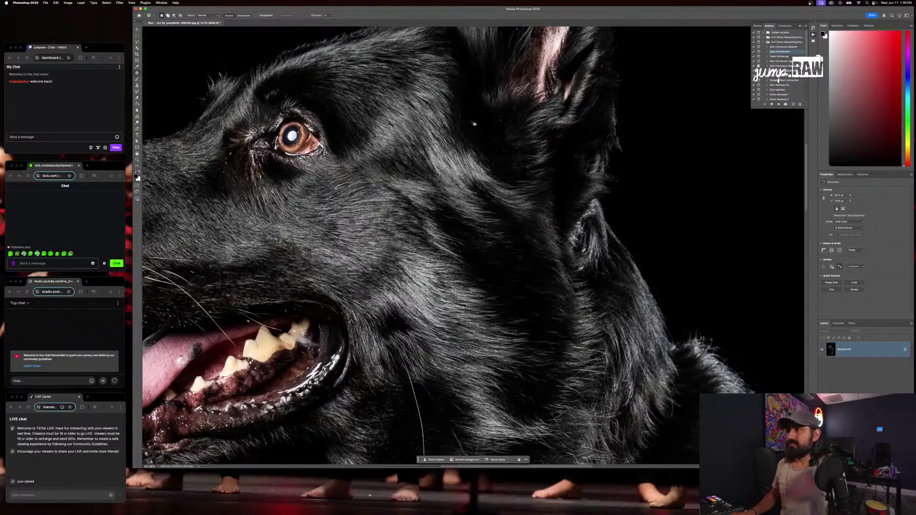
key(i)
key(Return)
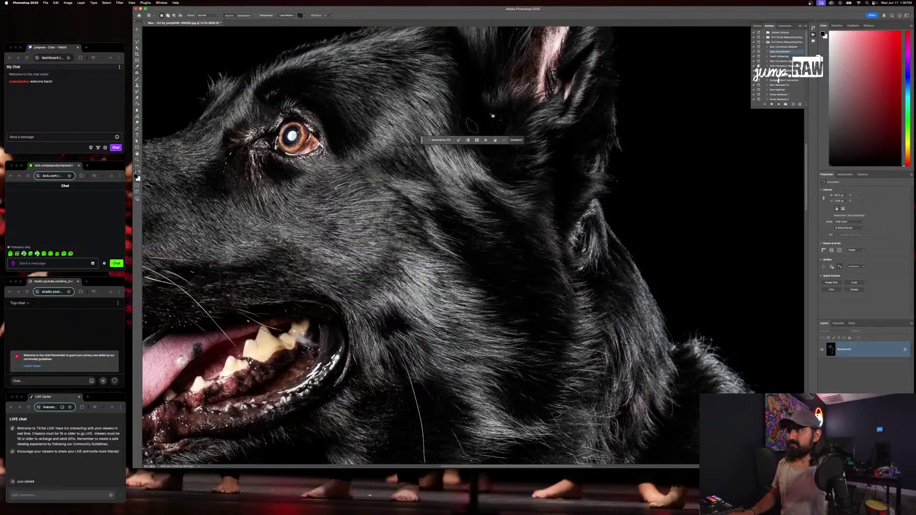
key(super+d)
mouse_move(507, 119)
mouse_down()
mouse_move(491, 140)
mouse_move(470, 144)
mouse_move(469, 137)
mouse_move(471, 145)
mouse_up()
key(super+d)
key(super+d)
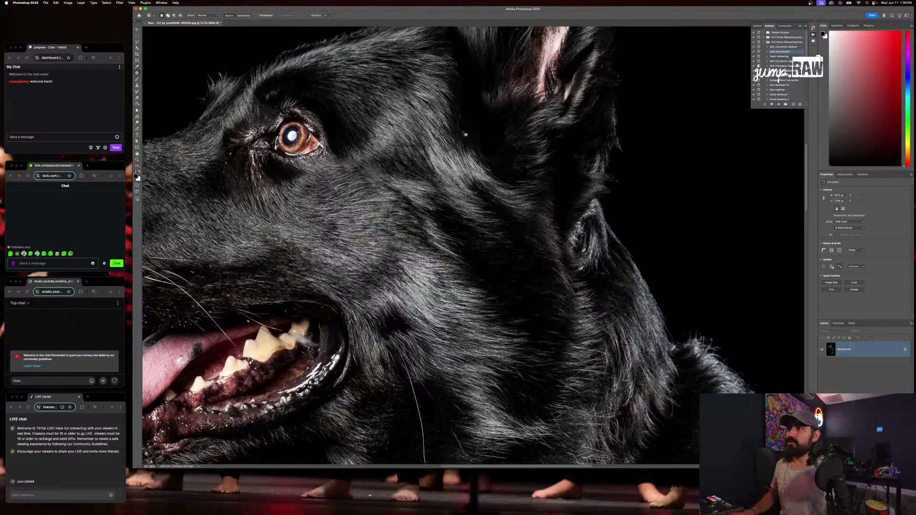
Patch the small blemishes along the dog's dark upper lip above the teeth, and deselect
scroll(465, 135, down, 5)
scroll(465, 135, left, 7)
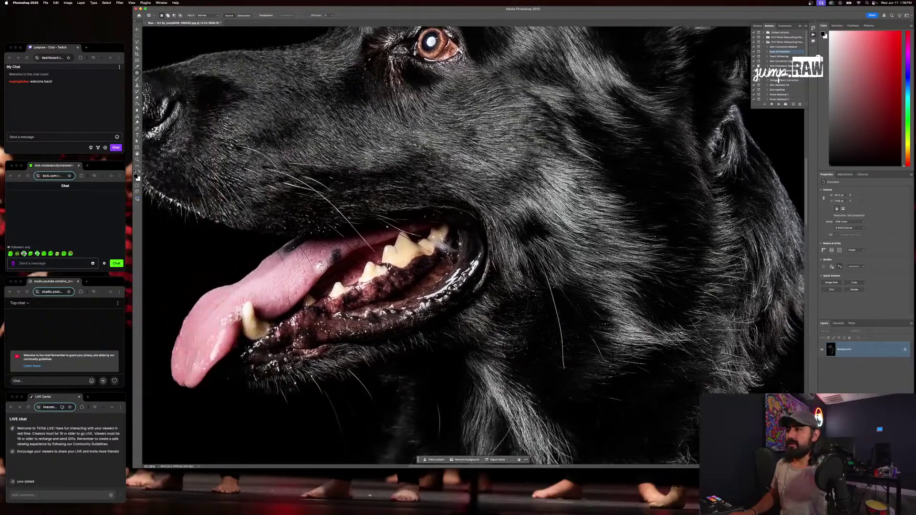
mouse_move(424, 214)
mouse_down()
mouse_move(435, 216)
mouse_move(384, 226)
mouse_up()
key(super+d)
key(super+d)
key(super+d)
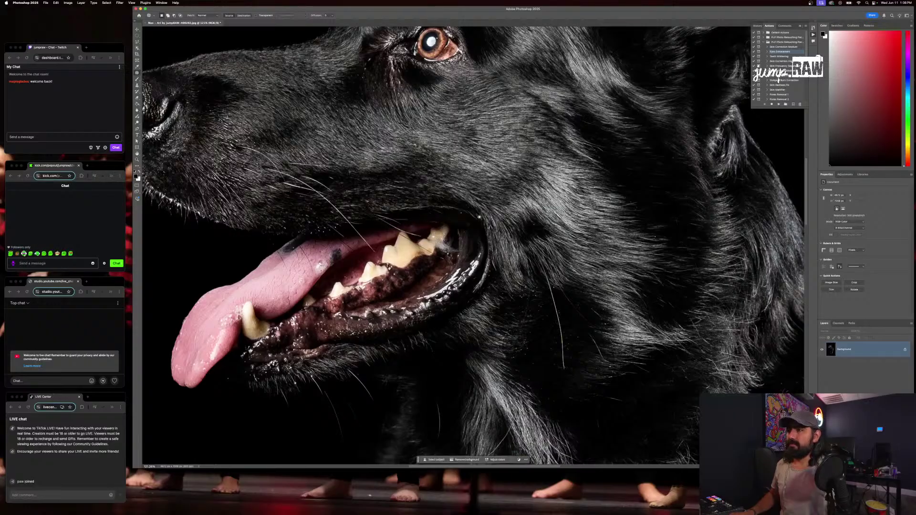
scroll(391, 229, up, 10)
scroll(417, 237, down, 4)
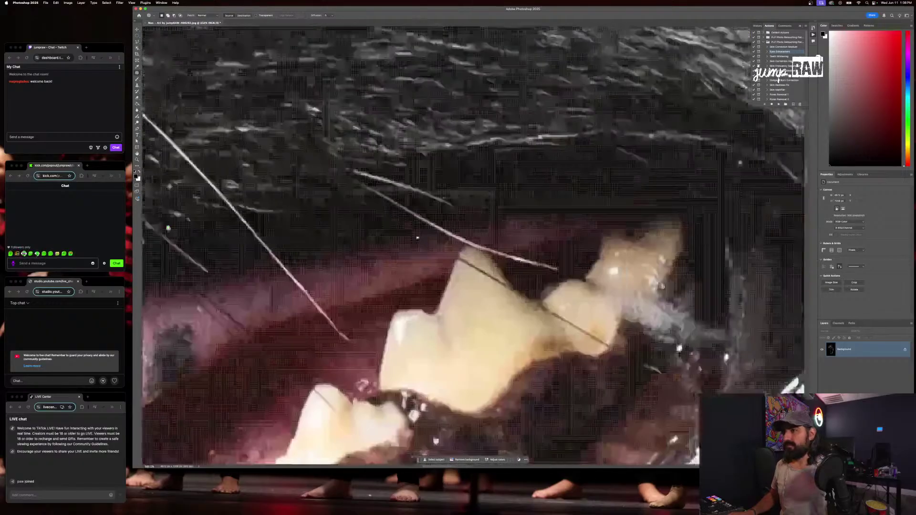
scroll(415, 236, down, 4)
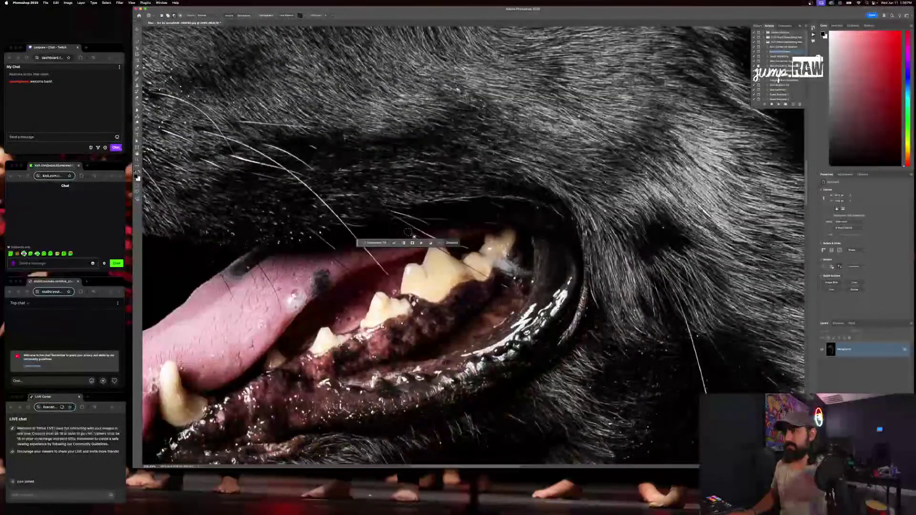
drag(409, 232, 399, 227)
key(super+d)
Patch the small blemish in the fur under the lower jaw with nearby dark fur, and deselect
drag(296, 333, 399, 268)
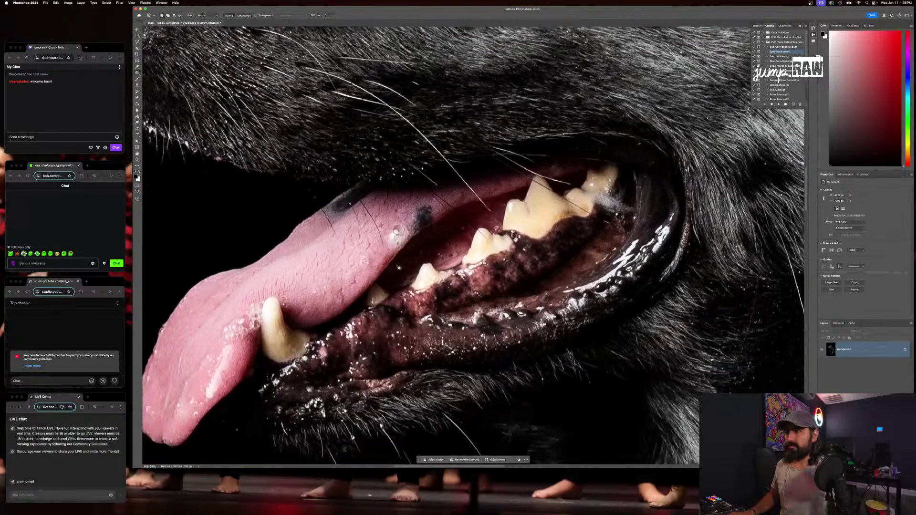
scroll(399, 268, down, 5)
scroll(398, 268, left, 3)
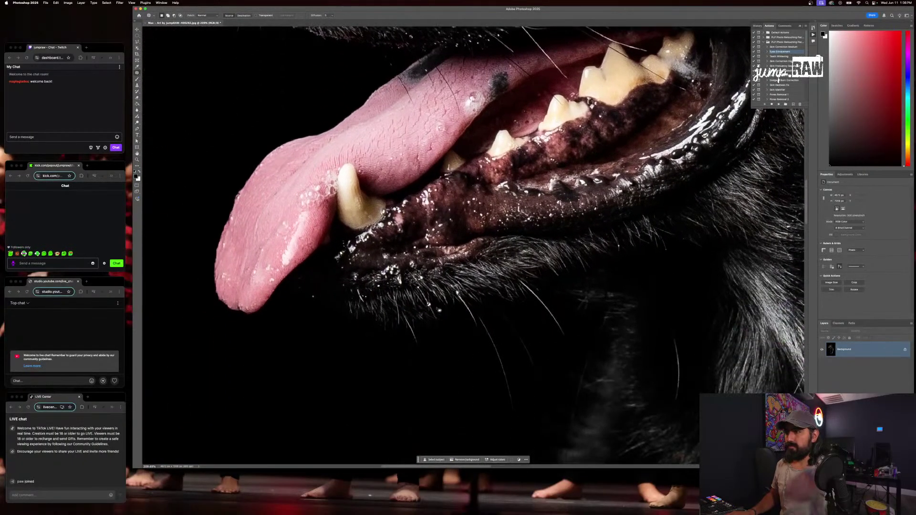
mouse_move(430, 303)
mouse_down()
mouse_move(460, 295)
mouse_move(464, 278)
mouse_move(461, 288)
mouse_up()
key(super+d)
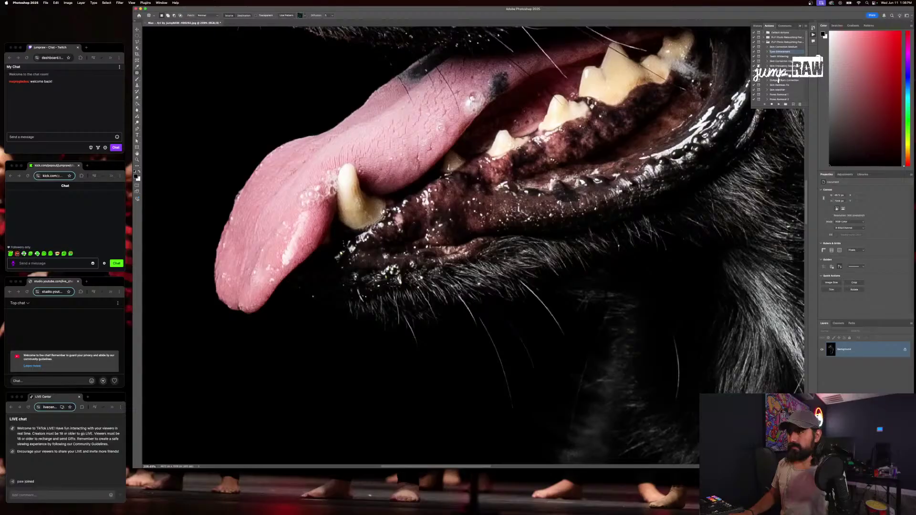
key(super+d)
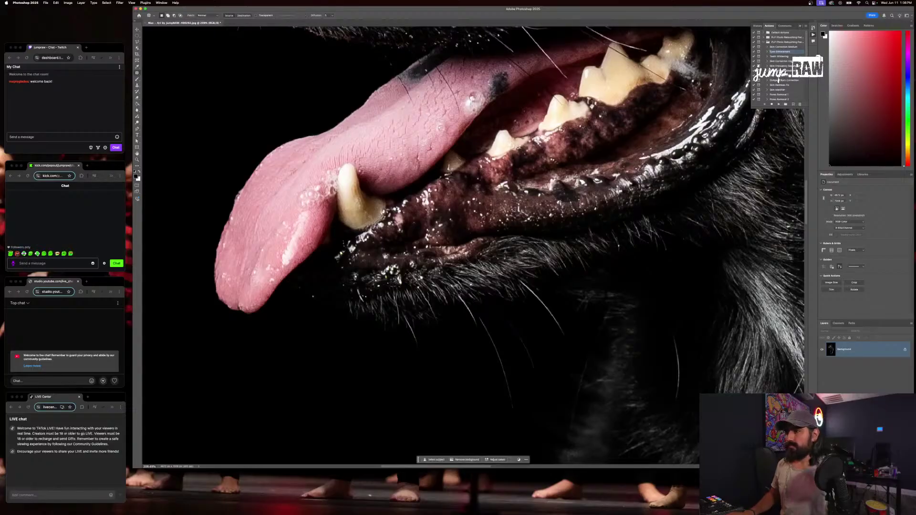
Examine the head, neck and chest, and the portrait as a whole, for remaining blemishes
scroll(337, 298, down, 5)
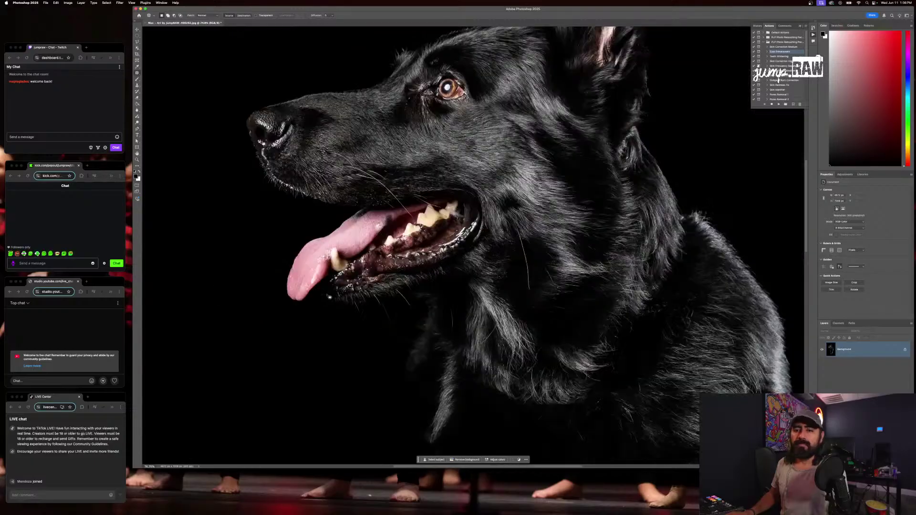
scroll(351, 295, right, 5)
scroll(351, 296, down, 1)
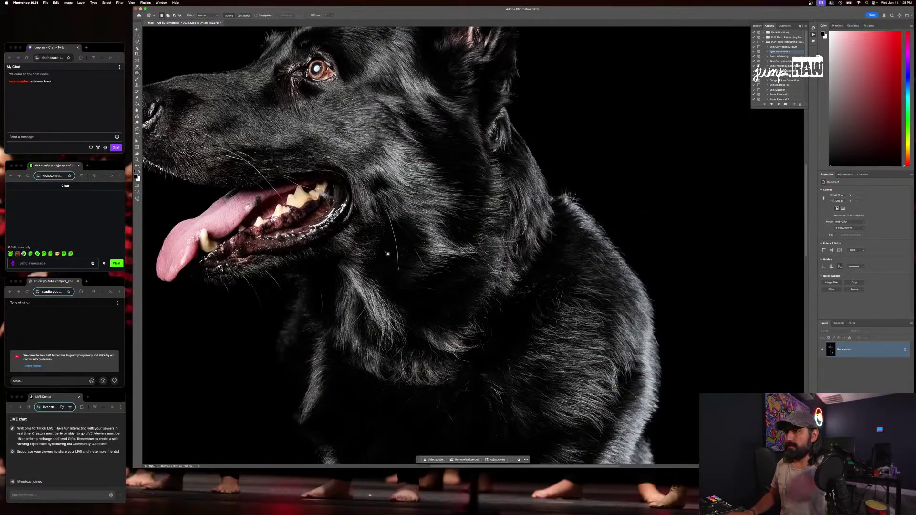
scroll(391, 272, down, 5)
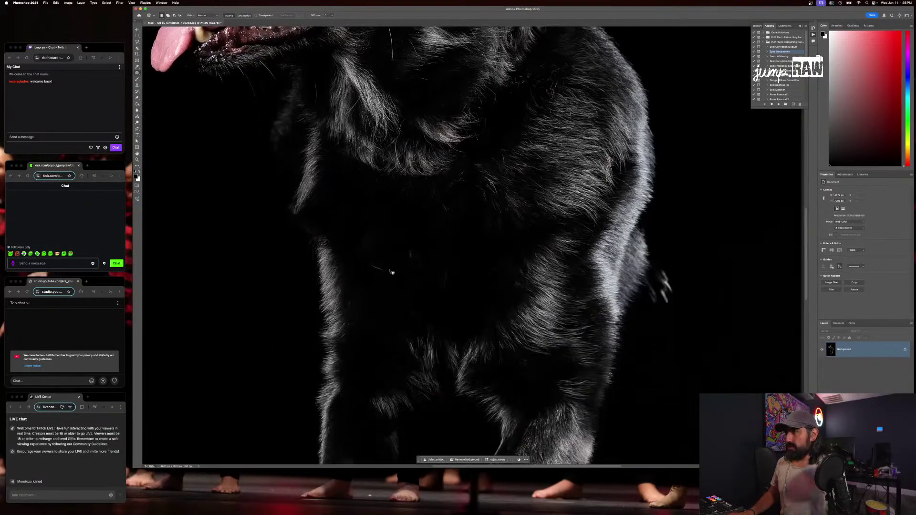
scroll(392, 272, down, 5)
scroll(392, 272, up, 3)
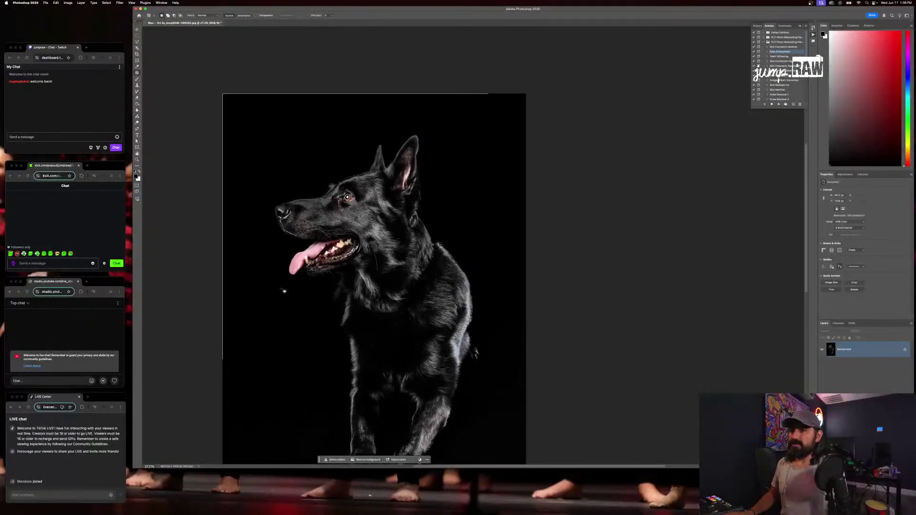
Check the backdrop for unevenness on a duplicate layer using Brightness/Contrast at maximum brightness and minimum contrast, cancel, and delete the duplicate
scroll(260, 227, up, 3)
scroll(261, 228, down, 5)
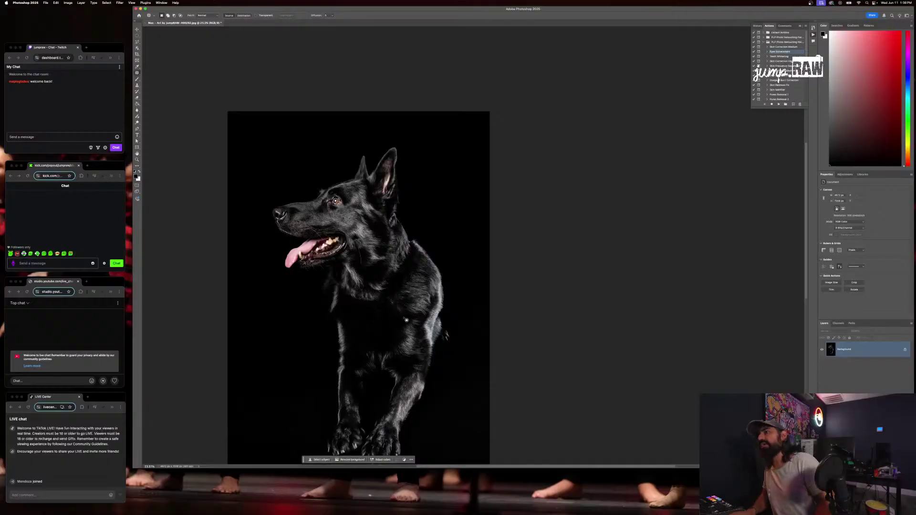
scroll(380, 316, right, 1)
scroll(381, 315, right, 5)
scroll(379, 312, down, 5)
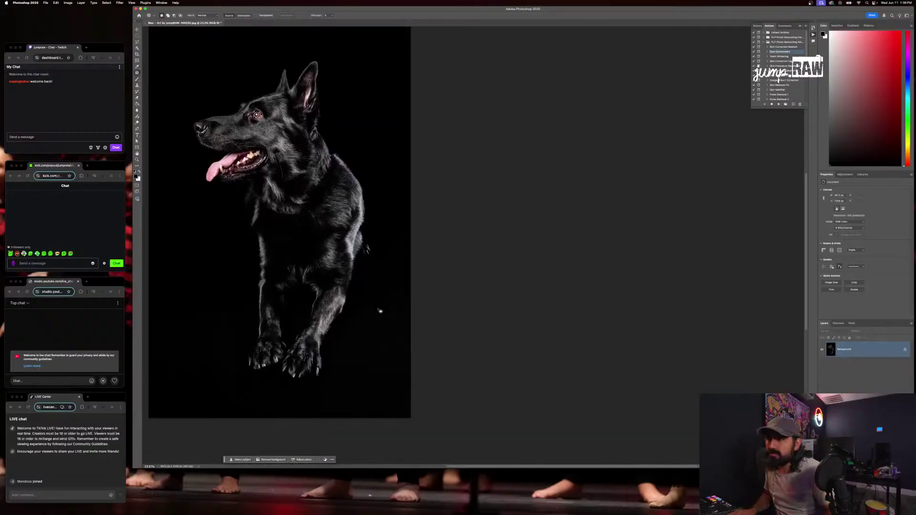
scroll(380, 311, left, 5)
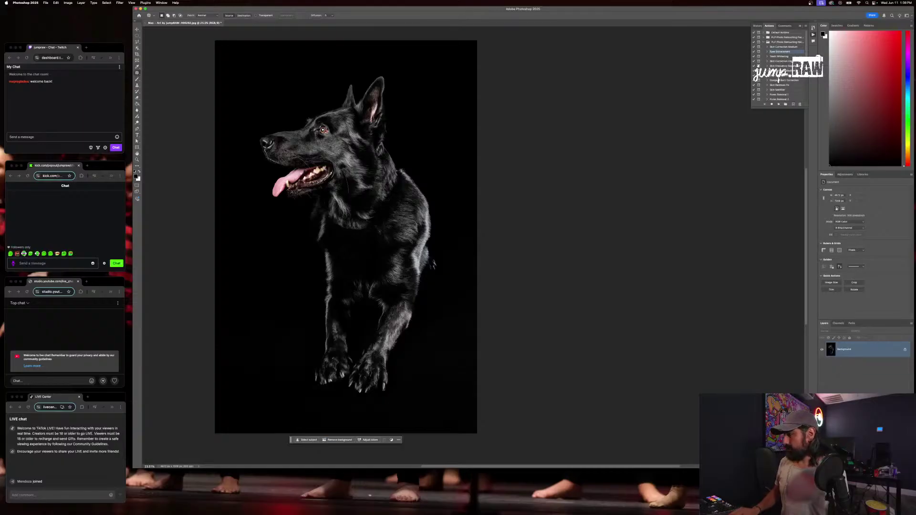
key(super+j)
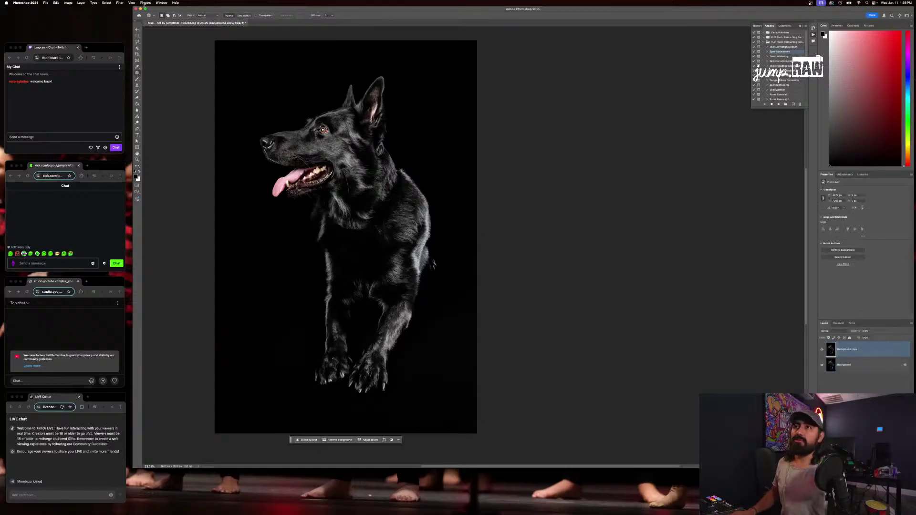
click(114, 4)
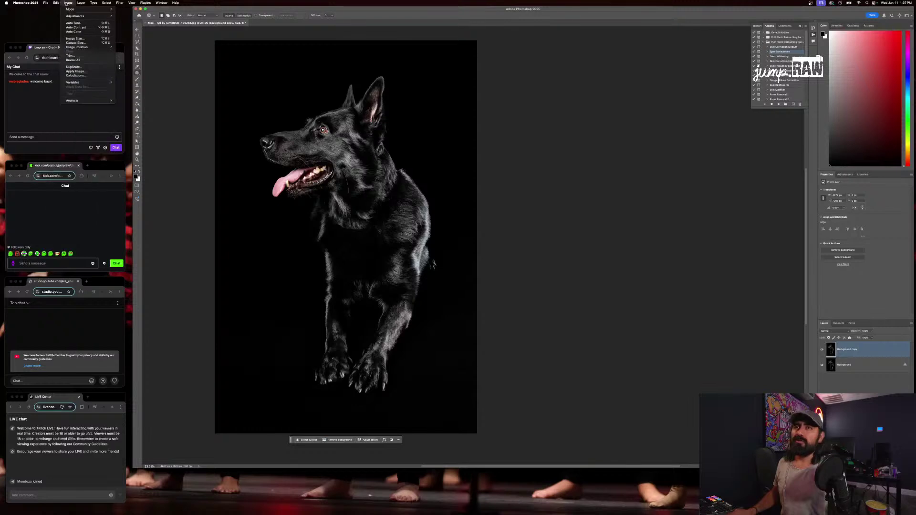
mouse_move(80, 17)
click(136, 16)
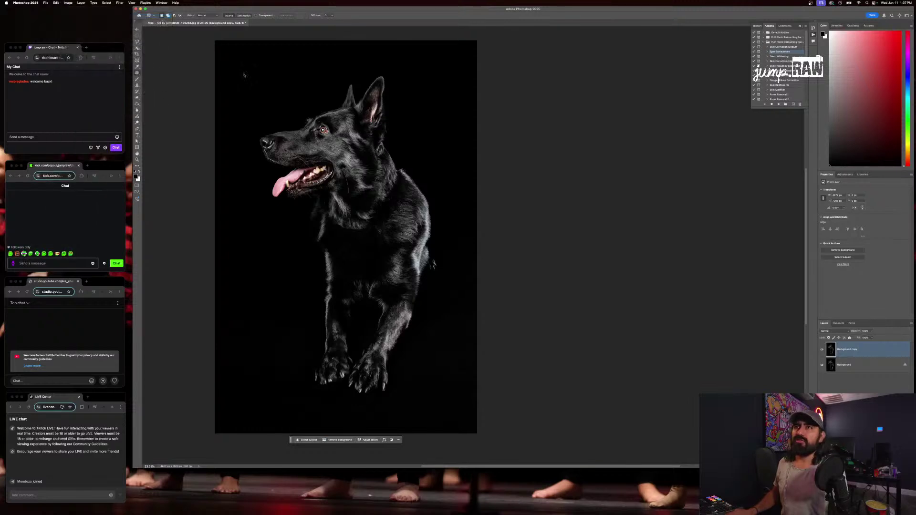
drag(612, 184, 582, 194)
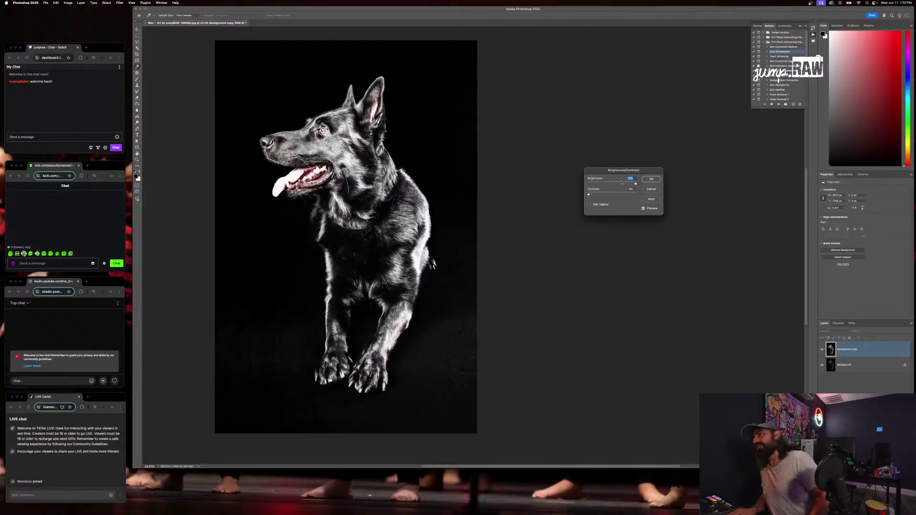
click(656, 191)
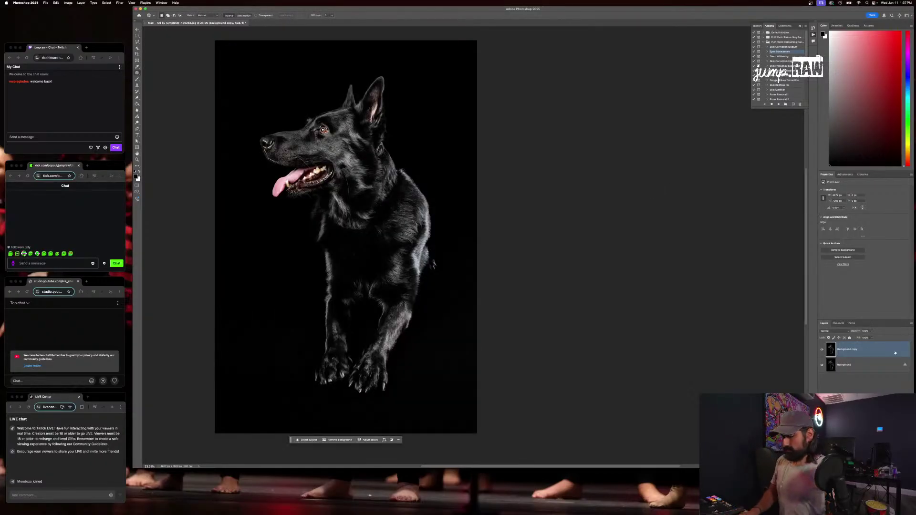
key(Delete)
mouse_move(434, 44)
mouse_down()
mouse_move(434, 214)
mouse_move(485, 247)
mouse_move(494, 159)
mouse_move(469, 34)
mouse_up()
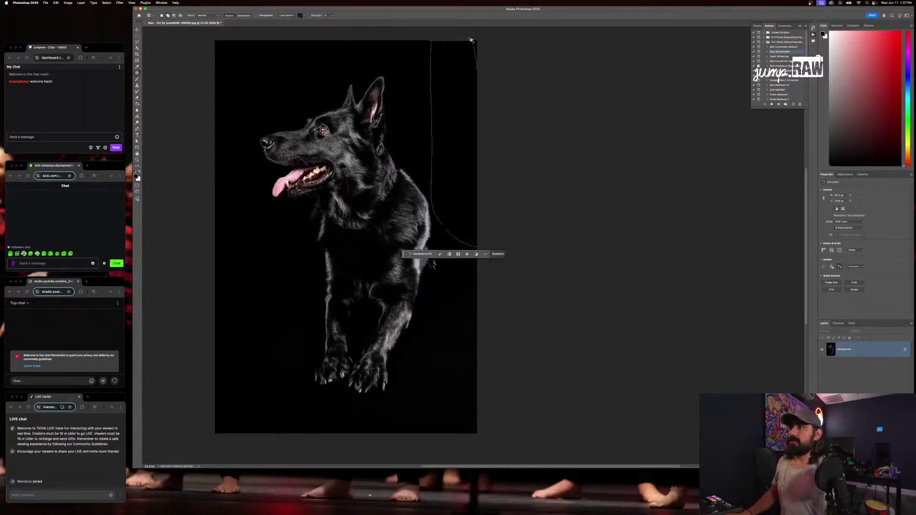
mouse_move(425, 173)
mouse_down()
mouse_move(443, 239)
mouse_move(364, 256)
mouse_up()
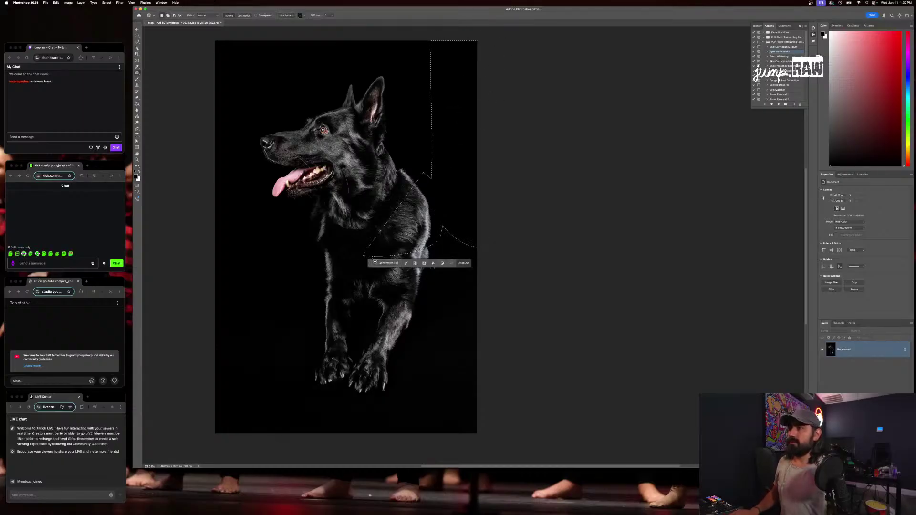
key(super+z)
mouse_move(425, 180)
mouse_down()
mouse_move(447, 208)
mouse_move(384, 284)
mouse_up()
key(i)
key(j)
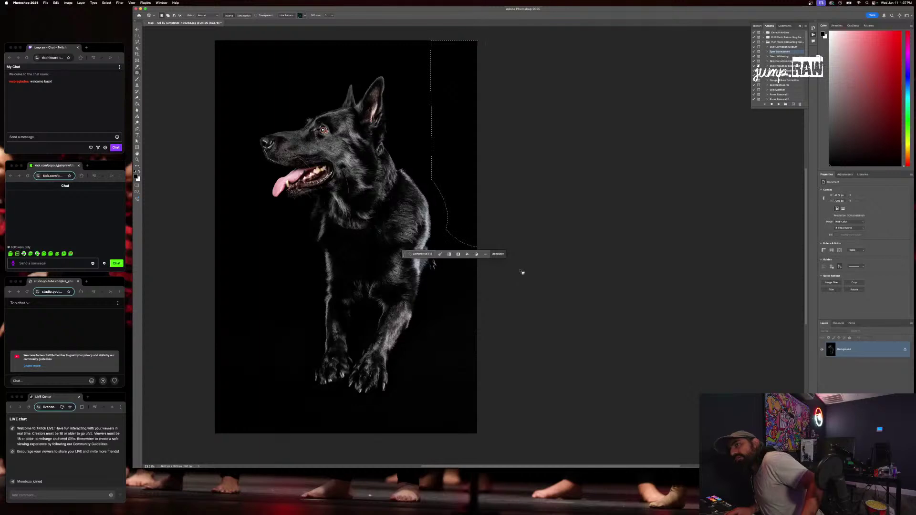
key(super+d)
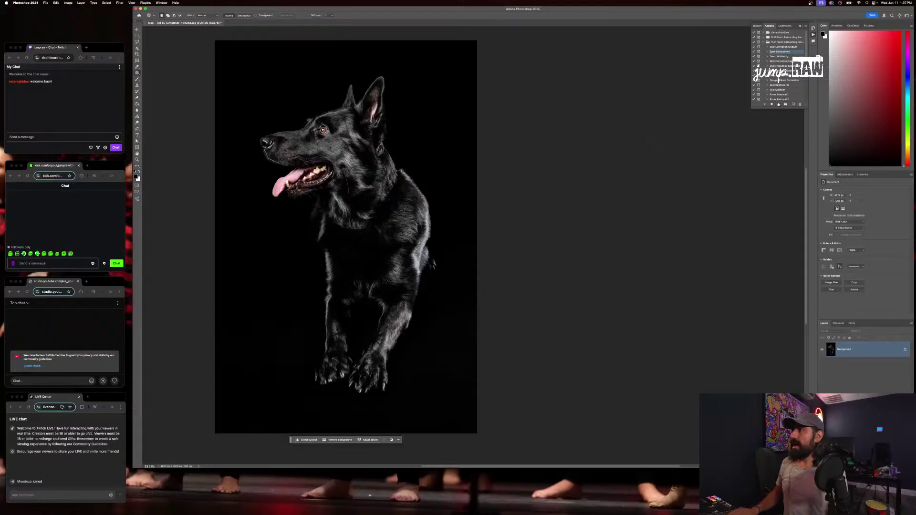
Run the Eyes Enhancement action to add its masked layer group, and change the opacity of the mask brush
click(472, 162)
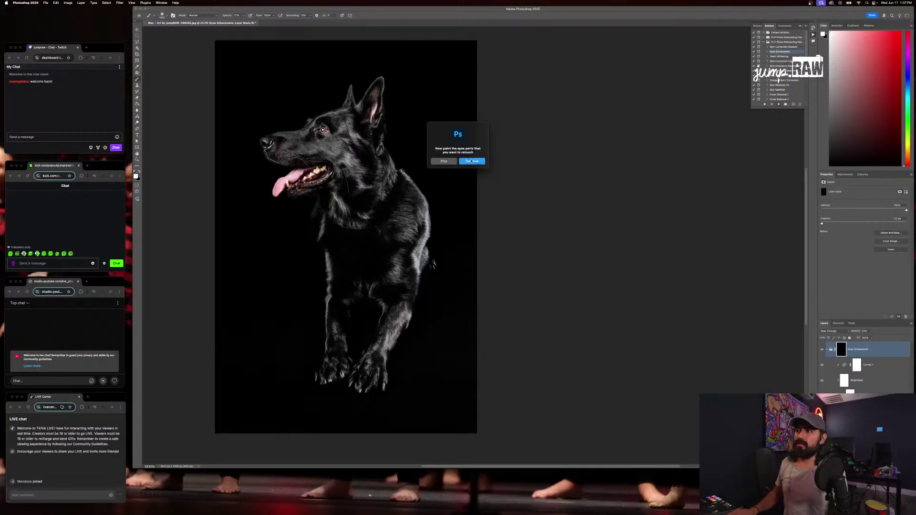
click(473, 160)
scroll(312, 121, up, 2)
right_click(319, 151)
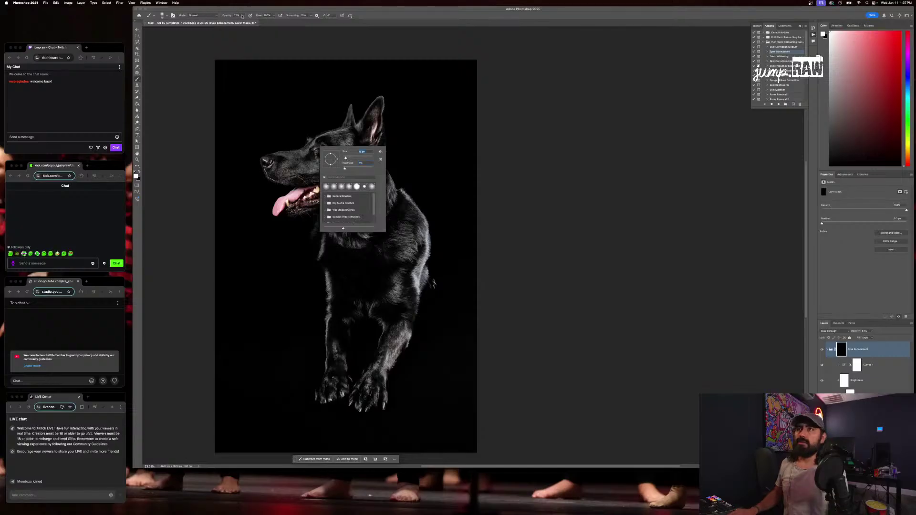
click(242, 16)
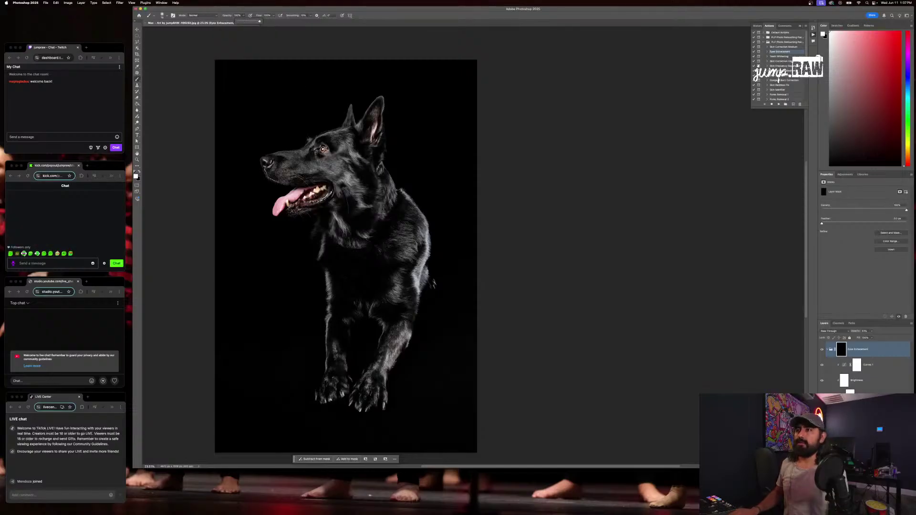
Paint over the dog's iris on the Eyes Enhancement mask with a small soft brush, and merge all visible layers
scroll(305, 179, up, 2)
scroll(304, 181, up, 10)
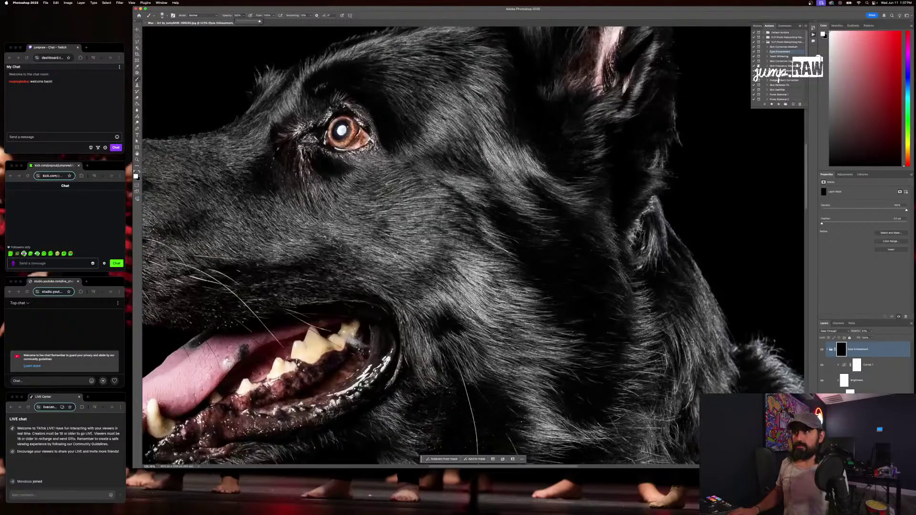
scroll(344, 122, up, 5)
scroll(347, 123, down, 3)
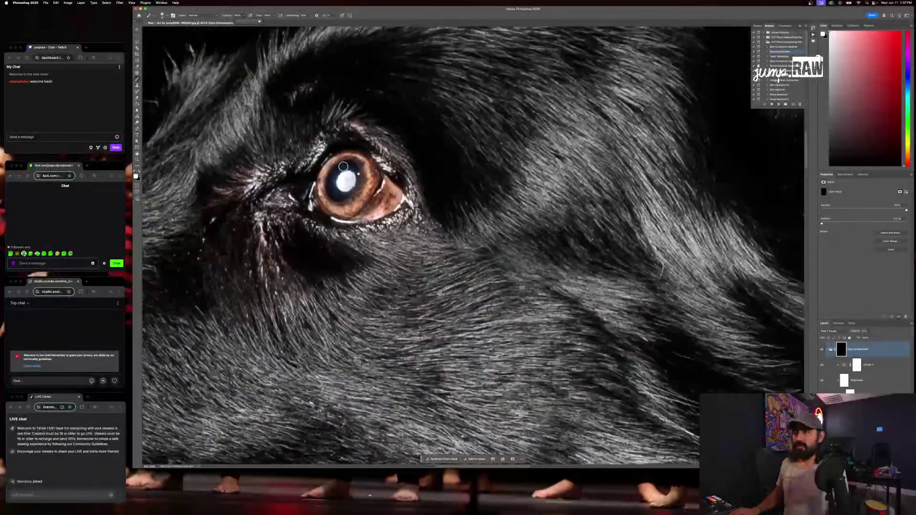
right_click(343, 166)
mouse_move(340, 169)
mouse_down()
mouse_move(328, 194)
mouse_move(346, 208)
mouse_move(384, 204)
mouse_move(390, 192)
mouse_move(342, 153)
mouse_move(324, 178)
mouse_move(347, 201)
mouse_move(371, 190)
mouse_move(372, 167)
mouse_move(346, 156)
mouse_move(330, 197)
mouse_move(330, 183)
mouse_move(350, 209)
mouse_move(364, 199)
mouse_move(392, 203)
mouse_move(389, 194)
mouse_move(349, 197)
mouse_move(355, 162)
mouse_up()
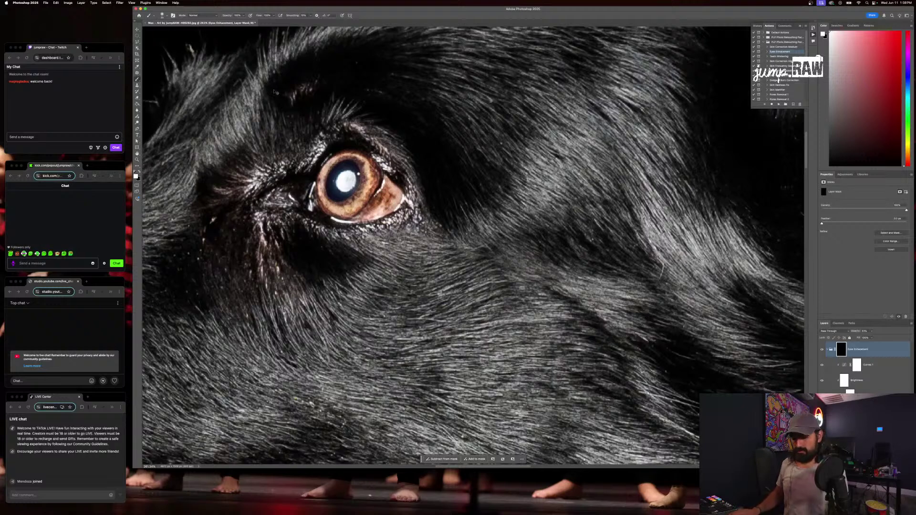
key(super+shift+e)
Run the Teeth Whitening action to add its masked layer group for painting
scroll(272, 91, down, 5)
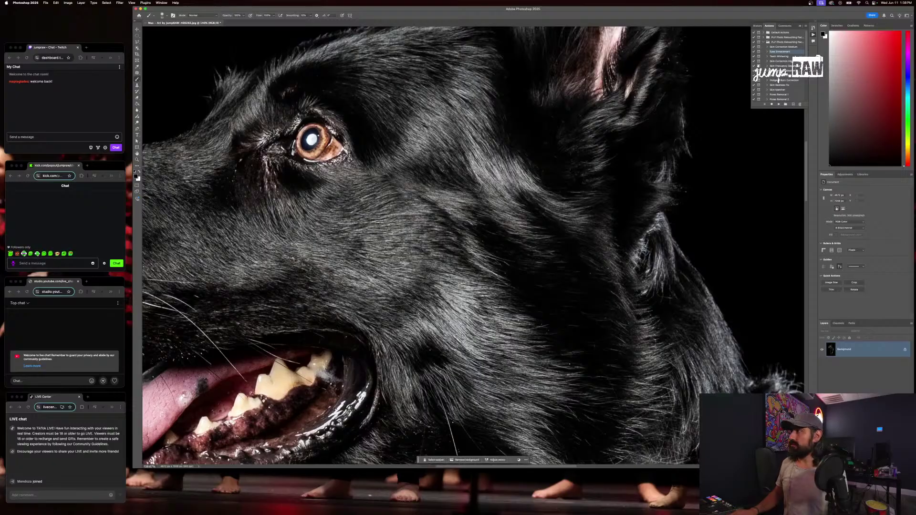
click(779, 57)
click(778, 104)
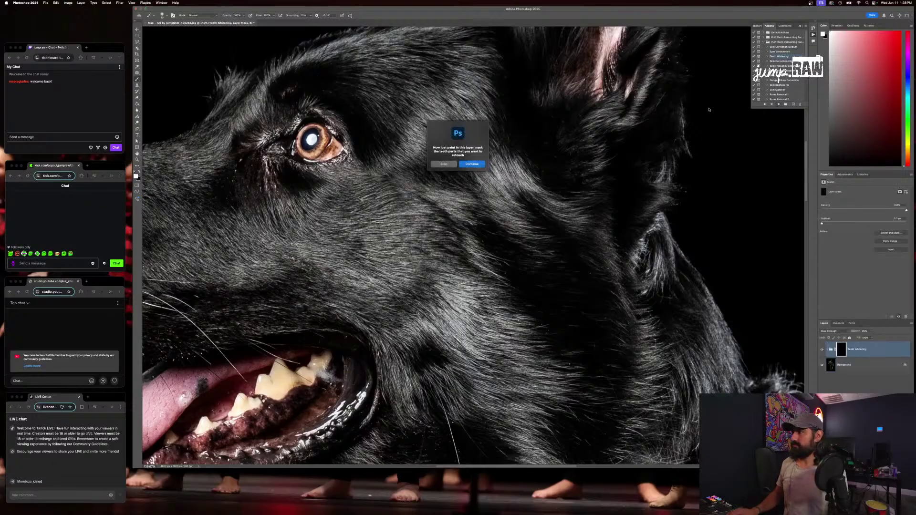
click(470, 165)
Adjust the brush size and paint on the Teeth Whitening mask over the reddish corner of the dog's eye beside the iris
scroll(329, 144, up, 5)
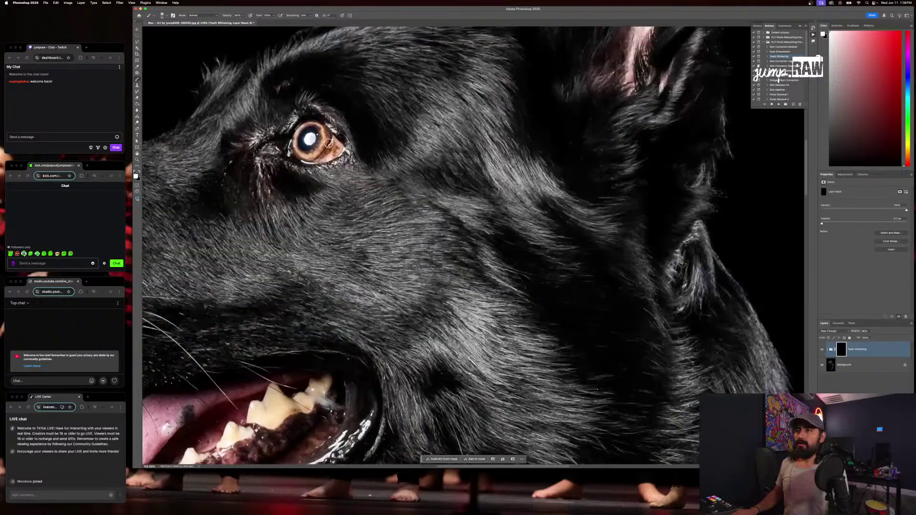
scroll(328, 144, up, 4)
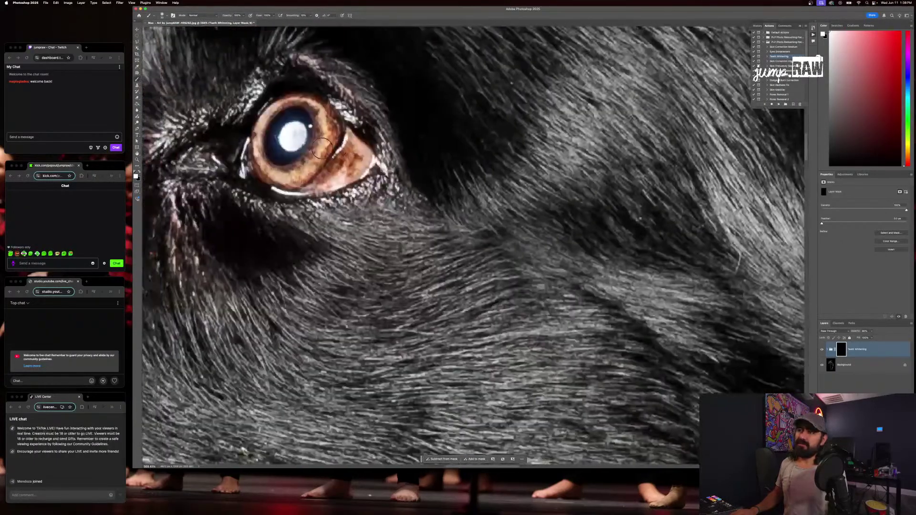
right_click(329, 151)
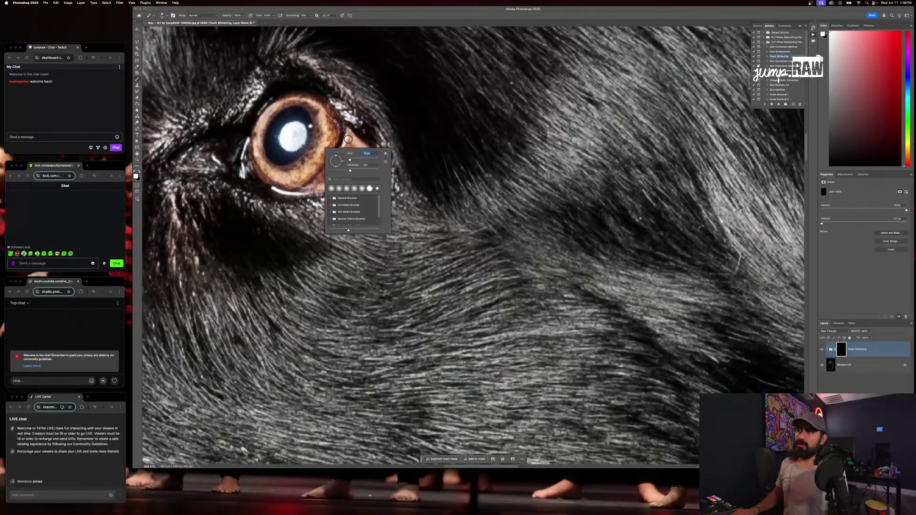
click(348, 139)
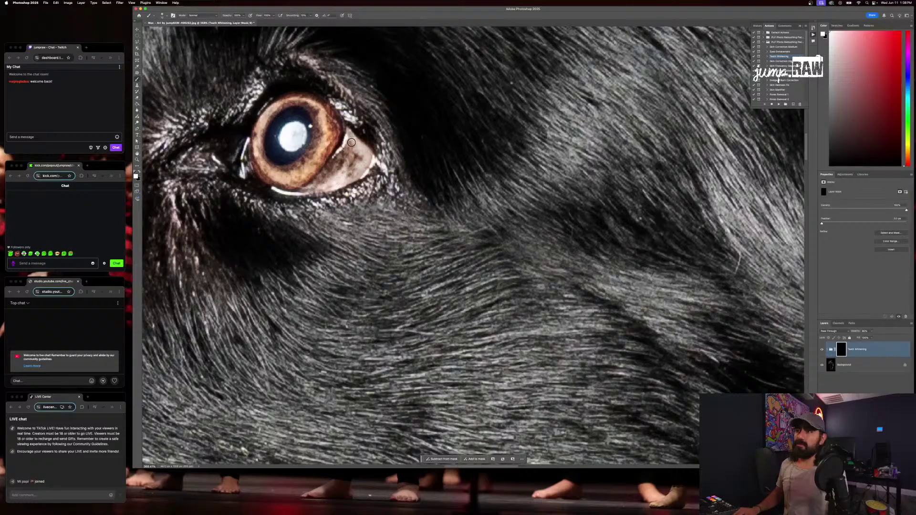
Resize the brush and paint on the whitening mask over the front lower canine tooth, from tip to gum line
scroll(342, 172, down, 10)
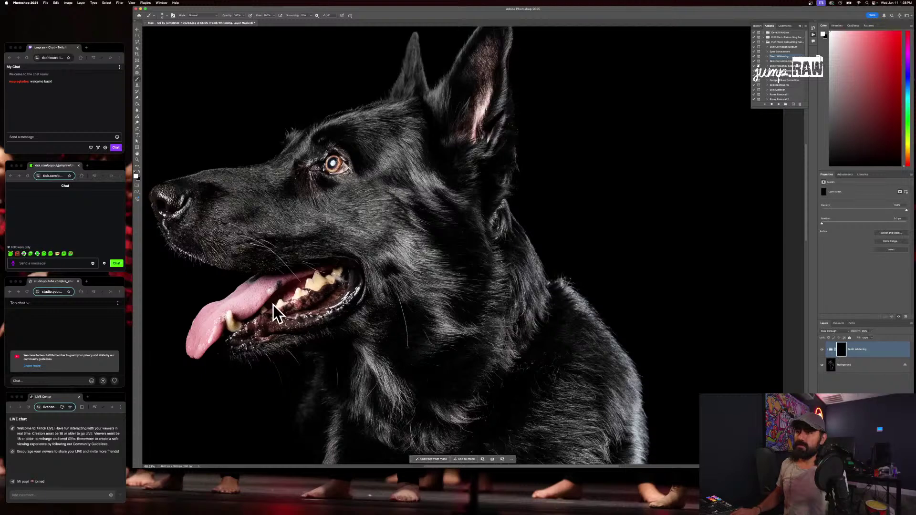
scroll(279, 315, up, 5)
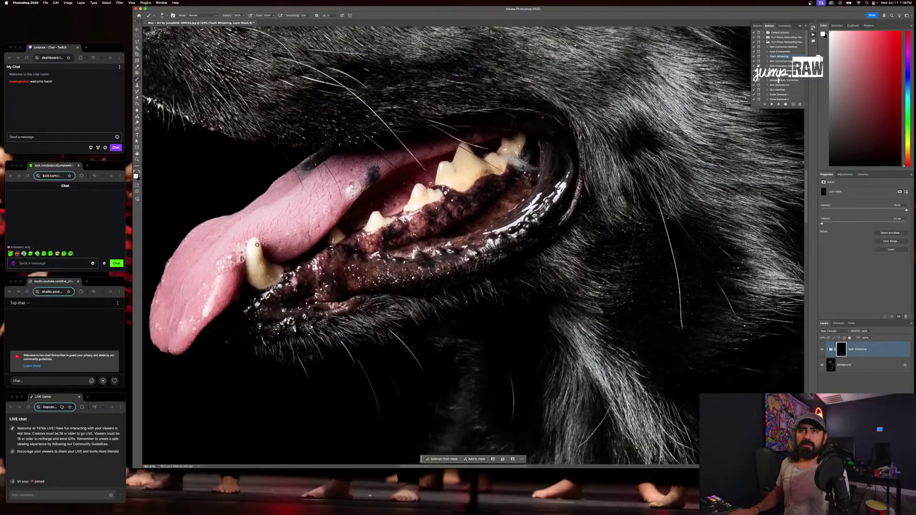
scroll(251, 261, up, 1)
scroll(250, 261, up, 3)
right_click(254, 274)
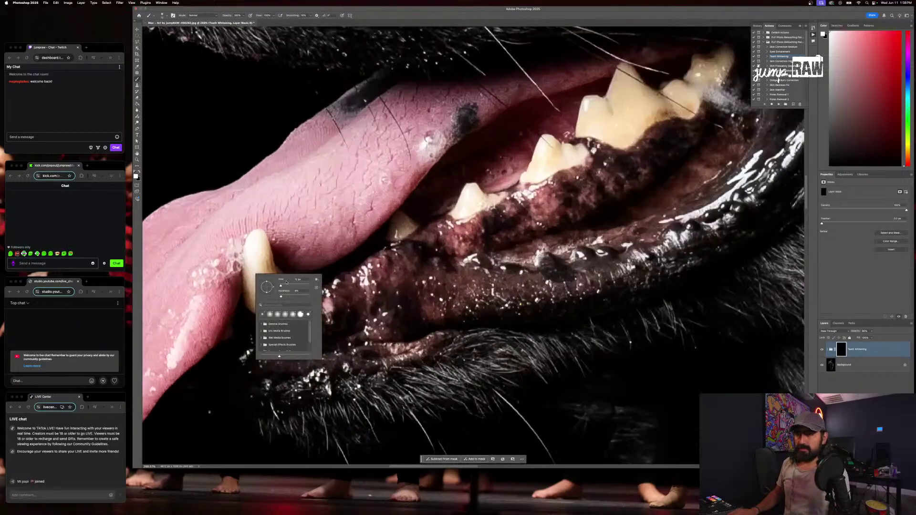
key(Return)
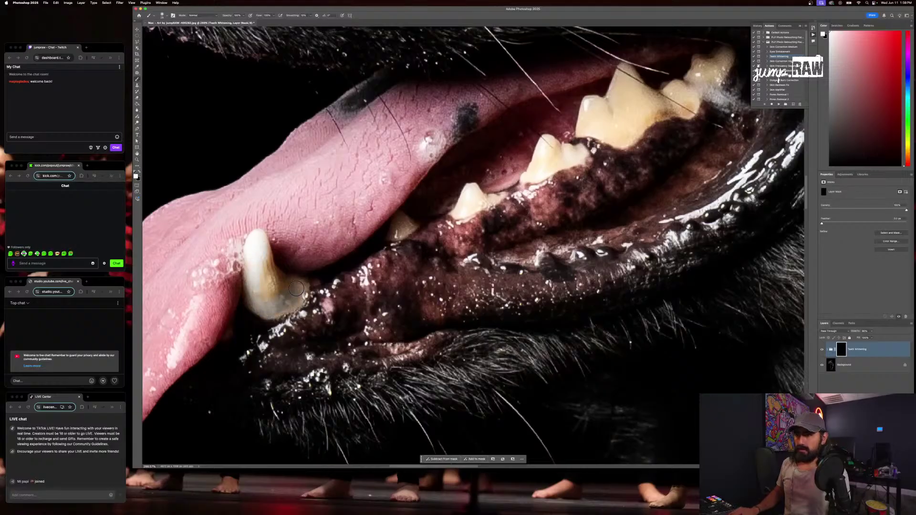
mouse_move(266, 266)
mouse_down()
mouse_move(262, 292)
mouse_move(280, 291)
mouse_move(260, 240)
mouse_move(252, 288)
mouse_move(250, 275)
mouse_move(258, 299)
mouse_move(269, 305)
mouse_move(297, 286)
mouse_move(263, 253)
mouse_move(274, 299)
mouse_move(258, 289)
mouse_up()
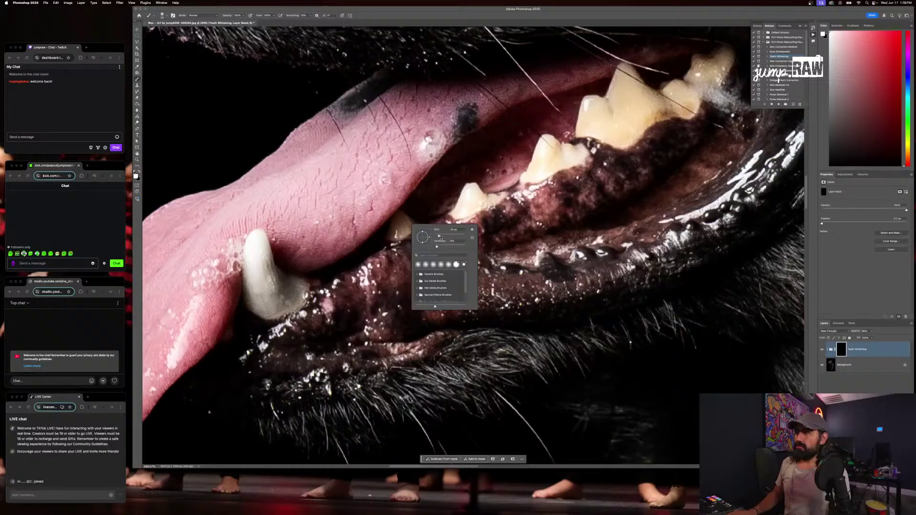
Reduce the brush size and paint whitening over the remaining lower teeth, from the small ones behind the canine to the large molar
drag(438, 237, 434, 237)
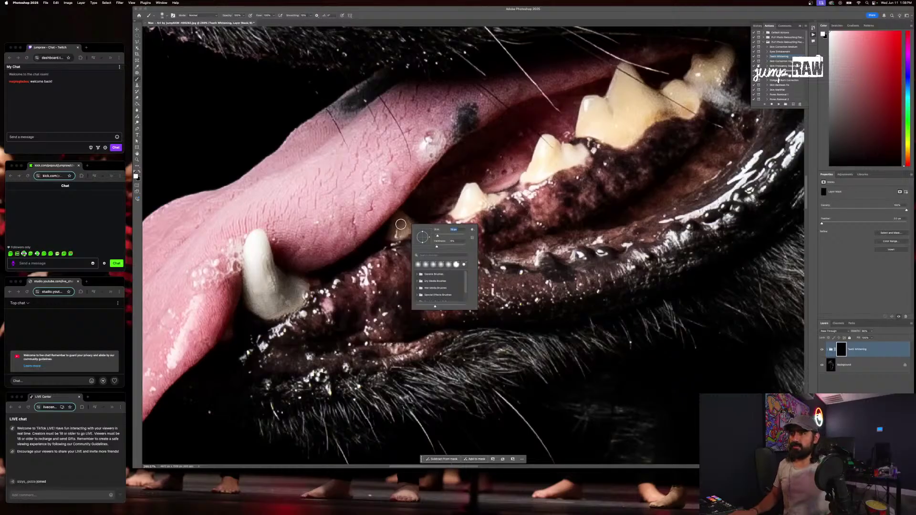
key(Return)
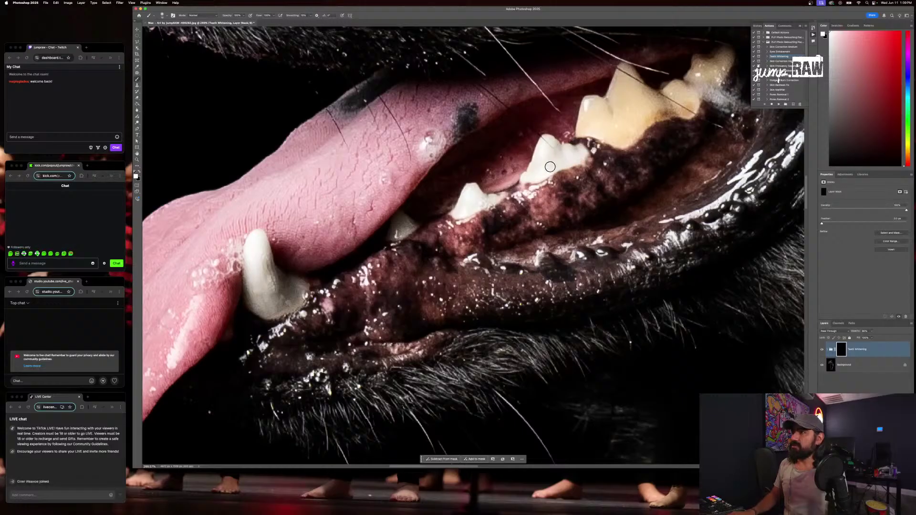
scroll(567, 153, right, 3)
scroll(565, 156, up, 1)
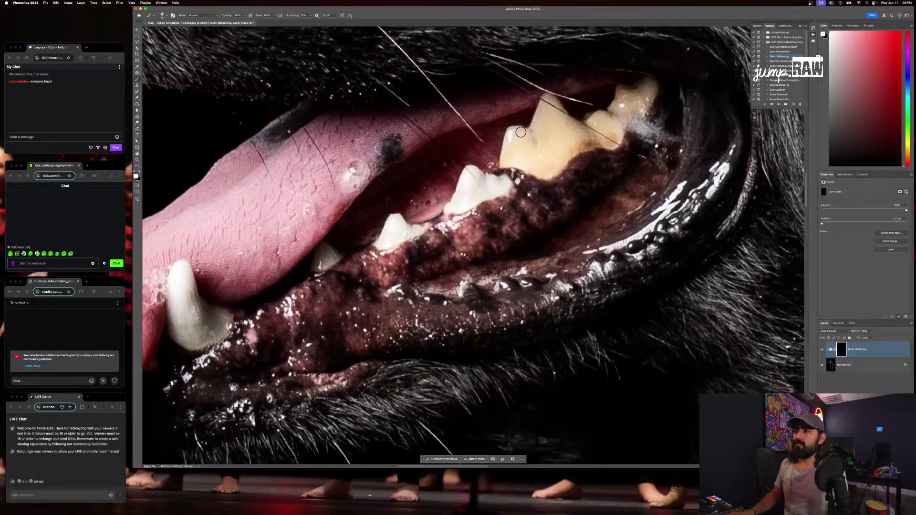
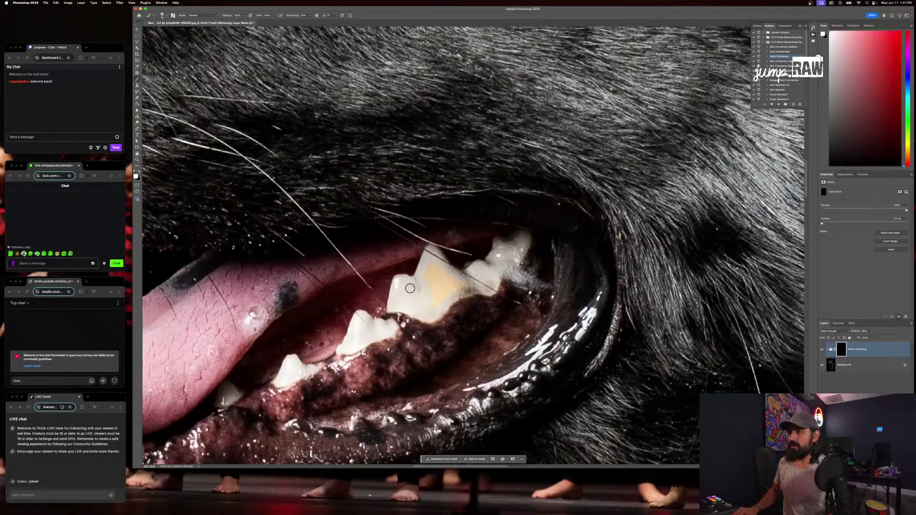
mouse_move(448, 293)
mouse_down()
mouse_move(441, 272)
mouse_move(431, 283)
mouse_move(443, 285)
mouse_up()
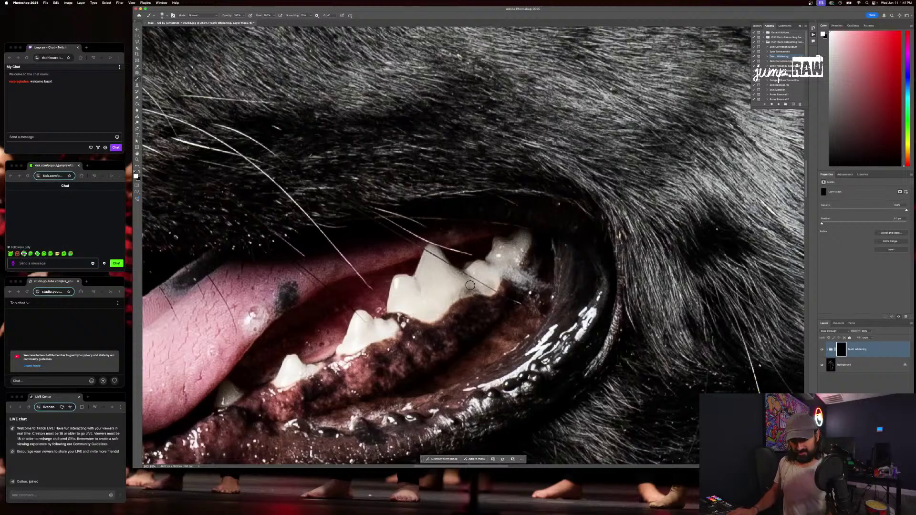
scroll(470, 286, down, 5)
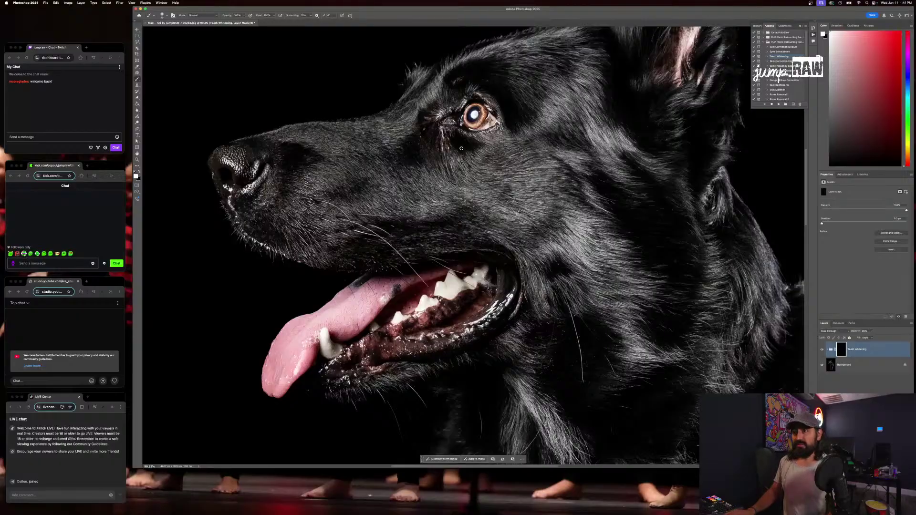
Merge the Teeth Whitening group into the Background layer and review the full-body portrait down to the paws
key(super+shift+e)
scroll(416, 147, down, 4)
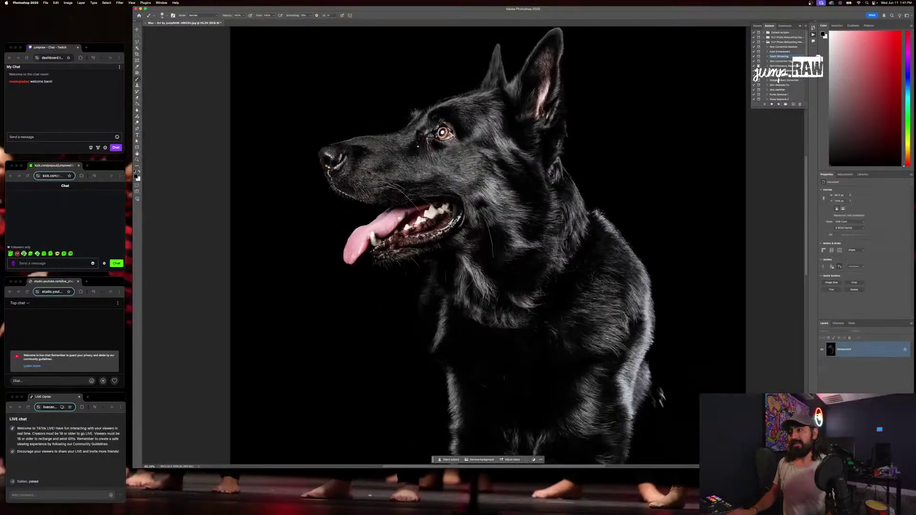
scroll(417, 146, down, 10)
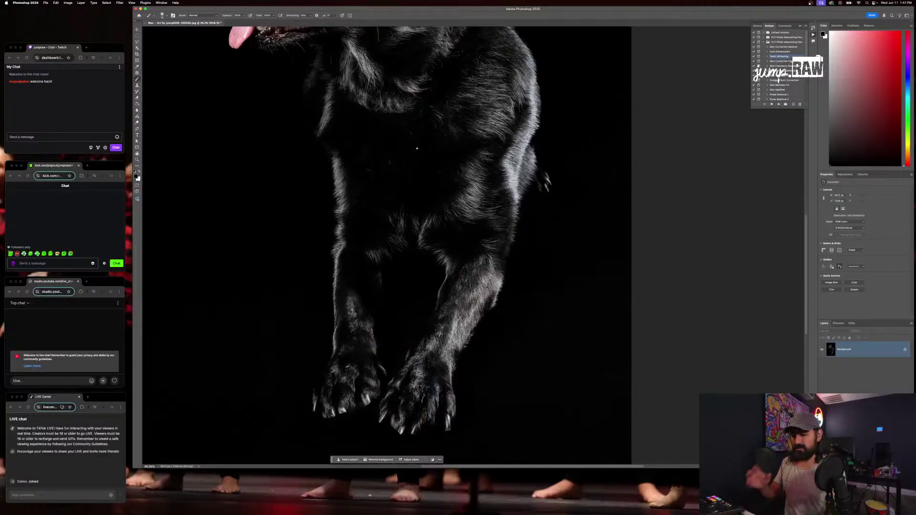
scroll(401, 159, up, 2)
scroll(400, 159, up, 10)
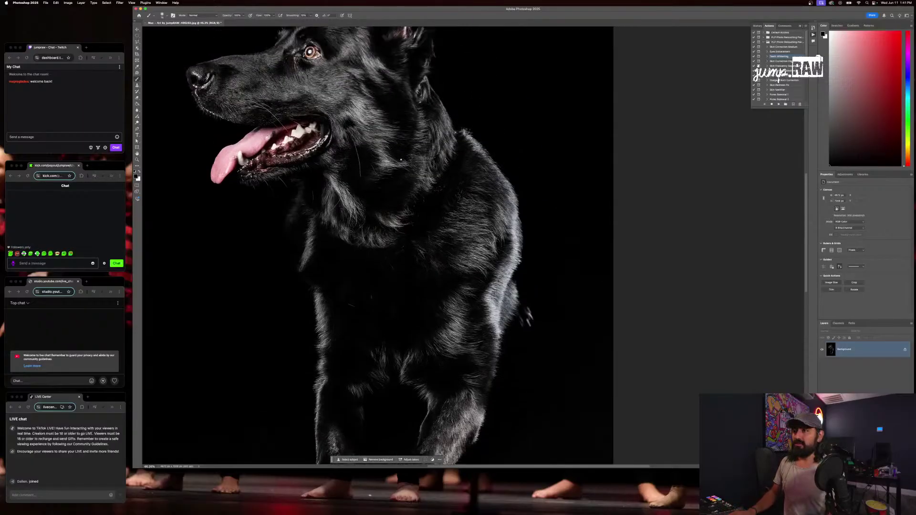
scroll(206, 73, down, 6)
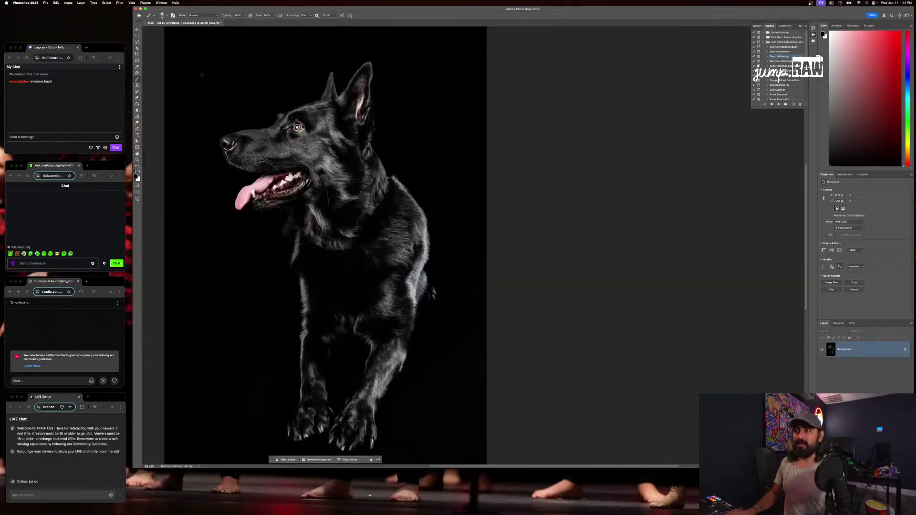
scroll(175, 73, up, 4)
scroll(175, 73, left, 2)
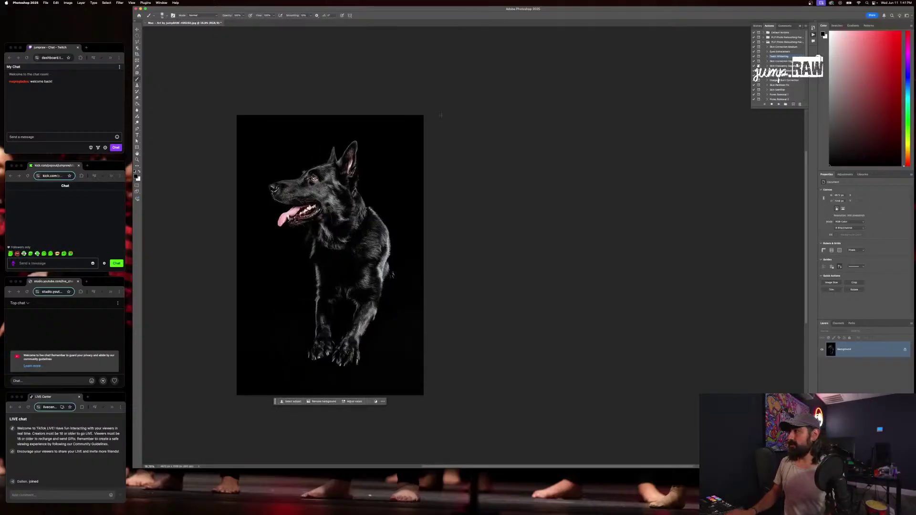
Try a Levels adjustment on the whole portrait with a raised black point, a lowered white point and adjusted midtones
click(69, 3)
mouse_move(93, 17)
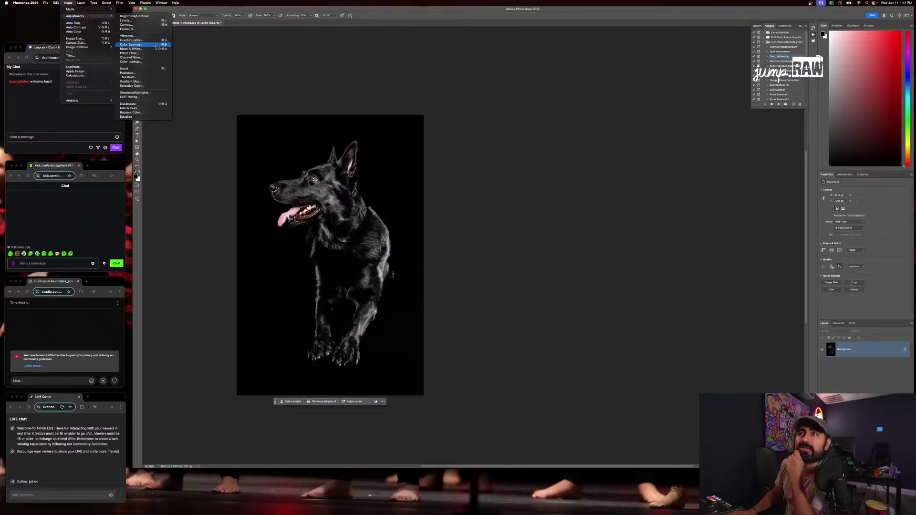
click(143, 20)
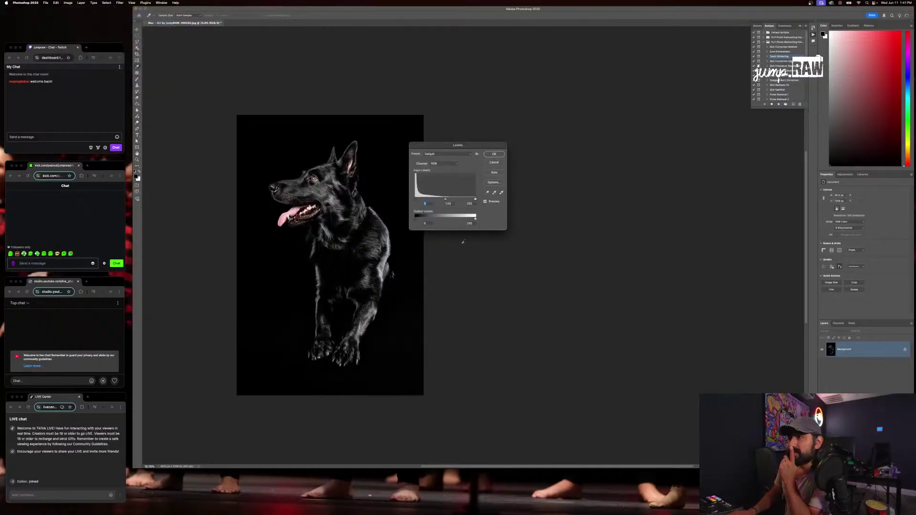
drag(471, 148, 512, 197)
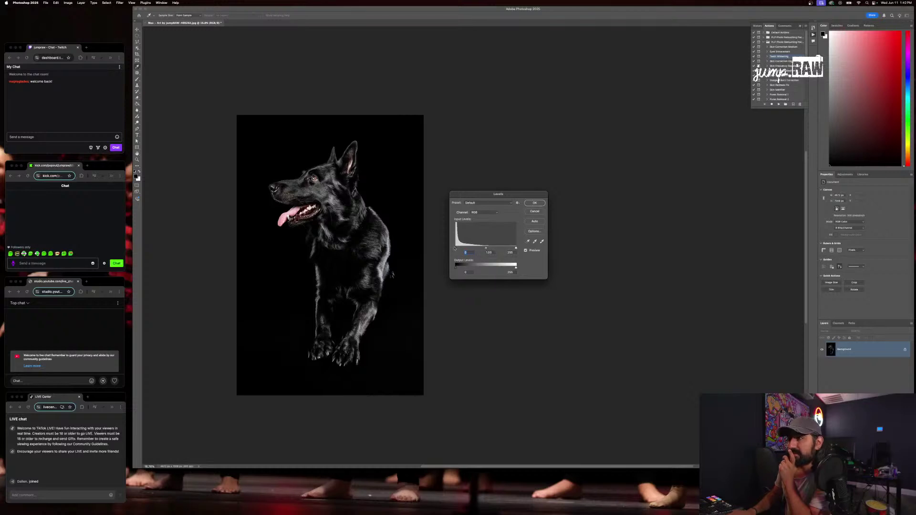
drag(455, 249, 458, 249)
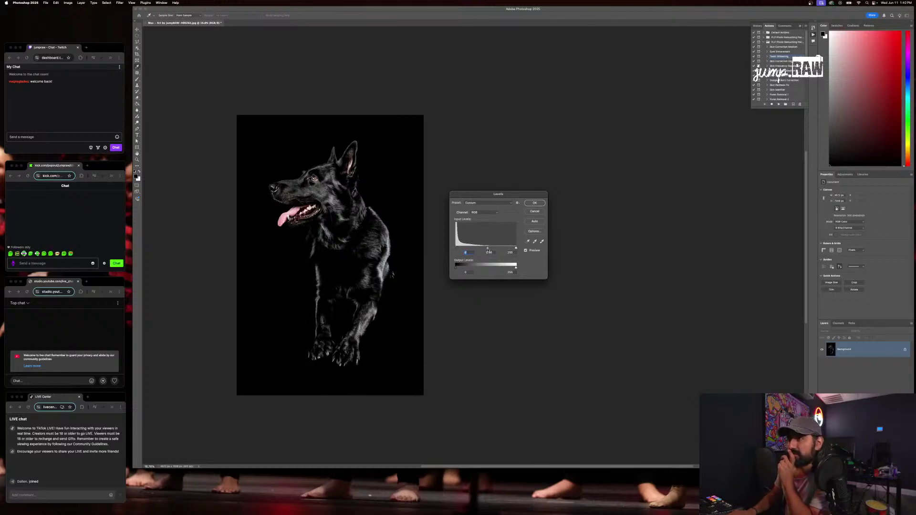
drag(514, 249, 486, 248)
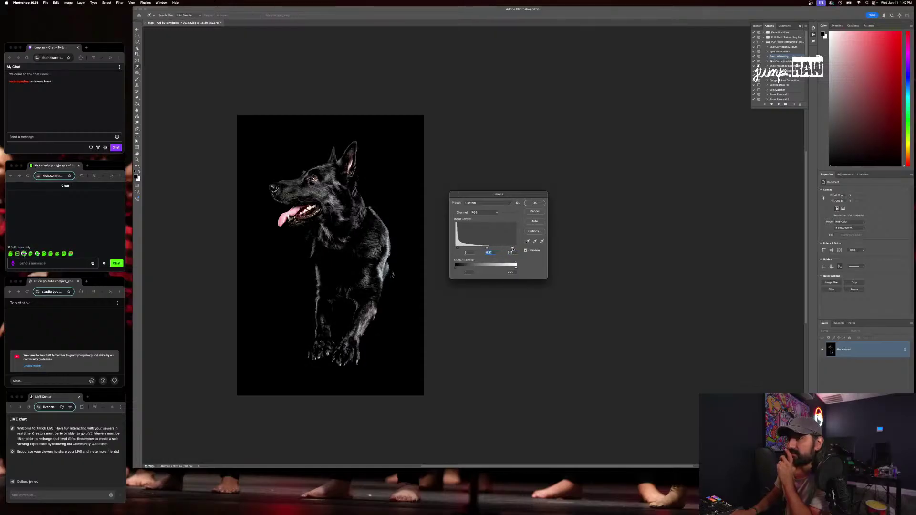
drag(459, 248, 488, 248)
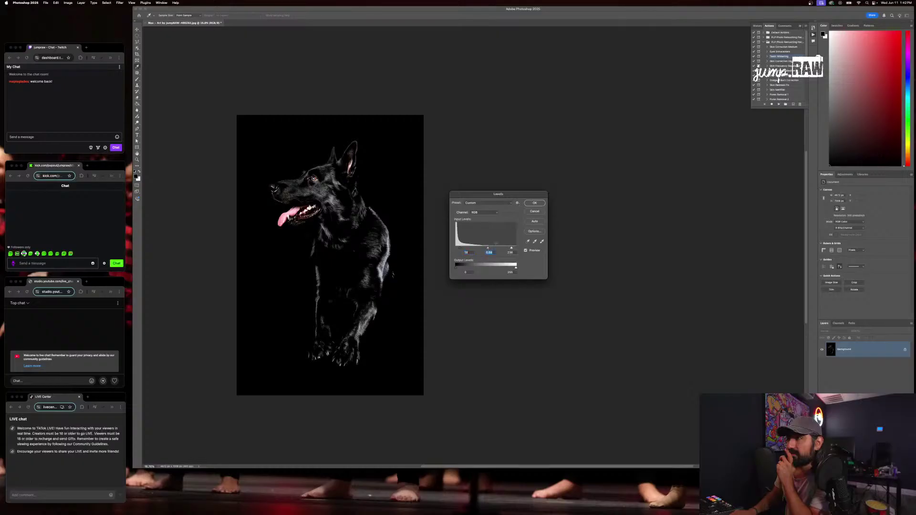
click(537, 205)
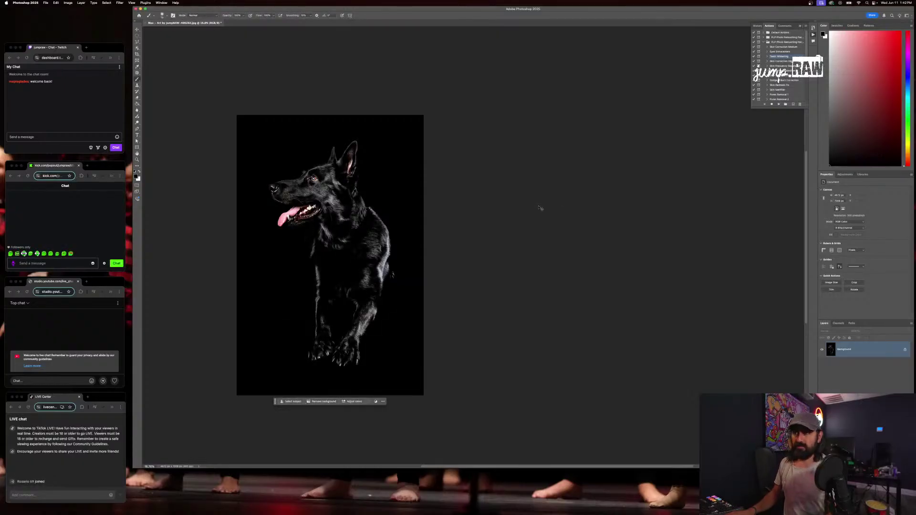
Review the Levels result on the dog's head and full body, and undo the adjustment
scroll(367, 221, up, 10)
scroll(366, 220, down, 8)
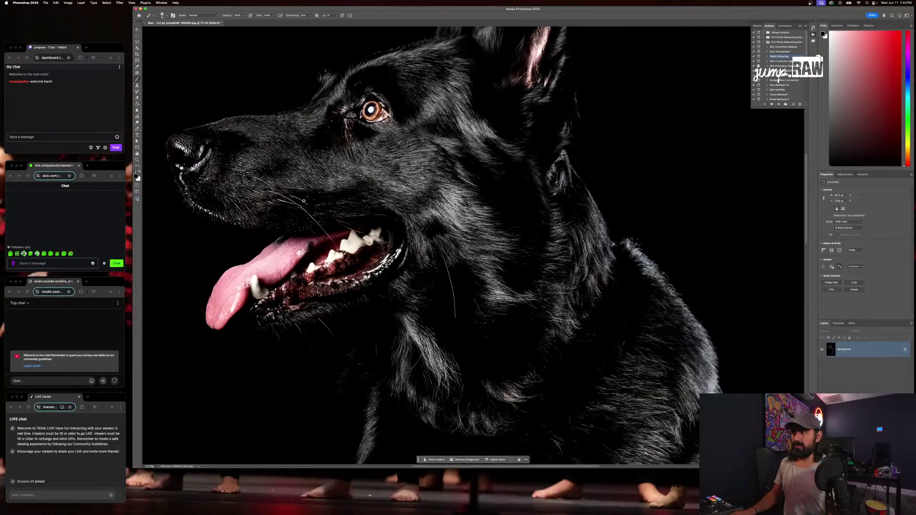
scroll(304, 201, down, 3)
scroll(304, 201, left, 4)
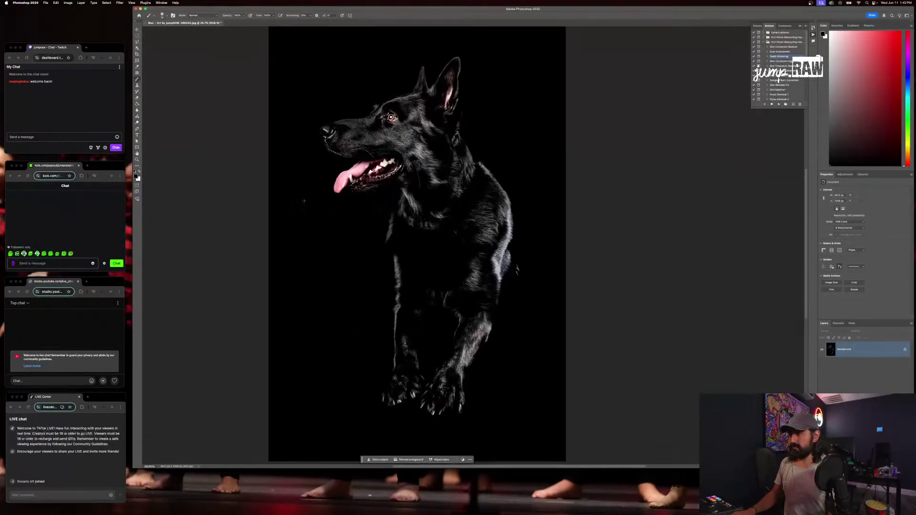
scroll(304, 201, up, 2)
scroll(303, 201, right, 1)
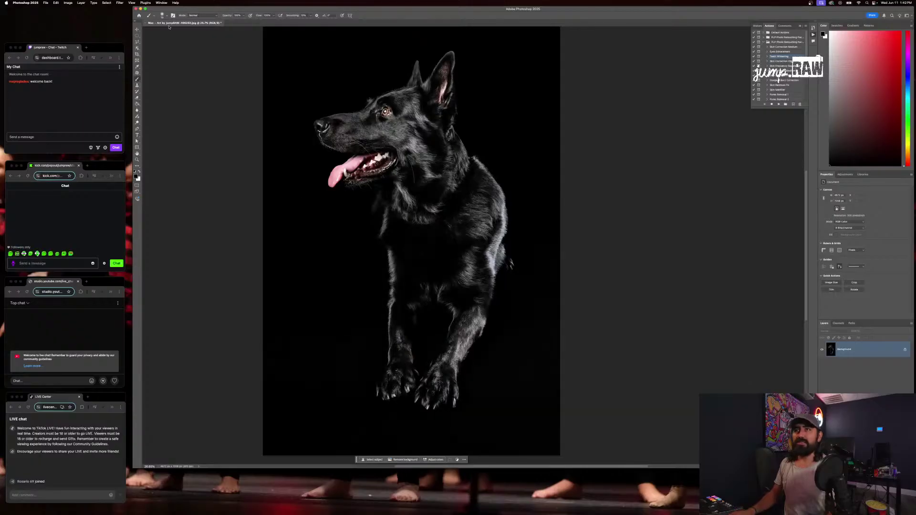
Apply a gentler Levels adjustment to the whole portrait, raising the black point and fine-tuning the midtones and white point
click(68, 3)
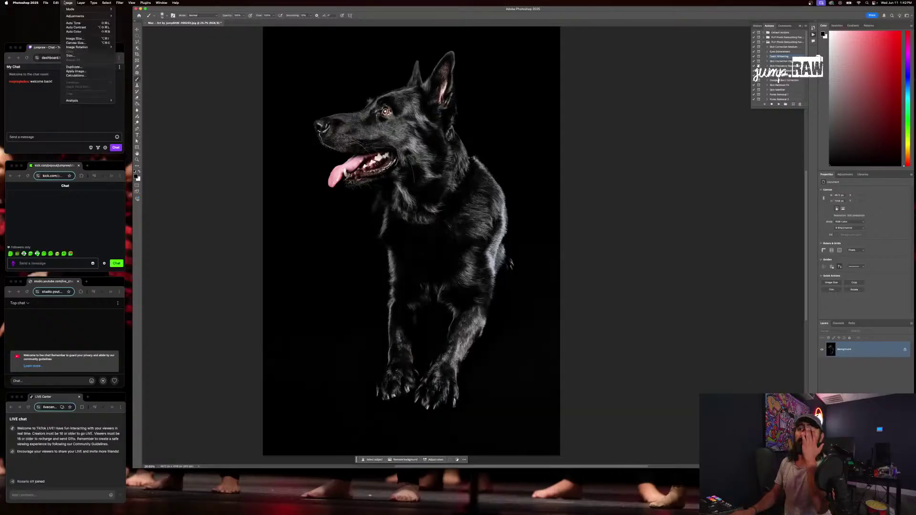
mouse_move(85, 16)
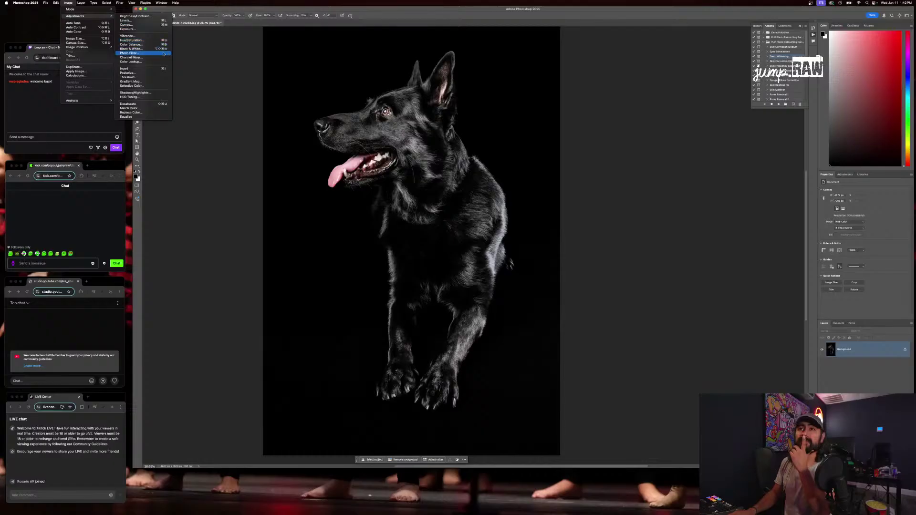
click(143, 21)
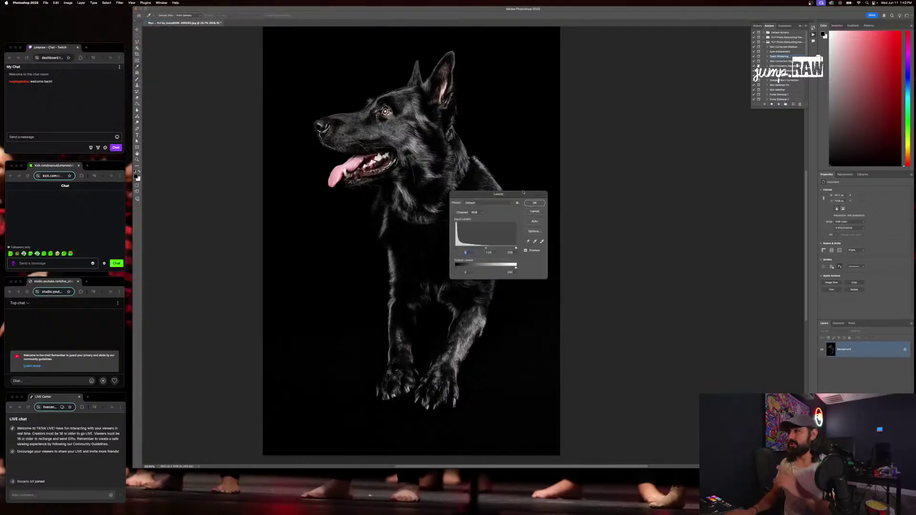
drag(502, 195, 629, 206)
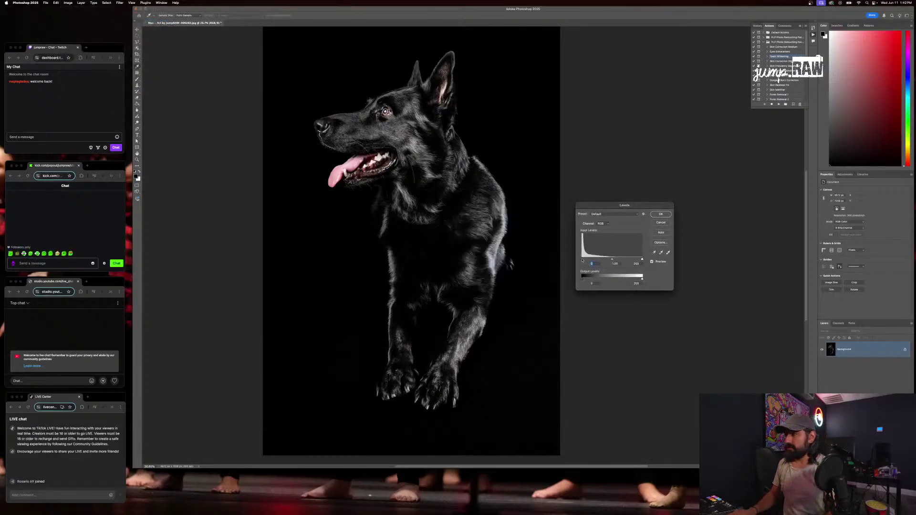
drag(582, 260, 588, 261)
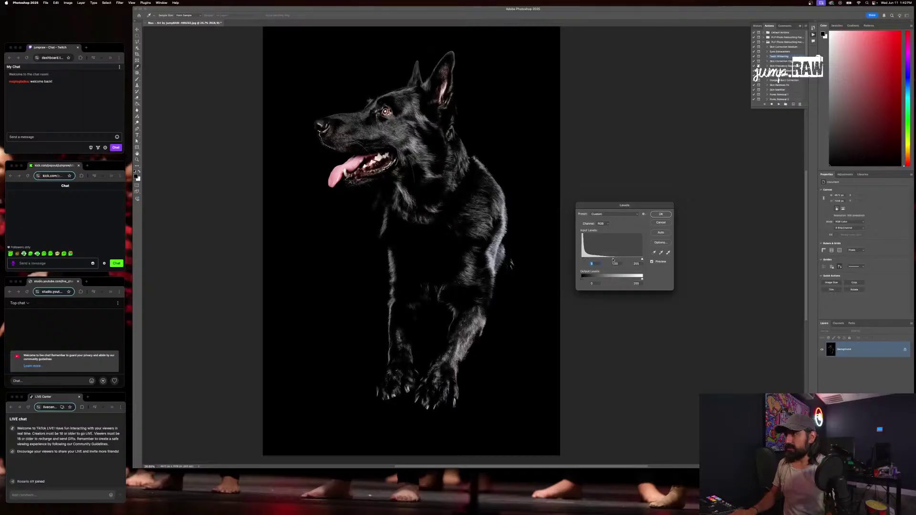
drag(614, 259, 613, 260)
drag(642, 261, 611, 259)
key(Return)
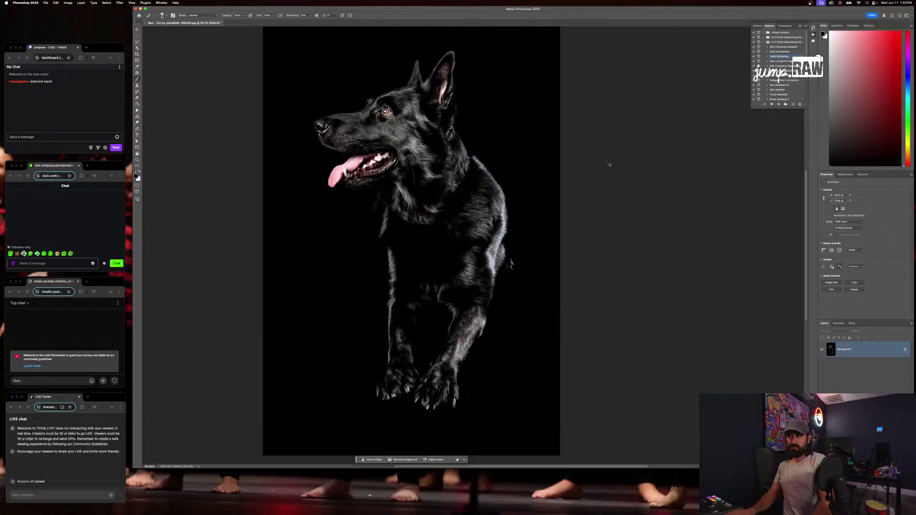
Examine the adjusted portrait at several magnifications, including the front paws and the black backdrop beneath them
scroll(466, 214, down, 3)
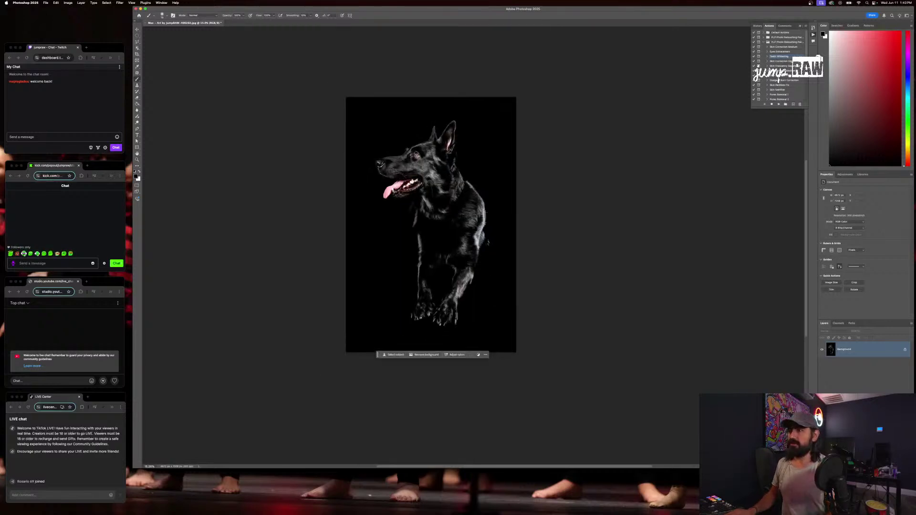
scroll(485, 211, up, 2)
scroll(485, 212, down, 1)
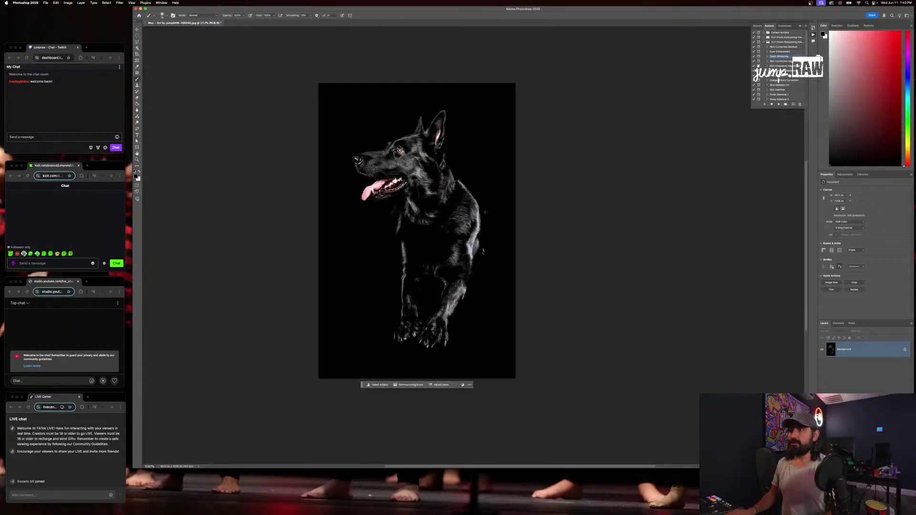
scroll(486, 210, up, 3)
scroll(485, 211, down, 2)
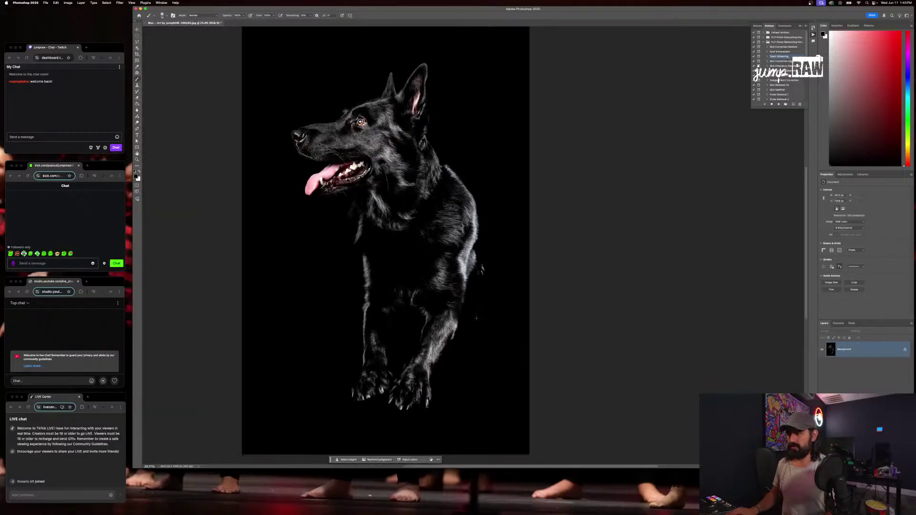
scroll(470, 390, up, 5)
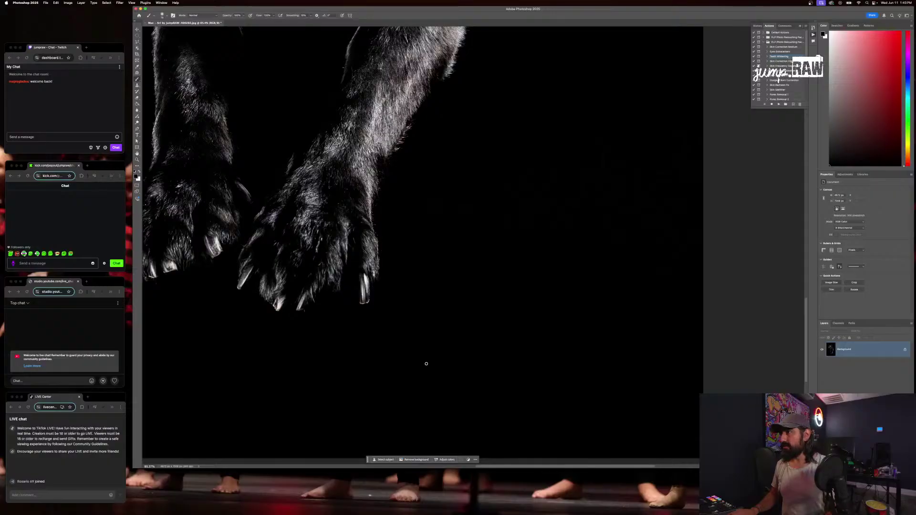
Lower the contrast of the full-body dog photo with a Brightness/Contrast adjustment and apply it
scroll(426, 364, down, 4)
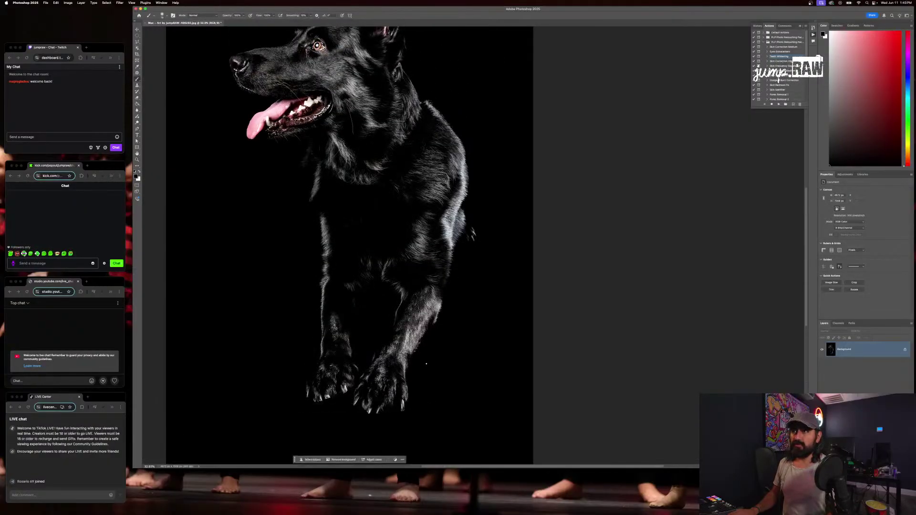
scroll(426, 363, down, 2)
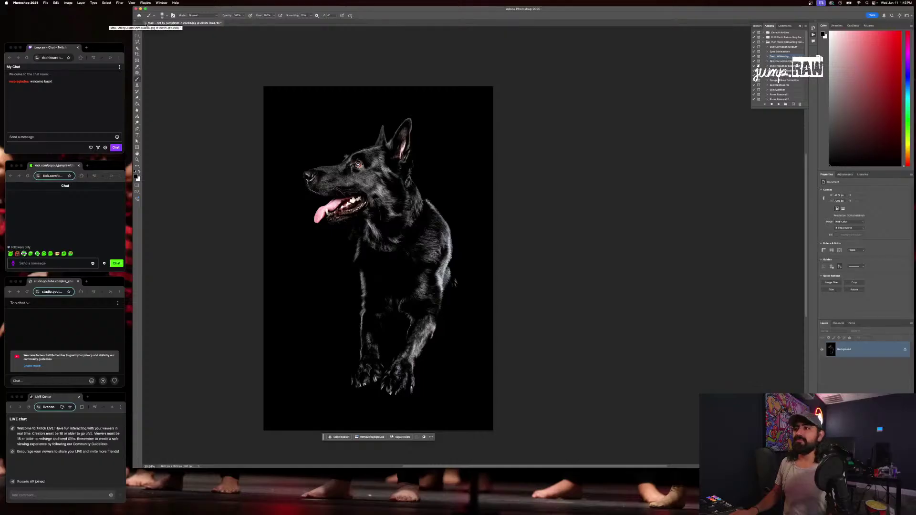
click(68, 3)
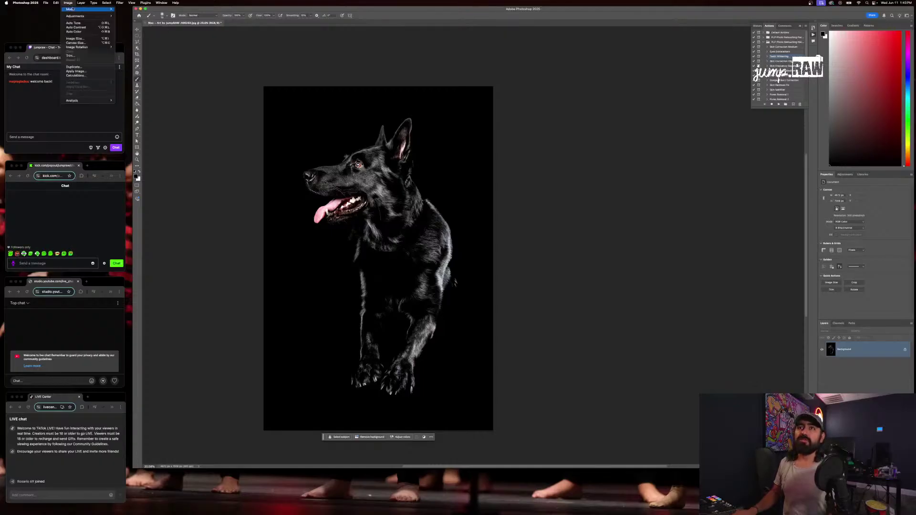
click(248, 71)
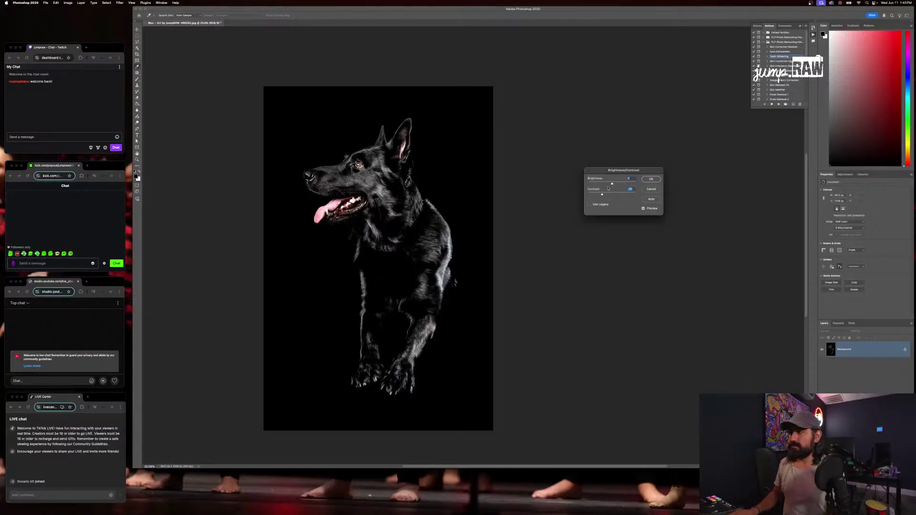
drag(612, 185, 612, 184)
click(645, 180)
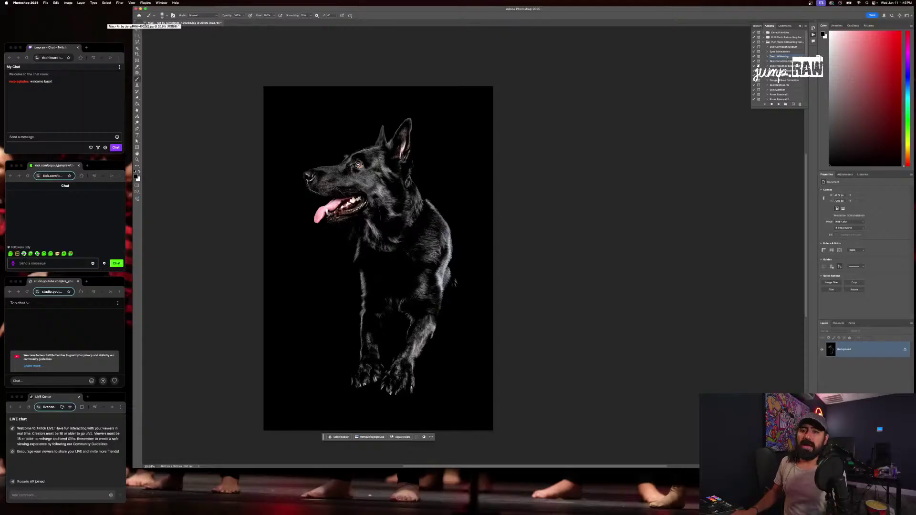
Close the full-body dog image, saving its changes to the existing JPEG with the offered options
click(145, 22)
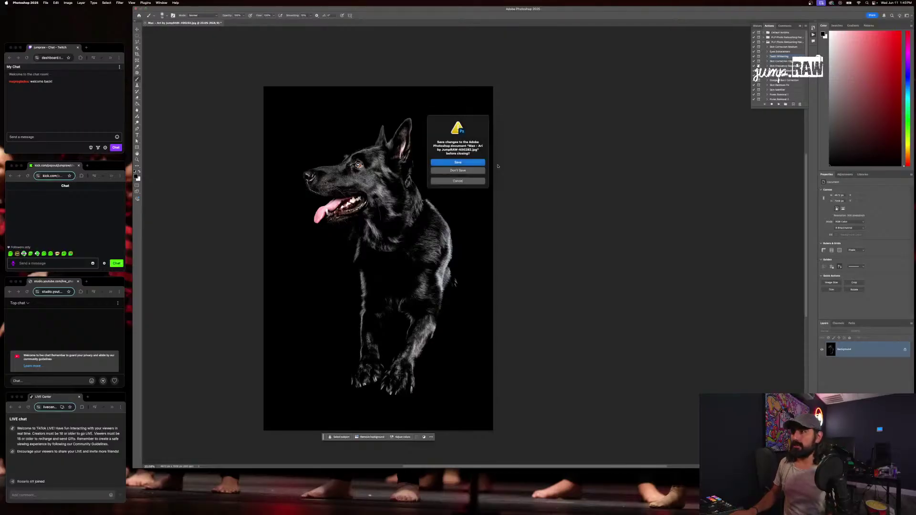
key(Return)
key(Return)
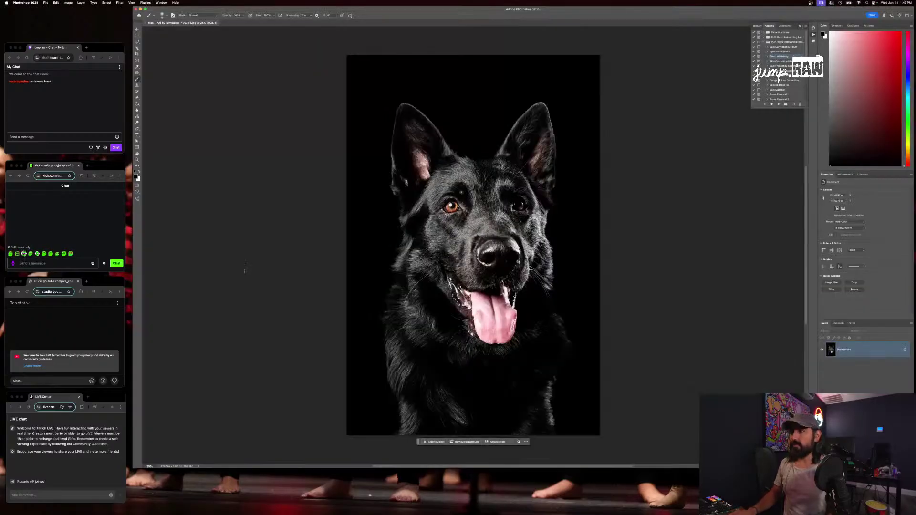
Patch the flaws in the black background beside the dog's ear and cheek with clean background, clearing each selection
scroll(419, 184, right, 4)
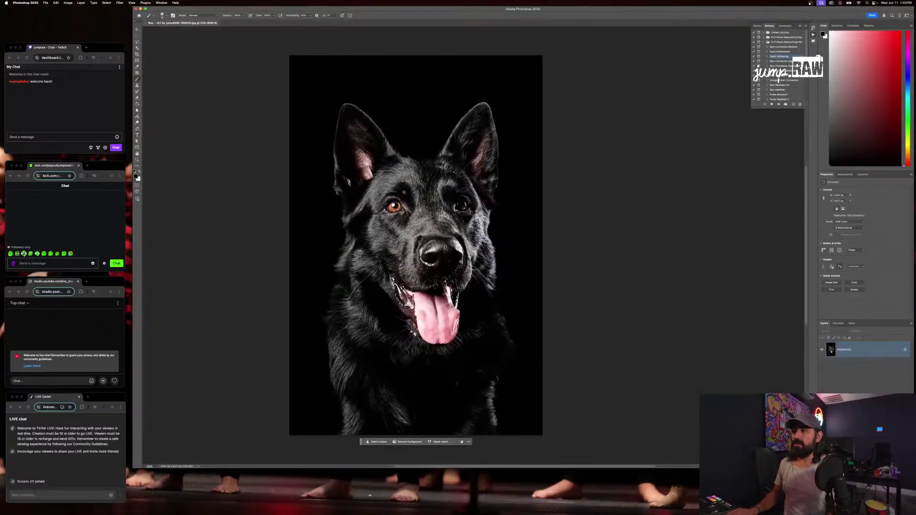
scroll(430, 191, up, 5)
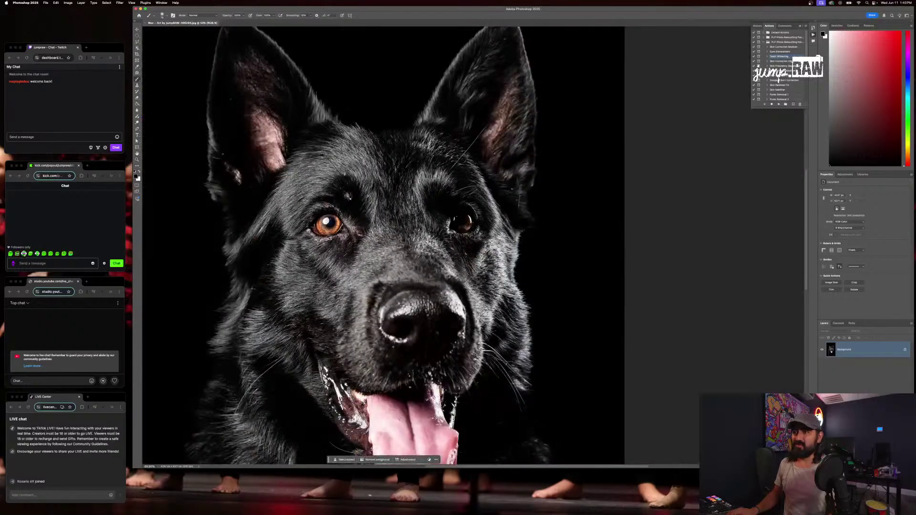
click(137, 72)
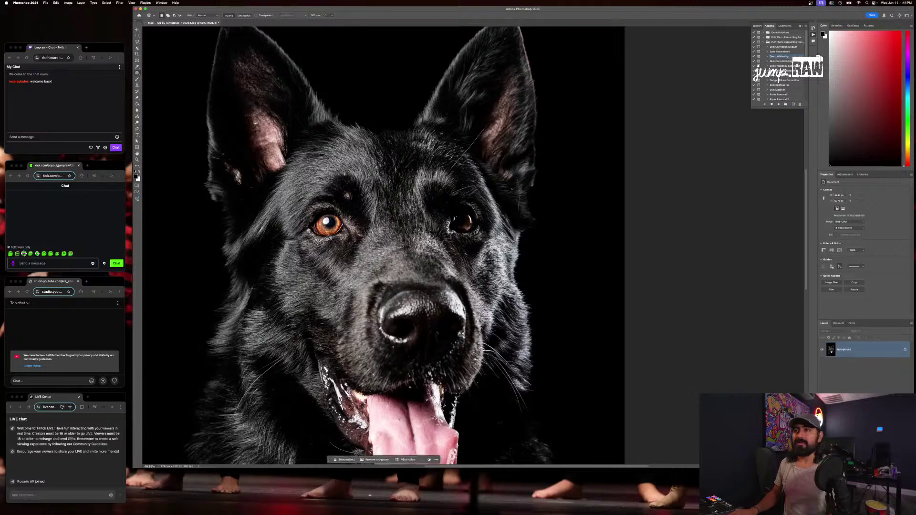
scroll(265, 139, down, 5)
scroll(290, 189, down, 10)
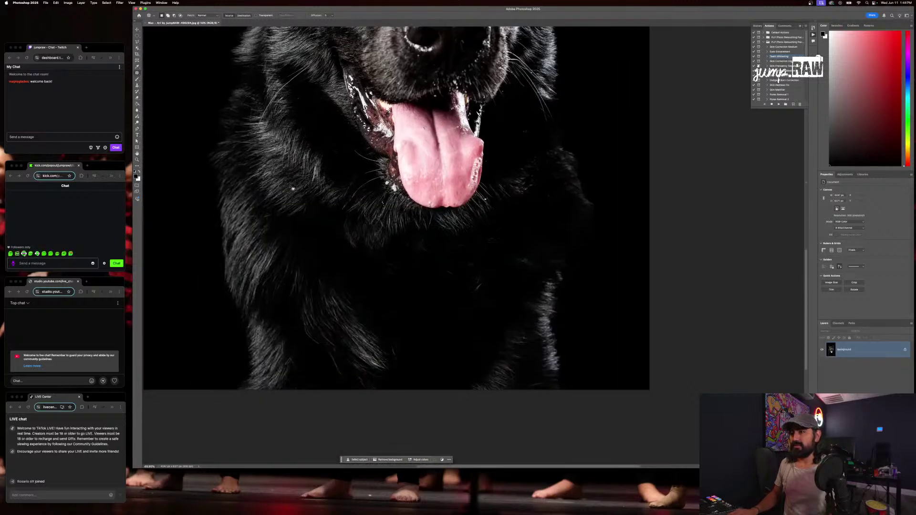
scroll(353, 229, up, 8)
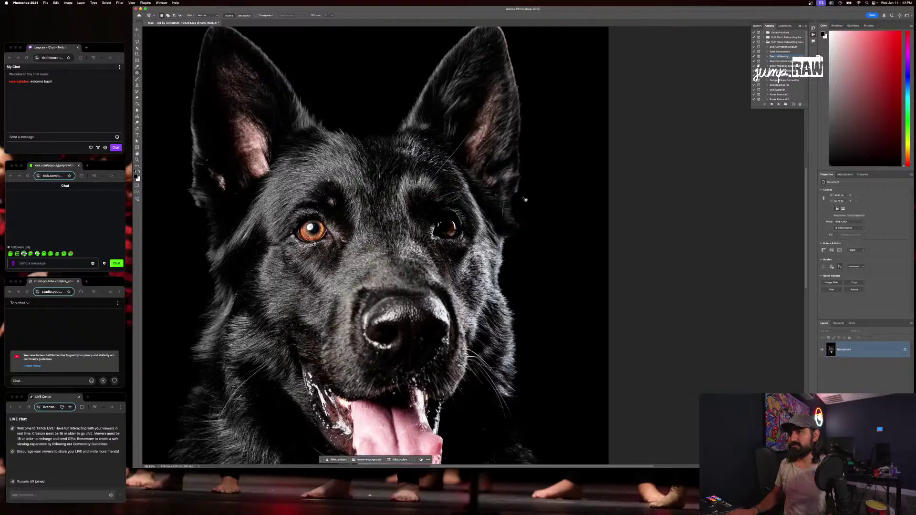
mouse_move(524, 221)
mouse_down()
mouse_move(537, 231)
mouse_move(546, 210)
mouse_up()
click(547, 209)
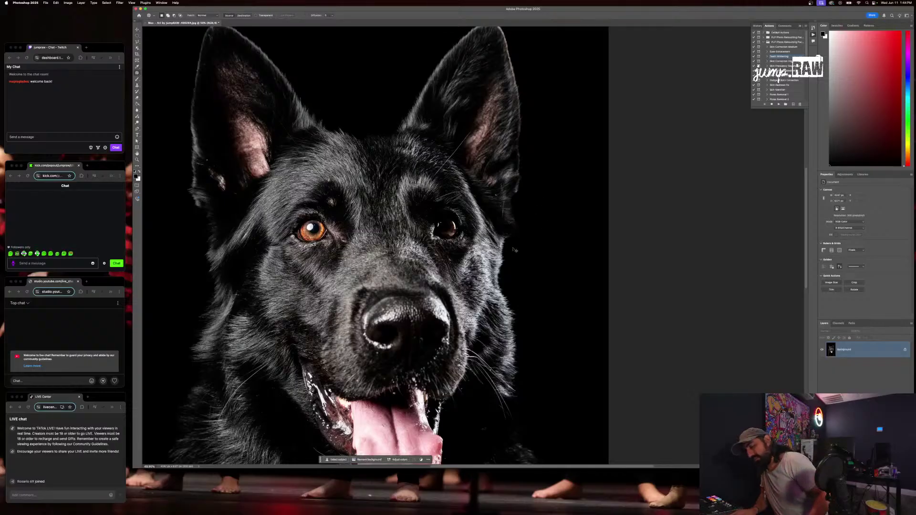
drag(515, 235, 549, 217)
click(551, 219)
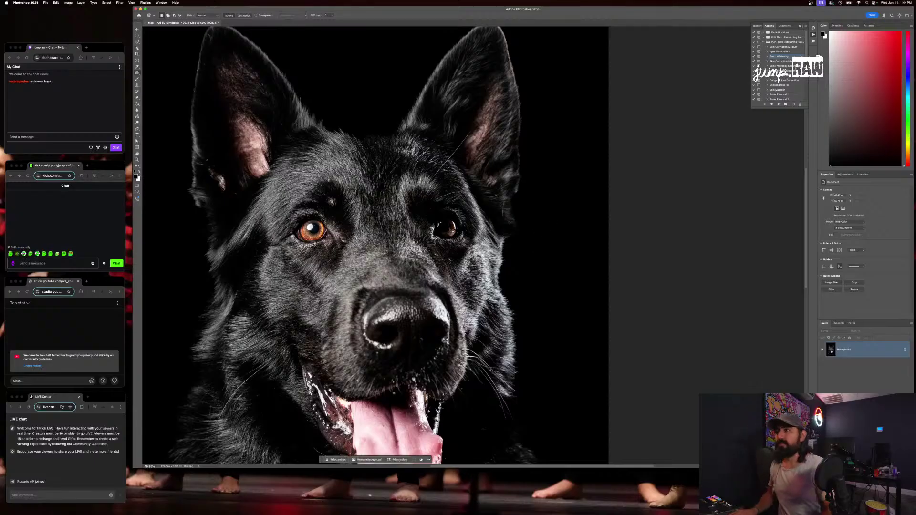
Examine the portrait for remaining flaws, checking the eyes, muzzle and chest up close and the image as a whole
scroll(232, 197, up, 2)
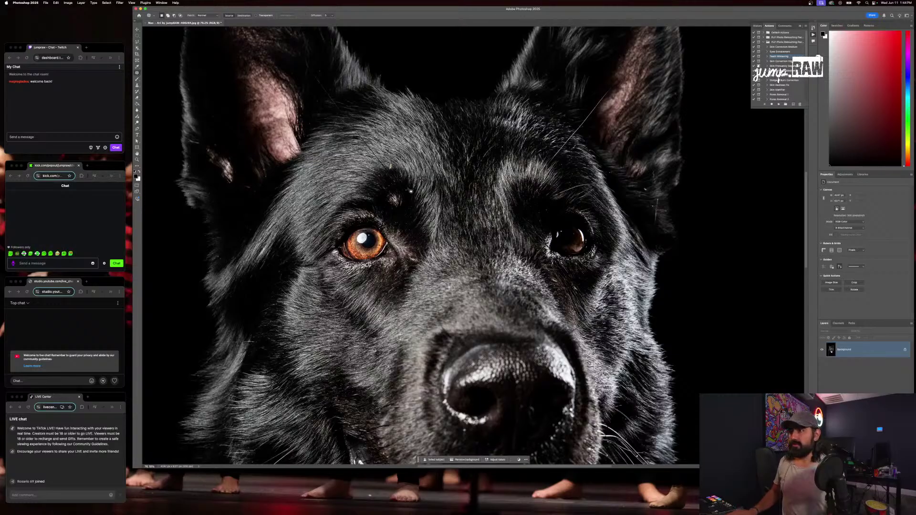
scroll(432, 192, down, 2)
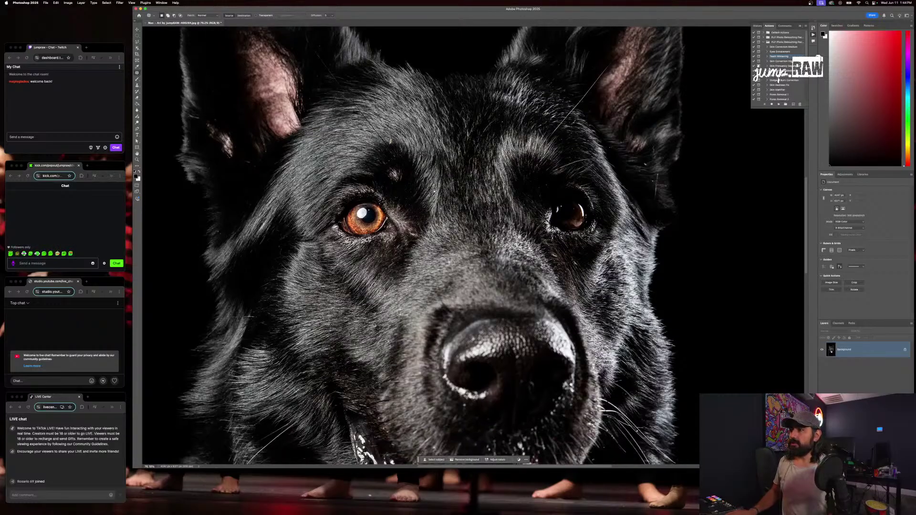
scroll(436, 191, down, 5)
scroll(444, 219, down, 3)
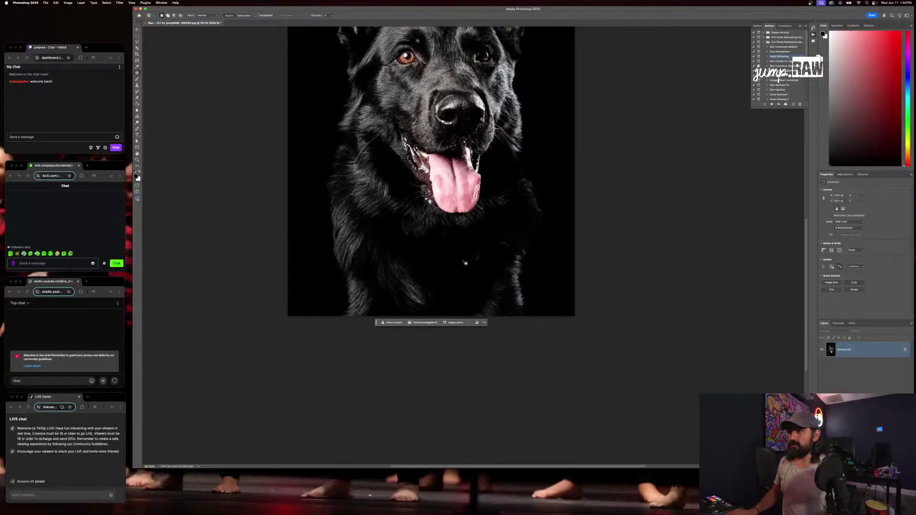
scroll(465, 263, up, 4)
scroll(390, 141, up, 4)
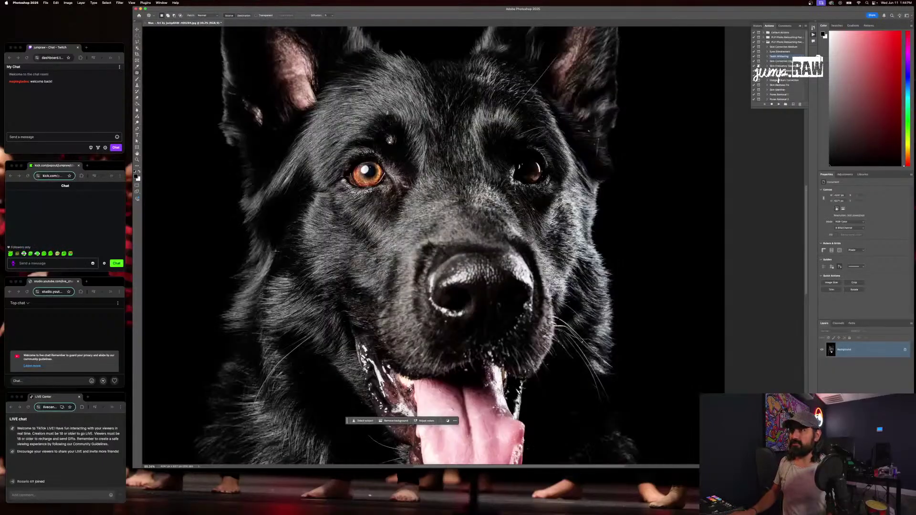
scroll(387, 145, down, 2)
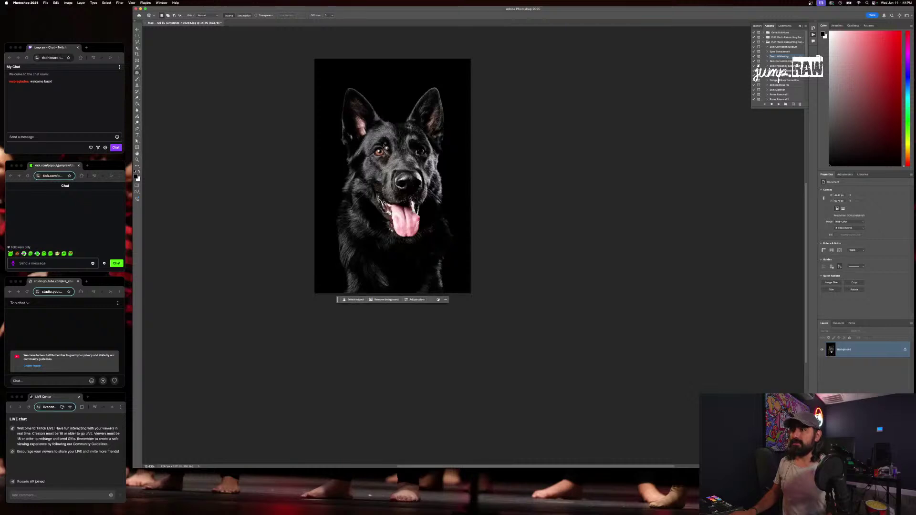
scroll(386, 147, up, 2)
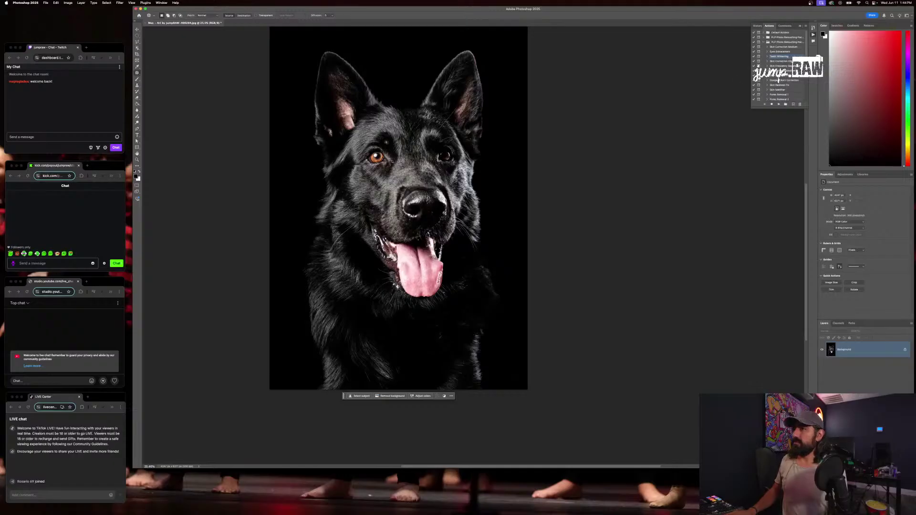
Select the eye enhancement action in the photo retouching set
click(787, 52)
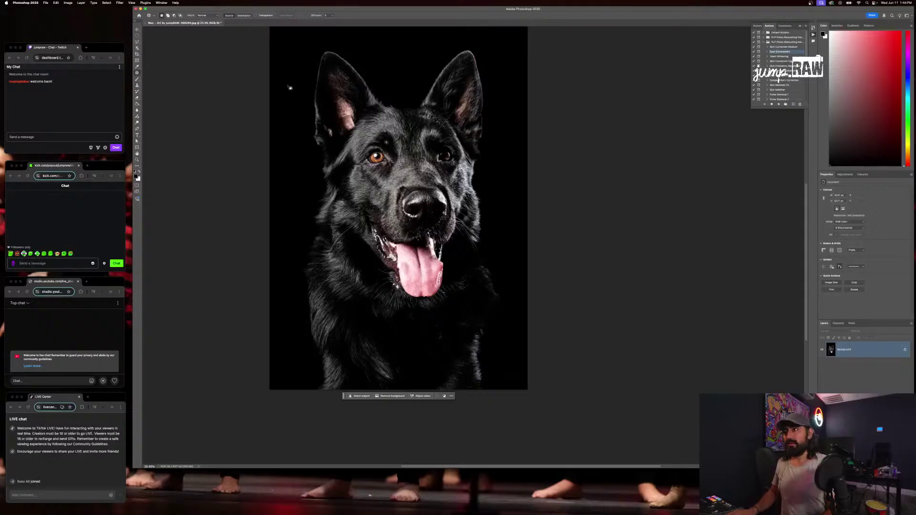
scroll(291, 88, right, 3)
scroll(291, 88, up, 2)
scroll(286, 89, down, 1)
scroll(286, 89, left, 1)
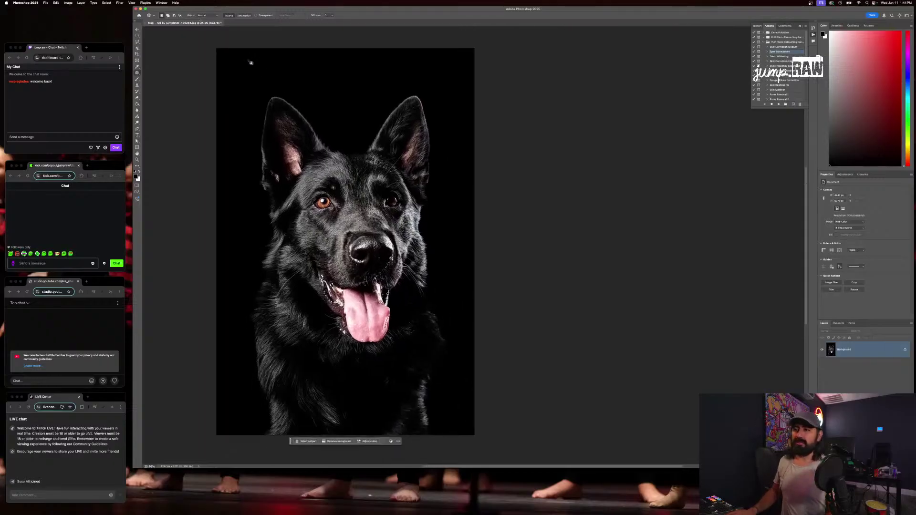
Darken the portrait's midtones slightly with a Levels adjustment on the RGB channel and apply it
click(141, 3)
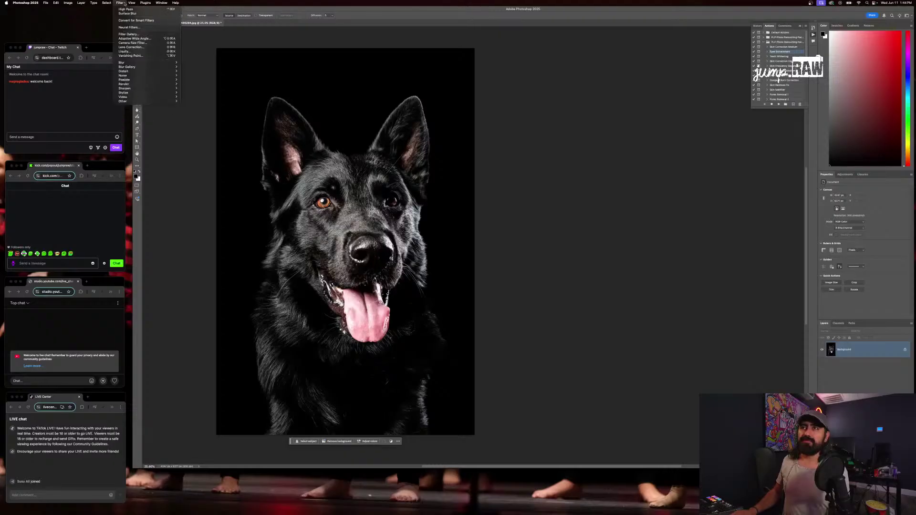
mouse_move(76, 15)
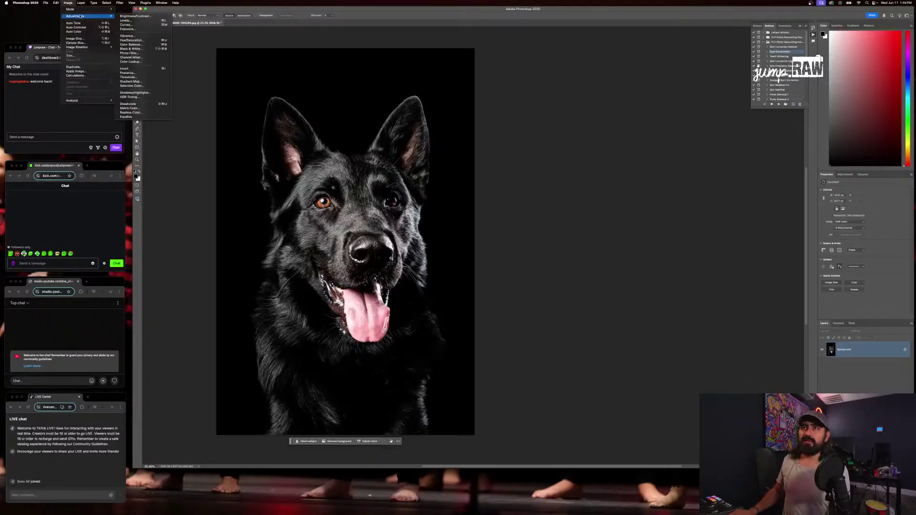
click(139, 21)
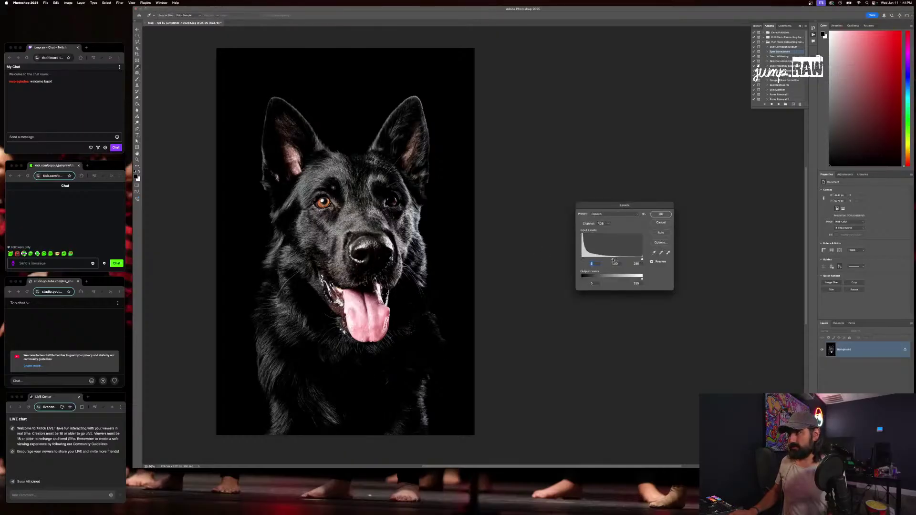
drag(613, 260, 615, 260)
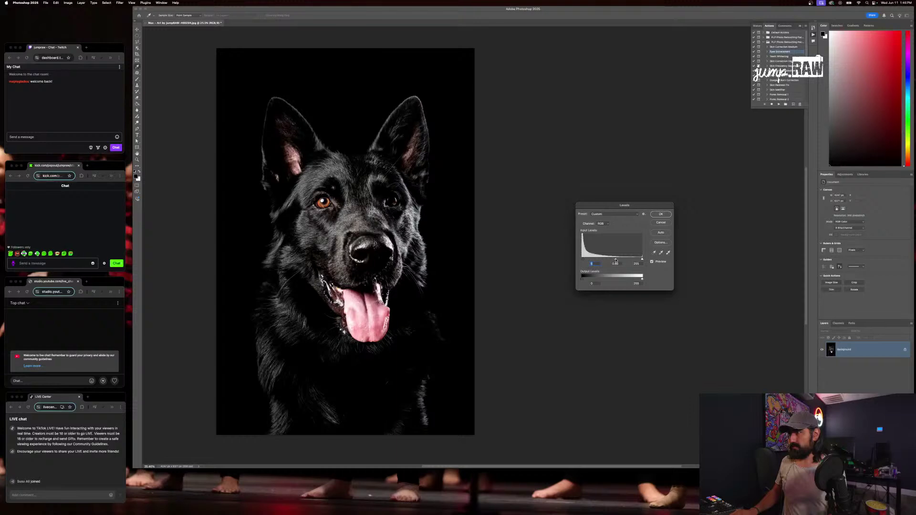
click(659, 215)
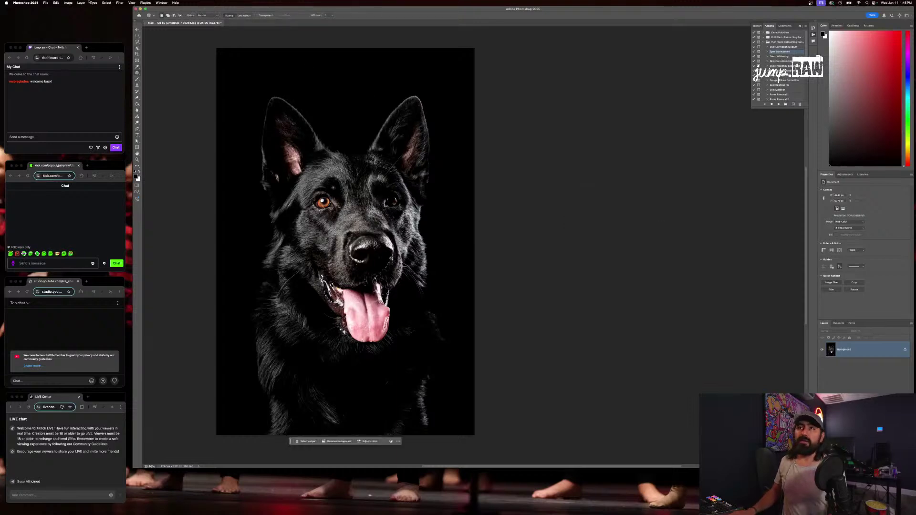
Boost the portrait's contrast with a gentle S-shaped Curves adjustment on the RGB channel and apply it
click(67, 2)
mouse_move(76, 16)
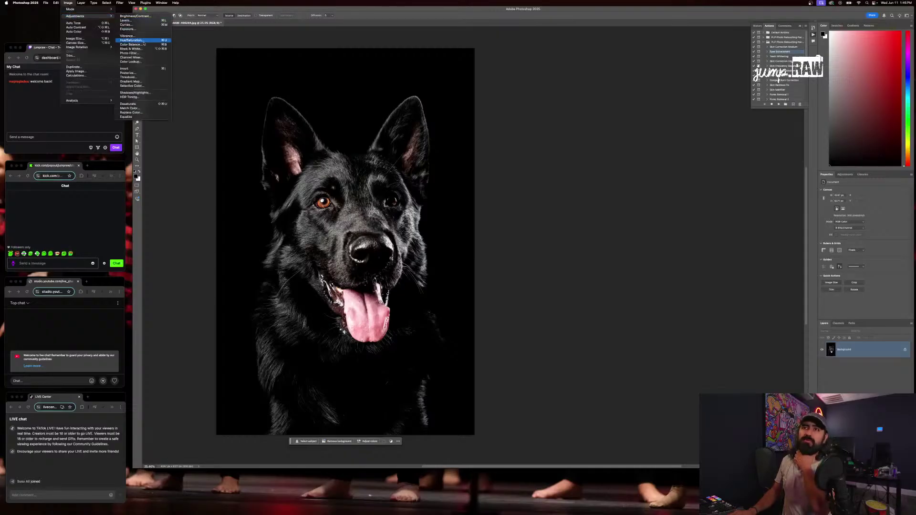
click(139, 25)
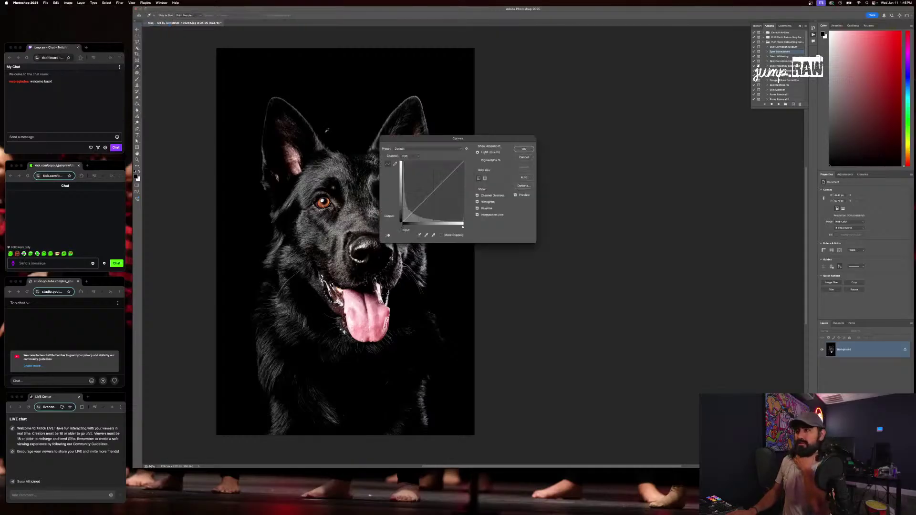
drag(444, 138, 541, 161)
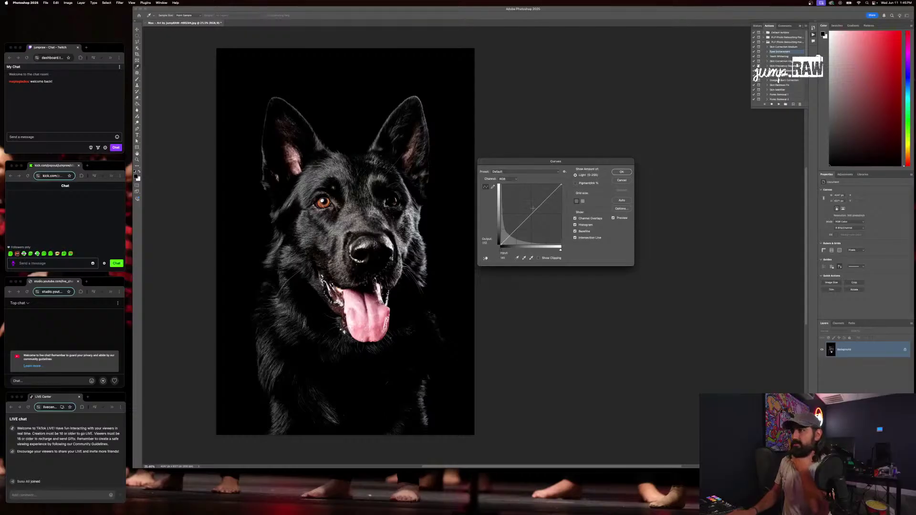
drag(552, 193, 549, 193)
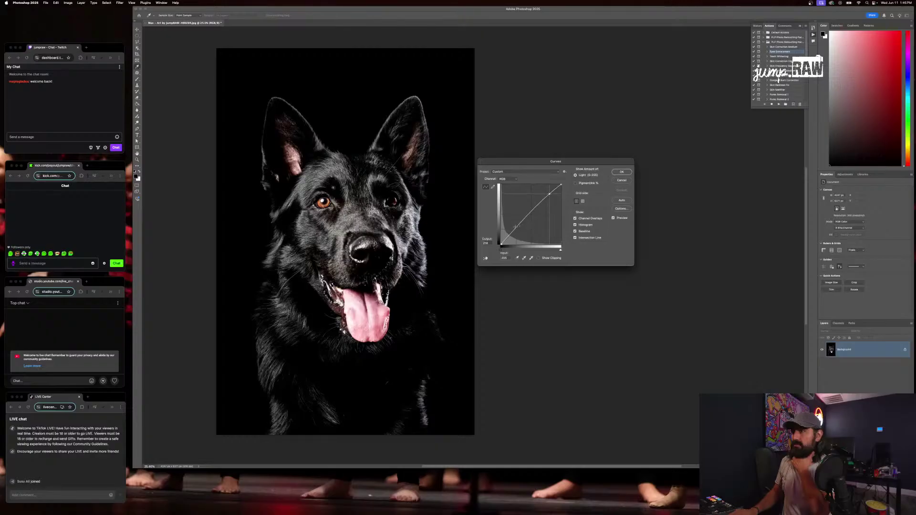
mouse_move(515, 228)
mouse_down()
mouse_move(524, 224)
mouse_move(519, 231)
mouse_up()
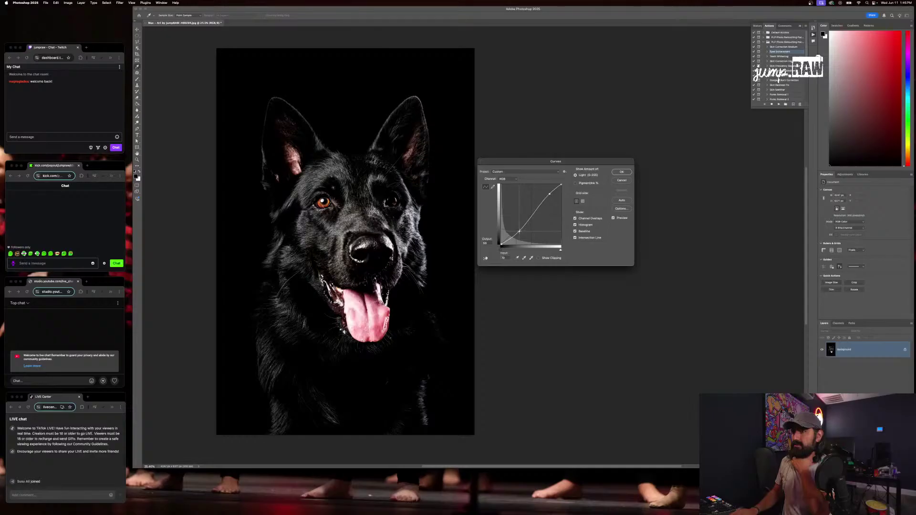
drag(548, 194, 543, 196)
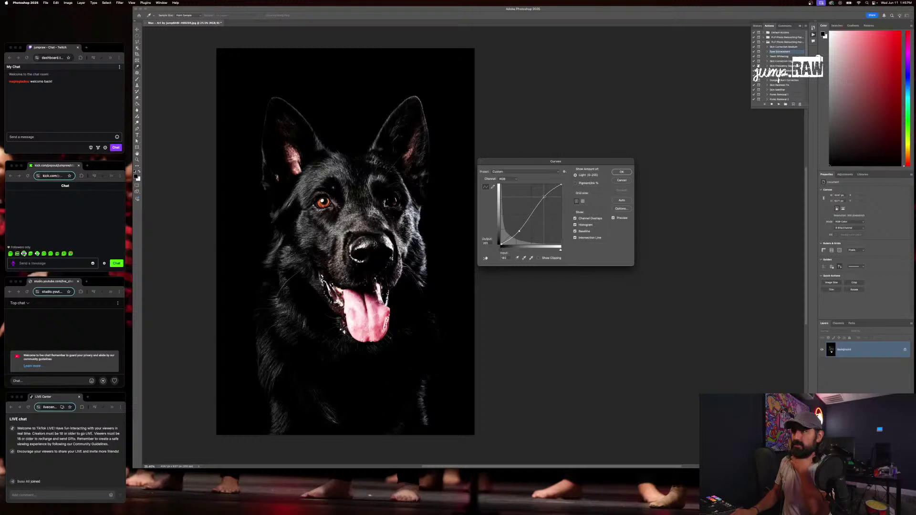
scroll(622, 171, right, 1)
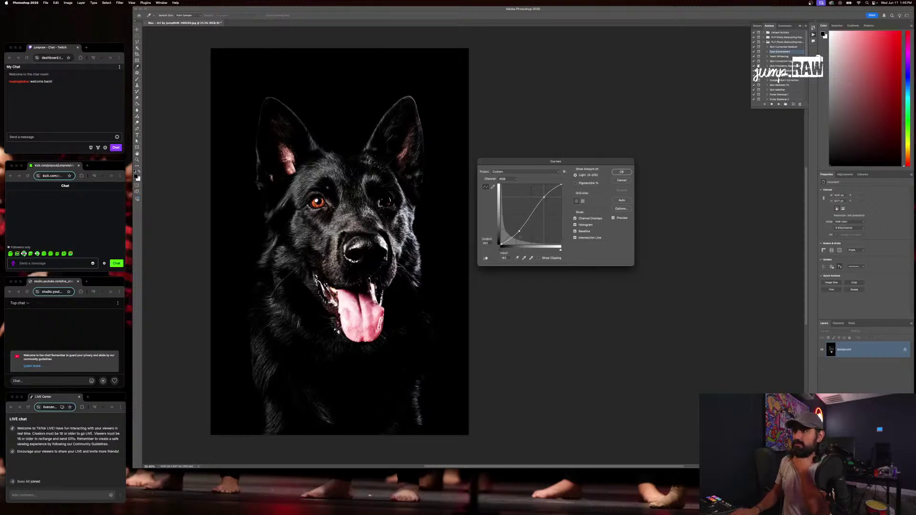
drag(519, 231, 518, 232)
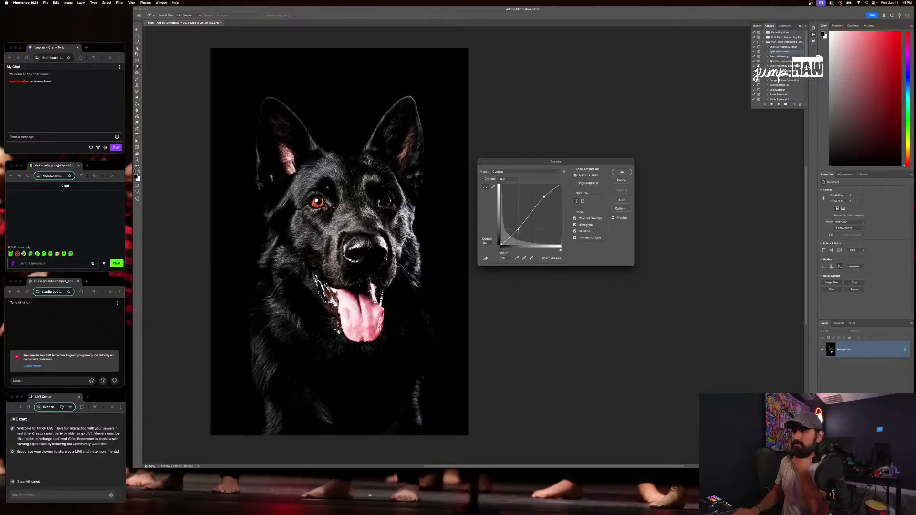
click(623, 172)
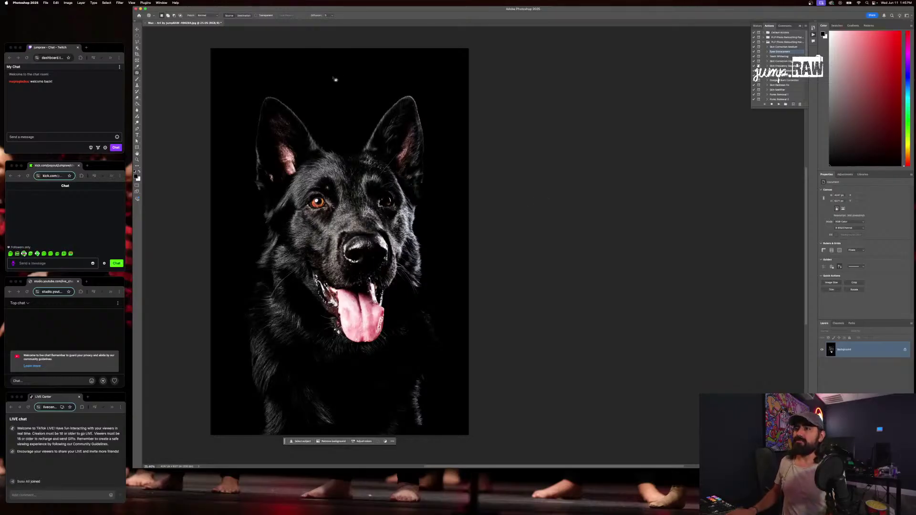
Save the finished portrait as a JPEG with the offered options and close it
key(super+s)
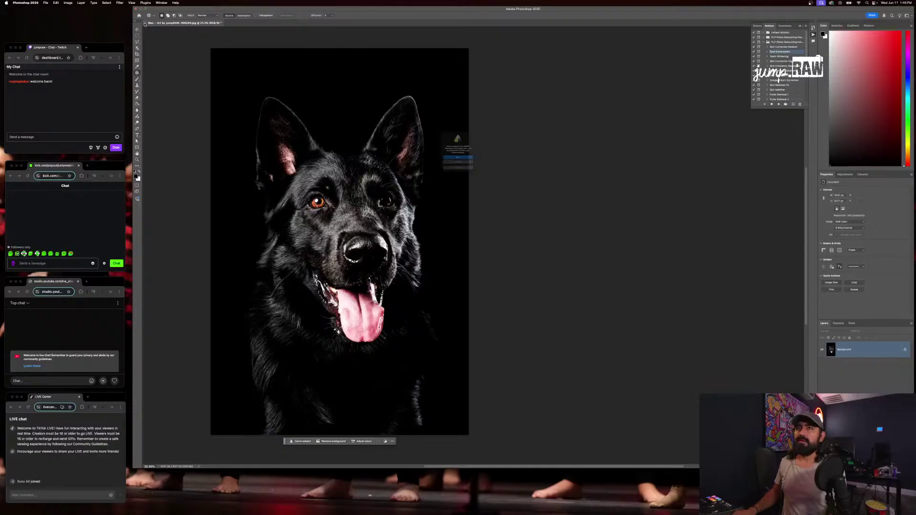
key(Return)
key(Return)
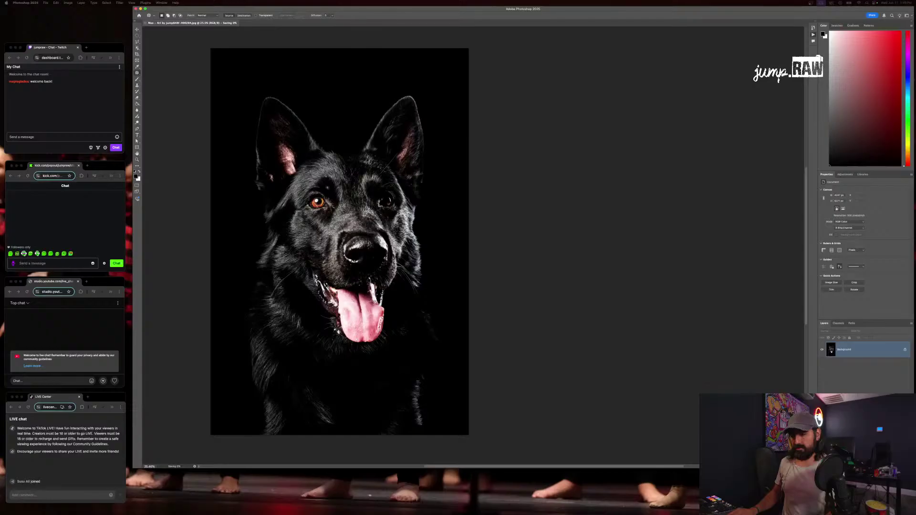
key(super+w)
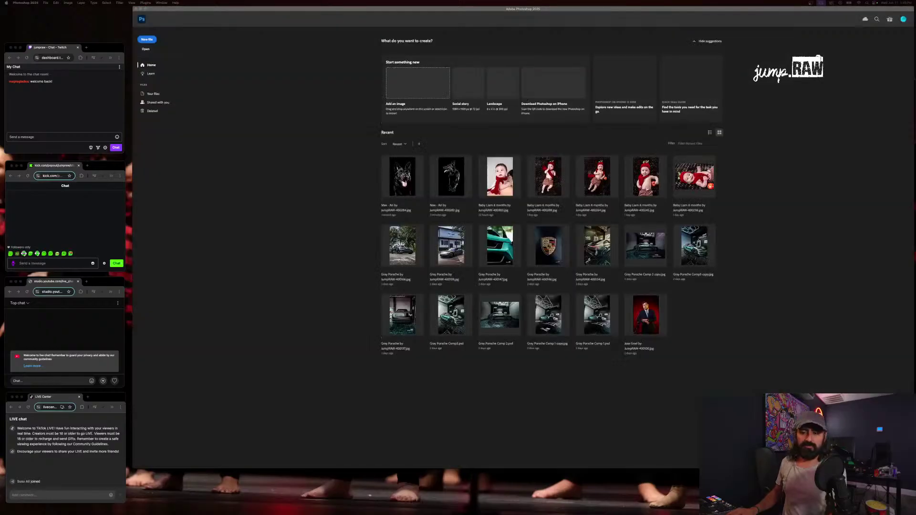
Patch the flaws in the lower-left black background of the landscape dog portrait with clean background, clearing each selection
drag(369, 495, 258, 329)
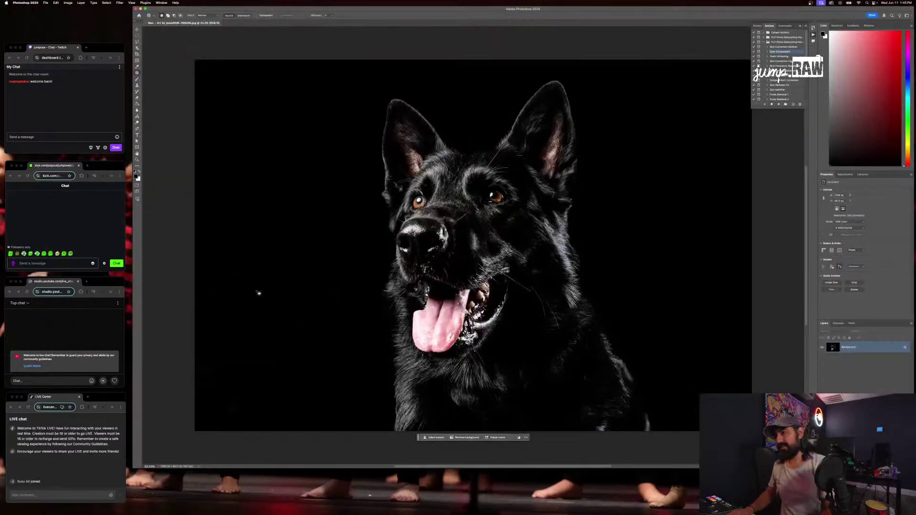
mouse_move(205, 247)
mouse_down()
mouse_move(347, 327)
mouse_move(385, 361)
mouse_move(333, 411)
mouse_move(187, 439)
mouse_move(204, 249)
mouse_up()
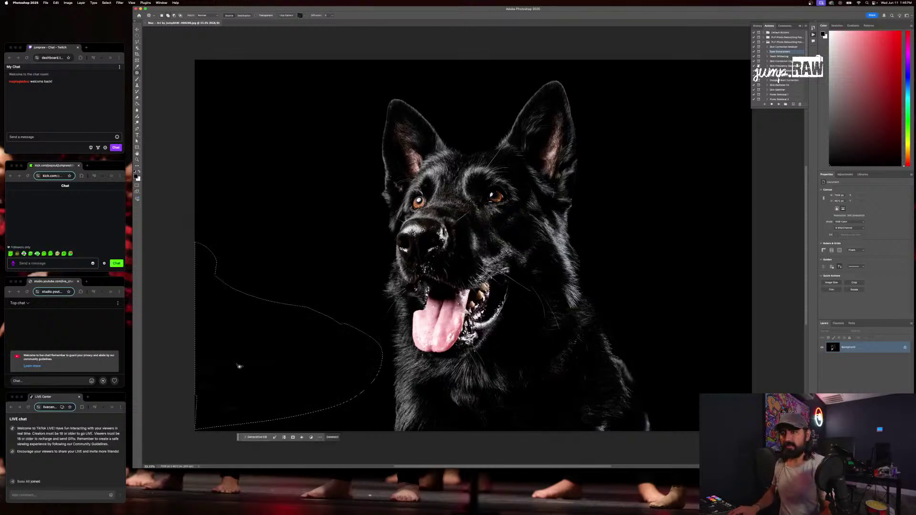
drag(239, 368, 240, 188)
key(ctrl+d)
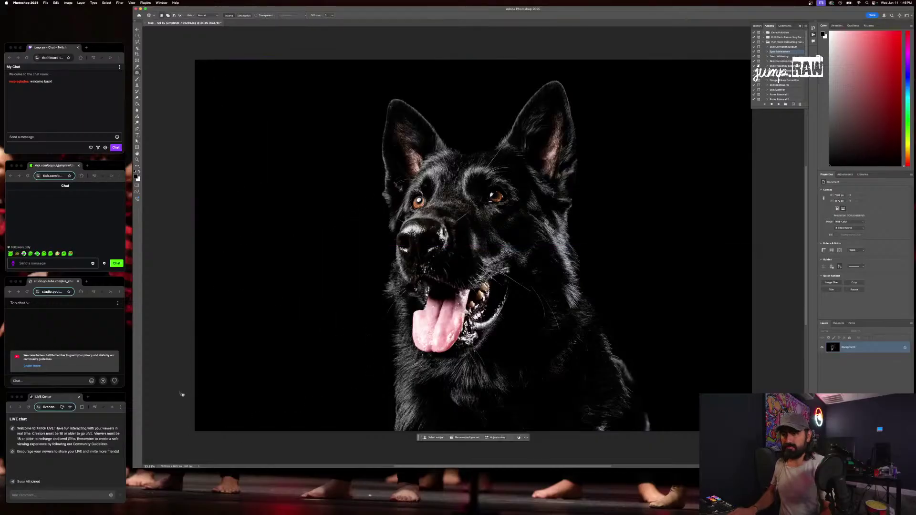
mouse_move(191, 329)
mouse_down()
mouse_move(225, 381)
mouse_move(176, 447)
mouse_up()
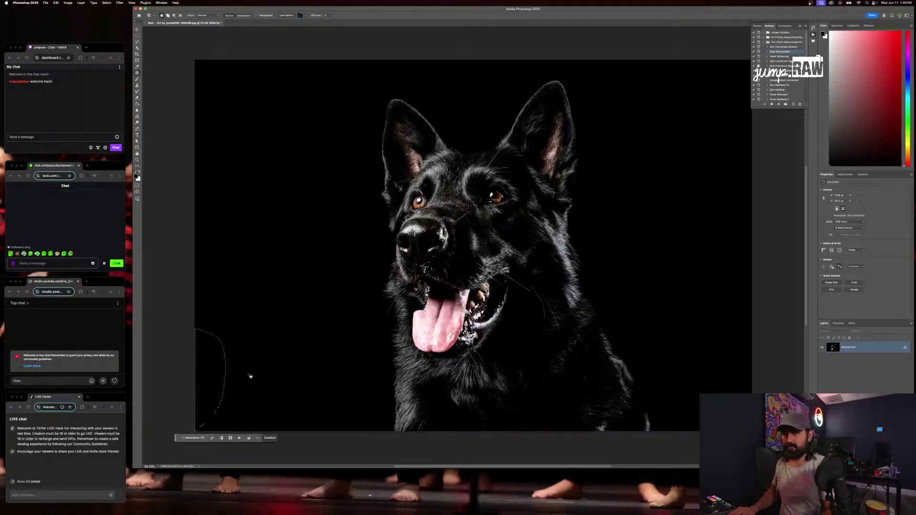
key(super+d)
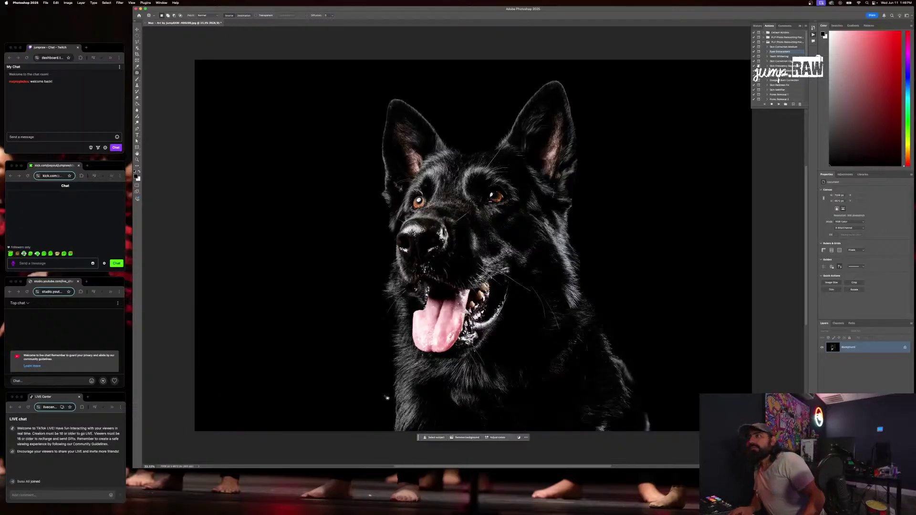
Patch the small bright speck inside the dog's left-hand ear
scroll(408, 378, right, 5)
scroll(407, 379, down, 1)
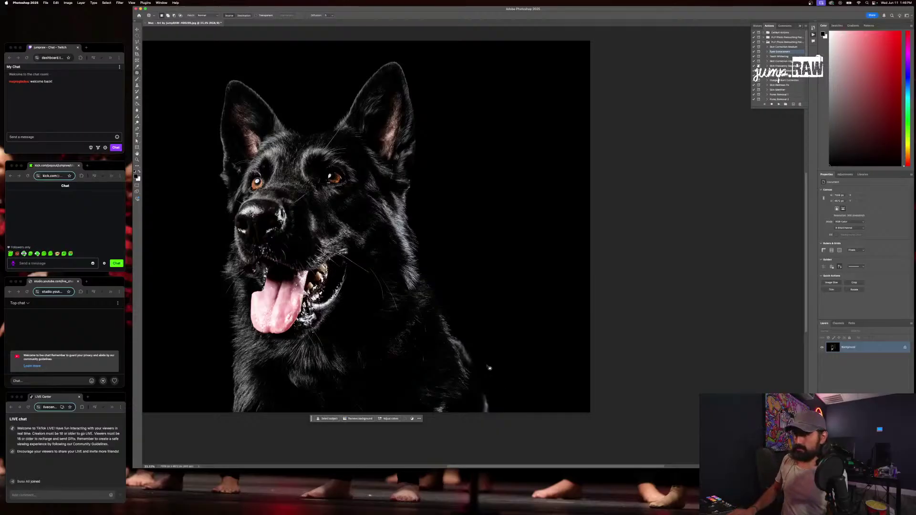
scroll(489, 368, up, 2)
scroll(490, 367, left, 1)
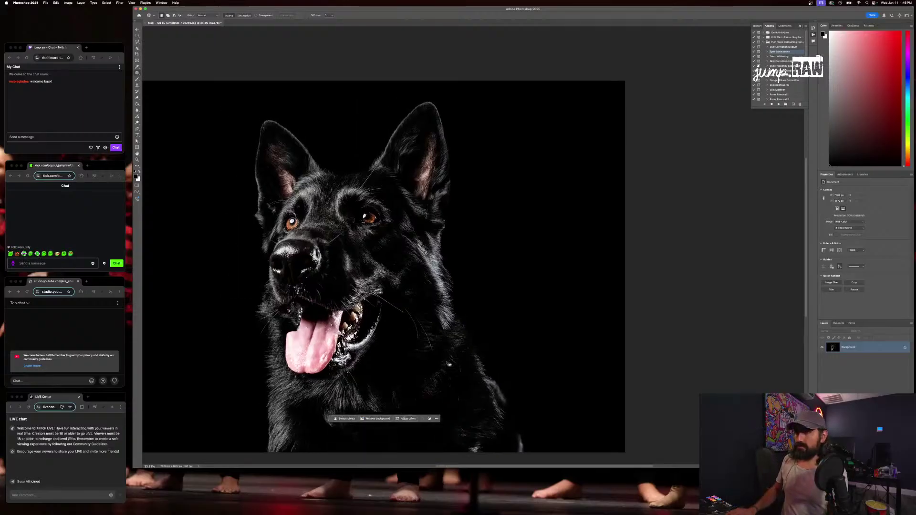
scroll(292, 295, up, 5)
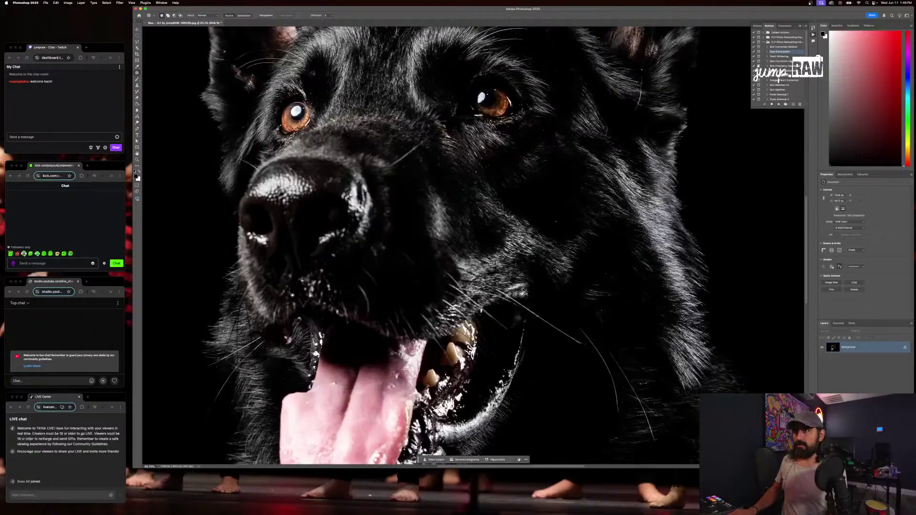
scroll(292, 295, down, 4)
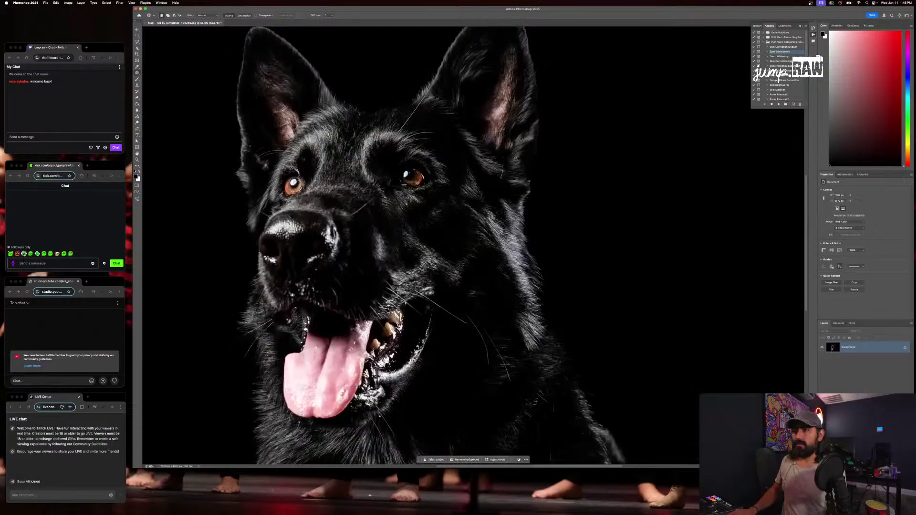
scroll(249, 192, up, 6)
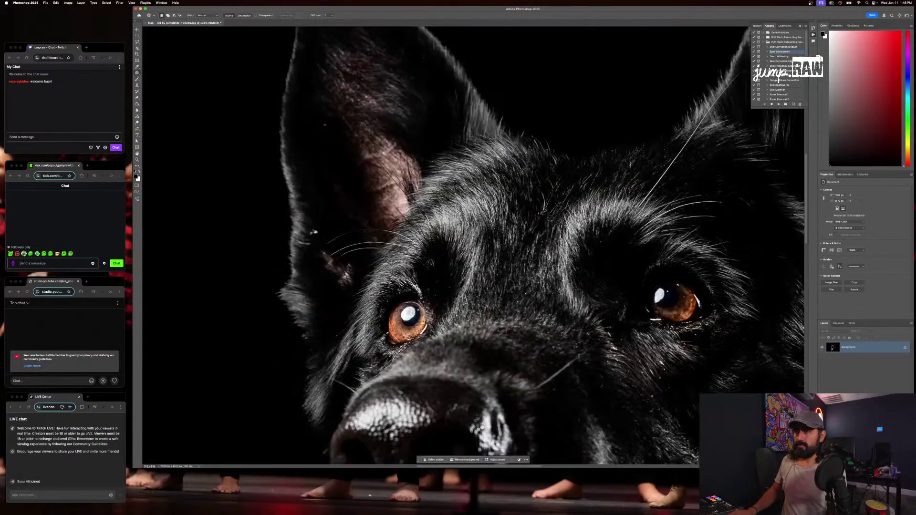
drag(326, 123, 331, 130)
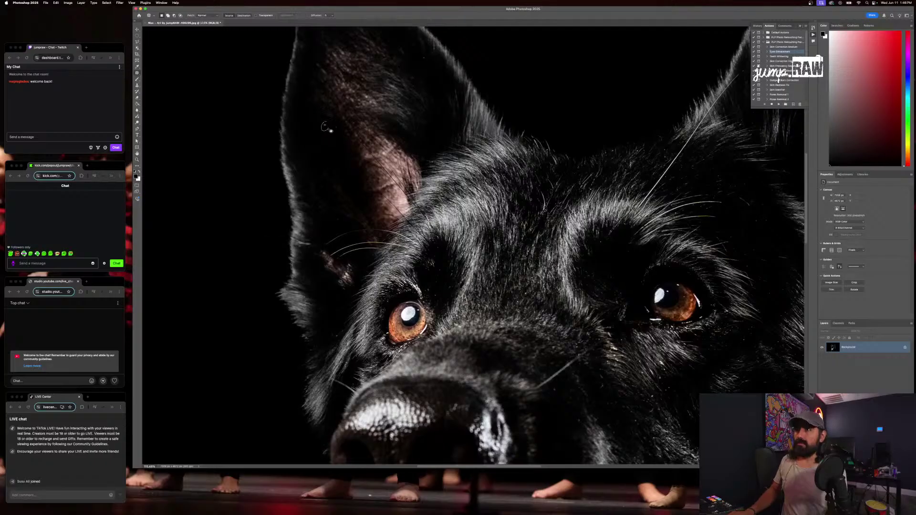
Patch the bright speck in the dark fur just below the dog's jaw and clear the selection
scroll(337, 157, down, 10)
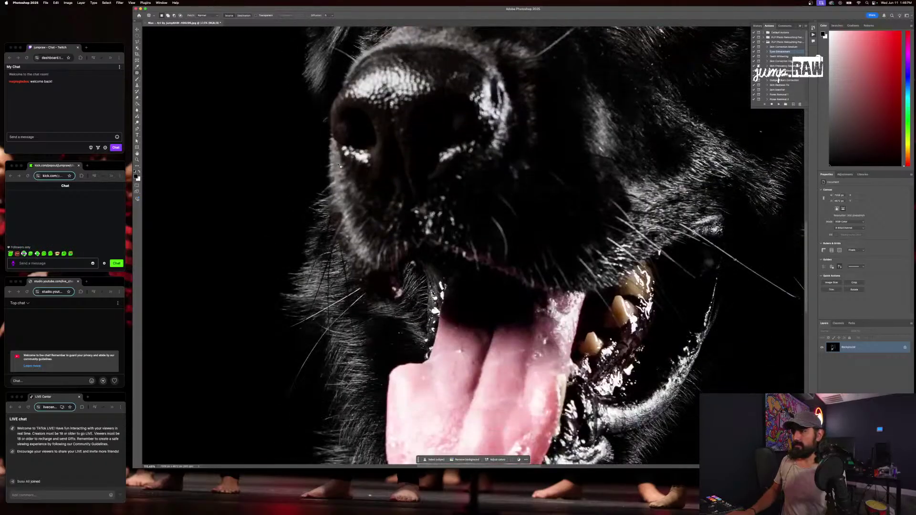
scroll(340, 166, down, 6)
scroll(340, 166, right, 4)
scroll(420, 261, down, 3)
scroll(420, 261, right, 3)
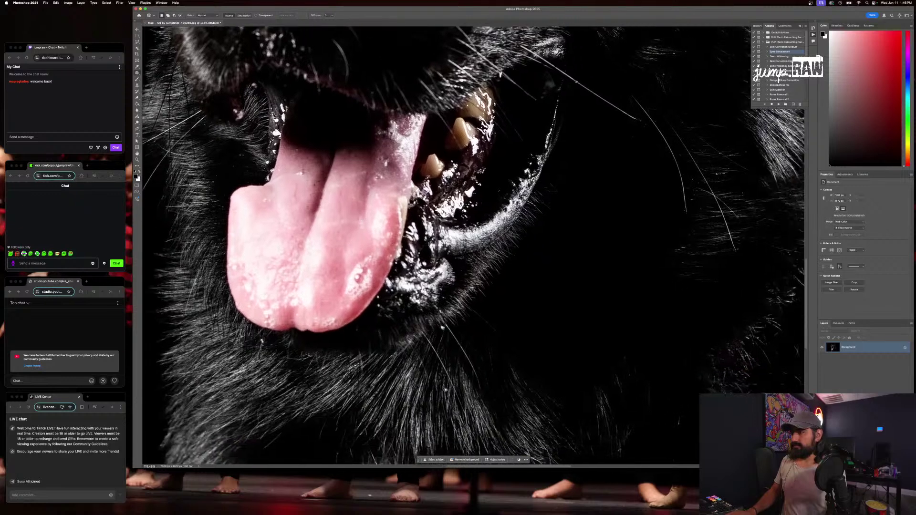
drag(441, 325, 485, 292)
key(super+d)
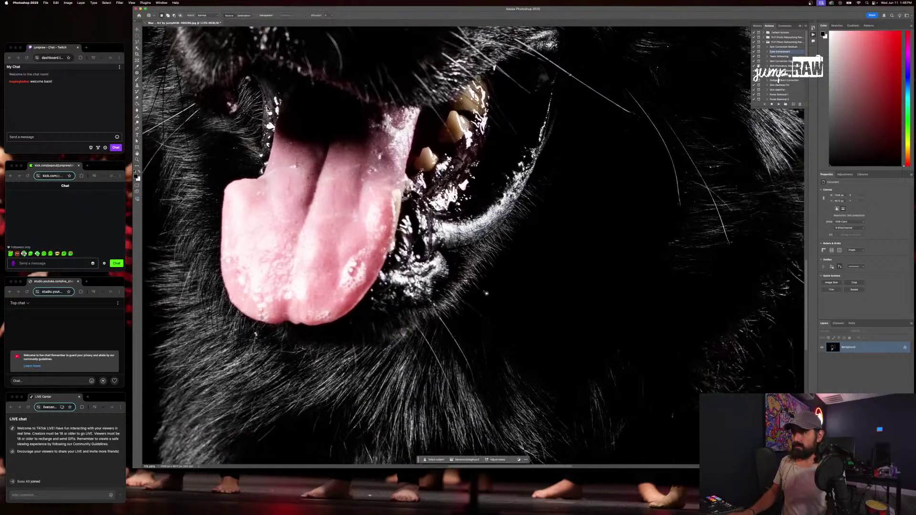
Fine-tune the landscape portrait's midtones and slightly brighten its highlights with a Levels adjustment on the RGB channel, and apply it
key(super+0)
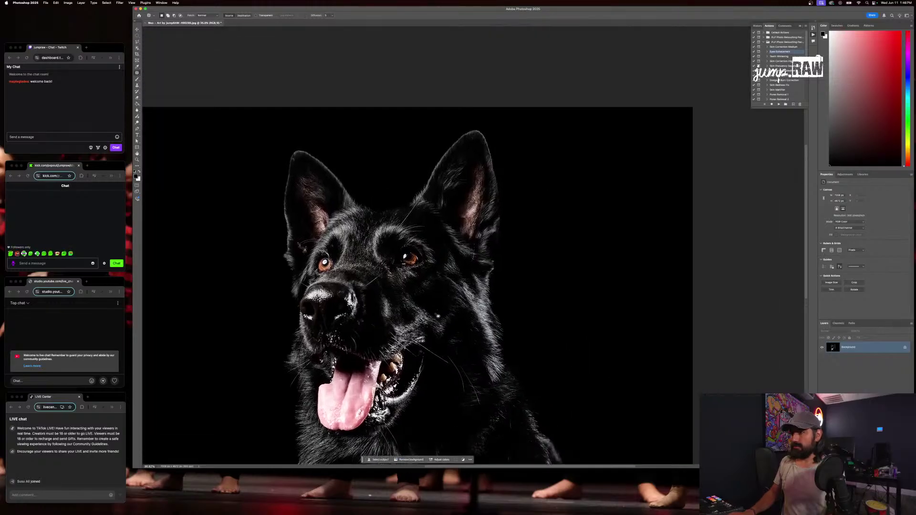
scroll(438, 315, up, 5)
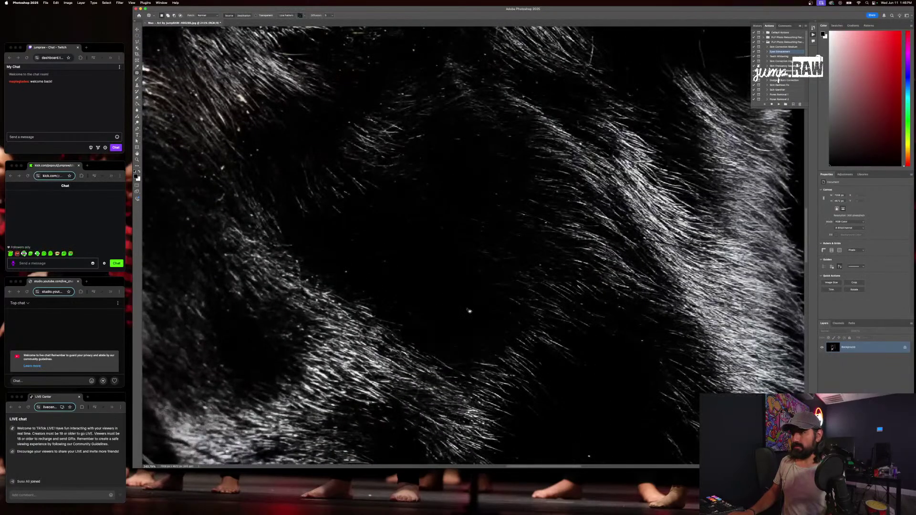
scroll(352, 264, down, 3)
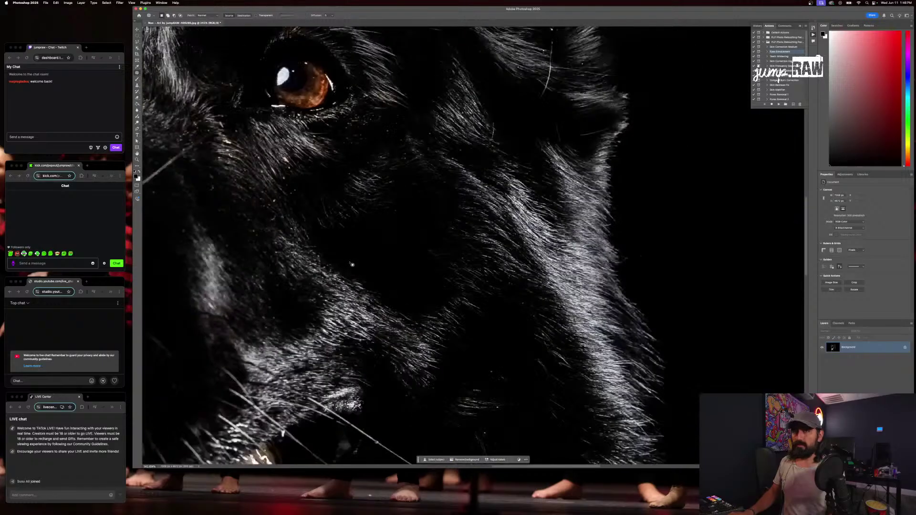
scroll(352, 265, down, 4)
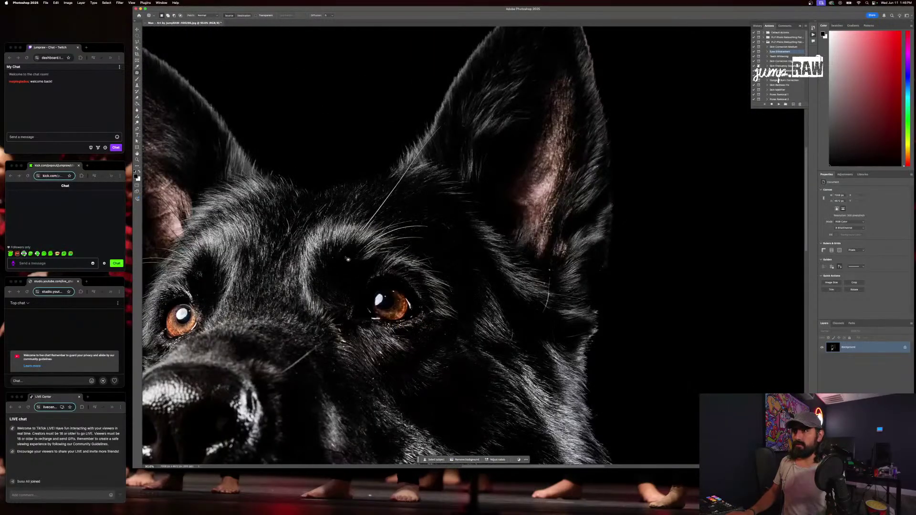
scroll(347, 259, down, 5)
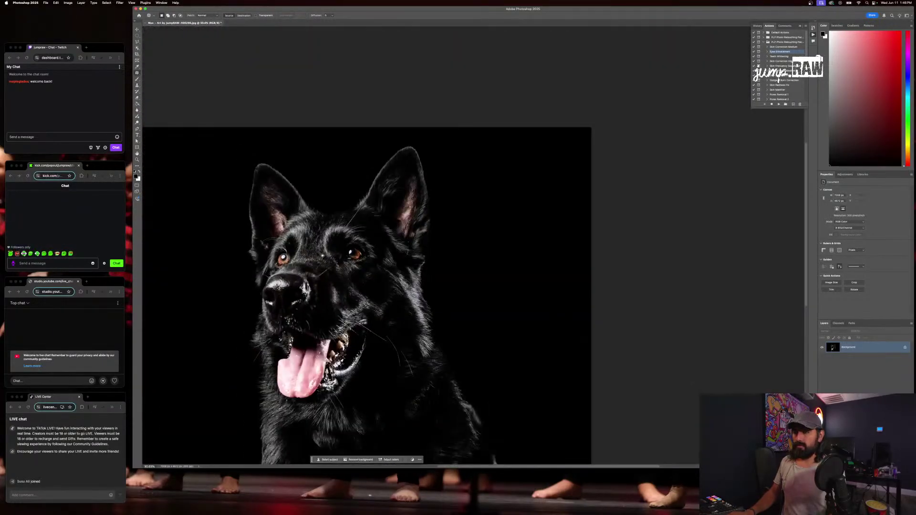
click(68, 3)
mouse_move(91, 16)
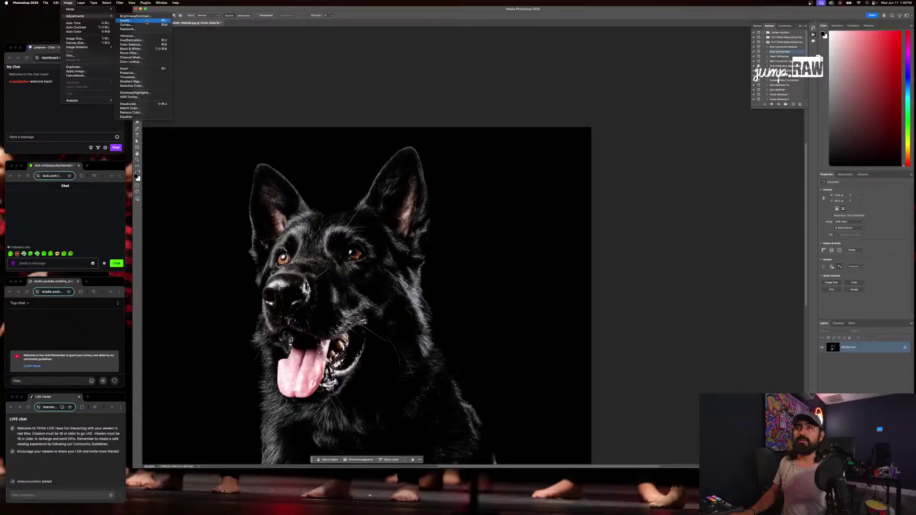
click(126, 20)
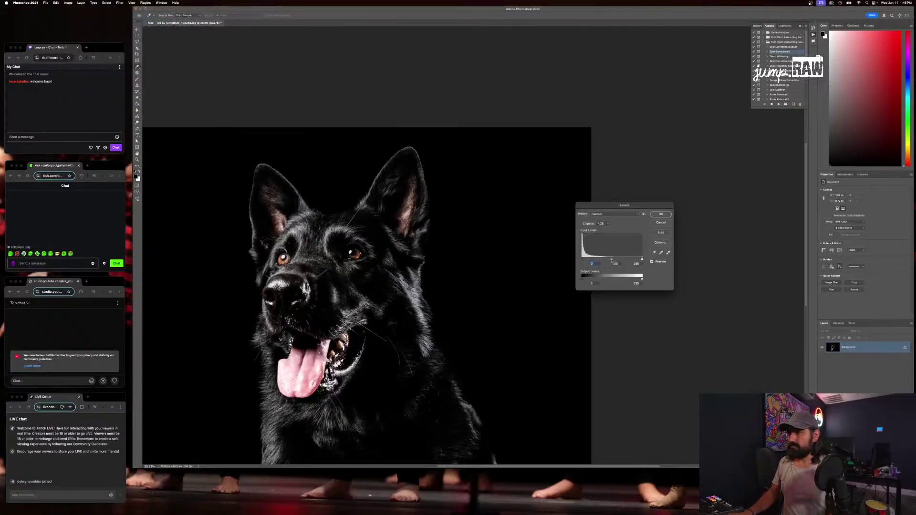
drag(611, 260, 613, 260)
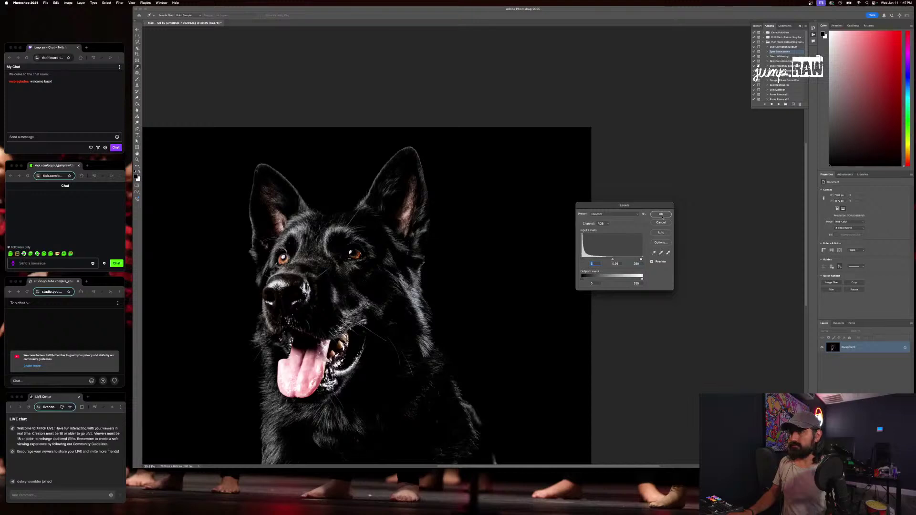
drag(614, 259, 612, 260)
key(Return)
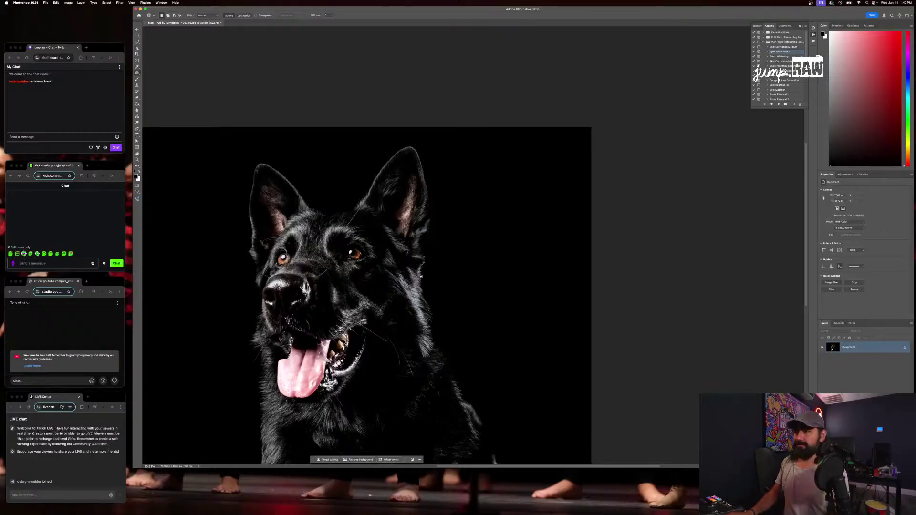
Select the flaw in the dark fur just below the right-hand ear and run Generative Fill on it without a prompt
scroll(455, 271, down, 2)
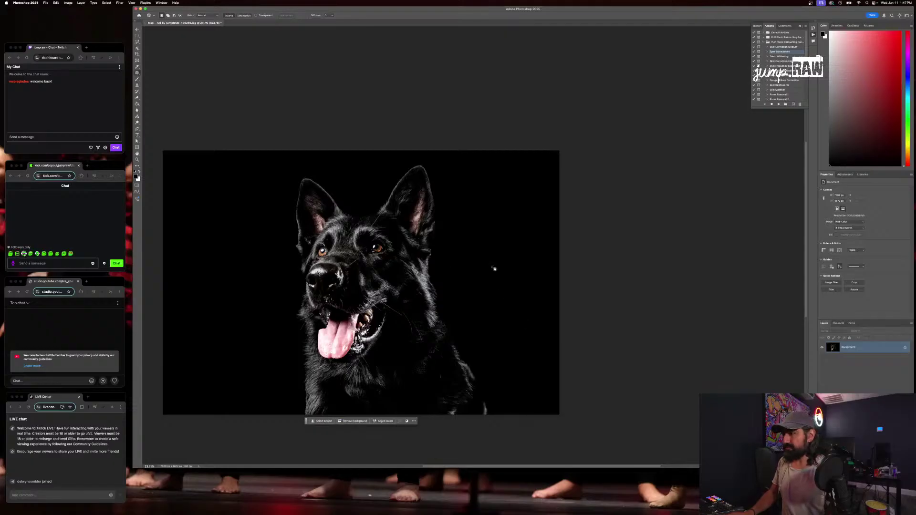
scroll(377, 384, up, 5)
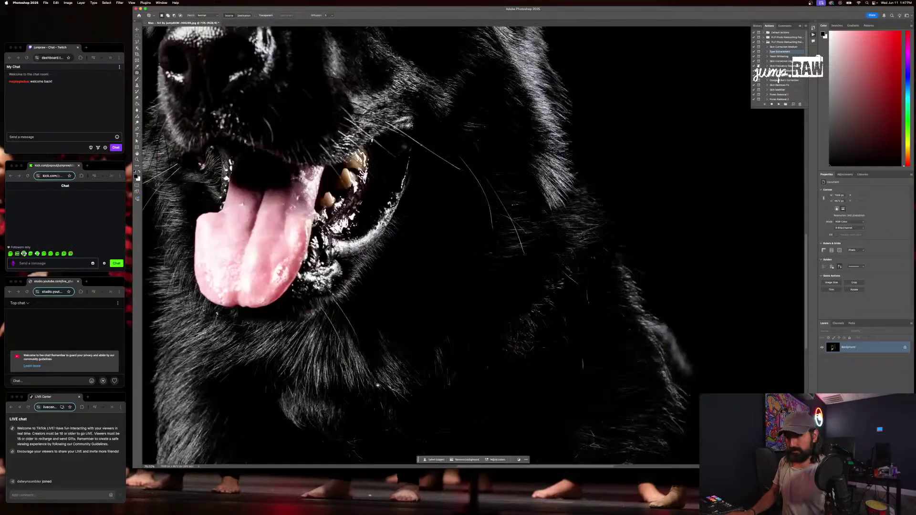
scroll(377, 385, down, 3)
scroll(377, 384, up, 3)
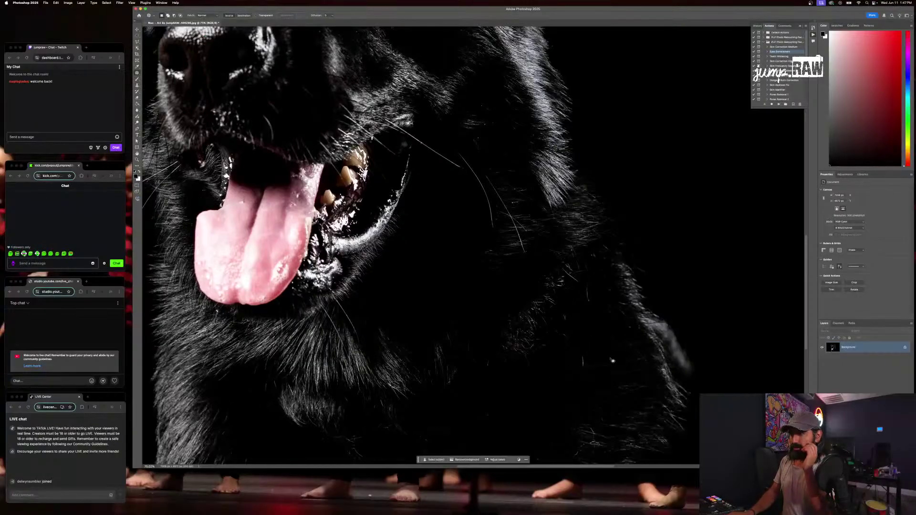
scroll(617, 361, up, 5)
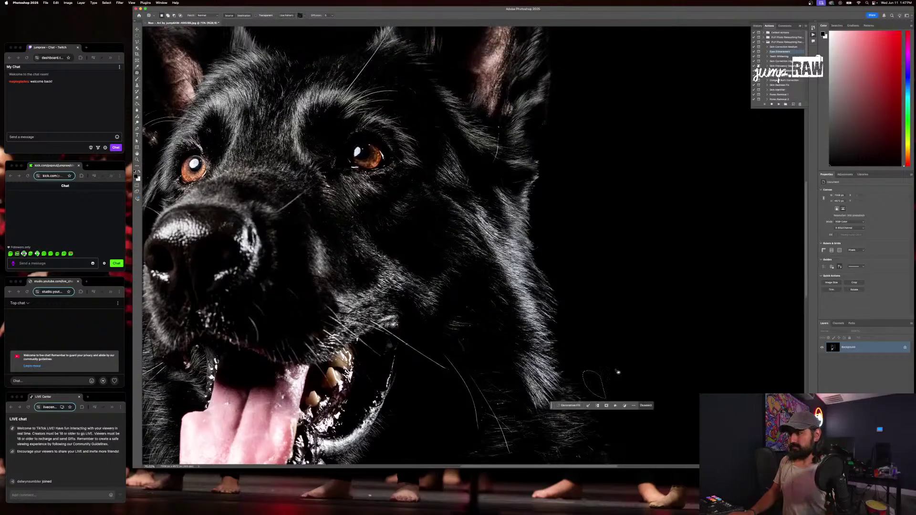
scroll(615, 375, up, 4)
mouse_move(511, 287)
mouse_down()
mouse_move(498, 282)
mouse_move(493, 321)
mouse_move(508, 290)
mouse_move(518, 297)
mouse_move(505, 281)
mouse_move(495, 313)
mouse_move(510, 295)
mouse_move(526, 294)
mouse_move(506, 297)
mouse_up()
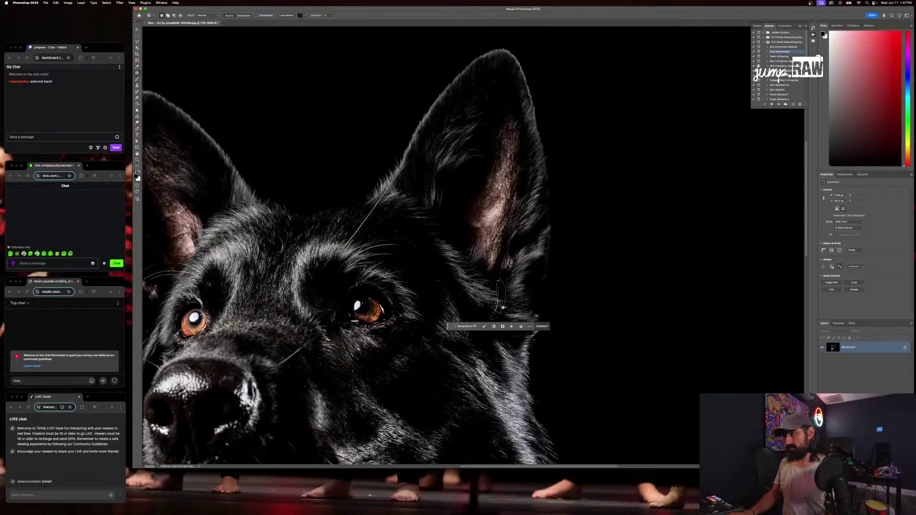
click(465, 326)
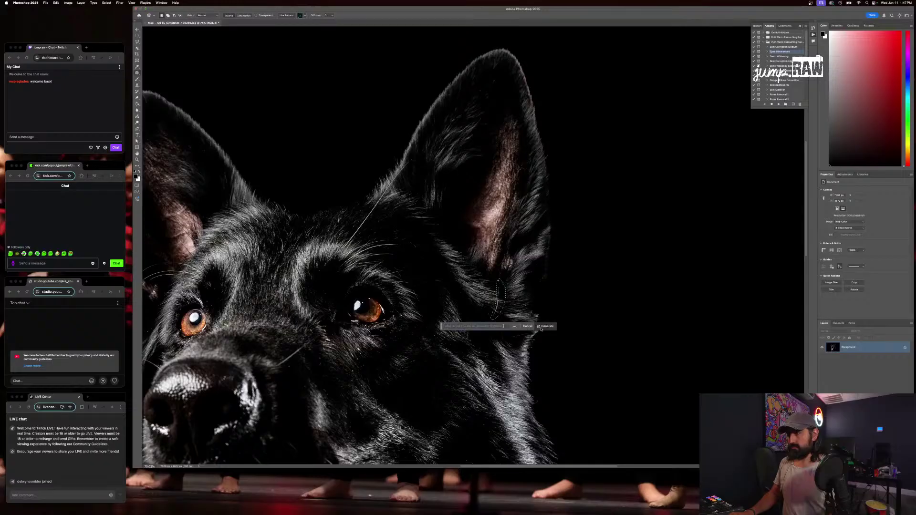
click(546, 326)
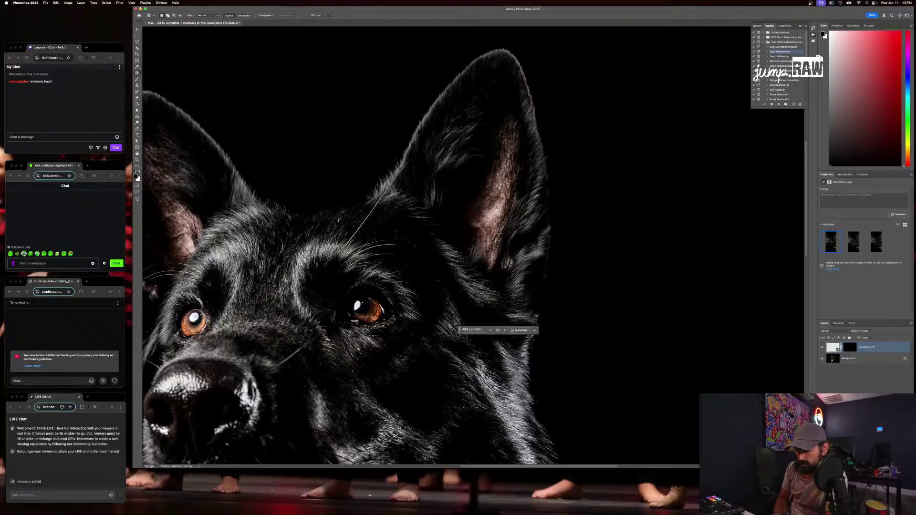
click(24, 254)
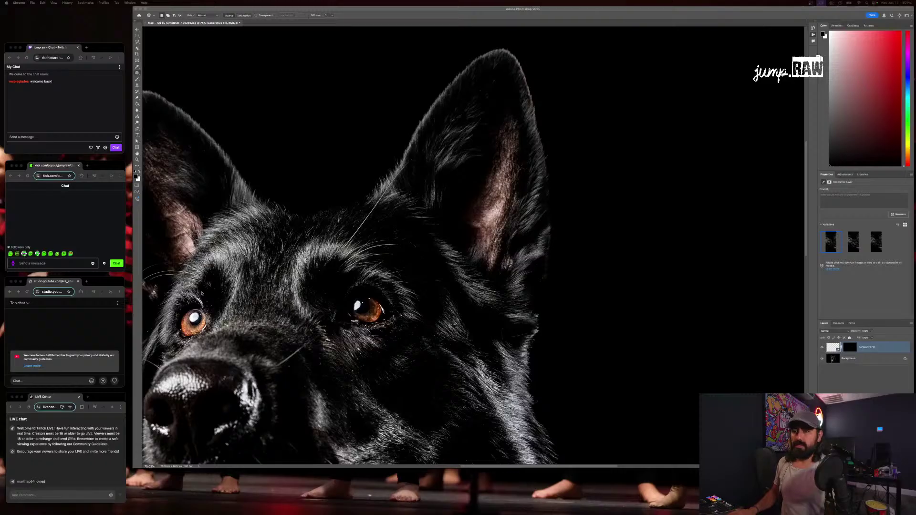
click(211, 299)
scroll(210, 317, up, 3)
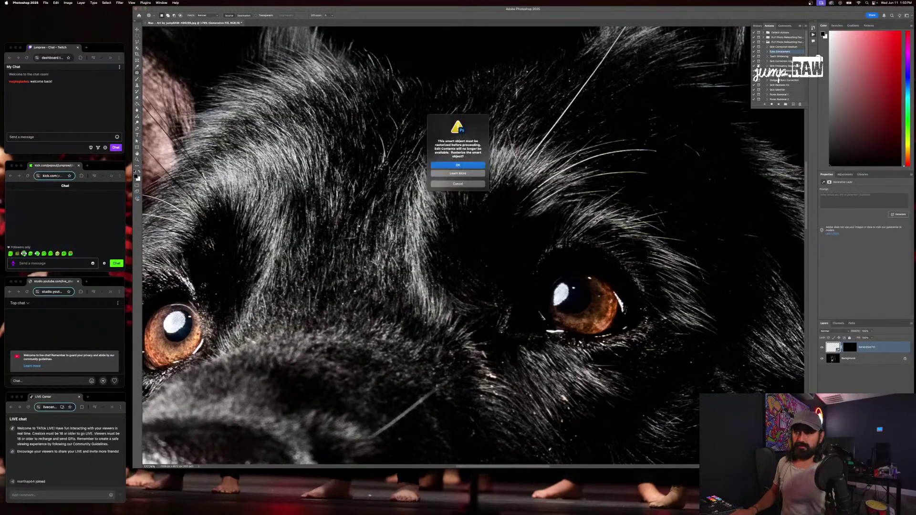
click(459, 184)
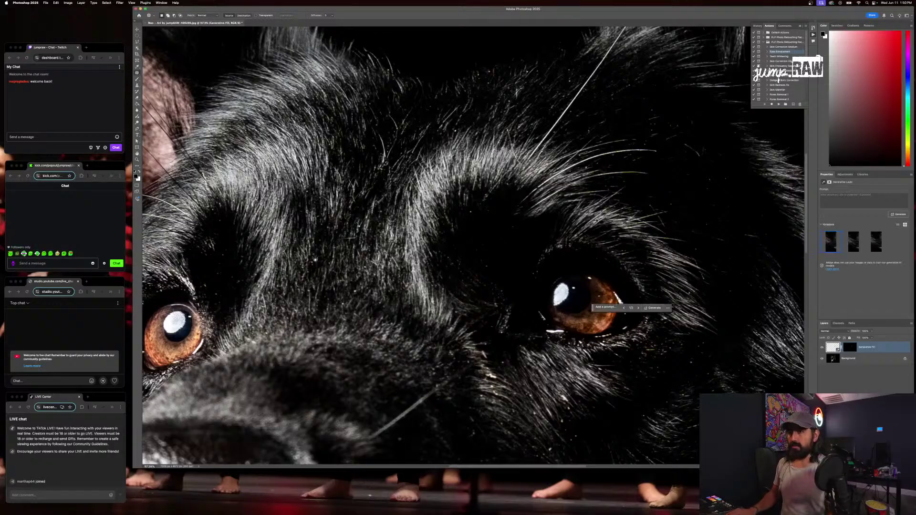
Compare the generated variations for the fur below the right-hand ear, and delete the generative fill layer
scroll(310, 262, down, 6)
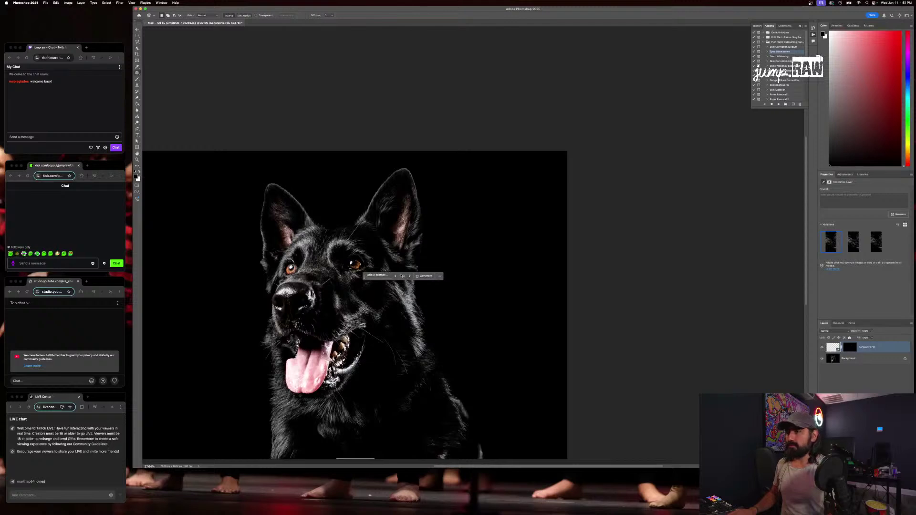
scroll(407, 262, up, 3)
click(401, 294)
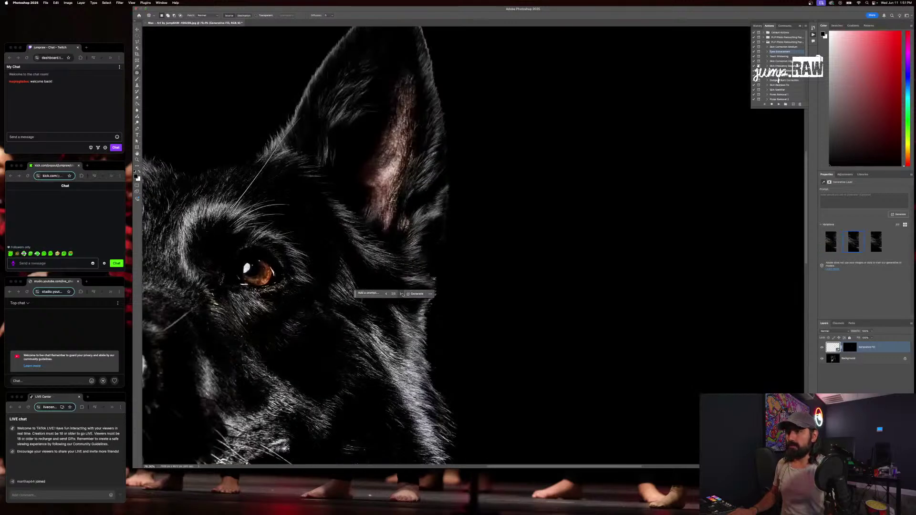
click(401, 293)
key(BackSpace)
scroll(326, 261, down, 2)
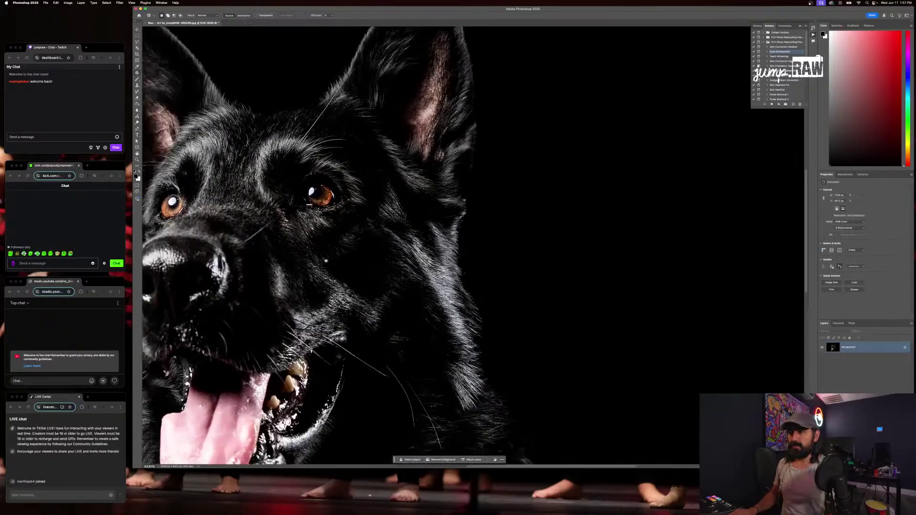
Examine the dog's chest, jaw, ears and face up close for remaining flaws
scroll(326, 260, left, 3)
scroll(382, 287, down, 5)
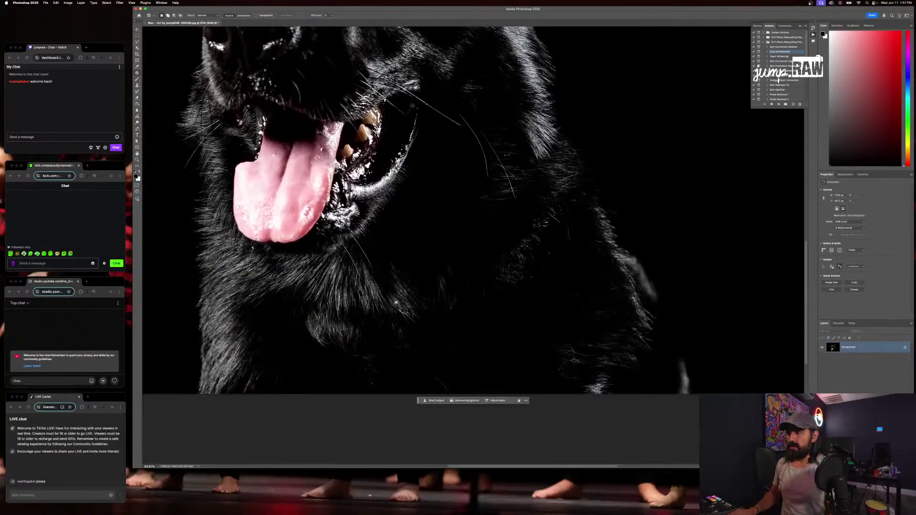
scroll(396, 302, down, 1)
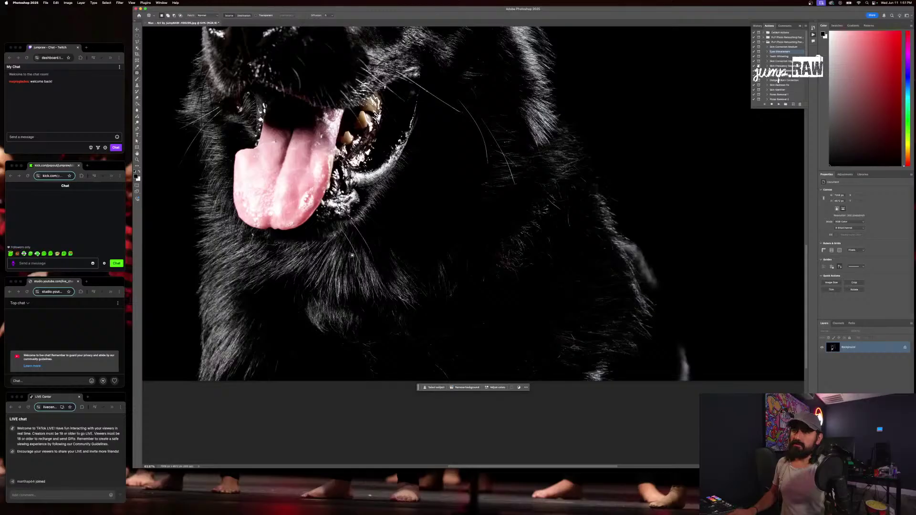
scroll(352, 255, up, 10)
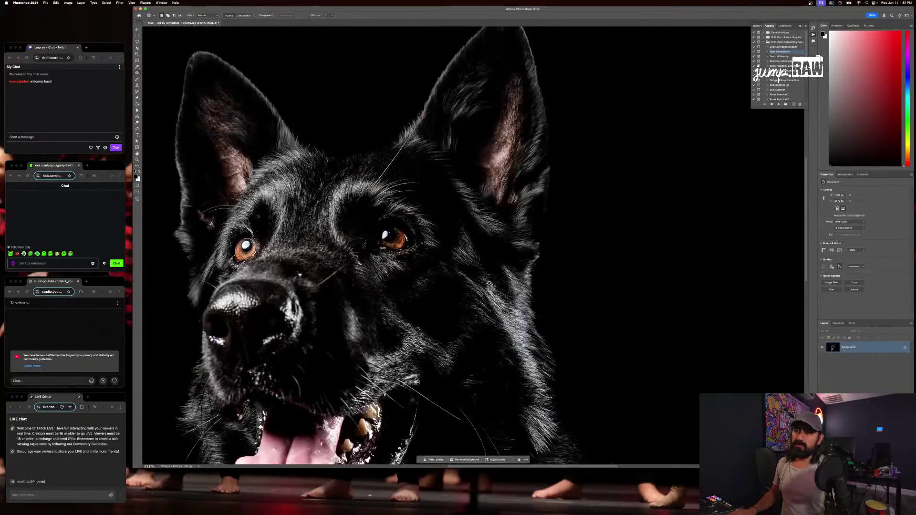
scroll(234, 221, up, 1)
scroll(234, 221, up, 10)
scroll(233, 221, down, 5)
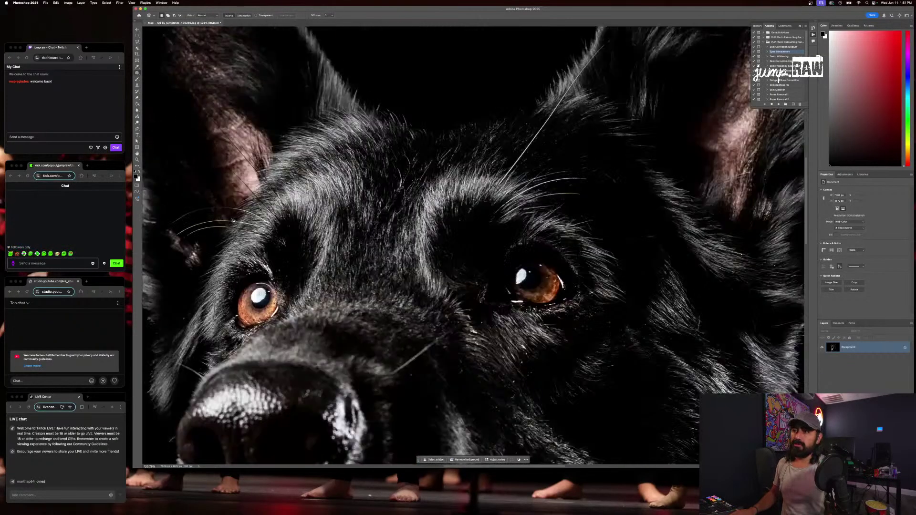
scroll(234, 221, down, 1)
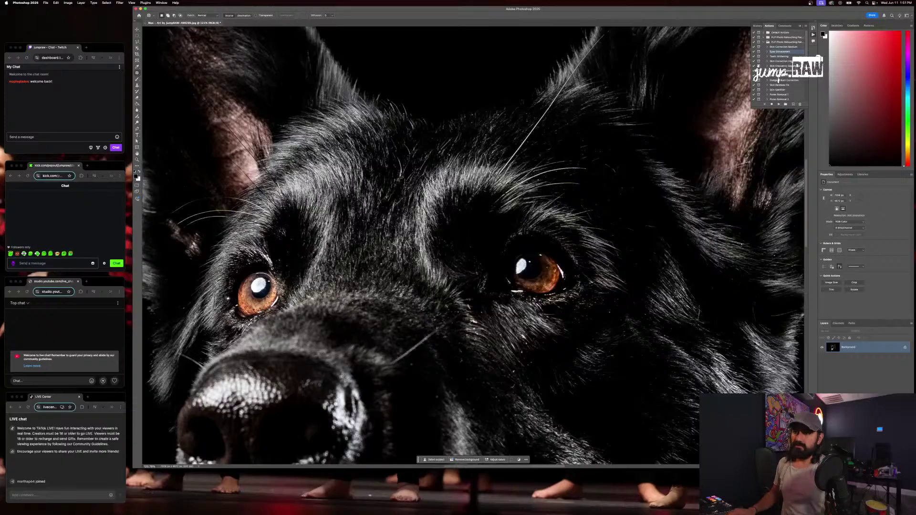
Patch the small flaws at the outer lower edge of the left-hand eye, clearing each selection
scroll(228, 298, up, 5)
drag(246, 301, 245, 301)
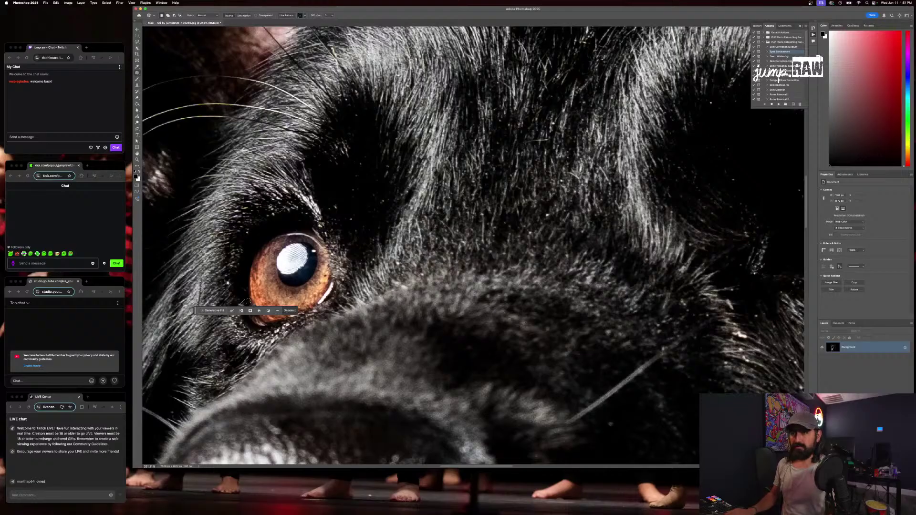
scroll(228, 282, down, 5)
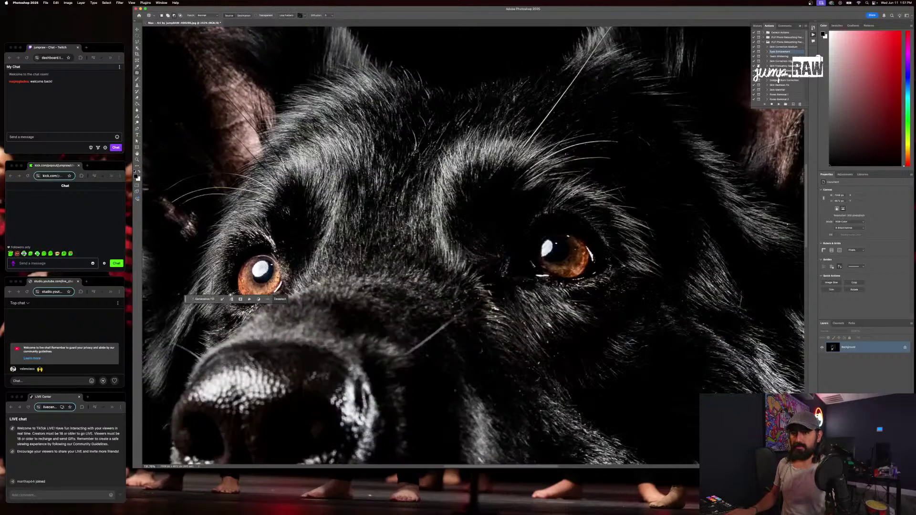
scroll(230, 294, up, 4)
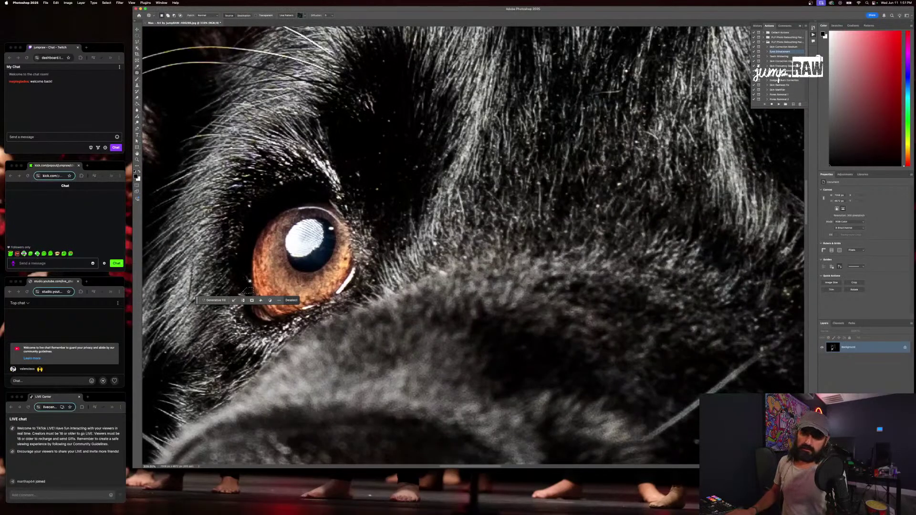
click(247, 284)
drag(257, 289, 253, 290)
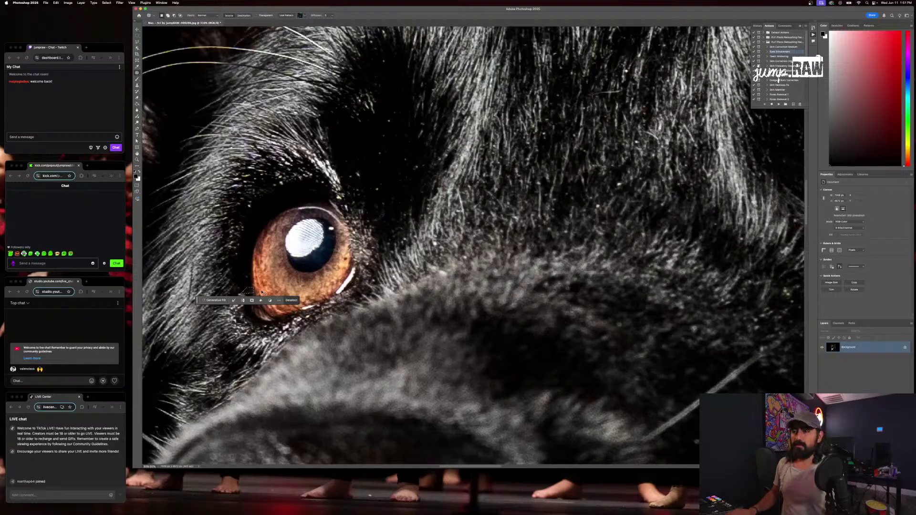
click(293, 265)
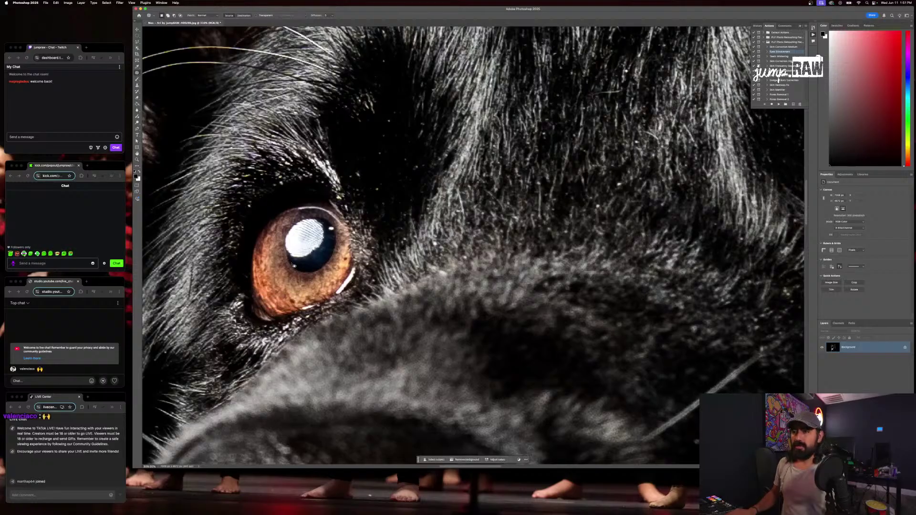
drag(255, 286, 249, 290)
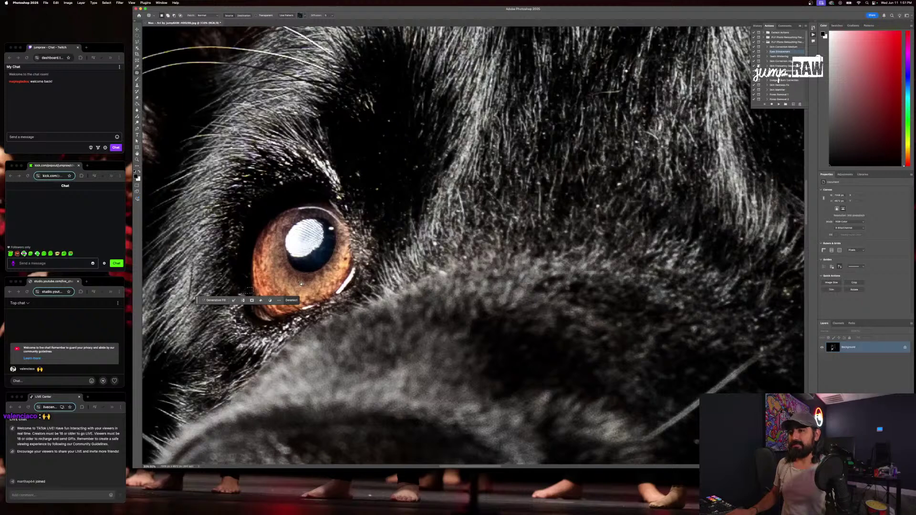
click(245, 290)
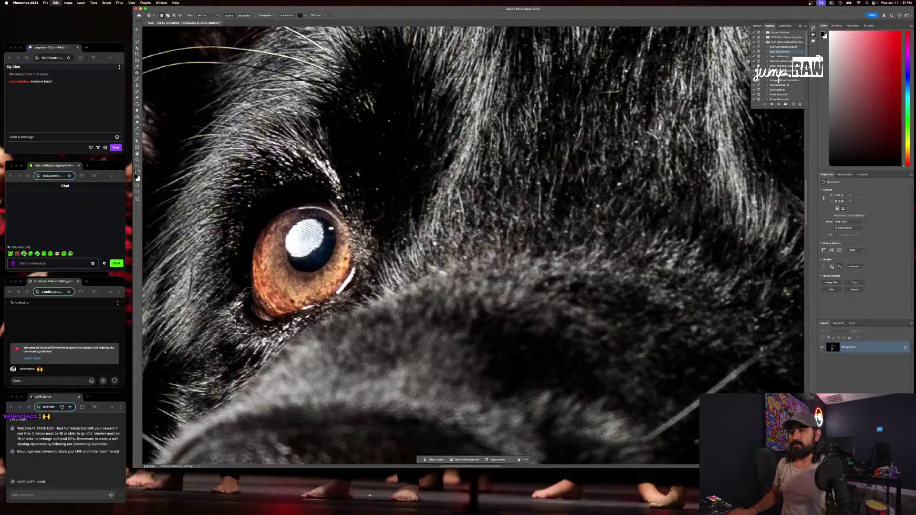
drag(251, 286, 249, 290)
click(269, 287)
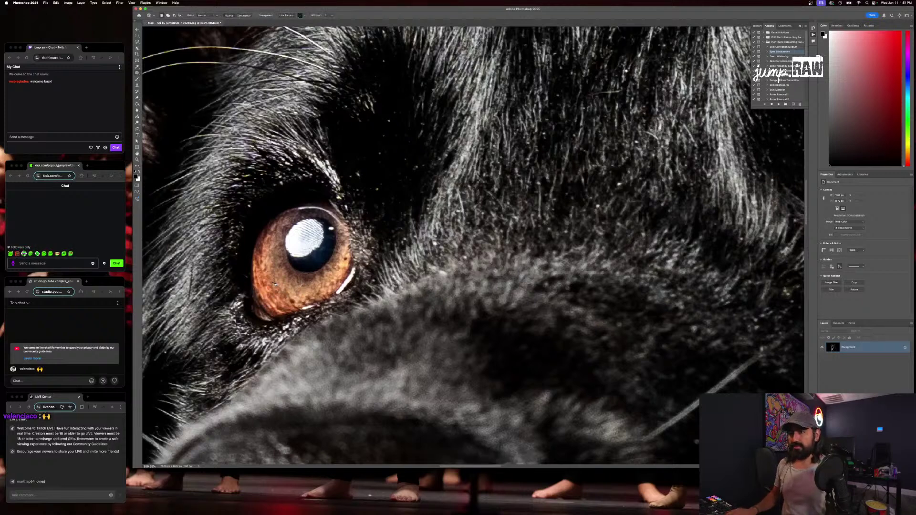
Patch the bright specks in the fur beneath the right-hand eye one at a time, clearing each selection
scroll(270, 287, down, 3)
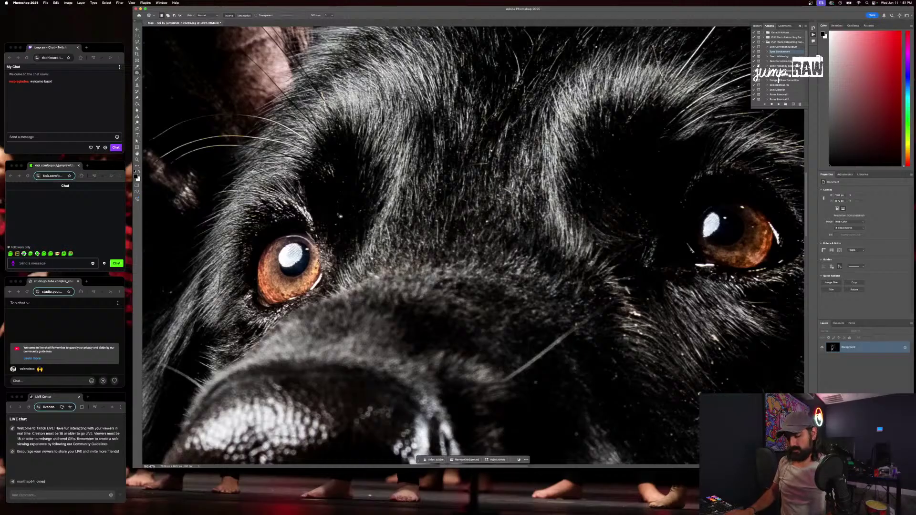
scroll(340, 216, down, 5)
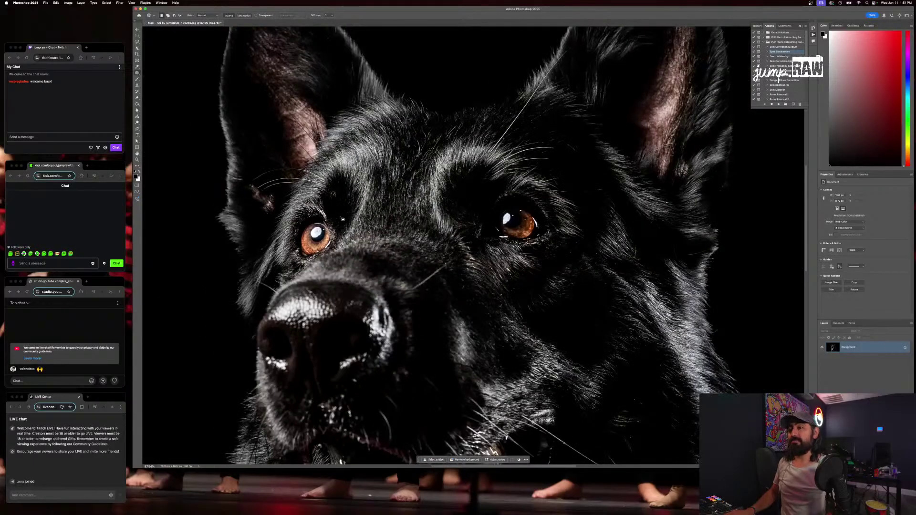
scroll(342, 220, down, 5)
scroll(343, 220, right, 3)
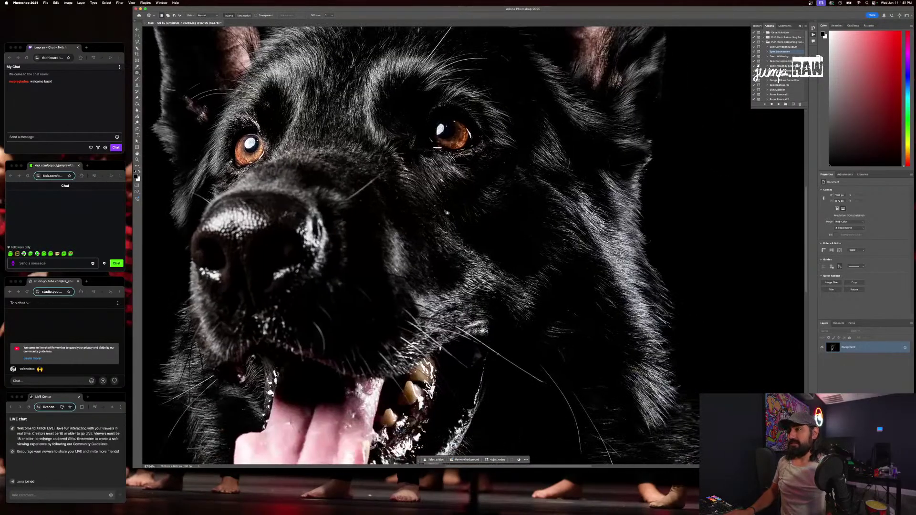
scroll(447, 213, up, 3)
drag(437, 206, 447, 179)
key(super+d)
key(super+d)
drag(446, 180, 454, 170)
key(super+d)
drag(454, 171, 459, 178)
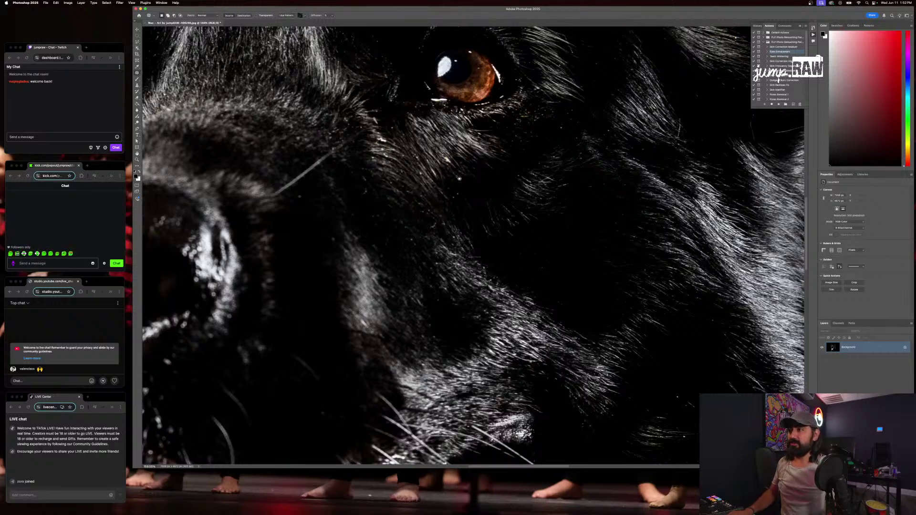
key(super+d)
Run the Eyes Enhancement action and paint its mask over the left-hand eye's iris with a resized brush
scroll(417, 144, down, 2)
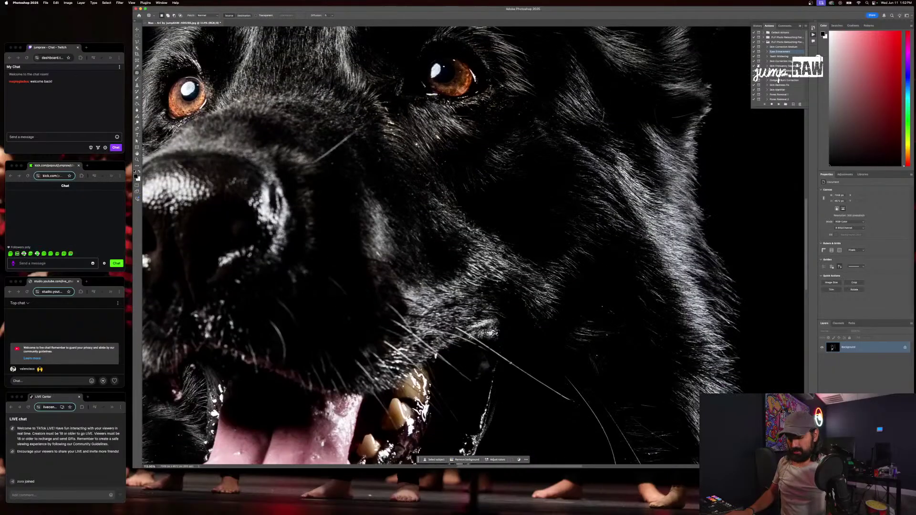
scroll(417, 143, down, 3)
scroll(416, 144, up, 5)
scroll(416, 145, down, 3)
scroll(417, 144, left, 2)
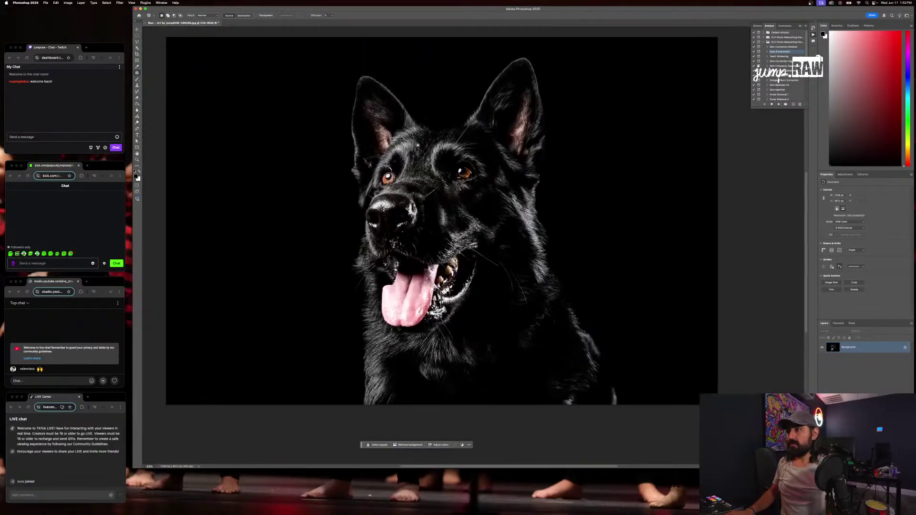
scroll(418, 145, right, 4)
scroll(418, 145, up, 2)
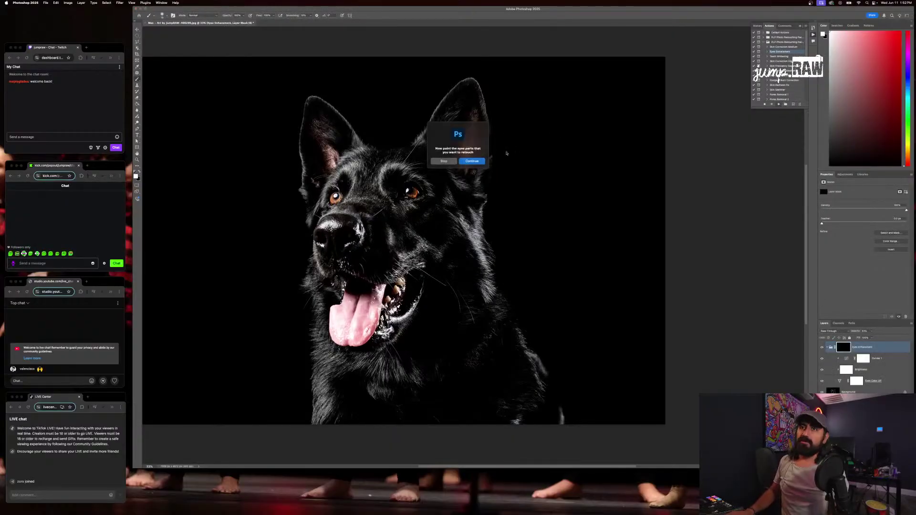
click(471, 161)
scroll(329, 199, up, 10)
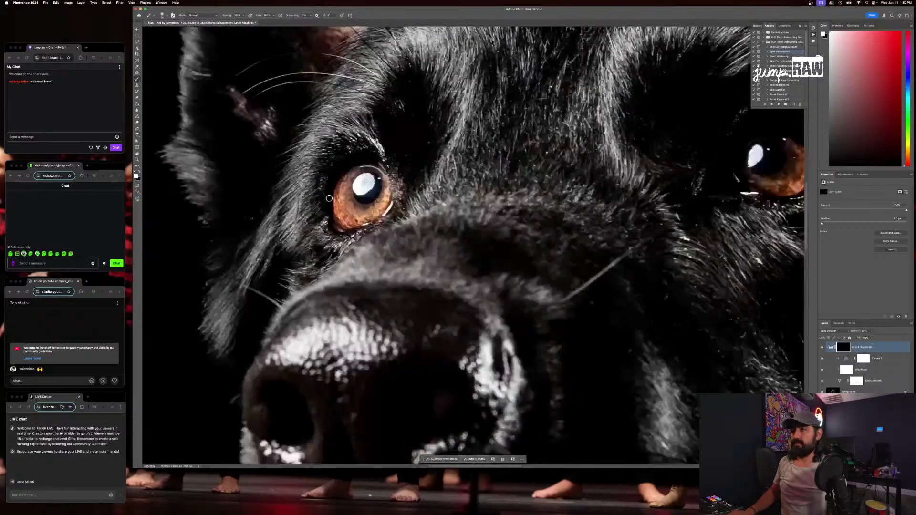
right_click(359, 196)
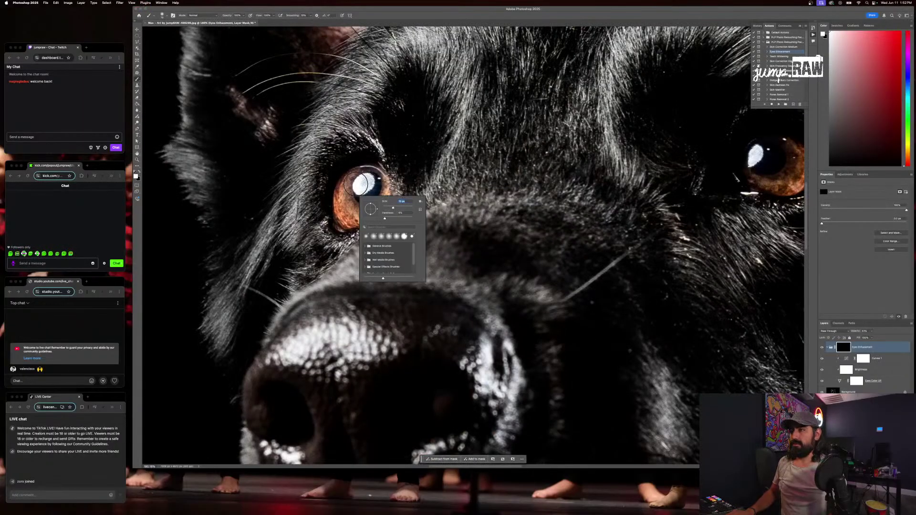
mouse_move(351, 190)
mouse_down()
mouse_move(348, 211)
mouse_move(367, 184)
mouse_move(363, 206)
mouse_up()
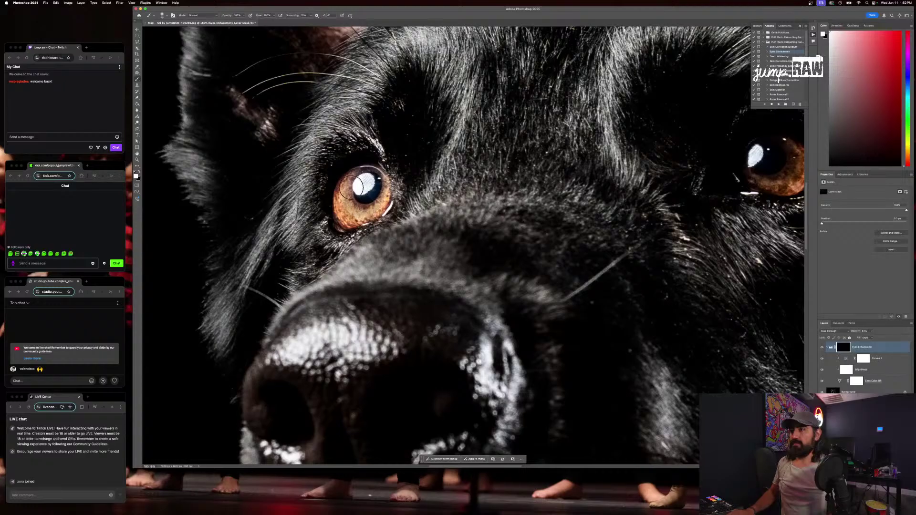
Paint the eye enhancement onto the right-hand eye and merge the visible layers
scroll(360, 203, right, 5)
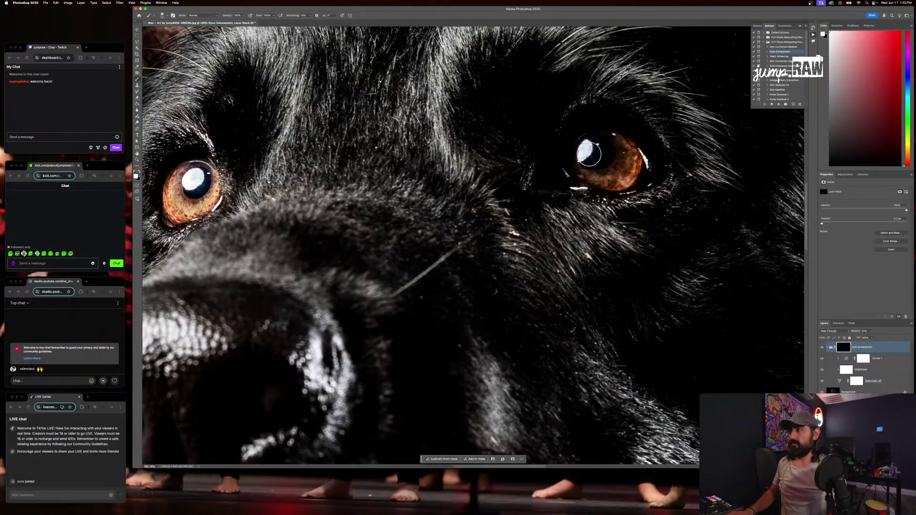
mouse_move(591, 154)
mouse_down()
mouse_move(614, 169)
mouse_move(622, 159)
mouse_move(607, 143)
mouse_move(585, 155)
mouse_move(614, 175)
mouse_move(627, 171)
mouse_move(619, 153)
mouse_move(603, 148)
mouse_move(626, 154)
mouse_move(598, 162)
mouse_up()
scroll(597, 162, down, 2)
scroll(597, 162, down, 10)
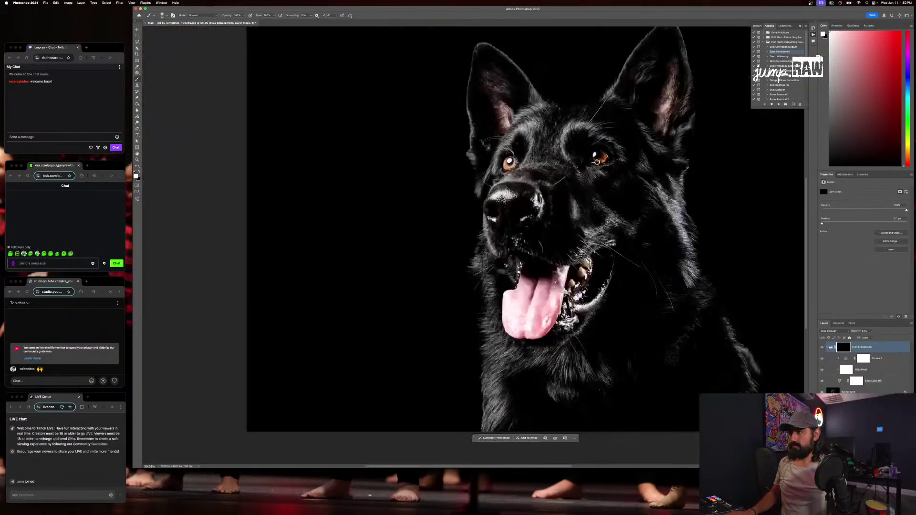
key(super+shift+e)
Apply a Curves adjustment to the portrait, lifting the highlights and lowering the shadows in a gentle S-curve for contrast
scroll(565, 160, down, 5)
scroll(565, 160, right, 5)
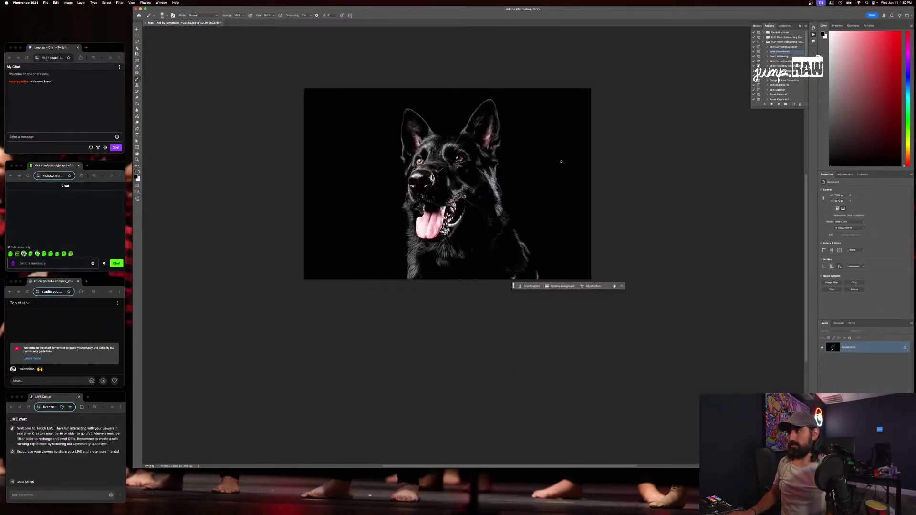
scroll(494, 172, up, 3)
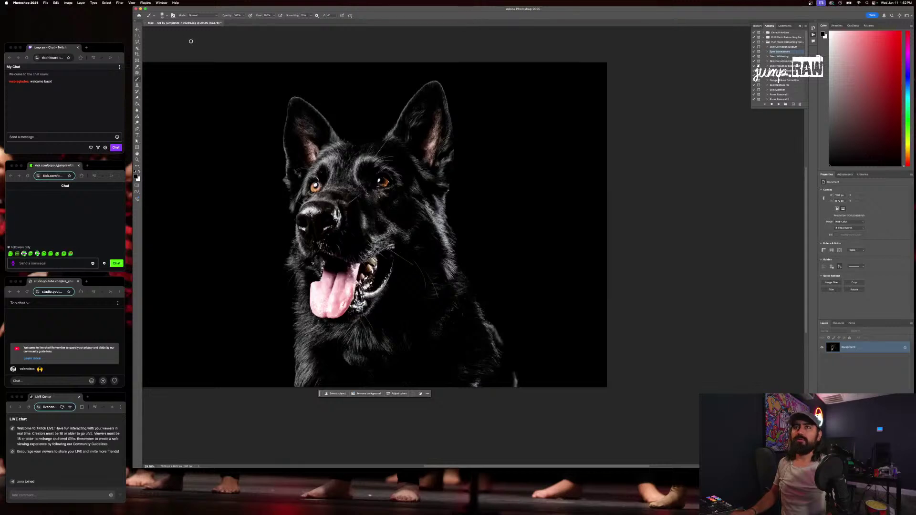
click(57, 3)
mouse_move(94, 18)
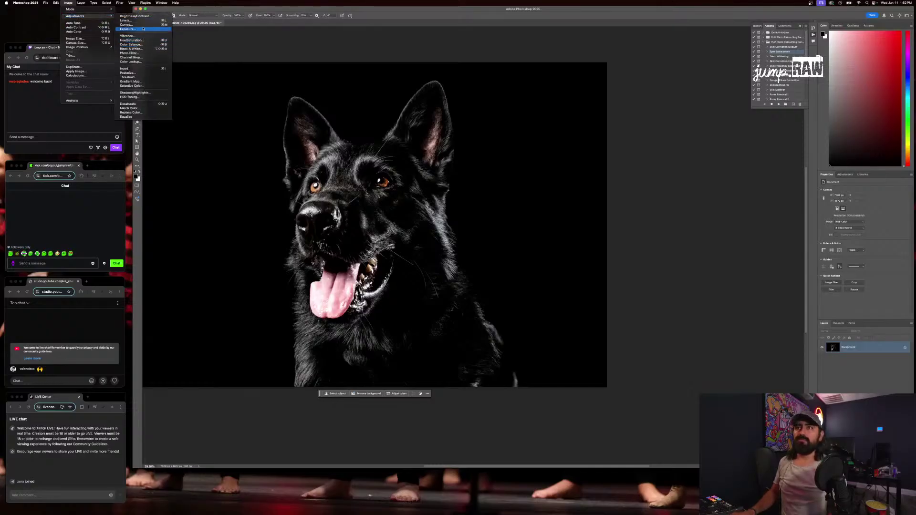
click(126, 24)
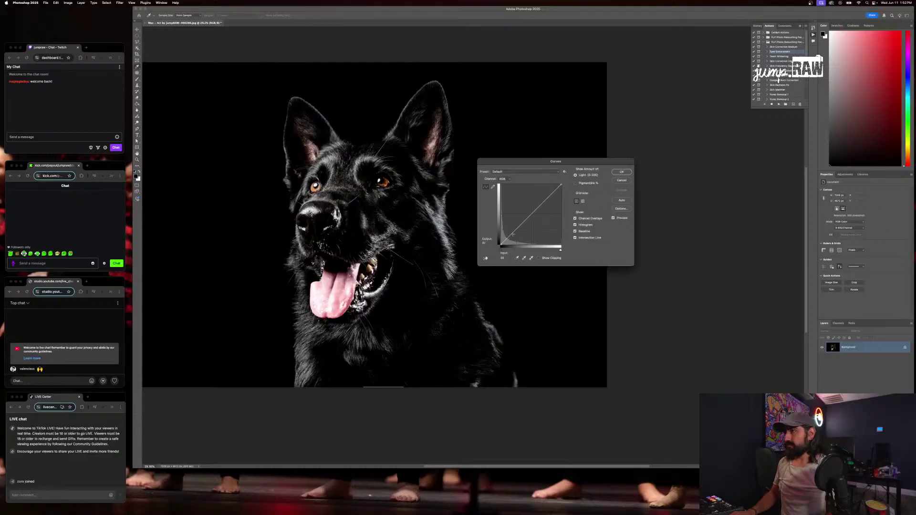
drag(513, 234, 541, 201)
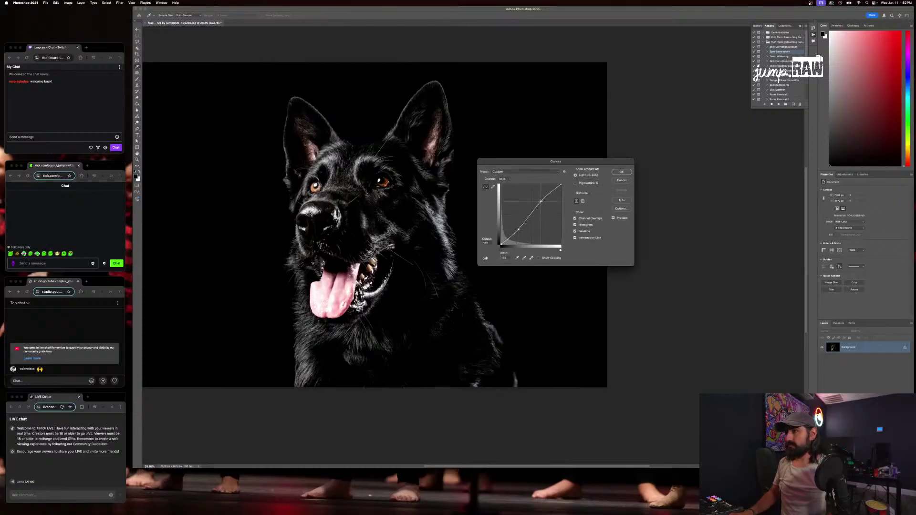
click(519, 230)
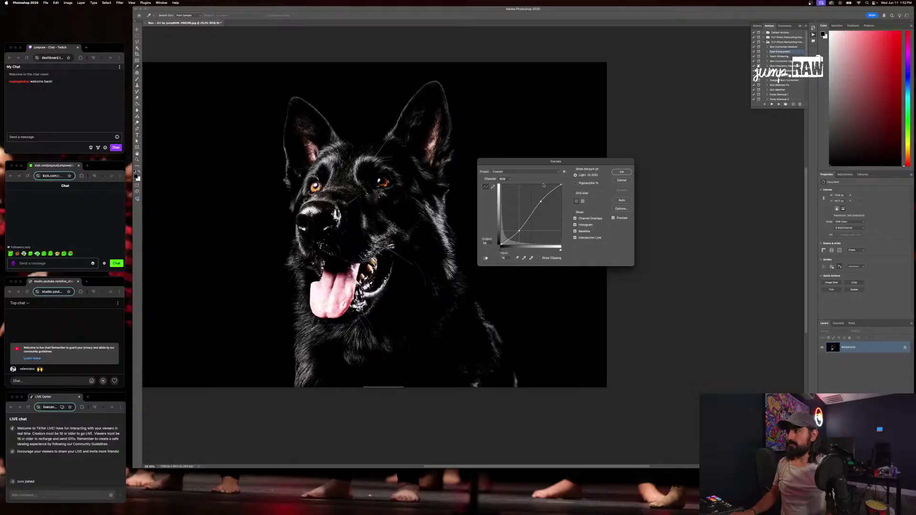
click(621, 172)
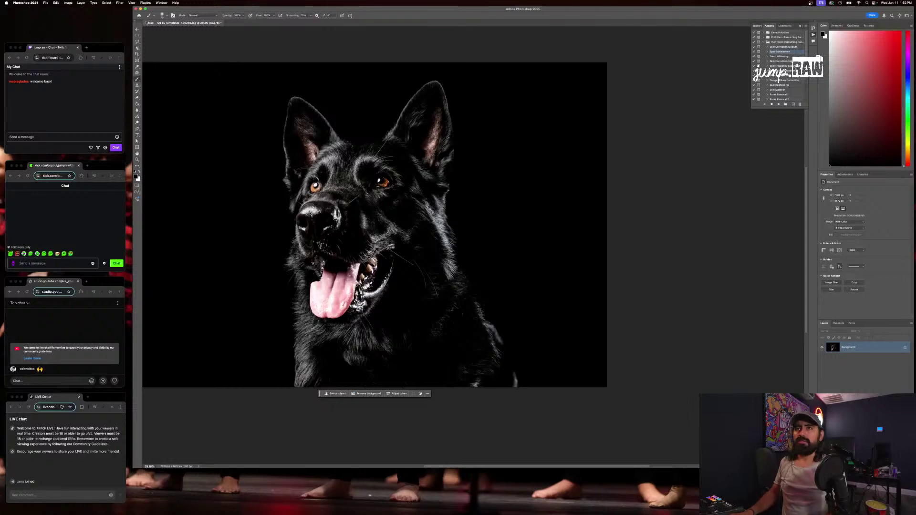
Apply a second, subtler Curves adjustment with one point in the shadows and one in the highlights
click(57, 3)
mouse_move(68, 3)
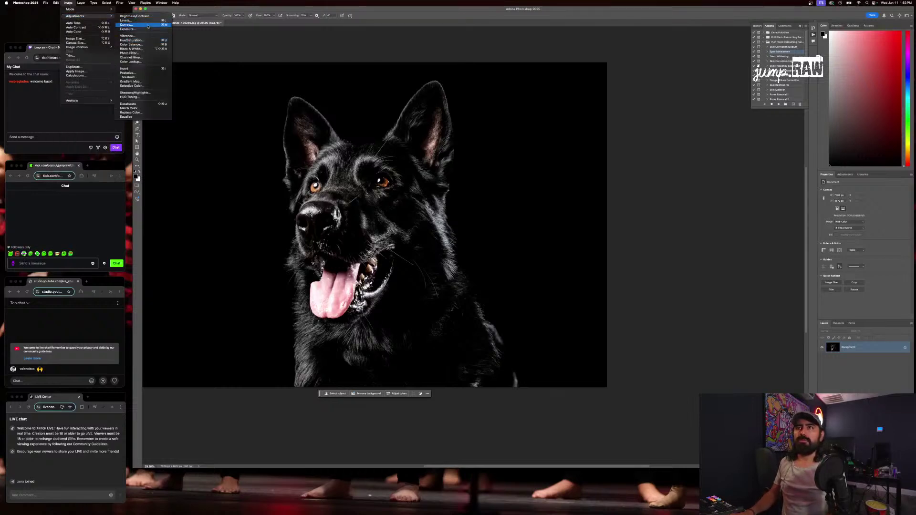
click(127, 24)
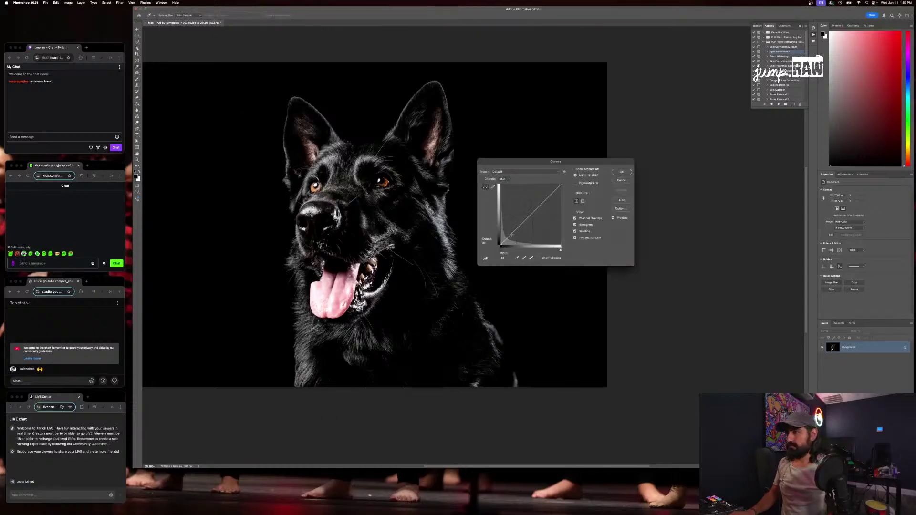
drag(511, 236, 515, 233)
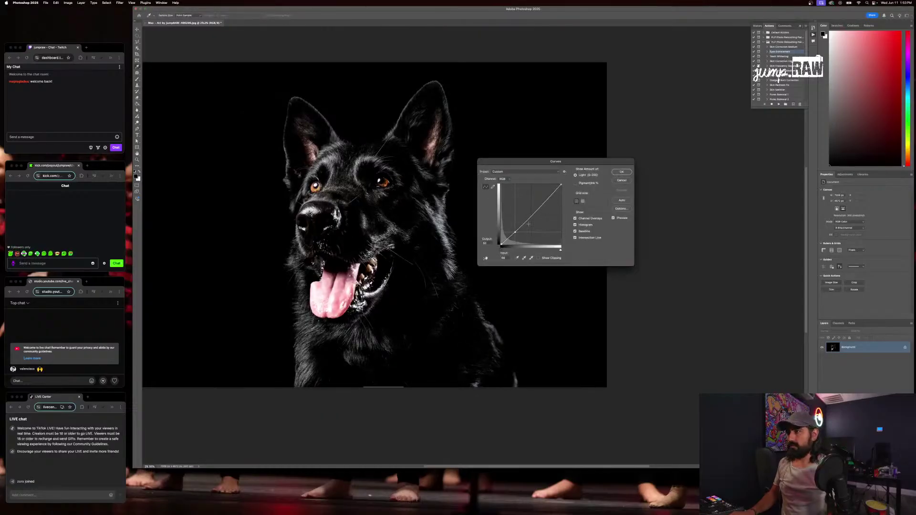
drag(544, 202, 543, 202)
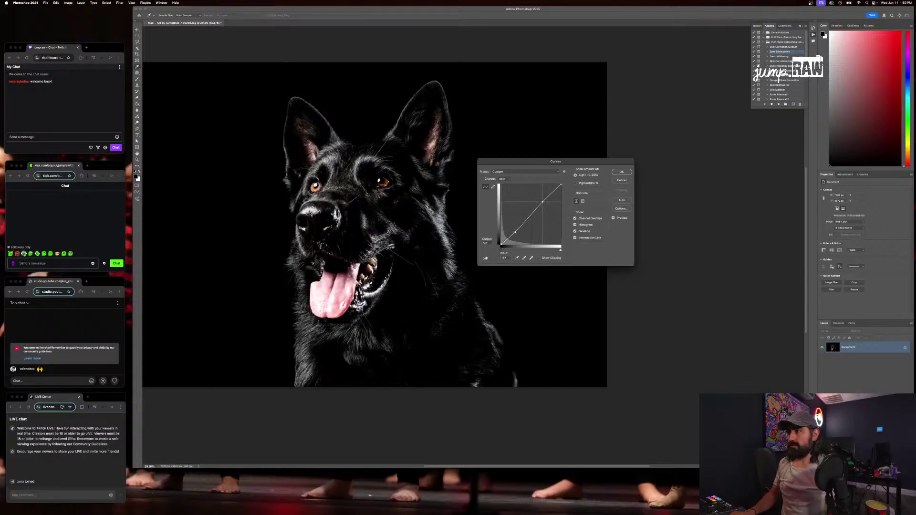
drag(516, 232, 518, 229)
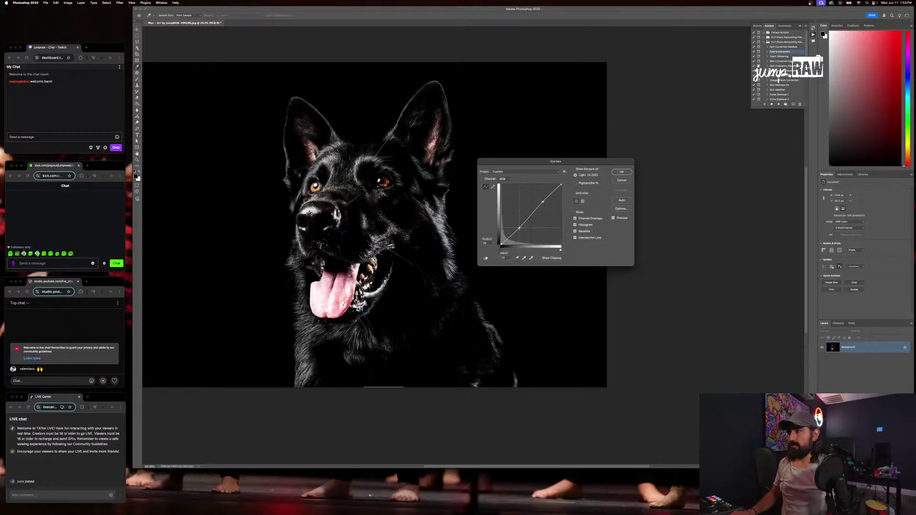
click(620, 172)
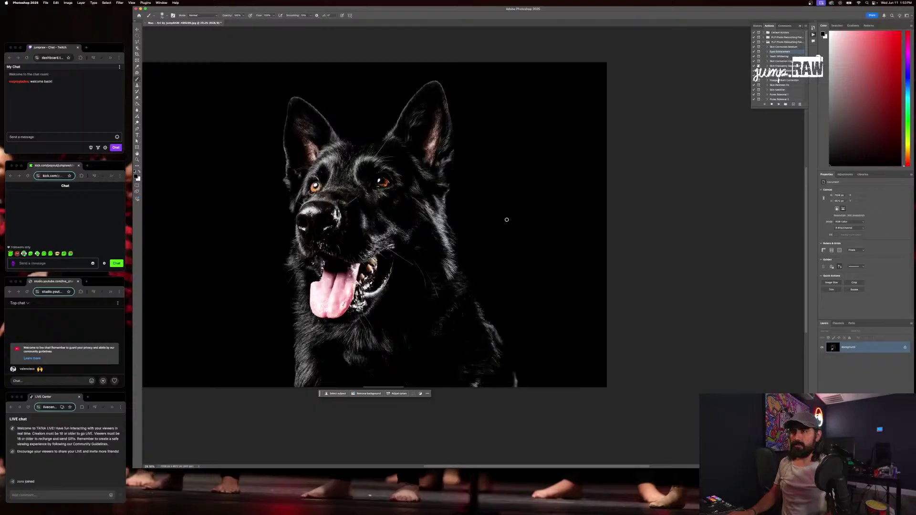
scroll(506, 219, down, 2)
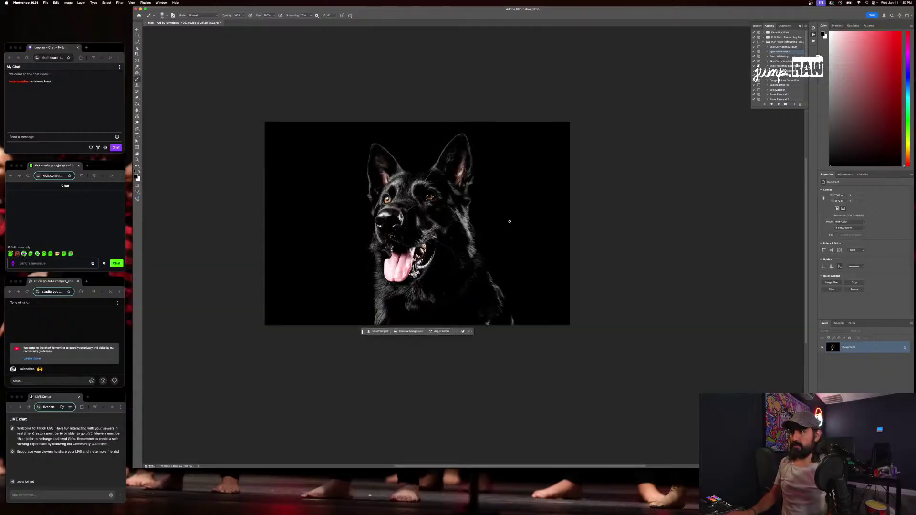
scroll(380, 147, right, 3)
scroll(379, 146, up, 2)
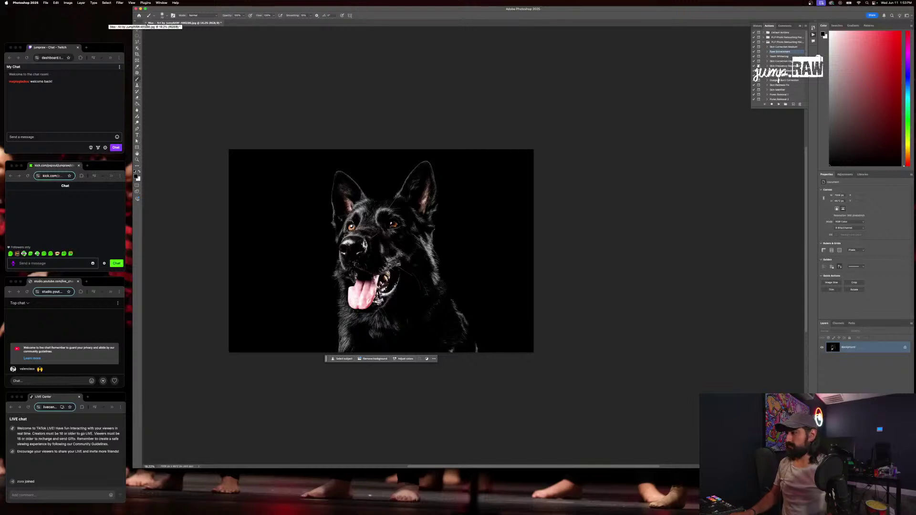
click(145, 23)
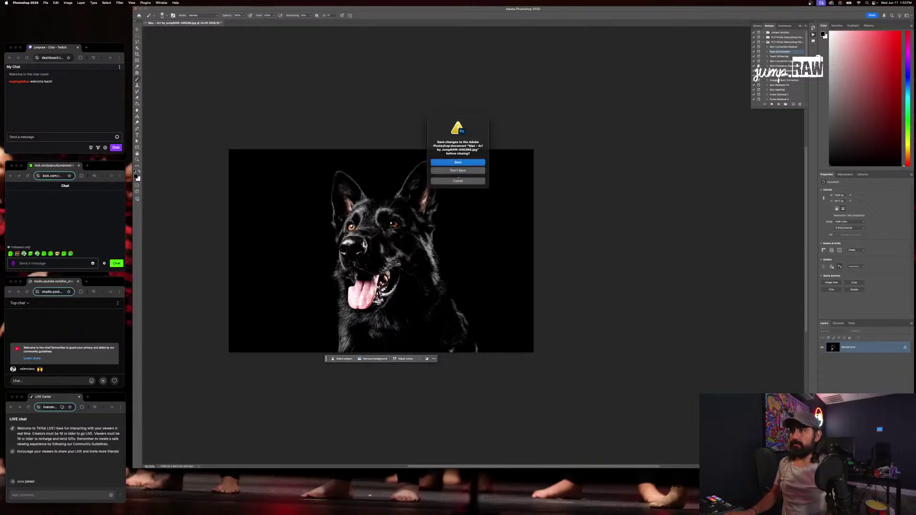
click(458, 181)
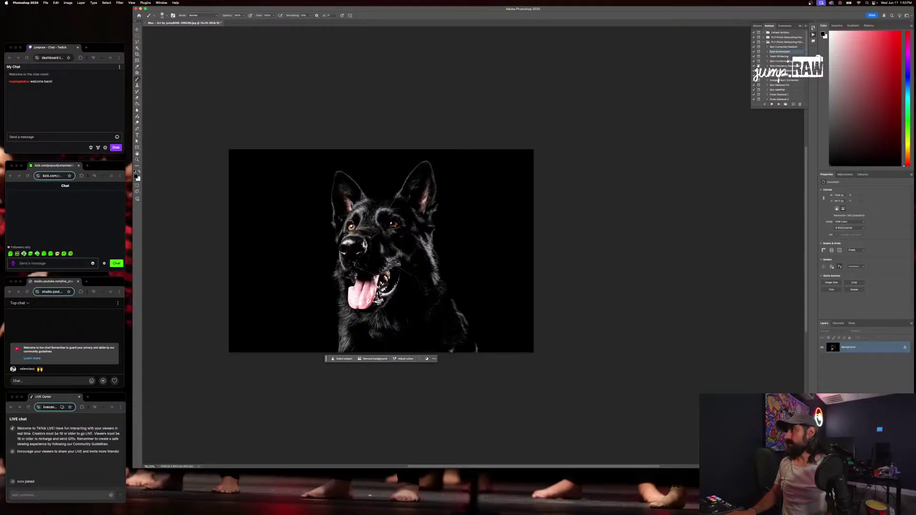
Run the Teeth Whitening action, paint its mask over the dog's visible side teeth, and merge the visible layers
click(786, 57)
click(778, 104)
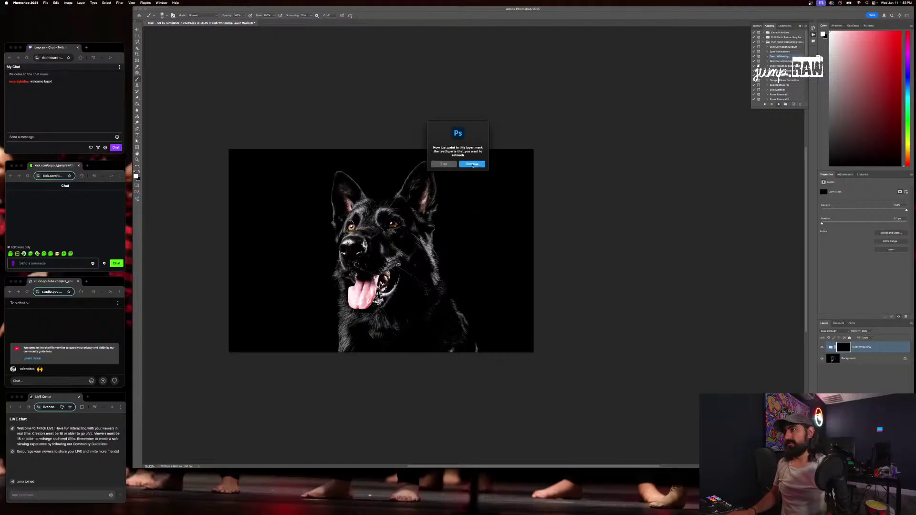
click(472, 164)
scroll(379, 264, up, 10)
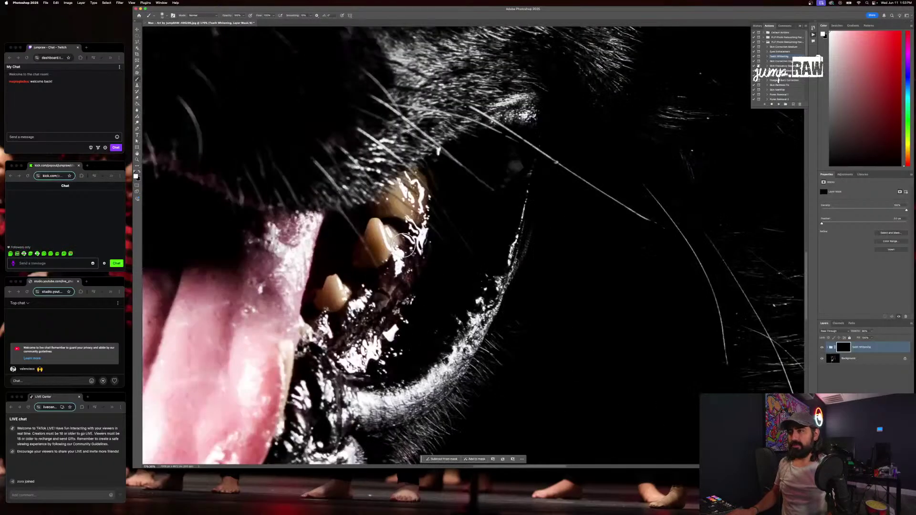
right_click(410, 248)
drag(417, 245, 357, 253)
click(318, 296)
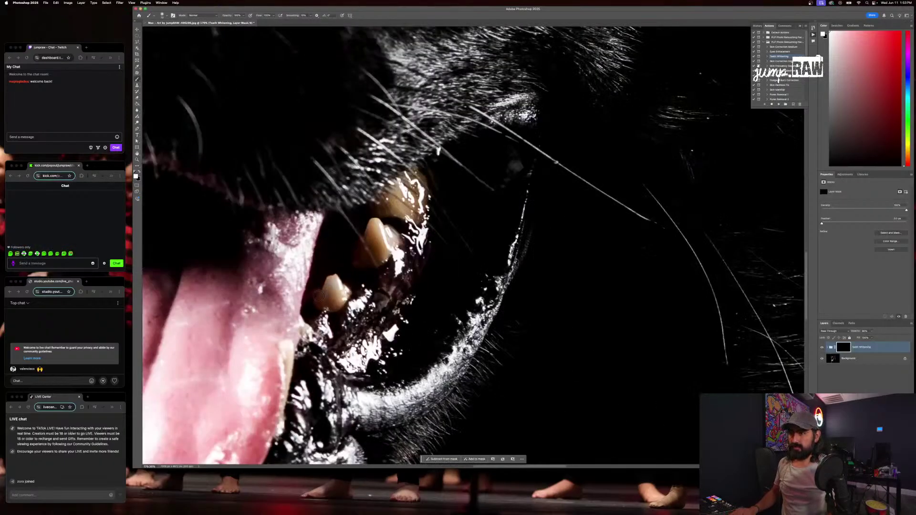
mouse_move(337, 304)
mouse_down()
mouse_move(336, 284)
mouse_move(326, 288)
mouse_up()
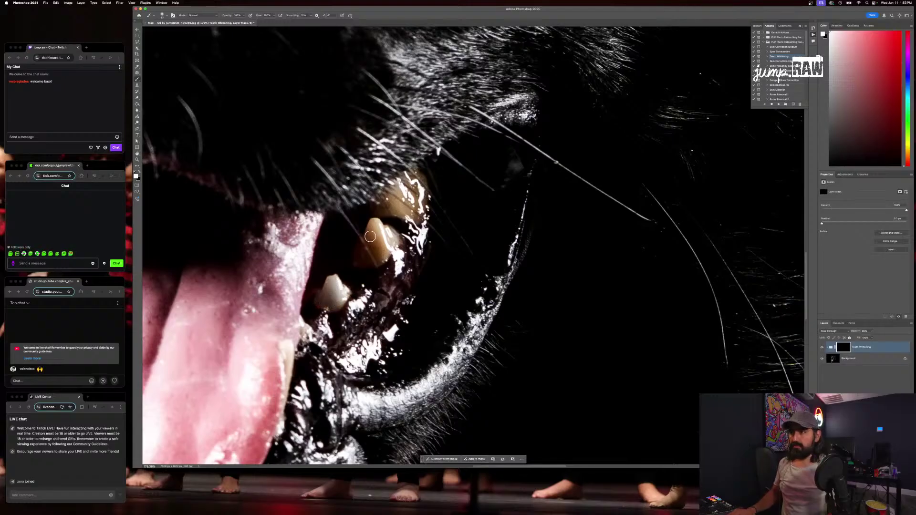
mouse_move(375, 225)
mouse_down()
mouse_move(363, 254)
mouse_move(367, 261)
mouse_move(389, 230)
mouse_move(380, 257)
mouse_up()
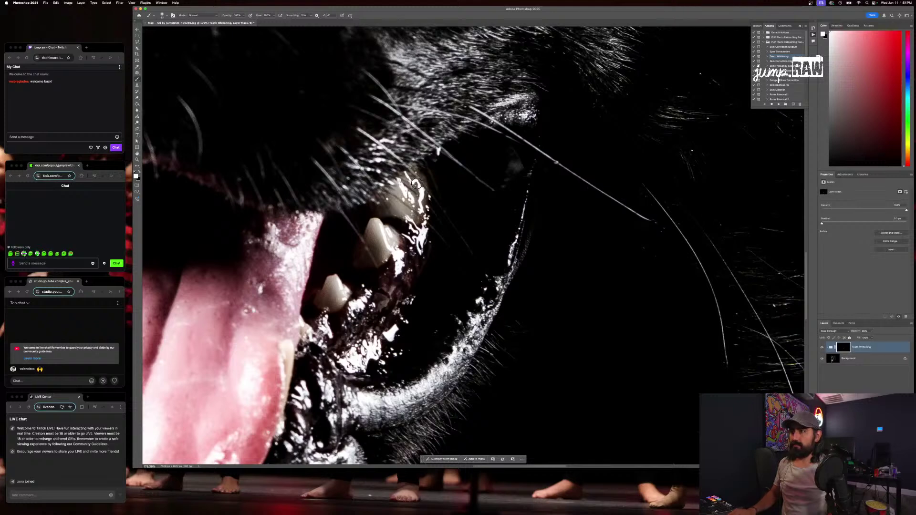
scroll(415, 183, down, 5)
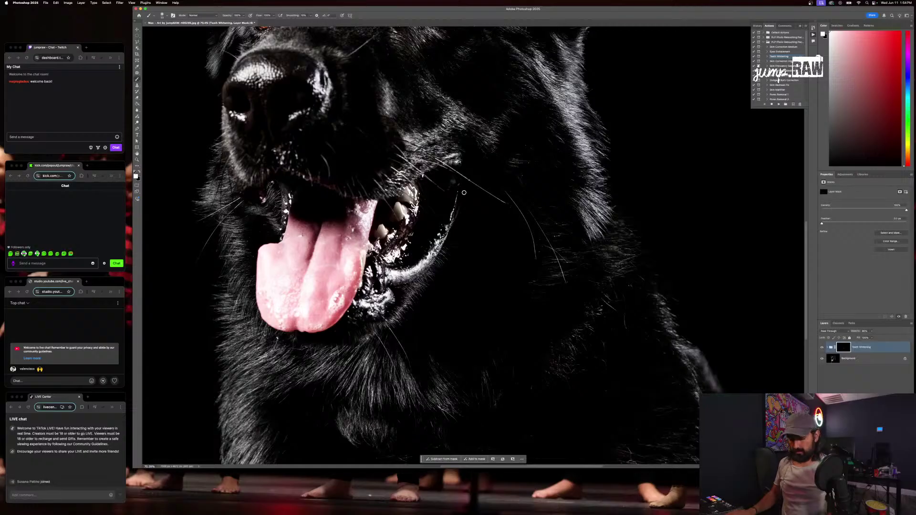
key(super+shift+e)
scroll(439, 197, down, 7)
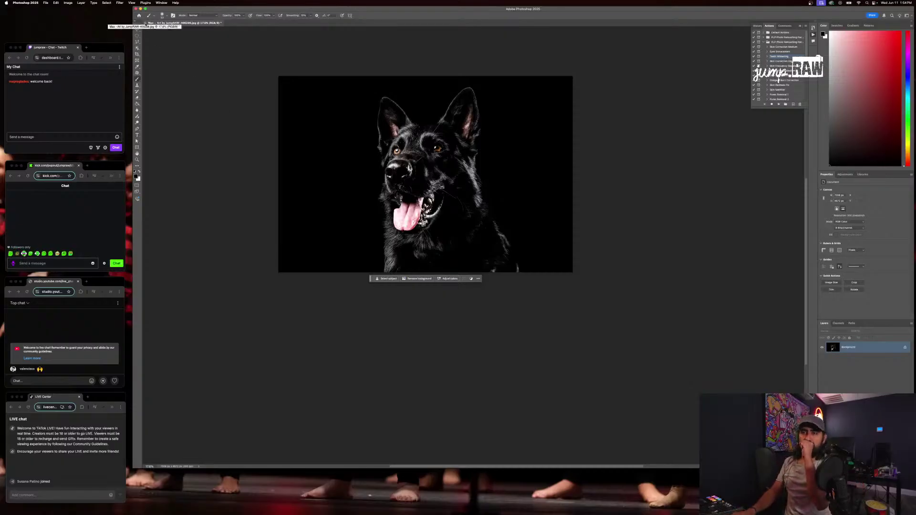
Save and close the portrait as a maximum-quality progressive JPEG, and bring up the next photo of the woman kissing the dog
key(super+w)
key(Return)
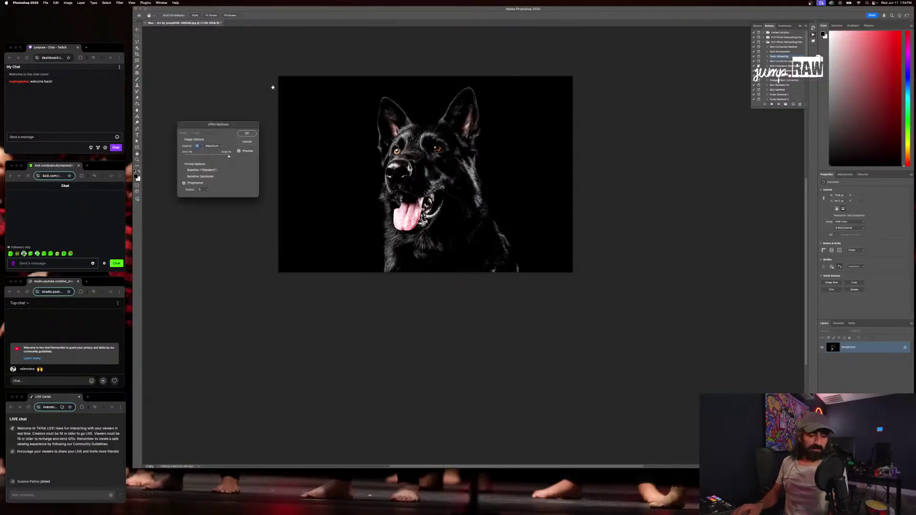
key(Return)
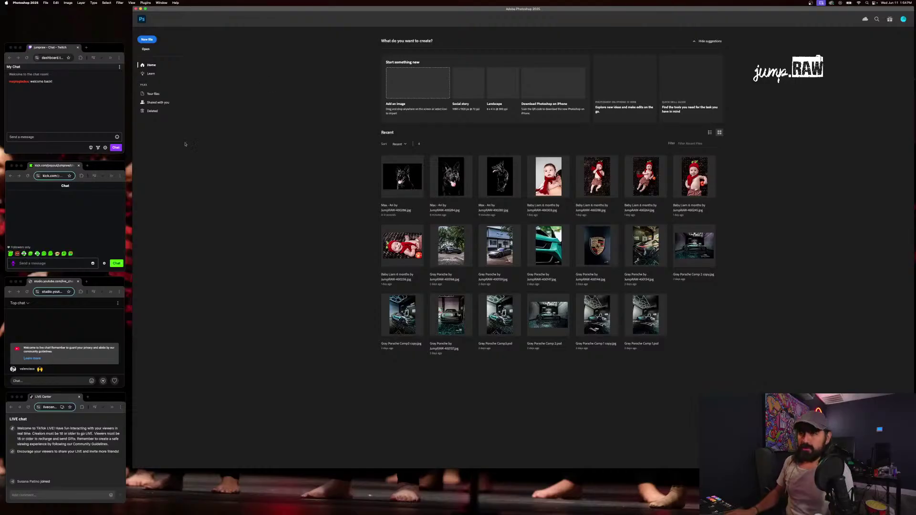
key(super+Tab)
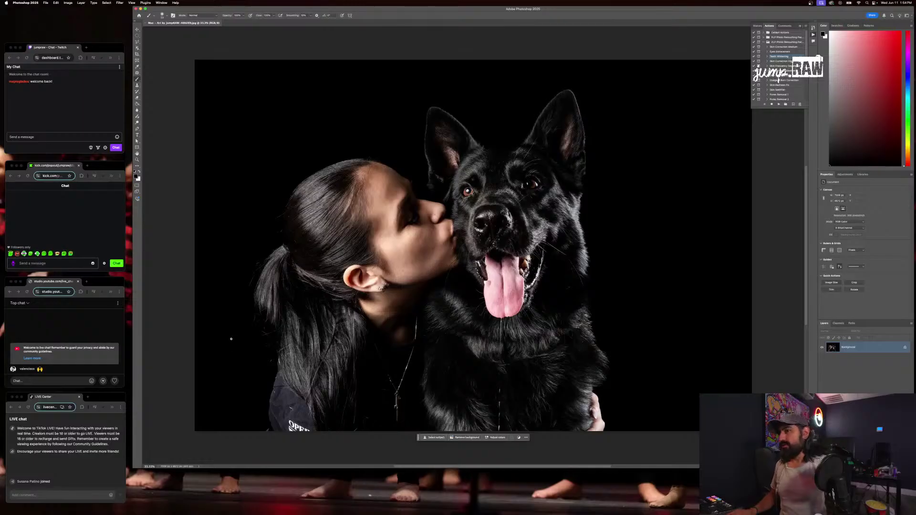
Outline the drool strand hanging below the dog's tongue with the Patch tool and run Generative Fill on it without a prompt
scroll(404, 312, right, 3)
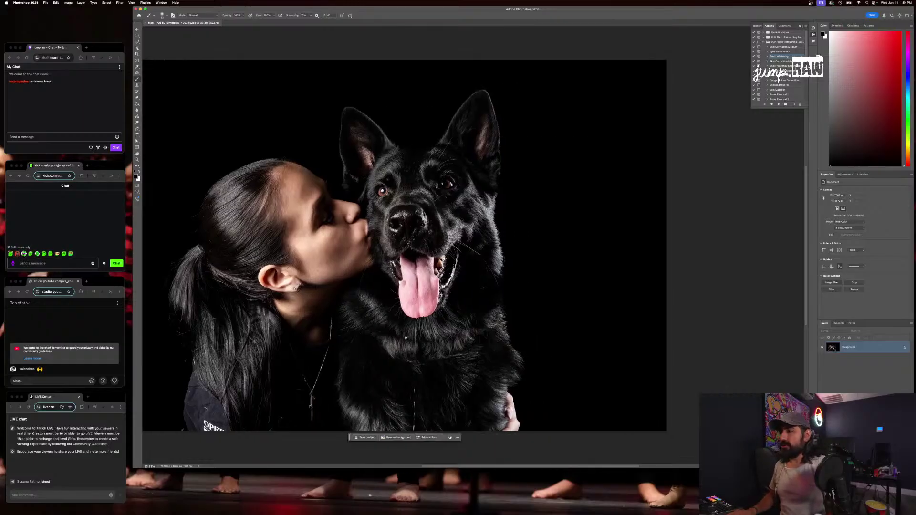
scroll(417, 394, up, 5)
scroll(418, 393, down, 3)
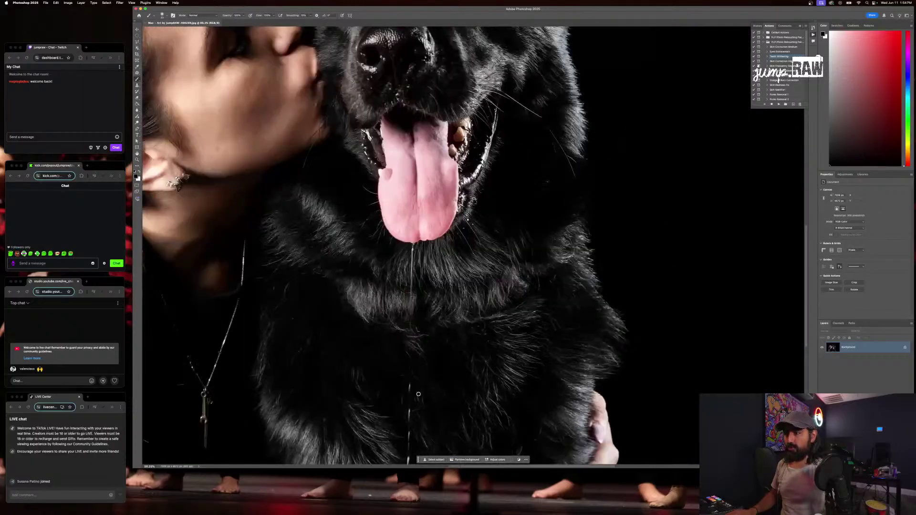
scroll(415, 287, down, 2)
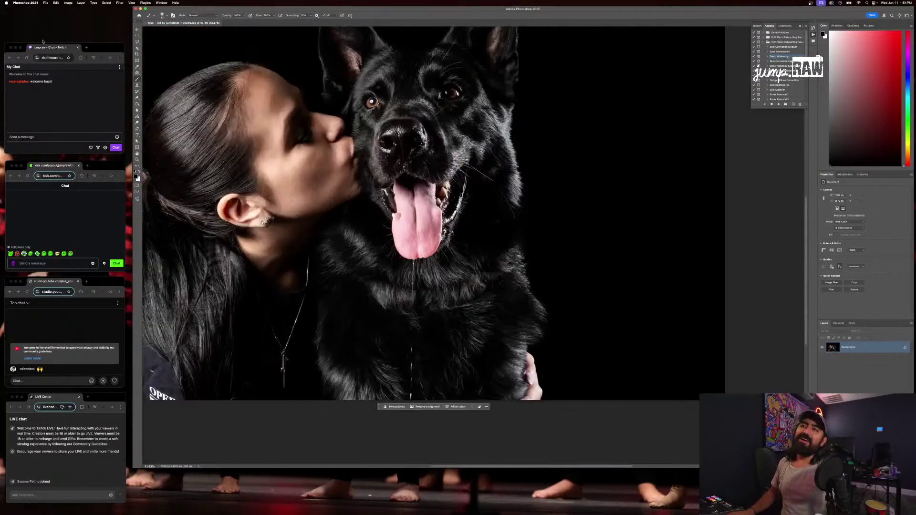
key(j)
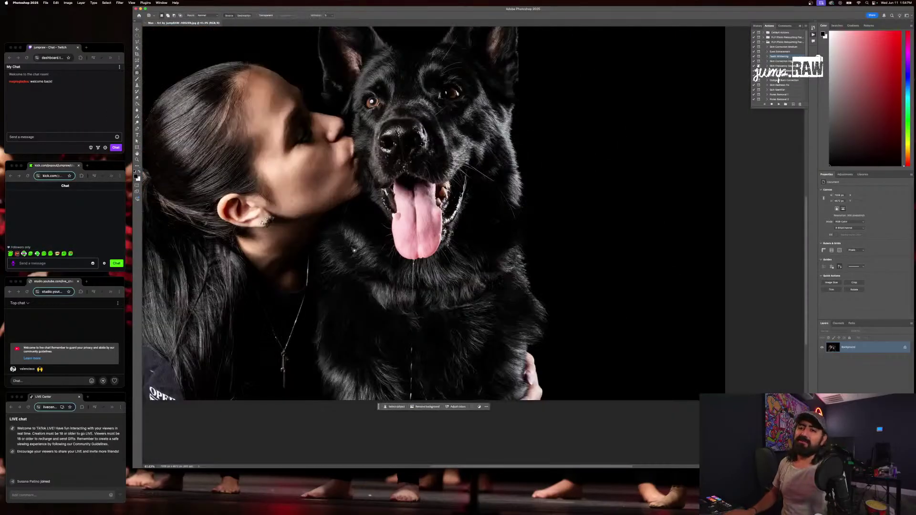
mouse_move(417, 265)
mouse_down()
mouse_move(411, 405)
mouse_move(422, 275)
mouse_up()
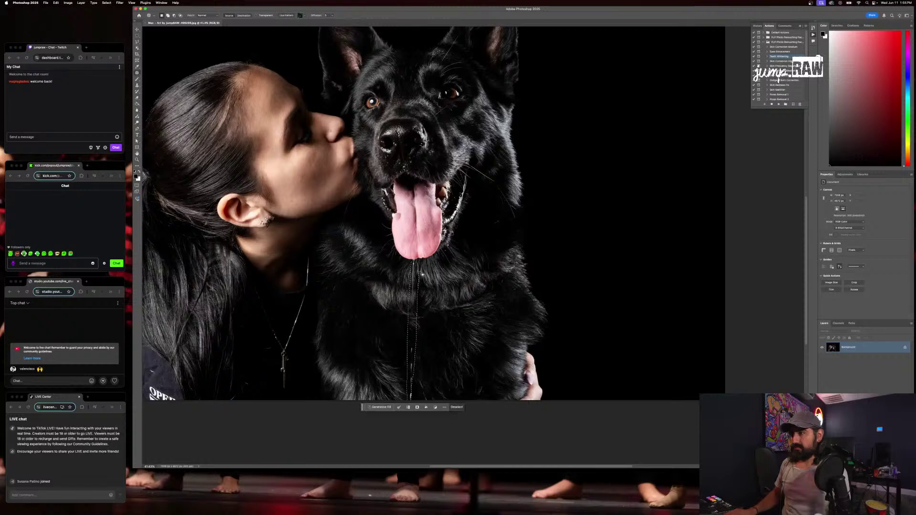
key(shift+BackSpace)
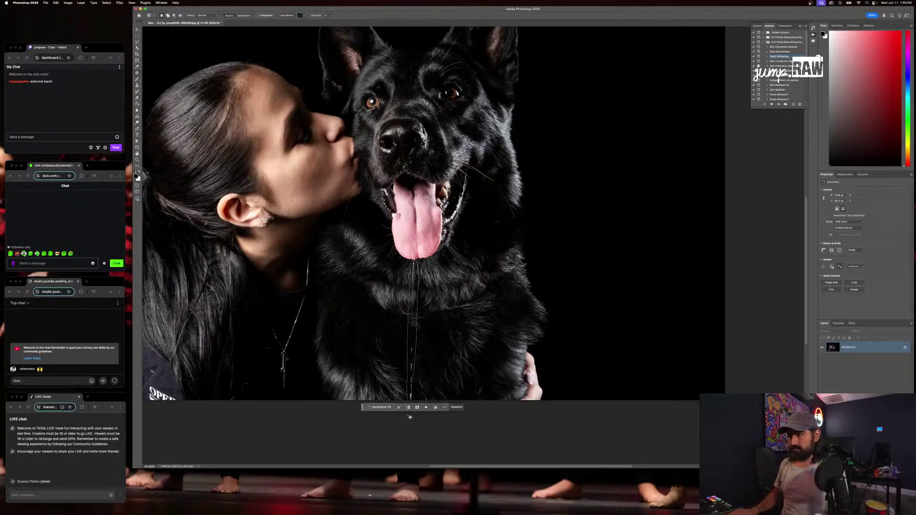
click(375, 408)
click(466, 408)
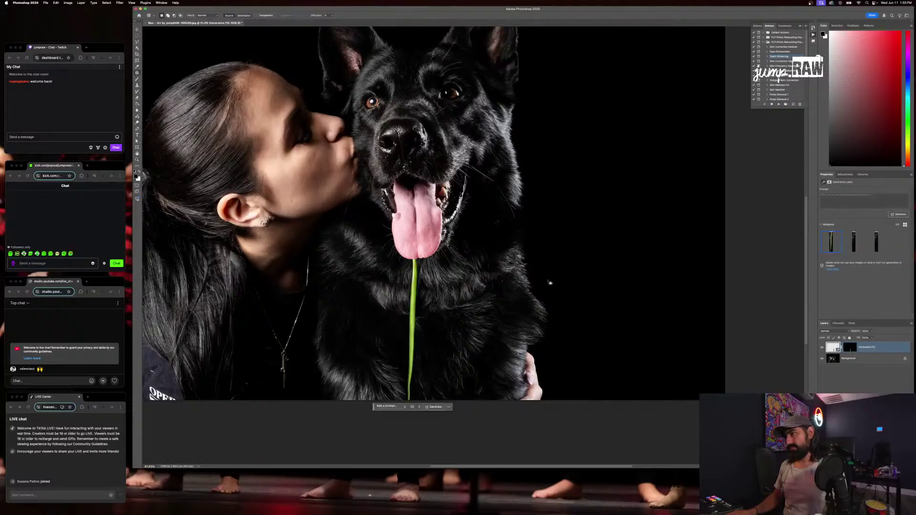
Compare the generated variations, keep the second one, and check it against the original by toggling the fill layer's visibility
click(419, 407)
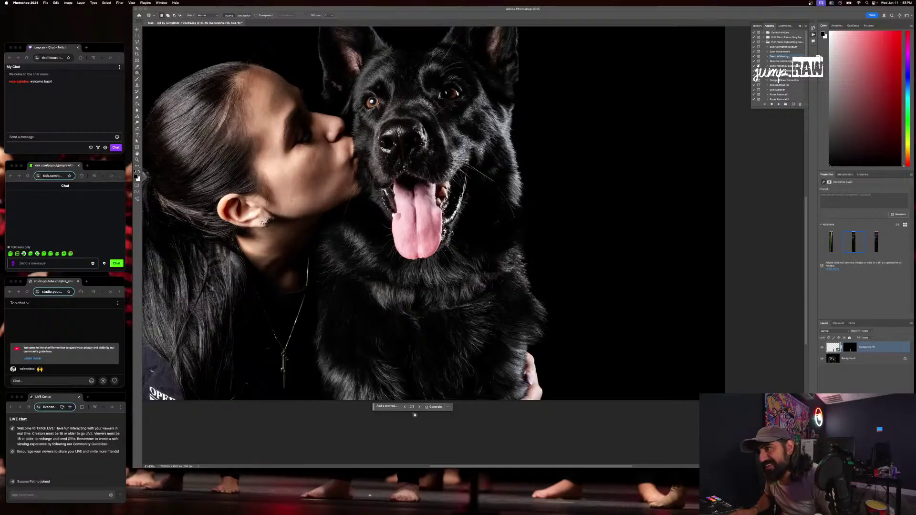
click(419, 407)
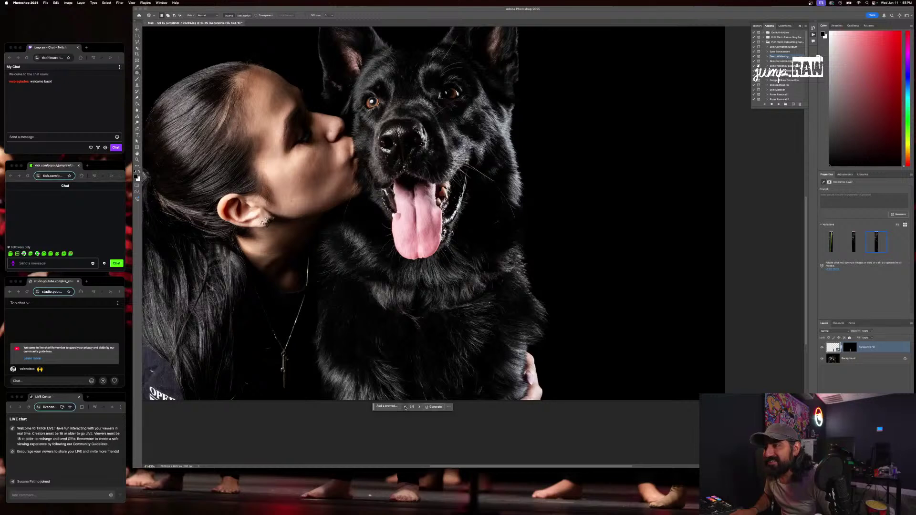
click(405, 407)
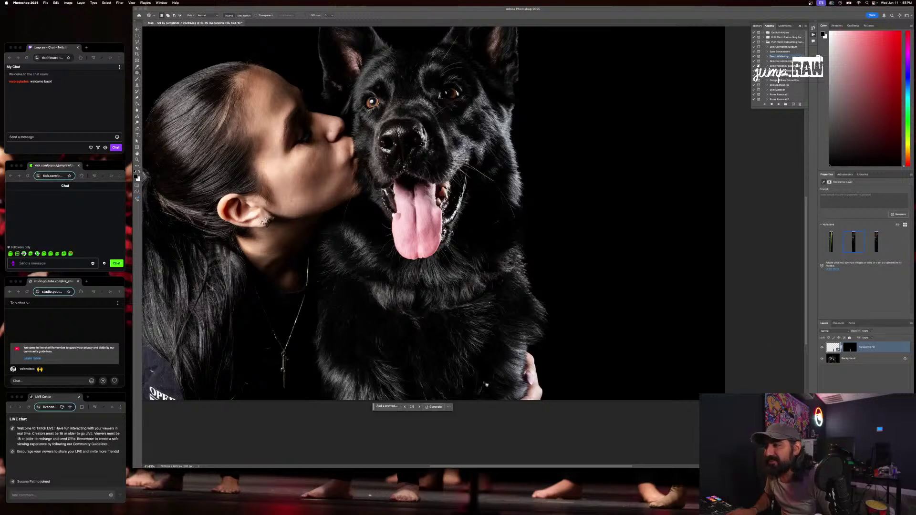
click(821, 348)
click(822, 348)
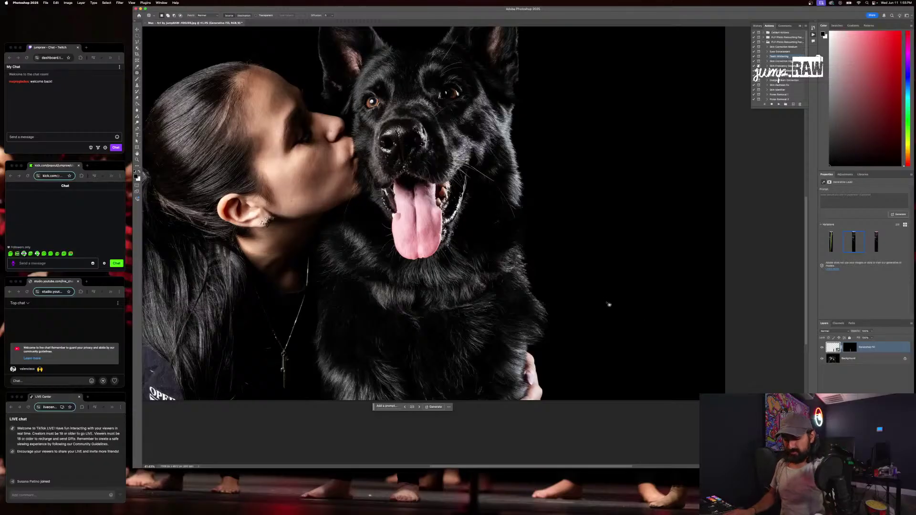
key(super+e)
key(super+z)
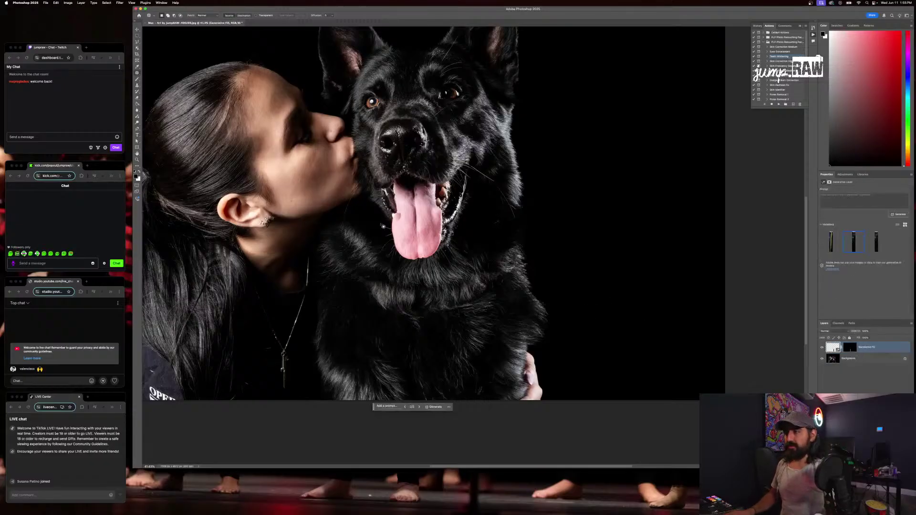
Load the fill layer's mask as a selection and touch up the mask at the tongue tip with a smaller white brush
super+click(854, 349)
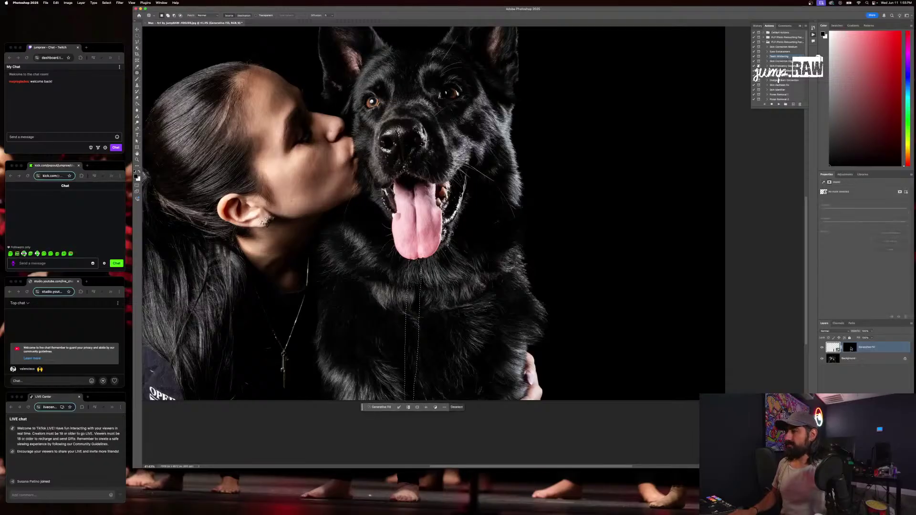
scroll(461, 194, left, 3)
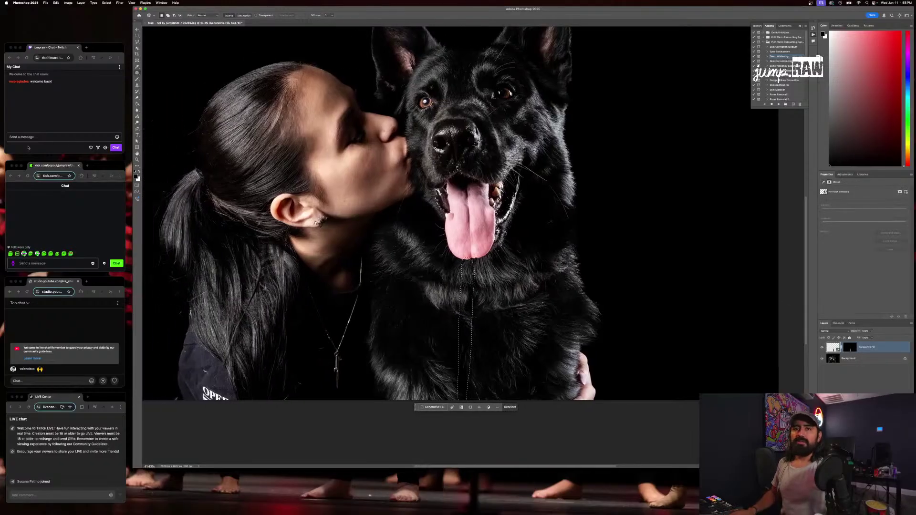
click(138, 79)
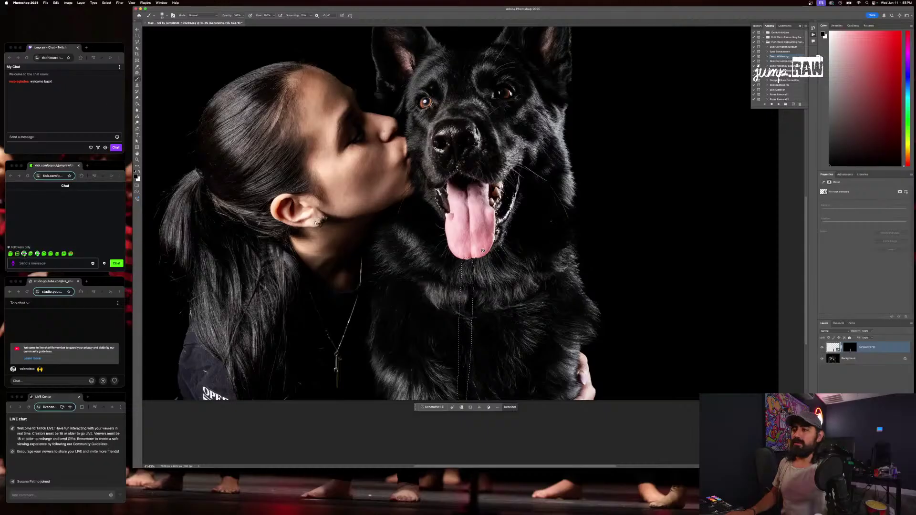
scroll(481, 258, up, 8)
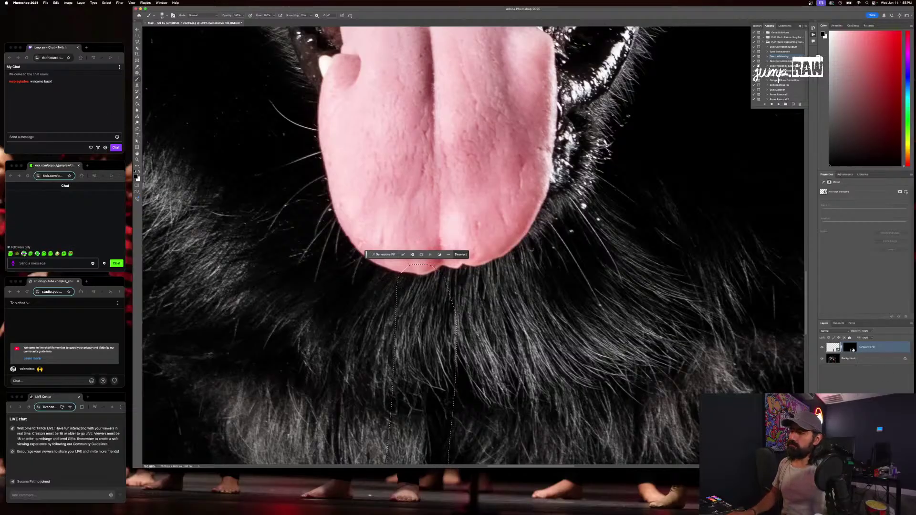
click(853, 349)
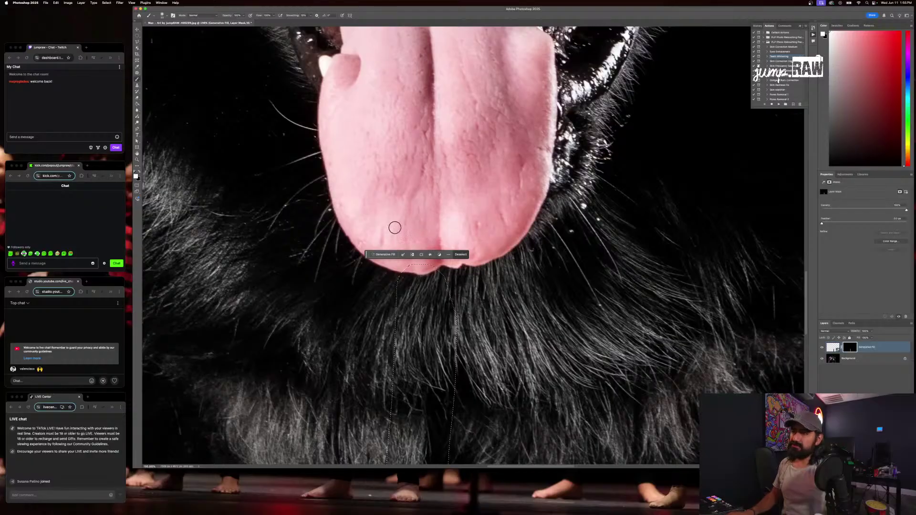
click(138, 172)
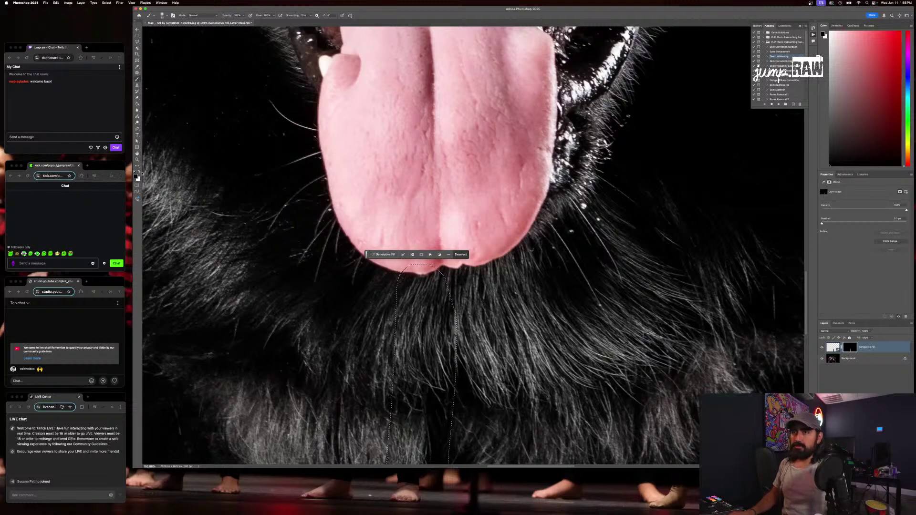
click(139, 172)
right_click(458, 298)
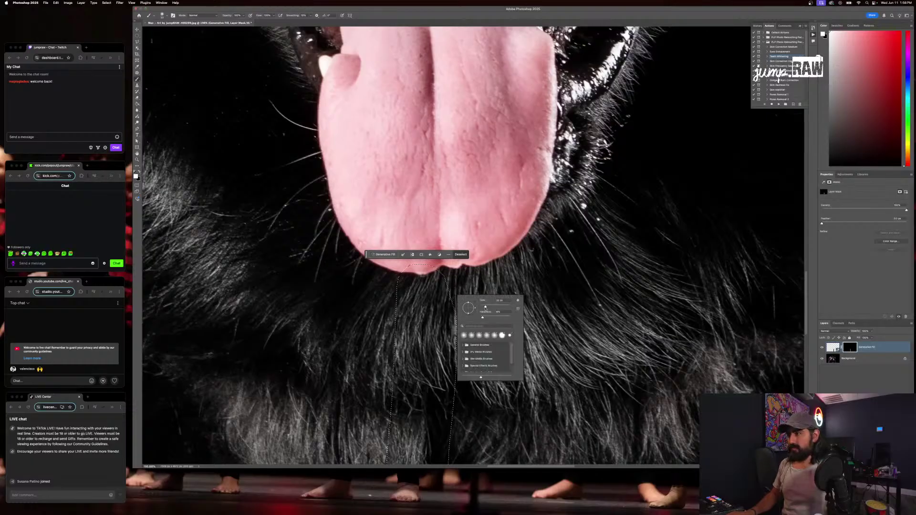
click(427, 278)
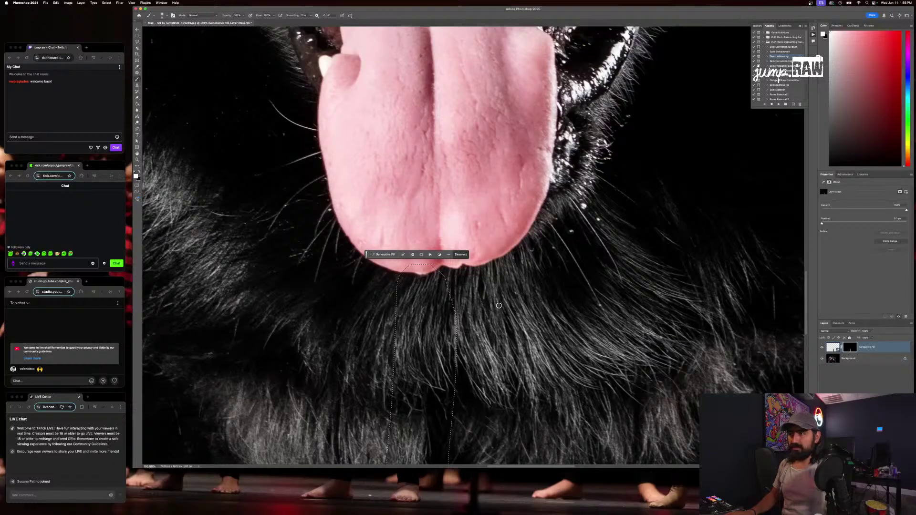
Merge the generative fill layer into the background and clear the selection
scroll(496, 303, down, 5)
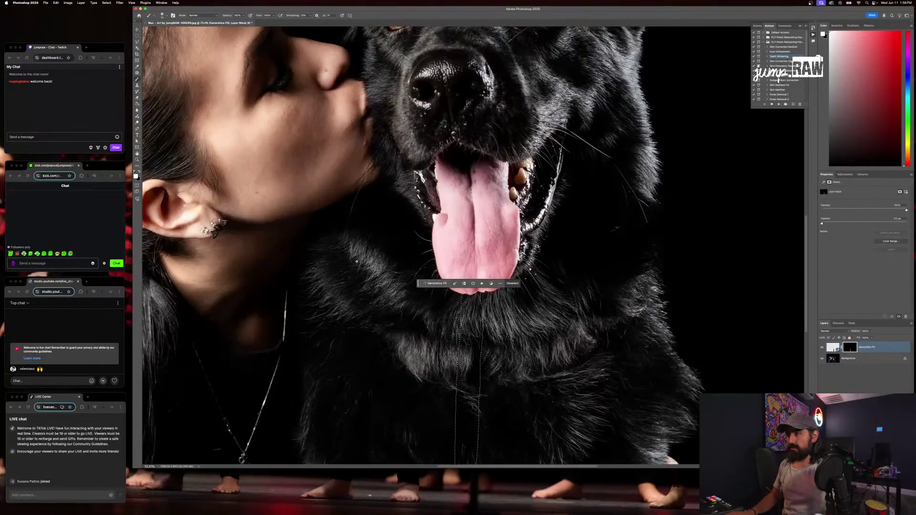
scroll(477, 296, up, 5)
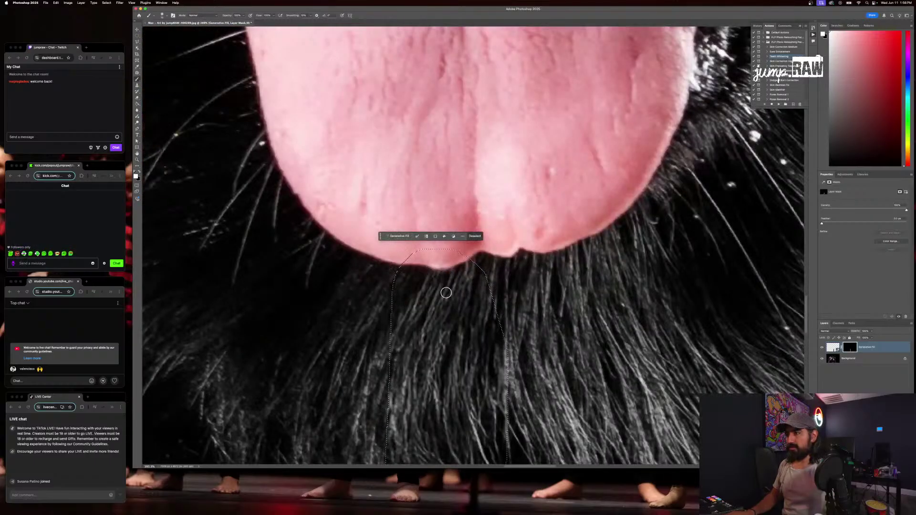
key(ctrl+z)
scroll(493, 296, down, 2)
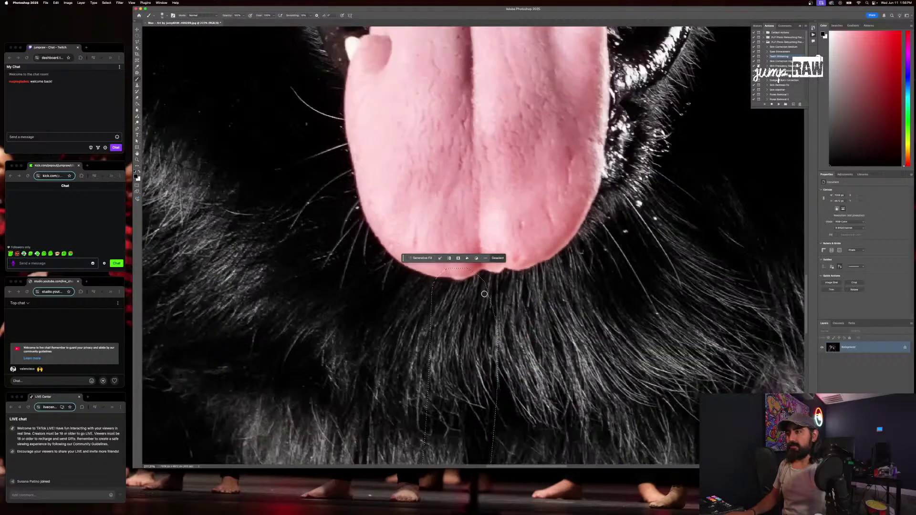
key(ctrl+d)
scroll(485, 295, down, 10)
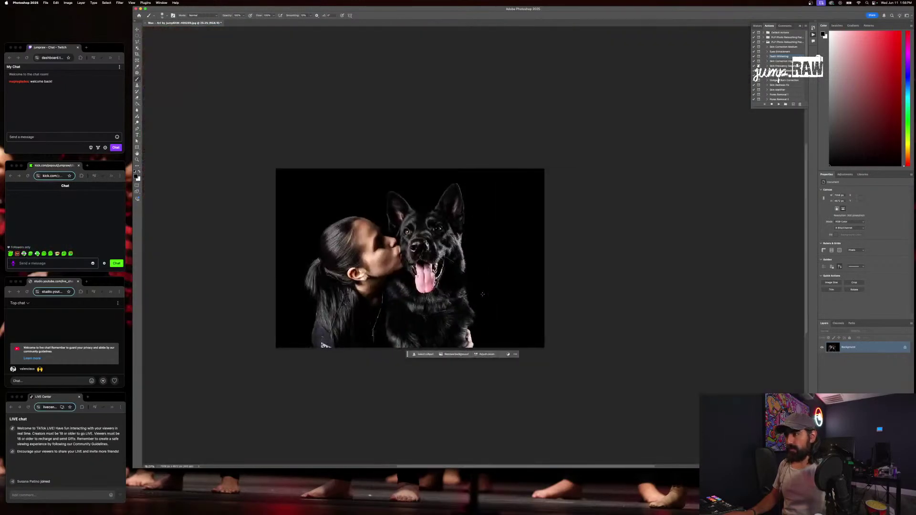
Patch out the small light specks on the shoulder of the woman's dark shirt with the Patch tool
scroll(439, 262, up, 6)
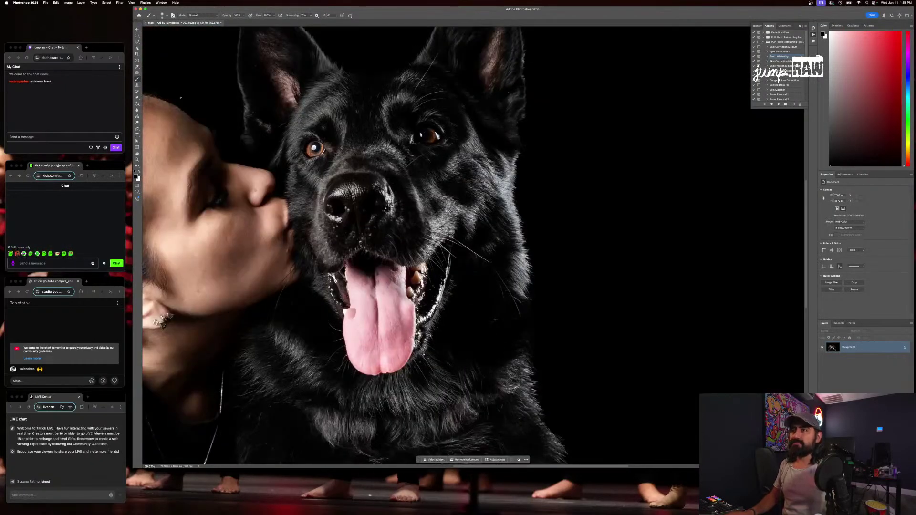
key(j)
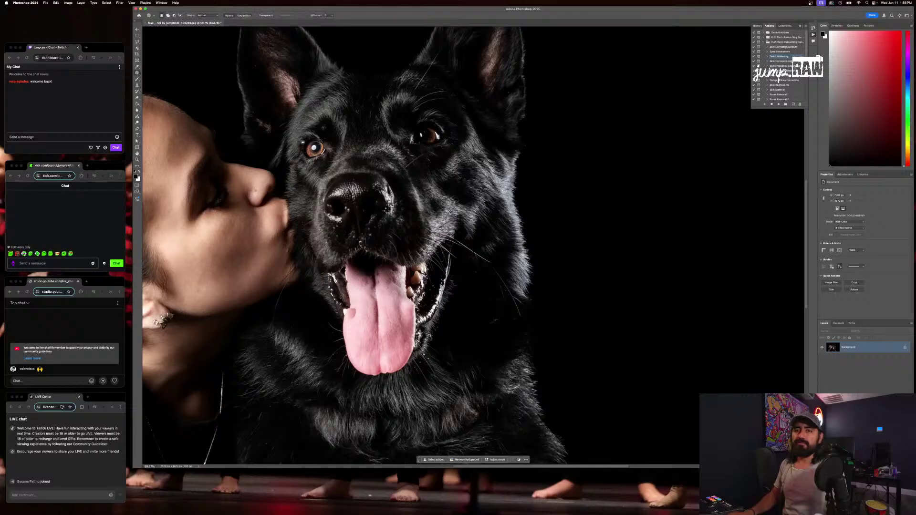
scroll(367, 178, down, 3)
scroll(367, 179, right, 3)
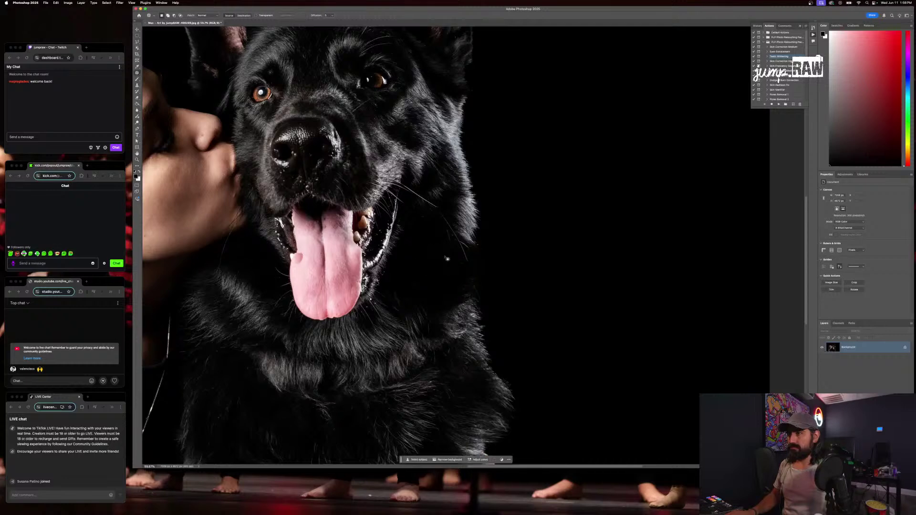
scroll(436, 238, down, 1)
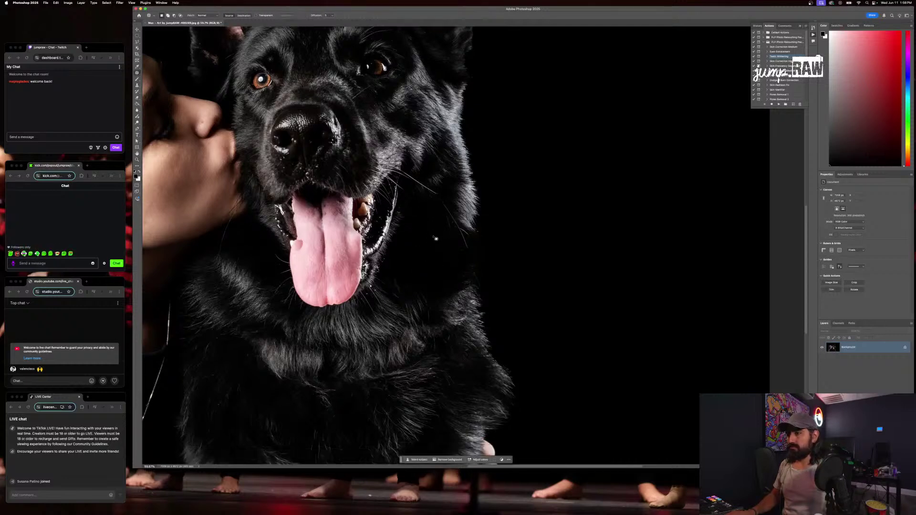
scroll(436, 238, down, 6)
scroll(437, 268, left, 10)
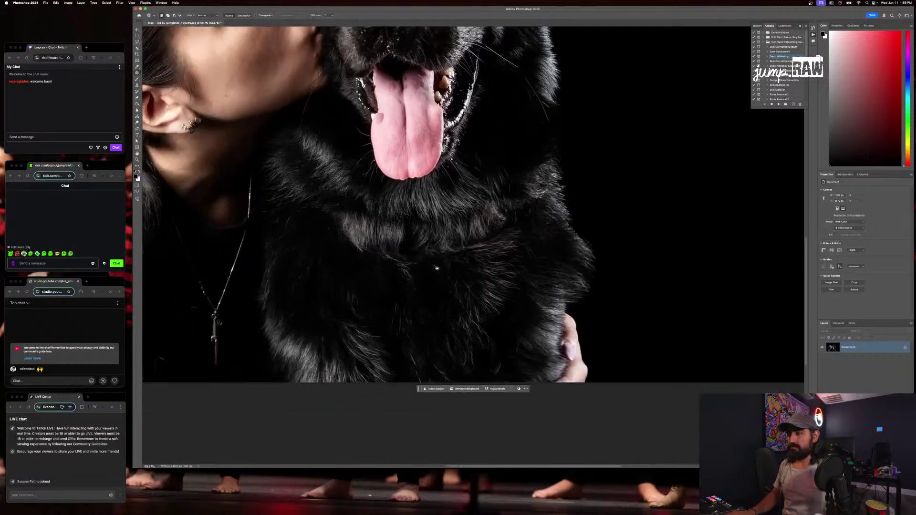
scroll(436, 268, right, 1)
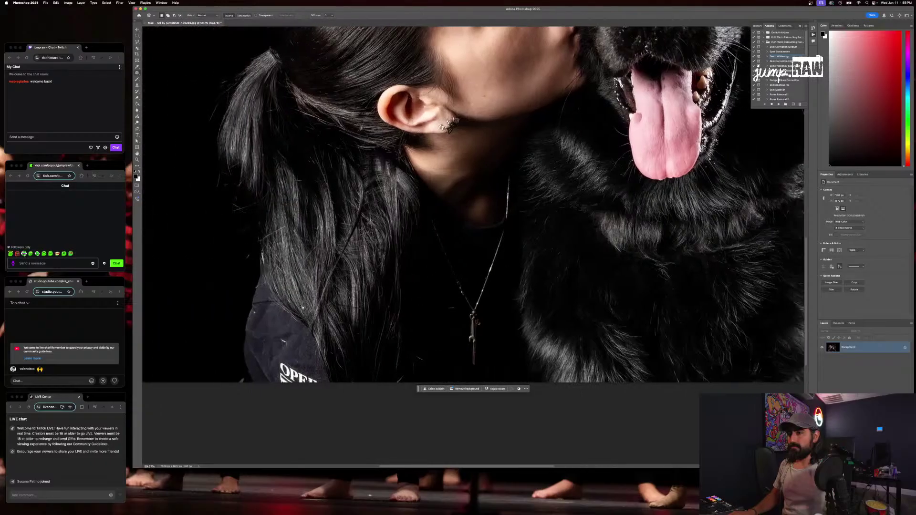
mouse_move(282, 340)
mouse_down()
mouse_move(287, 351)
mouse_move(280, 341)
mouse_up()
mouse_move(279, 343)
mouse_down()
mouse_move(290, 339)
mouse_move(278, 343)
mouse_up()
key(super+d)
drag(276, 342, 272, 352)
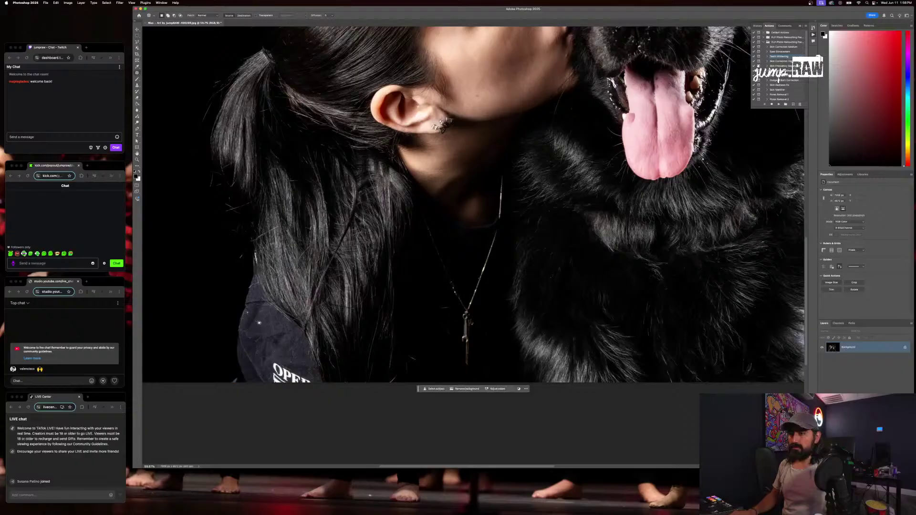
Patch the blemish on the woman's lower cheek with clean skin from just above it, and deselect
scroll(301, 336, right, 2)
scroll(302, 335, up, 10)
scroll(301, 335, right, 4)
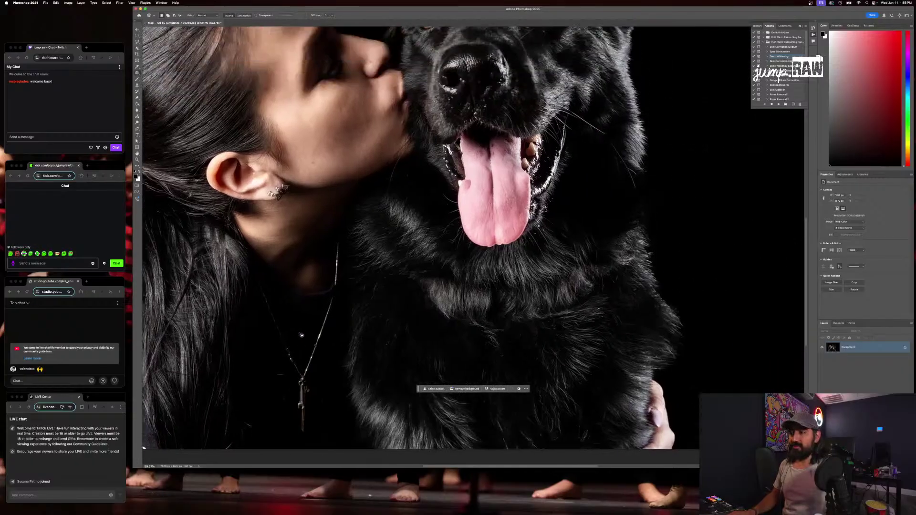
scroll(341, 274, left, 2)
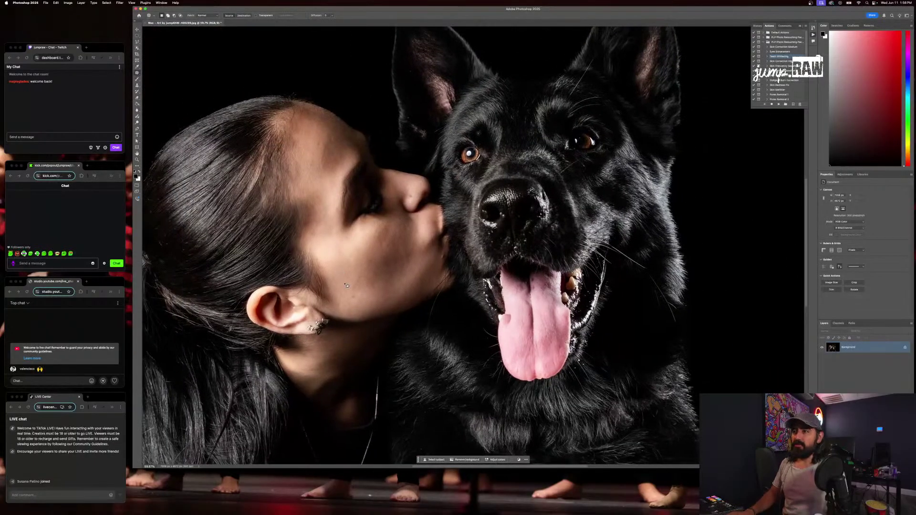
scroll(341, 273, up, 5)
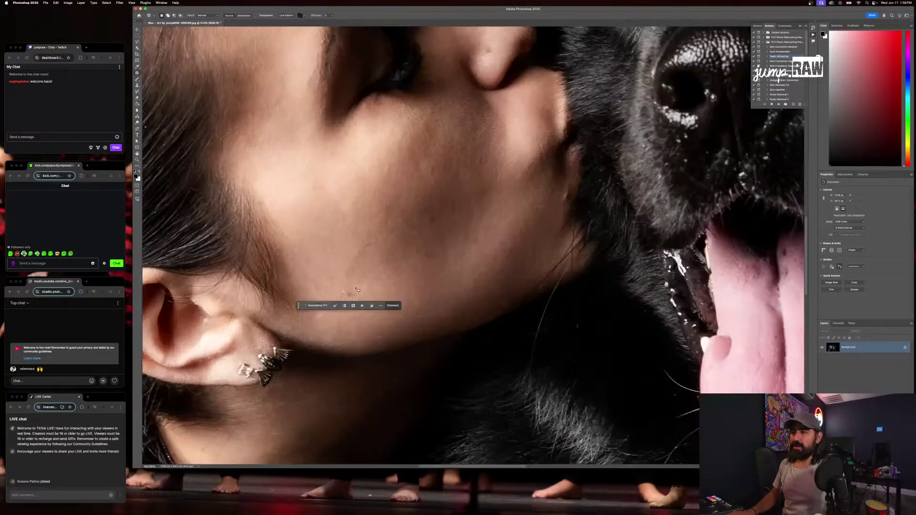
mouse_move(342, 260)
mouse_down()
mouse_move(368, 272)
mouse_move(373, 235)
mouse_move(350, 301)
mouse_move(340, 284)
mouse_up()
key(super+d)
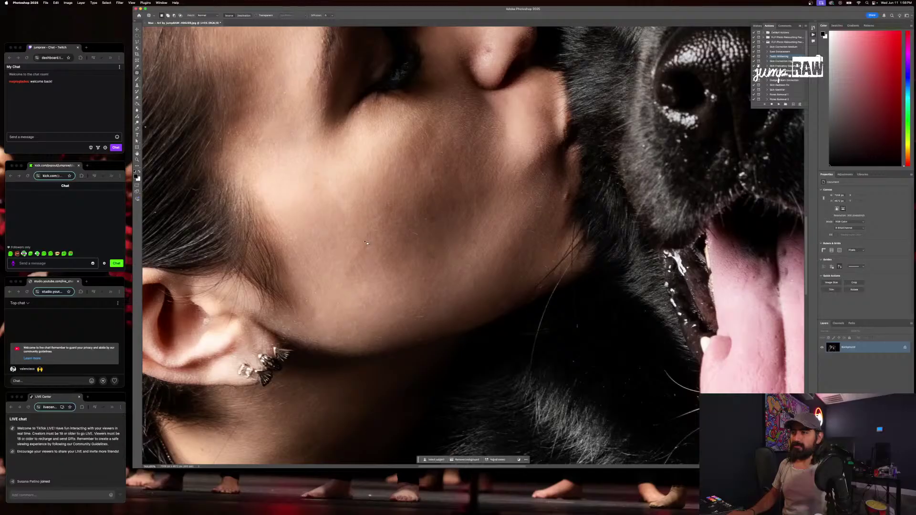
Patch the remaining blemishes on the woman's cheek with clean skin using the Patch tool, and deselect
mouse_move(354, 244)
mouse_down()
mouse_move(344, 281)
mouse_move(357, 244)
mouse_up()
drag(363, 258, 433, 217)
key(super+d)
drag(438, 220, 455, 200)
key(super+d)
key(super+d)
mouse_move(453, 209)
mouse_down()
mouse_move(455, 188)
mouse_move(471, 206)
mouse_move(470, 225)
mouse_up()
key(super+d)
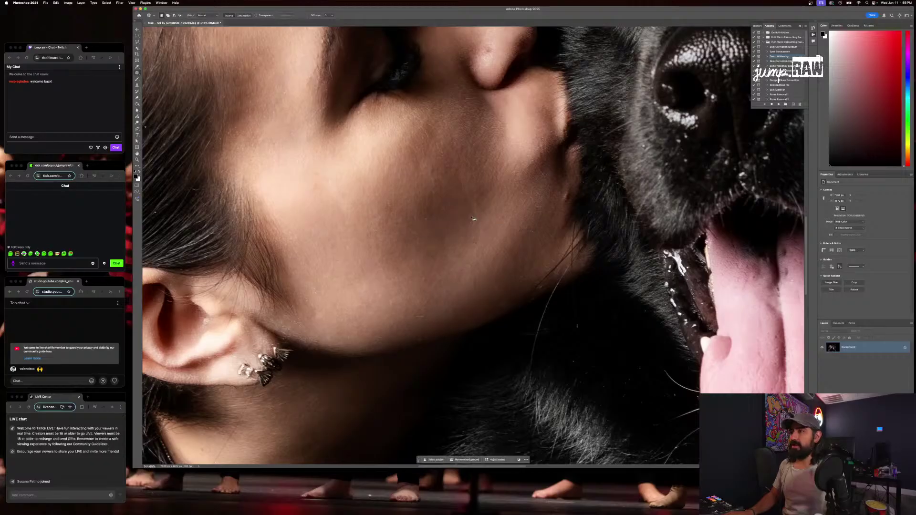
Patch the small marks on the side and the bridge of the woman's nose, and deselect
scroll(479, 183, up, 5)
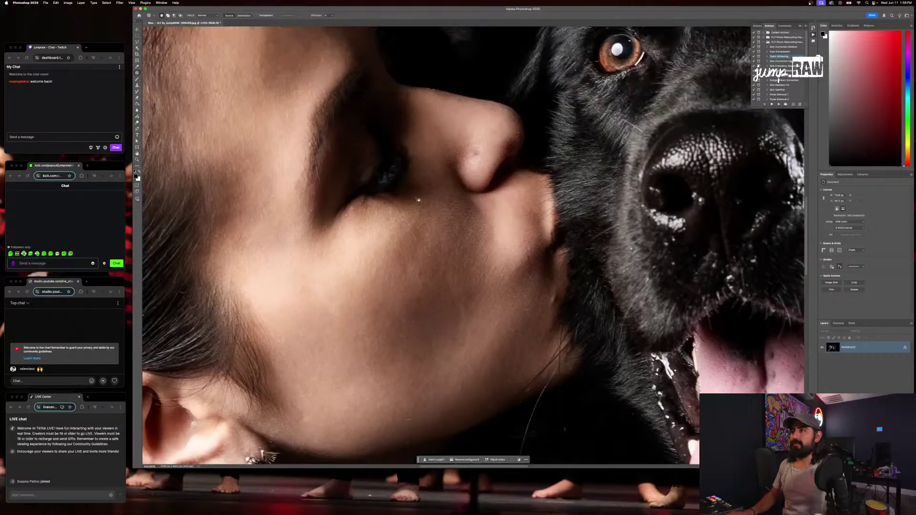
drag(476, 171, 480, 165)
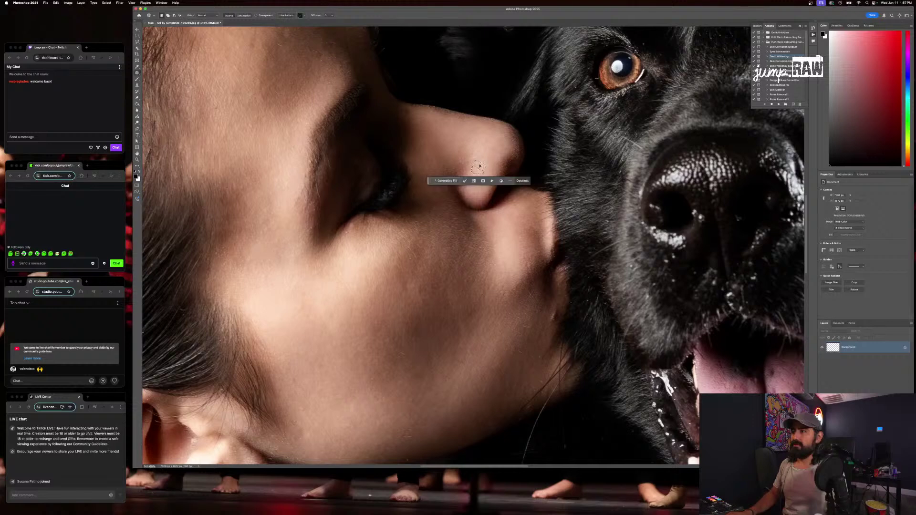
key(super+d)
scroll(477, 158, up, 1)
drag(401, 132, 402, 142)
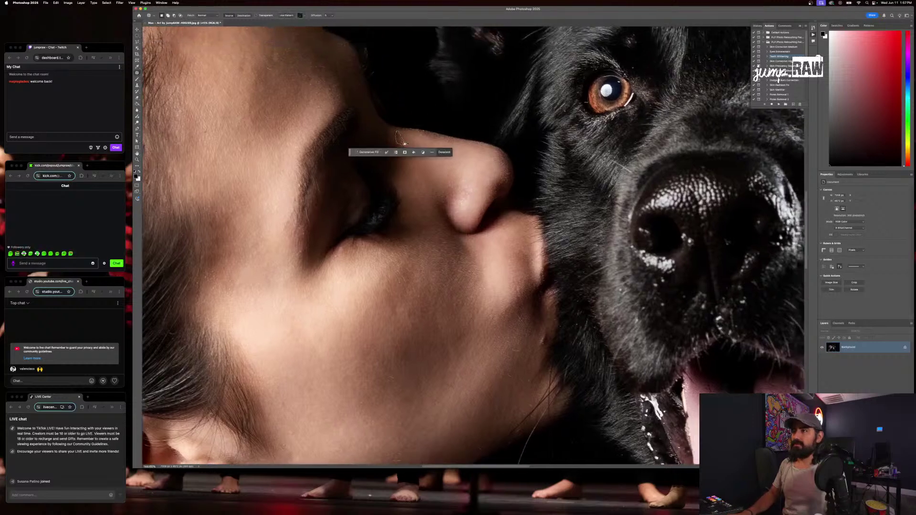
key(super+d)
key(super+0)
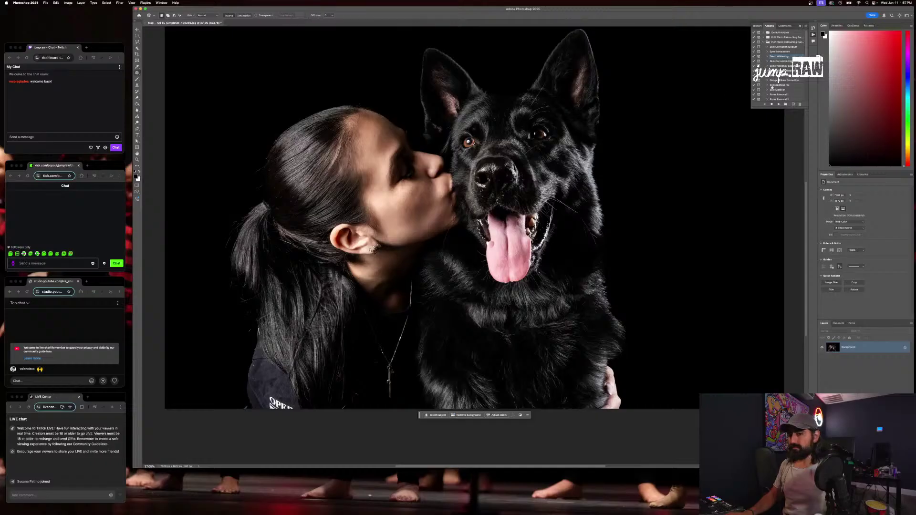
Run the Skin Correction Medium action, paint its mask white over the woman's facial skin, and merge the result into the background
click(788, 48)
click(779, 104)
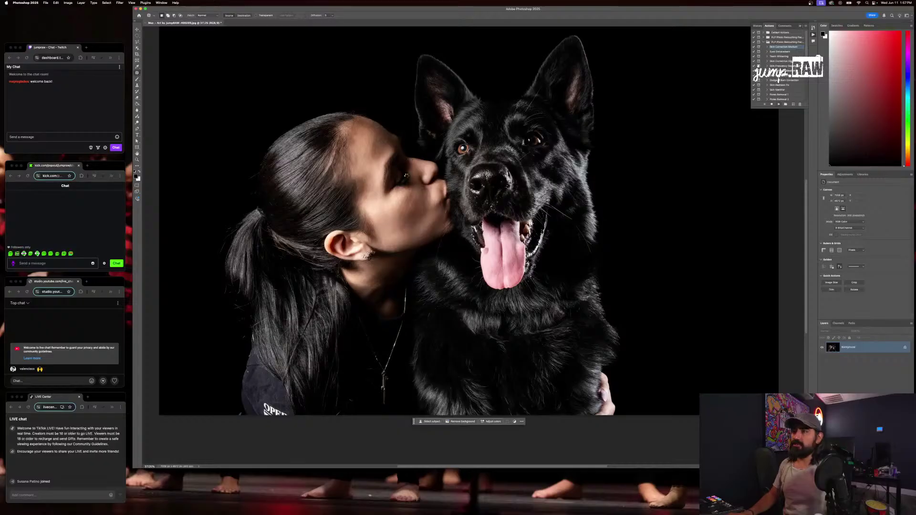
right_click(372, 153)
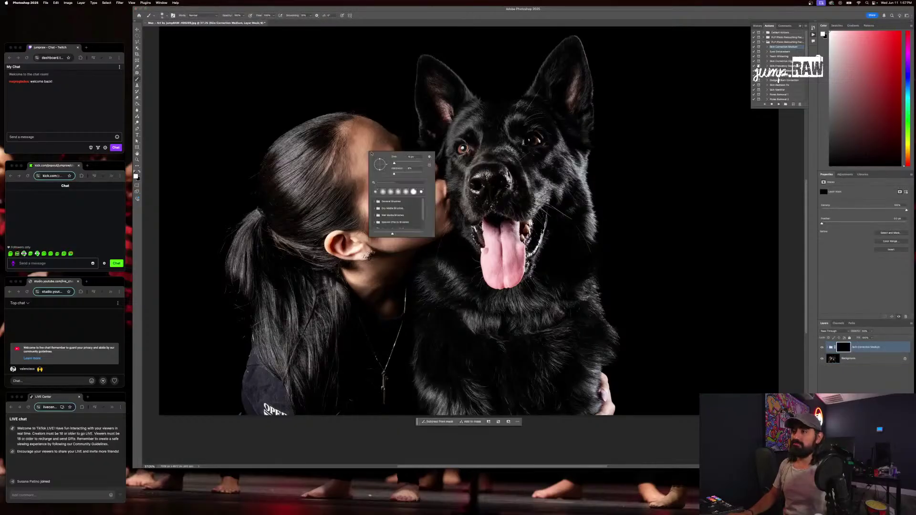
click(411, 164)
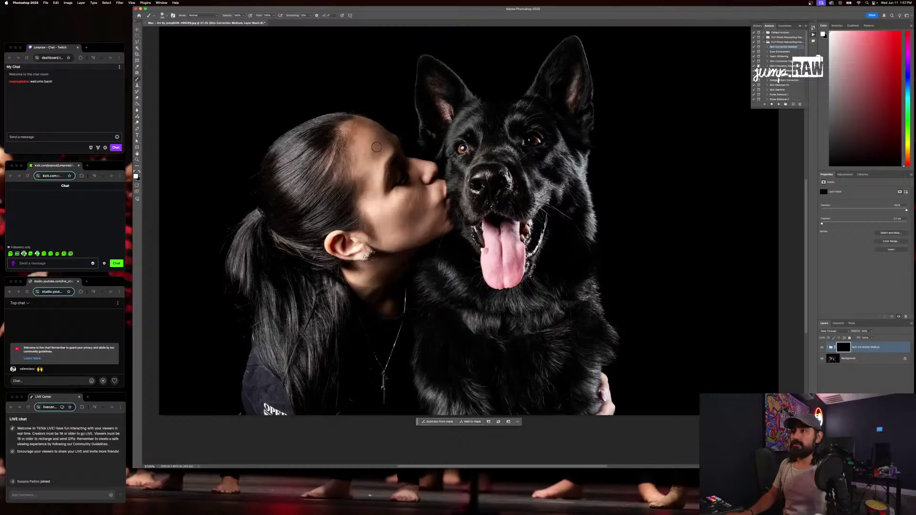
right_click(382, 150)
click(423, 160)
click(375, 140)
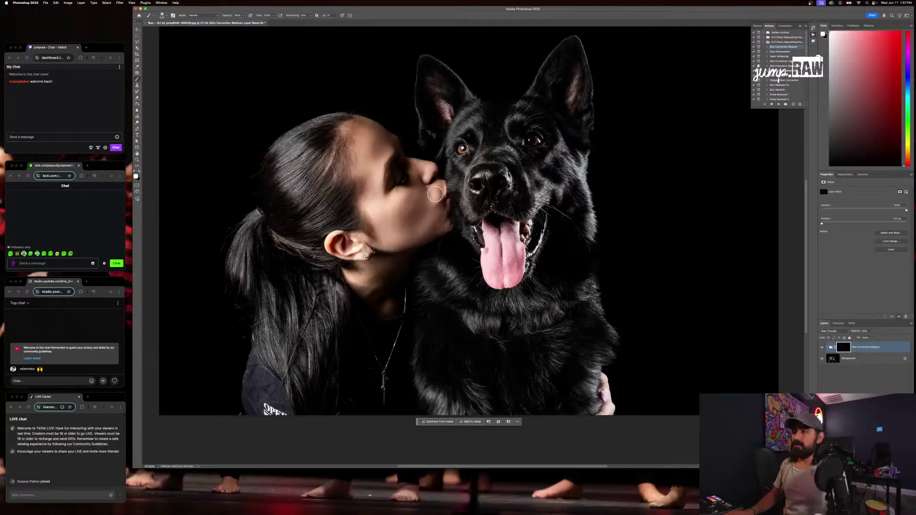
mouse_move(433, 212)
mouse_down()
mouse_move(416, 168)
mouse_move(422, 213)
mouse_up()
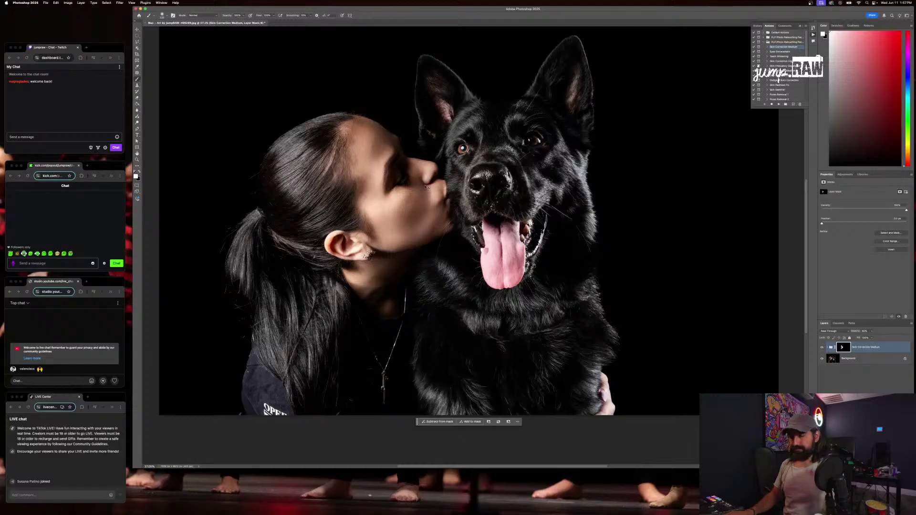
key(super+shift+e)
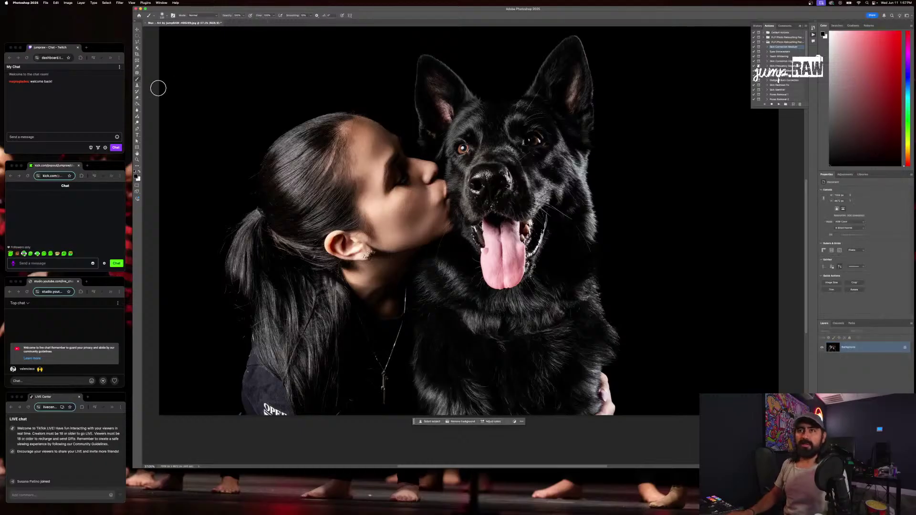
Patch the spot on the woman's skin near the corner of her mouth, and deselect
click(137, 73)
scroll(430, 196, up, 8)
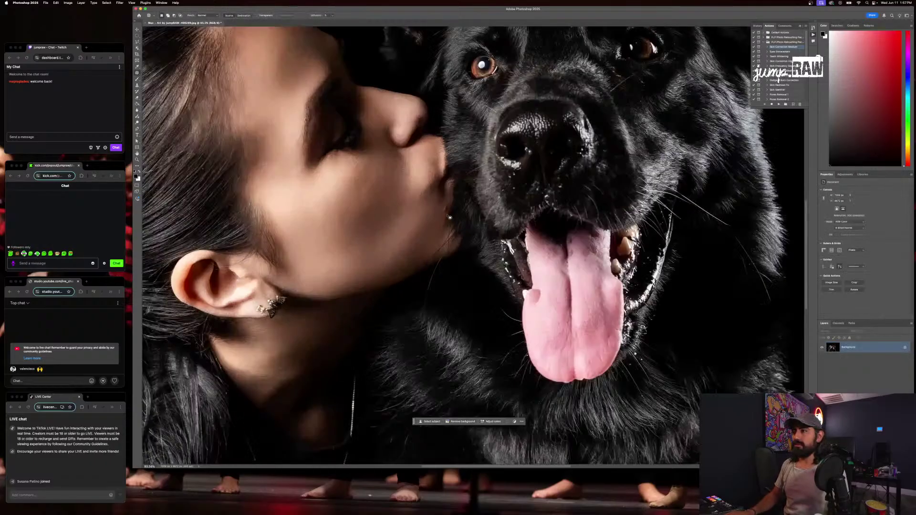
mouse_move(437, 209)
mouse_down()
mouse_move(453, 200)
mouse_move(448, 189)
mouse_move(444, 198)
mouse_up()
click(419, 198)
scroll(414, 195, down, 6)
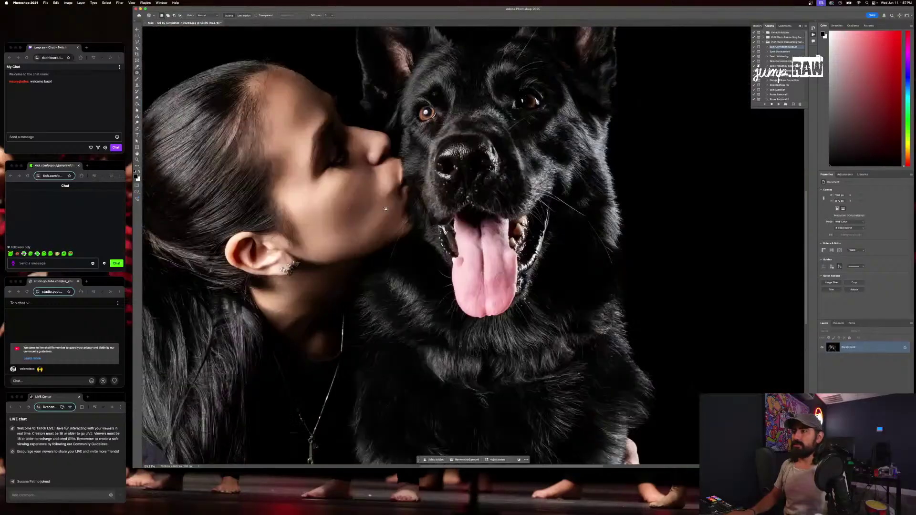
Try to patch out the stray hair and nearby fur between the dog's nose and its shadowed eye
scroll(456, 128, up, 4)
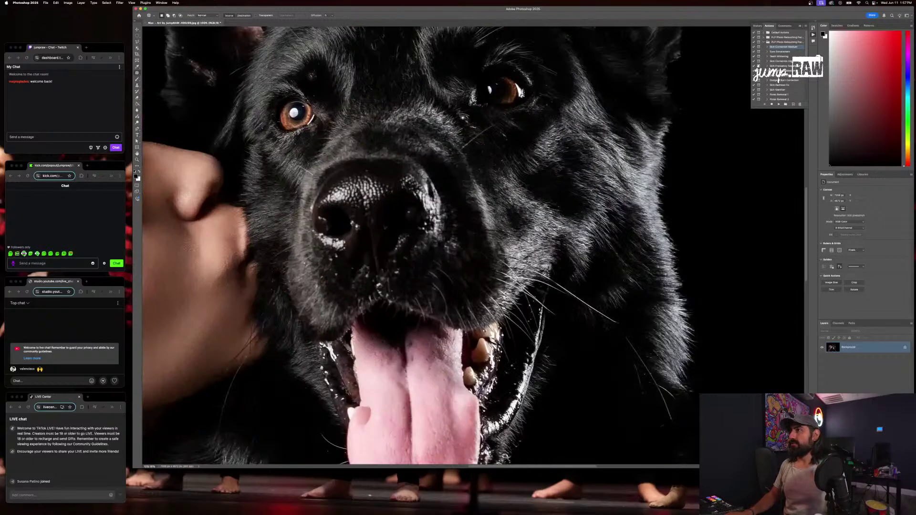
drag(463, 116, 487, 128)
key(super+d)
key(super+z)
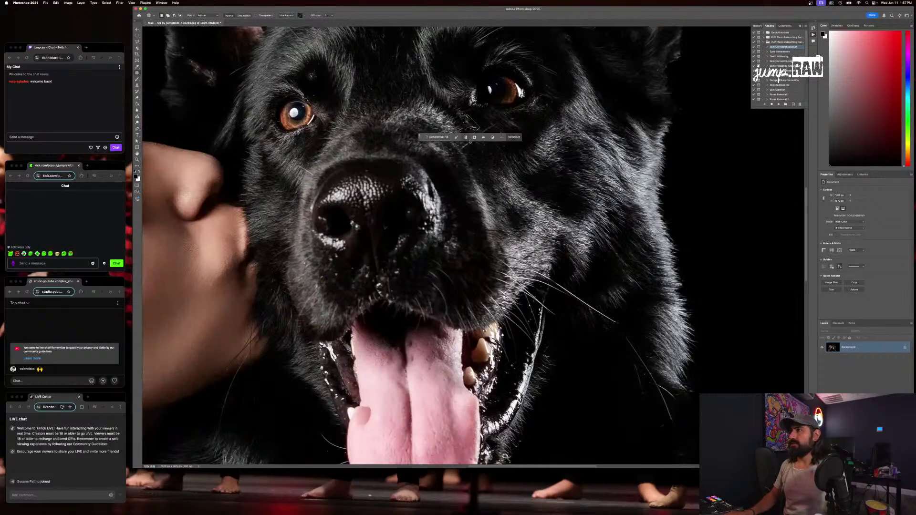
key(super+d)
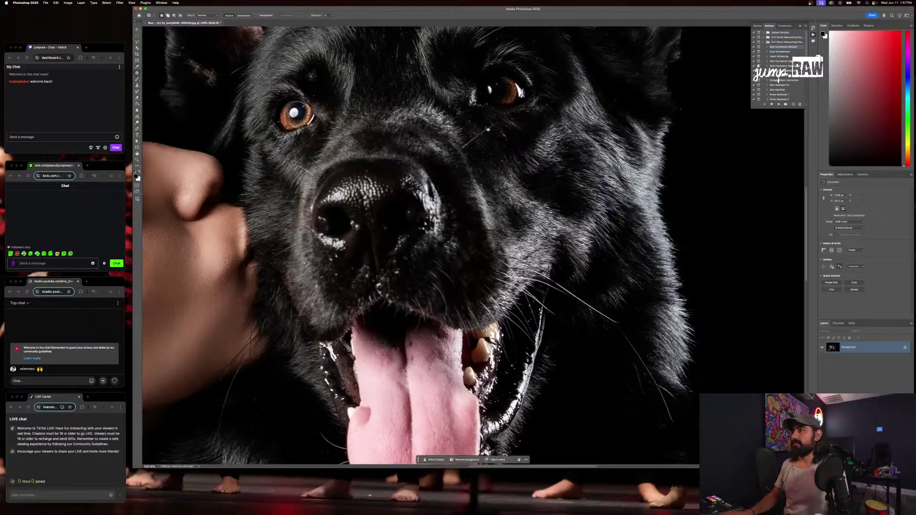
drag(510, 134, 514, 142)
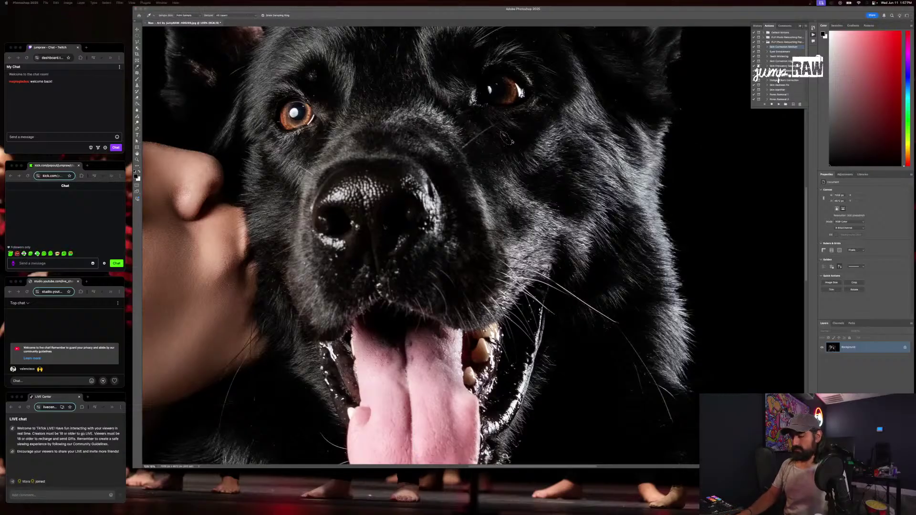
key(super+d)
key(super+z)
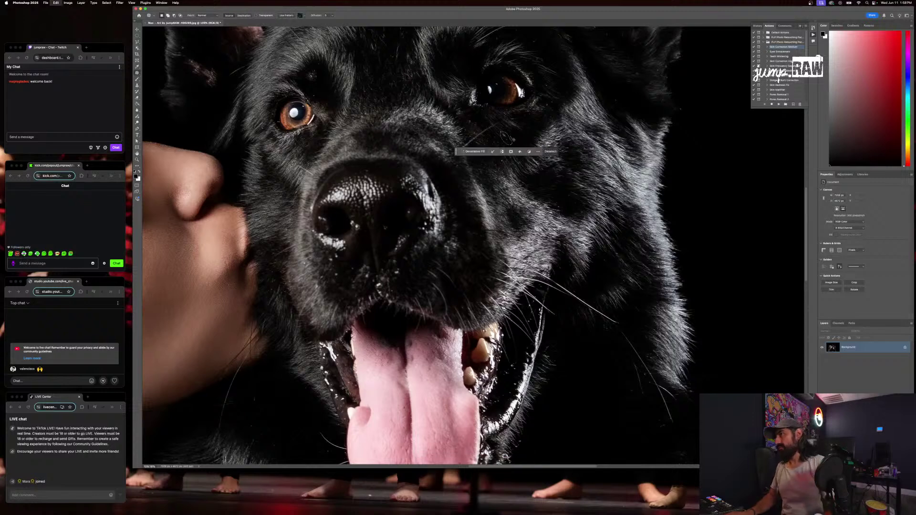
key(super+d)
Patch the small specks in the dog's fur below and beside its shadowed eye, and deselect
drag(511, 145, 506, 162)
key(super+d)
drag(506, 161, 501, 158)
key(super+d)
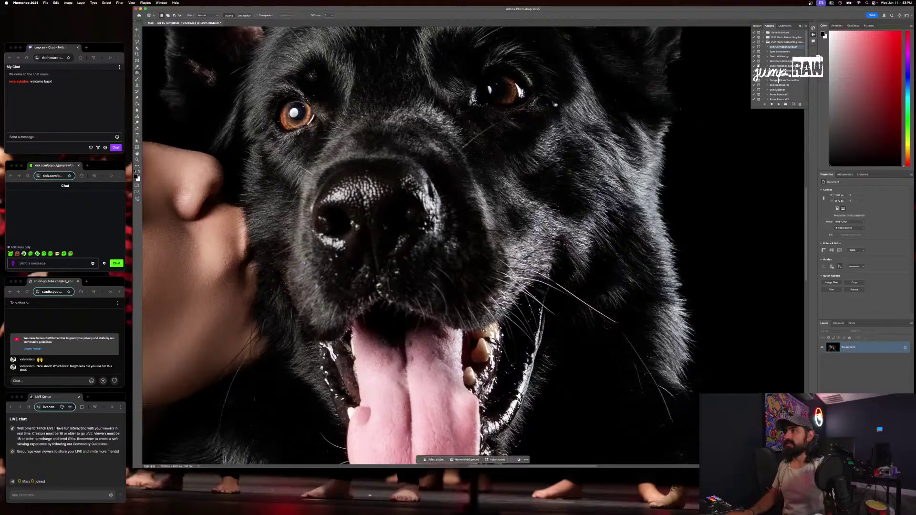
mouse_move(554, 103)
mouse_down()
mouse_move(546, 108)
mouse_move(554, 103)
mouse_up()
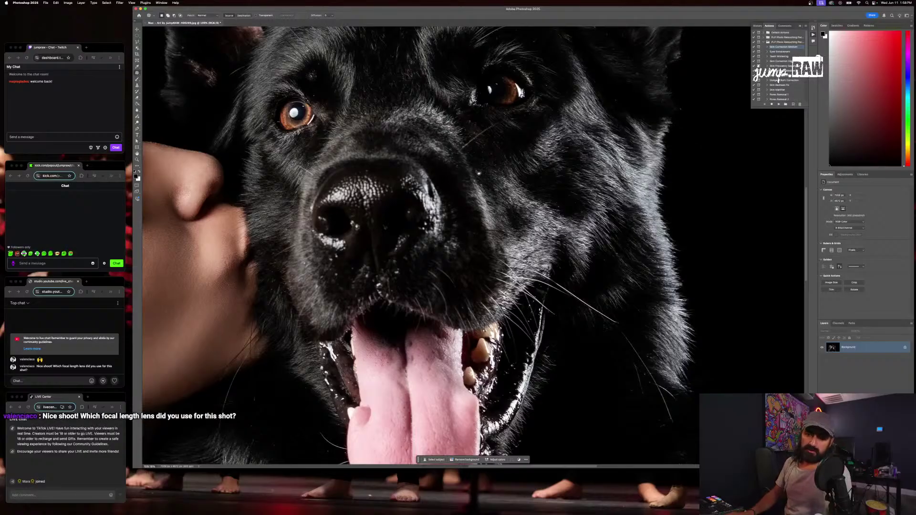
key(super+0)
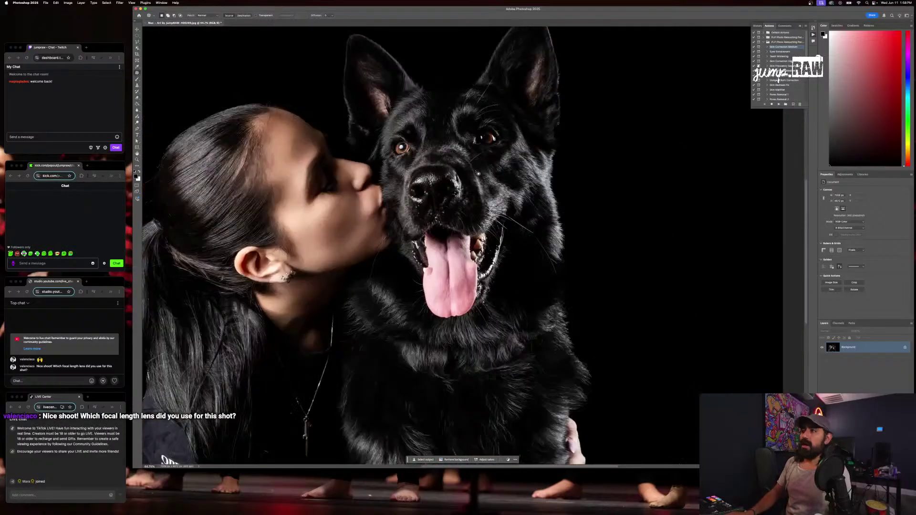
scroll(479, 173, down, 4)
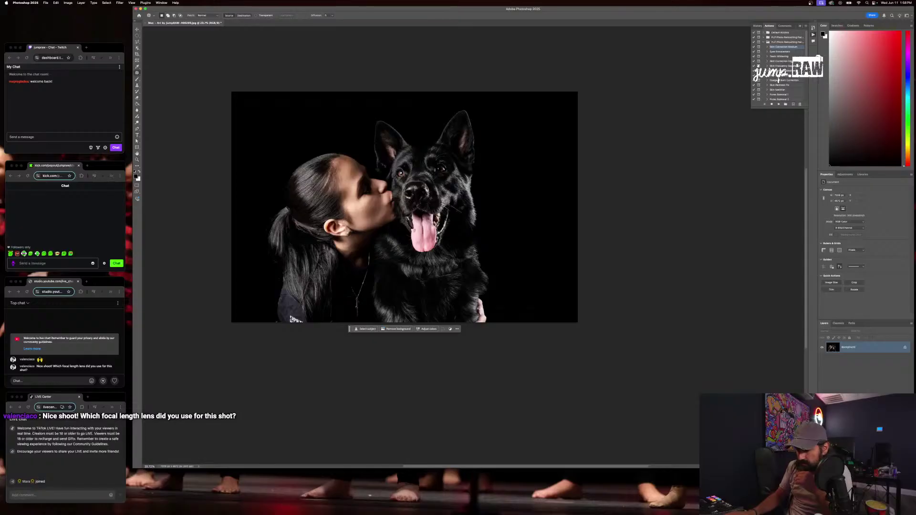
Switch to Lightroom Classic, open the matching original photo in Develop to check its focal length, and return to Photoshop
key(super+Tab)
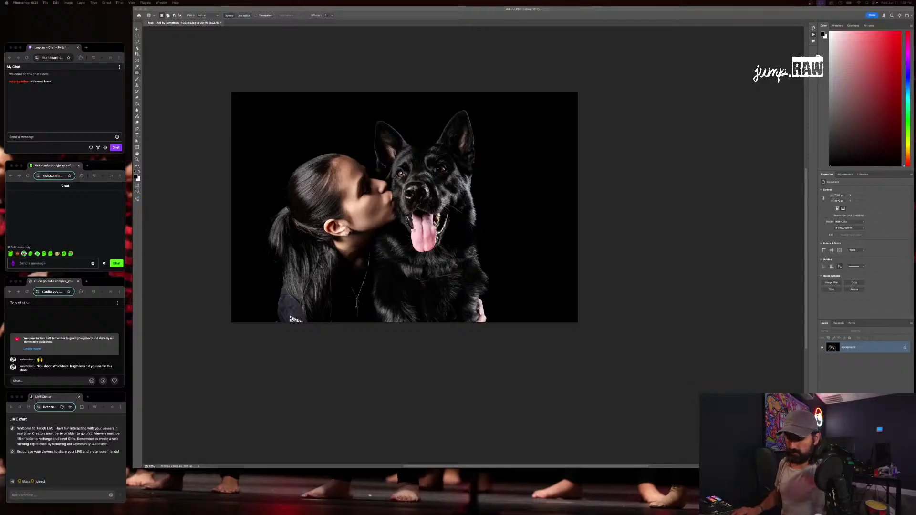
key(super+Tab)
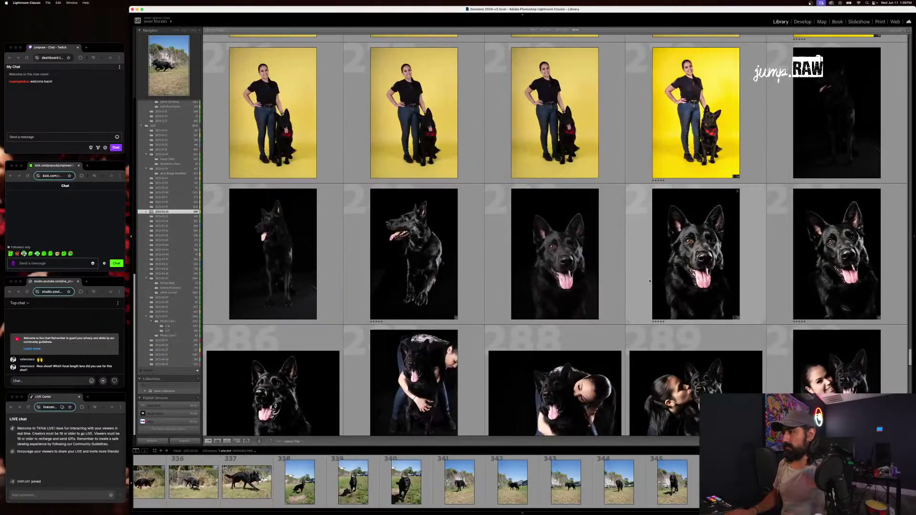
scroll(649, 281, down, 1)
click(680, 351)
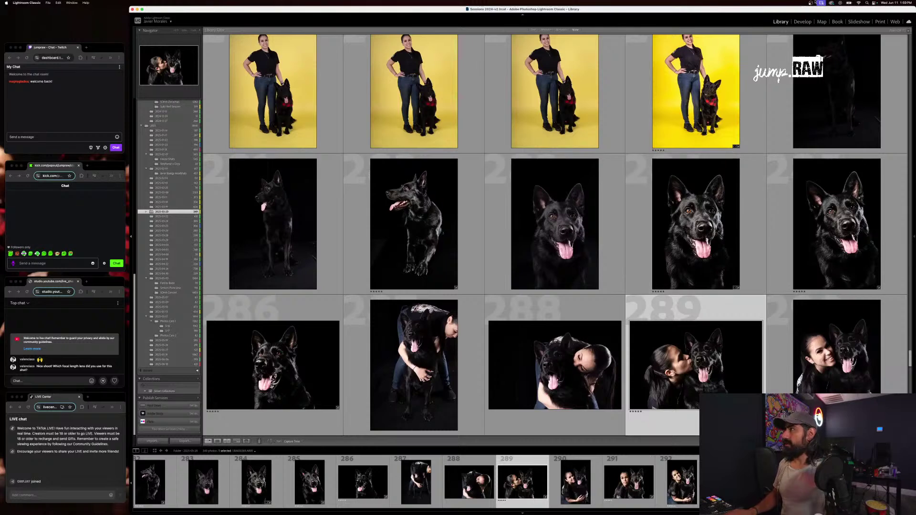
key(d)
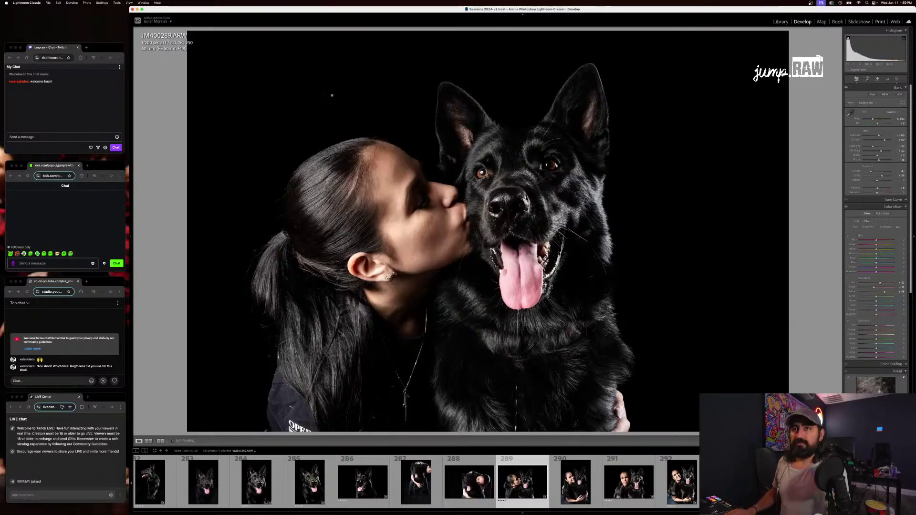
click(137, 9)
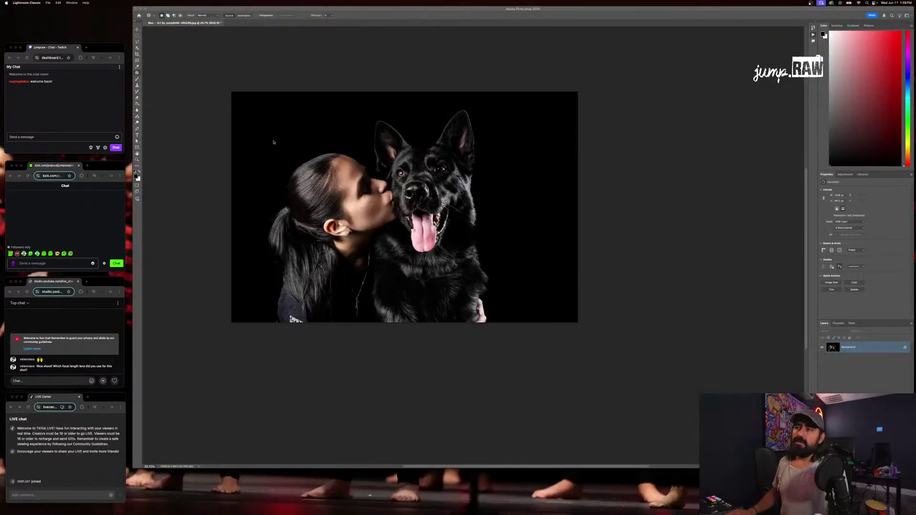
scroll(346, 156, left, 5)
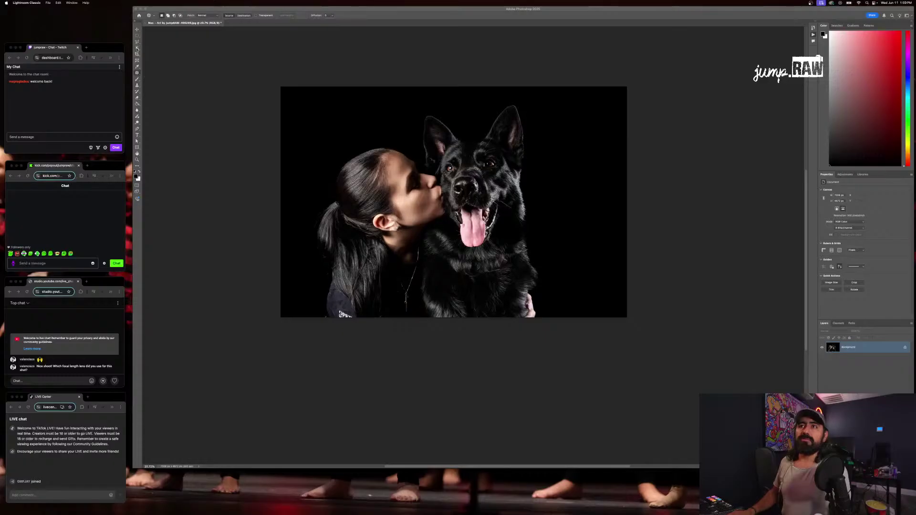
click(280, 88)
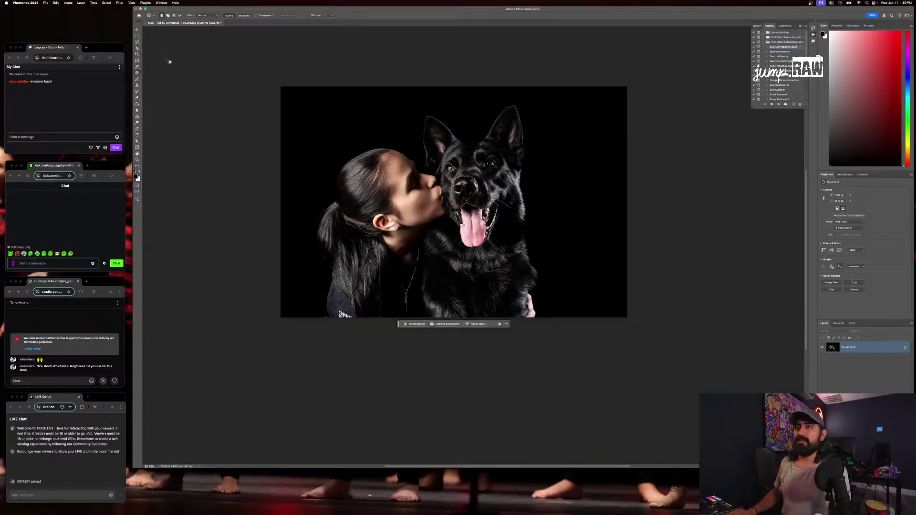
Unlock the background layer and try to transform it by its side handle
click(137, 30)
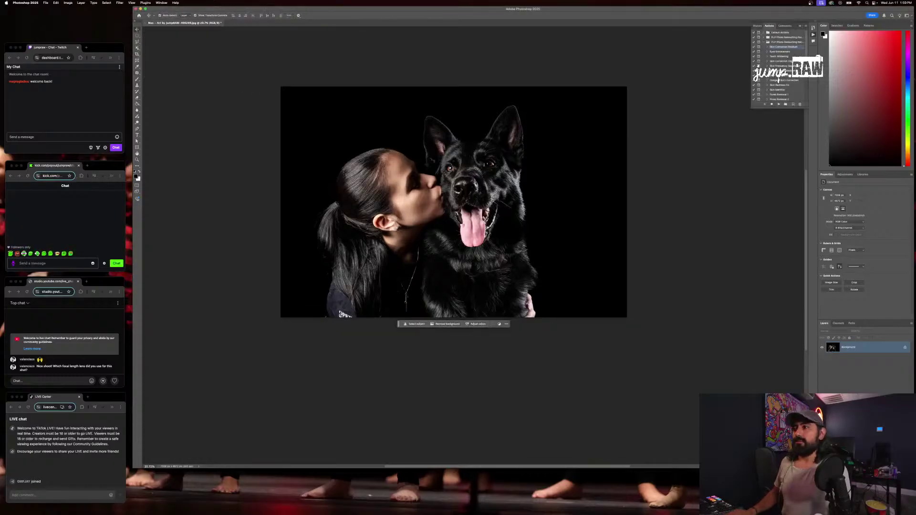
click(906, 348)
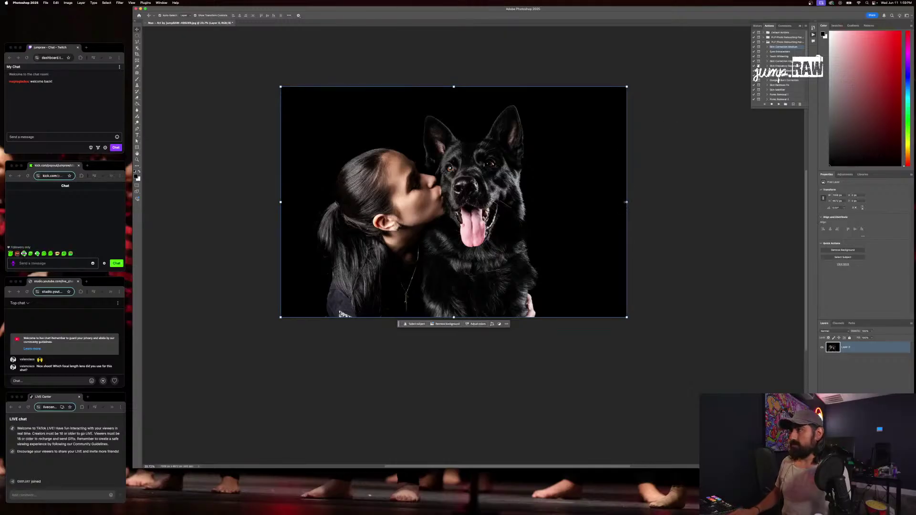
mouse_move(626, 202)
mouse_down()
mouse_move(655, 202)
mouse_move(626, 202)
mouse_up()
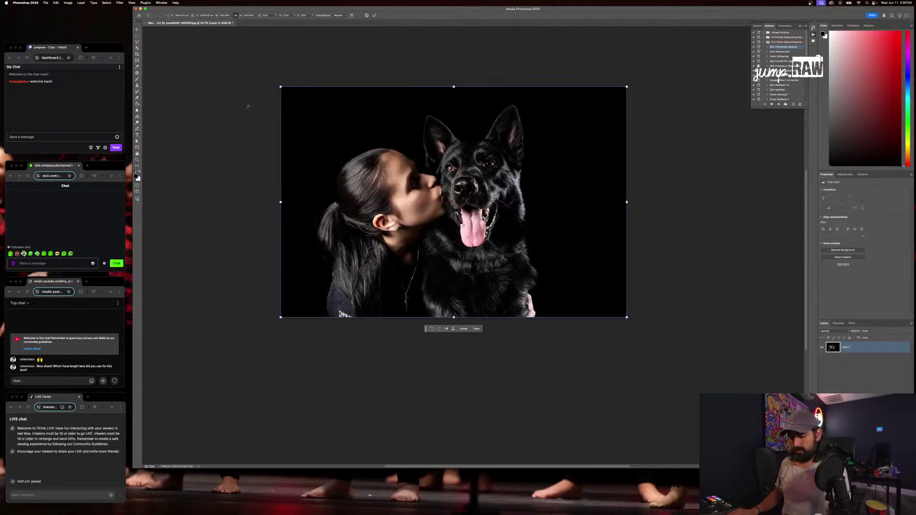
key(Return)
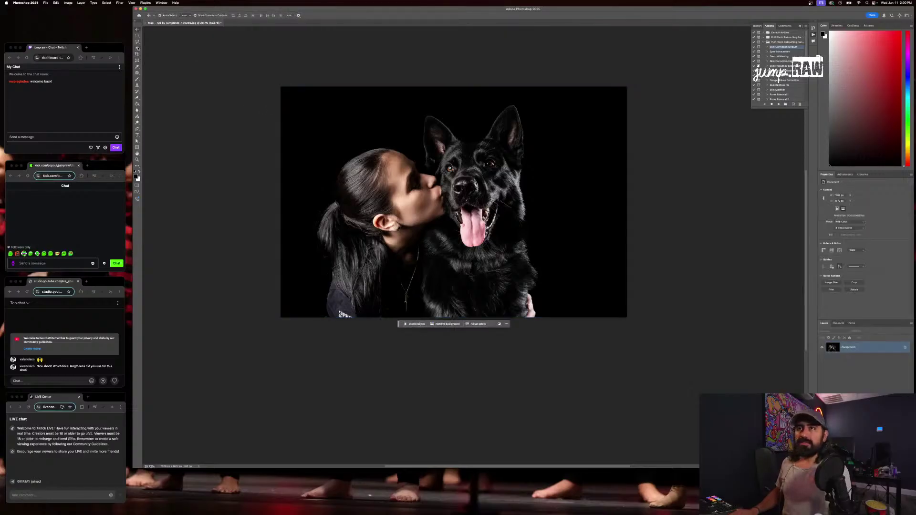
Extend the canvas slightly beyond the photo's upper and left edges and fill the new area with Generative Expand, without a prompt
key(c)
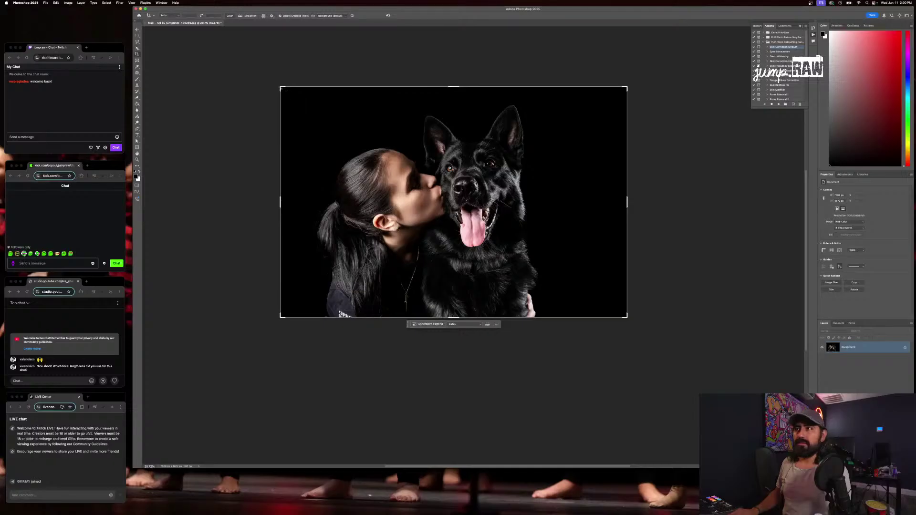
drag(282, 89, 269, 80)
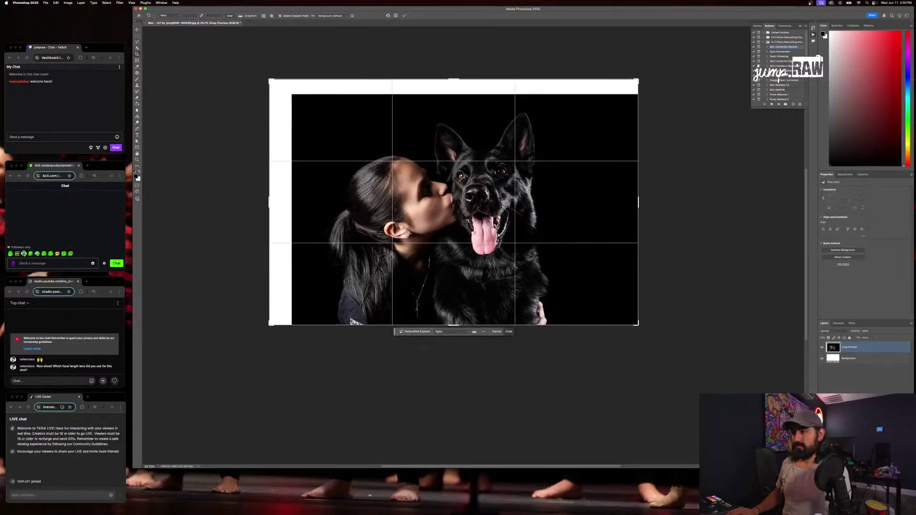
click(417, 331)
click(502, 334)
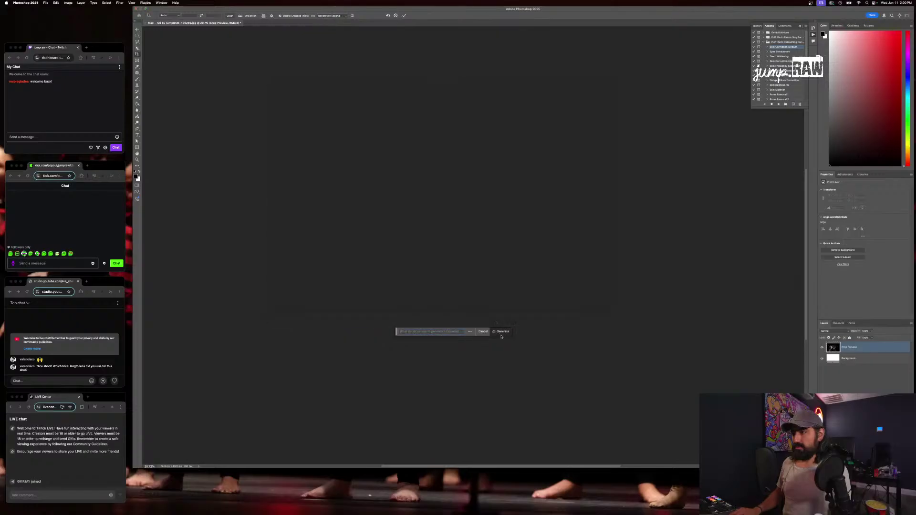
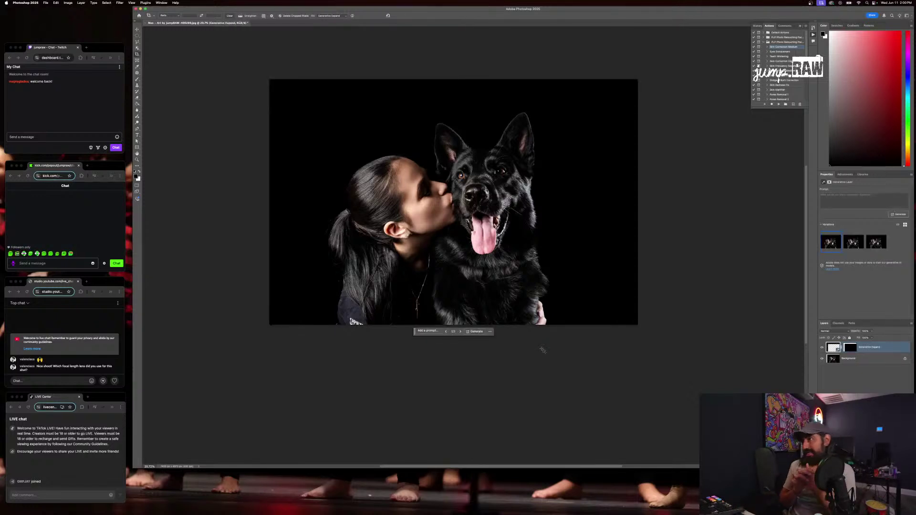
scroll(542, 347, down, 3)
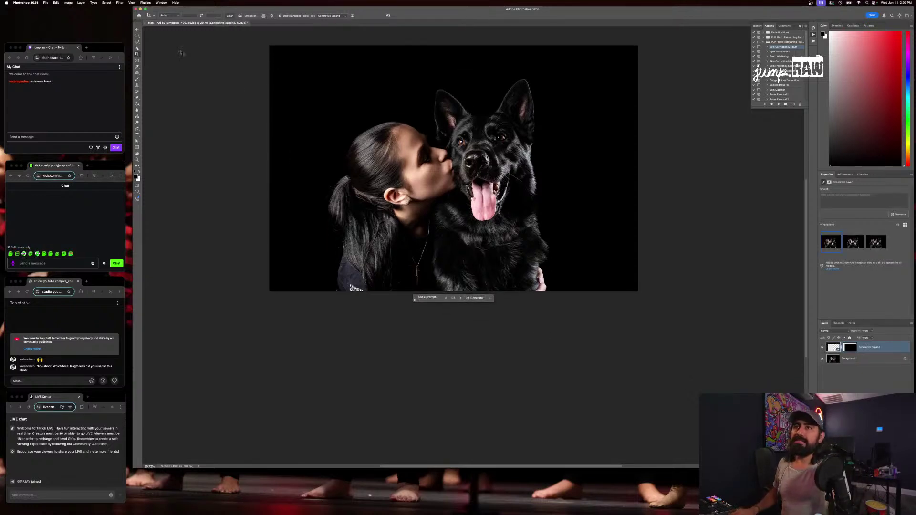
scroll(540, 99, up, 3)
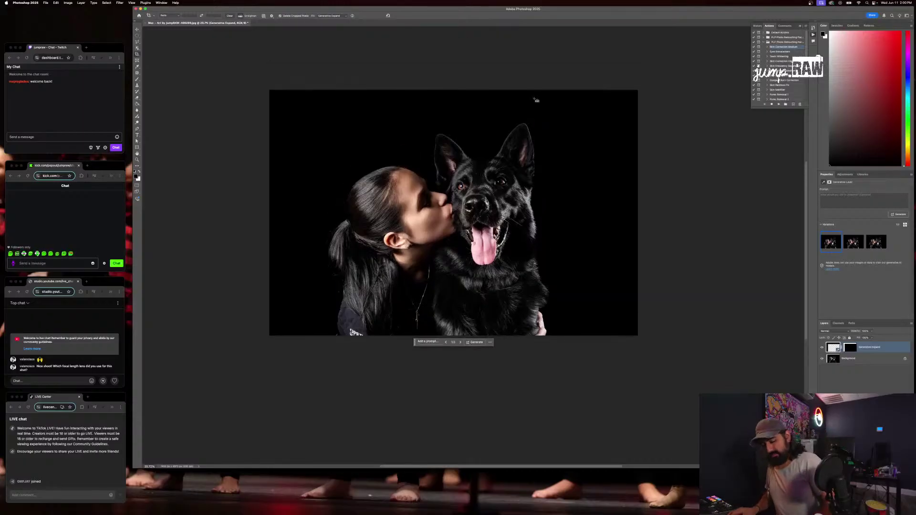
Merge the generated layer into the background and crop the photo slightly tighter from its upper-right corner
key(super+e)
click(334, 108)
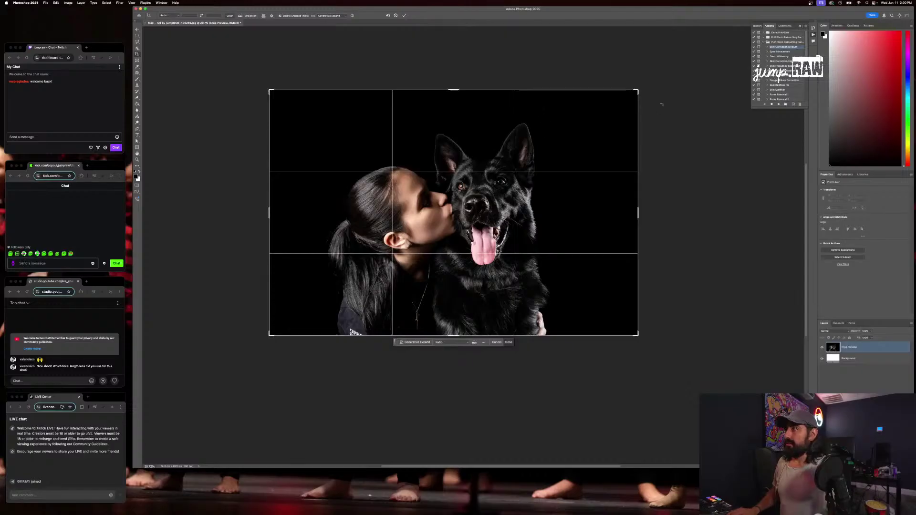
mouse_move(636, 91)
mouse_down()
mouse_move(646, 81)
mouse_move(625, 93)
mouse_up()
key(Return)
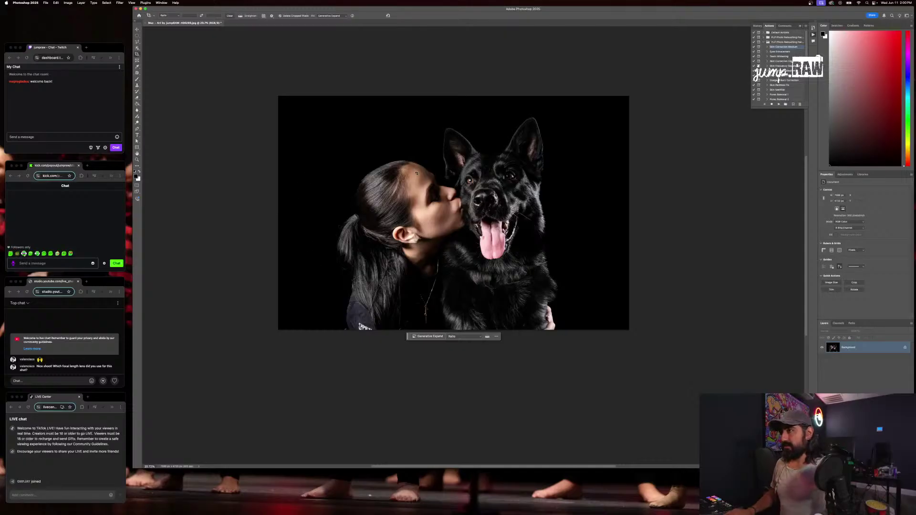
Run the Eye Enhancement action, paint the effect over the dog's brown eye nearest the woman with a small brush, and merge the layers
click(780, 52)
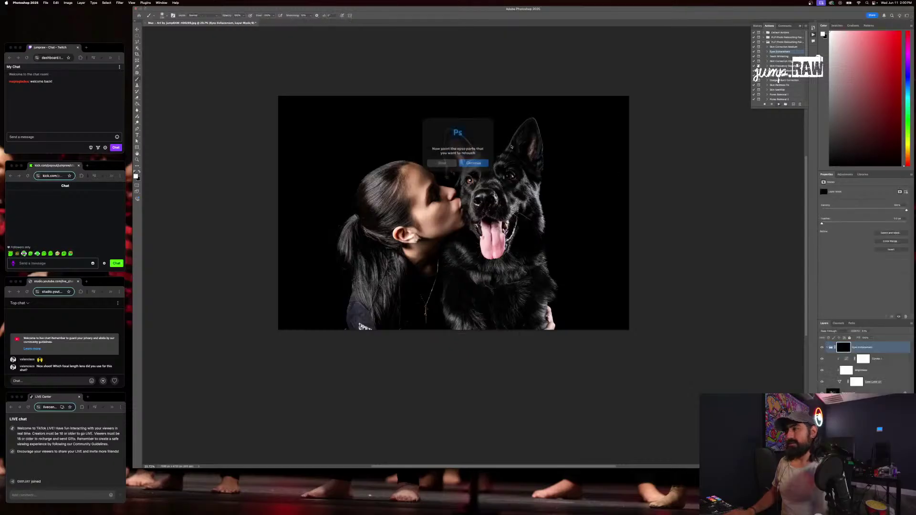
click(472, 162)
scroll(481, 177, up, 5)
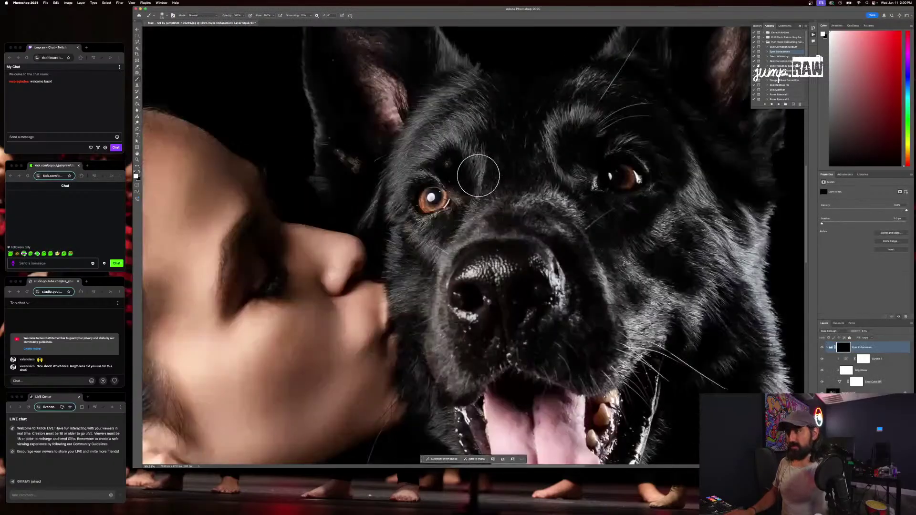
right_click(467, 165)
click(500, 180)
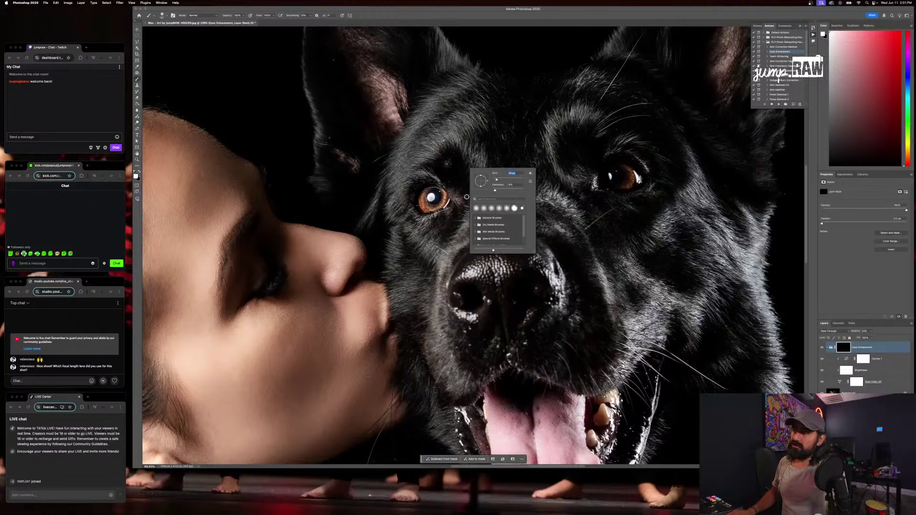
right_click(430, 197)
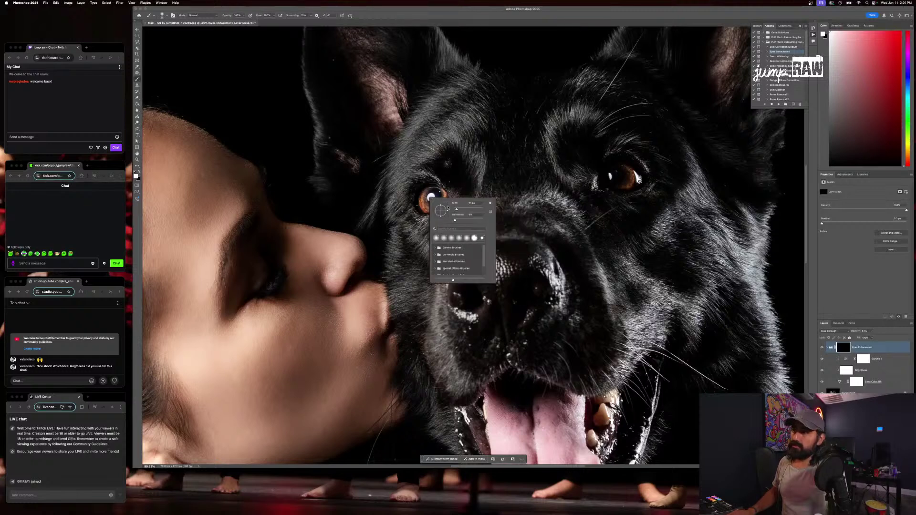
click(457, 210)
click(422, 204)
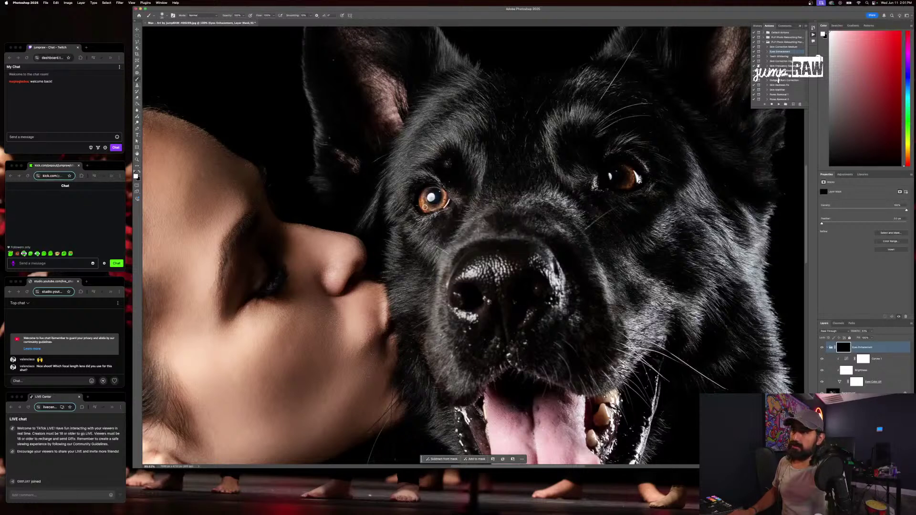
right_click(433, 204)
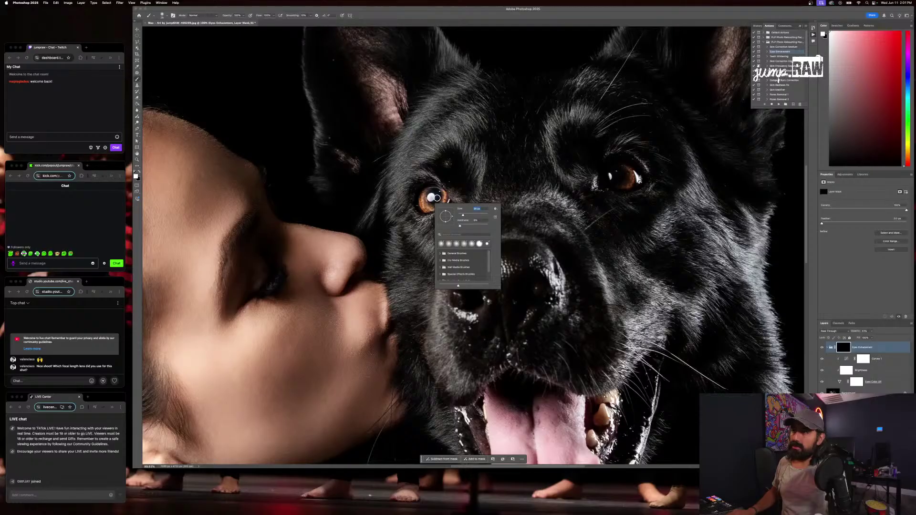
click(439, 198)
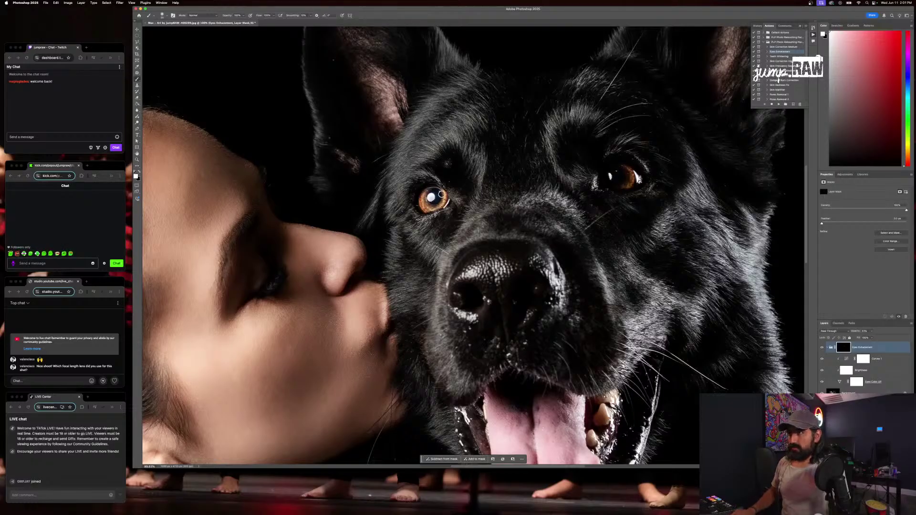
key(super+shift+e)
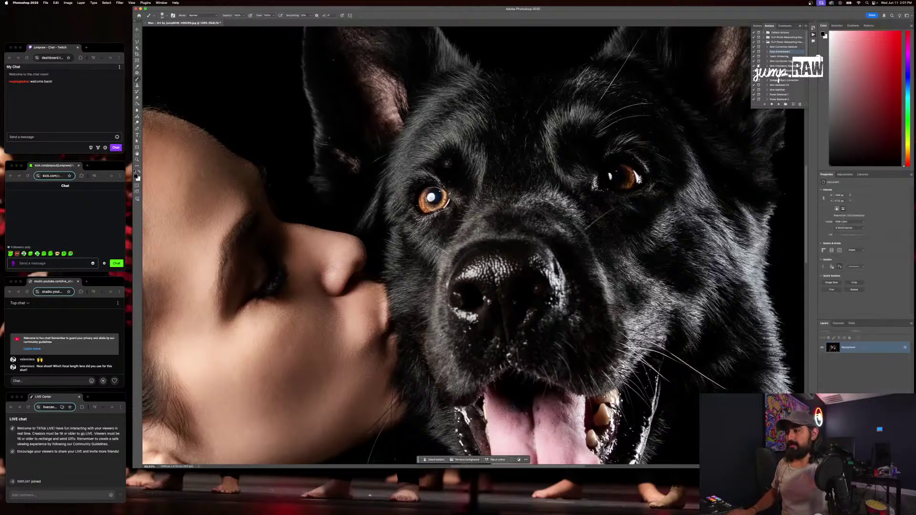
Run the Teeth Whitening action, paint the effect over the dog's lower teeth beside its tongue, and merge the layers
key(super+0)
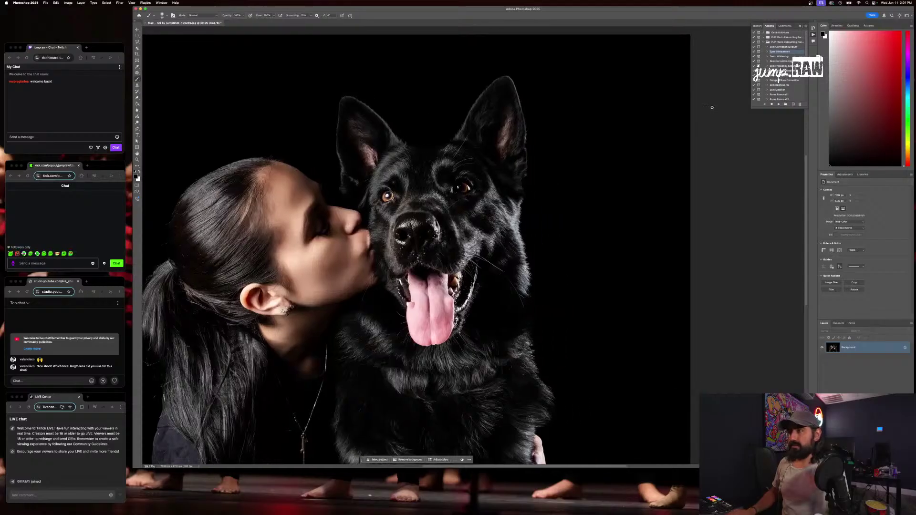
click(782, 56)
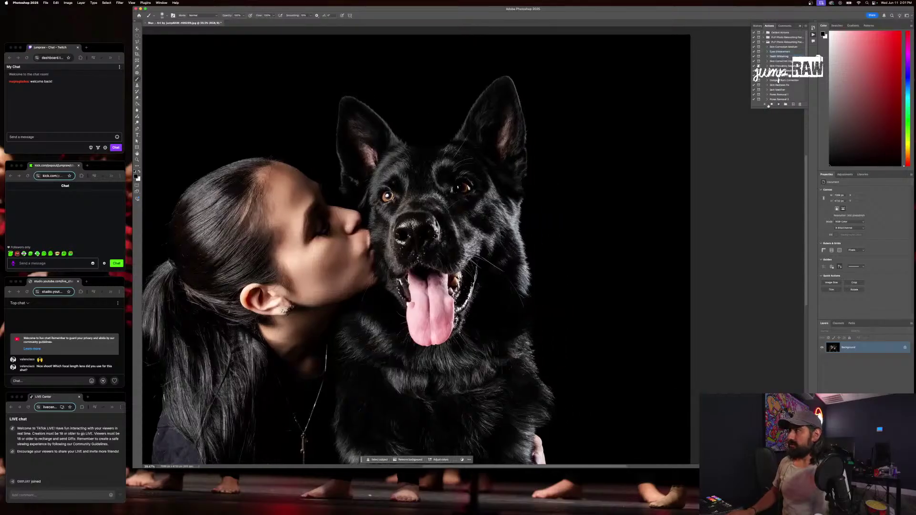
click(779, 104)
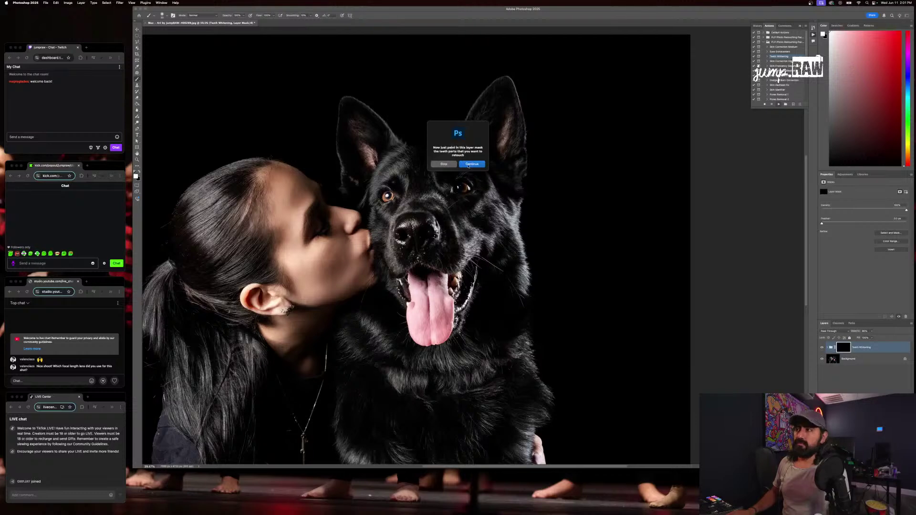
click(469, 165)
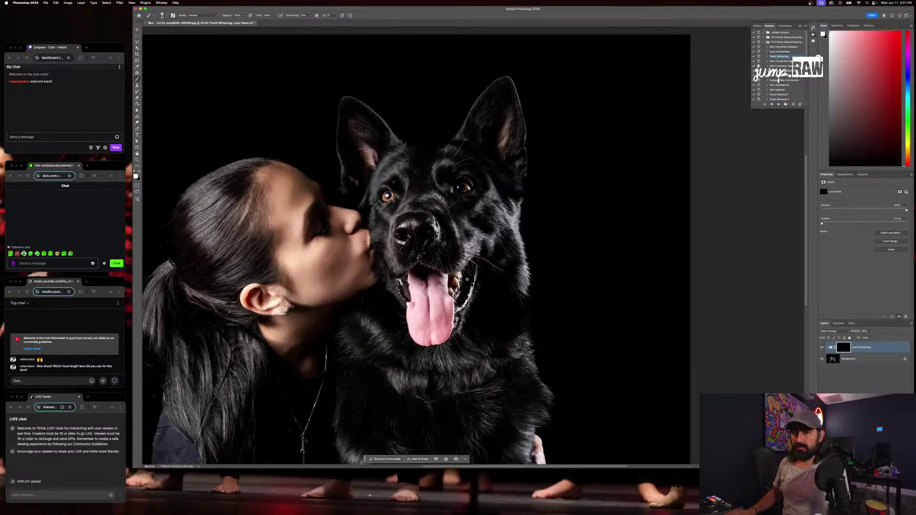
scroll(459, 286, up, 5)
scroll(455, 285, down, 3)
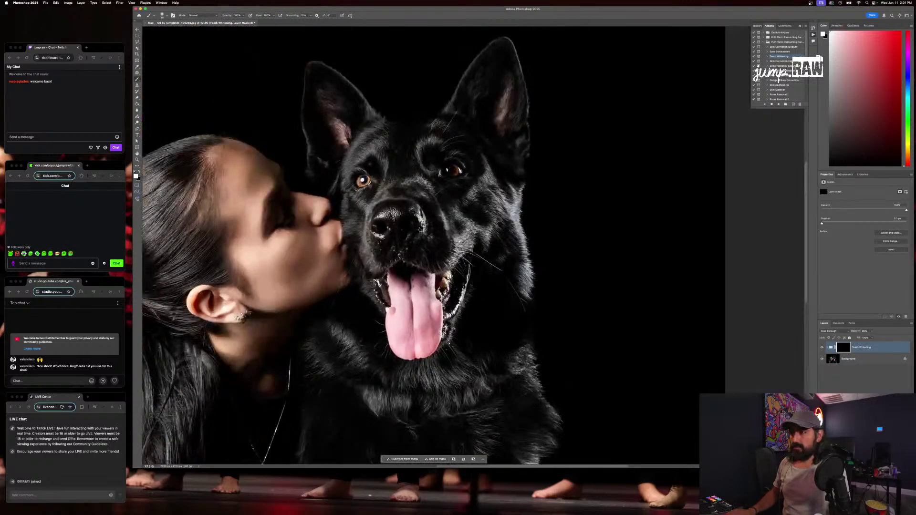
scroll(451, 285, up, 10)
mouse_move(437, 290)
mouse_down()
mouse_move(444, 332)
mouse_move(450, 322)
mouse_move(430, 303)
mouse_move(467, 246)
mouse_move(464, 267)
mouse_move(477, 221)
mouse_move(458, 254)
mouse_move(470, 264)
mouse_move(485, 234)
mouse_move(477, 223)
mouse_move(484, 236)
mouse_move(476, 266)
mouse_move(487, 246)
mouse_move(484, 187)
mouse_move(460, 200)
mouse_move(505, 192)
mouse_move(494, 200)
mouse_move(512, 179)
mouse_move(508, 194)
mouse_move(492, 200)
mouse_move(452, 198)
mouse_move(511, 181)
mouse_move(500, 214)
mouse_up()
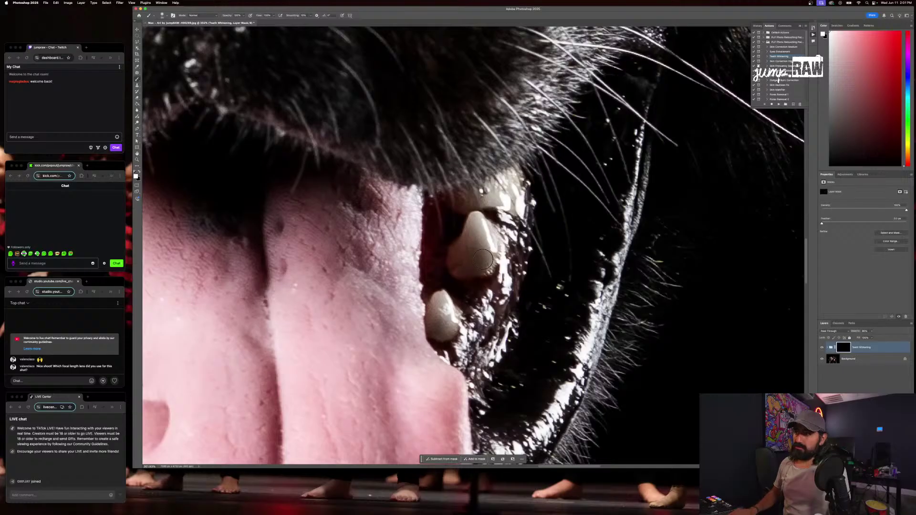
mouse_move(483, 259)
mouse_down()
mouse_move(477, 223)
mouse_move(440, 320)
mouse_up()
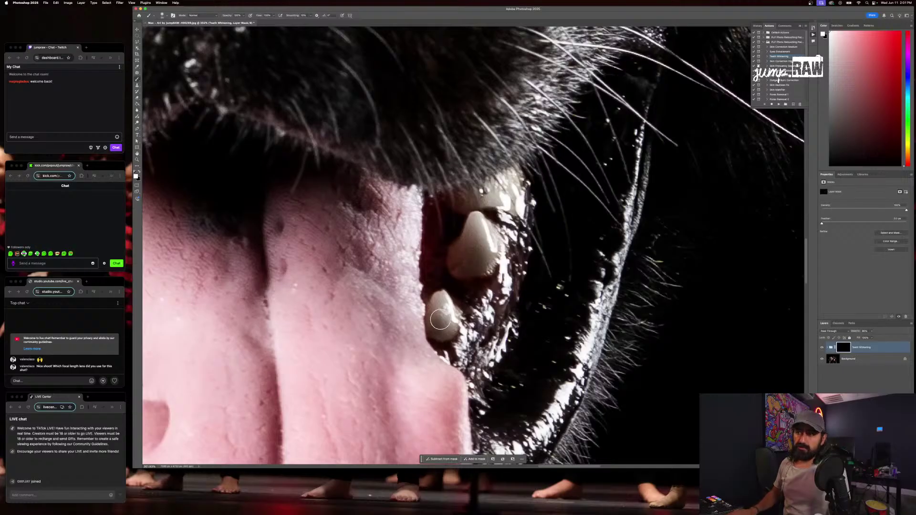
scroll(452, 307, down, 5)
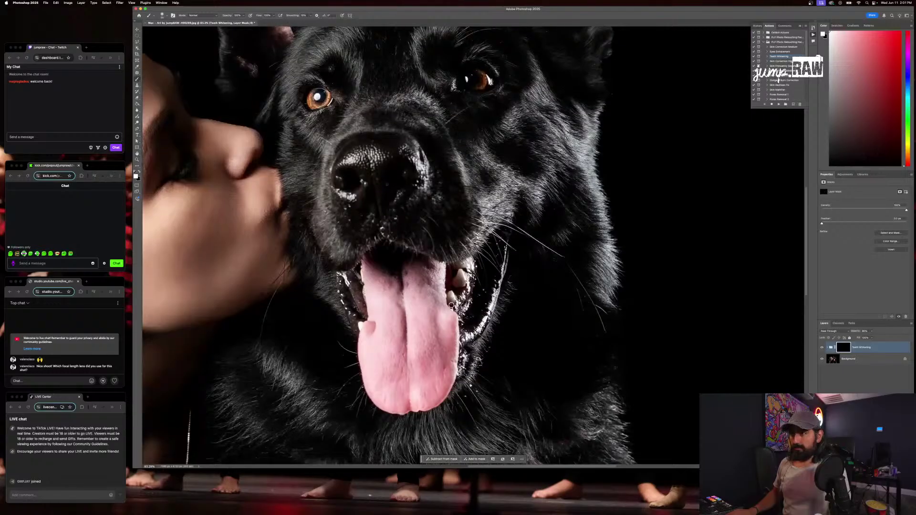
key(super+shift+e)
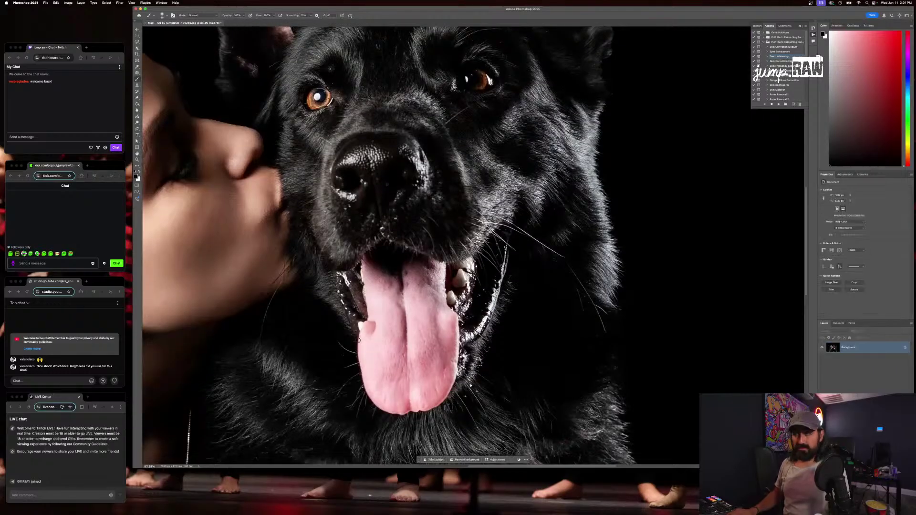
Save the finished kissing portrait as a JPEG and close it
scroll(420, 273, down, 5)
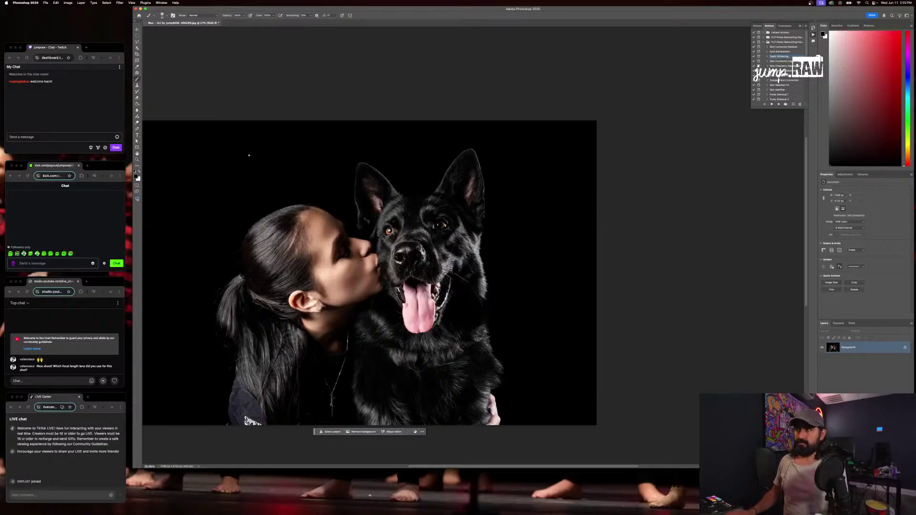
scroll(249, 155, left, 5)
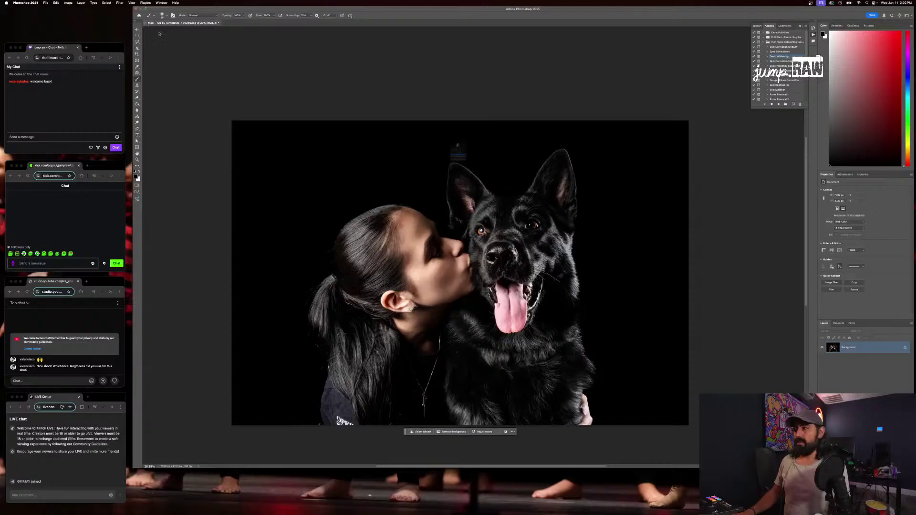
key(super+s)
key(Return)
key(Return)
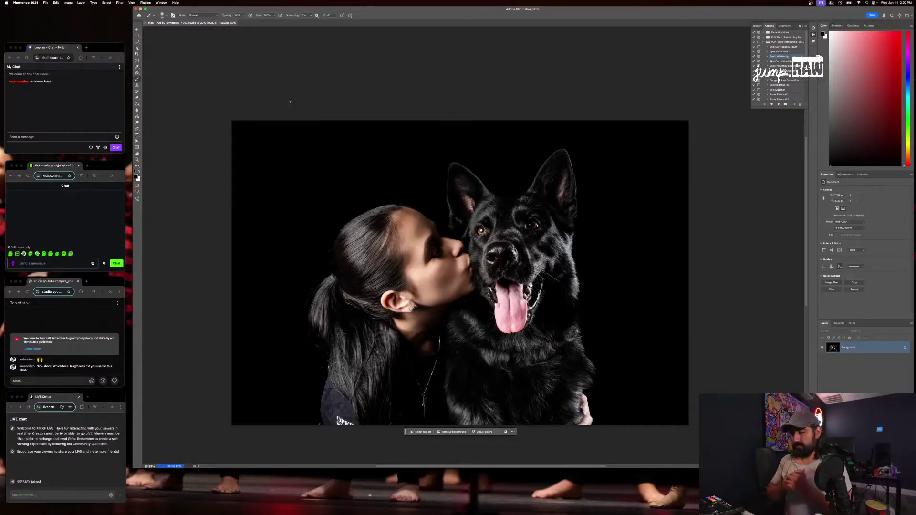
key(super+w)
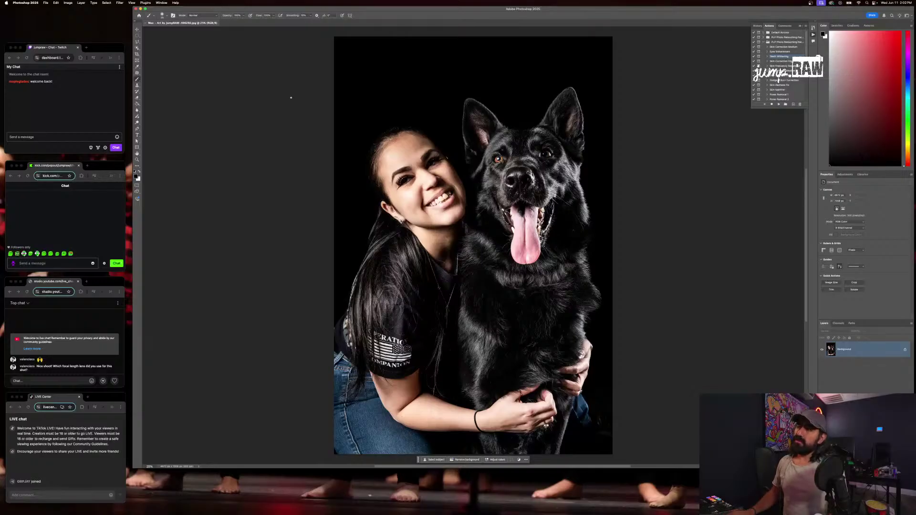
Open the Camera Raw Filter and subtly adjust the orange hue, temperature and tint of the hugging portrait
click(120, 2)
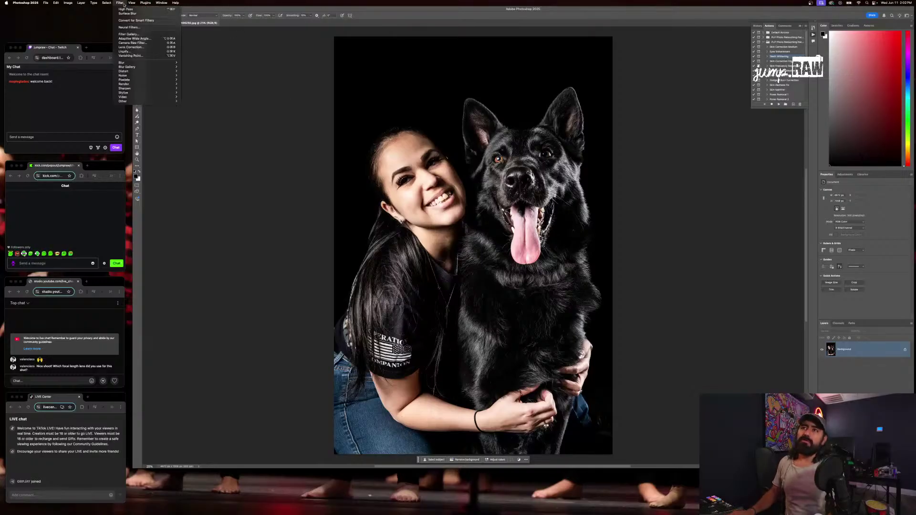
click(138, 42)
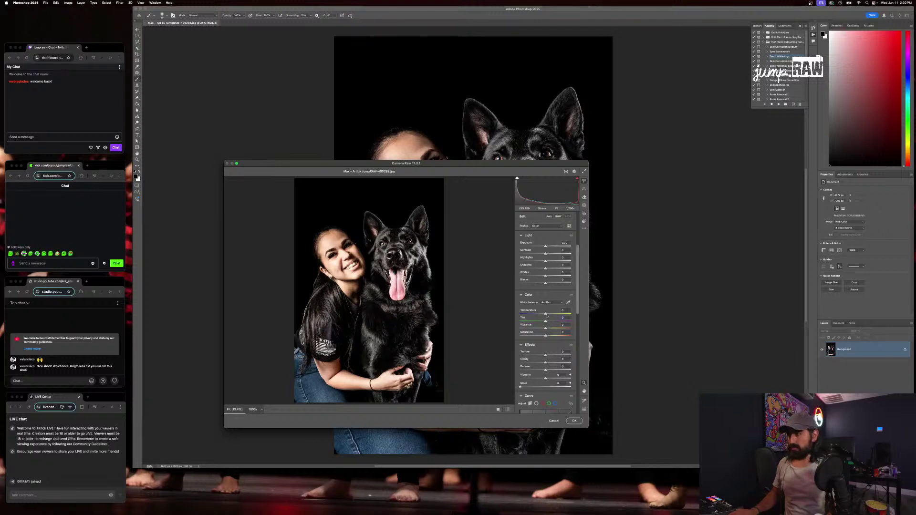
scroll(548, 315, down, 5)
scroll(548, 314, down, 5)
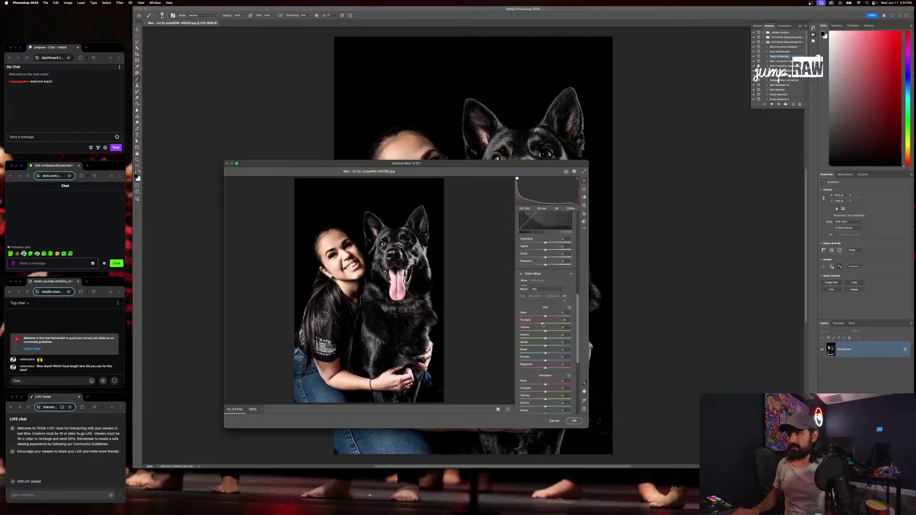
scroll(542, 325, up, 8)
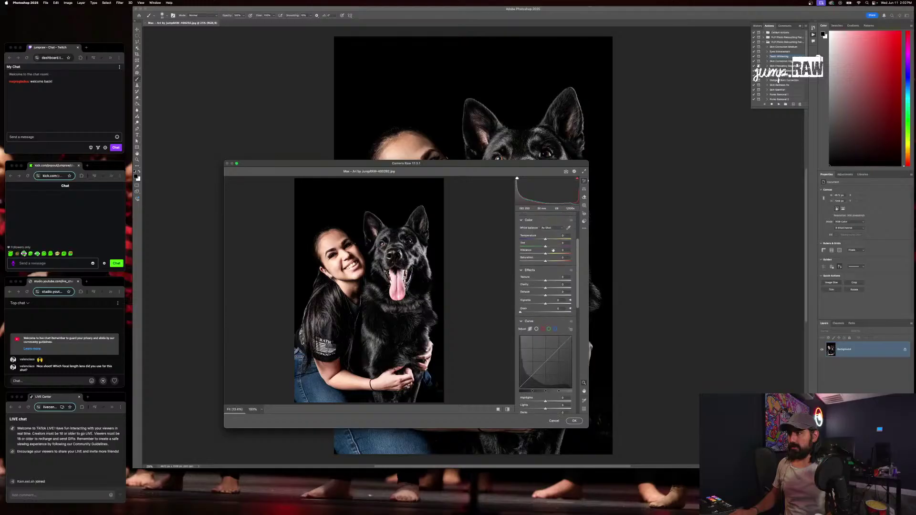
scroll(553, 250, up, 1)
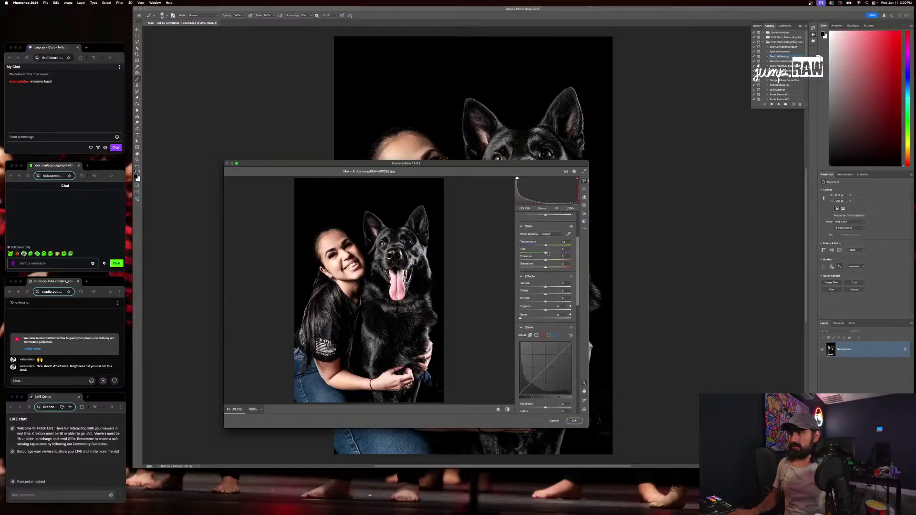
drag(546, 253, 547, 254)
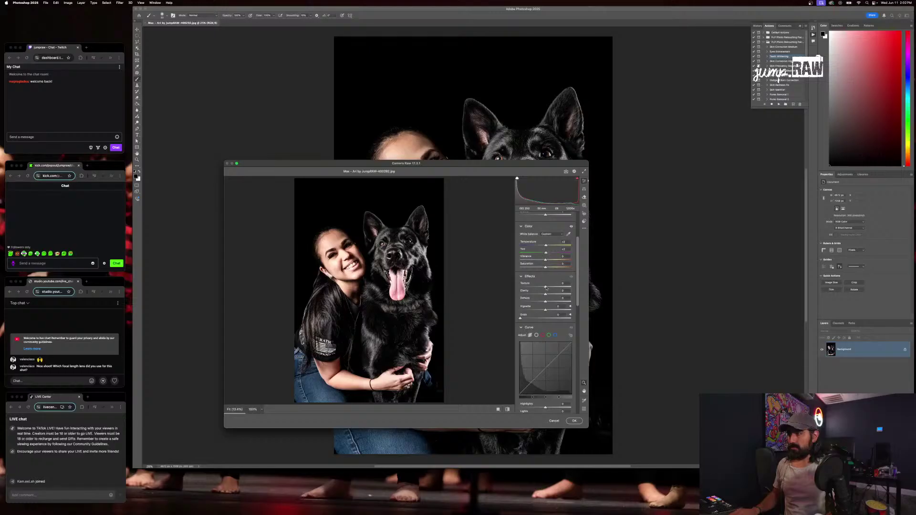
Slightly lower exposure and highlights, raise shadows and clarity, and apply the Camera Raw adjustments
scroll(546, 288, up, 3)
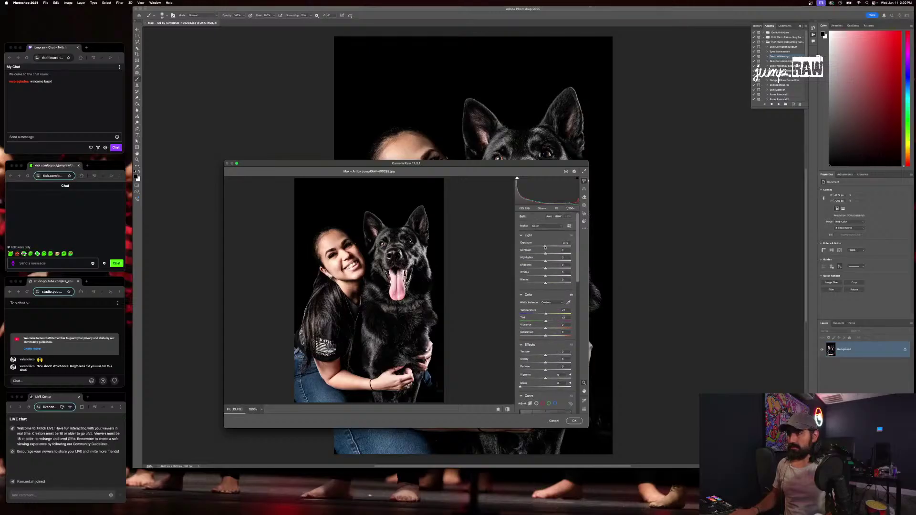
click(538, 261)
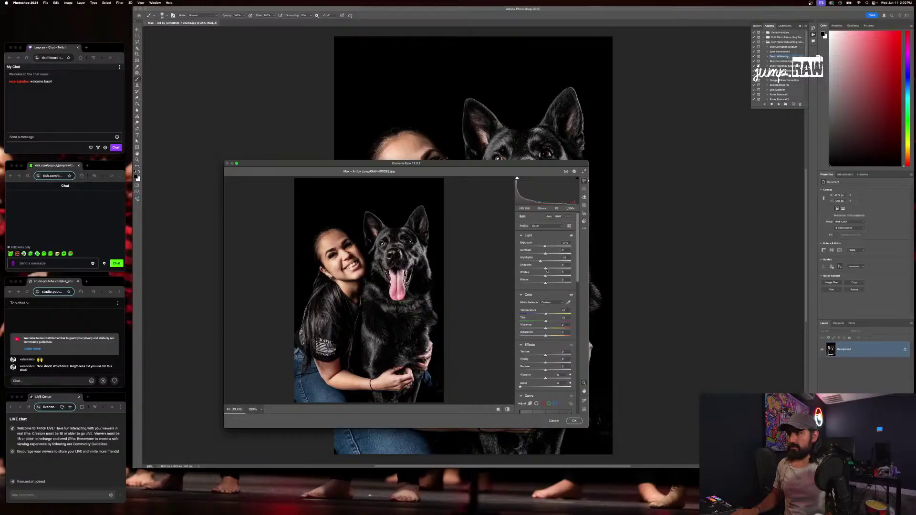
drag(545, 254, 546, 255)
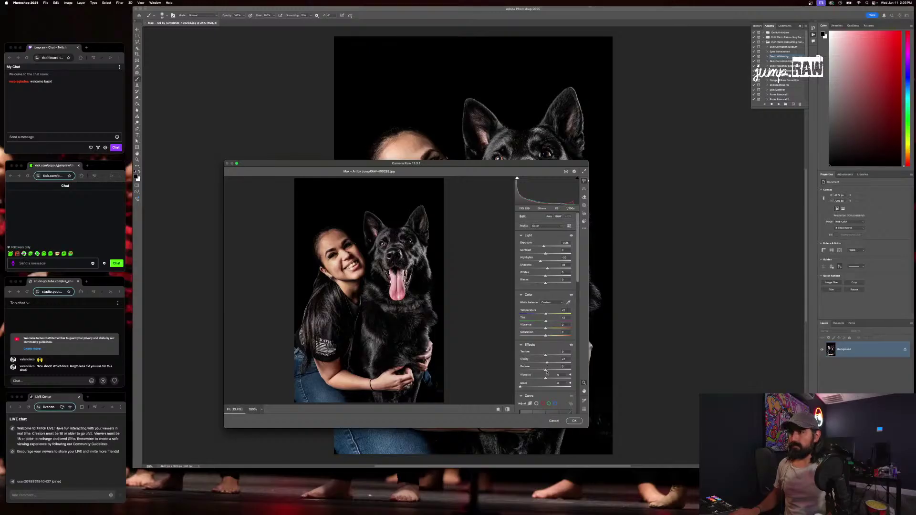
click(576, 421)
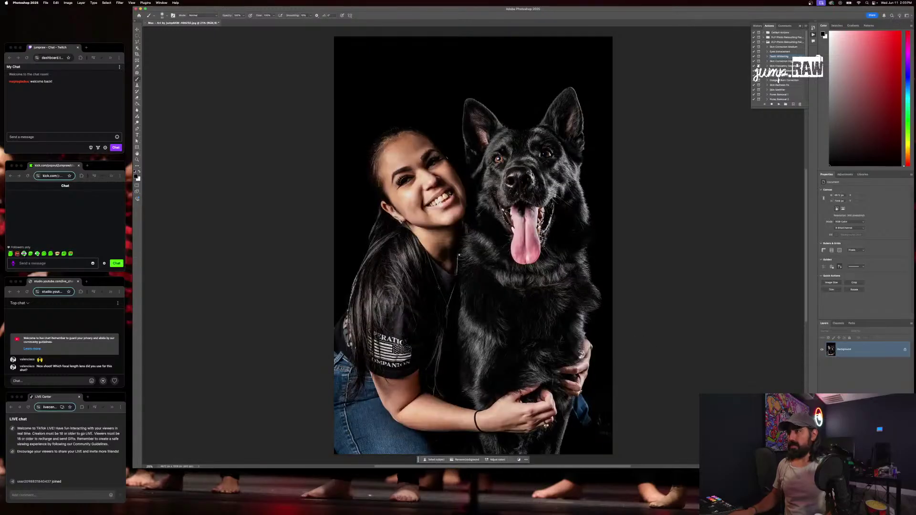
Apply a Levels adjustment to the portrait that deepens the blacks slightly and brightens the midtones and highlights
scroll(459, 255, right, 6)
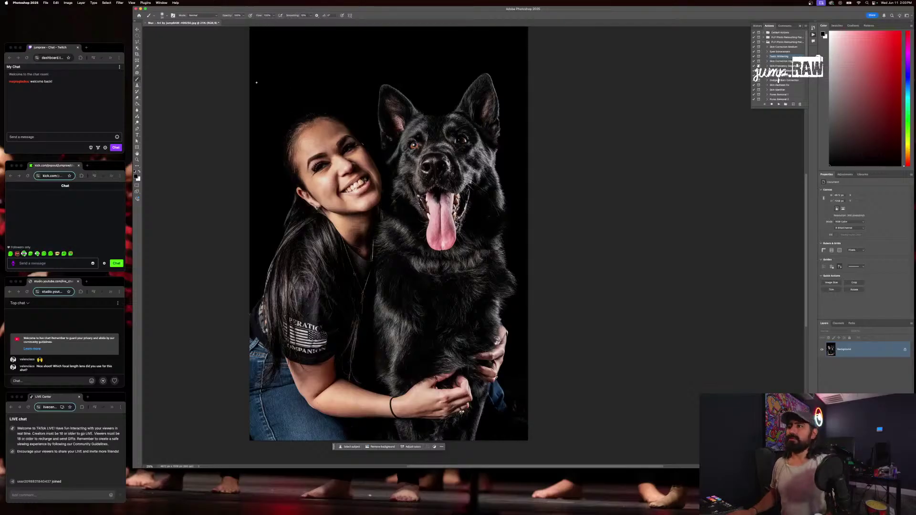
click(83, 3)
mouse_move(68, 3)
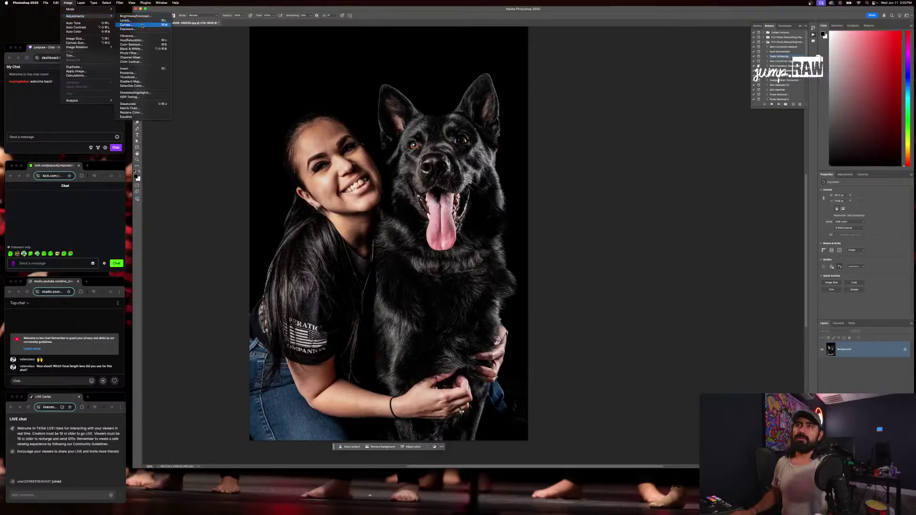
click(126, 20)
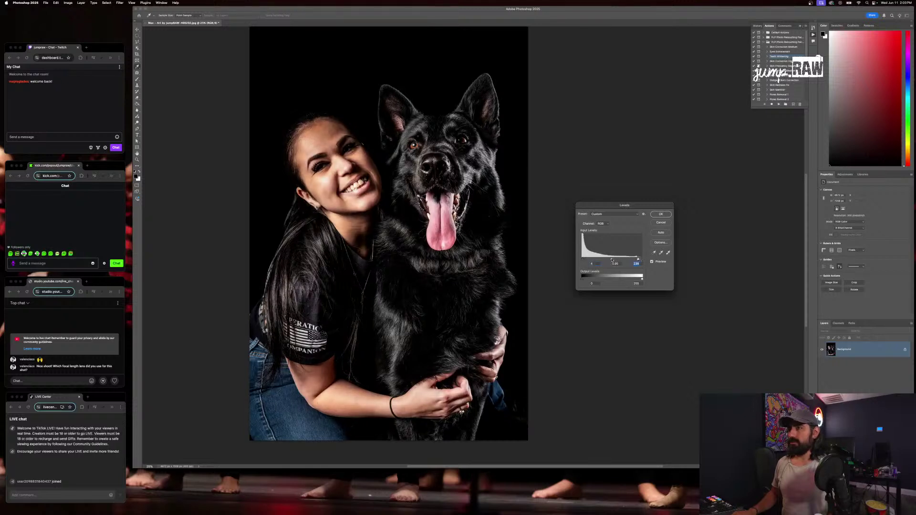
drag(612, 259, 634, 260)
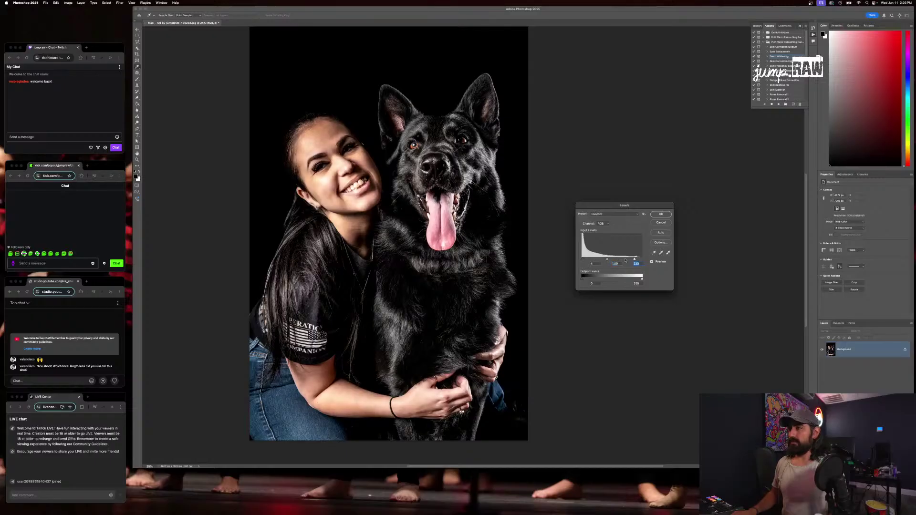
click(661, 213)
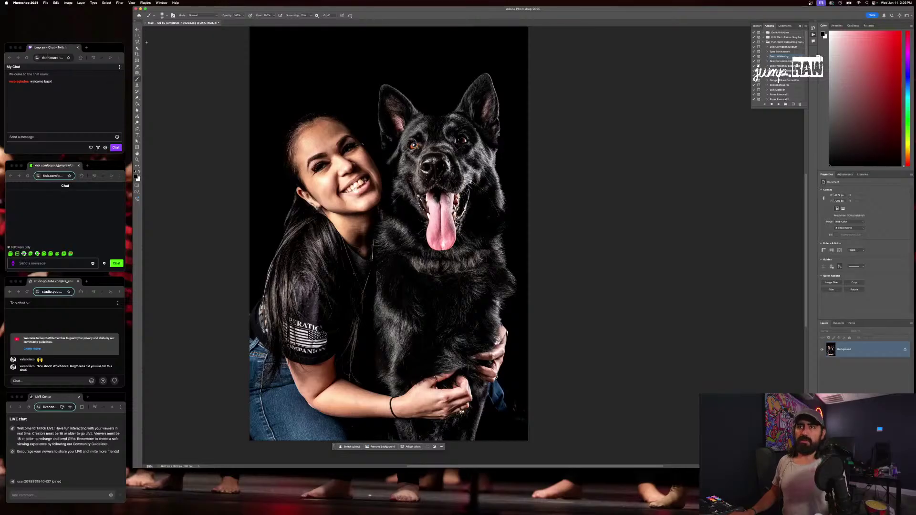
Use the Patch tool to remove small blemishes from the woman's chin, cheek and nose
click(138, 73)
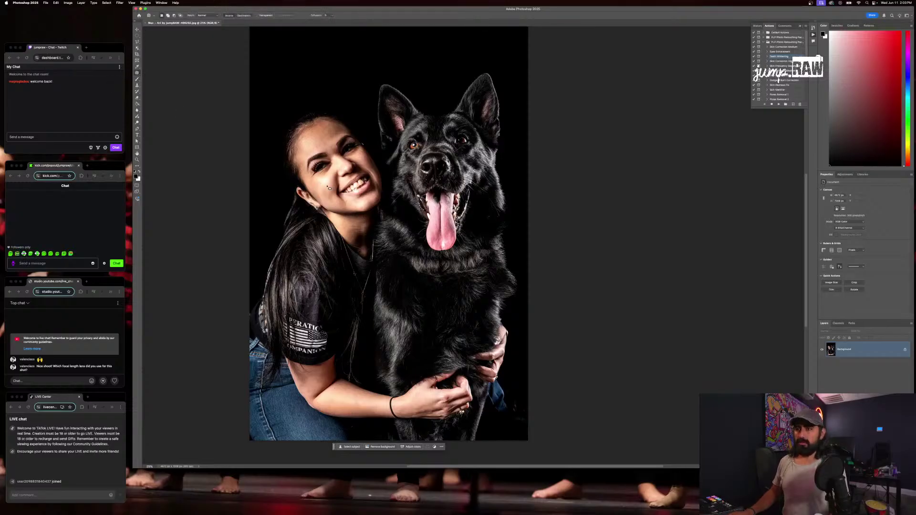
scroll(334, 189, up, 5)
scroll(343, 195, down, 2)
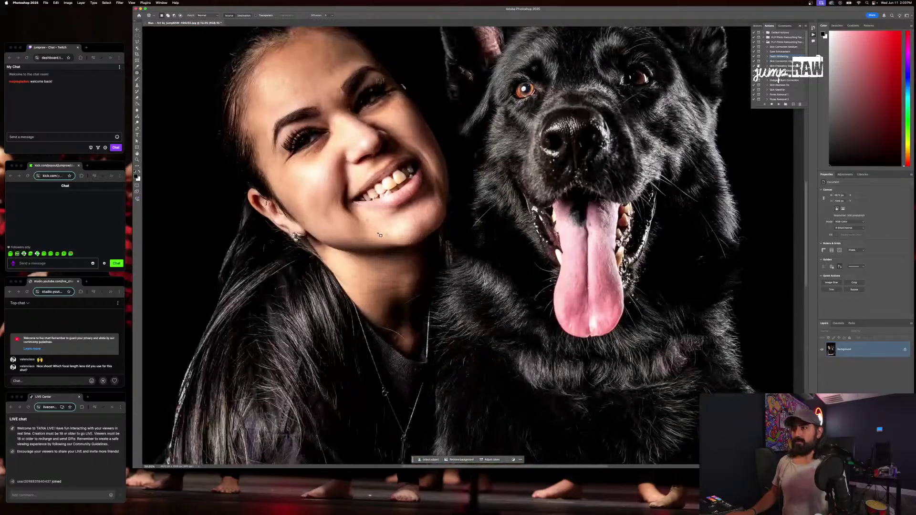
scroll(358, 210, up, 5)
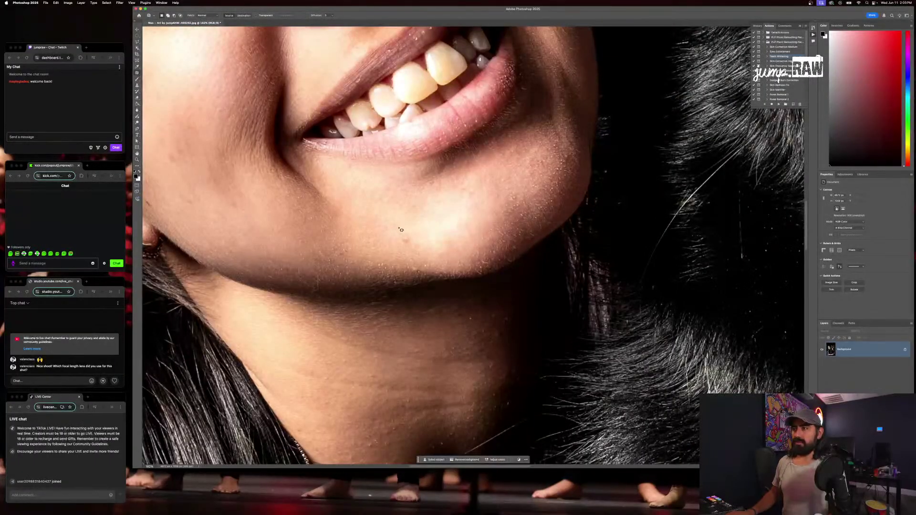
scroll(396, 236, left, 5)
scroll(381, 239, up, 2)
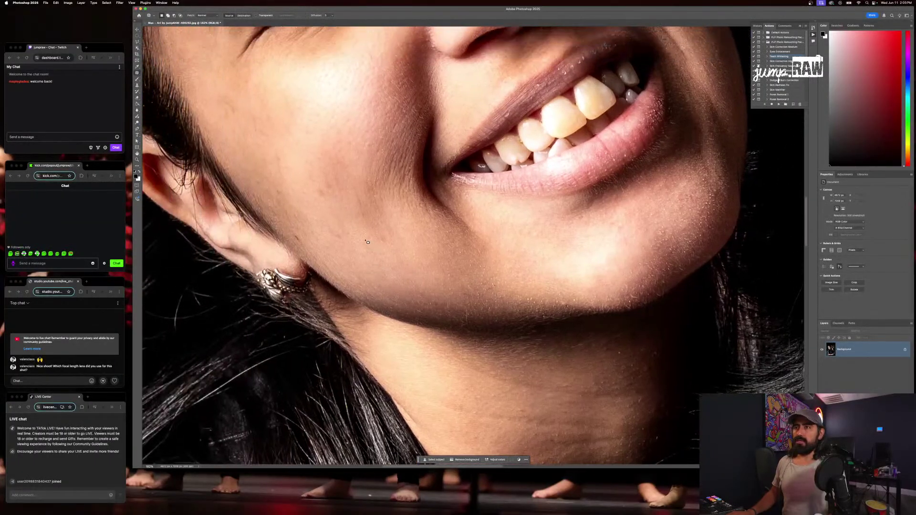
scroll(305, 248, up, 3)
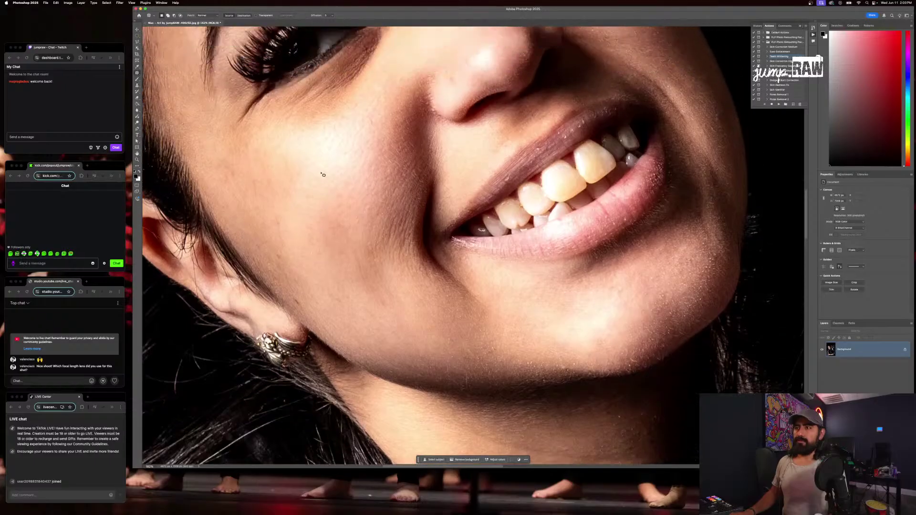
scroll(306, 268, right, 4)
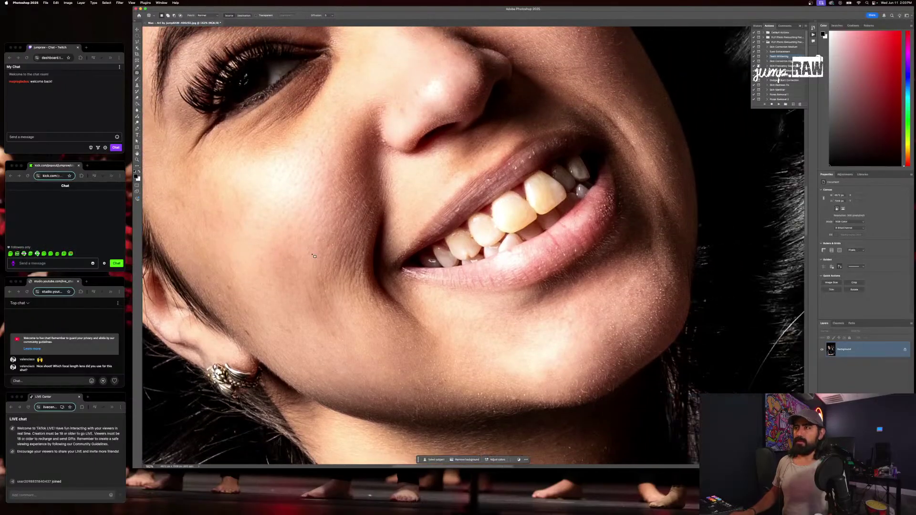
scroll(315, 257, up, 3)
click(332, 185)
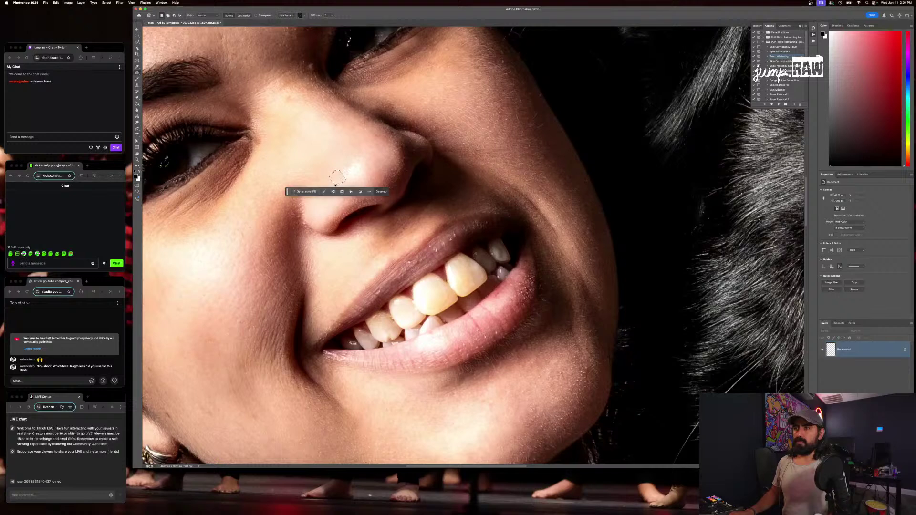
scroll(329, 194, up, 4)
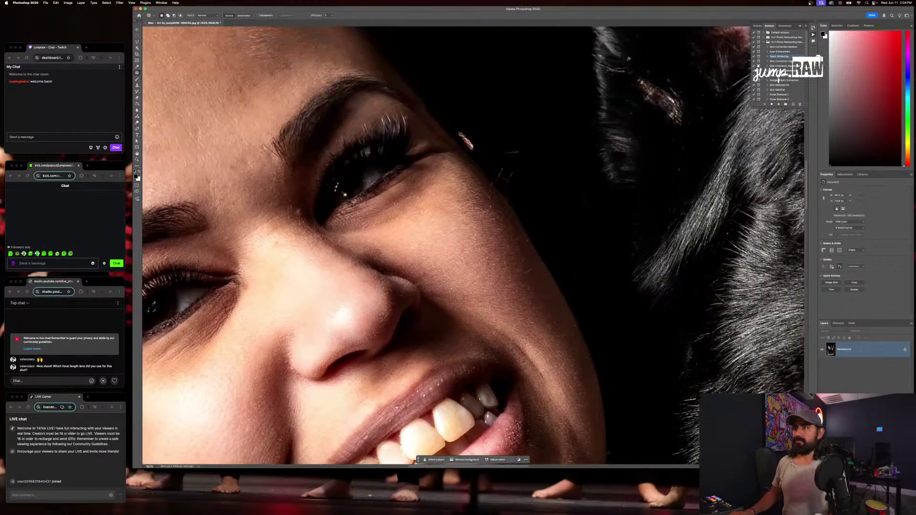
Patch the small skin flaw on the bridge of the woman's nose between her eyes
scroll(343, 199, left, 2)
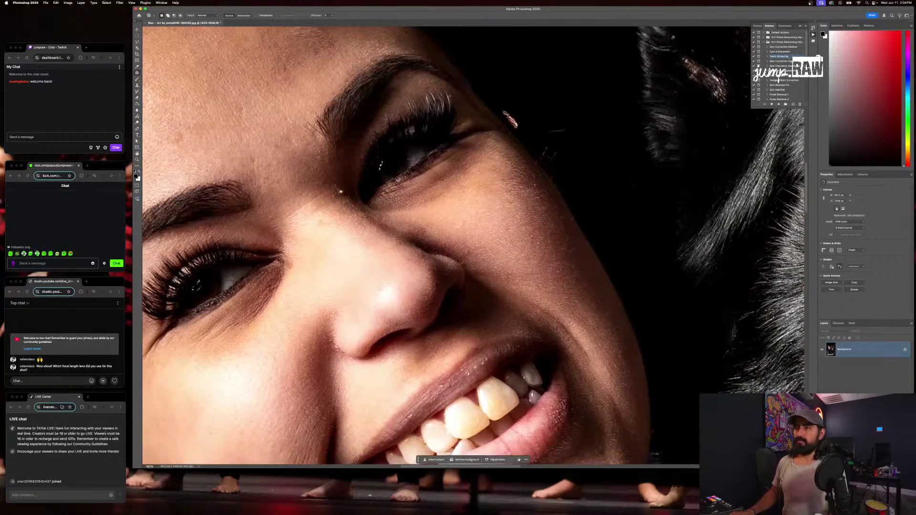
drag(341, 190, 342, 194)
click(328, 191)
scroll(329, 220, up, 3)
scroll(329, 219, left, 3)
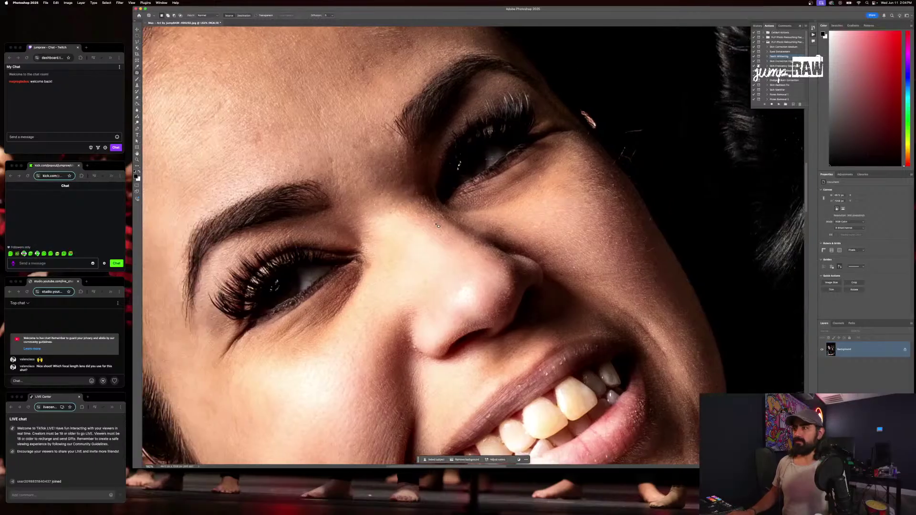
Patch the blemishes on the woman's forehead above her eyebrow and clear each selection
mouse_move(251, 213)
mouse_down()
mouse_move(244, 231)
mouse_move(259, 220)
mouse_up()
drag(255, 226, 271, 229)
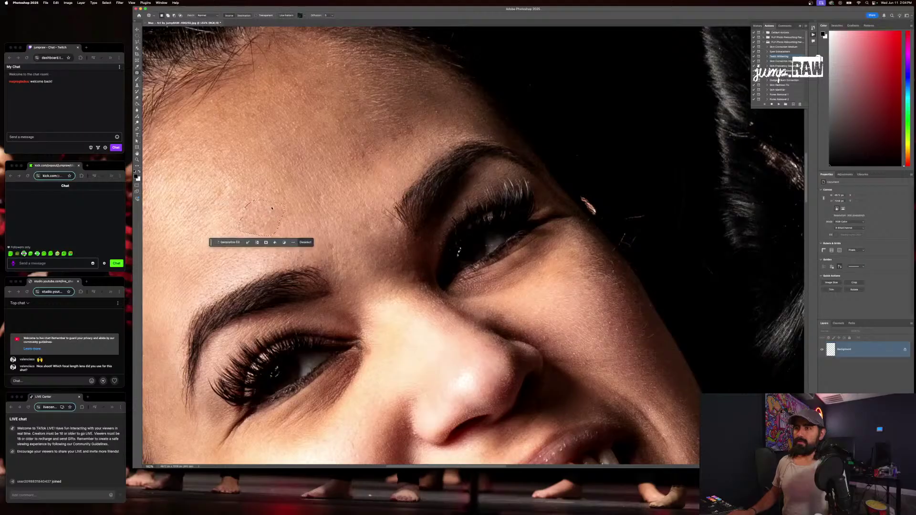
key(super+d)
drag(219, 179, 232, 179)
key(super+d)
scroll(244, 188, down, 5)
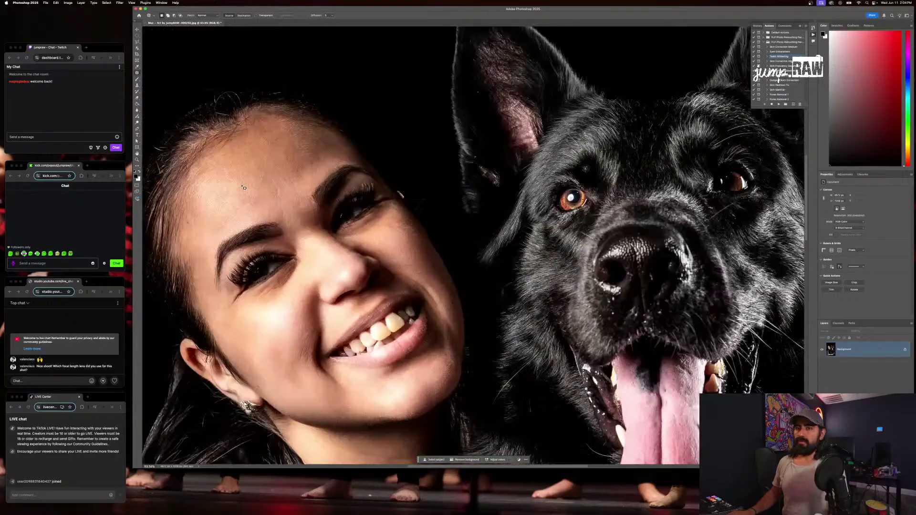
Patch the small flaw at the base of the woman's neck near her shirt collar and deselect
scroll(244, 188, left, 3)
scroll(244, 187, down, 4)
scroll(244, 188, down, 6)
scroll(244, 187, right, 4)
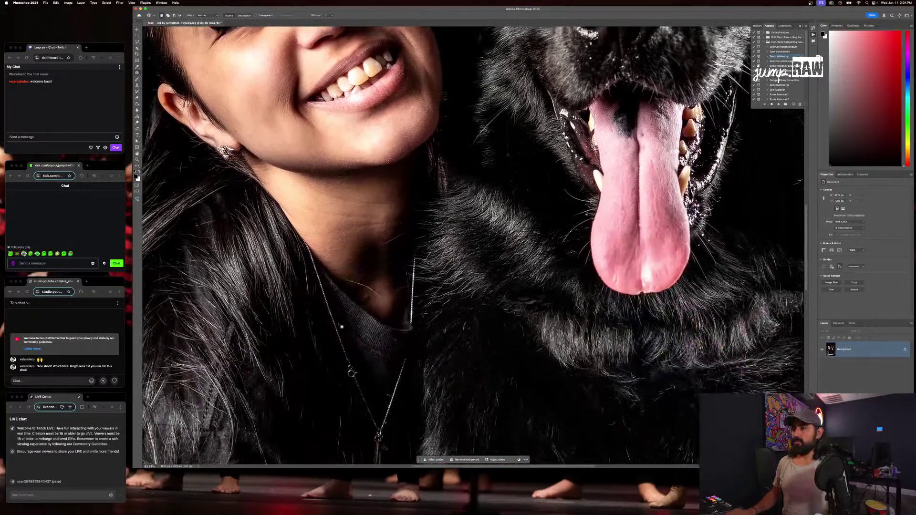
mouse_move(369, 303)
mouse_down()
mouse_move(363, 298)
mouse_move(374, 304)
mouse_up()
key(super+d)
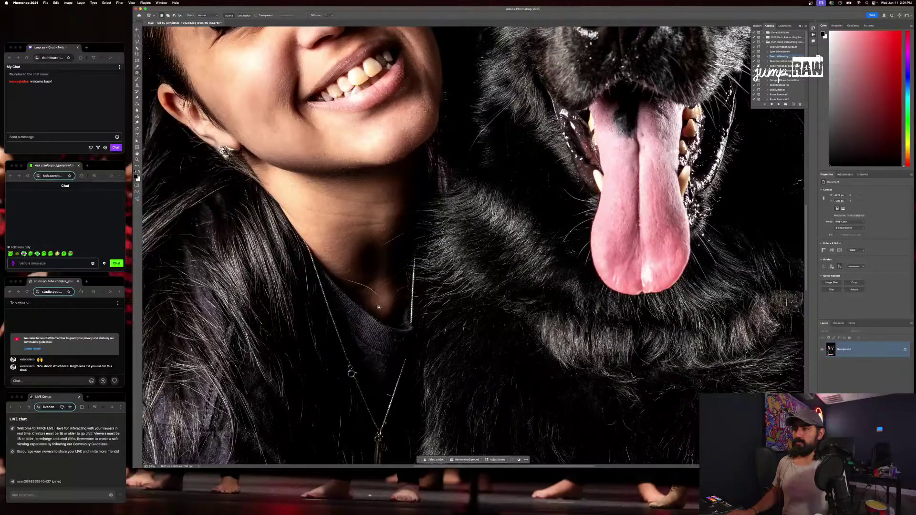
Patch the small skin marks on the woman's hand and forearm around the dog
scroll(373, 307, down, 3)
scroll(372, 306, right, 5)
scroll(373, 307, down, 3)
scroll(373, 307, down, 6)
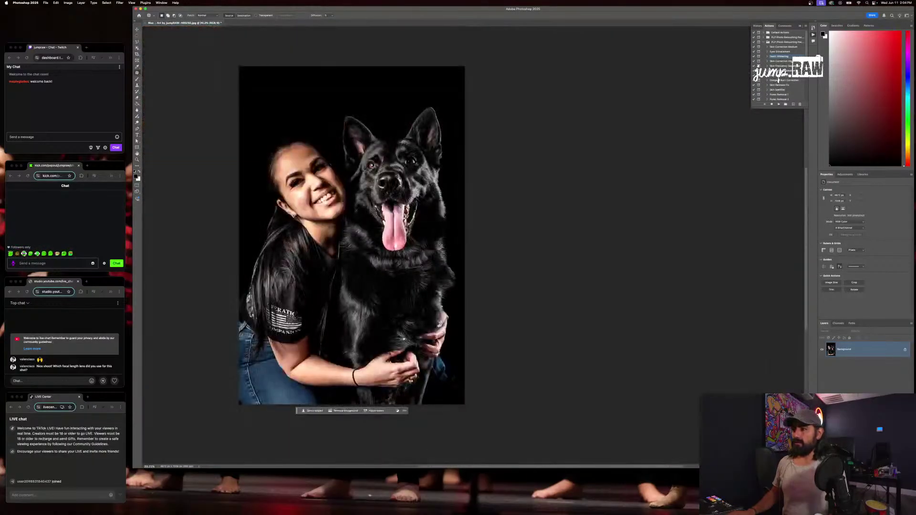
scroll(403, 340, up, 6)
scroll(405, 341, up, 3)
scroll(405, 341, left, 3)
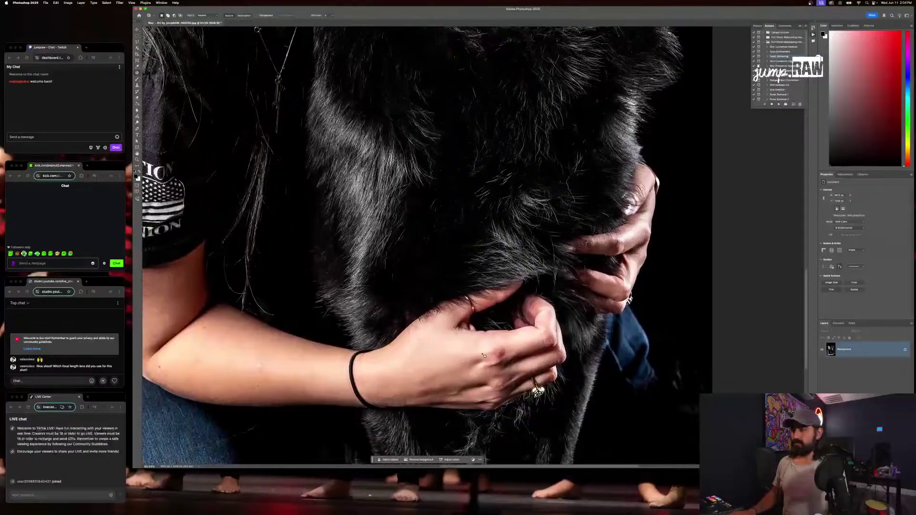
drag(510, 354, 508, 352)
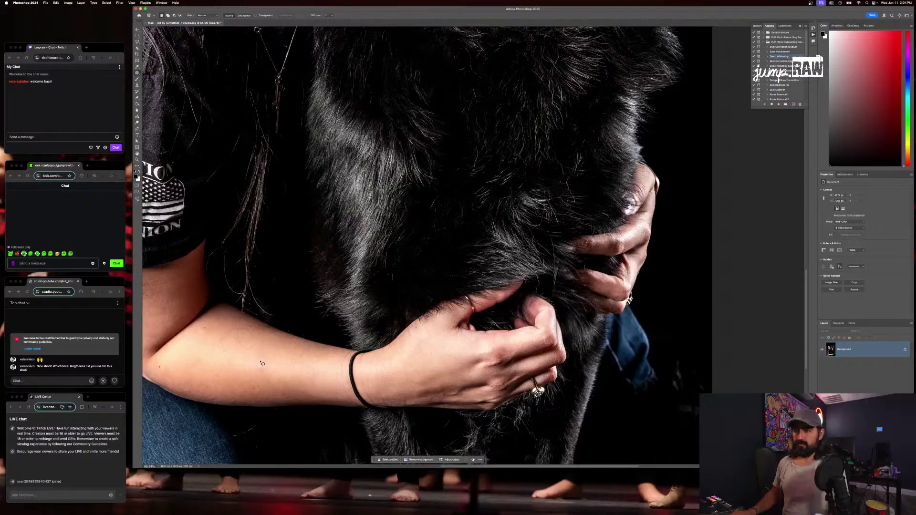
drag(260, 367, 244, 370)
Patch the small flaw on the dog's ear nearest the woman and deselect
scroll(244, 370, up, 15)
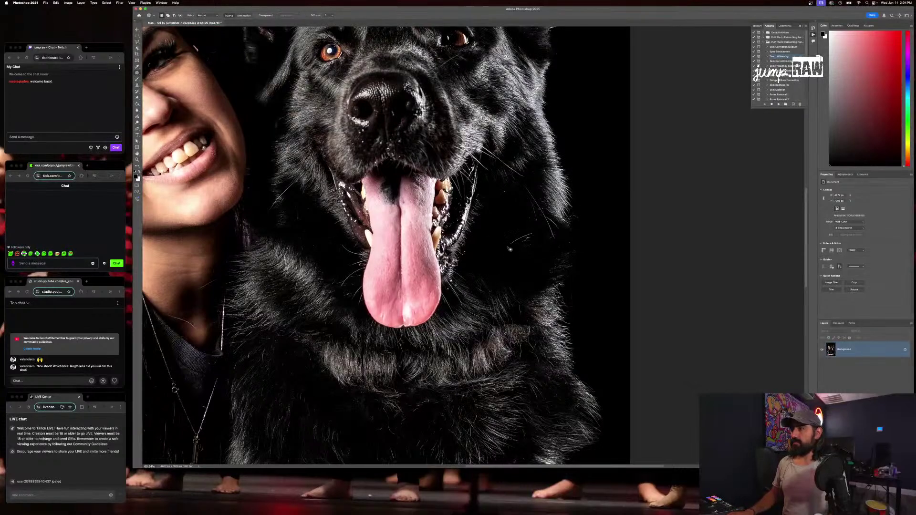
scroll(534, 240, up, 5)
scroll(531, 238, up, 1)
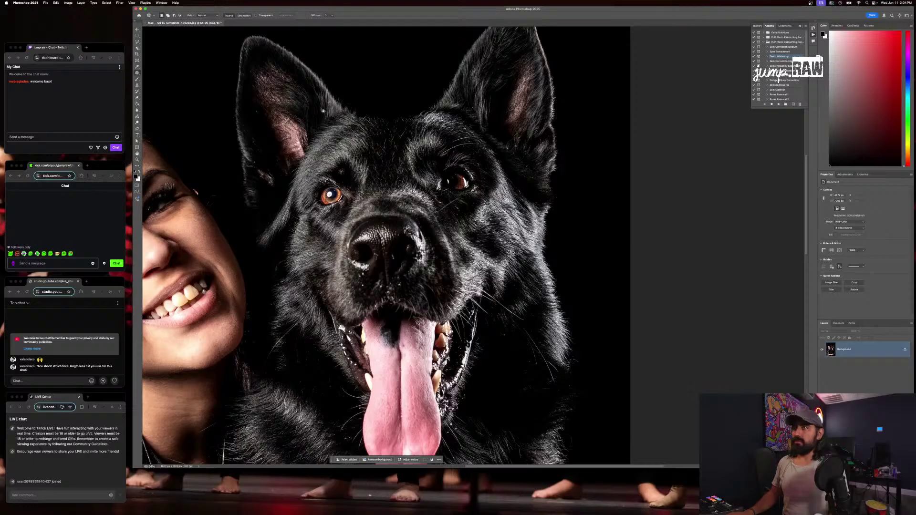
mouse_move(260, 112)
mouse_down()
mouse_move(233, 120)
mouse_move(260, 129)
mouse_up()
click(262, 120)
key(super+d)
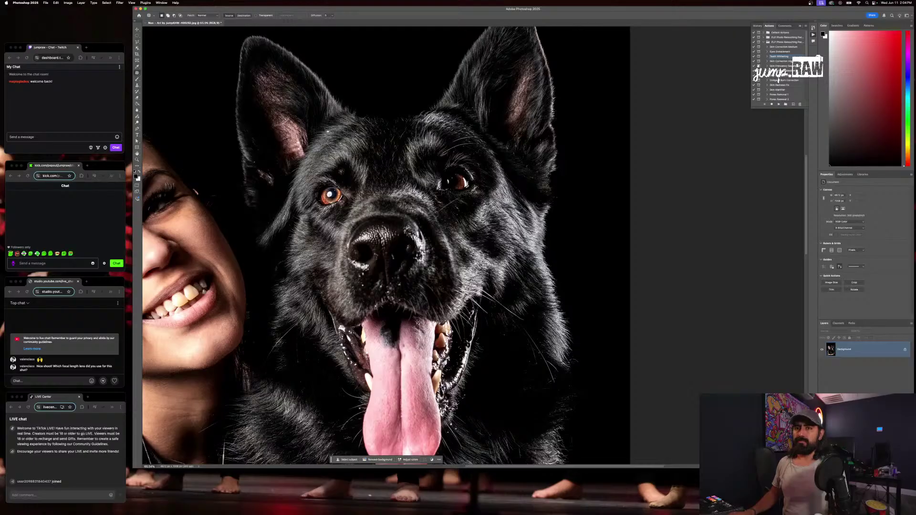
Patch the stray light mark on the woman's jeans just beneath her forearm and clear the selection
scroll(326, 137, down, 3)
scroll(327, 139, up, 2)
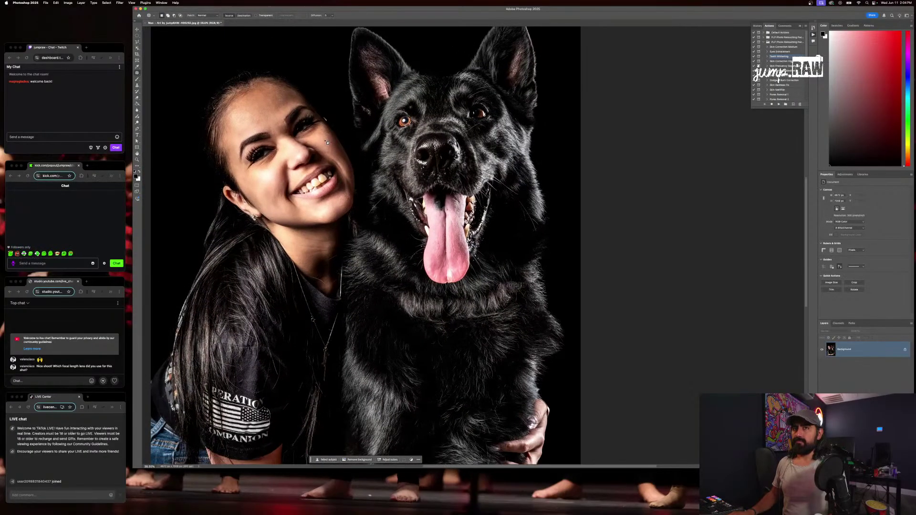
scroll(327, 142, down, 10)
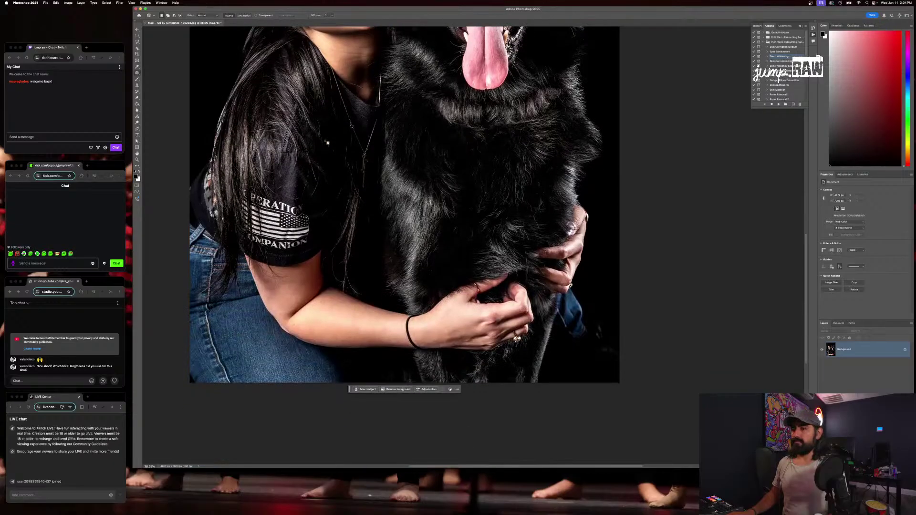
scroll(311, 377, up, 4)
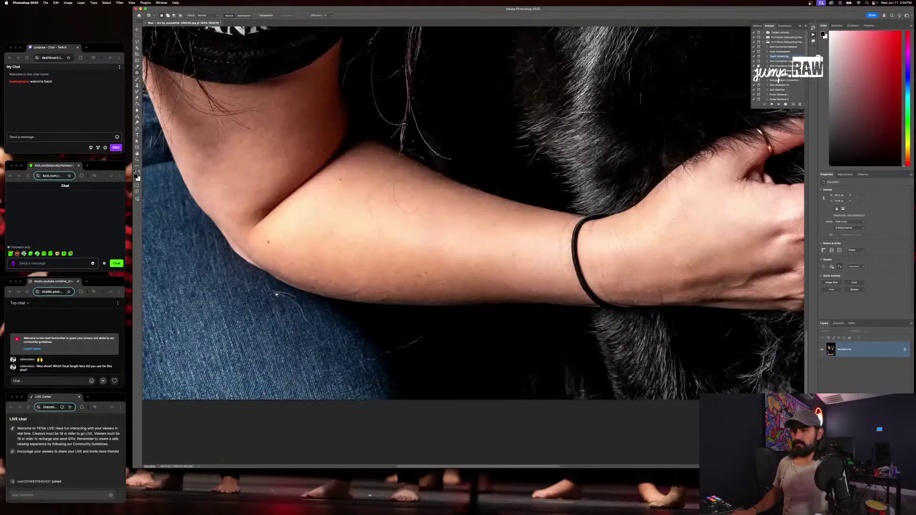
drag(333, 349, 328, 334)
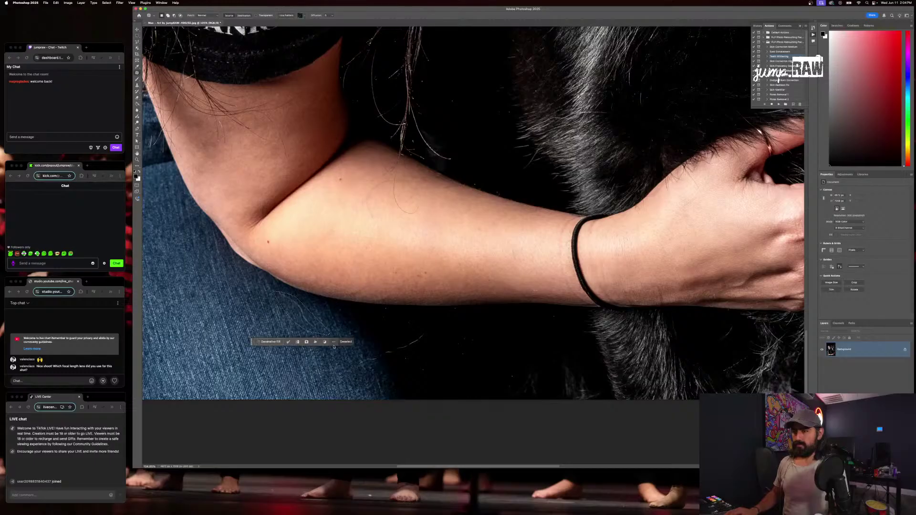
click(339, 343)
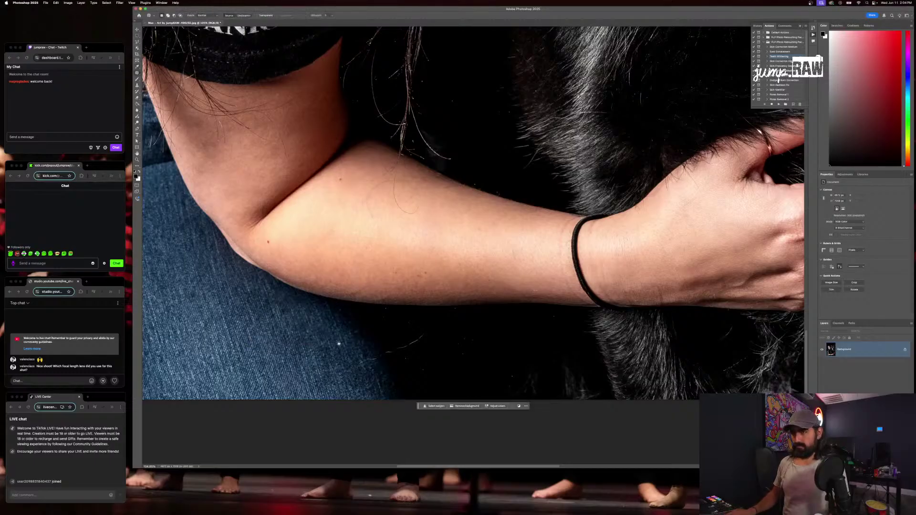
Outline the light streak in the black area beside the woman's knee, remove it, and deselect
mouse_move(370, 356)
mouse_down()
mouse_move(423, 345)
mouse_move(419, 333)
mouse_up()
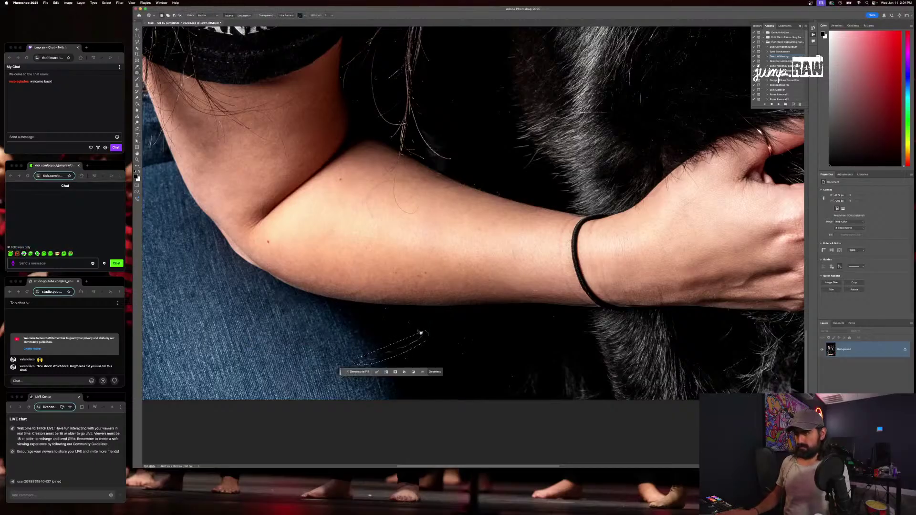
key(Delete)
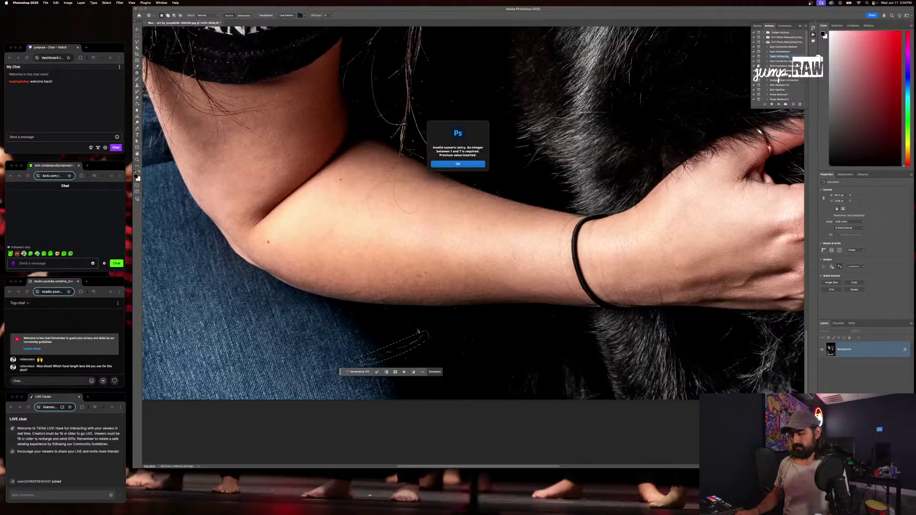
key(Return)
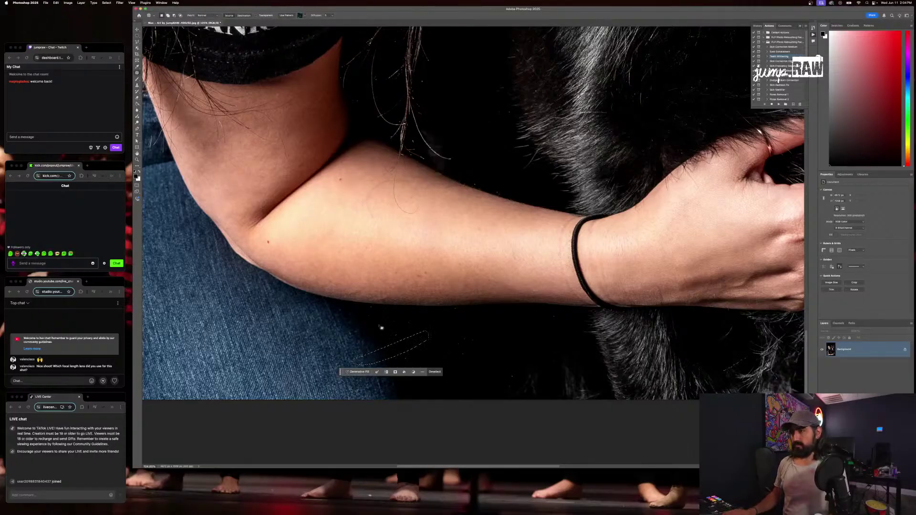
key(super+d)
Patch the remaining flaw in the black background beside the jeans below the forearm and deselect
scroll(349, 336, down, 5)
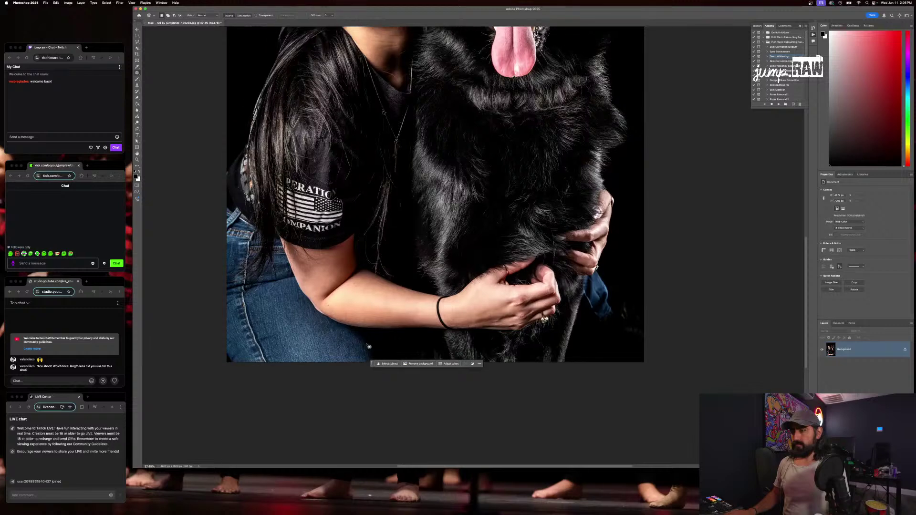
scroll(368, 347, up, 10)
scroll(368, 348, down, 5)
mouse_move(429, 346)
mouse_down()
mouse_move(334, 386)
mouse_move(372, 351)
mouse_up()
key(super+d)
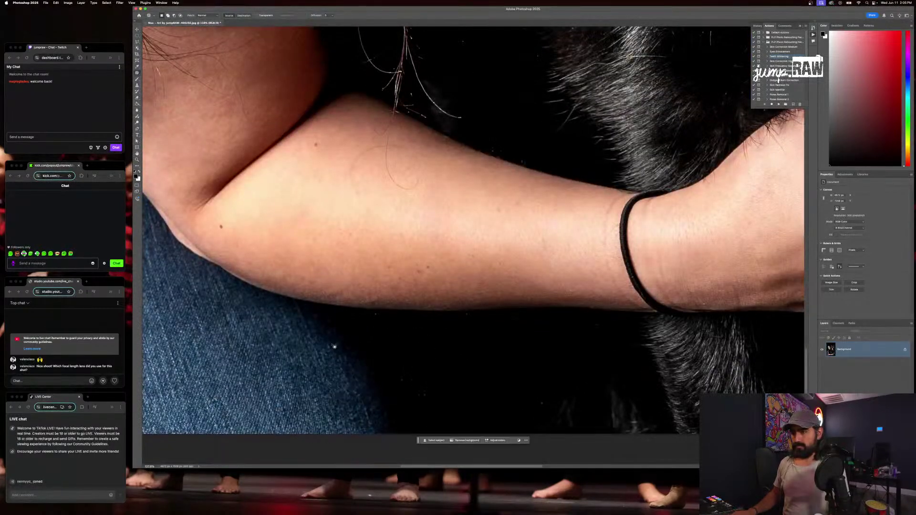
Outline the light stray hairs below the dog's darker eye, try patching them, and undo the patch
scroll(325, 353, down, 5)
scroll(397, 361, up, 5)
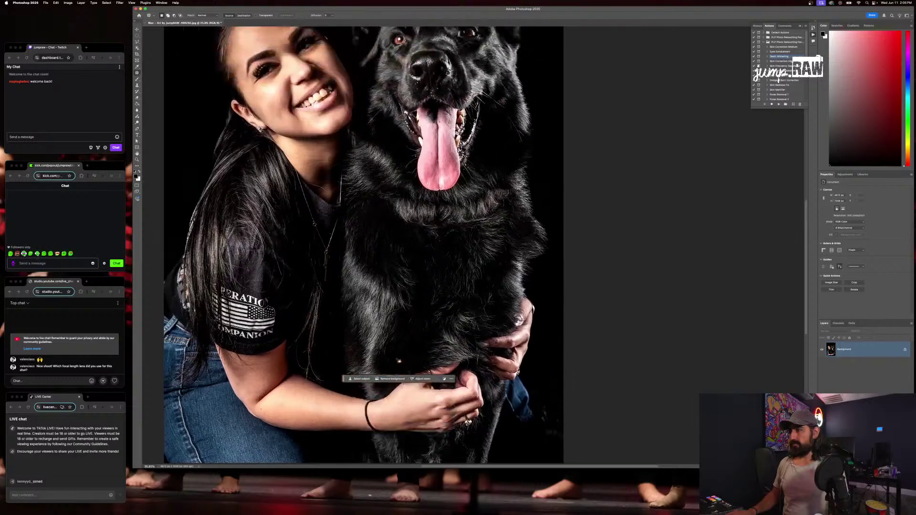
scroll(397, 361, up, 3)
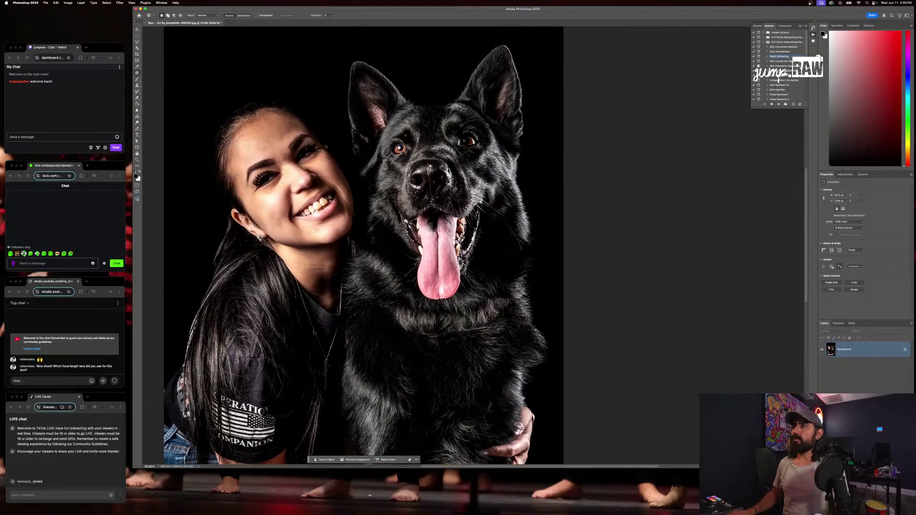
scroll(362, 228, up, 4)
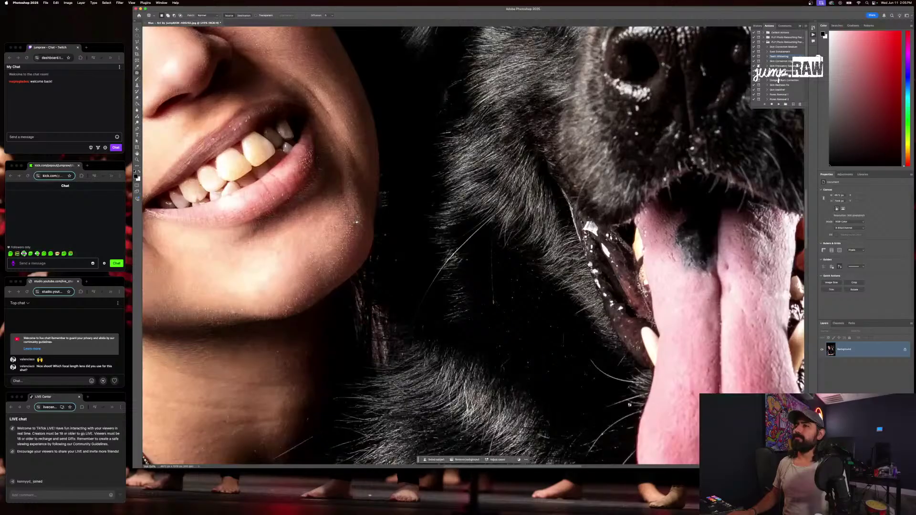
scroll(391, 224, down, 2)
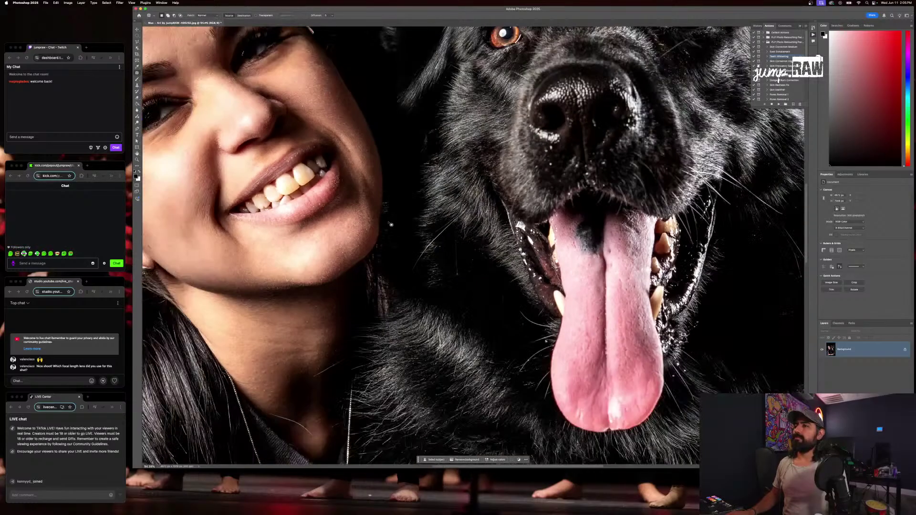
drag(430, 224, 245, 421)
scroll(426, 225, up, 1)
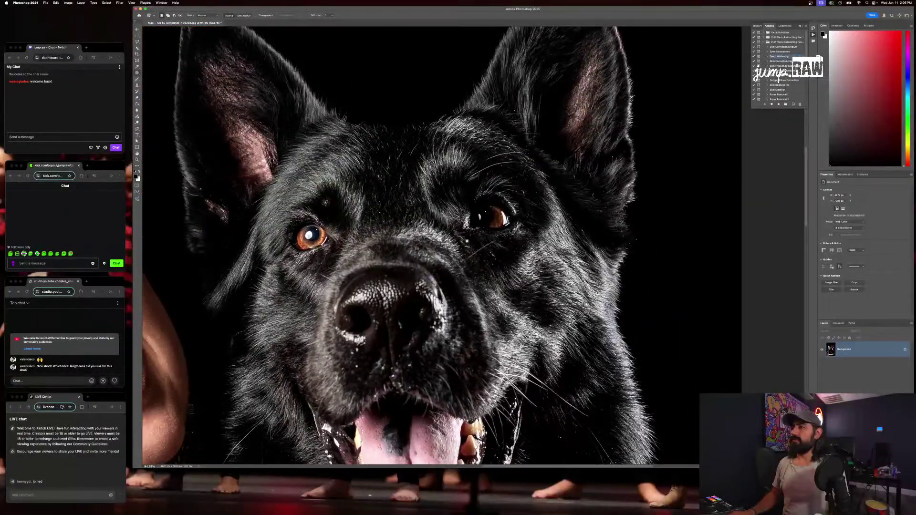
drag(461, 239, 476, 247)
click(476, 247)
key(super+z)
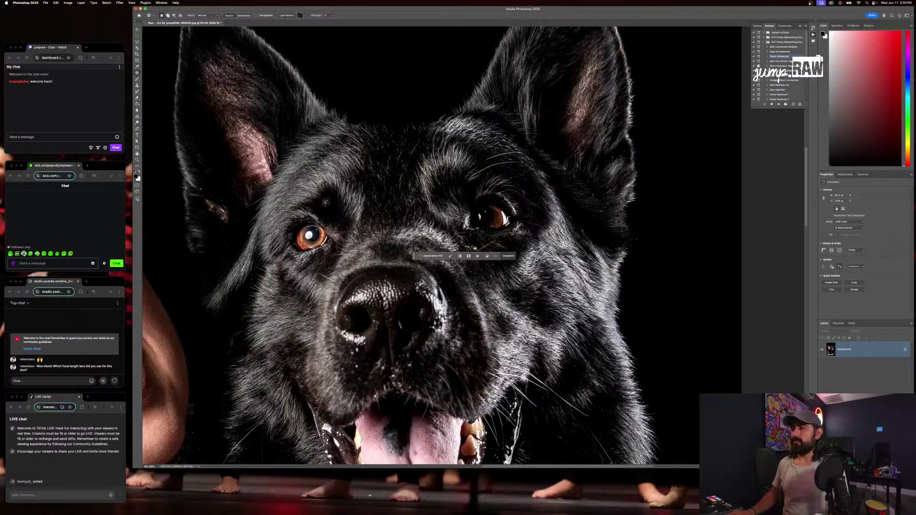
Replace the outlined hairs below the dog's eye with Generative Fill, choose the second variation, and merge it into the background
key(shift+F5)
key(Return)
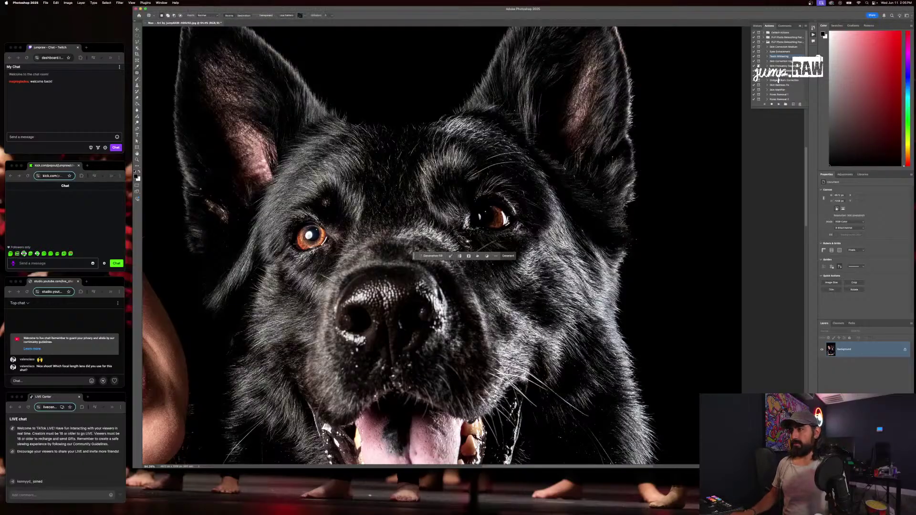
click(433, 255)
click(513, 256)
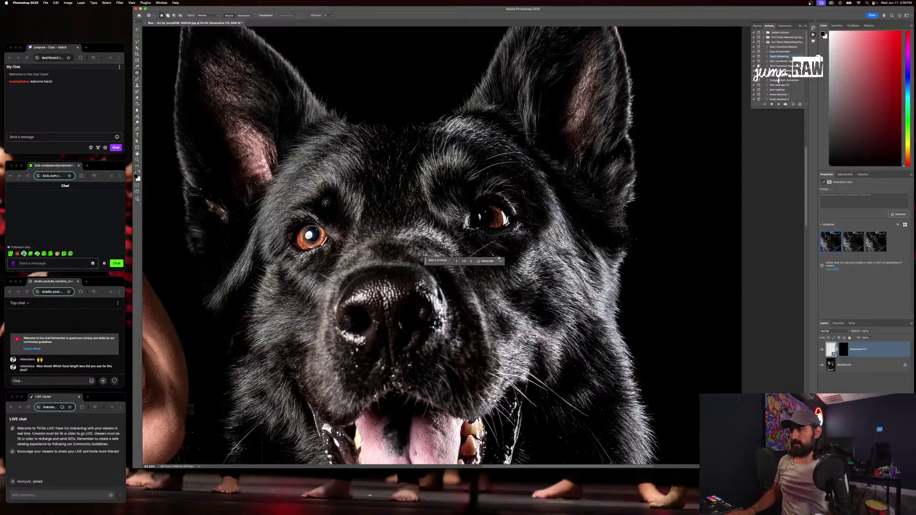
click(471, 261)
click(471, 262)
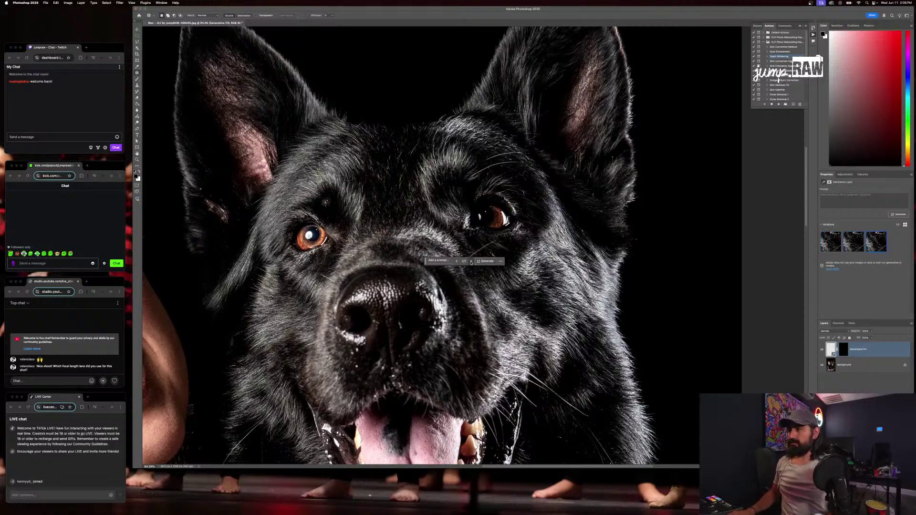
click(471, 261)
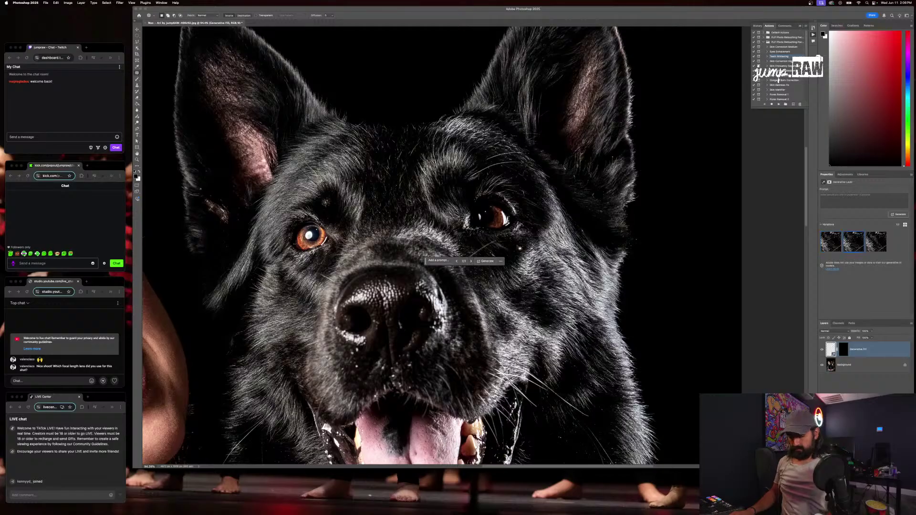
key(super+e)
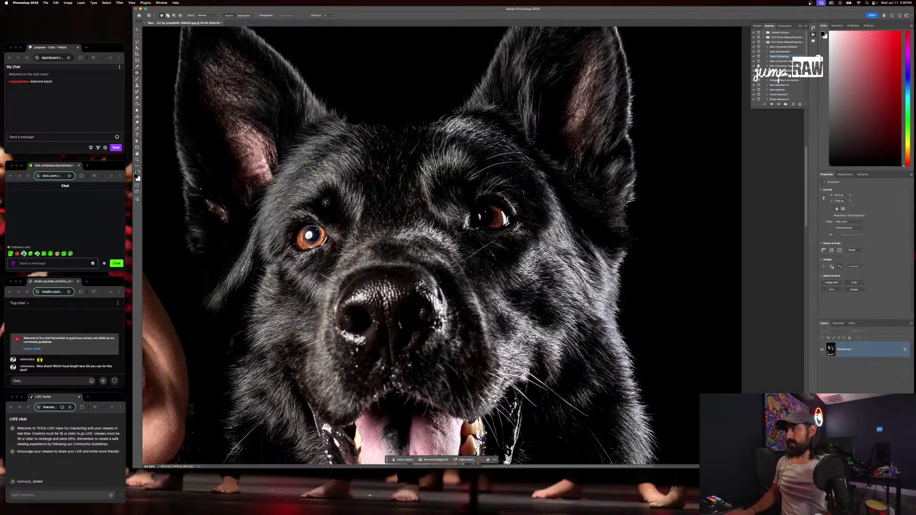
Patch the flaw on the forearm's lower edge beside the black wristband and deselect
scroll(530, 264, down, 5)
scroll(529, 263, down, 5)
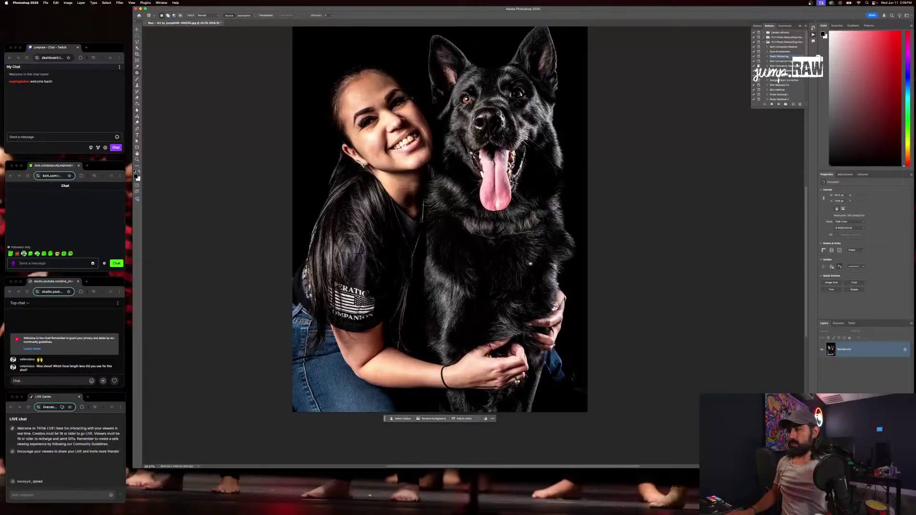
scroll(444, 388, up, 3)
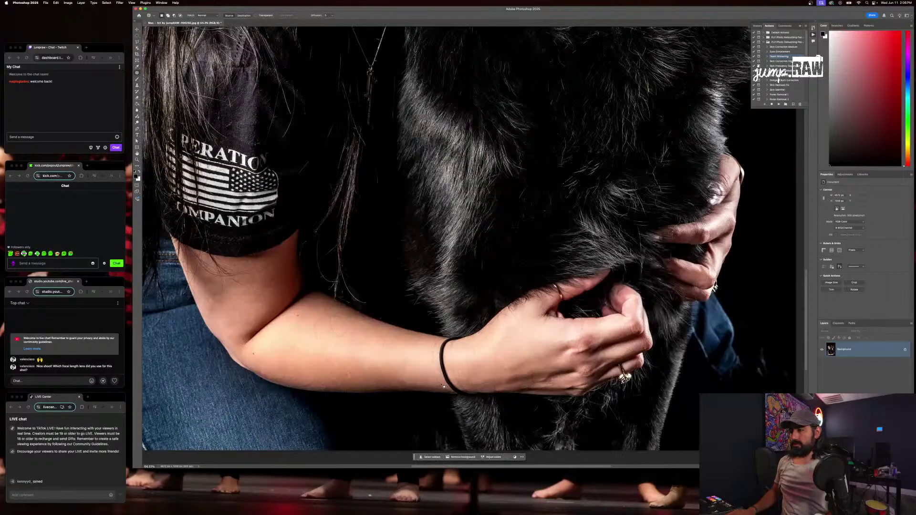
mouse_move(441, 340)
mouse_down()
mouse_move(432, 368)
mouse_move(449, 396)
mouse_move(446, 341)
mouse_up()
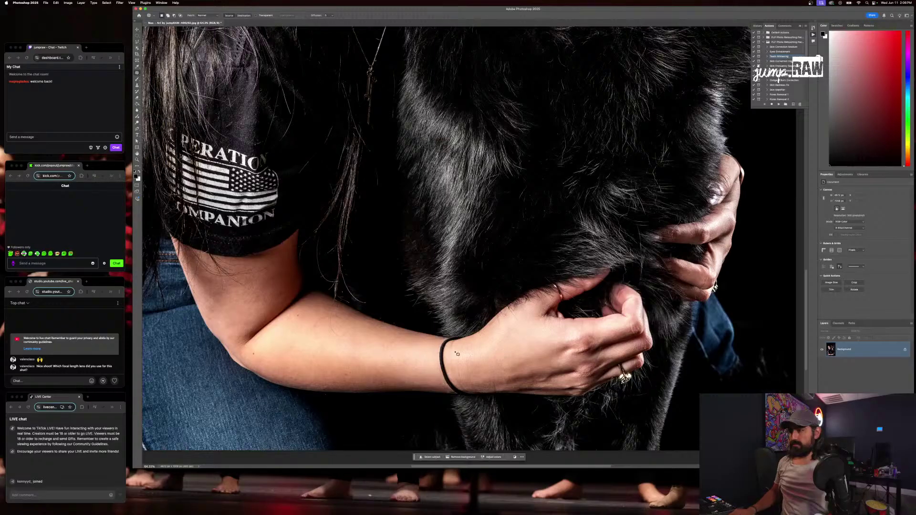
scroll(446, 397, up, 5)
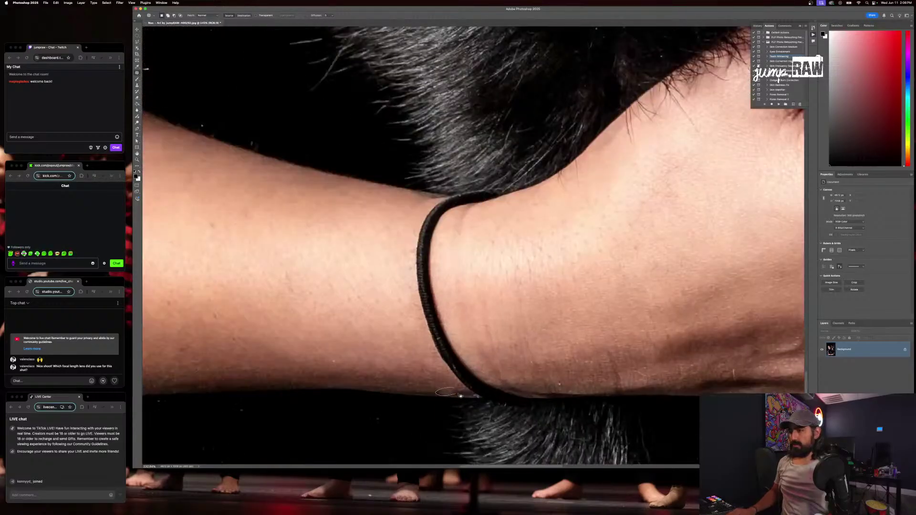
drag(464, 394, 460, 393)
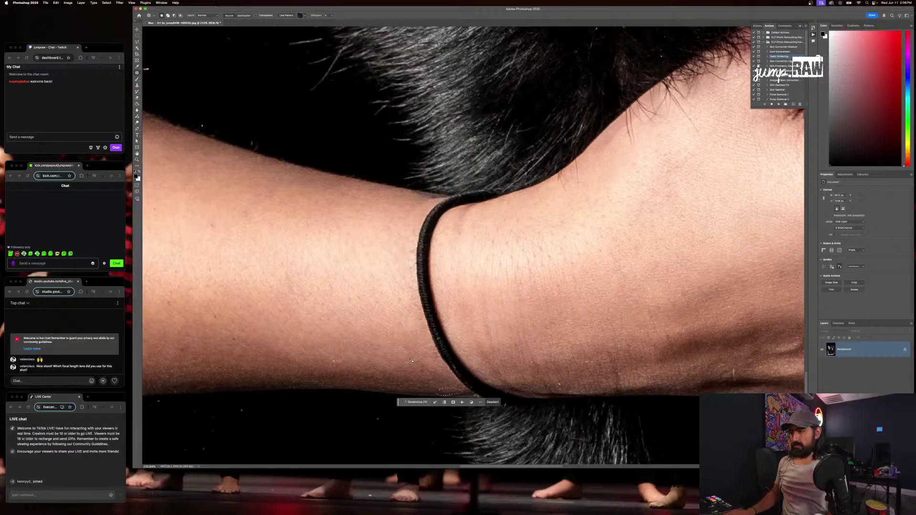
key(super+d)
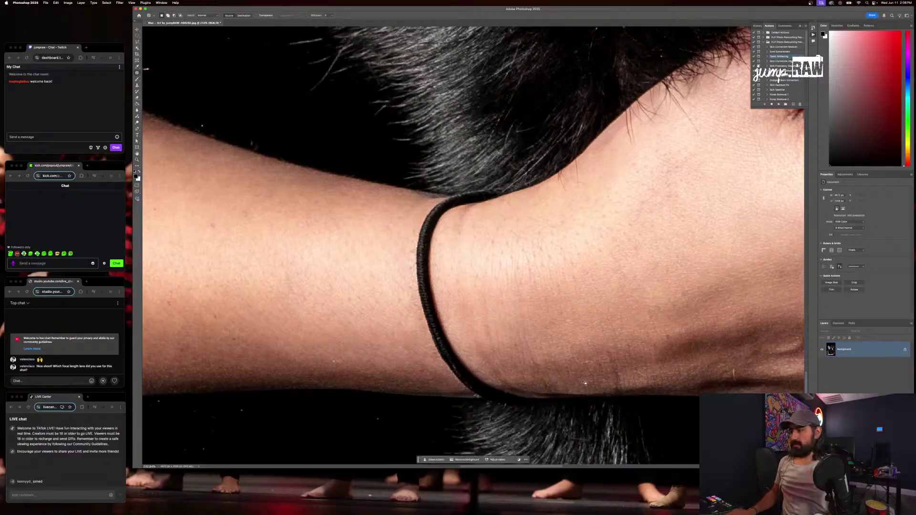
Patch the small flaw where the upper edge of the wrist meets the black wristband and deselect
scroll(520, 353, down, 4)
scroll(494, 300, up, 2)
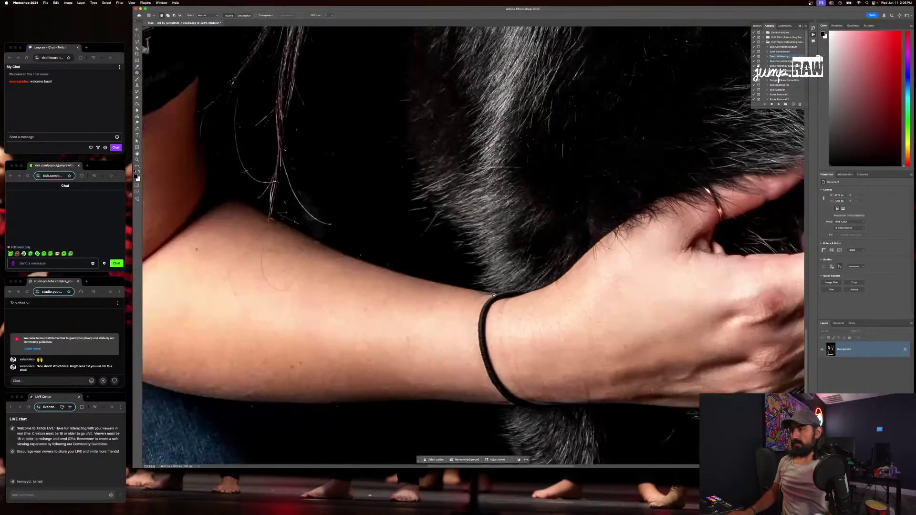
drag(490, 296, 496, 299)
key(super+d)
scroll(499, 307, down, 6)
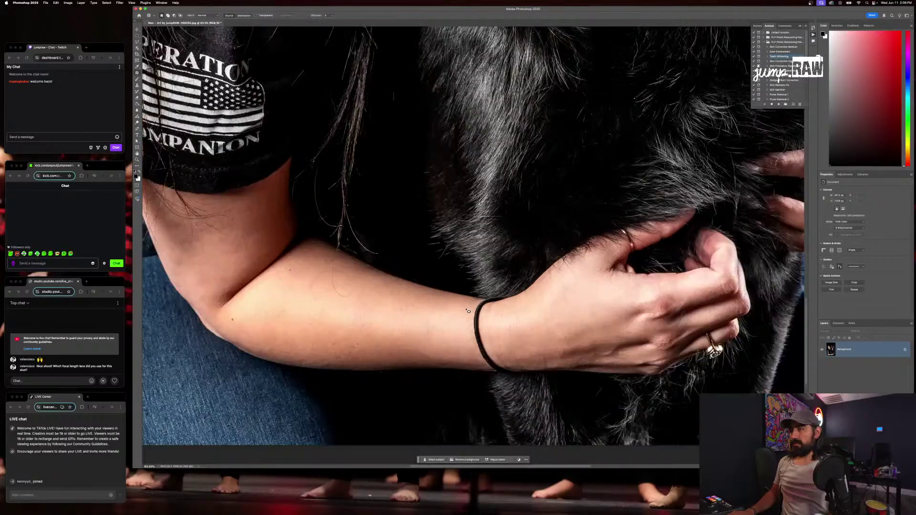
Patch the small blemishes on the woman's mid-forehead above her inner eyebrow, clearing each selection
scroll(513, 324, right, 2)
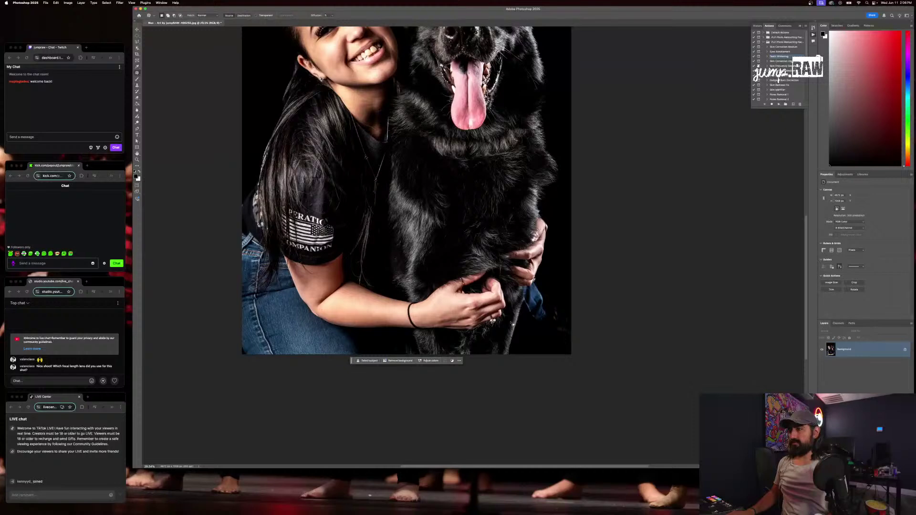
scroll(513, 324, up, 5)
scroll(513, 324, right, 1)
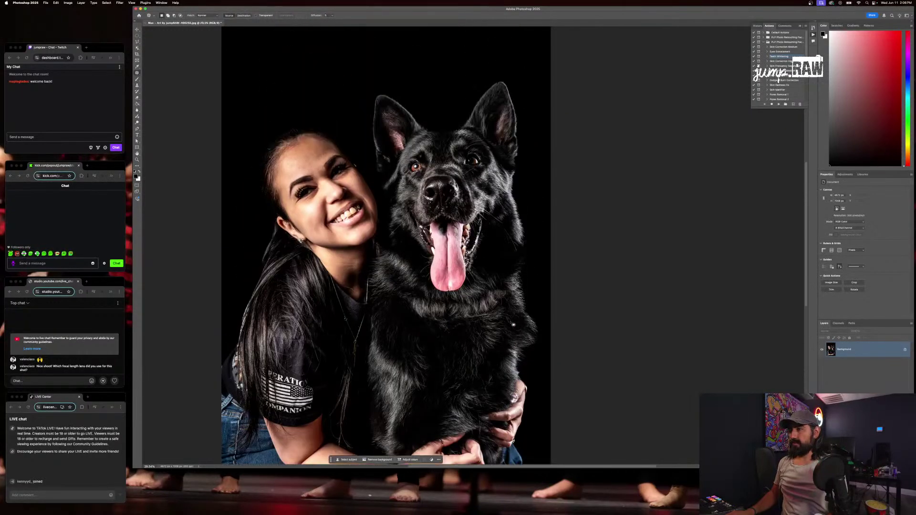
scroll(513, 325, up, 2)
scroll(513, 325, right, 1)
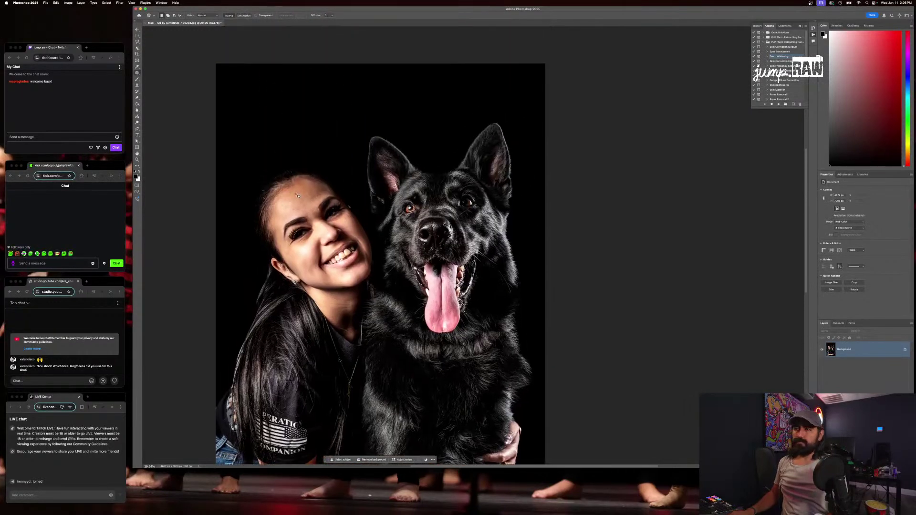
scroll(298, 195, up, 8)
scroll(298, 196, up, 2)
scroll(299, 196, right, 1)
mouse_move(388, 222)
mouse_down()
mouse_move(384, 243)
mouse_move(394, 238)
mouse_up()
key(super+d)
mouse_move(428, 204)
mouse_down()
mouse_move(414, 214)
mouse_move(420, 197)
mouse_up()
key(super+d)
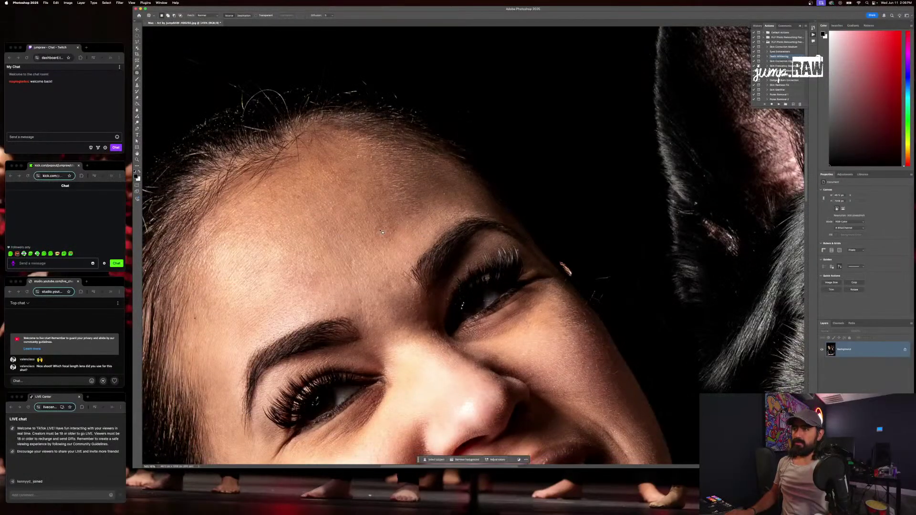
mouse_move(384, 230)
mouse_down()
mouse_move(387, 240)
mouse_move(385, 230)
mouse_up()
mouse_move(388, 234)
mouse_down()
mouse_move(376, 229)
mouse_move(352, 267)
mouse_up()
key(super+d)
key(super+d)
Outline the black wristband on the woman's forearm and replace it using Generative Fill without a prompt
key(super+0)
scroll(359, 257, down, 5)
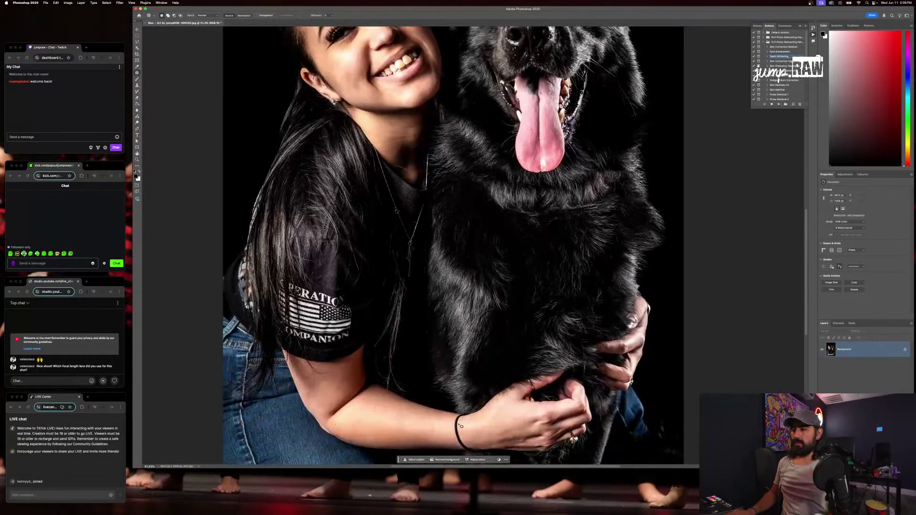
scroll(470, 437, down, 1)
scroll(479, 411, up, 5)
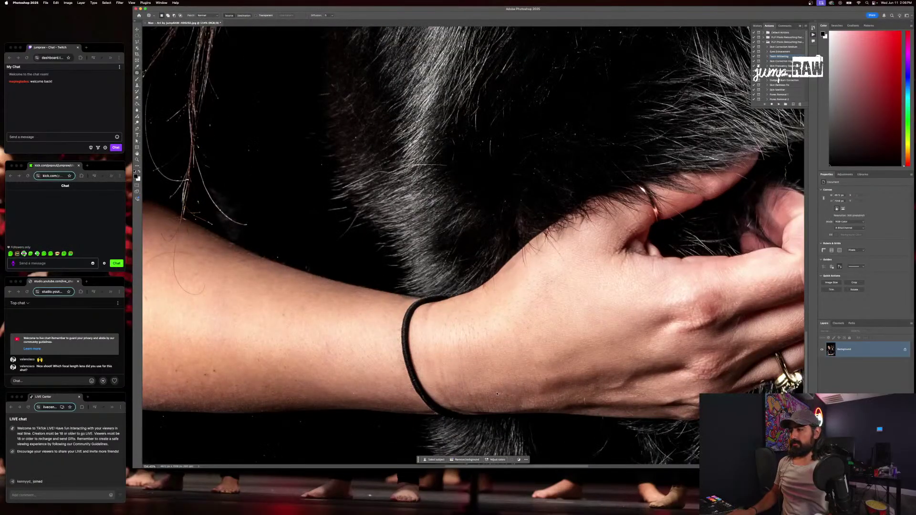
scroll(429, 315, down, 6)
scroll(439, 310, up, 4)
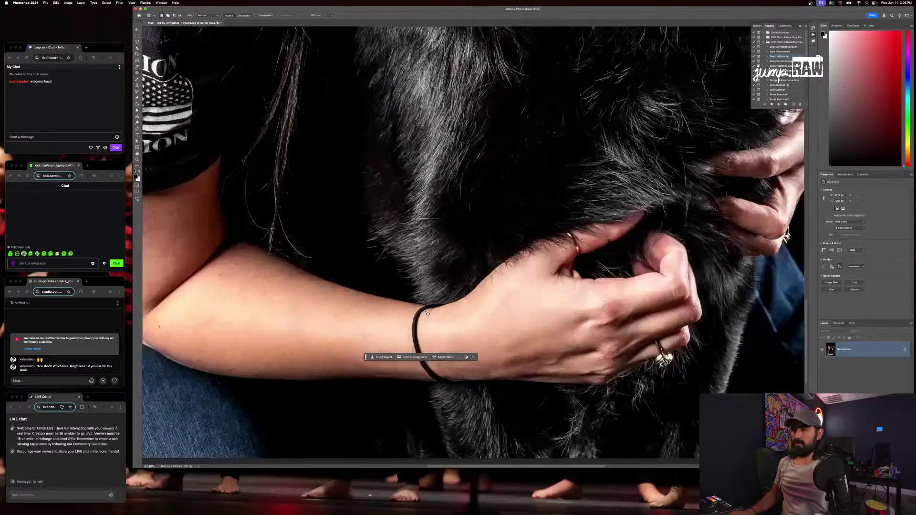
mouse_move(440, 301)
mouse_down()
mouse_move(406, 325)
mouse_move(408, 346)
mouse_move(432, 386)
mouse_move(458, 395)
mouse_move(461, 382)
mouse_move(432, 359)
mouse_move(440, 304)
mouse_up()
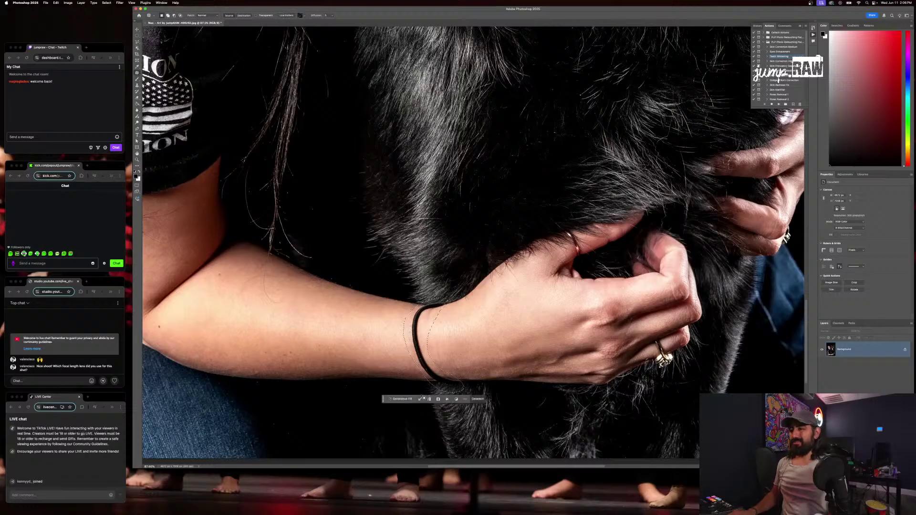
click(400, 398)
click(483, 399)
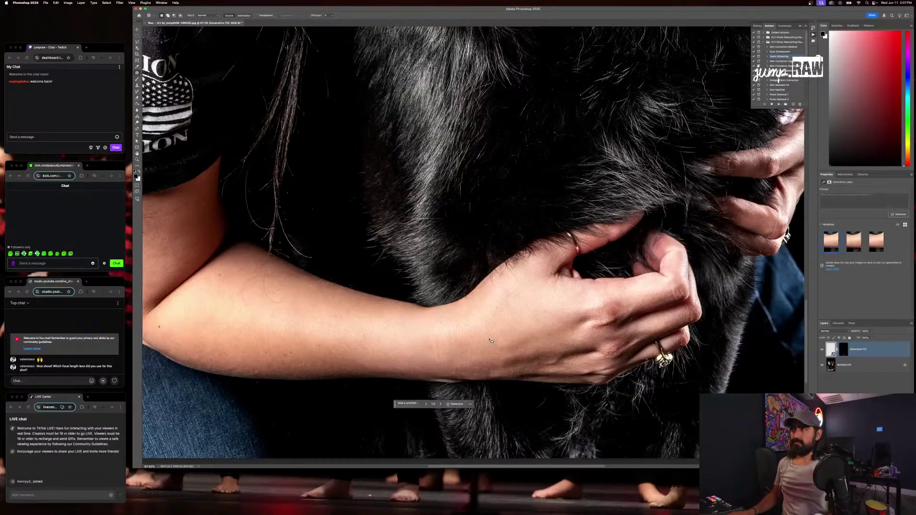
Compare the generated variations for the bare wrist and merge the fill layer into the background
click(441, 404)
click(441, 404)
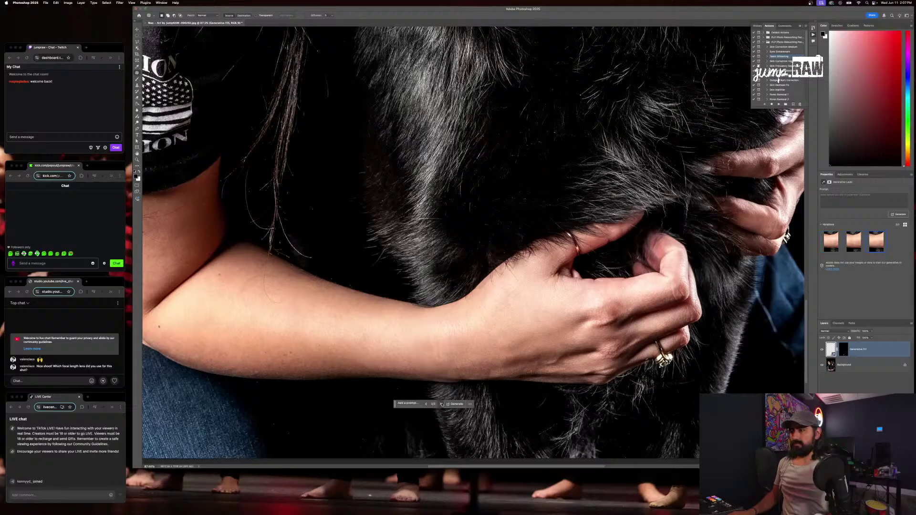
click(441, 404)
click(441, 404)
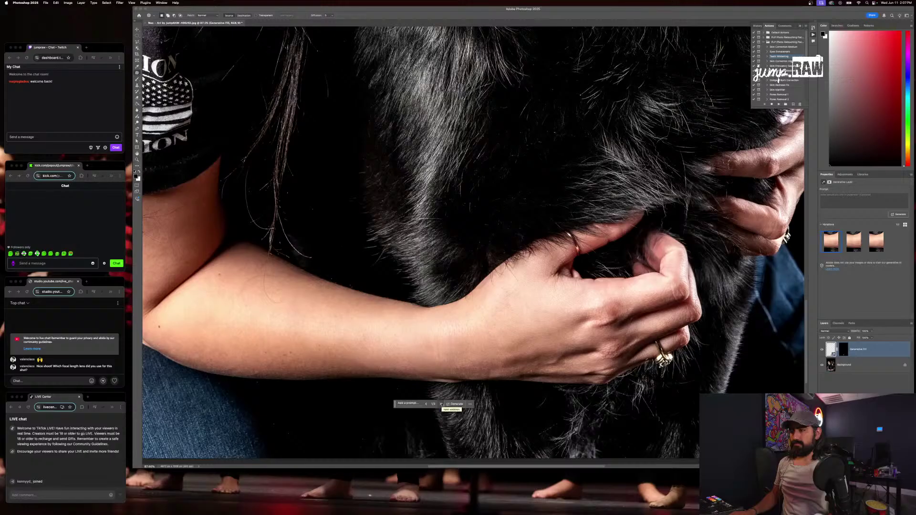
click(441, 404)
click(441, 404)
key(super+e)
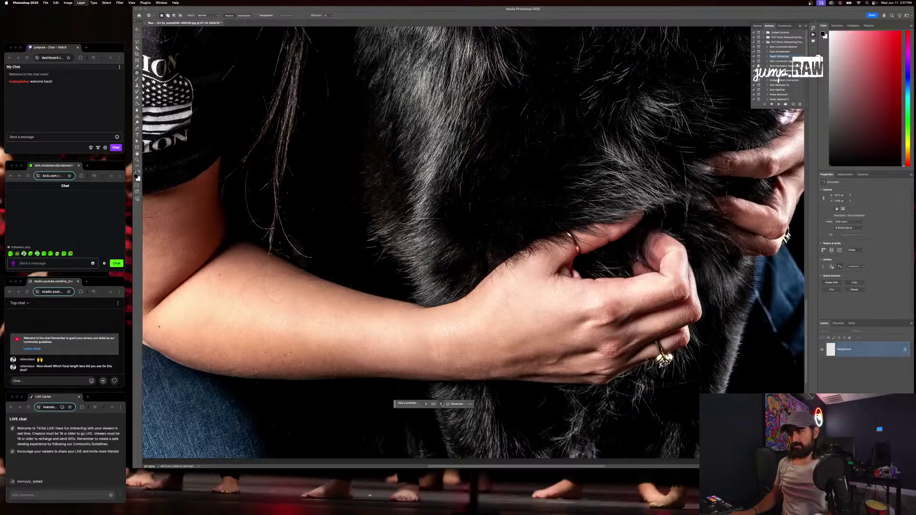
Patch the vertical crease on the wrist where the band was and deselect
scroll(467, 357, down, 8)
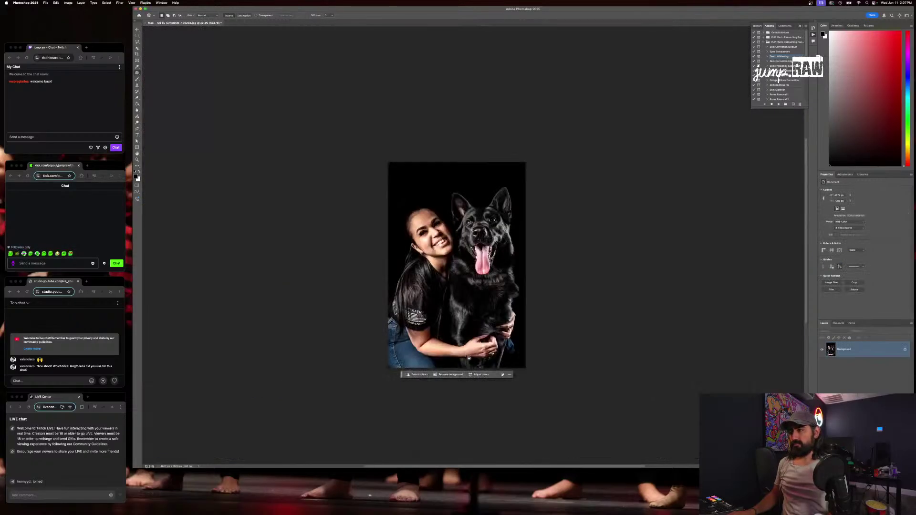
scroll(469, 357, up, 5)
scroll(410, 425, up, 10)
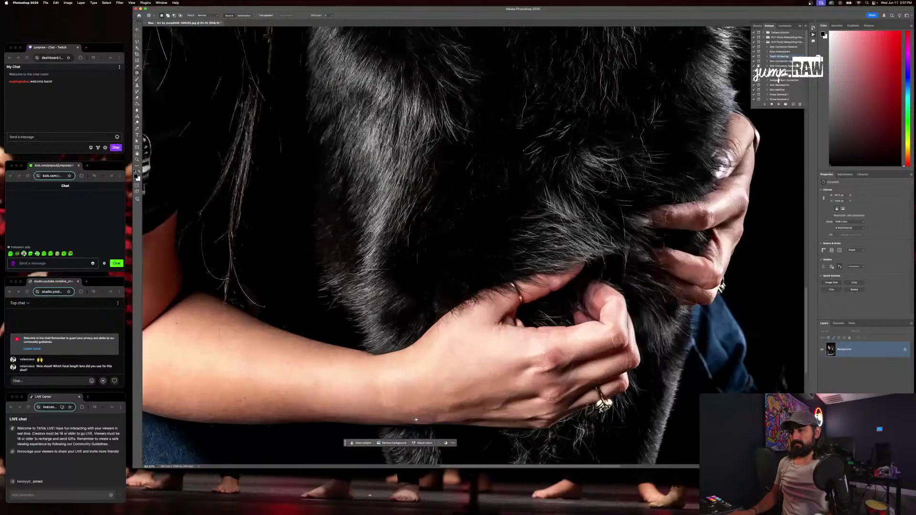
mouse_move(387, 396)
mouse_down()
mouse_move(379, 372)
mouse_move(385, 406)
mouse_move(405, 380)
mouse_up()
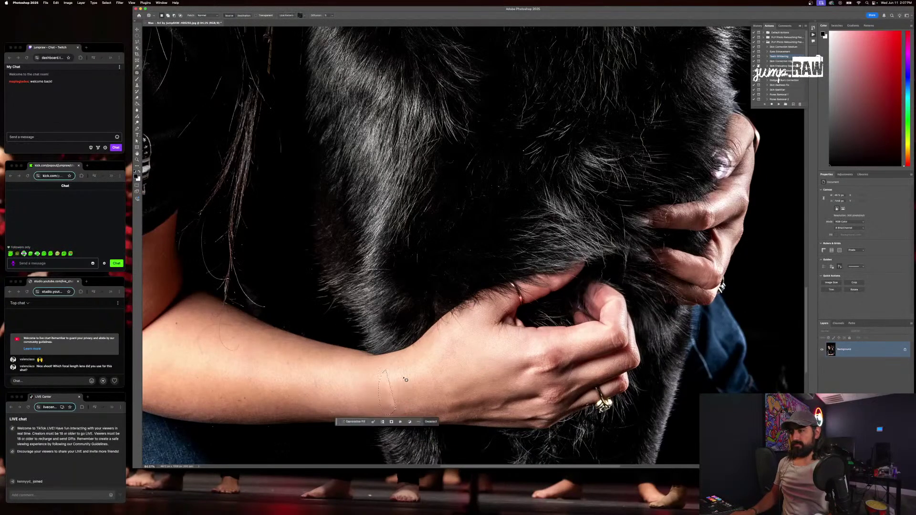
key(ctrl+d)
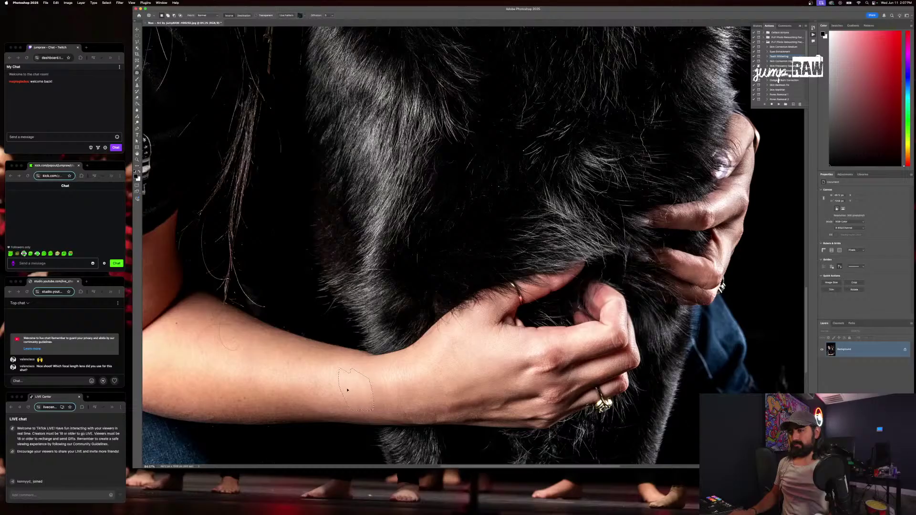
Patch the uneven skin on the forearm beside the wrist and the flaw near its upper edge, clearing each selection
mouse_move(356, 390)
mouse_down()
mouse_move(371, 422)
mouse_move(356, 388)
mouse_up()
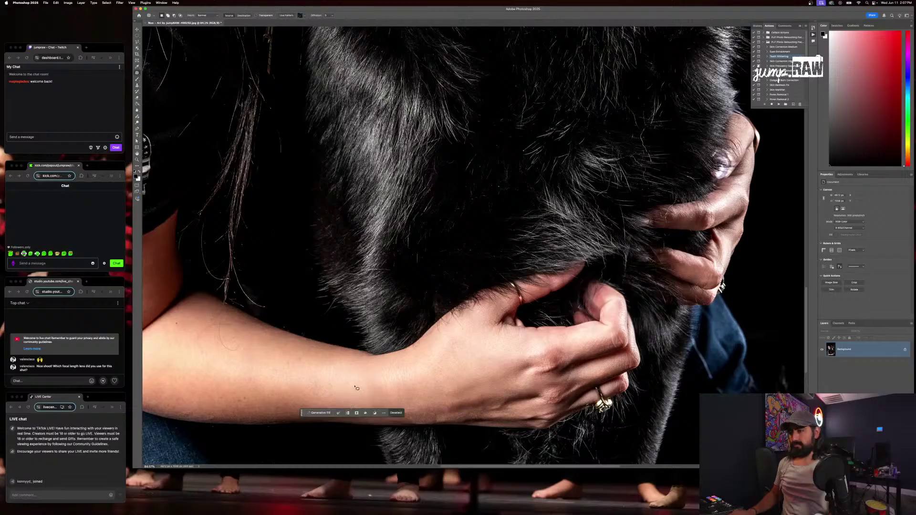
click(389, 392)
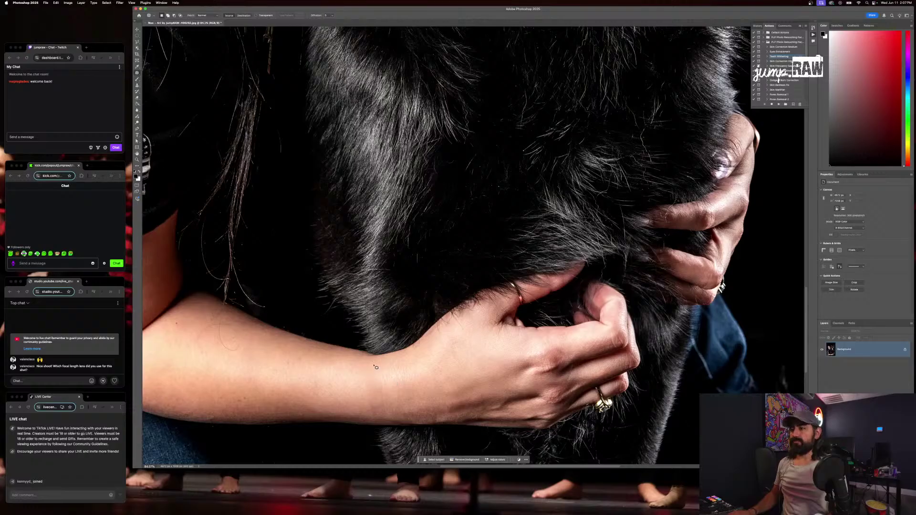
mouse_move(362, 366)
mouse_down()
mouse_move(363, 393)
mouse_move(366, 367)
mouse_up()
click(363, 376)
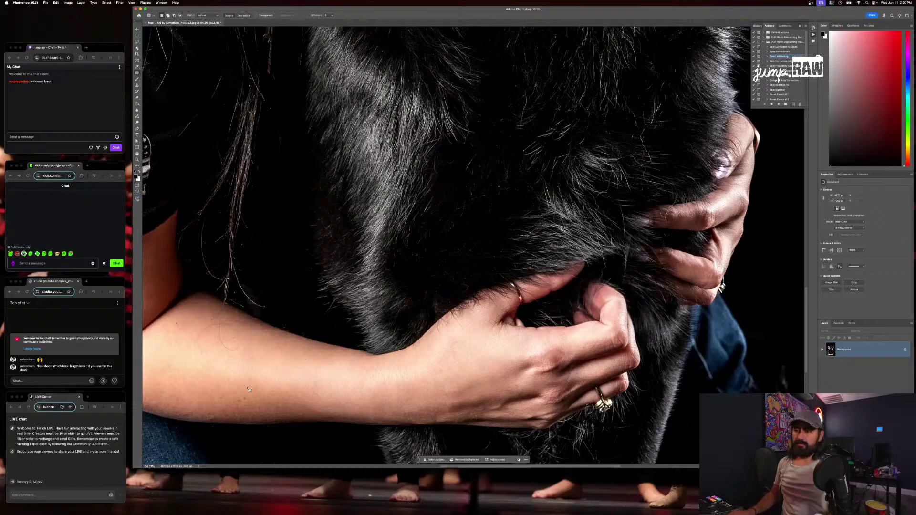
Patch the flaw along the lower edge of the forearm nearer the elbow and deselect
mouse_move(217, 420)
mouse_down()
mouse_move(206, 419)
mouse_move(231, 419)
mouse_up()
key(super+d)
scroll(329, 376, right, 3)
scroll(330, 376, up, 2)
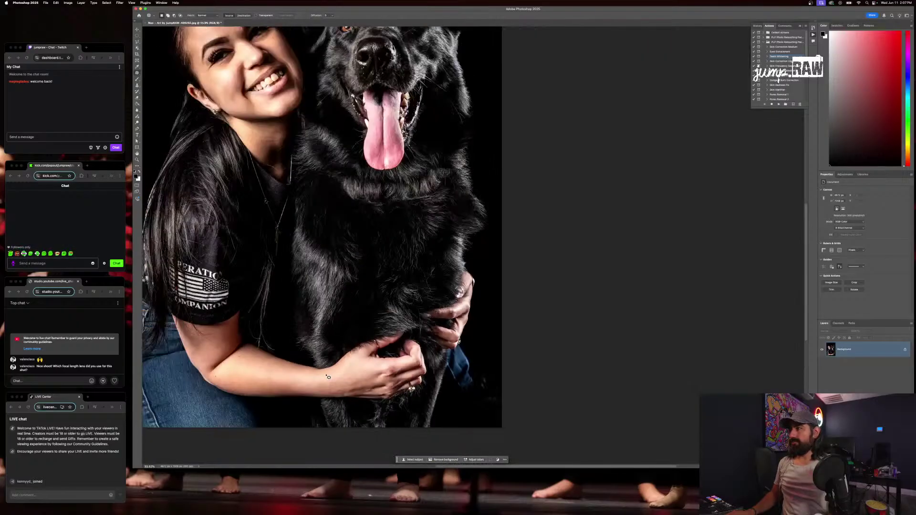
Brighten the dog's eyes by painting on the mask of the Eyes Enhancement action, and merge the visible layers
key(super+0)
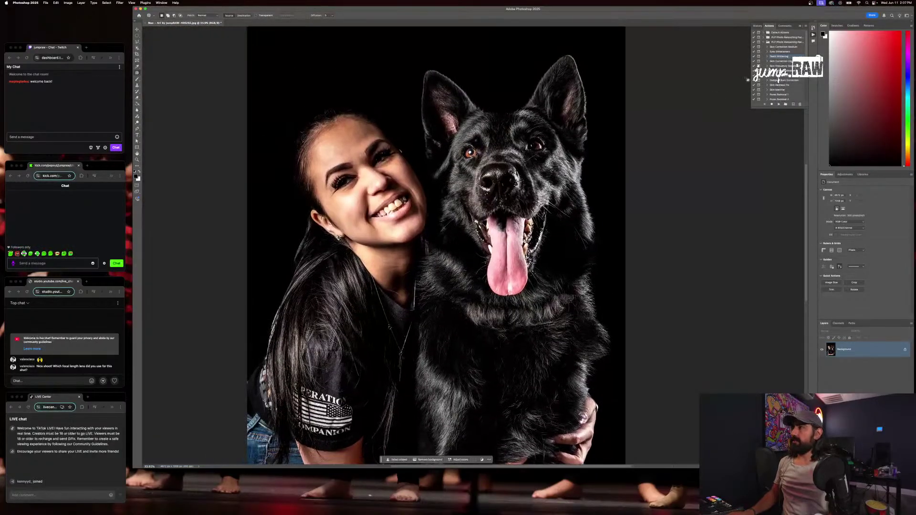
click(780, 52)
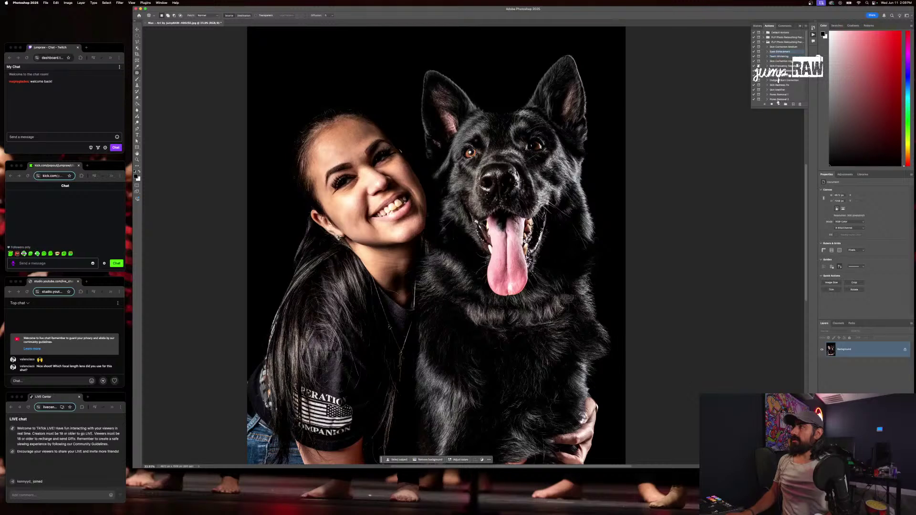
click(778, 104)
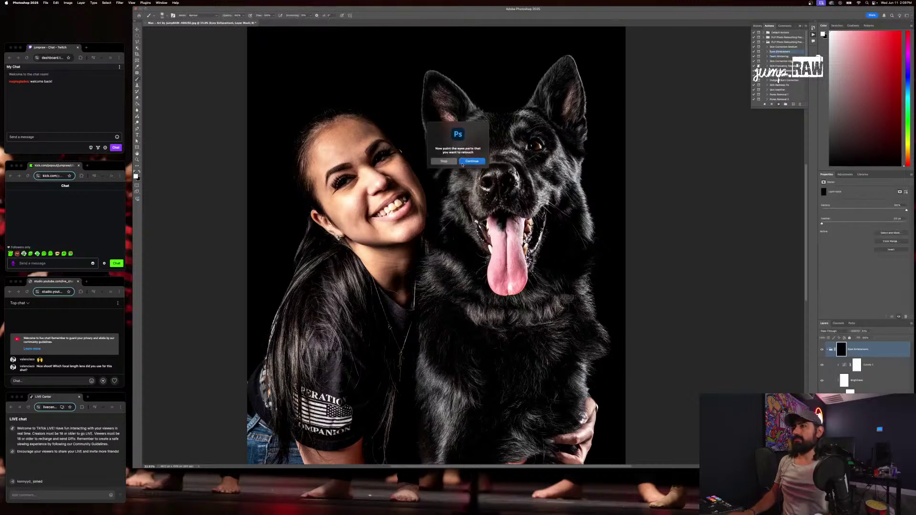
key(Return)
scroll(340, 169, up, 3)
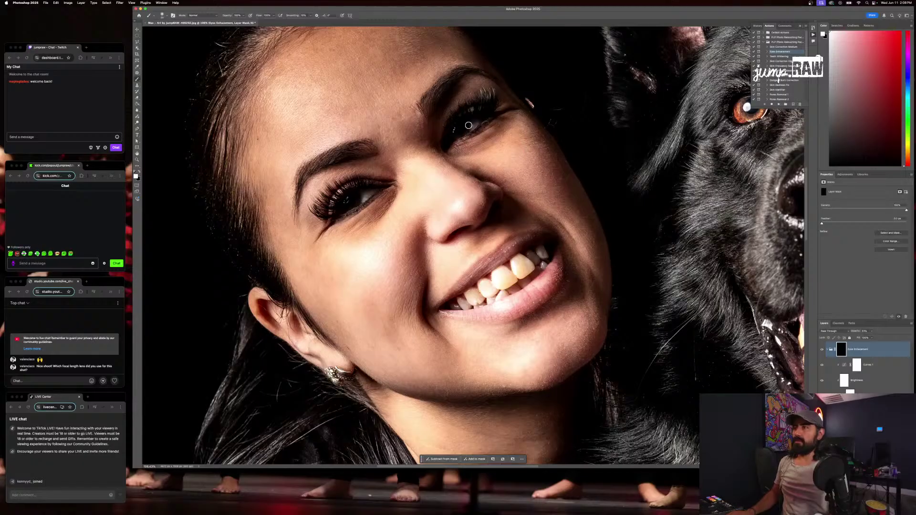
scroll(470, 120, right, 5)
mouse_move(530, 107)
mouse_down()
mouse_move(549, 108)
mouse_move(540, 116)
mouse_move(557, 107)
mouse_move(531, 116)
mouse_up()
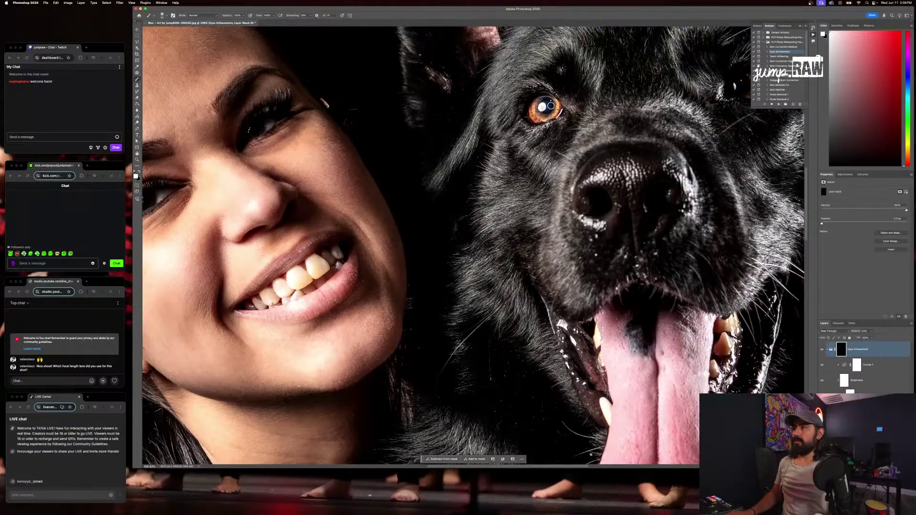
scroll(548, 108, right, 3)
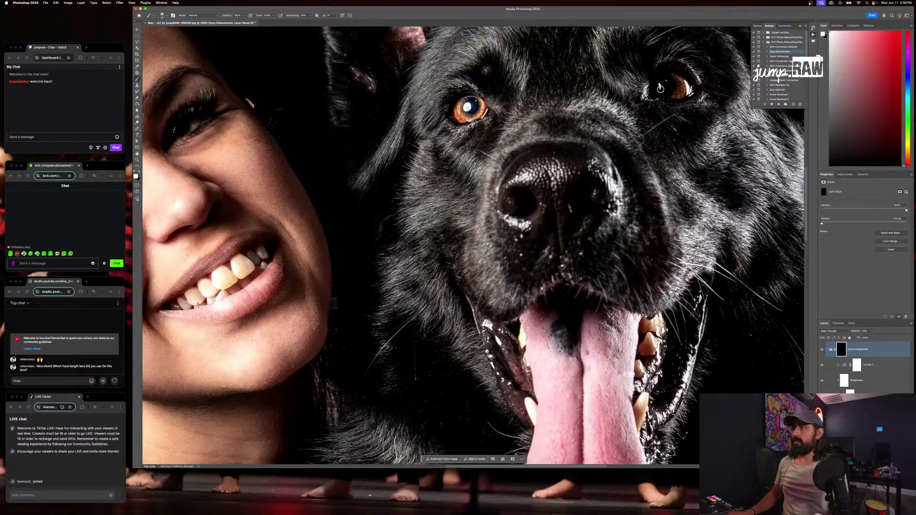
key(shift+super+e)
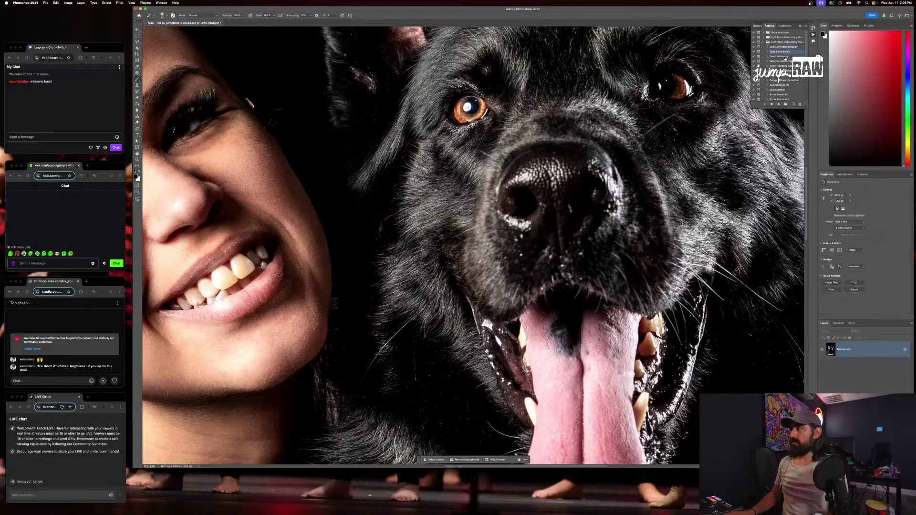
Whiten the woman's and the dog's teeth by painting on the Teeth Whitening action's mask, and merge the visible layers
click(785, 56)
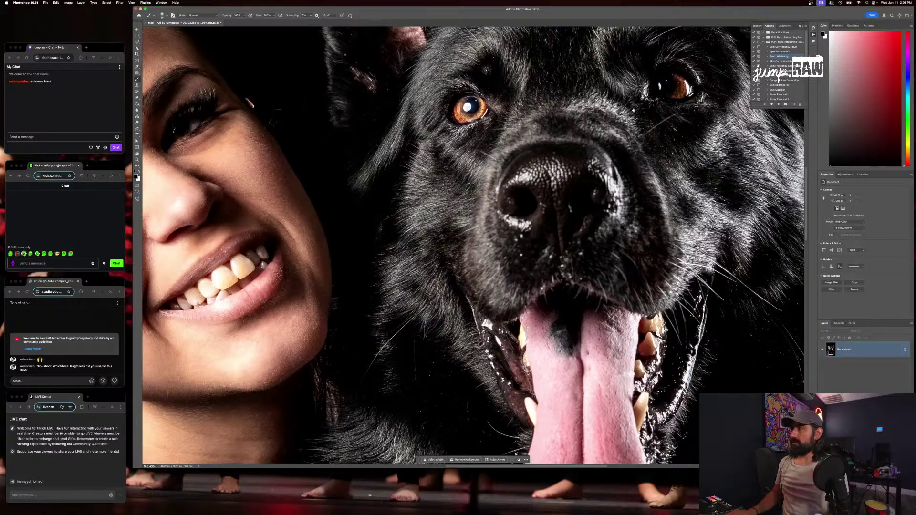
click(472, 164)
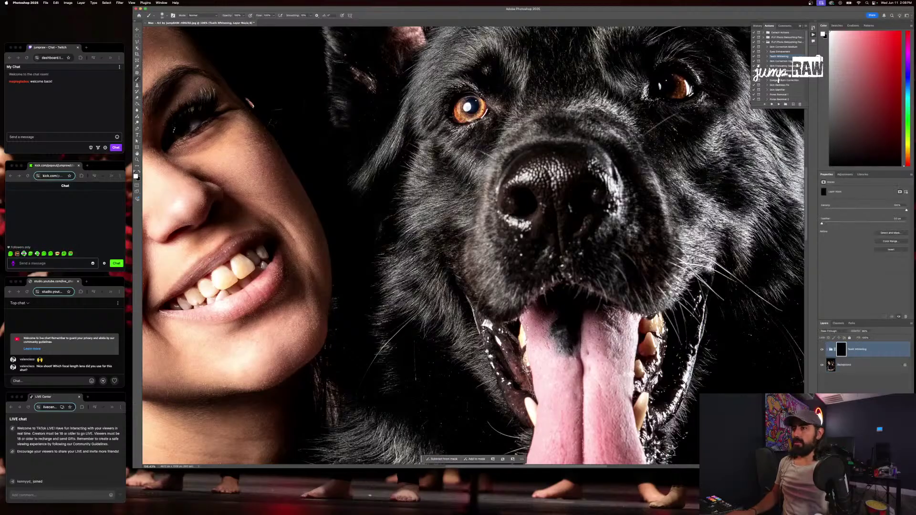
scroll(213, 263, down, 1)
scroll(212, 263, left, 1)
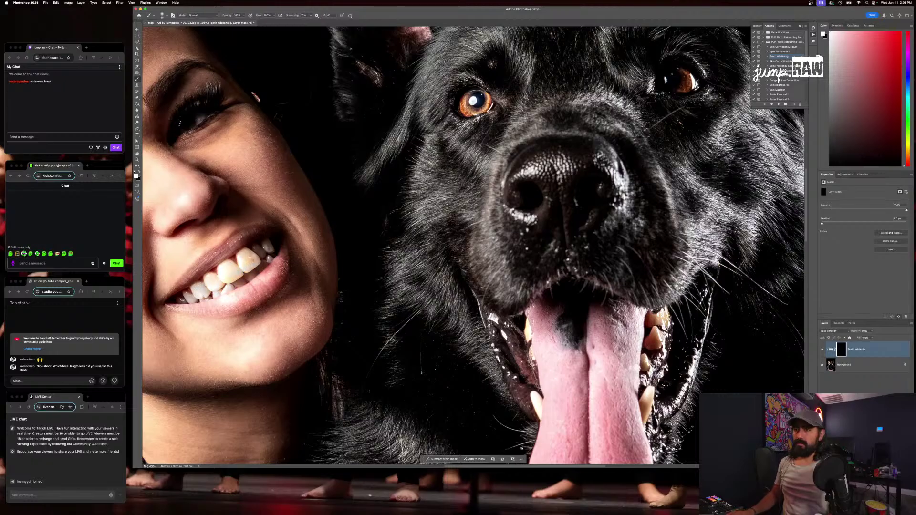
mouse_move(250, 260)
mouse_down()
mouse_move(268, 245)
mouse_move(245, 264)
mouse_up()
scroll(382, 204, right, 5)
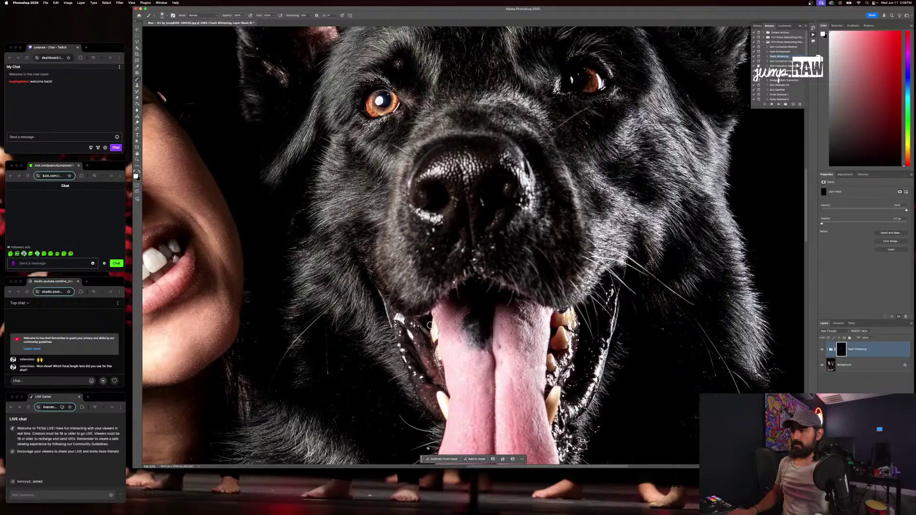
scroll(430, 325, down, 3)
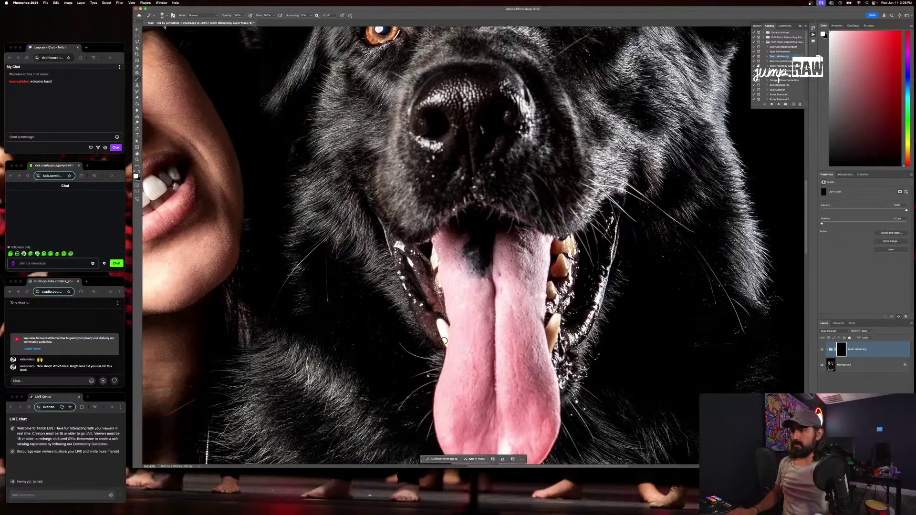
scroll(442, 332, right, 3)
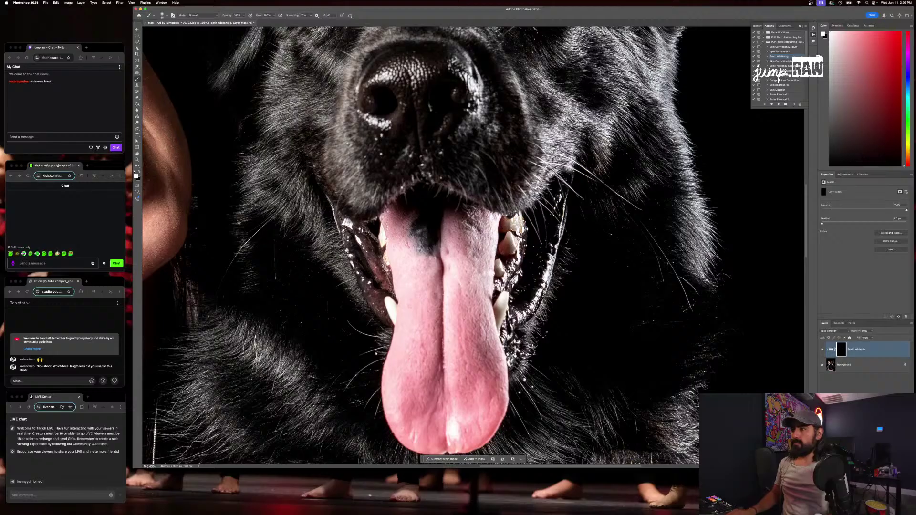
scroll(513, 235, down, 3)
key(super+shift+e)
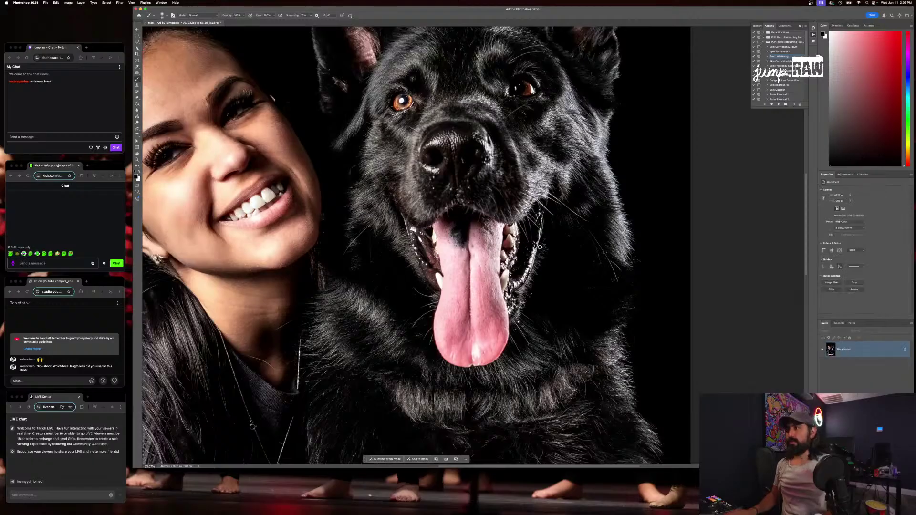
Review the whole portrait of the woman with the dog, then close it and save the changes as a JPEG
scroll(529, 242, down, 7)
scroll(538, 247, right, 5)
scroll(538, 248, down, 1)
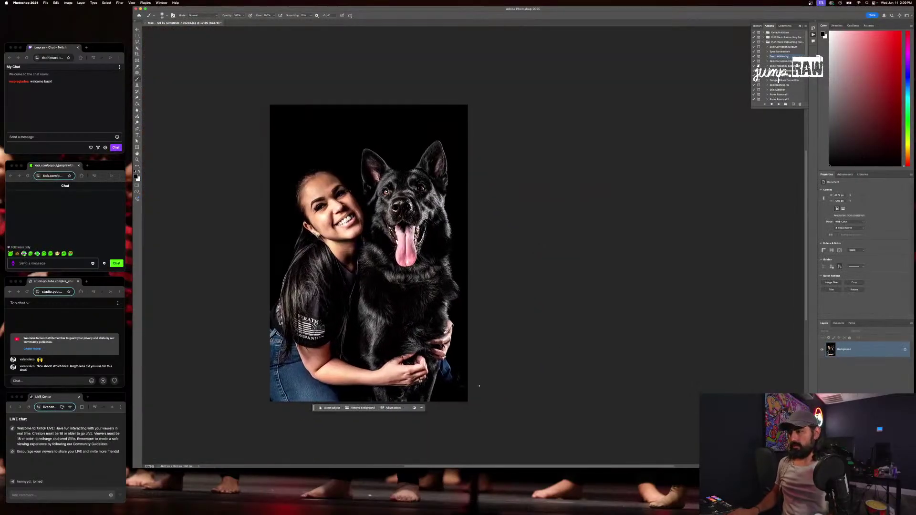
scroll(462, 392, up, 4)
scroll(463, 392, down, 5)
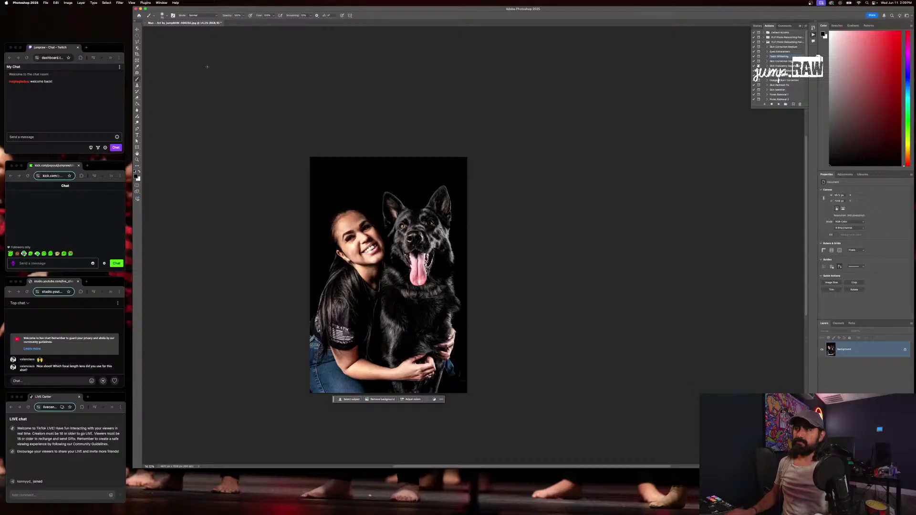
click(145, 23)
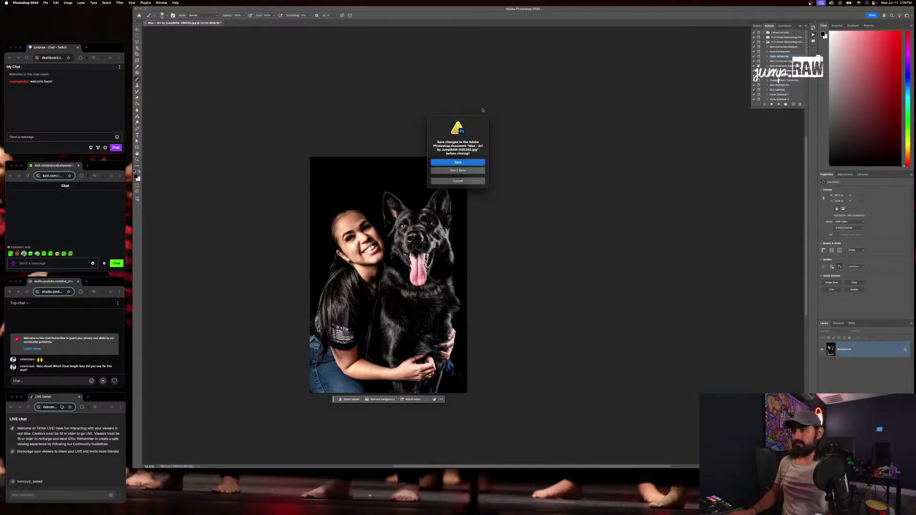
key(Return)
key(Return)
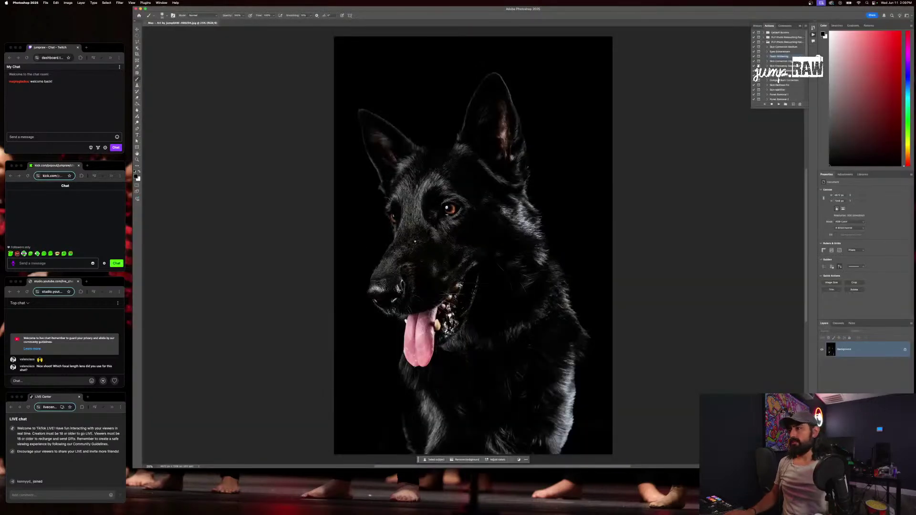
Clean the background corner beside the dog's foreleg with a promptless Generative Fill, switch to the next variation, and merge it down
scroll(415, 242, right, 3)
key(j)
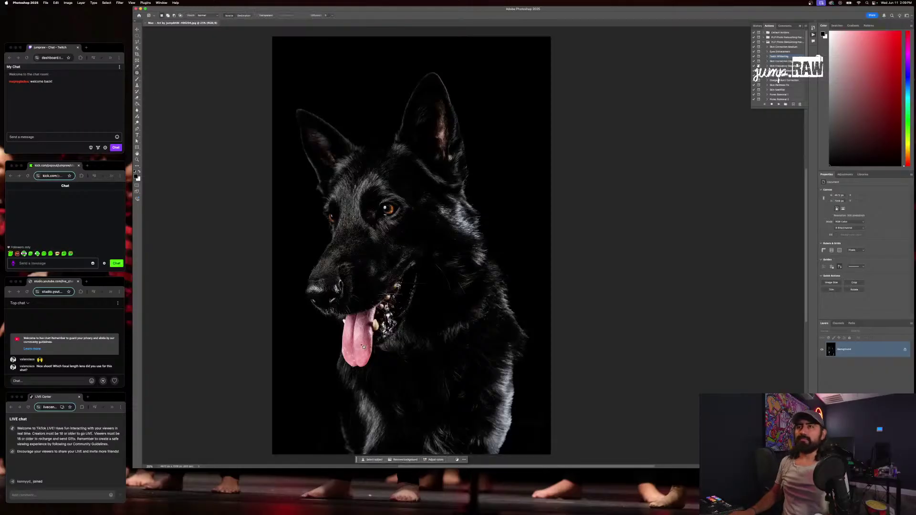
mouse_move(549, 411)
mouse_down()
mouse_move(511, 419)
mouse_move(507, 436)
mouse_move(556, 442)
mouse_move(559, 415)
mouse_move(517, 408)
mouse_up()
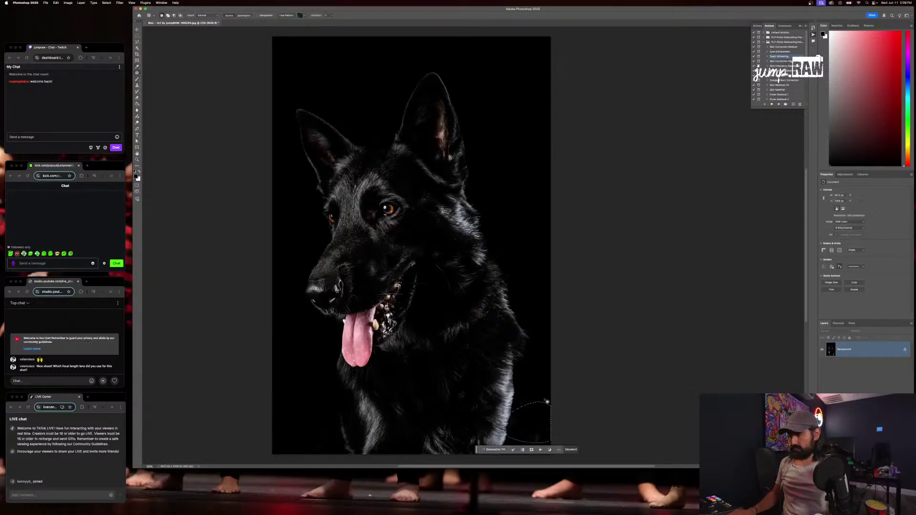
click(494, 449)
click(574, 450)
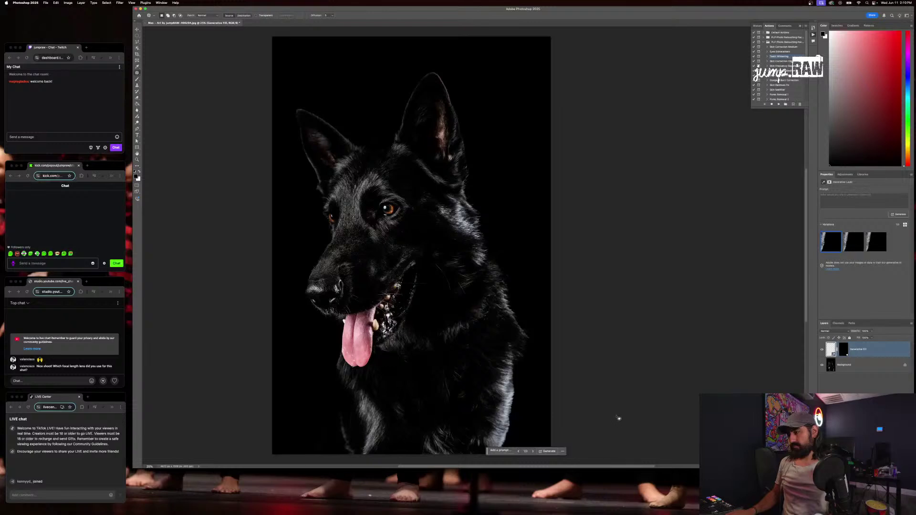
click(533, 451)
key(ctrl+e)
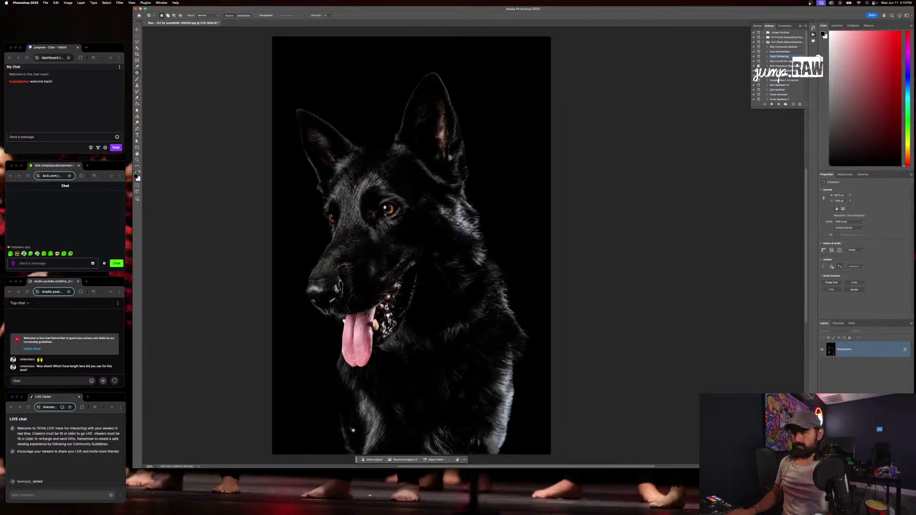
Remove the drool strand below the tongue using Generative Fill with the prompt "remove", choose the third variation, and merge it down
scroll(353, 431, up, 5)
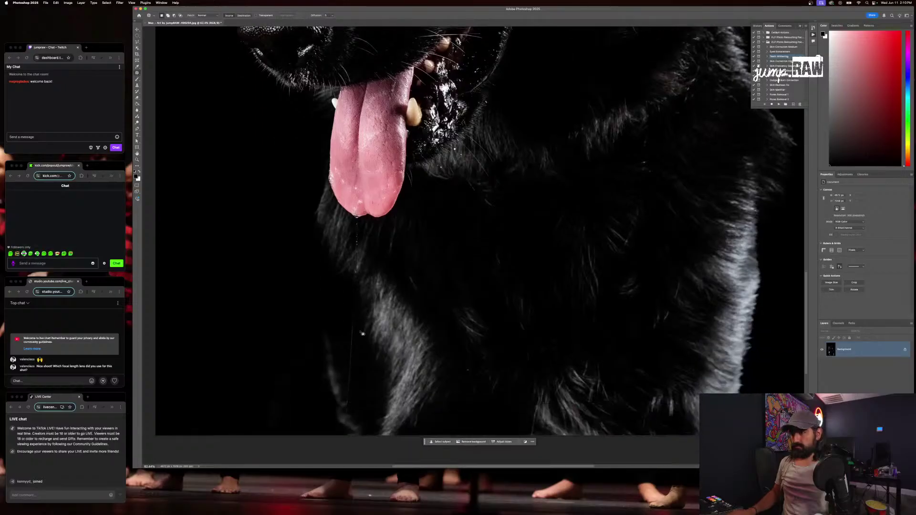
mouse_move(363, 220)
mouse_down()
mouse_move(344, 437)
mouse_move(357, 384)
mouse_move(361, 217)
mouse_up()
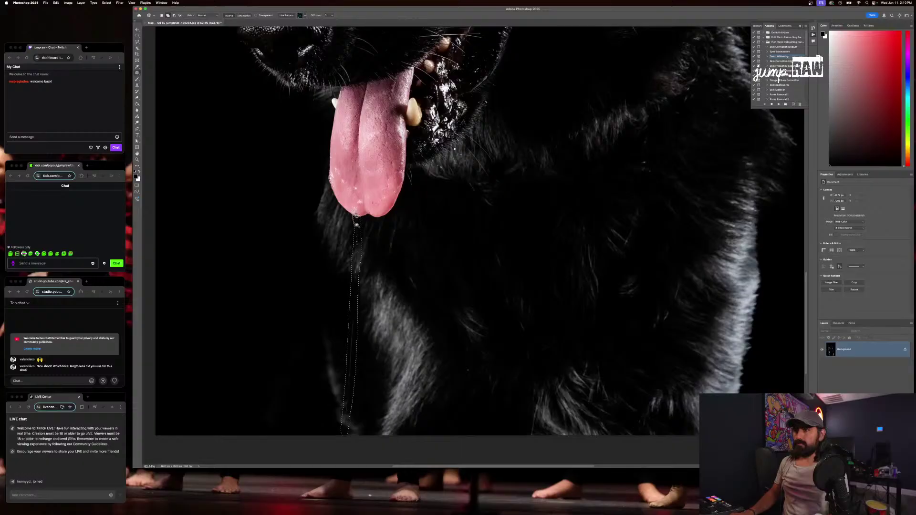
click(318, 441)
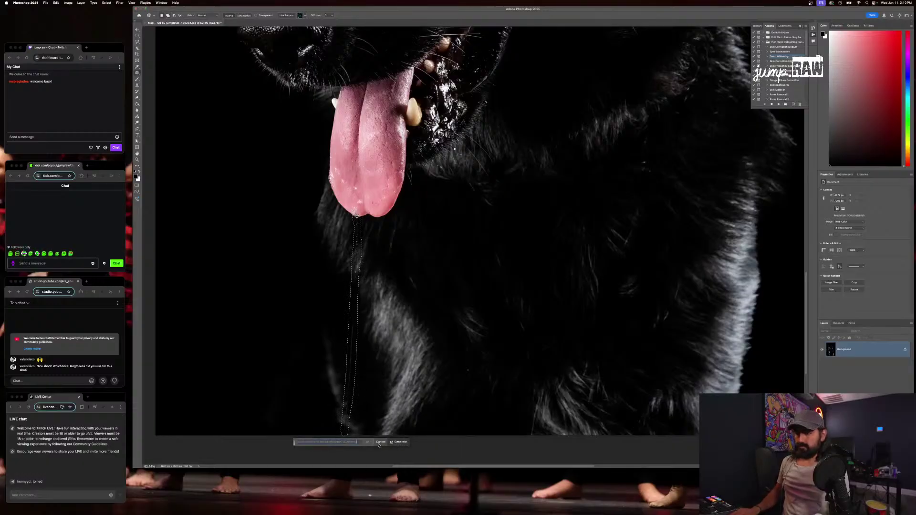
text(remove)
key(Return)
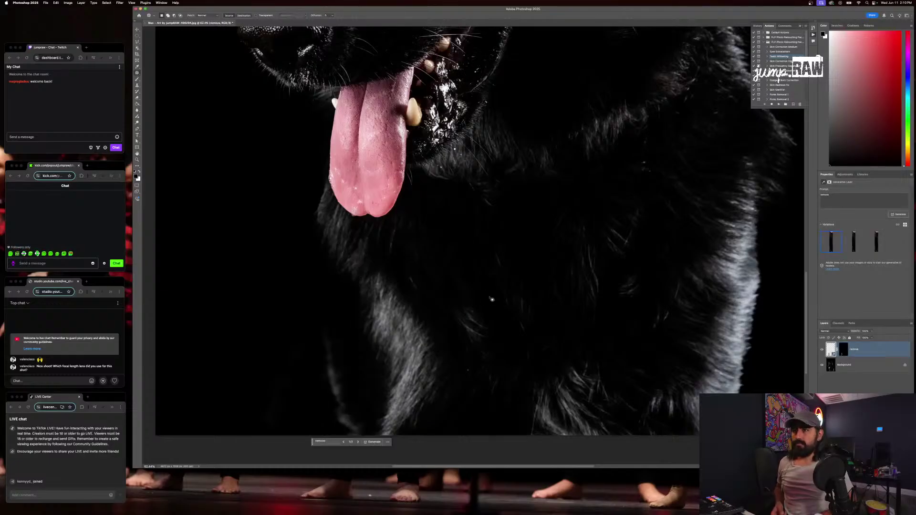
click(358, 442)
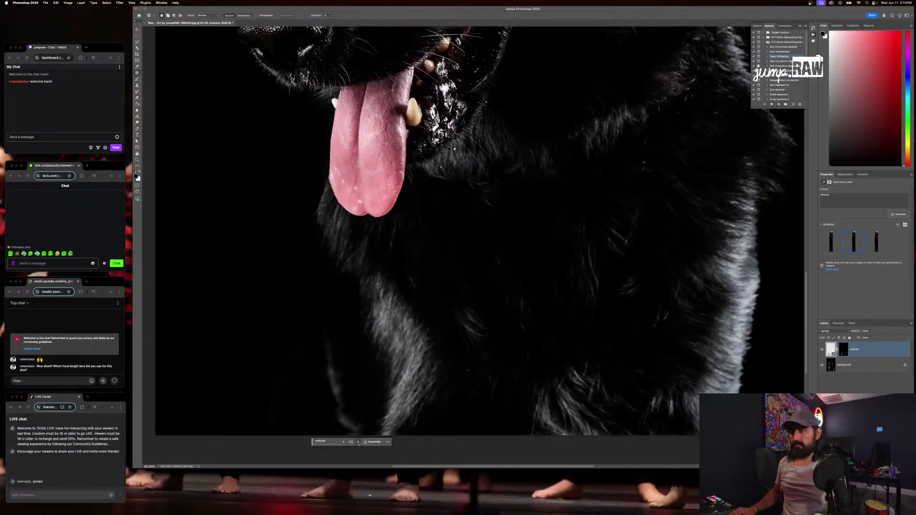
click(358, 442)
key(super+e)
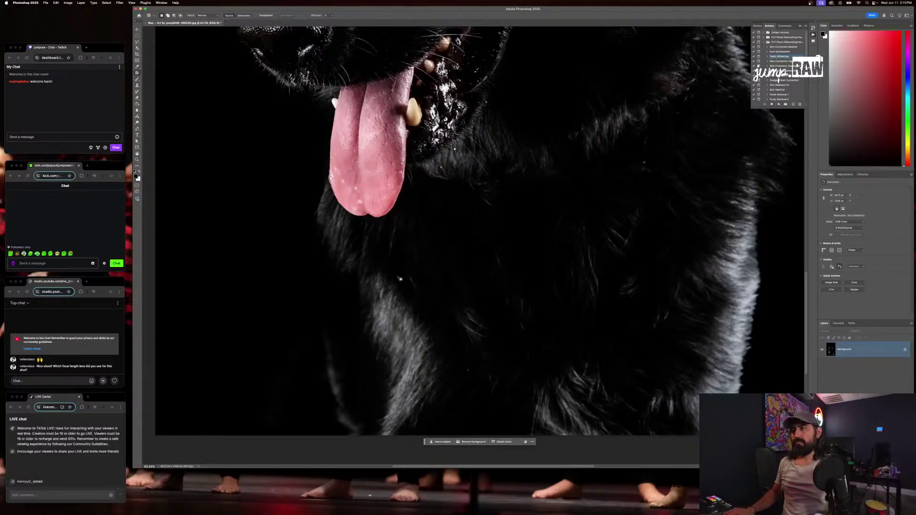
Patch the specks on the dark fur behind the dog's near eye and between its eyes, and clear the selection
scroll(351, 180, down, 3)
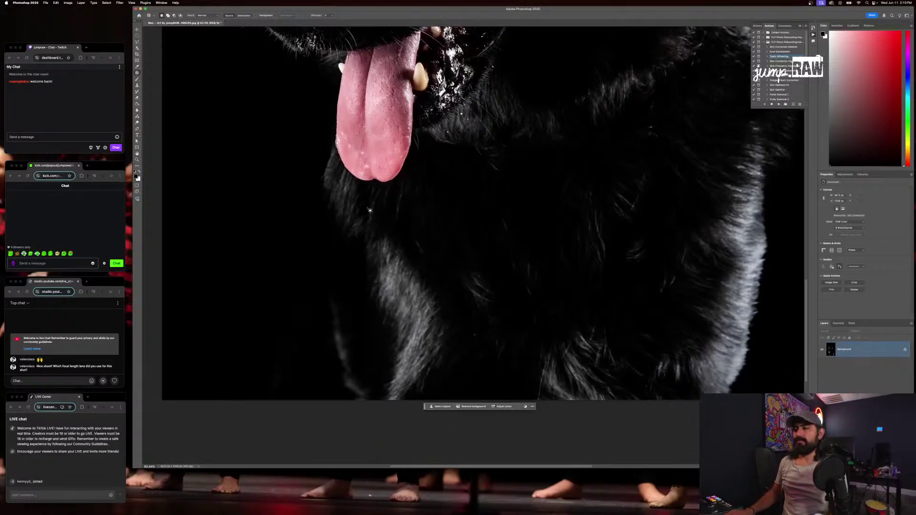
scroll(474, 338, up, 10)
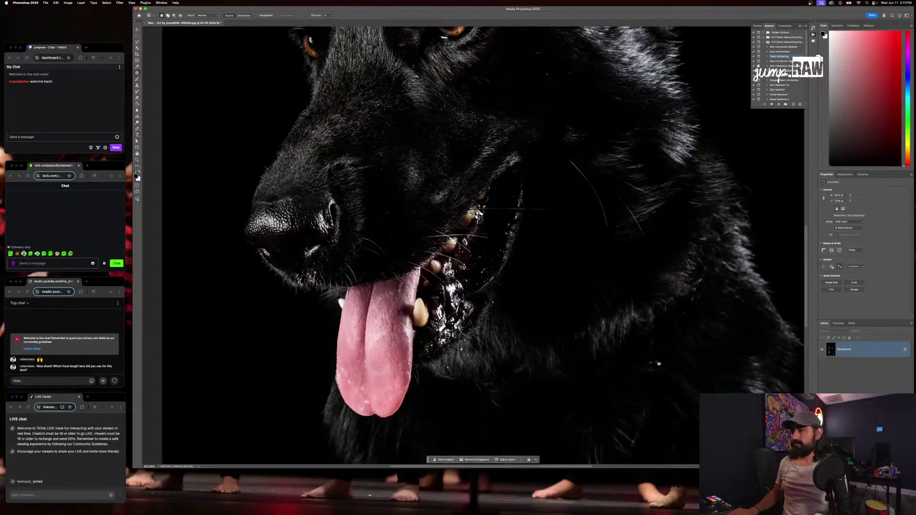
scroll(654, 363, up, 3)
scroll(654, 362, up, 3)
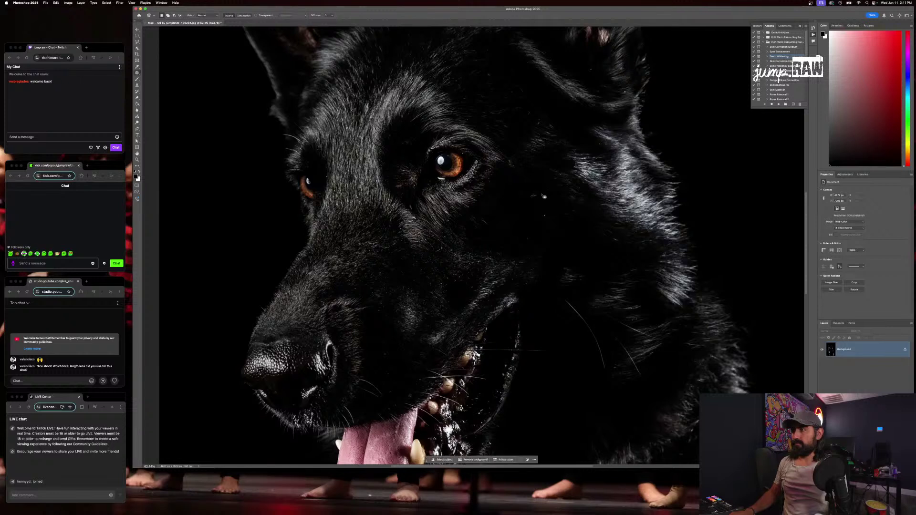
mouse_move(535, 194)
mouse_down()
mouse_move(531, 204)
mouse_move(552, 216)
mouse_move(544, 225)
mouse_move(548, 207)
mouse_move(533, 241)
mouse_up()
drag(414, 207, 413, 207)
drag(413, 209, 397, 190)
key(ctrl+d)
key(super+d)
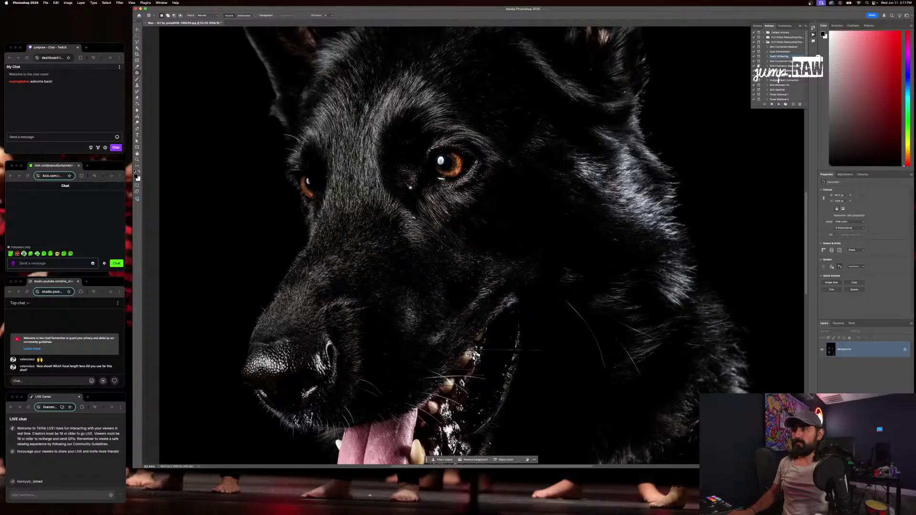
Examine the dog's muzzle, face and ears closely for remaining specks in the fur
scroll(376, 244, up, 5)
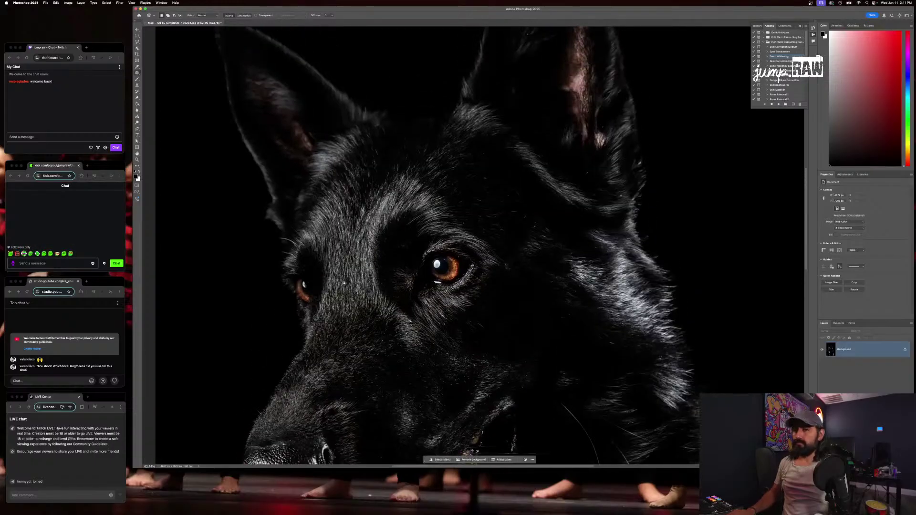
scroll(367, 263, right, 3)
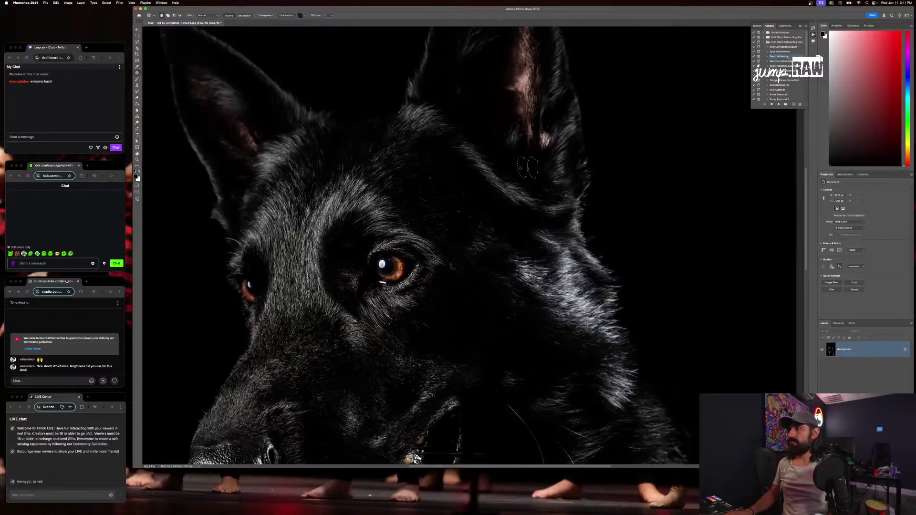
scroll(527, 235, down, 10)
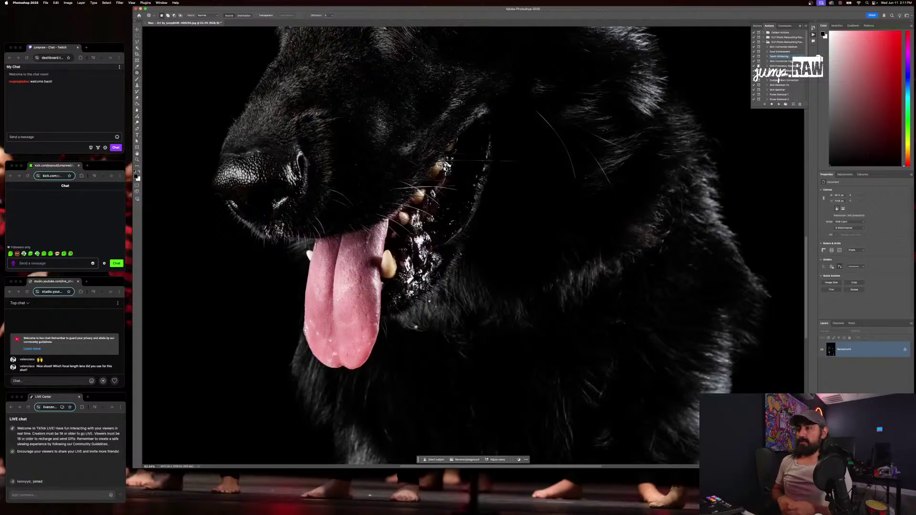
scroll(397, 299, up, 5)
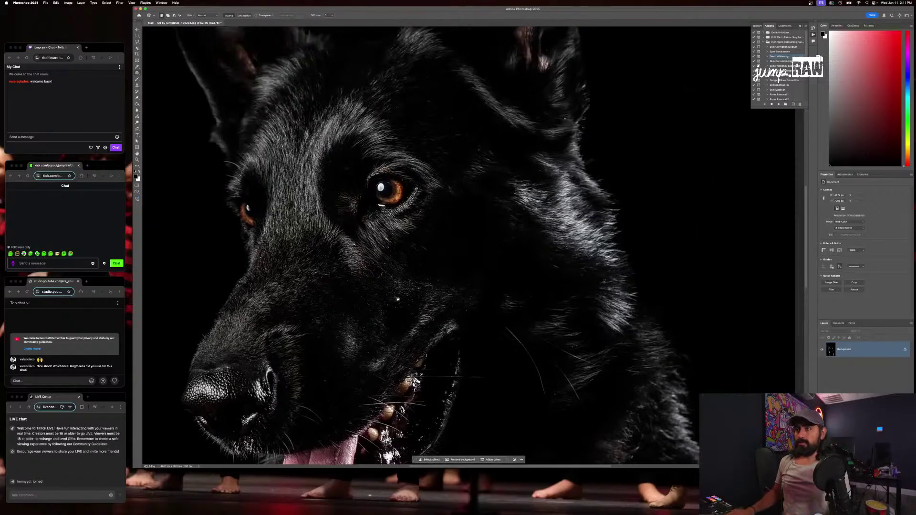
scroll(397, 299, down, 5)
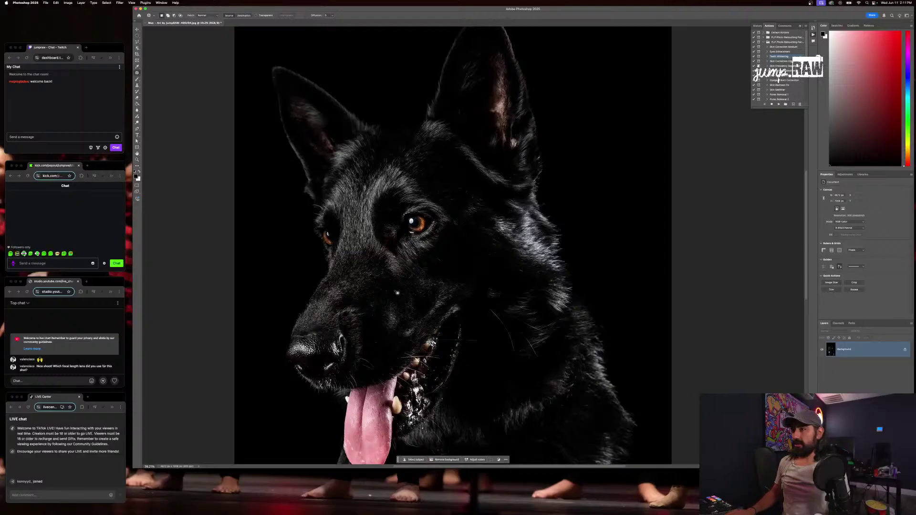
scroll(419, 285, up, 6)
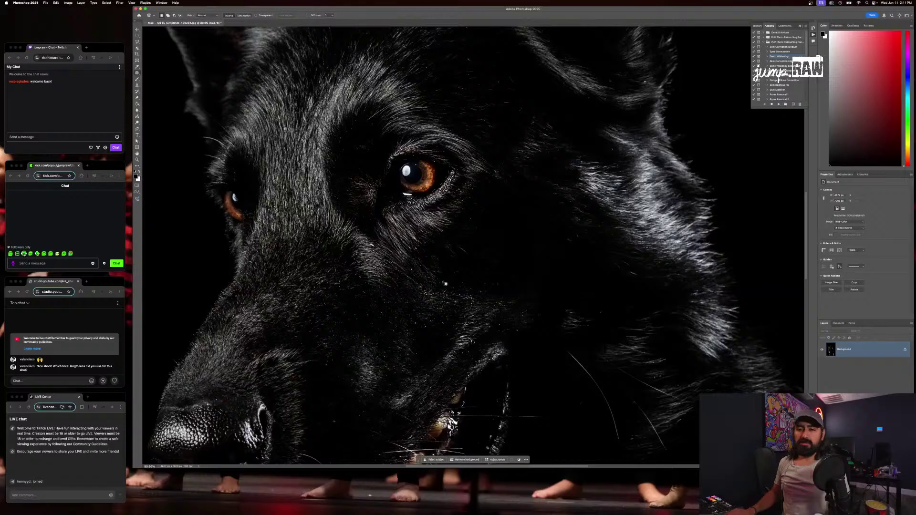
scroll(496, 262, up, 3)
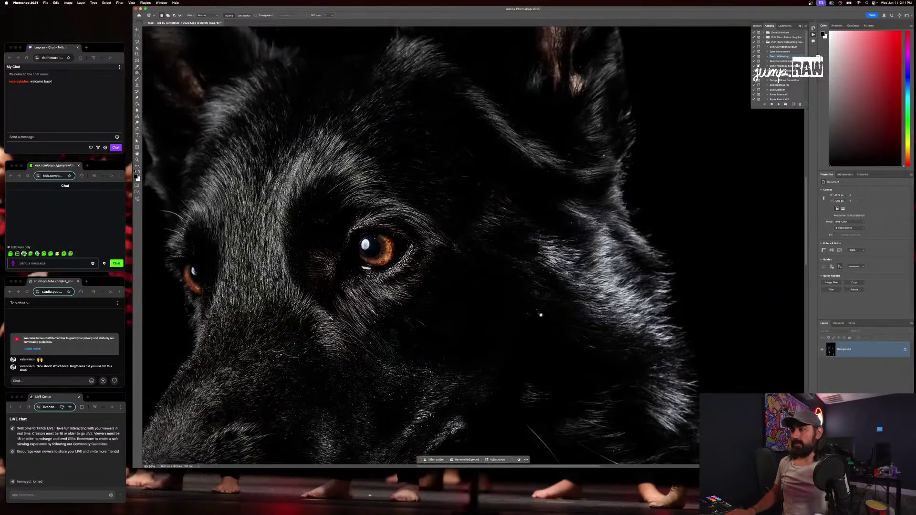
scroll(520, 308, up, 3)
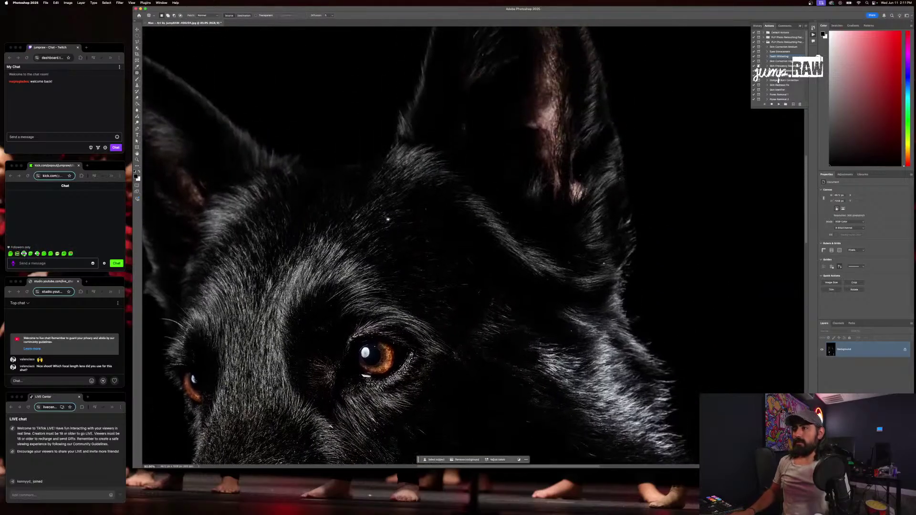
scroll(445, 228, up, 2)
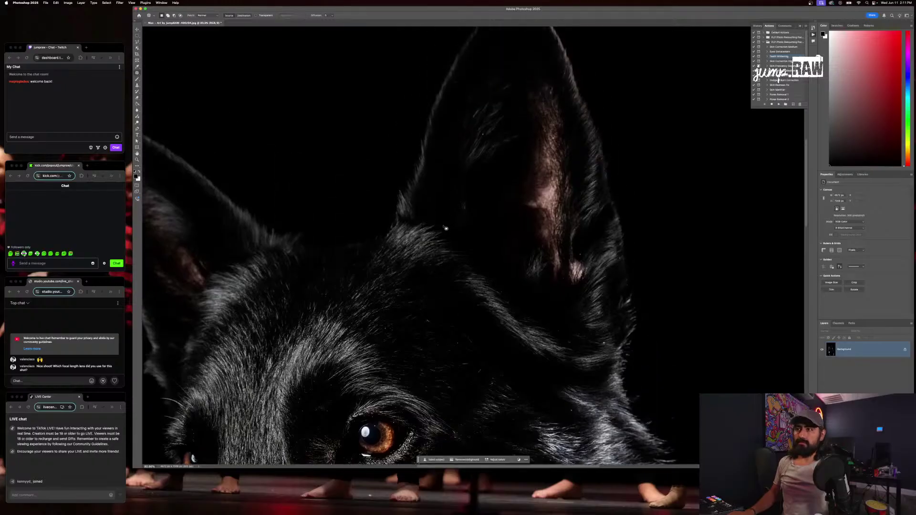
Patch the speck just above the small pink spot at the base of the near ear's interior and deselect
scroll(445, 228, down, 3)
scroll(530, 245, up, 5)
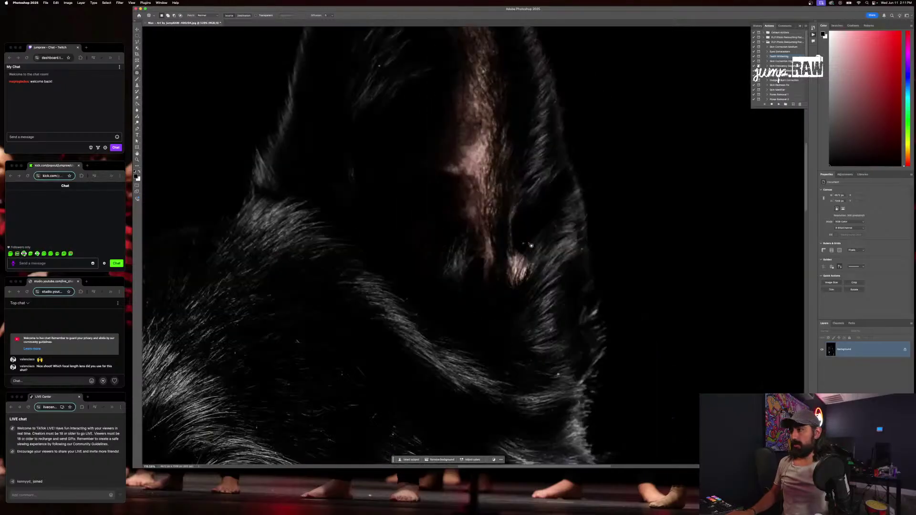
drag(530, 245, 534, 234)
key(super+d)
key(super+z)
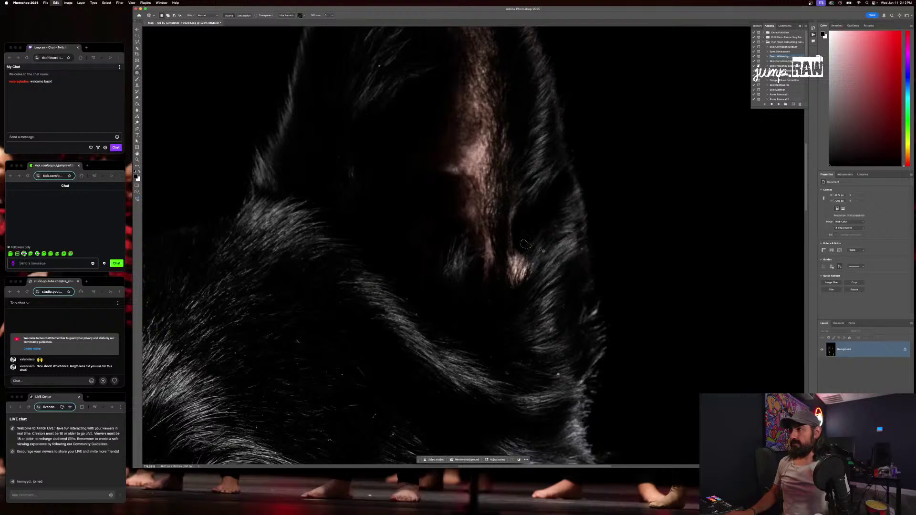
key(super+d)
Patch the speck in the dark upper interior of the near ear and clear the selection
scroll(548, 258, down, 3)
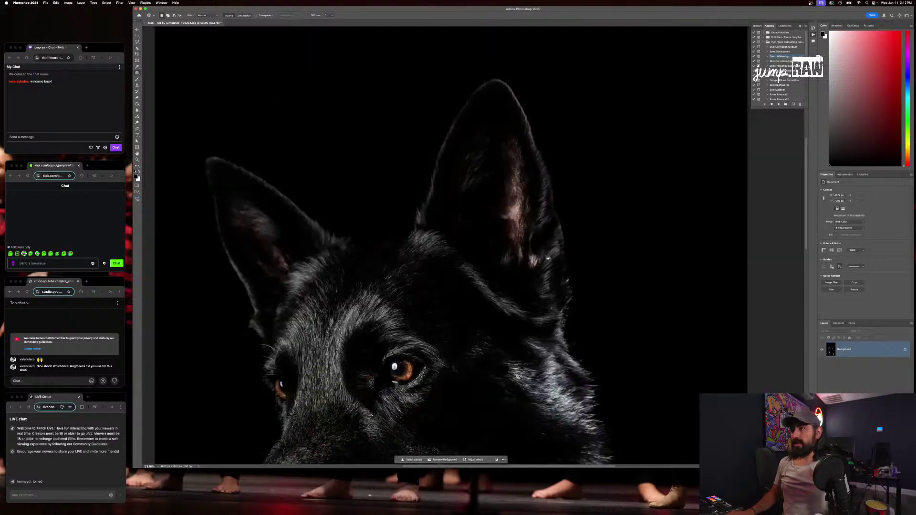
scroll(475, 163, up, 4)
drag(470, 163, 480, 159)
key(super+d)
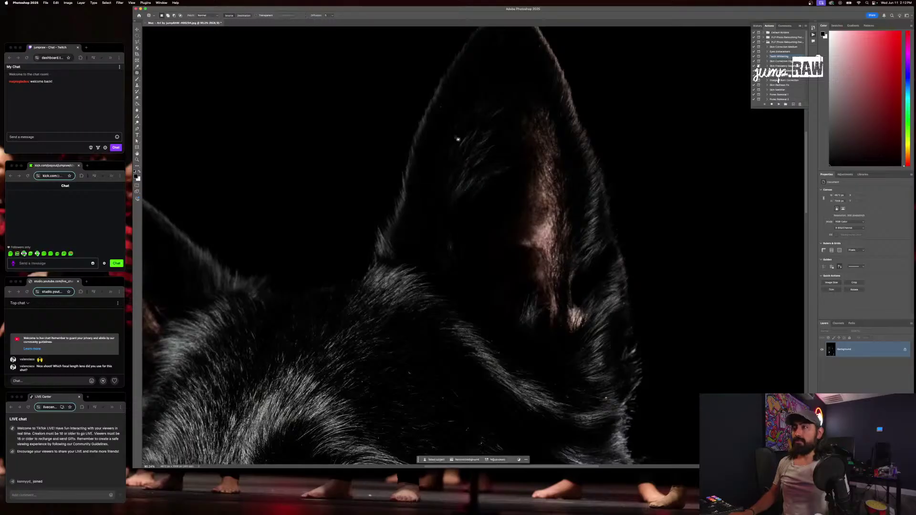
Crop the portrait slightly tighter around the dog, trimming the empty black background
scroll(443, 263, down, 3)
scroll(445, 265, down, 5)
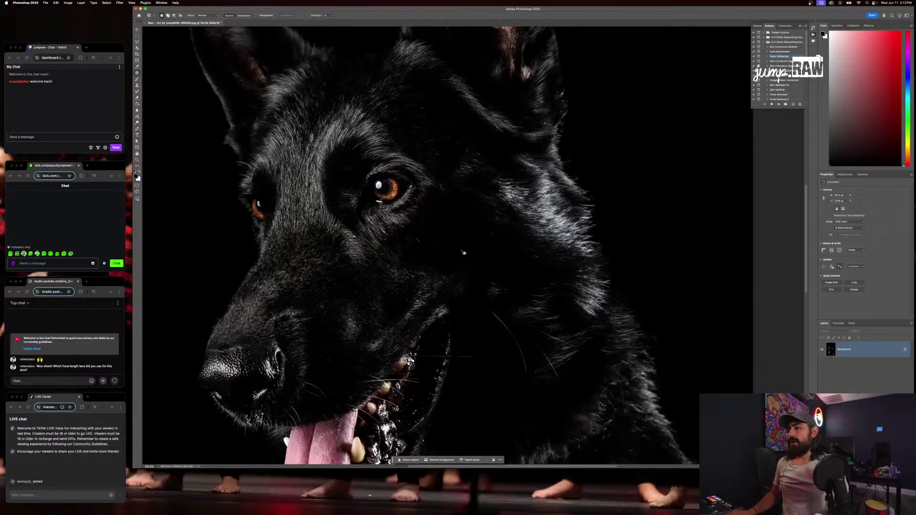
scroll(464, 253, down, 8)
scroll(427, 253, down, 3)
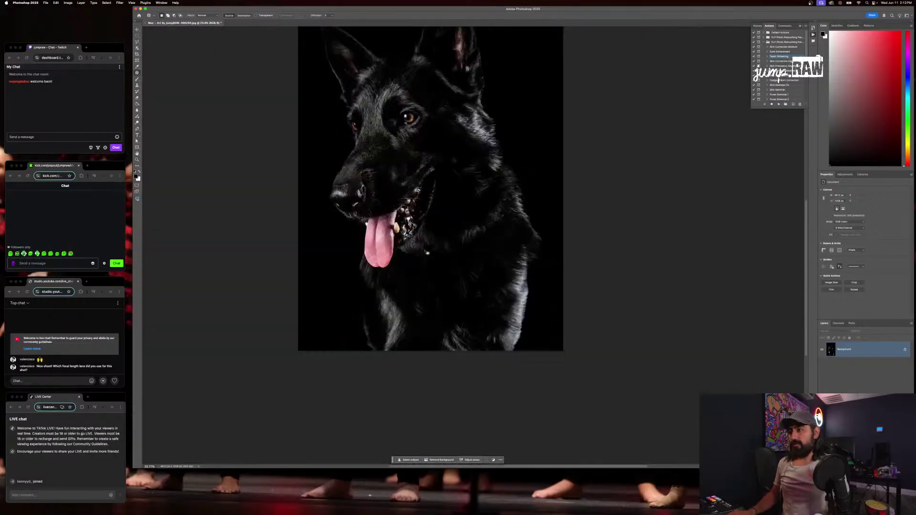
scroll(427, 253, up, 3)
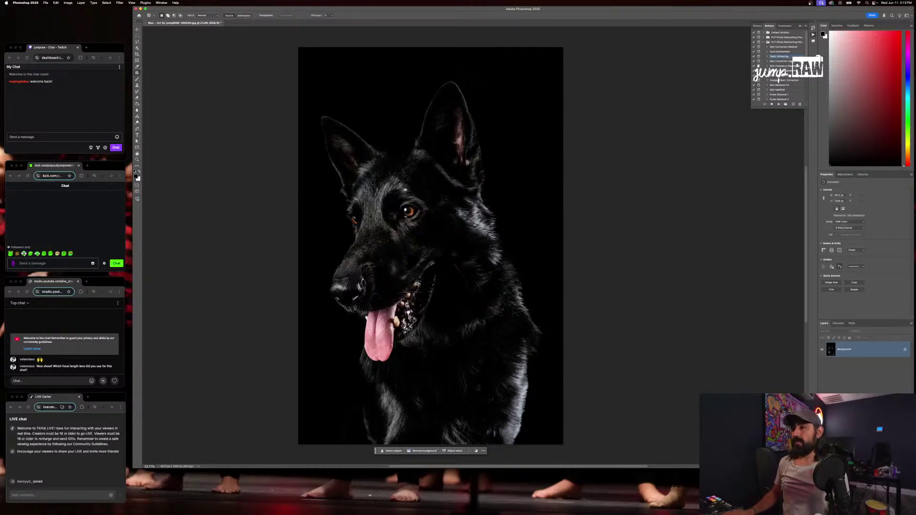
click(137, 54)
drag(562, 47, 556, 53)
key(Return)
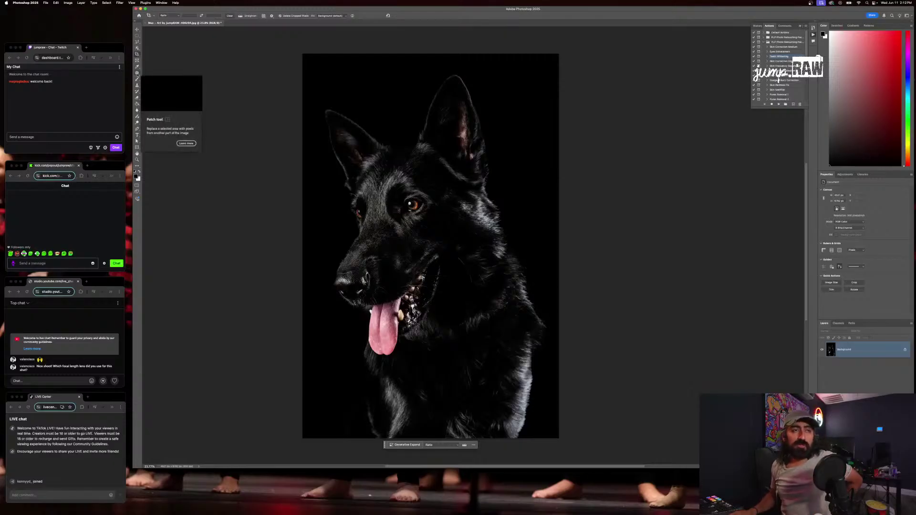
Run the Eyes Enhancement action and continue past its prompt to painting on the layer mask
click(788, 48)
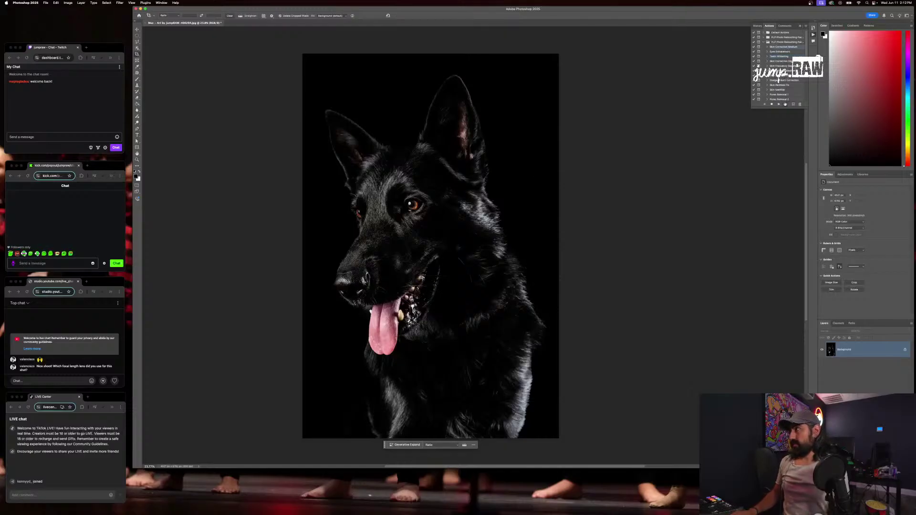
click(788, 51)
click(779, 104)
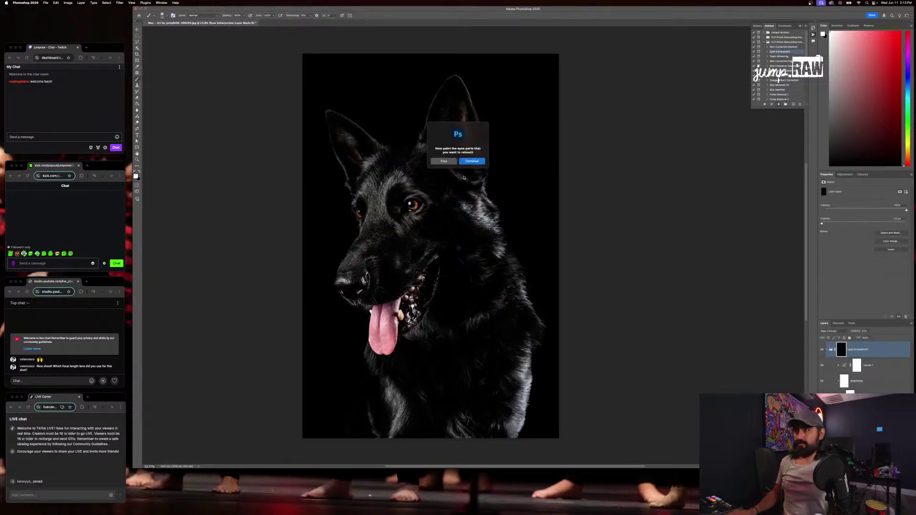
click(472, 161)
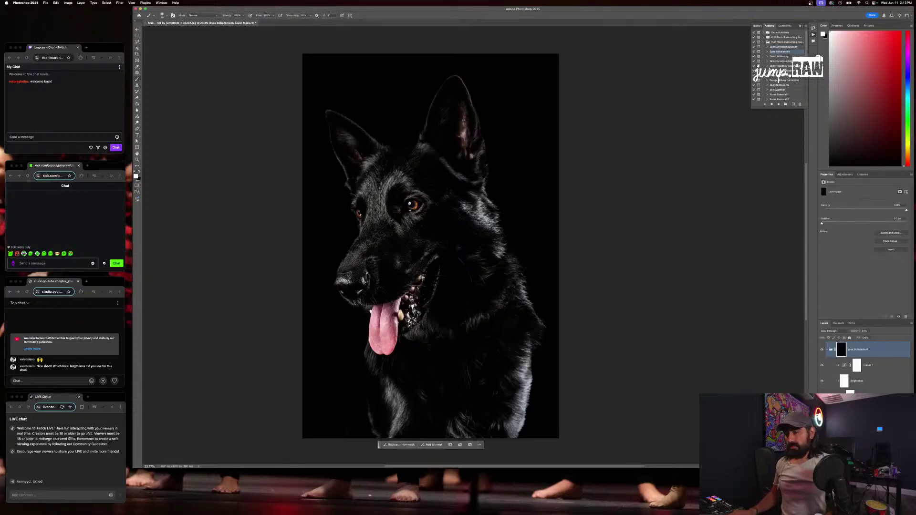
Paint the enhancement mask over the amber irises of both dog's eyes and merge the visible layers
scroll(359, 210, up, 10)
mouse_move(332, 194)
mouse_down()
mouse_move(369, 267)
mouse_move(375, 246)
mouse_move(356, 197)
mouse_move(340, 186)
mouse_move(337, 219)
mouse_move(348, 248)
mouse_move(370, 262)
mouse_up()
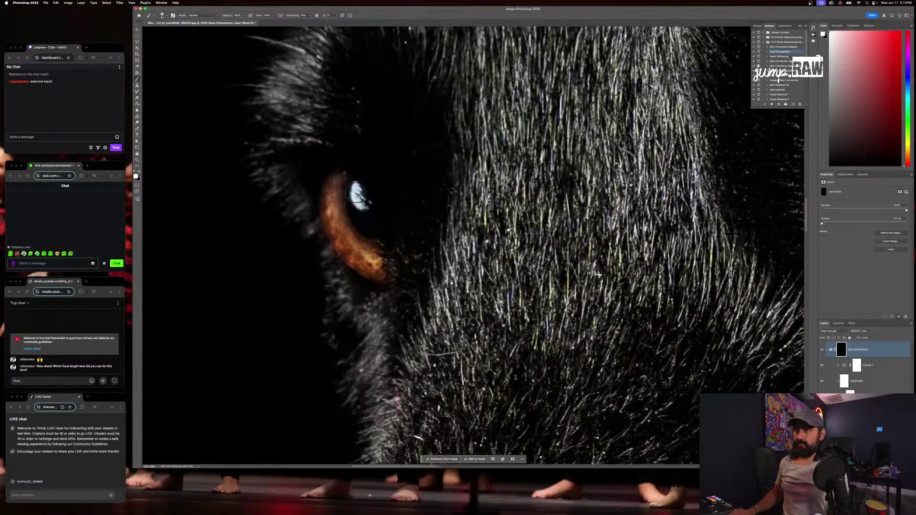
scroll(363, 229, right, 15)
scroll(356, 194, up, 5)
mouse_move(546, 282)
mouse_down()
mouse_move(564, 267)
mouse_move(525, 235)
mouse_move(566, 221)
mouse_move(555, 203)
mouse_move(565, 200)
mouse_move(583, 282)
mouse_move(549, 294)
mouse_move(598, 283)
mouse_move(605, 249)
mouse_move(585, 265)
mouse_move(592, 213)
mouse_move(571, 202)
mouse_move(586, 199)
mouse_move(611, 217)
mouse_move(616, 259)
mouse_move(602, 284)
mouse_move(626, 277)
mouse_move(631, 241)
mouse_move(613, 213)
mouse_move(530, 227)
mouse_up()
scroll(549, 240, down, 15)
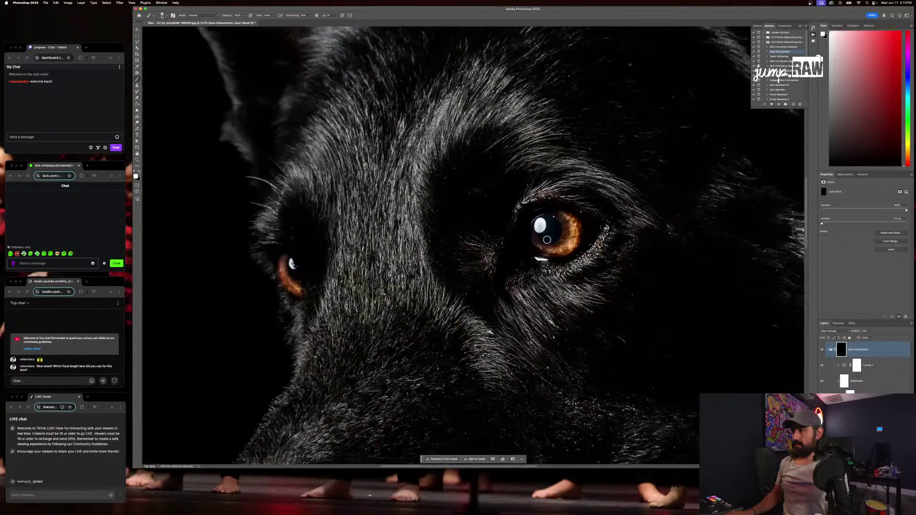
drag(600, 296, 559, 251)
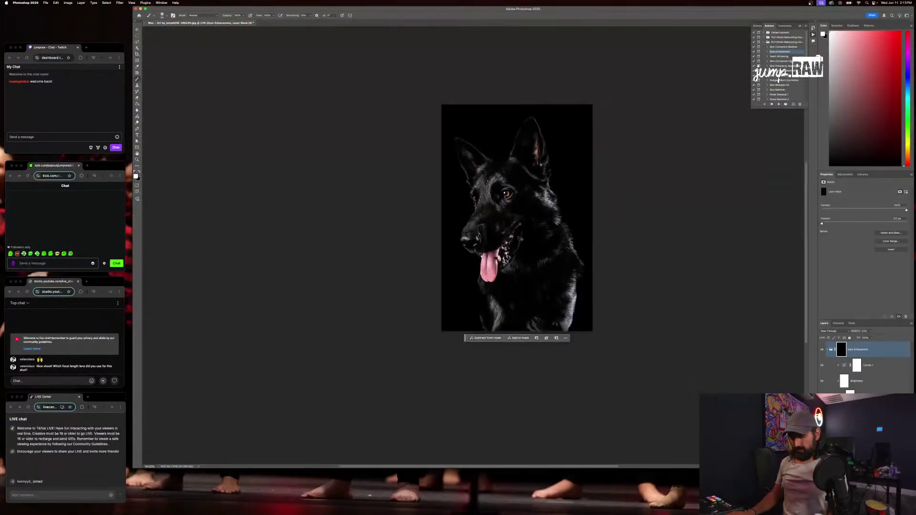
key(super+shift+e)
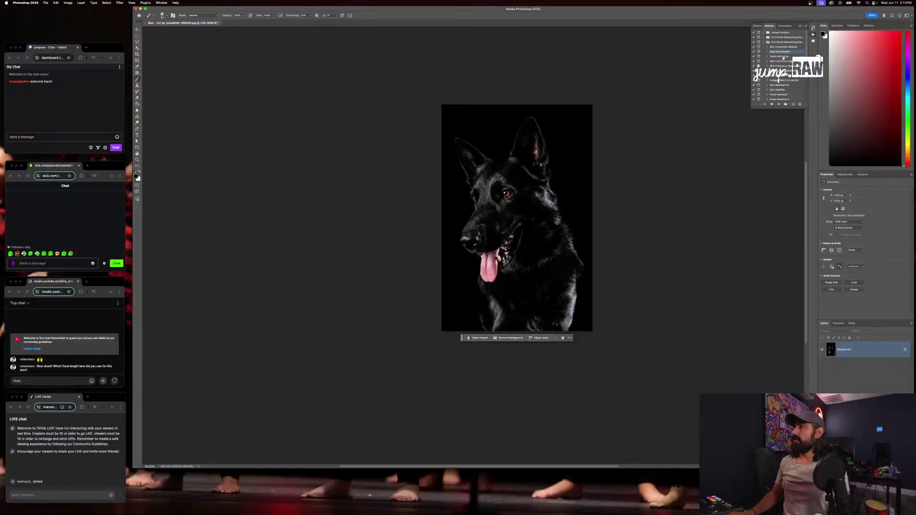
Run the Teeth Whitening action and paint its mask over the near lower canine and the smaller teeth behind it
click(780, 56)
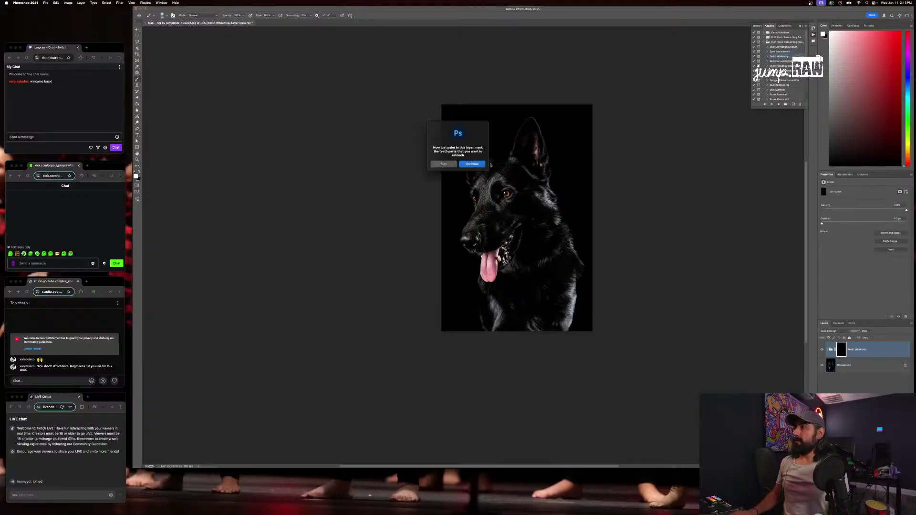
click(471, 164)
scroll(500, 257, up, 12)
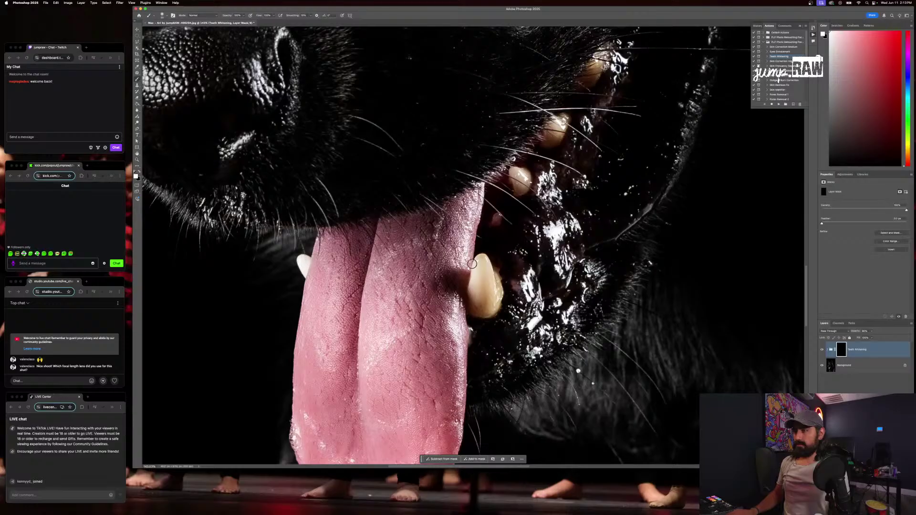
mouse_move(475, 268)
mouse_down()
mouse_move(473, 305)
mouse_move(484, 268)
mouse_move(476, 310)
mouse_move(485, 311)
mouse_move(492, 291)
mouse_move(480, 259)
mouse_move(489, 290)
mouse_move(493, 269)
mouse_move(495, 304)
mouse_up()
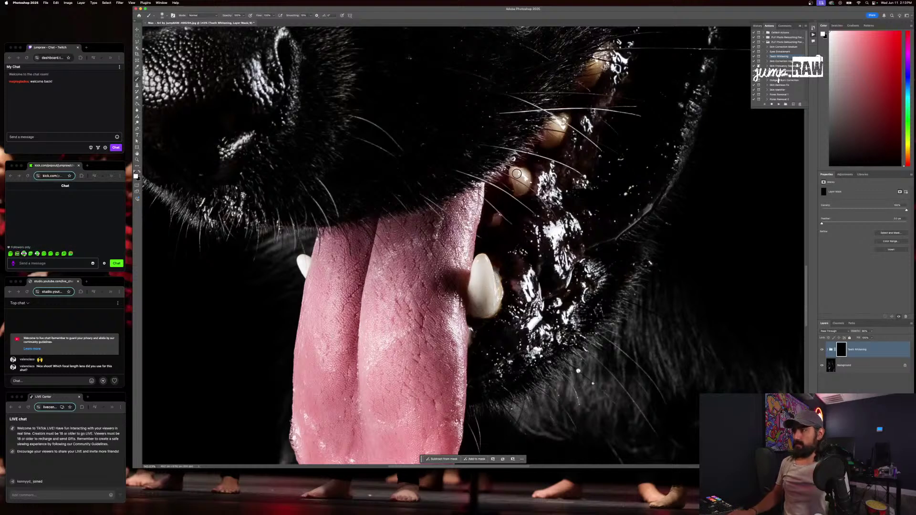
drag(516, 173, 516, 178)
drag(561, 124, 559, 126)
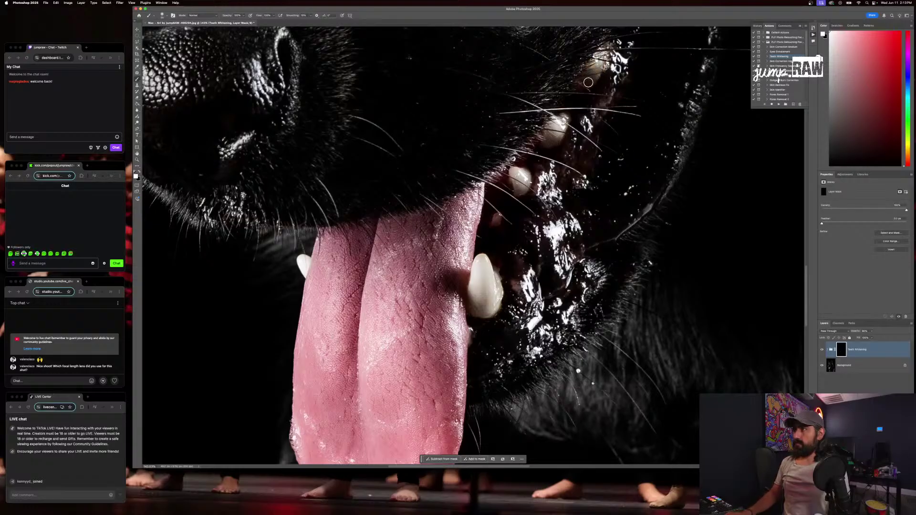
scroll(591, 108, down, 5)
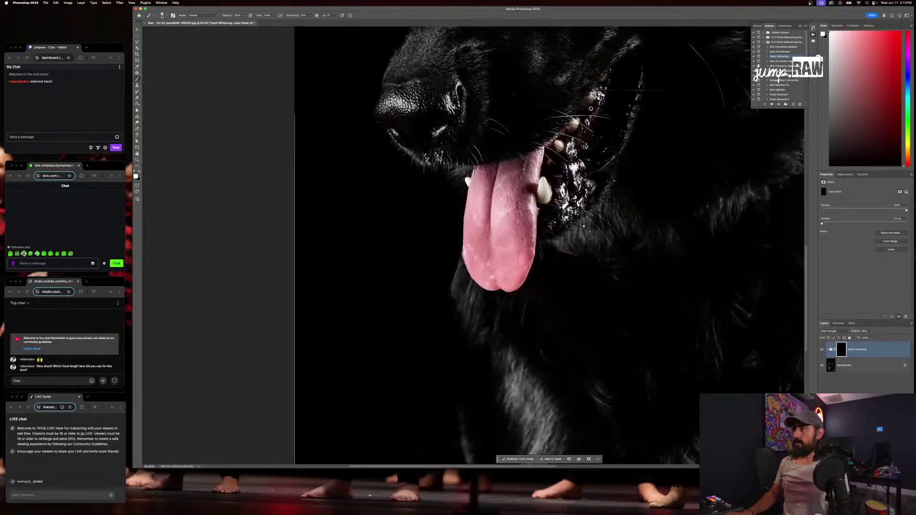
scroll(595, 283, up, 3)
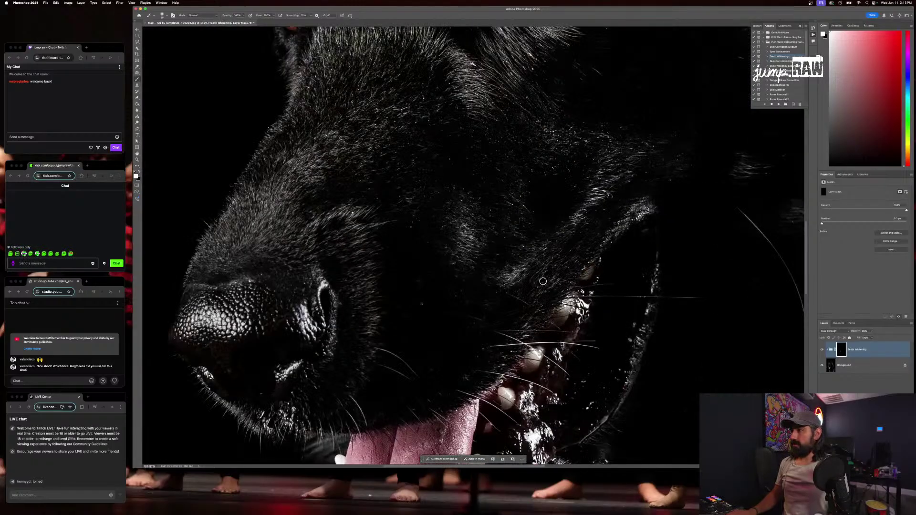
Merge the teeth whitening layer into the background and save the portrait as a progressive JPEG at Maximum quality
scroll(543, 282, down, 3)
key(super+shift+e)
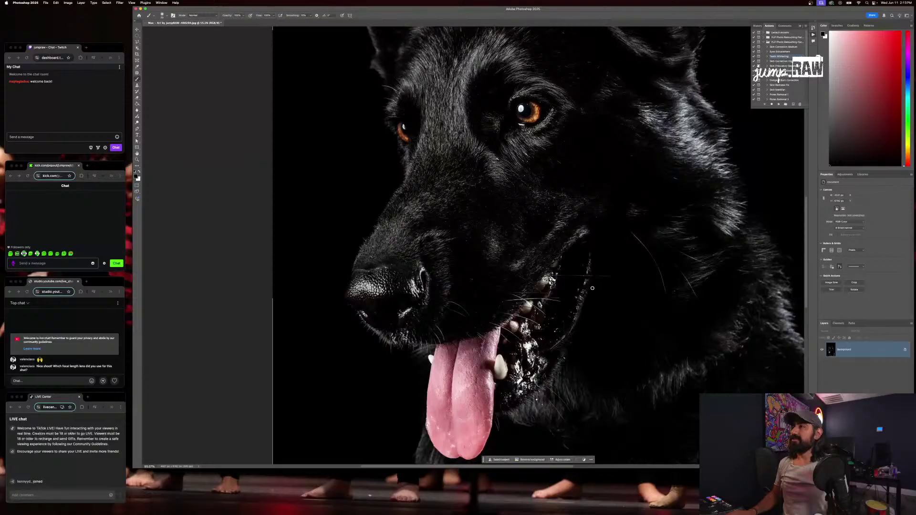
scroll(592, 288, down, 5)
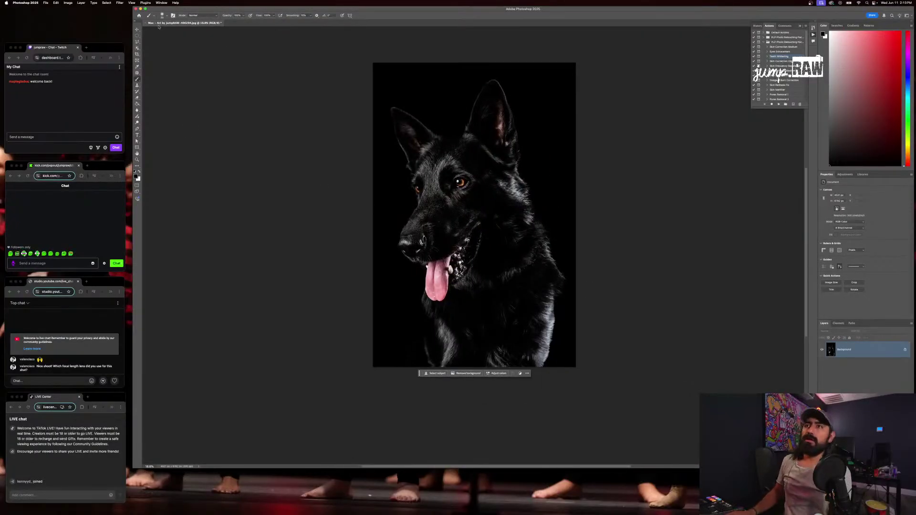
key(super+s)
key(Return)
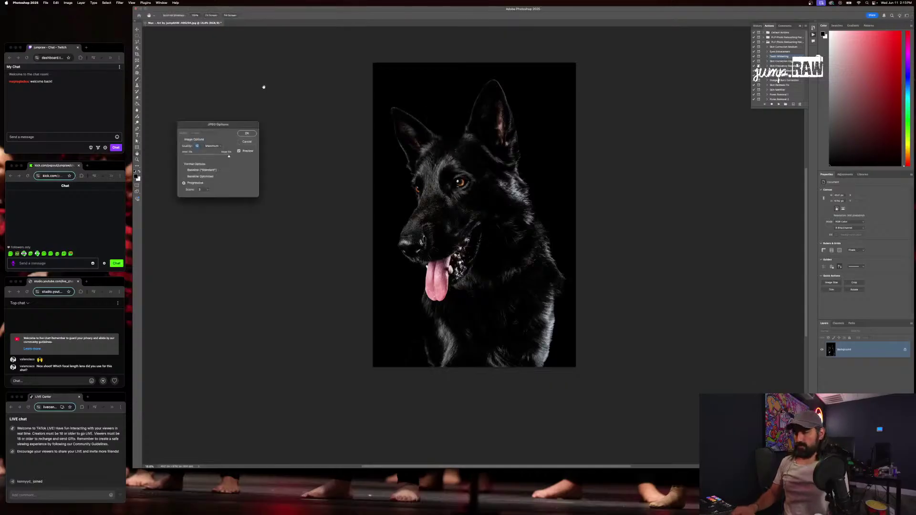
key(Return)
Close the finished portrait and open the side-profile photo of the seated dog
key(super+w)
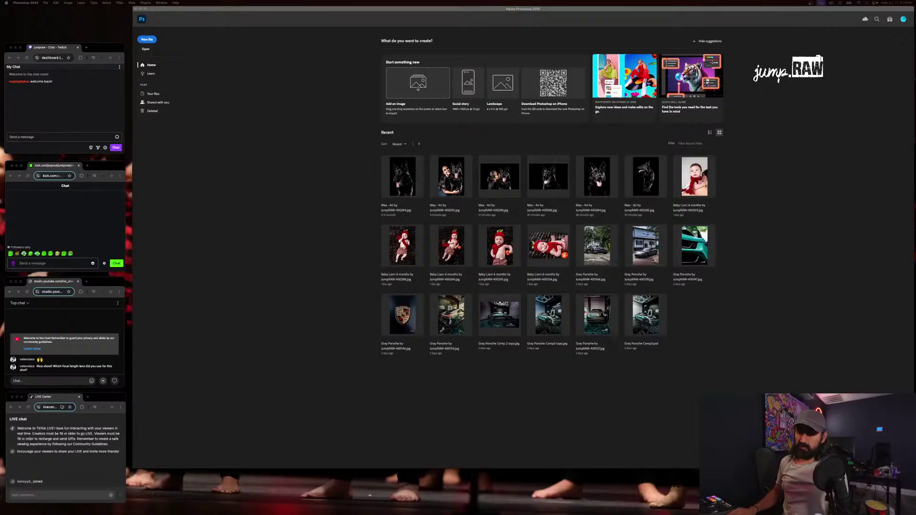
drag(248, 514, 237, 285)
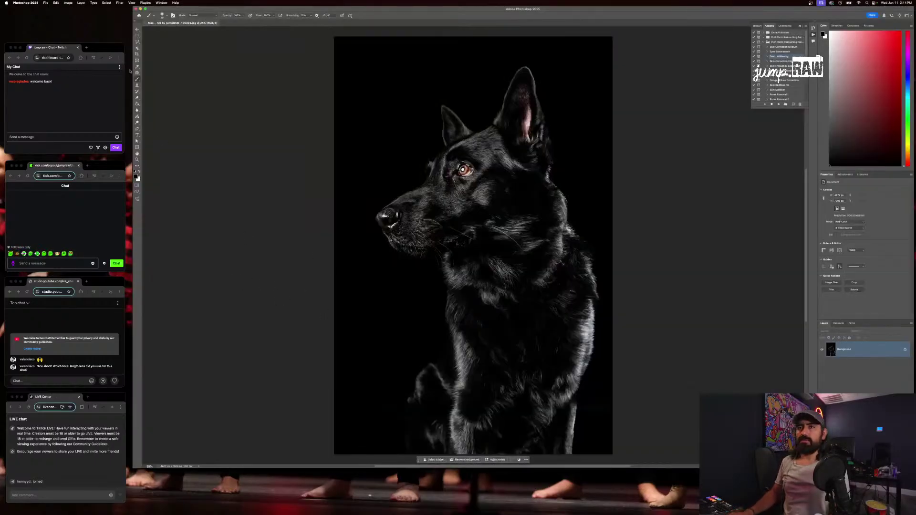
key(c)
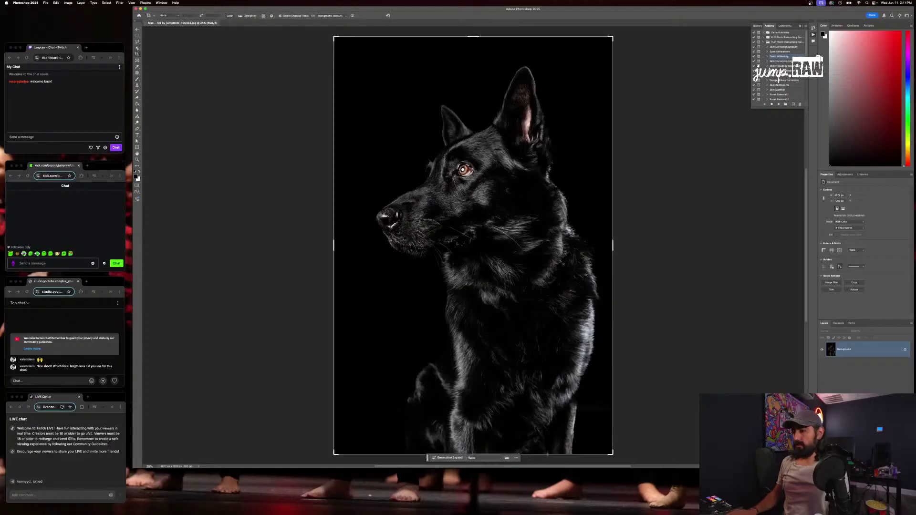
drag(547, 454, 511, 383)
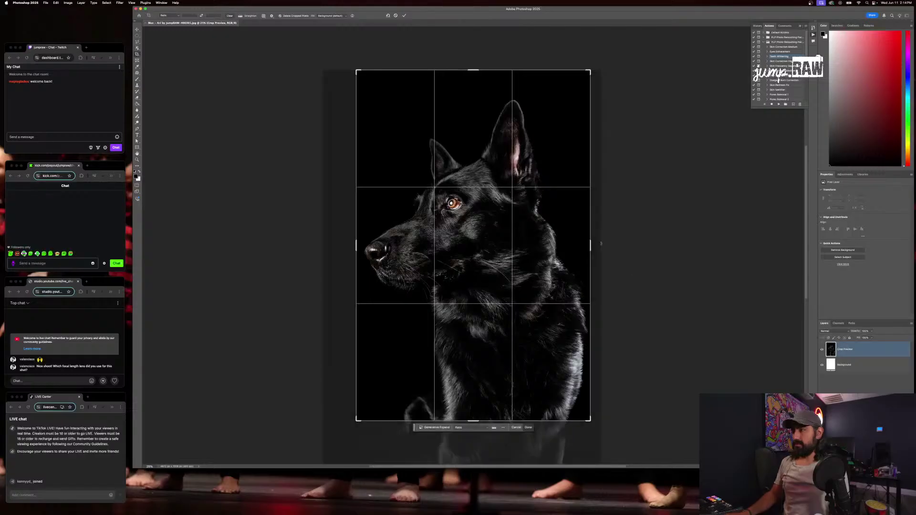
drag(590, 246, 591, 248)
drag(569, 252, 567, 252)
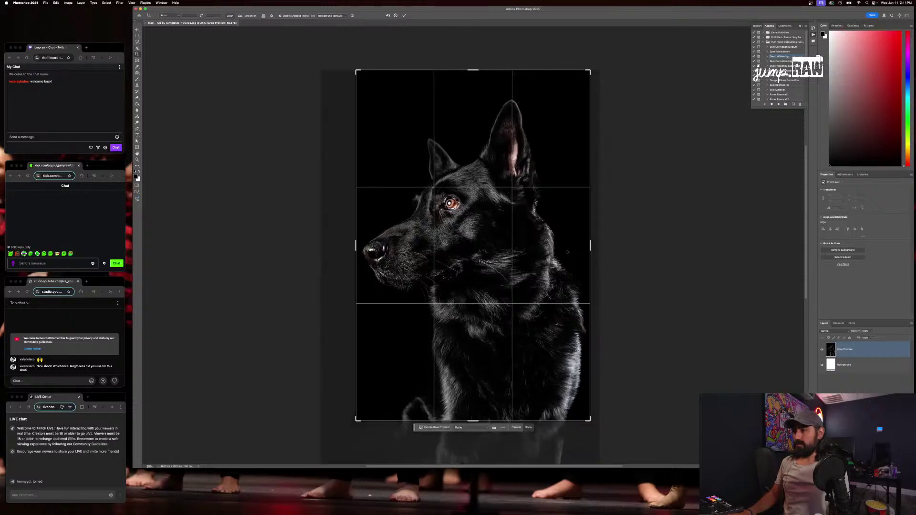
key(Return)
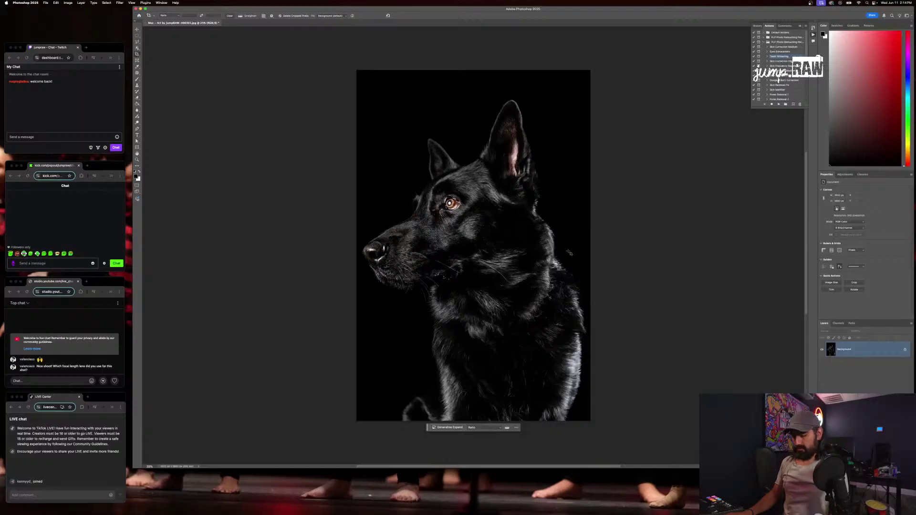
key(super+z)
scroll(528, 294, down, 3)
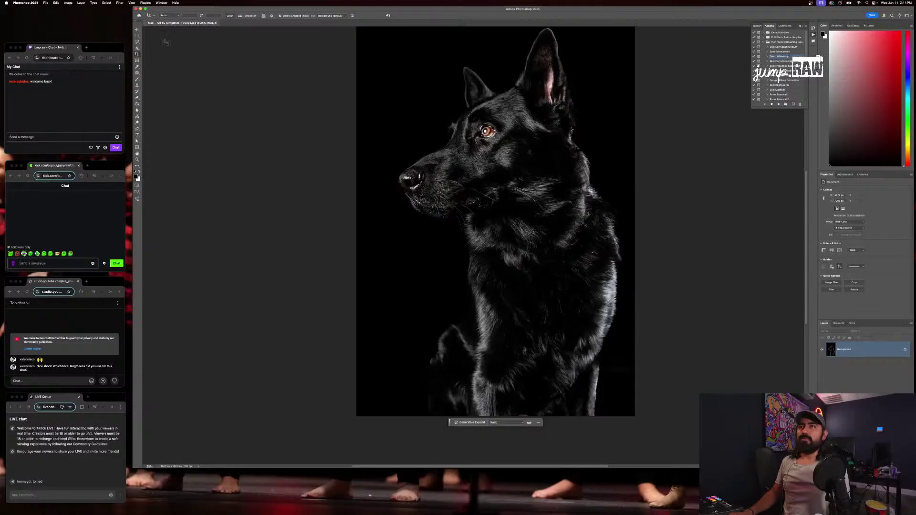
click(500, 413)
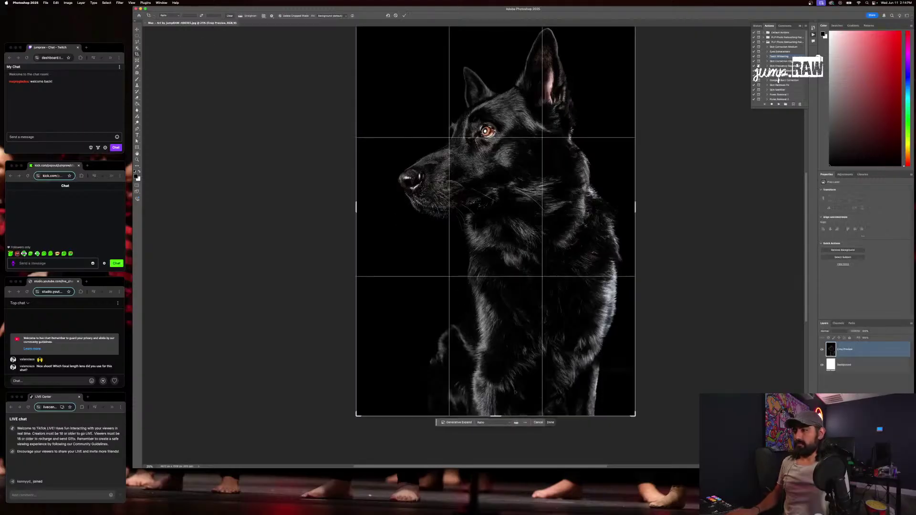
drag(499, 414, 496, 380)
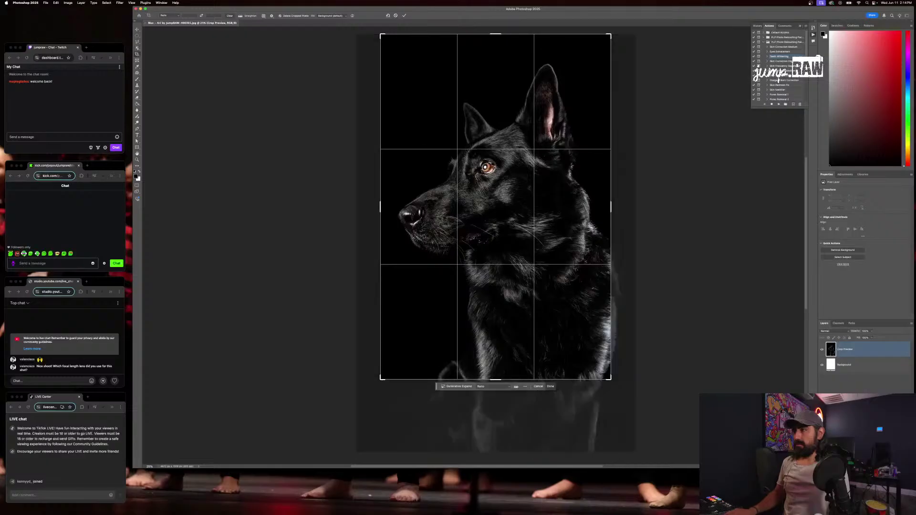
drag(612, 207, 616, 211)
scroll(572, 217, up, 3)
drag(551, 221, 551, 213)
drag(536, 282, 535, 282)
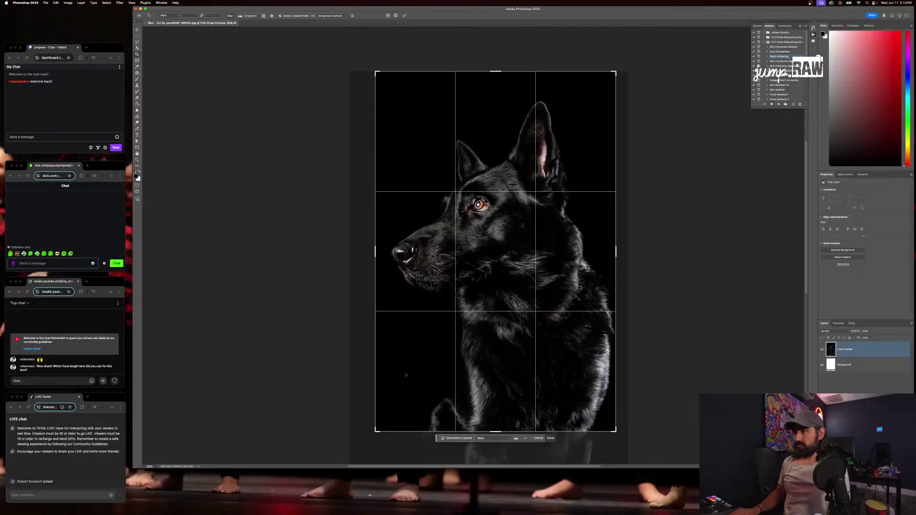
drag(377, 433, 379, 429)
key(Return)
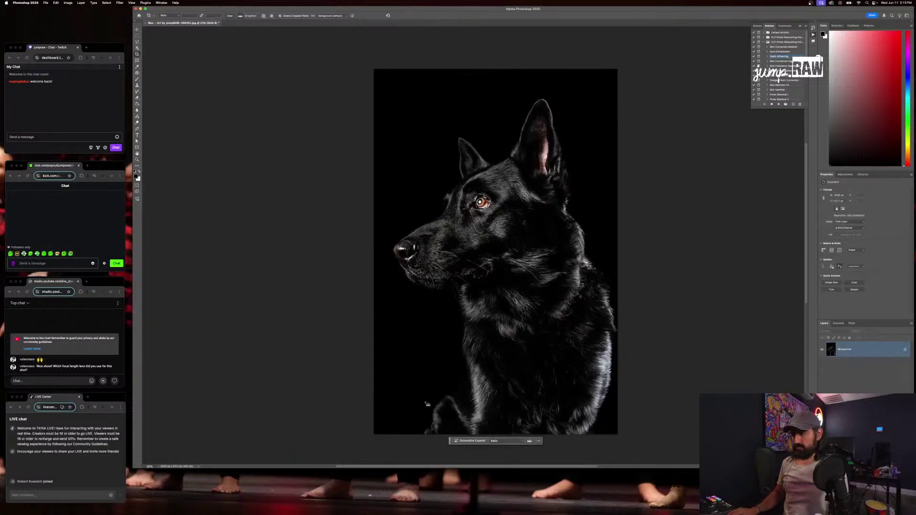
key(super+z)
Crop the photo tighter from the lower edge, shifting the dog slightly within the frame, and apply the crop
click(491, 340)
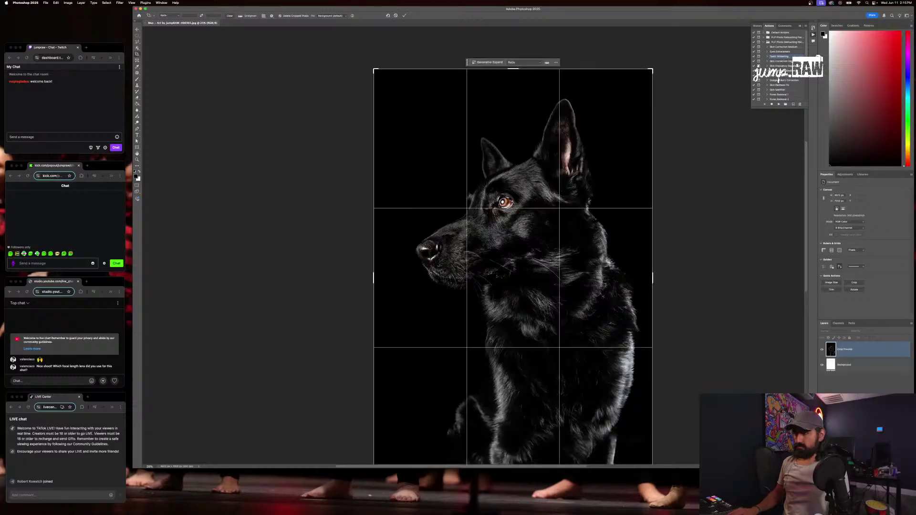
scroll(491, 341, down, 3)
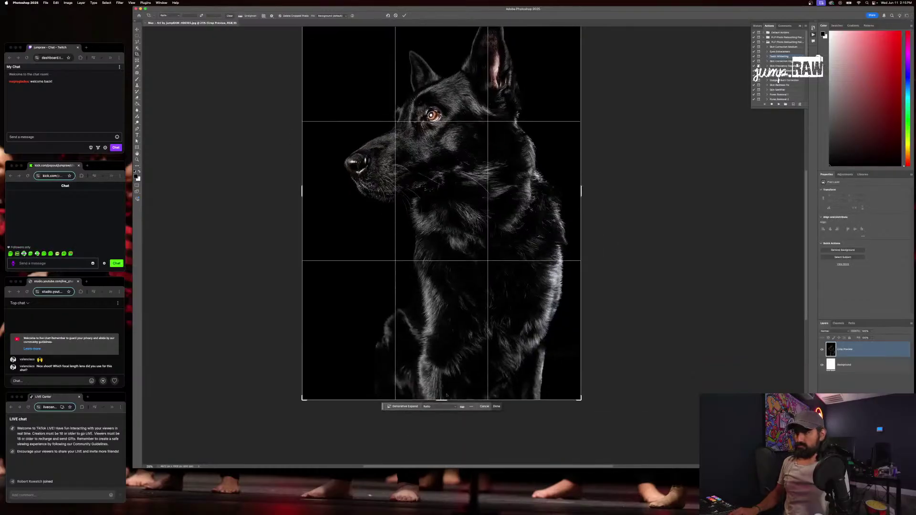
drag(442, 399, 442, 377)
drag(447, 323, 435, 323)
scroll(435, 319, up, 4)
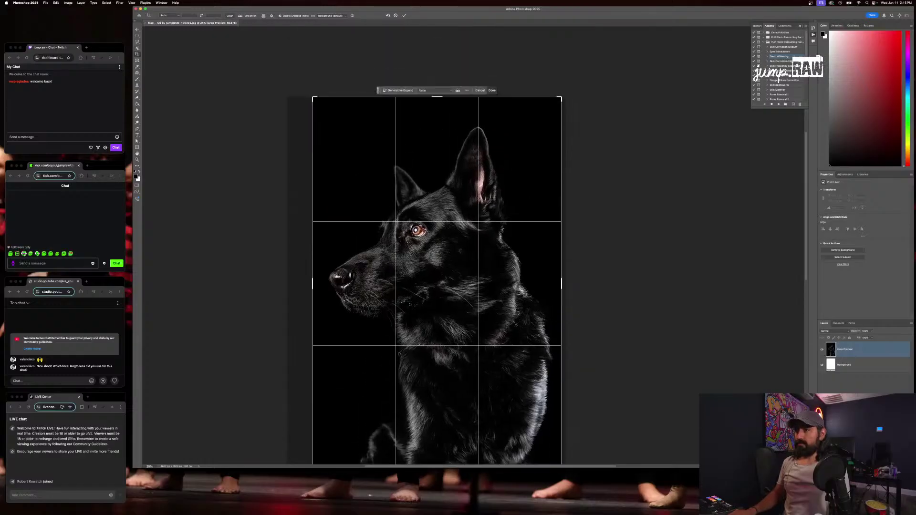
scroll(399, 353, down, 1)
key(Return)
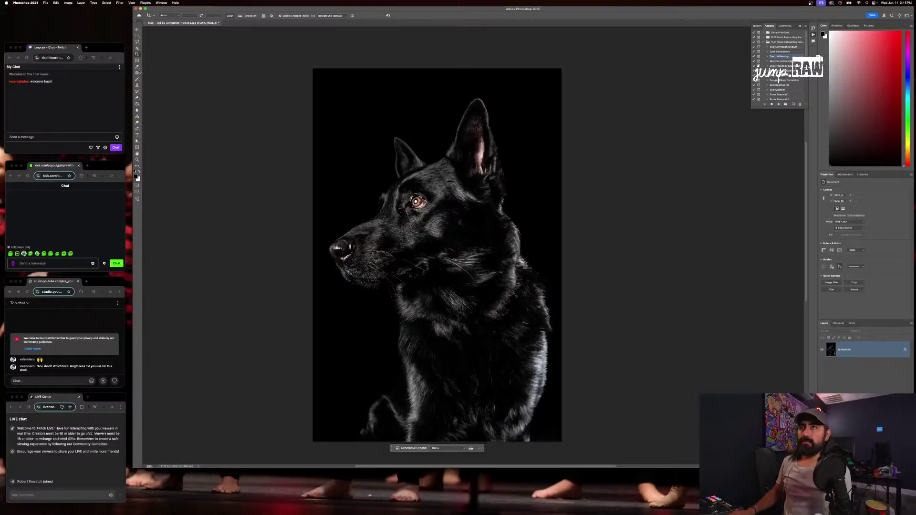
With the Patch tool, outline the lower-right corner and the lower-left background up to the dog's hind leg as one selection
key(j)
scroll(528, 324, down, 3)
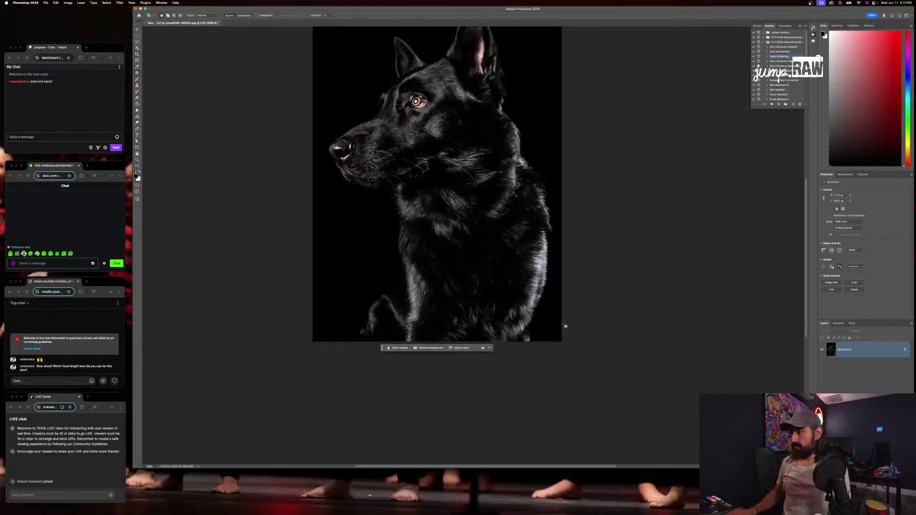
mouse_move(562, 324)
mouse_down()
mouse_move(533, 338)
mouse_move(553, 354)
mouse_up()
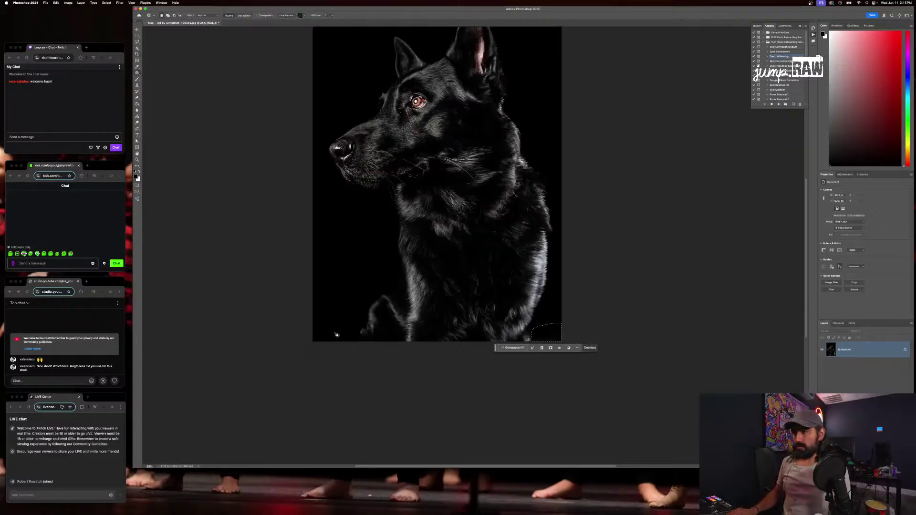
mouse_move(313, 319)
mouse_down()
mouse_move(356, 315)
mouse_move(351, 347)
mouse_up()
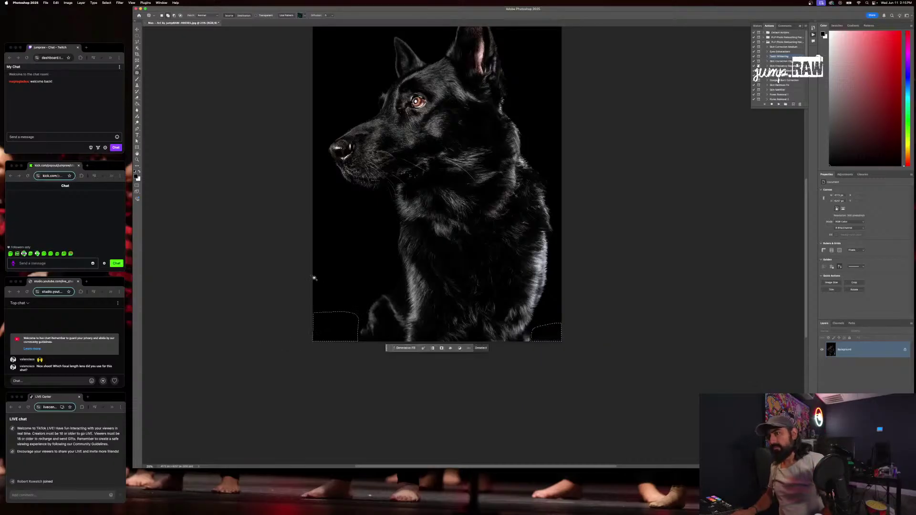
mouse_move(313, 275)
mouse_down()
mouse_move(376, 283)
mouse_move(365, 317)
mouse_move(329, 313)
mouse_up()
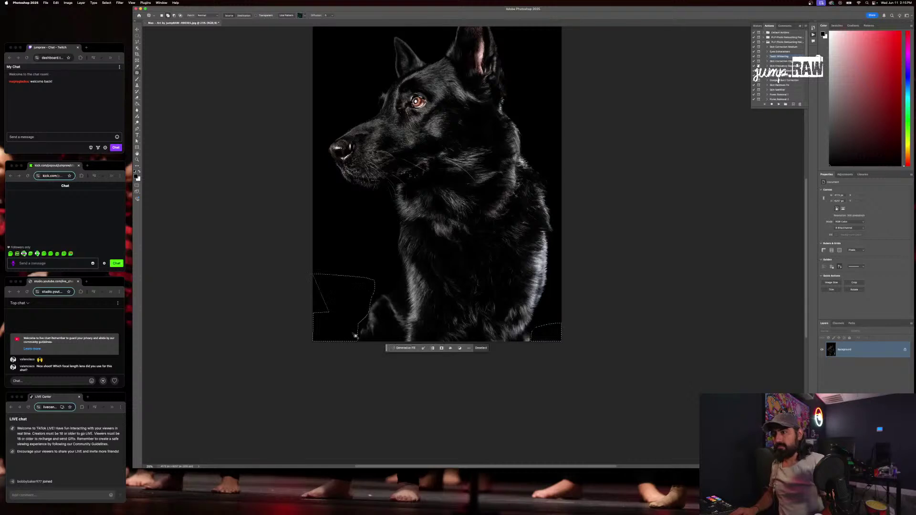
drag(307, 272, 299, 347)
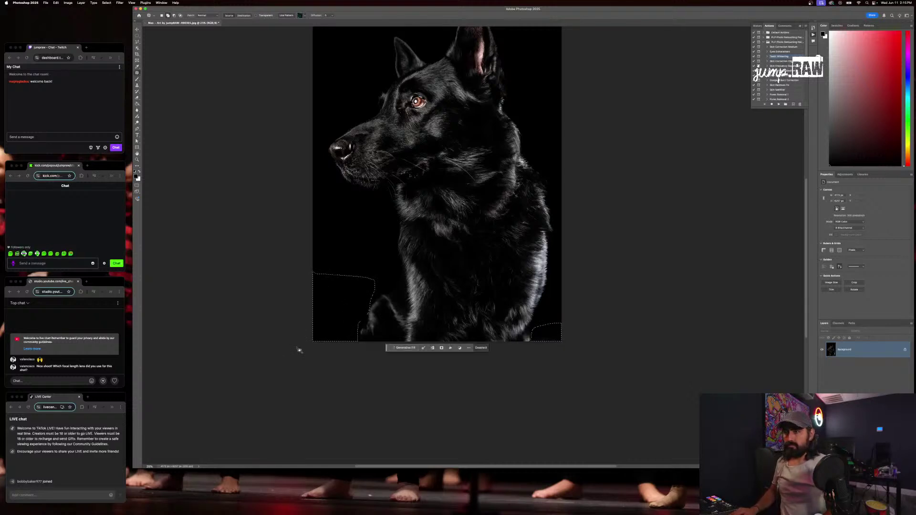
drag(374, 306, 376, 324)
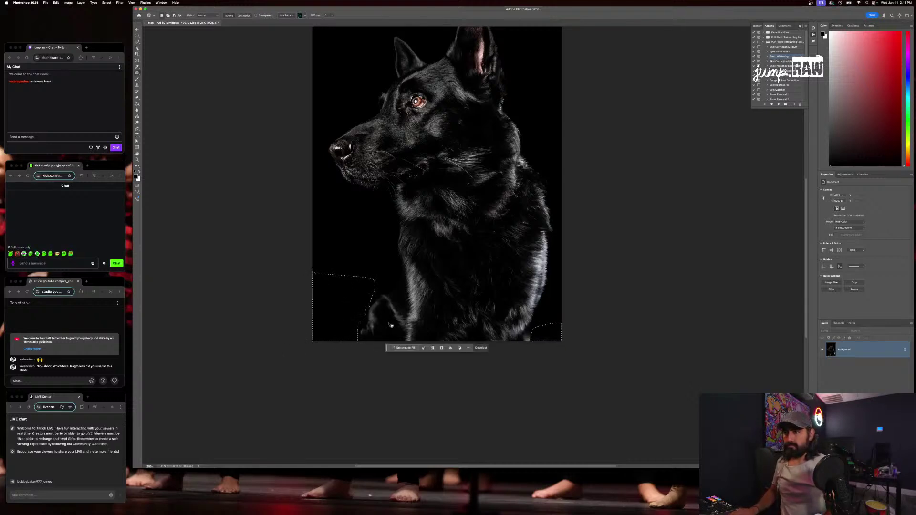
right_click(362, 331)
key(Escape)
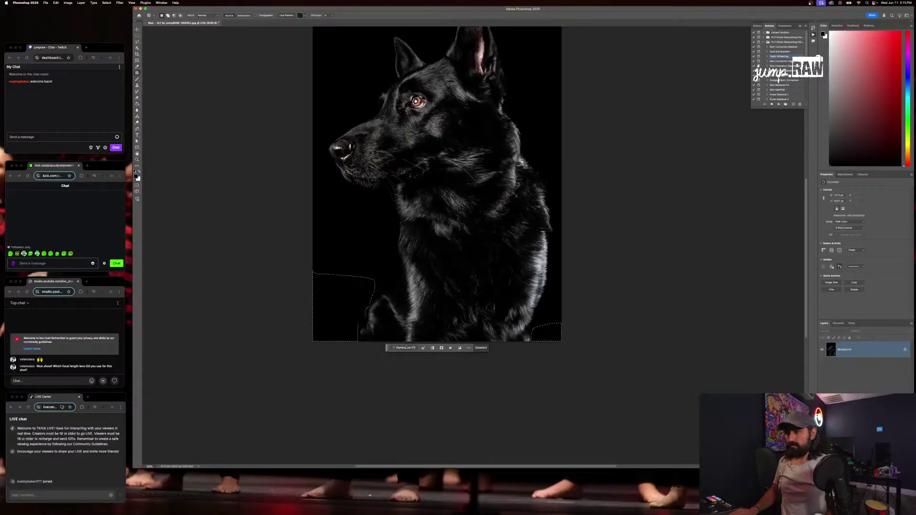
Run Generative Fill without a prompt on the selected corners and merge the generated layer into the background
click(402, 348)
click(485, 348)
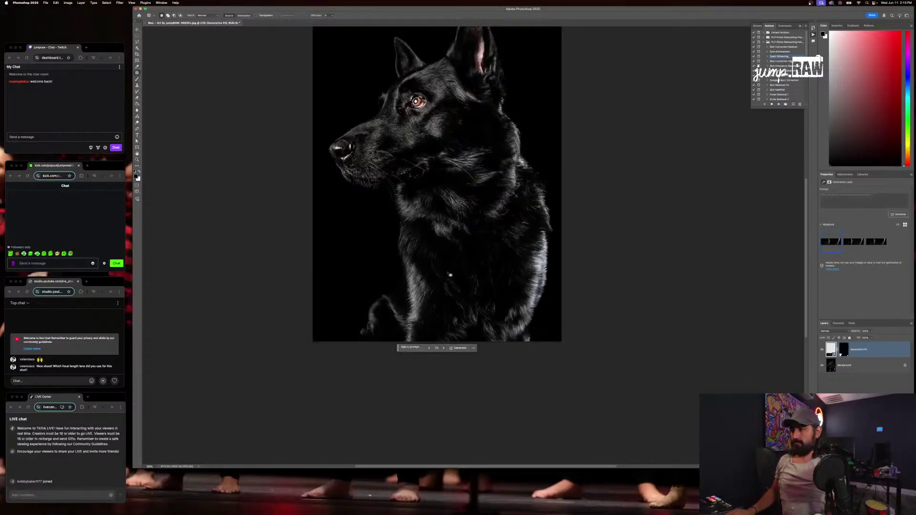
scroll(450, 275, up, 5)
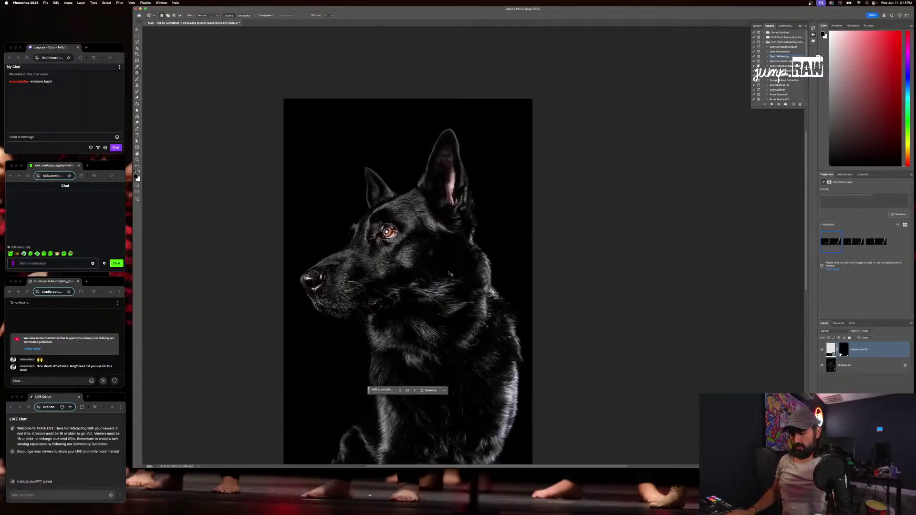
key(super+e)
Patch out the small bright specks in the fur in front of and below the inner corner of the eye
scroll(377, 229, up, 3)
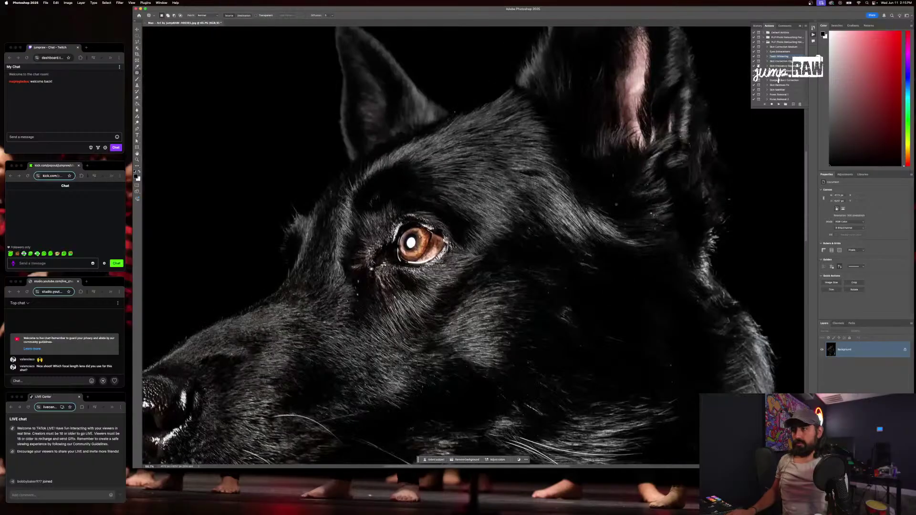
mouse_move(364, 263)
mouse_down()
mouse_move(370, 278)
mouse_move(358, 283)
mouse_move(359, 308)
mouse_move(358, 288)
mouse_up()
key(super+d)
mouse_move(359, 294)
mouse_down()
mouse_move(370, 300)
mouse_move(358, 289)
mouse_up()
key(super+d)
mouse_move(360, 298)
mouse_down()
mouse_move(370, 302)
mouse_move(358, 308)
mouse_move(358, 288)
mouse_up()
key(super+d)
drag(359, 299, 367, 298)
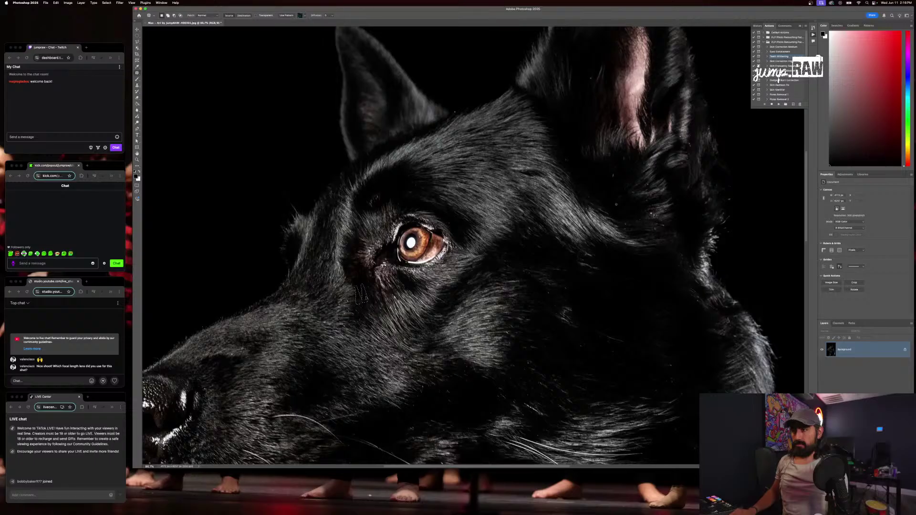
key(super+d)
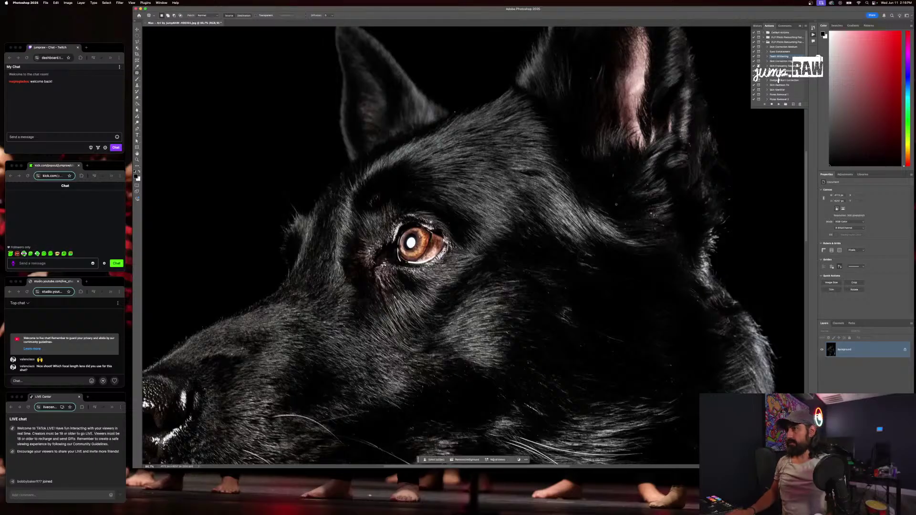
Patch out the stray speck above the forehead between the ears and the one in the fur below the near ear
drag(456, 111, 456, 112)
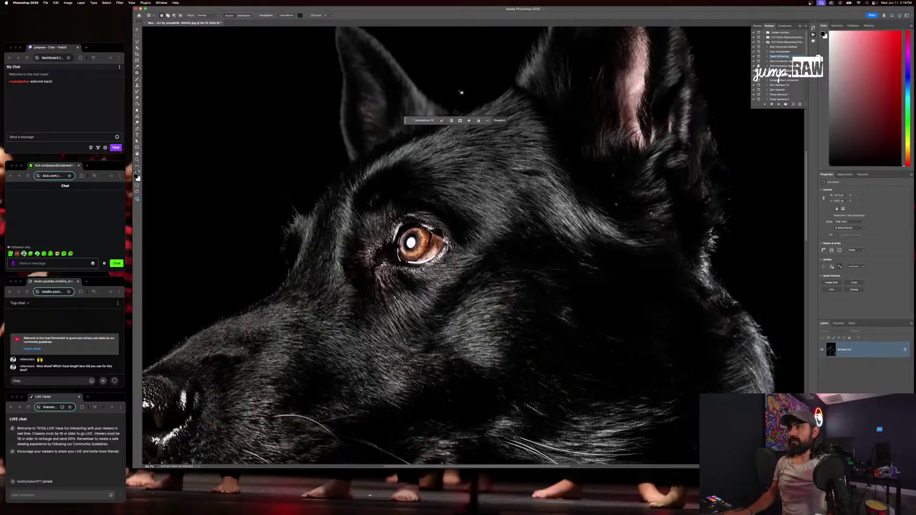
key(super+d)
scroll(400, 162, up, 5)
scroll(406, 162, down, 4)
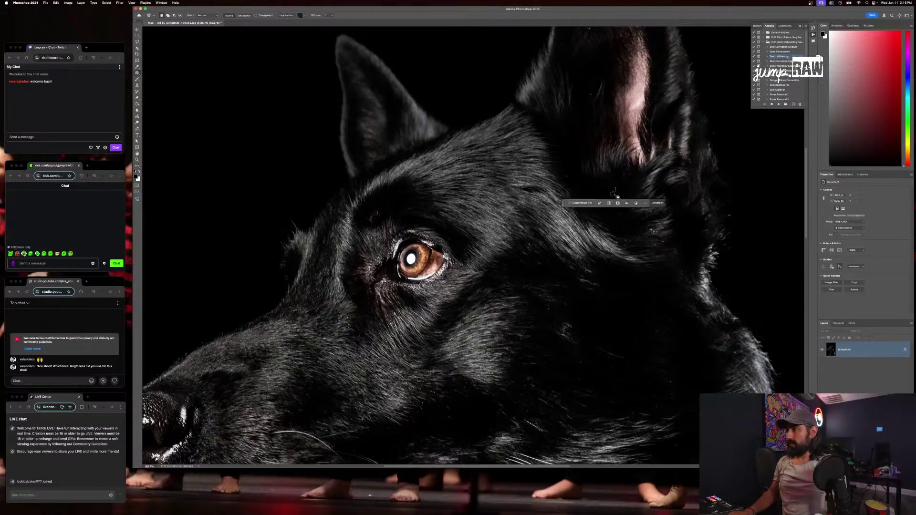
Select the dusty patch of fur below the near ear and replace it using Generative Fill without a prompt
mouse_move(659, 232)
mouse_down()
mouse_move(642, 234)
mouse_move(649, 249)
mouse_move(674, 241)
mouse_move(671, 221)
mouse_up()
click(670, 241)
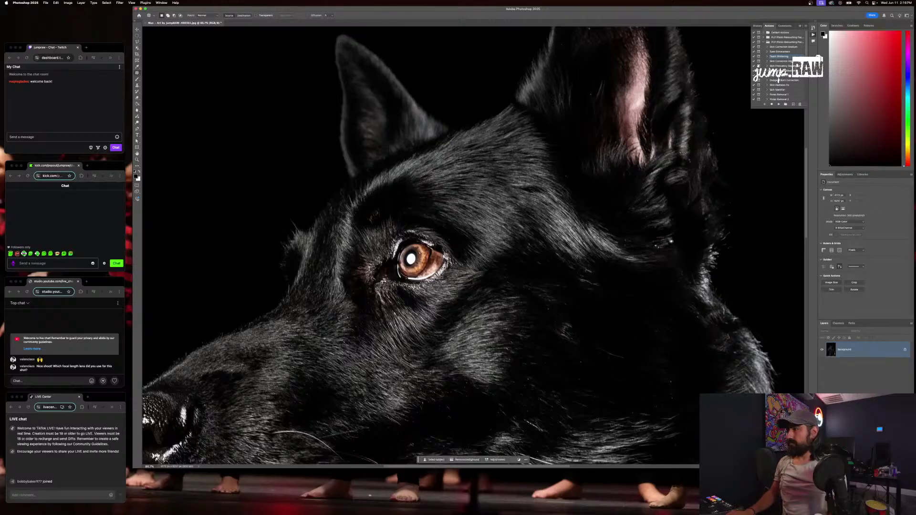
key(super+z)
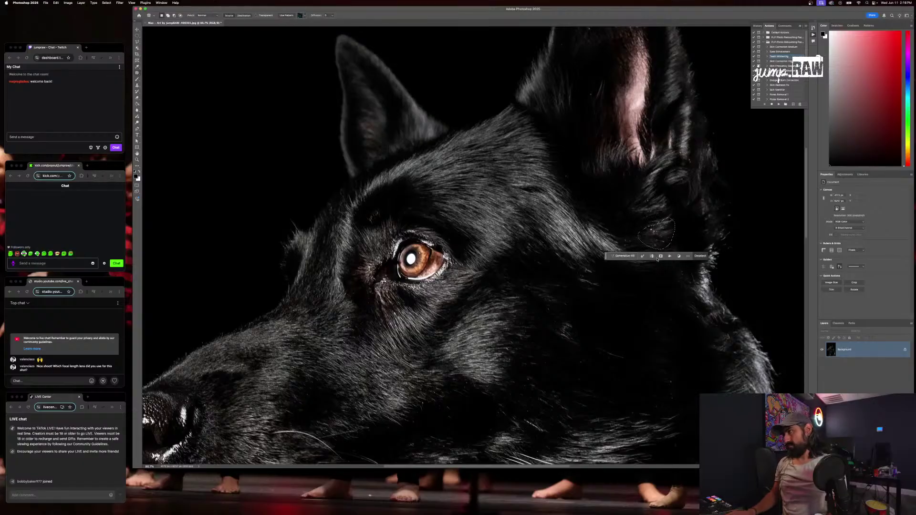
click(628, 256)
key(Return)
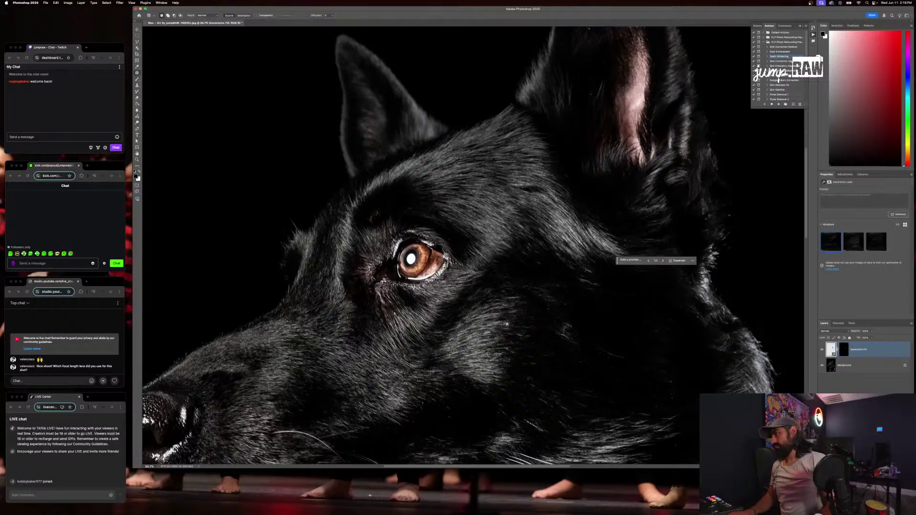
Choose the second generated variation for the fur below the near ear and merge its layer into the background
click(662, 261)
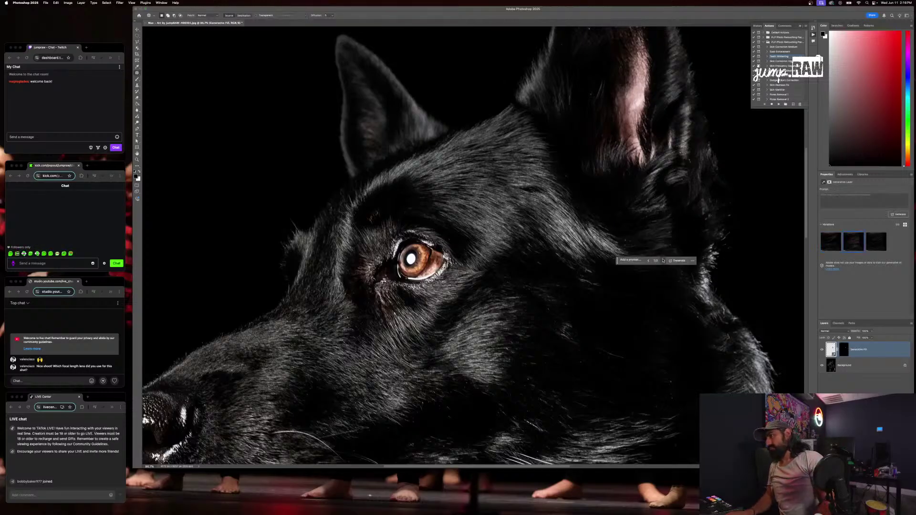
key(super+e)
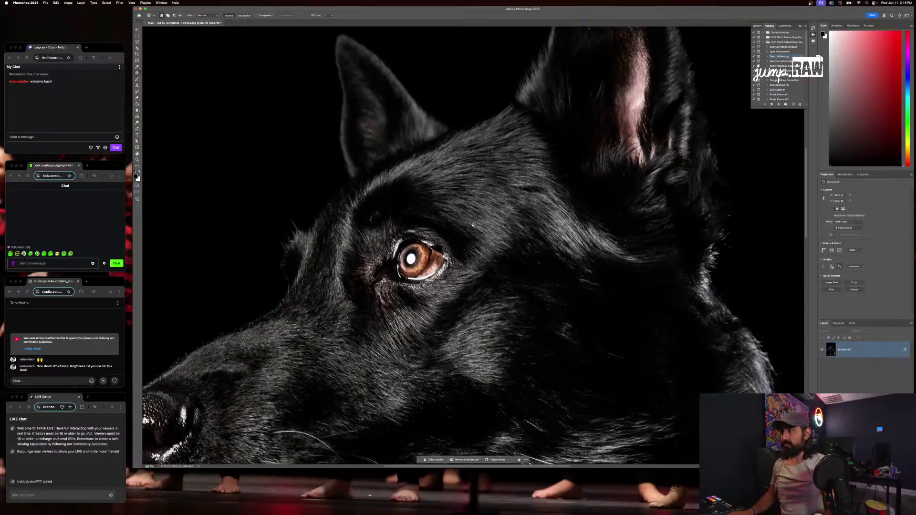
key(super+0)
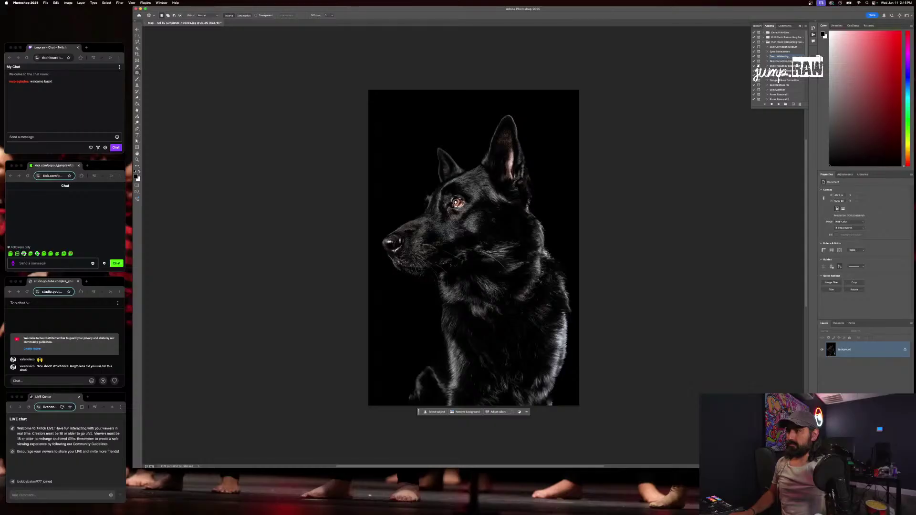
Run the Eyes Enhancement action, paint its effect over the dog's iris with a resized brush, and flatten the layers
scroll(456, 203, up, 3)
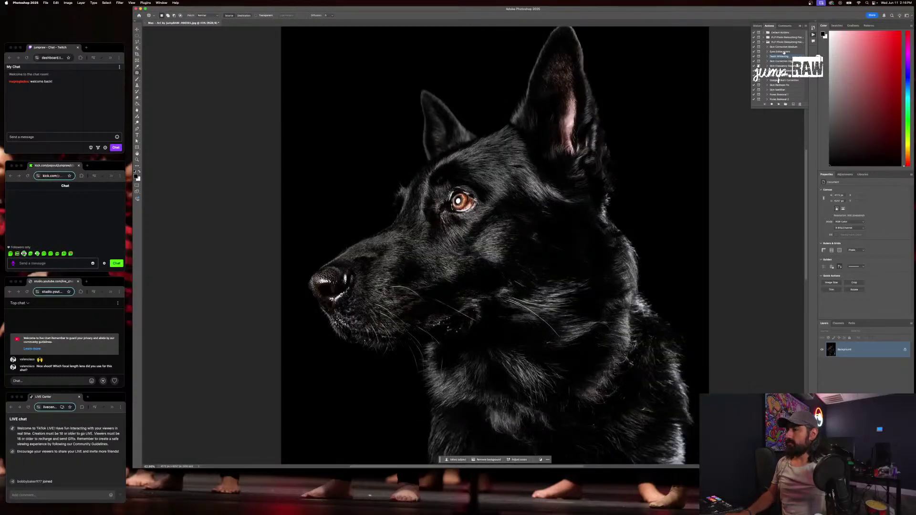
click(782, 51)
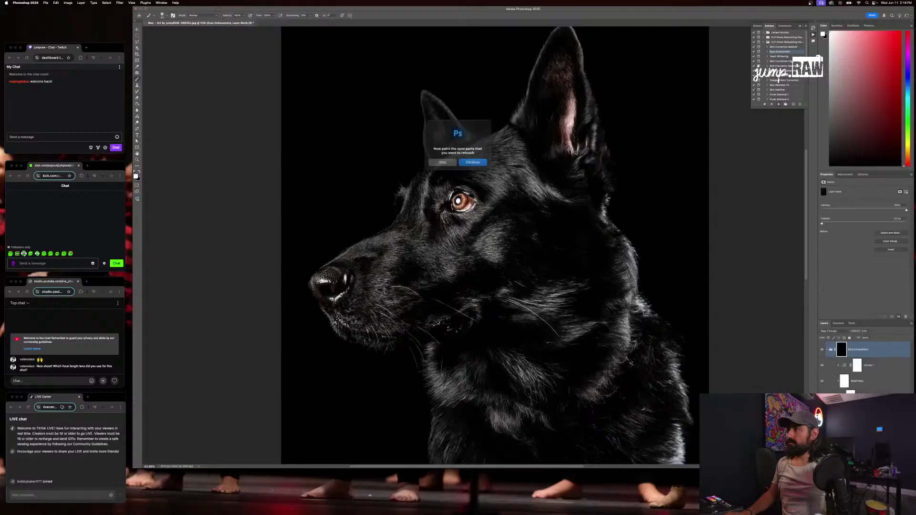
click(463, 161)
scroll(457, 215, up, 5)
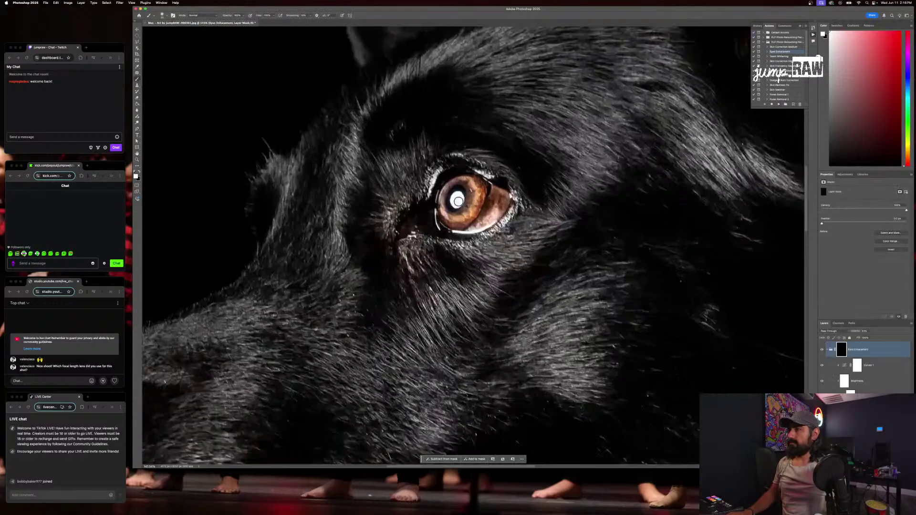
right_click(472, 213)
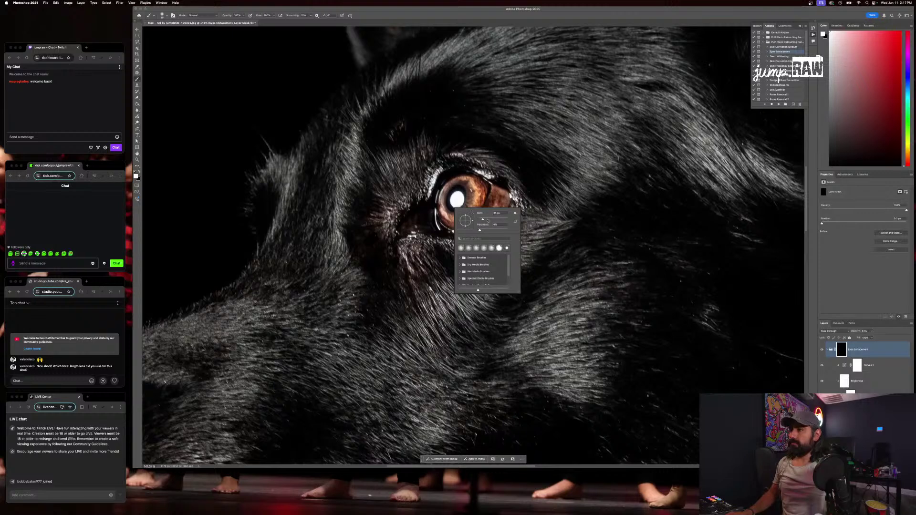
mouse_move(483, 220)
mouse_down()
mouse_move(463, 198)
mouse_move(462, 212)
mouse_move(471, 196)
mouse_move(461, 185)
mouse_move(443, 214)
mouse_move(476, 195)
mouse_up()
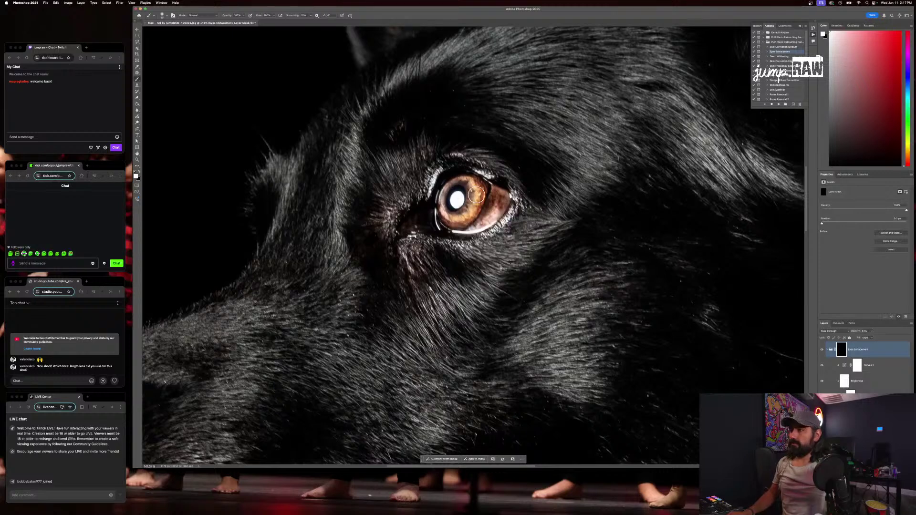
scroll(459, 210, down, 4)
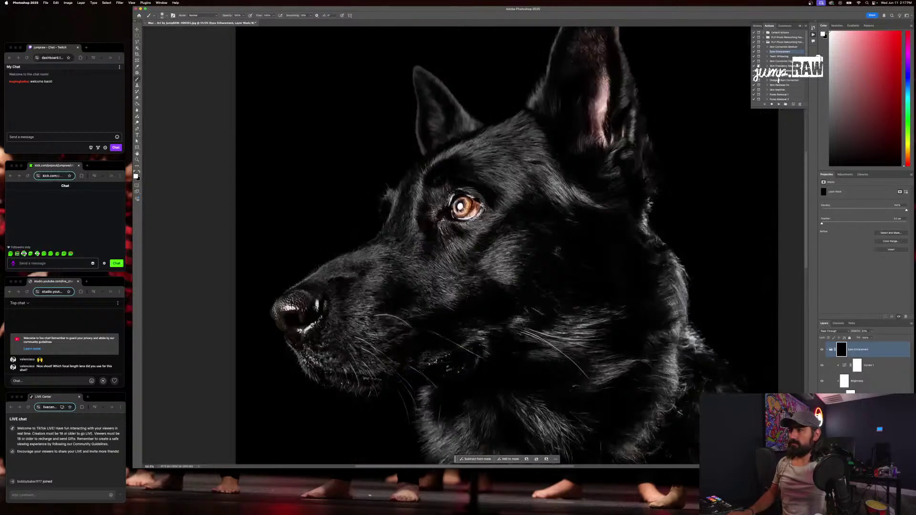
key(super+shift+e)
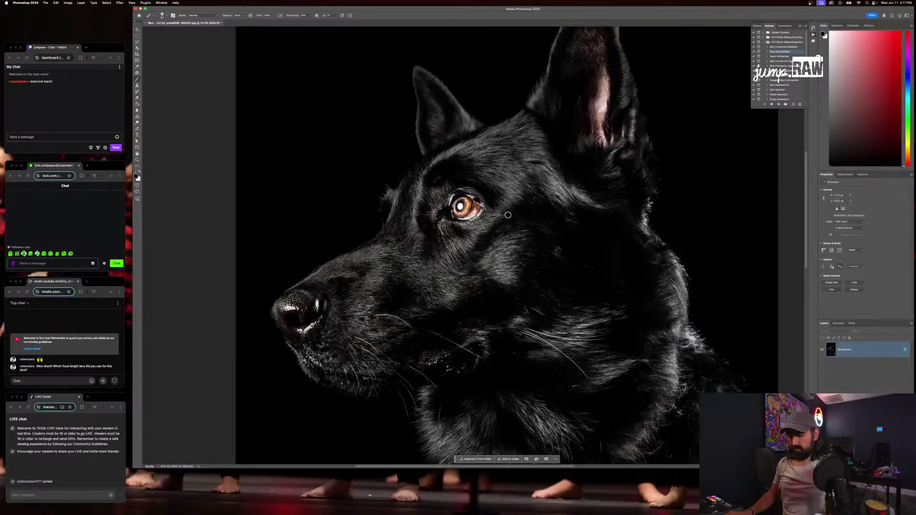
Adjust the portrait's input levels with a Levels adjustment and apply it
key(super+0)
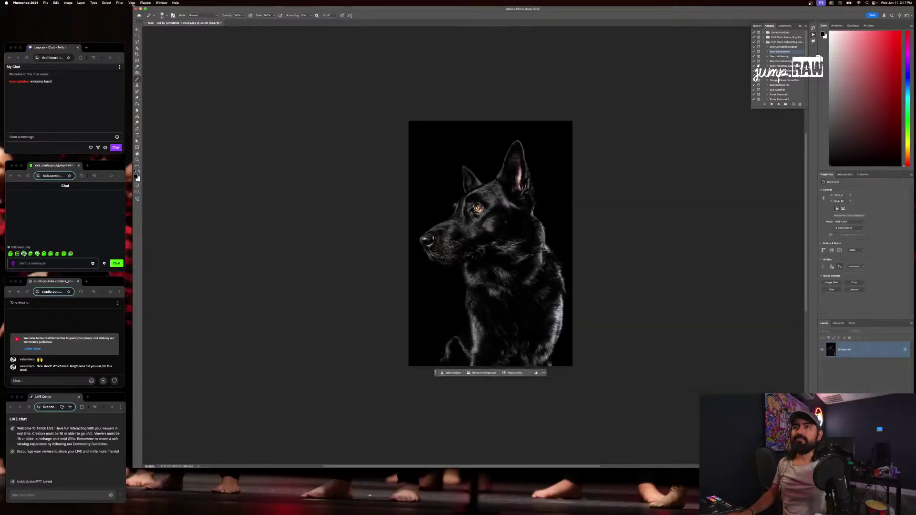
click(68, 3)
mouse_move(95, 16)
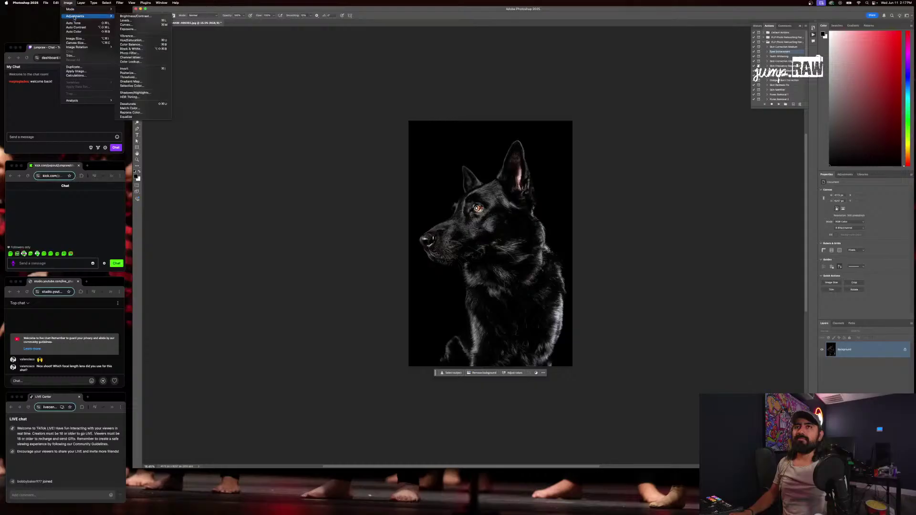
click(142, 20)
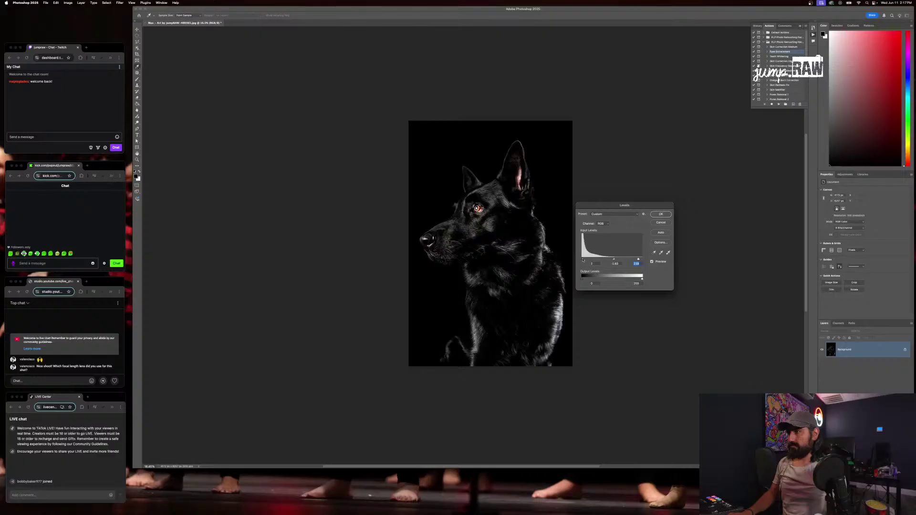
drag(583, 260, 583, 260)
click(659, 214)
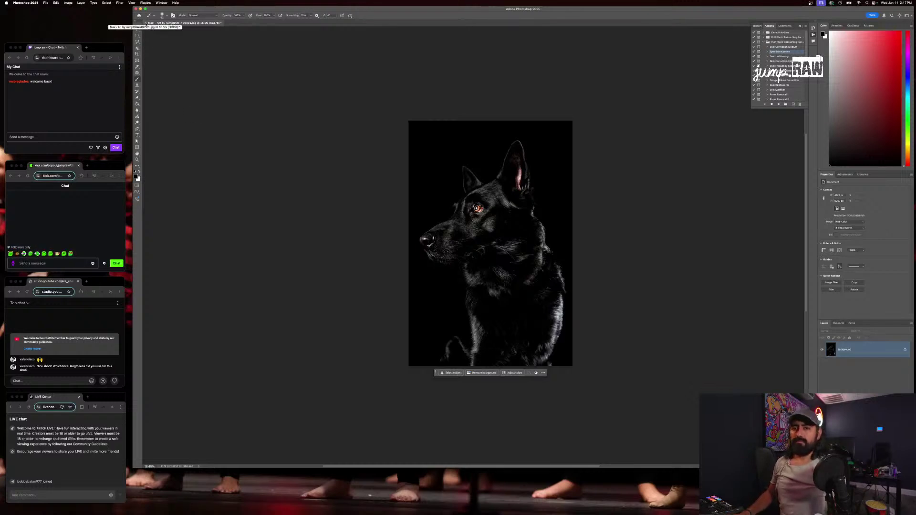
Close the finished profile portrait and save its changes as a JPEG
click(145, 23)
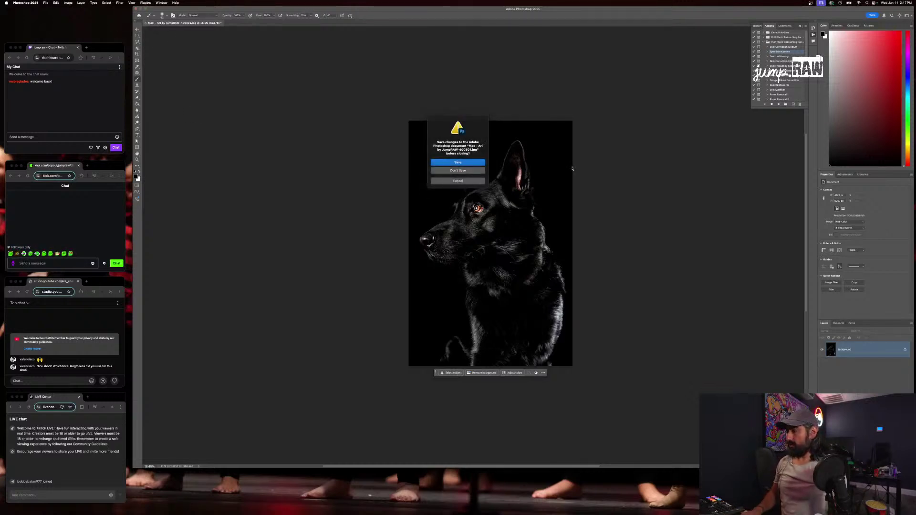
key(Return)
key(Return)
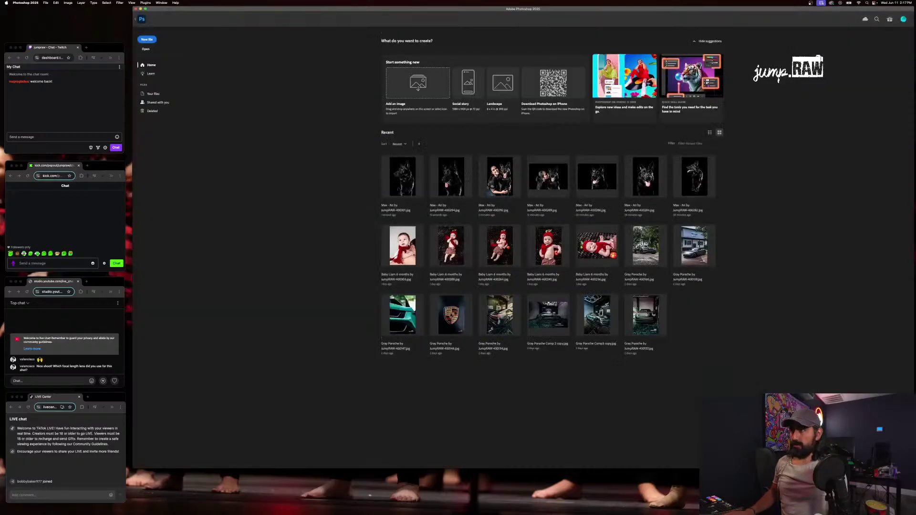
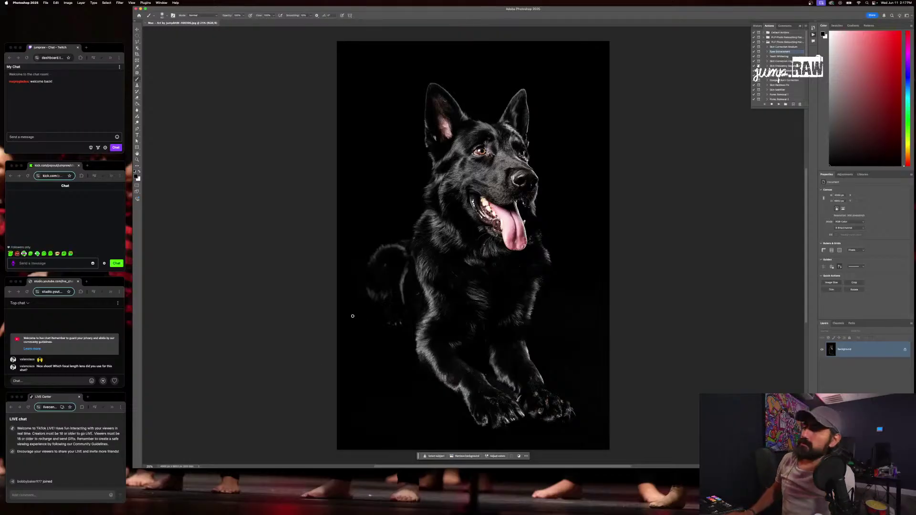
Patch out the stray marks in the black background beside the front paws and near the image's lower corner
scroll(352, 316, right, 5)
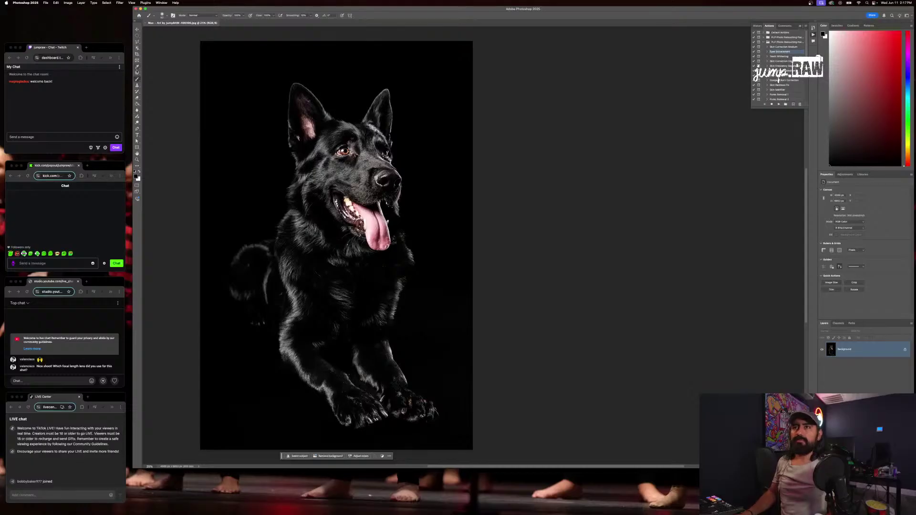
key(j)
scroll(418, 272, down, 3)
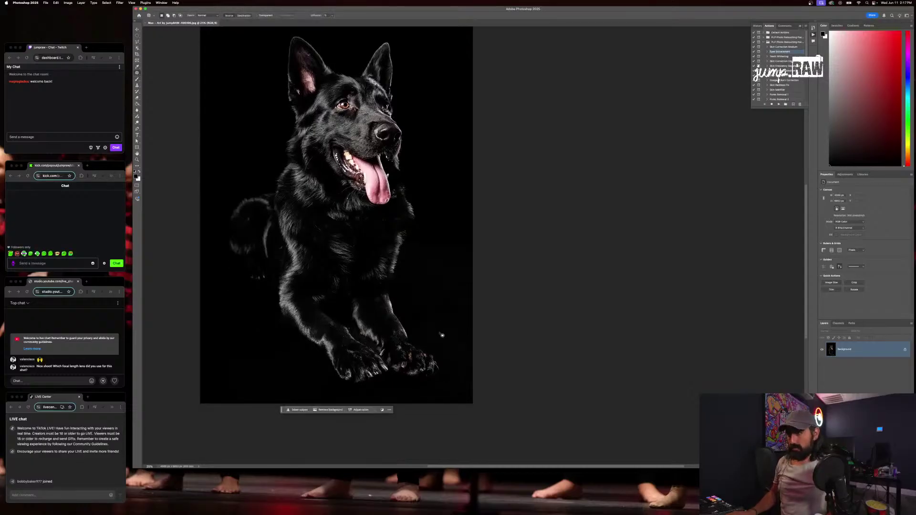
scroll(442, 335, up, 5)
scroll(490, 329, down, 2)
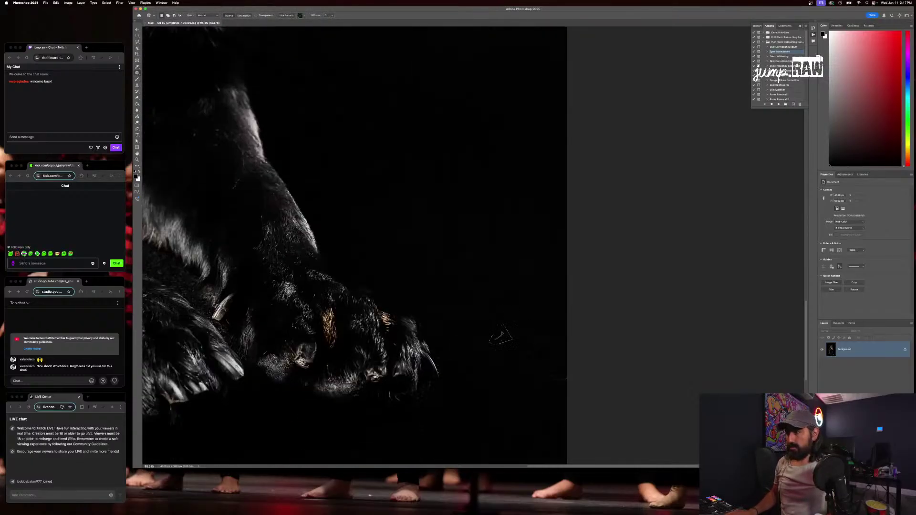
scroll(436, 322, down, 3)
scroll(436, 322, left, 5)
scroll(436, 323, left, 3)
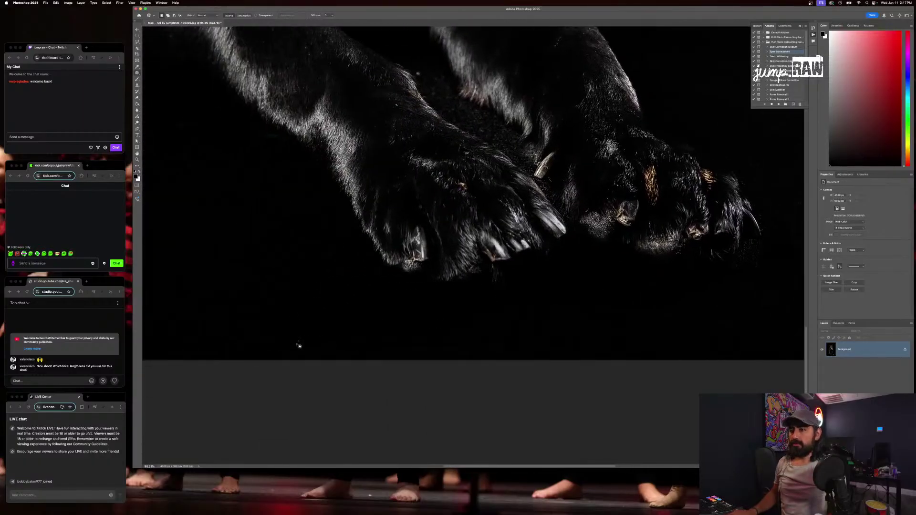
scroll(315, 335, left, 6)
scroll(327, 279, down, 3)
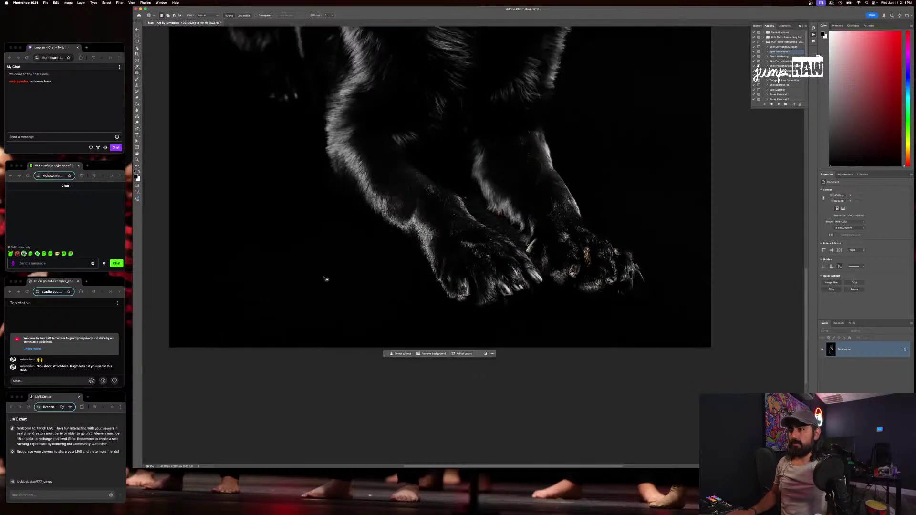
mouse_move(216, 306)
mouse_down()
mouse_move(177, 304)
mouse_move(214, 304)
mouse_up()
Select the tan fur patches on both front paws and the brownish tuft behind the far foreleg with the Patch tool
scroll(410, 312, up, 5)
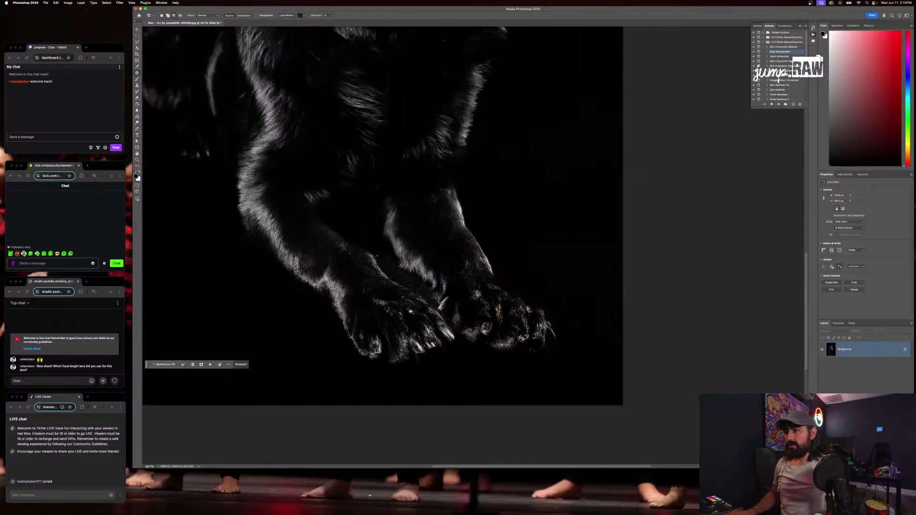
scroll(410, 311, up, 3)
mouse_move(403, 315)
mouse_down()
mouse_move(389, 309)
mouse_move(400, 334)
mouse_move(404, 316)
mouse_move(362, 353)
mouse_move(353, 323)
mouse_up()
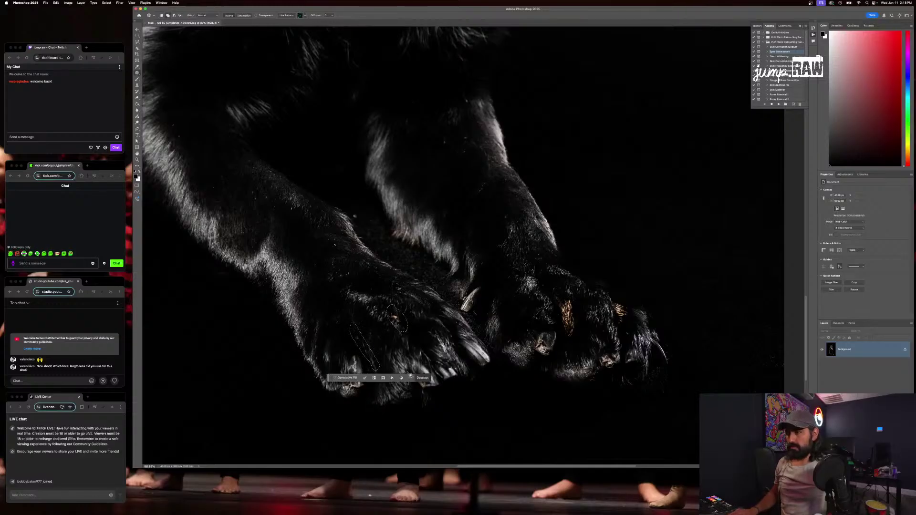
mouse_move(413, 370)
mouse_down()
mouse_move(424, 393)
mouse_move(427, 381)
mouse_up()
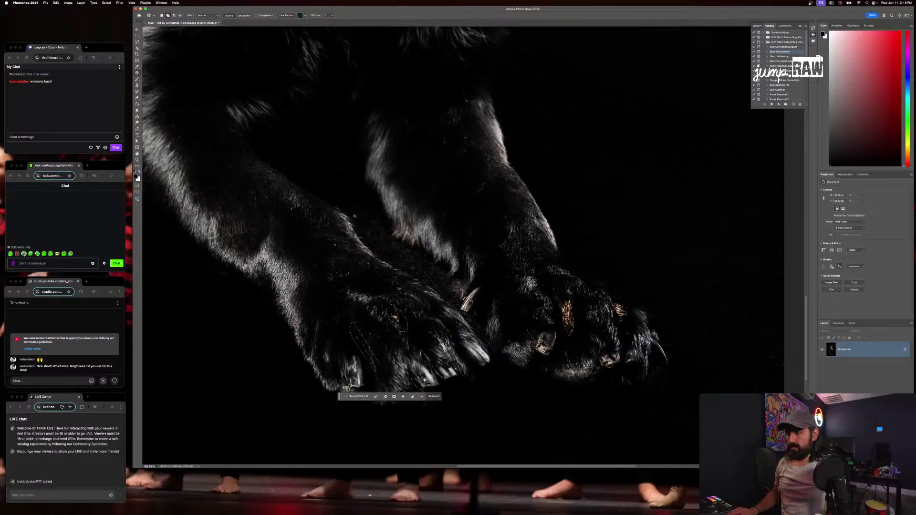
mouse_move(572, 303)
mouse_down()
mouse_move(573, 344)
mouse_move(583, 314)
mouse_move(576, 299)
mouse_move(589, 289)
mouse_move(582, 294)
mouse_move(614, 307)
mouse_move(621, 332)
mouse_move(630, 335)
mouse_move(628, 309)
mouse_up()
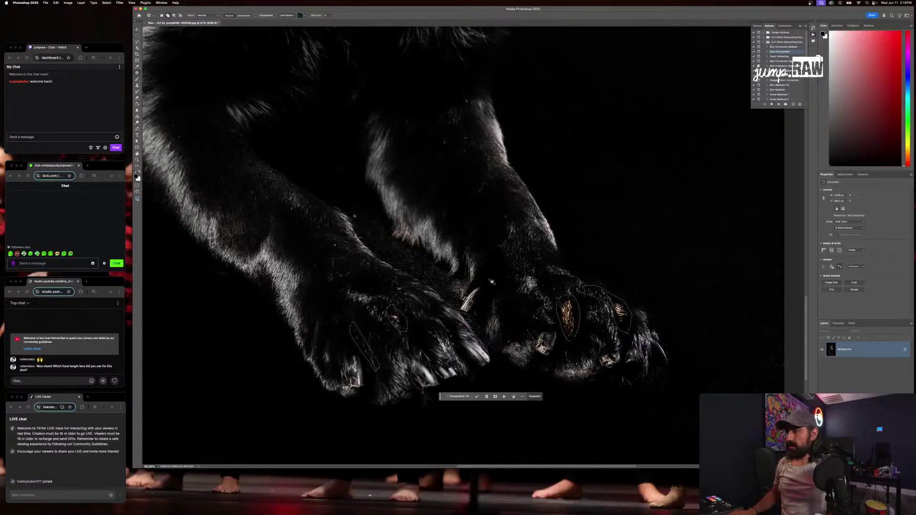
mouse_move(399, 224)
mouse_down()
mouse_move(422, 248)
mouse_move(405, 227)
mouse_move(393, 231)
mouse_move(396, 242)
mouse_move(421, 250)
mouse_up()
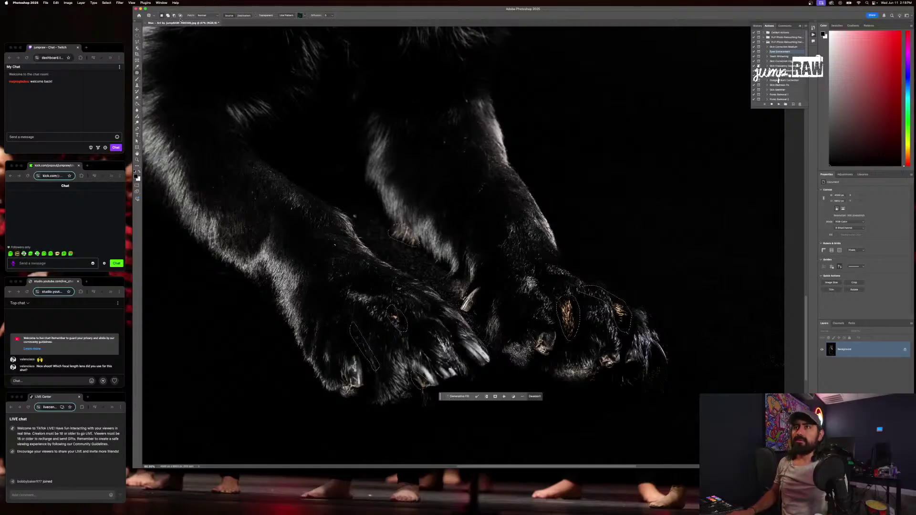
Desaturate the selected tan fur patches with a Hue/Saturation adjustment, then clear the selection
click(69, 3)
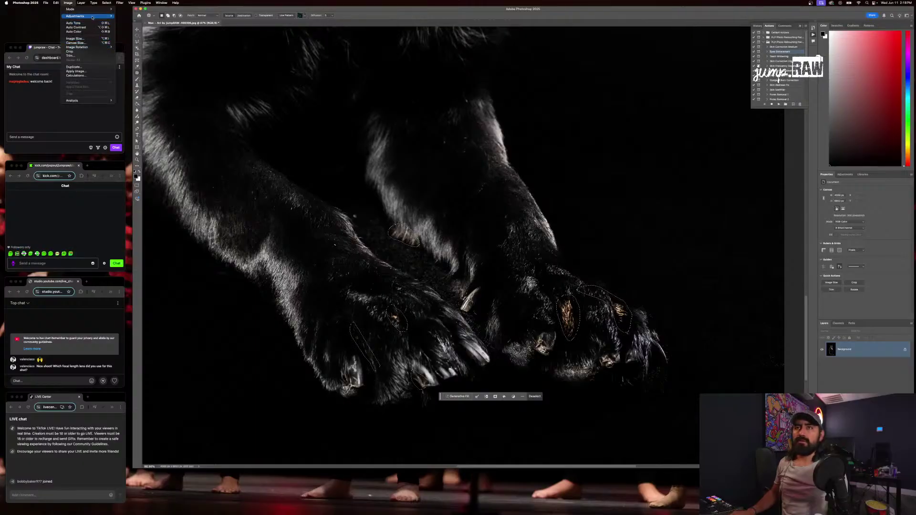
mouse_move(98, 16)
click(131, 40)
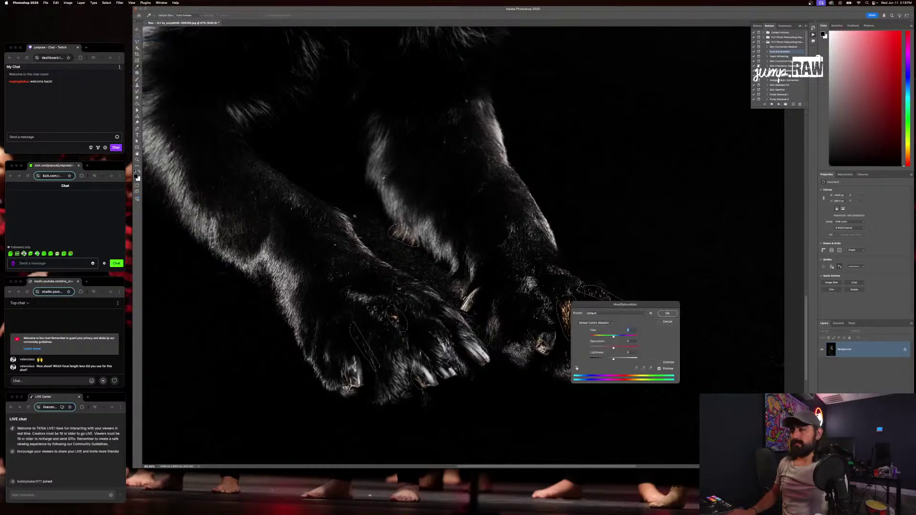
drag(631, 304, 704, 327)
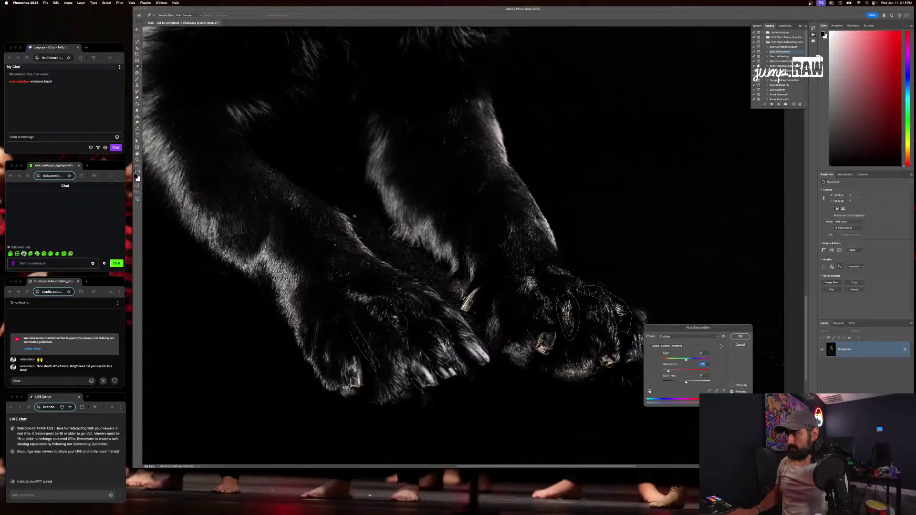
click(739, 337)
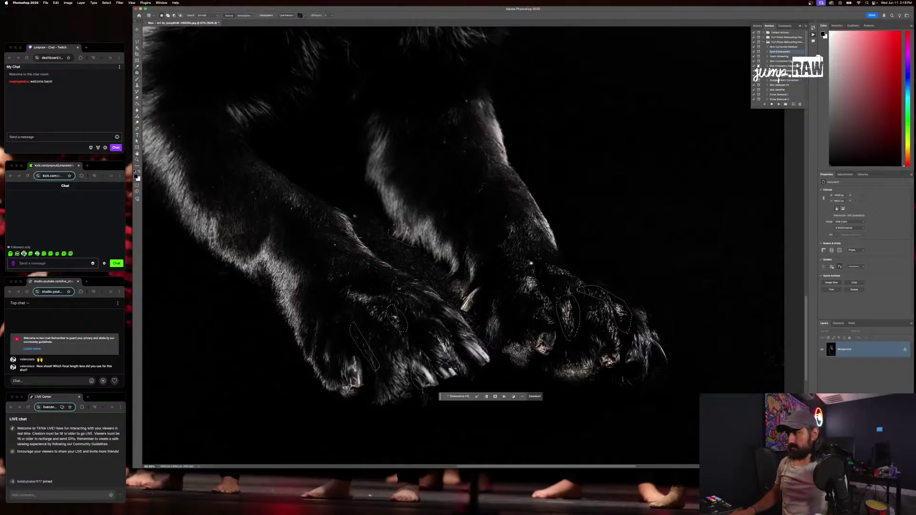
key(ctrl+d)
Patch out the bright speck on the near foreleg's fur and the pale spot in the dark gap between the forelegs
scroll(506, 267, down, 5)
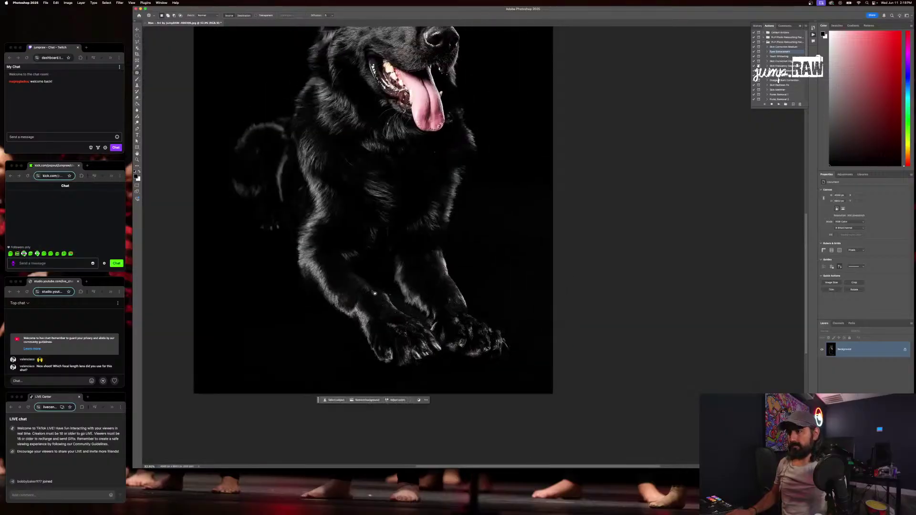
scroll(375, 293, up, 10)
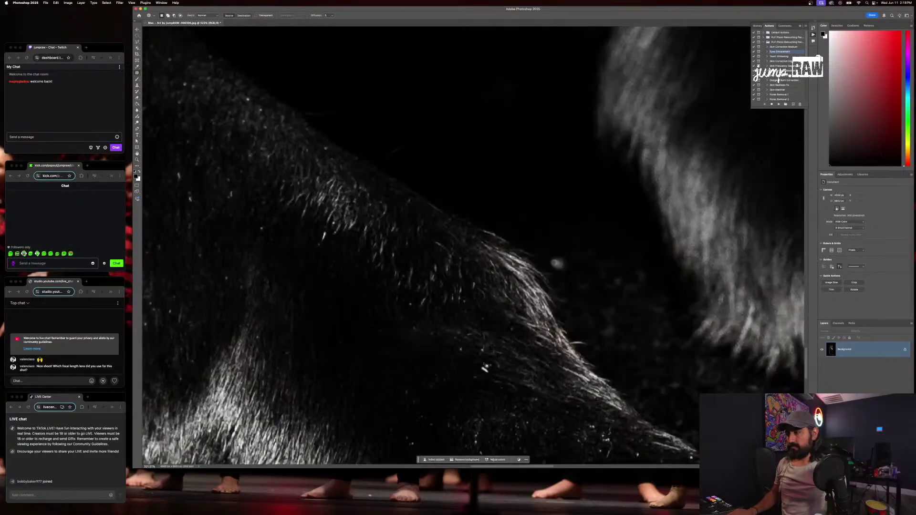
drag(485, 365, 486, 366)
drag(484, 369, 495, 374)
key(super+d)
drag(566, 253, 606, 283)
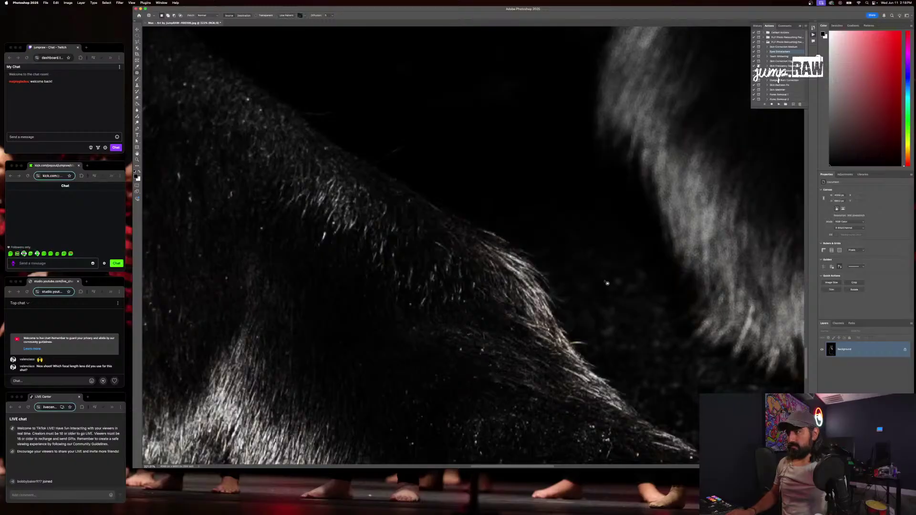
scroll(531, 272, down, 5)
scroll(535, 266, up, 2)
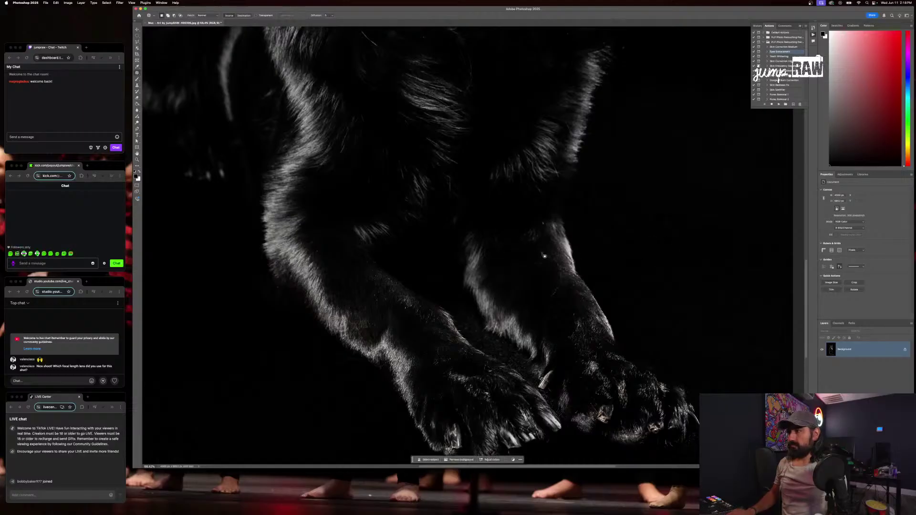
Try to patch out the pale spots and streaks on the upper part of the right-hand foreleg
mouse_move(539, 259)
mouse_down()
mouse_move(545, 268)
mouse_move(552, 253)
mouse_up()
click(535, 242)
key(super+d)
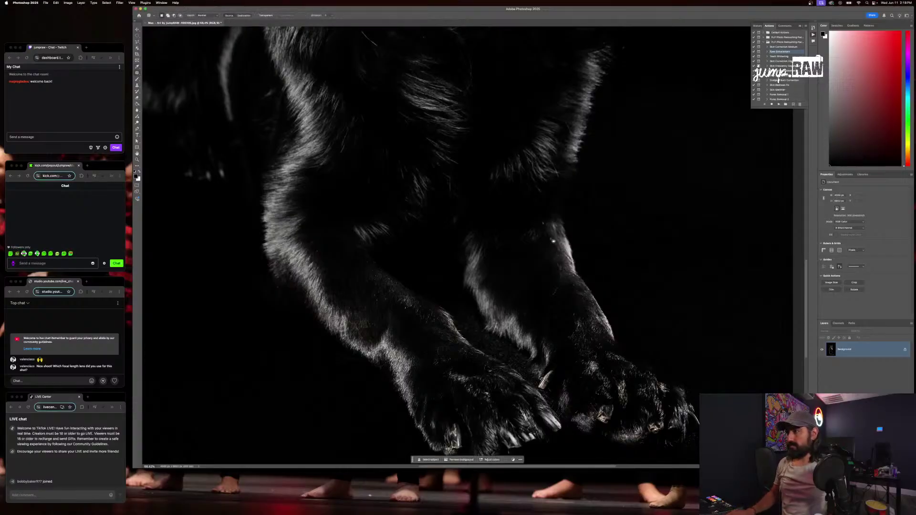
drag(547, 222, 541, 233)
key(super+d)
drag(560, 264, 561, 280)
drag(561, 280, 556, 275)
key(super+d)
mouse_move(557, 261)
mouse_down()
mouse_move(565, 282)
mouse_move(549, 265)
mouse_up()
key(super+d)
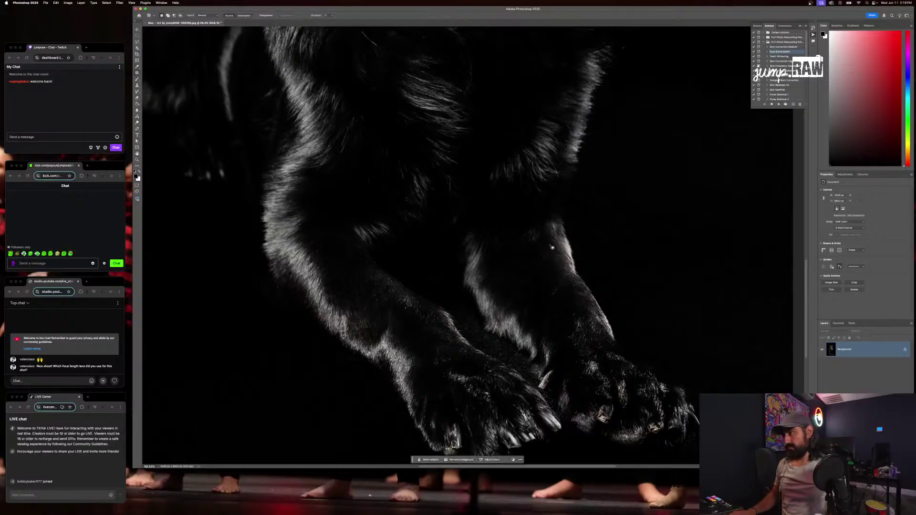
Undo the last series of patches on the right-hand foreleg, back to the earlier spot selection
key(super+z)
key(super+z)
key(super+z)
key(super+z)
key(super+z)
key(super+z)
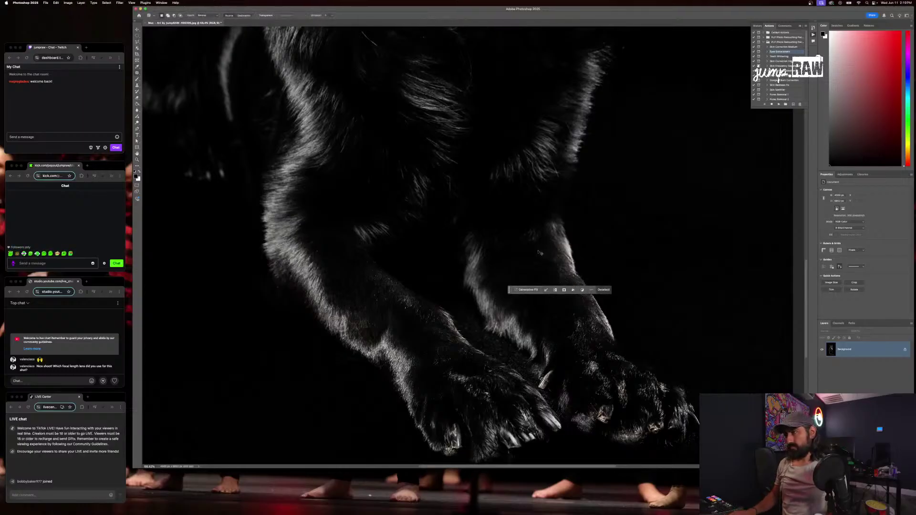
key(super+z)
key(super+z)
key(super+z)
key(super+z)
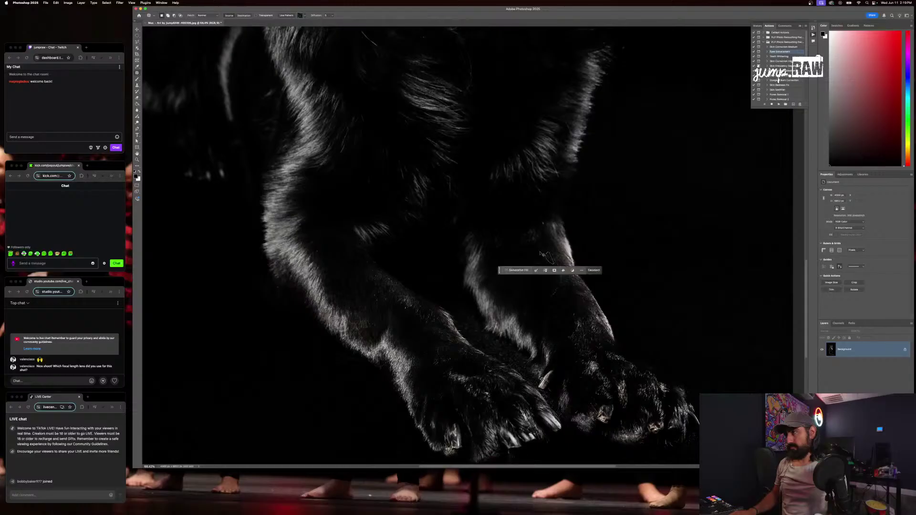
Replace the selected marks on the right-hand foreleg using Generative Fill without a prompt, choose the third variation and merge it into the background
mouse_move(541, 255)
mouse_down()
mouse_move(564, 281)
mouse_move(567, 267)
mouse_move(541, 254)
mouse_up()
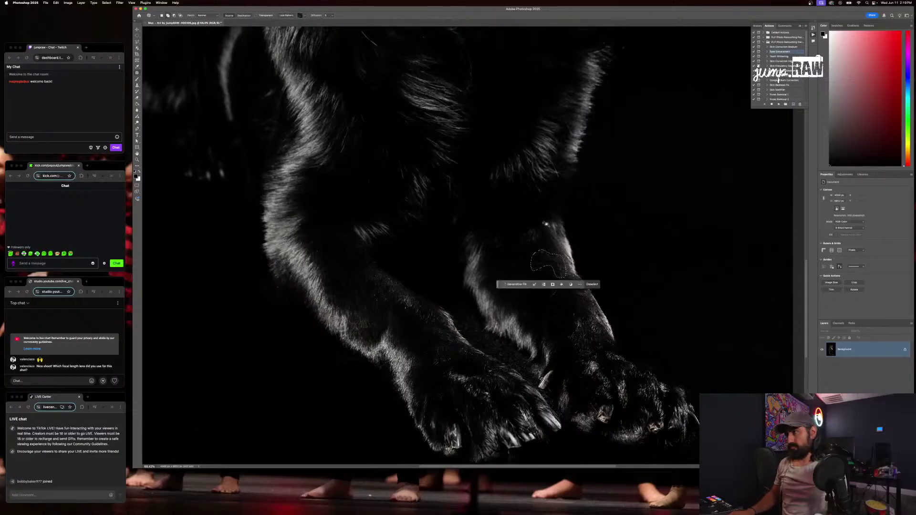
click(515, 284)
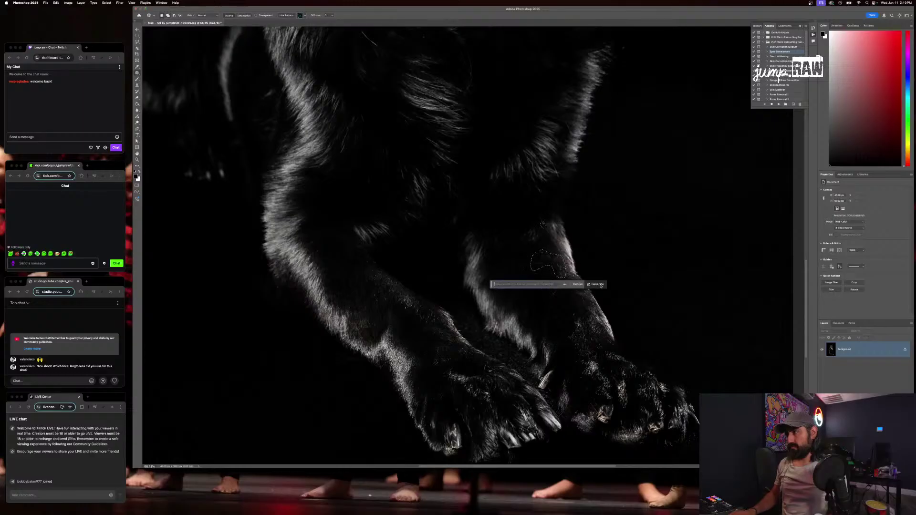
click(594, 285)
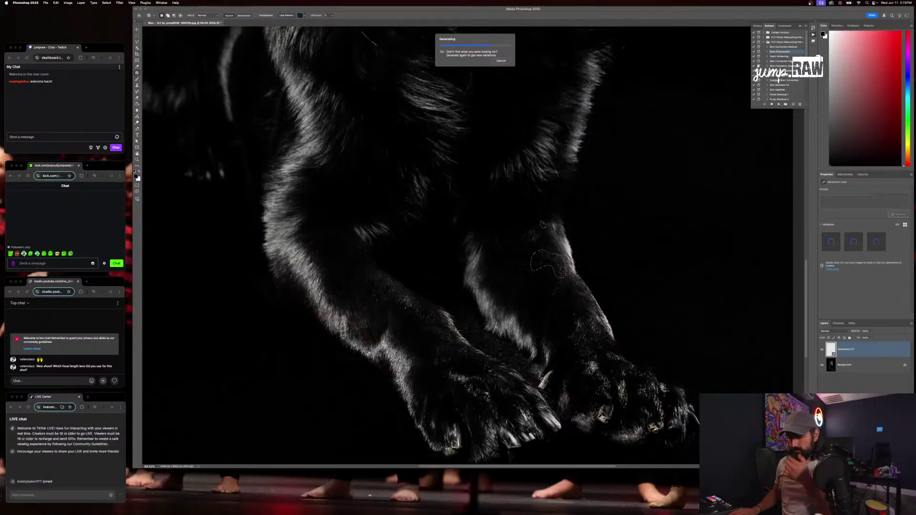
click(370, 496)
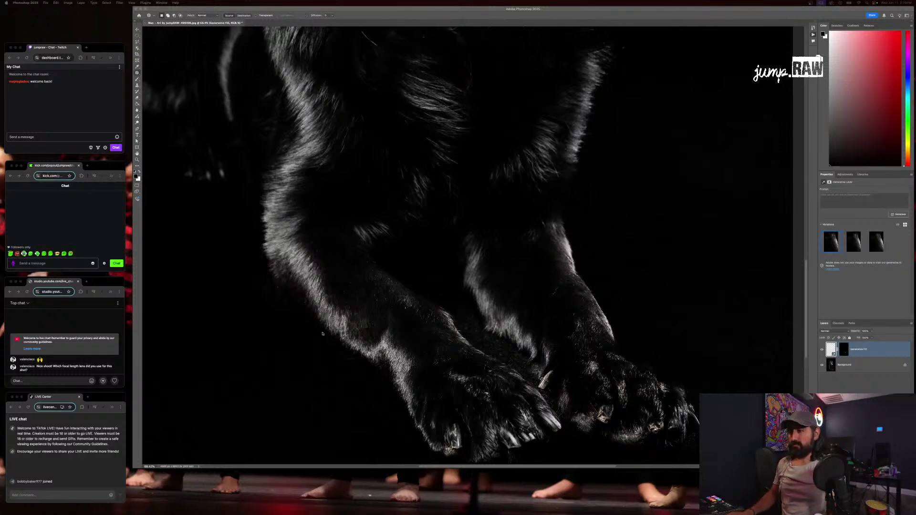
click(554, 295)
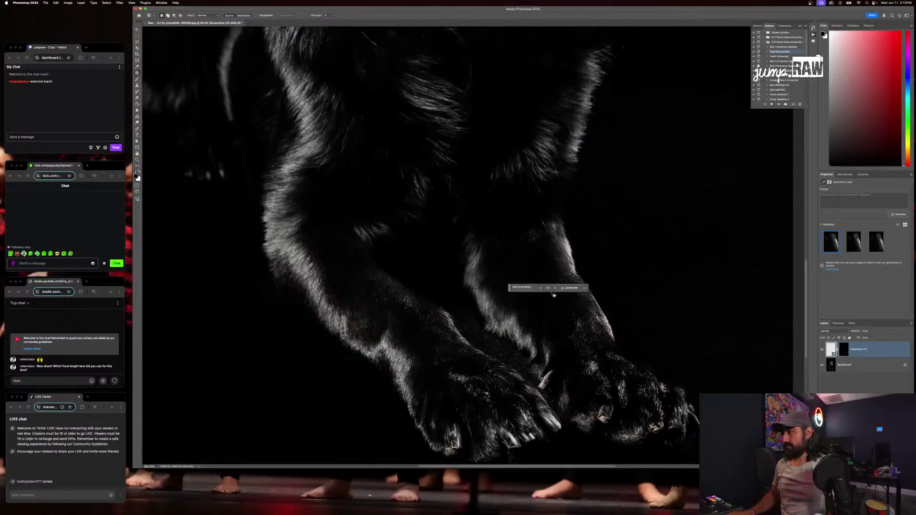
key(super+Tab)
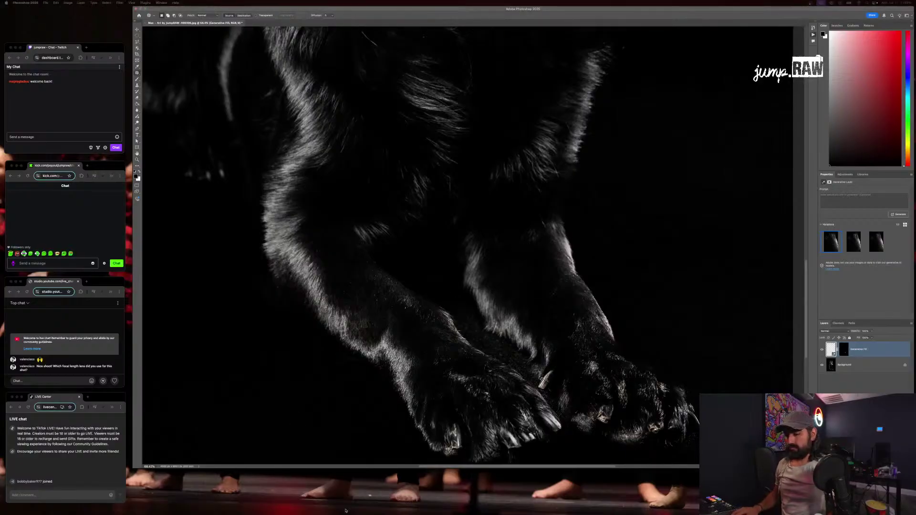
click(542, 277)
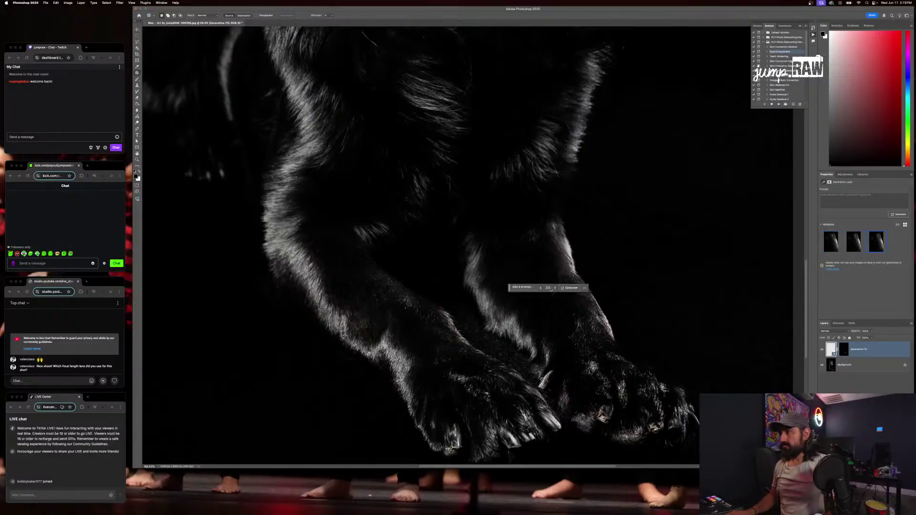
key(super+e)
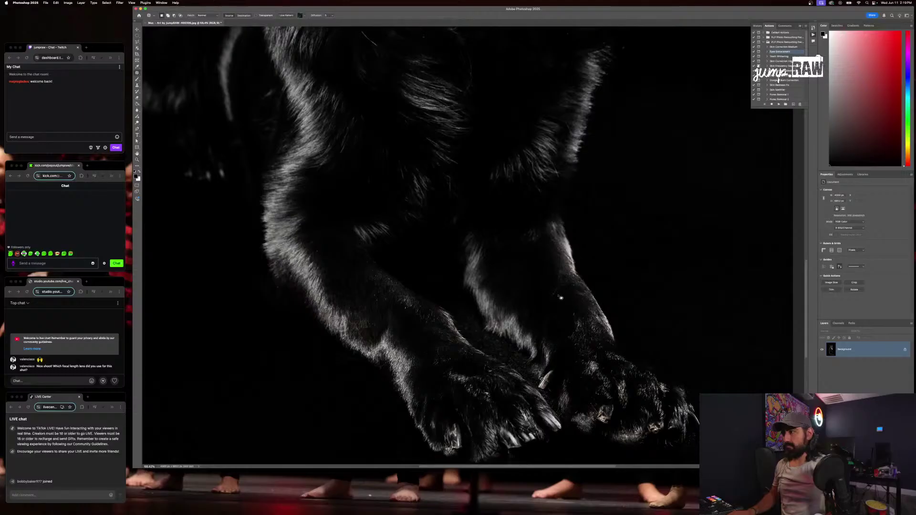
Patch out the small leftover mark lower on the right-hand foreleg and the stray hair in the neck fur below the jaw
drag(559, 288, 561, 297)
key(super+d)
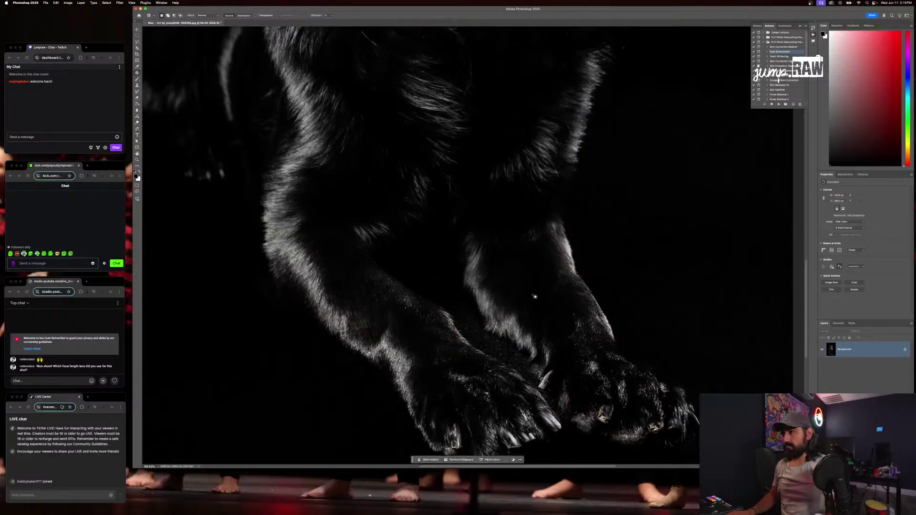
scroll(469, 299, up, 10)
scroll(469, 299, up, 4)
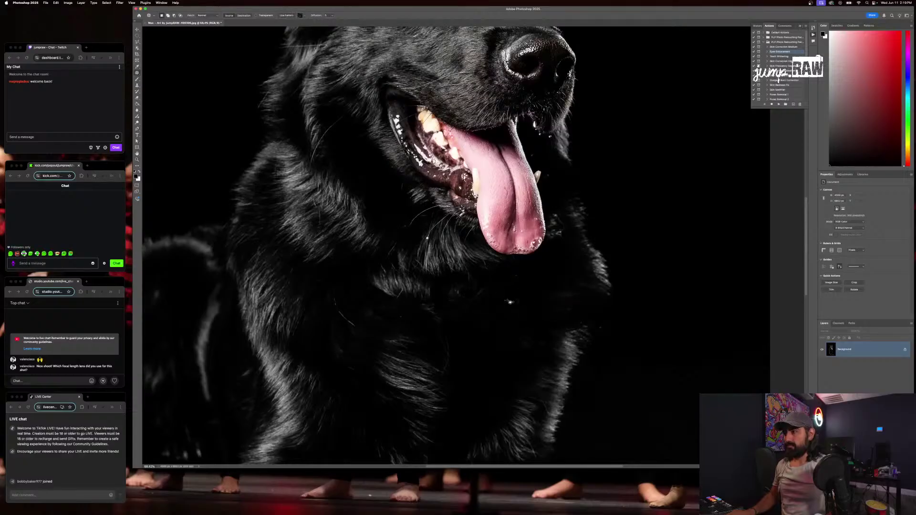
scroll(566, 307, up, 3)
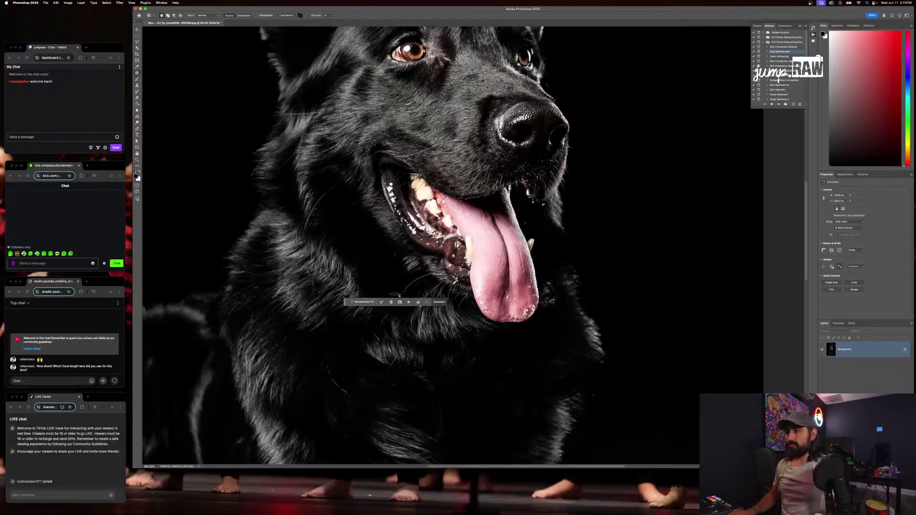
scroll(394, 269, up, 2)
scroll(402, 265, up, 1)
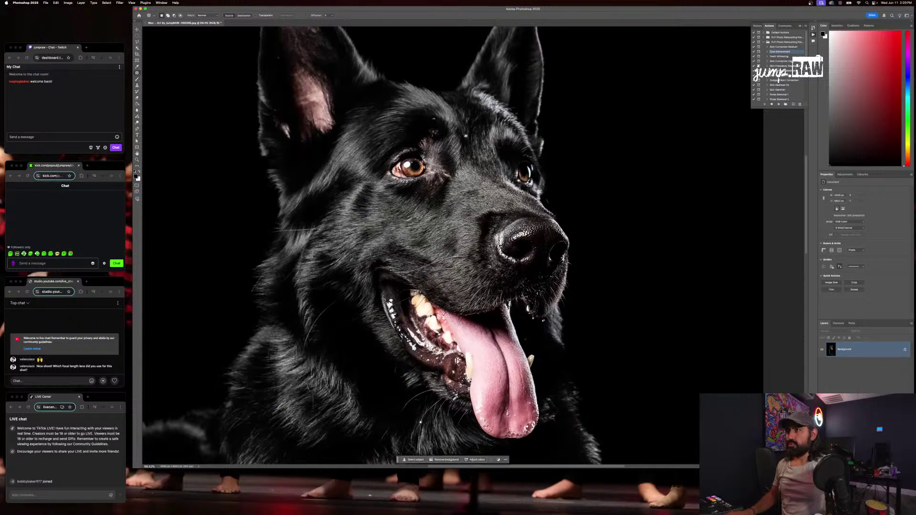
Patch out the bright speck on the brow above the eye and the two specks along the outer side of the left-hand ear
drag(436, 117, 436, 118)
drag(434, 120, 445, 116)
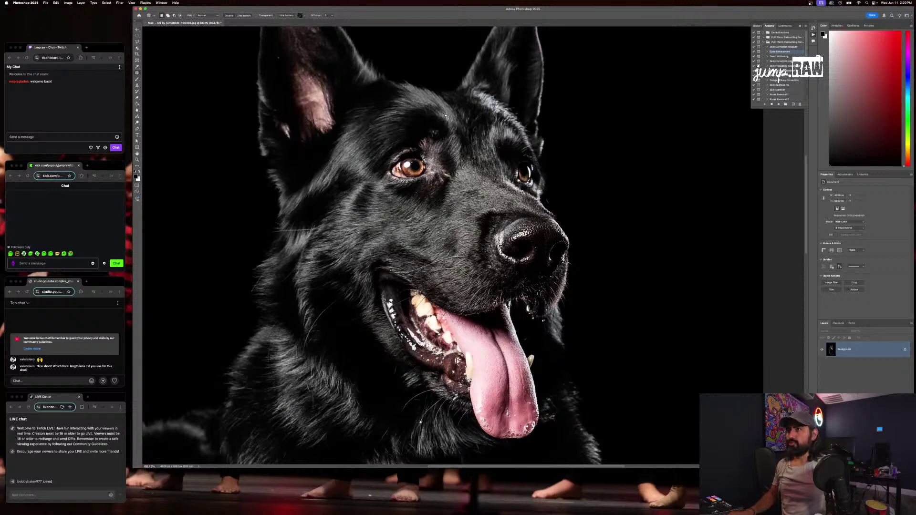
key(super+d)
drag(280, 55, 280, 56)
drag(278, 59, 277, 67)
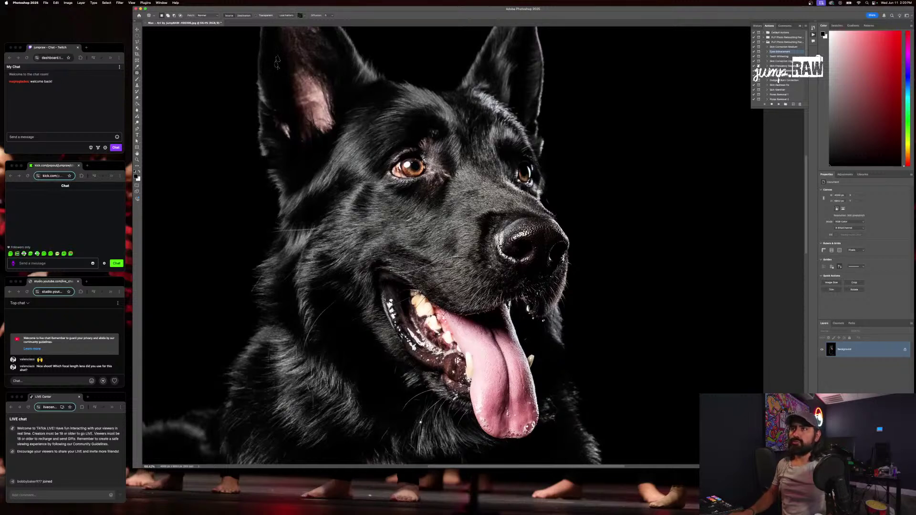
key(super+d)
drag(278, 110, 277, 110)
drag(276, 112, 285, 112)
key(super+d)
scroll(300, 126, up, 5)
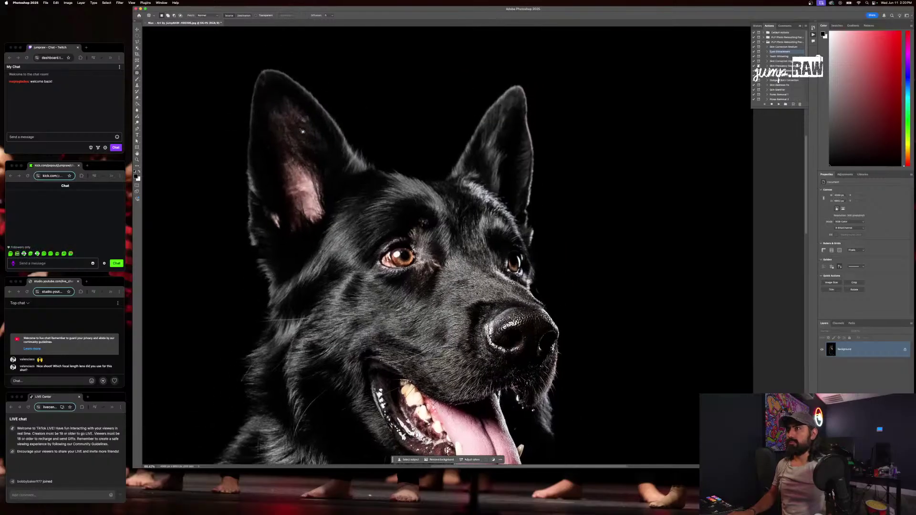
scroll(302, 131, down, 10)
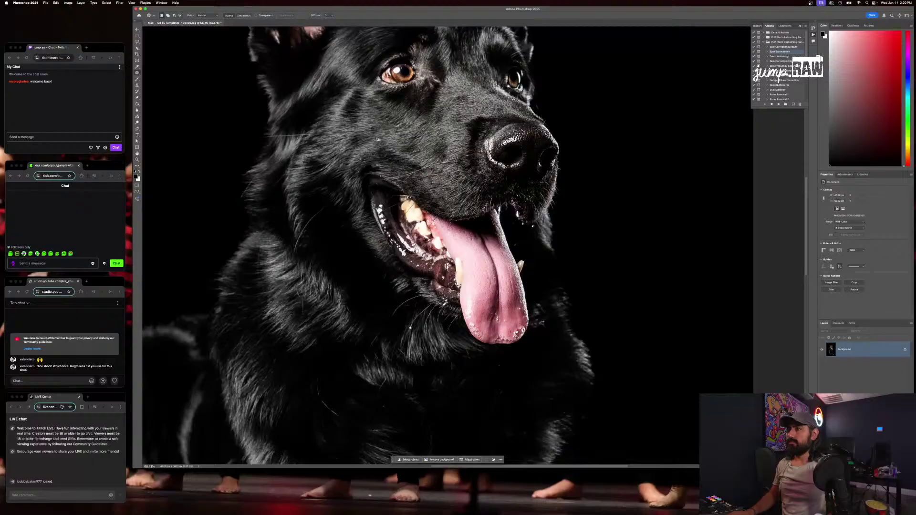
scroll(377, 140, down, 5)
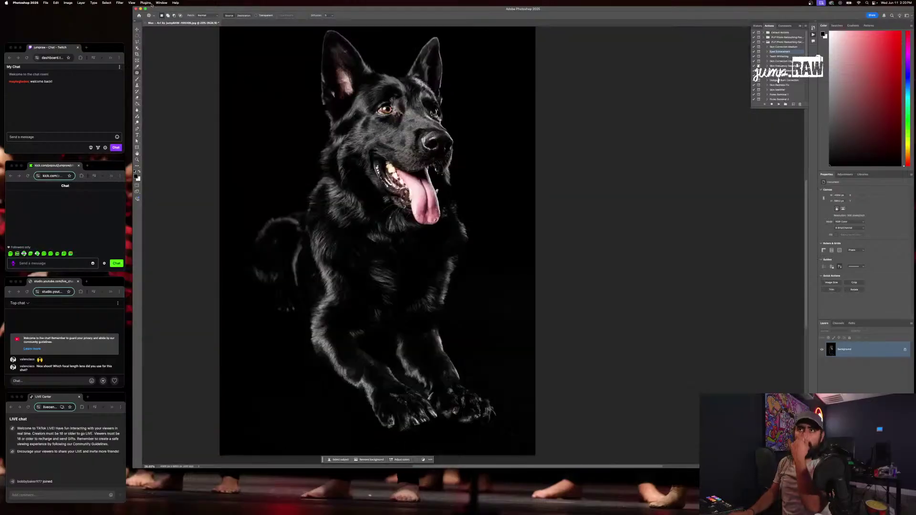
click(68, 3)
mouse_move(85, 17)
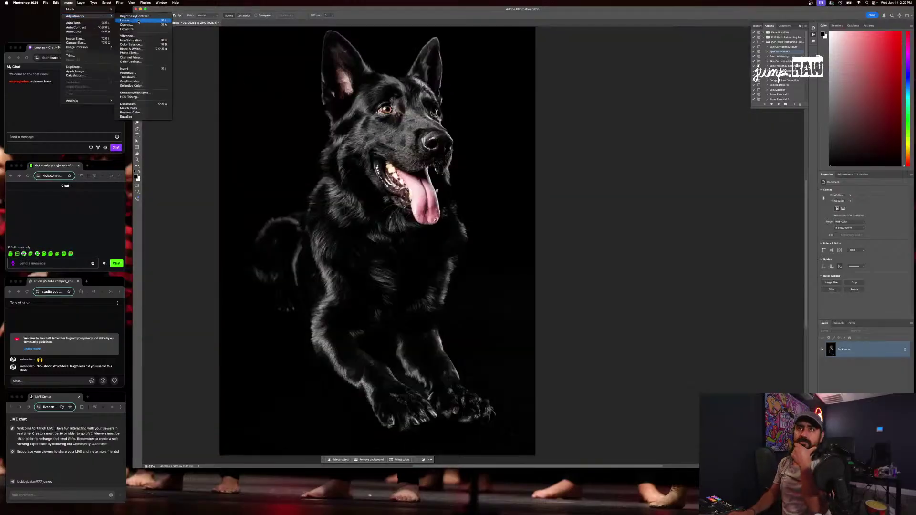
click(150, 42)
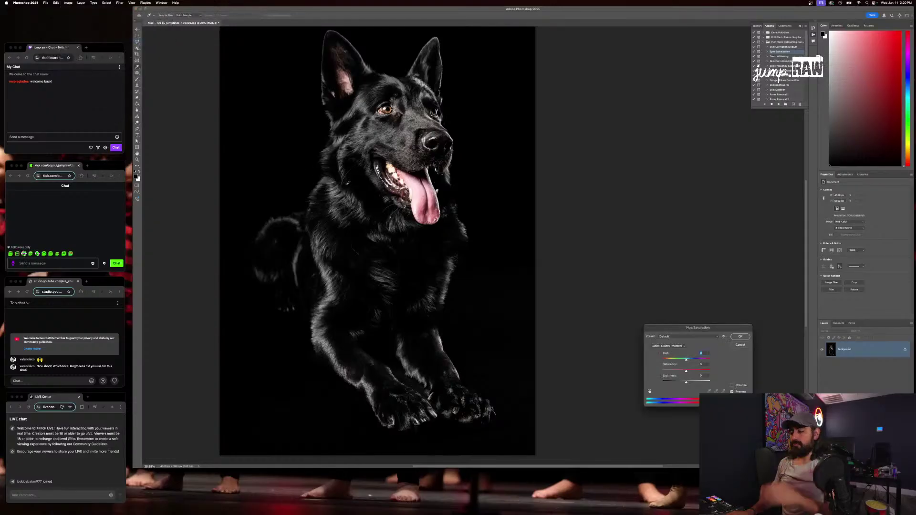
key(Escape)
click(68, 3)
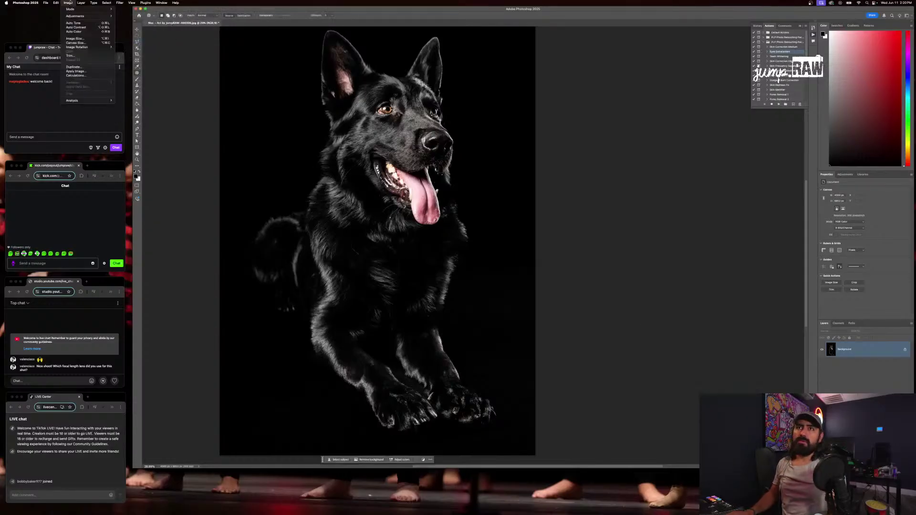
mouse_move(86, 16)
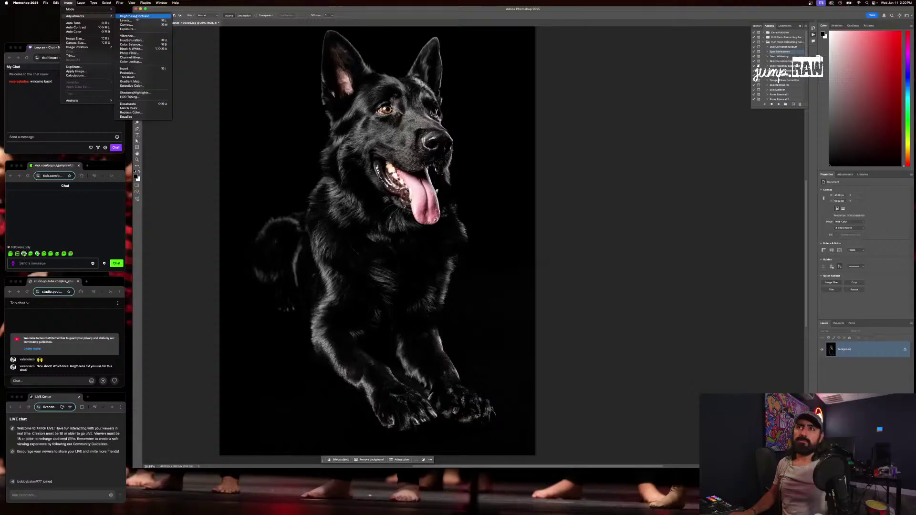
click(132, 40)
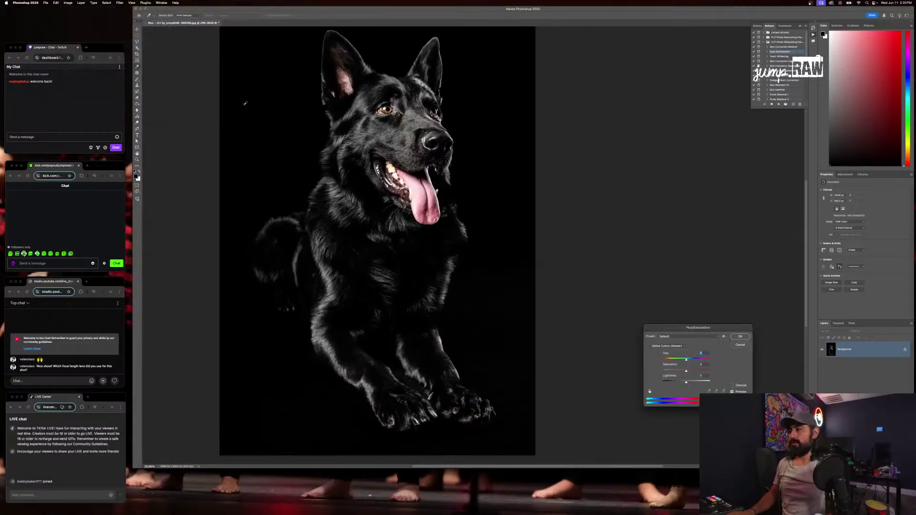
key(Escape)
Apply a Levels adjustment to the whole image that deepens the shadows and slightly lifts the highlights
click(69, 3)
mouse_move(92, 18)
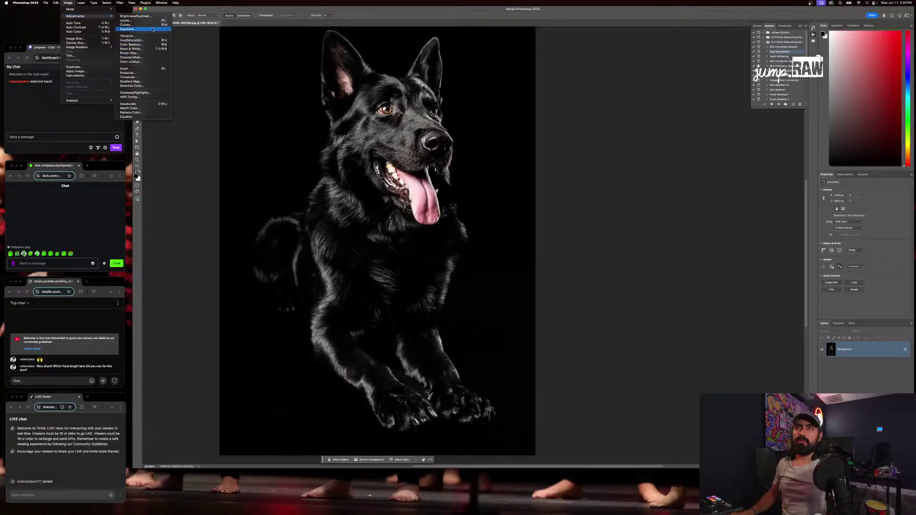
click(127, 20)
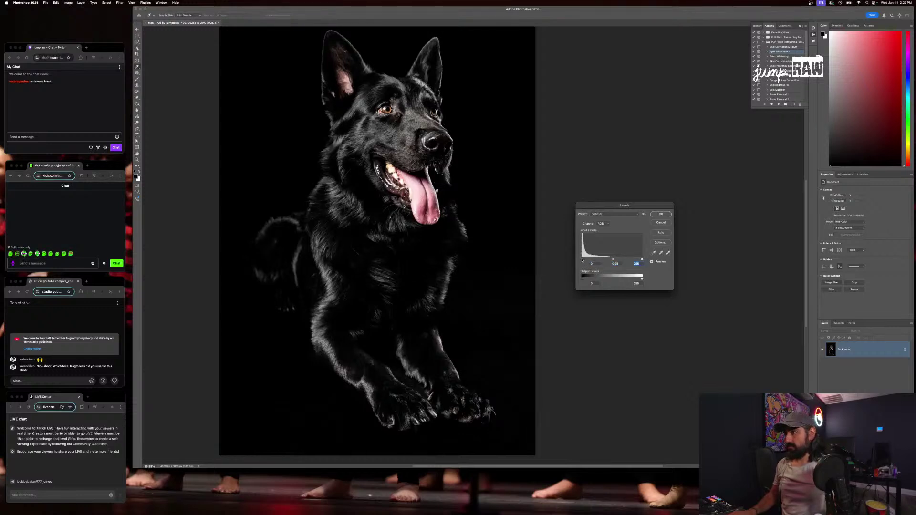
drag(616, 260, 613, 260)
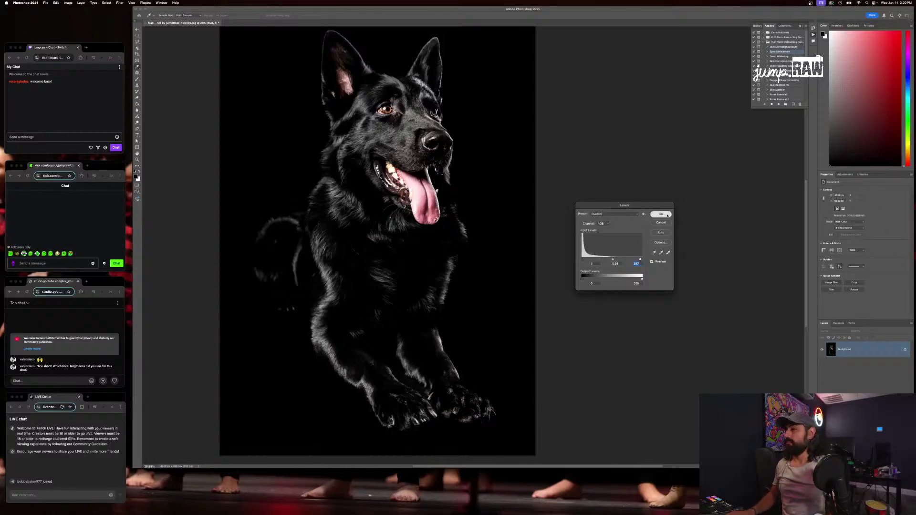
click(668, 215)
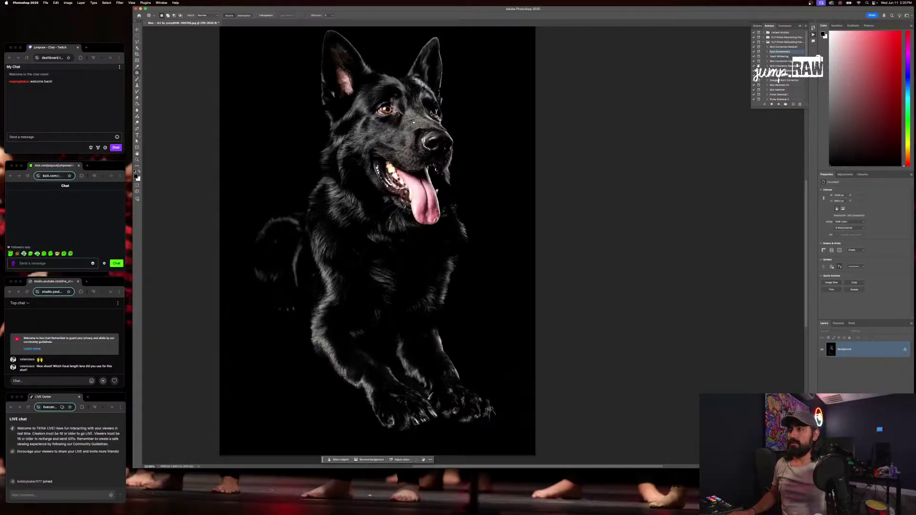
Run the Eye Enhancement action and paint its mask white over both of the dog's eyes
scroll(414, 123, up, 2)
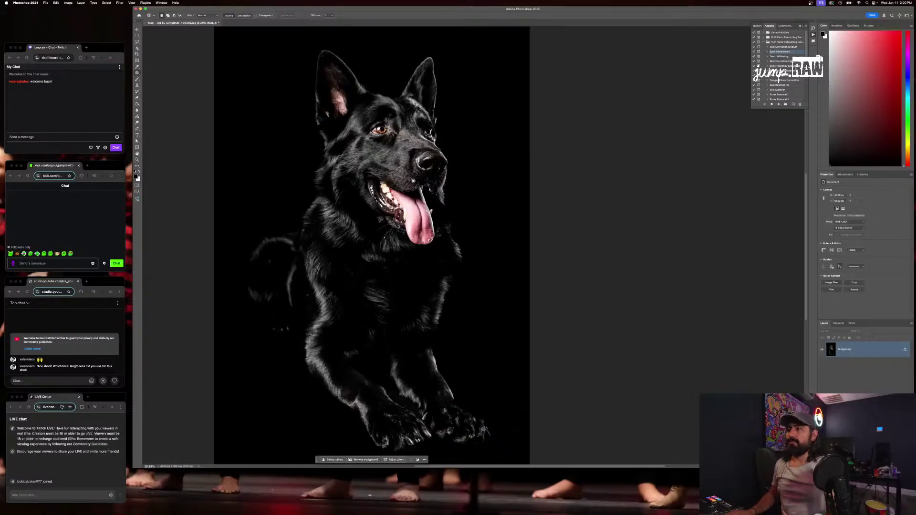
scroll(394, 197, up, 2)
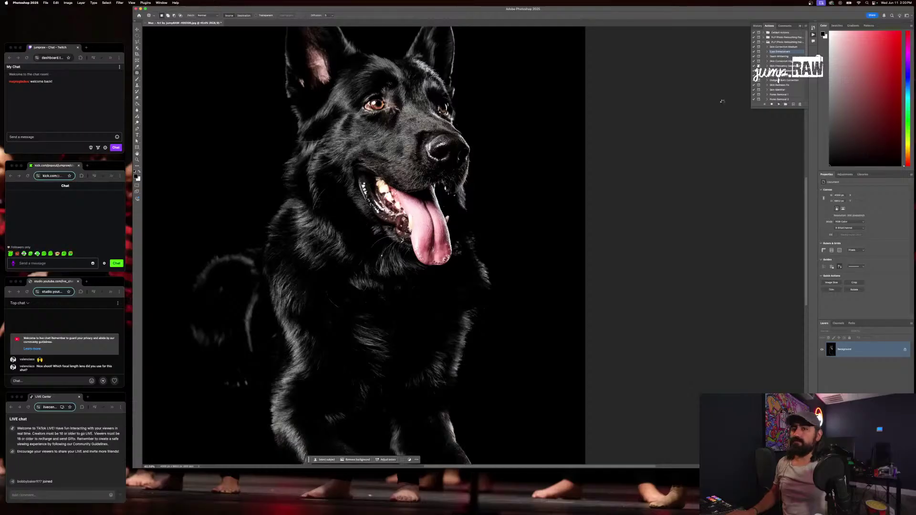
click(471, 162)
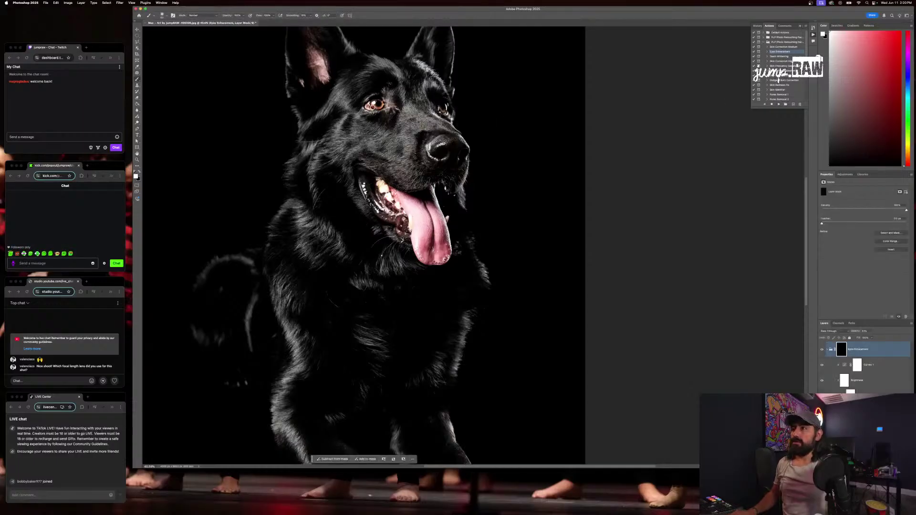
scroll(367, 100, up, 8)
mouse_move(386, 135)
mouse_down()
mouse_move(413, 128)
mouse_move(395, 115)
mouse_move(419, 123)
mouse_move(392, 129)
mouse_up()
drag(624, 145, 639, 138)
Run the Teeth Whitening action to add its black-masked group for the dog's teeth
scroll(637, 138, down, 5)
click(779, 104)
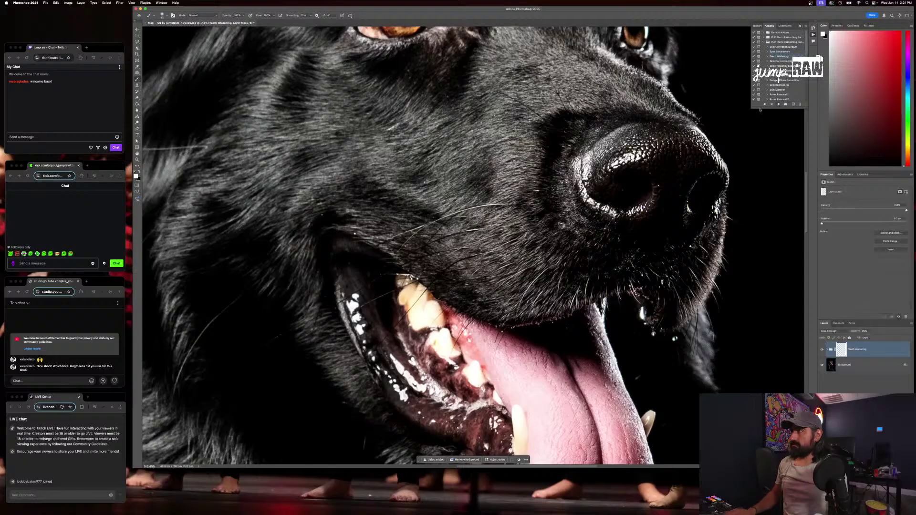
click(466, 164)
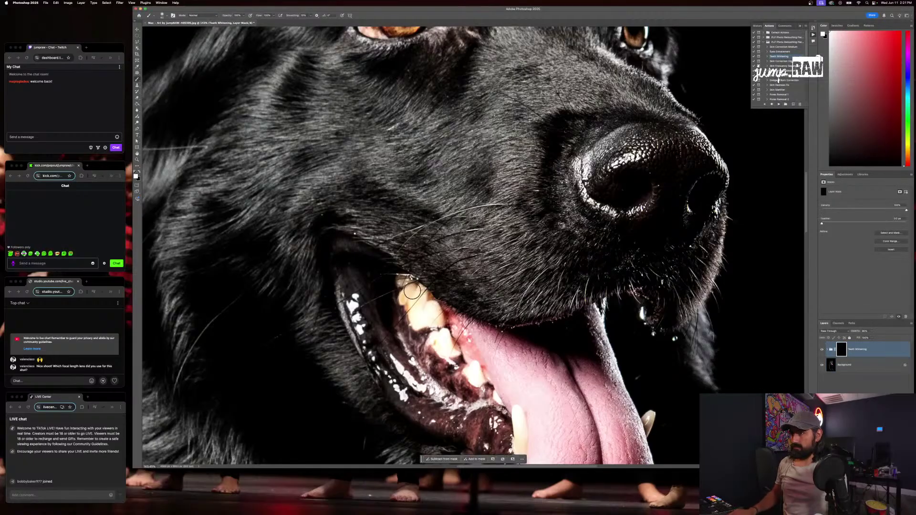
Paint the Teeth Whitening mask white over the dog's side teeth and both lower canines, resizing the brush to suit
right_click(418, 304)
key(Return)
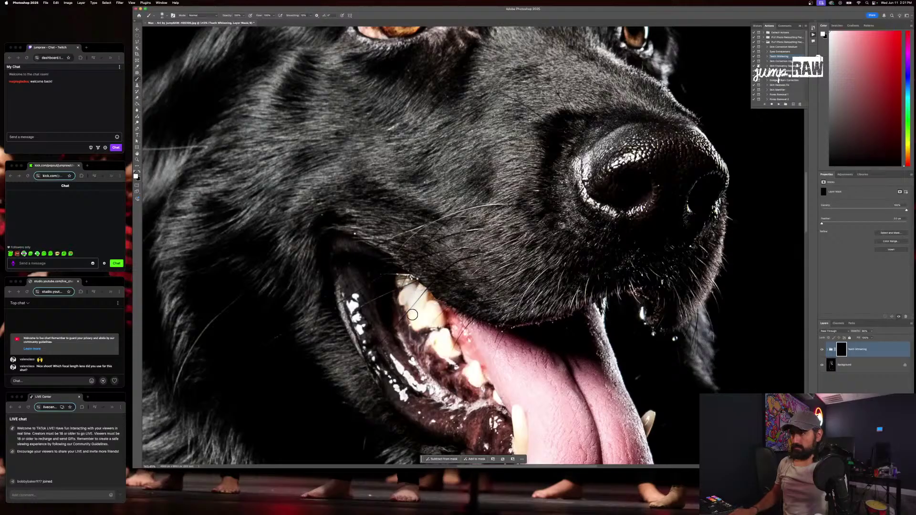
mouse_move(425, 304)
mouse_down()
mouse_move(414, 323)
mouse_move(440, 320)
mouse_move(403, 283)
mouse_up()
mouse_move(439, 343)
mouse_down()
mouse_move(477, 384)
mouse_move(475, 367)
mouse_move(478, 381)
mouse_move(468, 372)
mouse_move(505, 413)
mouse_move(517, 382)
mouse_move(519, 425)
mouse_move(519, 382)
mouse_up()
scroll(502, 409, down, 2)
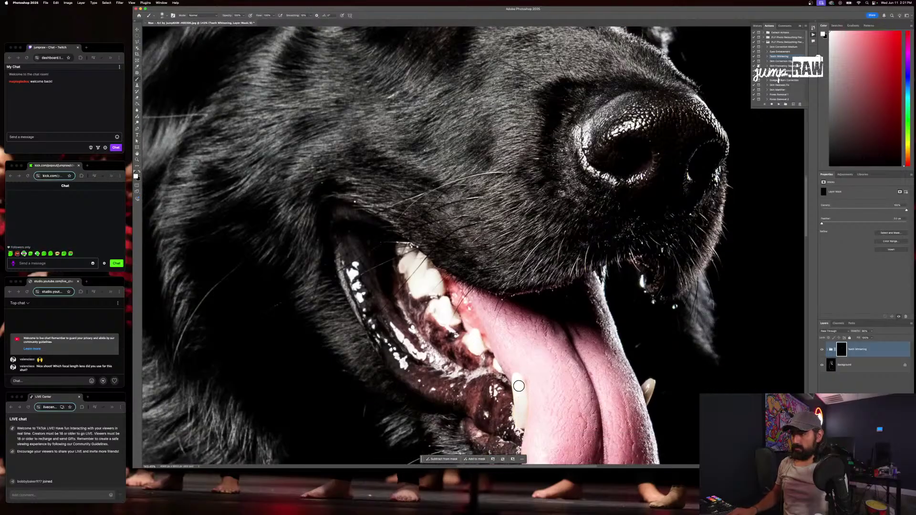
right_click(665, 384)
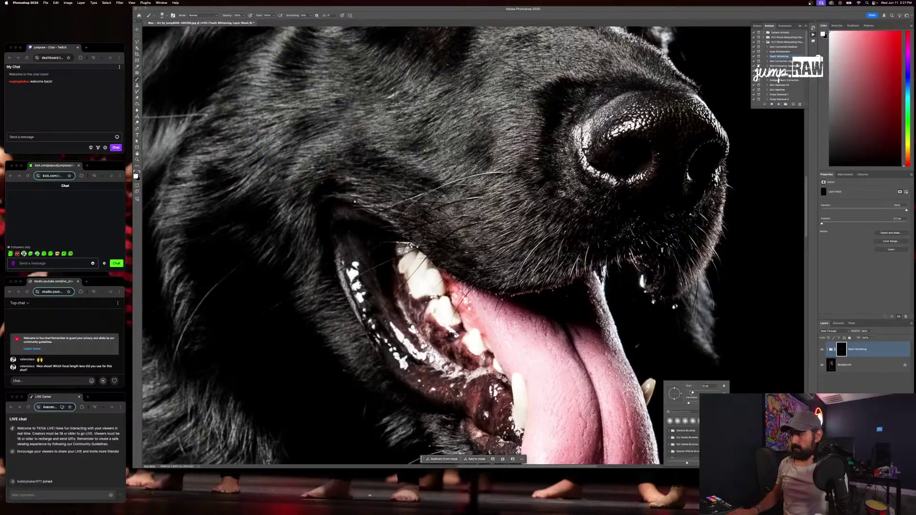
drag(646, 389, 646, 397)
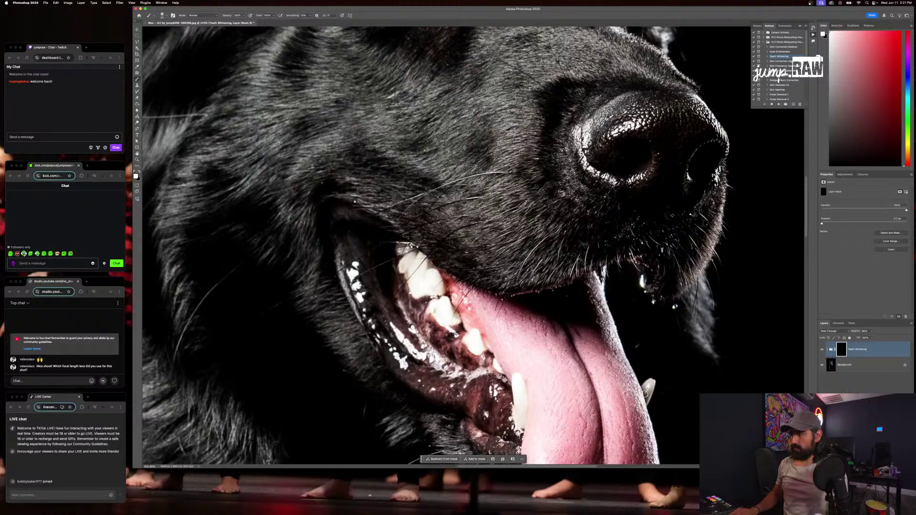
scroll(645, 394, down, 5)
scroll(635, 382, right, 3)
scroll(614, 359, up, 3)
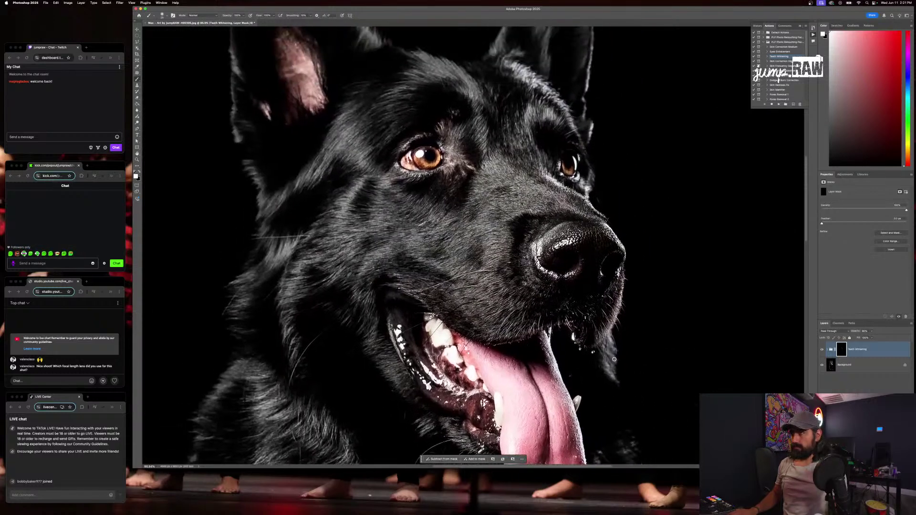
Merge all visible layers into the background, save the finished dog portrait as a JPEG and close it
key(shift+super+e)
scroll(485, 274, down, 10)
scroll(484, 278, down, 4)
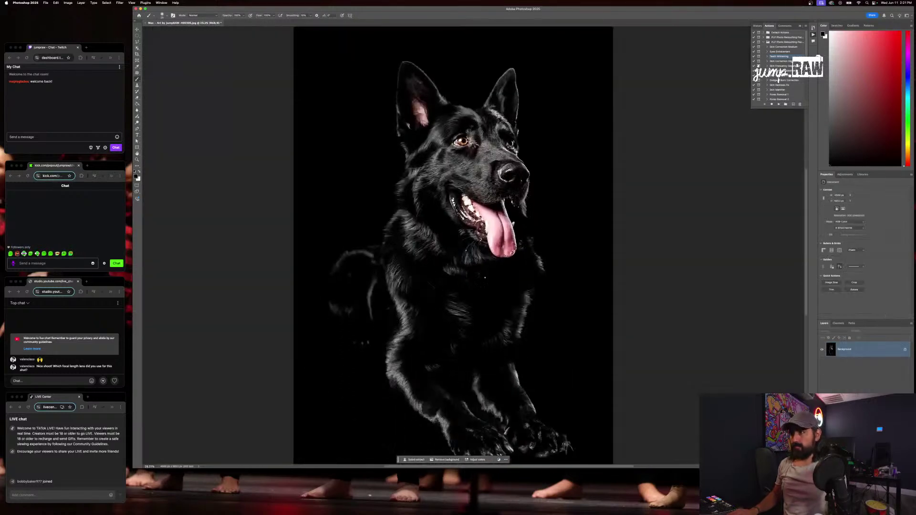
scroll(501, 282, down, 3)
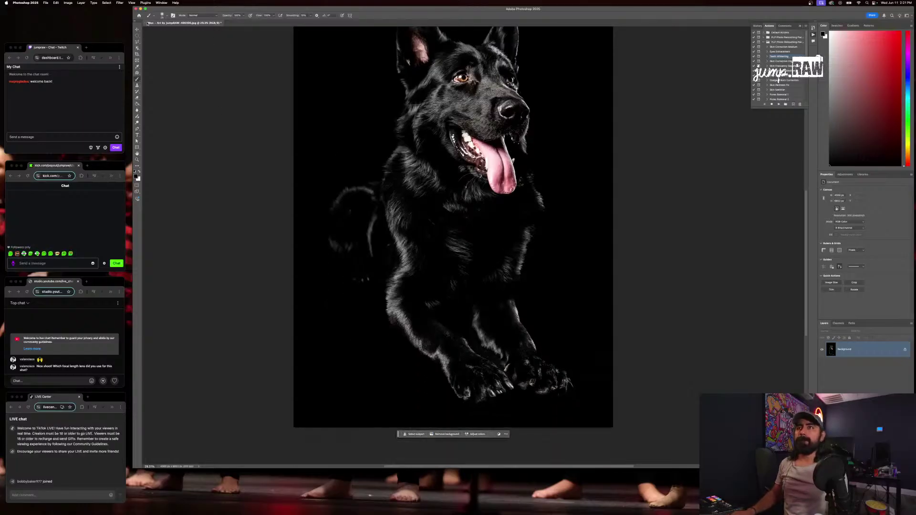
key(cmd+s)
key(Return)
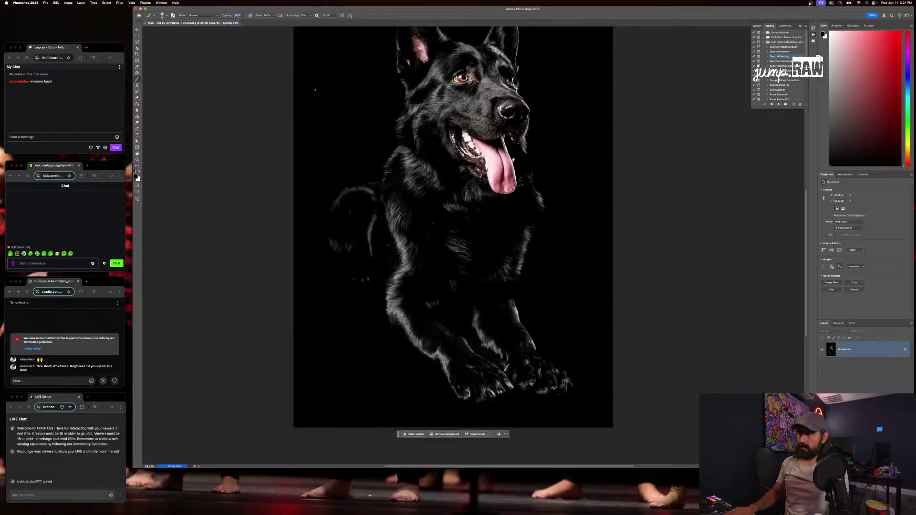
key(cmd+w)
Open the next portrait, showing the dog sitting upright, and patch the dark background area beside its front legs
key(super+Tab)
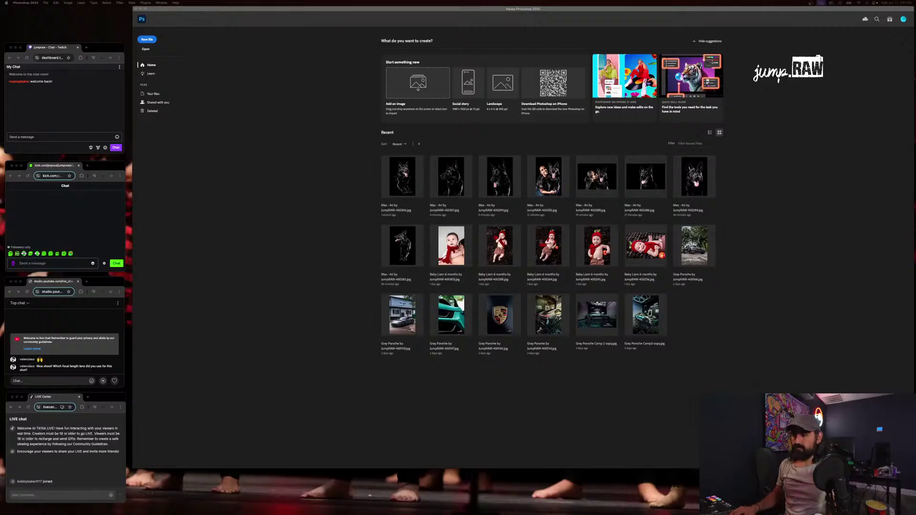
drag(133, 305, 232, 306)
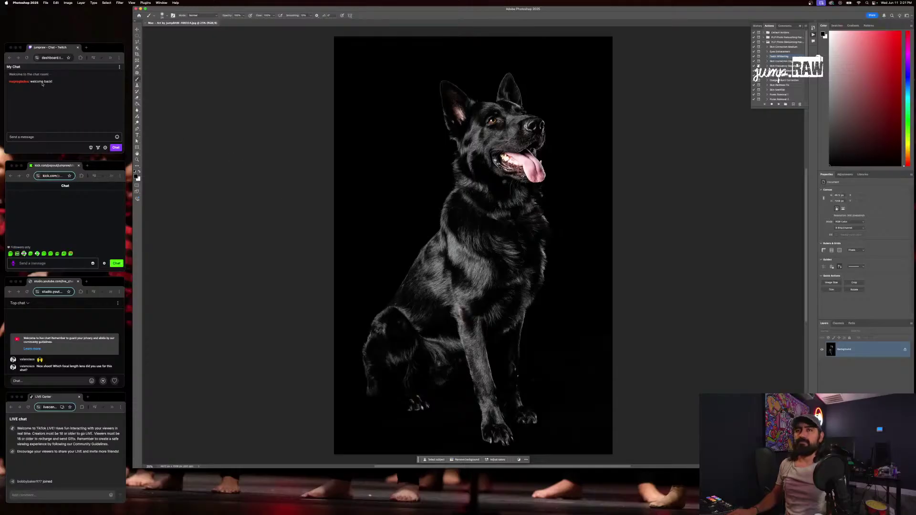
key(j)
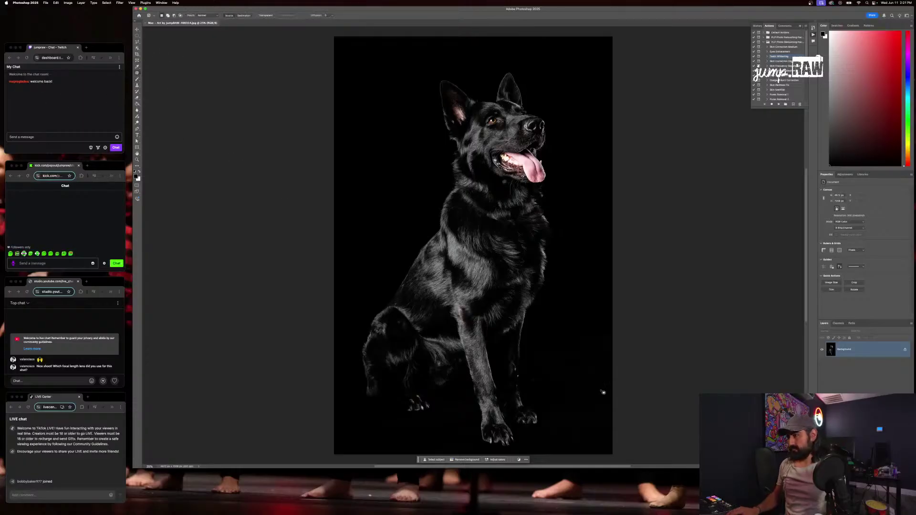
mouse_move(557, 377)
mouse_down()
mouse_move(532, 379)
mouse_move(563, 393)
mouse_move(579, 375)
mouse_up()
key(super+d)
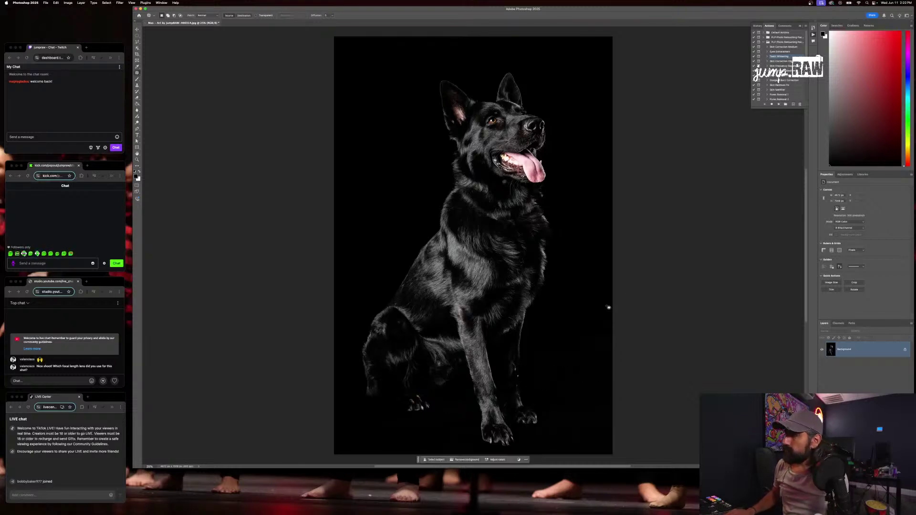
Patch the uneven background between the dog's front leg and the photo's edge, redoing the patch once from the same selection
mouse_move(529, 324)
mouse_down()
mouse_move(572, 336)
mouse_move(608, 362)
mouse_move(627, 354)
mouse_move(614, 309)
mouse_move(556, 316)
mouse_up()
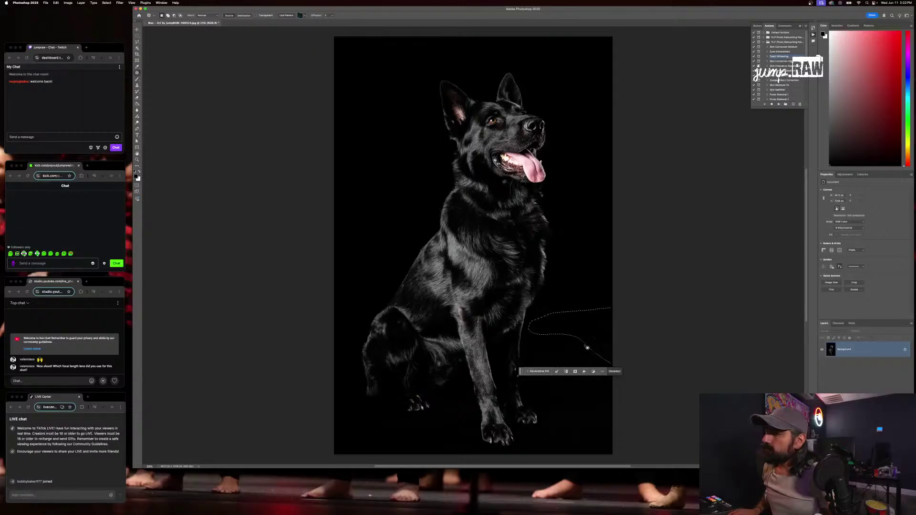
click(588, 303)
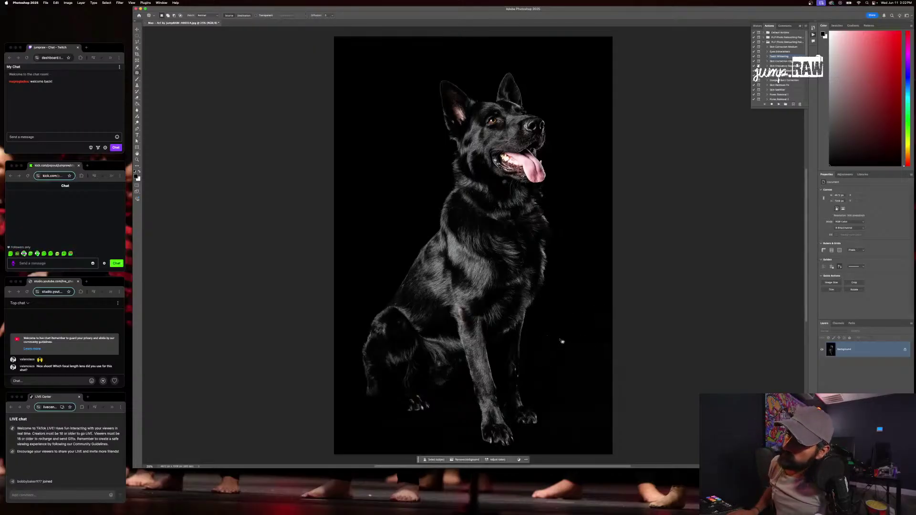
key(super+z)
drag(580, 328, 580, 322)
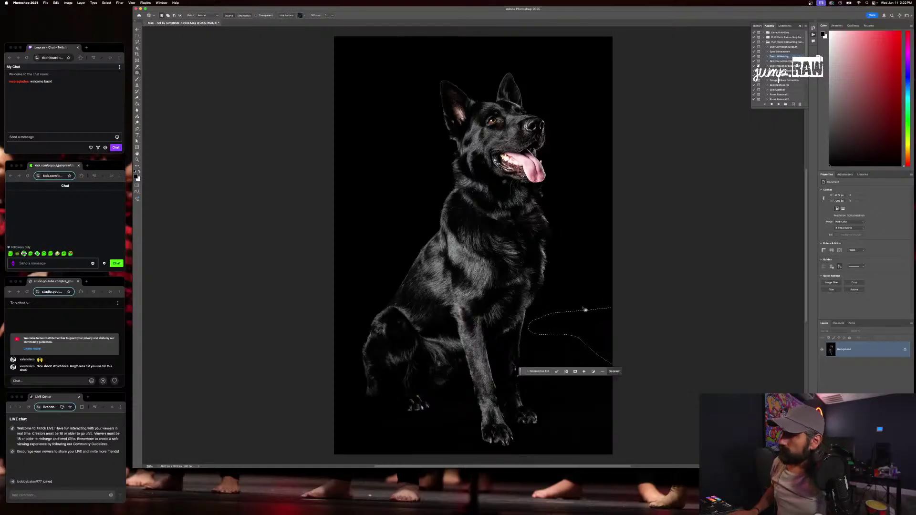
click(564, 352)
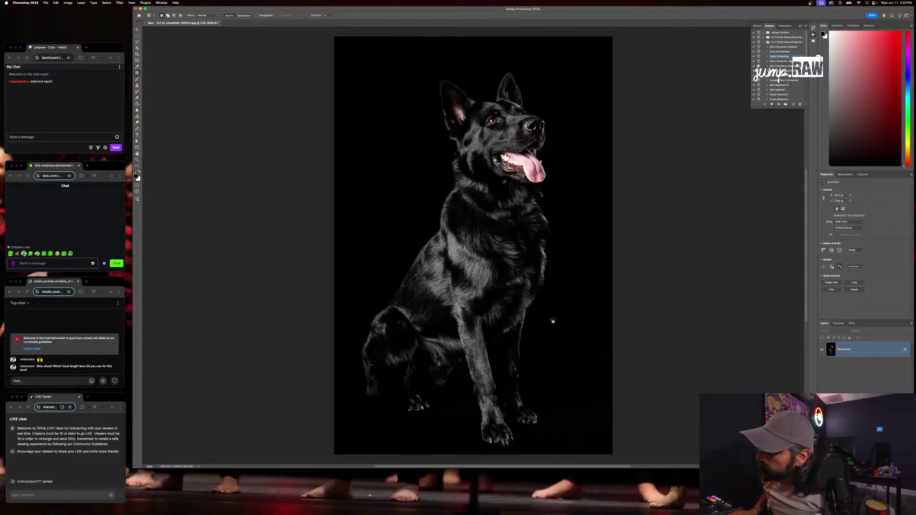
Outline the small leftover background patch beside the front leg, fill it with black and deselect it
mouse_move(530, 324)
mouse_down()
mouse_move(570, 329)
mouse_move(553, 319)
mouse_move(527, 323)
mouse_move(533, 334)
mouse_move(584, 330)
mouse_up()
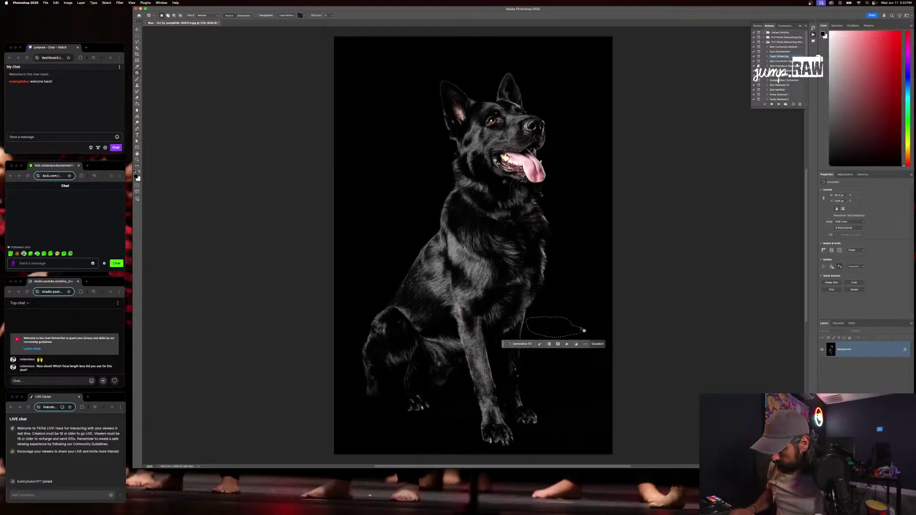
key(alt+BackSpace)
click(598, 325)
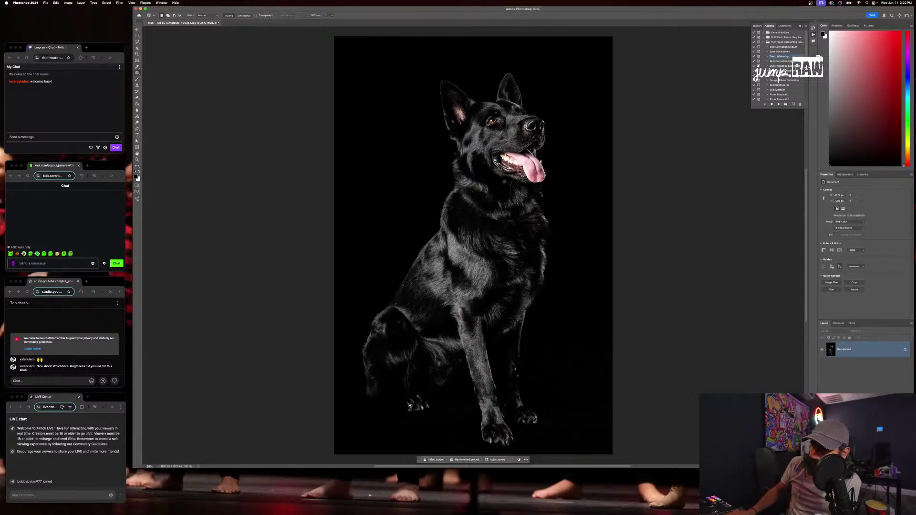
Outline the tan patches on the hind paw and the brownish fur behind the front leg, and strongly desaturate them with Hue/Saturation
scroll(409, 406, up, 6)
mouse_move(425, 388)
mouse_down()
mouse_move(420, 407)
mouse_move(442, 399)
mouse_move(426, 382)
mouse_move(448, 379)
mouse_move(474, 405)
mouse_up()
drag(453, 368, 460, 385)
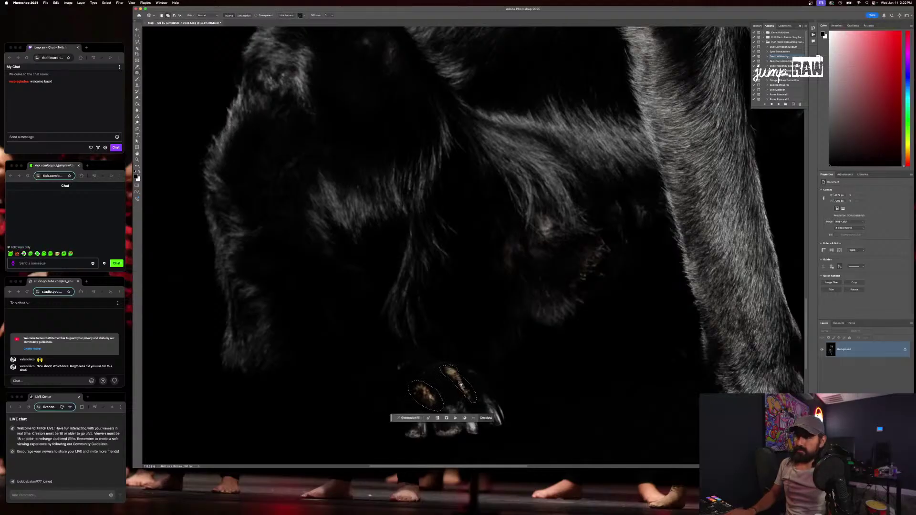
mouse_move(404, 364)
mouse_down()
mouse_move(396, 375)
mouse_move(410, 358)
mouse_move(404, 363)
mouse_up()
mouse_move(595, 264)
mouse_down()
mouse_move(592, 288)
mouse_move(613, 274)
mouse_move(614, 250)
mouse_move(595, 251)
mouse_up()
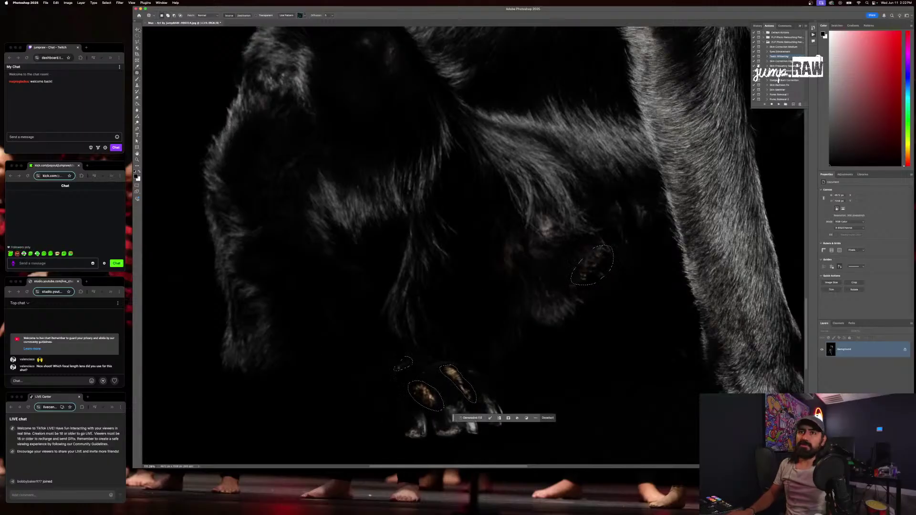
click(68, 3)
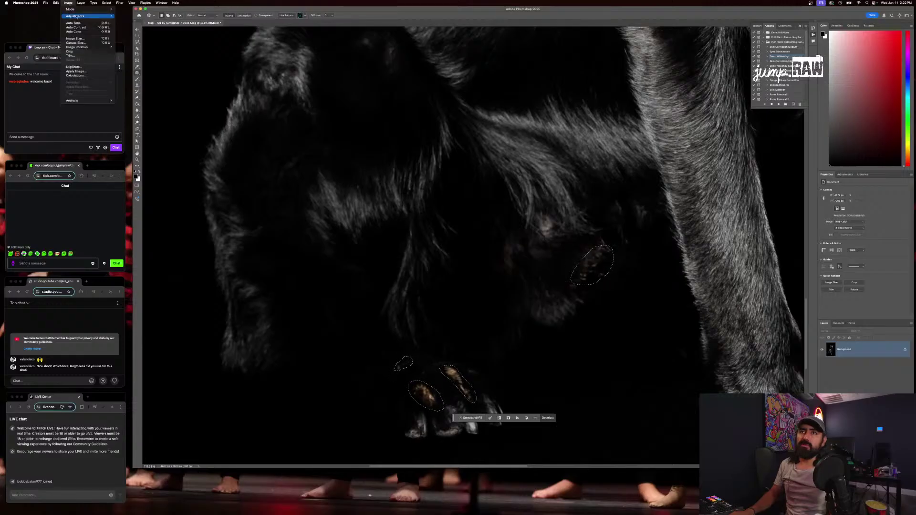
mouse_move(91, 16)
click(155, 40)
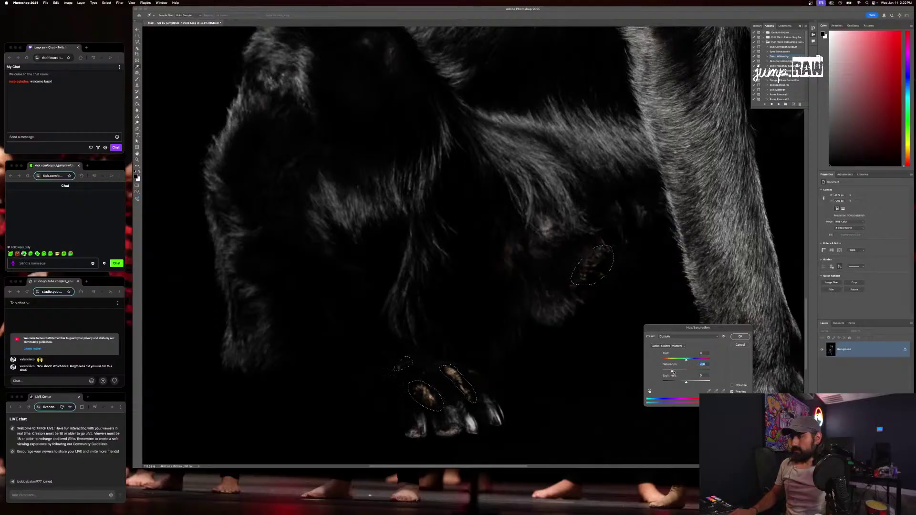
drag(673, 371, 666, 371)
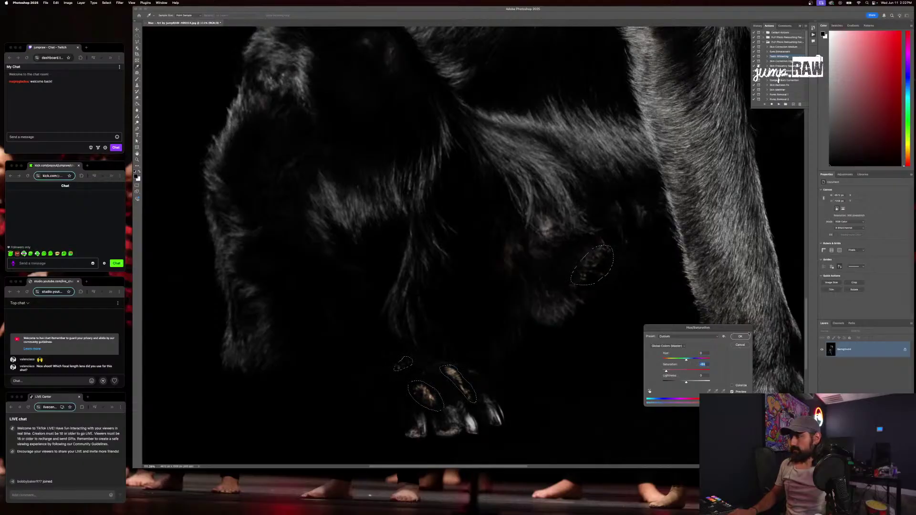
click(741, 336)
key(super+d)
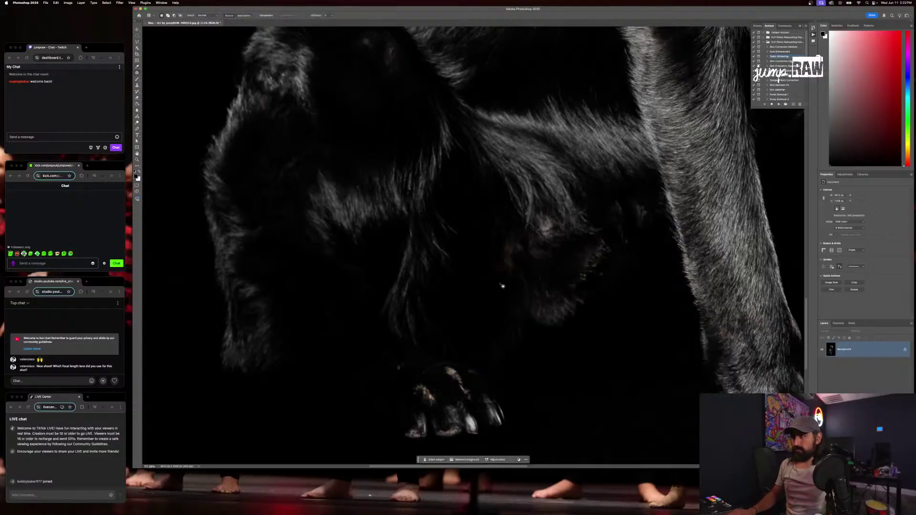
Outline the tan spots between the toes of both front paws and strongly desaturate them with Hue/Saturation
scroll(470, 320, down, 10)
scroll(471, 320, right, 3)
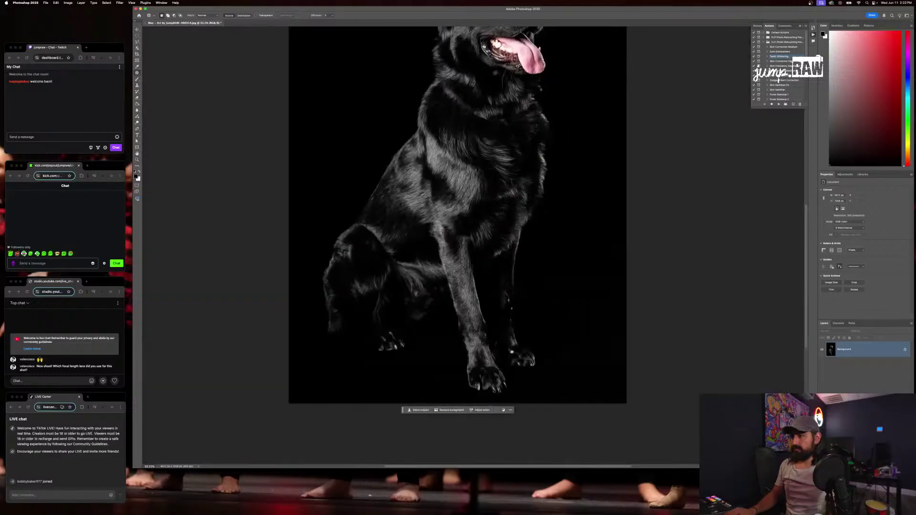
scroll(494, 384, up, 10)
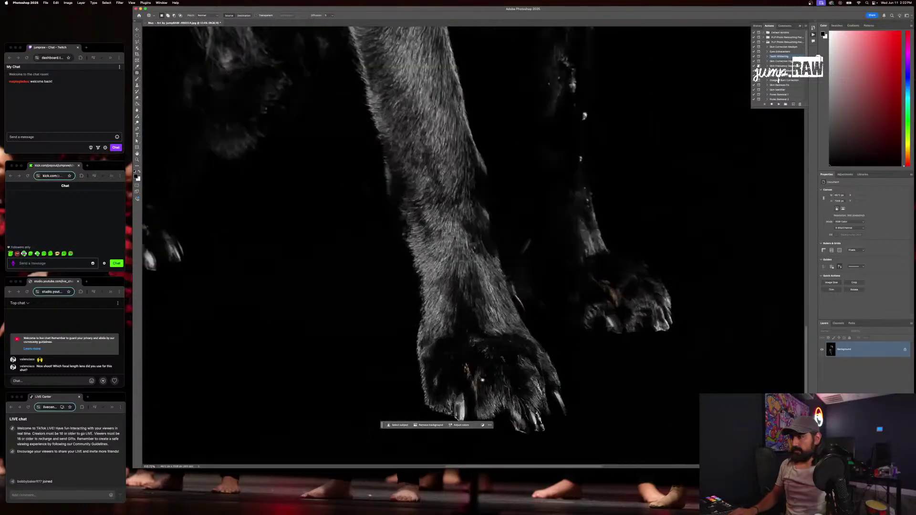
mouse_move(464, 363)
mouse_down()
mouse_move(475, 399)
mouse_move(478, 381)
mouse_move(502, 361)
mouse_move(514, 392)
mouse_move(522, 390)
mouse_move(466, 367)
mouse_move(474, 397)
mouse_up()
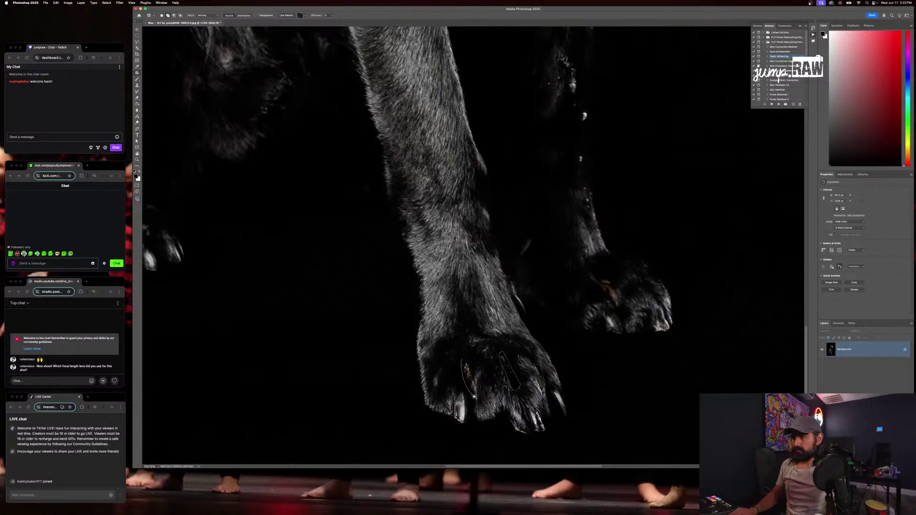
drag(471, 362, 470, 361)
mouse_move(604, 277)
mouse_down()
mouse_move(615, 307)
mouse_move(625, 298)
mouse_move(606, 280)
mouse_up()
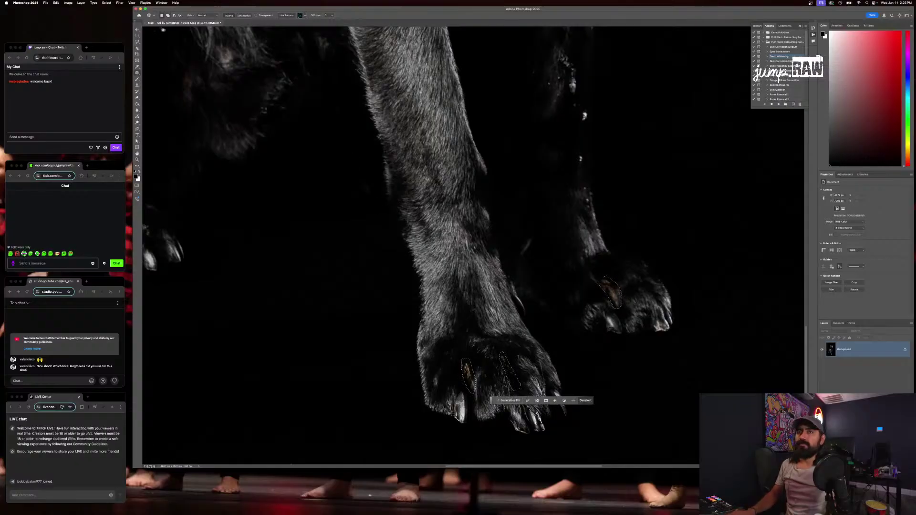
click(68, 2)
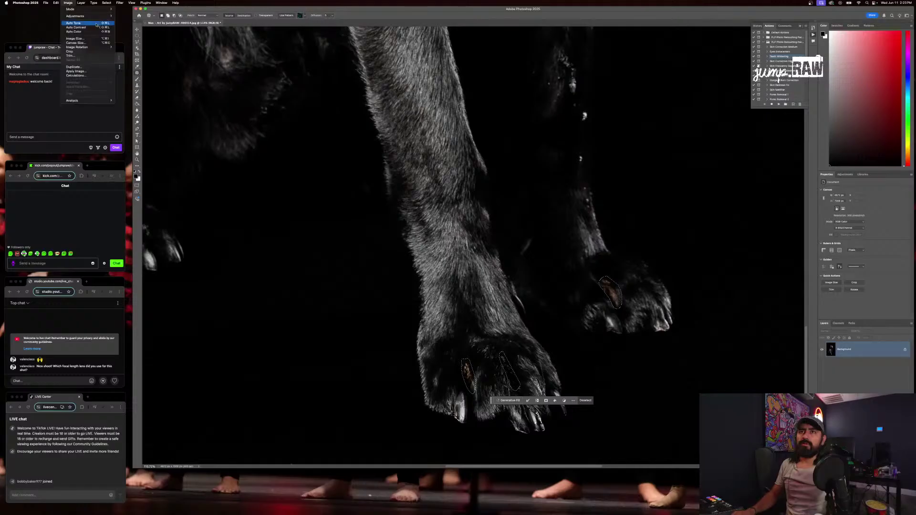
mouse_move(88, 17)
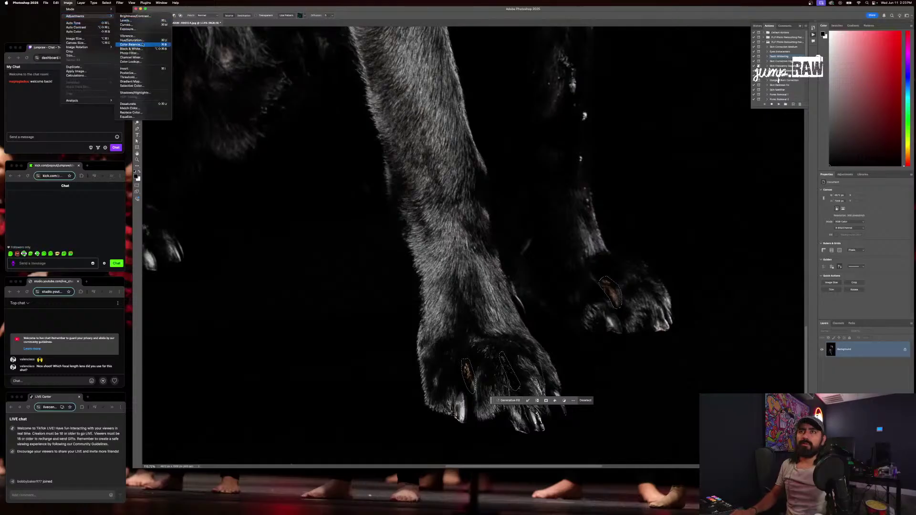
click(132, 40)
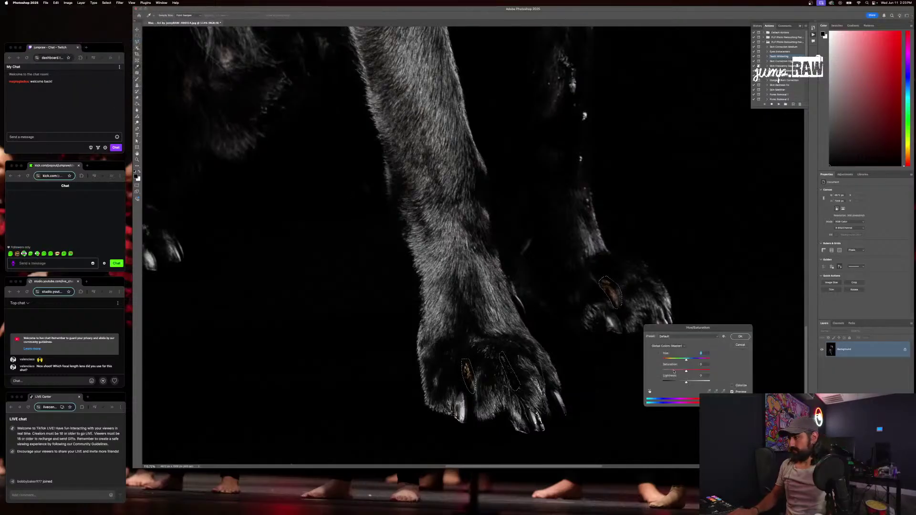
key(super+z)
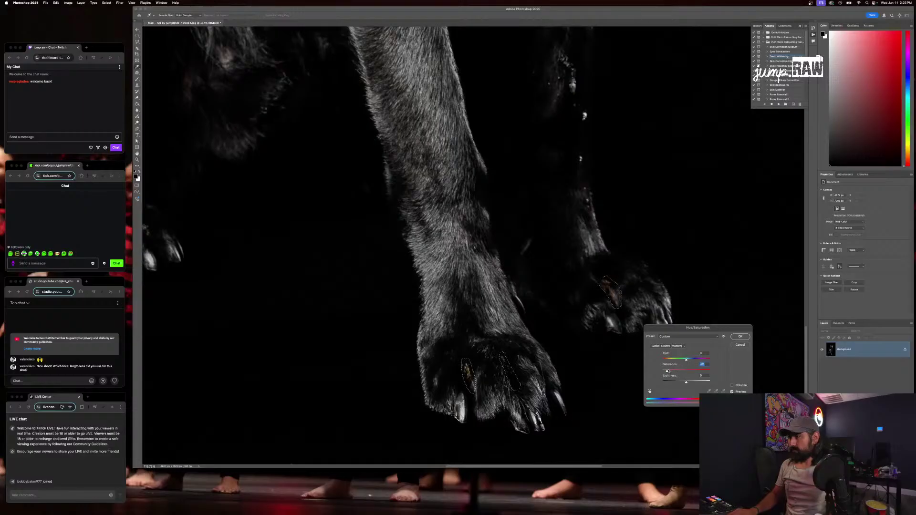
click(736, 336)
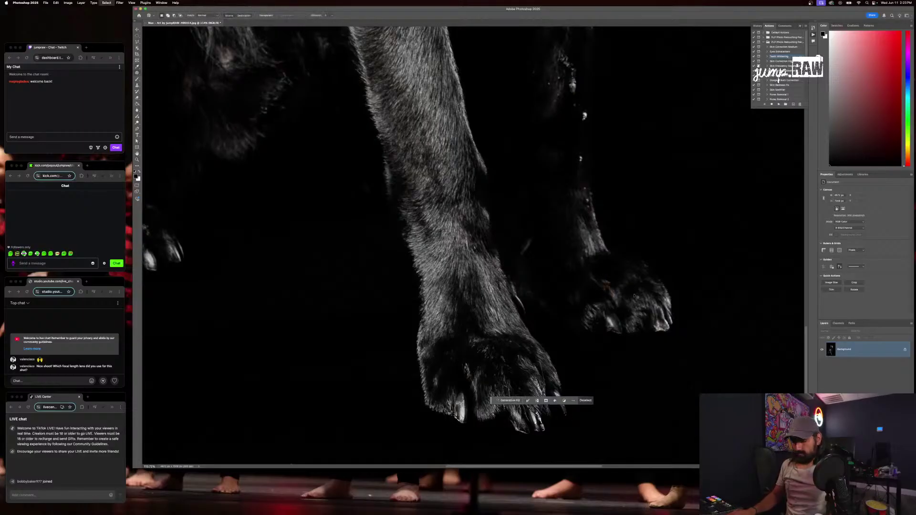
key(super+d)
Try to patch the bright specks on the dog's far front leg, save the JPEG, and undo the attempt
key(j)
scroll(613, 314, up, 3)
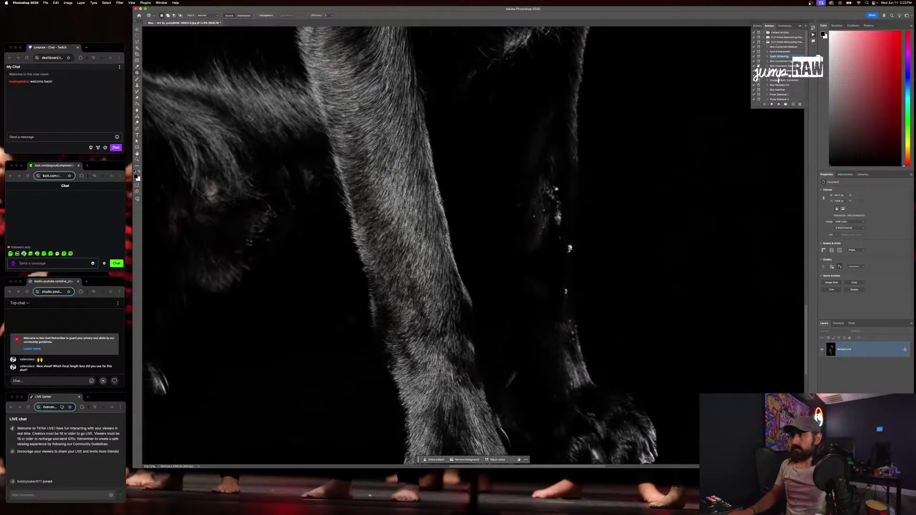
mouse_move(550, 181)
mouse_down()
mouse_move(535, 191)
mouse_move(552, 242)
mouse_move(560, 328)
mouse_up()
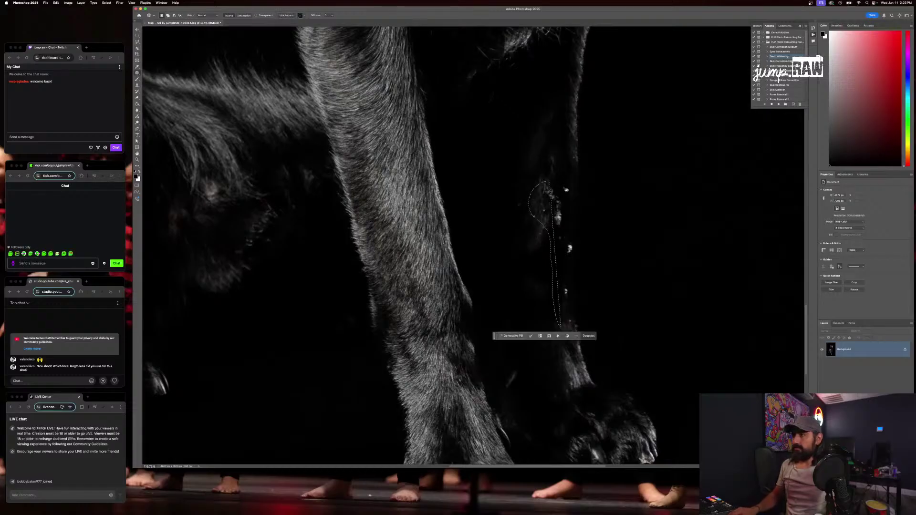
key(super+d)
mouse_move(549, 176)
mouse_down()
mouse_move(543, 241)
mouse_move(557, 241)
mouse_move(567, 181)
mouse_up()
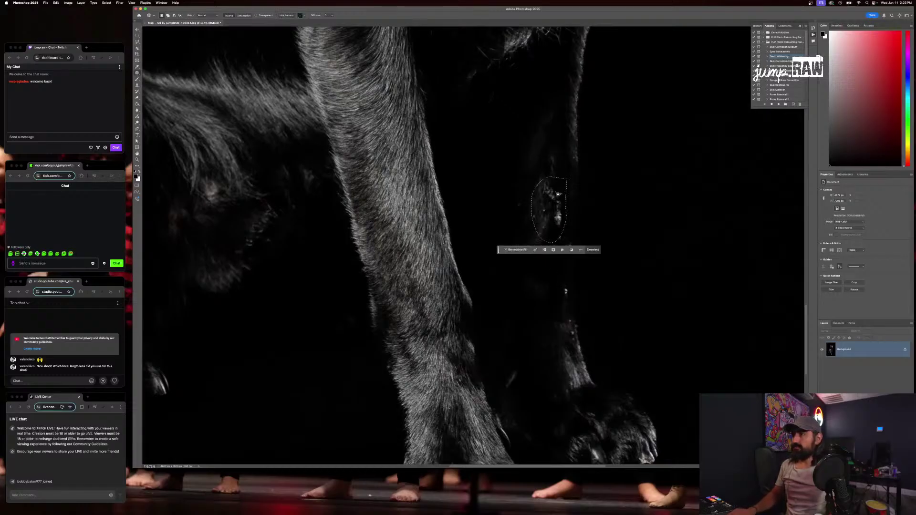
key(i)
key(super+d)
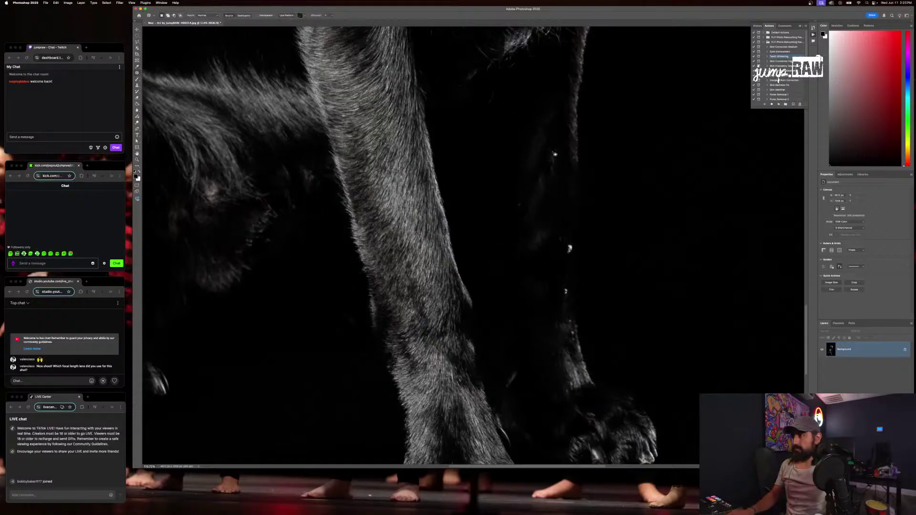
key(super+s)
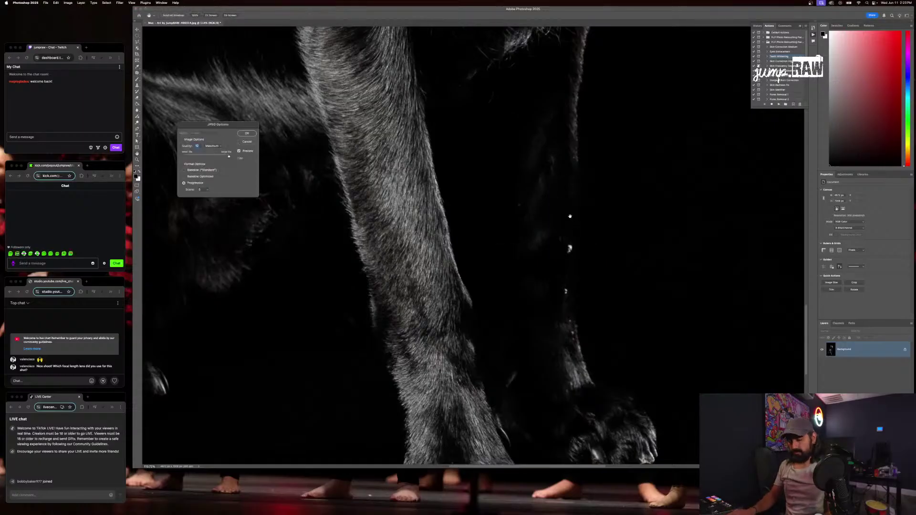
key(Return)
key(super+z)
key(super+z)
key(super+z)
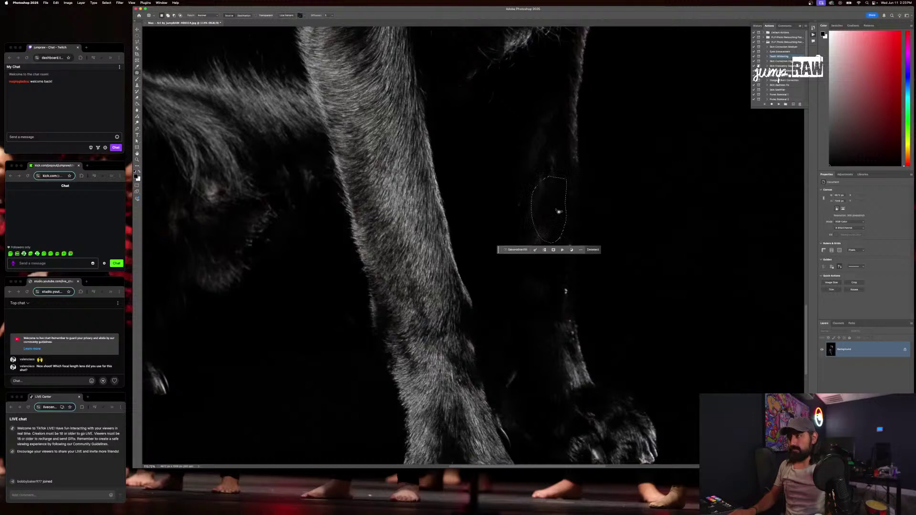
Outline the bright specks down the far front leg, replace them with Generative Fill, choose the second variation and merge it into the background
mouse_move(551, 175)
mouse_down()
mouse_move(529, 222)
mouse_move(539, 242)
mouse_move(561, 244)
mouse_move(576, 348)
mouse_up()
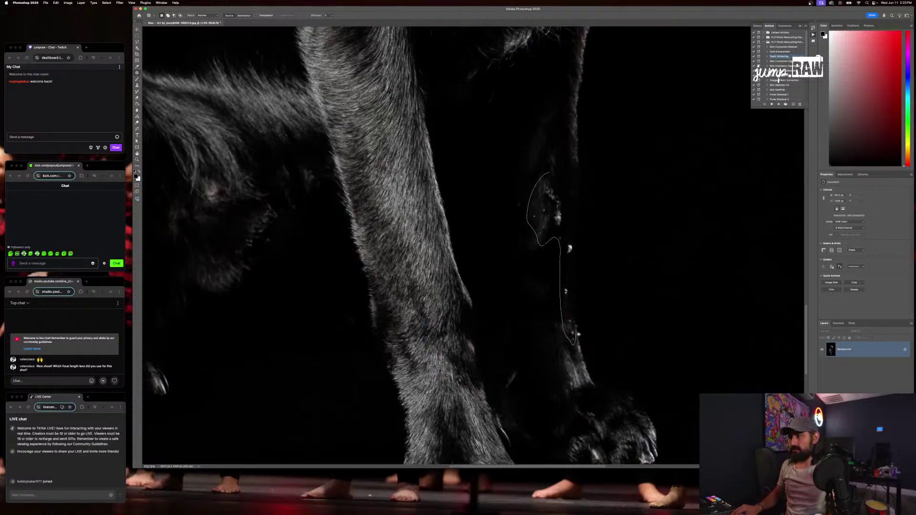
mouse_move(573, 296)
mouse_down()
mouse_move(575, 238)
mouse_move(567, 196)
mouse_move(551, 177)
mouse_up()
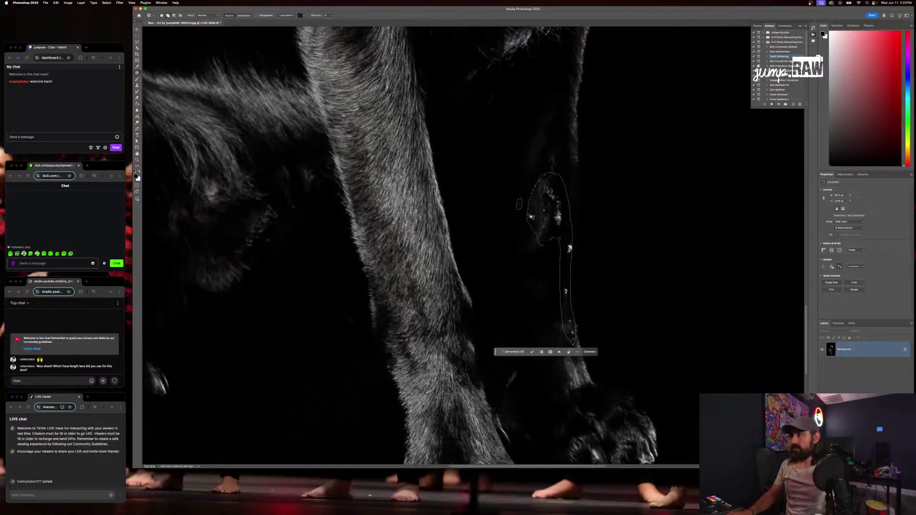
click(603, 353)
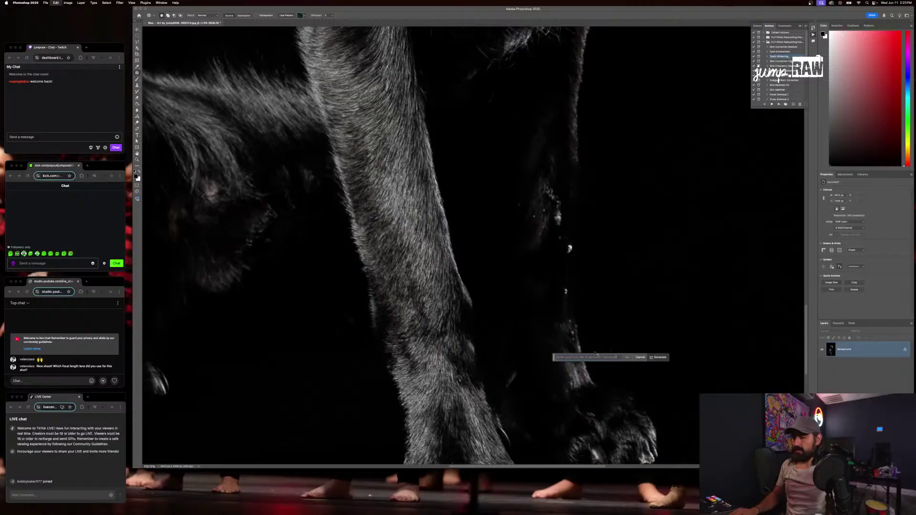
key(super+z)
click(591, 352)
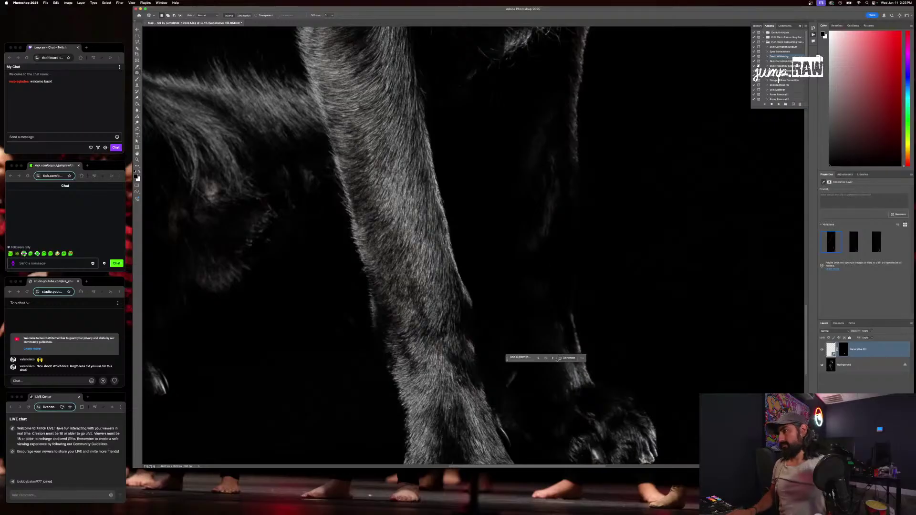
click(553, 359)
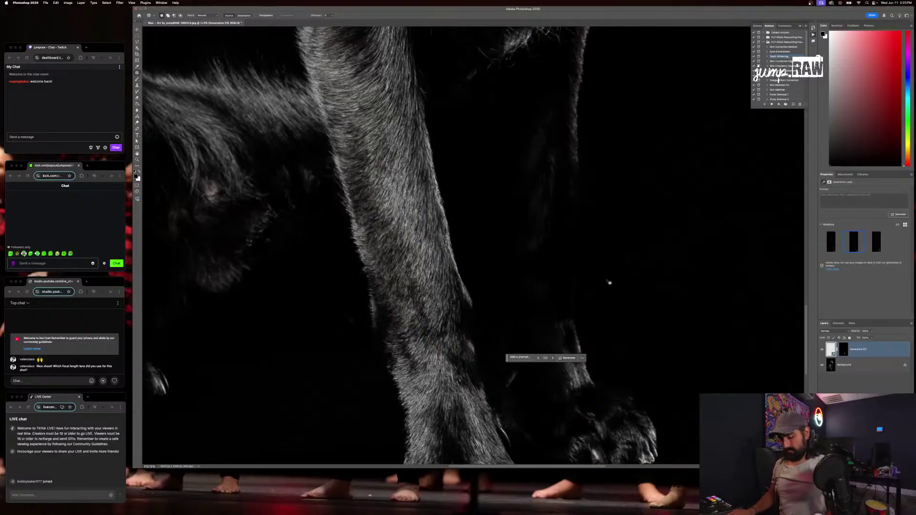
key(super+e)
Patch the small specks above the dog's eye and on top of its forehead, and deselect
scroll(585, 291, up, 5)
scroll(584, 293, up, 3)
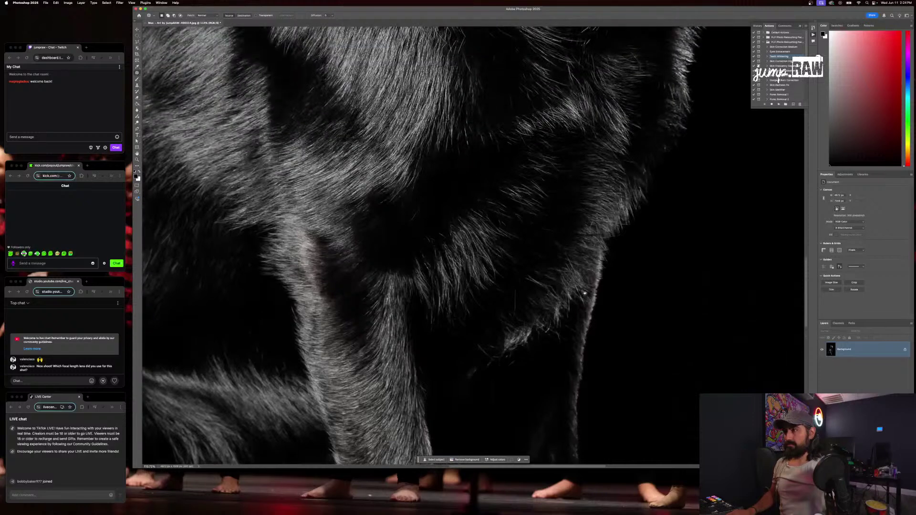
scroll(522, 293, up, 10)
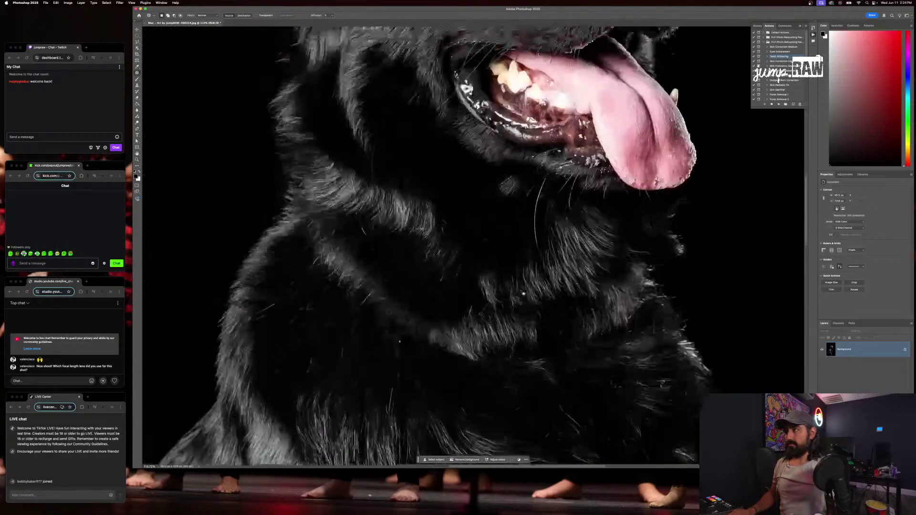
scroll(522, 293, up, 3)
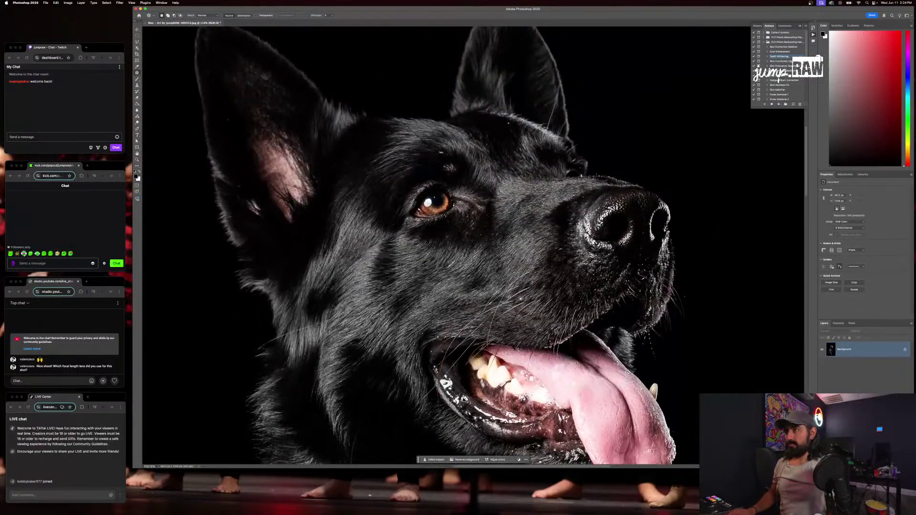
mouse_move(447, 153)
mouse_down()
mouse_move(439, 151)
mouse_move(453, 158)
mouse_up()
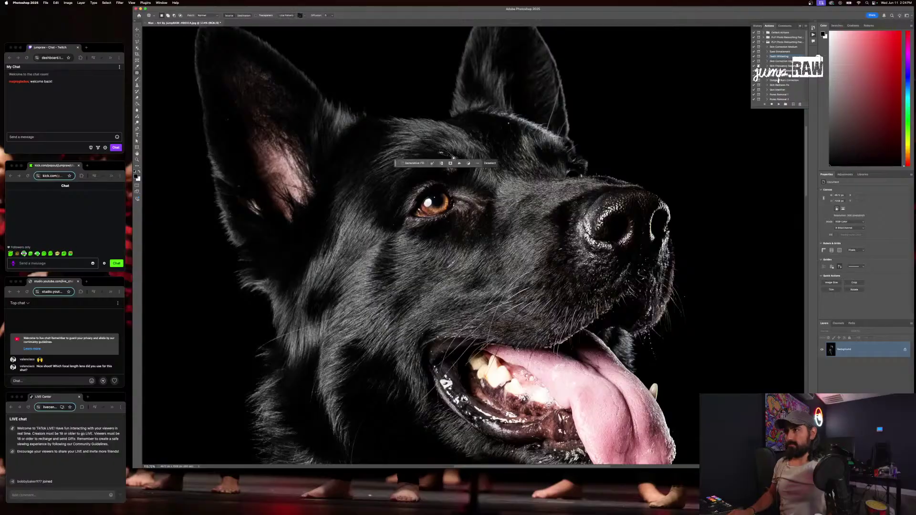
drag(512, 122, 505, 138)
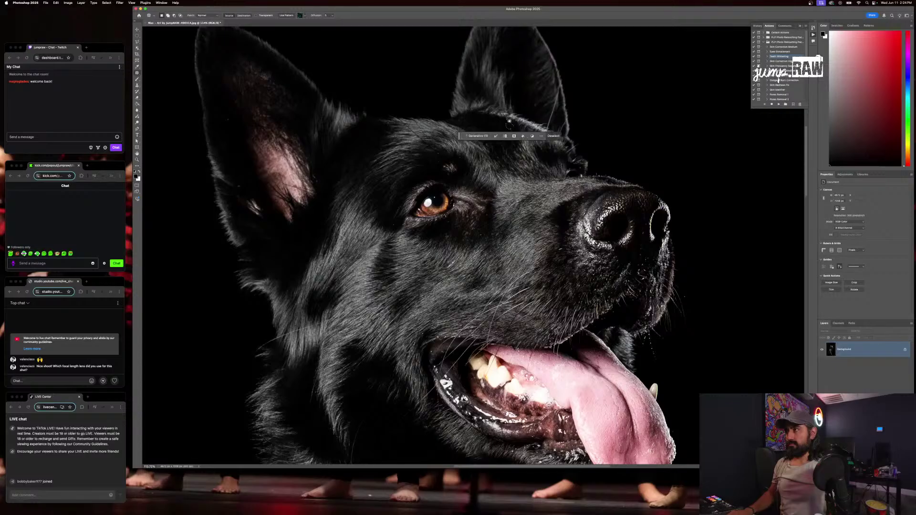
key(ctrl+d)
key(super+0)
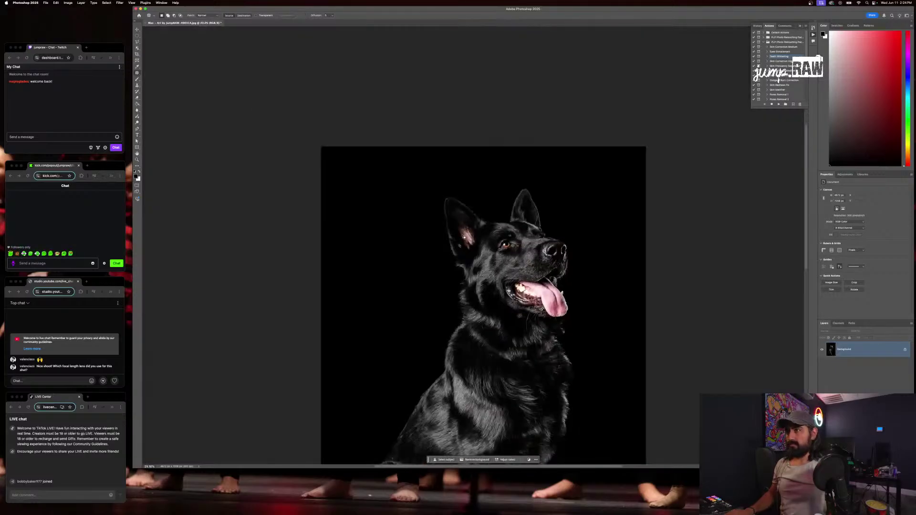
Run the Eyes Enhancement action, paint the effect onto the dog's iris and flatten the layers
scroll(465, 237, down, 5)
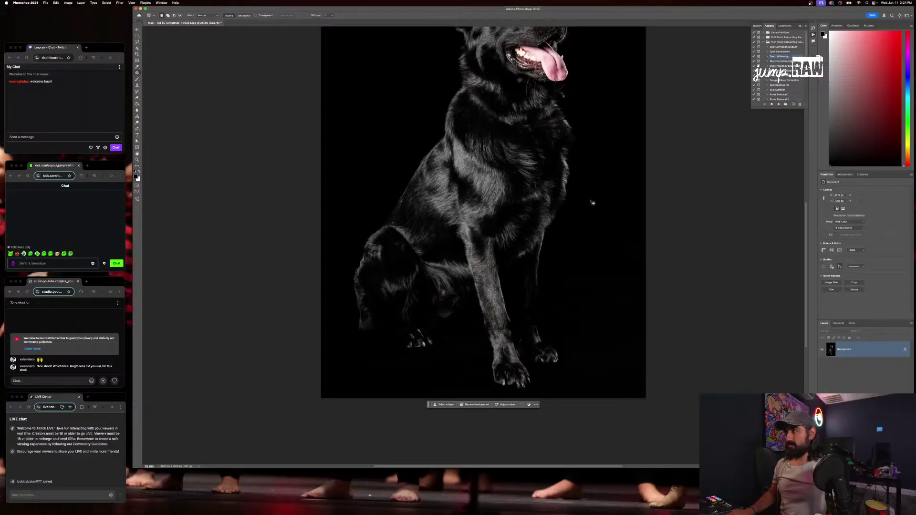
click(792, 47)
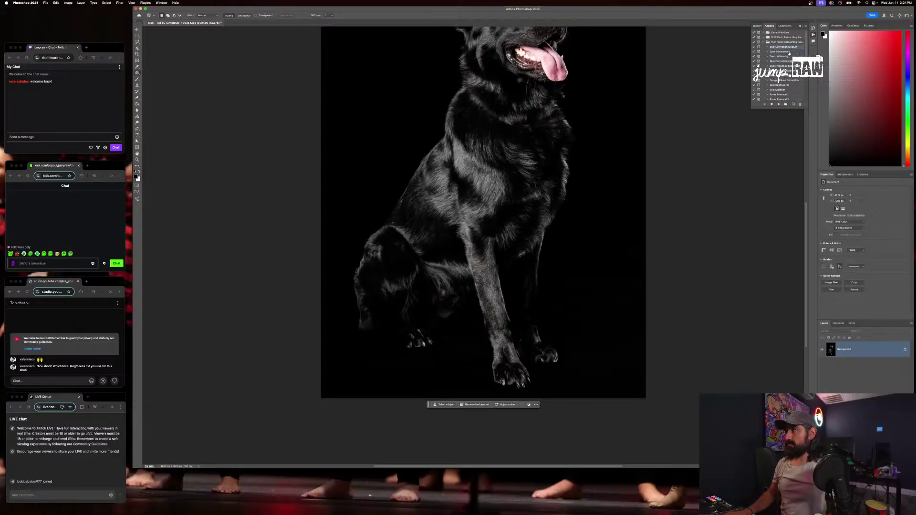
click(789, 52)
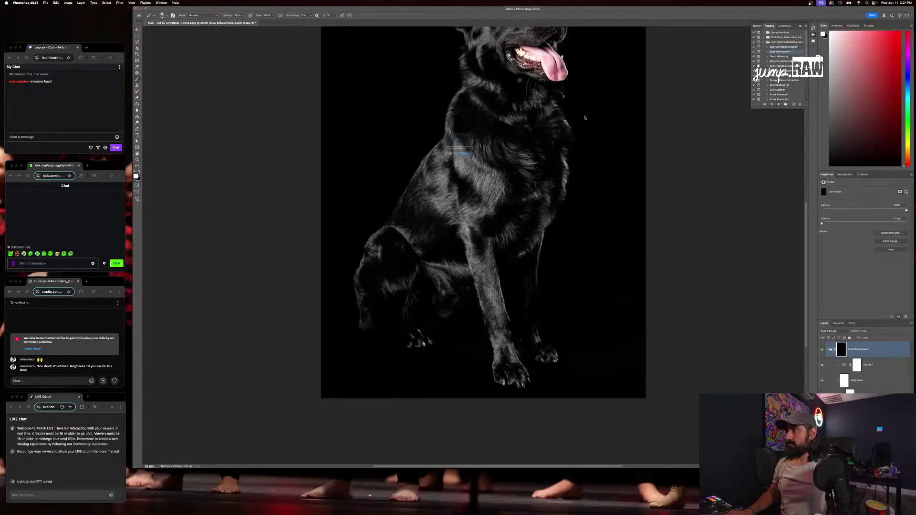
click(473, 161)
scroll(522, 146, up, 5)
scroll(488, 162, up, 1)
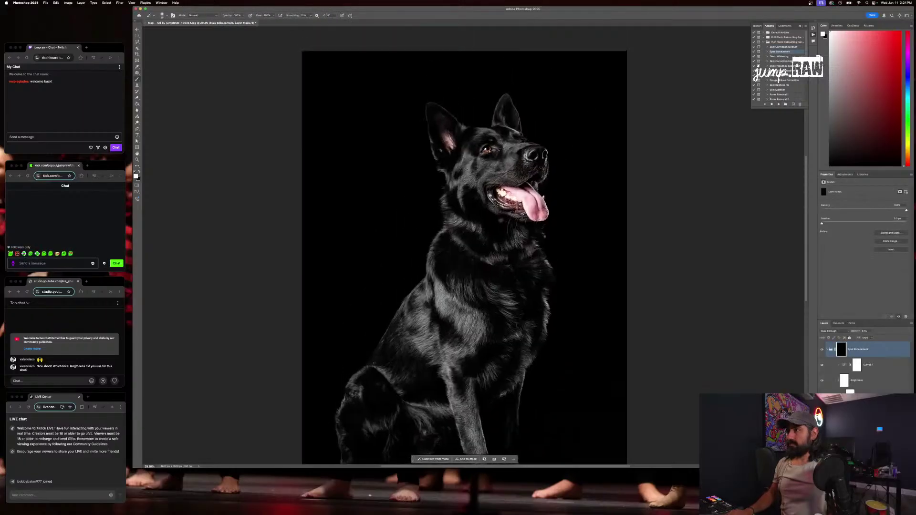
scroll(487, 162, up, 10)
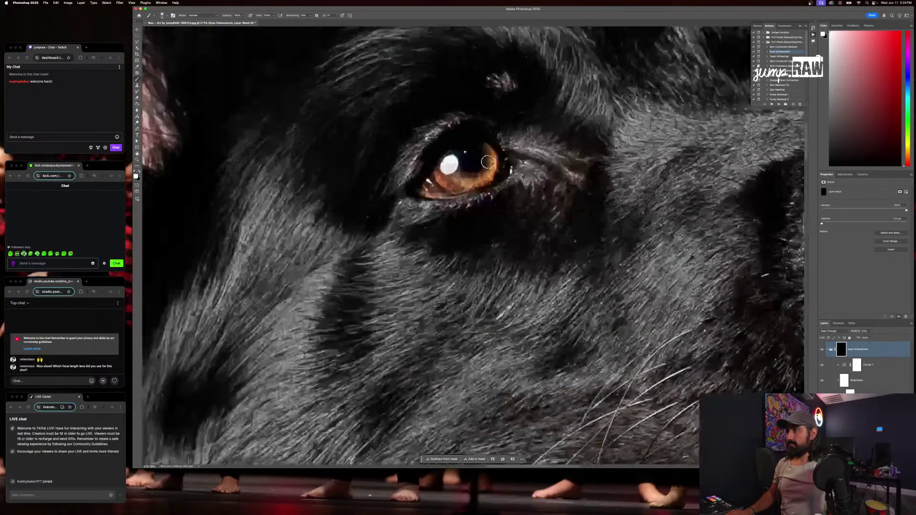
mouse_move(488, 162)
mouse_down()
mouse_move(435, 184)
mouse_move(495, 164)
mouse_move(479, 150)
mouse_up()
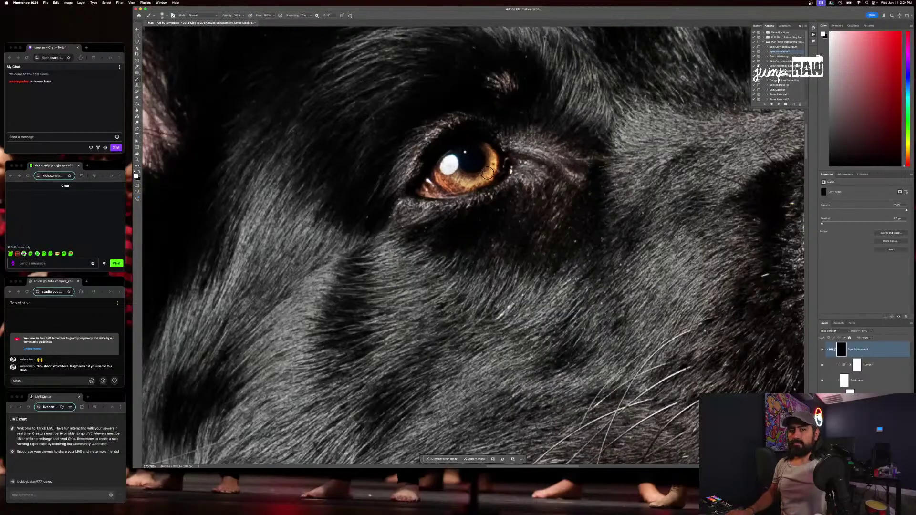
scroll(441, 176, up, 3)
scroll(441, 176, right, 4)
key(super+shift+e)
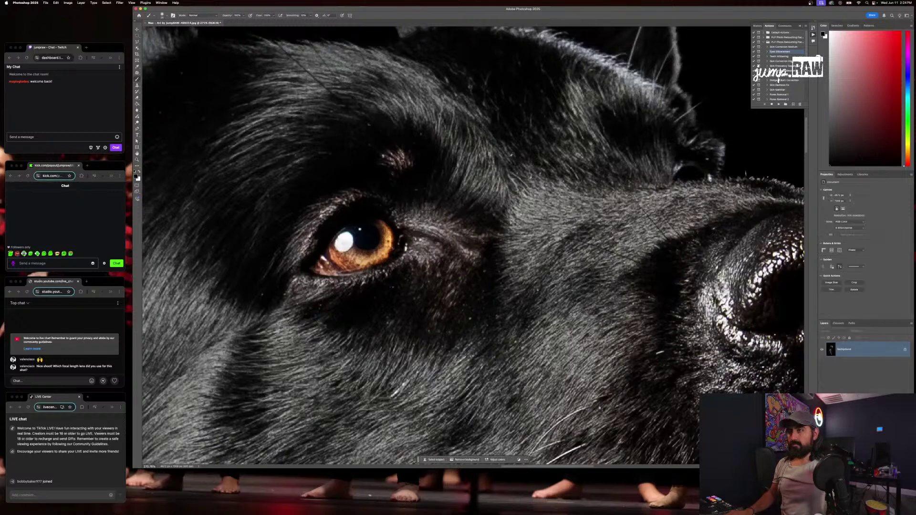
Run the Teeth Whitening action, paint the effect over the dog's teeth and flatten the image
scroll(512, 156, down, 5)
click(783, 56)
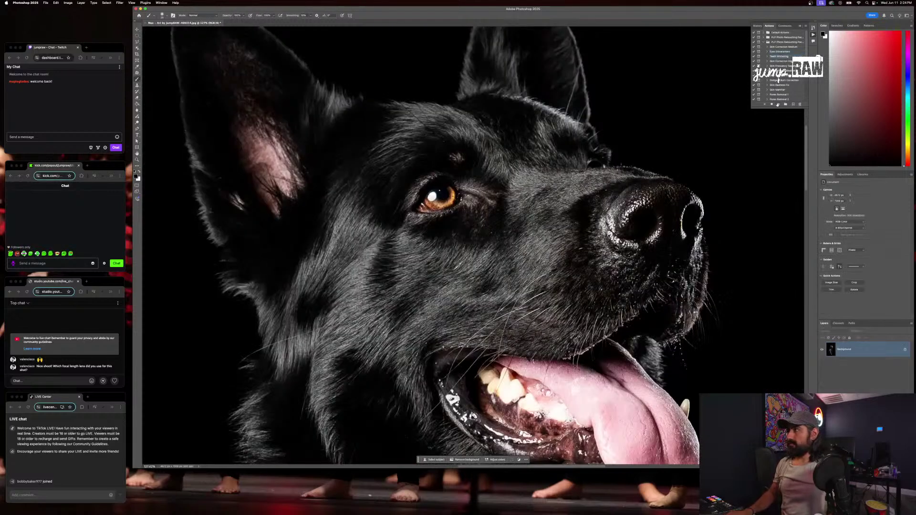
click(778, 103)
click(472, 164)
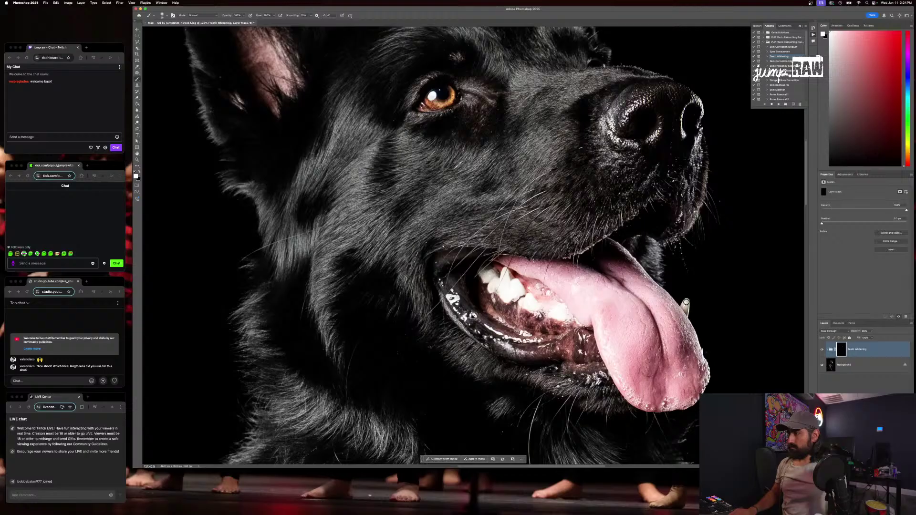
key(super+0)
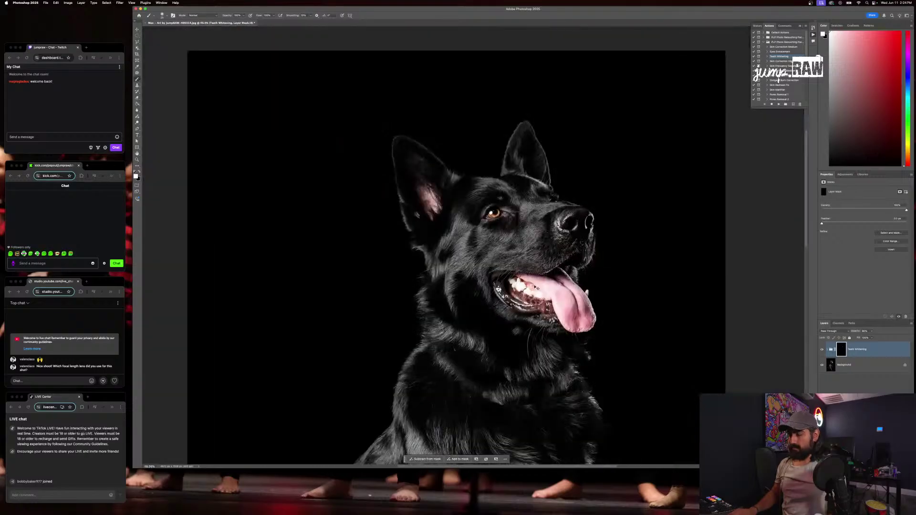
key(super+shift+e)
scroll(535, 287, down, 5)
scroll(538, 285, down, 5)
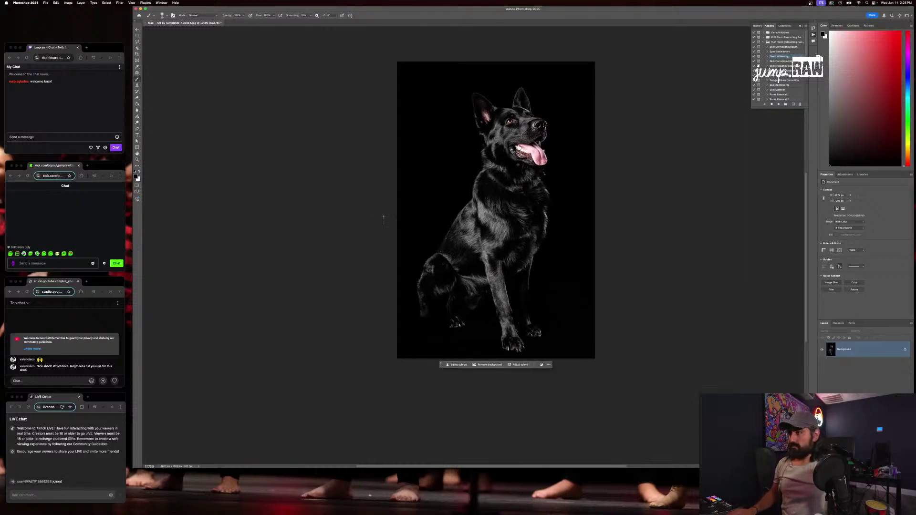
Darken the full-body portrait's midtones with Levels and set the white input level to 247
click(68, 2)
mouse_move(95, 16)
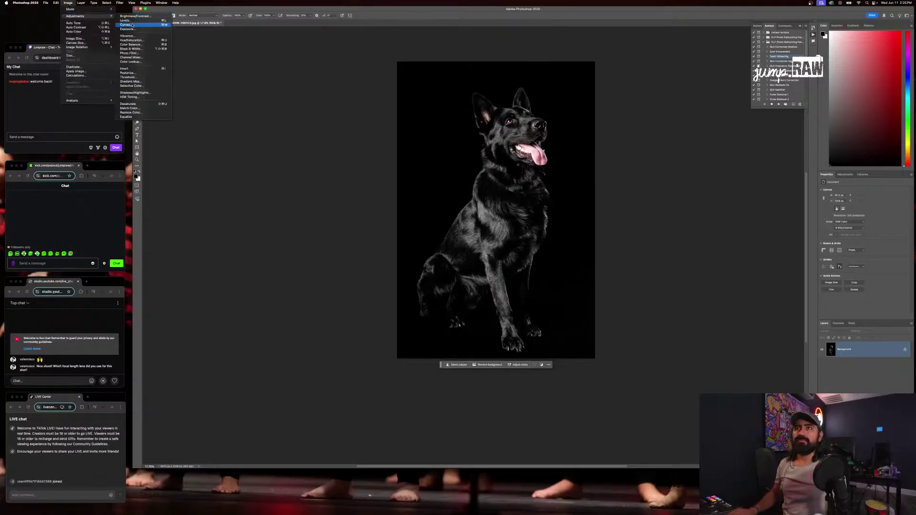
click(127, 20)
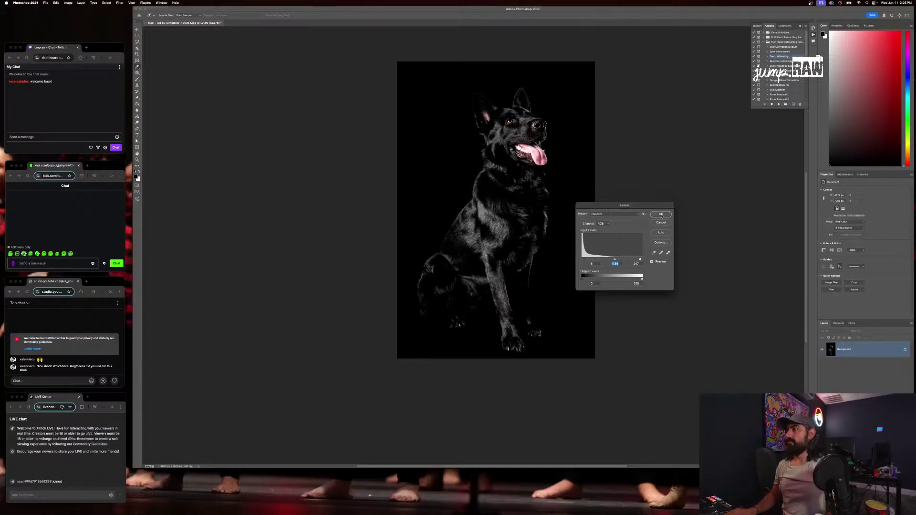
click(661, 214)
Close the full-body portrait, saving its changes with the existing JPEG options
scroll(472, 119, right, 5)
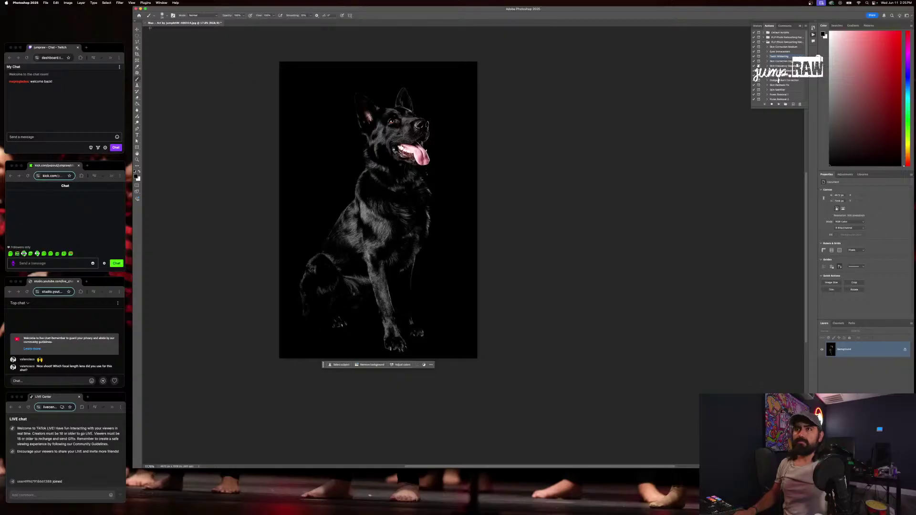
click(146, 23)
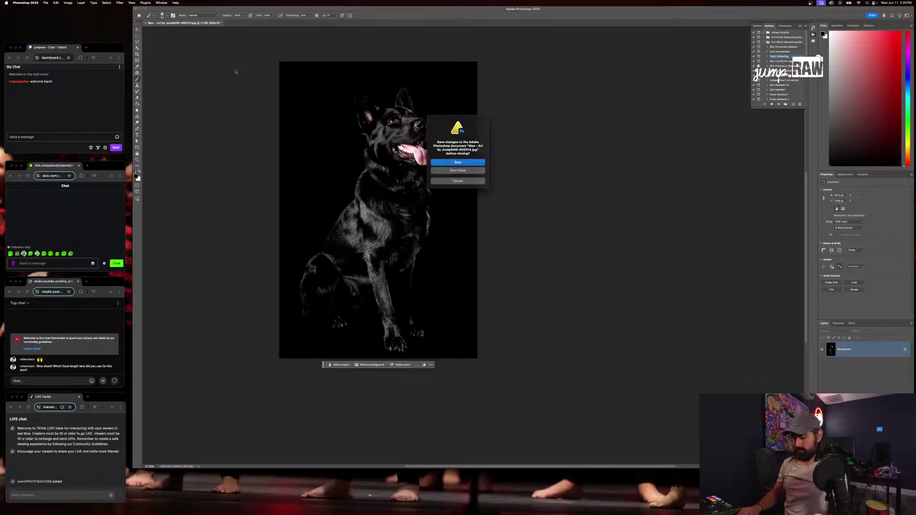
key(Return)
key(Return)
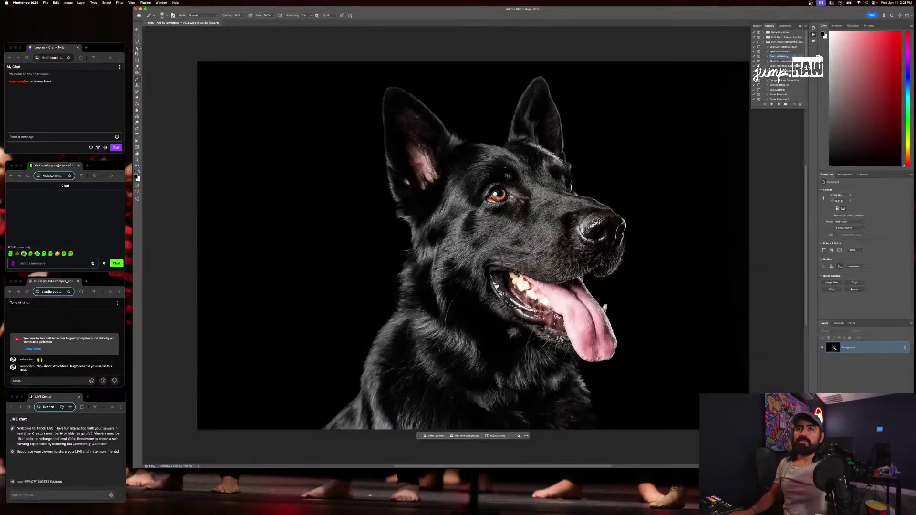
Patch the small light specks inside the dog's near ear in the head-and-shoulders portrait
click(137, 73)
scroll(395, 139, up, 5)
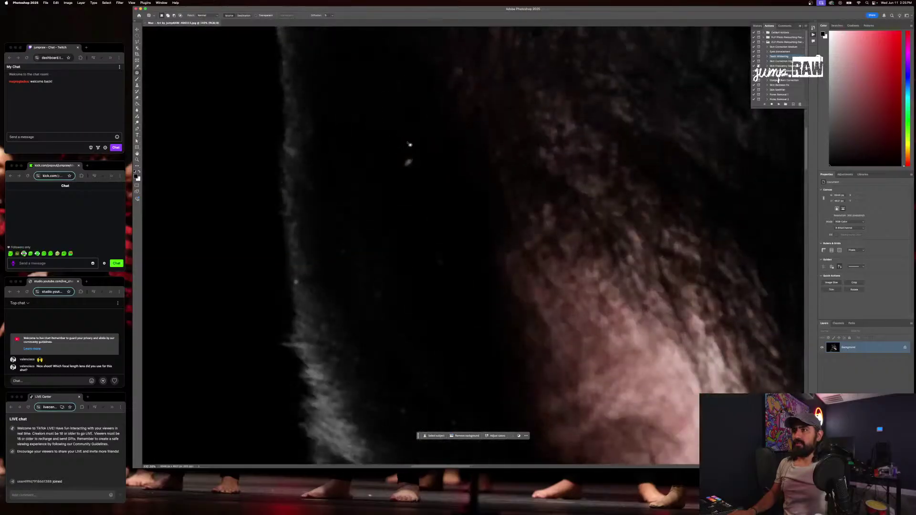
key(super+0)
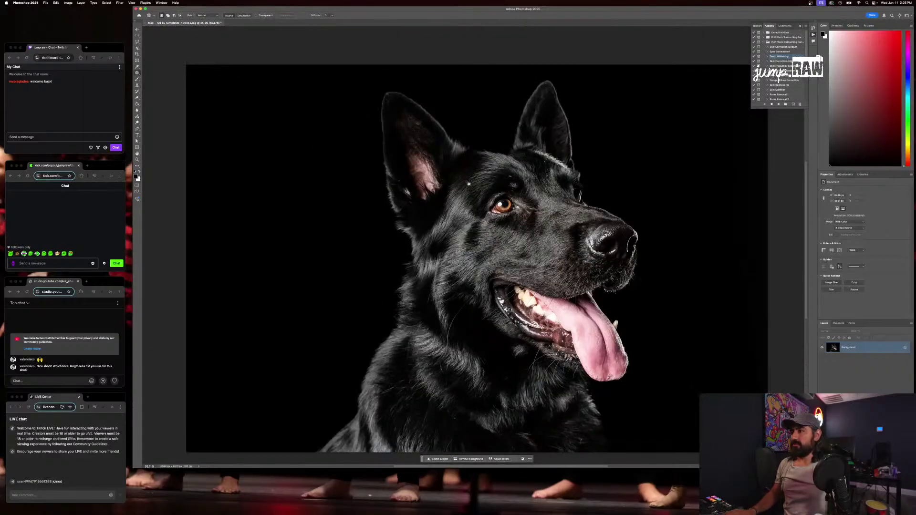
Patch the bright spot at the base of the dog's near ear and the light tuft above the near eye
scroll(406, 189, up, 2)
mouse_move(408, 187)
mouse_down()
mouse_move(398, 175)
mouse_move(423, 221)
mouse_move(398, 162)
mouse_up()
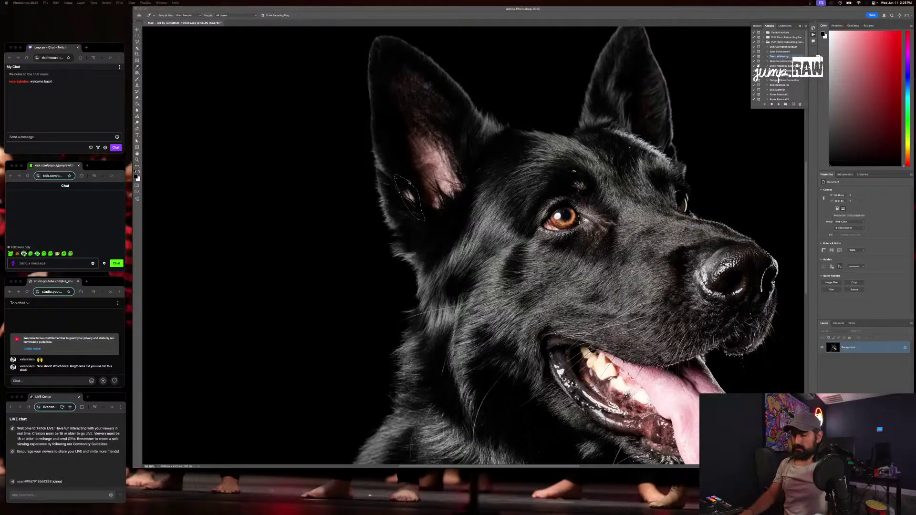
key(ctrl+d)
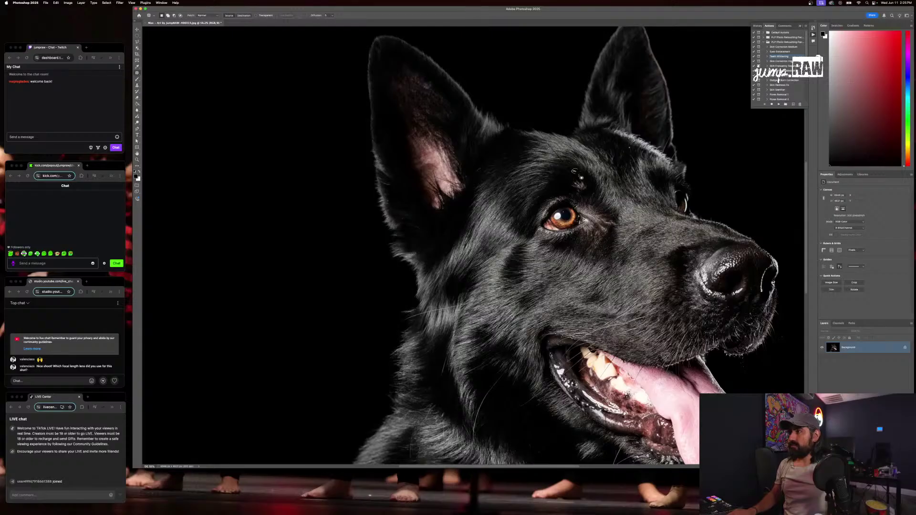
key(ctrl+d)
drag(630, 151, 629, 146)
key(ctrl+d)
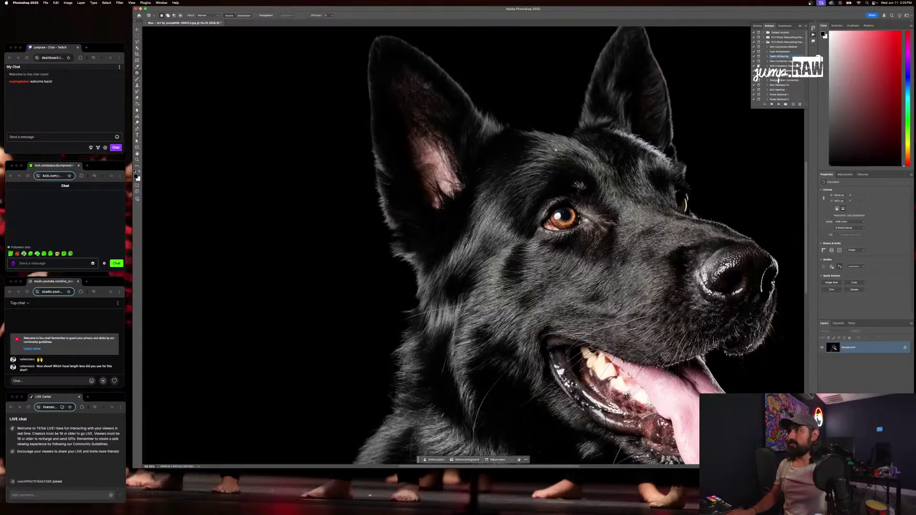
Patch the small distracting spots in the fur on the dog's chest
scroll(493, 262, down, 10)
mouse_move(487, 254)
mouse_down()
mouse_move(496, 264)
mouse_move(484, 256)
mouse_move(493, 257)
mouse_up()
key(ctrl+d)
key(super+d)
drag(492, 258, 503, 266)
key(super+d)
scroll(525, 257, down, 1)
scroll(524, 257, down, 2)
scroll(524, 258, right, 5)
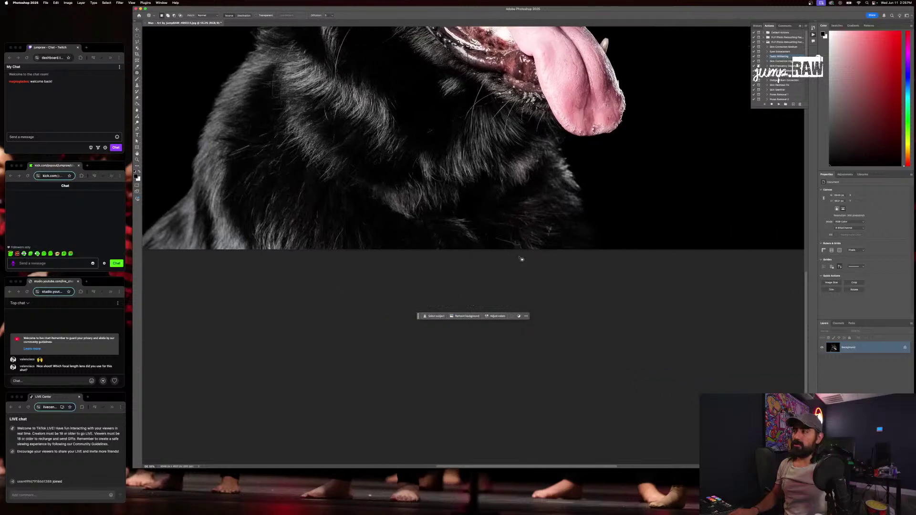
scroll(552, 228, up, 6)
scroll(551, 228, right, 2)
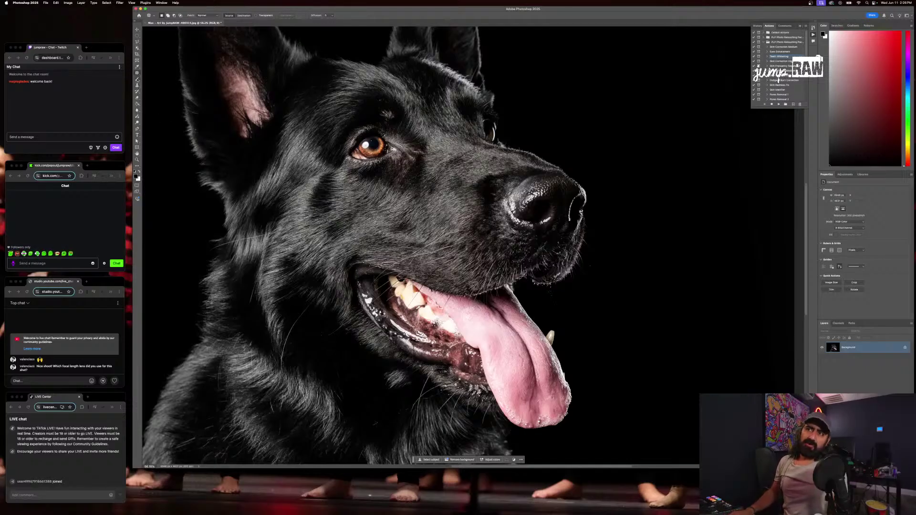
Run the Eyes Enhancement action, paint the effect over the dog's eyes with a resized brush and flatten the image
click(792, 51)
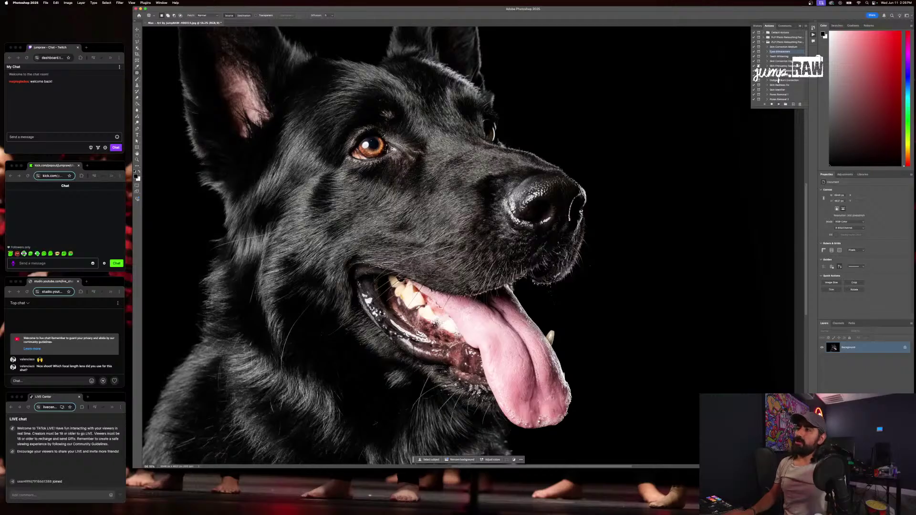
click(472, 161)
right_click(379, 153)
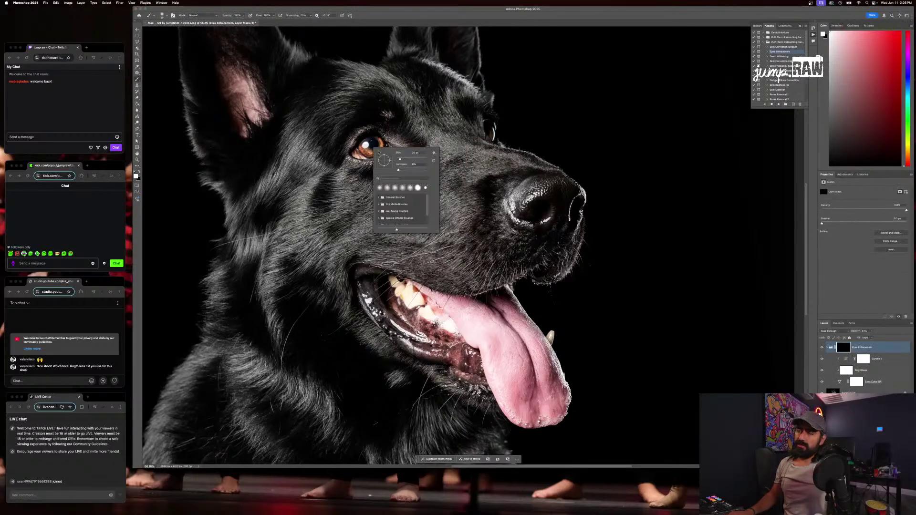
drag(366, 144, 367, 150)
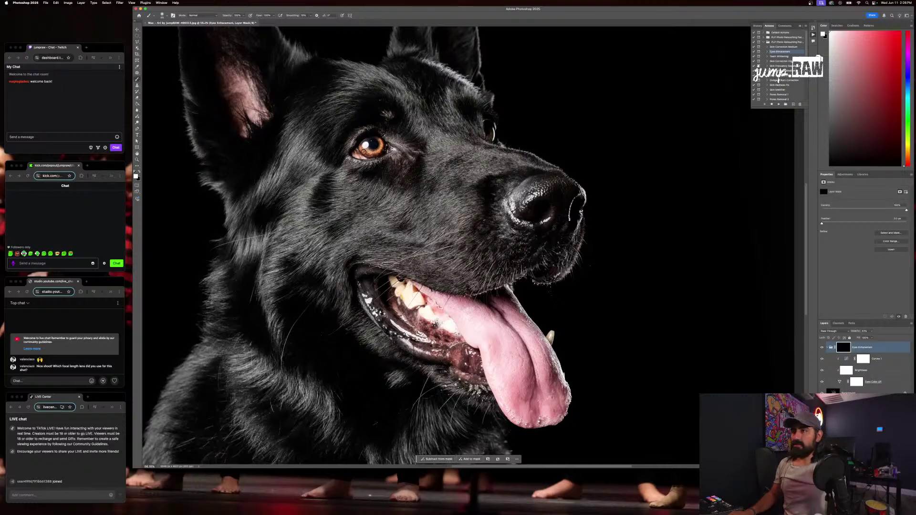
drag(368, 152, 379, 148)
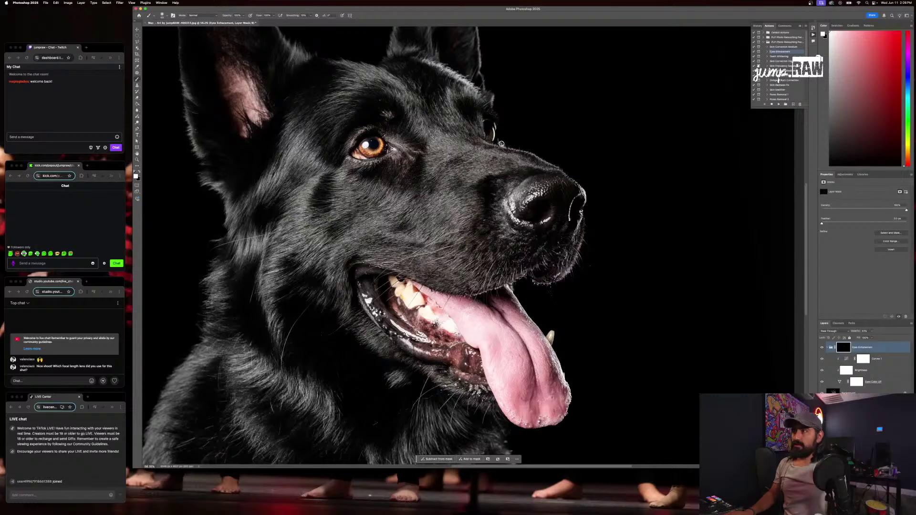
key(super+shift+e)
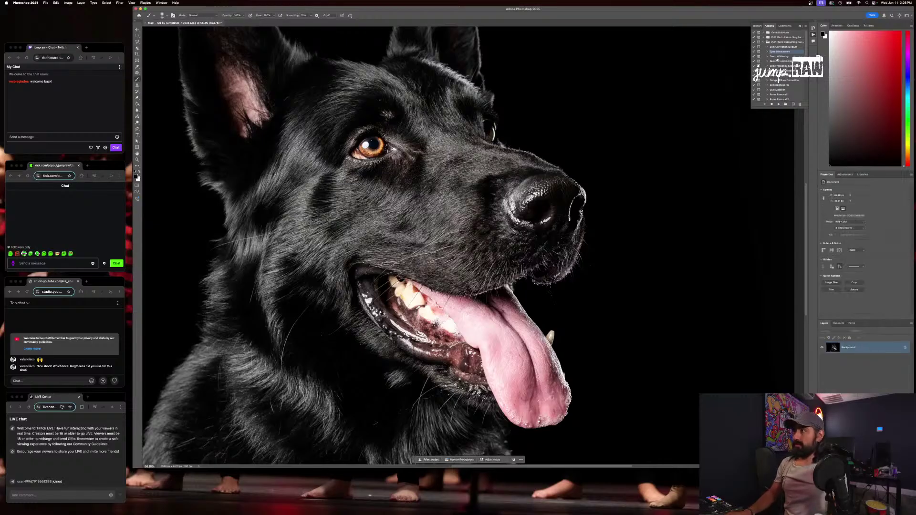
Run the Teeth Whitening action, paint the effect over the teeth in the head-and-shoulders portrait and flatten the image
click(777, 57)
click(778, 104)
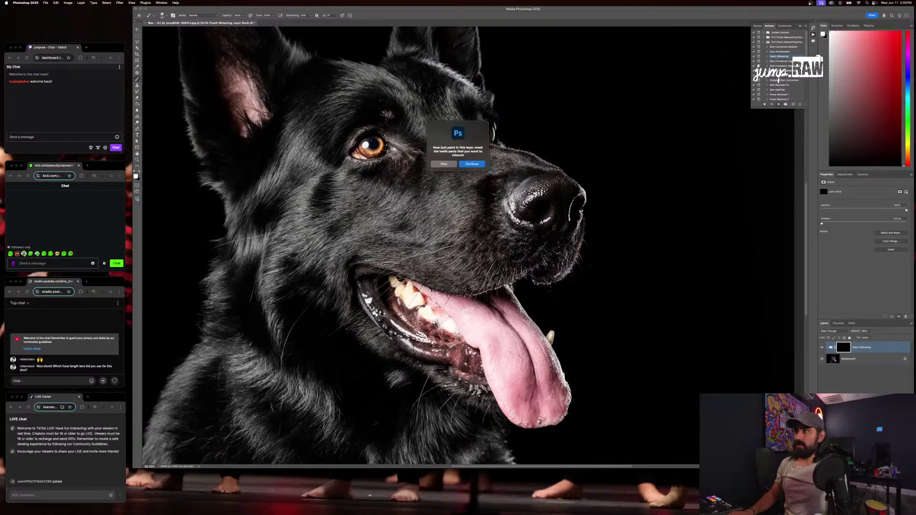
click(472, 165)
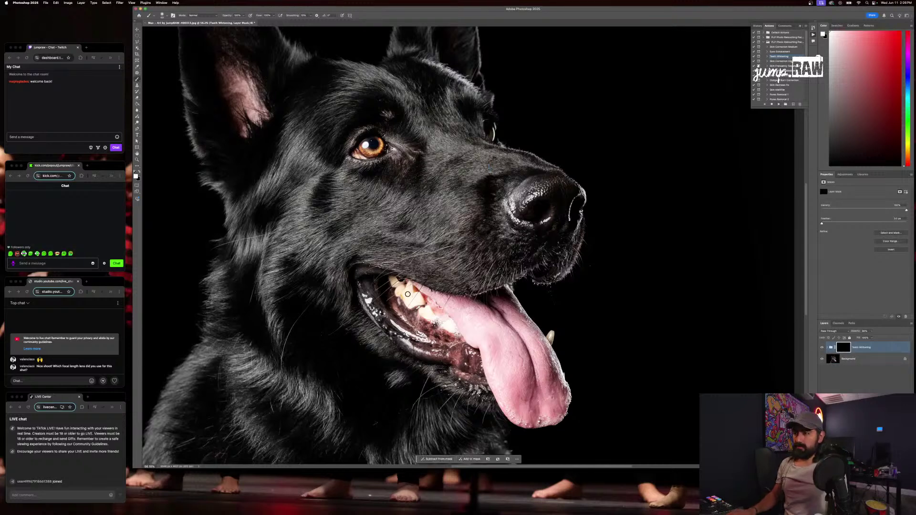
scroll(409, 286, up, 2)
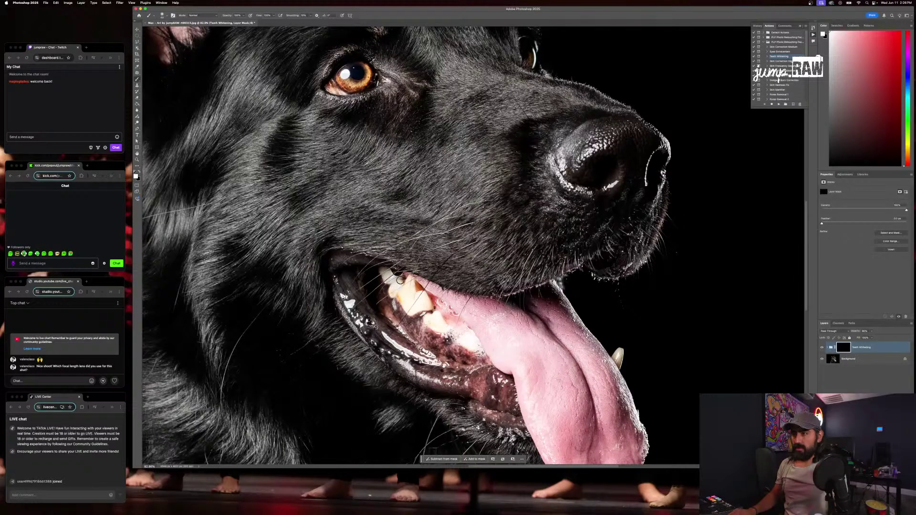
mouse_move(400, 280)
mouse_down()
mouse_move(395, 292)
mouse_move(412, 311)
mouse_move(427, 305)
mouse_up()
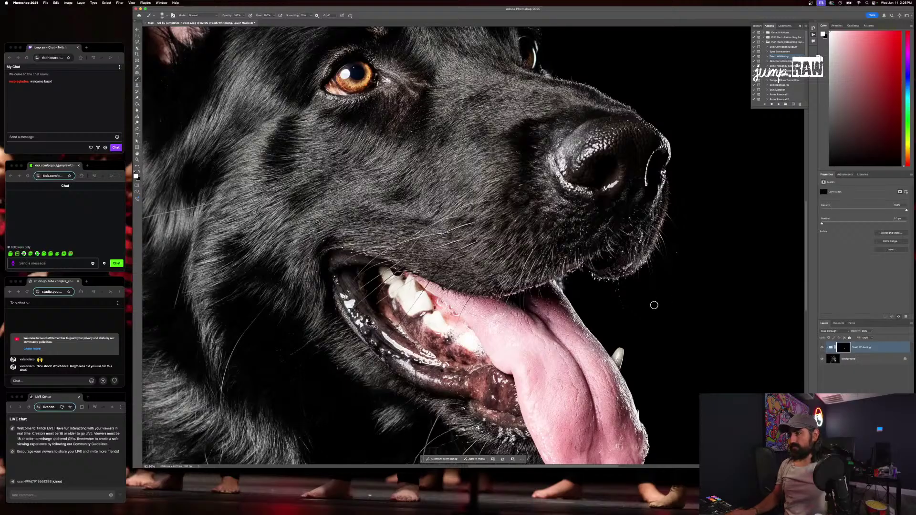
key(super+shift+e)
Even out the black background along the portrait's right and left edges using freehand Patch tool selections and a fill
scroll(640, 306, down, 10)
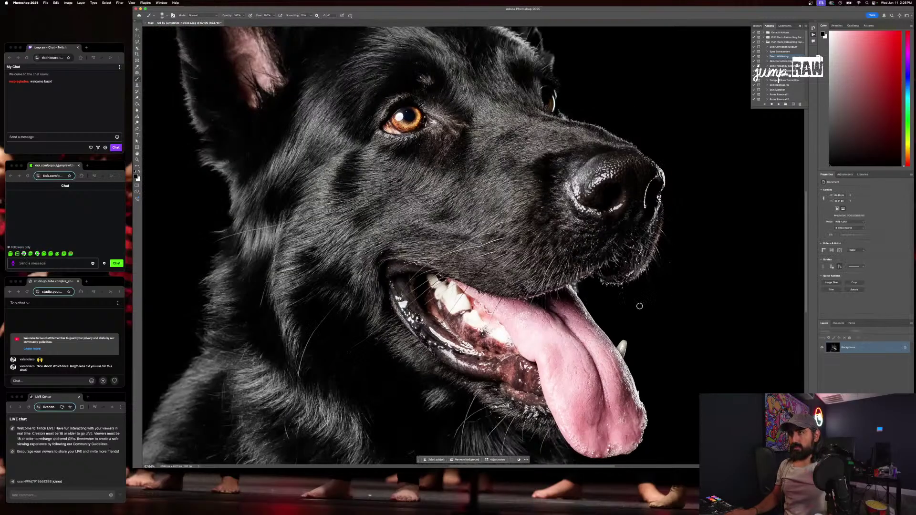
scroll(641, 306, right, 3)
scroll(641, 306, right, 5)
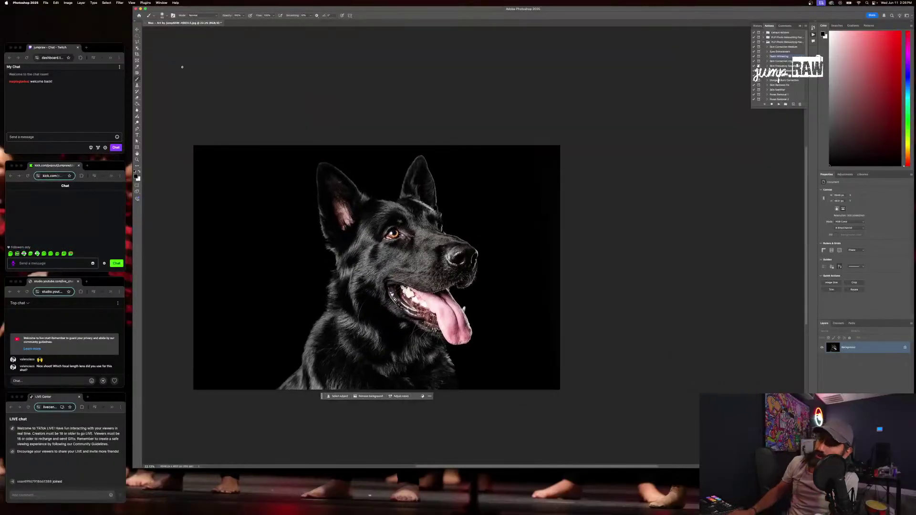
click(140, 73)
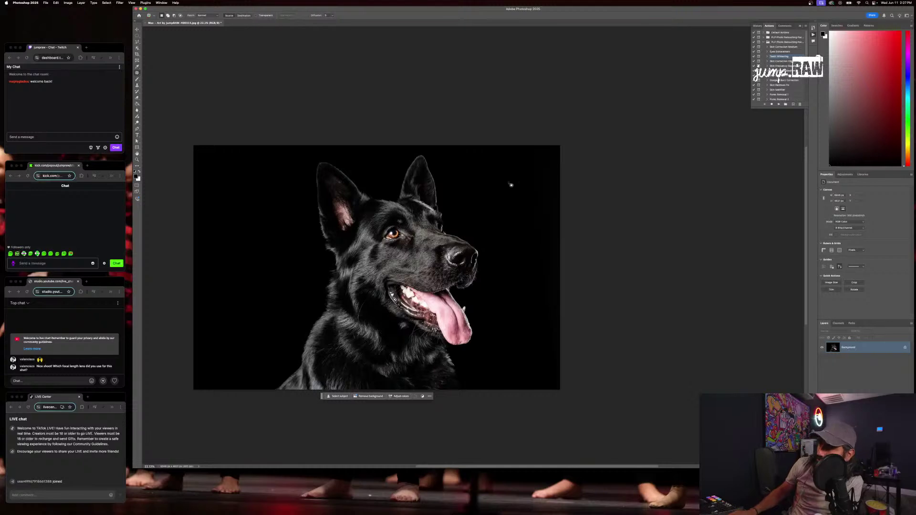
mouse_move(499, 151)
mouse_down()
mouse_move(519, 311)
mouse_move(552, 421)
mouse_move(577, 240)
mouse_move(578, 132)
mouse_up()
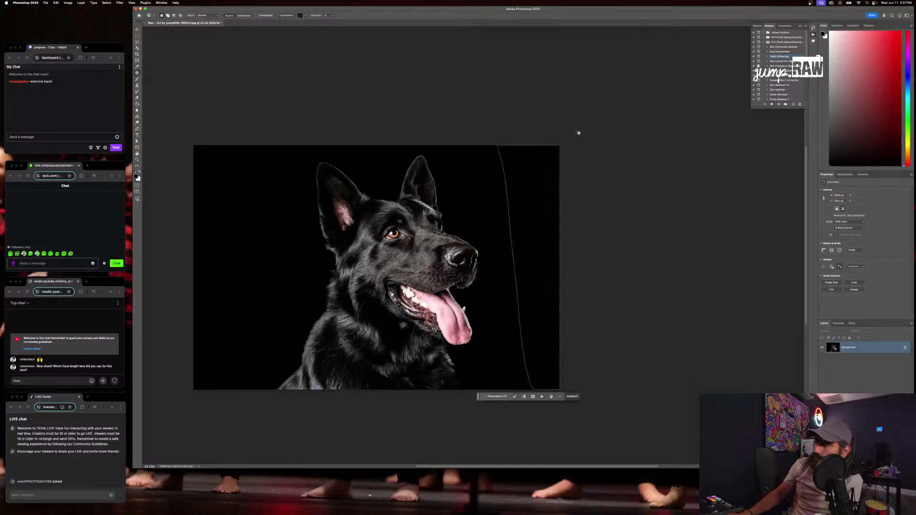
key(shift+BackSpace)
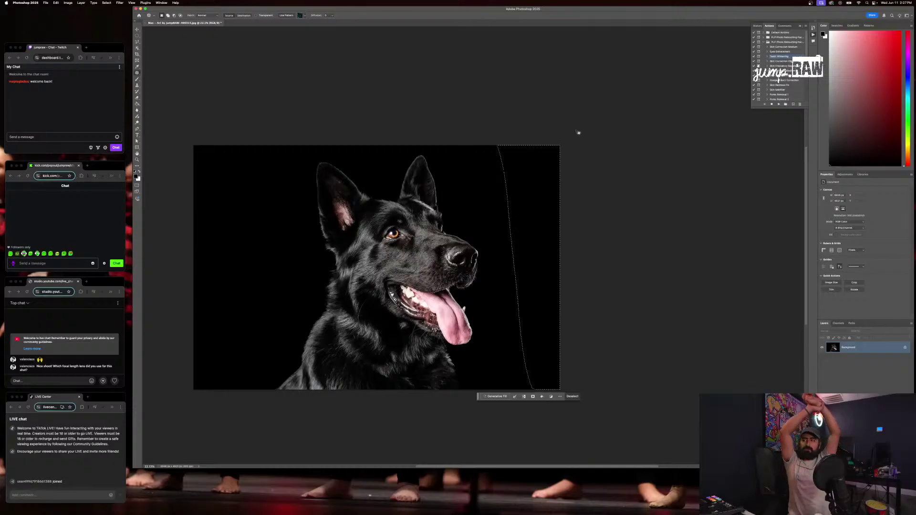
key(super+d)
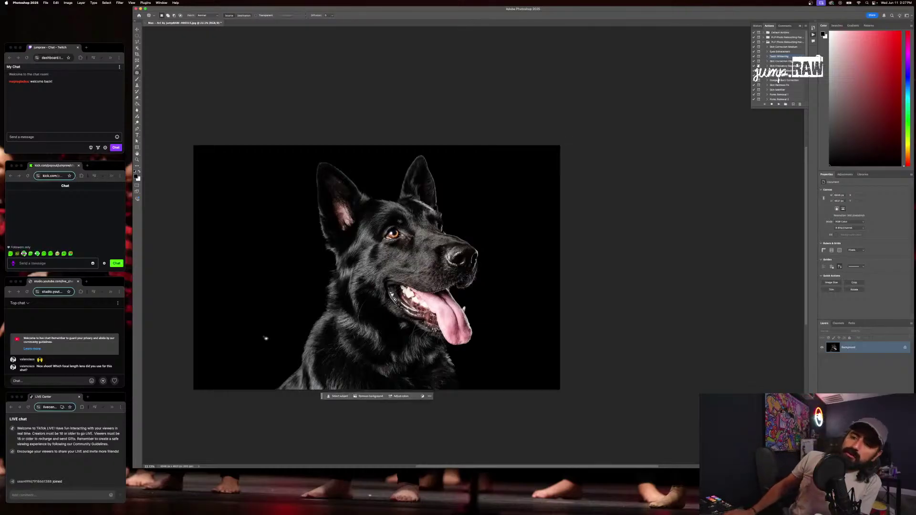
mouse_move(227, 148)
mouse_down()
mouse_move(226, 374)
mouse_move(204, 424)
mouse_move(156, 197)
mouse_move(164, 145)
mouse_up()
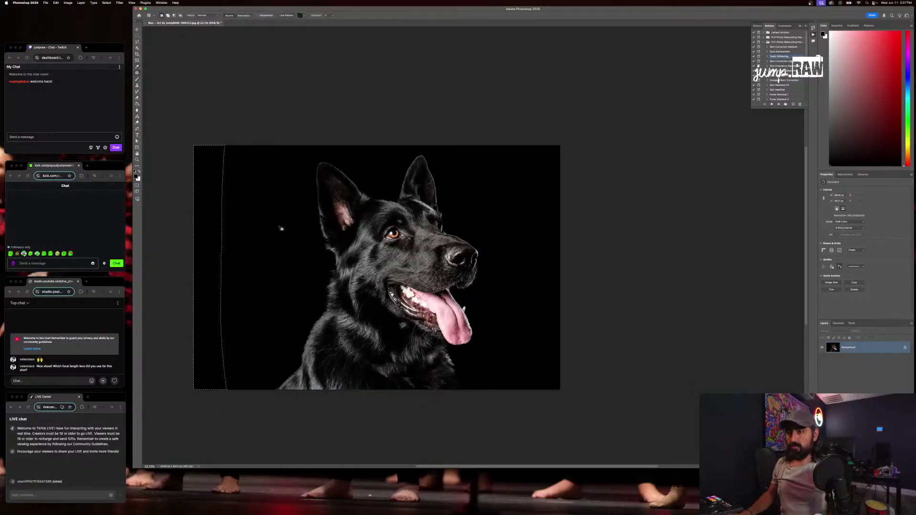
scroll(279, 225, down, 5)
scroll(280, 231, up, 5)
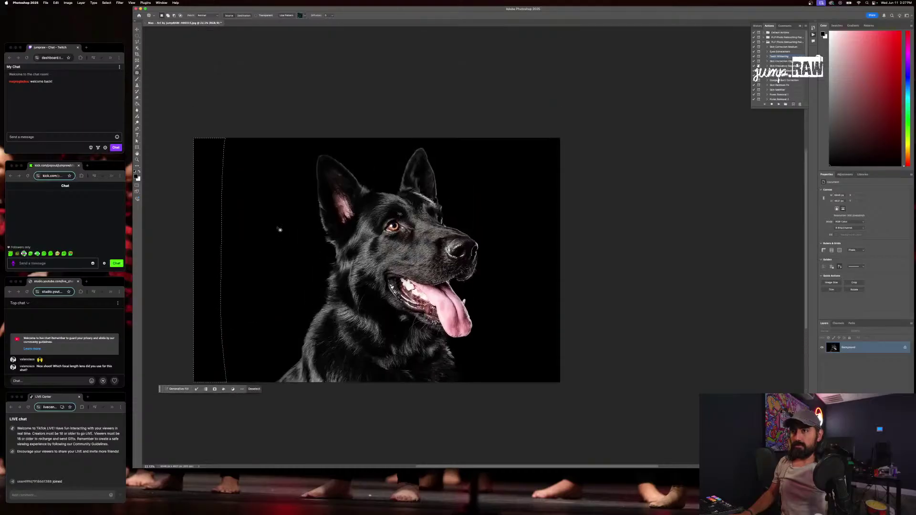
click(279, 230)
scroll(334, 248, left, 2)
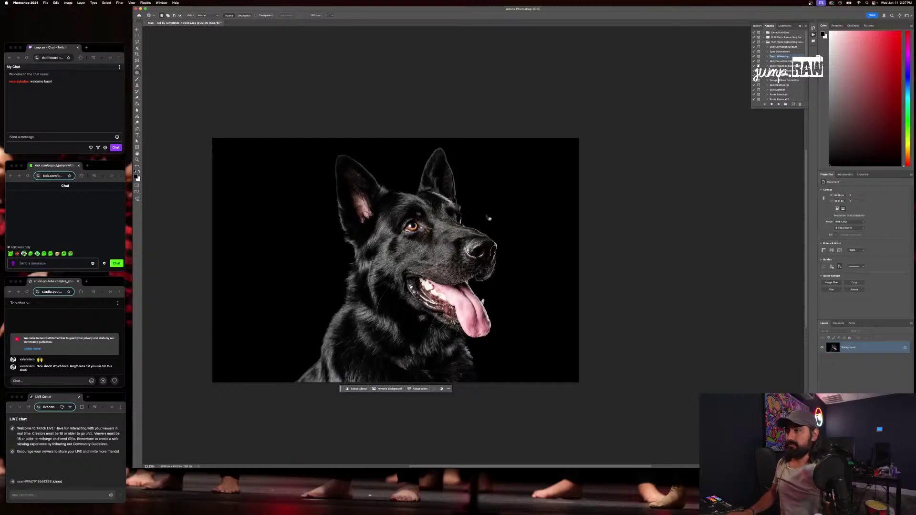
Darken the head-and-shoulders portrait's midtones with a Levels adjustment
scroll(419, 214, up, 5)
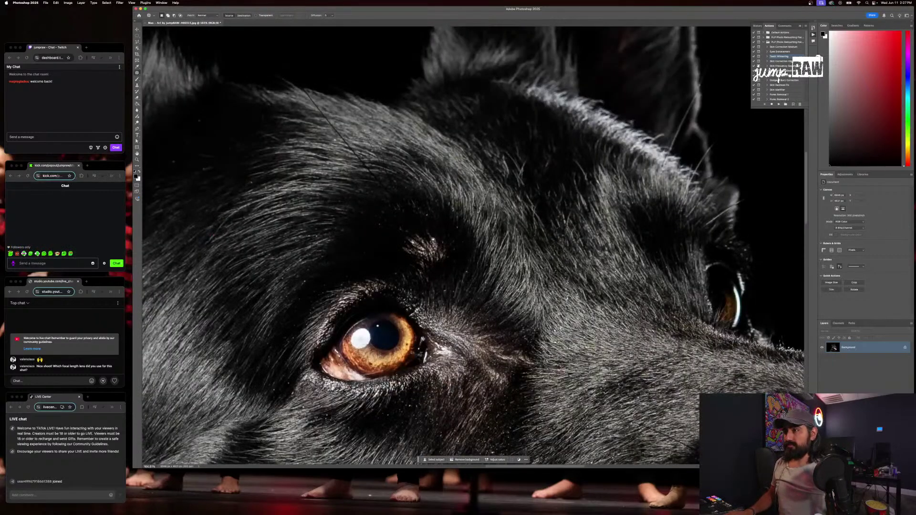
scroll(433, 239, down, 5)
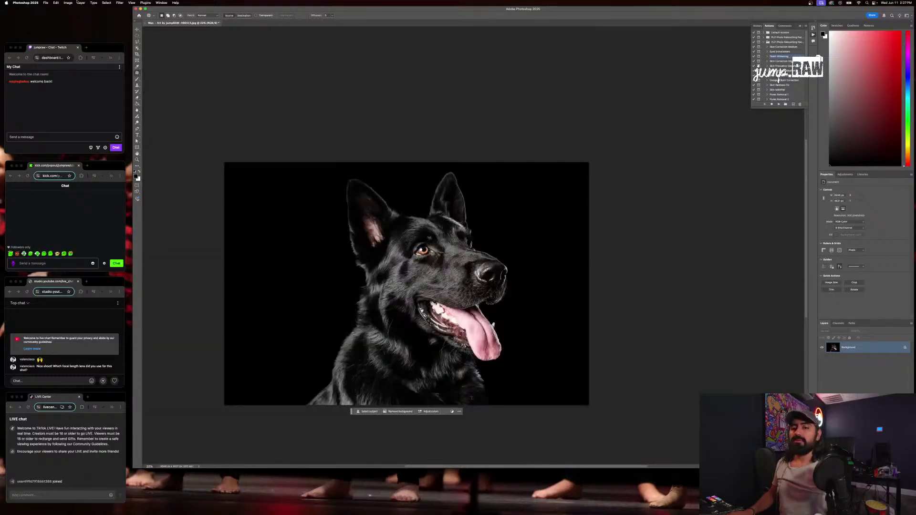
click(68, 3)
mouse_move(91, 16)
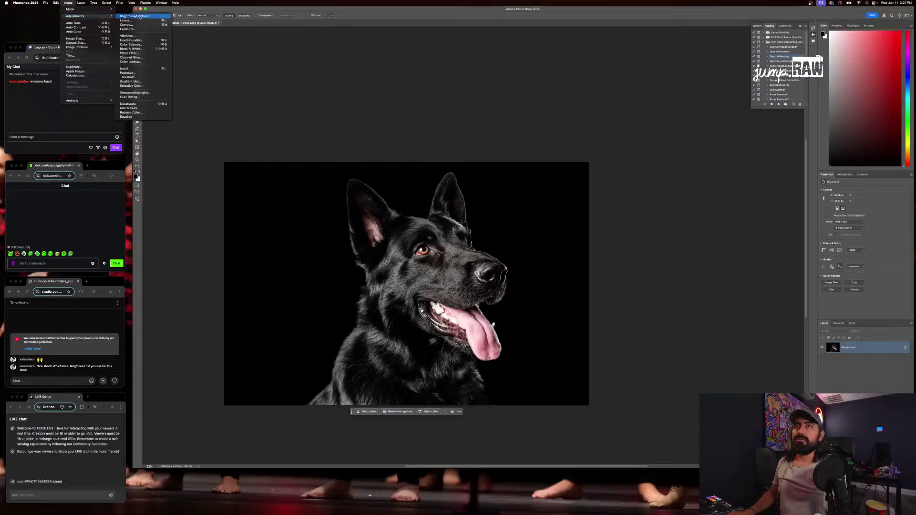
click(126, 20)
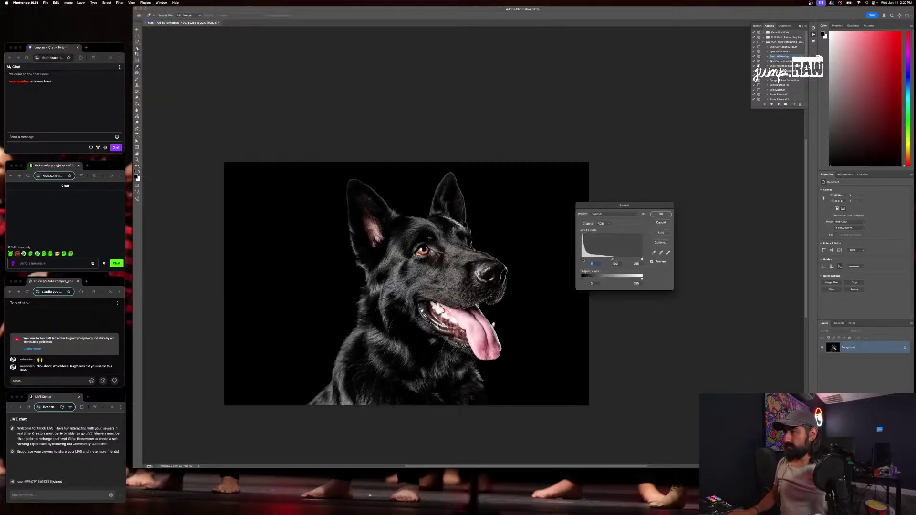
drag(611, 260, 615, 260)
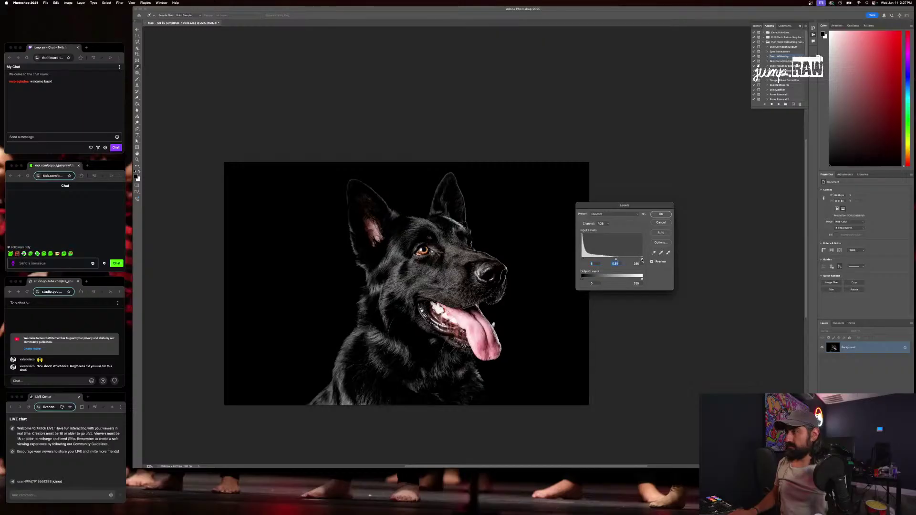
click(666, 214)
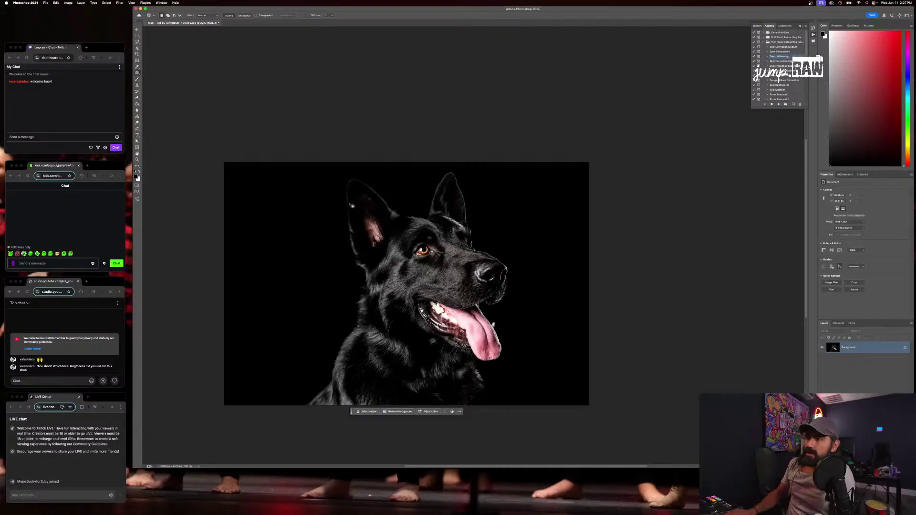
Close the head-and-shoulders portrait, saving its changes with the existing JPEG options
click(146, 23)
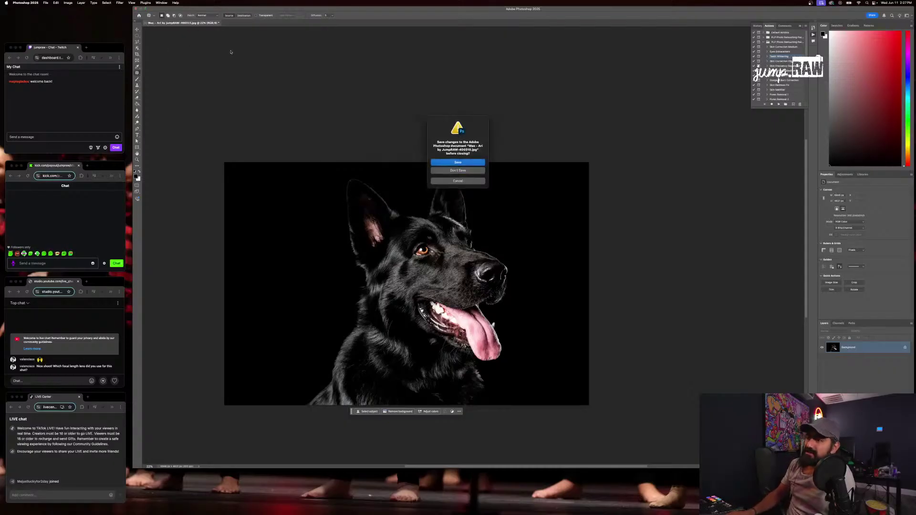
key(Return)
key(Return)
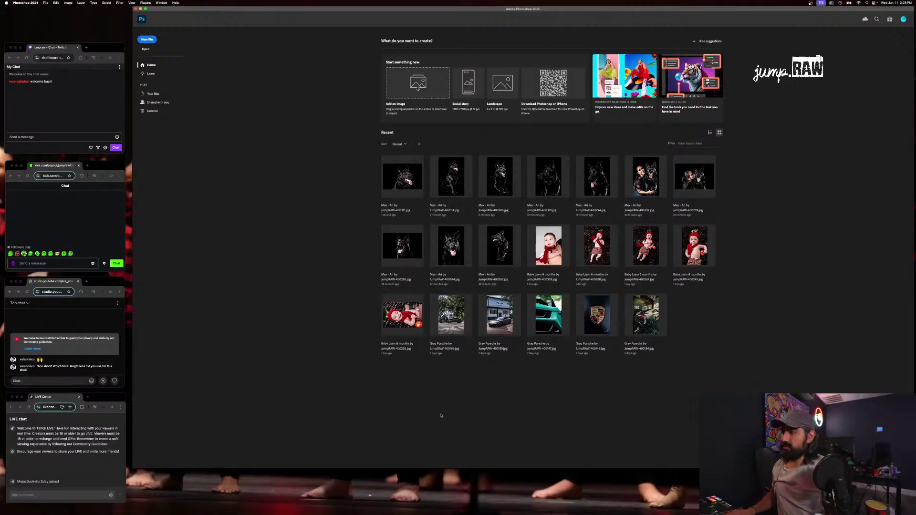
Close the Photoshop window, switch to Lightroom Classic and open the first outdoor photo of the black dog, JM400324.ARW, in Develop
click(140, 8)
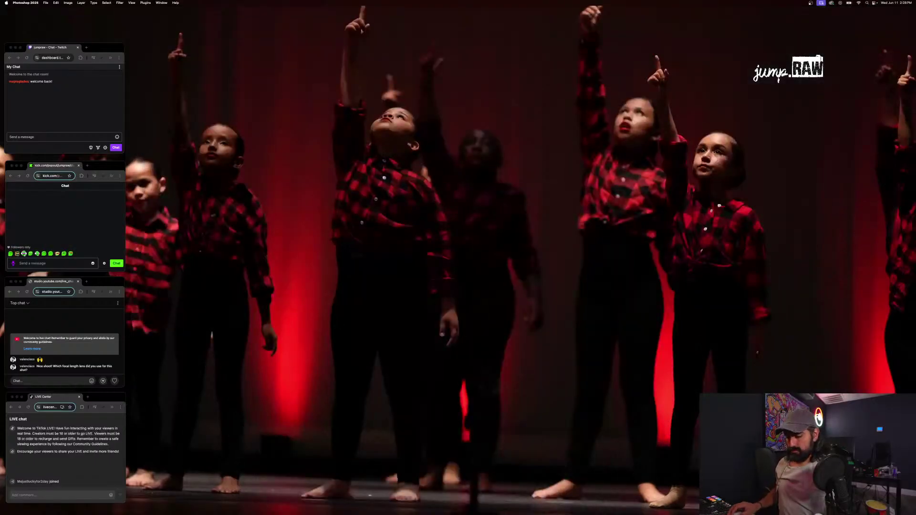
key(super+Tab)
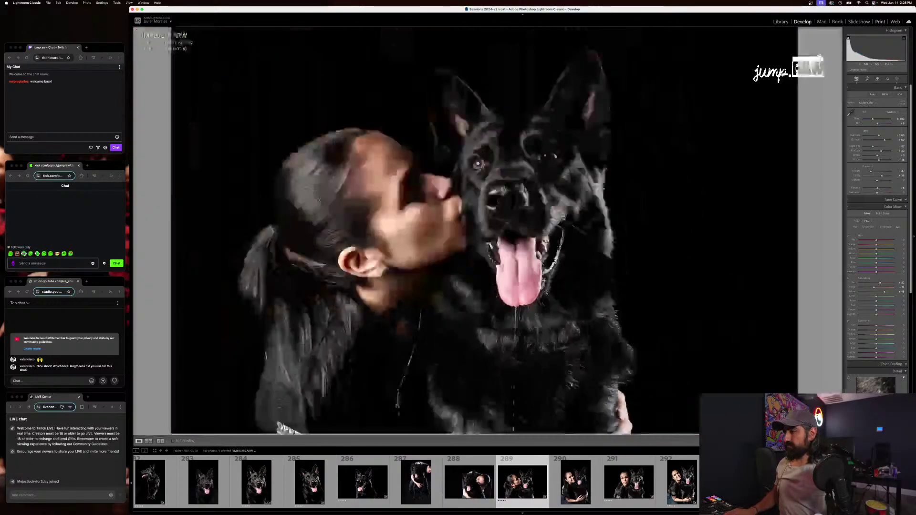
click(788, 22)
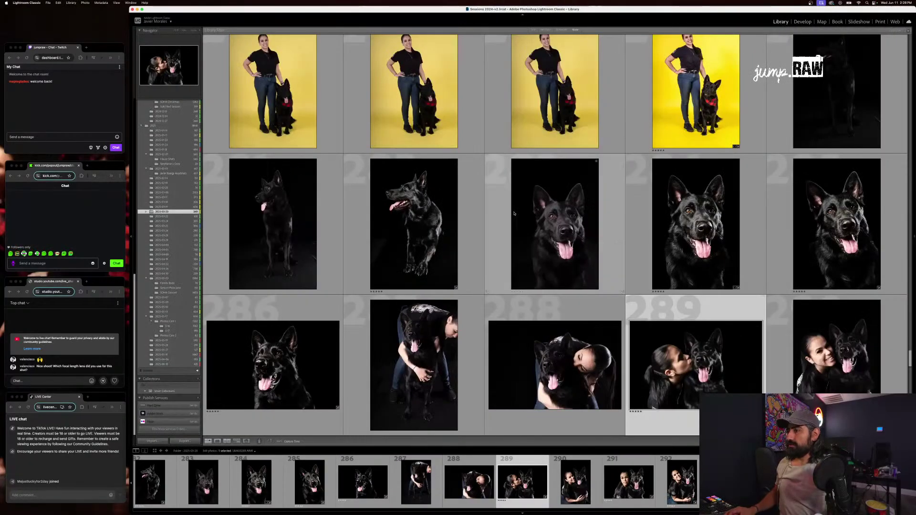
scroll(514, 214, down, 10)
scroll(513, 214, down, 2)
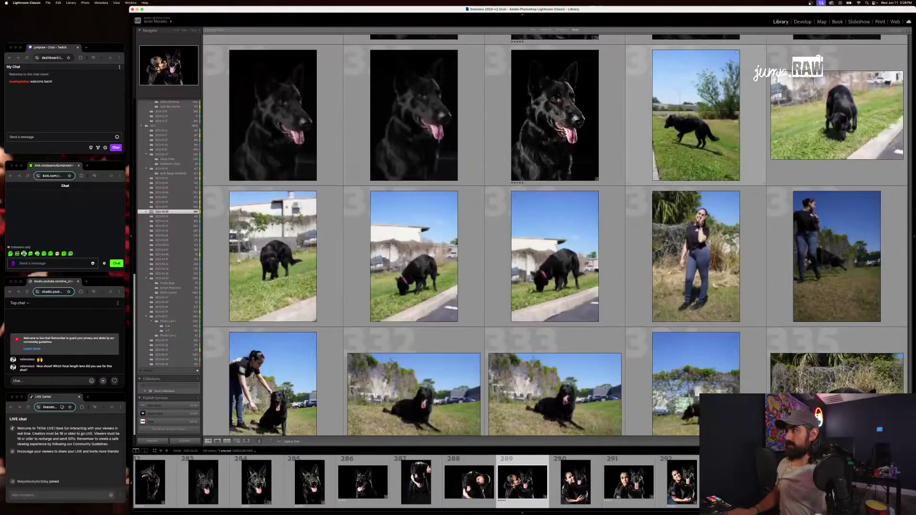
click(695, 138)
click(801, 21)
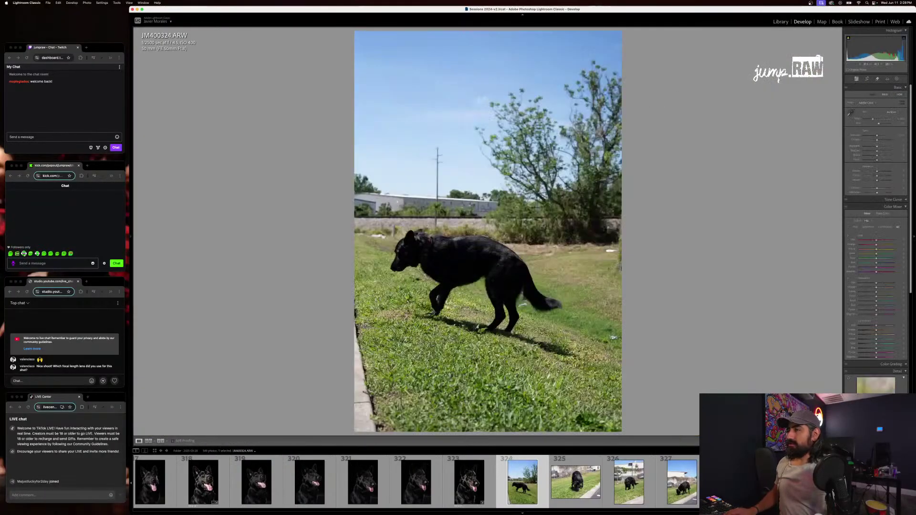
Review the outdoor photos one after another from JM400324.ARW to JM400332.ARW, the shot of the dog lying on the grass
key(Right)
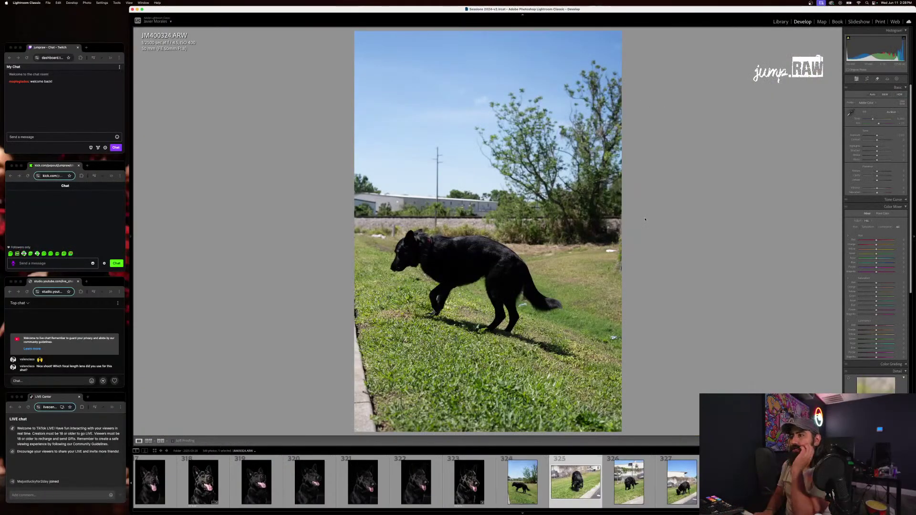
key(Right)
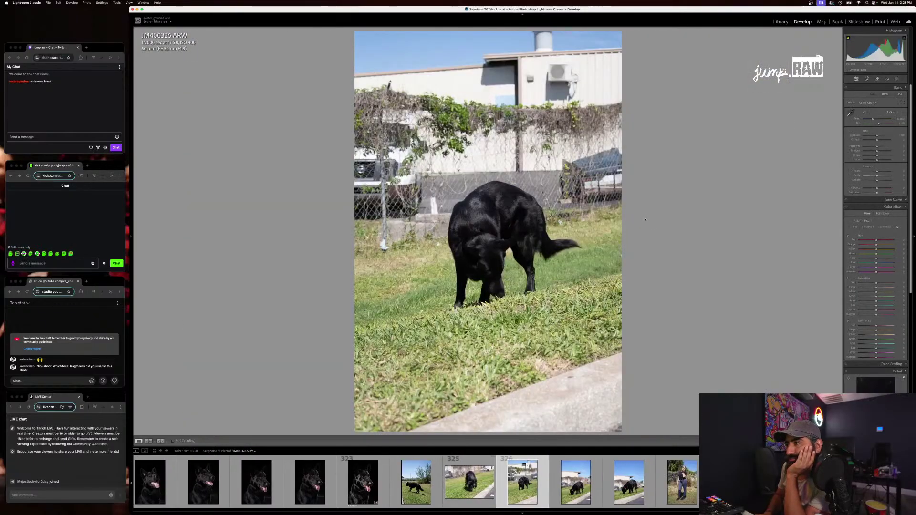
key(Right)
key(Right)
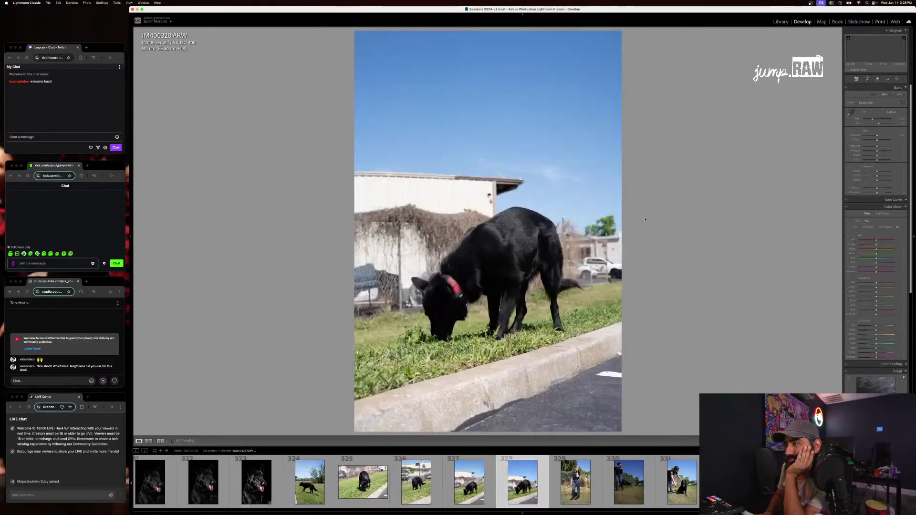
key(Right)
key(Right)
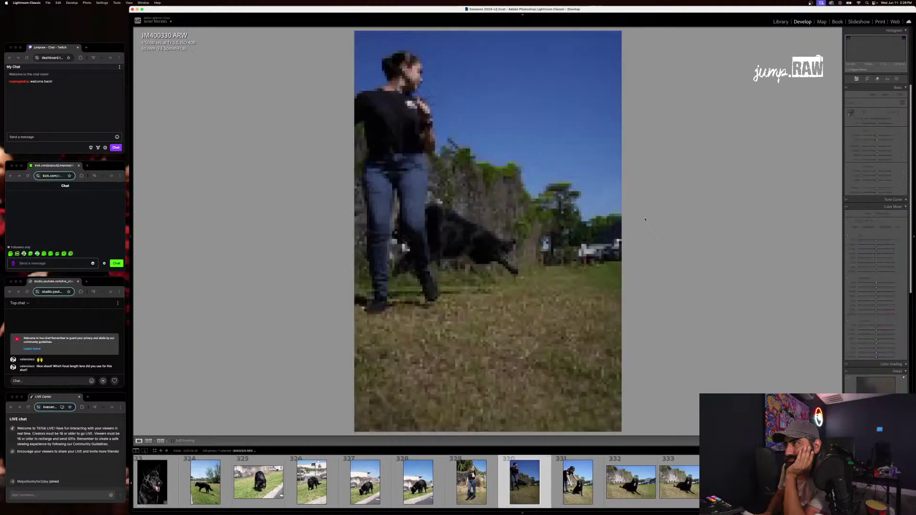
key(Right)
key(Right)
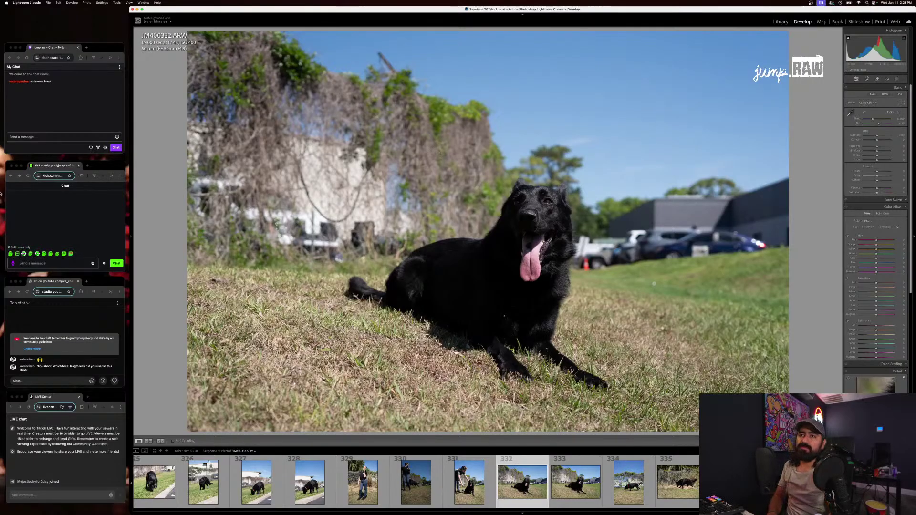
Apply the second preset in the user presets group, a color look, to the lying-dog photo JM400332.ARW
mouse_move(131, 237)
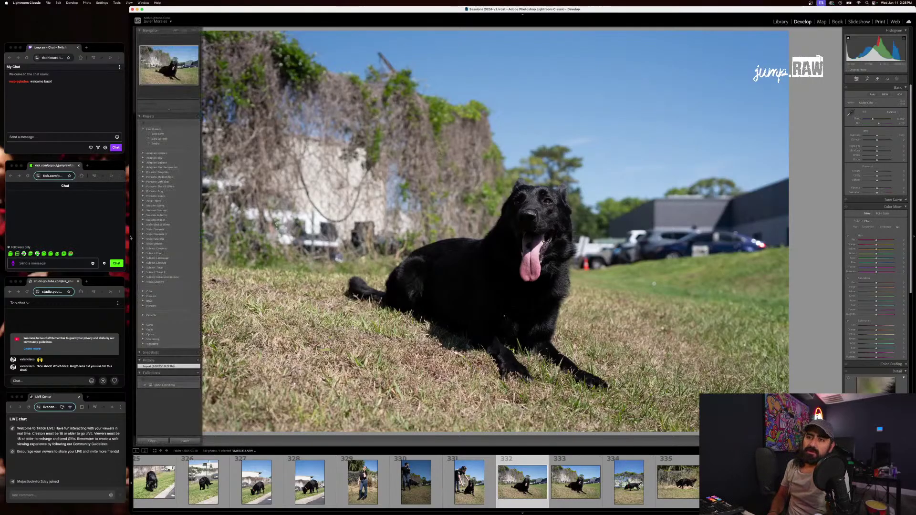
click(176, 144)
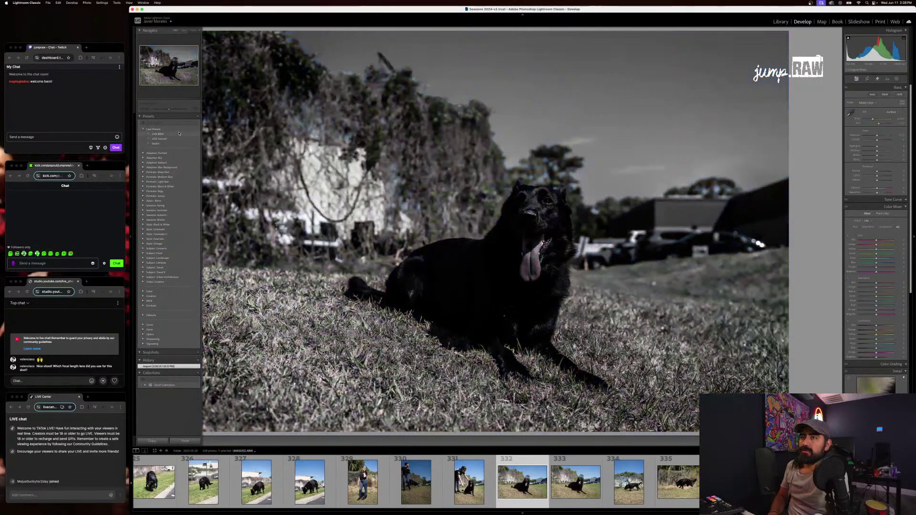
click(179, 138)
click(179, 139)
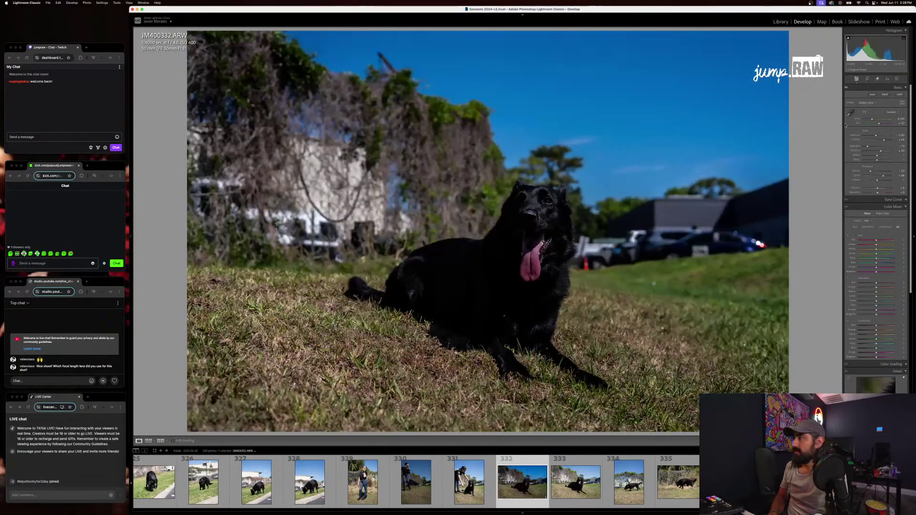
Raise the exposure of the lying-dog photo and pull its highlights down further
drag(876, 136, 877, 136)
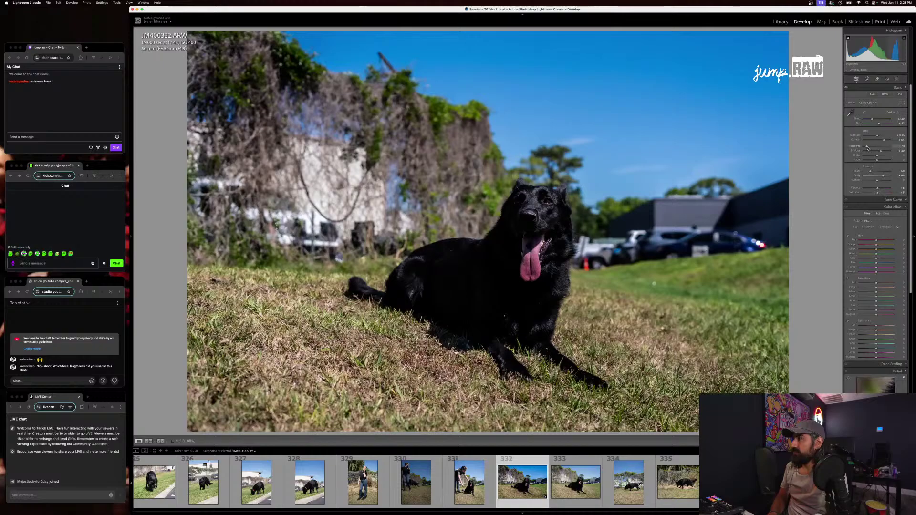
mouse_move(867, 148)
mouse_down()
mouse_move(878, 136)
mouse_move(882, 151)
mouse_move(865, 147)
mouse_up()
double_click(863, 147)
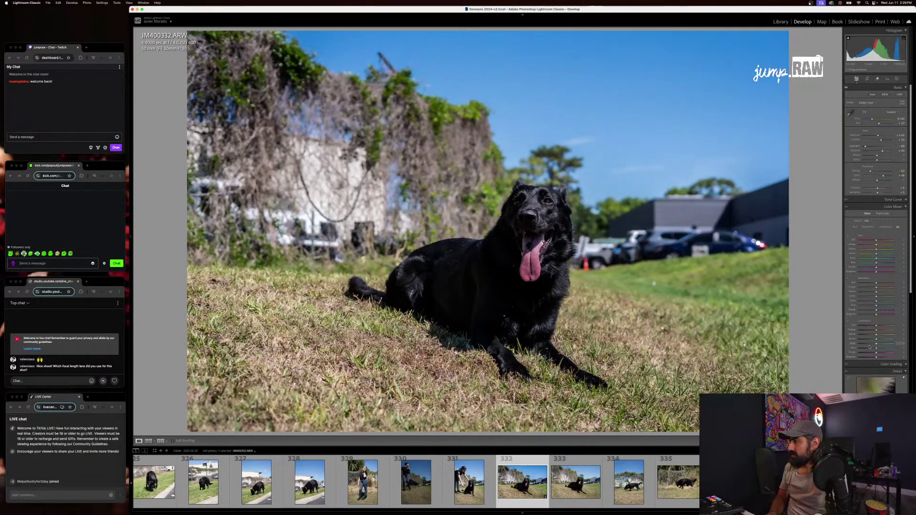
Deepen the sky and grass with the Color Mixer by lowering blue and green luminance and raising blue saturation
drag(871, 349, 869, 348)
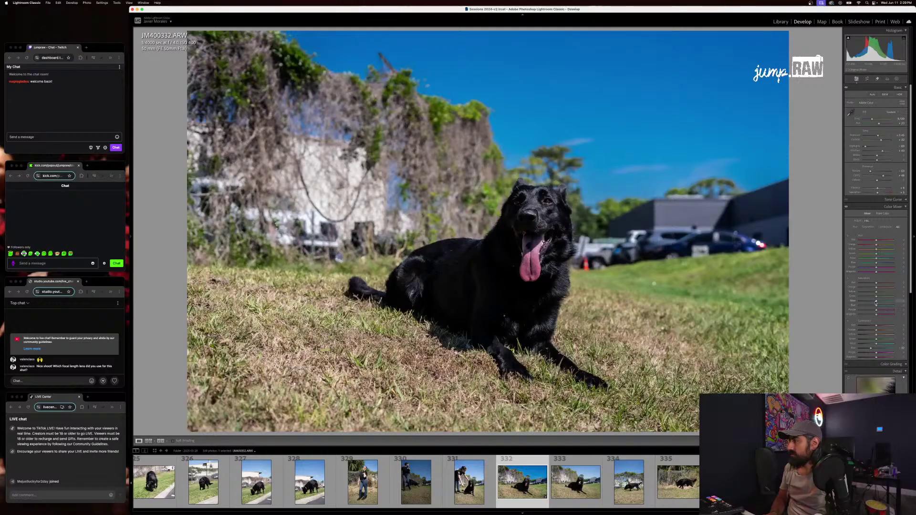
drag(871, 340, 870, 339)
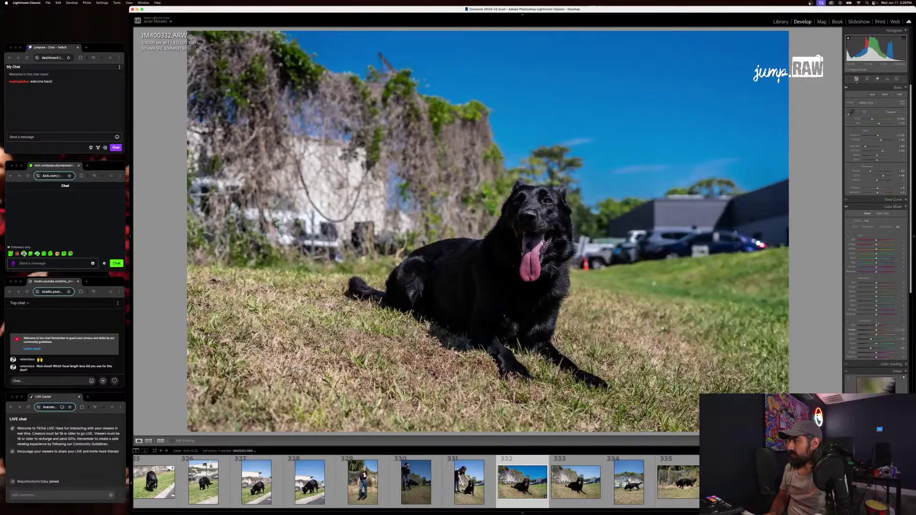
click(884, 305)
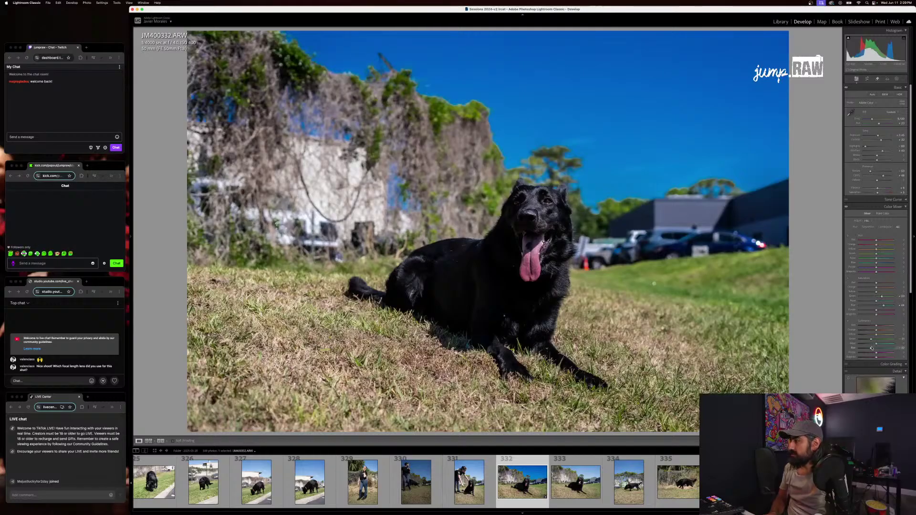
drag(871, 349, 872, 348)
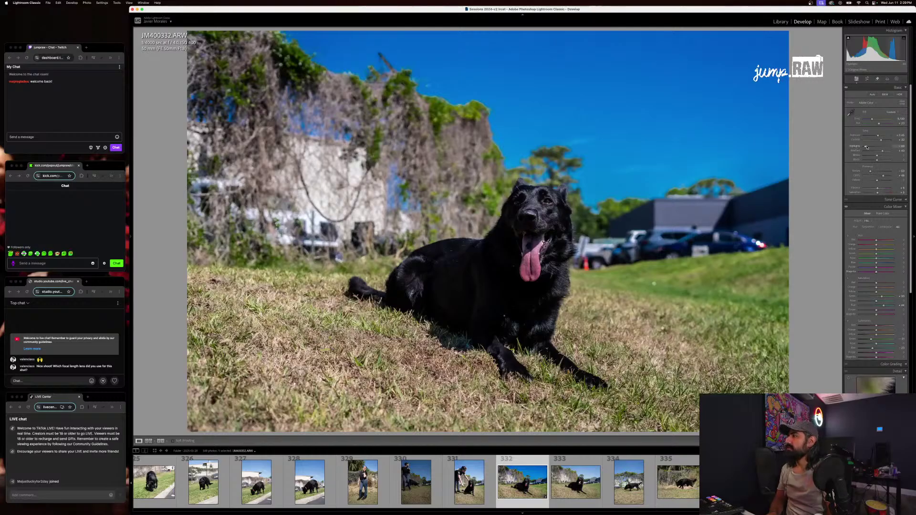
Warm the photo's white balance slightly and fine-tune its highlights, exposure and contrast
drag(867, 146, 874, 121)
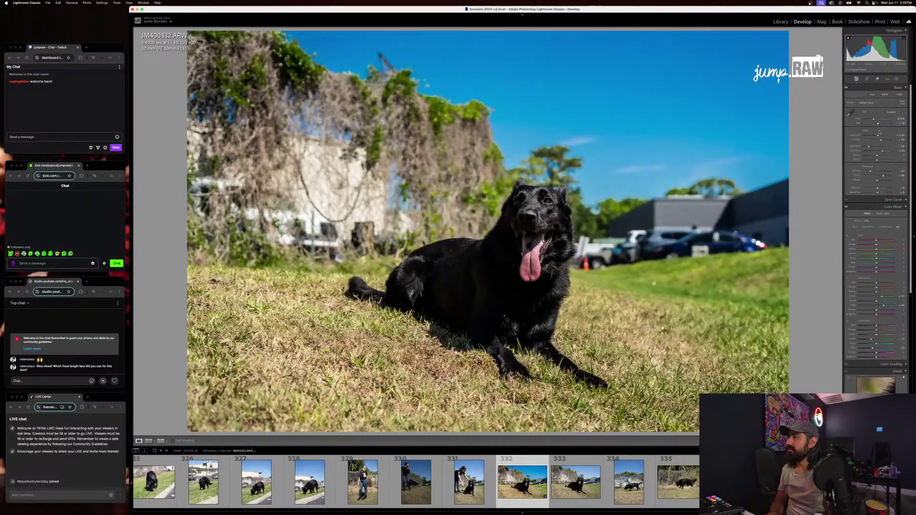
drag(879, 137, 879, 143)
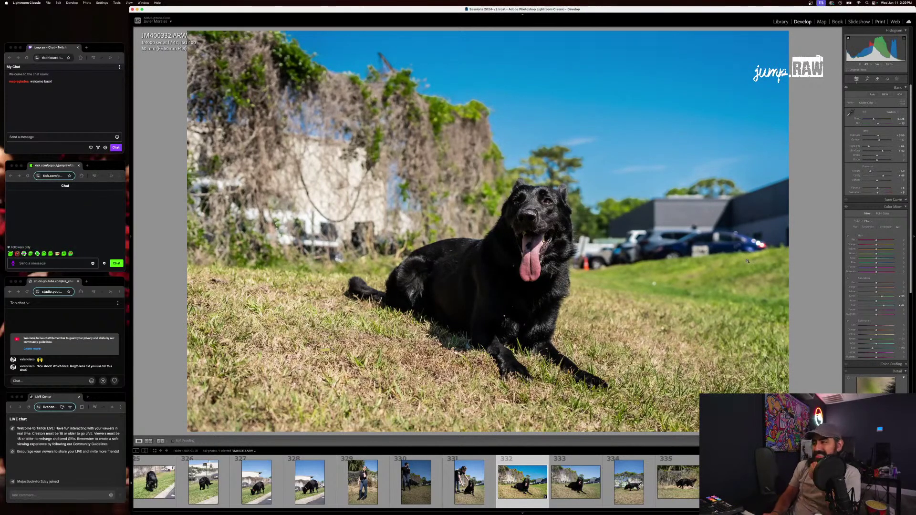
Rate the lying-dog photo JM400332.ARW five stars and copy its develop settings
key(5)
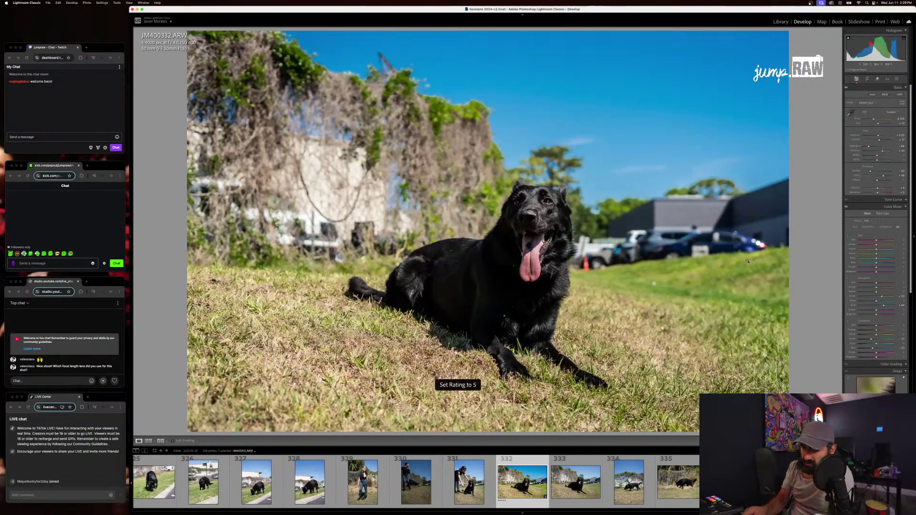
key(super+shift+c)
key(Return)
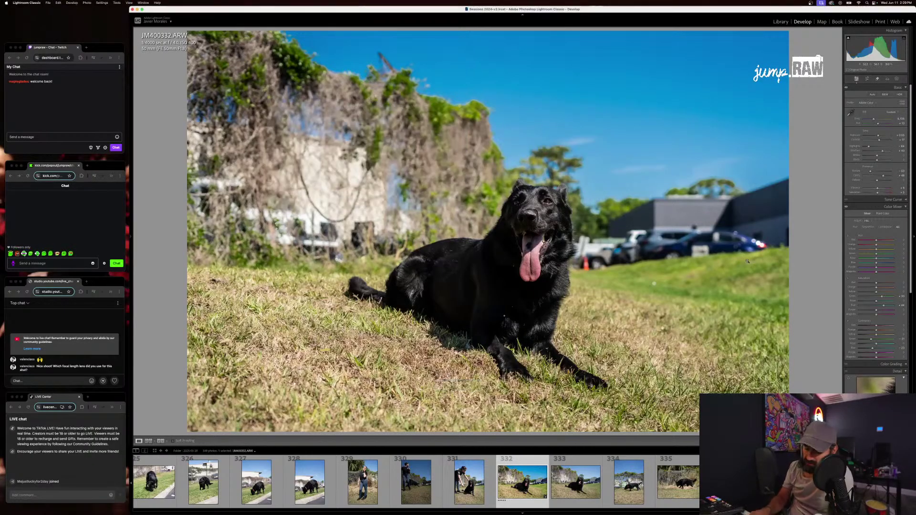
key(5)
key(super+shift+c)
key(Return)
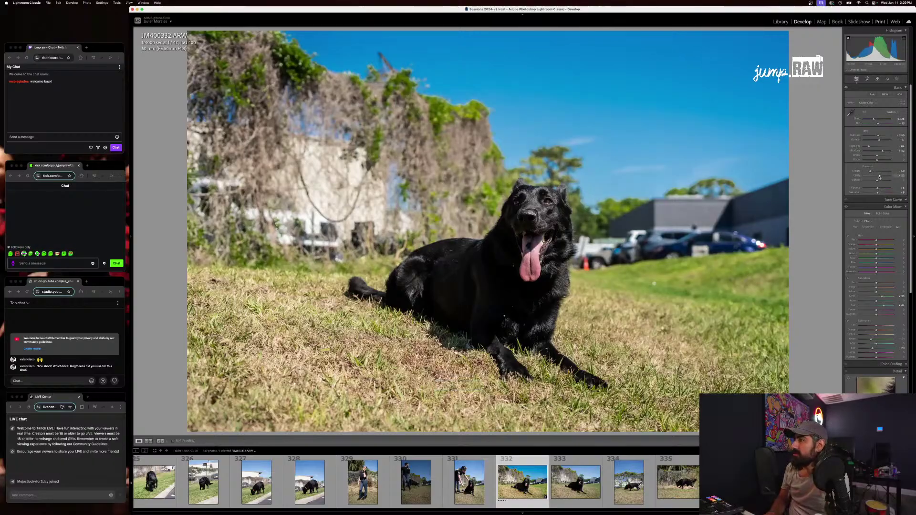
Reduce the clarity of JM400332.ARW, reapply the five-star rating and copy the updated develop settings
drag(879, 176, 880, 177)
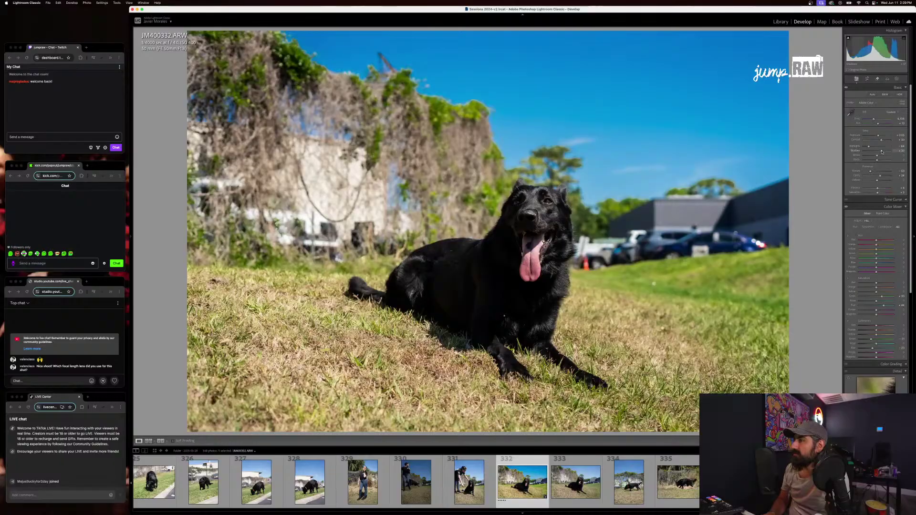
key(super+shift+c)
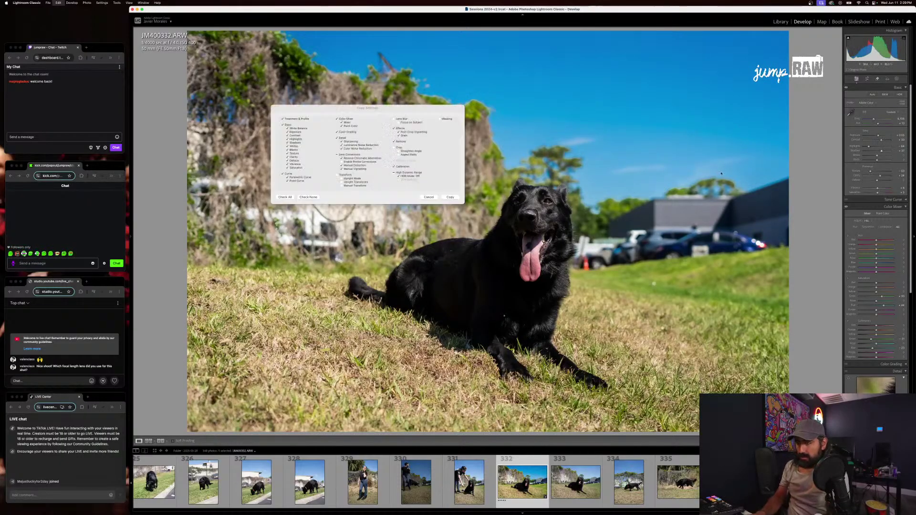
key(Return)
key(5)
key(super+shift+c)
key(Return)
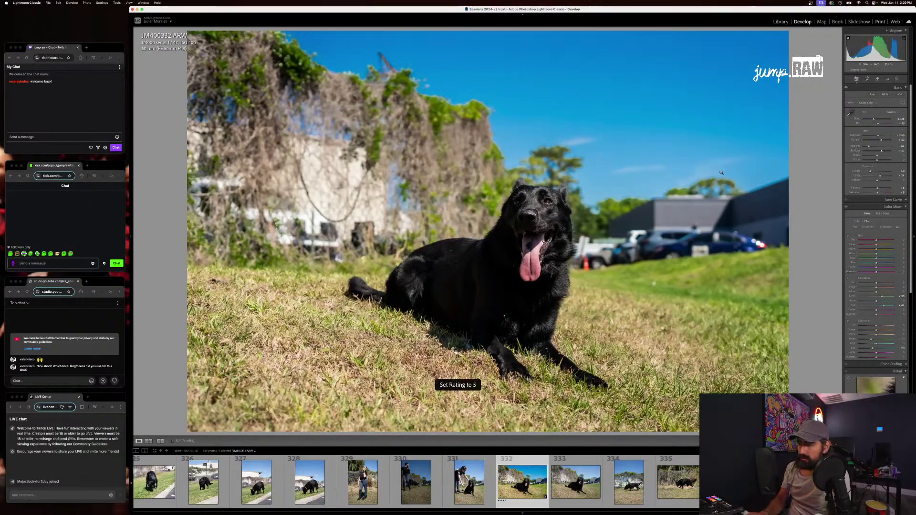
Paste the copied develop settings onto the next lying-dog photo, JM400333.ARW, copy its settings and rate it five stars
key(Right)
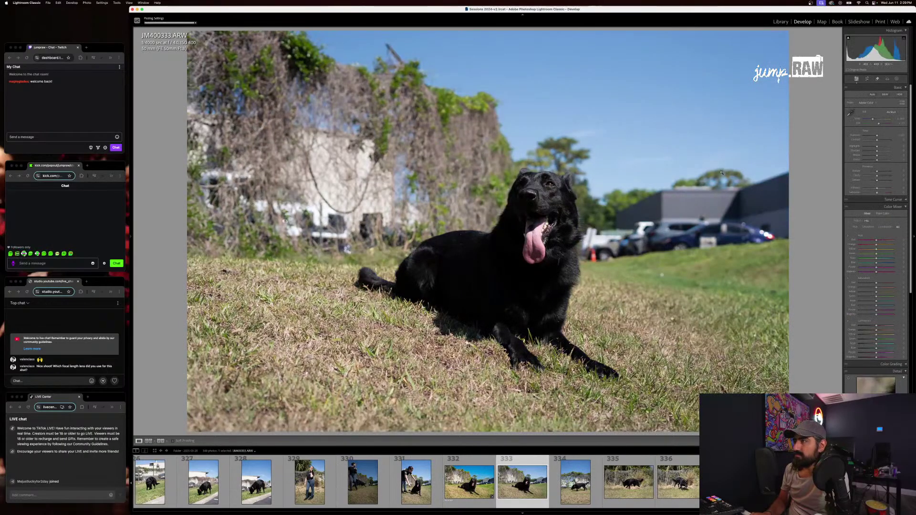
key(super+shift+v)
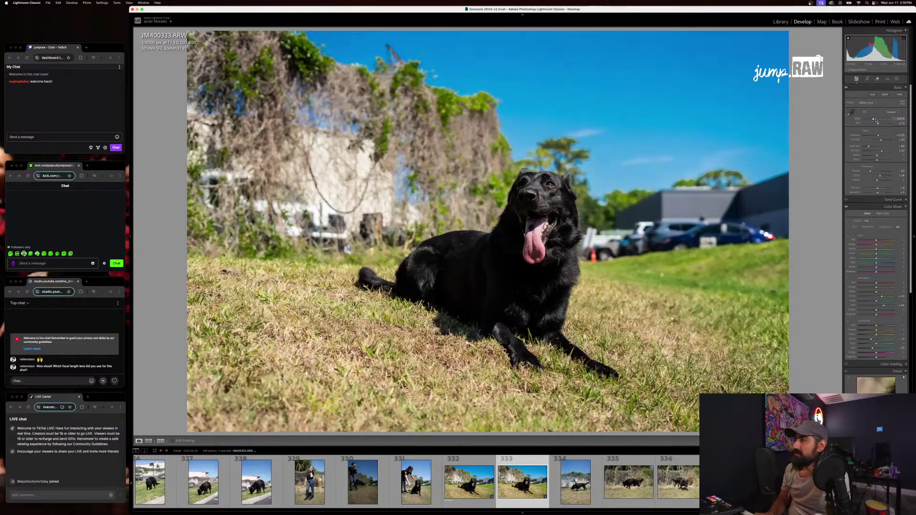
key(super+shift+c)
key(Return)
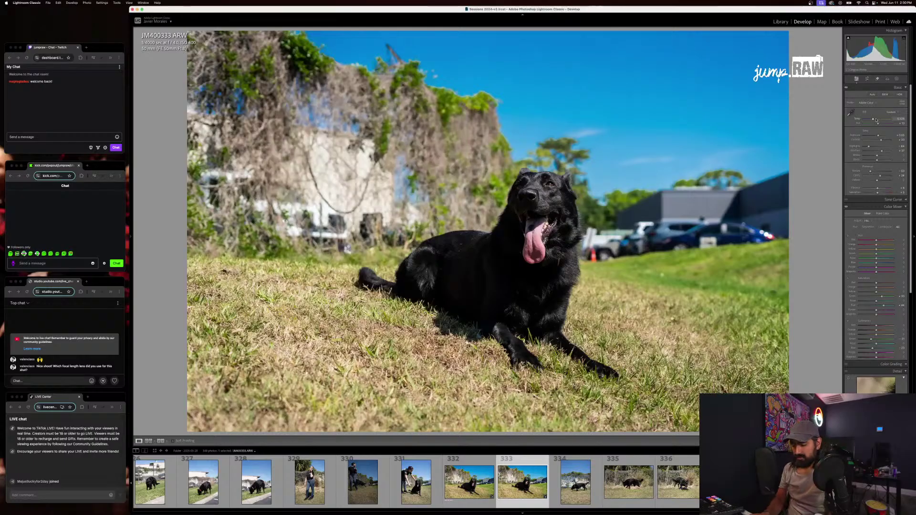
key(5)
Review the outdoor action shots following JM400333.ARW, comparing neighbouring frames of the running dog for the next photo to edit
key(Right)
key(Right)
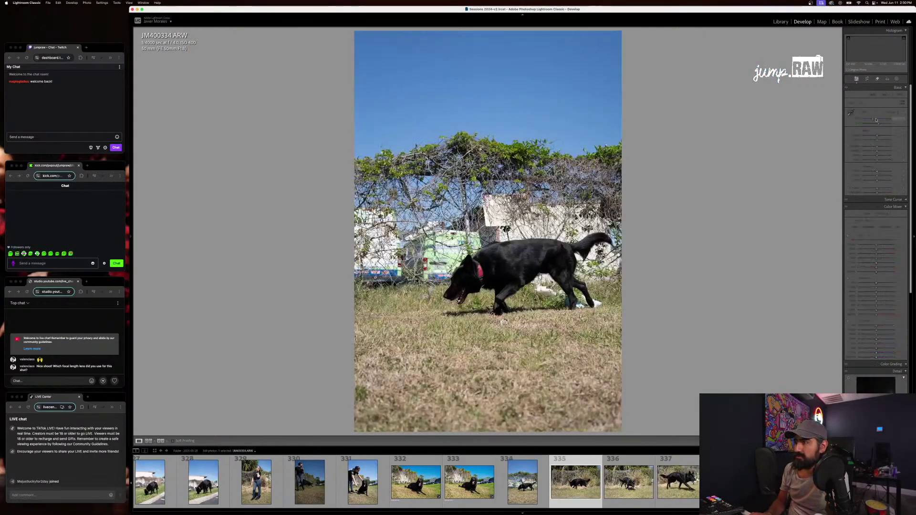
key(Right)
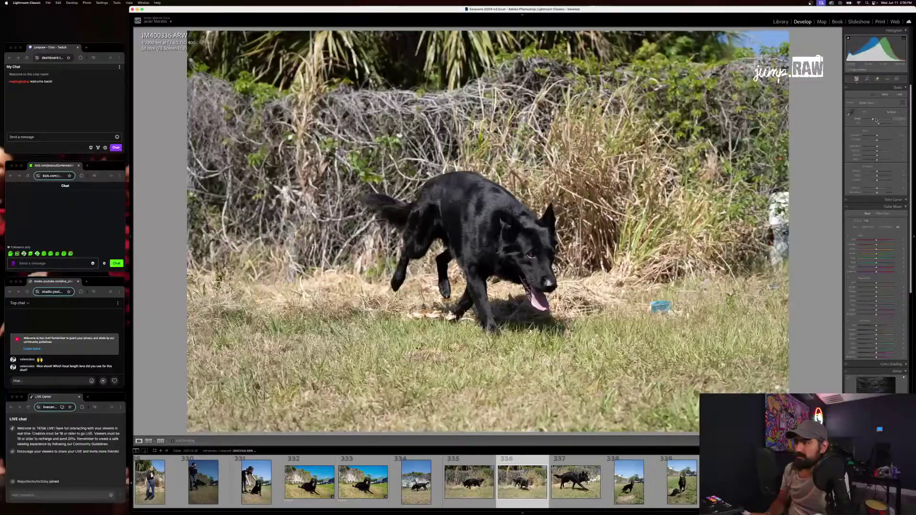
key(Right)
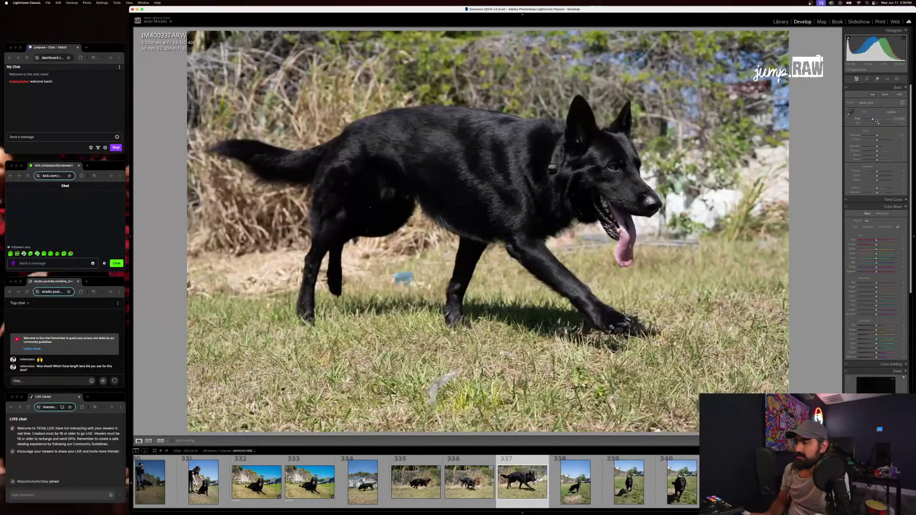
key(Left)
key(Right)
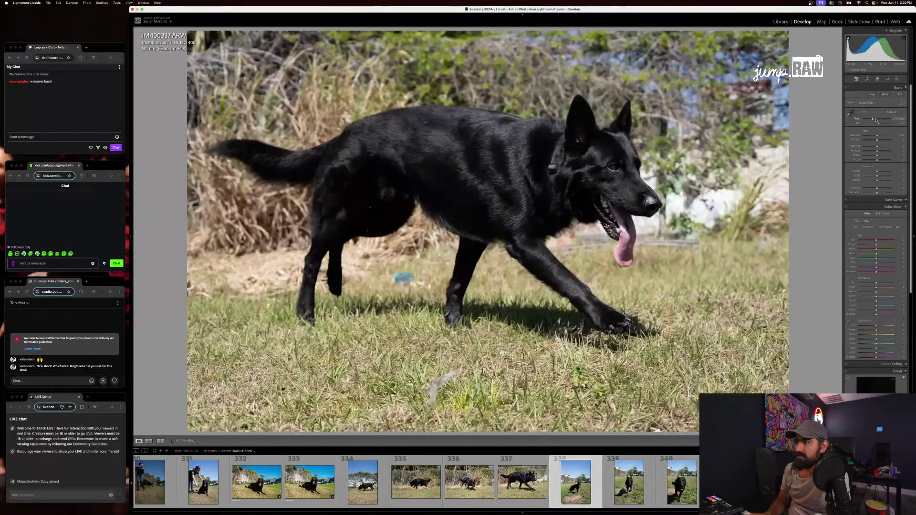
key(Right)
key(Right)
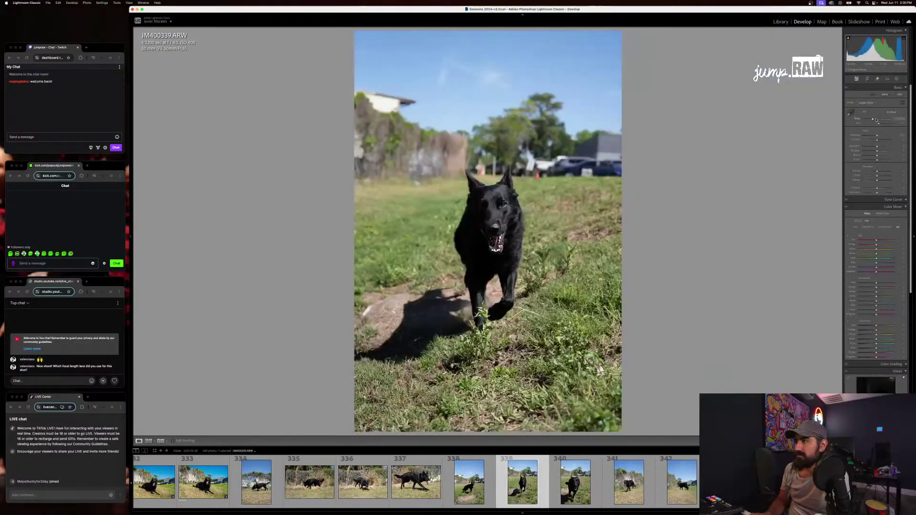
key(Right)
key(Right)
key(Right)
key(Right)
key(Right)
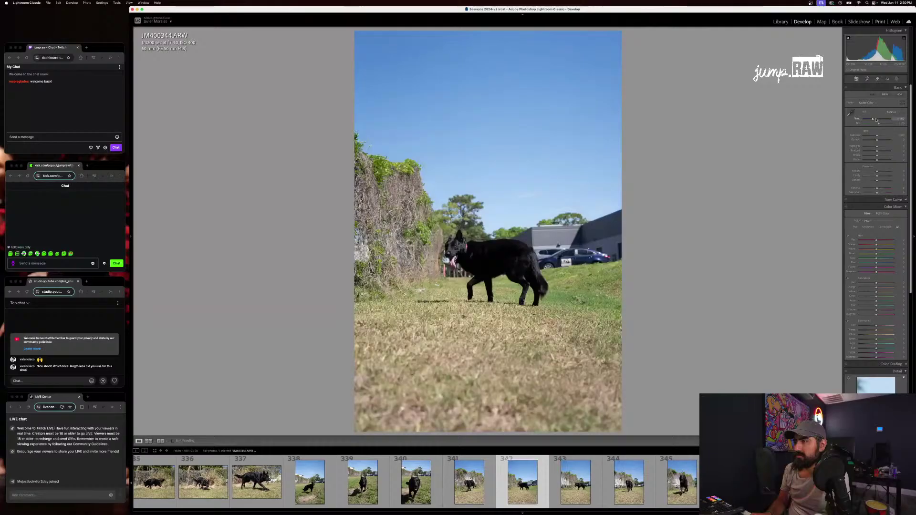
key(Right)
key(Left)
key(Right)
key(Right)
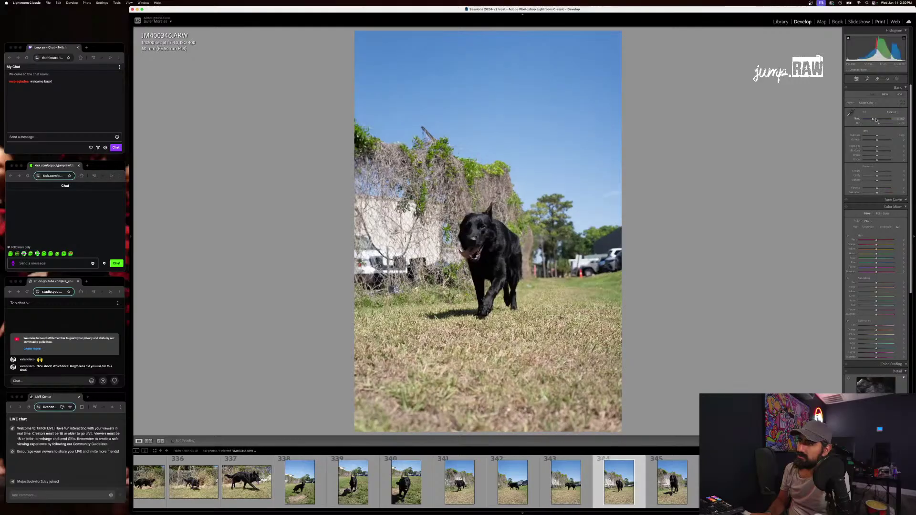
key(Left)
key(Right)
key(Right)
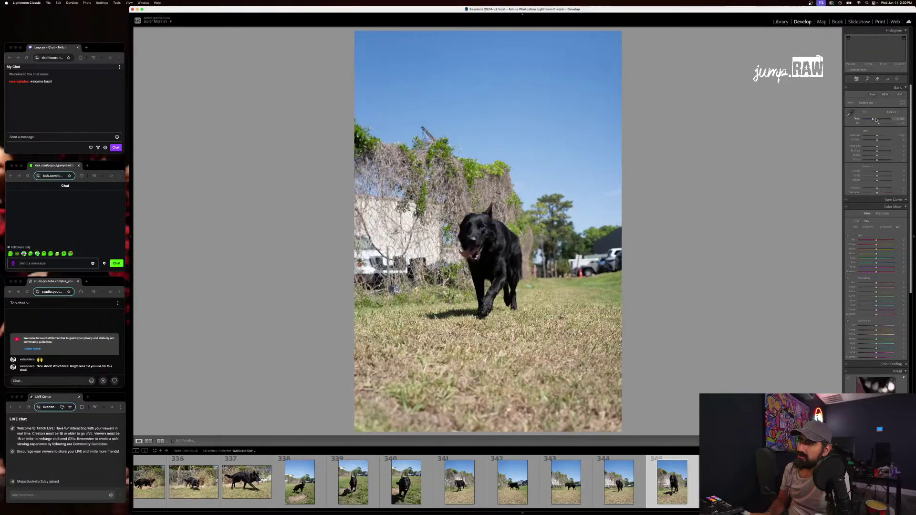
Paste the copied develop settings onto the running-dog photo JM400350.ARW and rate it five stars
key(Right)
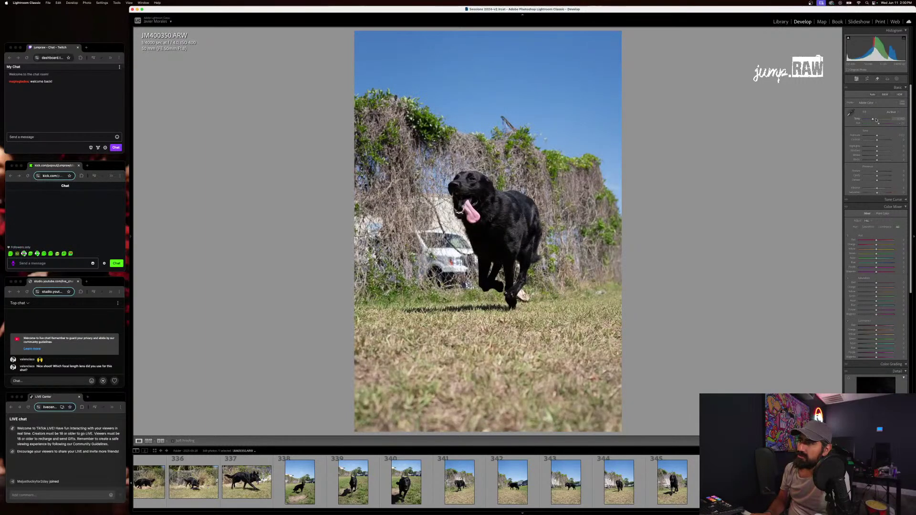
key(super+v)
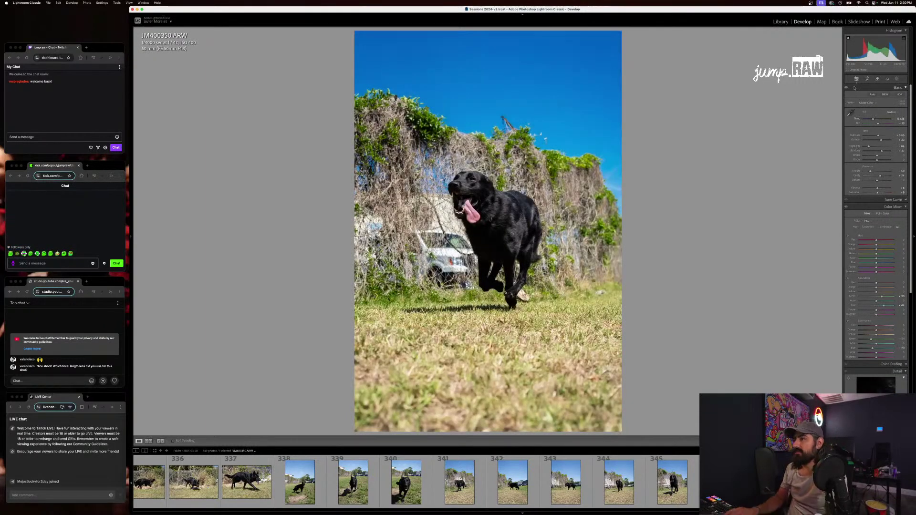
key(5)
Straighten JM400350.ARW slightly and crop it tighter around the running dog, keeping the portrait format
key(r)
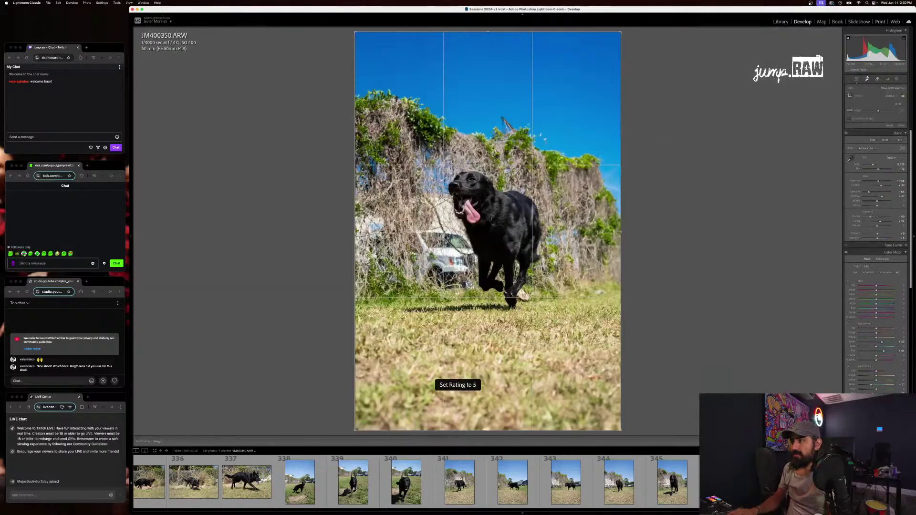
drag(663, 154, 661, 156)
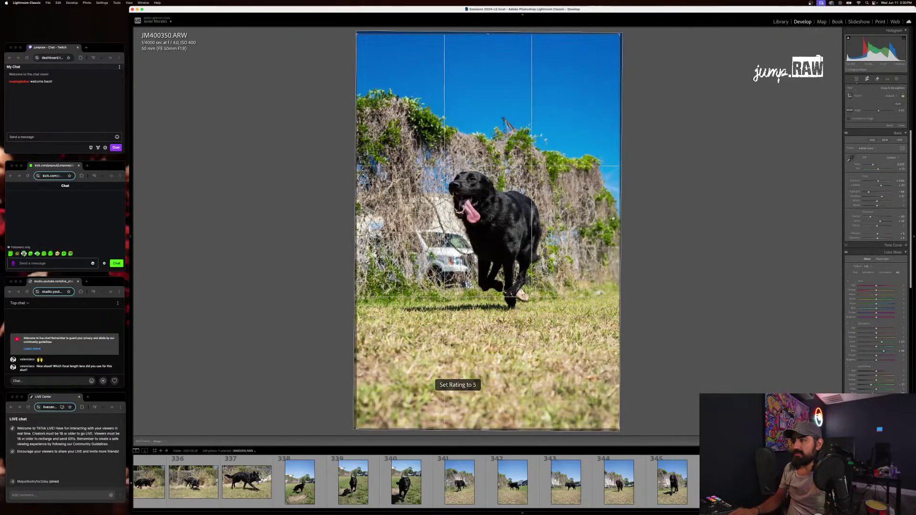
drag(488, 430, 496, 400)
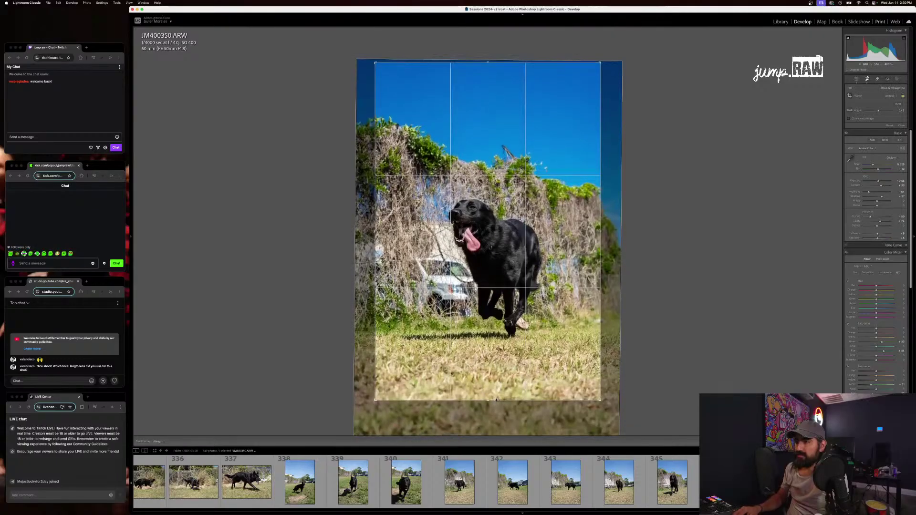
key(Return)
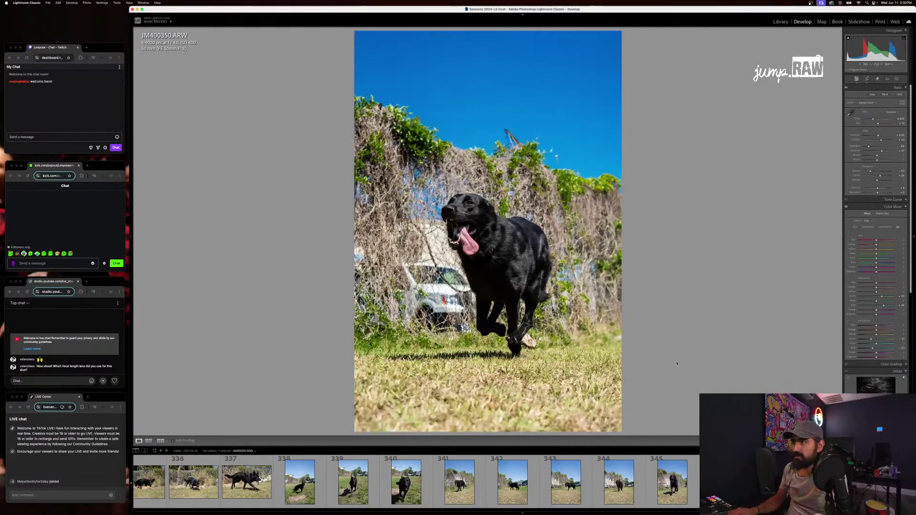
Fine-tune the exposure and contrast of JM400350.ARW, copy its develop settings and reapply the five-star rating
drag(878, 136, 879, 139)
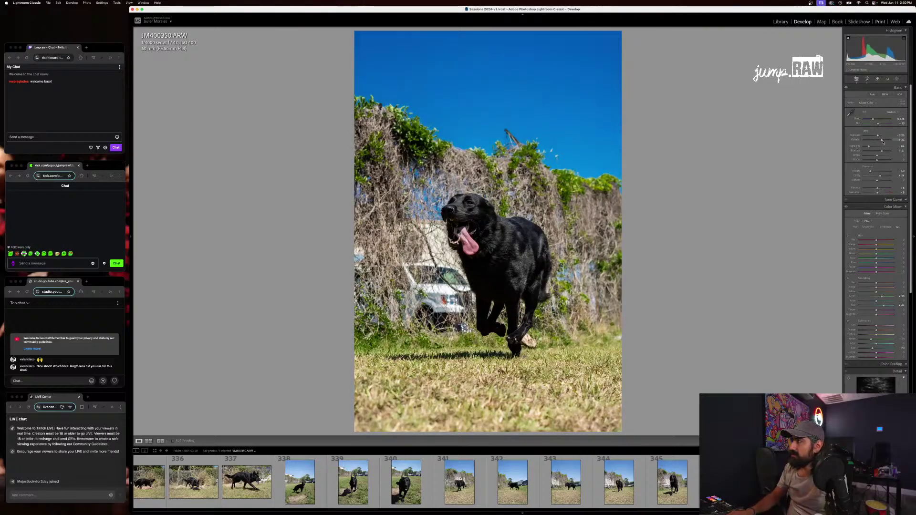
key(super+shift+c)
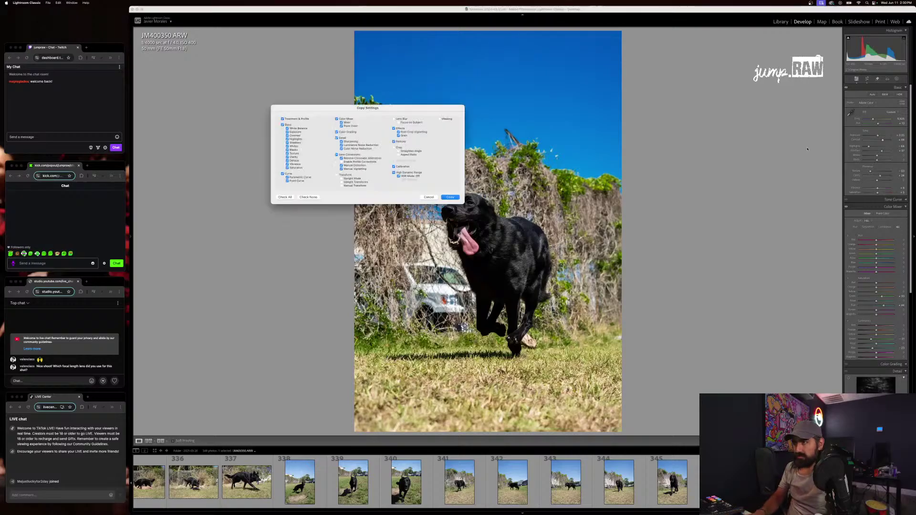
key(Return)
key(5)
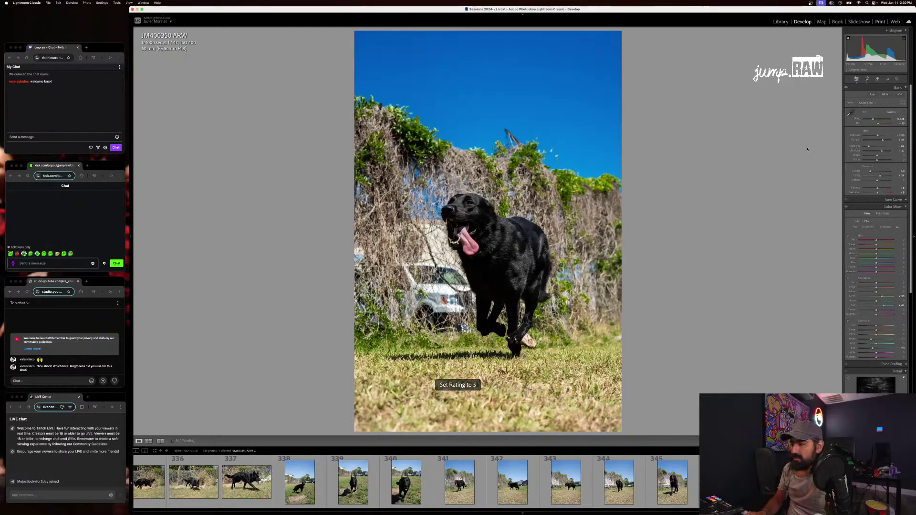
Paste the copied develop settings onto the leaping-dog photo JM400360.ARW and examine the dog and the grass up close
key(Right)
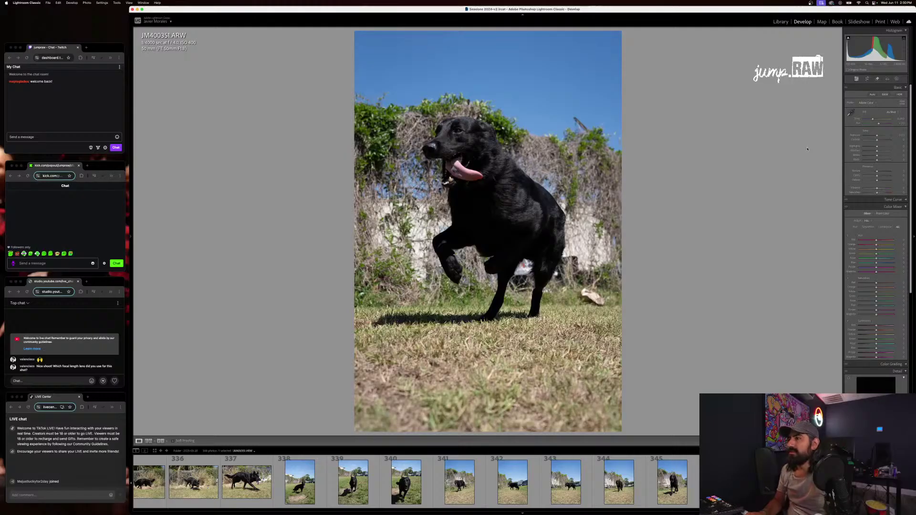
key(Right)
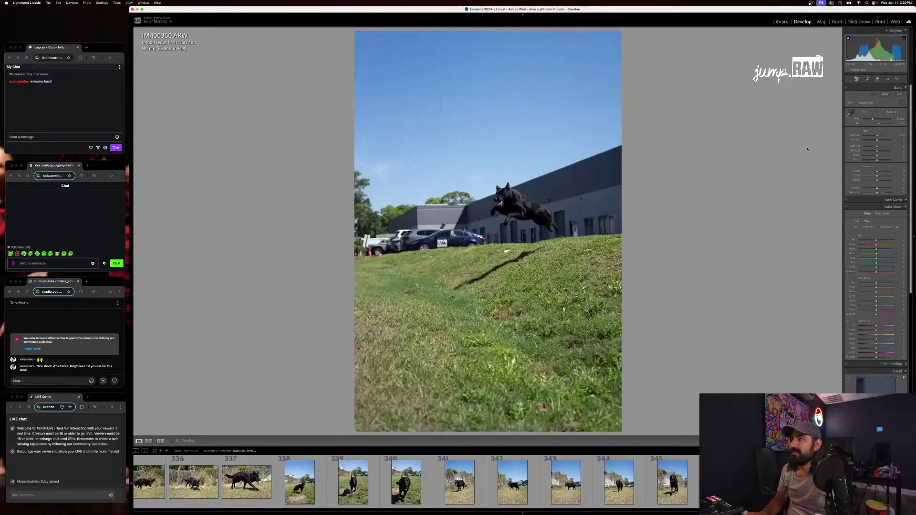
key(Right)
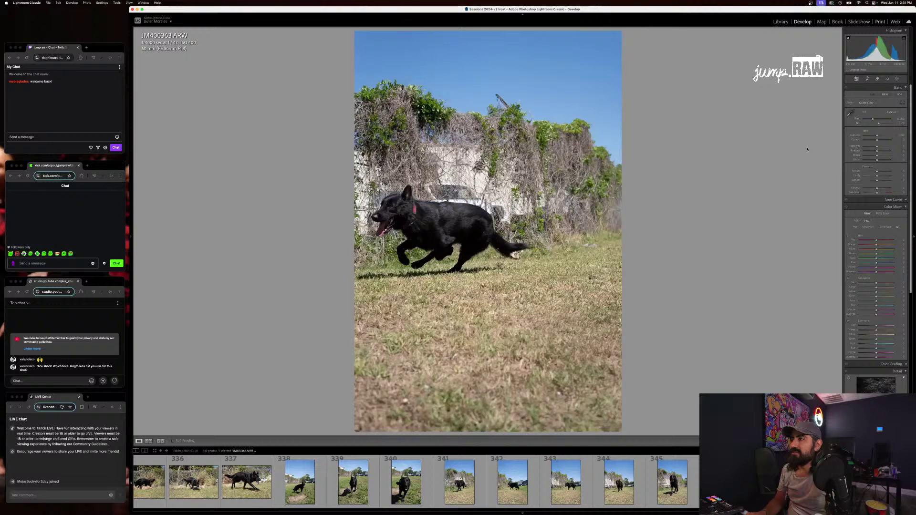
key(Left)
key(super+shift+v)
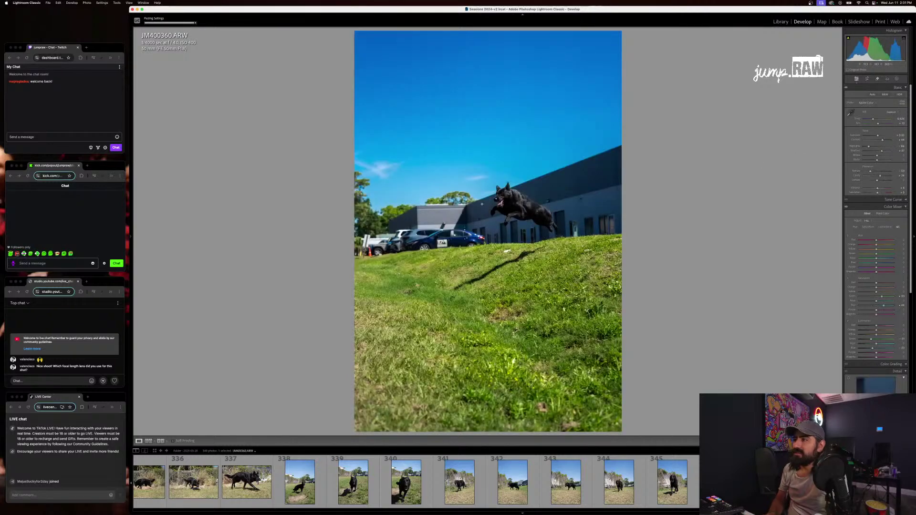
click(482, 204)
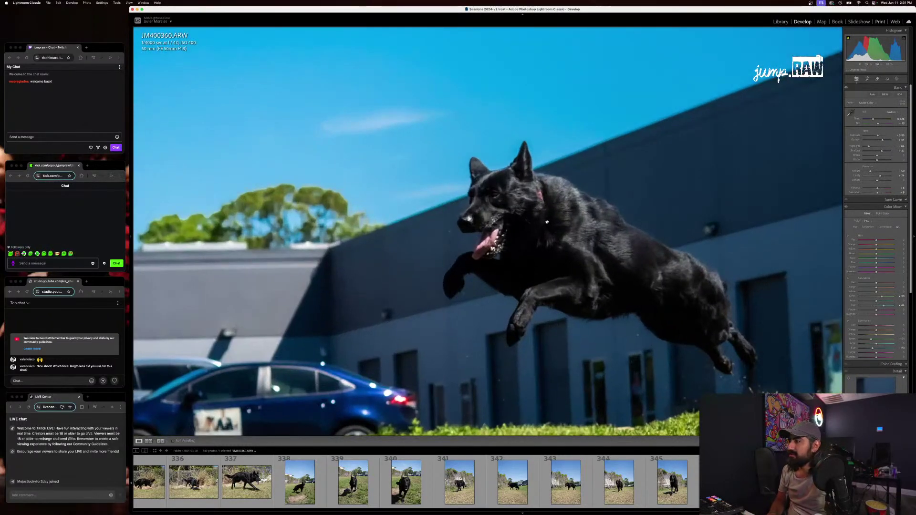
scroll(537, 235, down, 8)
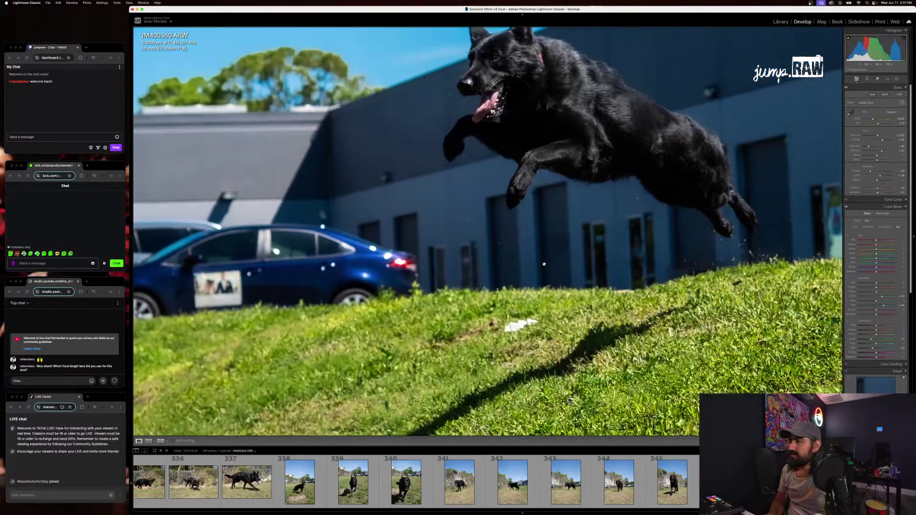
scroll(544, 263, down, 3)
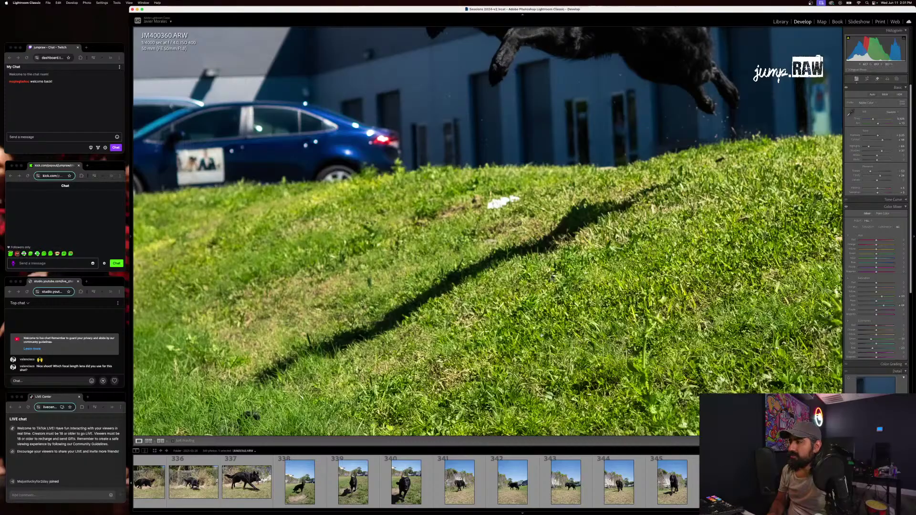
click(628, 351)
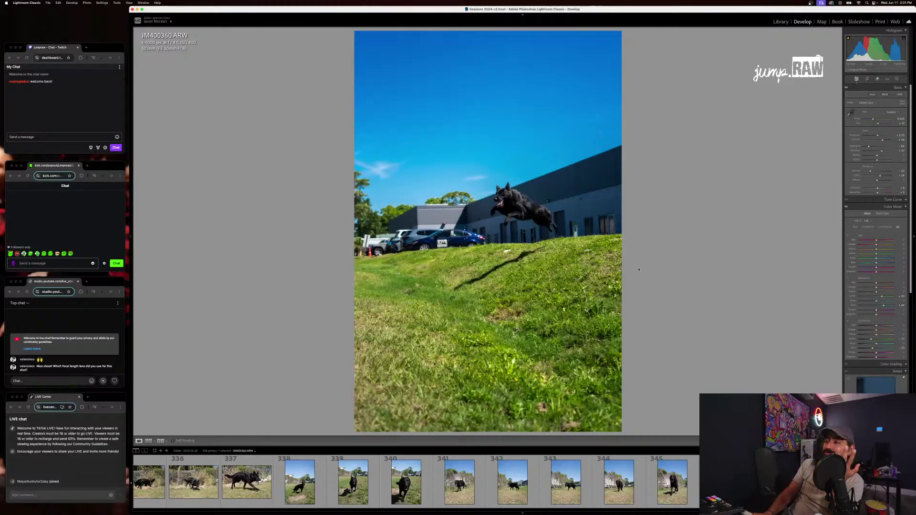
key(Right)
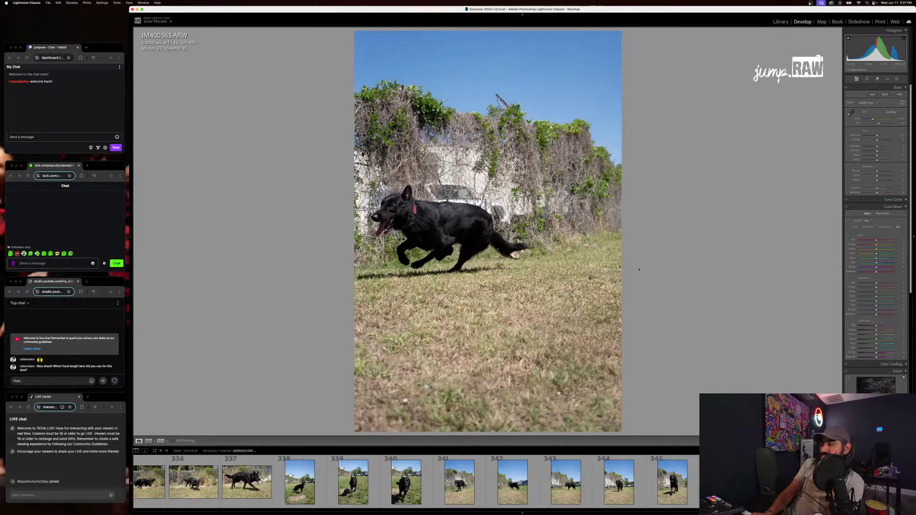
key(Left)
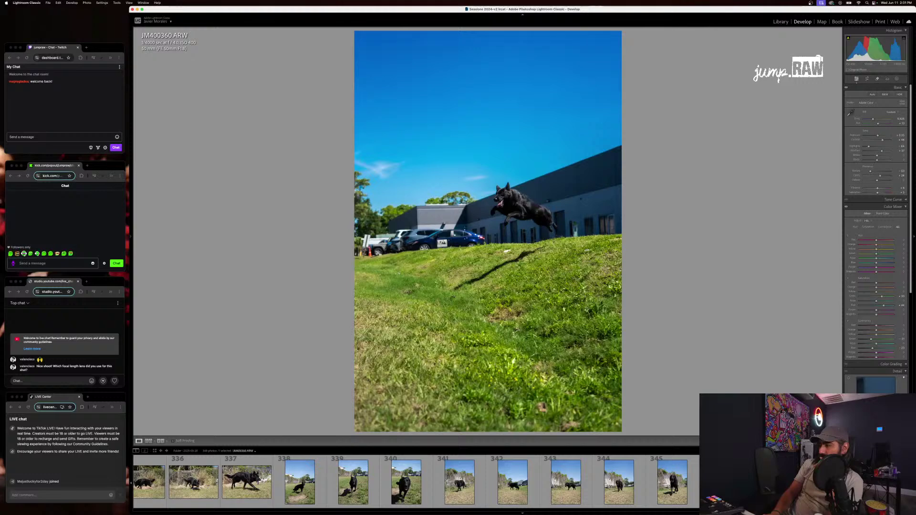
Turn on the photo filter and review the filtered picks from the yellow-backdrop portraits to the outdoor shots JM400332.ARW, JM400333.ARW and JM400350.ARW
key(super+l)
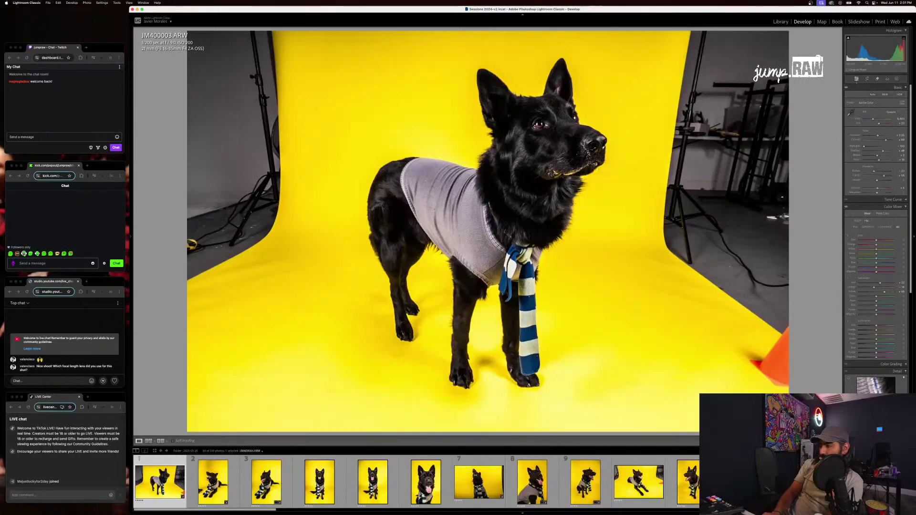
scroll(416, 481, right, 6)
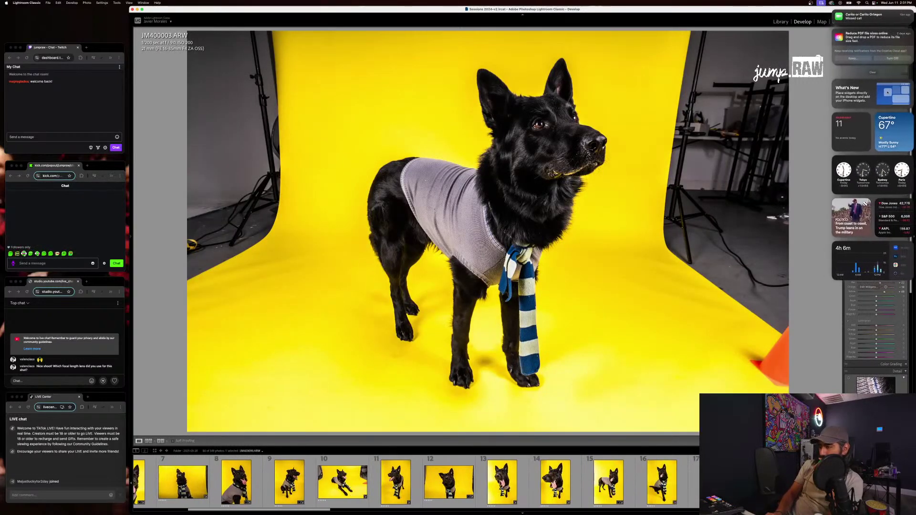
click(715, 481)
scroll(715, 482, right, 12)
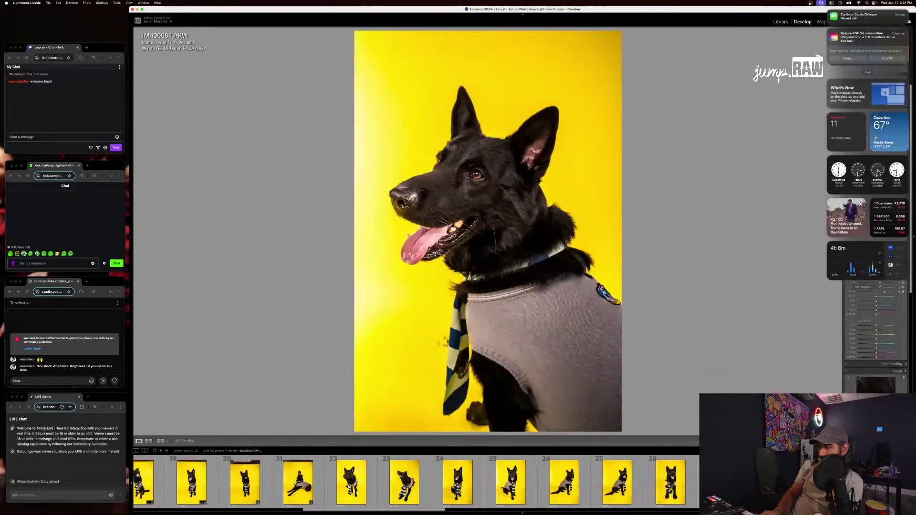
click(670, 482)
scroll(671, 482, right, 9)
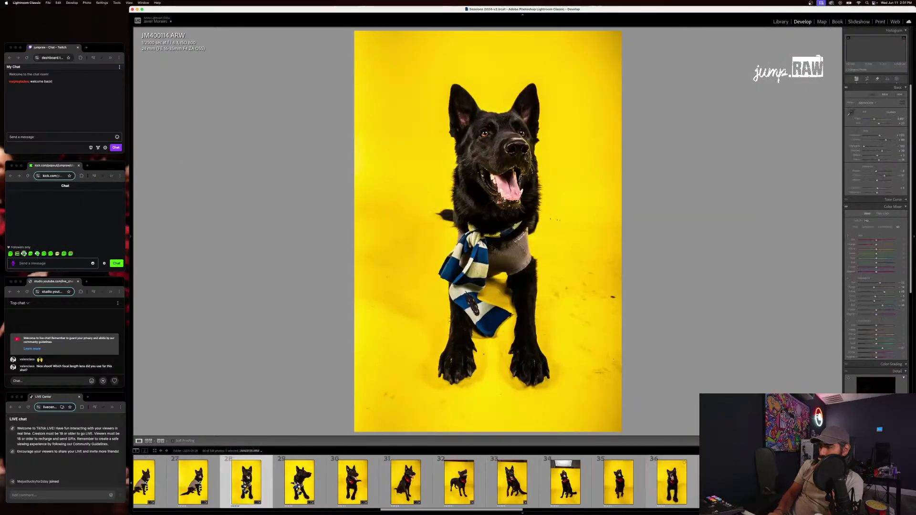
scroll(416, 481, right, 20)
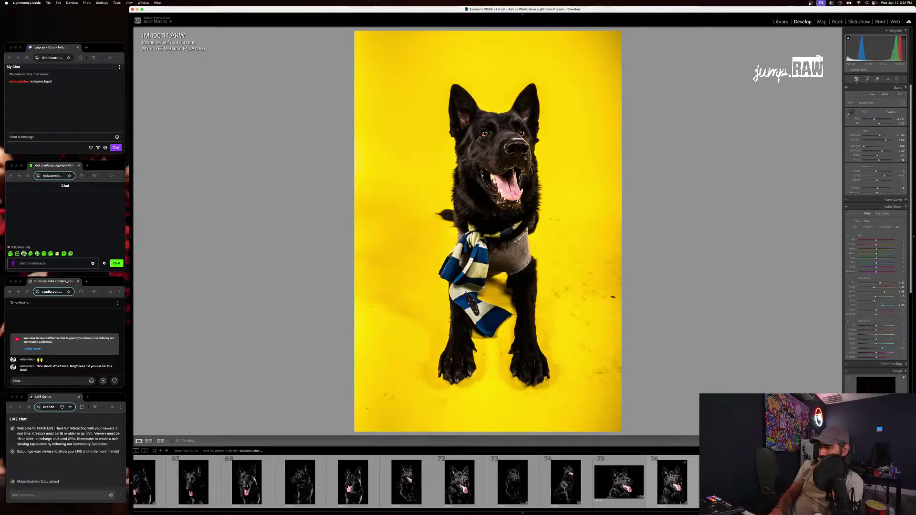
click(619, 482)
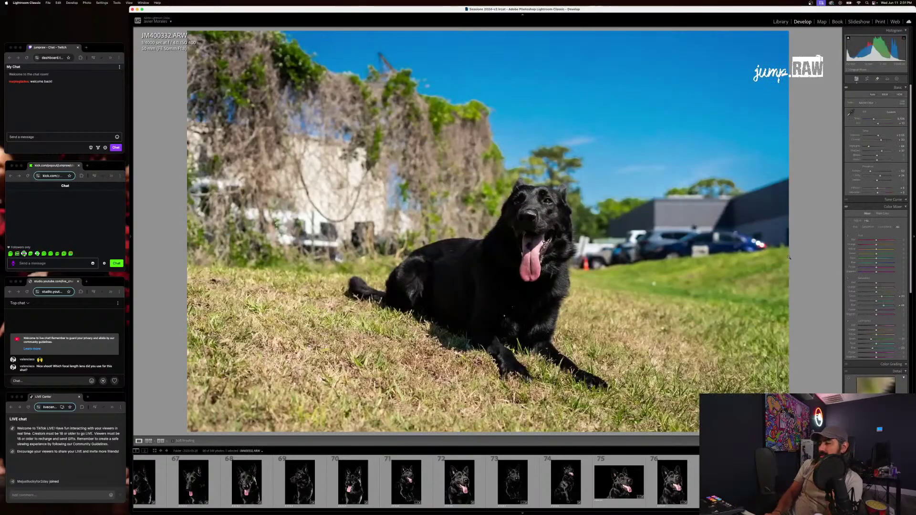
key(Right)
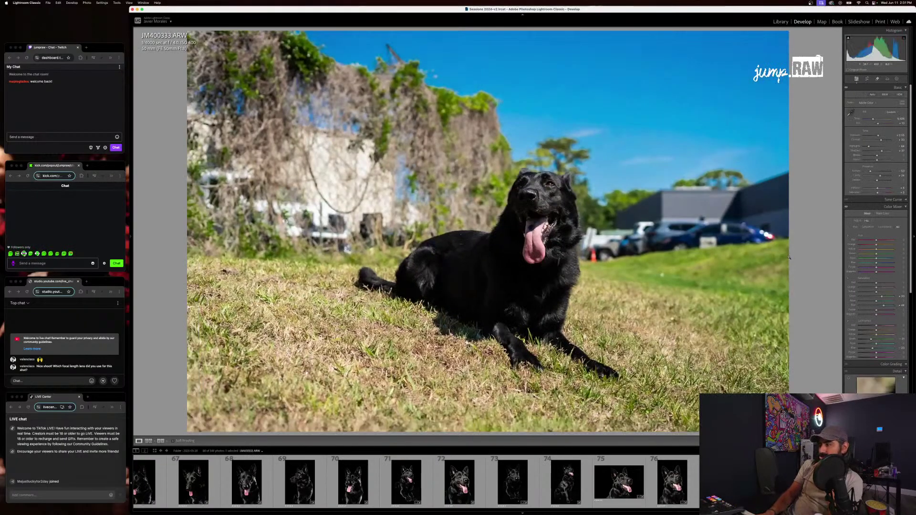
key(Right)
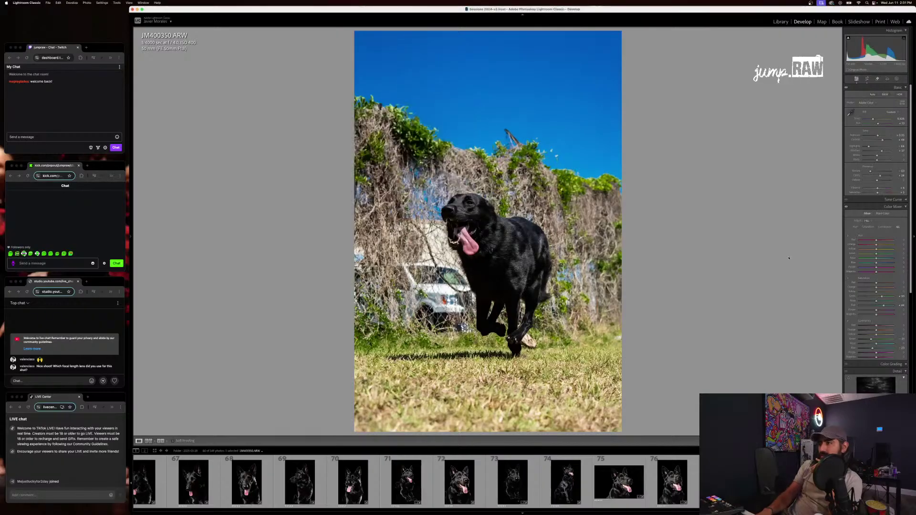
Paste the copied develop settings onto the reclining-dog photos JM400333.ARW and JM400332.ARW, and rate JM400333.ARW five stars
key(Left)
key(super+shift+v)
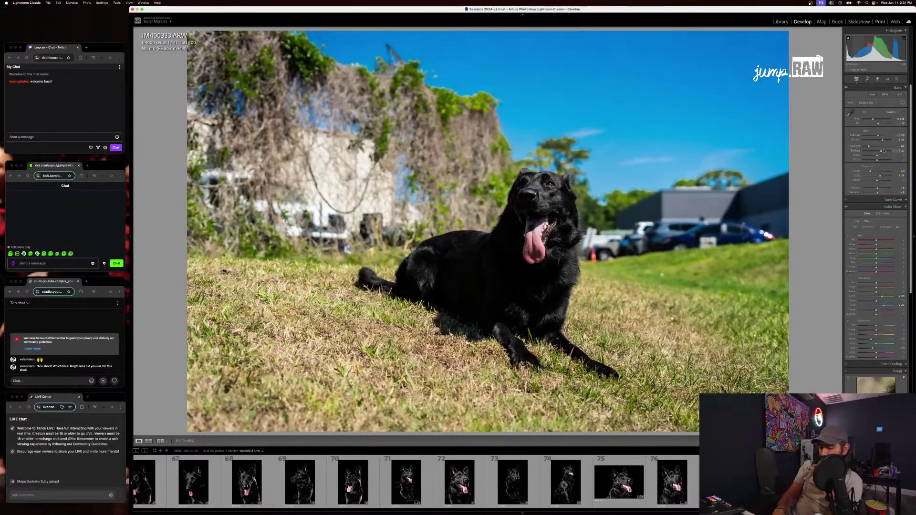
key(5)
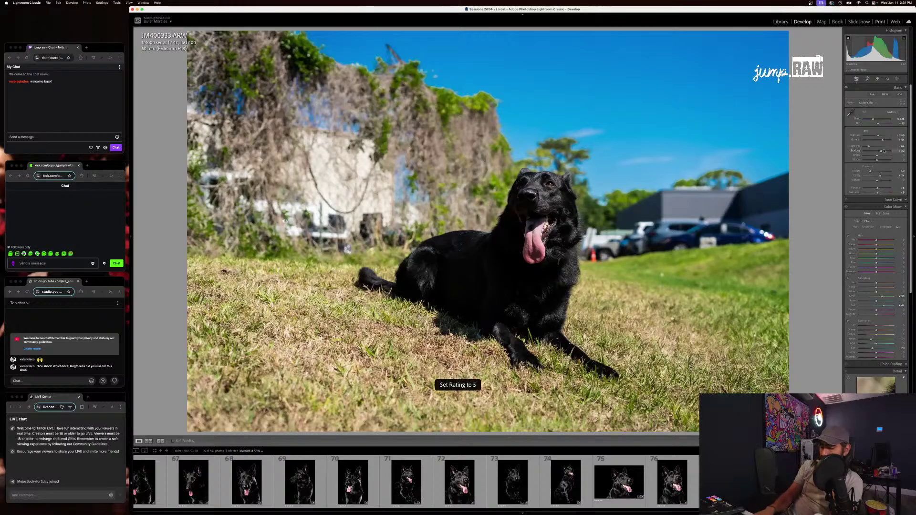
key(Left)
key(super+shift+v)
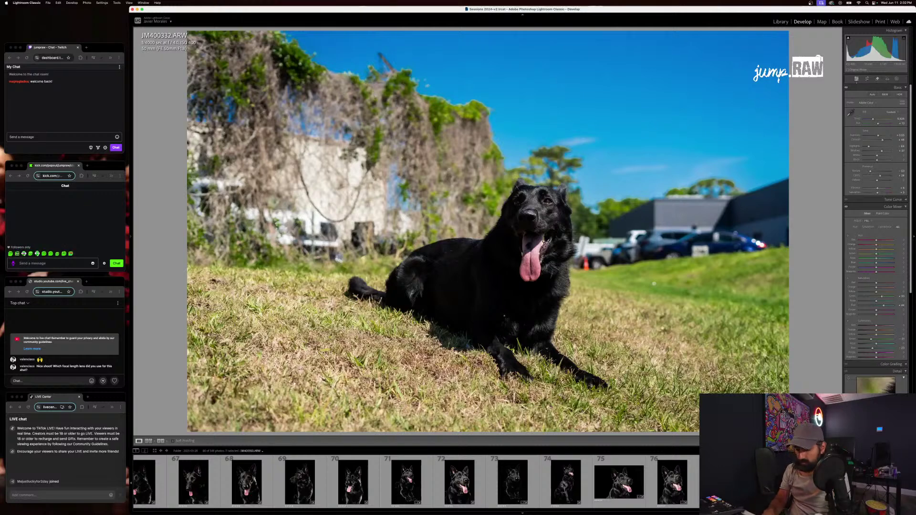
Export the selected photos with the custom file name text changed to the subject names followed by "by JumpRAW"
key(super+shift+e)
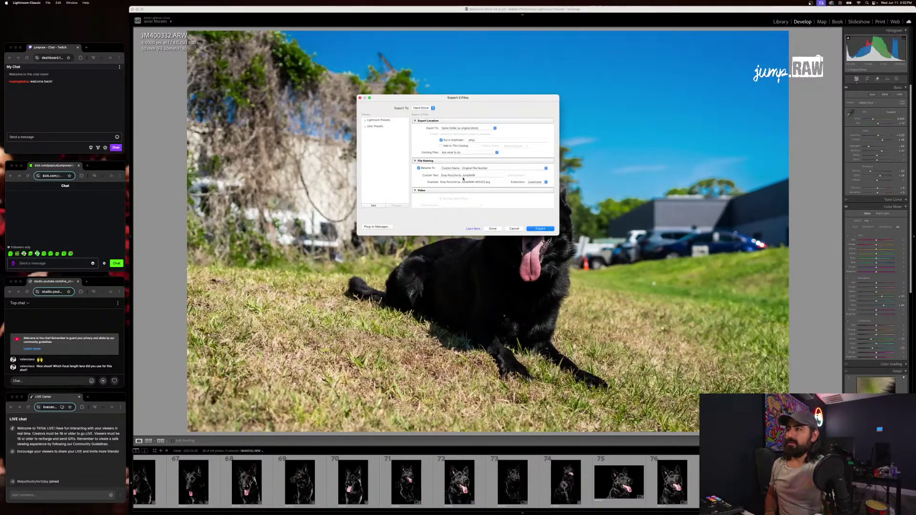
triple_click(458, 175)
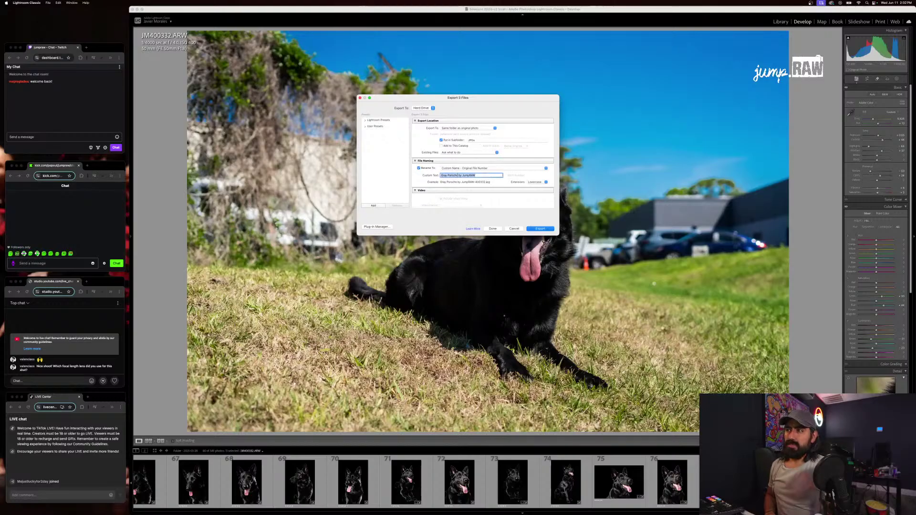
double_click(457, 176)
key(BackSpace)
key(BackSpace)
key(BackSpace)
key(BackSpace)
key(BackSpace)
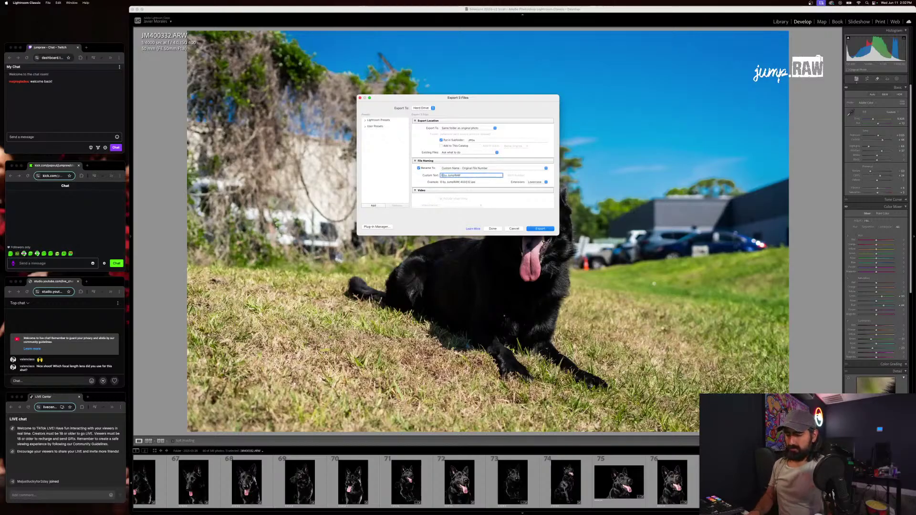
key(BackSpace)
text(Max)
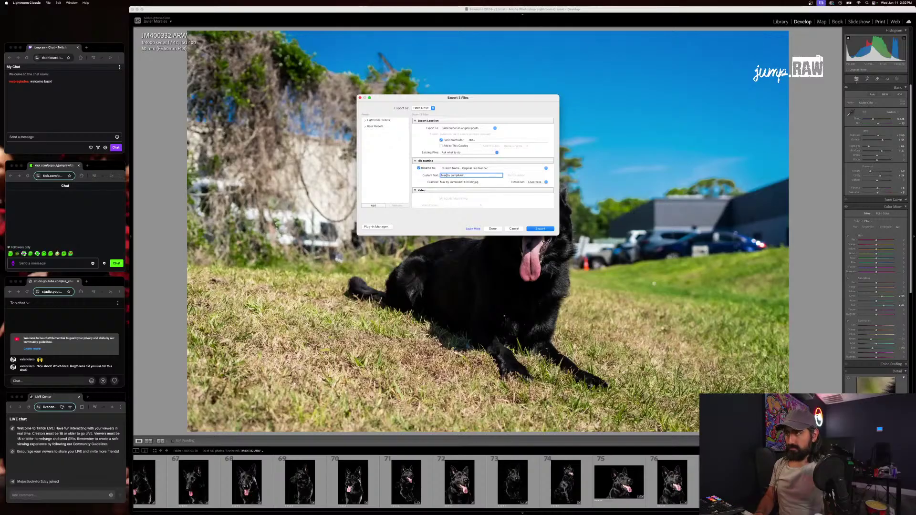
text( -)
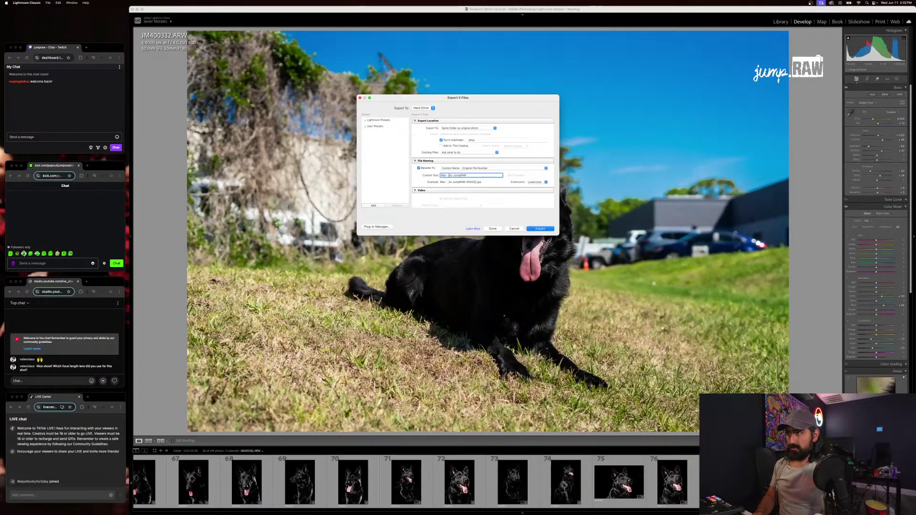
text( Ari)
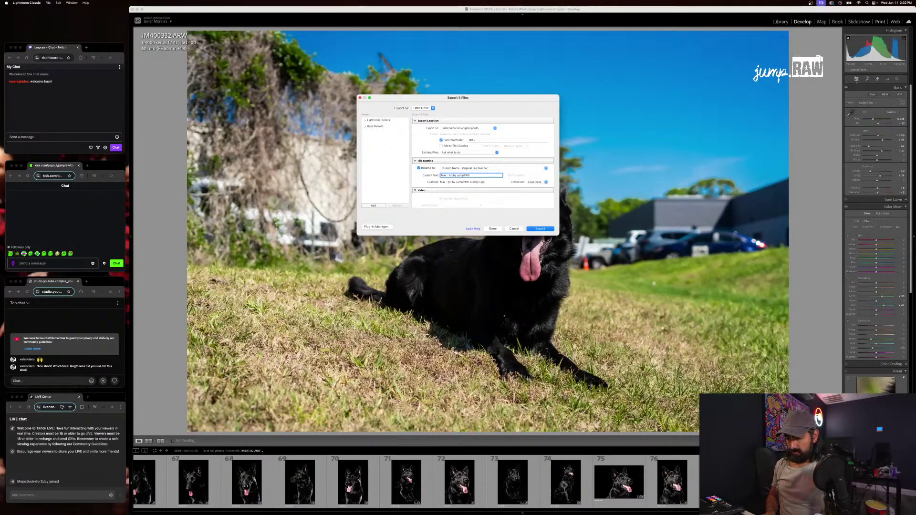
click(538, 230)
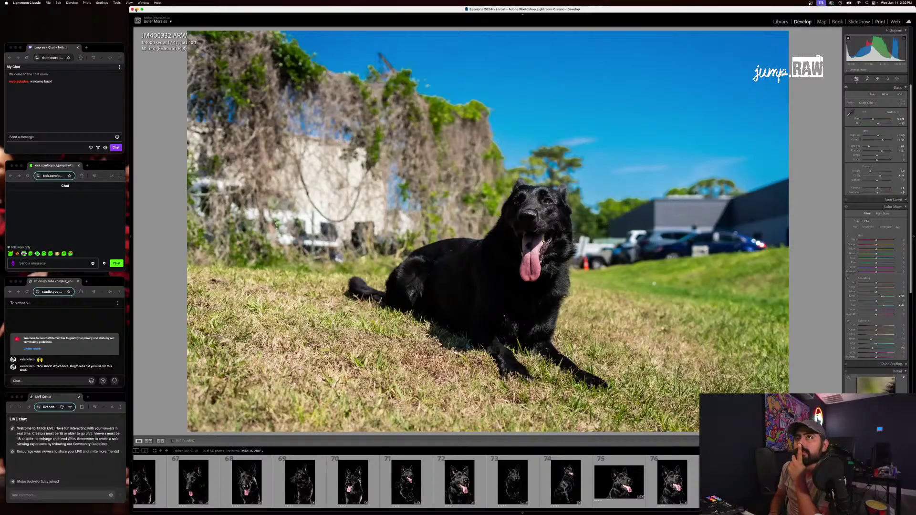
Switch to Photoshop and lasso the vine-covered wall together with the cars and buildings behind the dog
key(super+q)
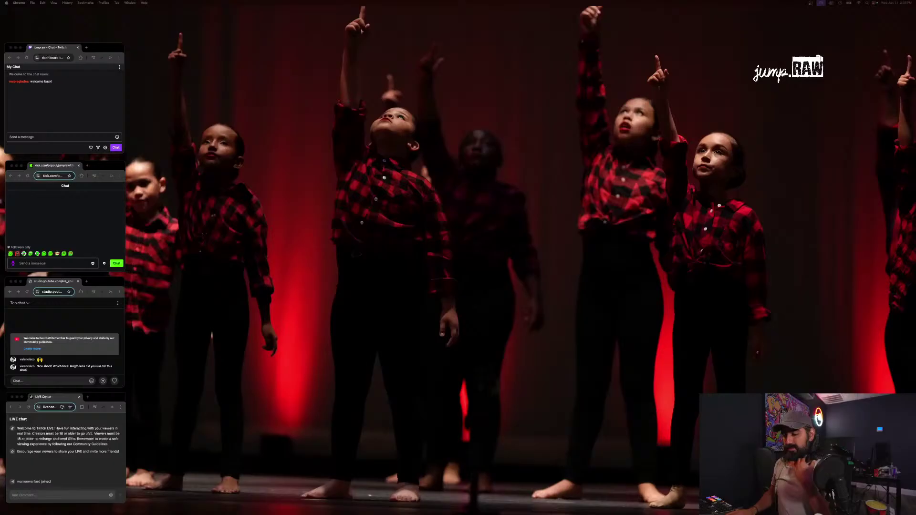
key(super+Tab)
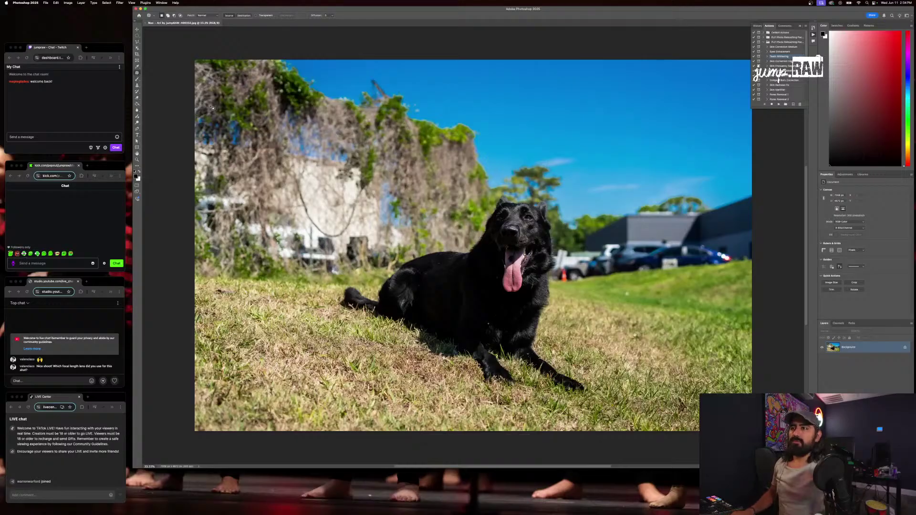
drag(212, 108, 367, 136)
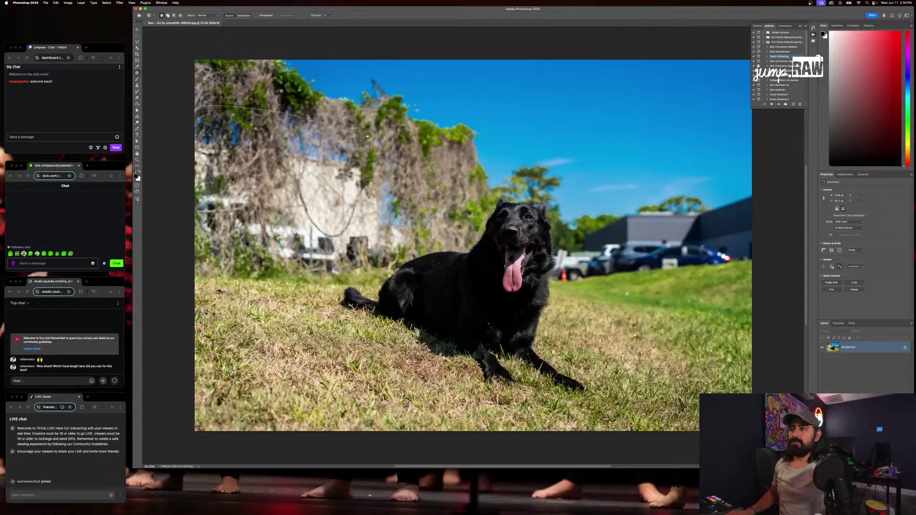
drag(367, 136, 193, 265)
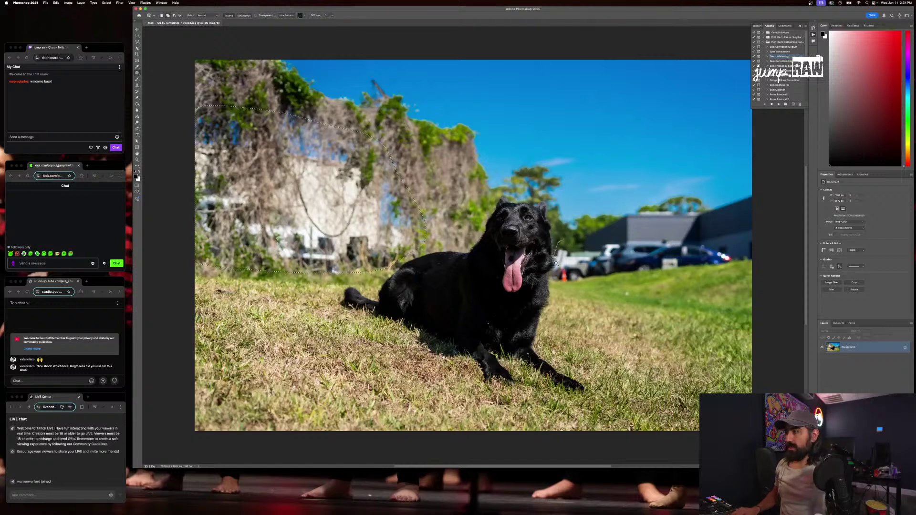
mouse_move(555, 263)
mouse_down()
mouse_move(579, 293)
mouse_move(757, 271)
mouse_move(777, 224)
mouse_move(765, 190)
mouse_up()
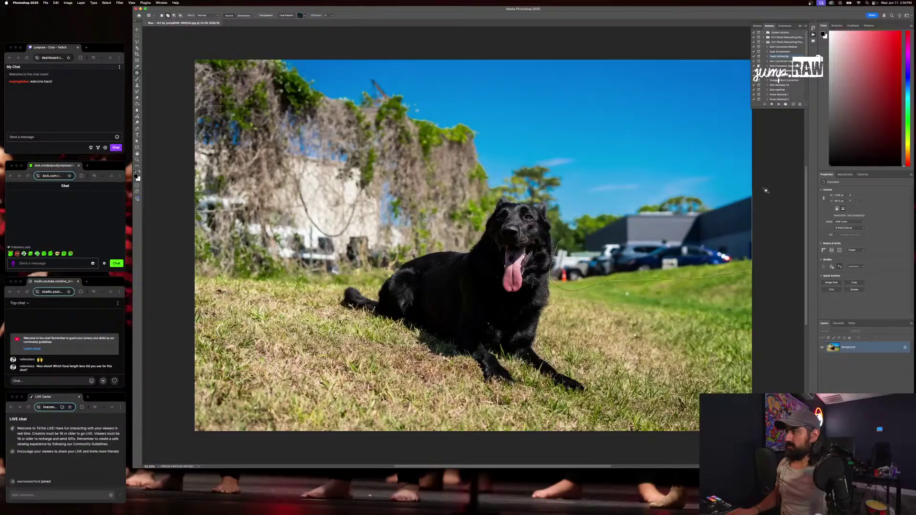
mouse_move(619, 219)
mouse_down()
mouse_move(579, 230)
mouse_move(557, 253)
mouse_up()
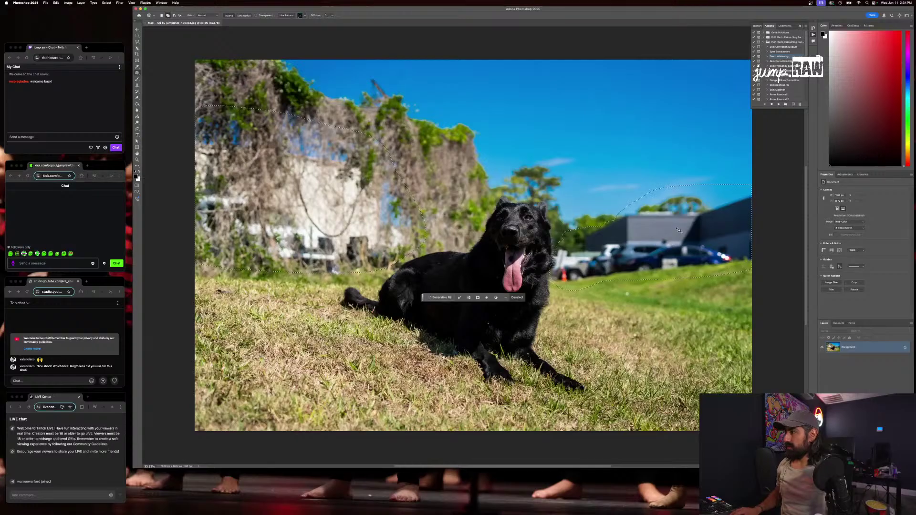
Replace the selected background areas using Generative Fill without a prompt, compare the variations and keep the second one
click(440, 297)
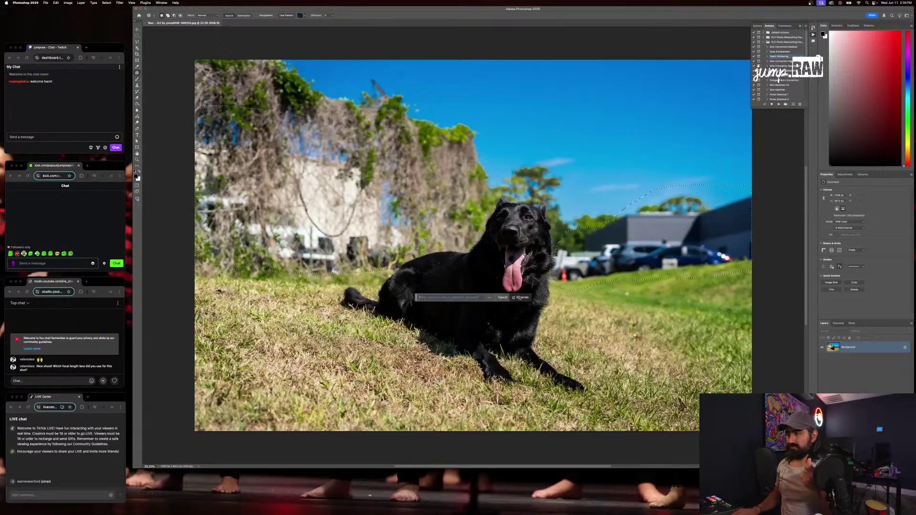
click(521, 297)
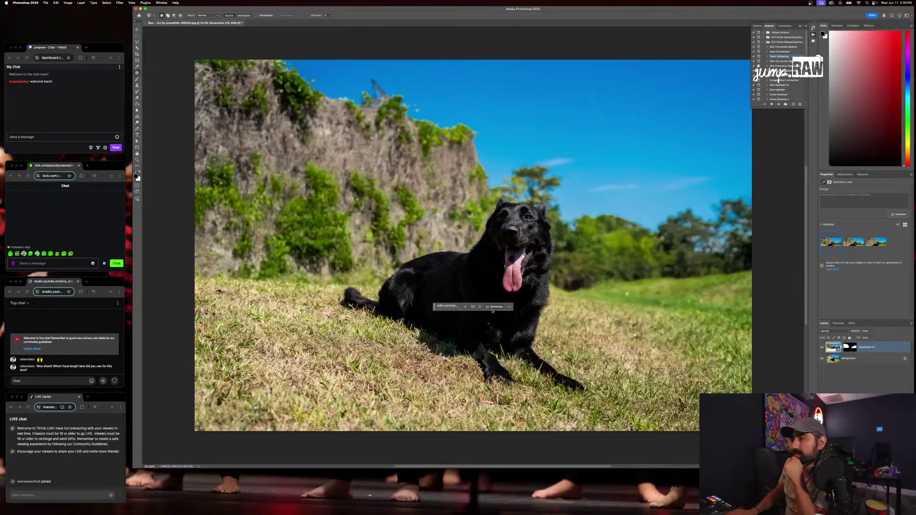
scroll(502, 308, left, 3)
scroll(502, 308, right, 4)
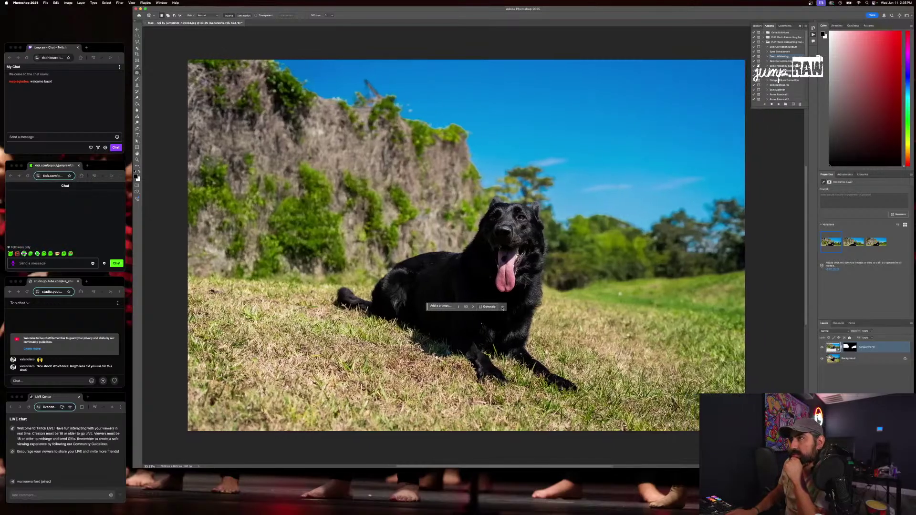
click(473, 307)
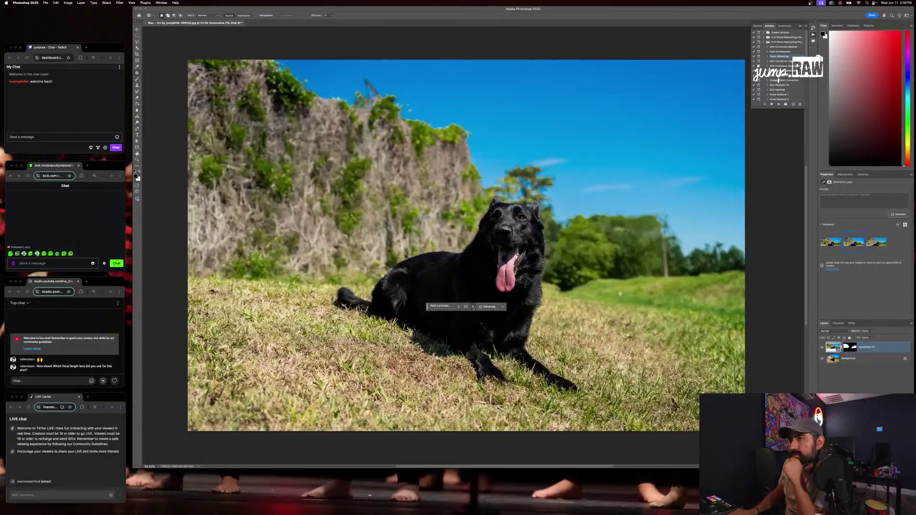
click(473, 307)
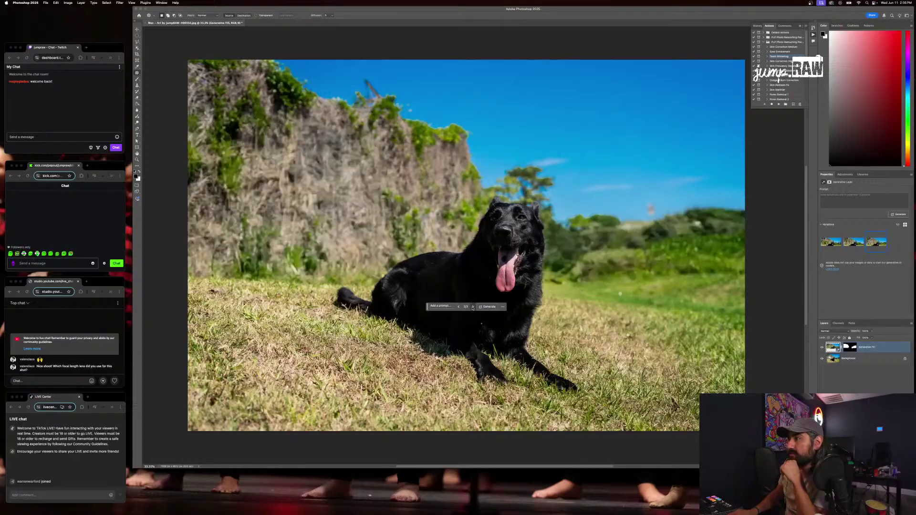
click(473, 307)
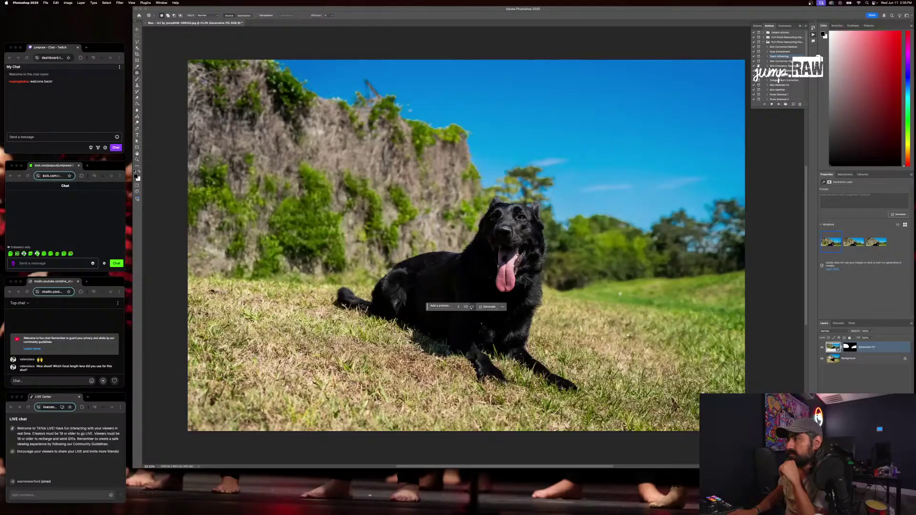
click(472, 306)
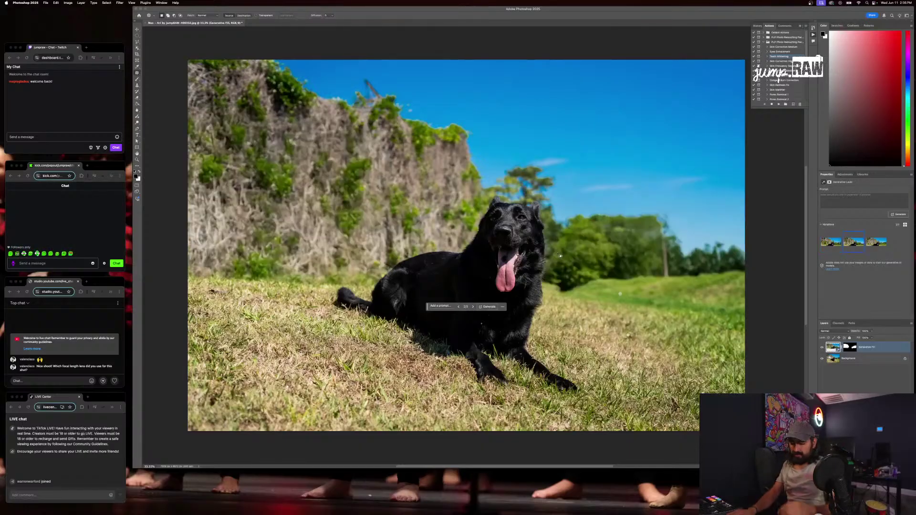
Paint black on the Generative Fill layer's mask along the dog's cheek and neck to bring back the original fur edge
scroll(559, 256, up, 3)
scroll(559, 256, up, 4)
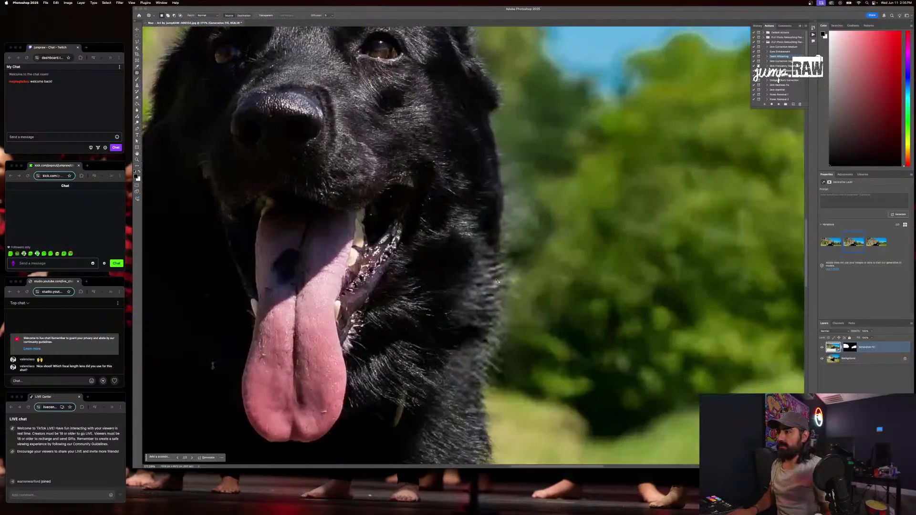
scroll(466, 315, down, 1)
scroll(466, 316, down, 3)
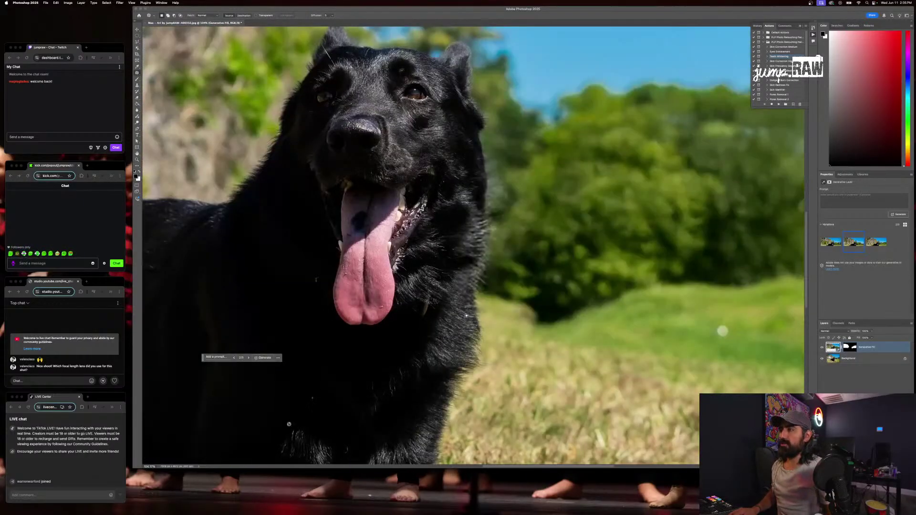
click(850, 349)
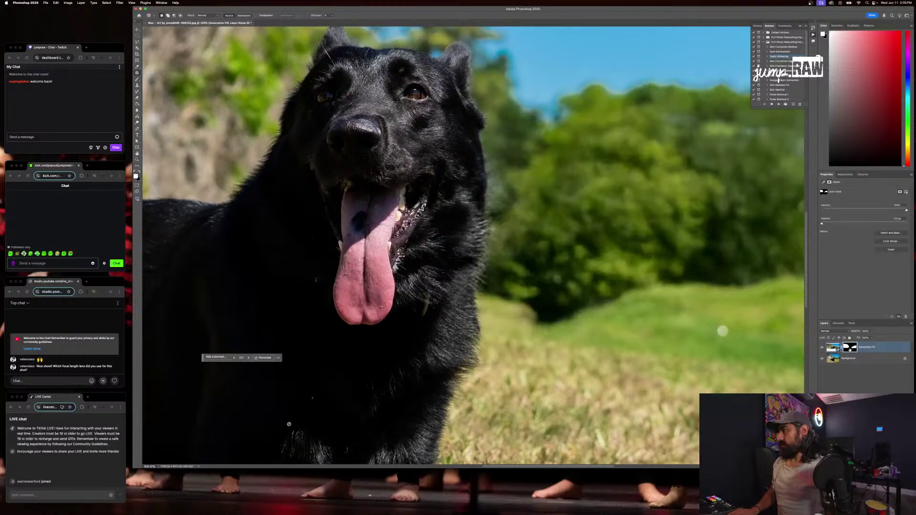
click(137, 78)
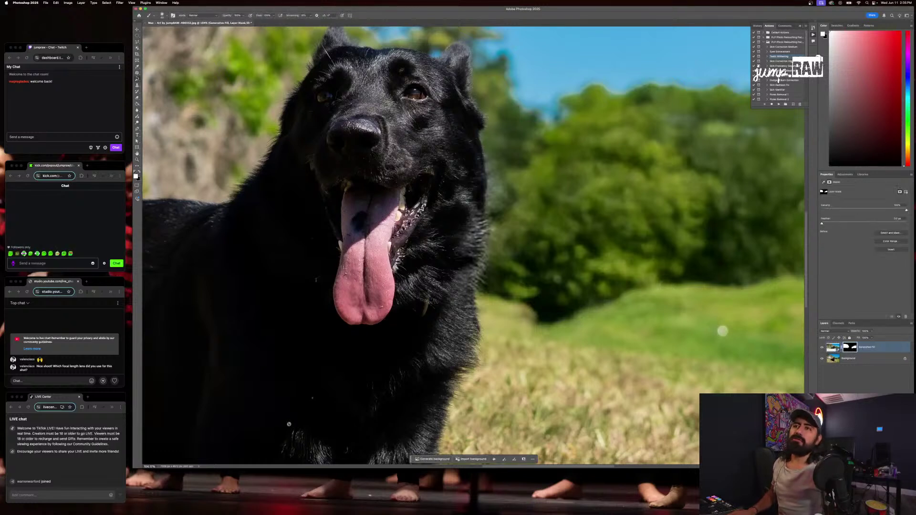
key(x)
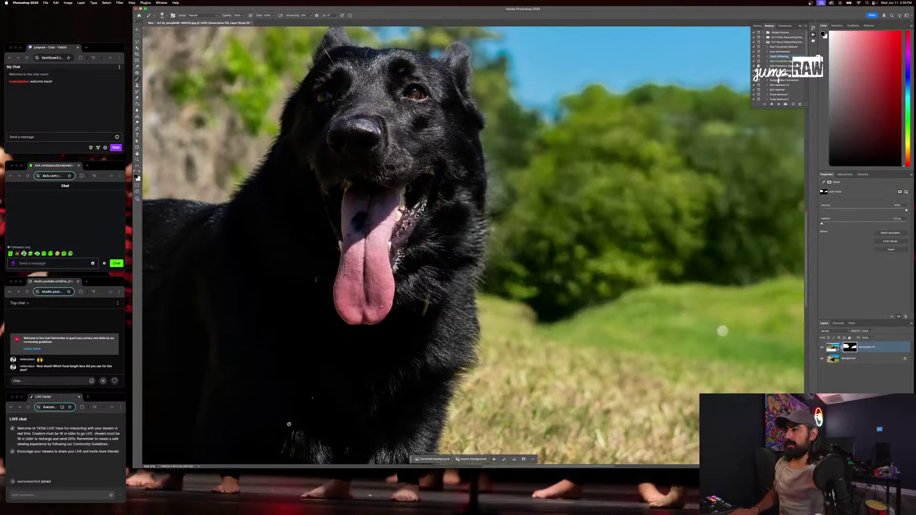
mouse_move(447, 277)
mouse_down()
mouse_move(463, 243)
mouse_move(446, 247)
mouse_move(474, 226)
mouse_move(470, 205)
mouse_up()
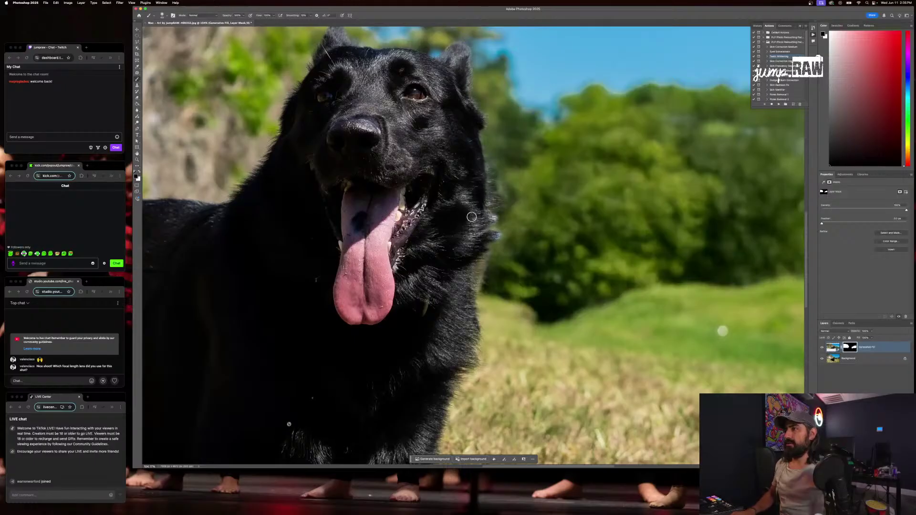
drag(472, 217, 509, 213)
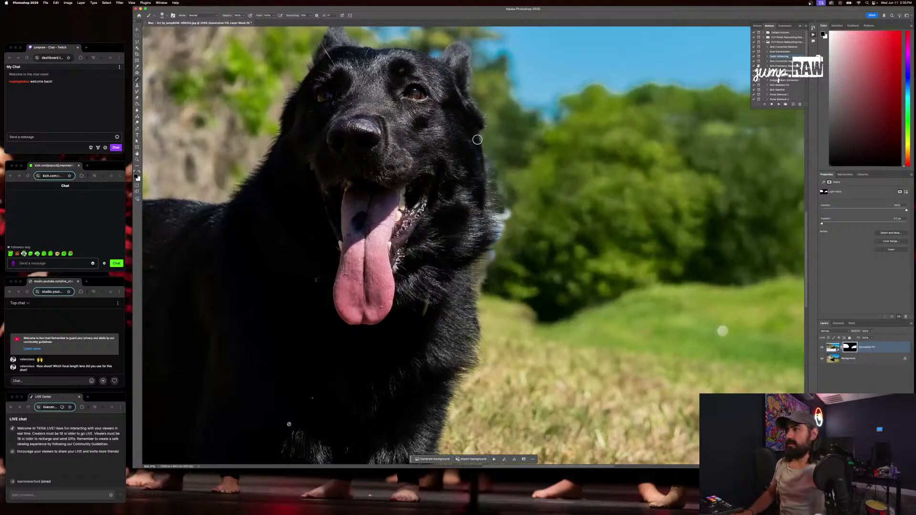
Check the mask's outline as a selection, deselect it, and paint white beside the neck to hide the exposed original background
super+click(852, 351)
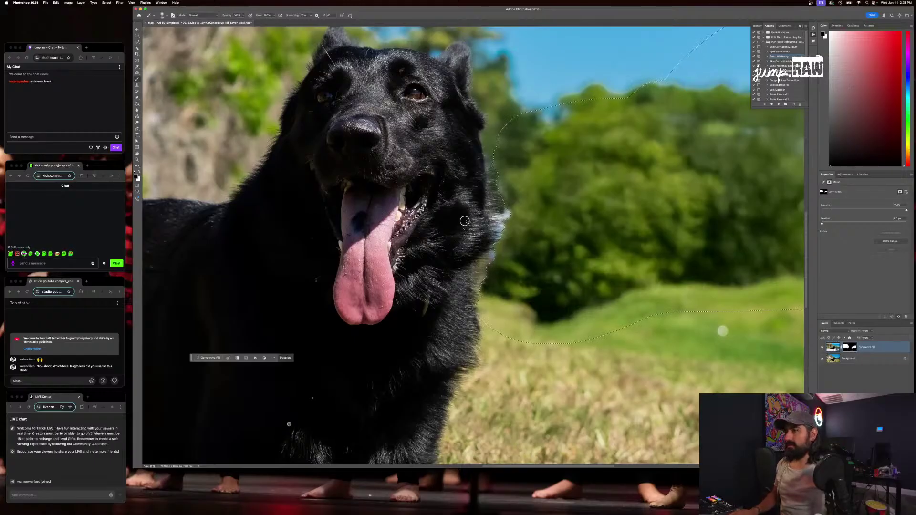
key(super+d)
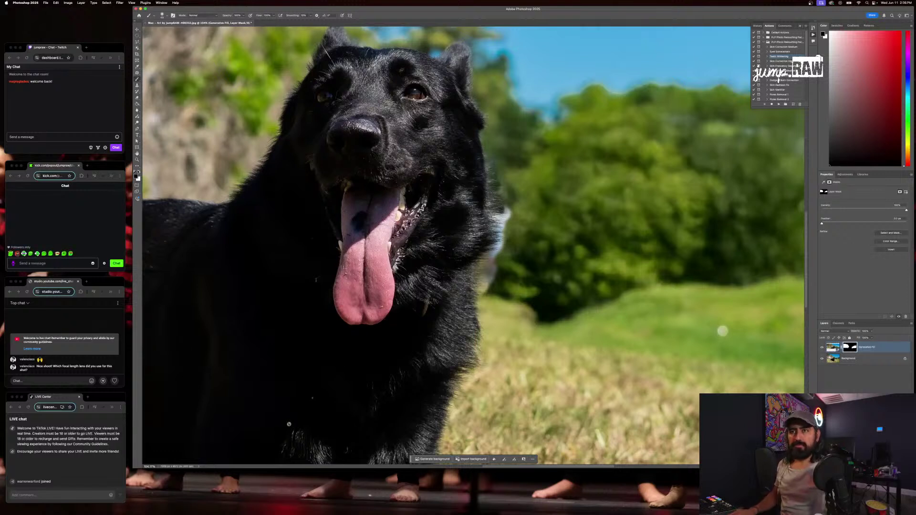
key(x)
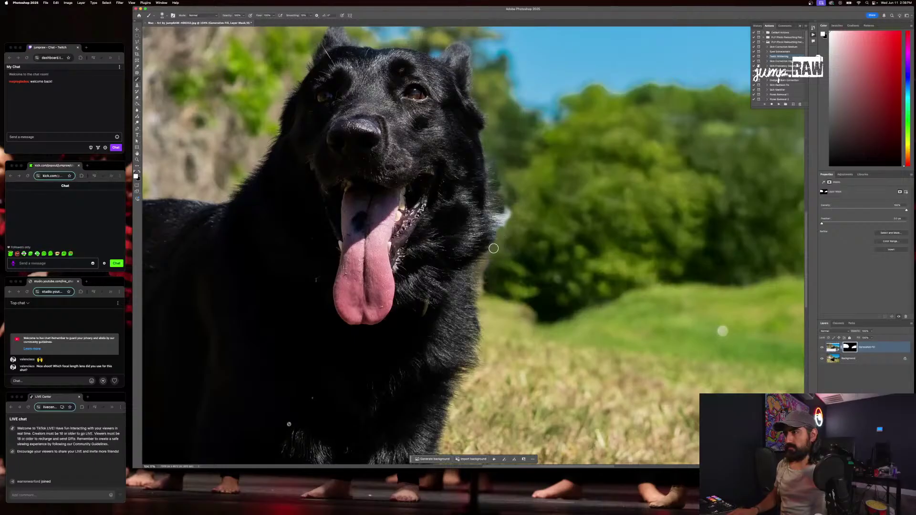
mouse_move(493, 248)
mouse_down()
mouse_move(507, 235)
mouse_move(503, 213)
mouse_up()
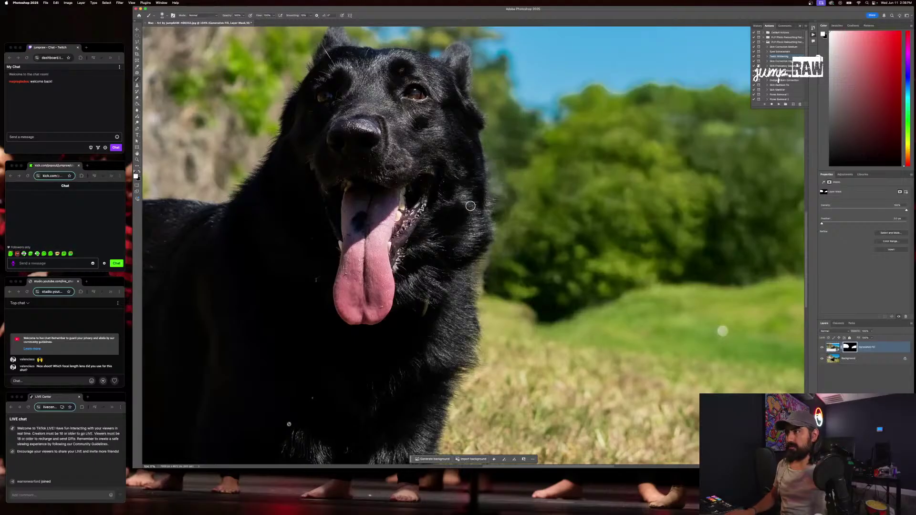
key(x)
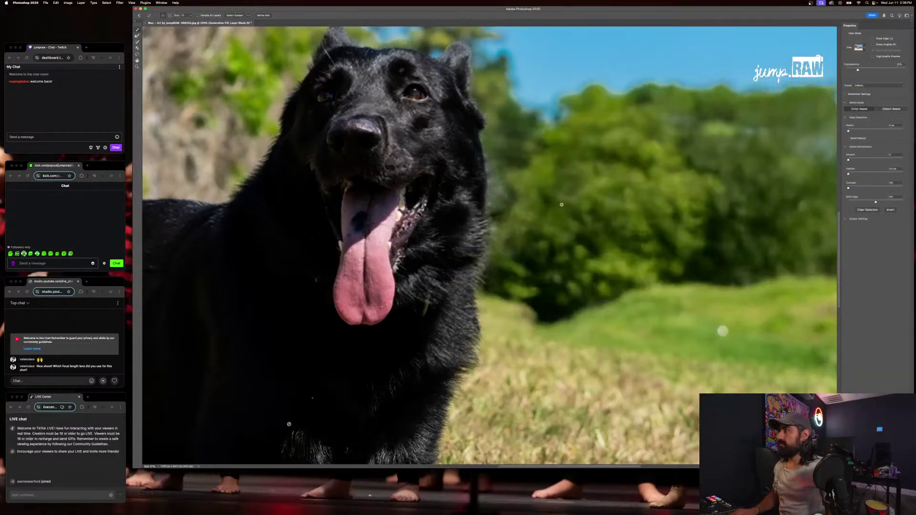
scroll(447, 208, down, 5)
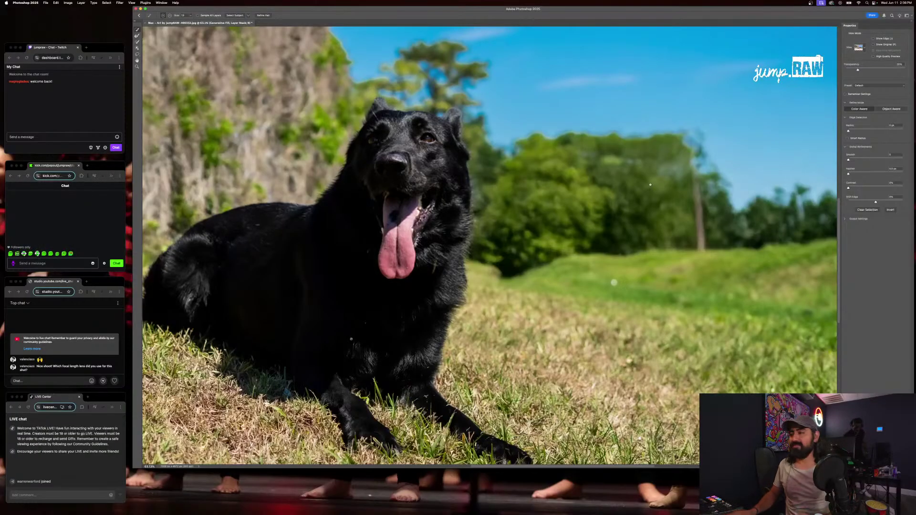
scroll(435, 194, down, 5)
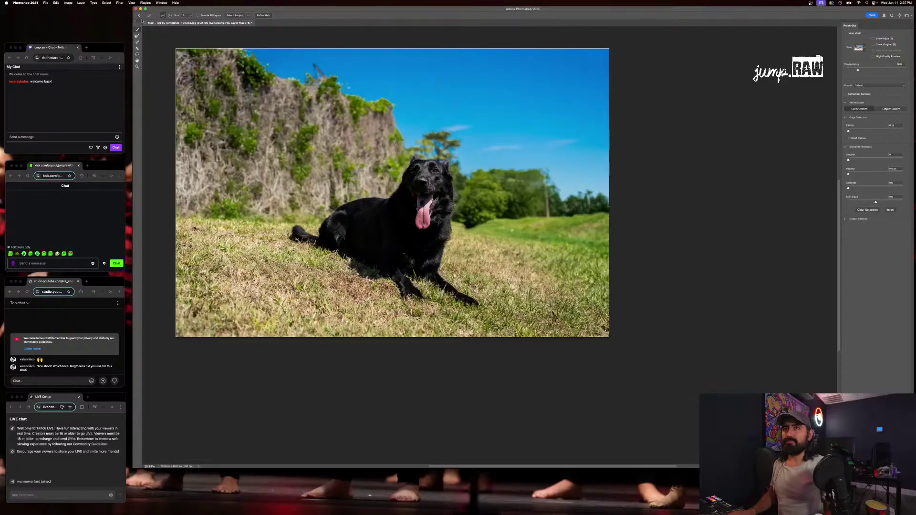
click(136, 35)
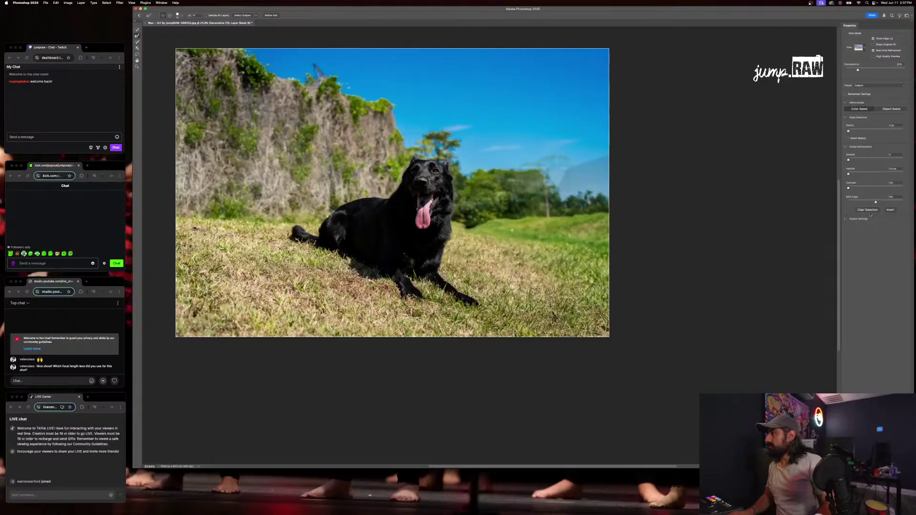
click(889, 109)
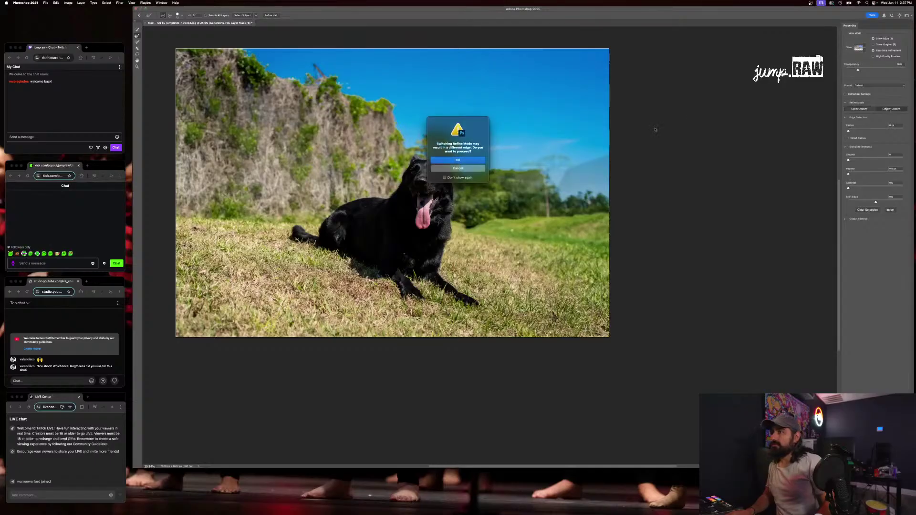
click(451, 169)
key(Escape)
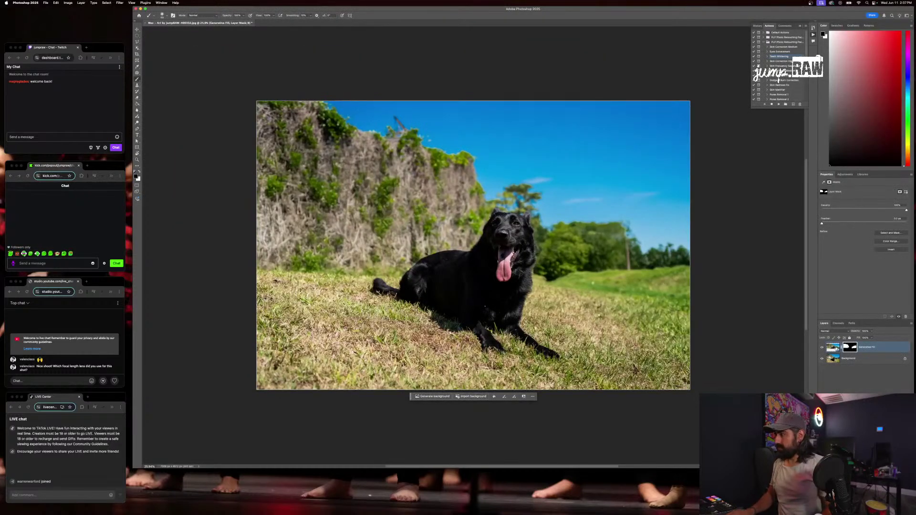
Target the Generative Fill layer's image, check the fur edge along the dog's cheek, and merge the layer into the Background
click(833, 348)
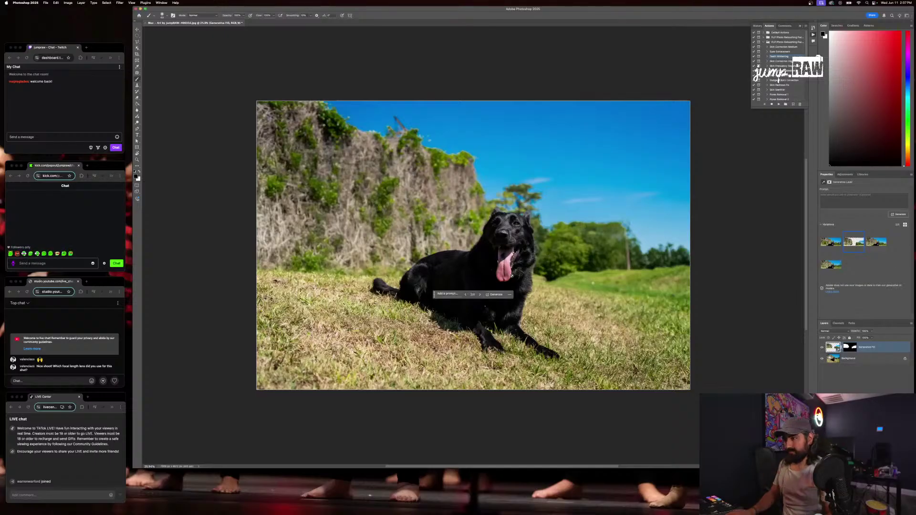
scroll(549, 256, up, 5)
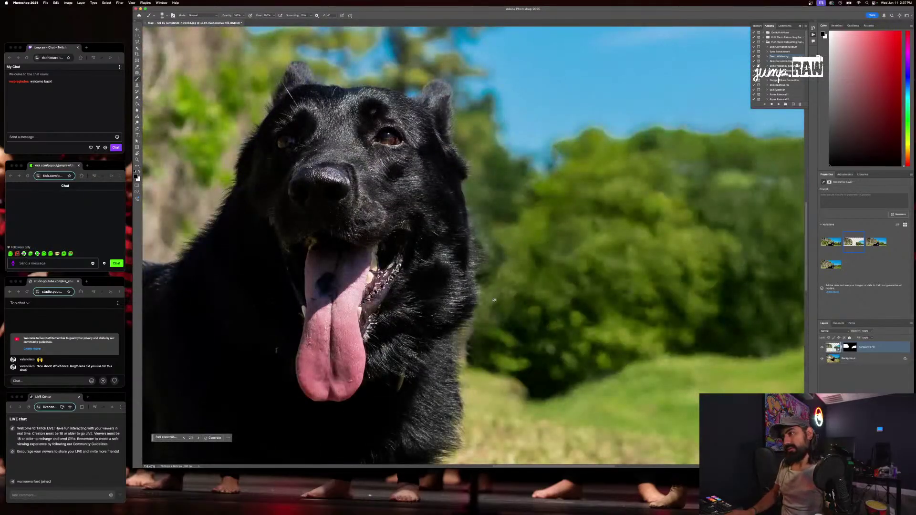
scroll(486, 325, down, 4)
scroll(484, 326, up, 5)
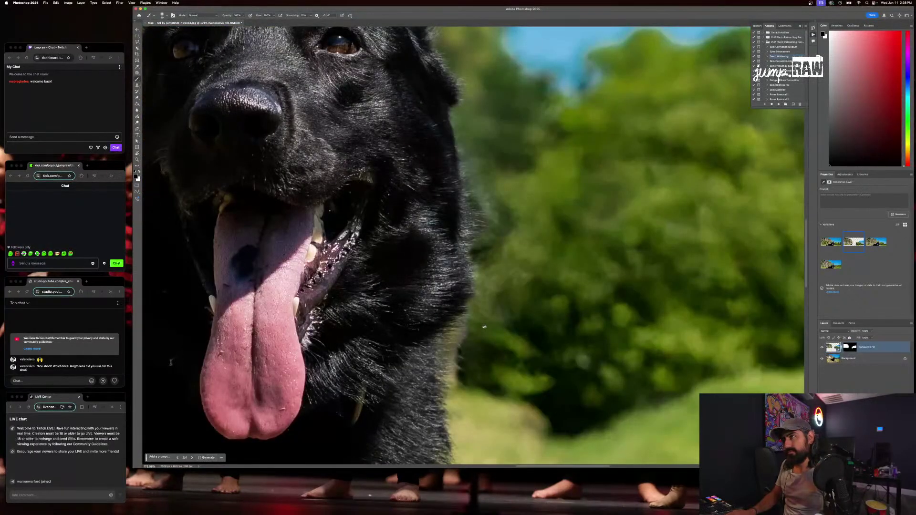
scroll(484, 327, down, 5)
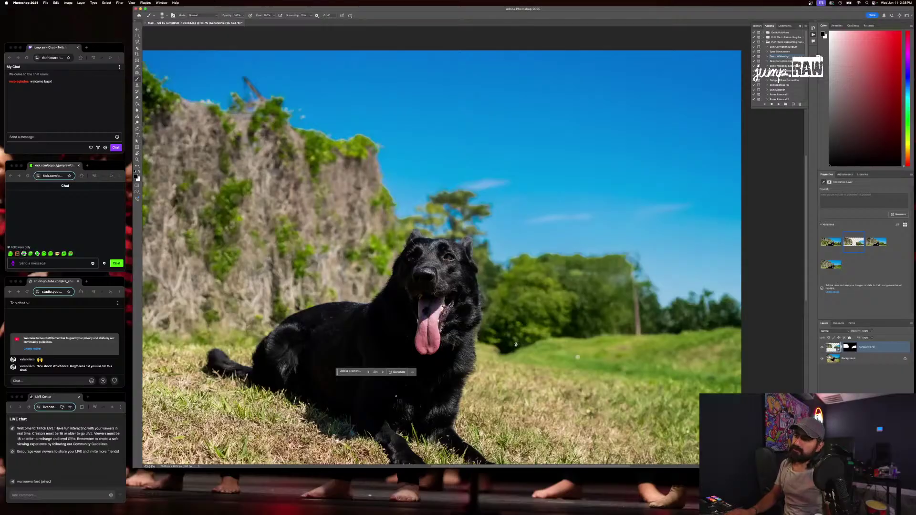
scroll(508, 345, up, 3)
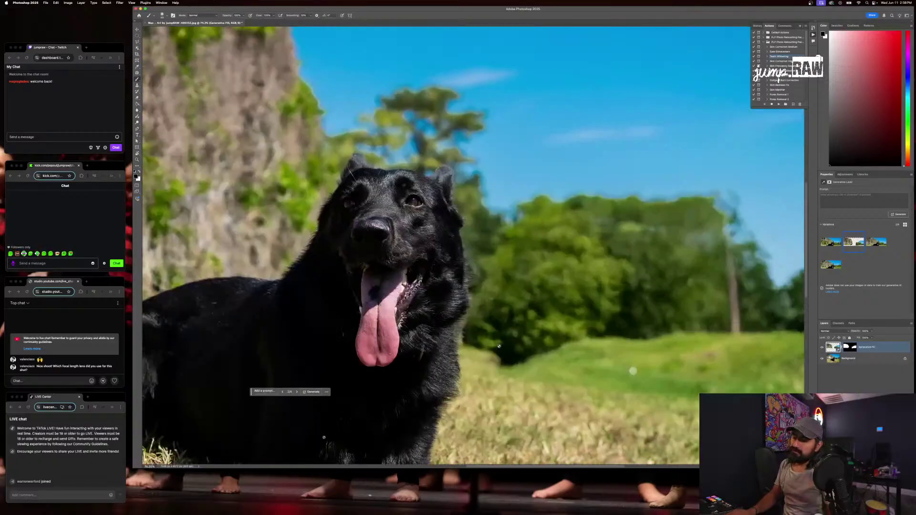
key(Delete)
scroll(496, 336, down, 5)
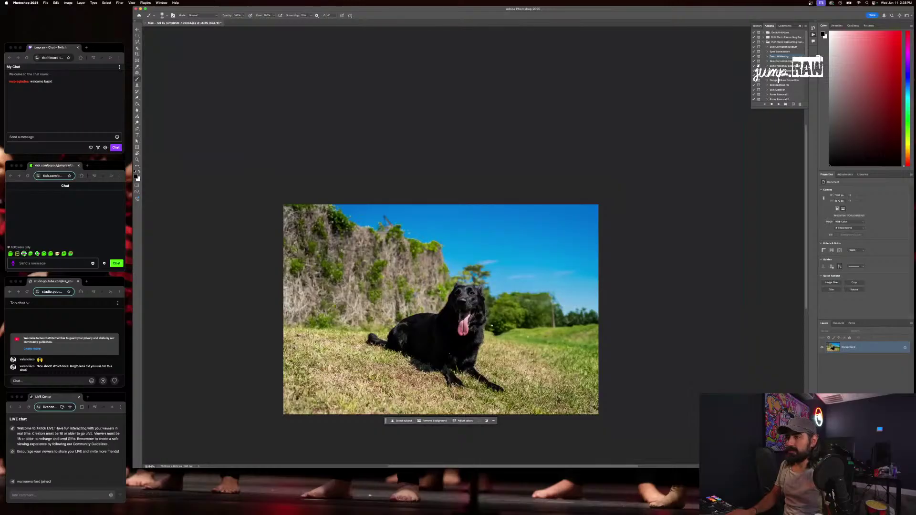
Outline the strip of background beside the dog's cheek and neck with the Patch tool and run Generative Fill on it without a prompt
scroll(492, 326, up, 5)
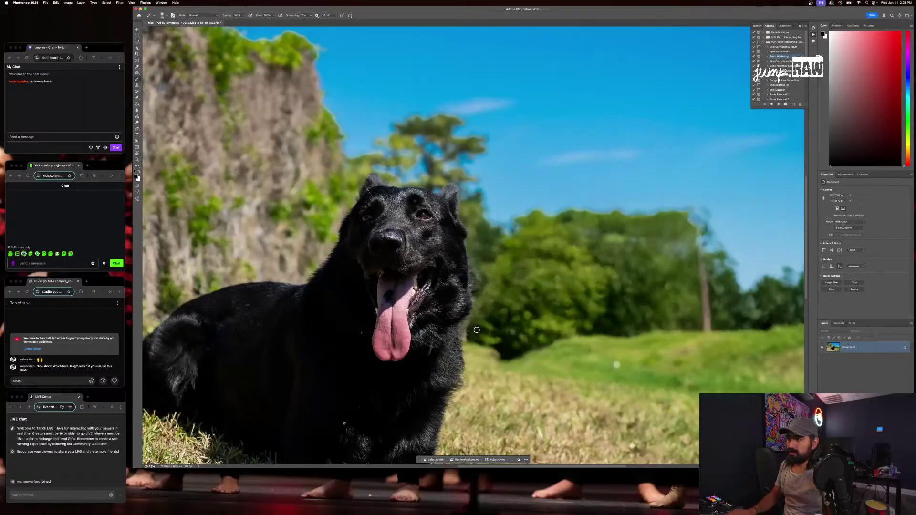
click(137, 73)
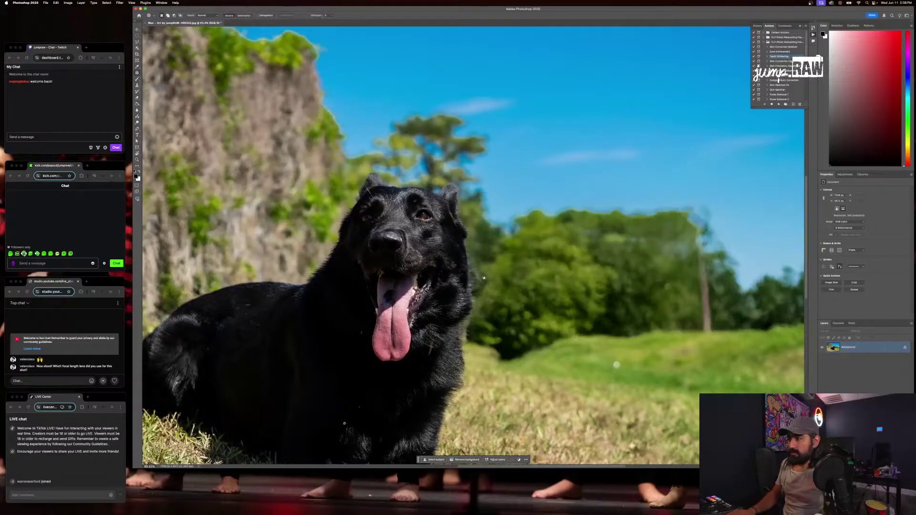
mouse_move(481, 285)
mouse_down()
mouse_move(462, 338)
mouse_move(469, 344)
mouse_move(486, 295)
mouse_up()
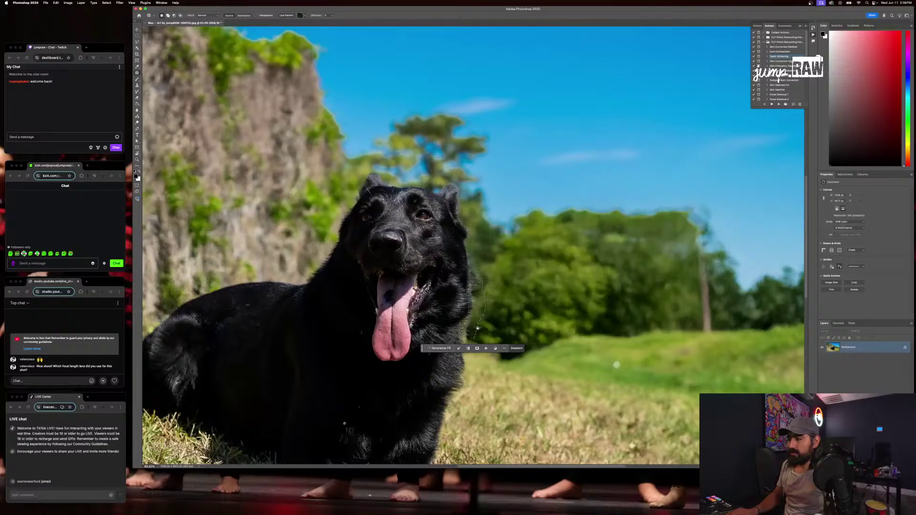
key(super+d)
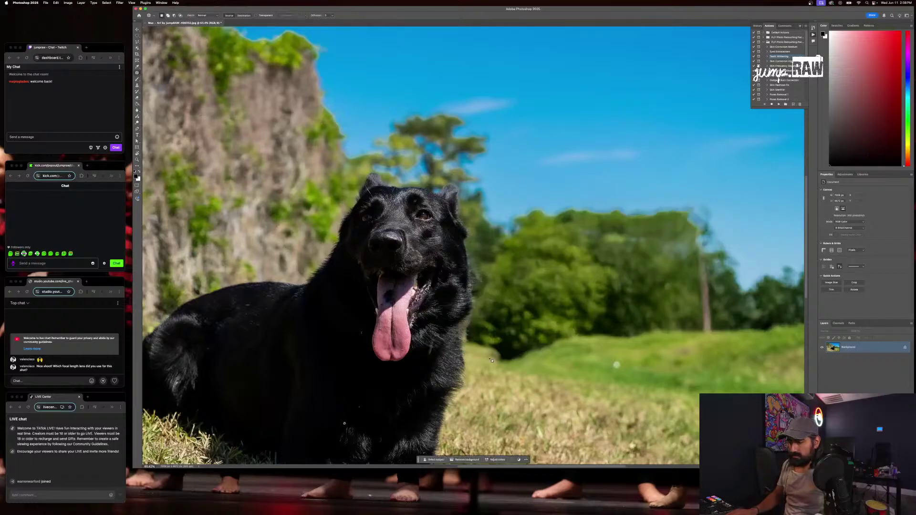
scroll(295, 360, down, 4)
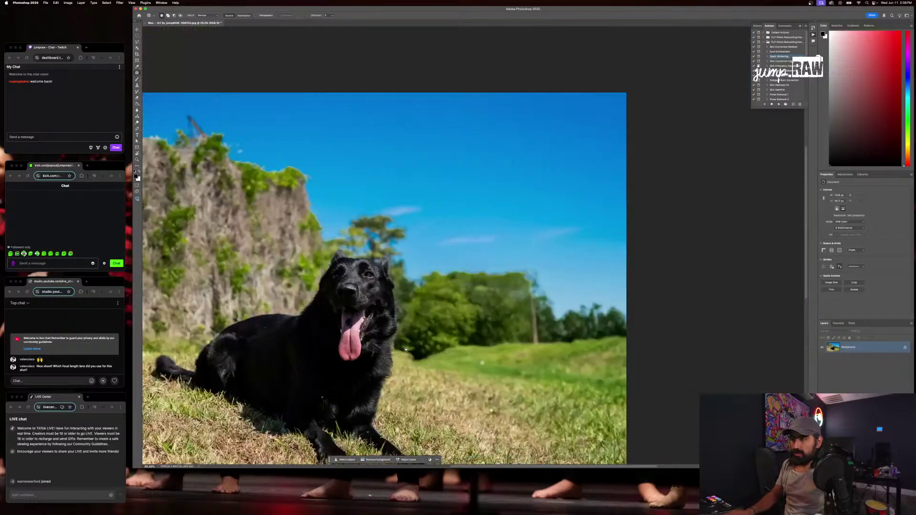
scroll(393, 335, up, 10)
scroll(394, 334, down, 2)
scroll(395, 334, down, 6)
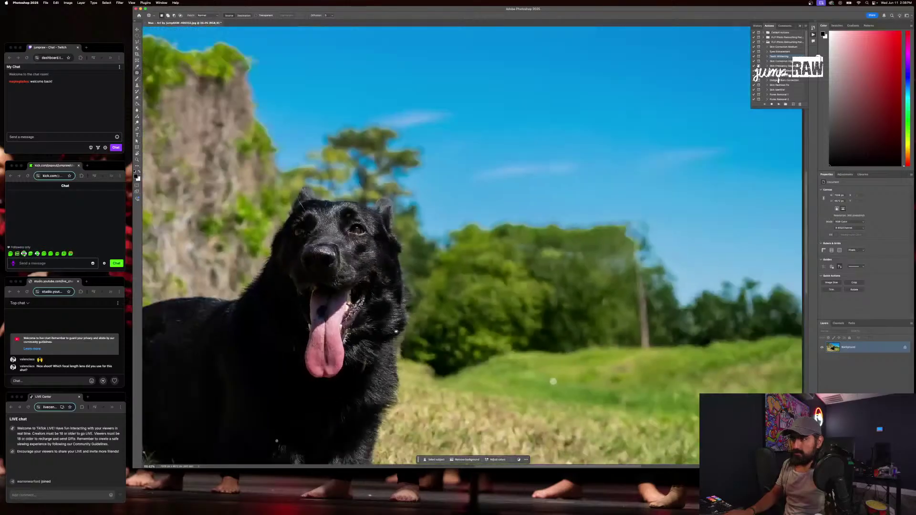
mouse_move(409, 304)
mouse_down()
mouse_move(399, 361)
mouse_move(420, 301)
mouse_up()
click(377, 365)
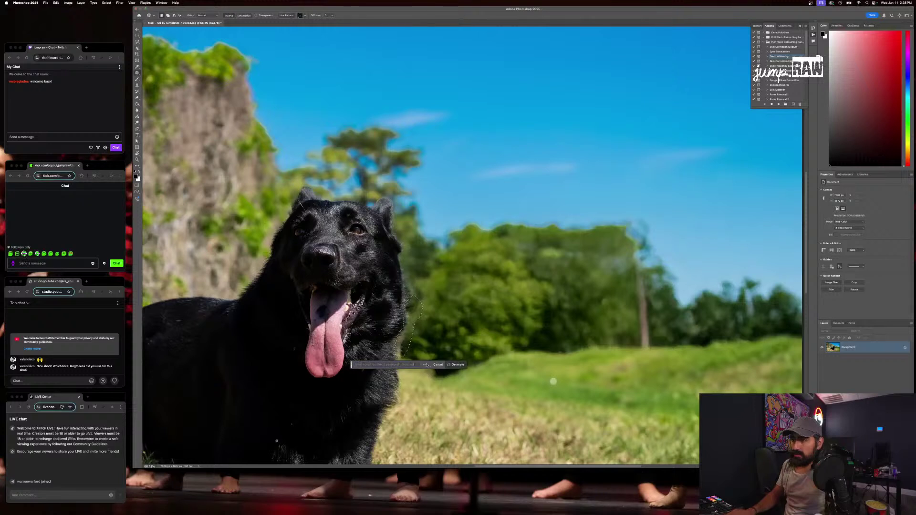
click(455, 365)
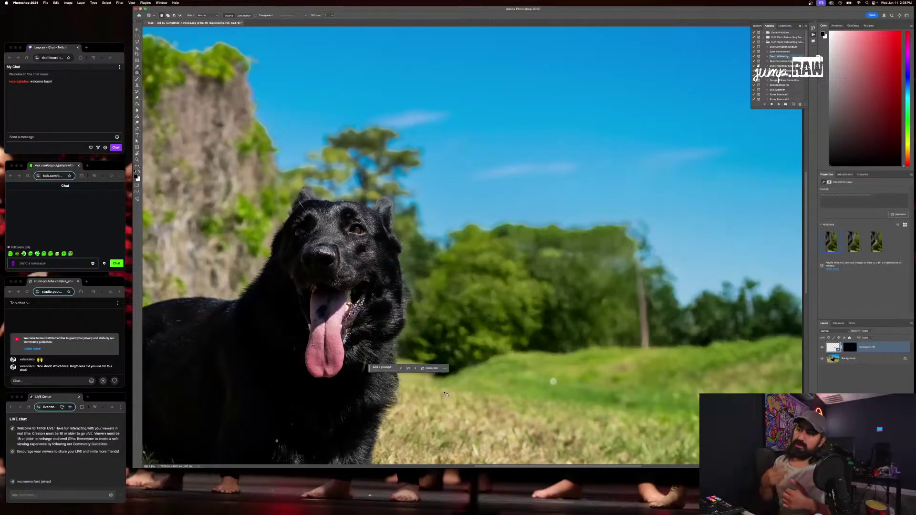
Compare the variations of the new fill beside the neck, keep the third one, and merge it into the Background layer
click(415, 368)
click(416, 368)
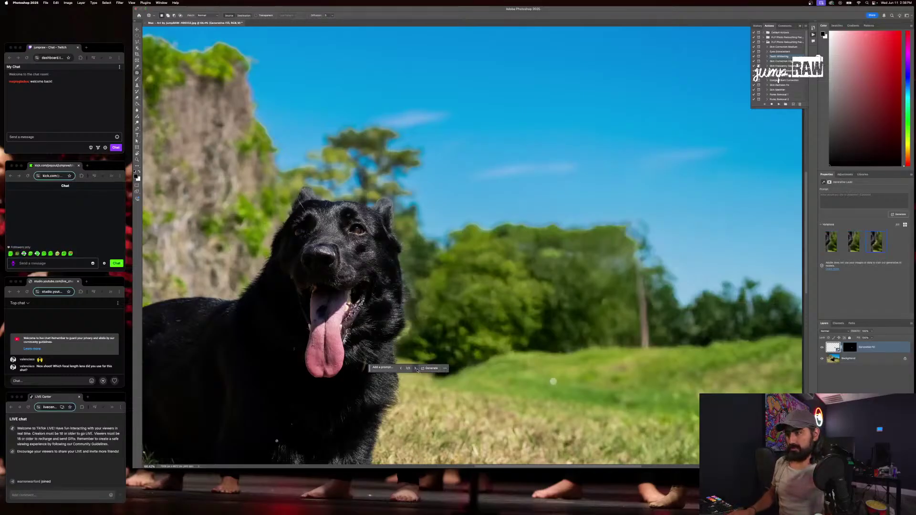
click(416, 368)
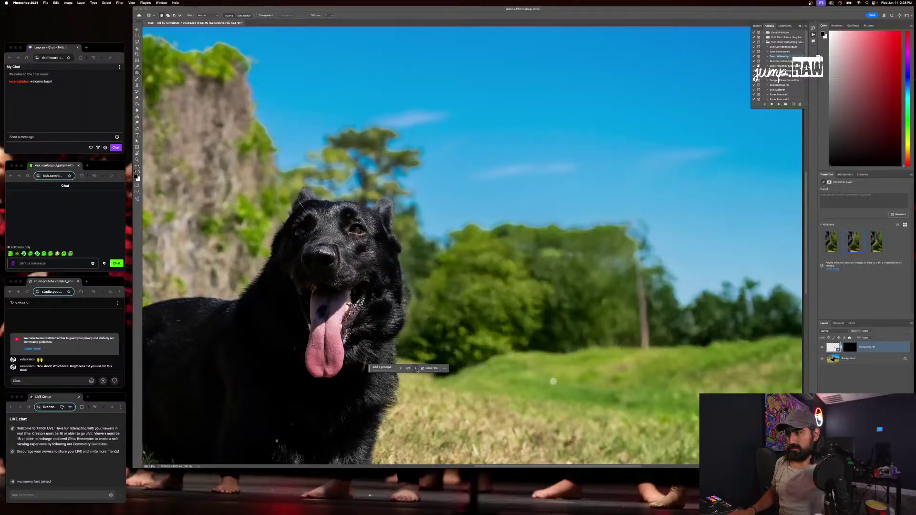
click(415, 368)
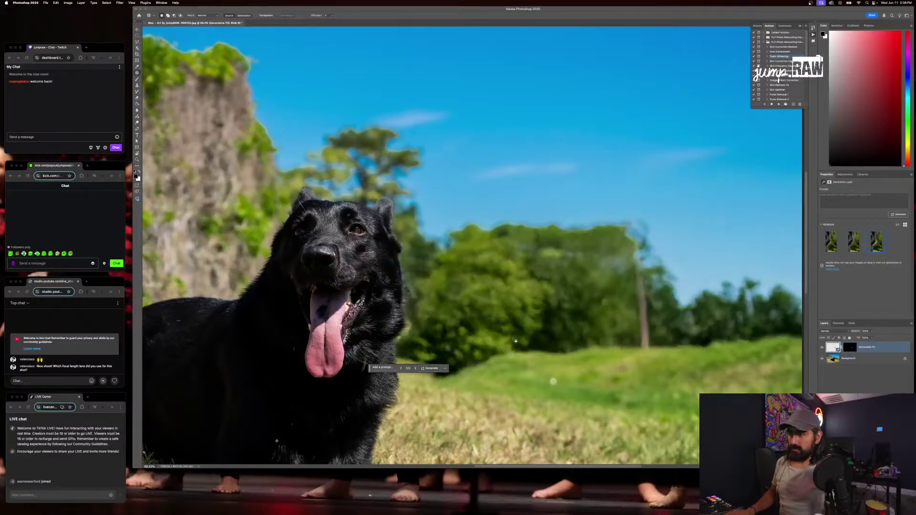
key(super+e)
key(super+0)
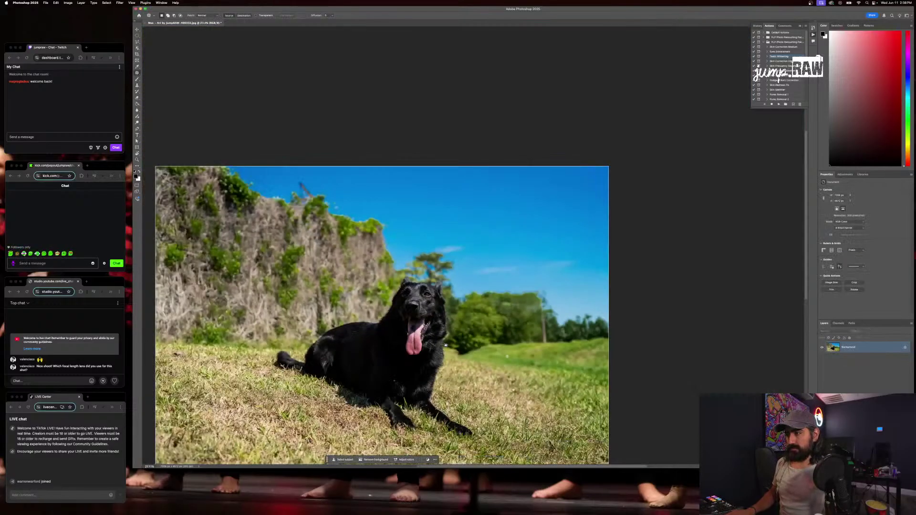
scroll(445, 344, up, 10)
scroll(445, 345, up, 2)
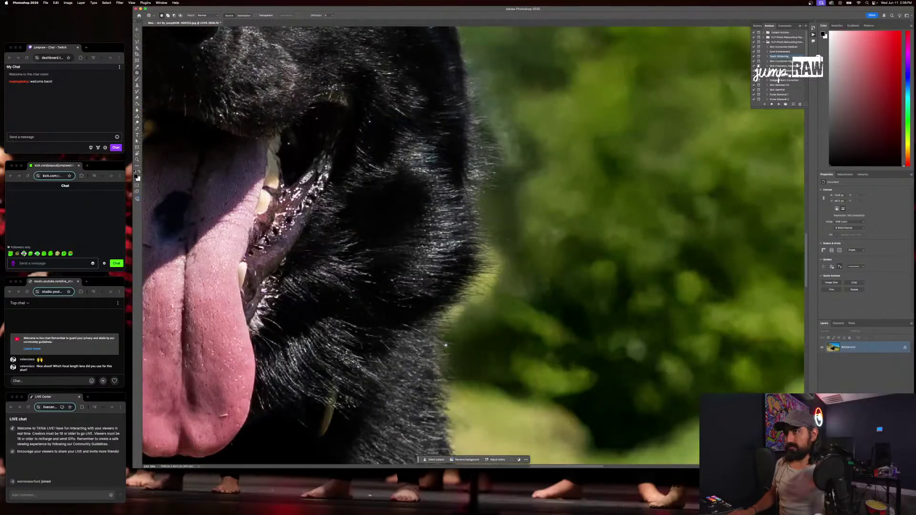
scroll(445, 345, down, 5)
scroll(446, 345, down, 4)
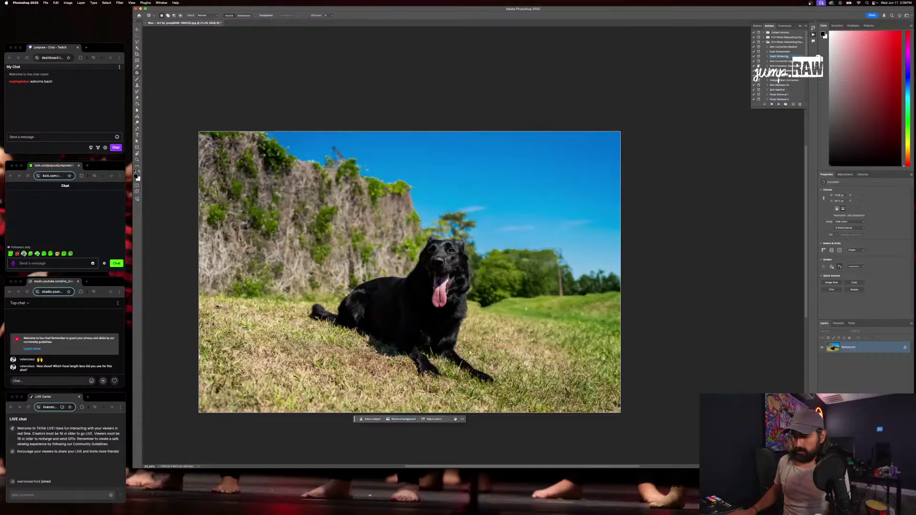
key(super+Tab)
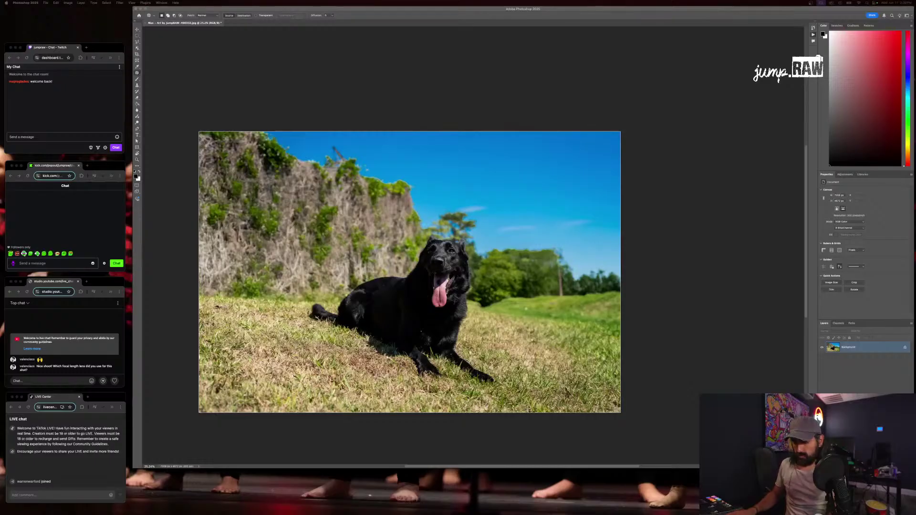
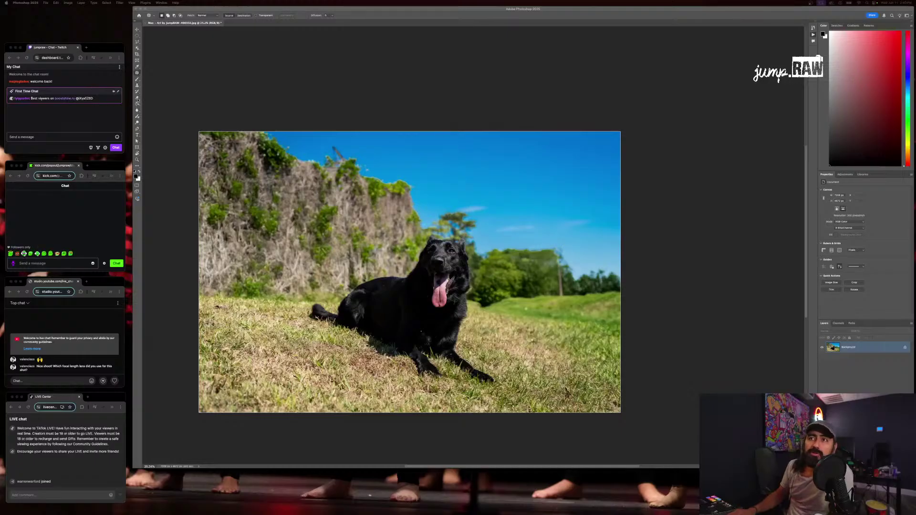
Remove the white specks from the dog's chest fur and from the dark fur beside the tongue with the Patch tool
click(137, 73)
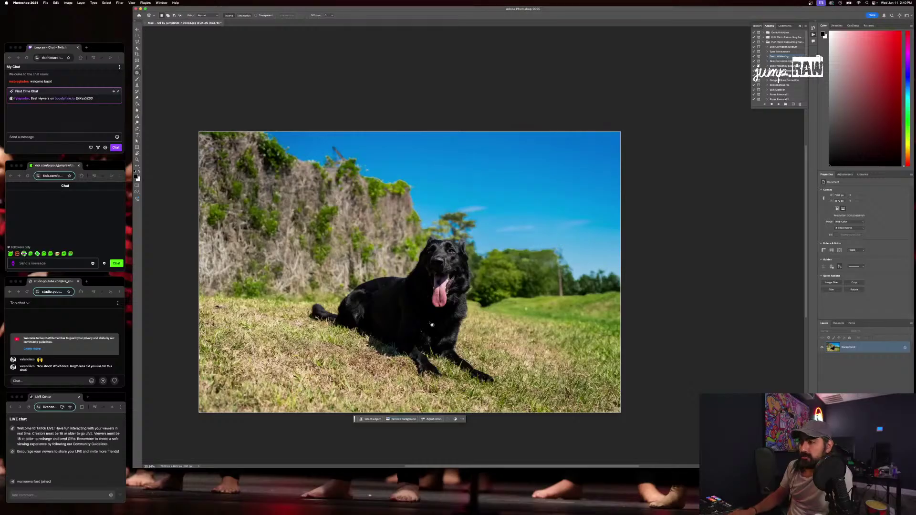
scroll(432, 325, up, 5)
scroll(331, 430, up, 2)
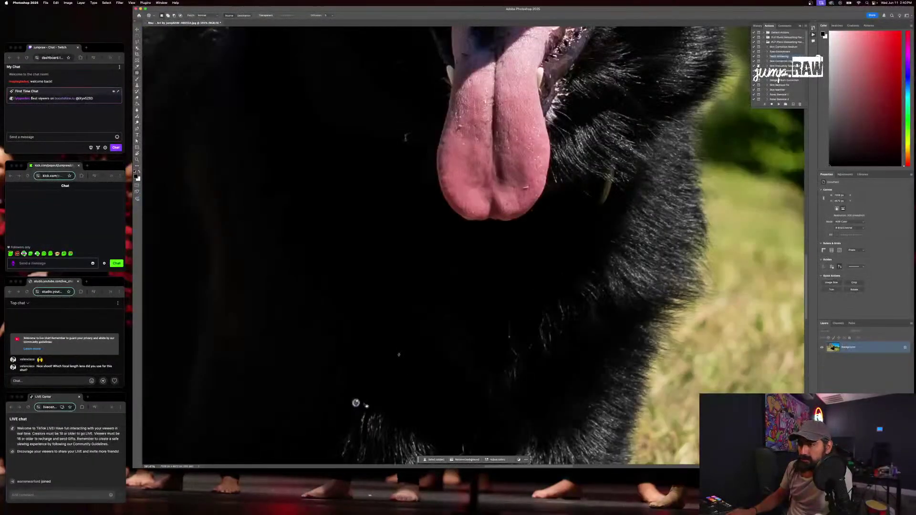
drag(355, 401, 430, 319)
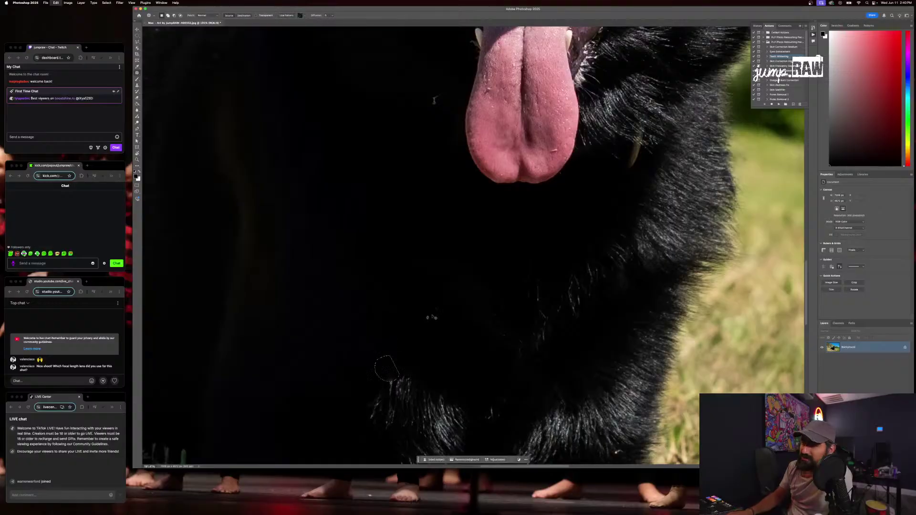
key(ctrl+d)
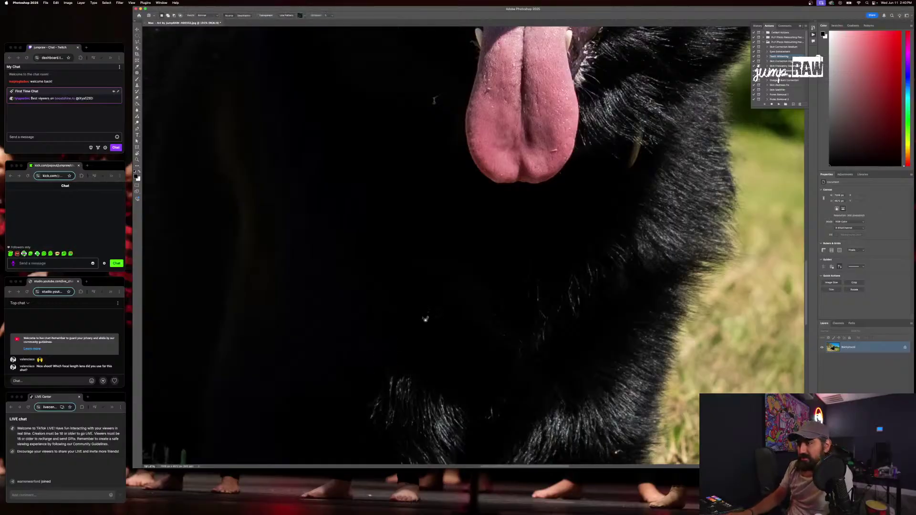
scroll(415, 307, up, 4)
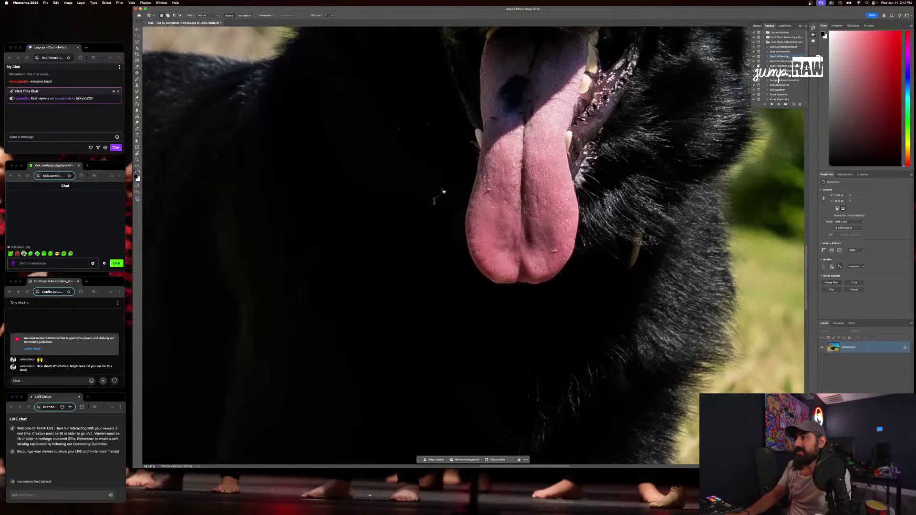
scroll(417, 211, up, 3)
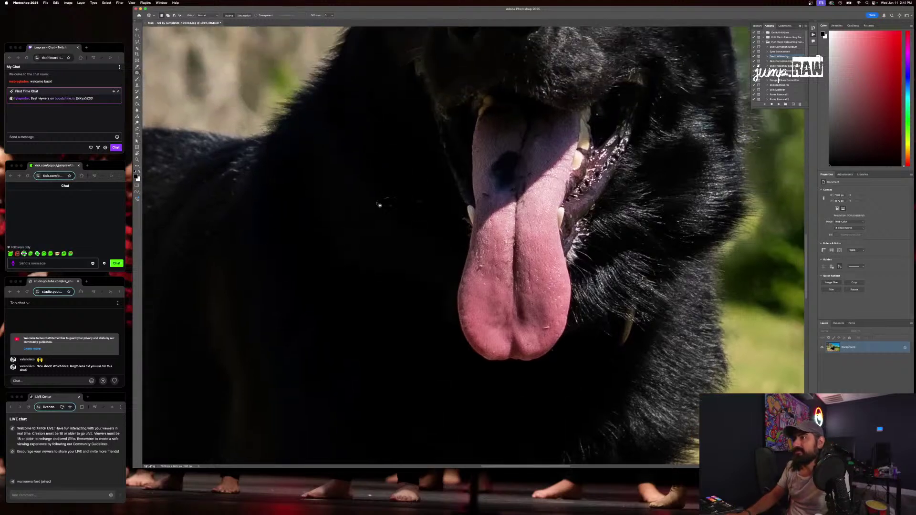
mouse_move(379, 204)
mouse_down()
mouse_move(444, 200)
mouse_move(420, 221)
mouse_up()
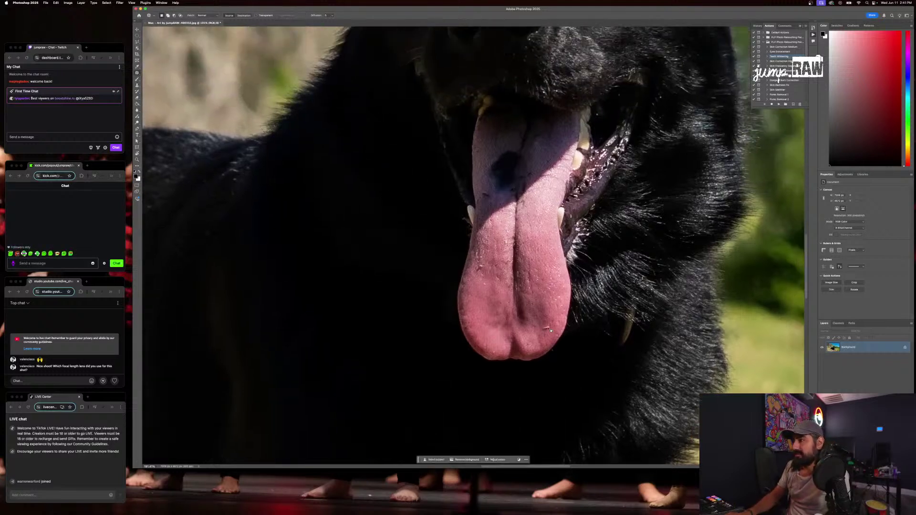
Patch the small specks on the dog's tongue with clean areas of the tongue and clear the selection
drag(550, 330, 541, 319)
key(super+d)
drag(479, 262, 479, 265)
drag(480, 267, 485, 289)
key(super+d)
key(super+d)
scroll(491, 284, down, 3)
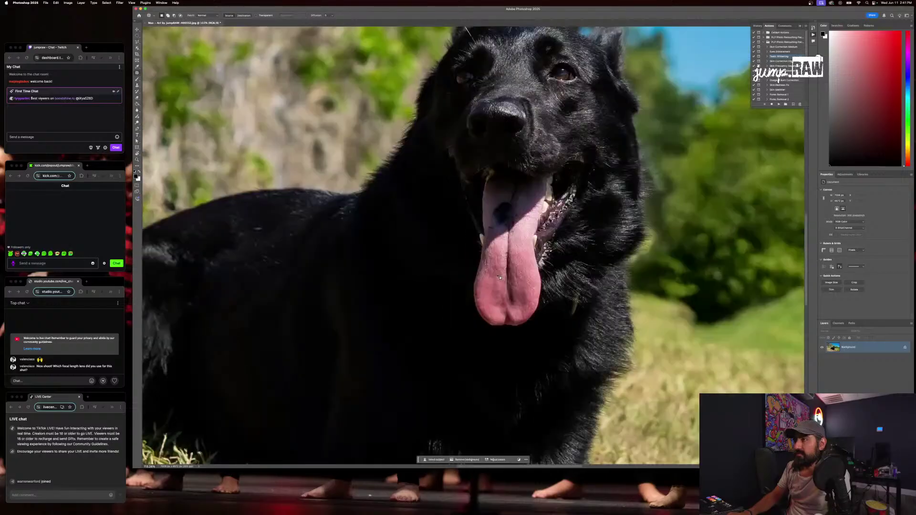
Patch the bright speck in the shaded grass beside the dog's front leg with nearby grass and clear the selection
scroll(505, 232, up, 4)
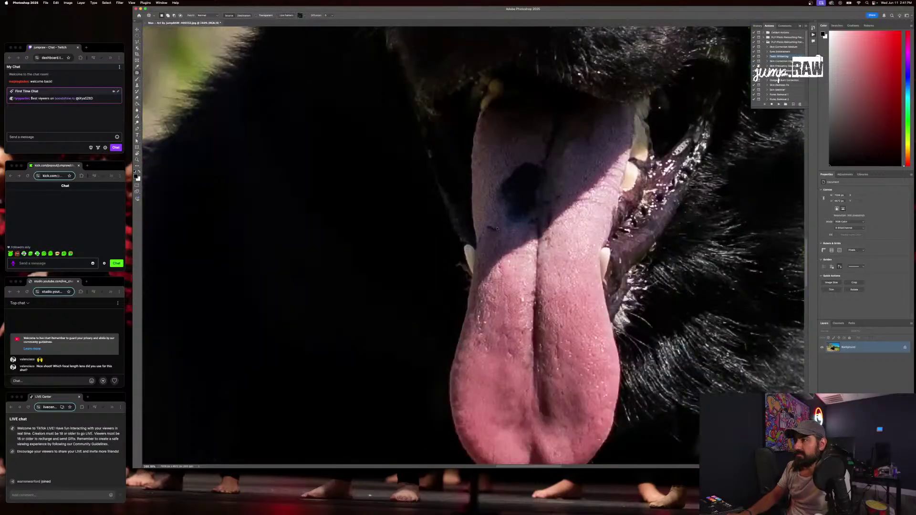
scroll(495, 239, down, 5)
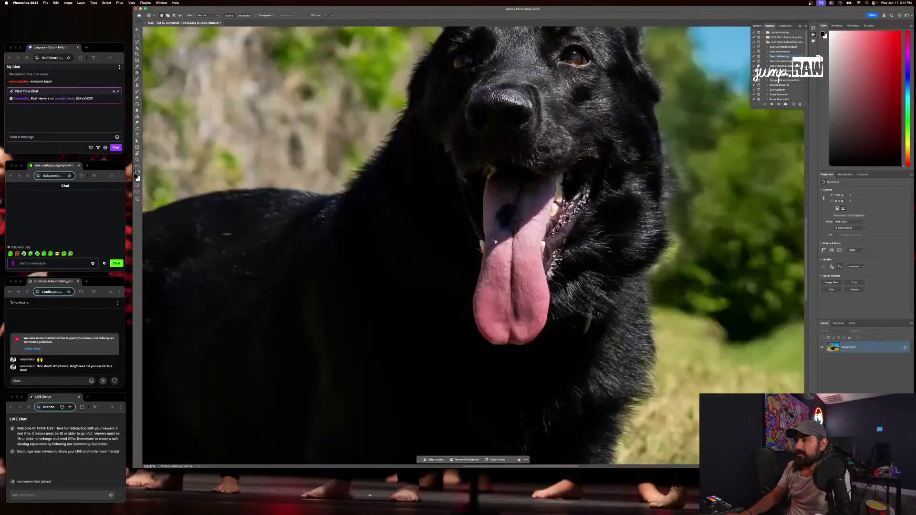
scroll(465, 286, up, 1)
scroll(465, 286, down, 3)
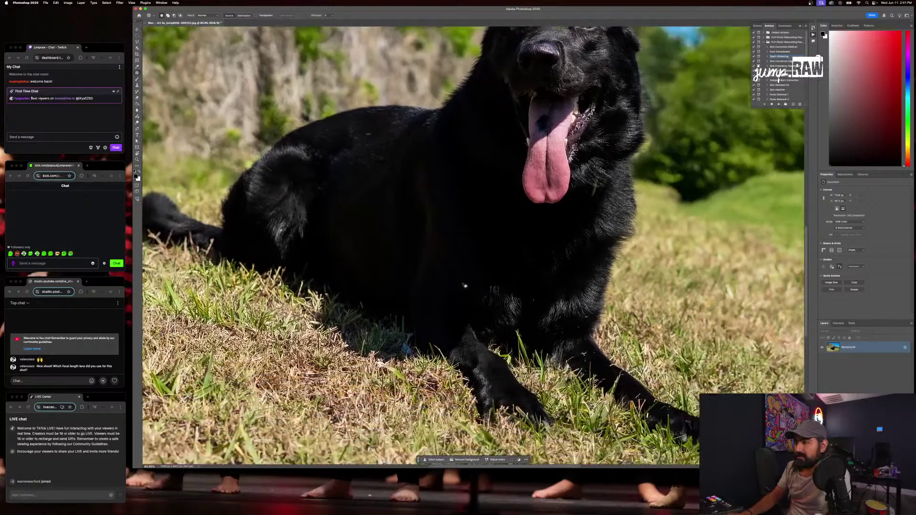
drag(406, 349, 397, 344)
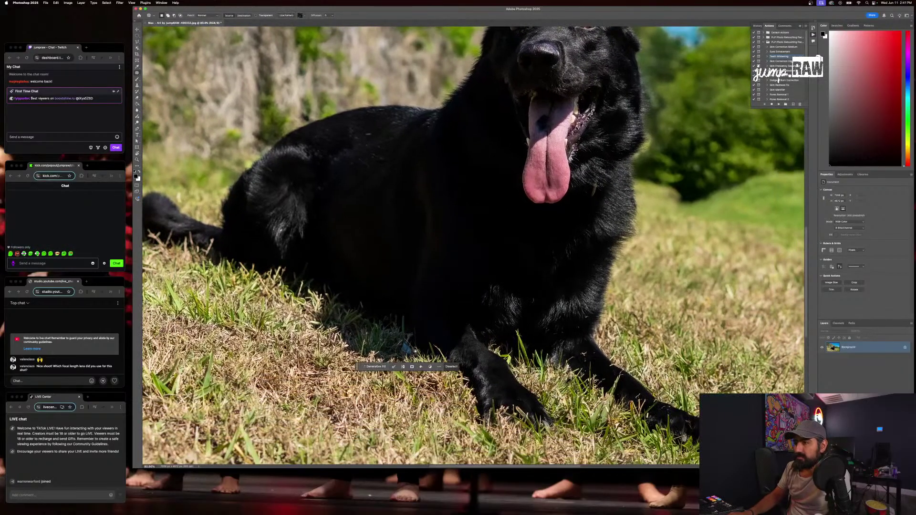
click(397, 343)
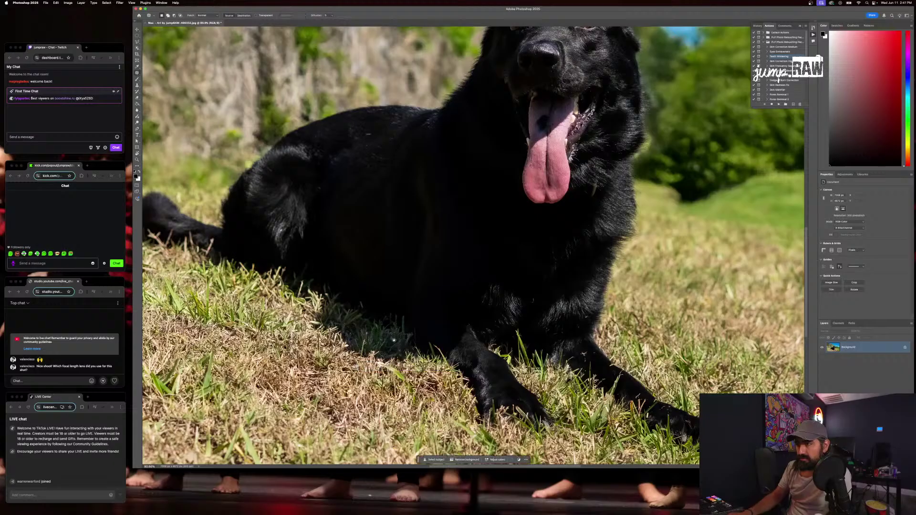
scroll(403, 343, up, 5)
scroll(409, 342, down, 5)
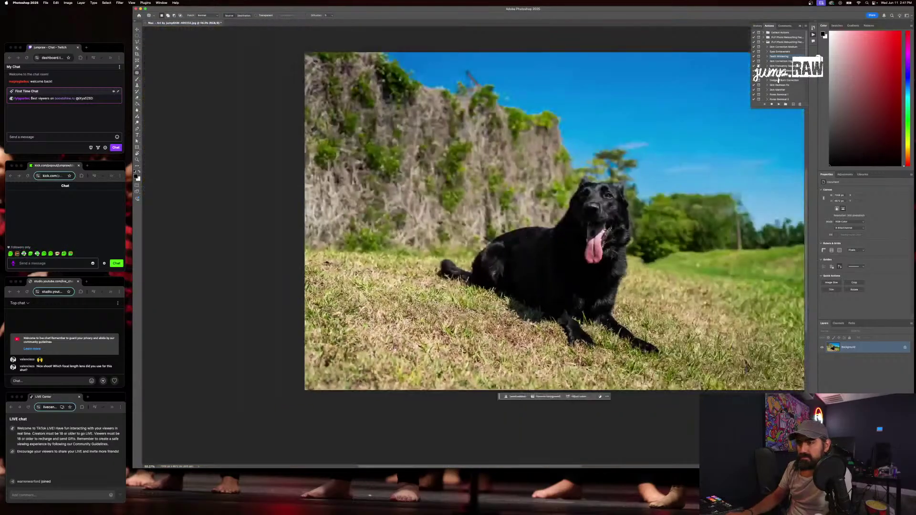
Try to patch a spot in the grass near the photo's lower-right corner, undo the attempts and clear the selection
drag(552, 368, 444, 362)
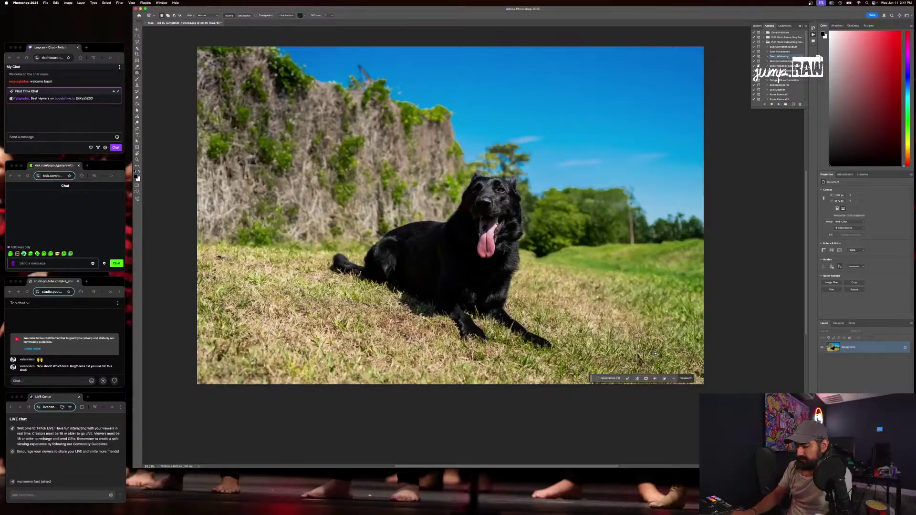
key(i)
key(j)
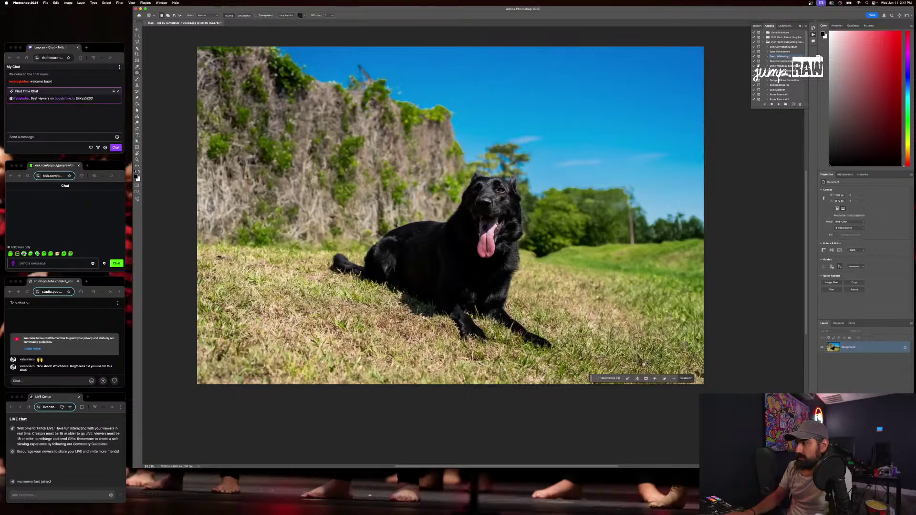
drag(642, 352, 623, 365)
key(super+d)
key(super+z)
key(z)
key(super+z)
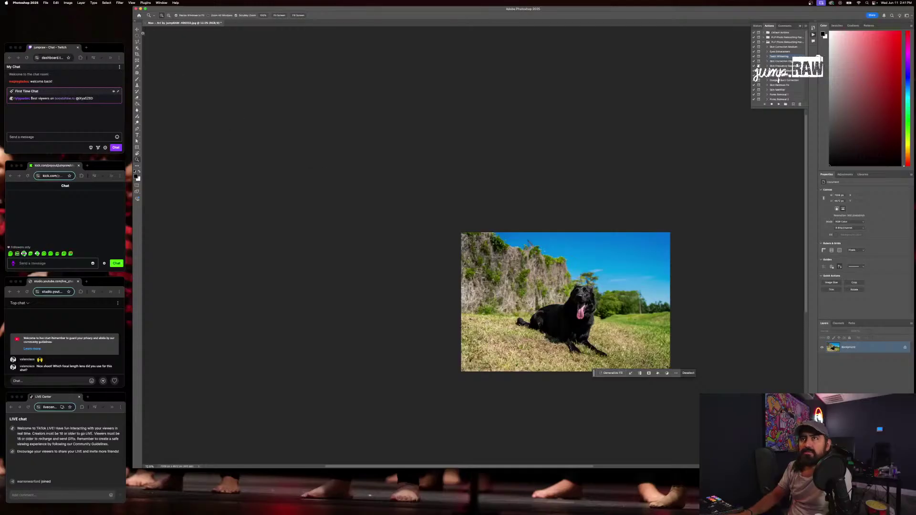
click(137, 73)
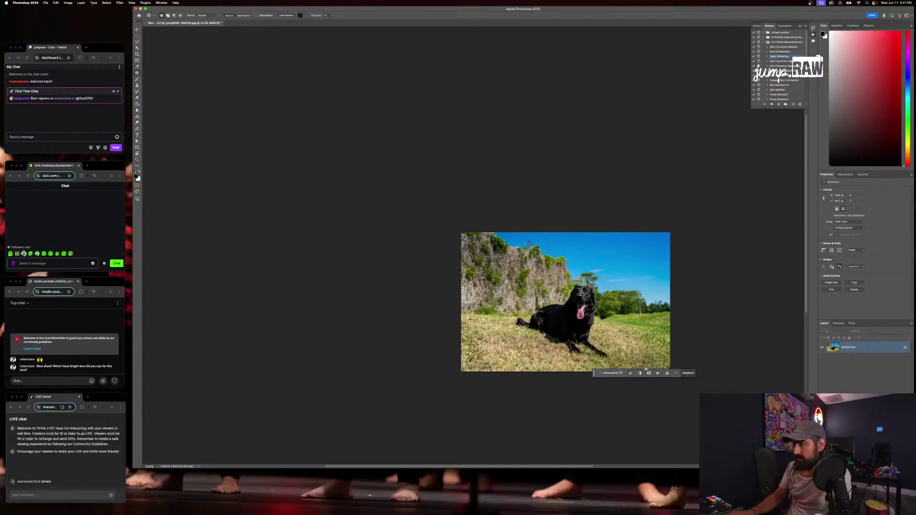
drag(643, 362, 663, 362)
click(663, 366)
key(super+z)
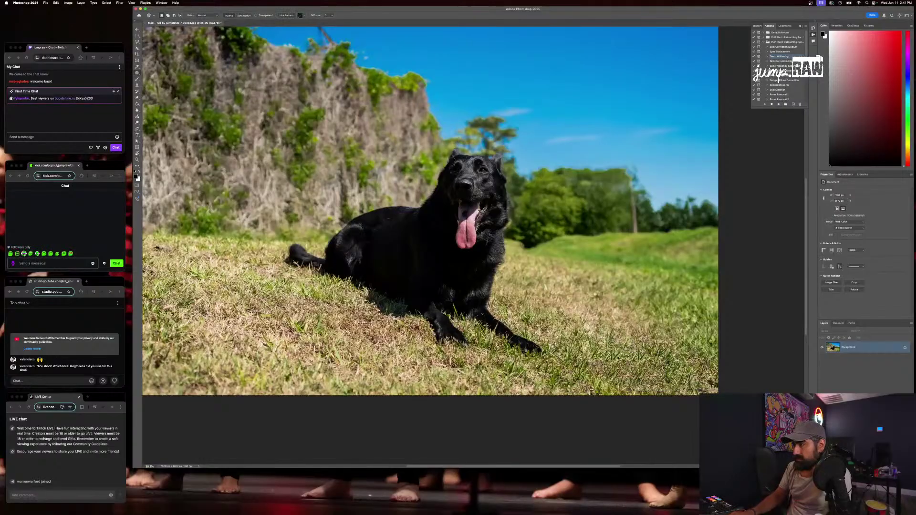
click(619, 325)
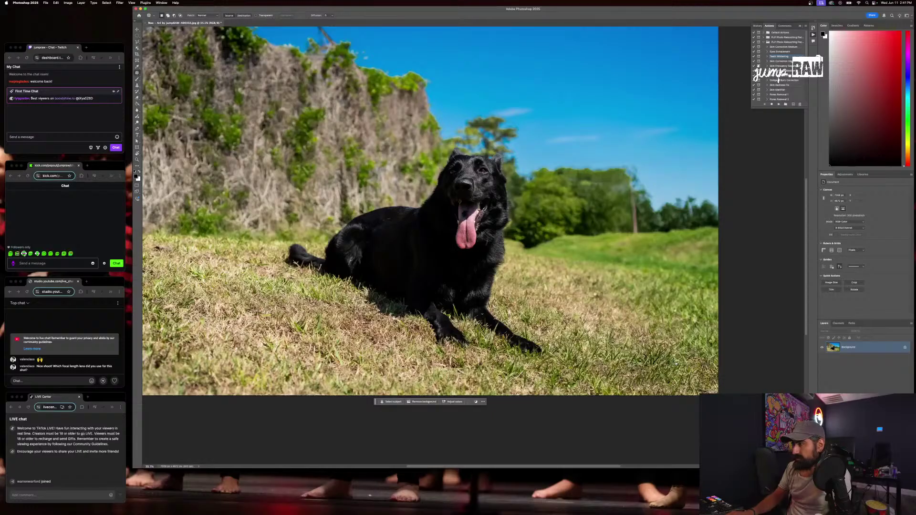
Patch the dark spot in the grass below the rock wall near the photo's left edge and clear the selection
scroll(413, 348, up, 3)
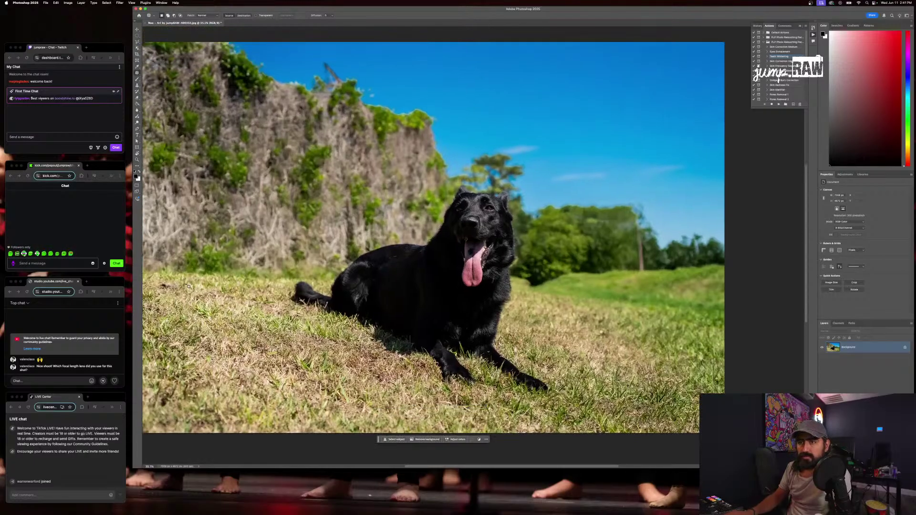
mouse_move(164, 287)
mouse_down()
mouse_move(212, 292)
mouse_move(184, 293)
mouse_up()
click(241, 302)
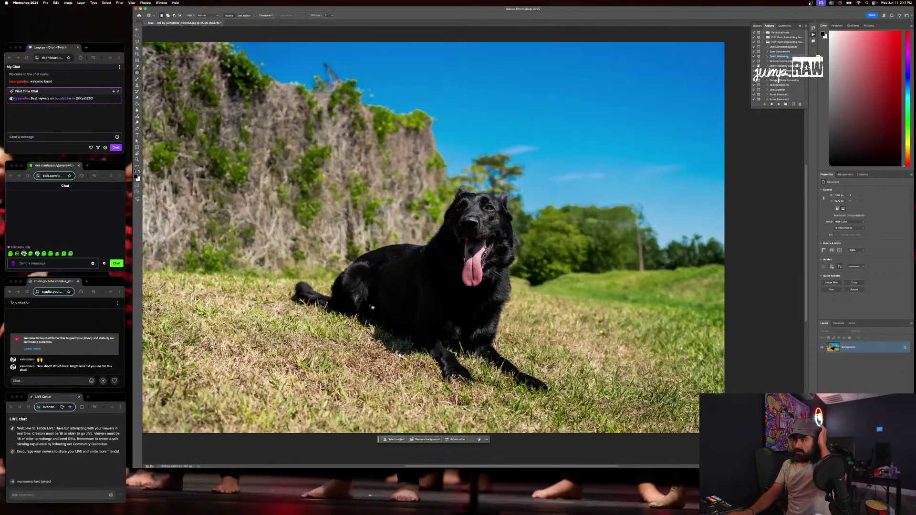
Select the dog with Select Subject using on-device processing and turn the selection into a layer mask
key(super+Tab)
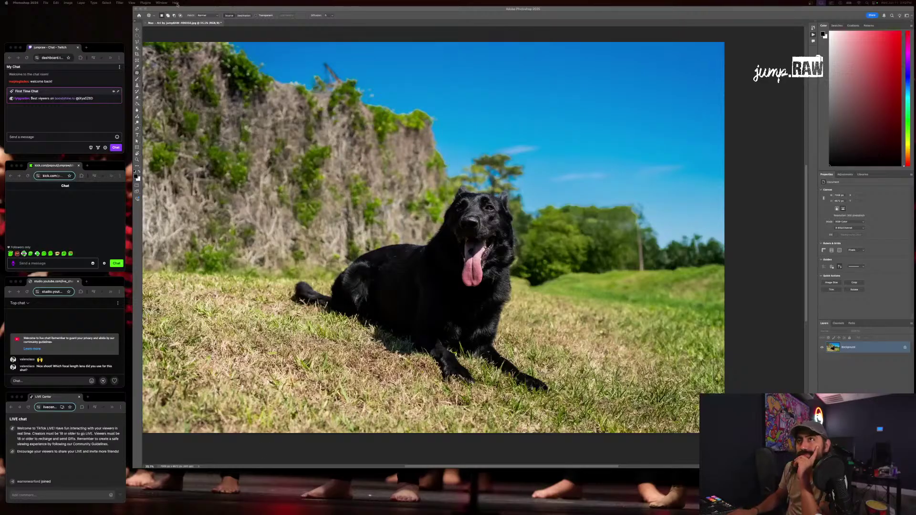
click(209, 30)
click(120, 3)
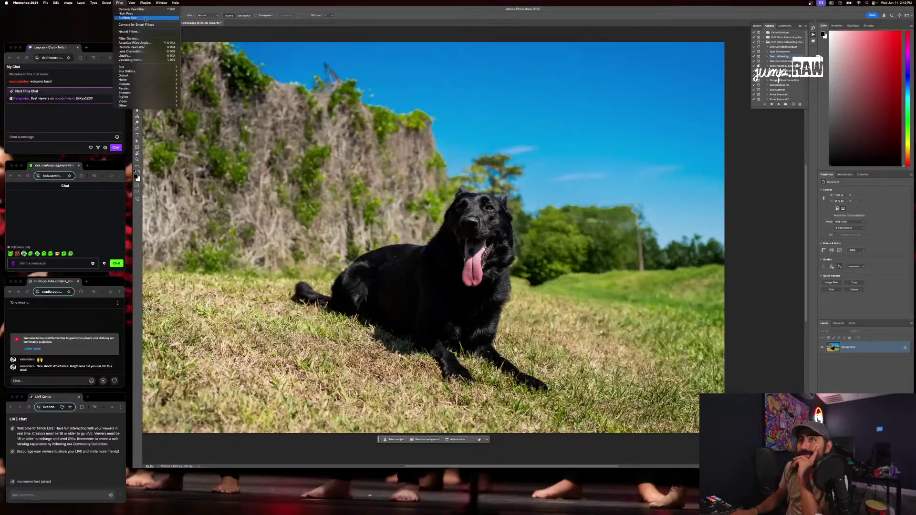
mouse_move(94, 4)
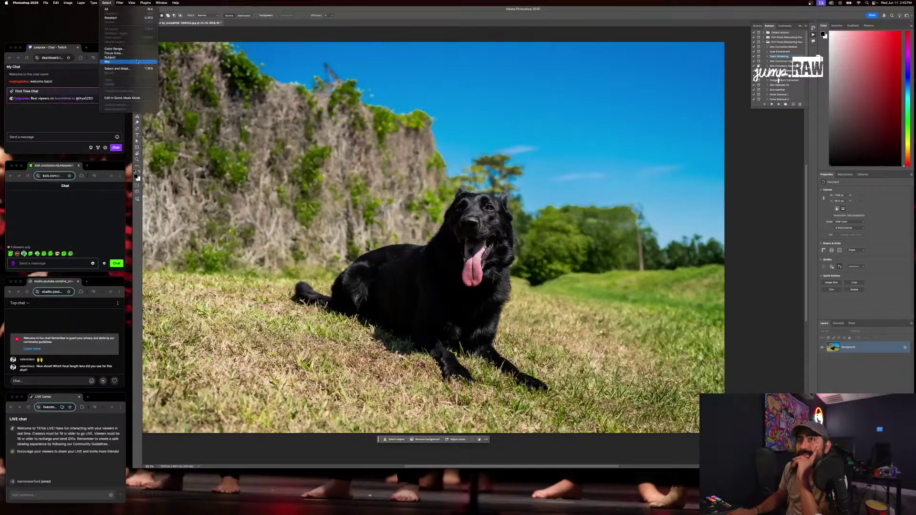
click(110, 57)
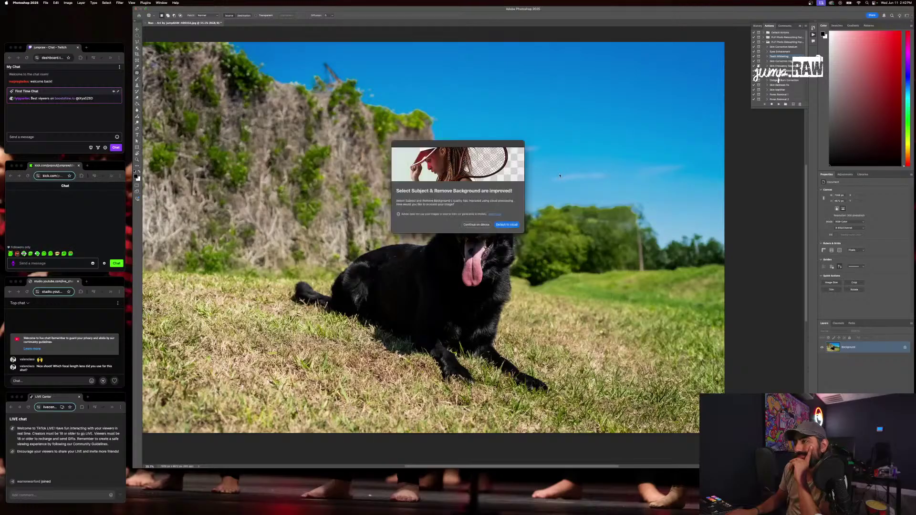
click(478, 225)
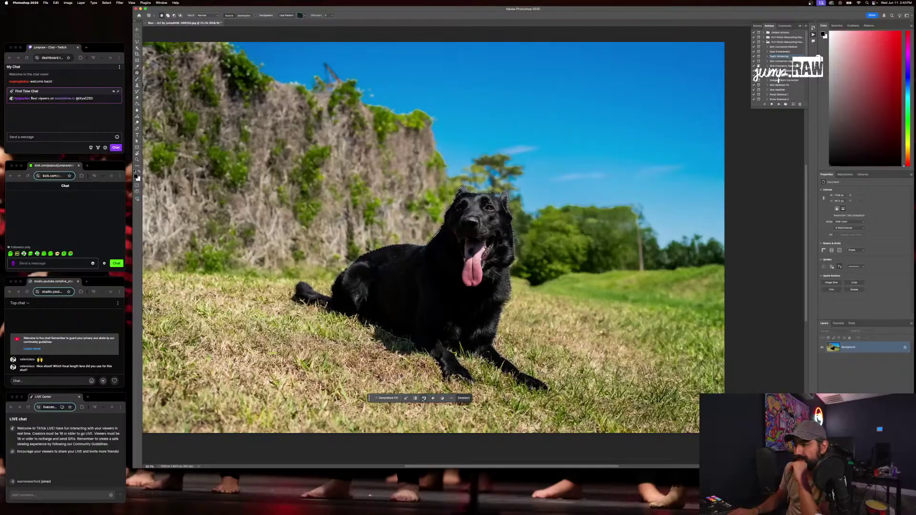
click(424, 399)
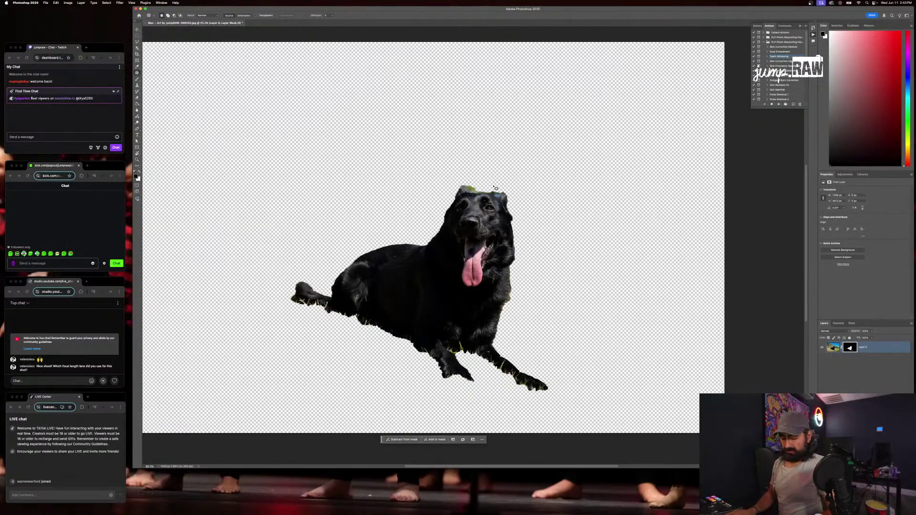
Examine the masked dog's edges around the ears, body and paws, and select the layer mask
scroll(495, 188, up, 2)
scroll(476, 234, left, 2)
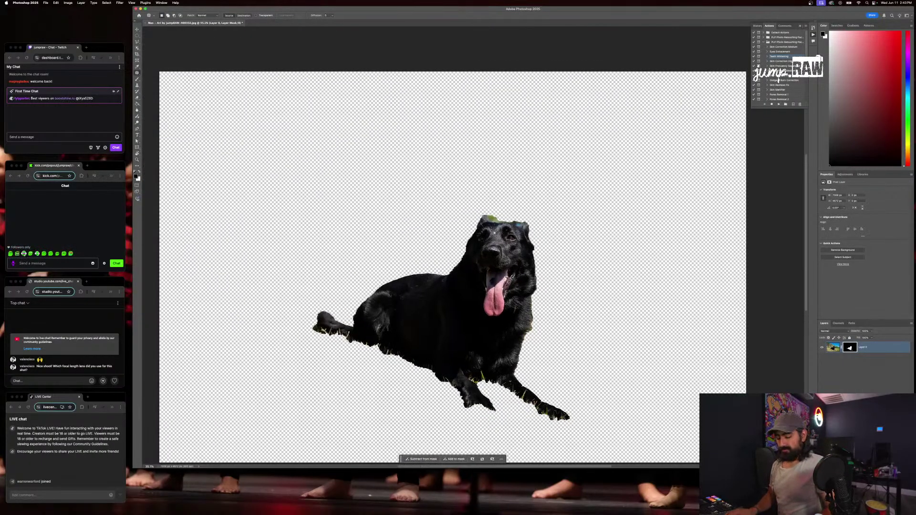
scroll(496, 233, up, 5)
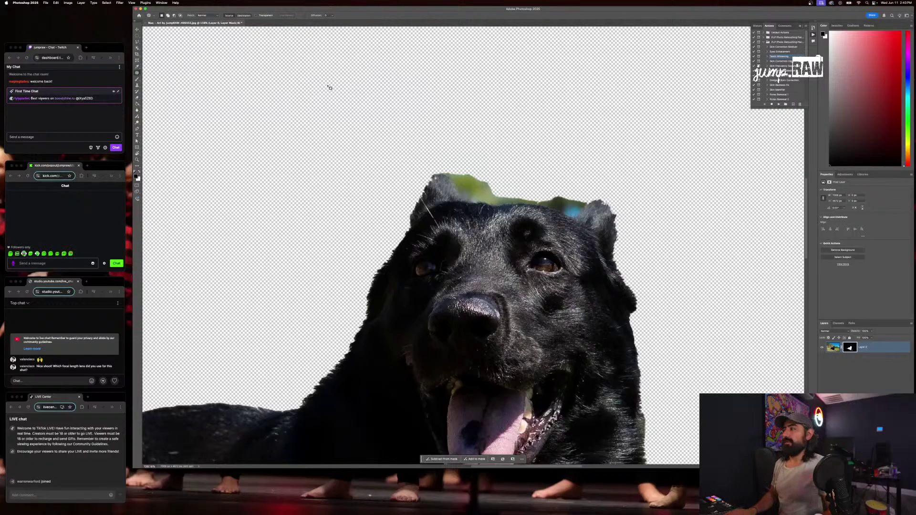
click(852, 348)
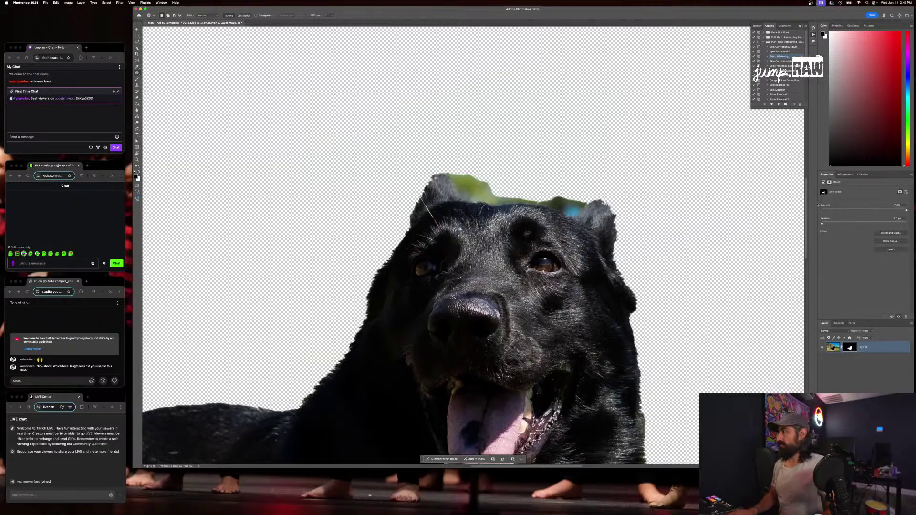
right_click(525, 238)
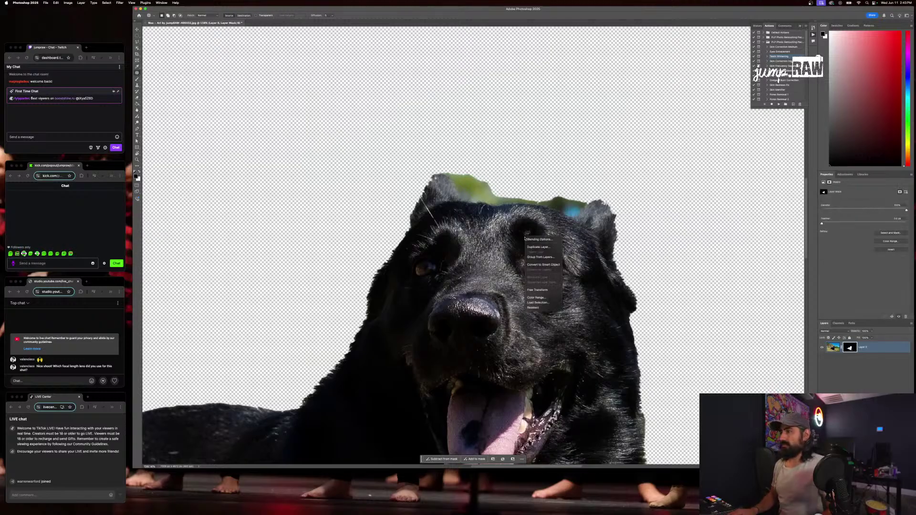
click(242, 45)
scroll(242, 45, down, 5)
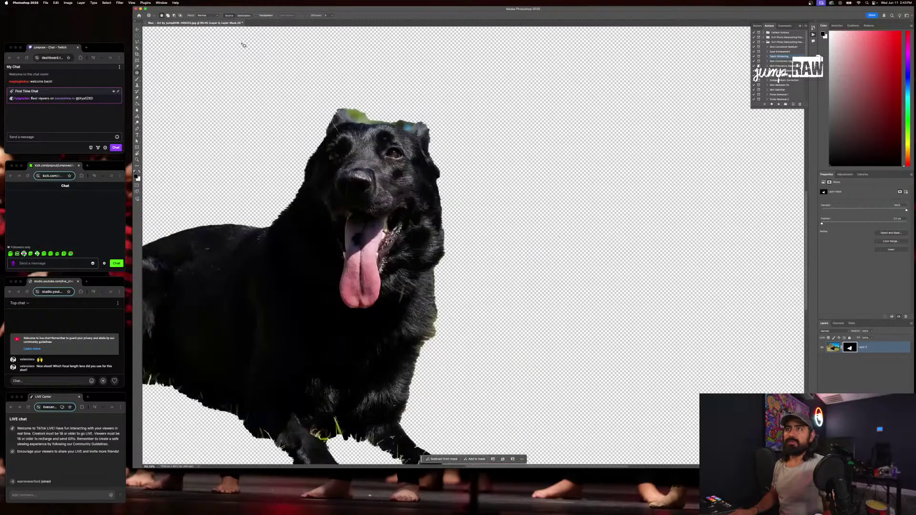
scroll(243, 45, left, 2)
scroll(243, 46, down, 3)
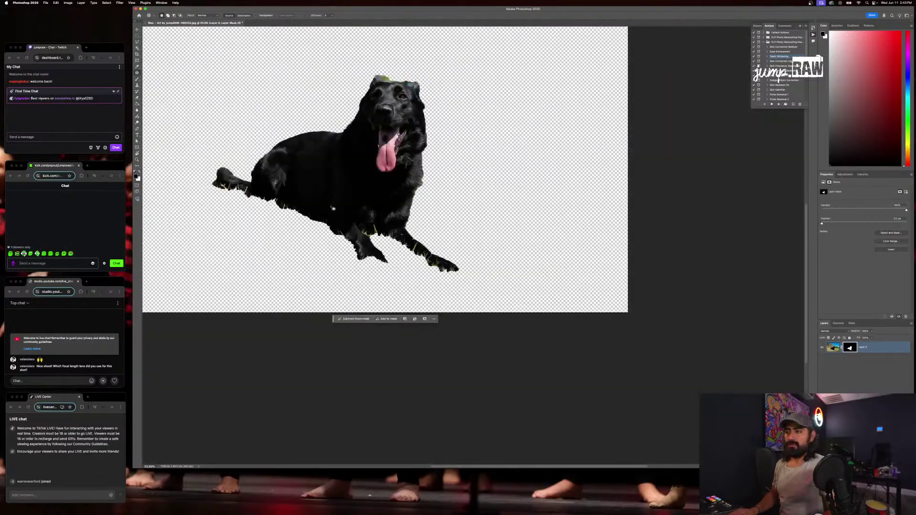
Brush the leftover background between the dog's ears out of the layer mask, and delete the mask to restore the full photo
key(b)
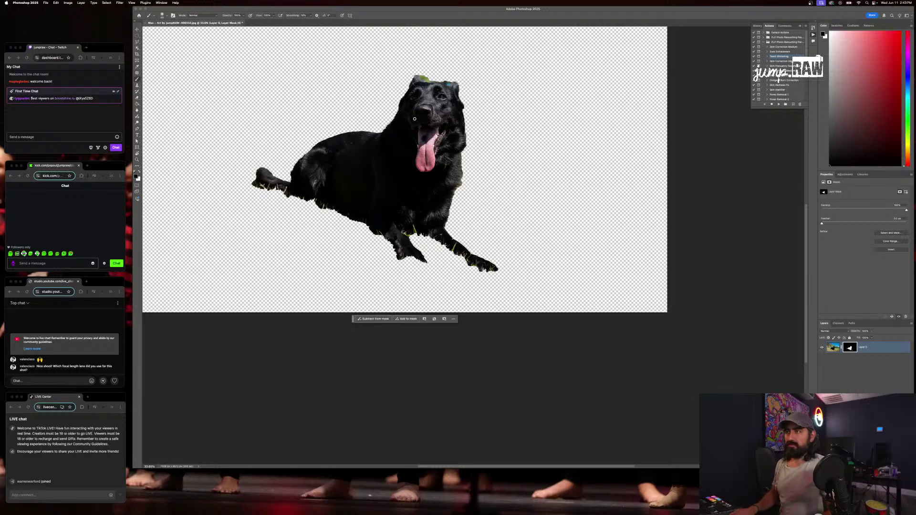
scroll(435, 65, up, 4)
mouse_move(429, 76)
mouse_down()
mouse_move(404, 98)
mouse_move(397, 93)
mouse_move(424, 103)
mouse_move(394, 93)
mouse_move(415, 106)
mouse_move(486, 111)
mouse_move(397, 96)
mouse_up()
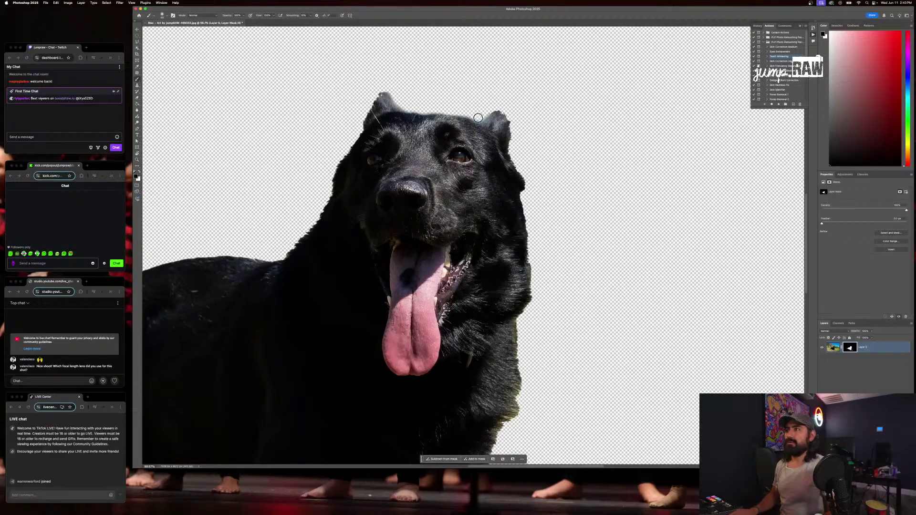
scroll(493, 110, down, 2)
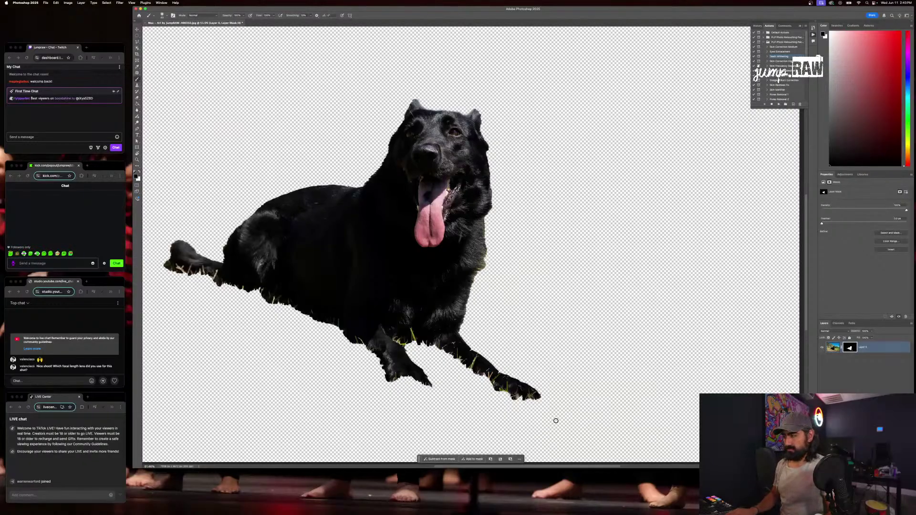
key(BackSpace)
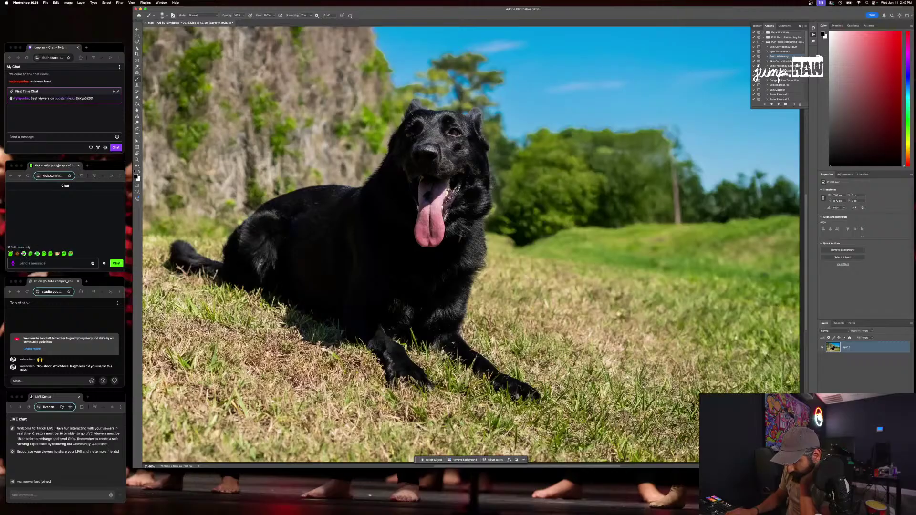
key(super+Tab)
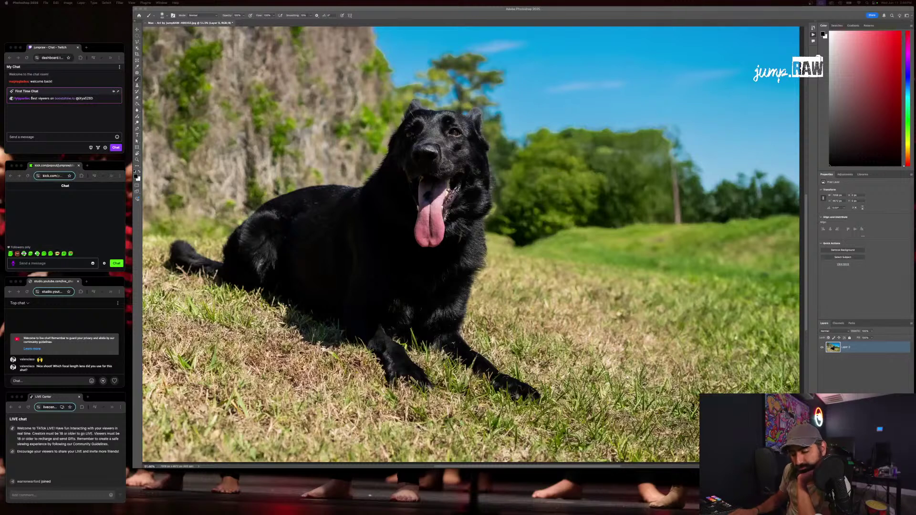
click(343, 302)
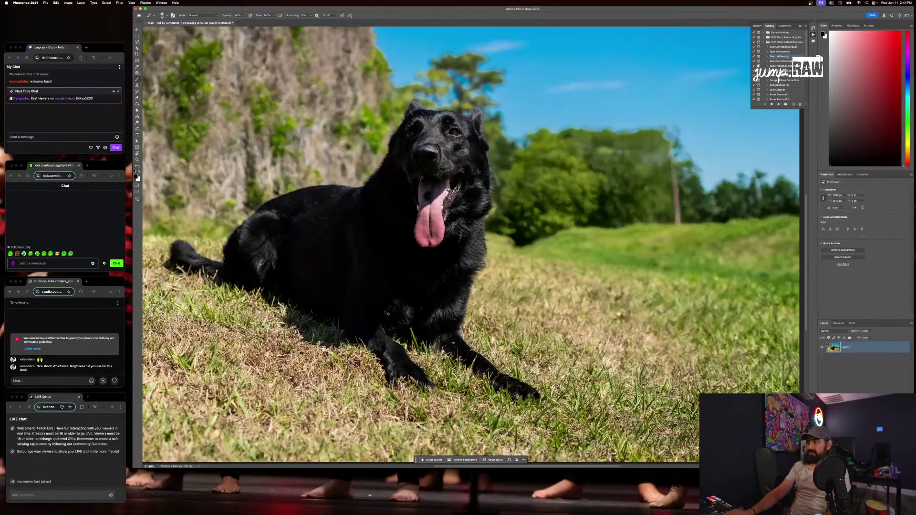
key(super+z)
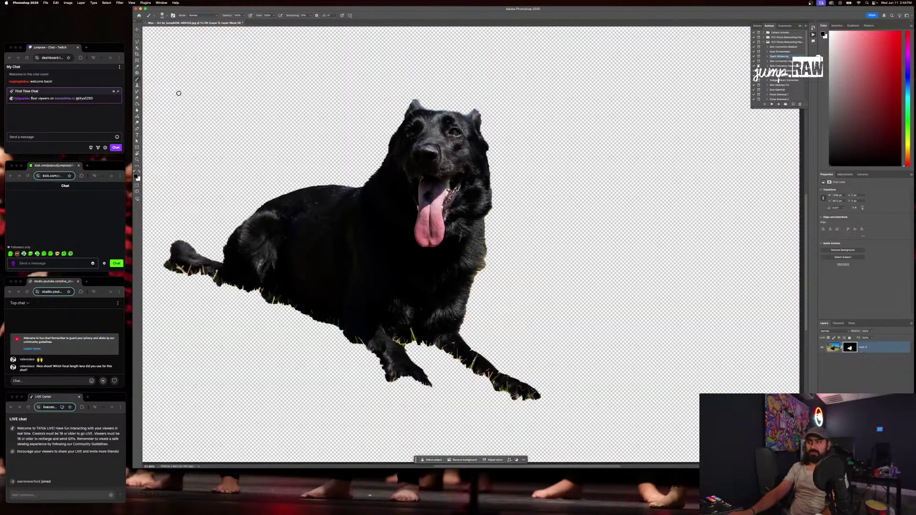
key(super+shift+z)
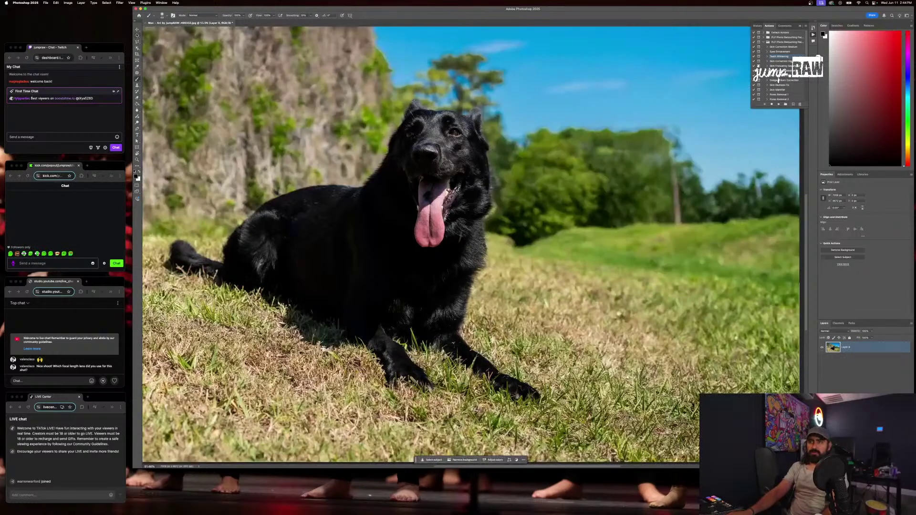
Flatten the dog photo into a single background layer
key(v)
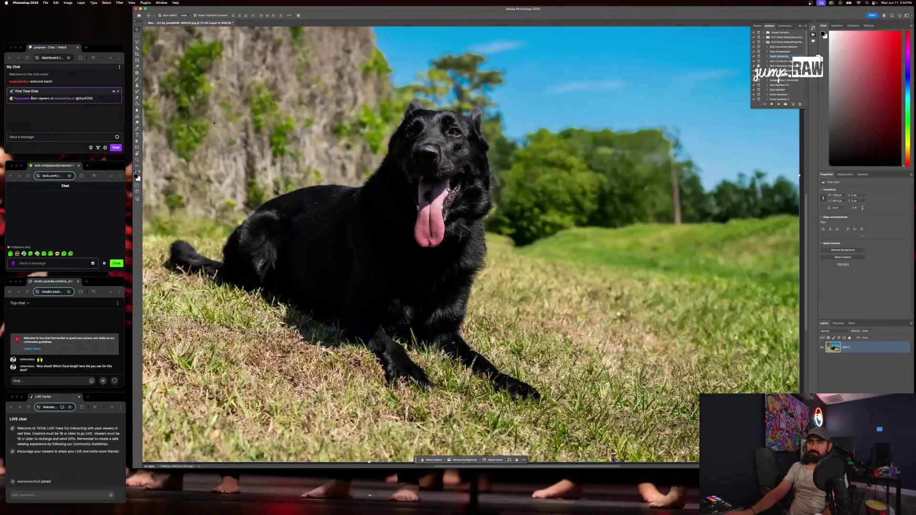
scroll(208, 102, down, 8)
scroll(208, 104, up, 3)
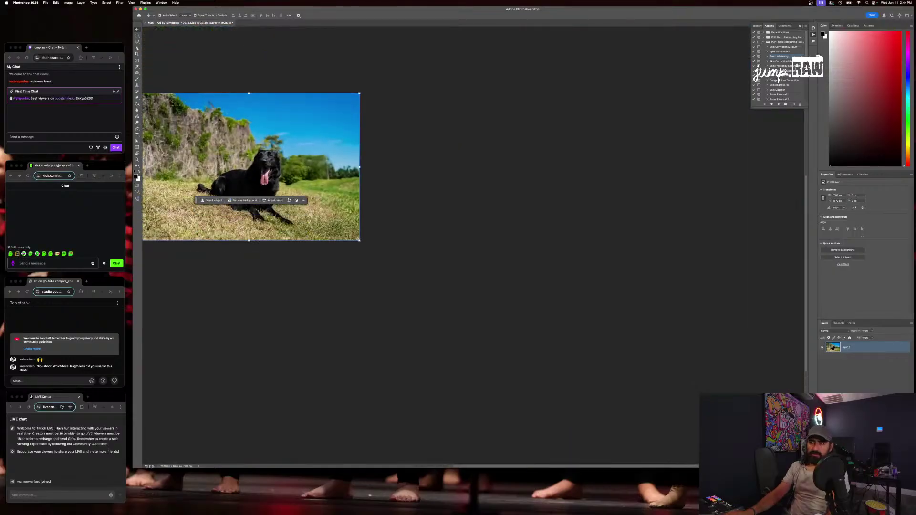
scroll(215, 115, left, 5)
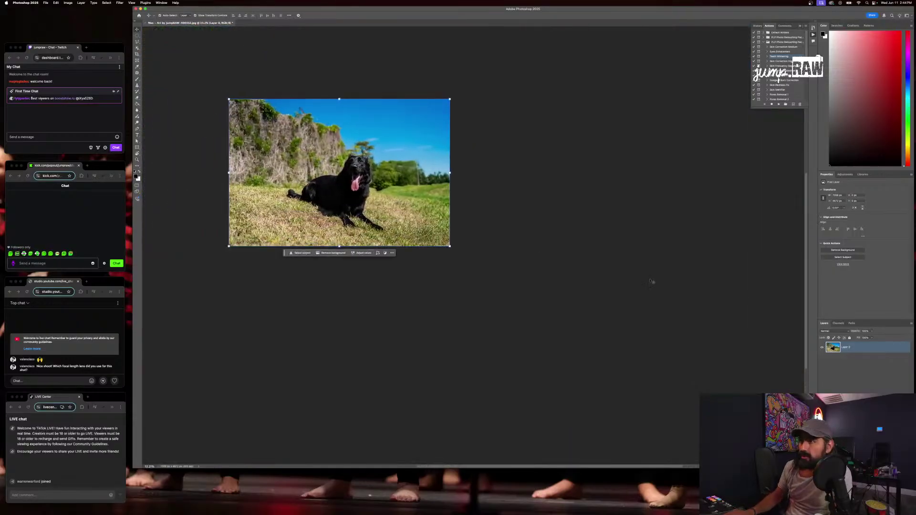
right_click(827, 347)
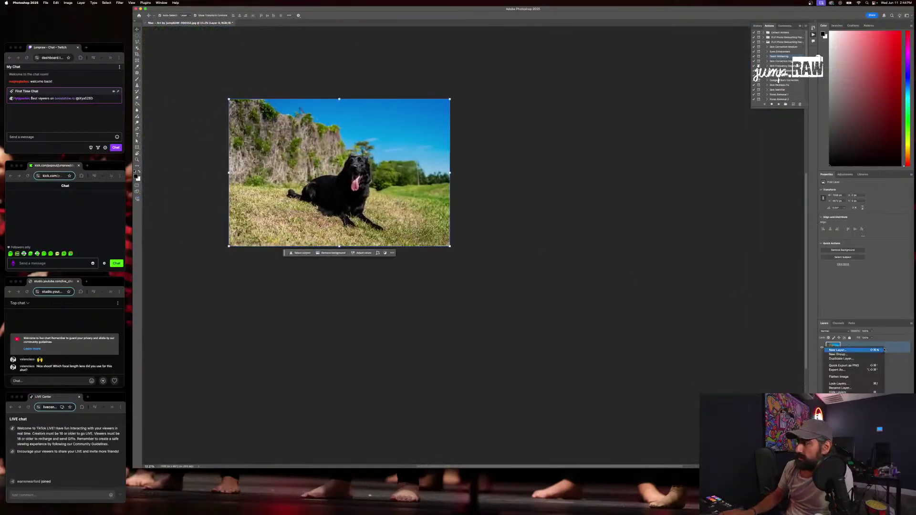
click(839, 376)
Examine the flattened photo as a whole and the dog's head up close
scroll(453, 186, up, 3)
scroll(367, 171, up, 5)
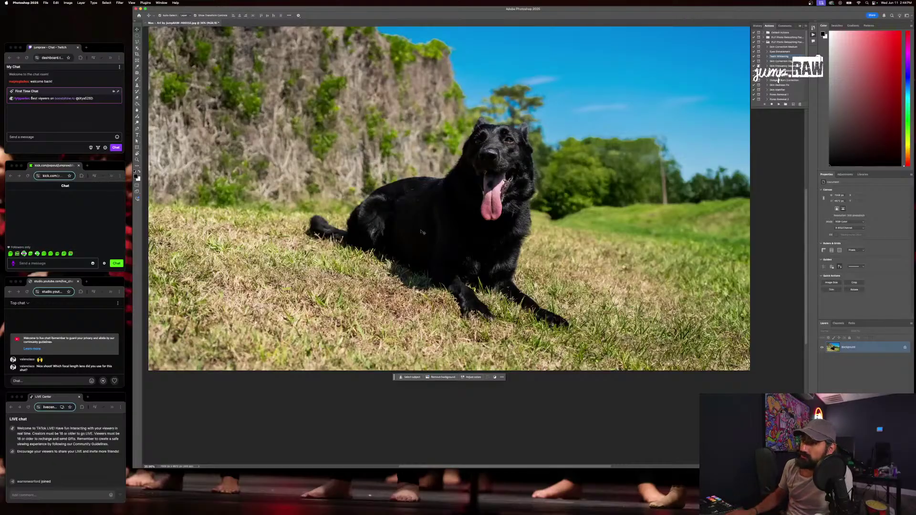
scroll(421, 234, down, 4)
scroll(421, 233, up, 3)
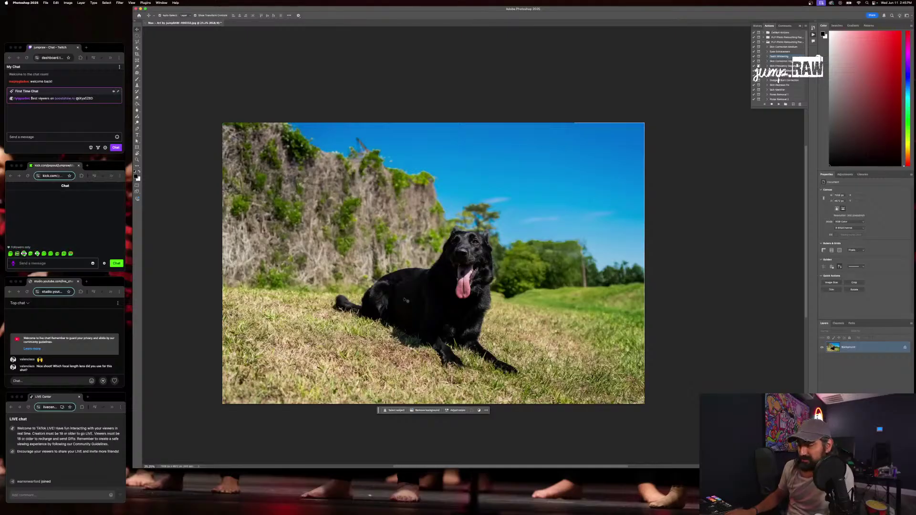
scroll(367, 272, right, 2)
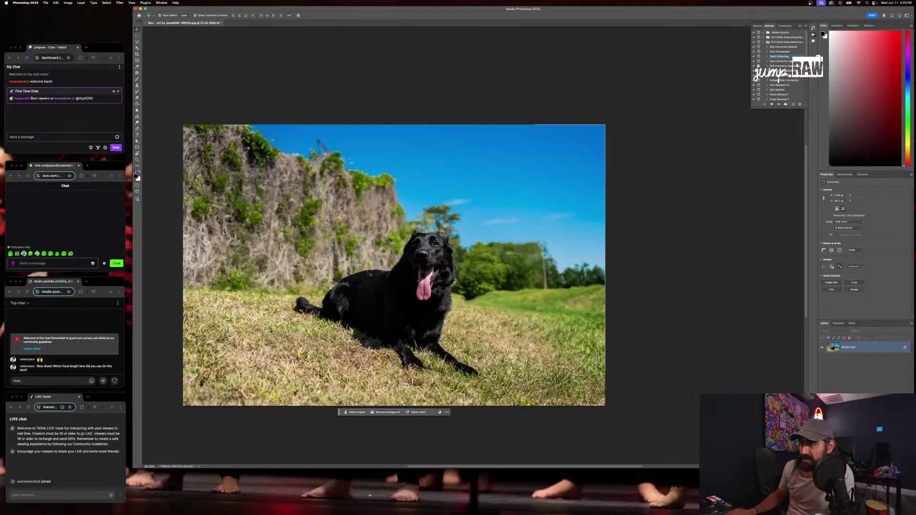
scroll(404, 259, up, 1)
scroll(403, 258, up, 3)
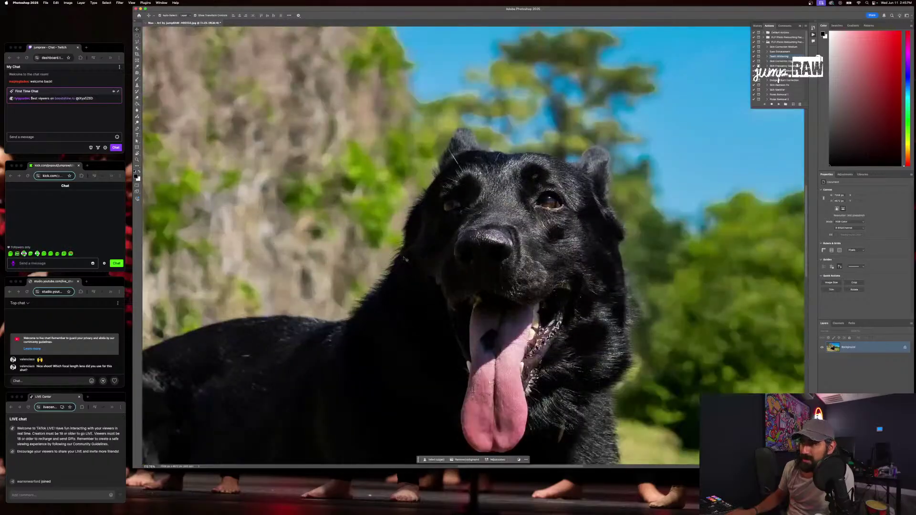
scroll(392, 308, down, 2)
scroll(393, 308, down, 2)
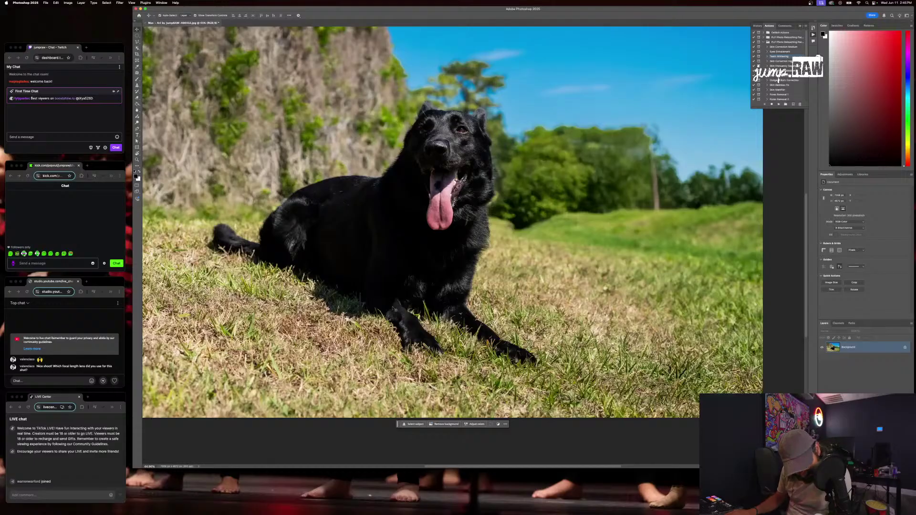
key(super+Tab)
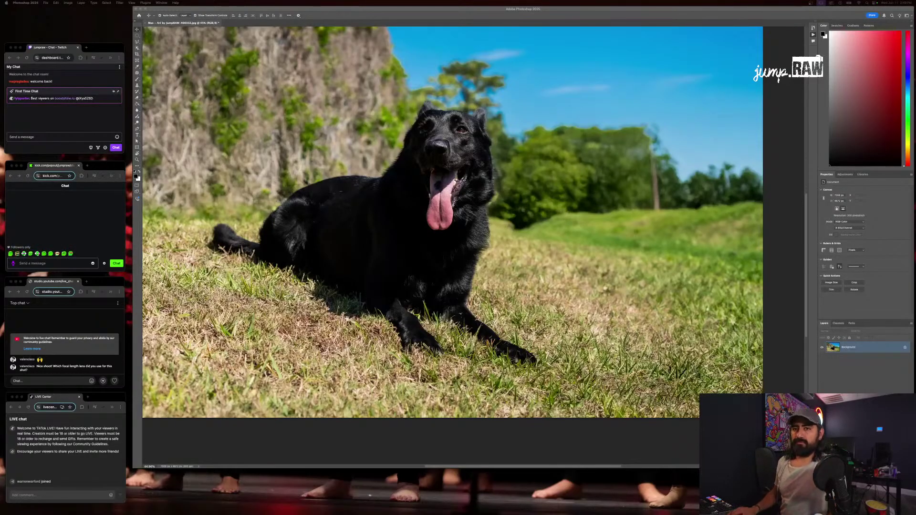
click(305, 207)
scroll(300, 389, down, 3)
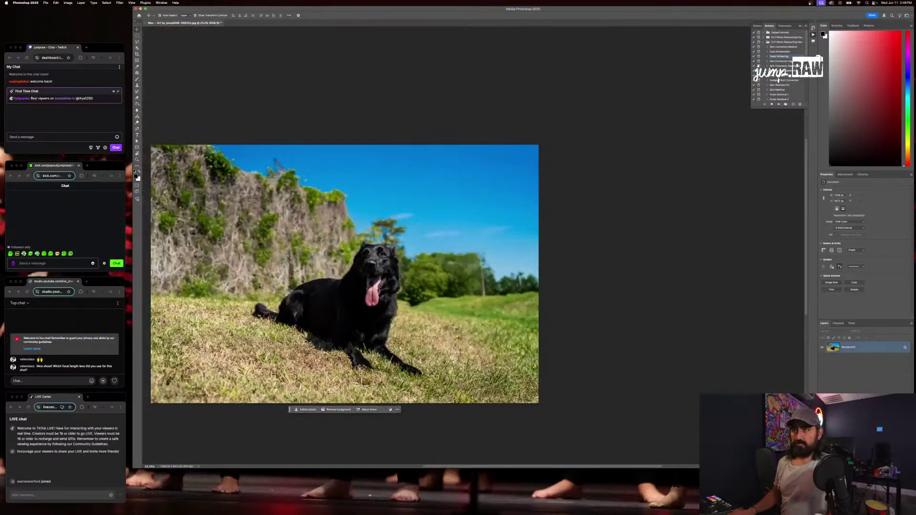
click(68, 2)
mouse_move(96, 16)
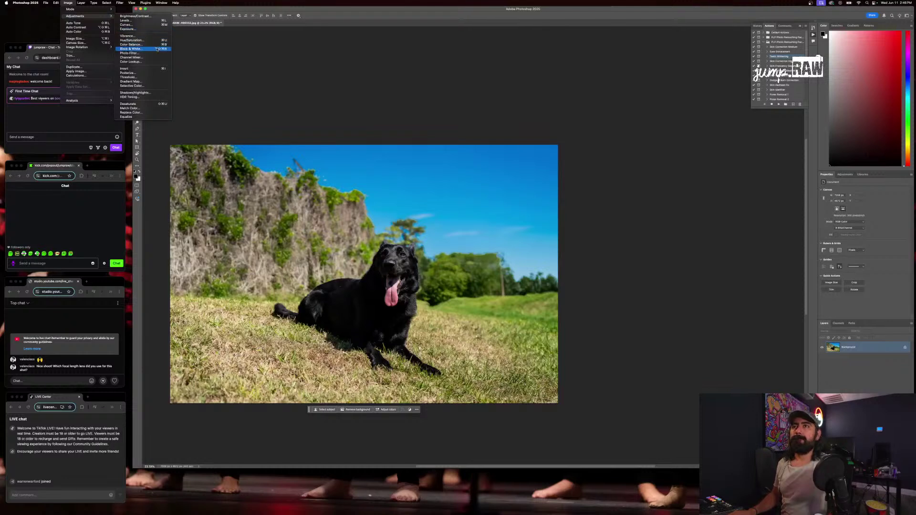
click(152, 21)
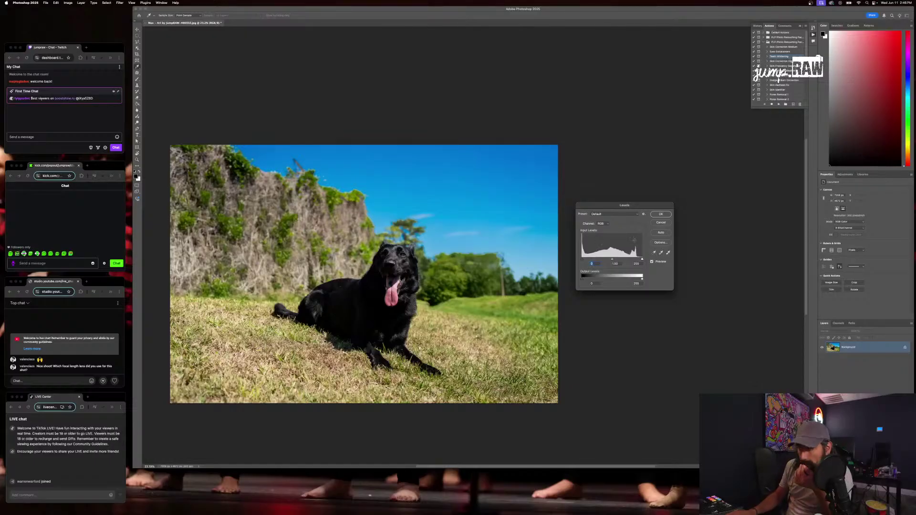
click(660, 222)
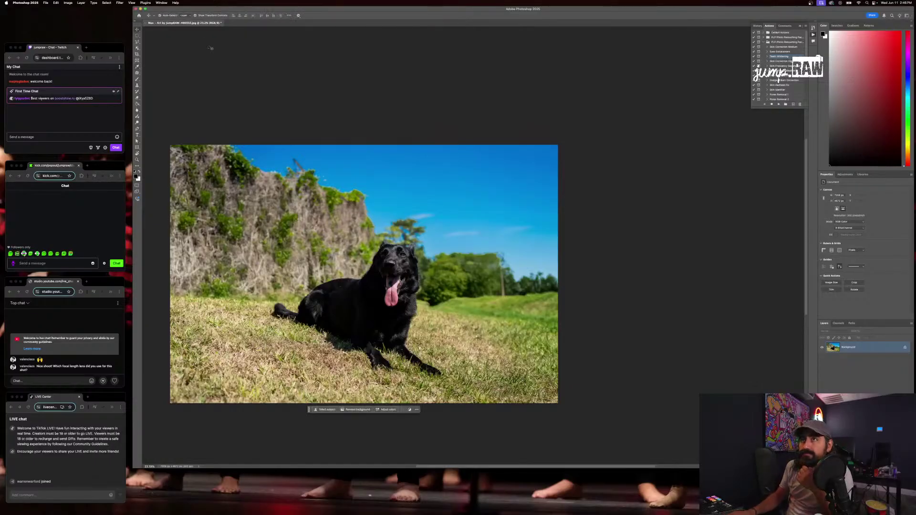
Try an S-shaped Curves adjustment applied directly to the Background layer, darkening the shadows and lifting the highlights
click(68, 3)
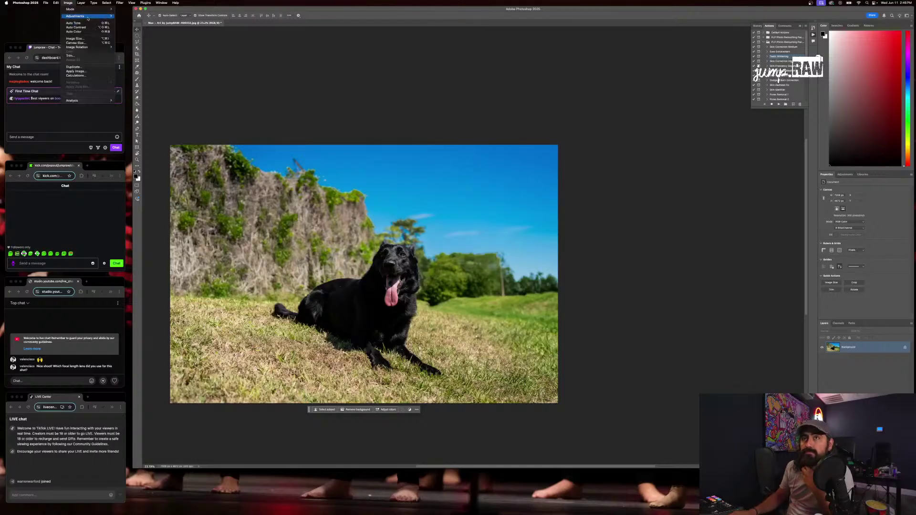
mouse_move(84, 16)
click(145, 33)
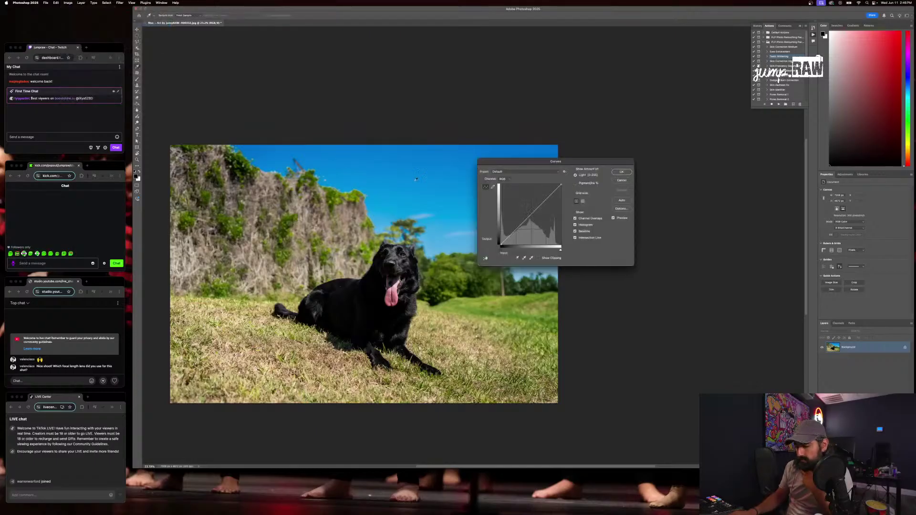
drag(537, 165, 710, 135)
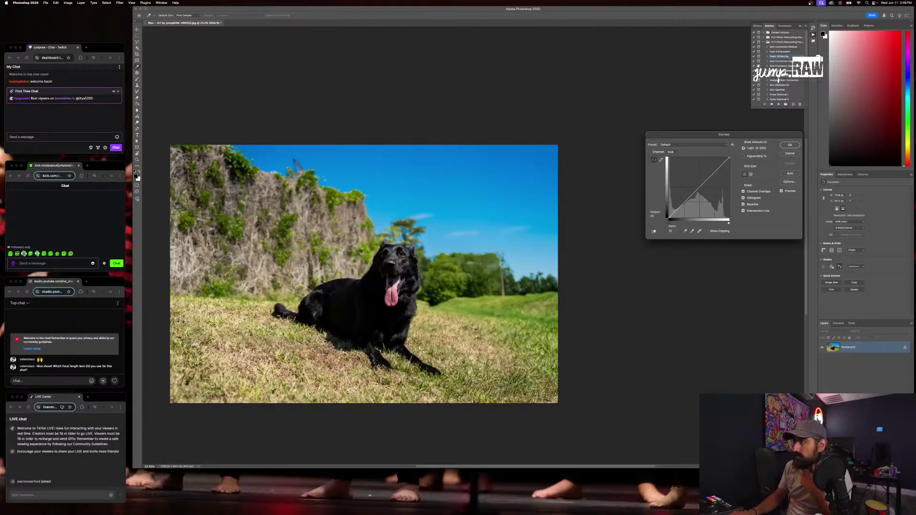
drag(675, 211, 678, 211)
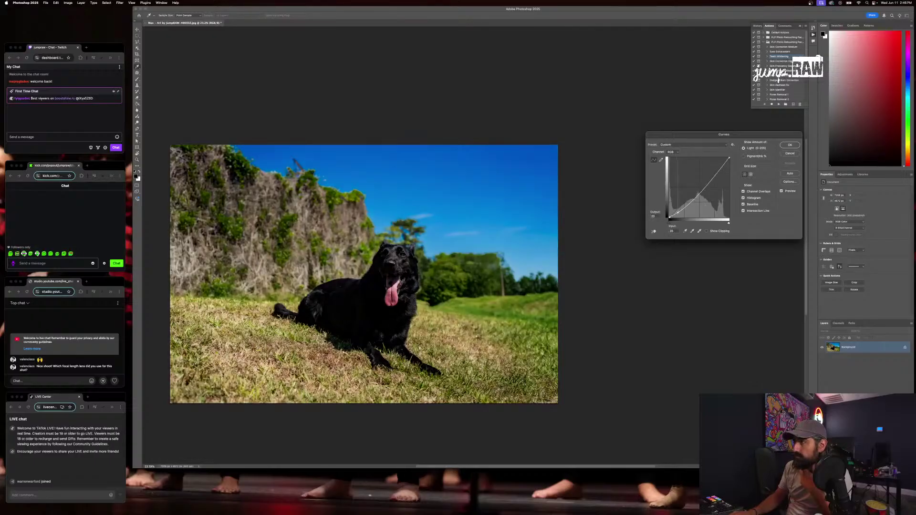
click(712, 177)
drag(712, 177, 710, 176)
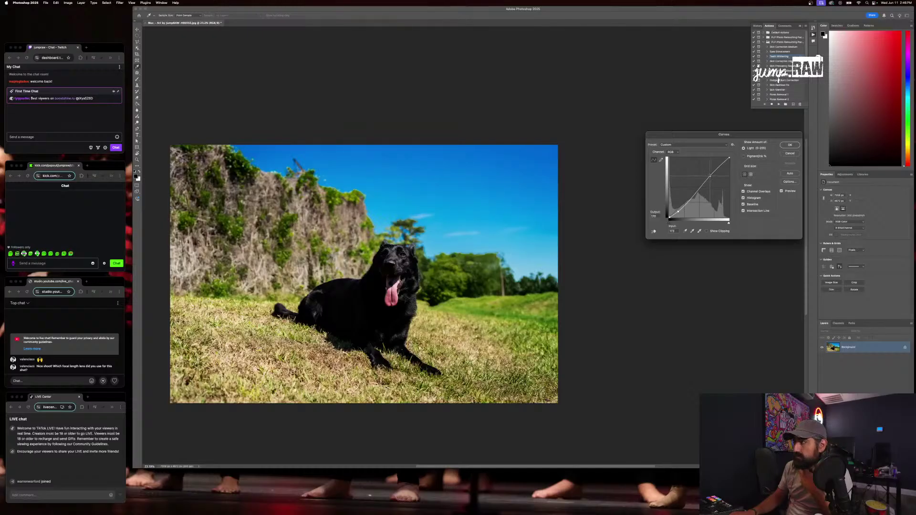
drag(709, 176, 716, 170)
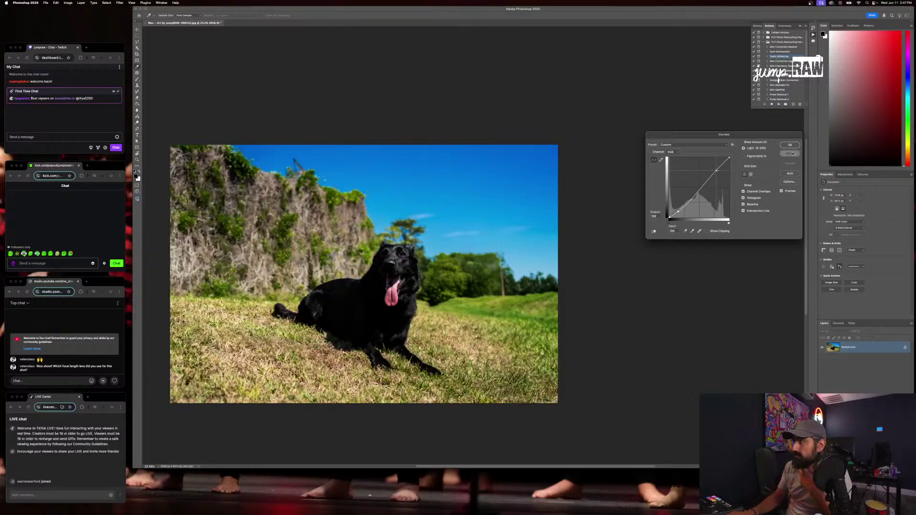
key(Return)
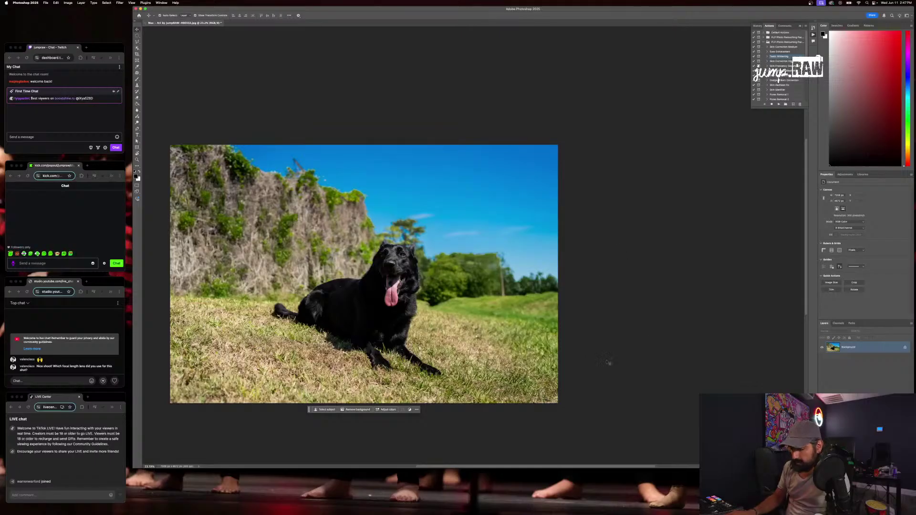
Add a Curves adjustment layer above the Background and shape it into an S-curve with darker shadows and brighter highlights
key(super+Tab)
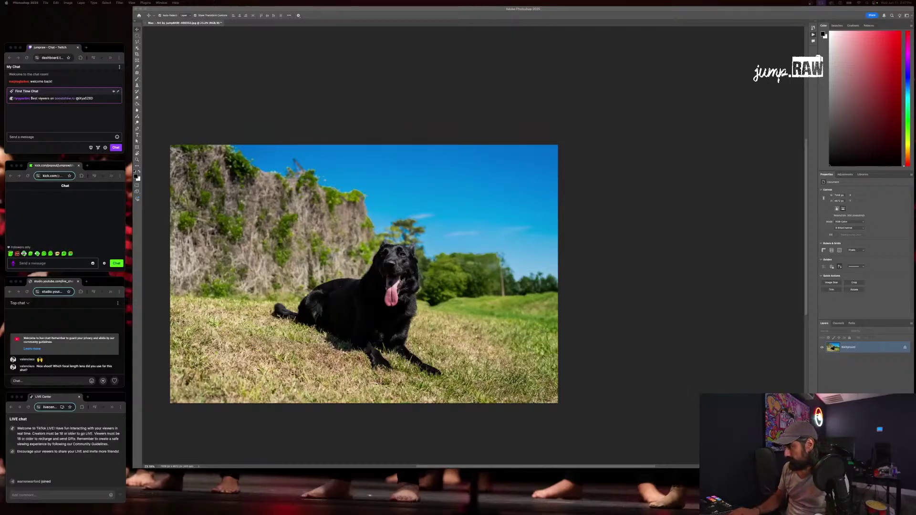
click(813, 34)
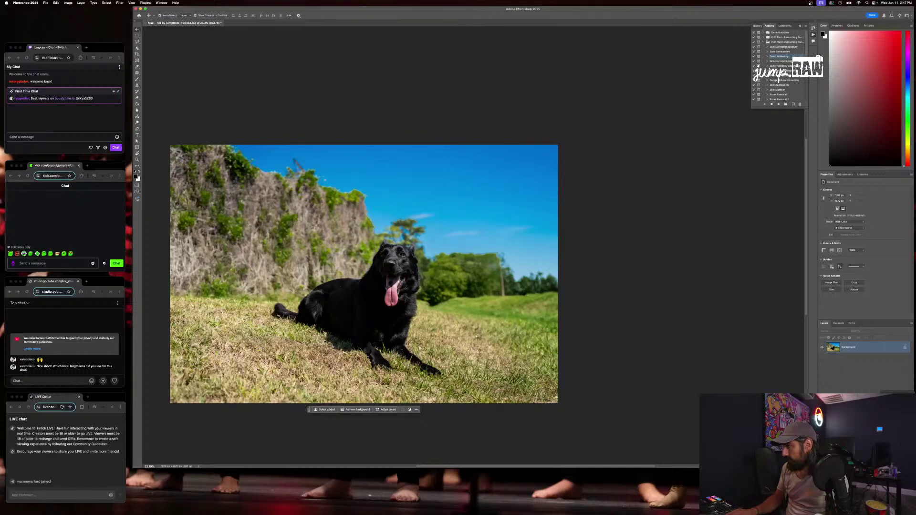
click(891, 423)
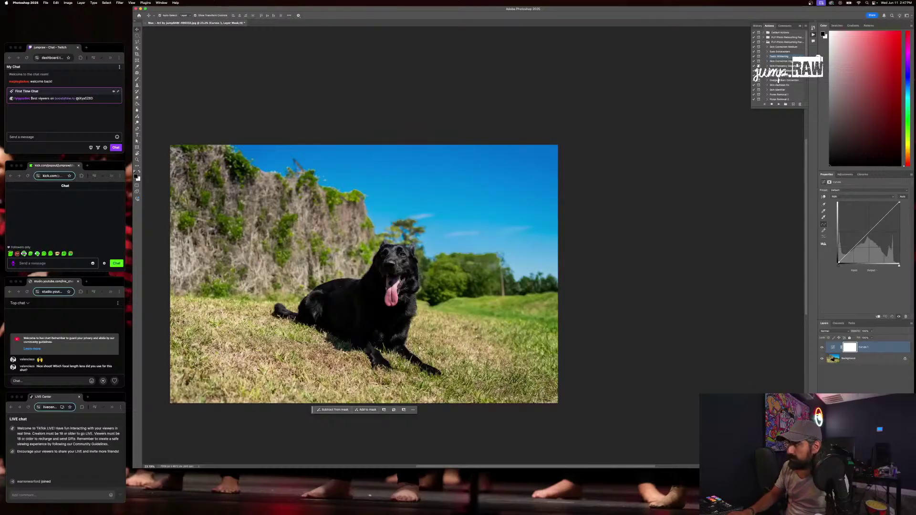
key(super+Tab)
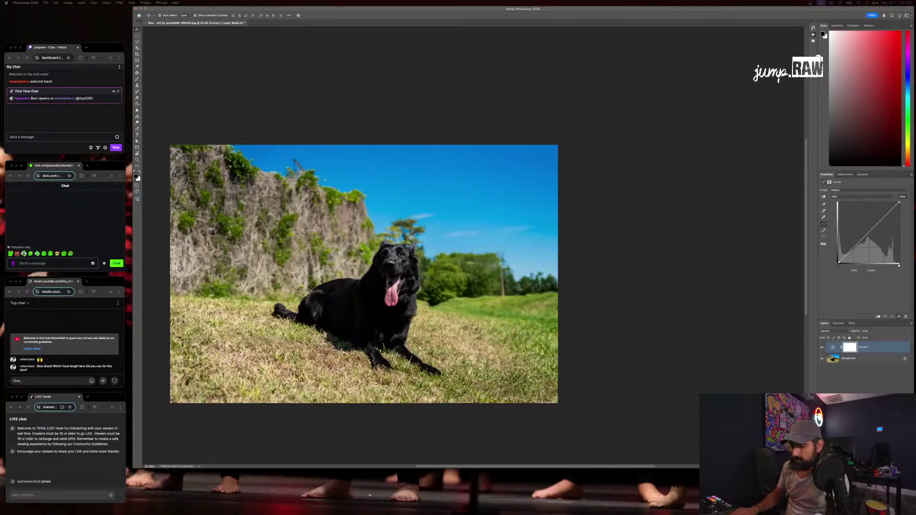
click(845, 255)
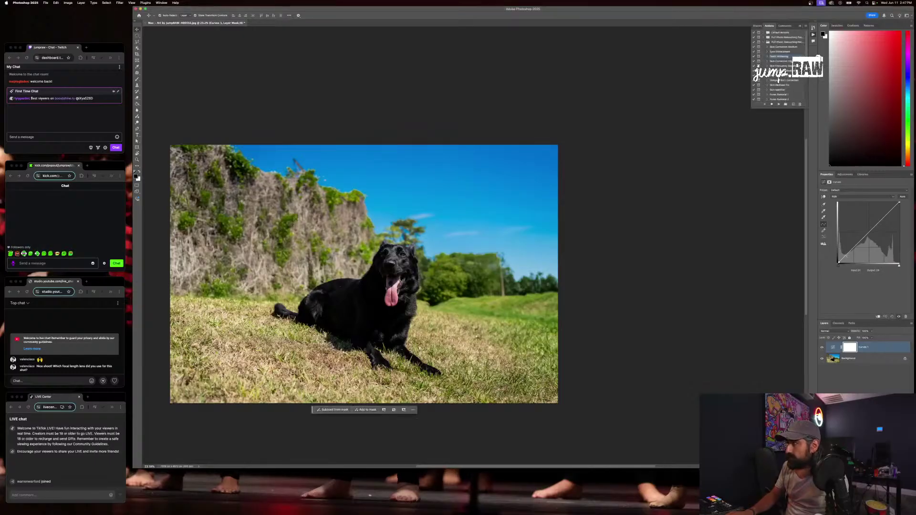
drag(849, 253, 849, 256)
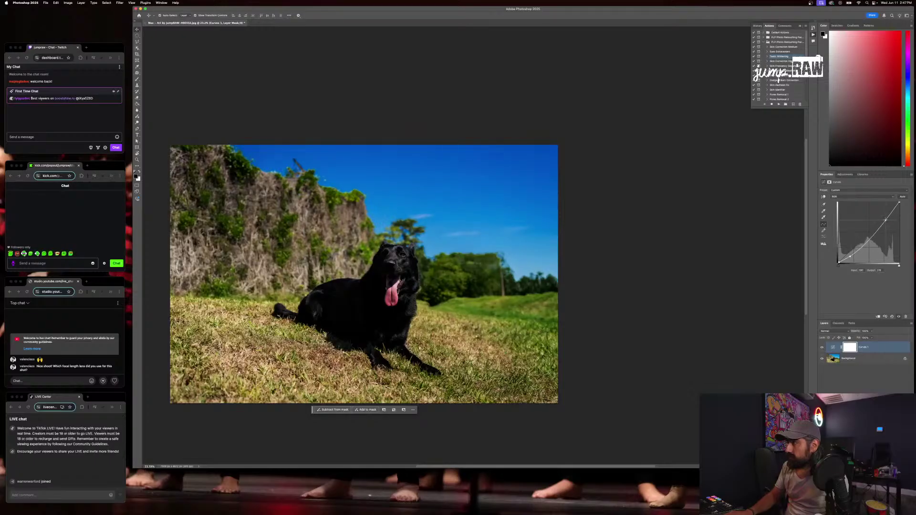
drag(886, 220, 882, 219)
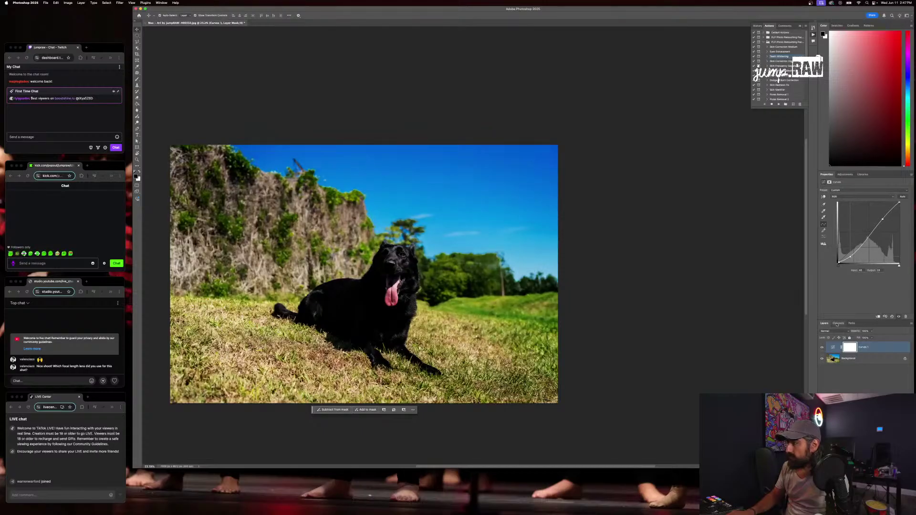
Paint black with a small soft brush on the Curves layer mask over the dog's head to remove the contrast effect there
click(851, 349)
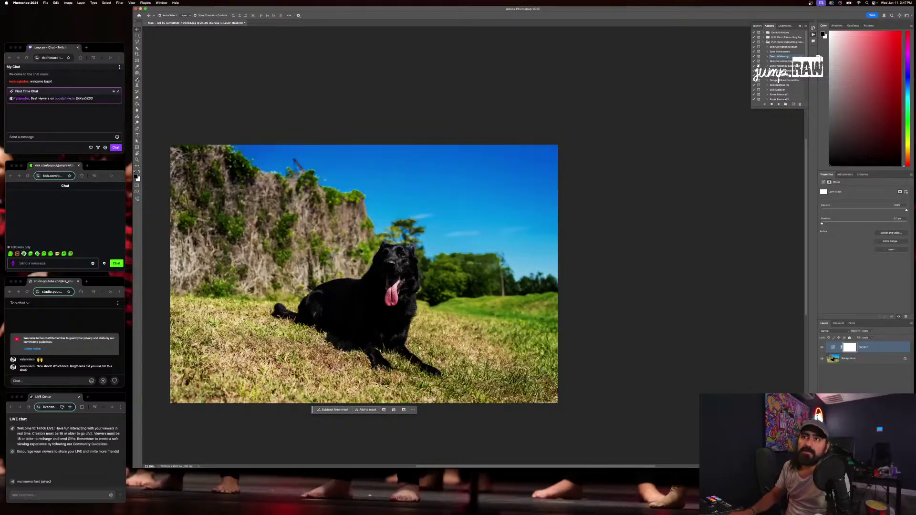
key(b)
right_click(414, 276)
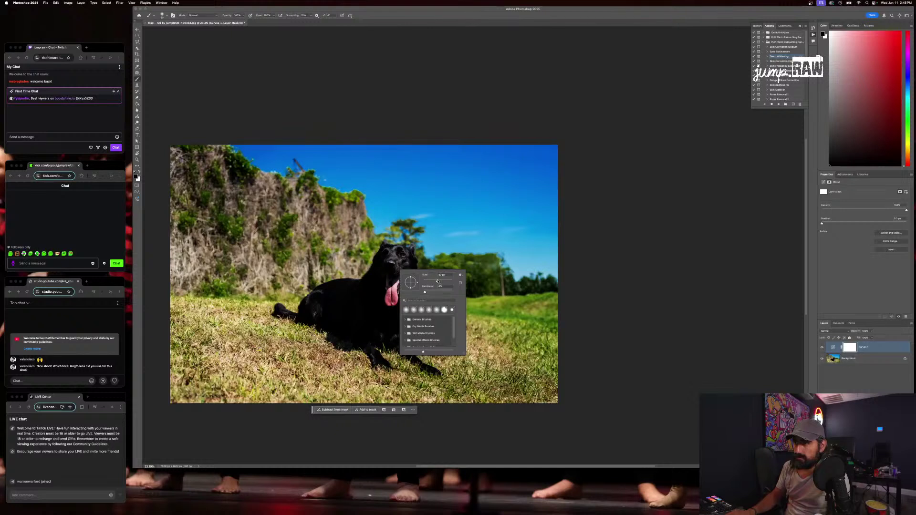
click(400, 258)
right_click(395, 262)
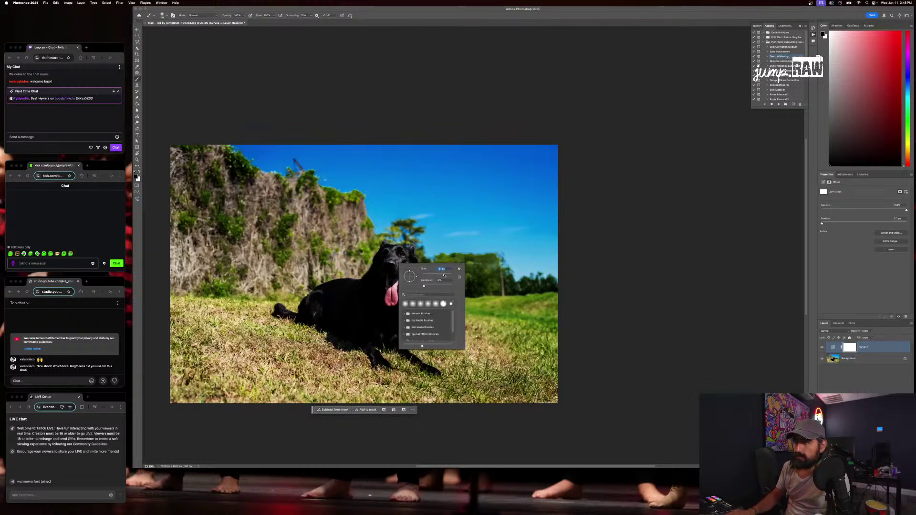
click(387, 255)
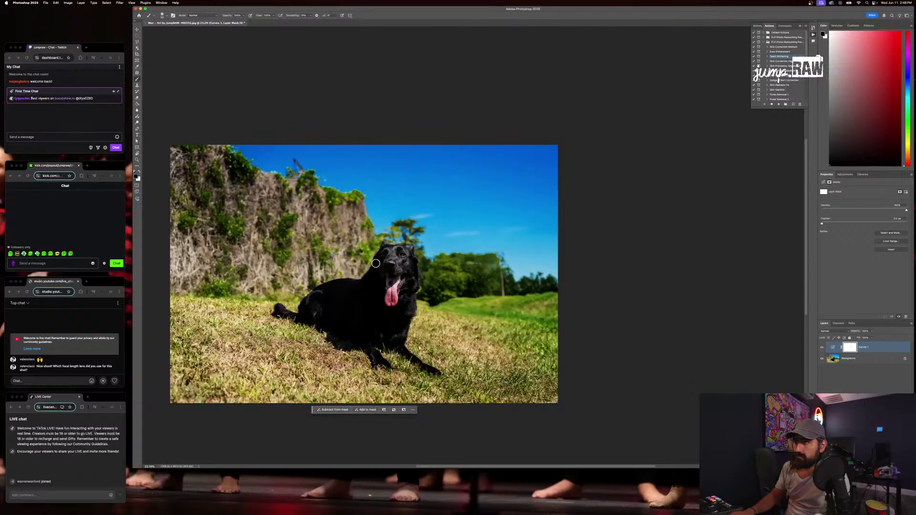
Resize the brush and mask the Curves effect off the dog's body, from the chest along the back to the tail
right_click(385, 287)
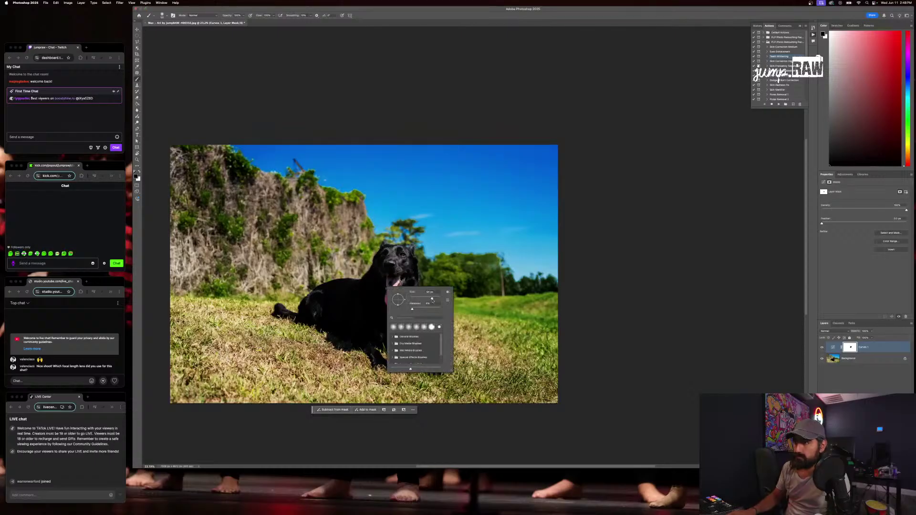
click(388, 276)
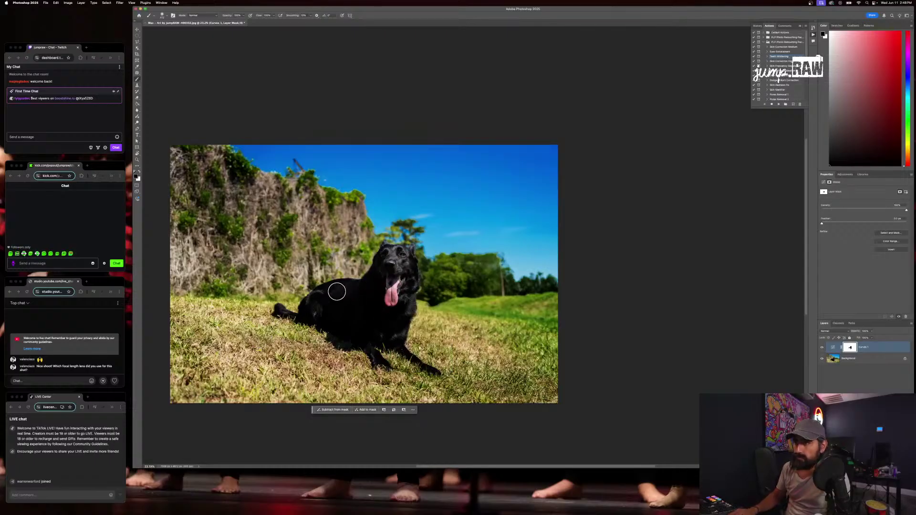
mouse_move(337, 291)
mouse_down()
mouse_move(310, 303)
mouse_move(312, 310)
mouse_move(354, 299)
mouse_up()
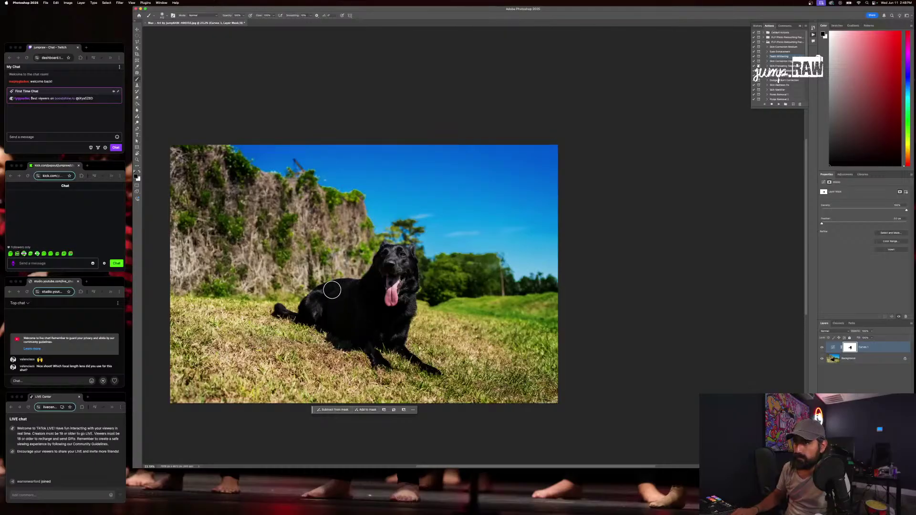
right_click(351, 309)
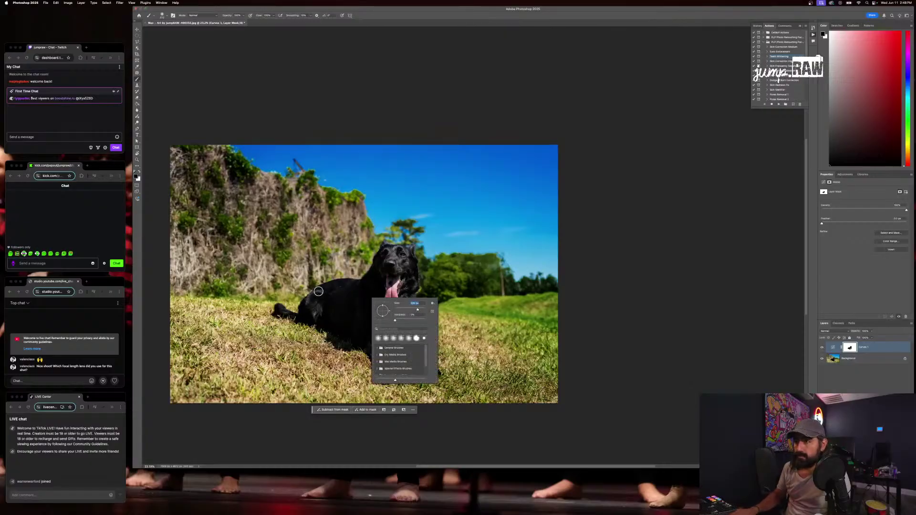
mouse_move(280, 309)
mouse_down()
mouse_move(314, 320)
mouse_move(277, 308)
mouse_move(332, 317)
mouse_move(385, 367)
mouse_move(366, 339)
mouse_move(380, 343)
mouse_move(382, 323)
mouse_move(434, 374)
mouse_move(389, 341)
mouse_move(399, 323)
mouse_move(400, 340)
mouse_move(412, 303)
mouse_move(374, 332)
mouse_move(413, 288)
mouse_move(411, 250)
mouse_move(385, 247)
mouse_move(365, 281)
mouse_up()
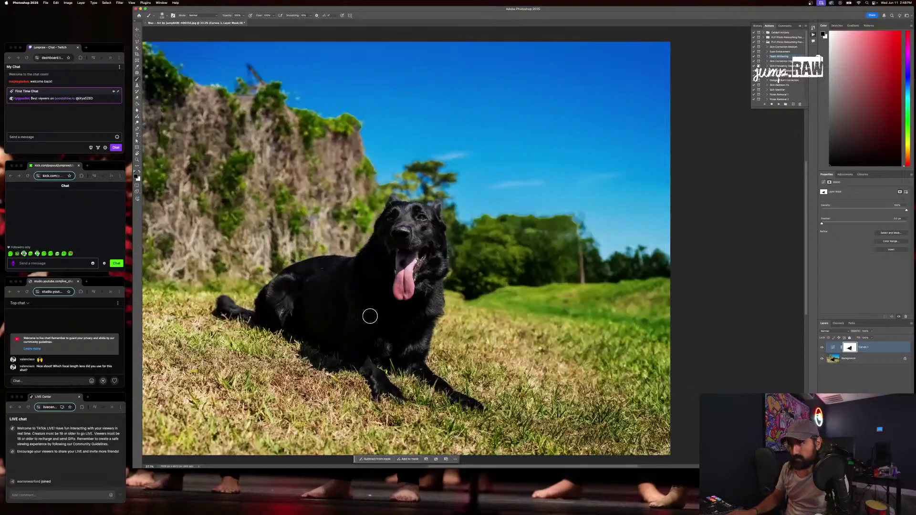
Refine the Curves layer mask over the dog's neck, shoulder and chest using different brush sizes
scroll(372, 313, up, 3)
right_click(356, 311)
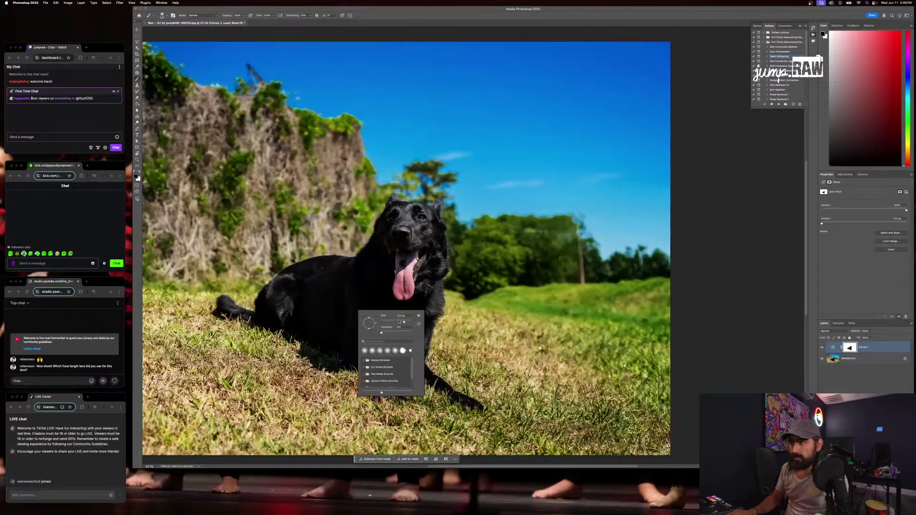
drag(405, 323, 384, 278)
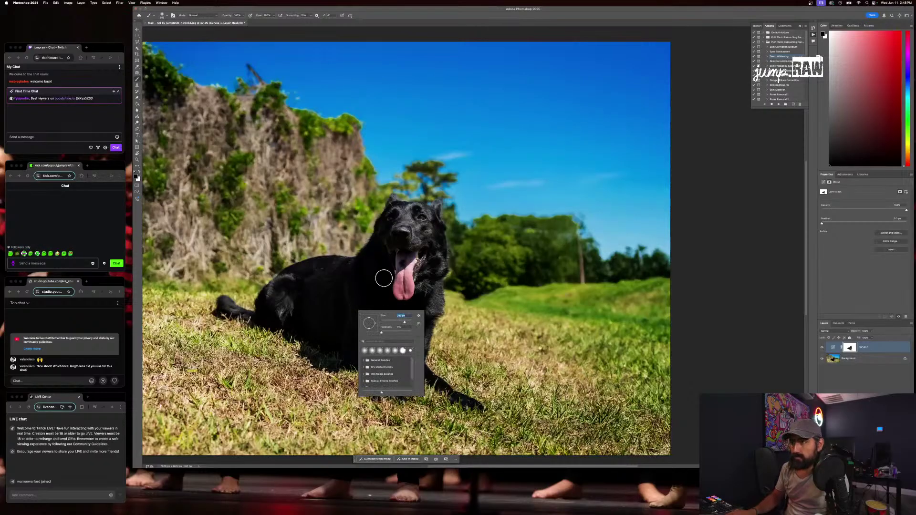
click(384, 278)
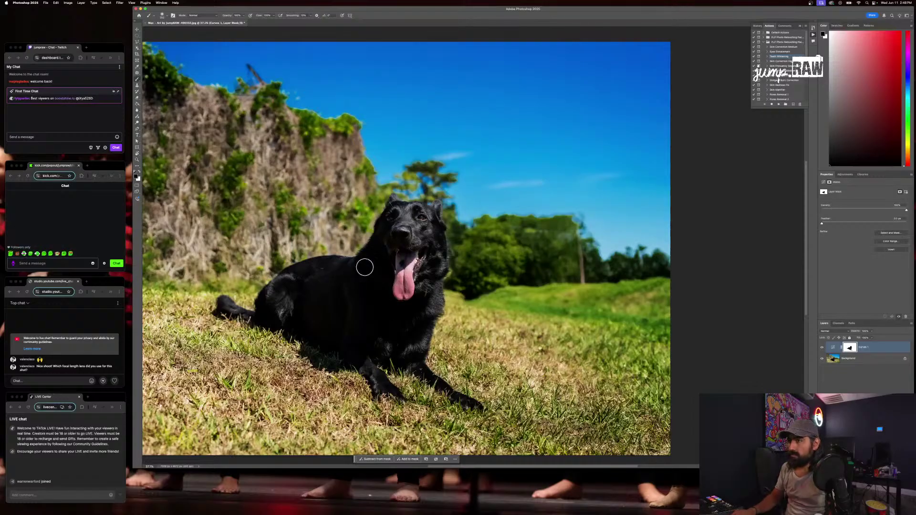
right_click(374, 303)
click(423, 316)
click(360, 285)
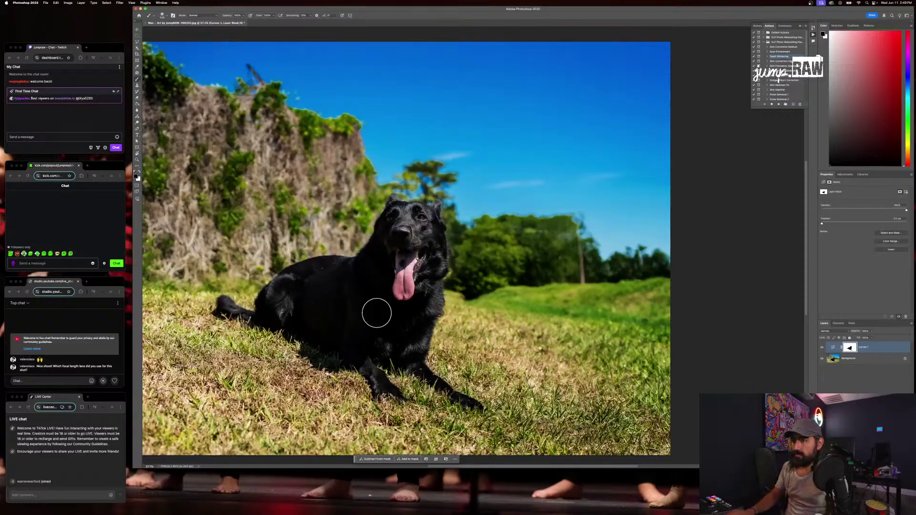
scroll(376, 312, down, 3)
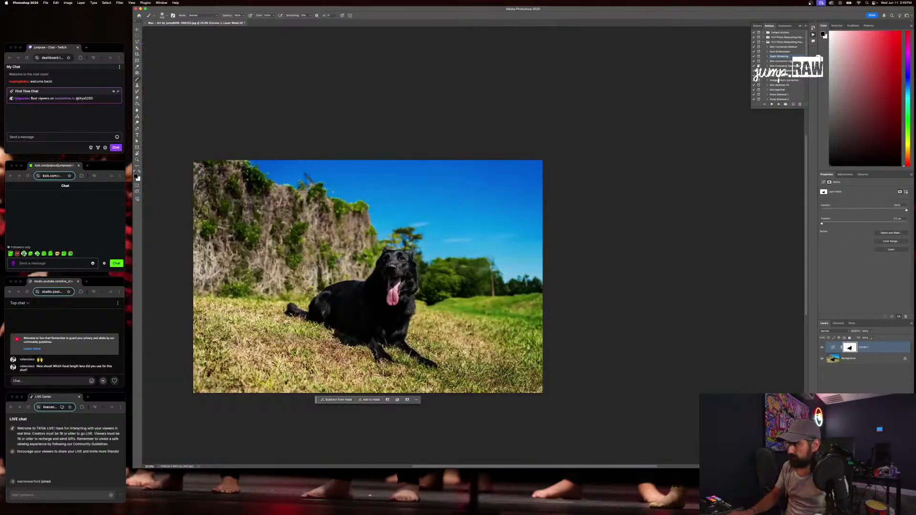
Draw a large elliptical selection around the dog that covers most of the photo and leaves the corners out
key(super+Tab)
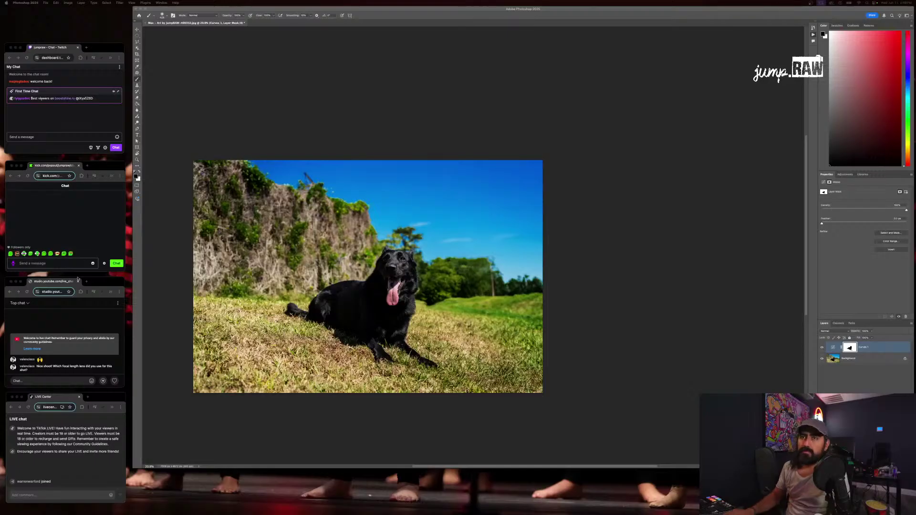
click(137, 37)
click(138, 35)
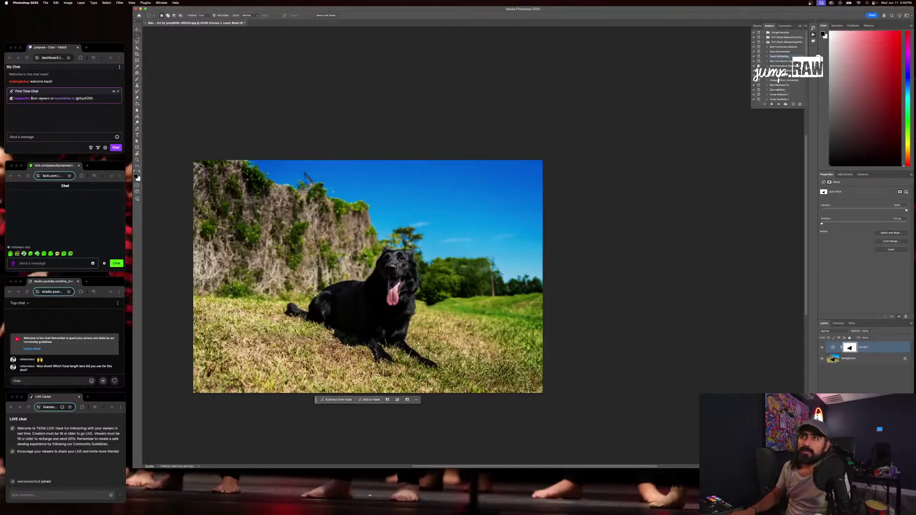
drag(262, 213, 451, 269)
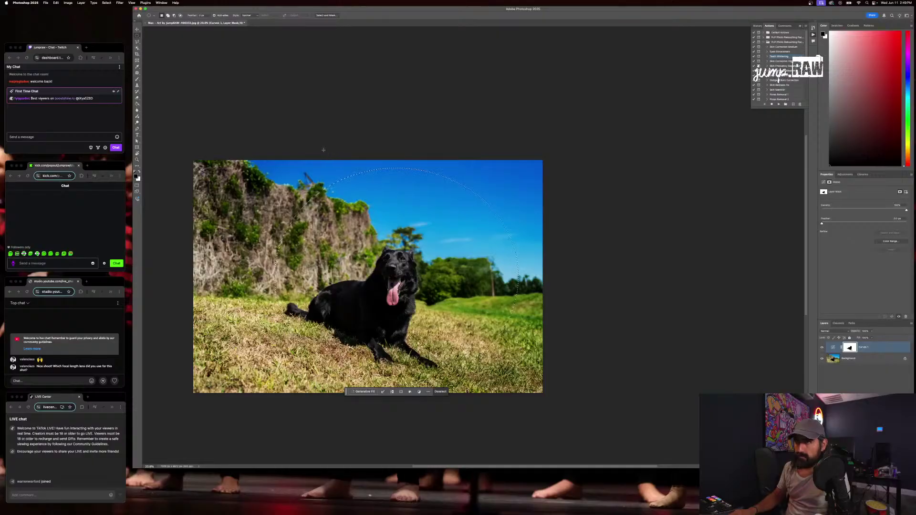
drag(319, 151, 675, 384)
click(581, 280)
drag(580, 280, 470, 278)
key(x)
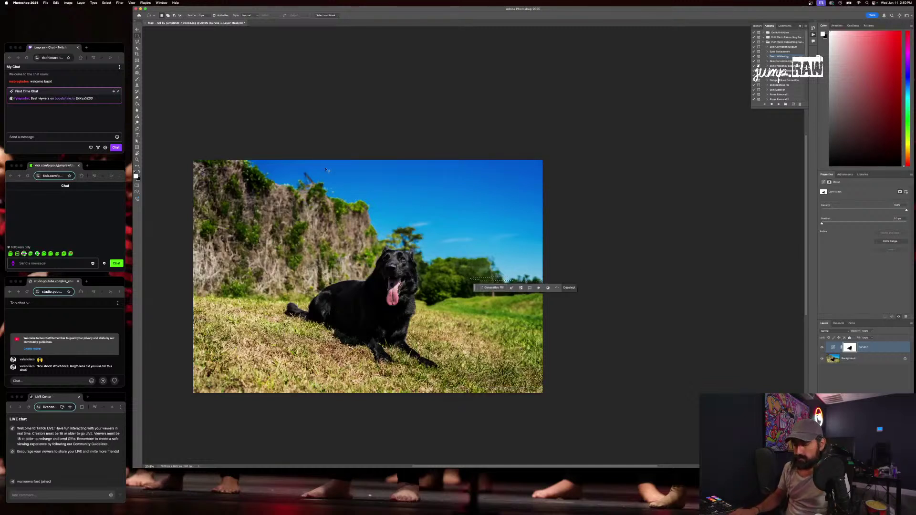
key(super+z)
drag(440, 238, 367, 221)
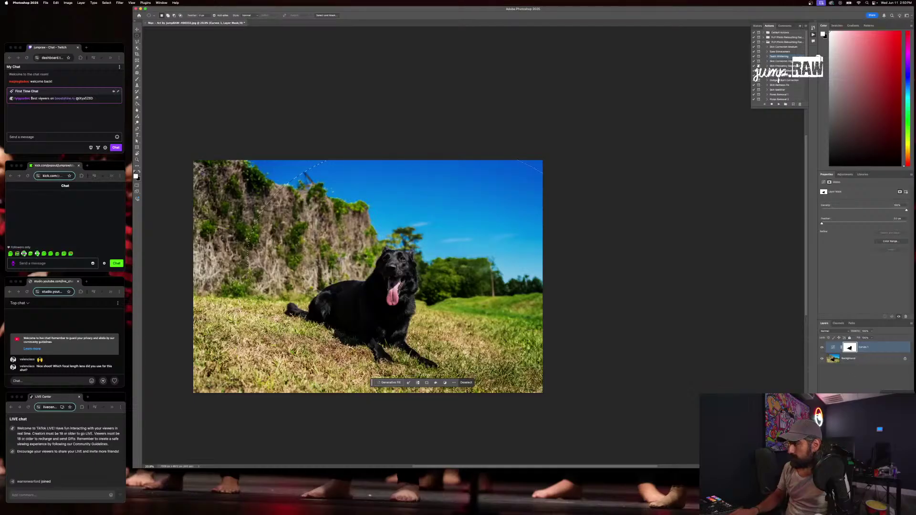
Try a second Curves adjustment layer masked to the elliptical selection, pulling the shadows darker, and undo it
click(891, 426)
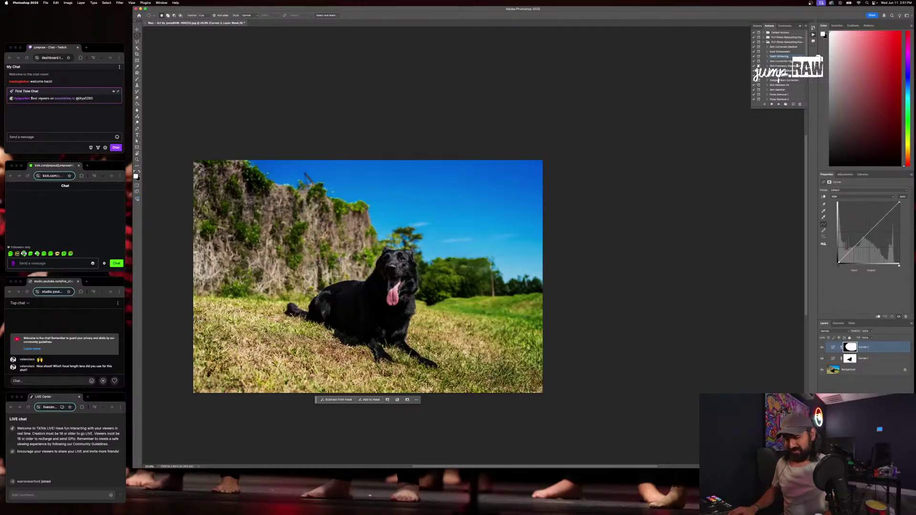
key(super+Tab)
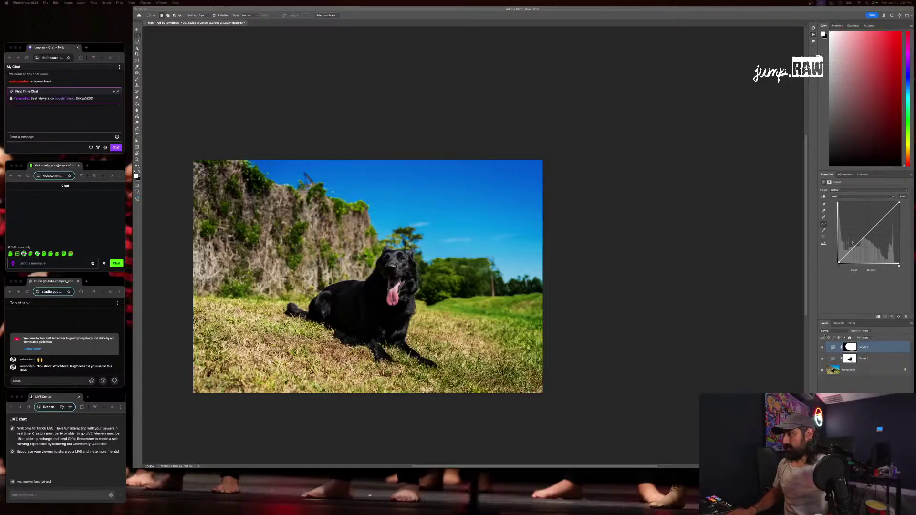
click(844, 261)
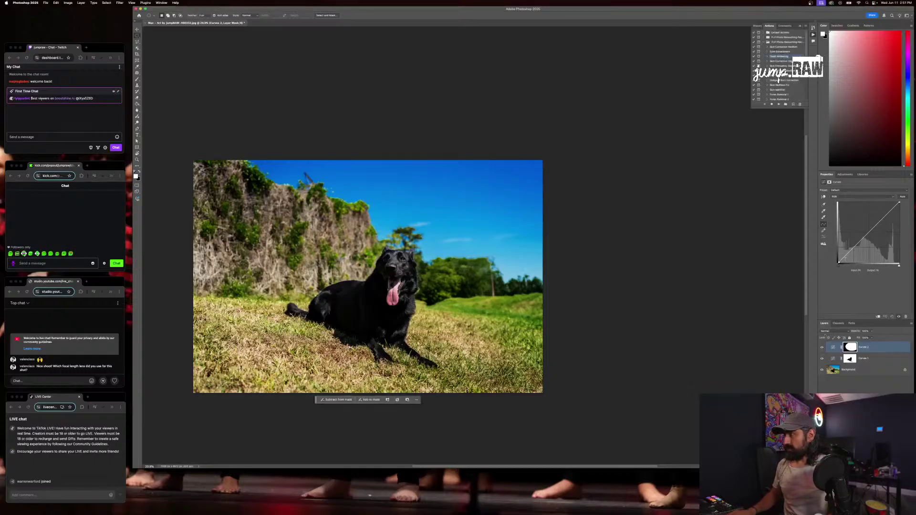
drag(845, 255, 847, 259)
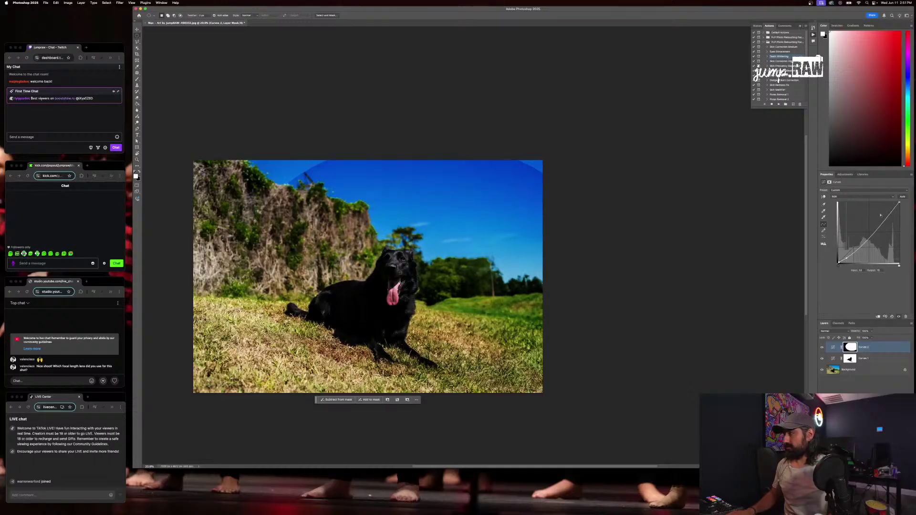
key(super+z)
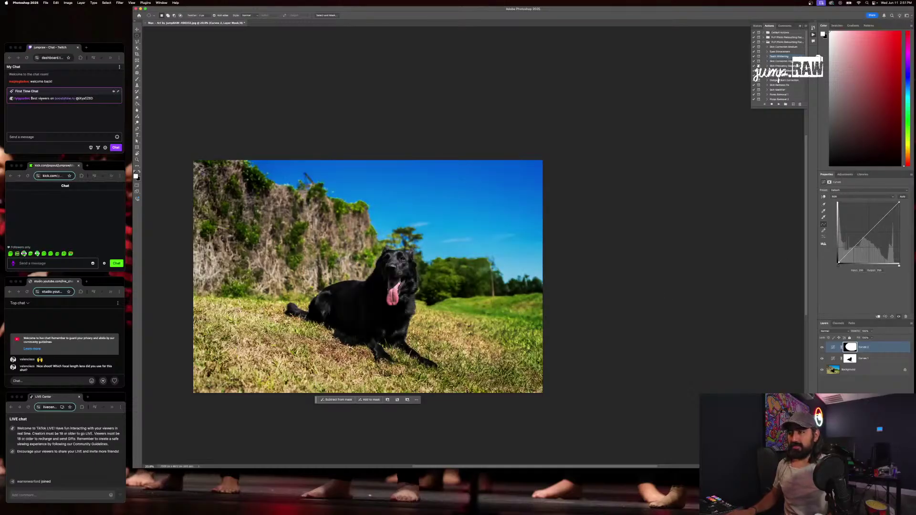
key(super+z)
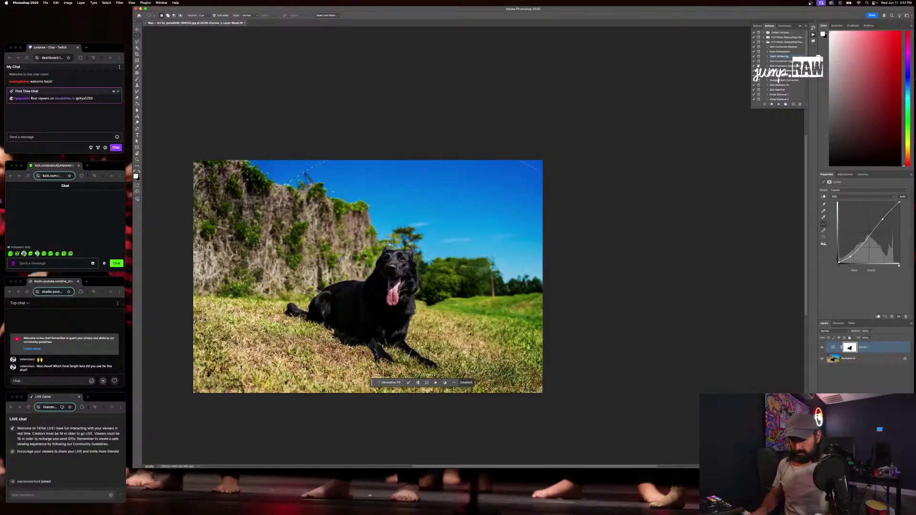
Invert the elliptical selection and revert it, and look for the option to feather its edge
key(super+shift+i)
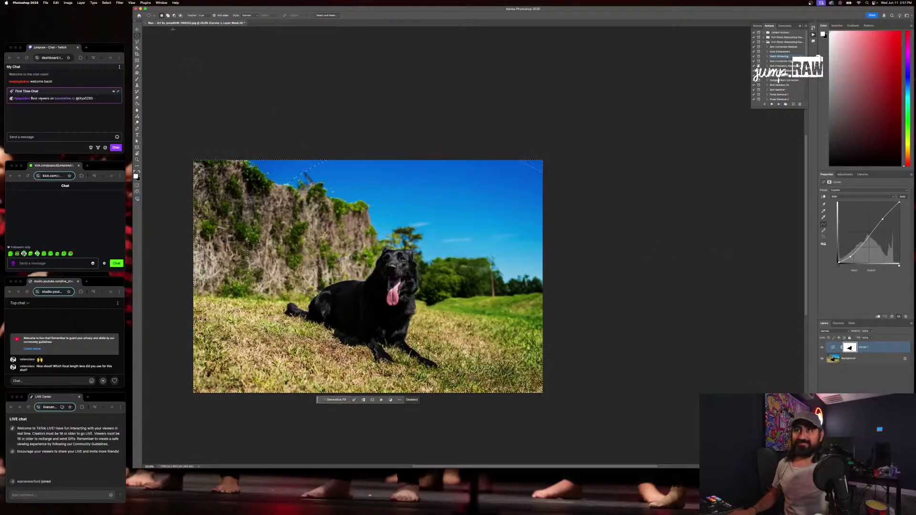
key(super+shift+i)
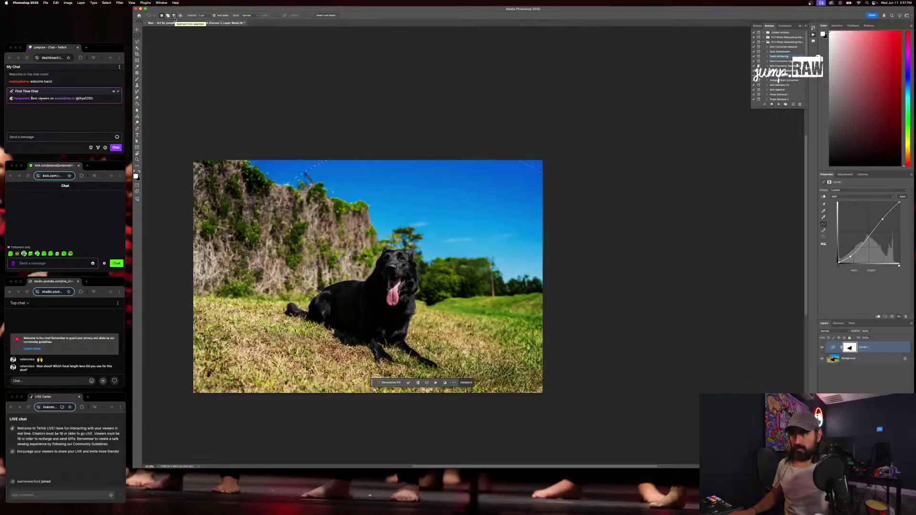
click(120, 2)
mouse_move(106, 3)
mouse_move(139, 73)
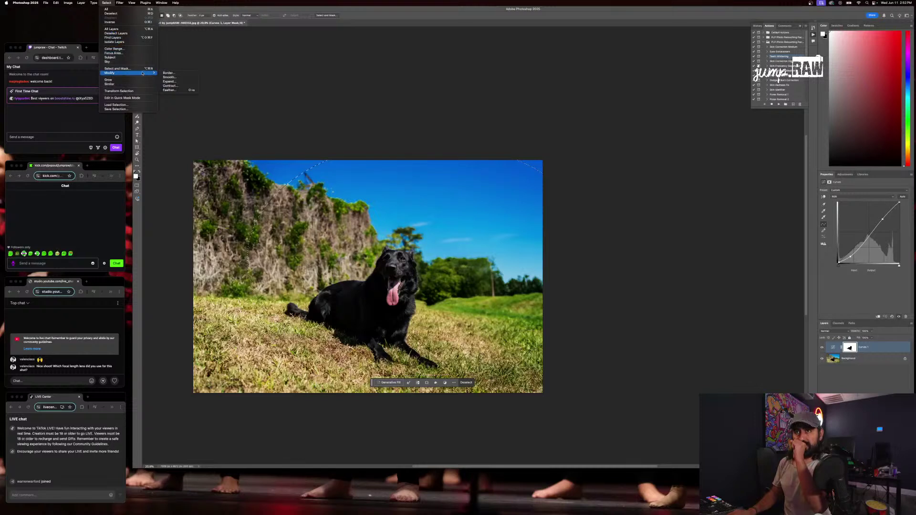
click(188, 88)
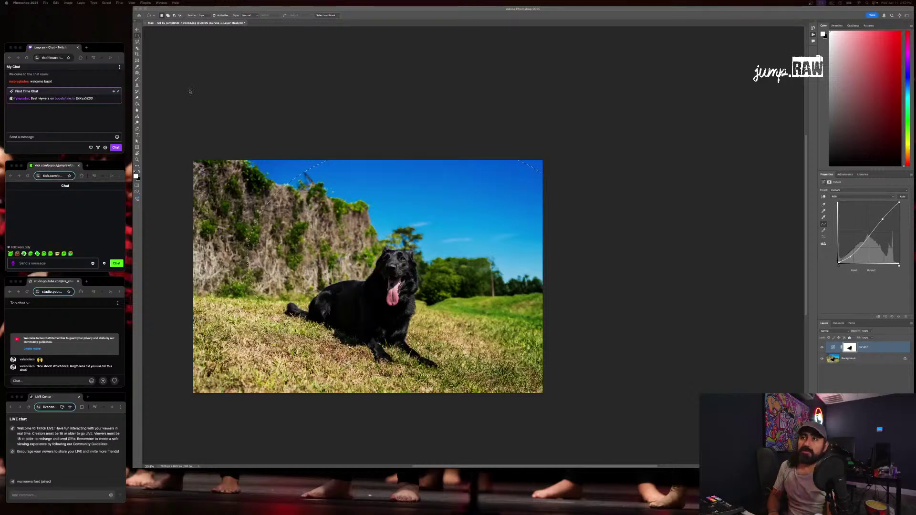
click(206, 16)
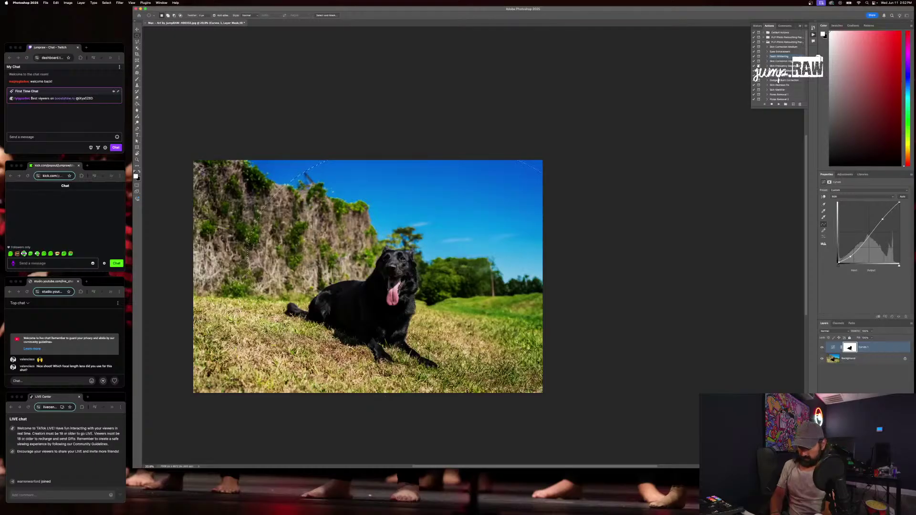
Switch to Lightroom Classic to view the original version of the dog photo and return to Photoshop
key(super+Tab)
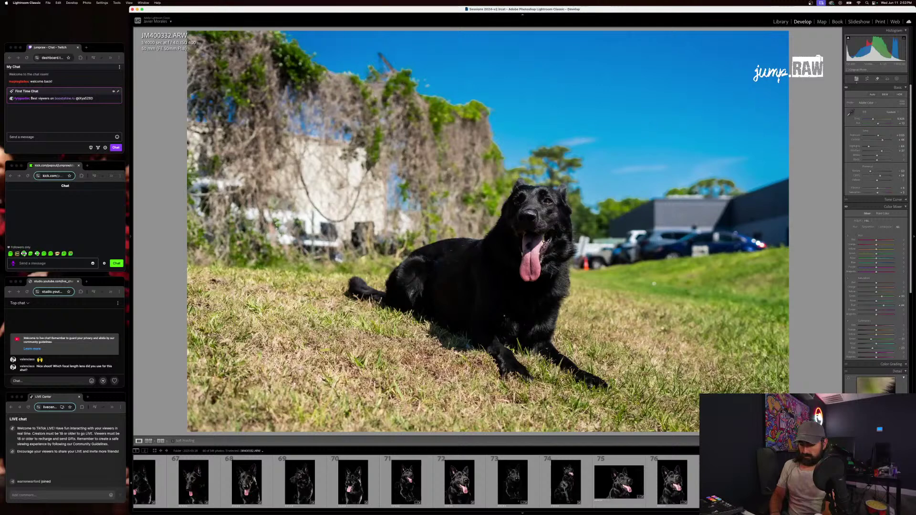
key(super+shift+e)
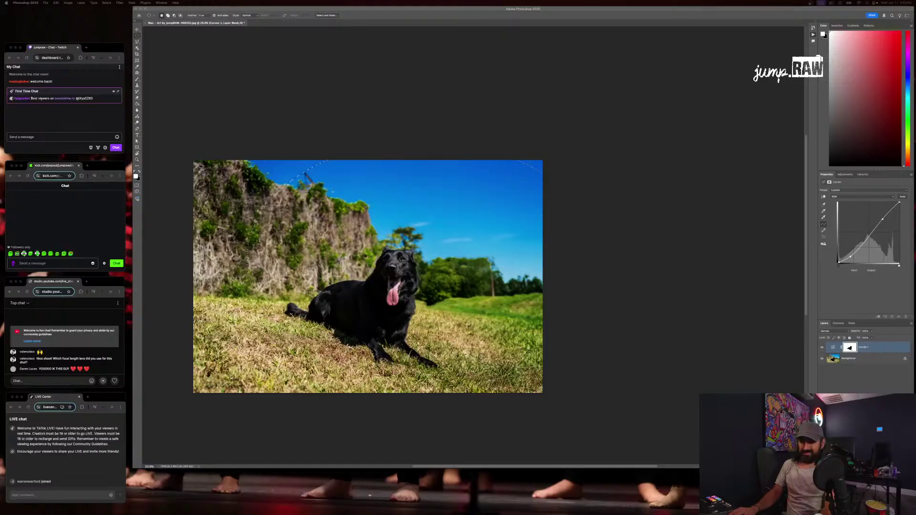
key(super+Tab)
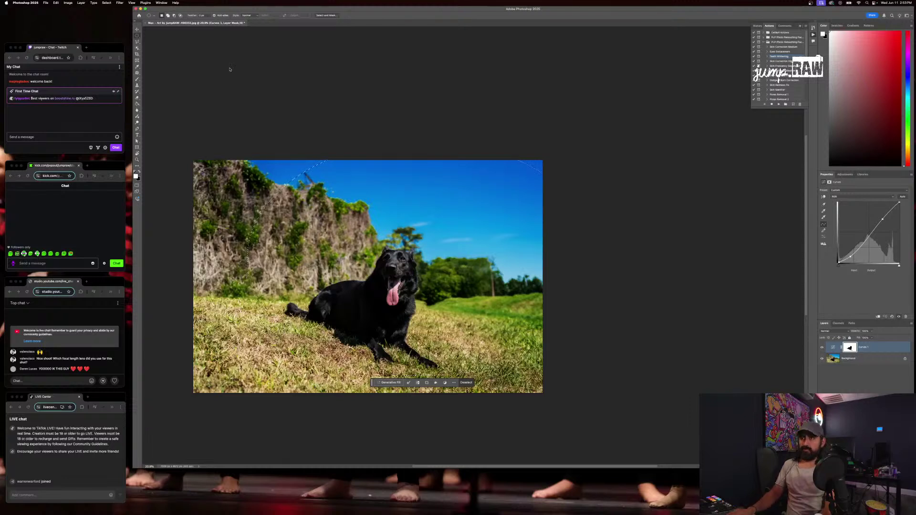
key(super+Tab)
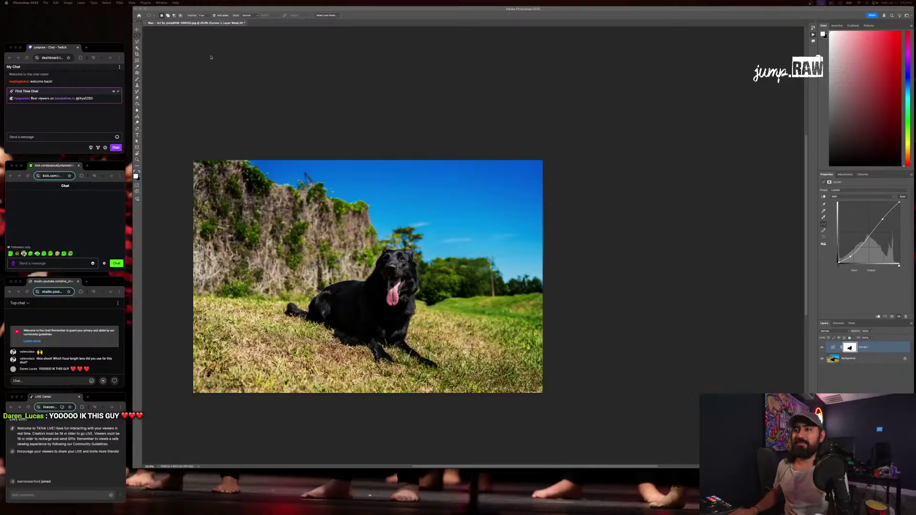
click(386, 240)
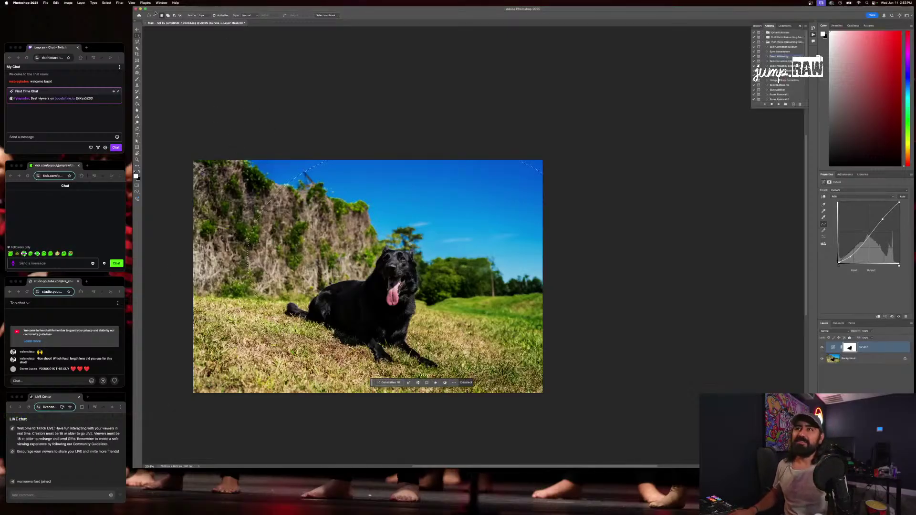
Set the Elliptical Marquee tool's feather to 100 px
drag(207, 15, 200, 15)
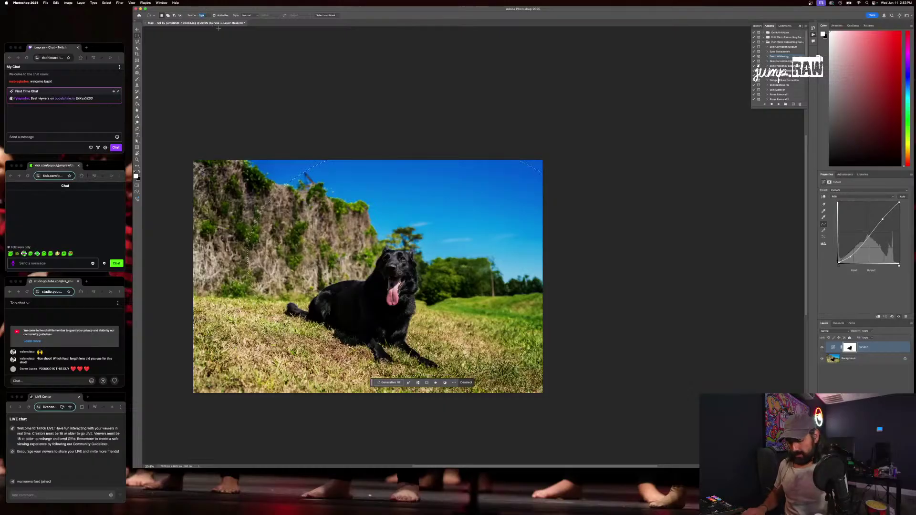
text(100)
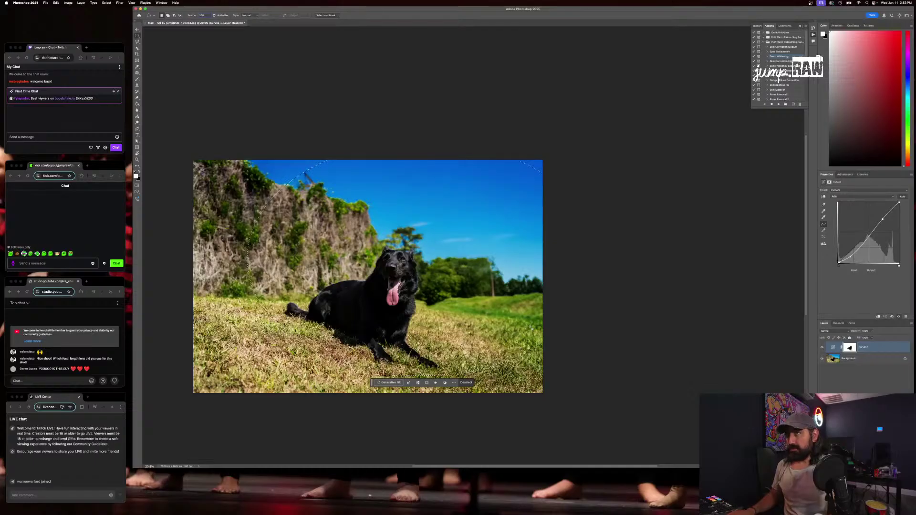
key(Return)
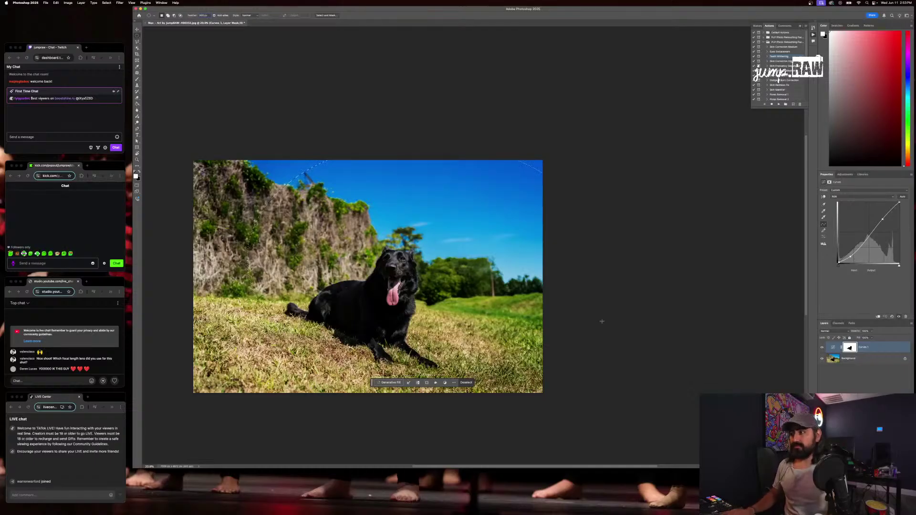
click(341, 501)
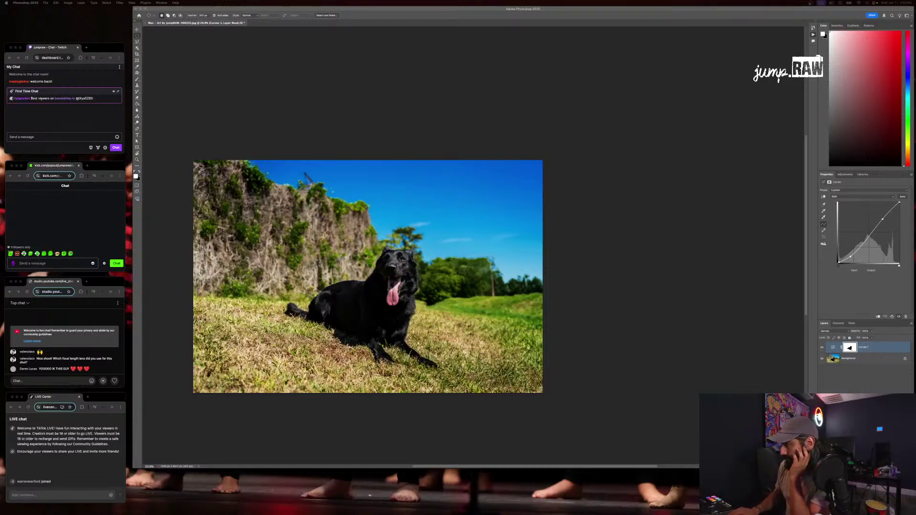
click(779, 81)
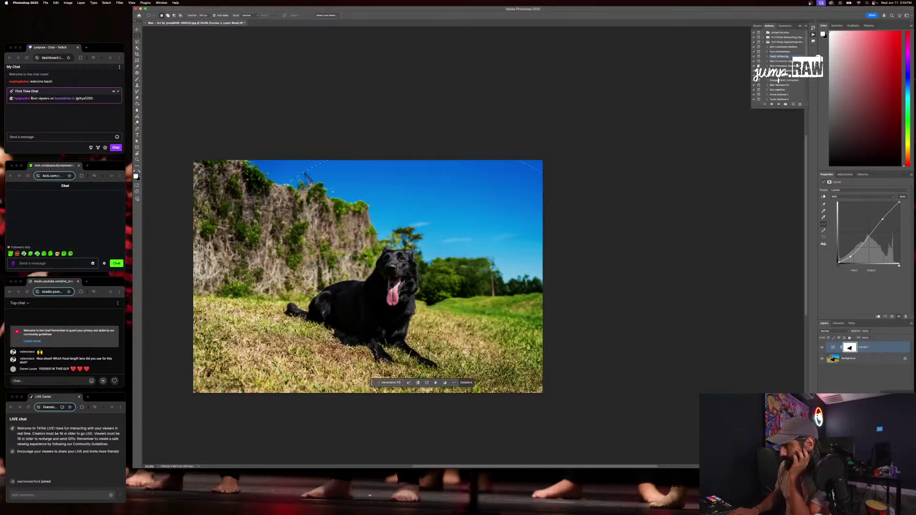
Add a second Curves adjustment layer masked to the elliptical selection and pull its shadows darker
click(891, 424)
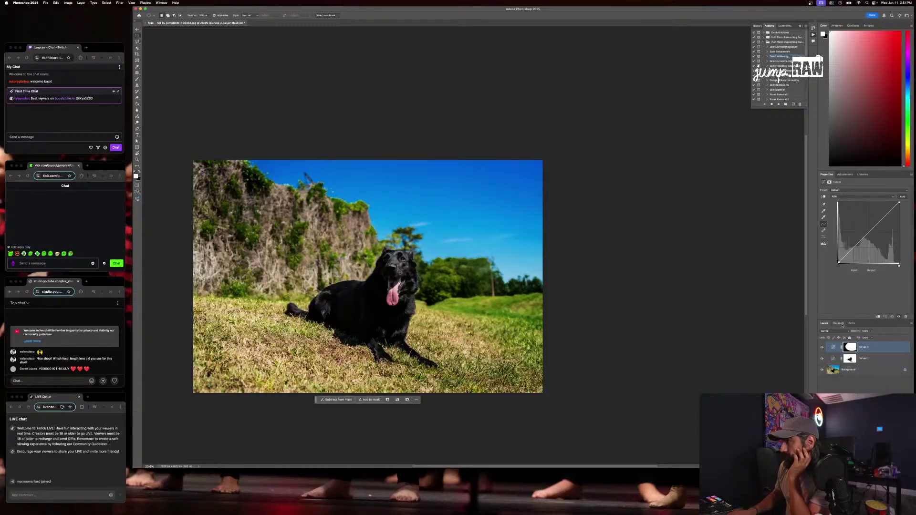
drag(848, 255, 848, 256)
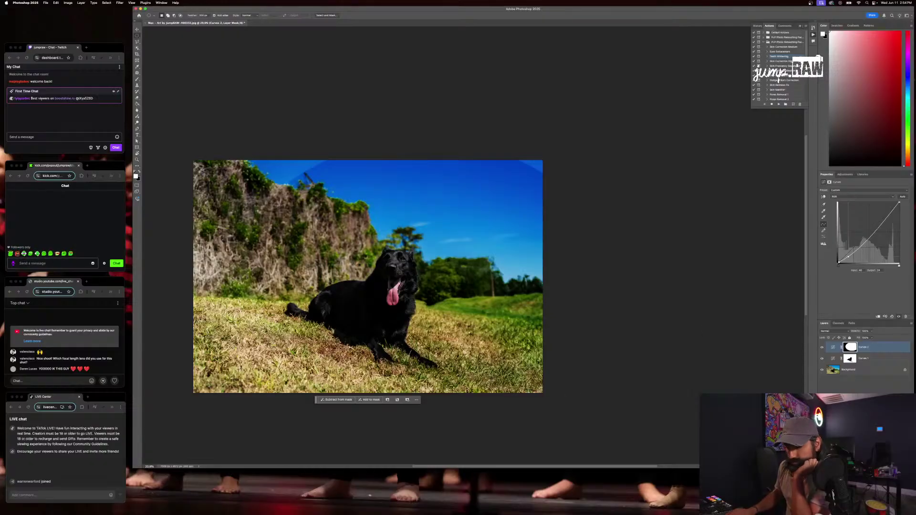
key(super+Tab)
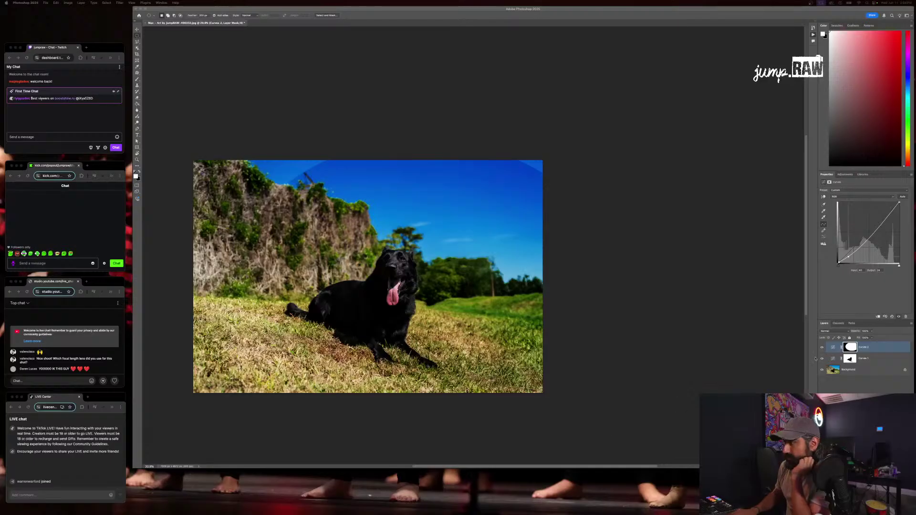
key(super+Tab)
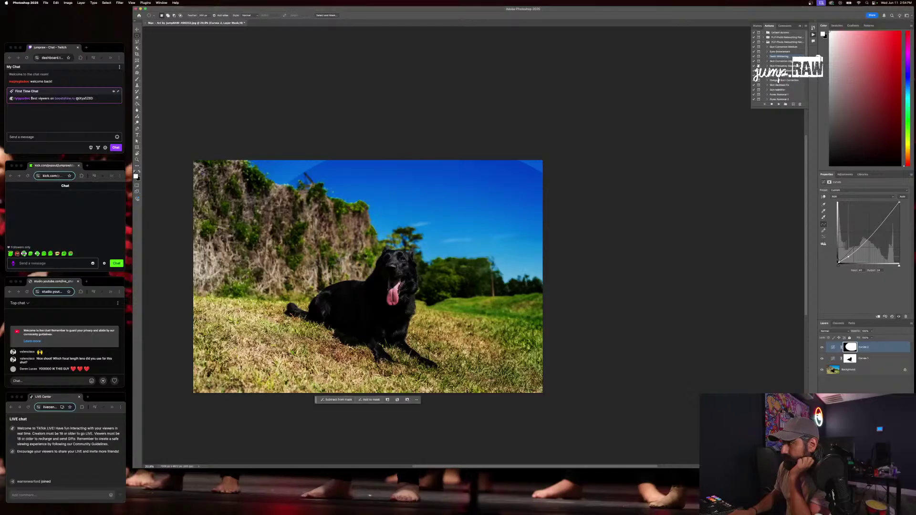
drag(839, 263, 838, 263)
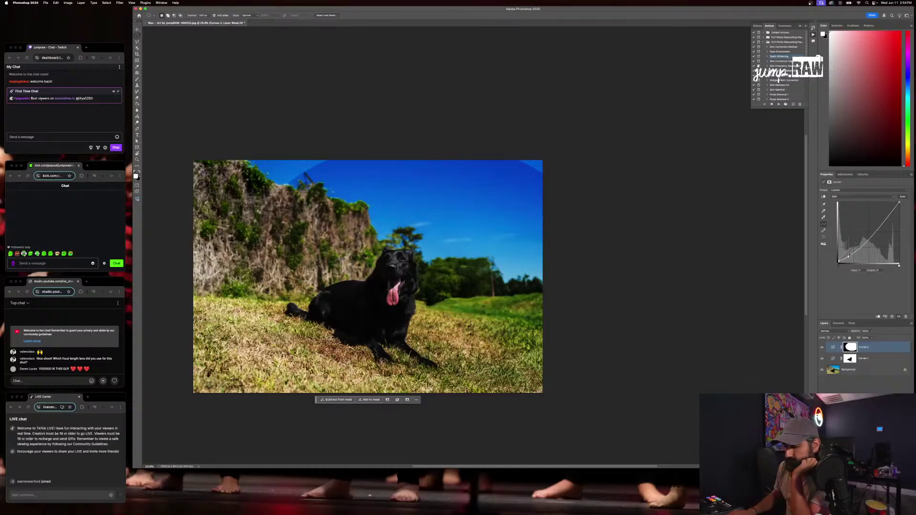
Try inverting the second Curves layer's mask, revert the inversion, and undo back to the active elliptical selection
click(852, 347)
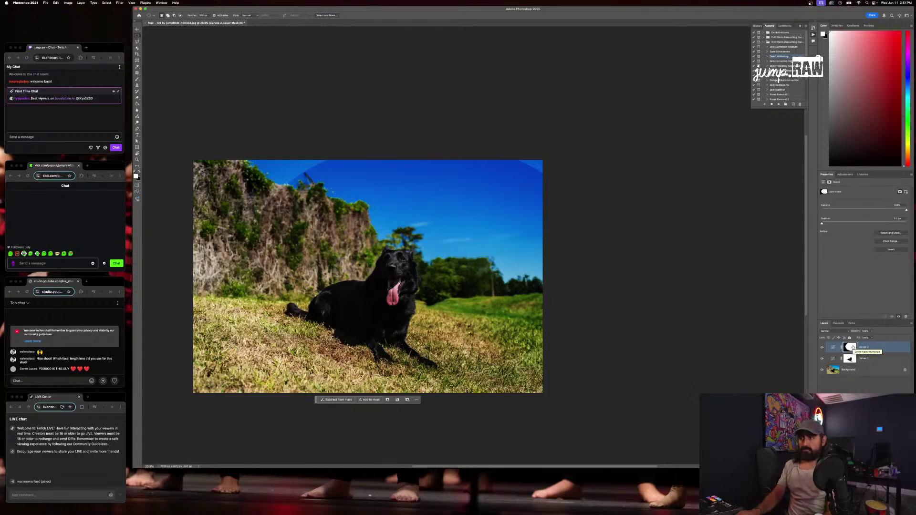
key(super+i)
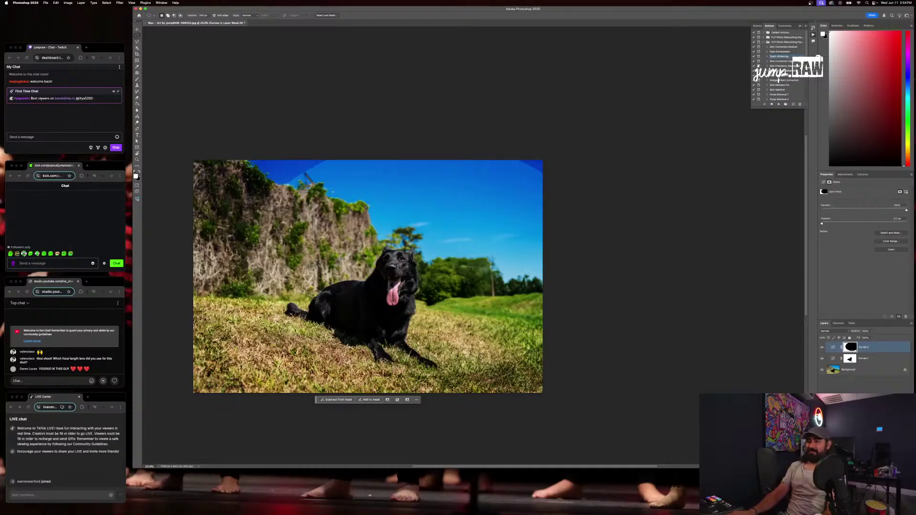
key(super+Tab)
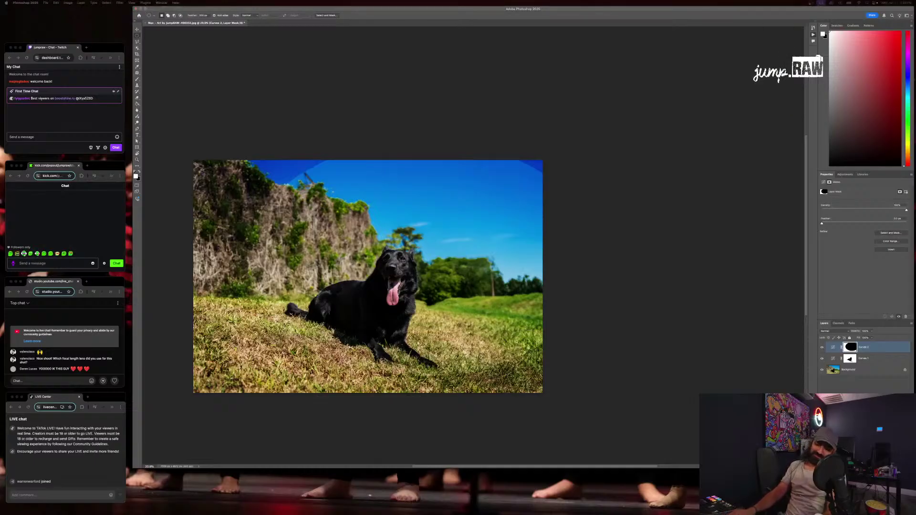
click(433, 273)
key(super+i)
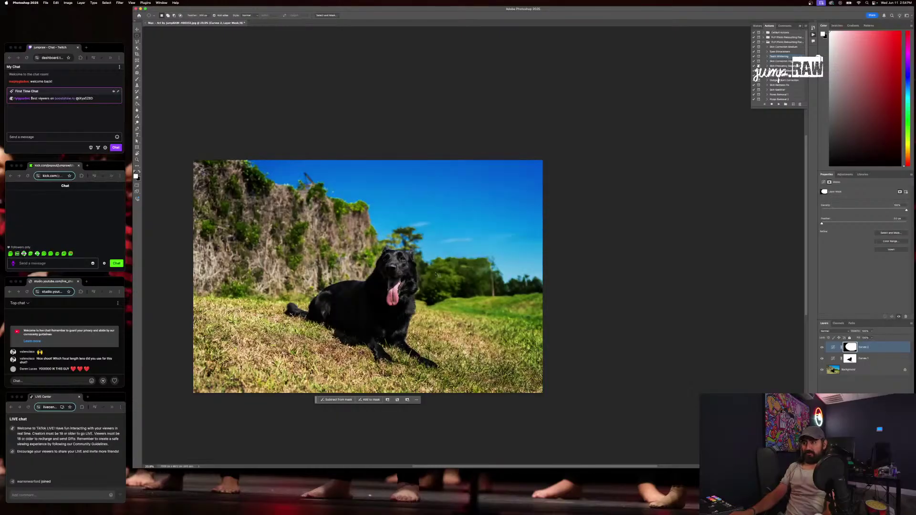
key(super+z)
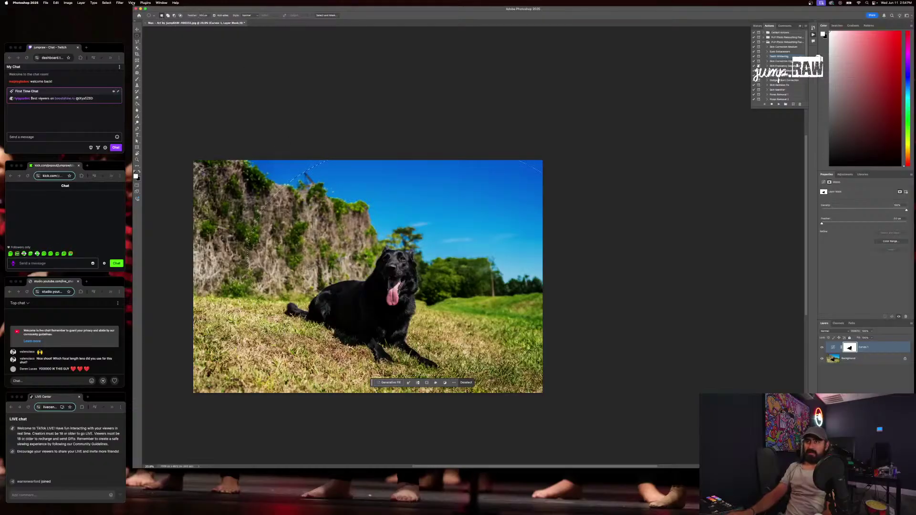
Feather the existing elliptical selection with a large radius
click(120, 2)
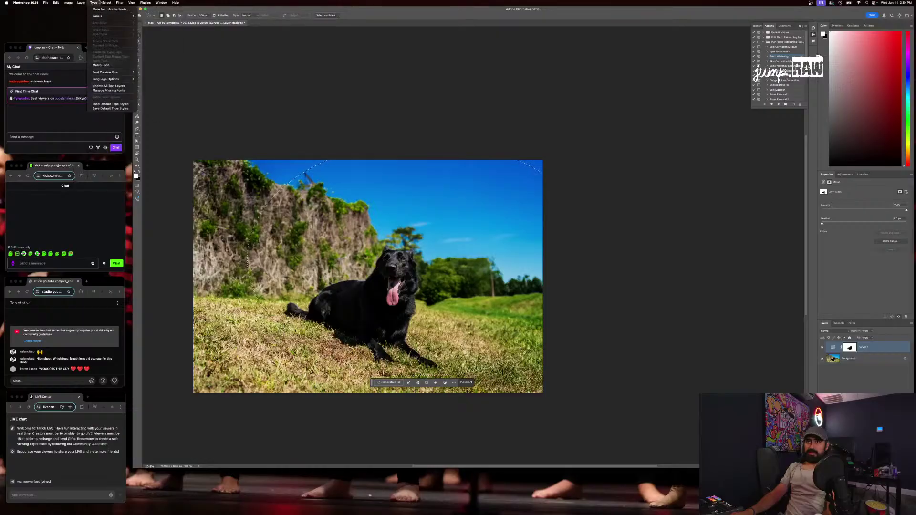
mouse_move(120, 73)
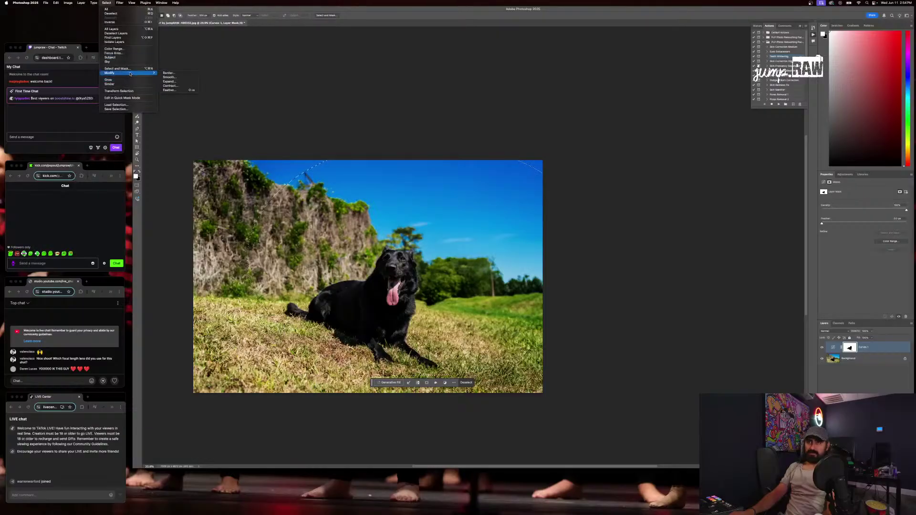
click(174, 91)
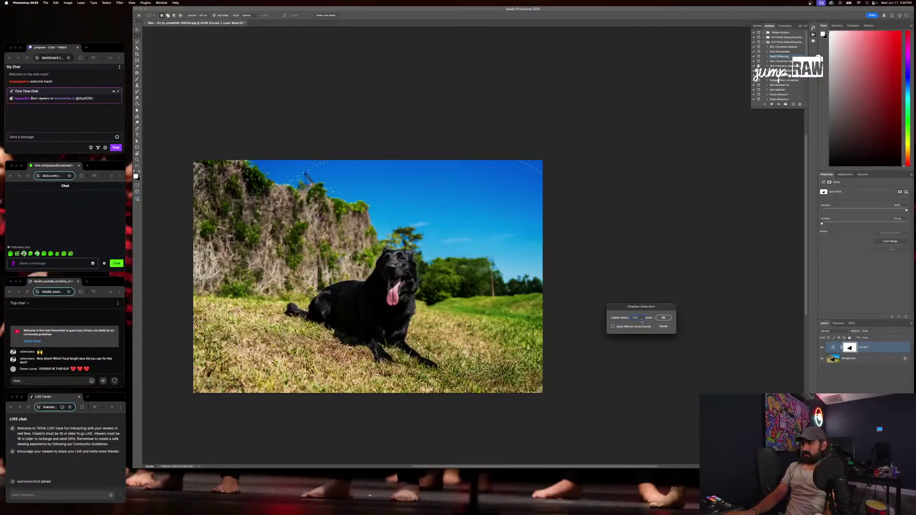
text(3000)
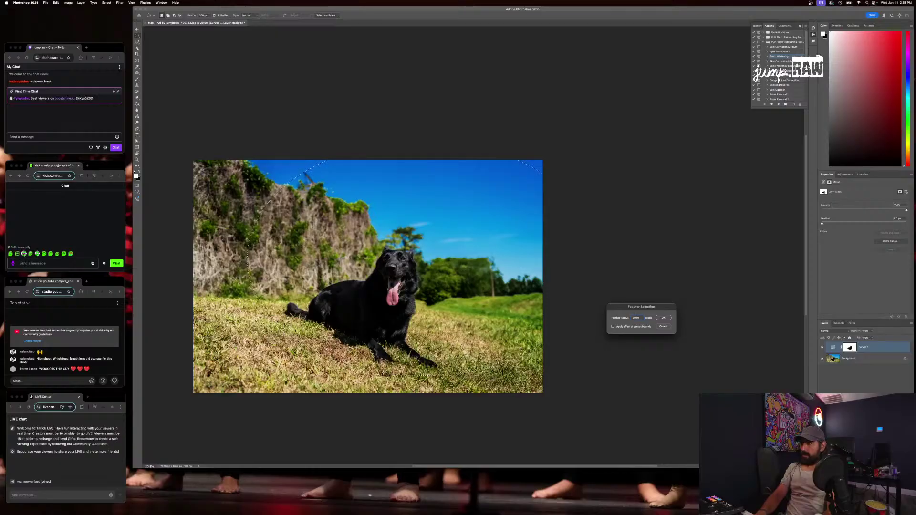
key(Return)
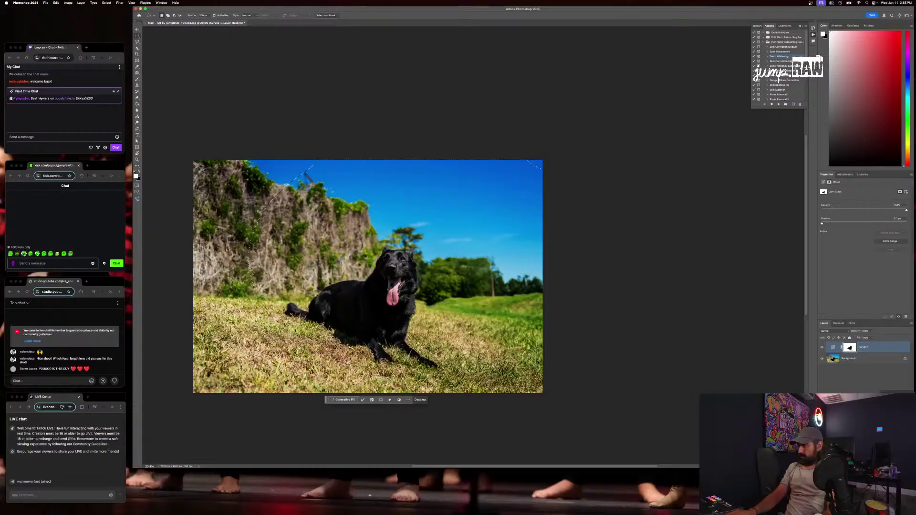
Add a second Curves adjustment layer from the feathered selection, pull the shadows darker, and invert its mask to target the photo's edges
click(892, 422)
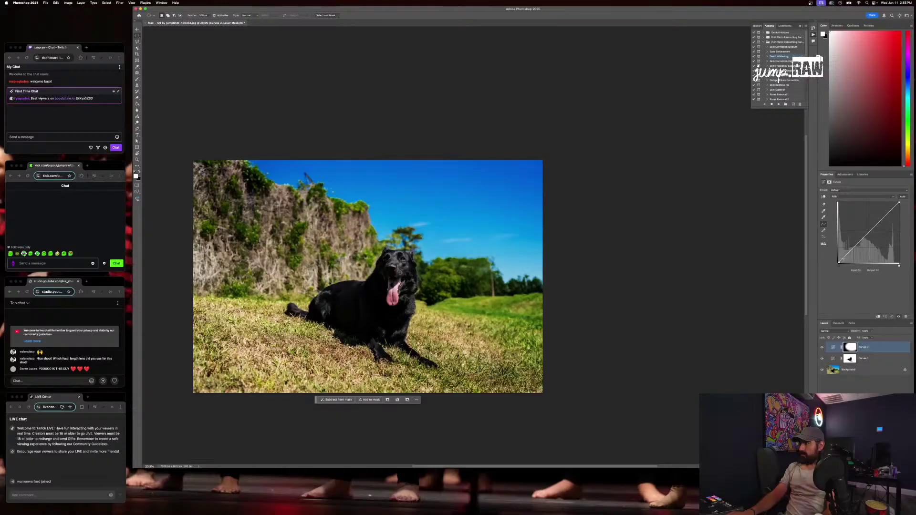
drag(843, 258, 840, 261)
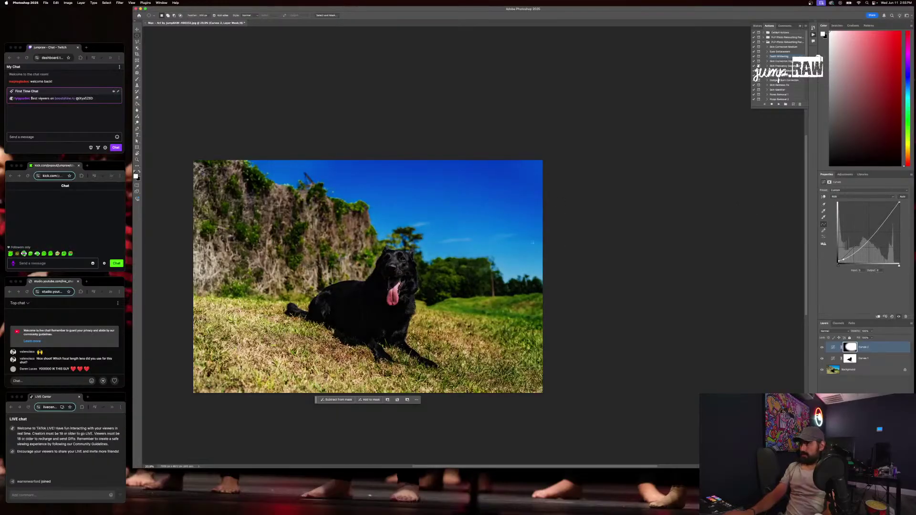
click(851, 352)
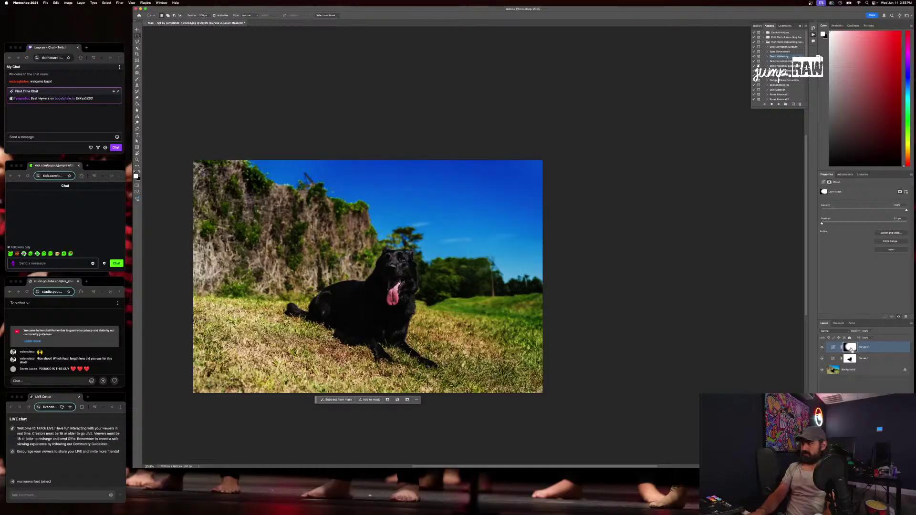
key(super+i)
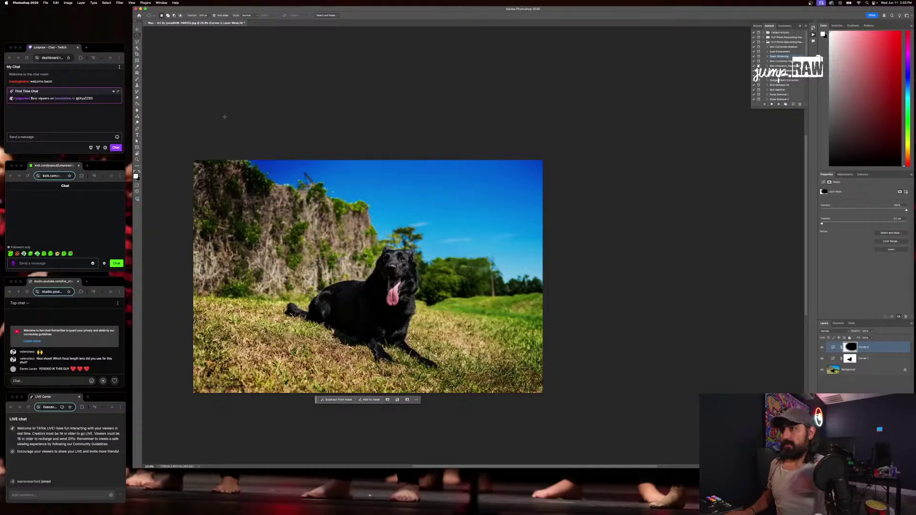
Try to scale the second Curves layer's mask down toward the right half of the photo, and cancel the transformation
key(v)
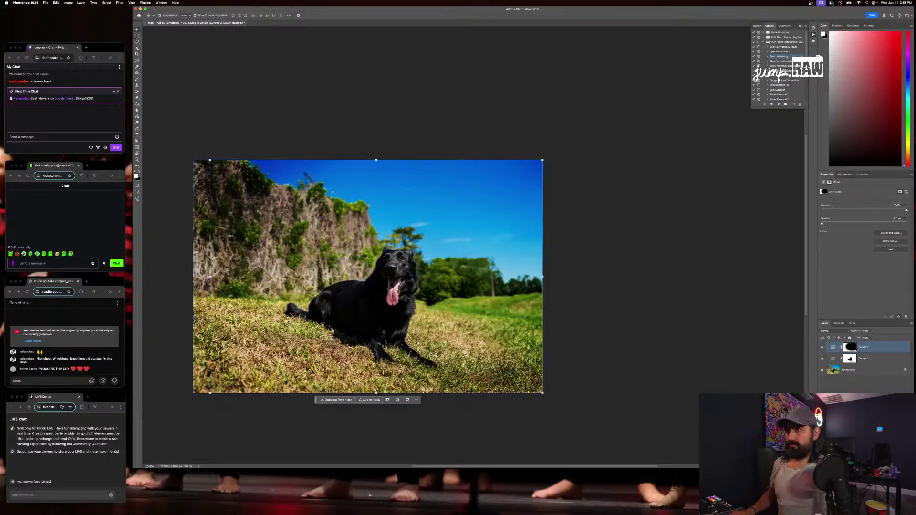
mouse_move(209, 276)
mouse_down()
mouse_move(190, 277)
mouse_move(270, 277)
mouse_move(207, 276)
mouse_up()
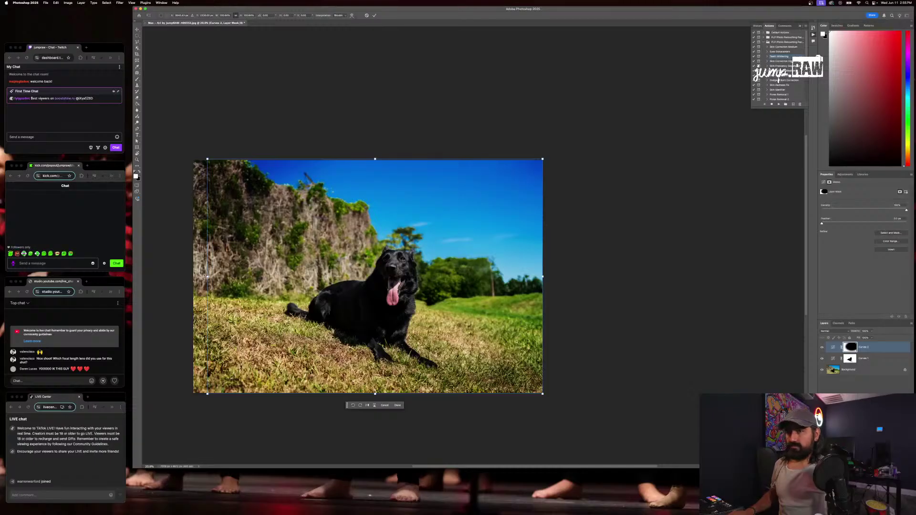
drag(207, 275, 350, 264)
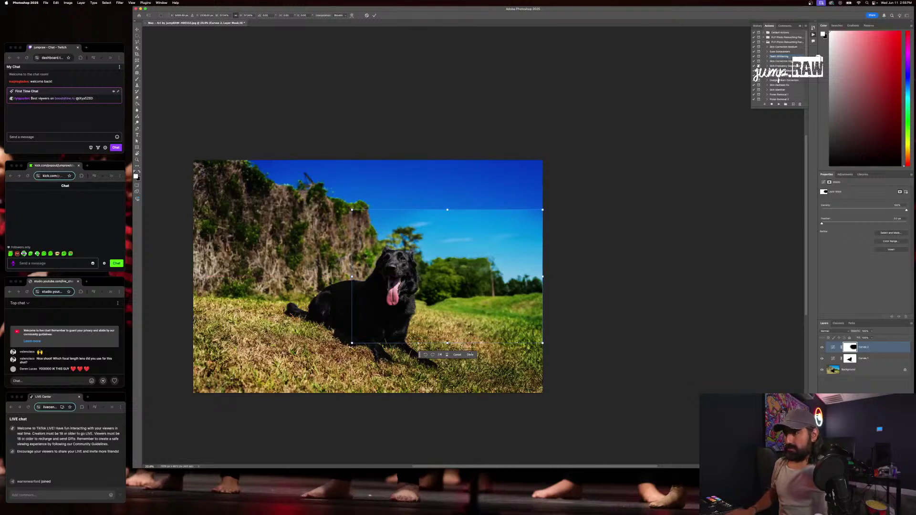
click(457, 355)
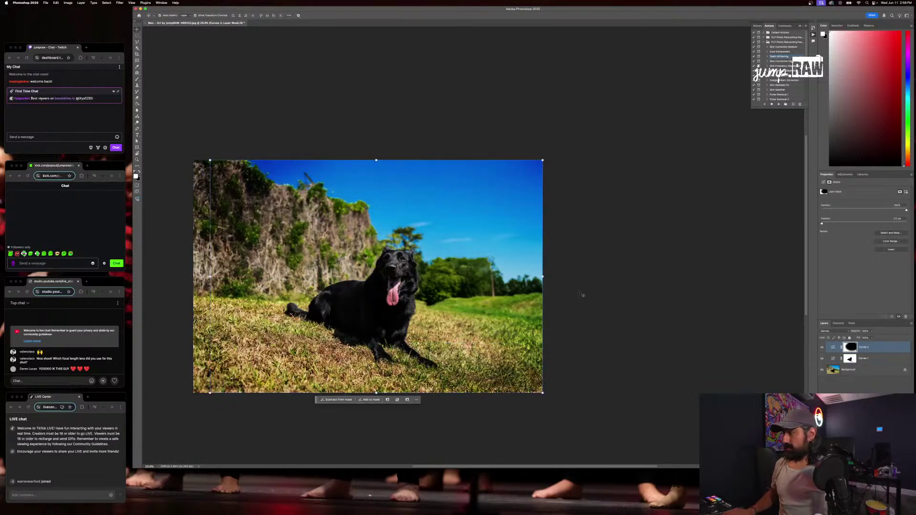
Try removing the mask from the second Curves layer, and undo the removal
key(Delete)
scroll(596, 260, up, 5)
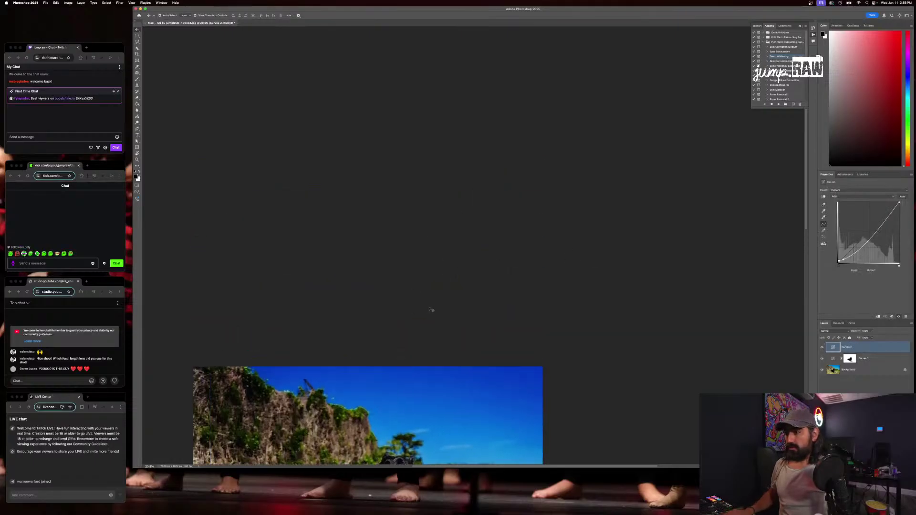
scroll(430, 308, down, 8)
scroll(429, 308, up, 3)
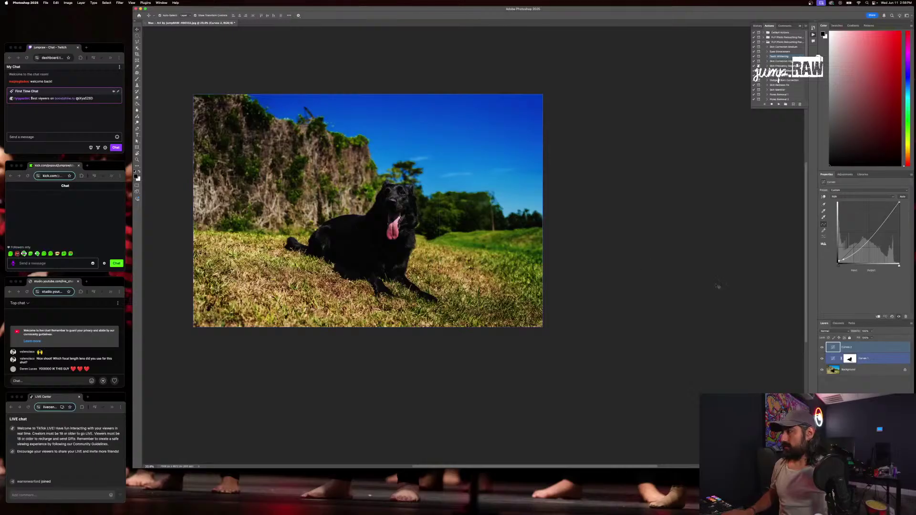
key(super+z)
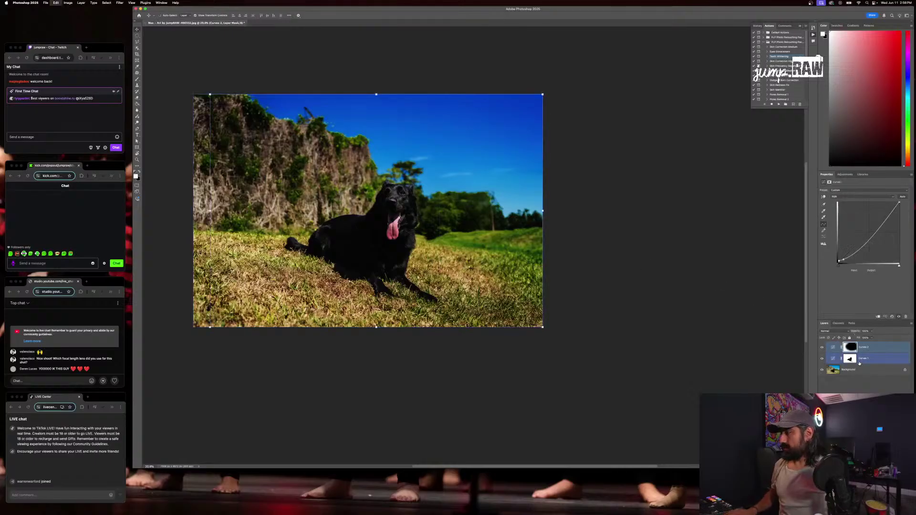
key(super+shift+z)
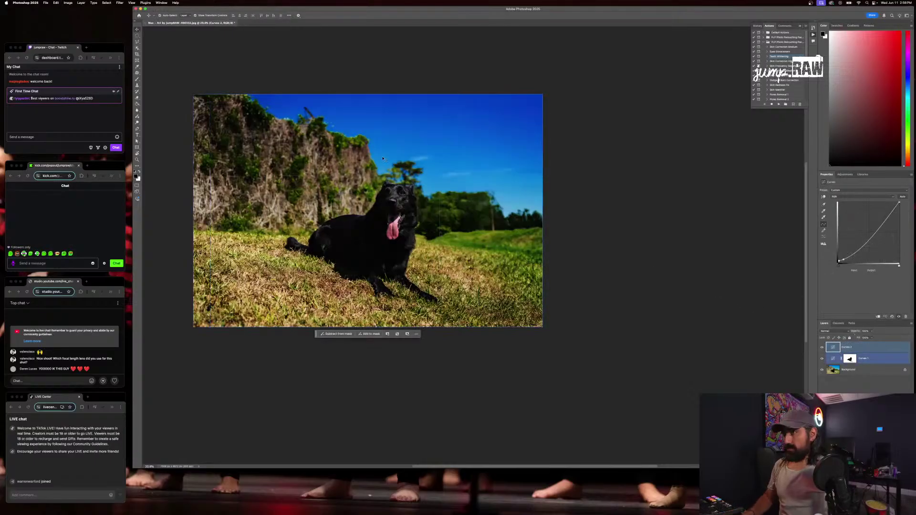
key(super+z)
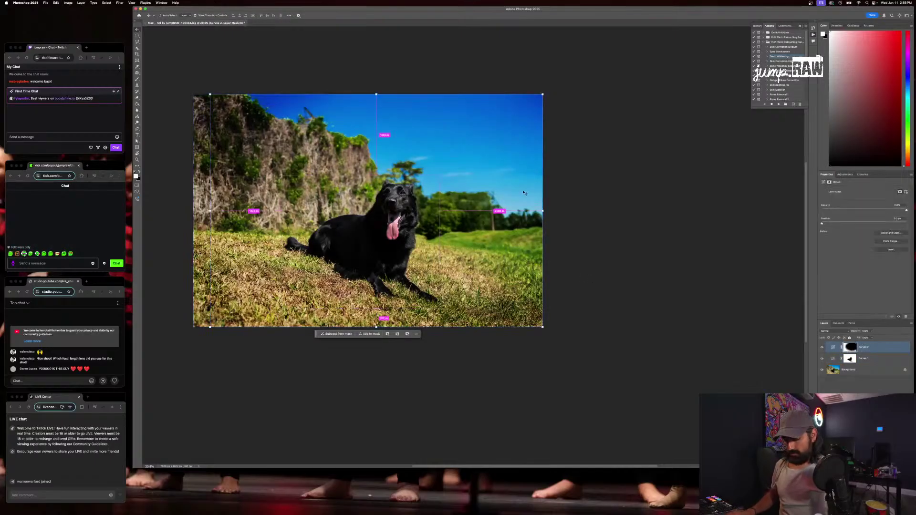
Fill the second Curves layer's whole mask with black, deselect, and activate the Elliptical Marquee tool
key(super+a)
key(BackSpace)
key(super+d)
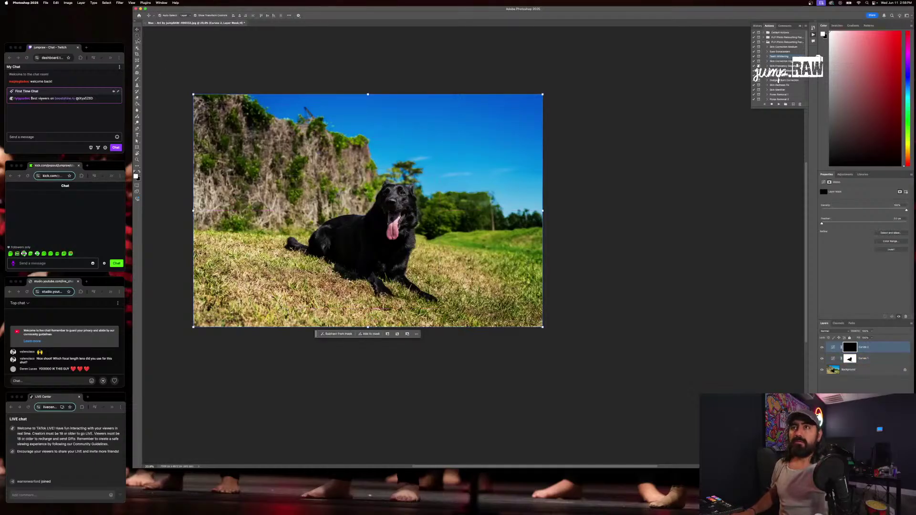
click(137, 73)
click(137, 35)
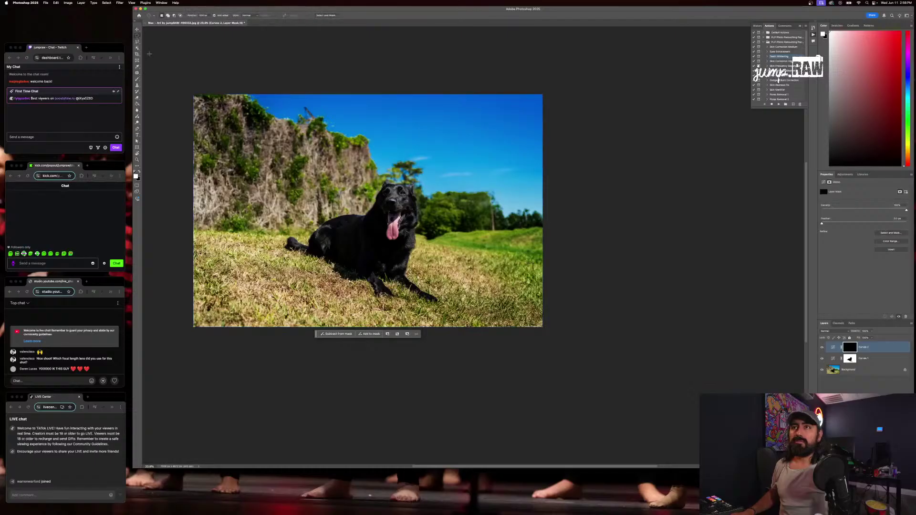
Try out several elliptical selections around the dog and sky, repositioning them over the photo's right side
drag(266, 118, 579, 311)
drag(292, 76, 600, 306)
drag(514, 239, 497, 237)
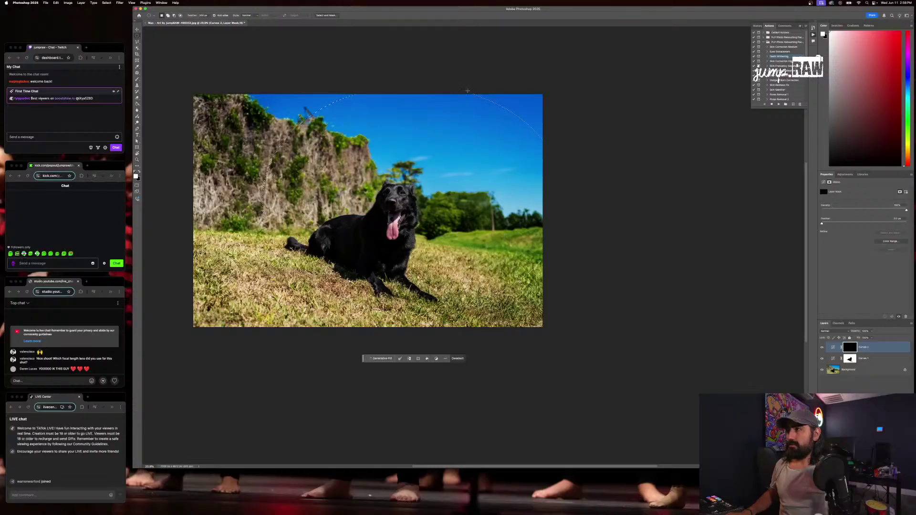
drag(301, 82, 686, 351)
drag(605, 196, 576, 198)
click(454, 164)
drag(456, 165, 461, 165)
click(458, 164)
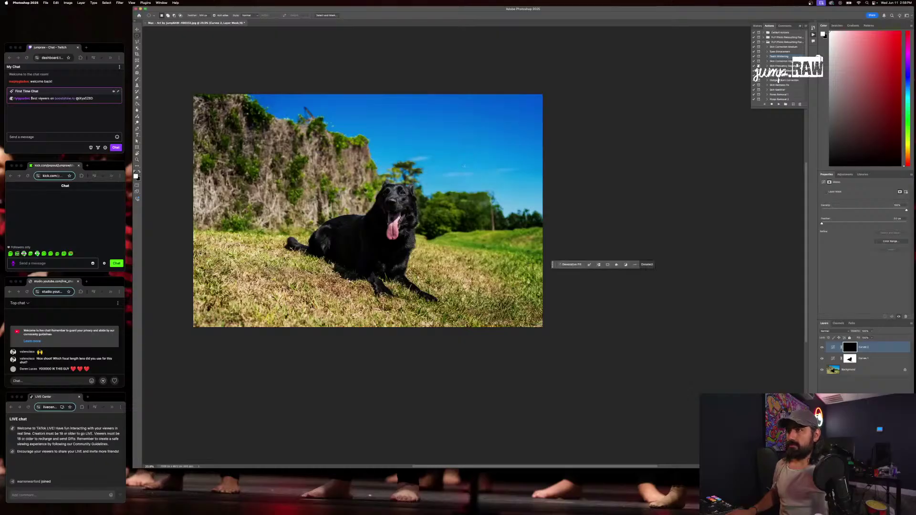
drag(475, 167, 436, 154)
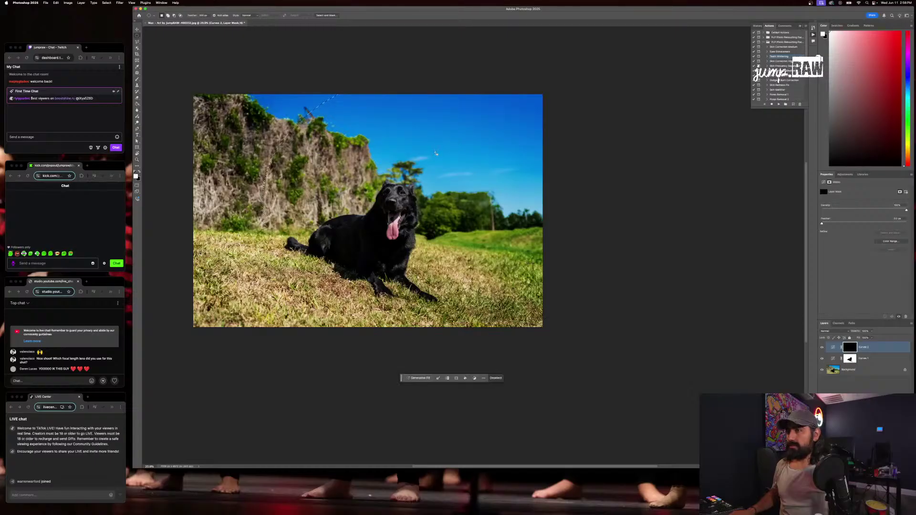
Select a large ellipse around the dog that extends past the photo's upper and lower edges, and feather the selection
click(381, 93)
drag(289, 70, 613, 391)
drag(527, 295, 496, 254)
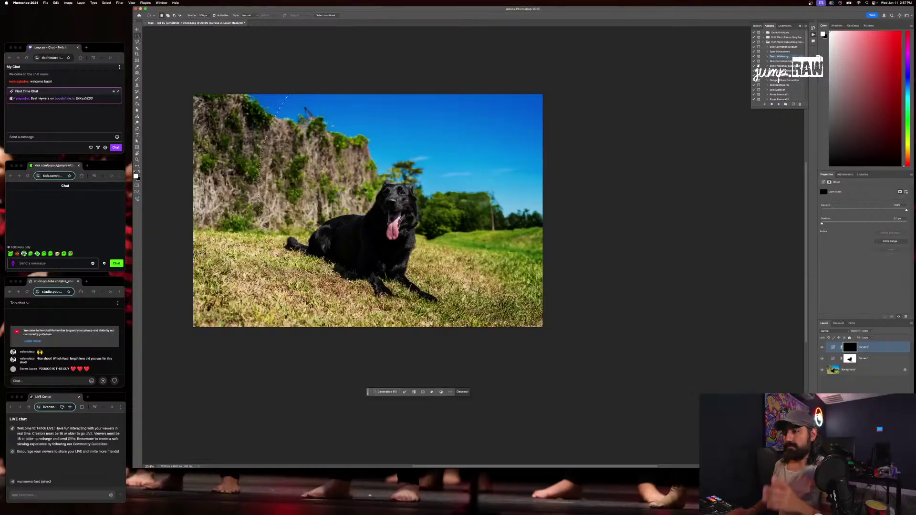
click(110, 3)
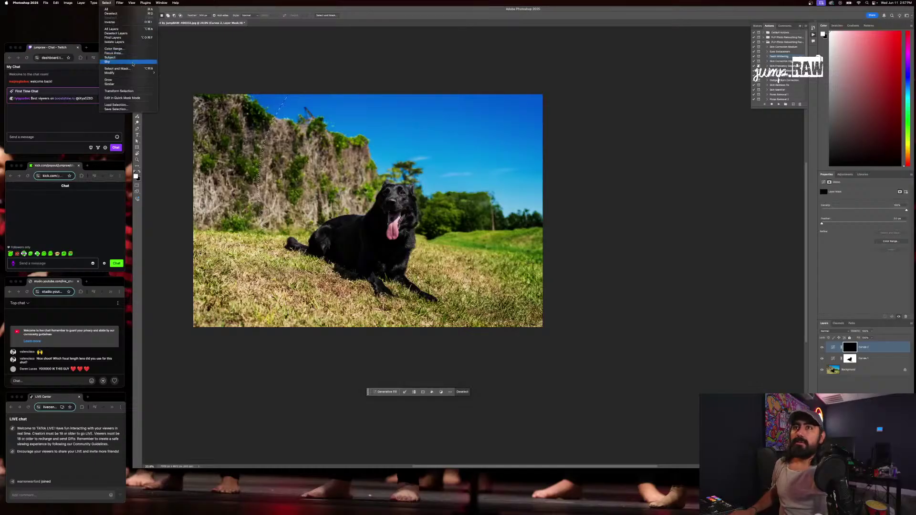
mouse_move(133, 73)
click(181, 90)
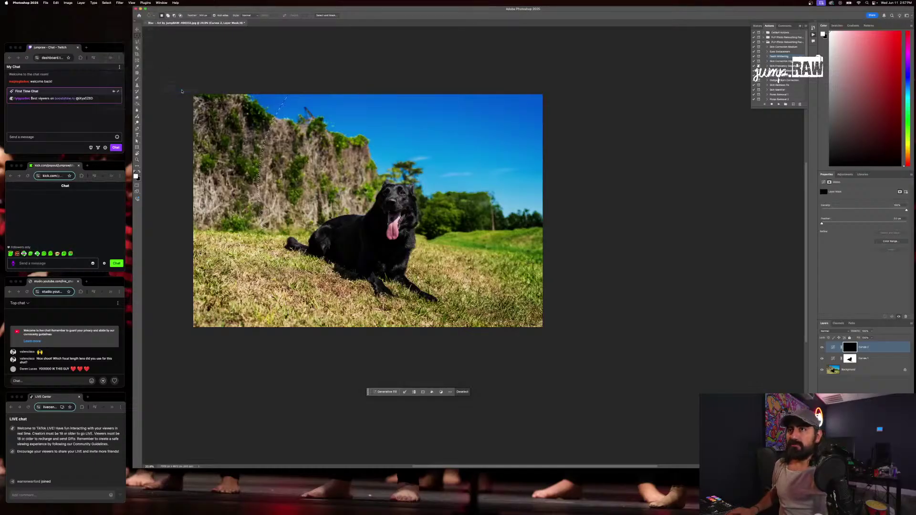
key(Return)
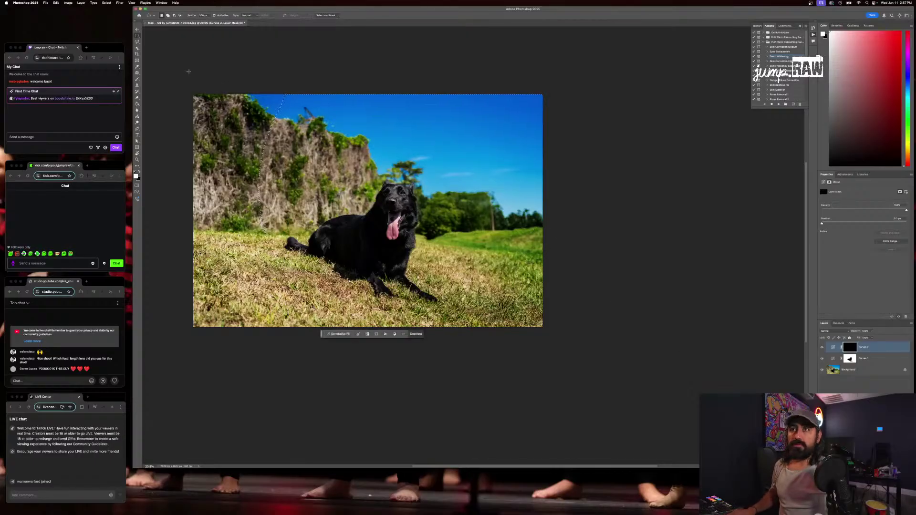
Fill the feathered ellipse with white on the second Curves layer's mask, deselect, and invert the mask to darken the outer areas
click(138, 104)
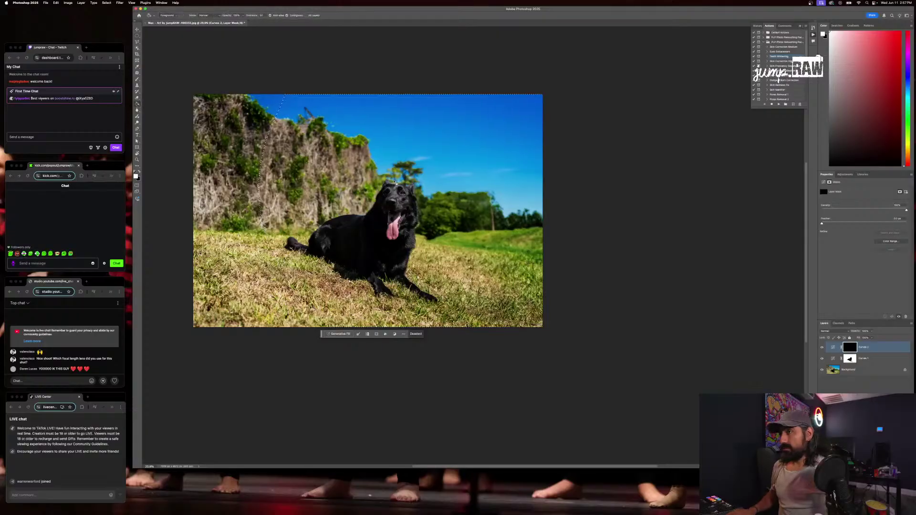
click(395, 182)
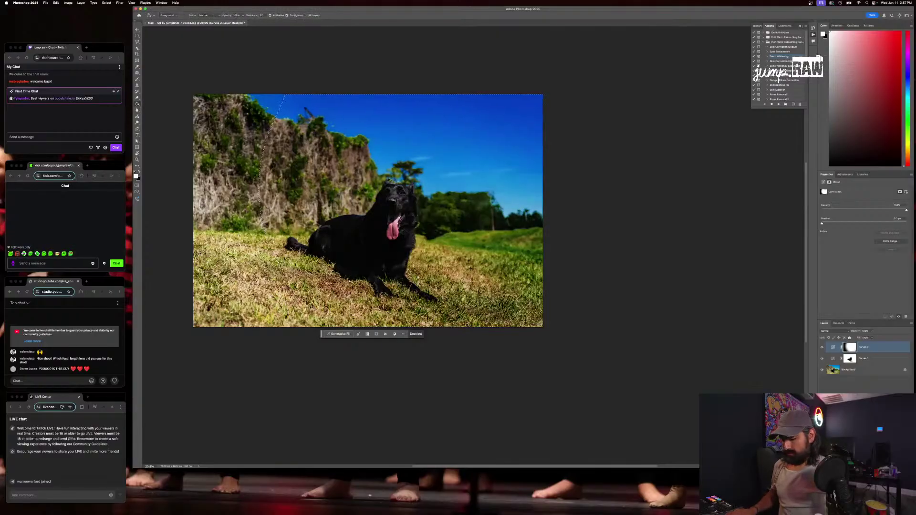
key(super+d)
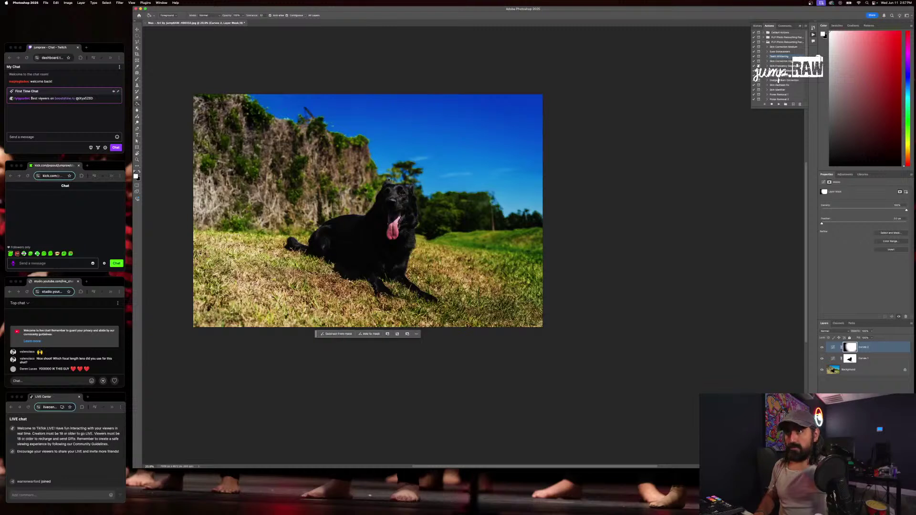
key(super+i)
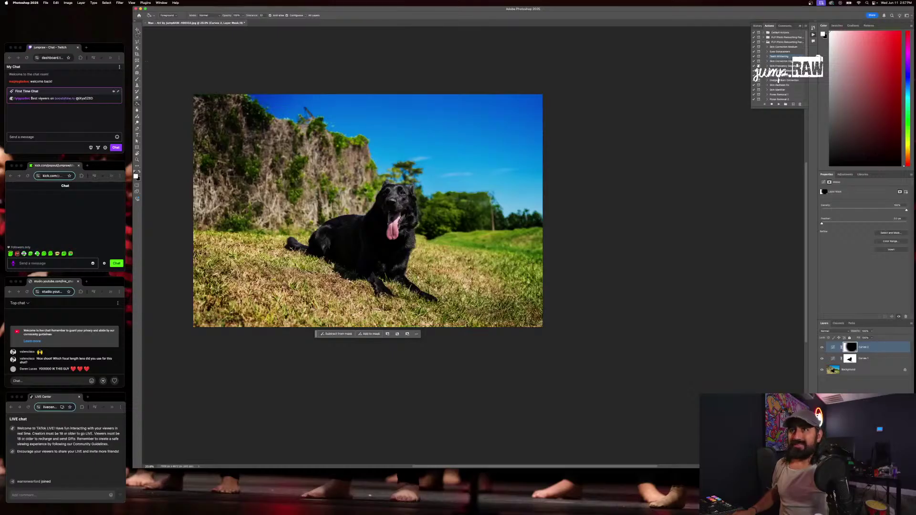
Scale the second Curves layer's mask up beyond the photo's borders and reposition it around the image
key(v)
key(shift+alt+bracketleft)
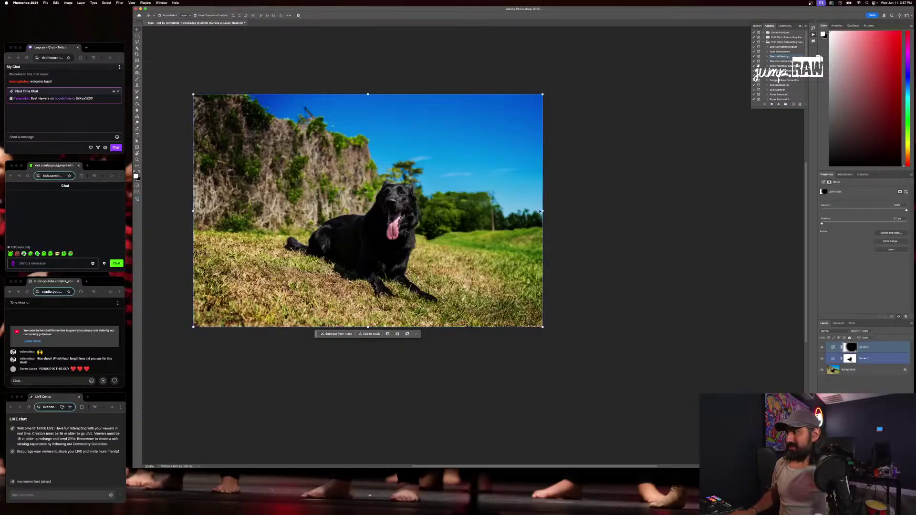
drag(542, 211, 582, 211)
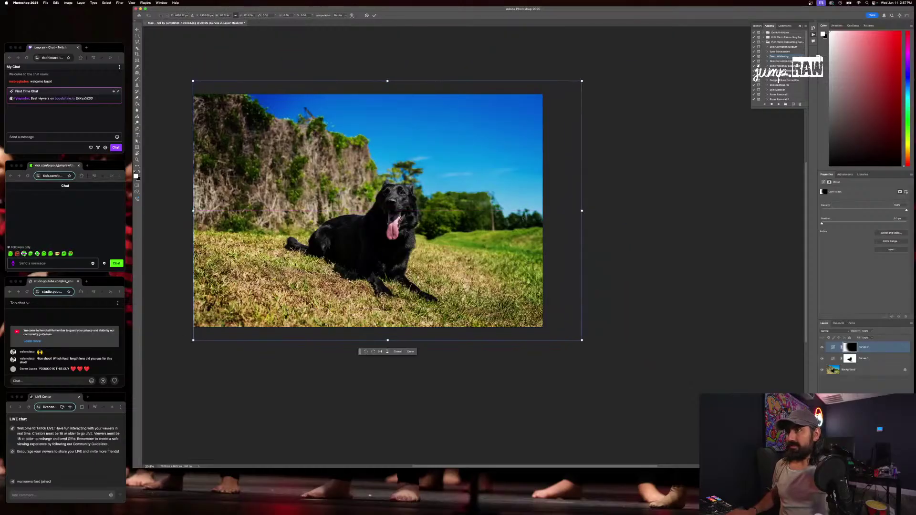
drag(423, 176, 403, 179)
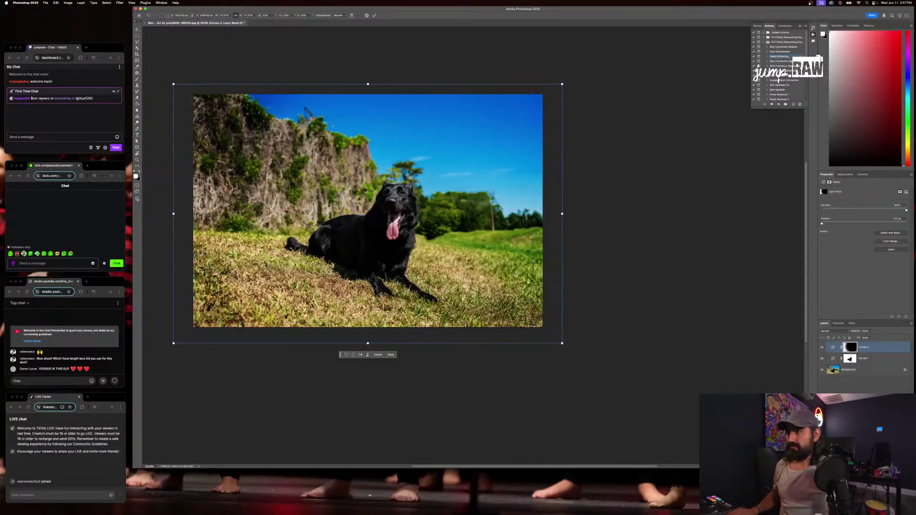
drag(367, 348, 368, 341)
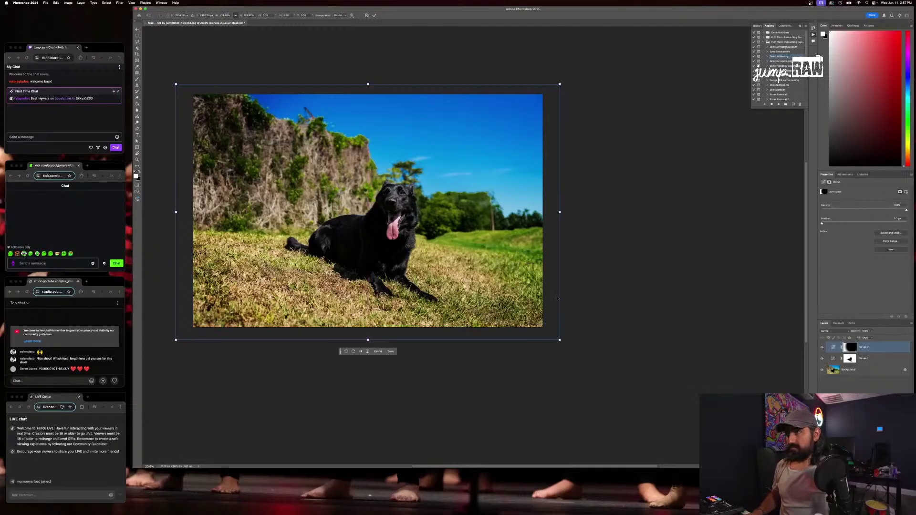
key(Return)
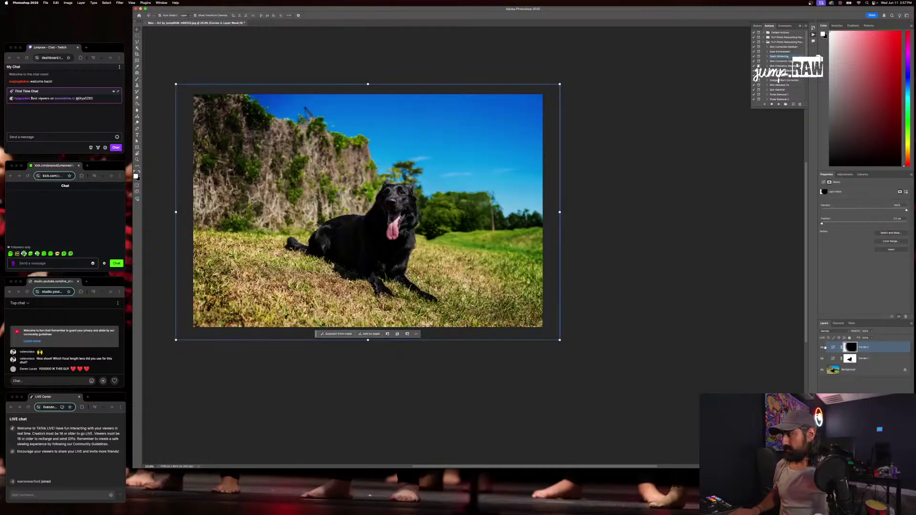
Toggle the second Curves layer to compare the effect, and shrink its mask from the lower-left corner toward the photo's edge
click(822, 348)
click(821, 348)
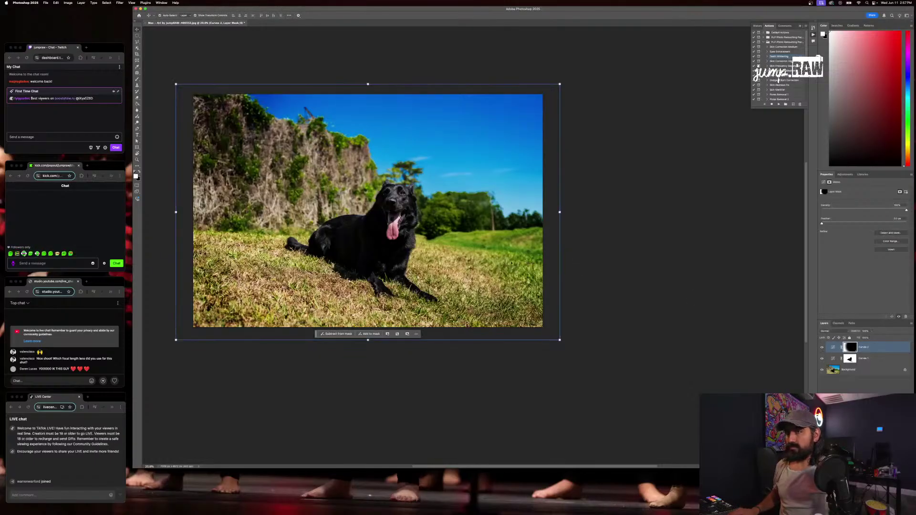
shift+click(871, 358)
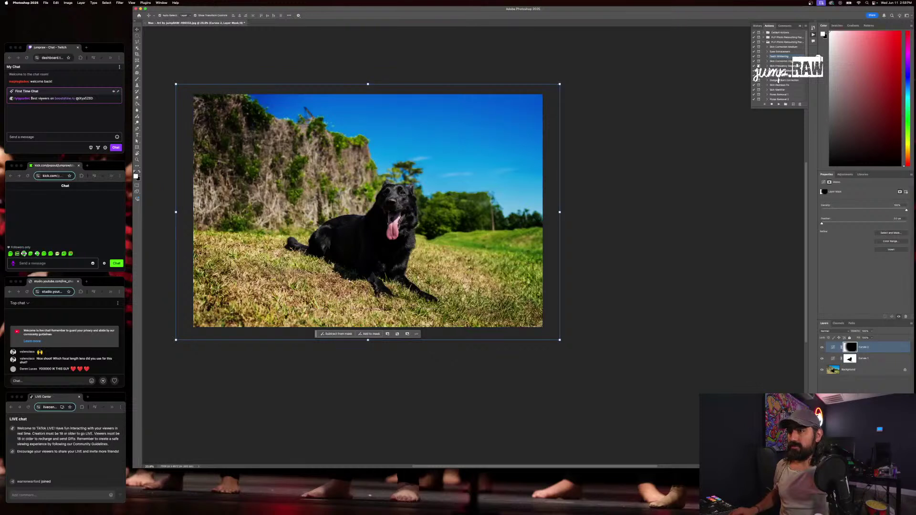
key(ctrl+t)
drag(176, 339, 190, 330)
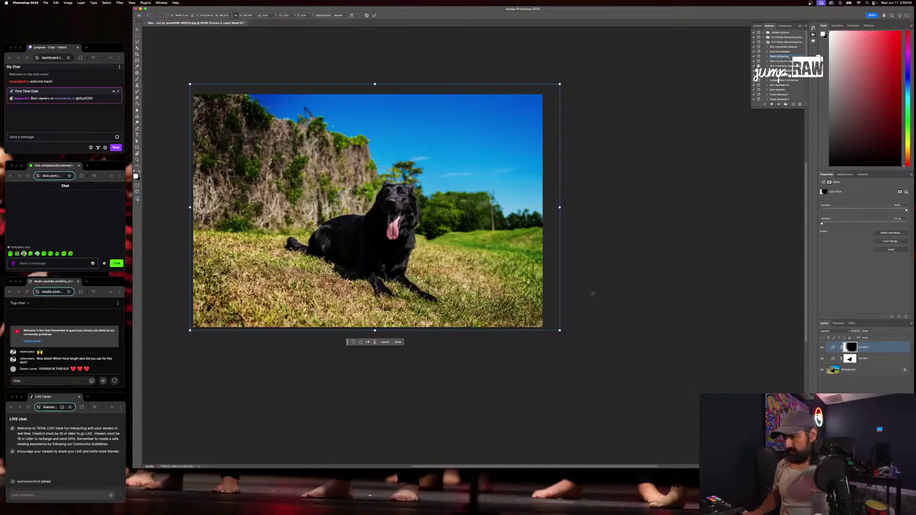
key(Return)
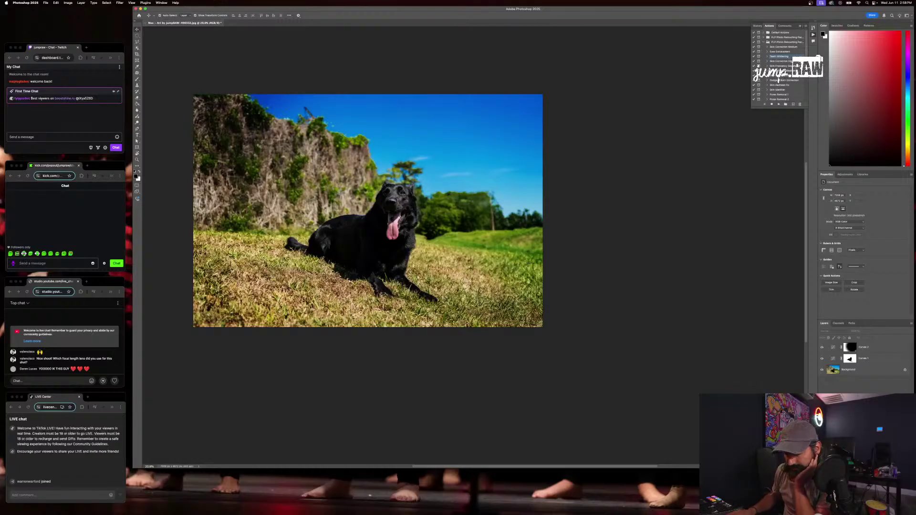
key(super+Tab)
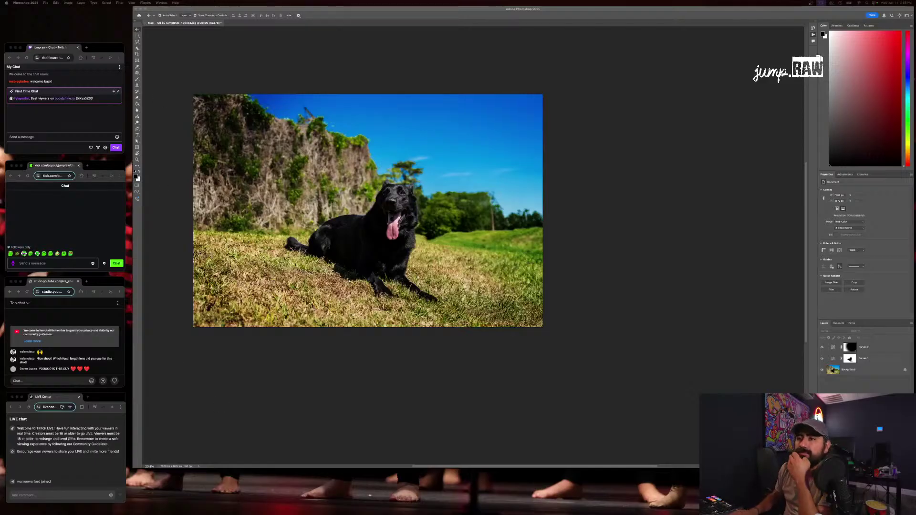
click(175, 125)
click(451, 280)
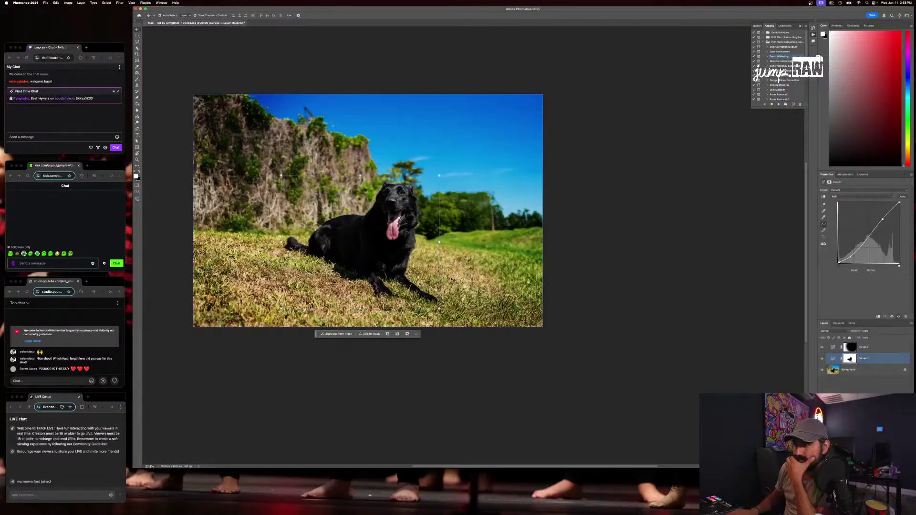
Delete the second Curves layer together with its mask, and clear the layer selection
click(474, 282)
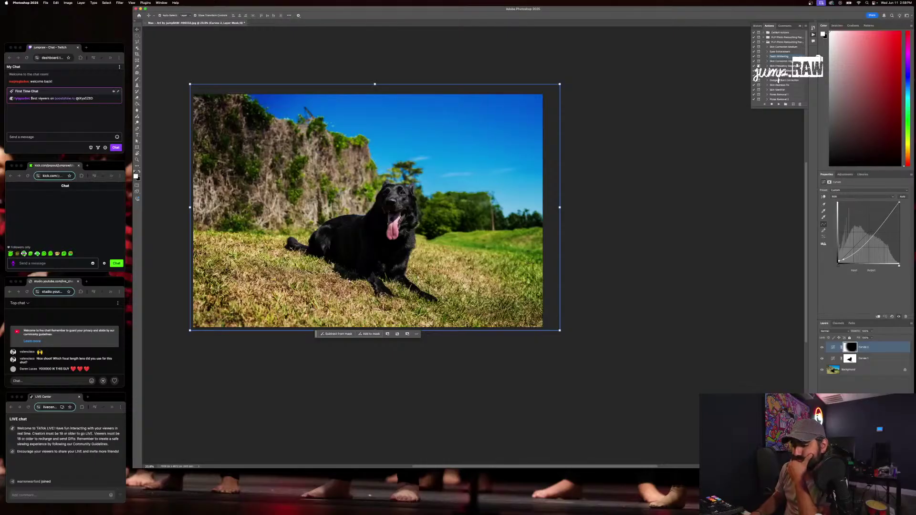
key(Delete)
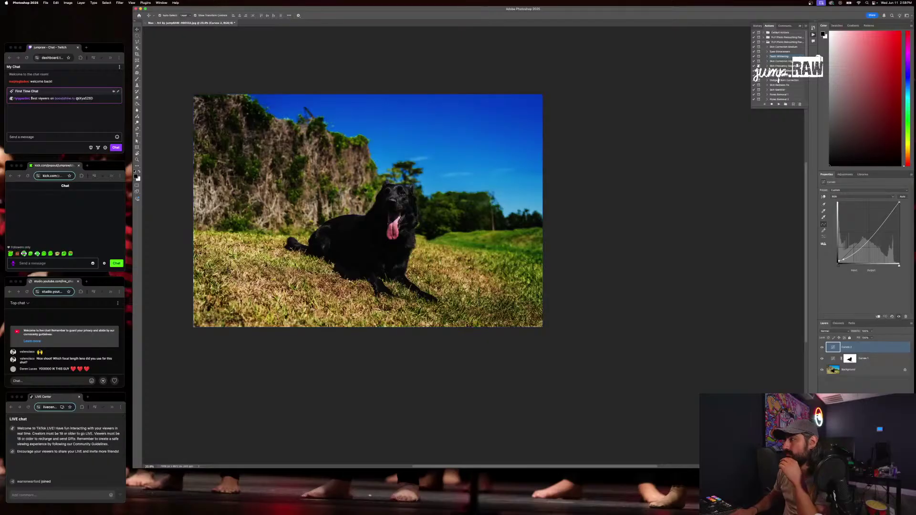
shift+click(869, 360)
click(872, 350)
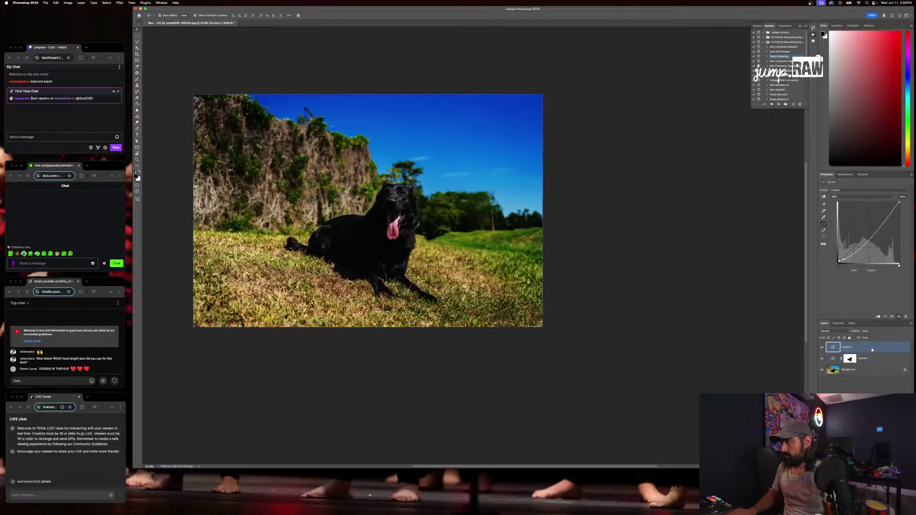
key(Delete)
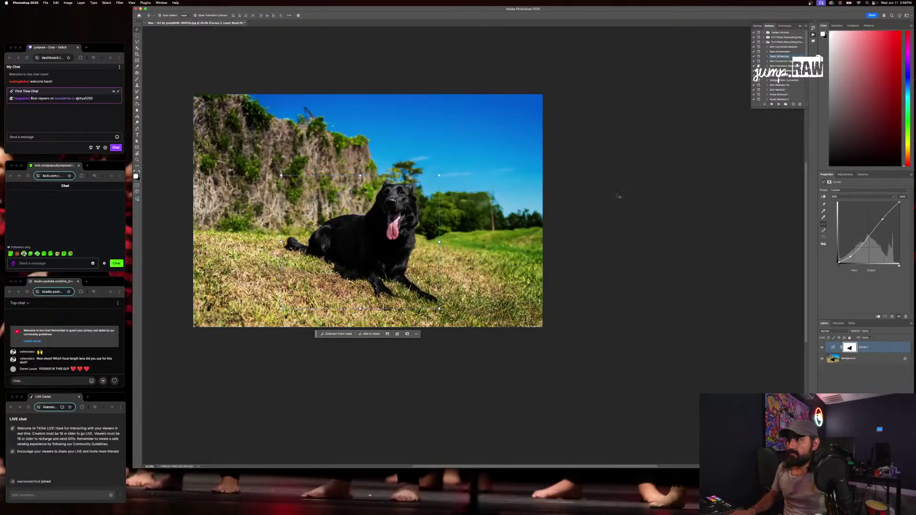
click(617, 199)
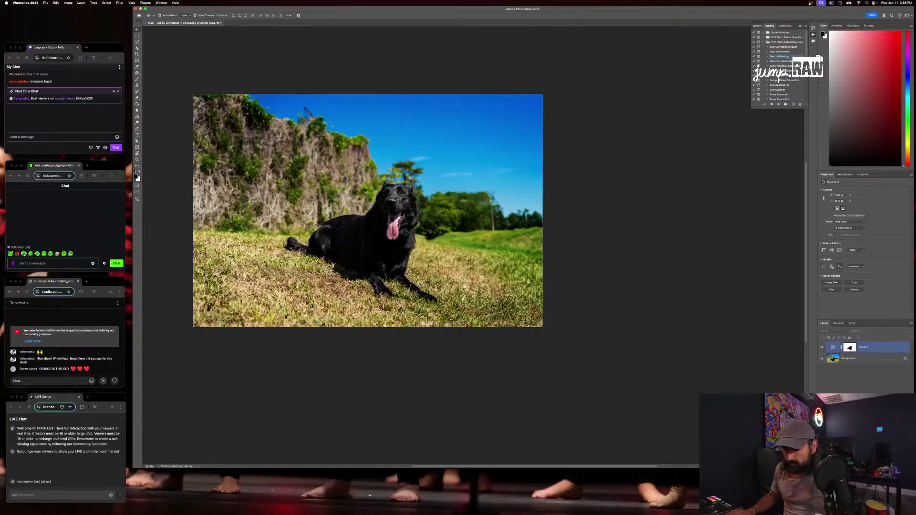
Try adding an empty layer above the remaining Curves layer, and undo the addition
scroll(427, 230, down, 2)
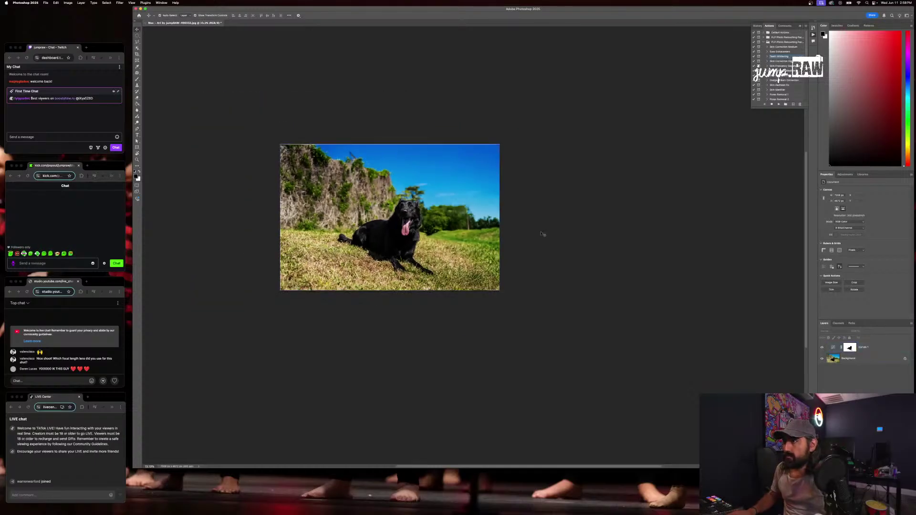
scroll(435, 229, up, 2)
scroll(441, 219, down, 3)
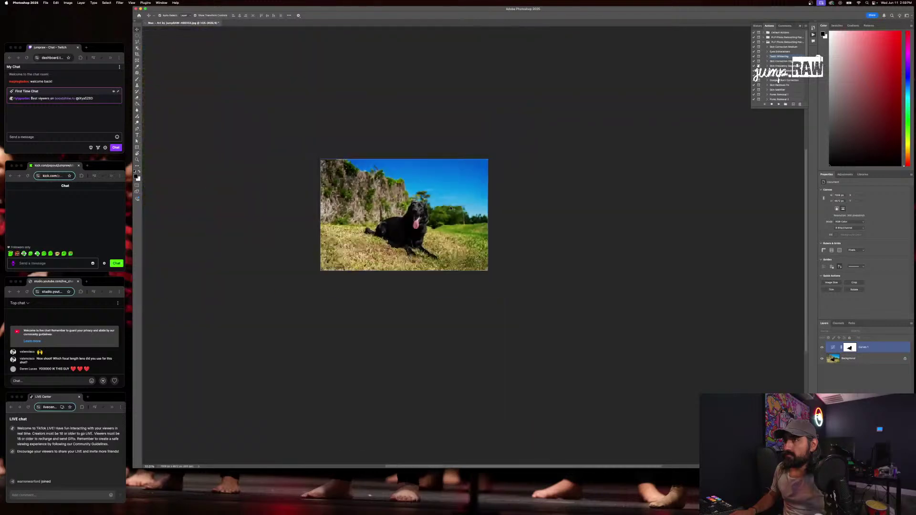
scroll(451, 209, up, 2)
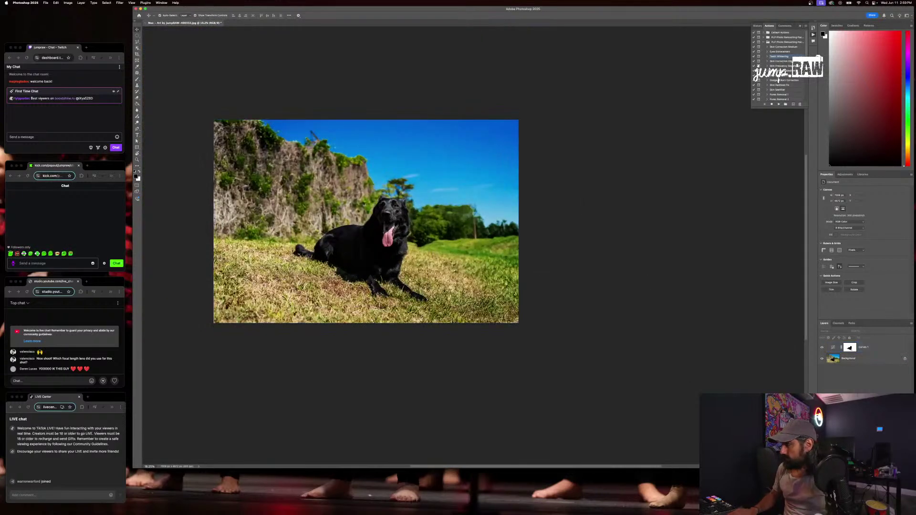
key(super+shift+alt+n)
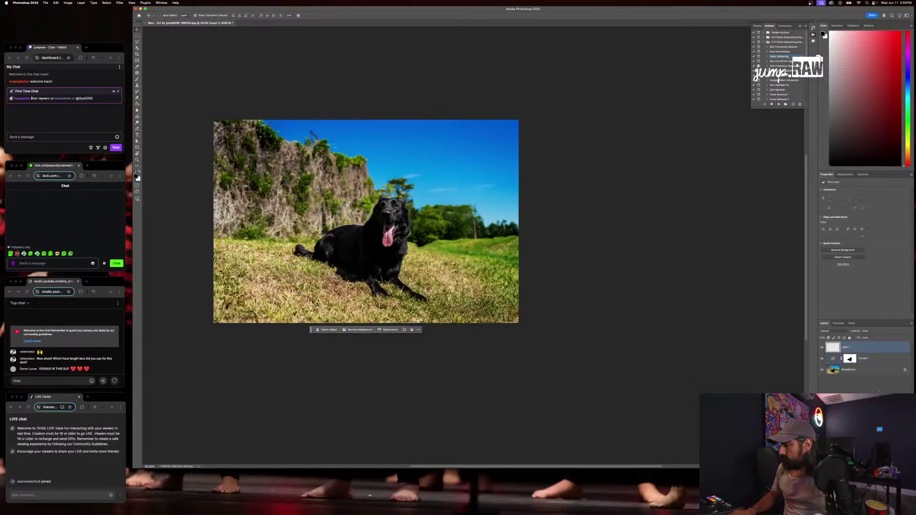
key(super+z)
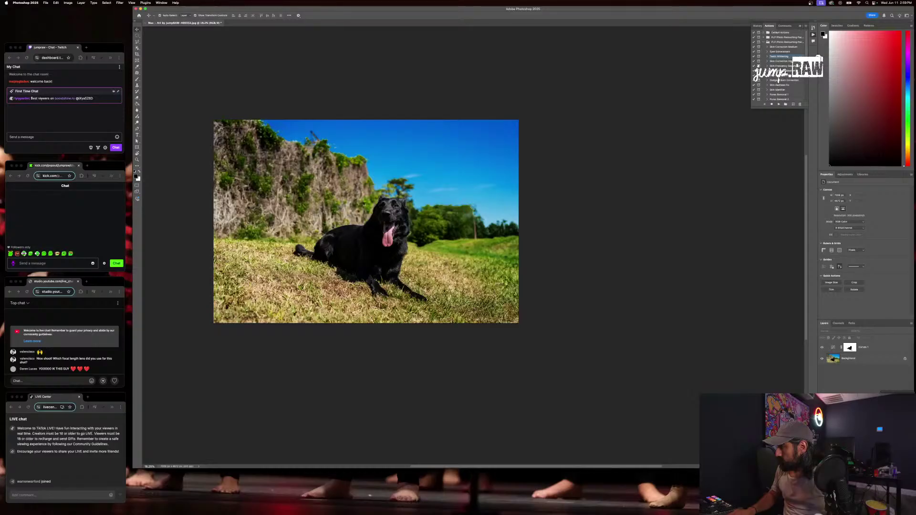
Add a new Curves adjustment layer above the first one, lowering the shadows and raising the highlights into an S-curve
click(890, 424)
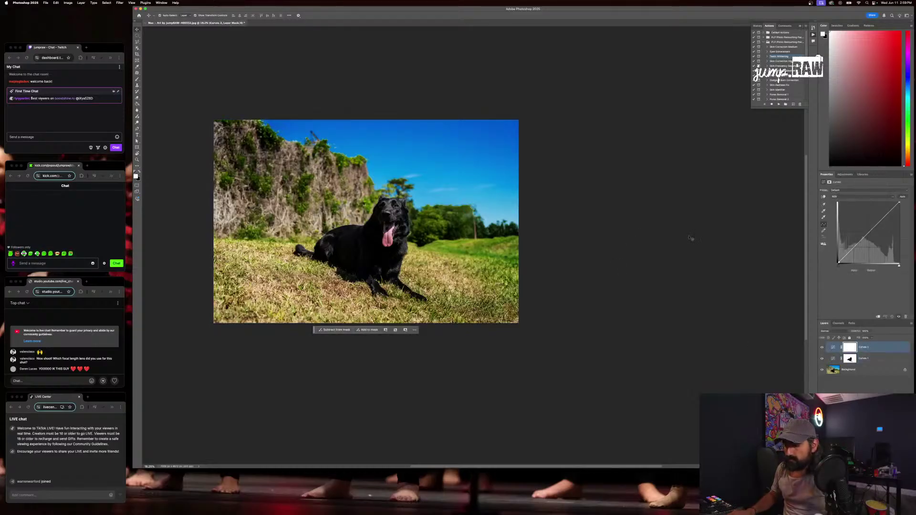
drag(839, 262, 846, 258)
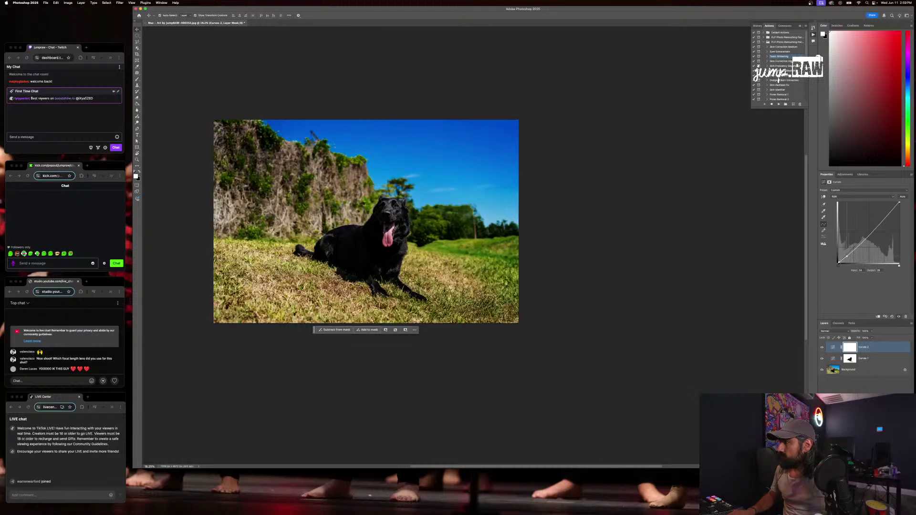
drag(880, 222, 879, 220)
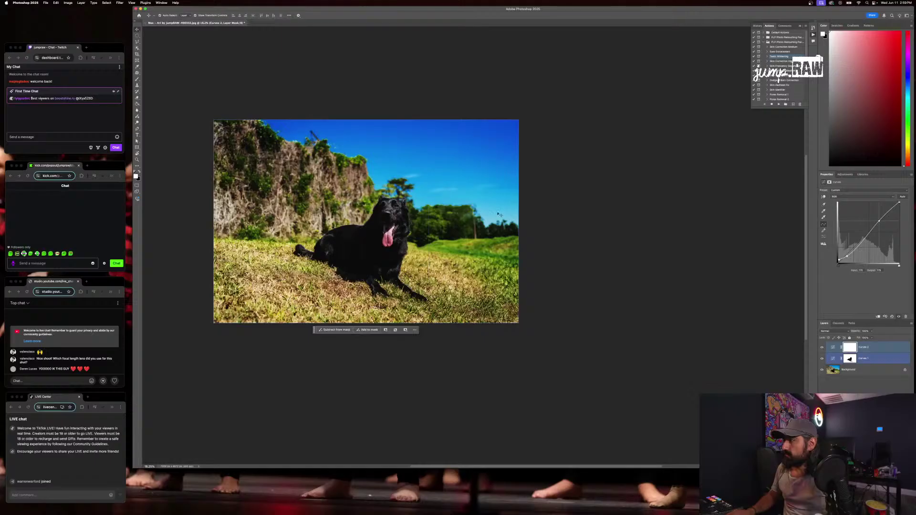
Toggle the visibility of the Curves layers to compare the edited photo with the original and the individual adjustments
click(849, 347)
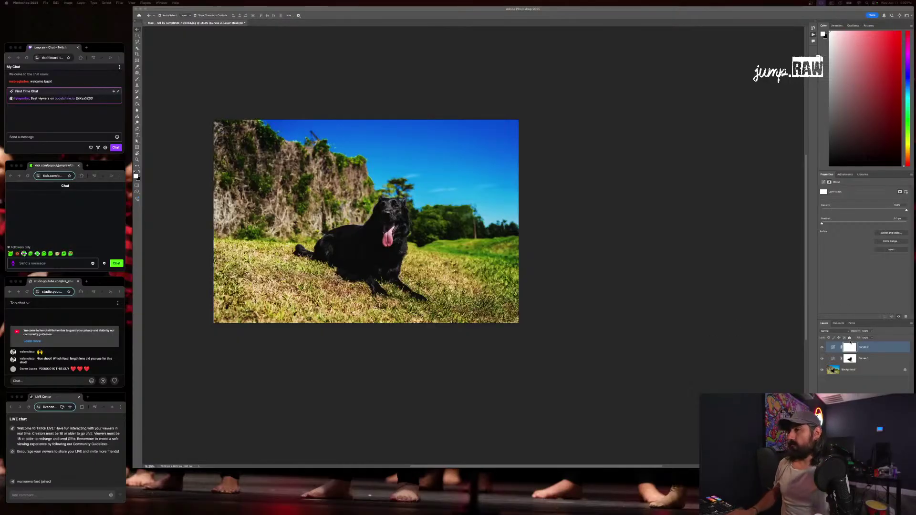
click(646, 247)
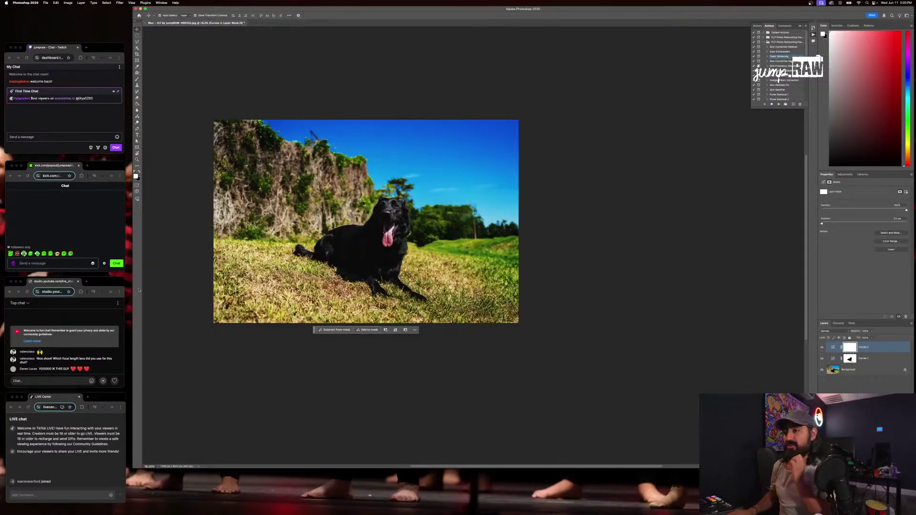
shift+click(828, 360)
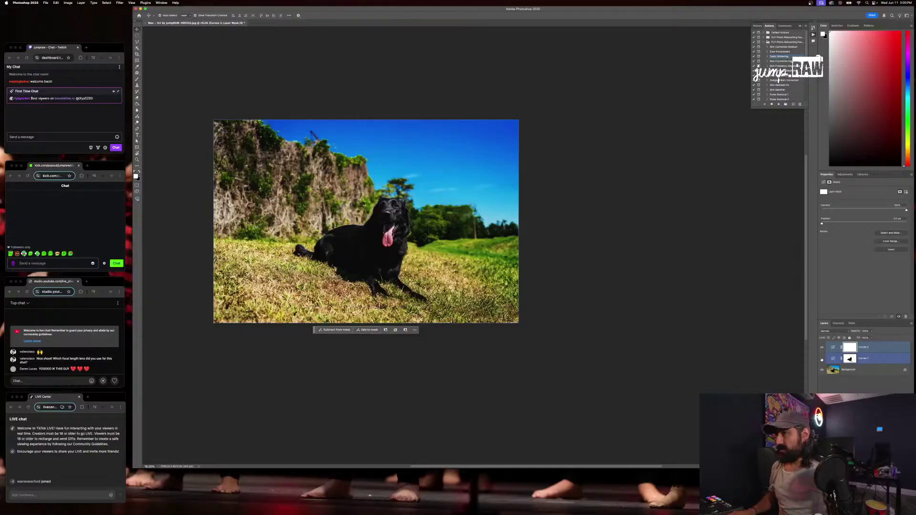
click(821, 359)
click(821, 360)
click(821, 360)
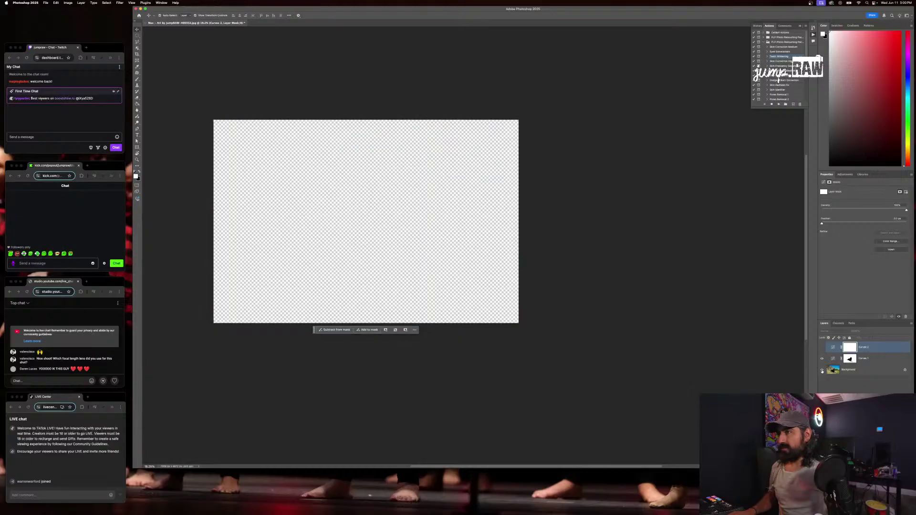
click(822, 358)
click(822, 360)
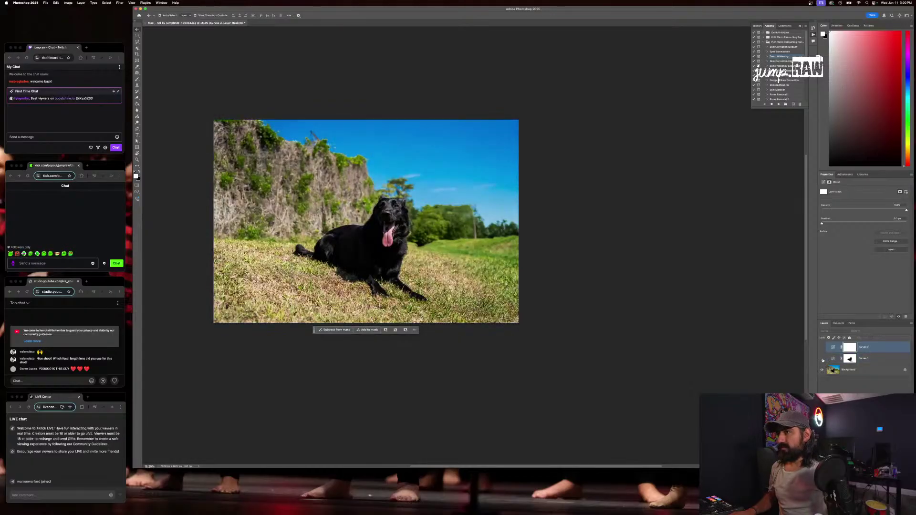
click(822, 360)
click(822, 360)
click(822, 360)
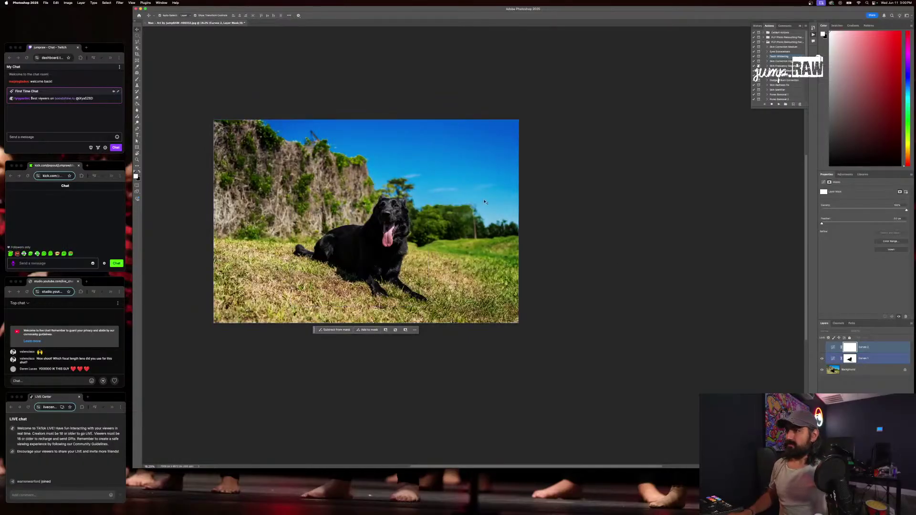
Load the first Curves layer's mask as a selection and make the visible second Curves layer's white mask the editing target
click(853, 349)
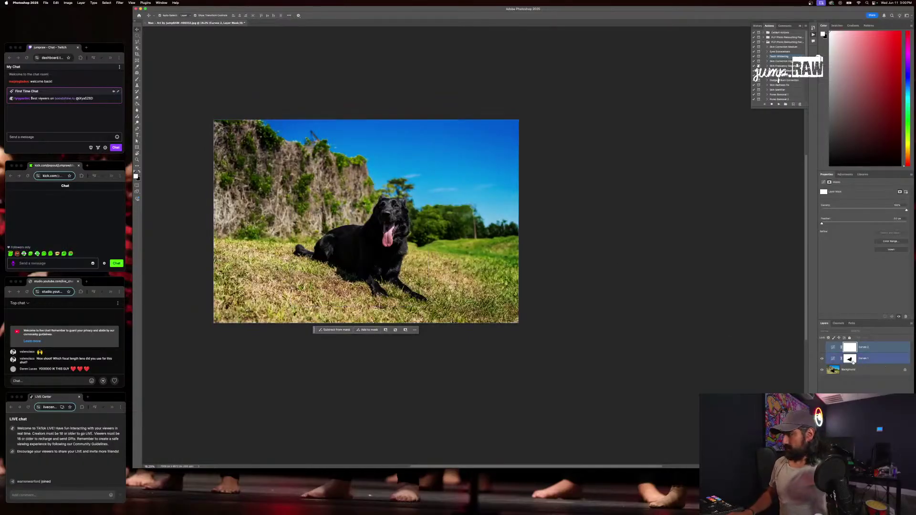
click(896, 352)
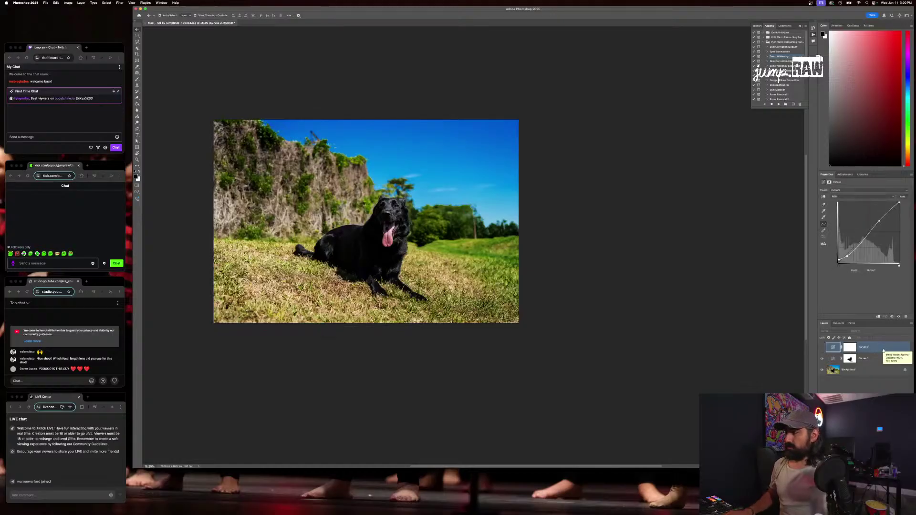
super+click(849, 360)
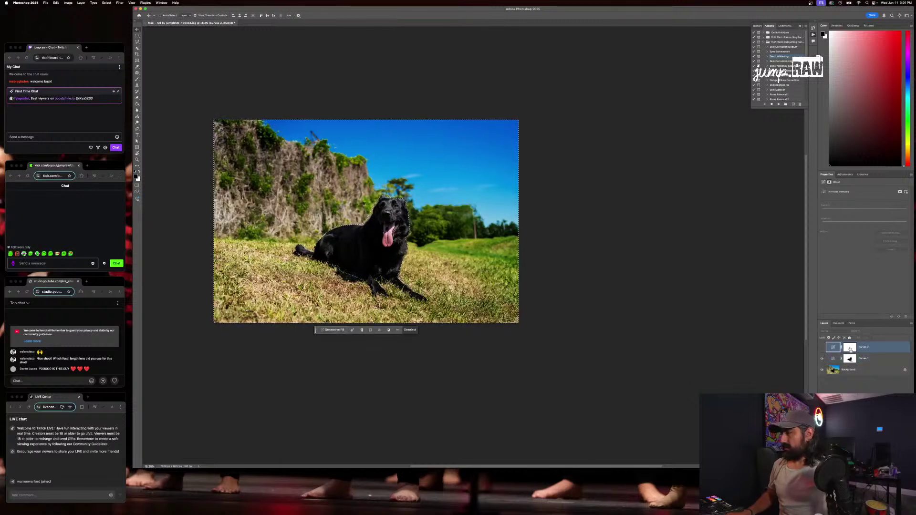
click(821, 348)
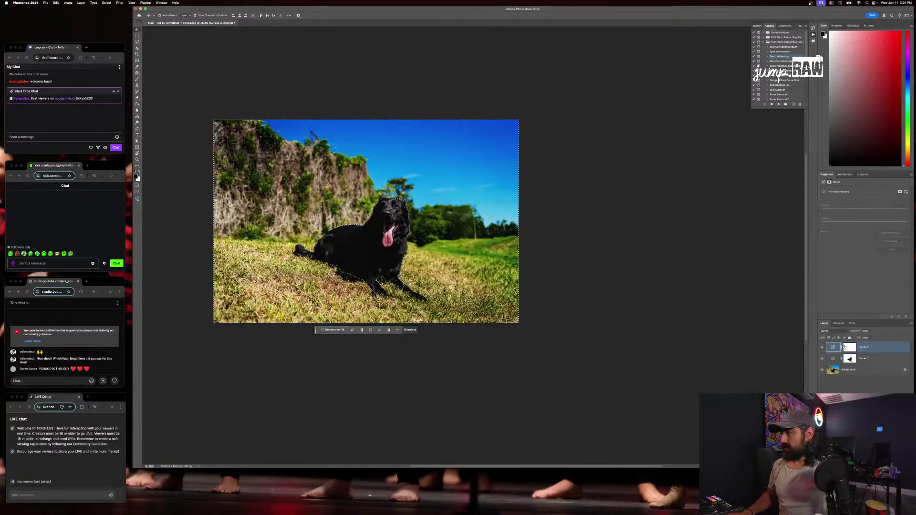
click(849, 347)
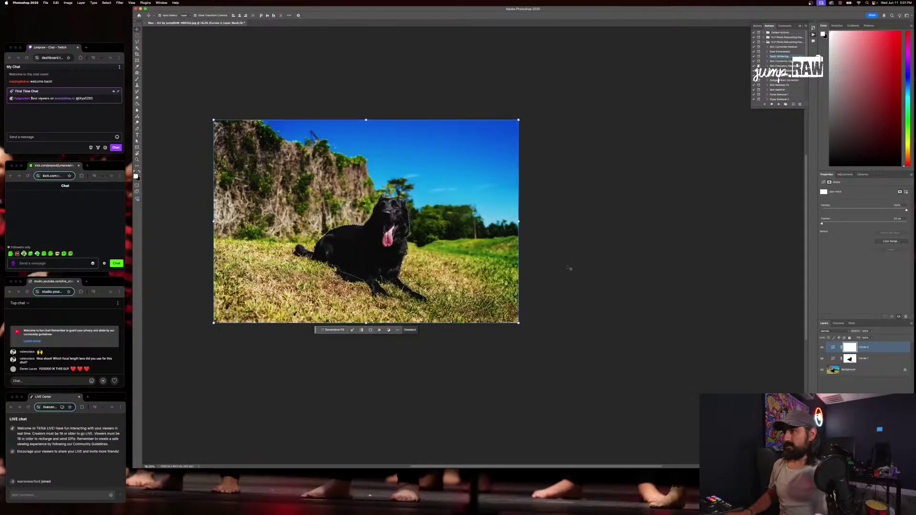
click(821, 348)
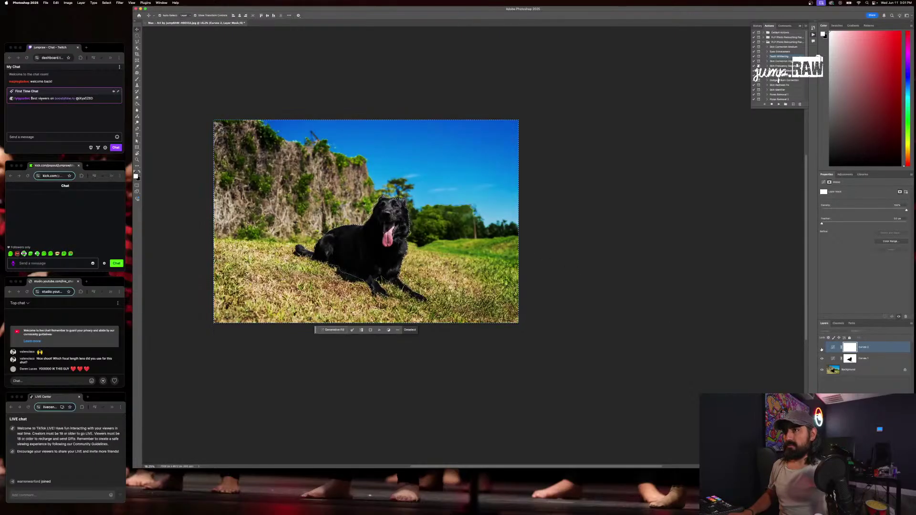
click(821, 349)
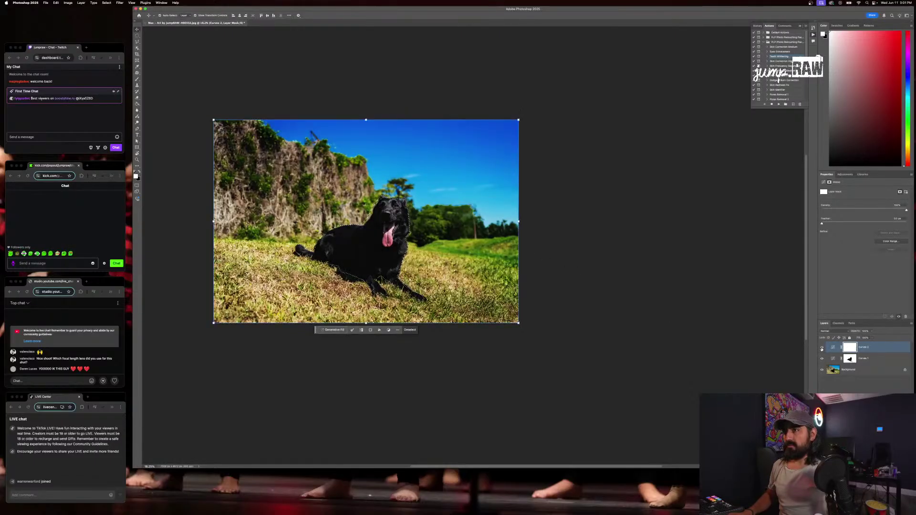
shift+click(851, 358)
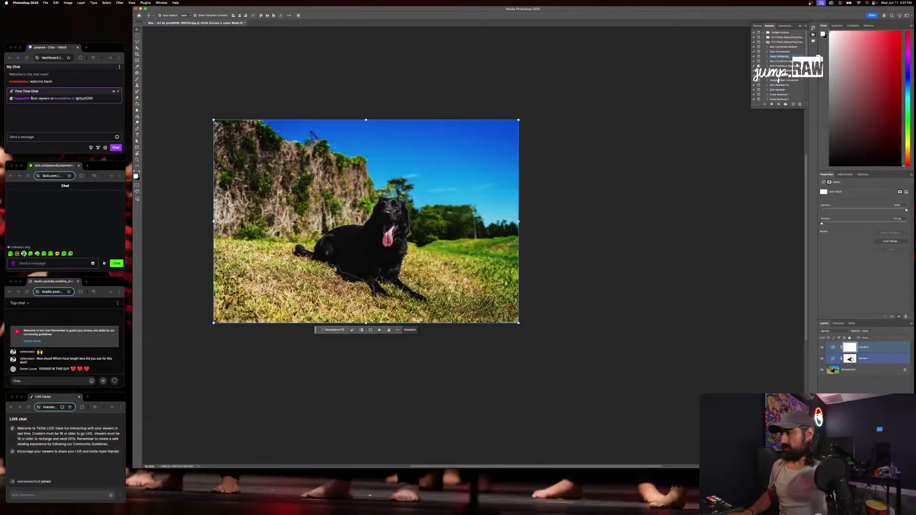
super+click(851, 358)
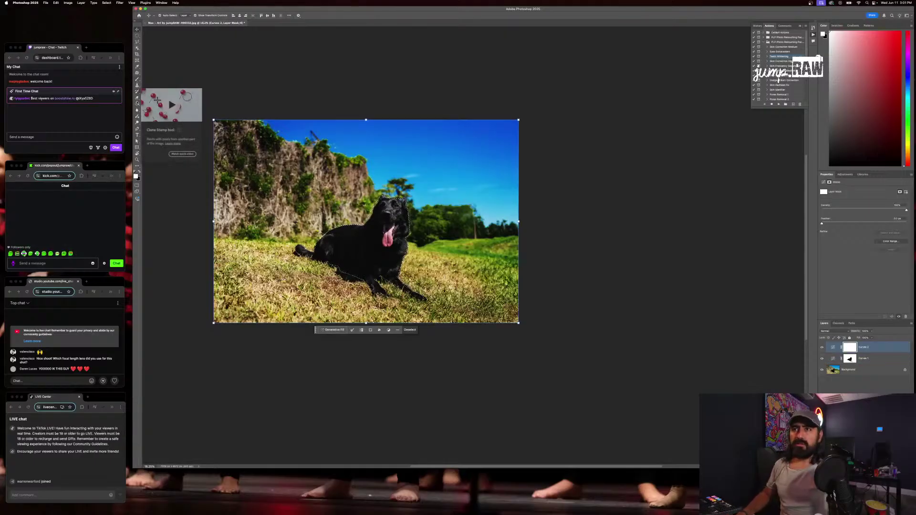
Make black the foreground color, try a brush stroke on the second Curves layer's mask along the dog's back, and undo the stroke
click(136, 79)
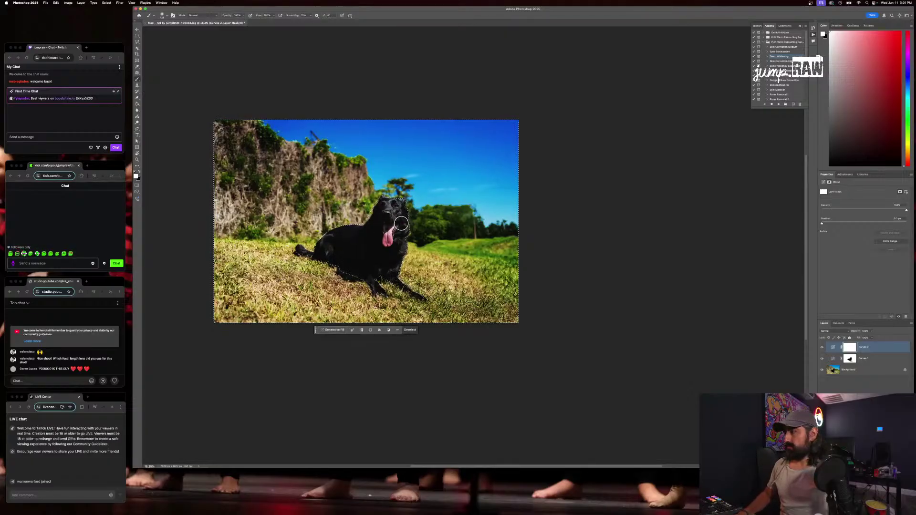
click(138, 173)
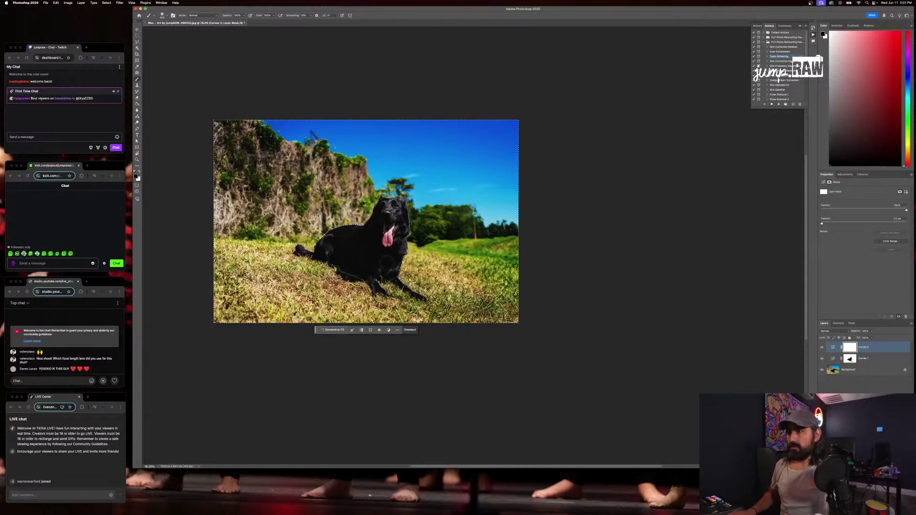
drag(313, 238, 374, 205)
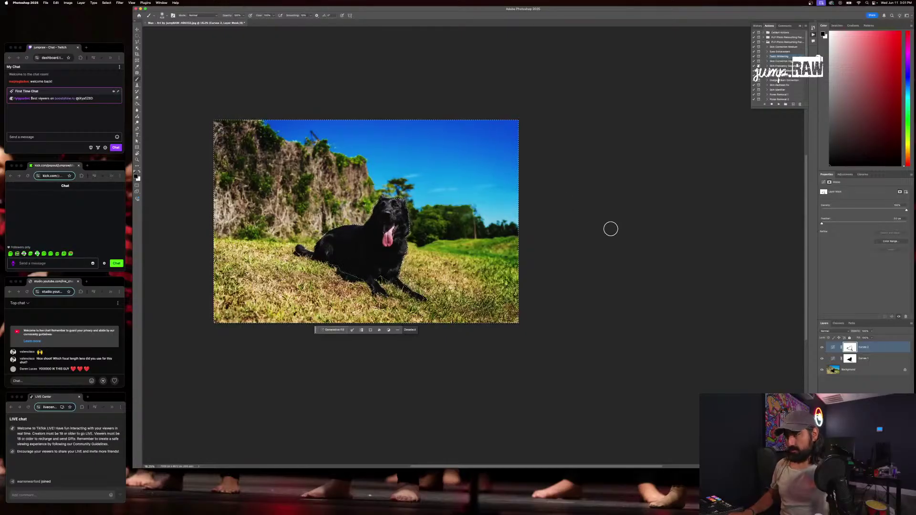
key(super+z)
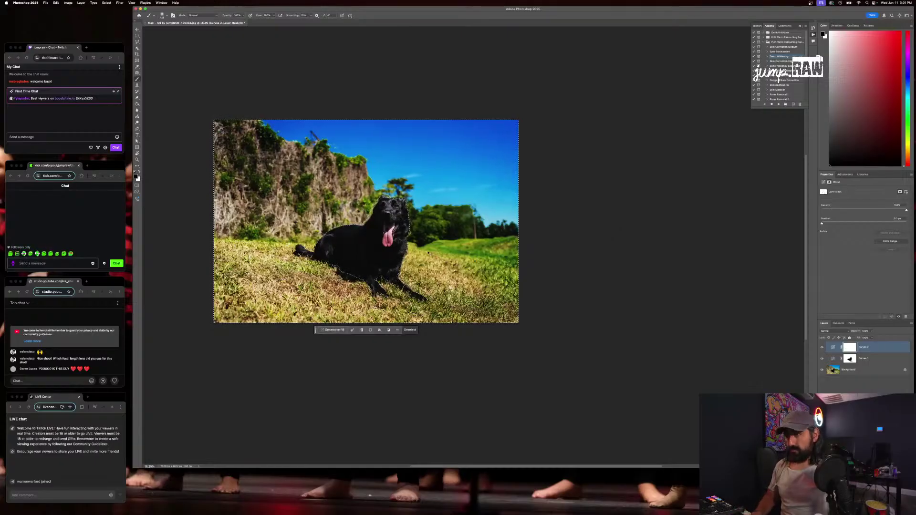
Fill the selected background area of the second Curves layer's mask with black, deselect, and toggle the layer to compare
key(alt+BackSpace)
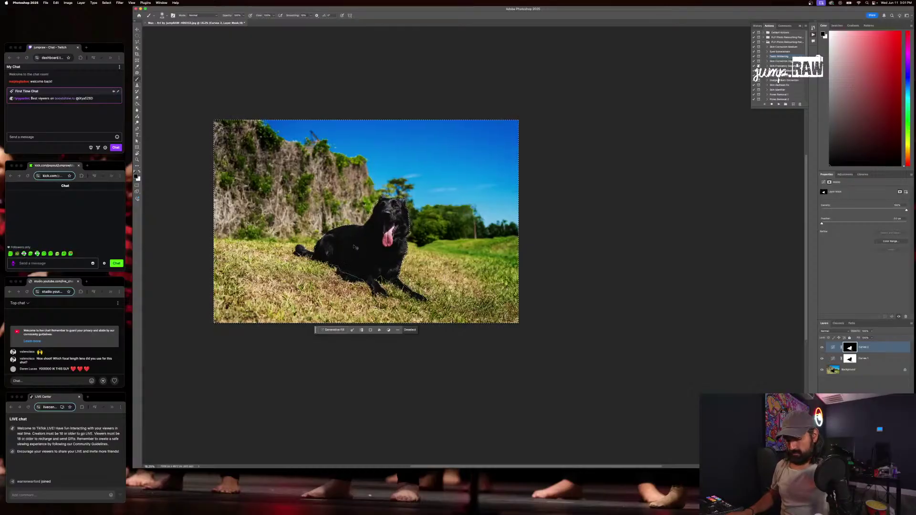
key(super+d)
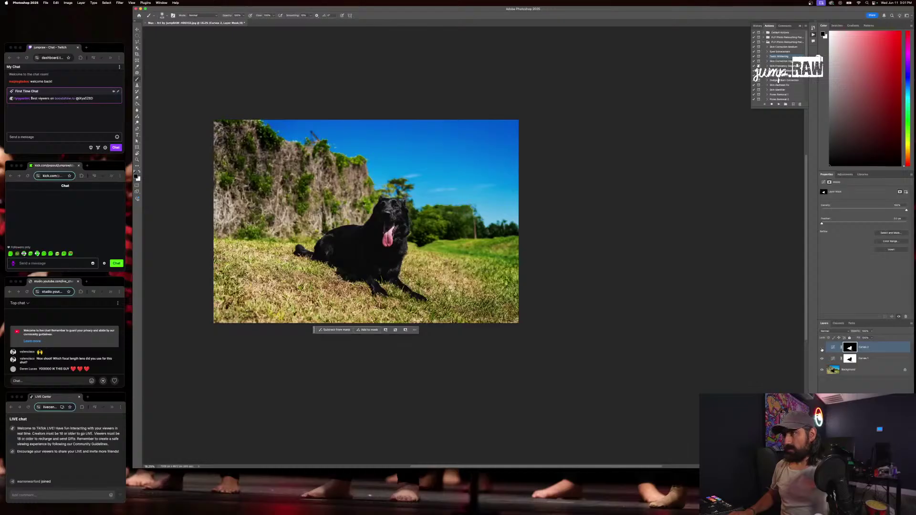
click(822, 350)
click(822, 350)
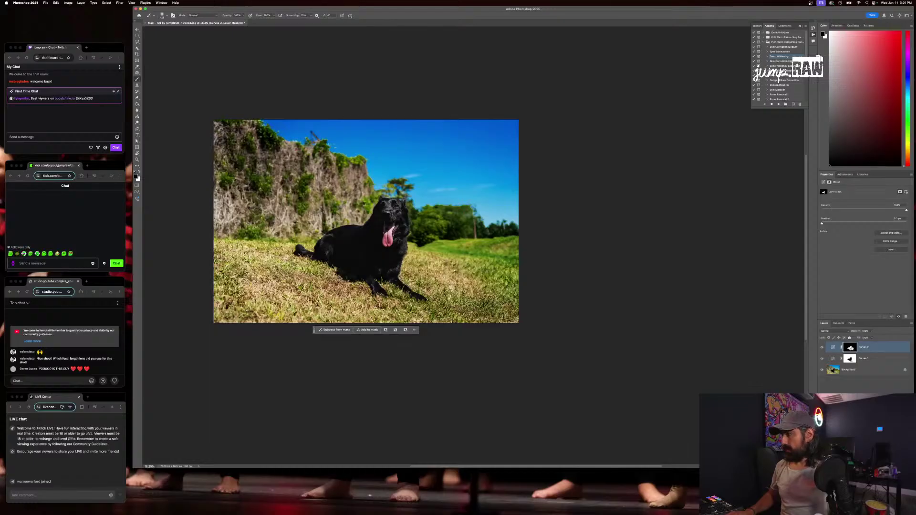
Reshape the dog-only Curves layer's curve by anchoring the deepest blacks and lifting the shadow and highlight points
click(833, 349)
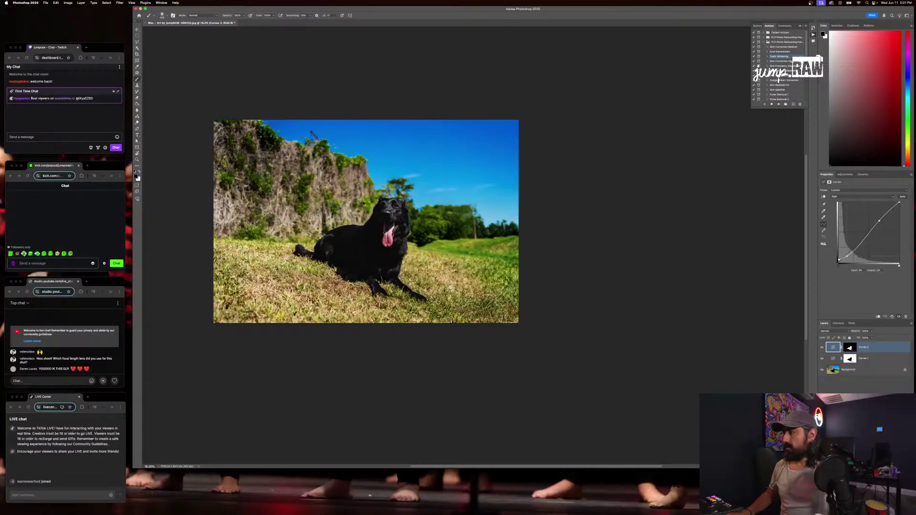
drag(845, 257, 843, 260)
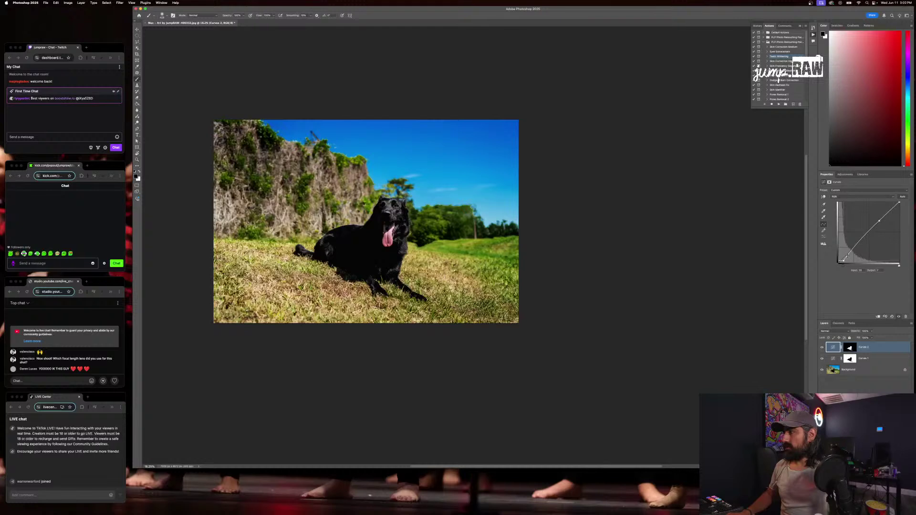
drag(844, 258, 840, 261)
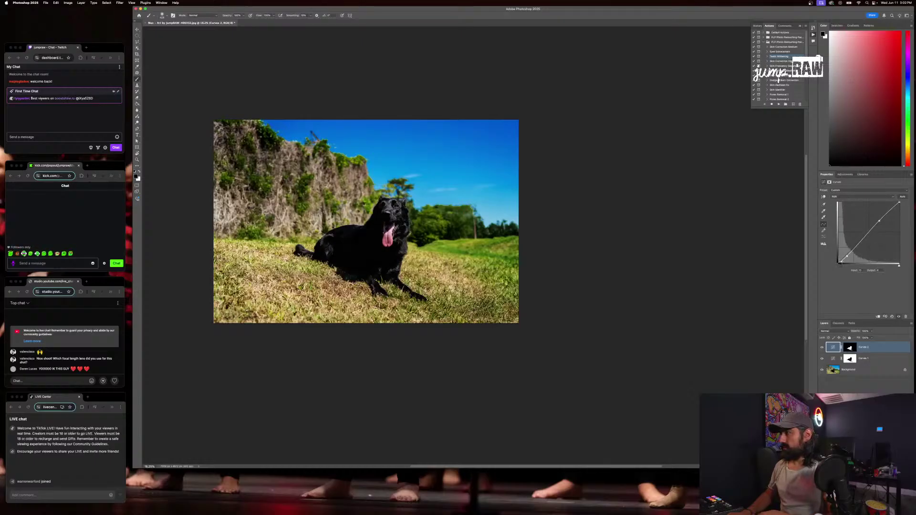
drag(846, 256, 848, 249)
mouse_move(879, 221)
mouse_down()
mouse_move(887, 223)
mouse_move(882, 218)
mouse_up()
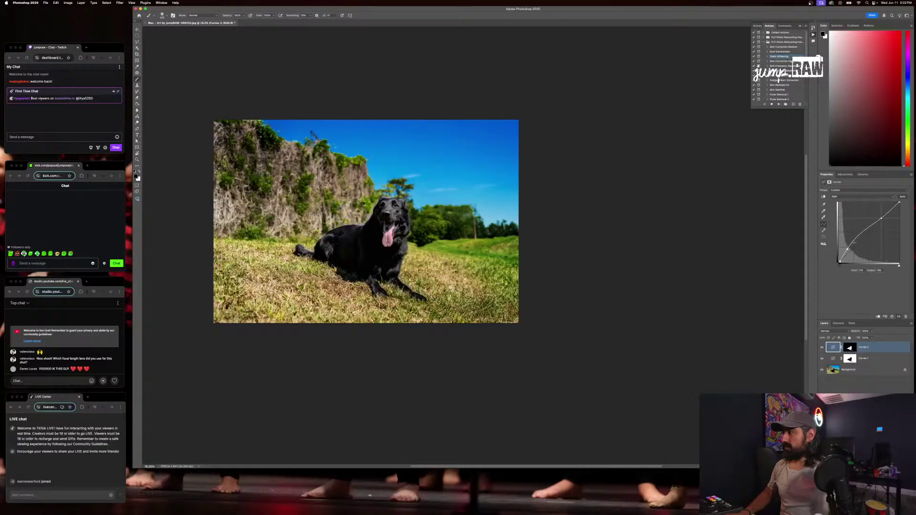
Refine the dog's curve by lowering the highlight point, pulling the white point inward, and raising a lower-midtone point, comparing with the layer hidden
drag(847, 249, 843, 252)
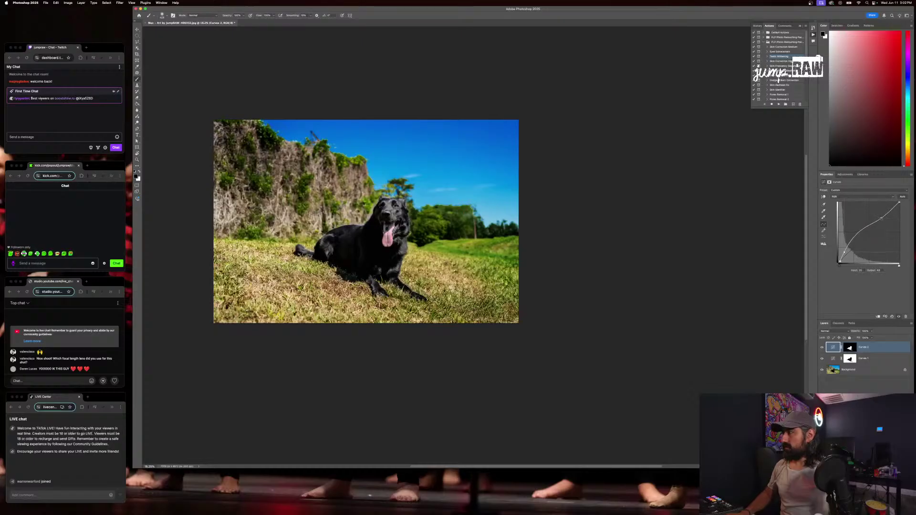
mouse_move(881, 219)
mouse_down()
mouse_move(897, 203)
mouse_move(881, 222)
mouse_up()
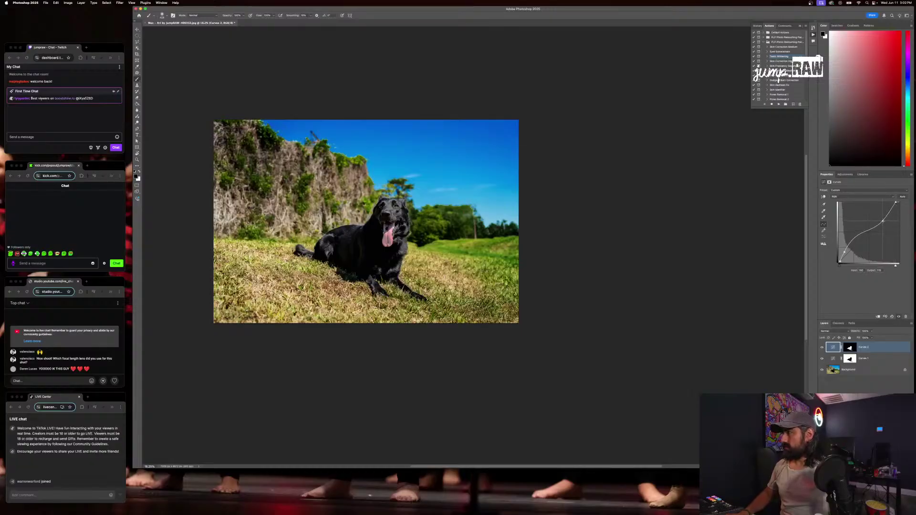
drag(845, 251, 848, 251)
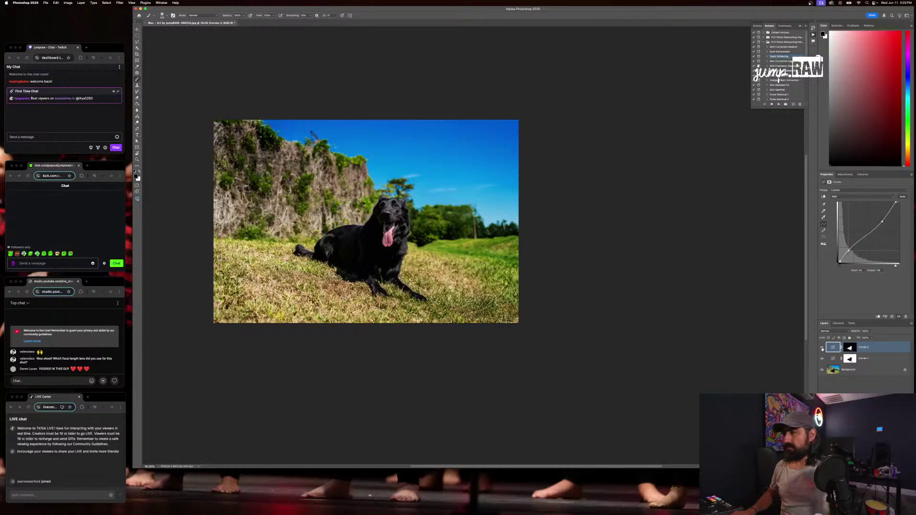
click(822, 349)
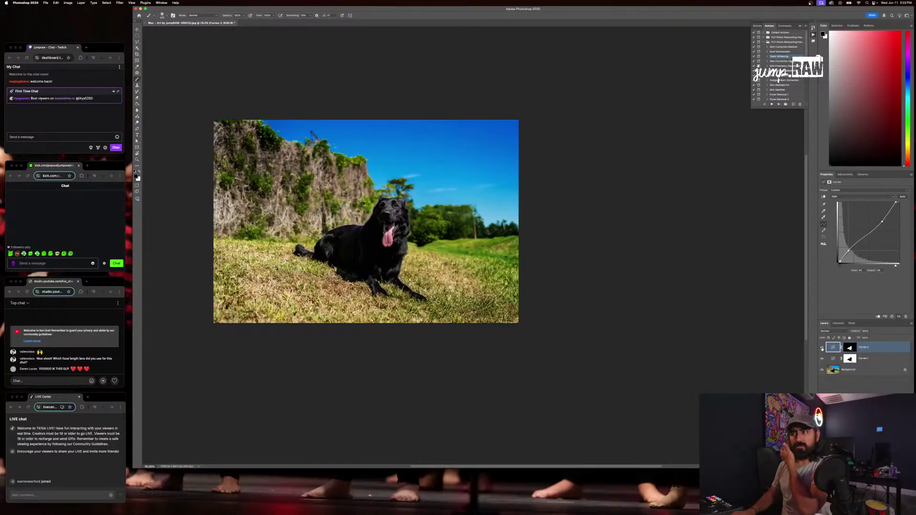
click(822, 348)
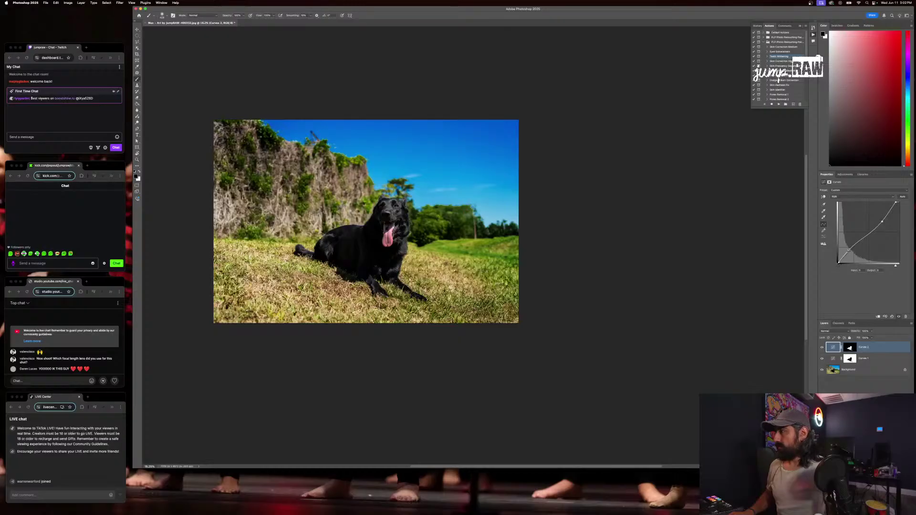
click(849, 249)
drag(849, 248, 854, 243)
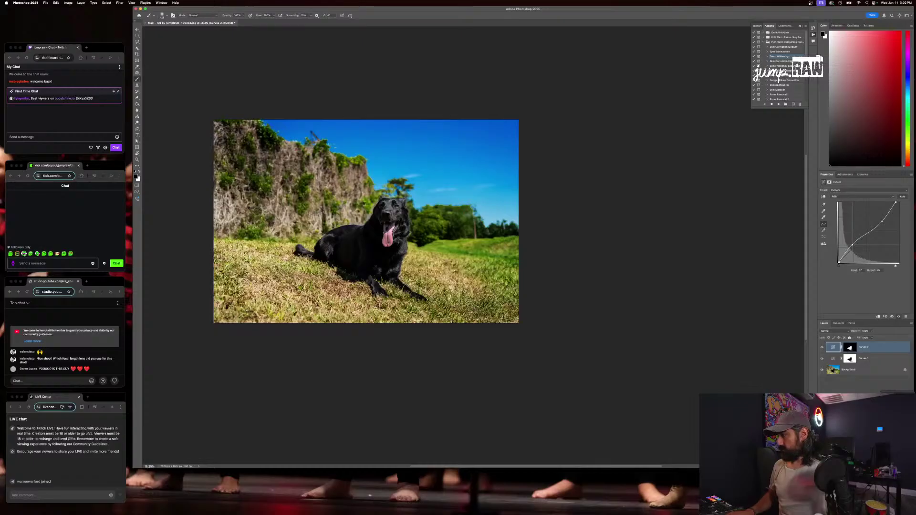
Add a Levels adjustment layer above the Curves layers and try pasting the second Curves layer's dog mask into its mask
click(891, 419)
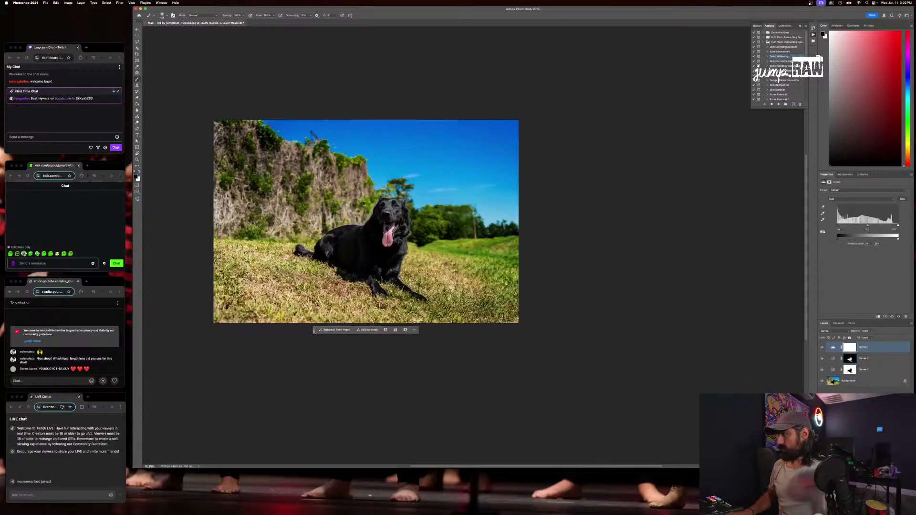
click(849, 358)
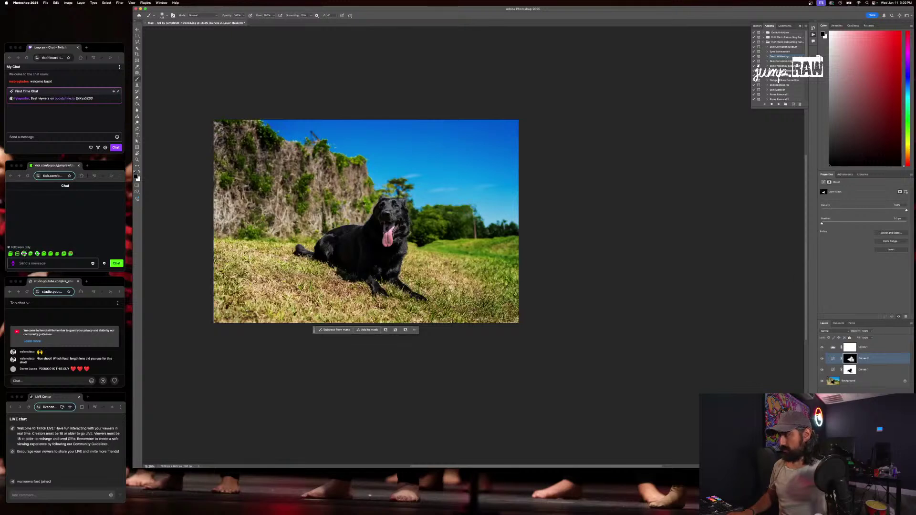
click(849, 349)
key(super+v)
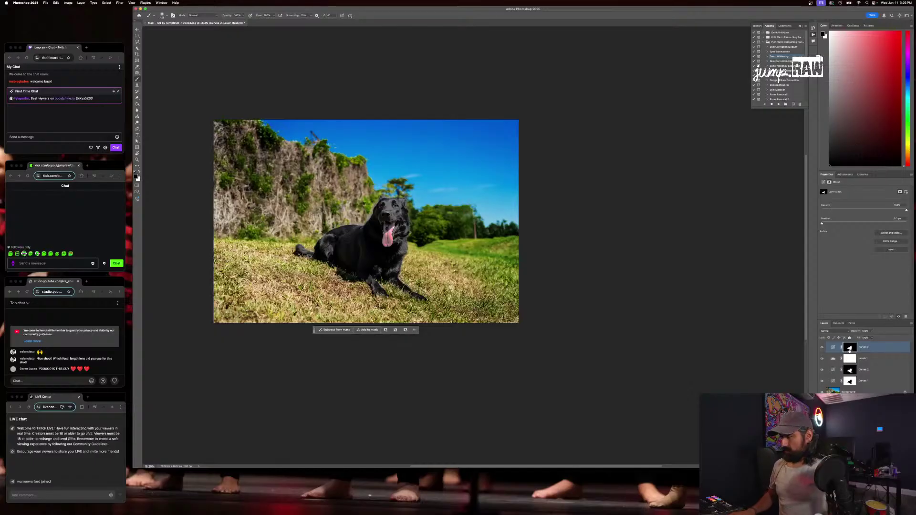
key(BackSpace)
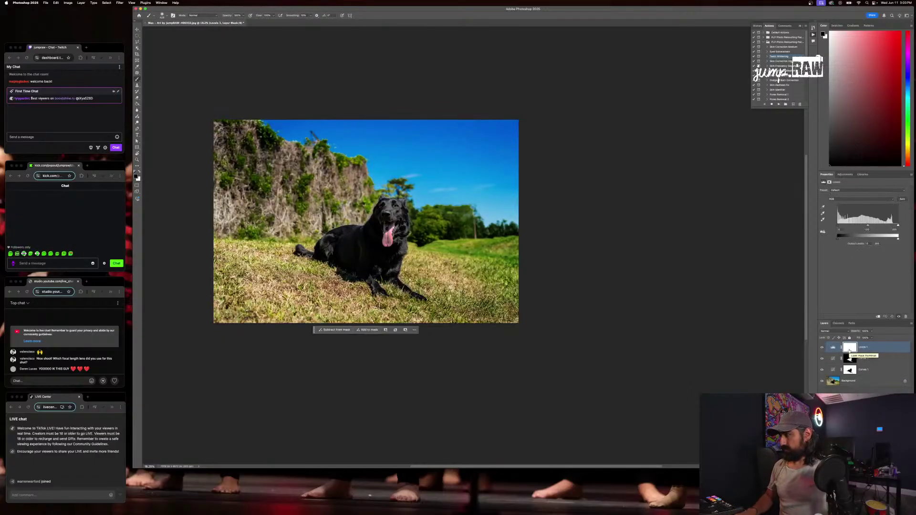
Replace the Levels layer's mask with the dog mask from a copy of the second Curves layer, and delete that copy
click(853, 348)
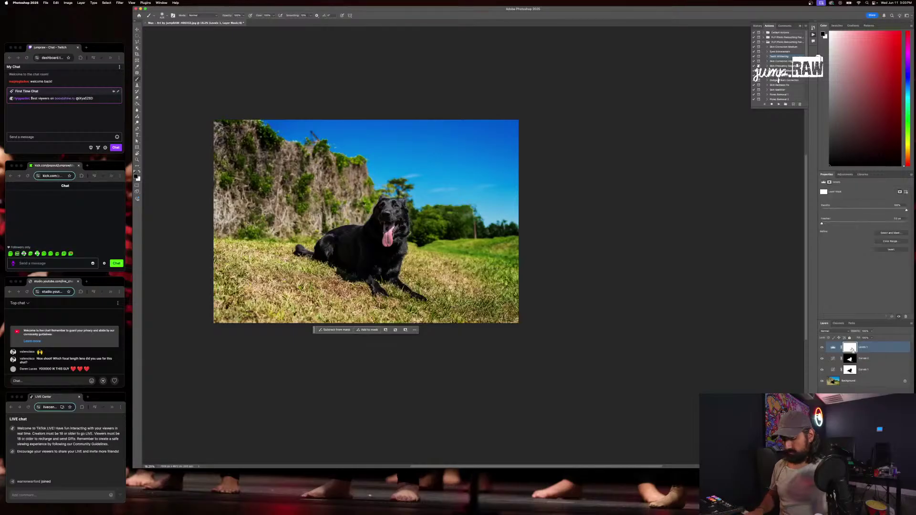
key(super+z)
drag(852, 349, 851, 360)
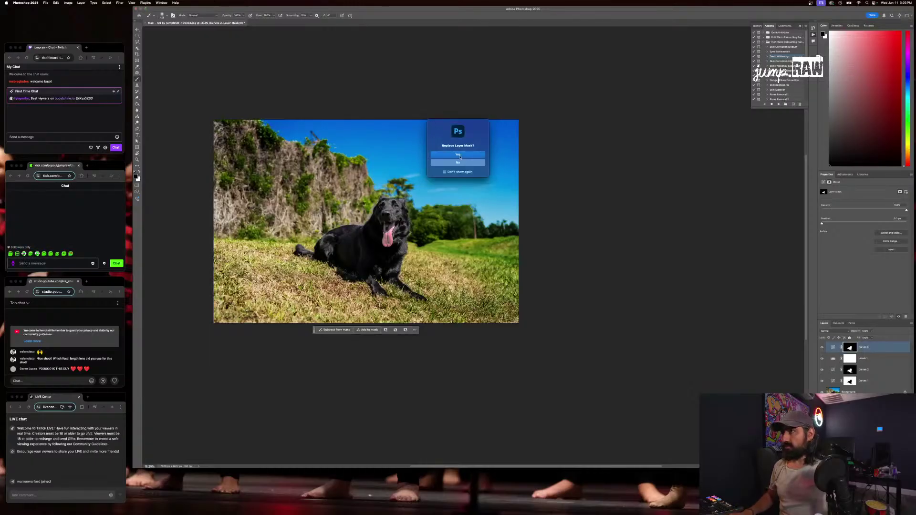
click(459, 155)
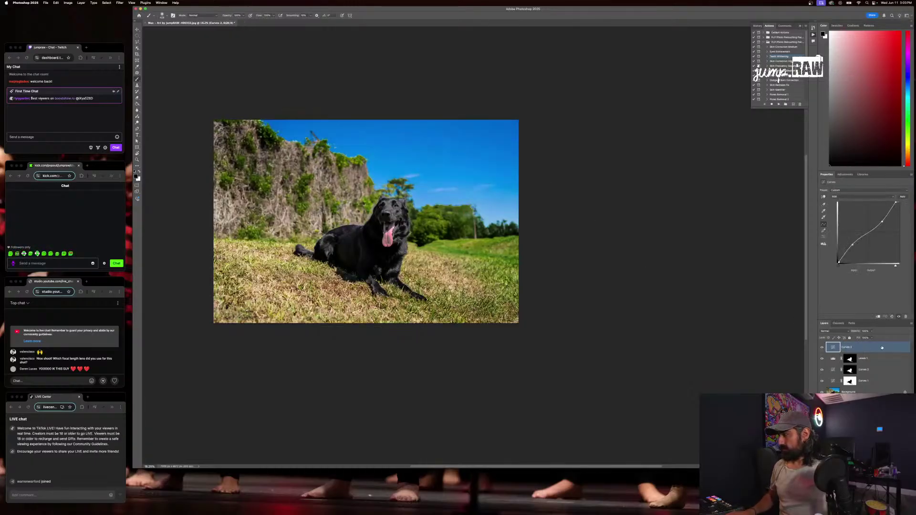
key(Delete)
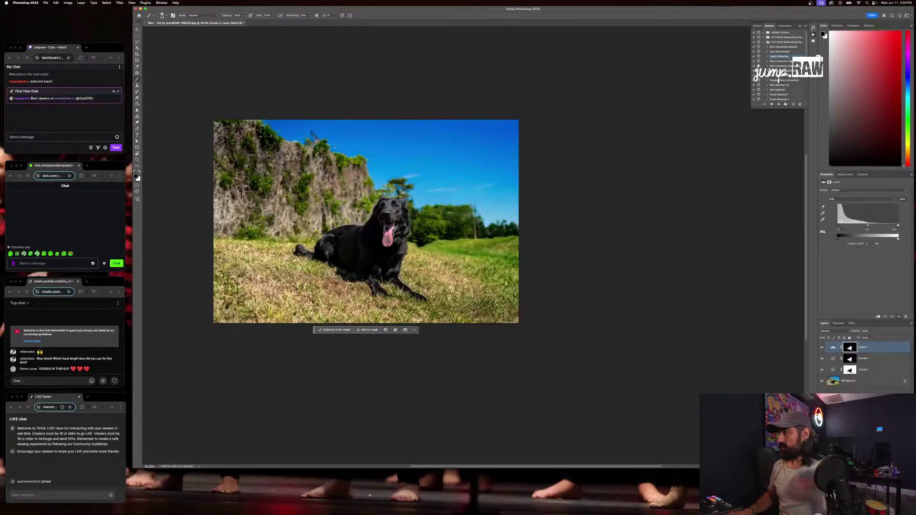
Brighten the dog with the Levels layer by shifting the midtone input darker and pulling the white input slightly inward
drag(836, 225, 864, 227)
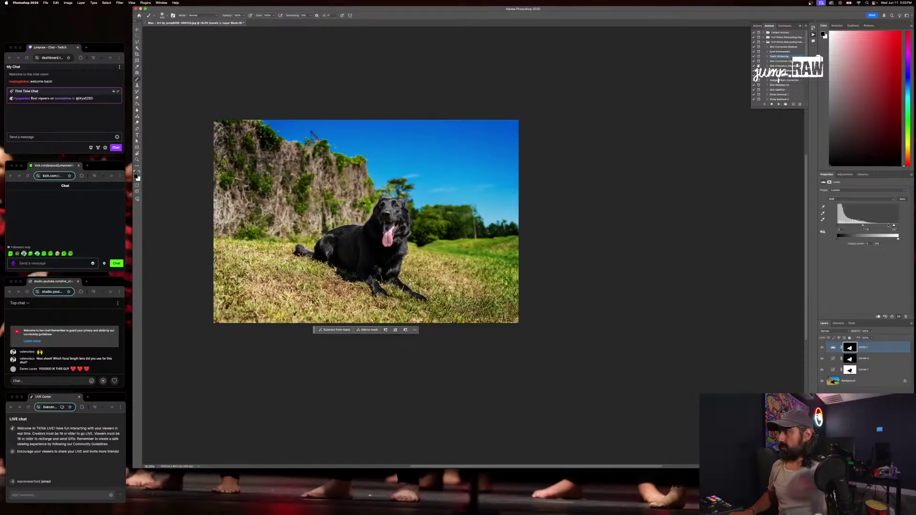
drag(893, 226, 863, 226)
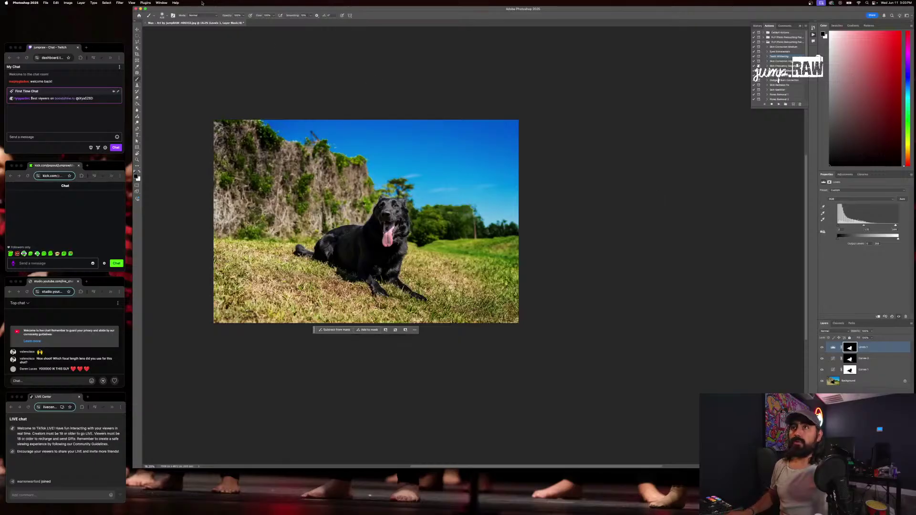
click(131, 4)
mouse_move(119, 2)
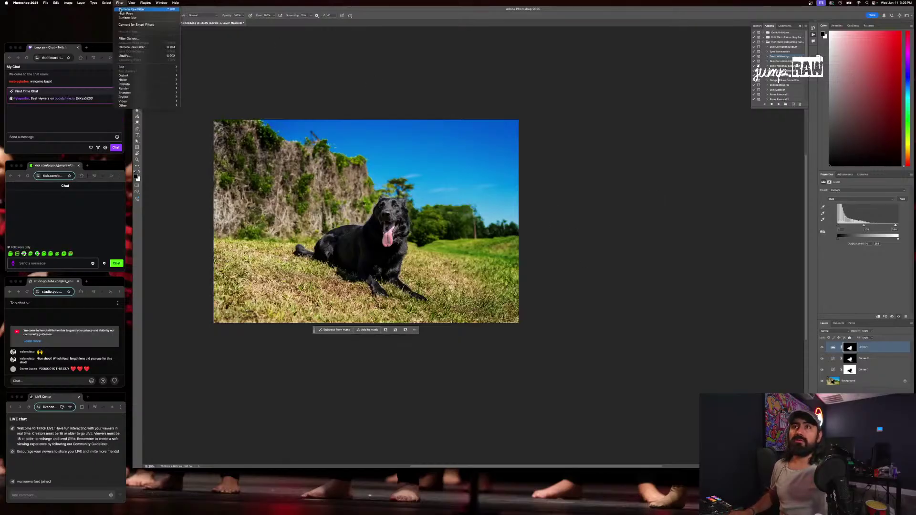
click(143, 46)
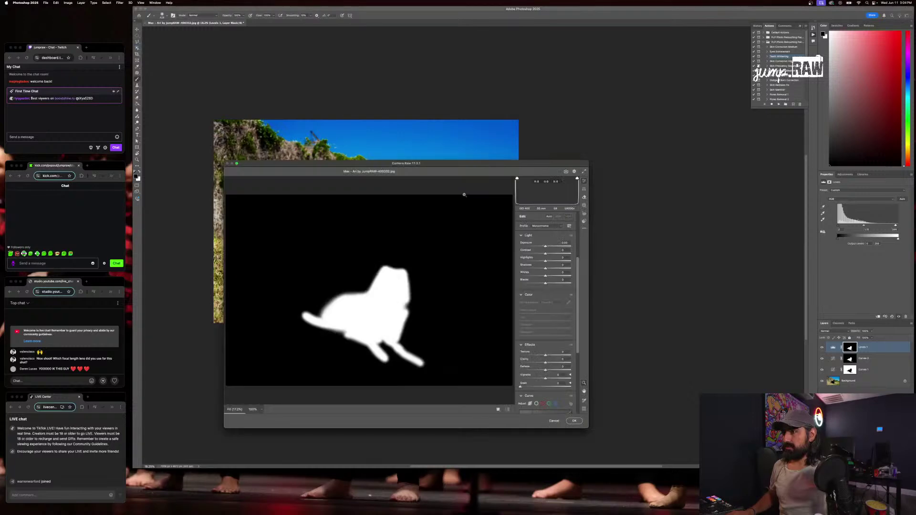
click(554, 422)
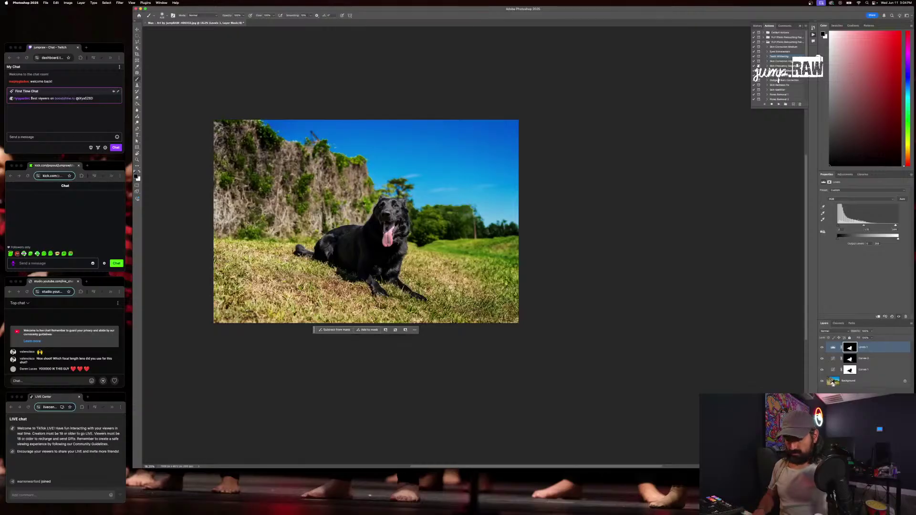
Merge all visible layers and apply a Camera Raw Filter that raises contrast, shadows and clarity while lowering highlights and texture
key(super+shift+e)
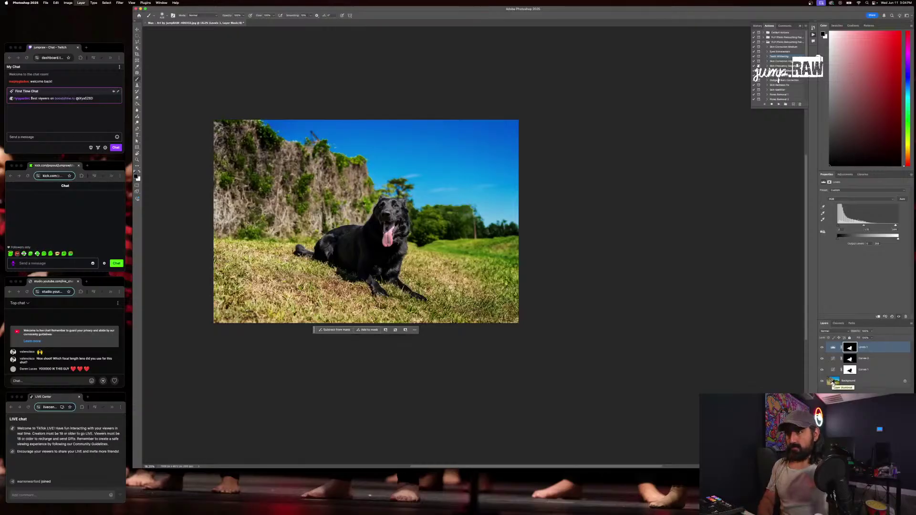
click(120, 2)
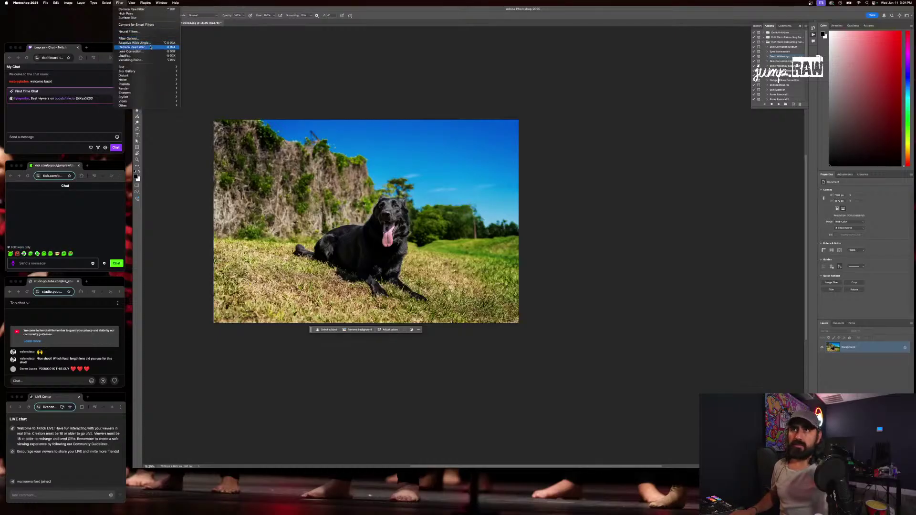
click(150, 46)
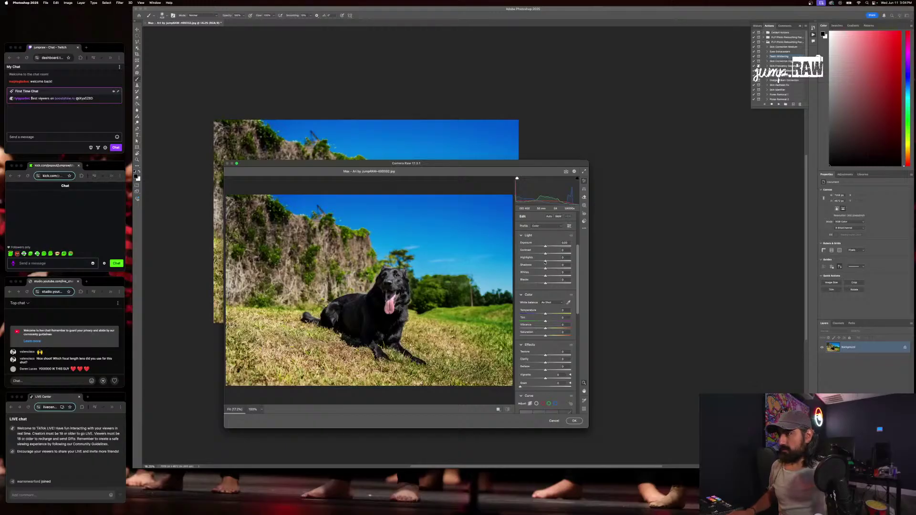
mouse_move(545, 262)
mouse_down()
mouse_move(550, 269)
mouse_move(549, 255)
mouse_up()
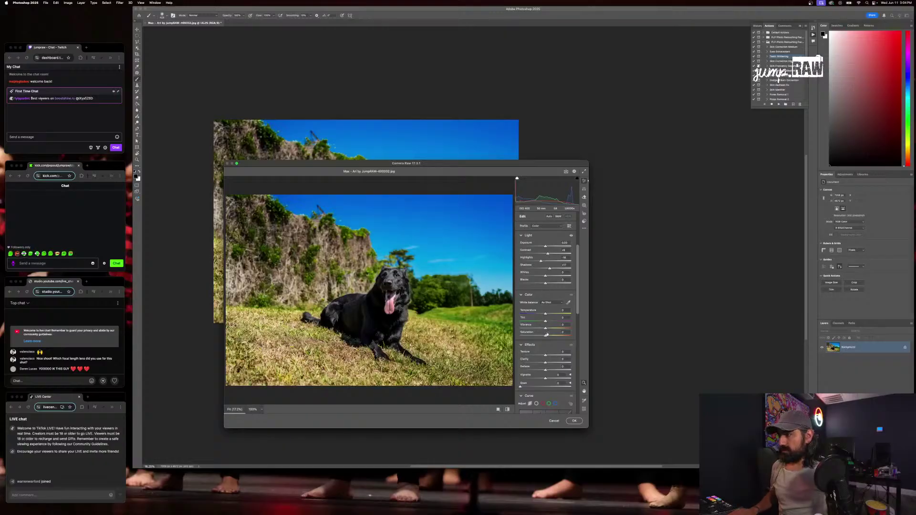
mouse_move(546, 363)
mouse_down()
mouse_move(539, 356)
mouse_move(550, 363)
mouse_up()
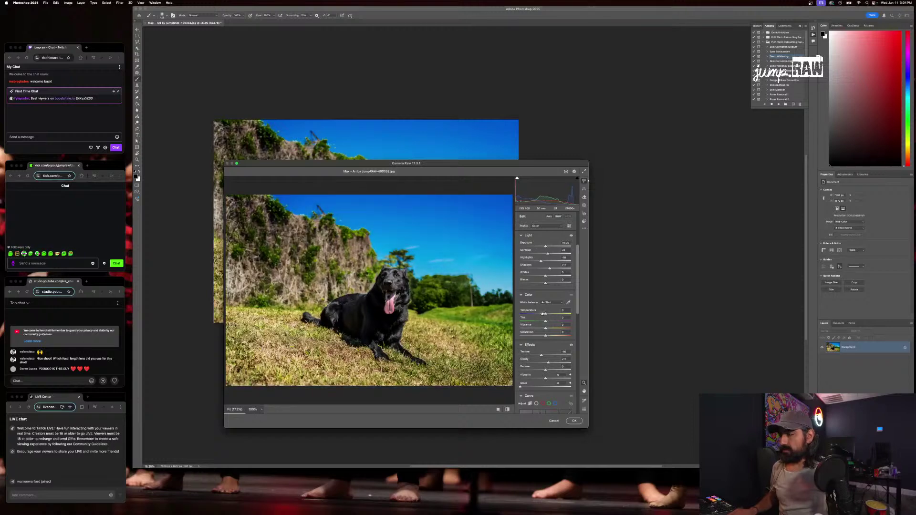
click(574, 421)
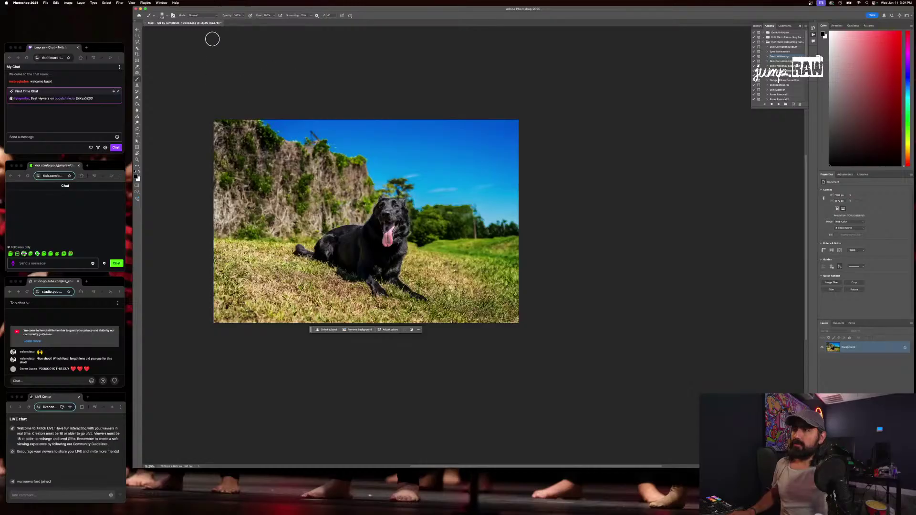
Reopen the Camera Raw Filter and create a diagonal linear gradient mask from the upper-left sky across the rock wall to the dog
click(118, 4)
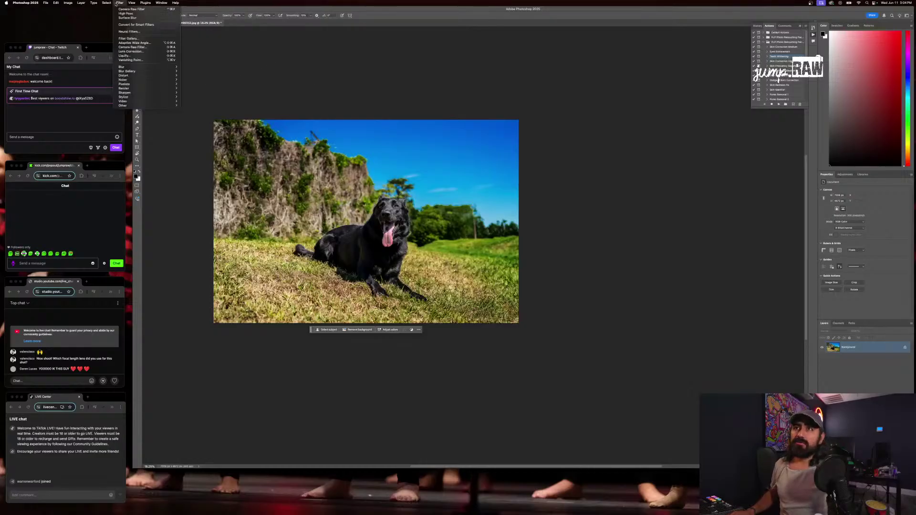
click(135, 47)
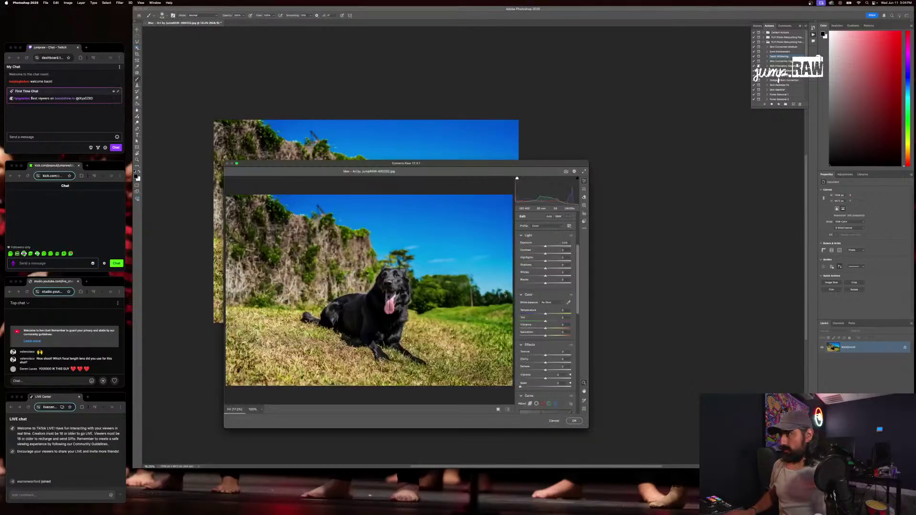
click(584, 205)
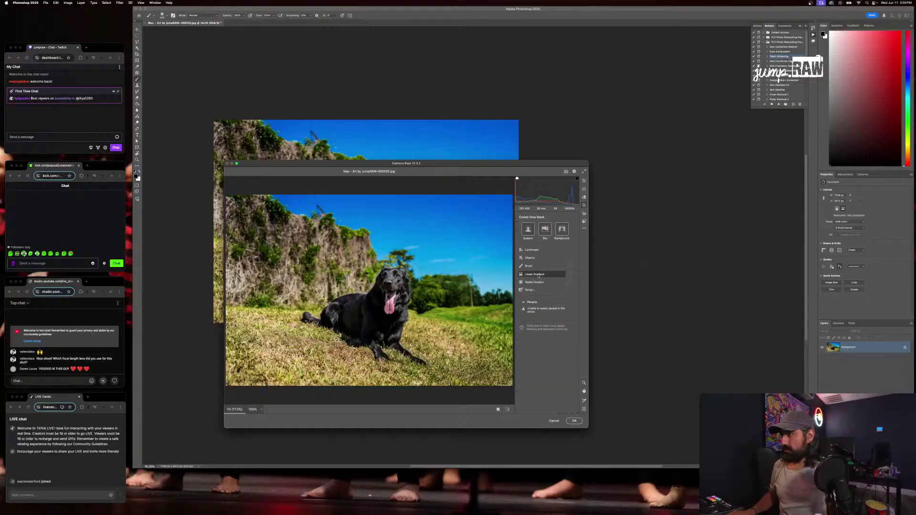
click(534, 273)
drag(345, 229, 373, 310)
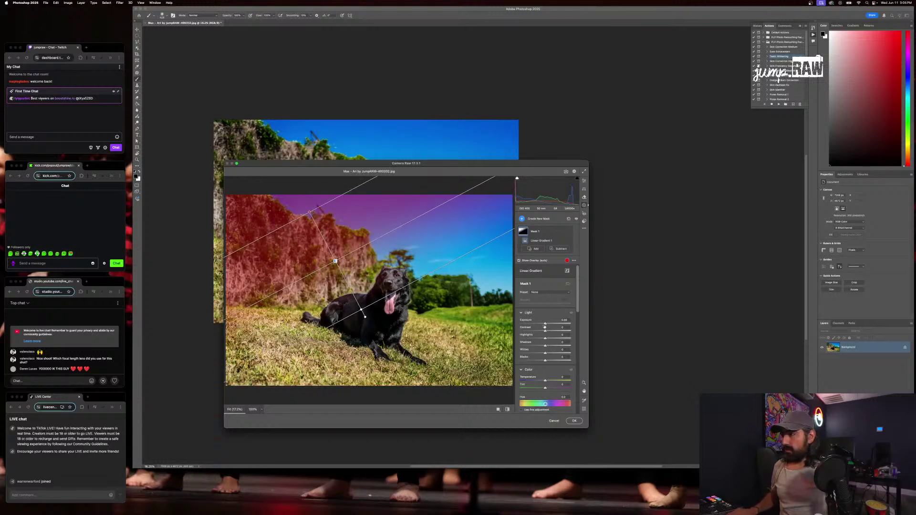
Lower the gradient mask's exposure and highlights, raise its contrast and shadows, and extend the gradient further down over the dog
drag(544, 323, 539, 339)
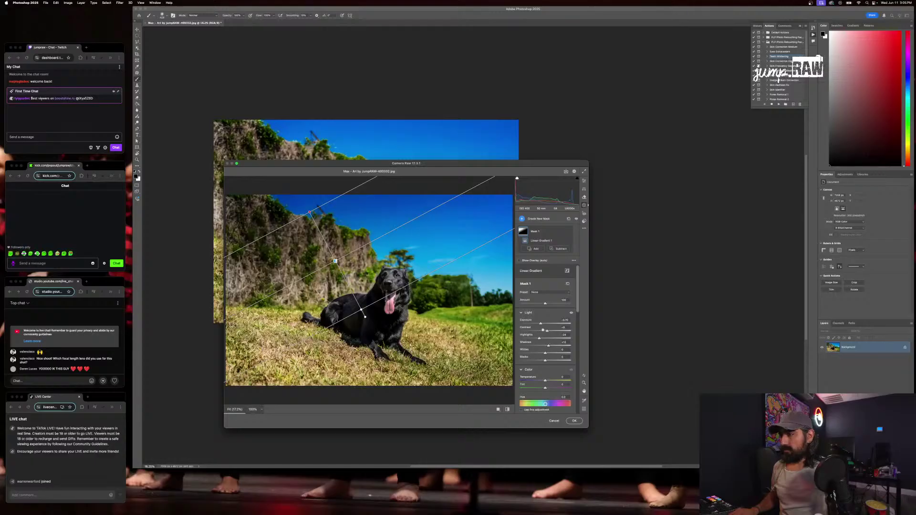
drag(539, 325, 540, 325)
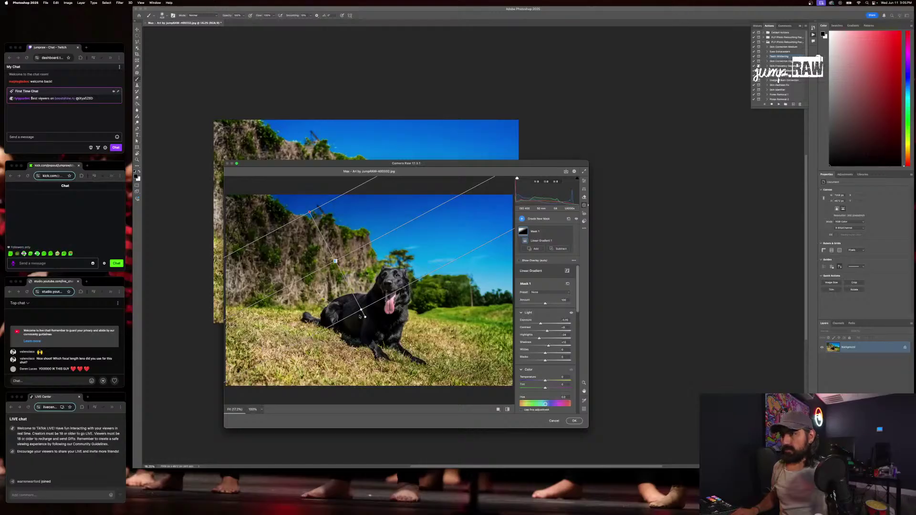
mouse_move(362, 311)
mouse_down()
mouse_move(375, 344)
mouse_move(366, 325)
mouse_up()
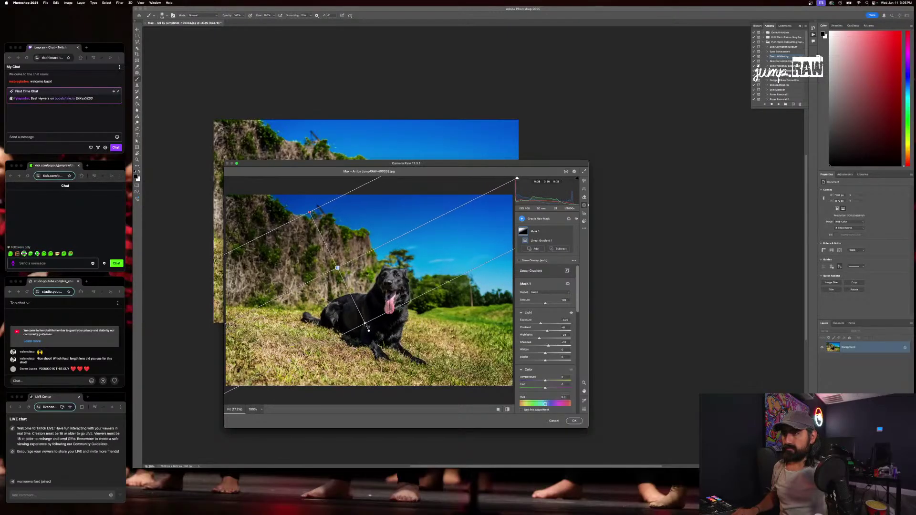
Add a second linear gradient to Mask 1, covering the lower-left grass and fading diagonally upward to the dog's chest
click(535, 249)
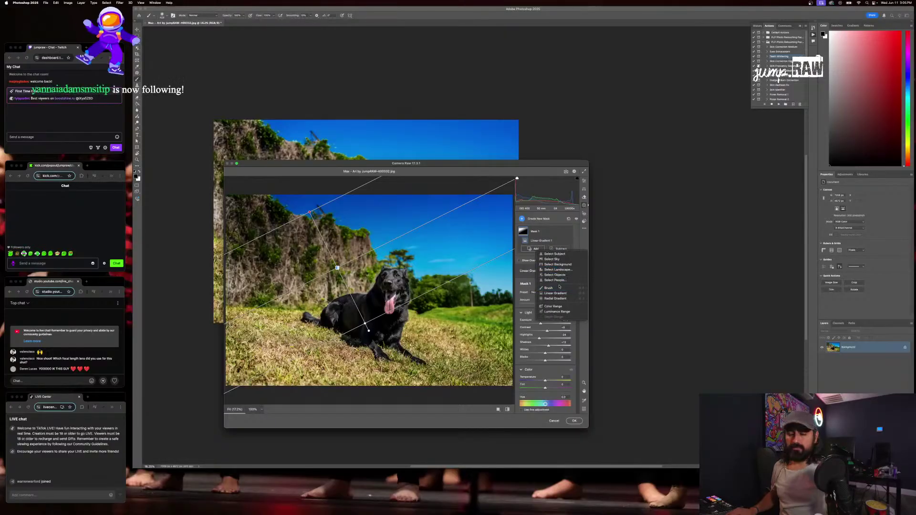
key(Escape)
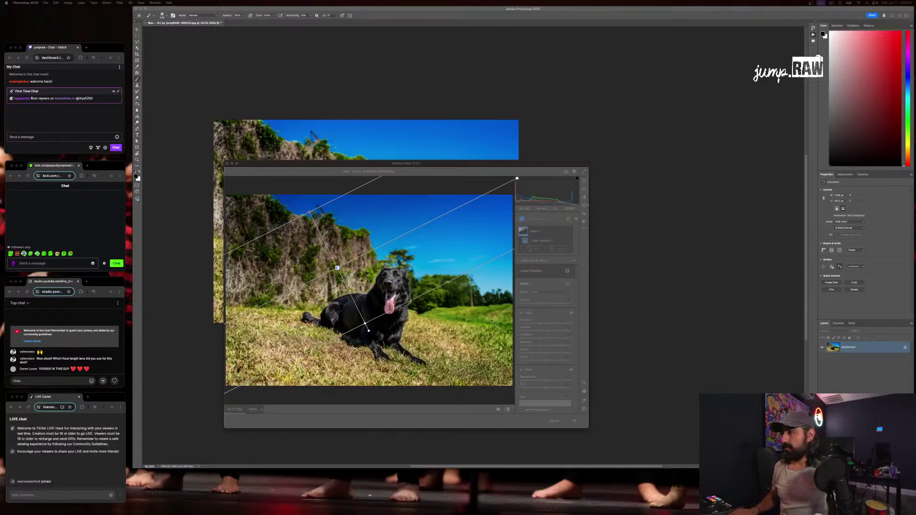
click(543, 253)
click(535, 248)
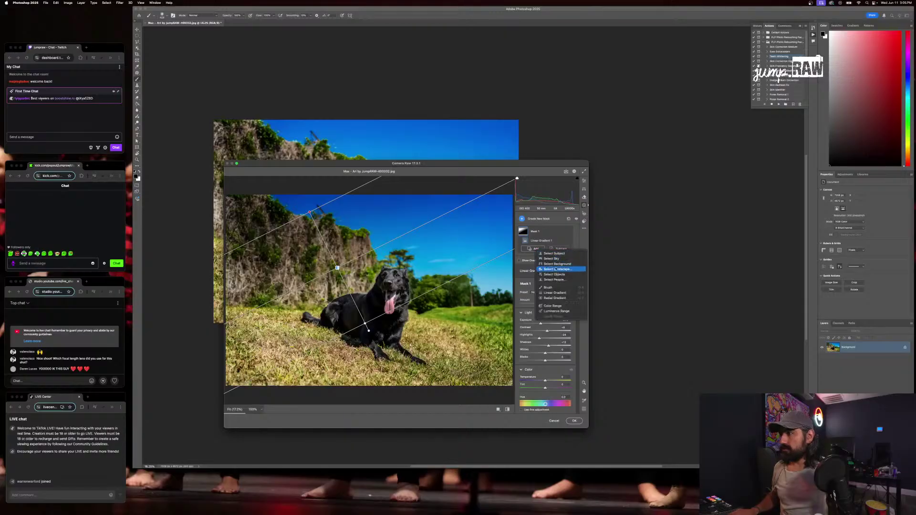
click(565, 294)
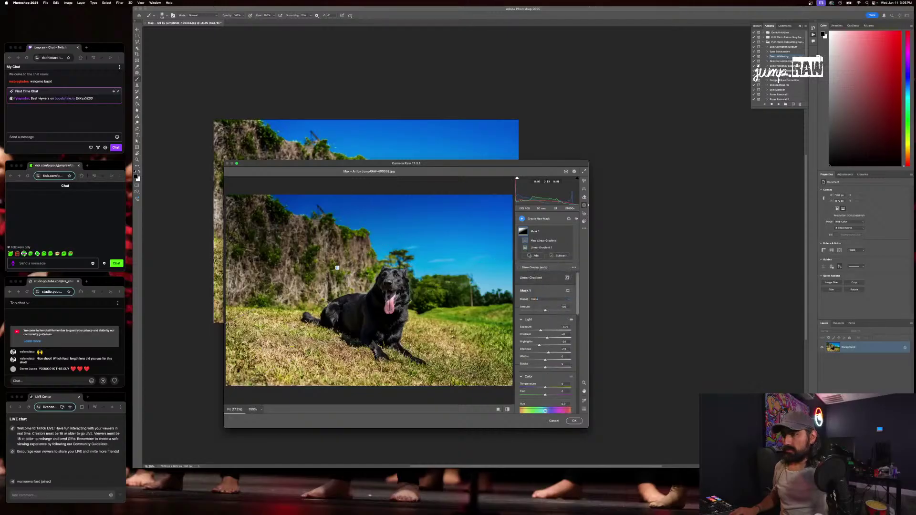
mouse_move(372, 358)
mouse_down()
mouse_move(397, 324)
mouse_move(373, 367)
mouse_move(373, 391)
mouse_move(361, 391)
mouse_up()
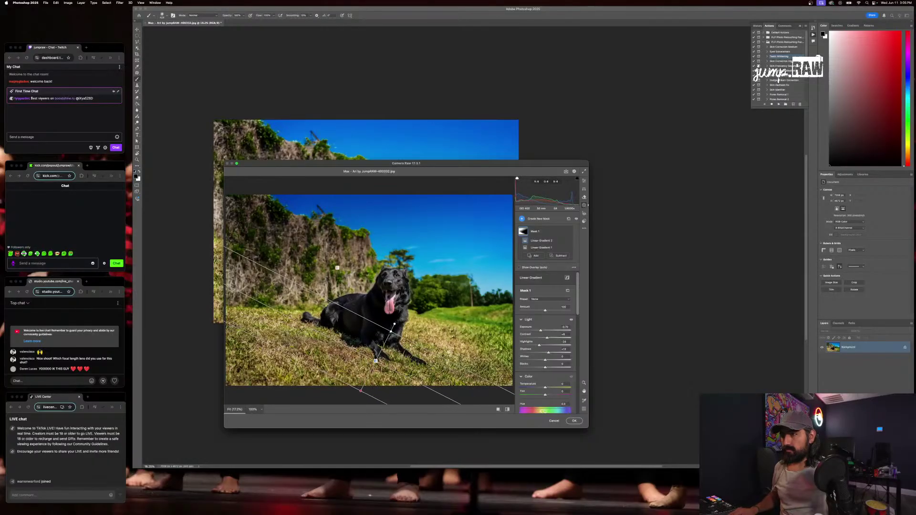
drag(394, 324, 399, 319)
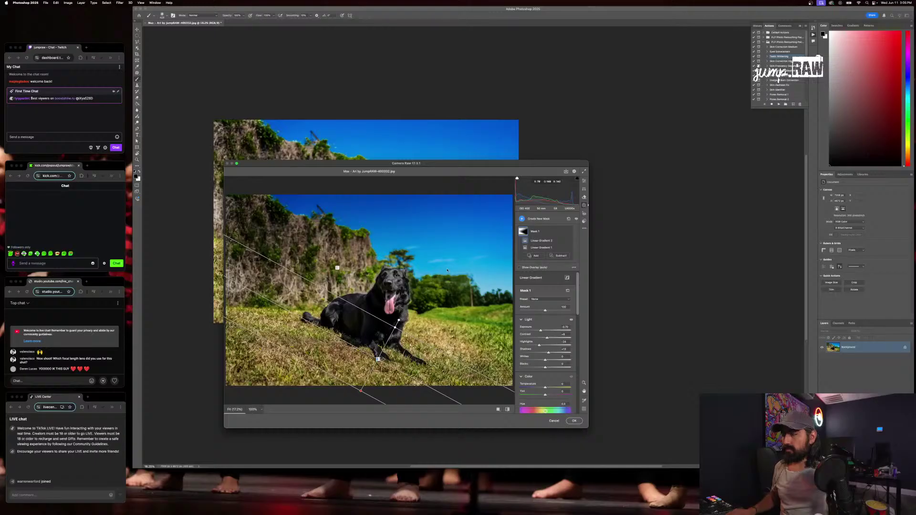
Reselect the mask's first linear gradient and rotate it to a steeper diagonal running from the upper-left corner to the dog's chest
click(337, 268)
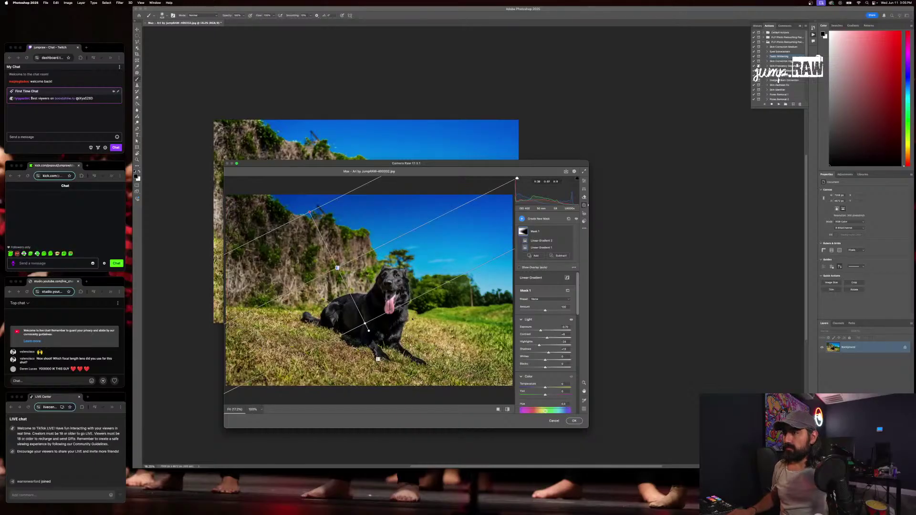
drag(369, 330, 383, 321)
drag(297, 221, 274, 209)
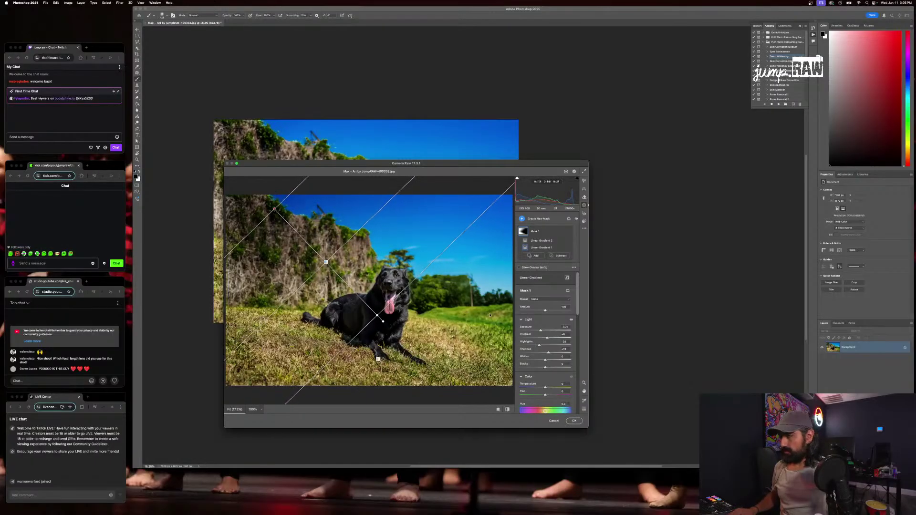
scroll(546, 329, down, 5)
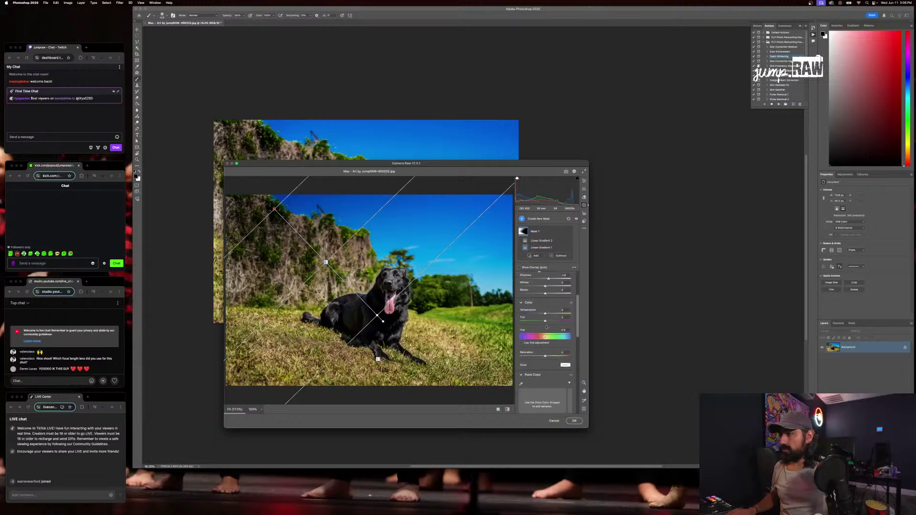
Warm the gradient mask's colour temperature slightly, and discard the whole Camera Raw session without applying it
scroll(546, 325, down, 1)
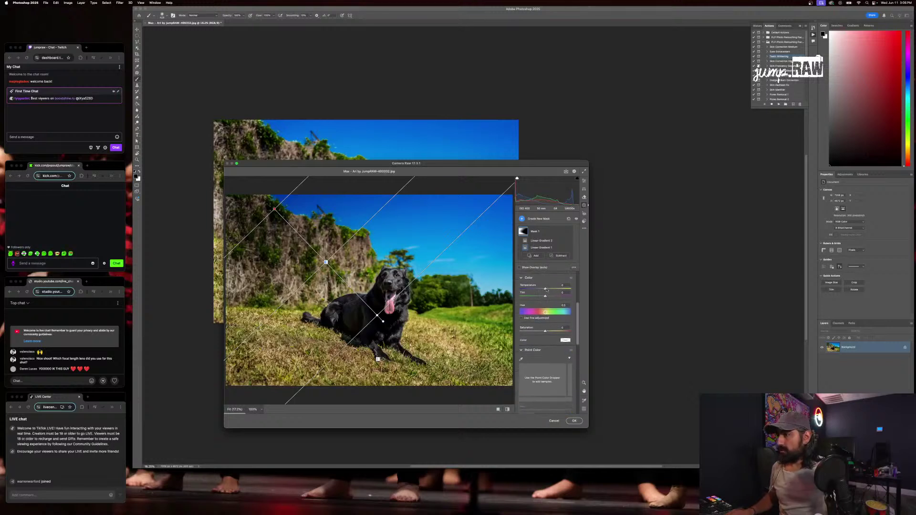
drag(545, 289, 544, 290)
drag(548, 289, 548, 289)
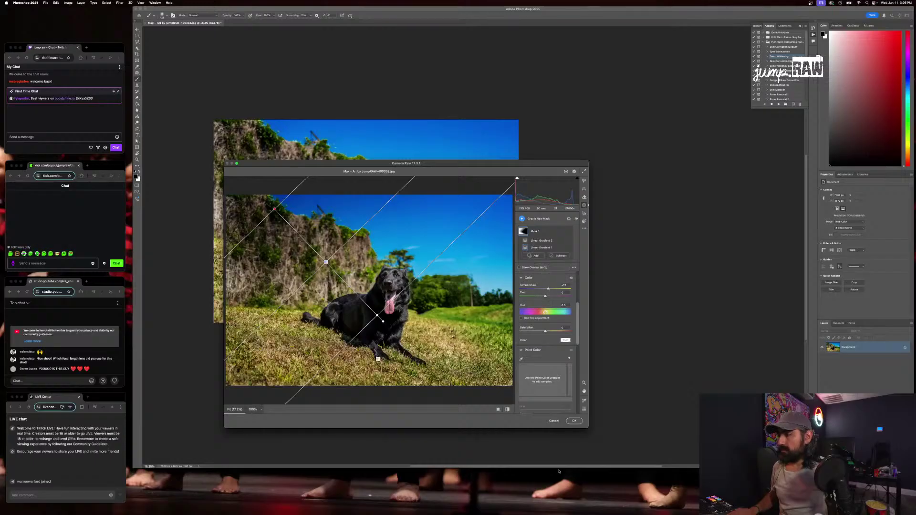
click(554, 420)
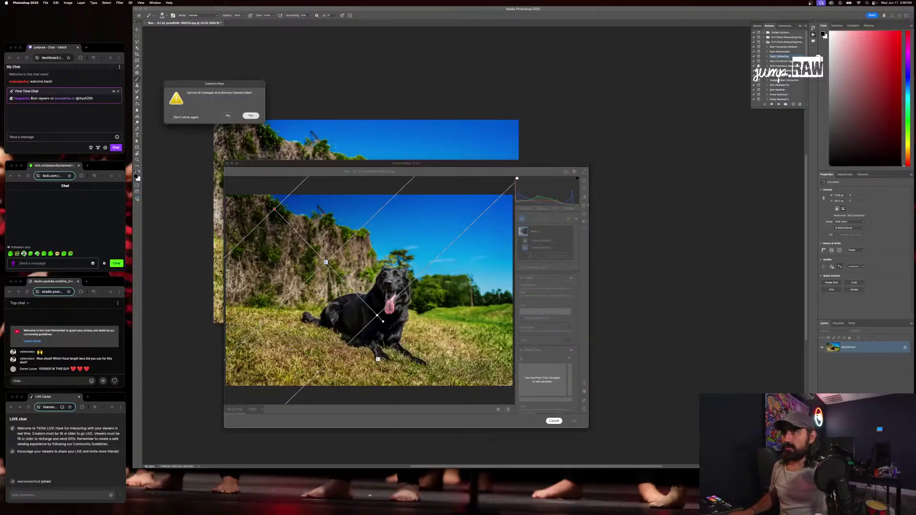
click(250, 115)
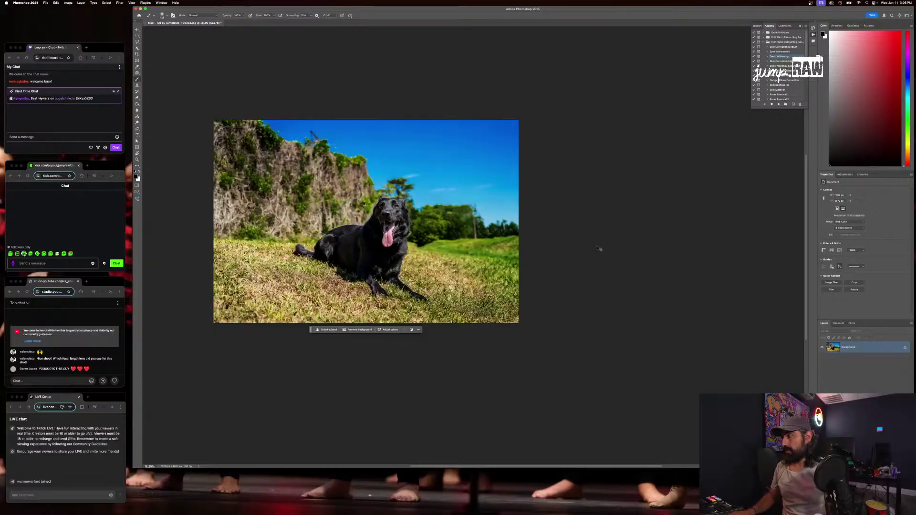
Undo the layer merge and add a Hue/Saturation adjustment layer above Levels 1
key(super+z)
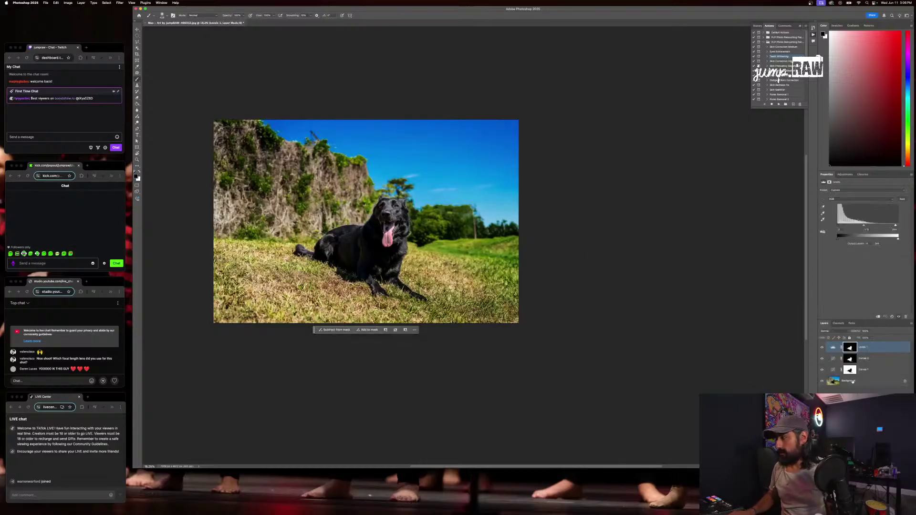
click(843, 381)
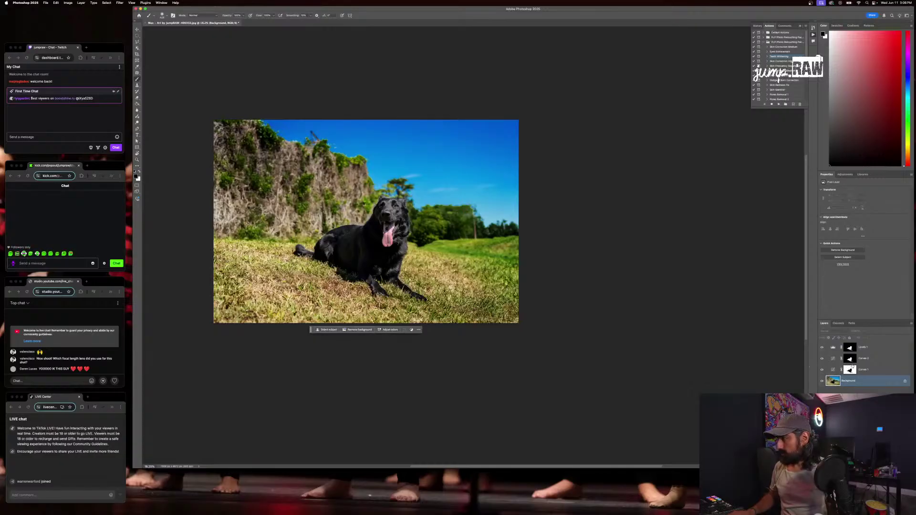
click(850, 349)
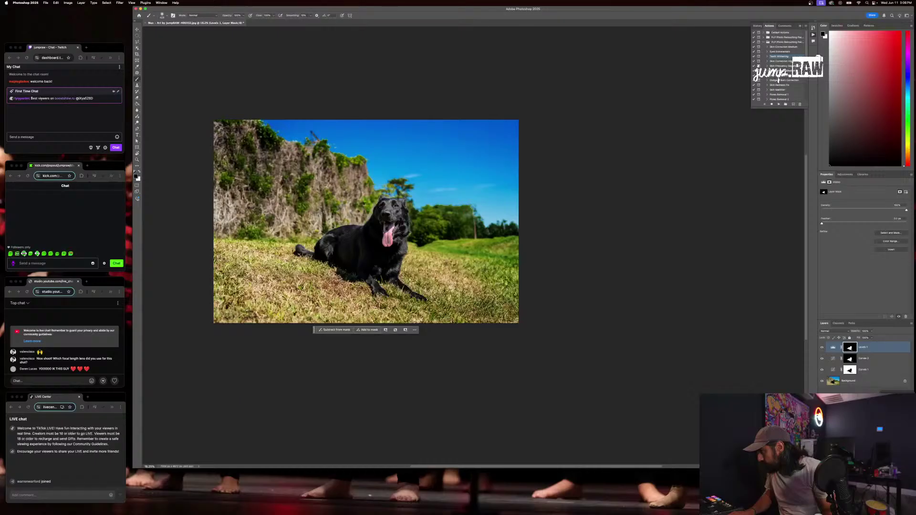
click(894, 442)
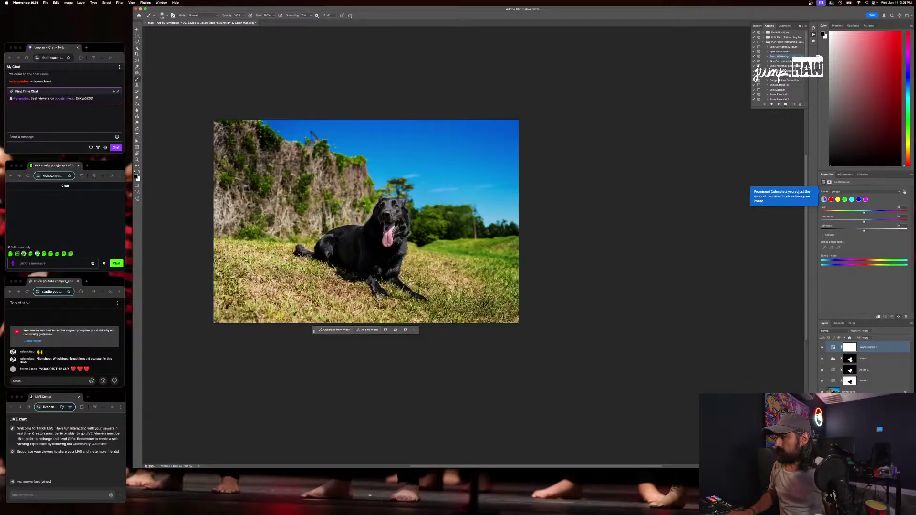
Try replacing the Hue/Saturation layer's mask with the one from Levels 1, and undo the mask move
drag(850, 359, 850, 348)
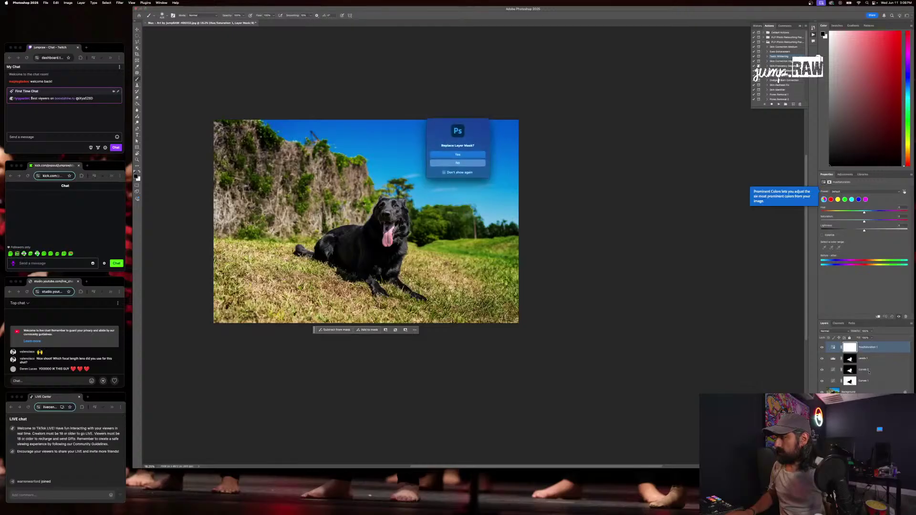
click(469, 155)
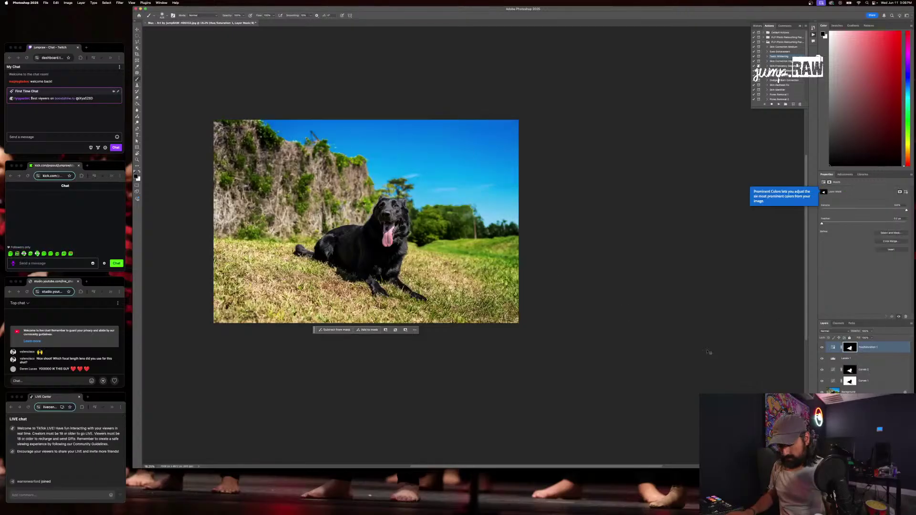
key(super+z)
right_click(850, 357)
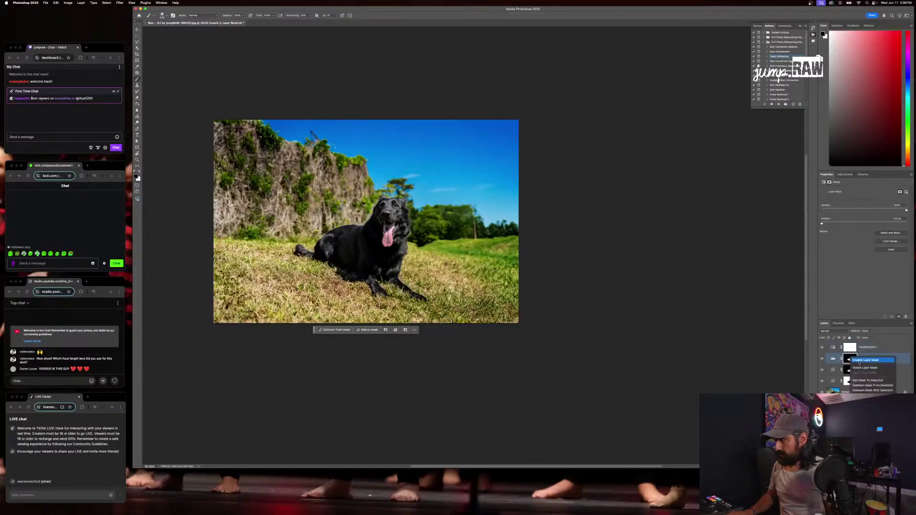
key(Escape)
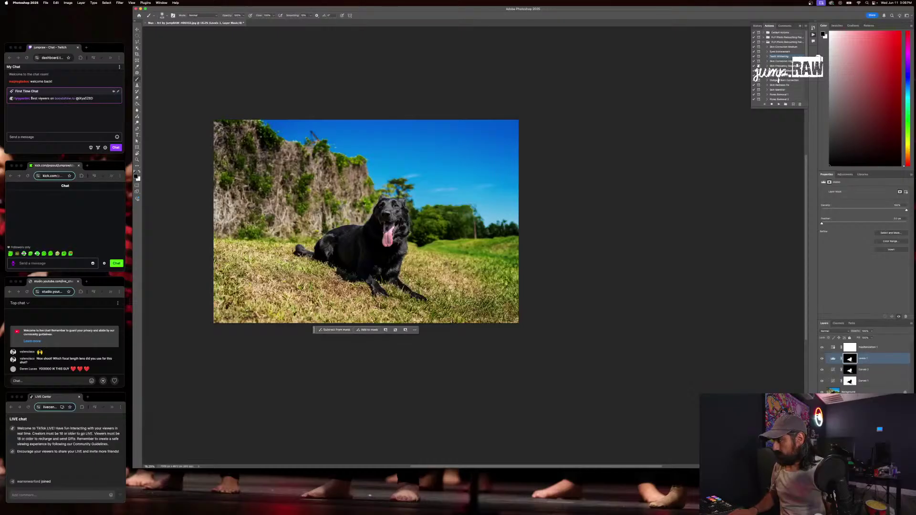
Duplicate Levels 1, replace the Hue/Saturation layer's mask with the copy's dog mask, and delete the leftover copy
key(super+j)
drag(850, 359, 850, 347)
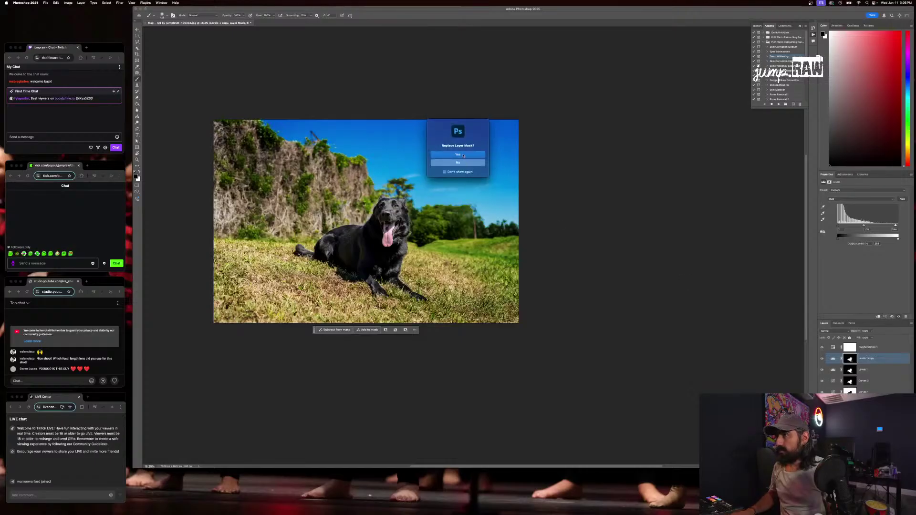
click(463, 156)
key(Delete)
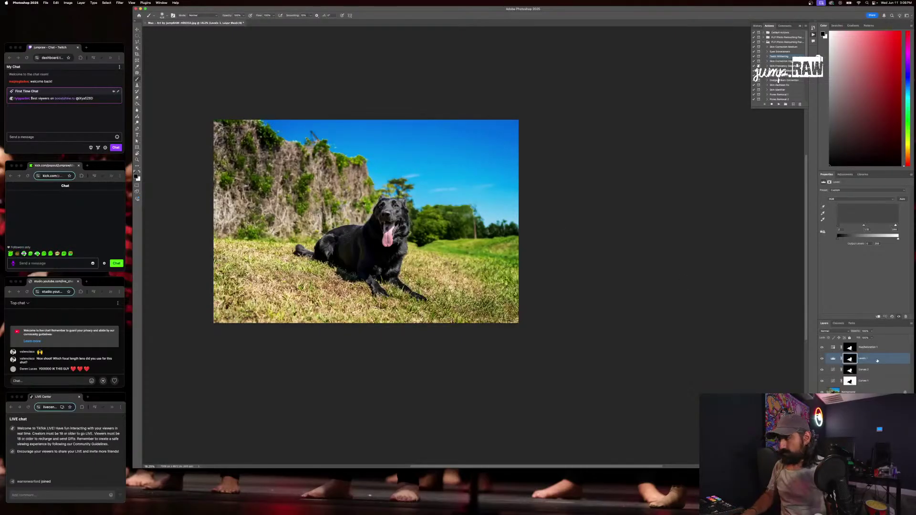
Invert the Hue/Saturation layer's mask so the adjustment affects the background instead of the dog
click(848, 346)
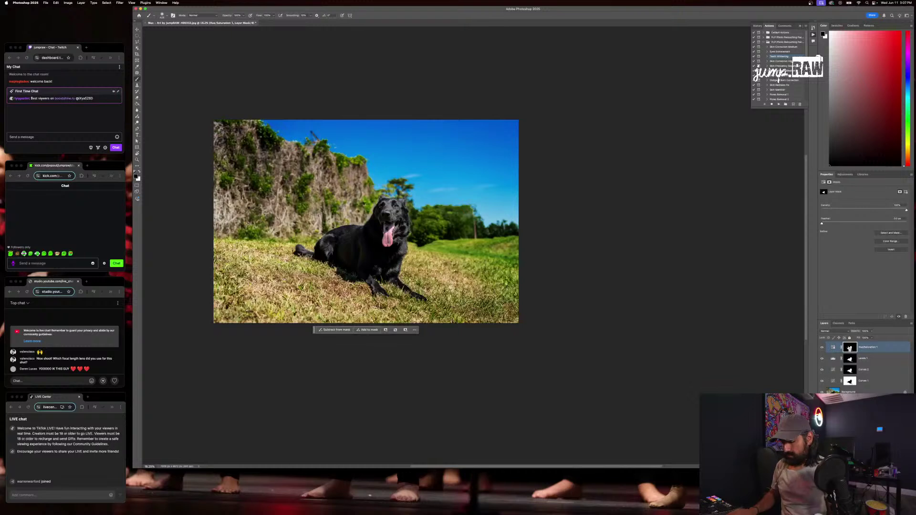
super+click(848, 347)
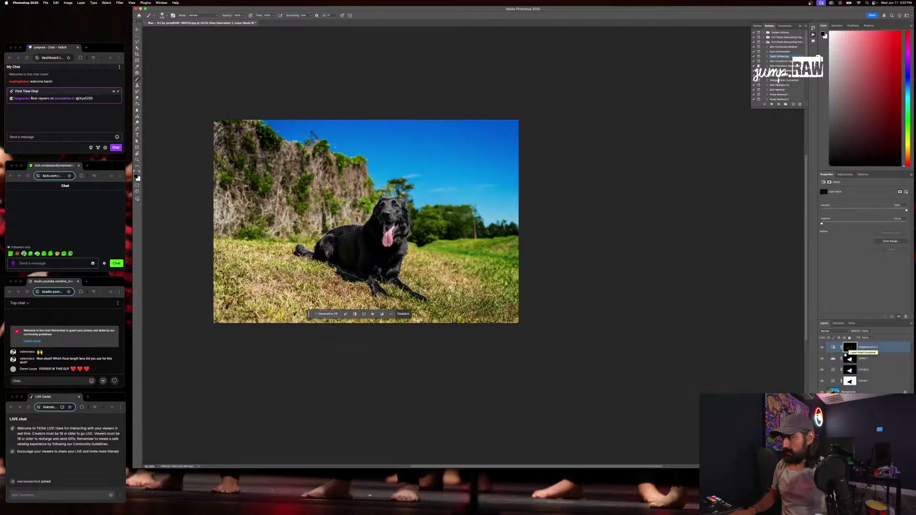
double_click(867, 347)
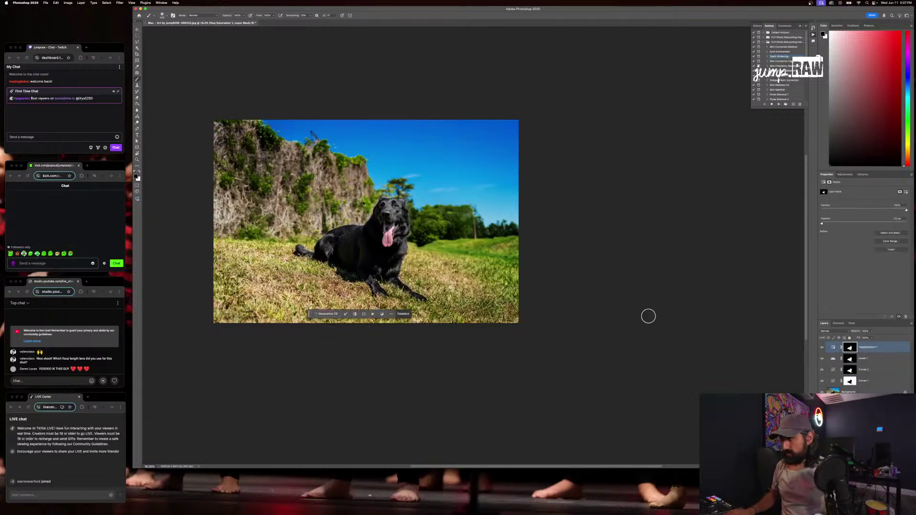
key(super+d)
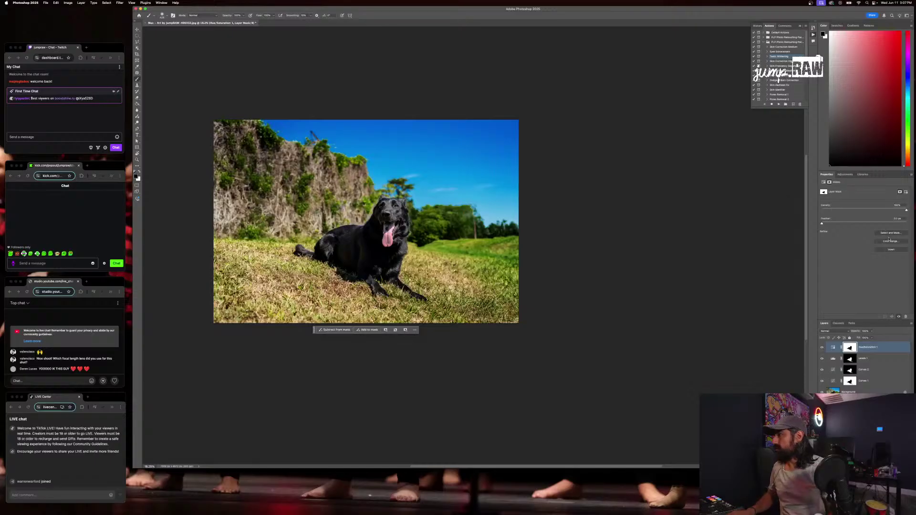
In the Hue/Saturation adjustment, shift the Reds' hue slightly toward yellow and strongly lower their saturation
click(834, 347)
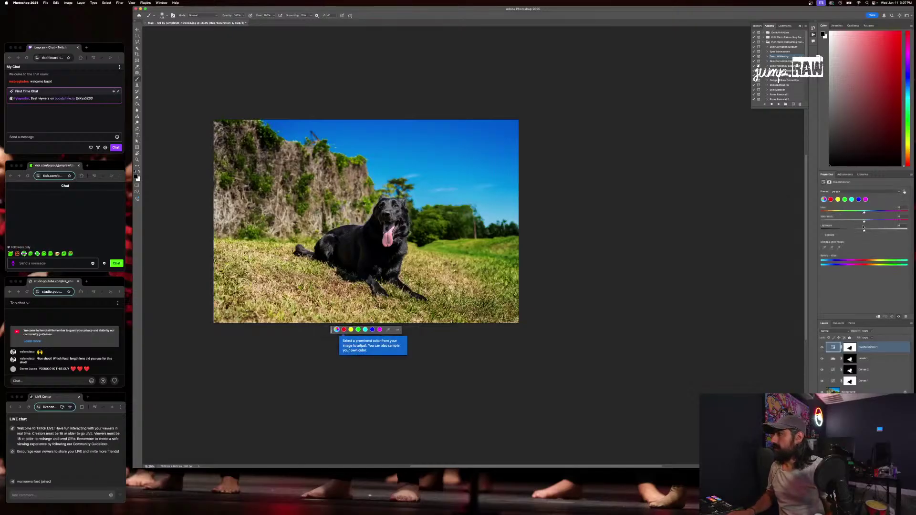
click(858, 191)
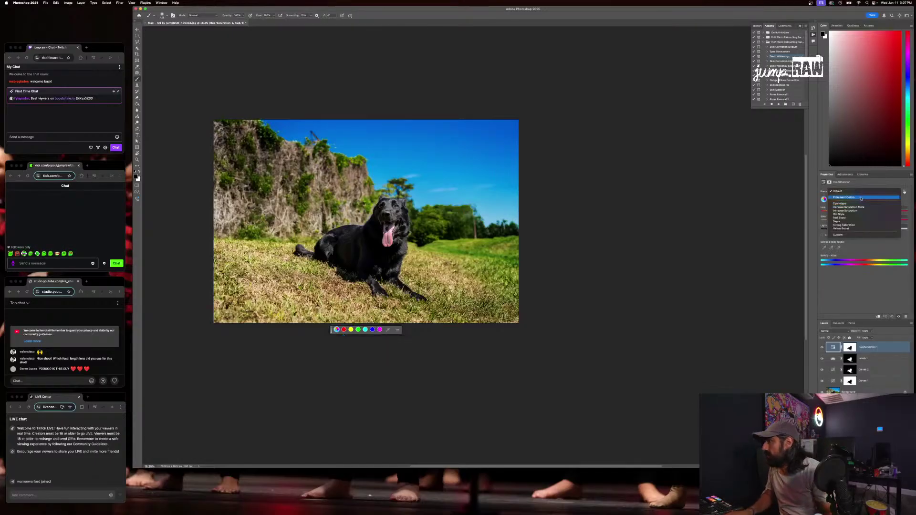
click(869, 244)
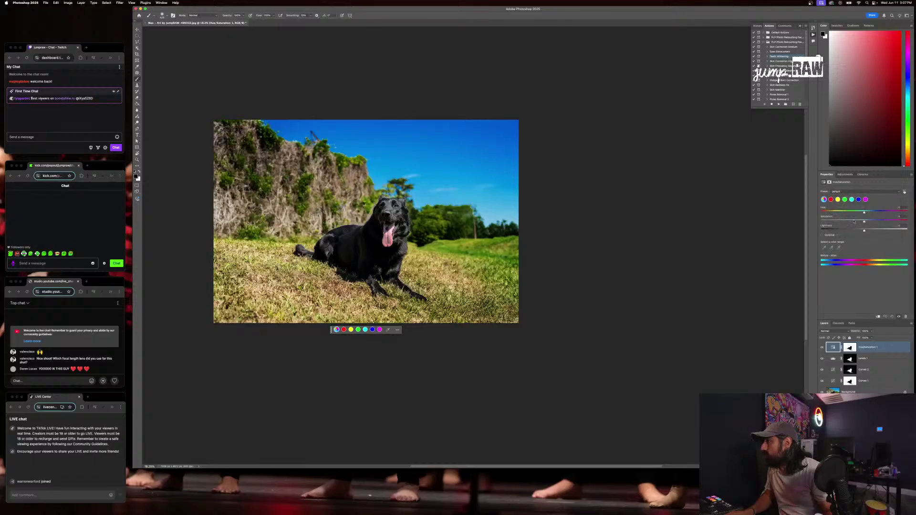
click(831, 200)
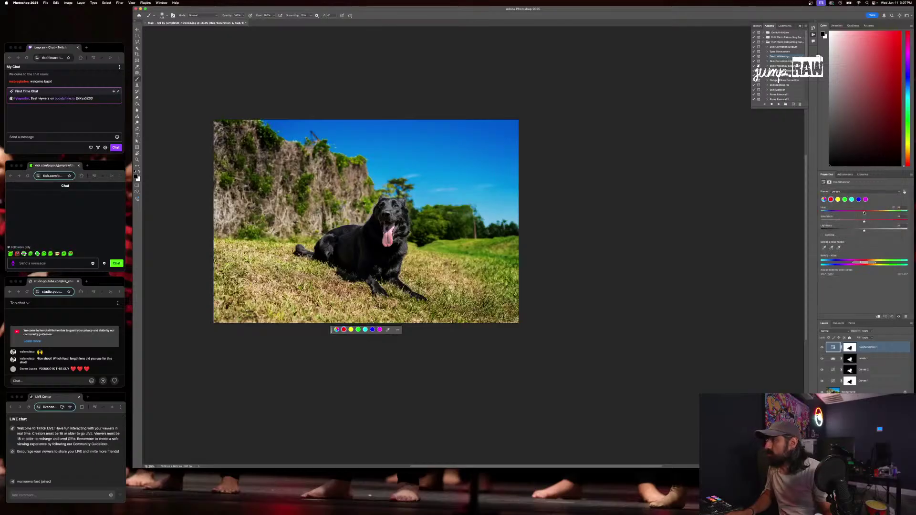
drag(863, 212, 867, 214)
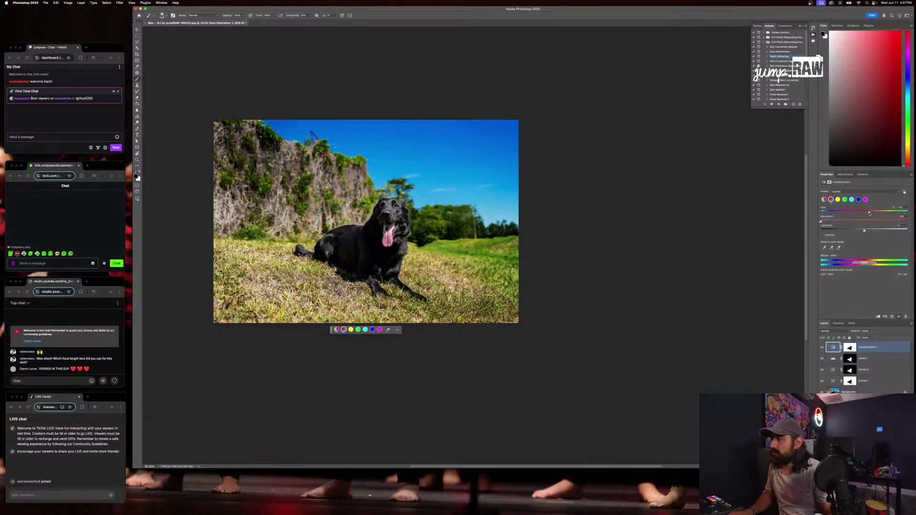
Adjust the Yellows to mute the grass, and lower the Greens' hue, saturation and lightness for a browner background
click(837, 199)
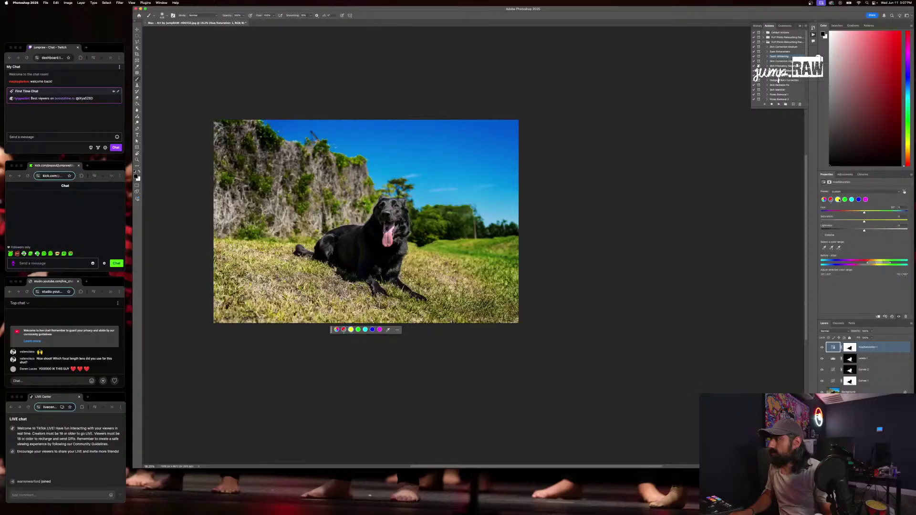
mouse_move(864, 221)
mouse_down()
mouse_move(808, 222)
mouse_move(878, 217)
mouse_move(869, 217)
mouse_up()
mouse_move(860, 217)
mouse_down()
mouse_move(868, 223)
mouse_move(850, 232)
mouse_move(858, 233)
mouse_move(861, 213)
mouse_move(846, 214)
mouse_move(863, 226)
mouse_up()
click(844, 200)
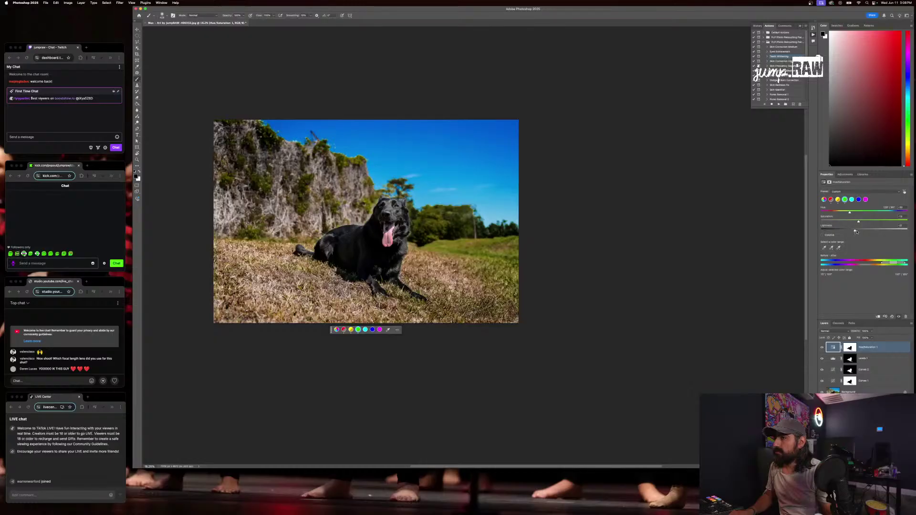
Shift the Cyans' hue slightly toward green and reduce the Blues' saturation a little to tune the sky
click(852, 200)
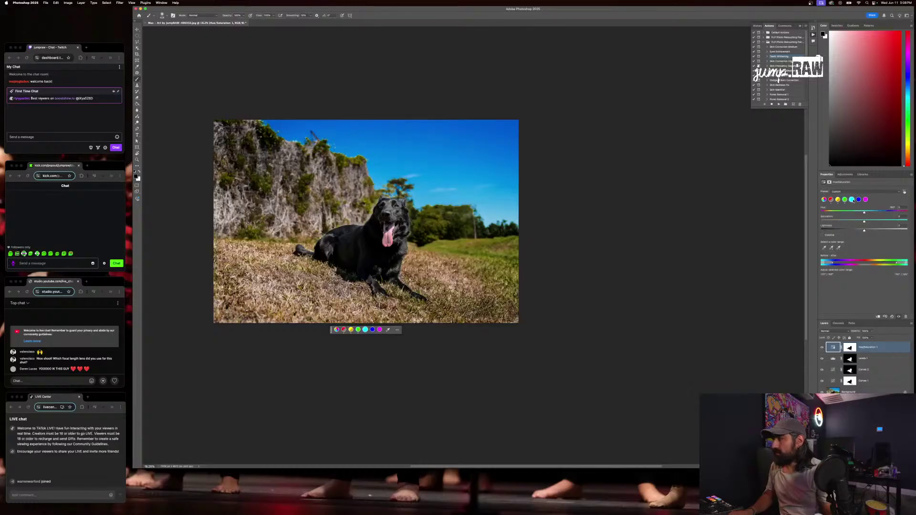
drag(864, 213, 862, 214)
mouse_move(864, 222)
mouse_down()
mouse_move(841, 222)
mouse_move(849, 222)
mouse_up()
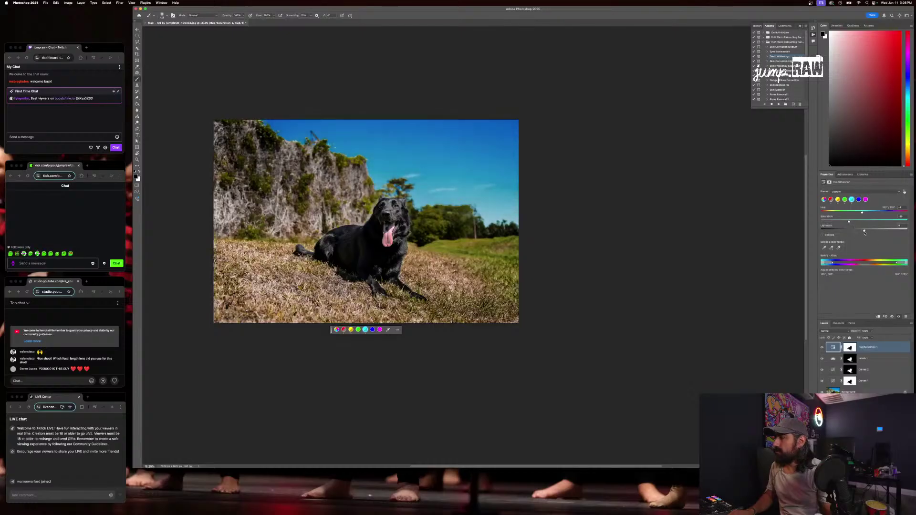
mouse_move(852, 220)
mouse_down()
mouse_move(871, 223)
mouse_move(862, 215)
mouse_up()
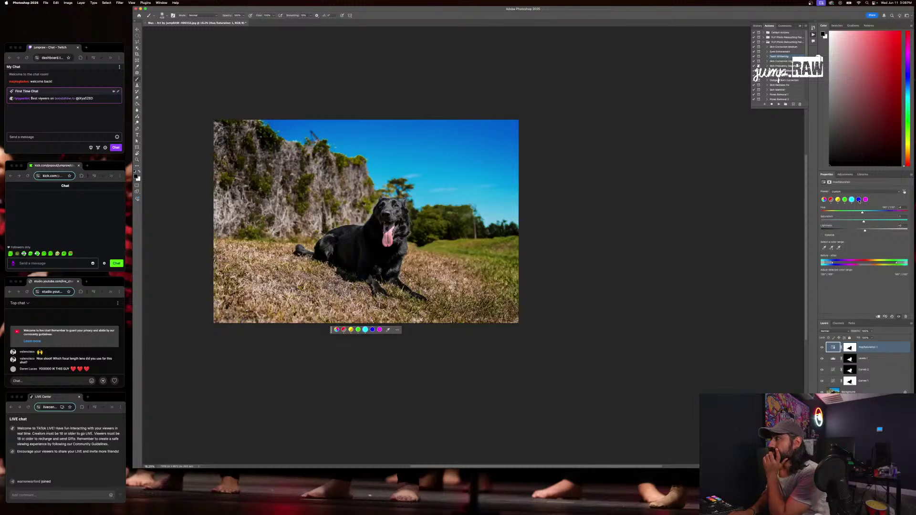
click(859, 200)
mouse_move(863, 214)
mouse_down()
mouse_move(873, 215)
mouse_move(863, 216)
mouse_up()
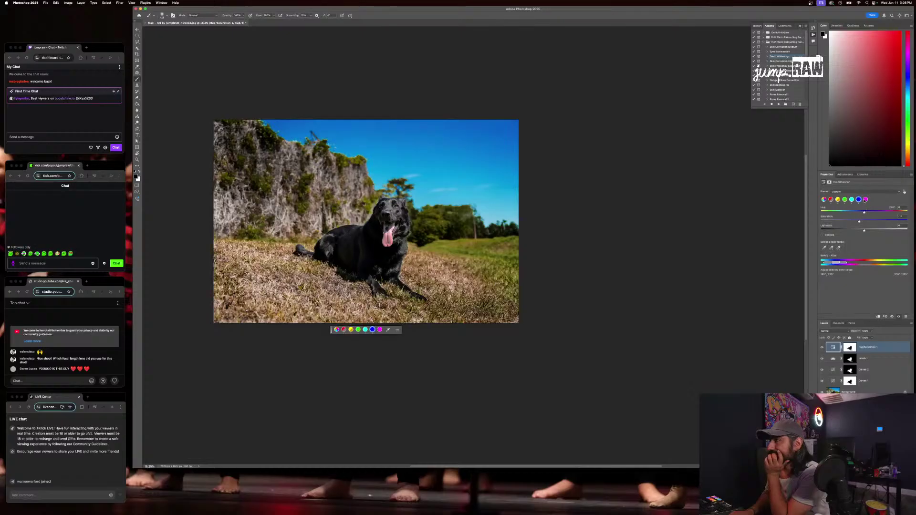
Return the Greens' lightness to near neutral, widen their colour range toward yellow, and ease their hue shift for brown foliage and grass
click(844, 199)
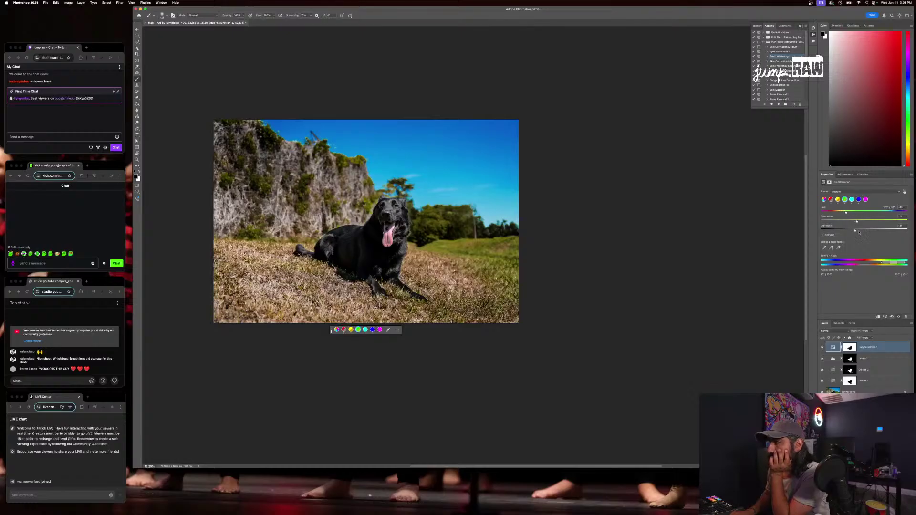
drag(859, 232, 863, 232)
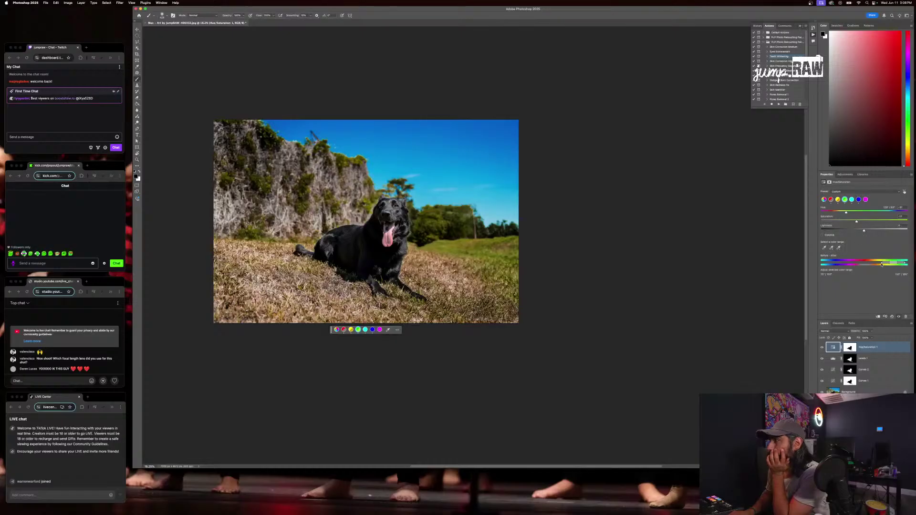
mouse_move(881, 262)
mouse_down()
mouse_move(858, 263)
mouse_move(885, 264)
mouse_up()
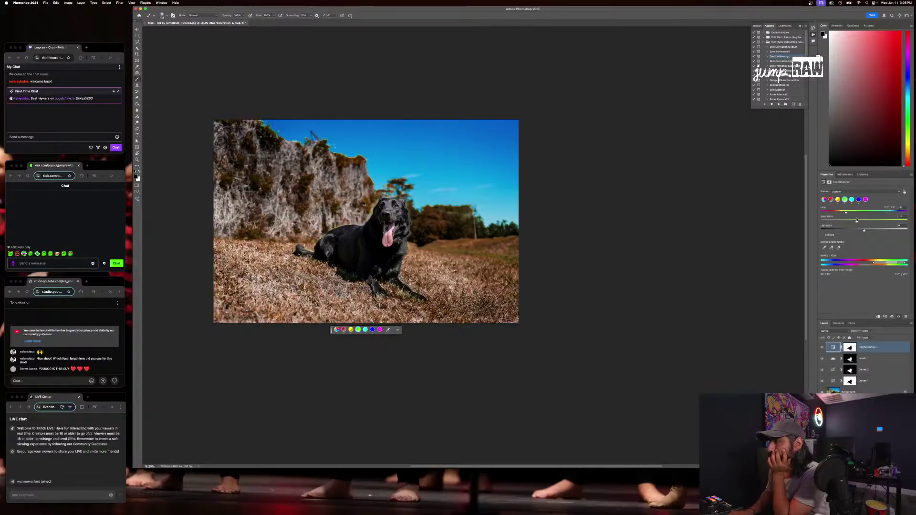
drag(846, 213, 854, 213)
mouse_move(905, 263)
mouse_down()
mouse_move(846, 263)
mouse_move(890, 264)
mouse_up()
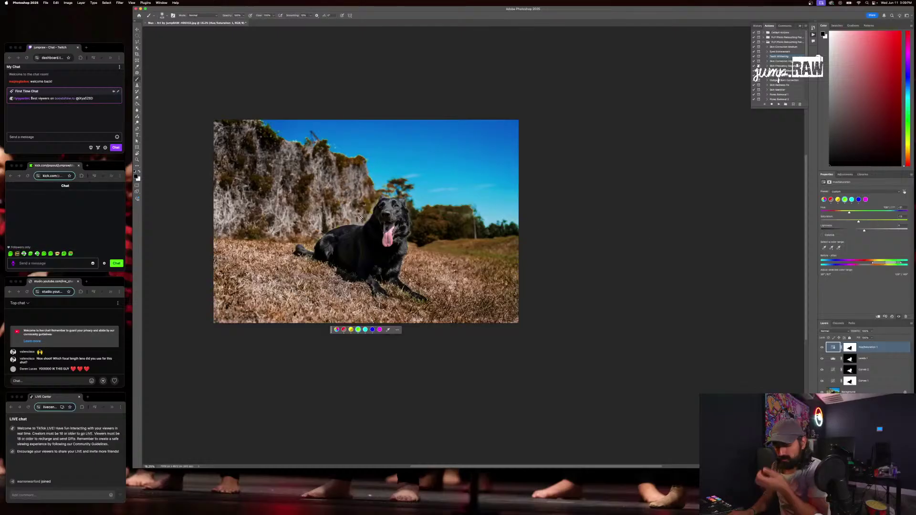
scroll(363, 220, up, 2)
scroll(364, 221, up, 5)
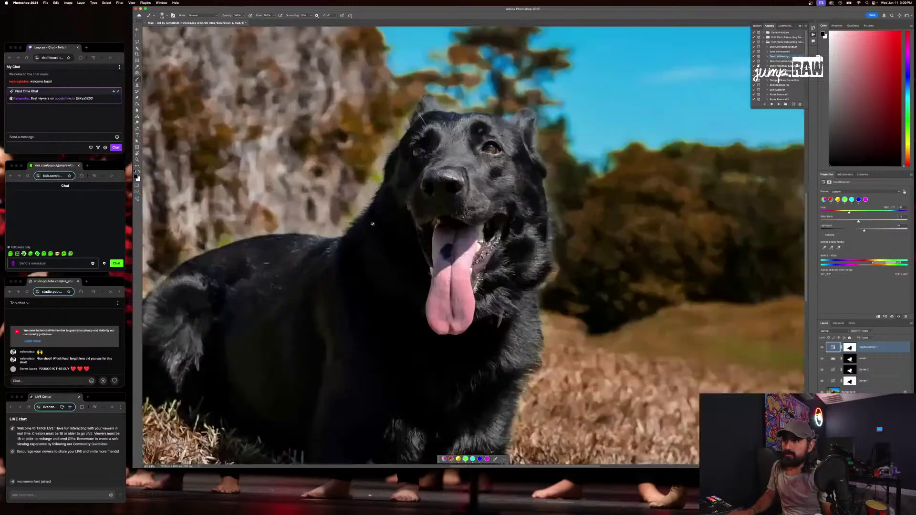
scroll(365, 197, down, 5)
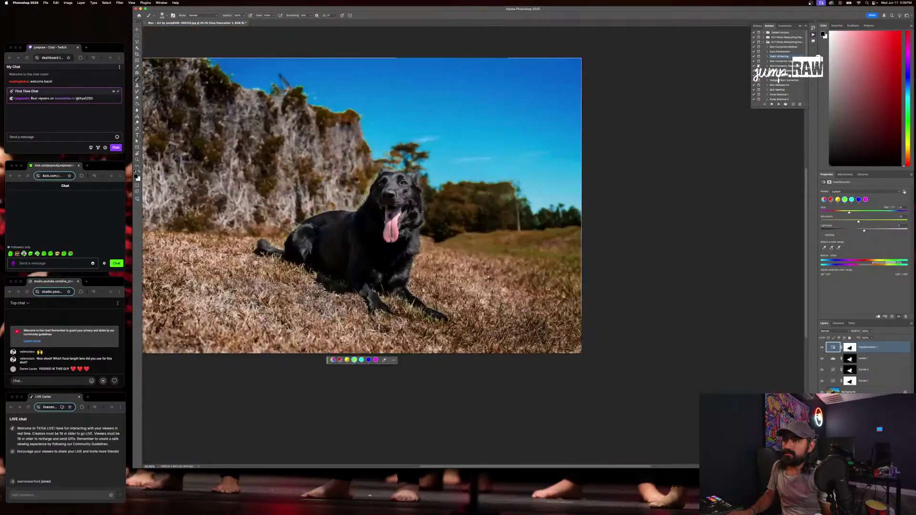
Delete the Hue/Saturation adjustment layer to drop the brown recolouring of the background
scroll(351, 199, left, 3)
scroll(351, 198, down, 1)
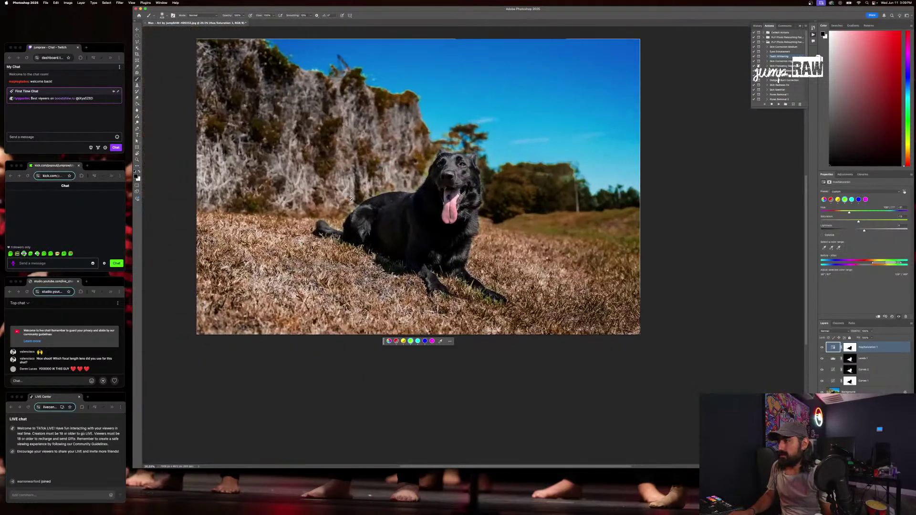
scroll(351, 199, up, 2)
scroll(351, 199, right, 1)
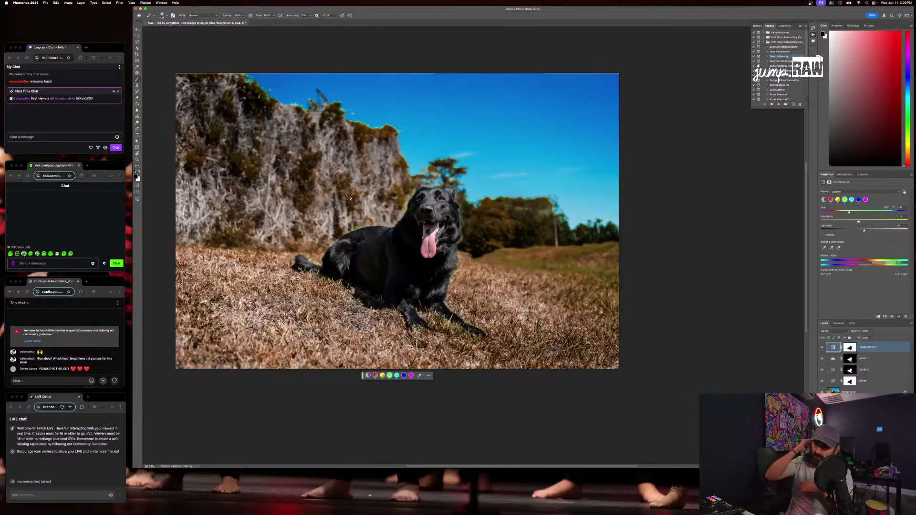
click(350, 198)
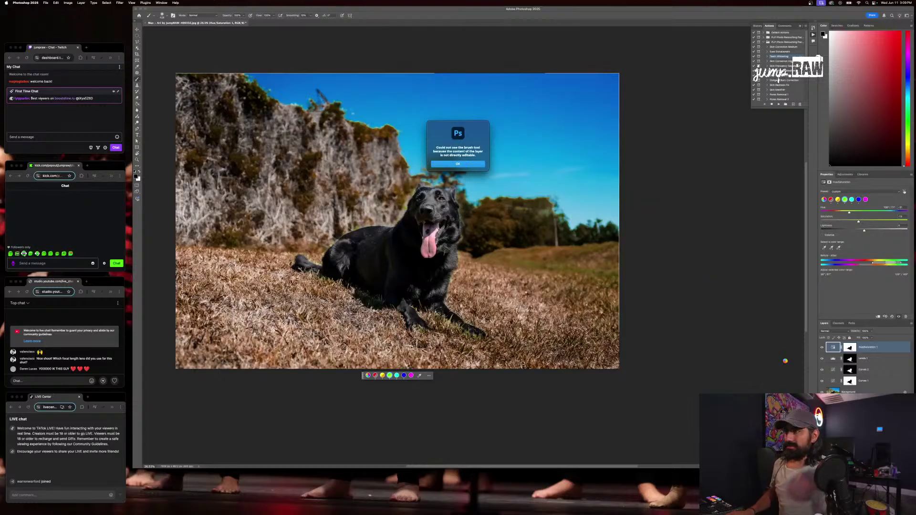
key(Return)
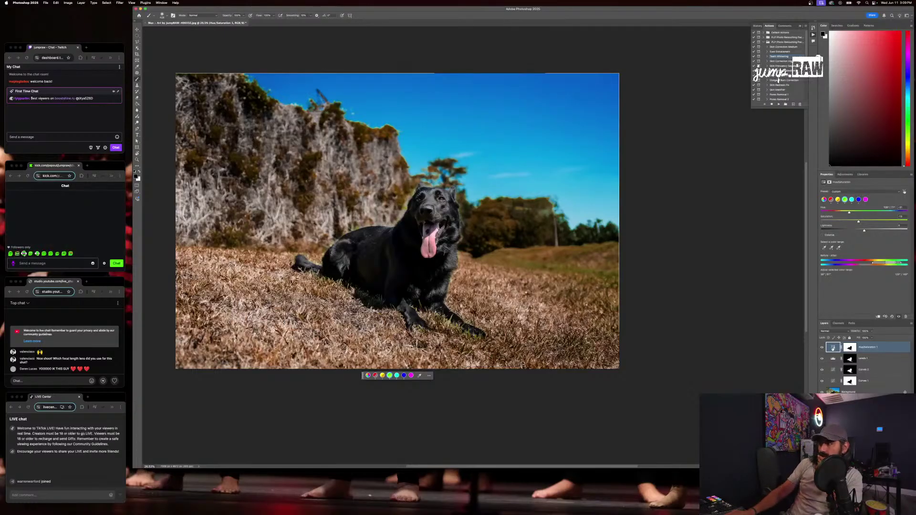
key(Delete)
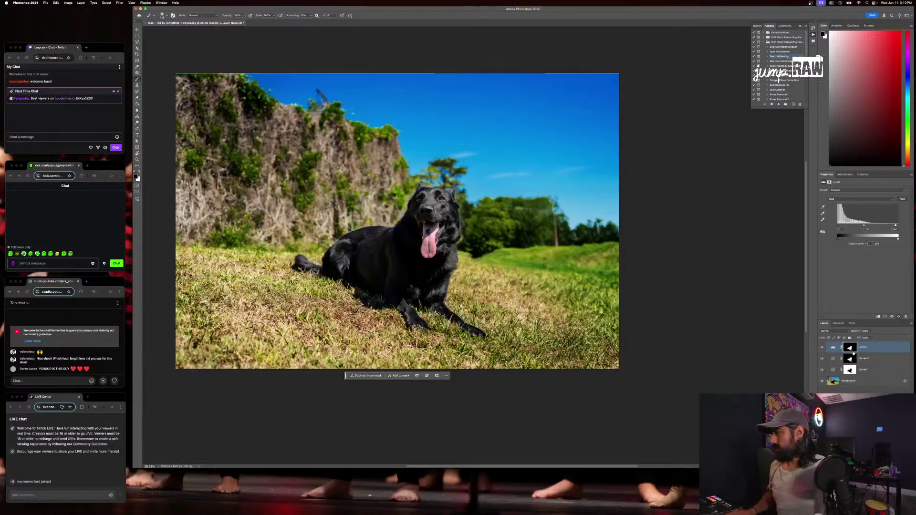
Select the Curves 1 layer mask and set up a smaller brush with white as the foreground colour
click(849, 369)
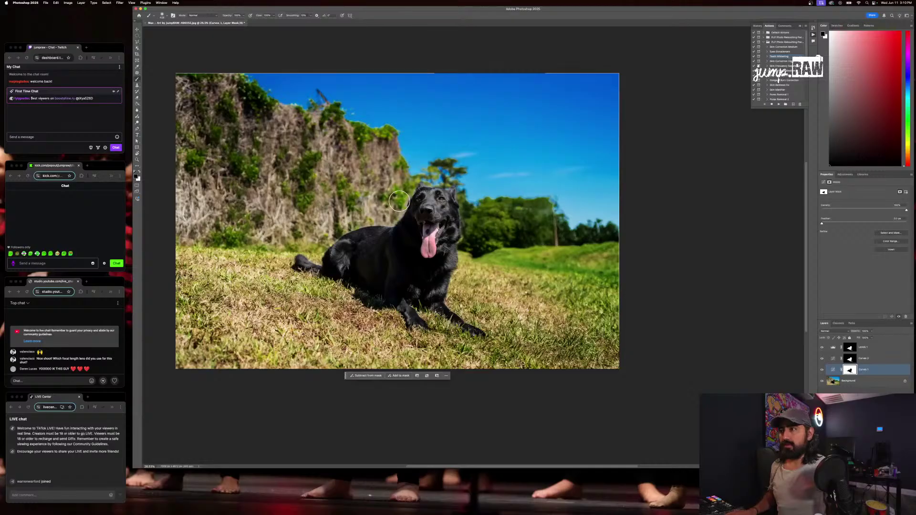
scroll(403, 203, left, 3)
scroll(407, 204, up, 5)
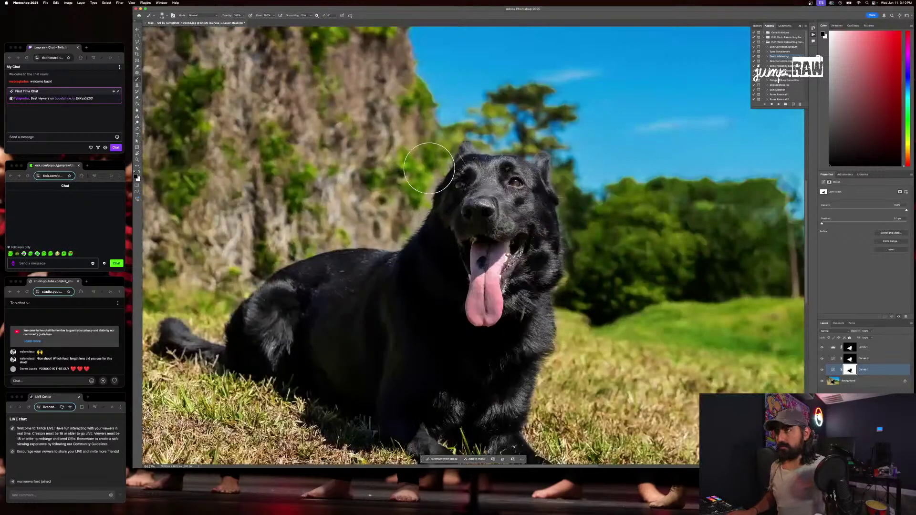
right_click(414, 164)
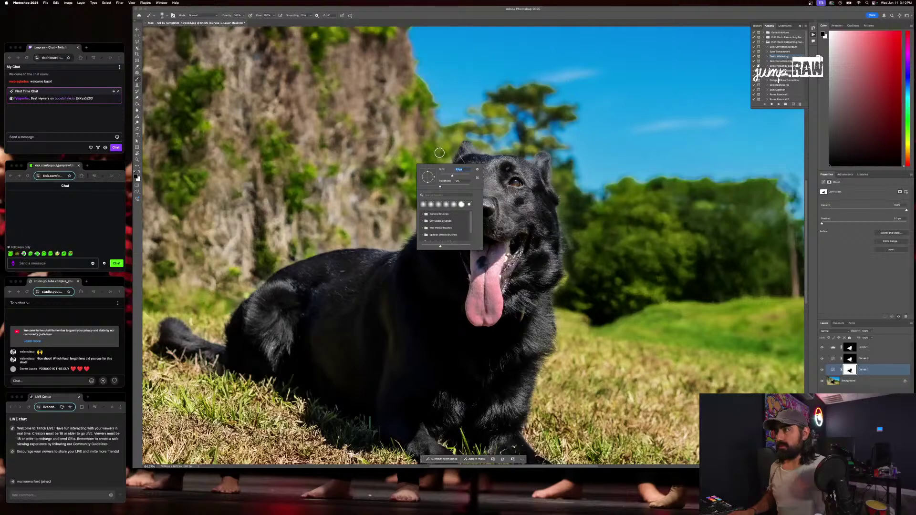
click(440, 159)
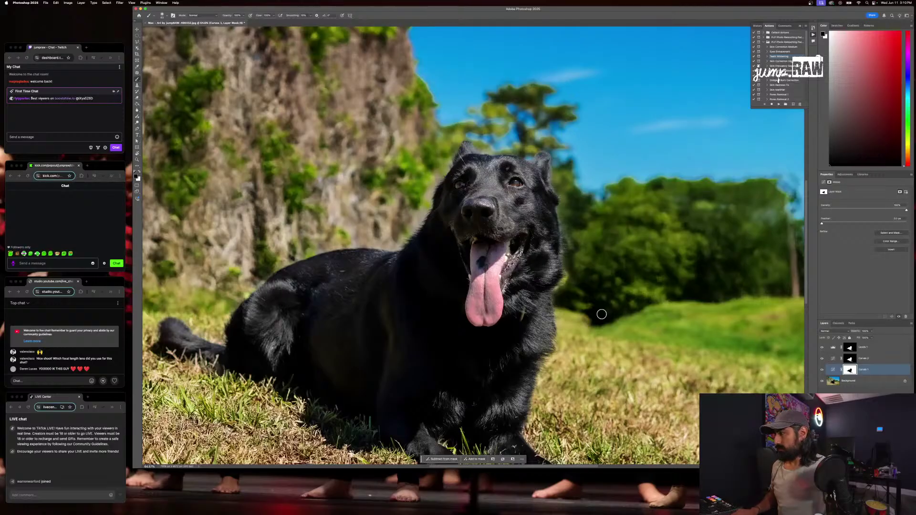
click(140, 171)
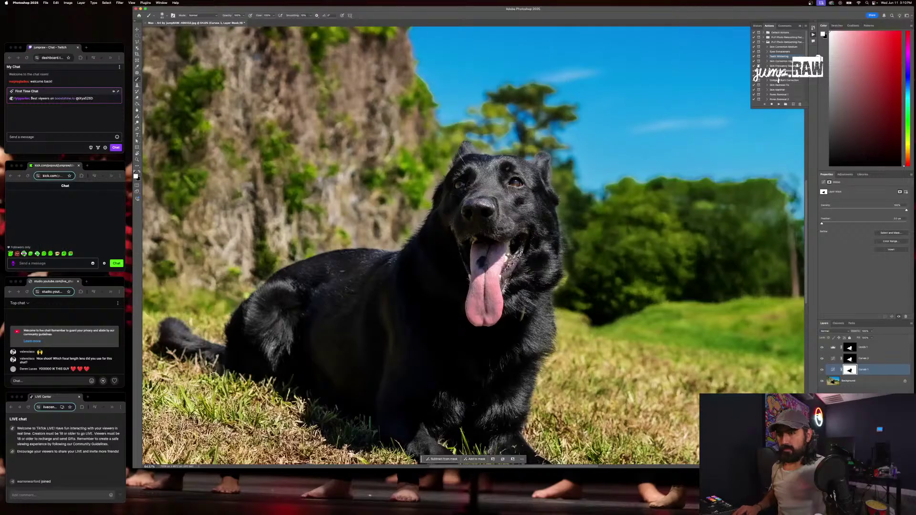
scroll(220, 378, down, 2)
scroll(362, 394, down, 4)
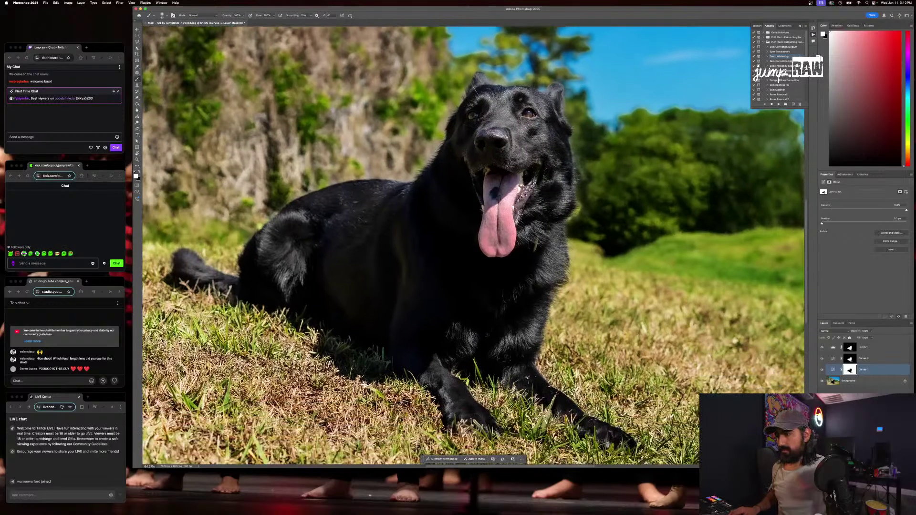
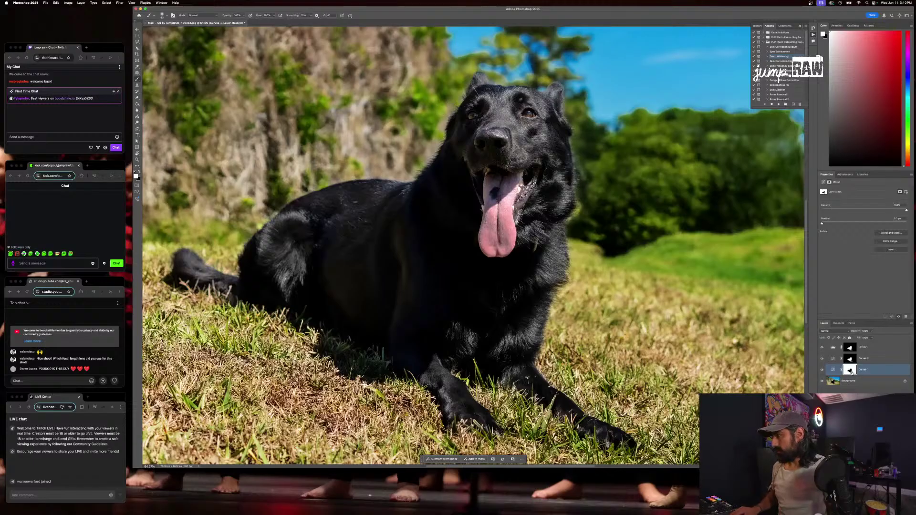
Select the Curves 2 layer mask, switch the foreground colour to black, and make the Levels 1 layer active
click(850, 358)
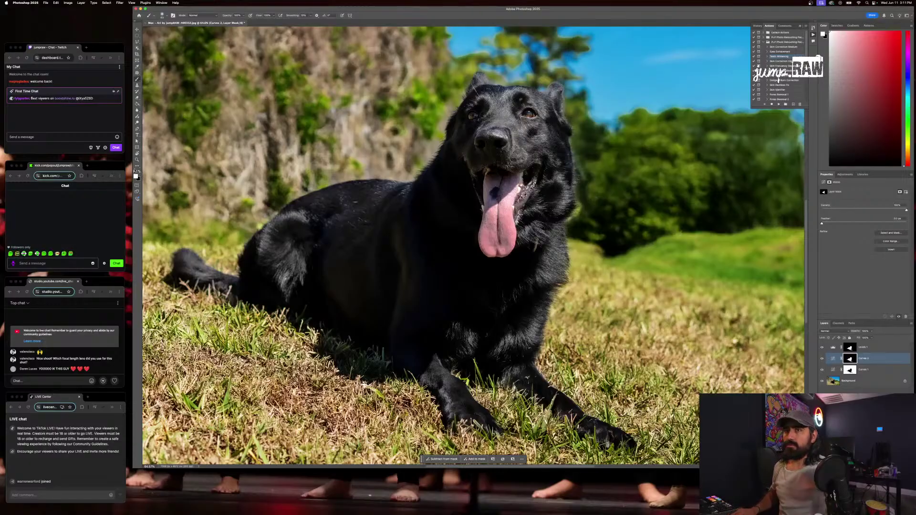
key(x)
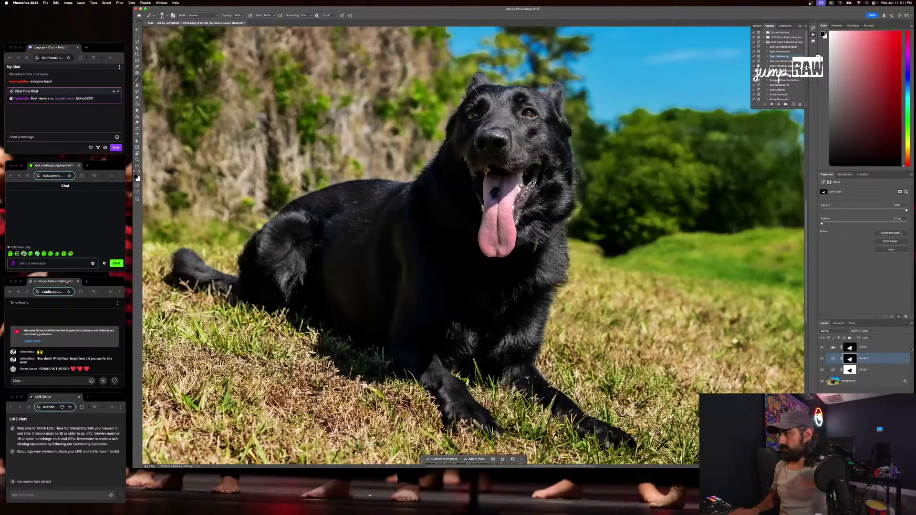
click(878, 347)
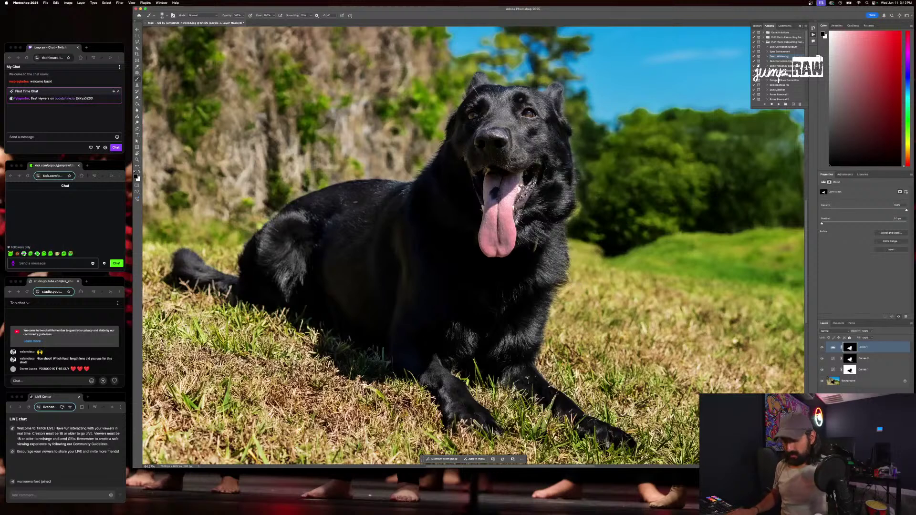
Merge all adjustment layers into the Background layer
scroll(525, 220, down, 6)
scroll(522, 206, up, 3)
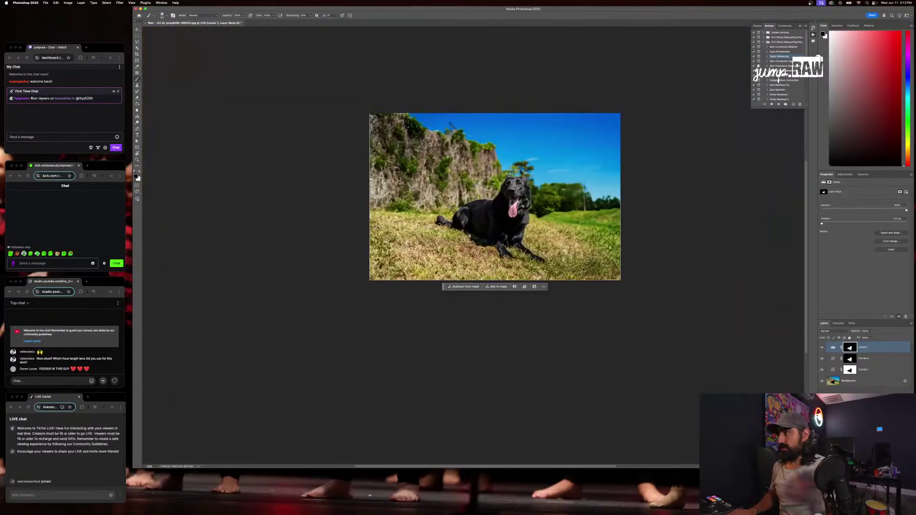
scroll(522, 206, down, 1)
scroll(523, 206, up, 3)
scroll(529, 206, down, 1)
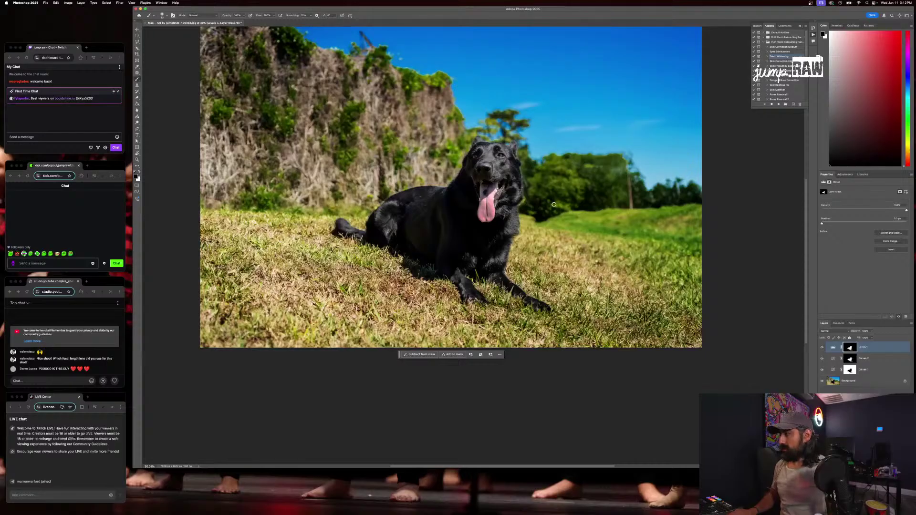
scroll(553, 204, up, 2)
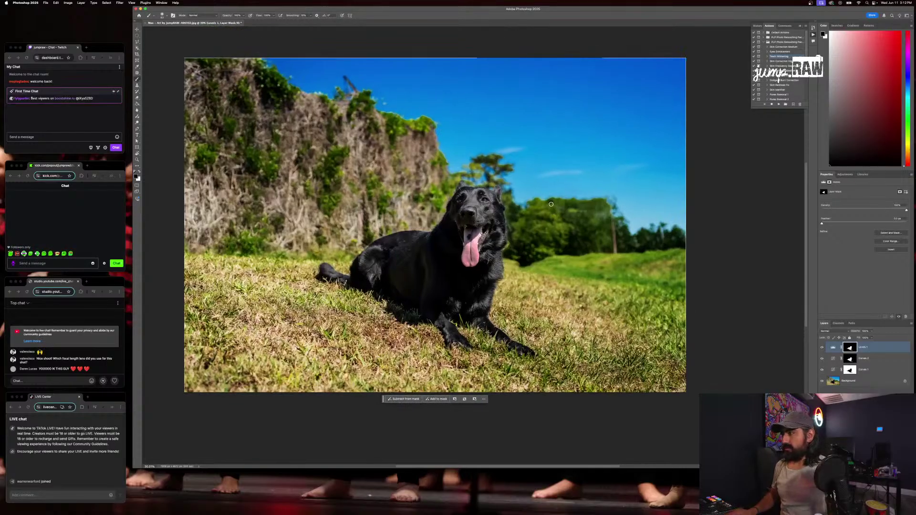
key(super+shift+e)
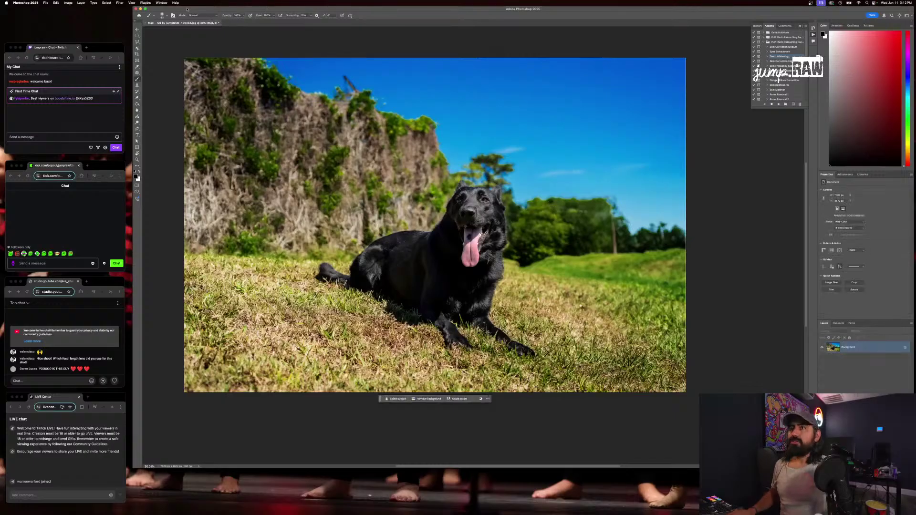
Open the Camera Raw Filter and refine the light: slightly raise exposure, contrast and shadows, and lower the highlights
click(119, 2)
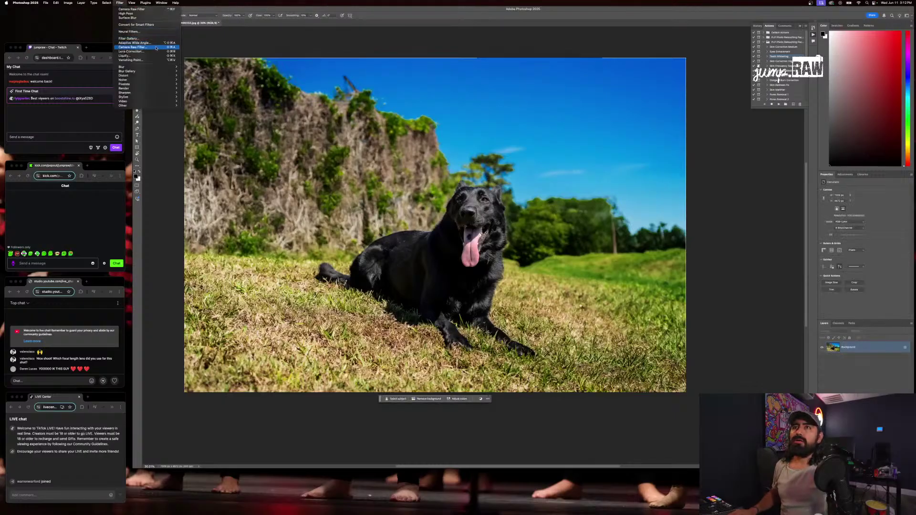
click(157, 48)
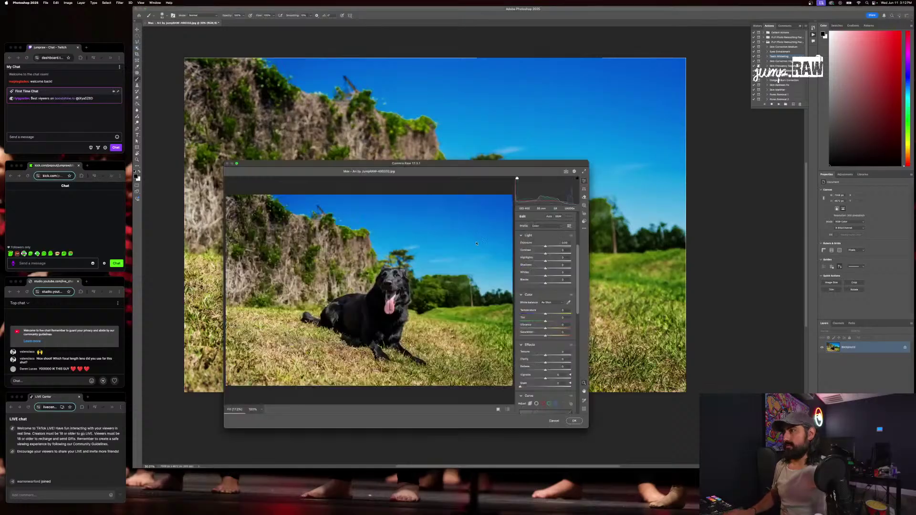
double_click(543, 314)
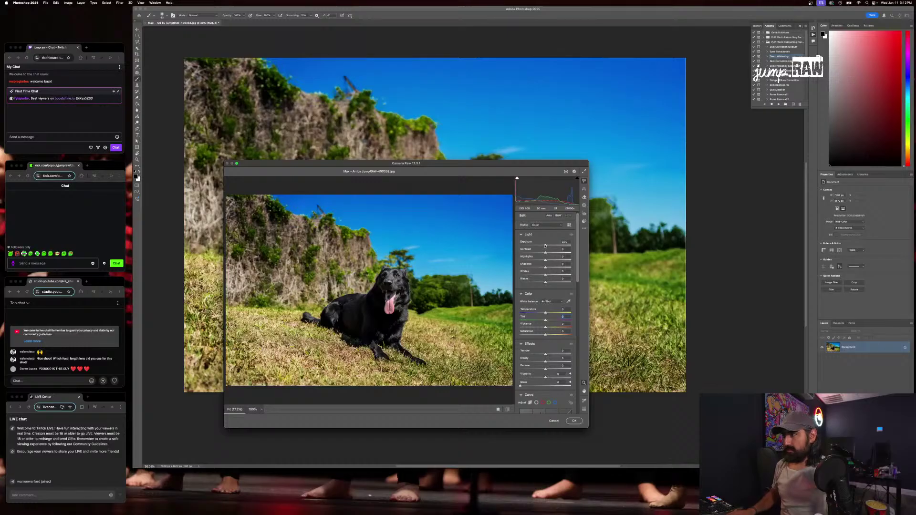
drag(545, 260, 542, 263)
click(546, 271)
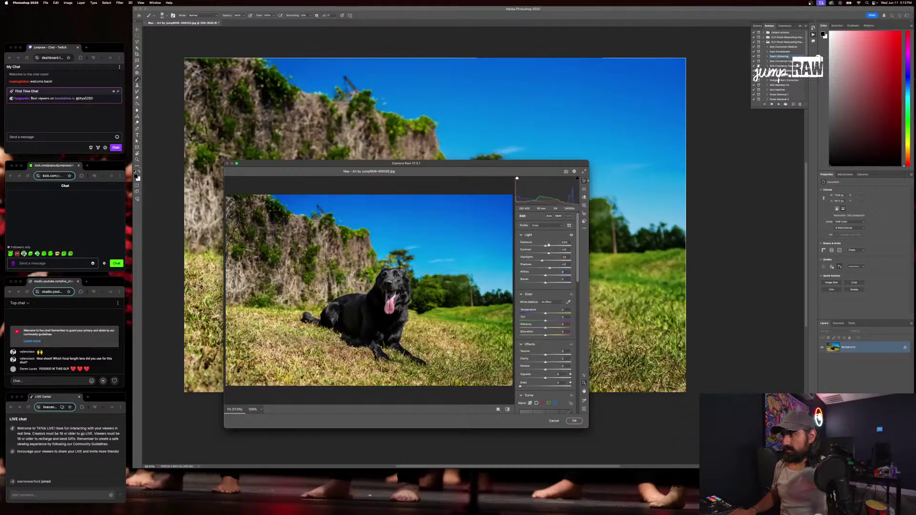
Lower the texture, raise the clarity, and gently boost the tone curve's highlights while darkening its shadows
scroll(544, 345, down, 2)
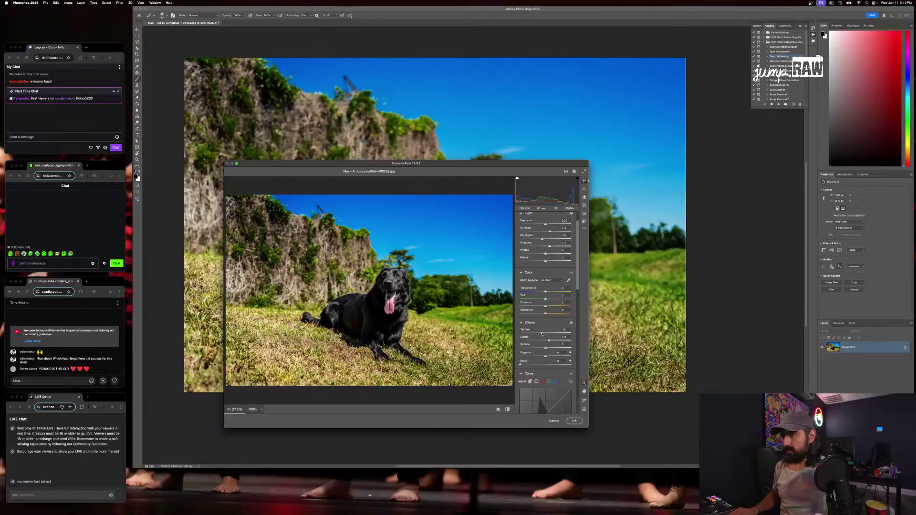
scroll(545, 357, down, 10)
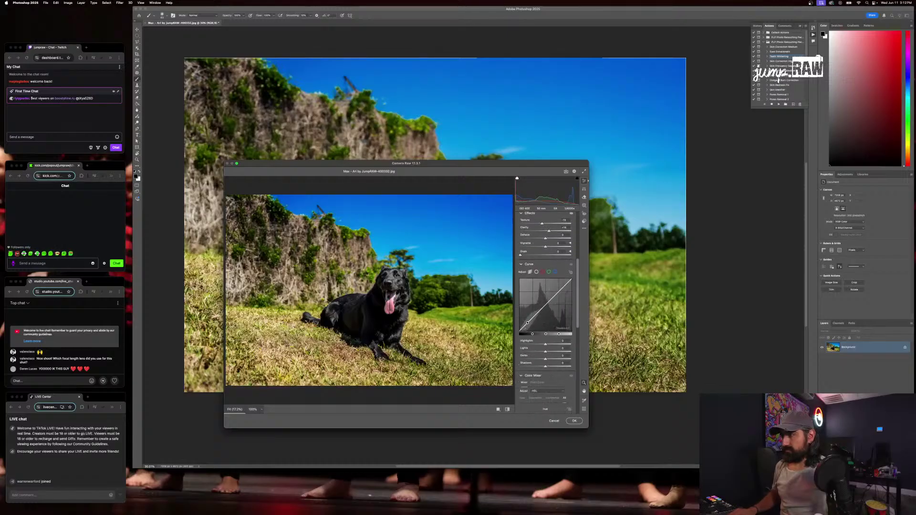
drag(530, 320, 530, 321)
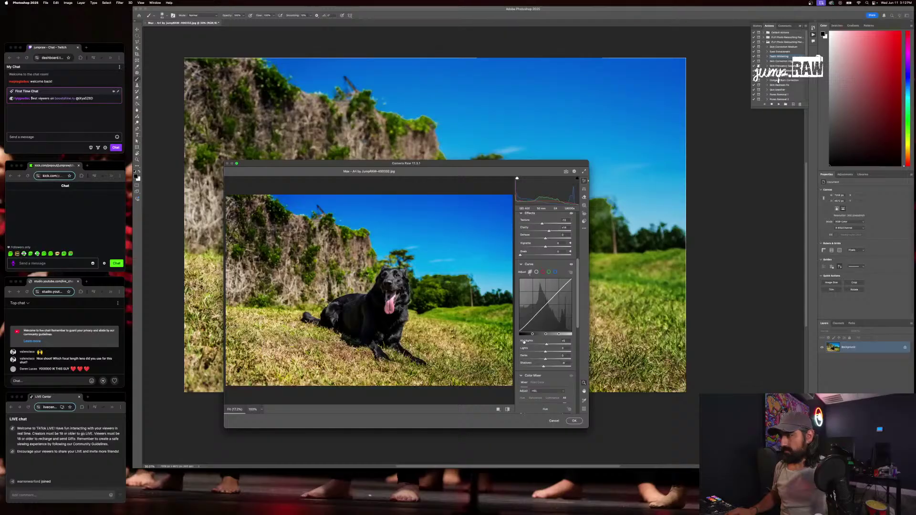
In the Color Mixer, set the Oranges' saturation to +100 and test changes to the Yellows' saturation and Oranges' hue
scroll(523, 339, down, 5)
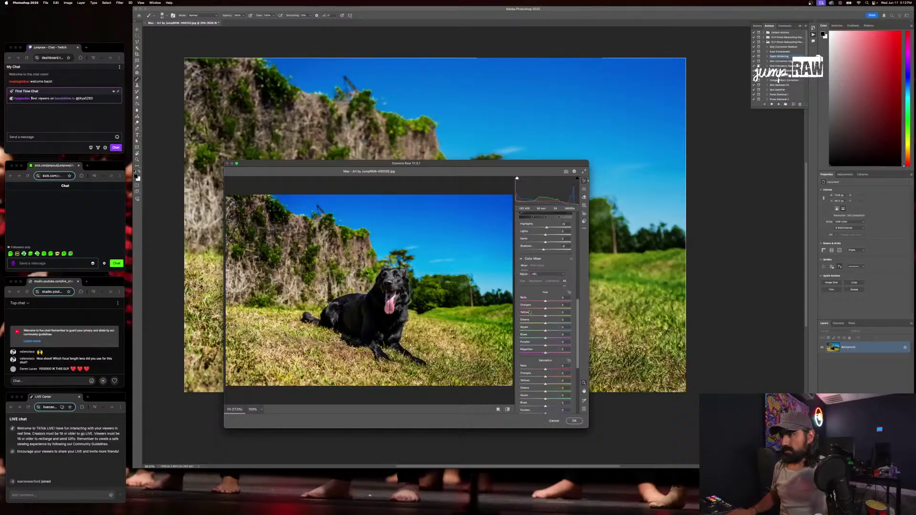
scroll(527, 311, down, 3)
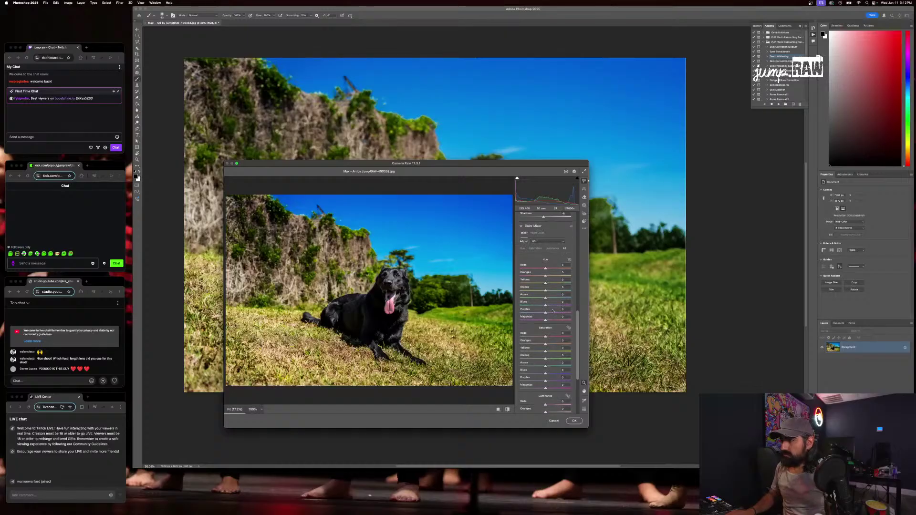
scroll(552, 311, down, 1)
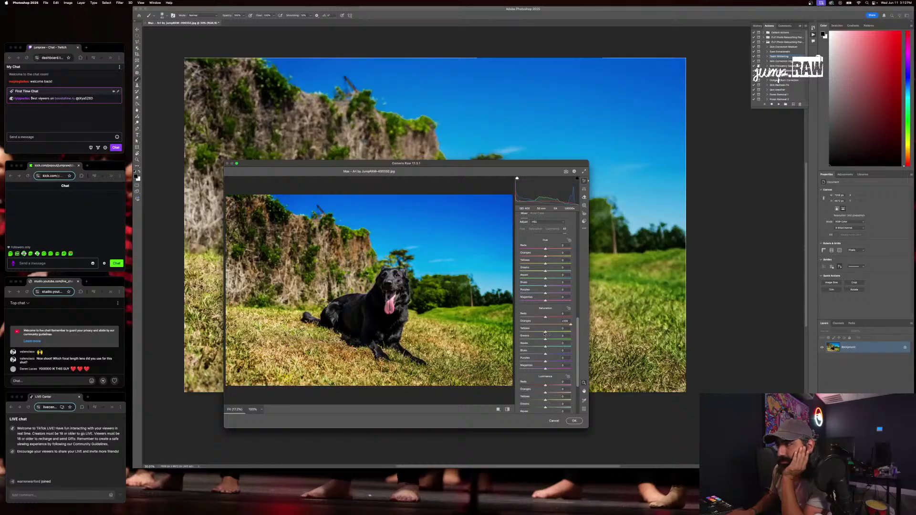
mouse_move(544, 334)
mouse_down()
mouse_move(525, 333)
mouse_move(562, 335)
mouse_up()
drag(545, 256, 558, 258)
Try tinting the midtones and shadows in Color Grading, and reset the colour wheels
scroll(540, 313, down, 10)
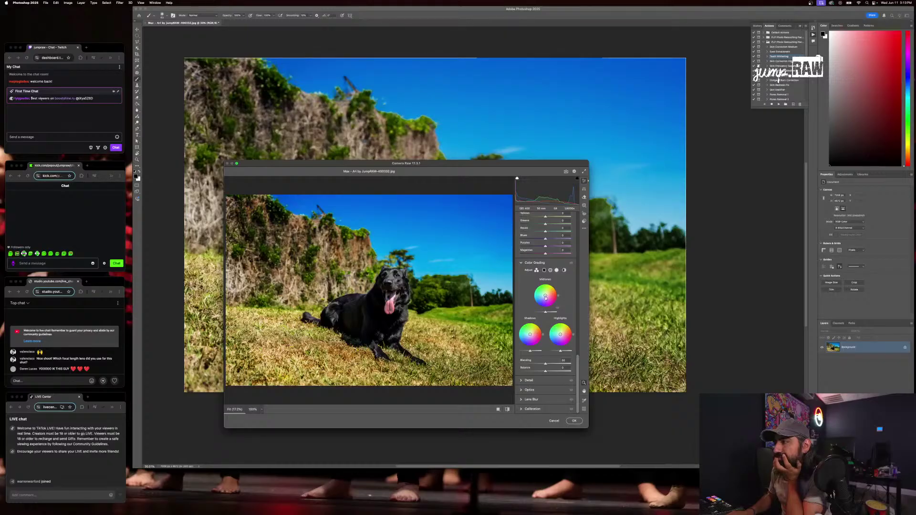
drag(545, 296, 546, 294)
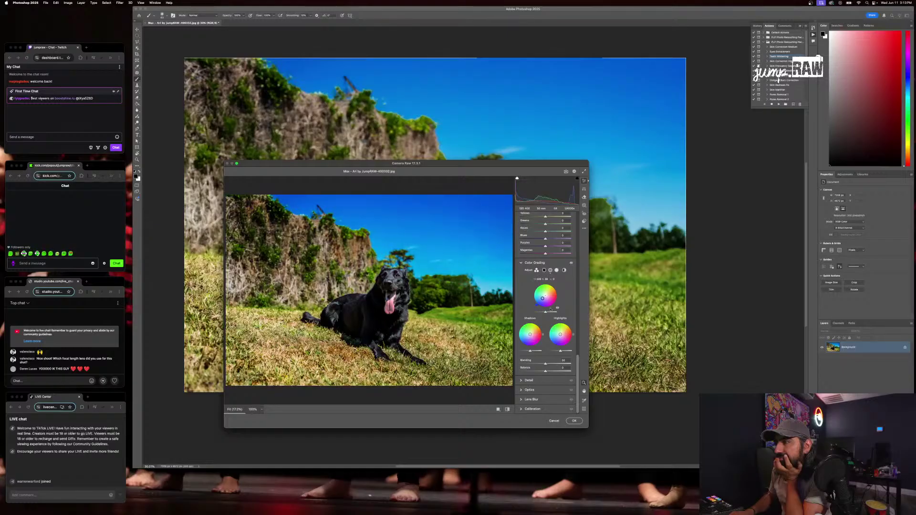
drag(529, 335, 535, 337)
double_click(556, 298)
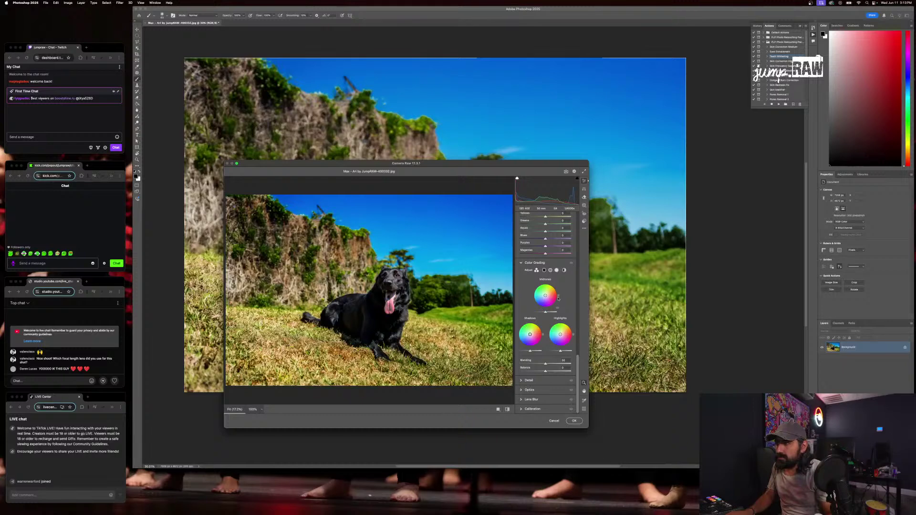
Enlarge the Camera Raw window to full screen and open the options for creating a new mask
drag(420, 291, 436, 277)
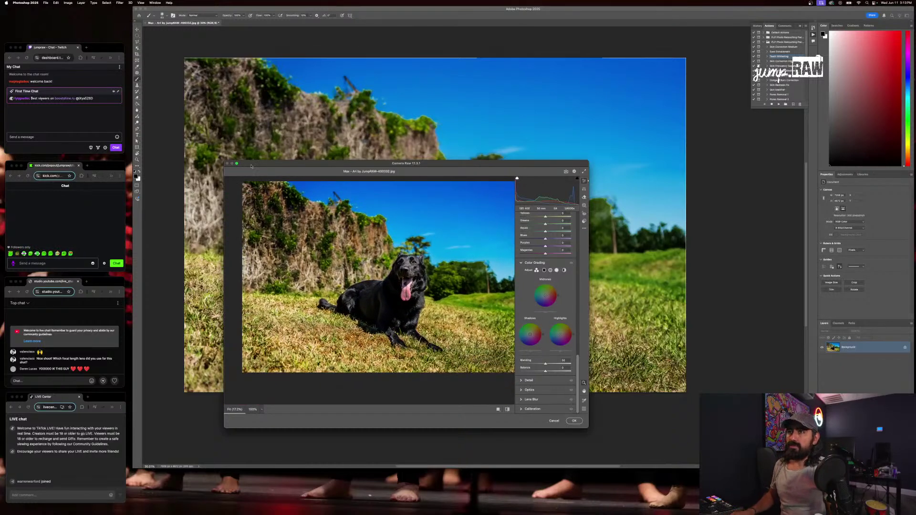
click(237, 163)
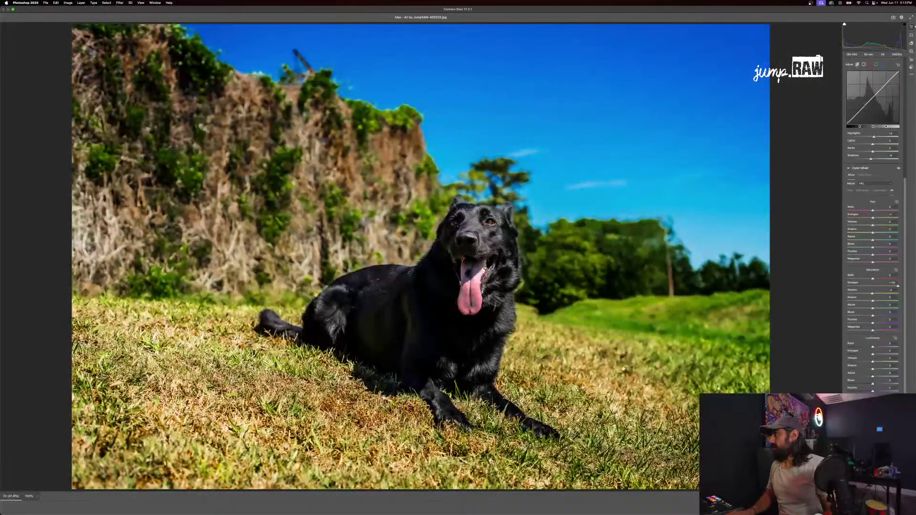
scroll(865, 105, up, 5)
click(911, 52)
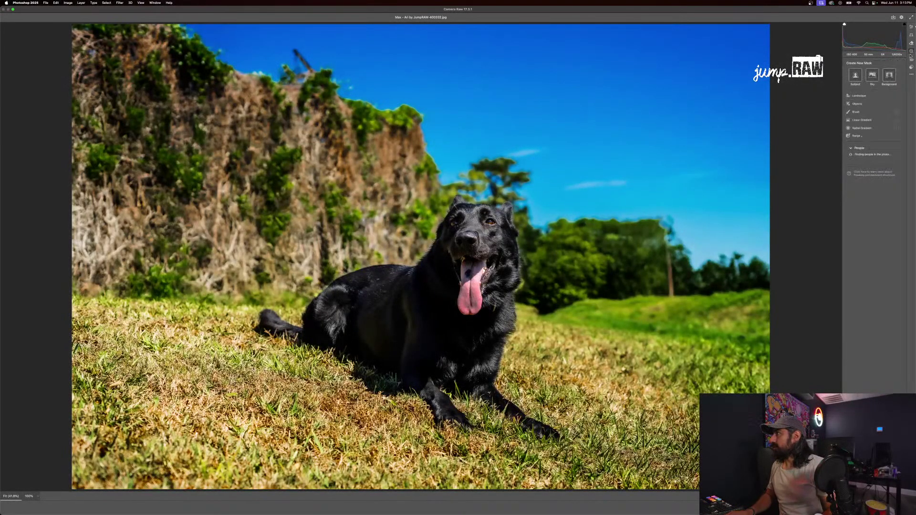
Create a subject mask of the dog and invert it to cover the background
click(854, 76)
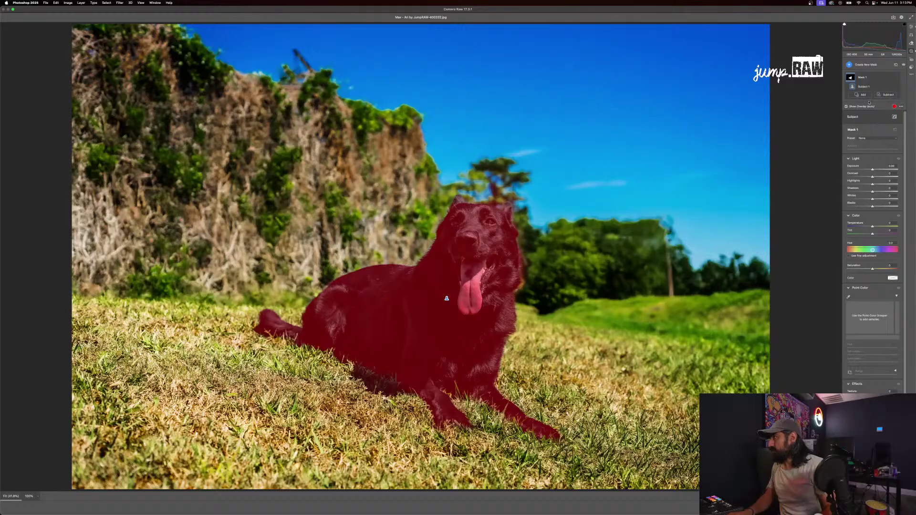
click(890, 78)
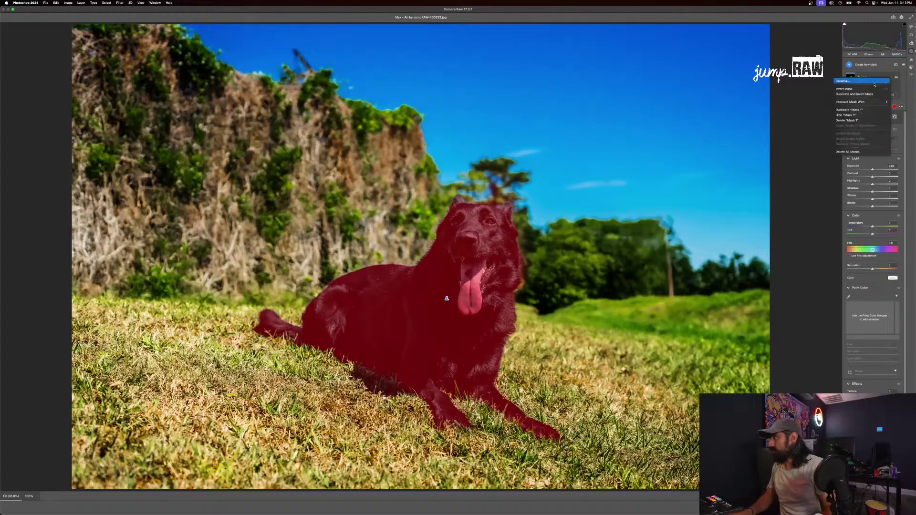
click(741, 219)
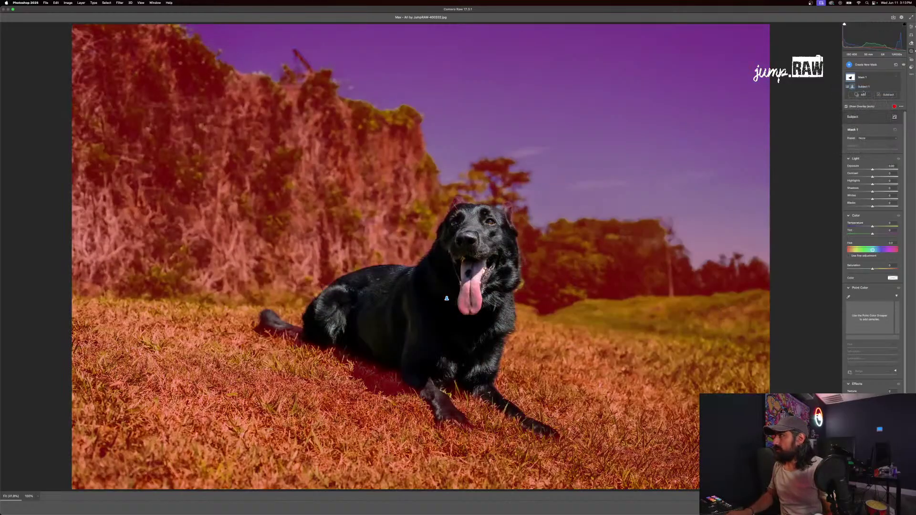
Add a subtracting brush to the background mask, with a low feather and a very small size
click(887, 95)
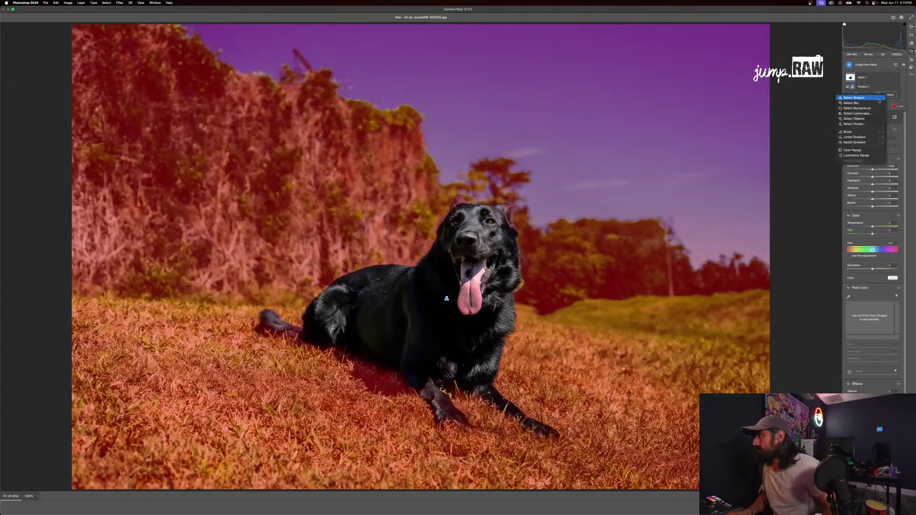
click(848, 133)
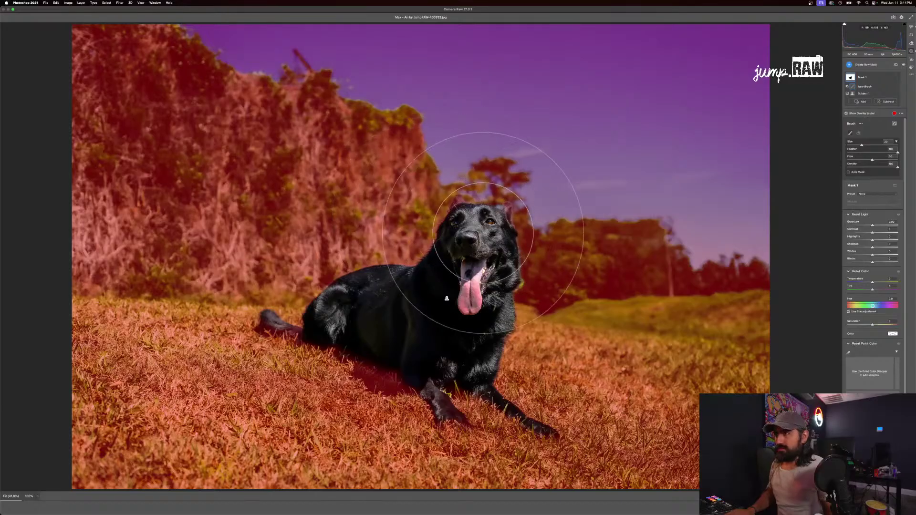
scroll(448, 299, up, 1)
scroll(448, 301, up, 1)
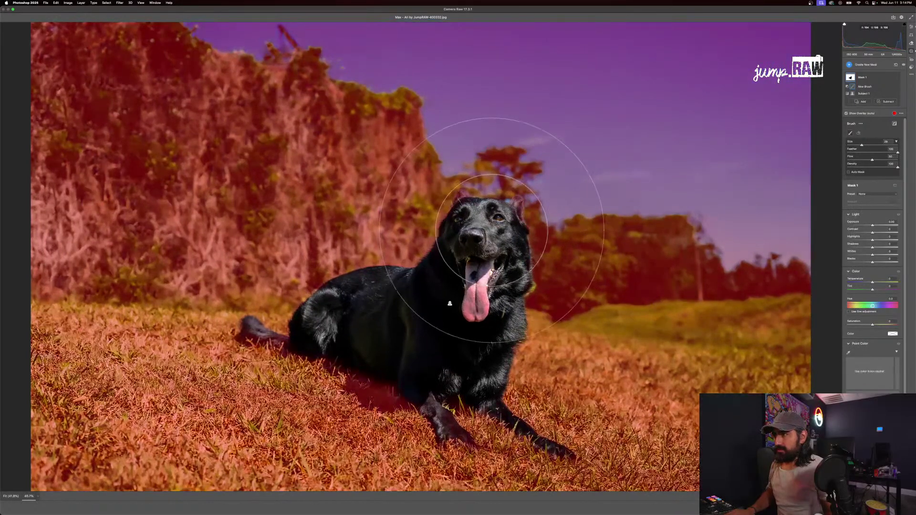
scroll(492, 230, down, 2)
scroll(491, 230, up, 1)
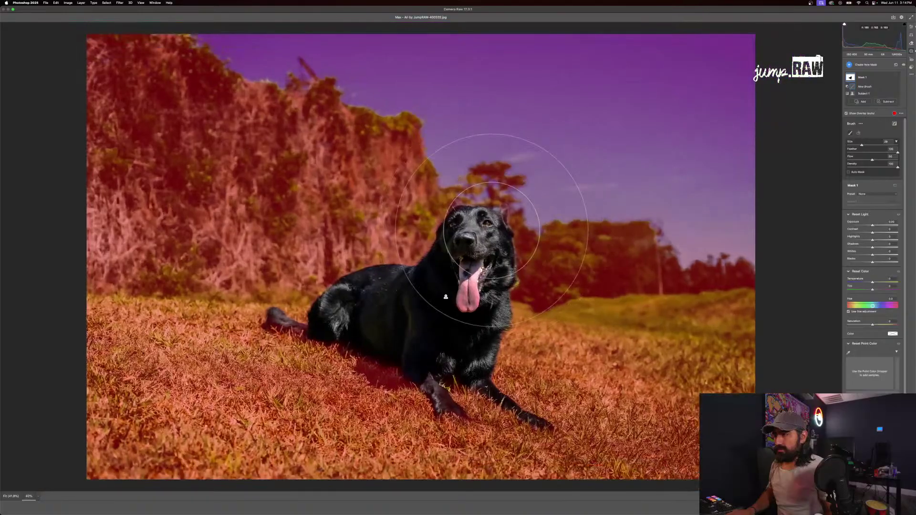
key(shift+bracketleft)
key(shift+bracketleft)
key(shift+bracketleft)
key(shift+bracketleft)
key(shift+bracketleft)
key(shift+bracketleft)
key(shift+bracketleft)
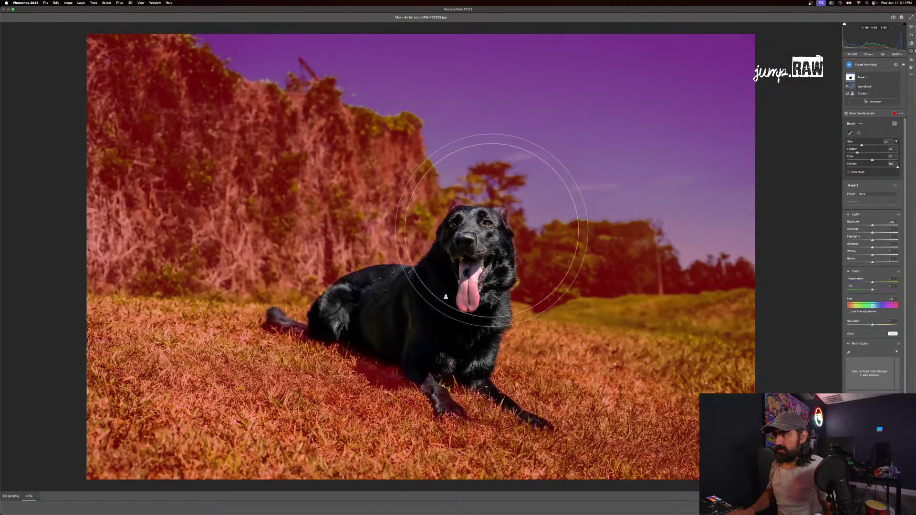
key(bracketleft)
key(bracketleft)
key(bracketleft)
key(bracketleft)
key(bracketleft)
key(bracketleft)
key(bracketleft)
key(bracketleft)
key(bracketleft)
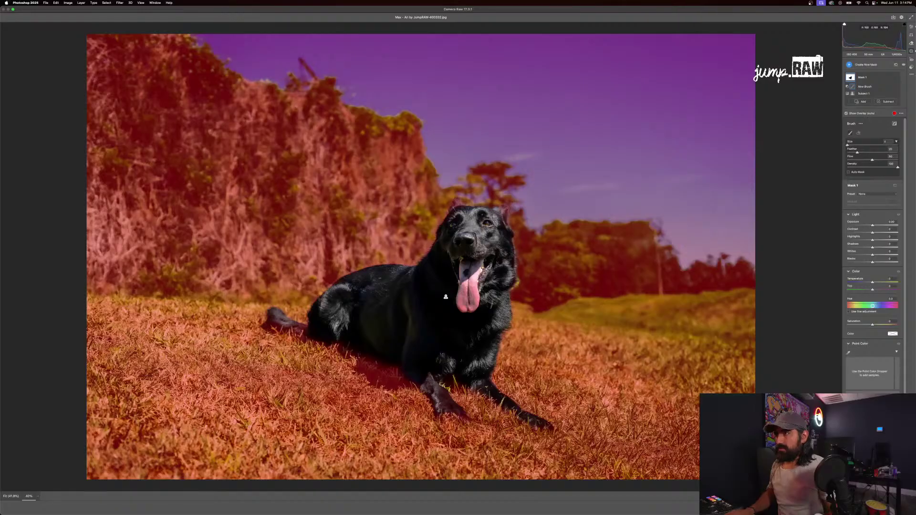
Paint over the dog's ears and head edges to remove them from the background mask
scroll(446, 296, up, 1)
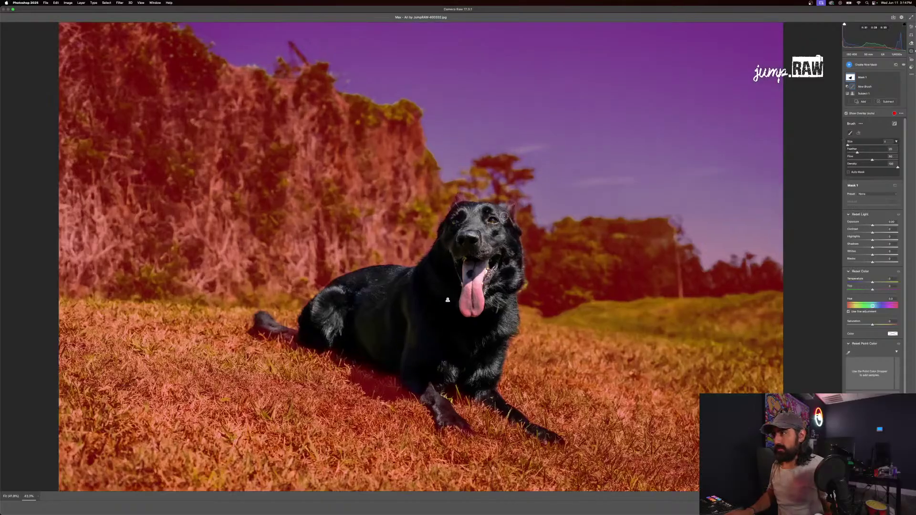
scroll(447, 299, up, 3)
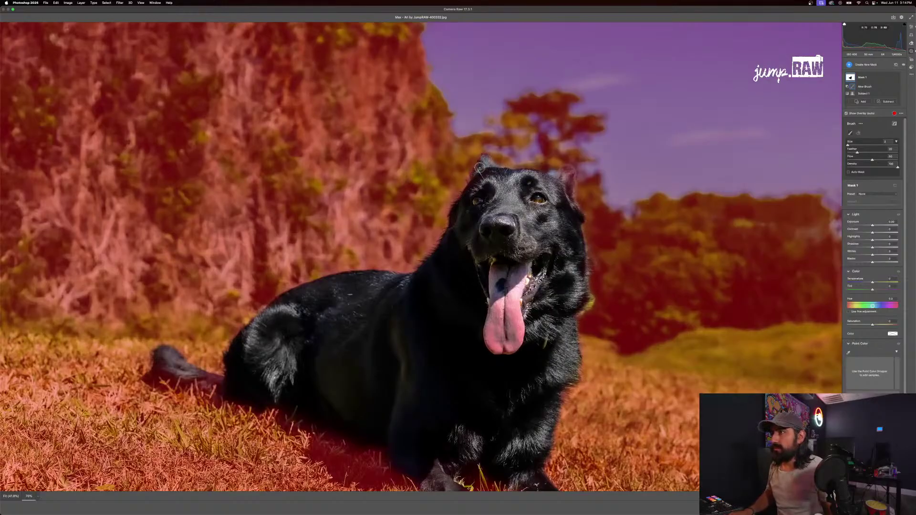
mouse_move(478, 167)
mouse_down()
mouse_move(458, 208)
mouse_move(478, 214)
mouse_up()
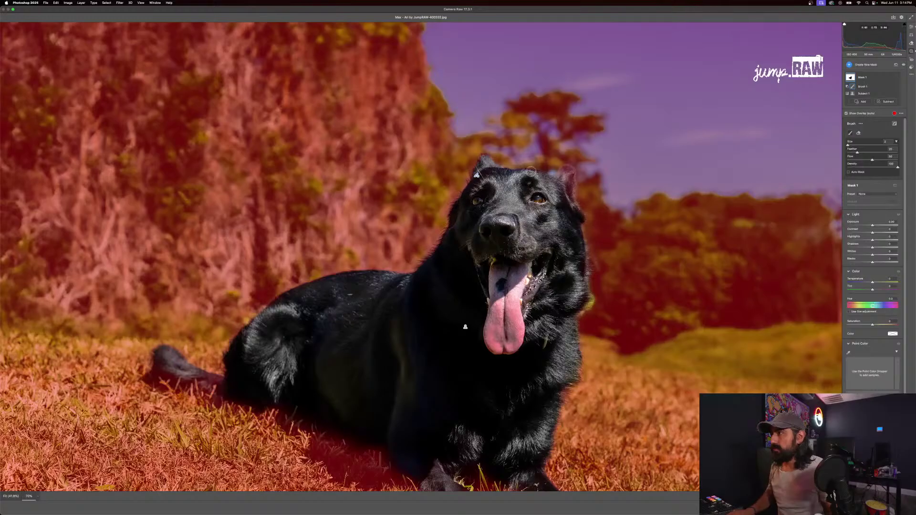
mouse_move(531, 171)
mouse_down()
mouse_move(541, 176)
mouse_move(514, 172)
mouse_move(561, 181)
mouse_move(565, 171)
mouse_move(565, 189)
mouse_up()
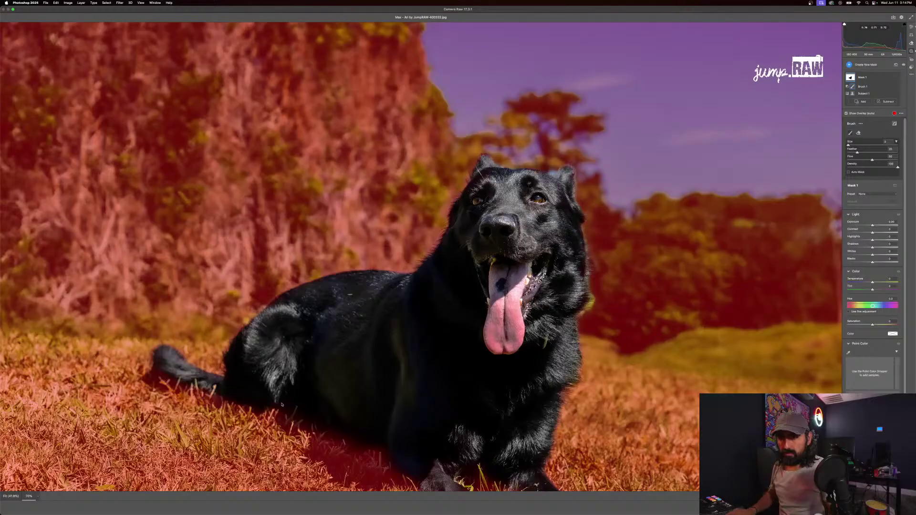
Clean the background mask off the dog's tail, hind leg and front paws, resizing the brush to fit each area
scroll(408, 398, down, 5)
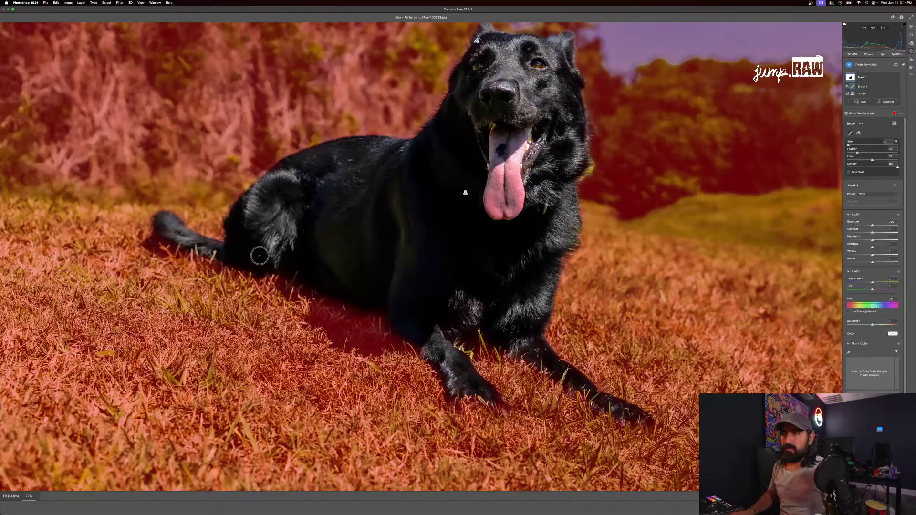
key(bracketright)
key(bracketleft)
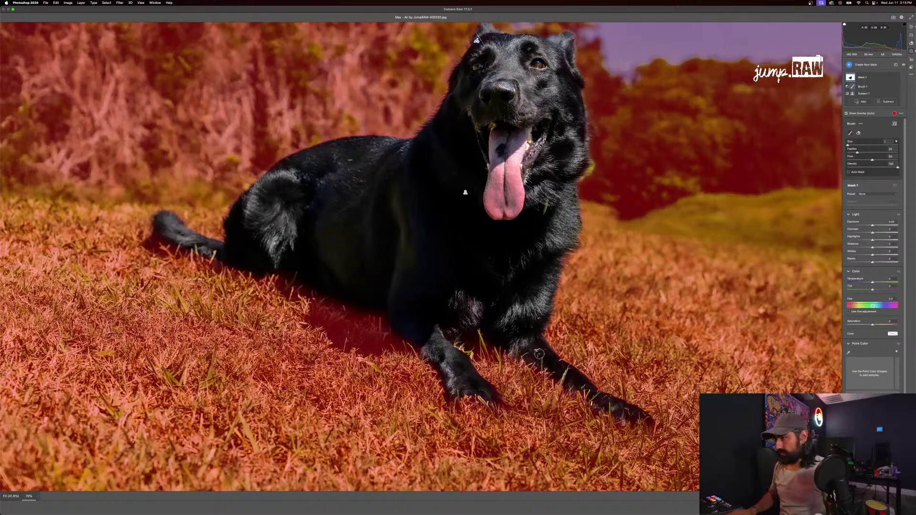
key(bracketright)
key(bracketright)
key(bracketright)
key(bracketright)
key(bracketright)
key(bracketright)
key(bracketright)
key(bracketright)
key(bracketleft)
key(bracketleft)
key(bracketleft)
key(bracketleft)
key(bracketleft)
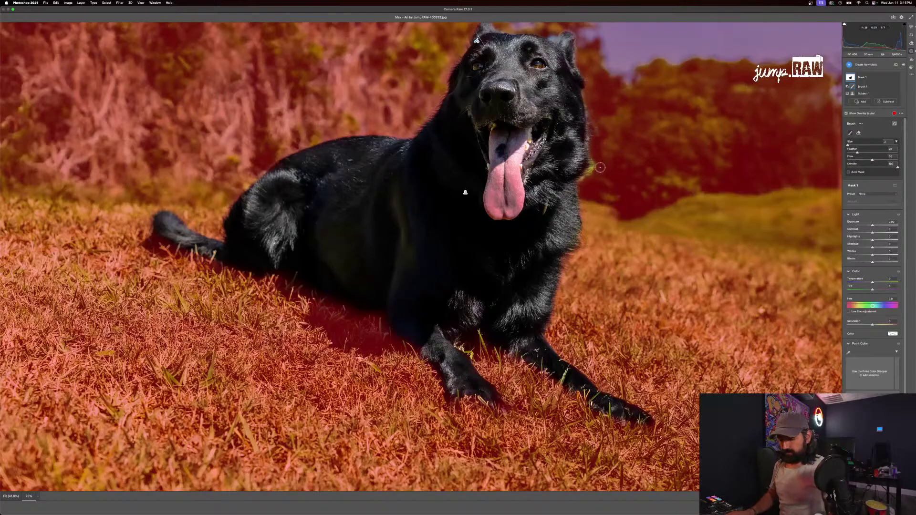
Erase the stray brush subtraction beside the dog's neck to restore the background mask there
key(alt)
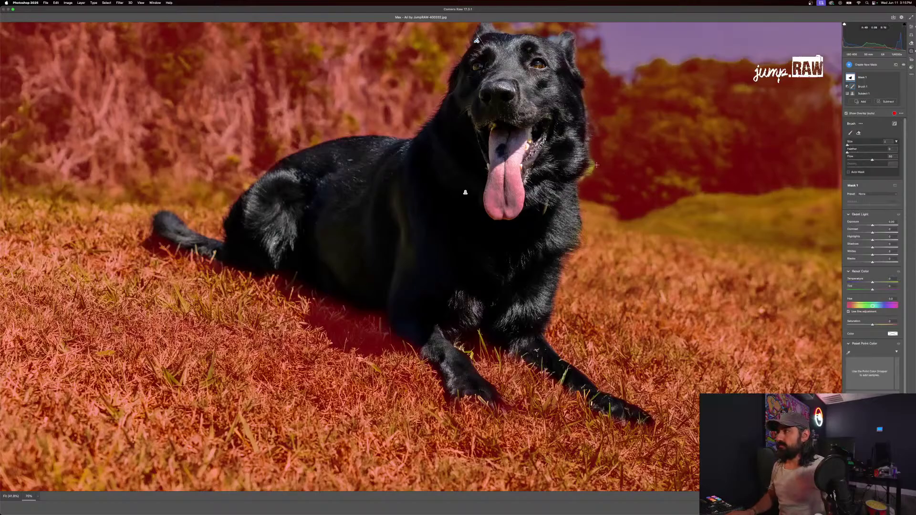
drag(596, 167, 586, 183)
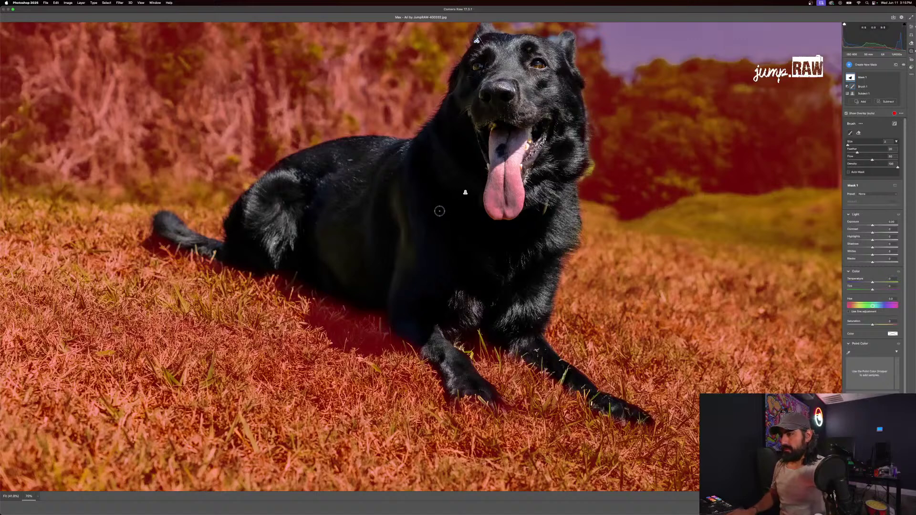
key([)
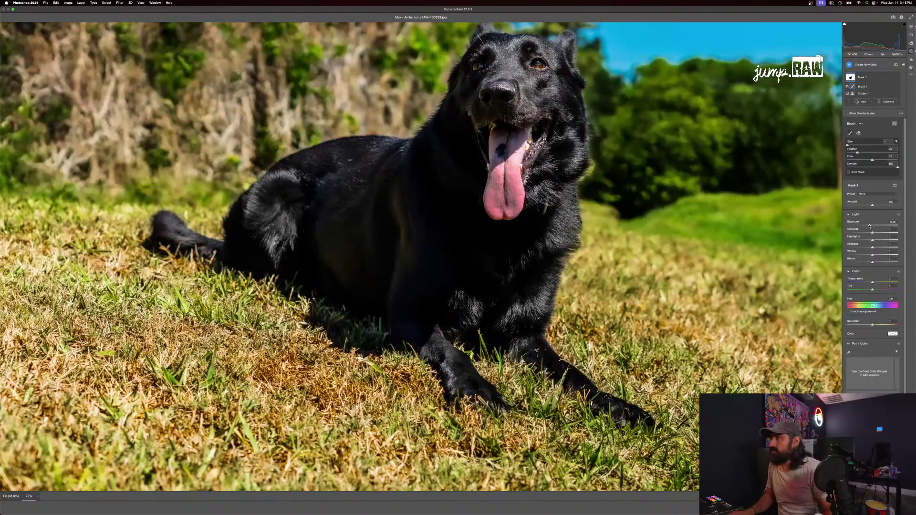
Darken the masked background by lowering its exposure, highlights and shadows, and raise its contrast
drag(872, 225, 867, 248)
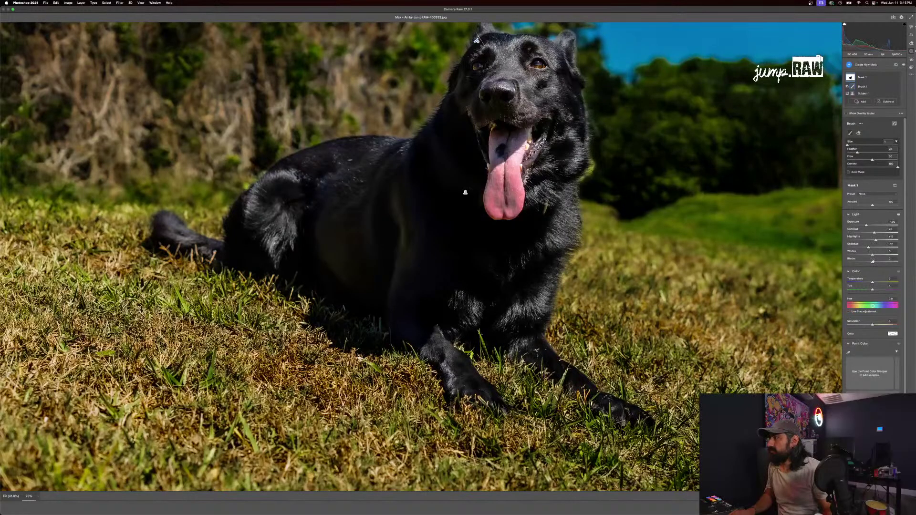
drag(874, 241, 869, 240)
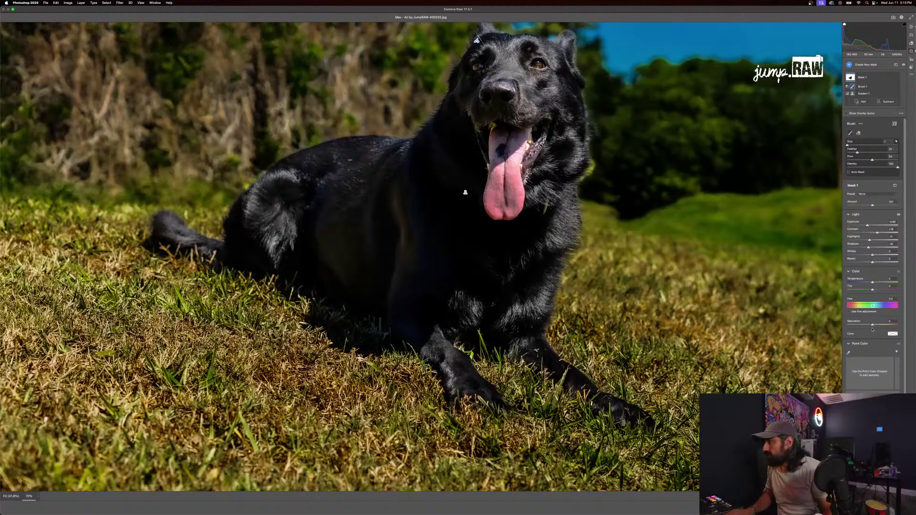
Shift the background's hue toward autumn oranges, warm its temperature, add magenta tint and reduce its saturation
click(865, 307)
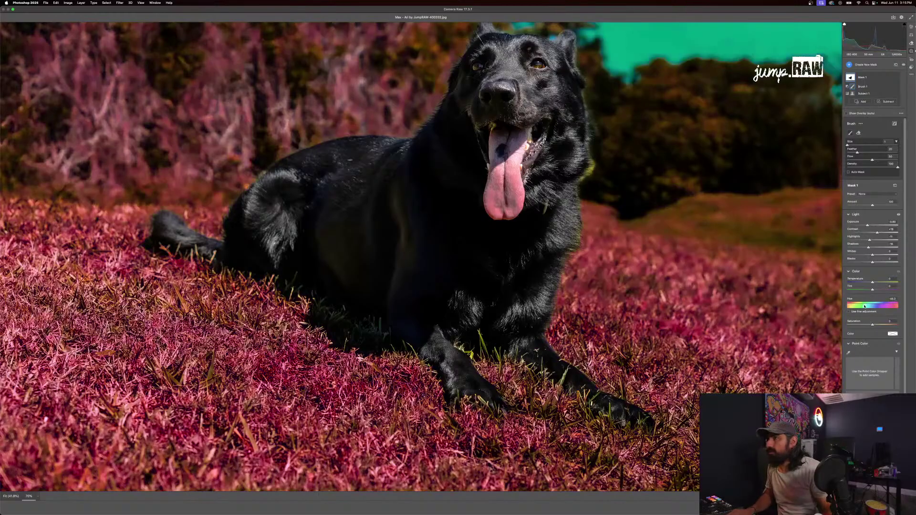
drag(865, 307, 870, 307)
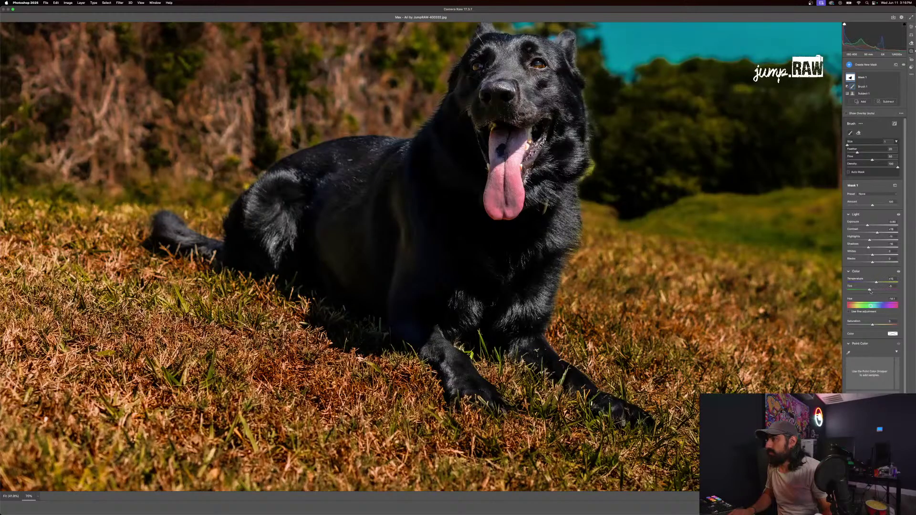
drag(875, 293, 875, 292)
drag(872, 326, 861, 327)
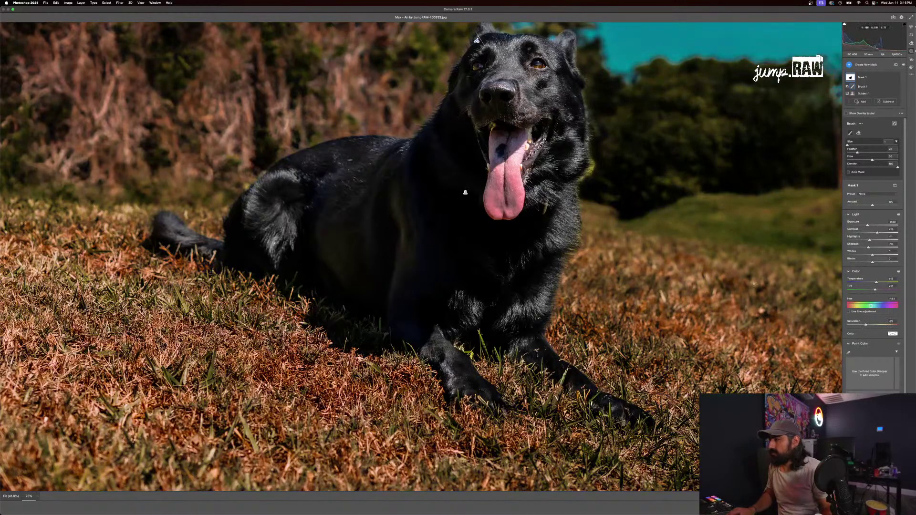
ctrl+alt+drag(591, 287, 609, 286)
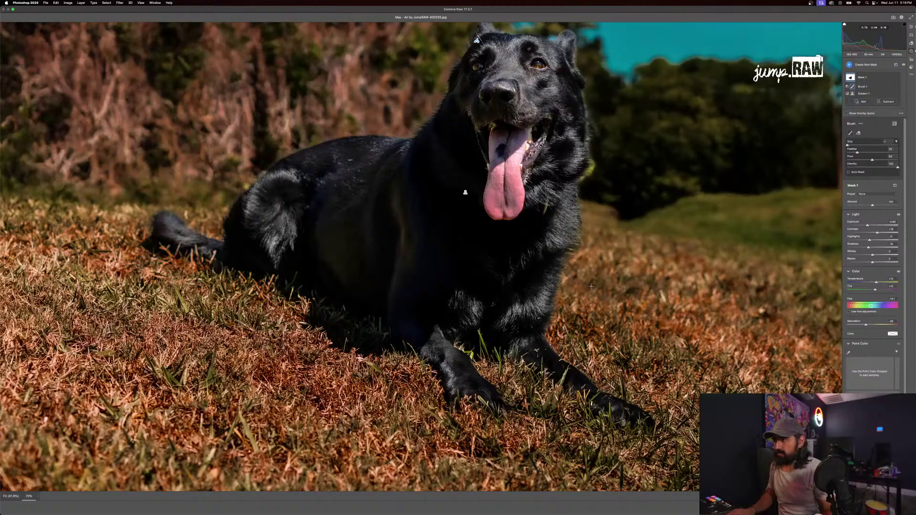
Fine-tune the background's hue back to orange grass with a blue-teal sky, and raise its saturation to near neutral
scroll(591, 287, down, 2)
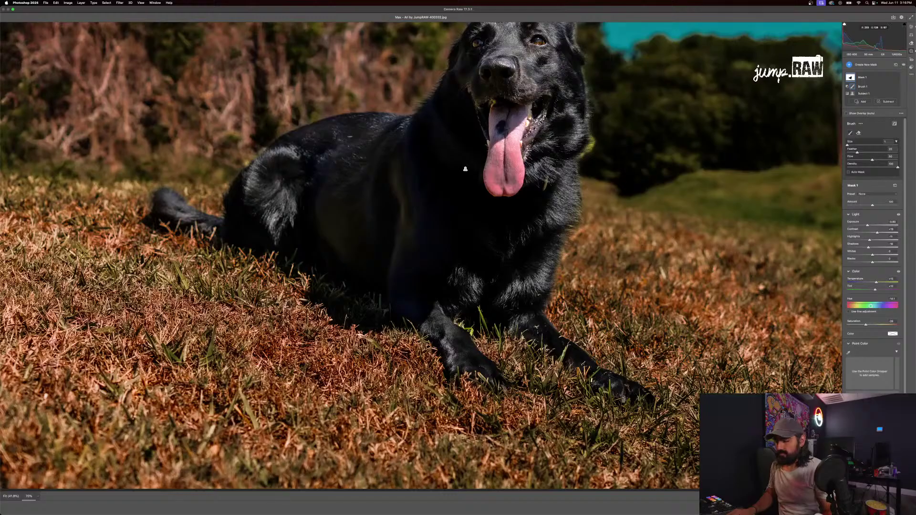
scroll(577, 303, down, 8)
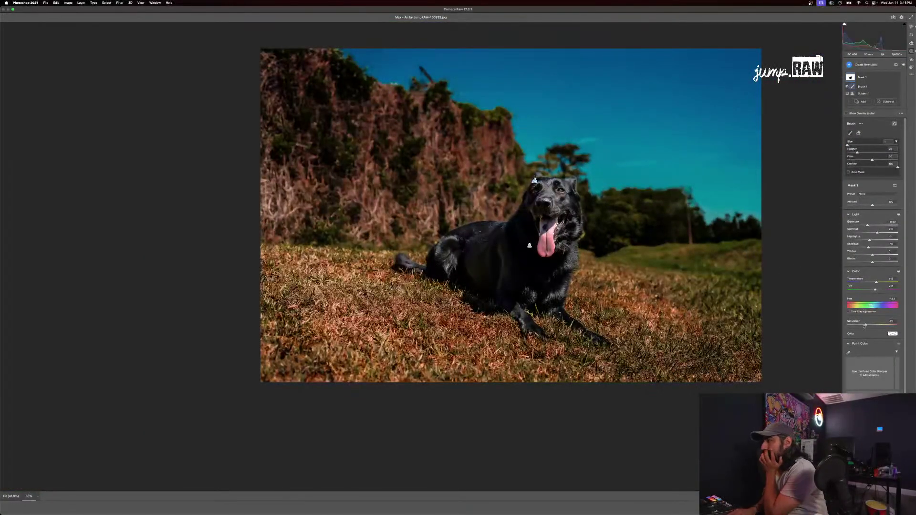
double_click(874, 307)
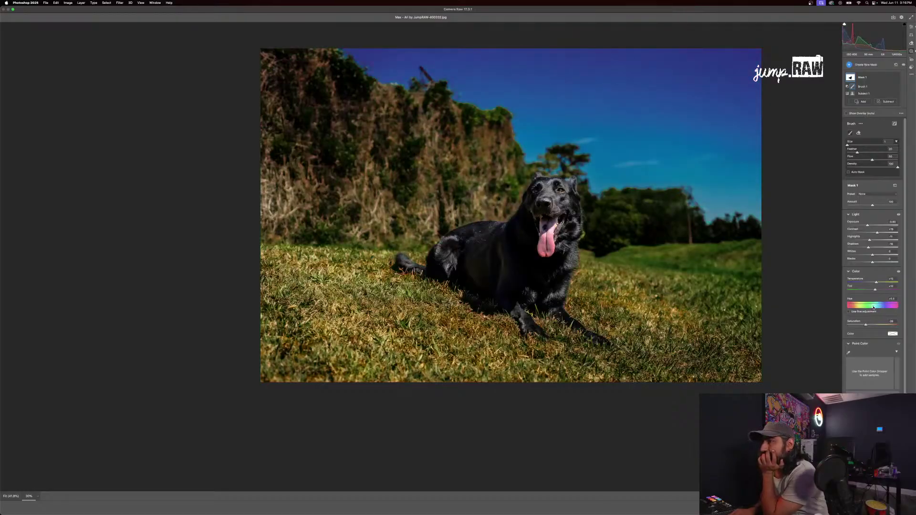
drag(874, 307, 876, 308)
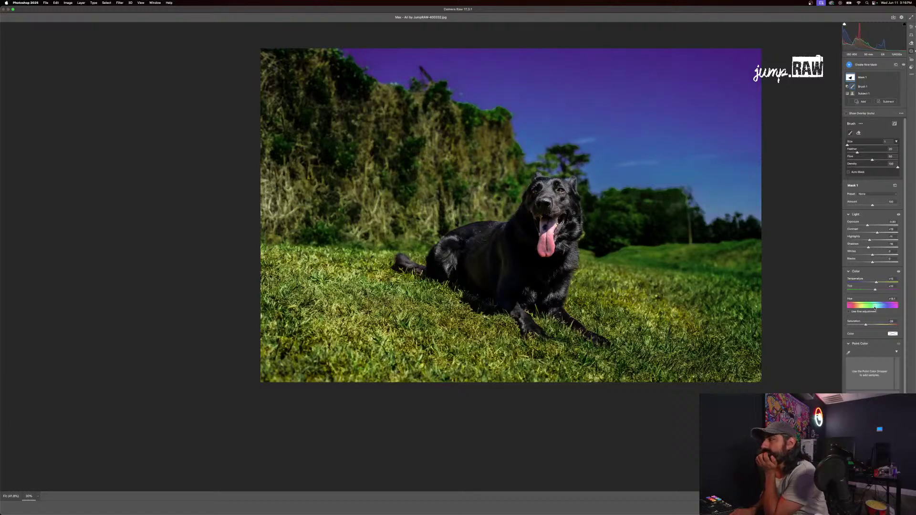
drag(875, 308, 870, 307)
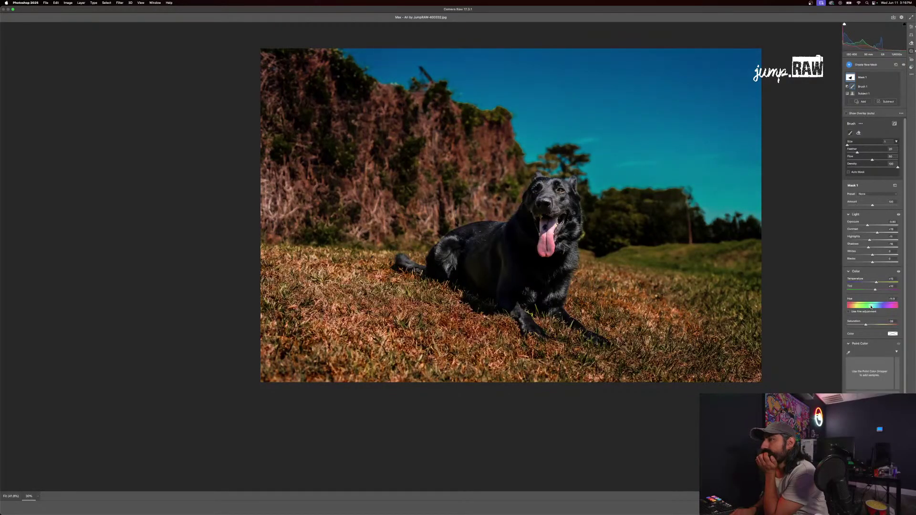
drag(867, 326, 873, 326)
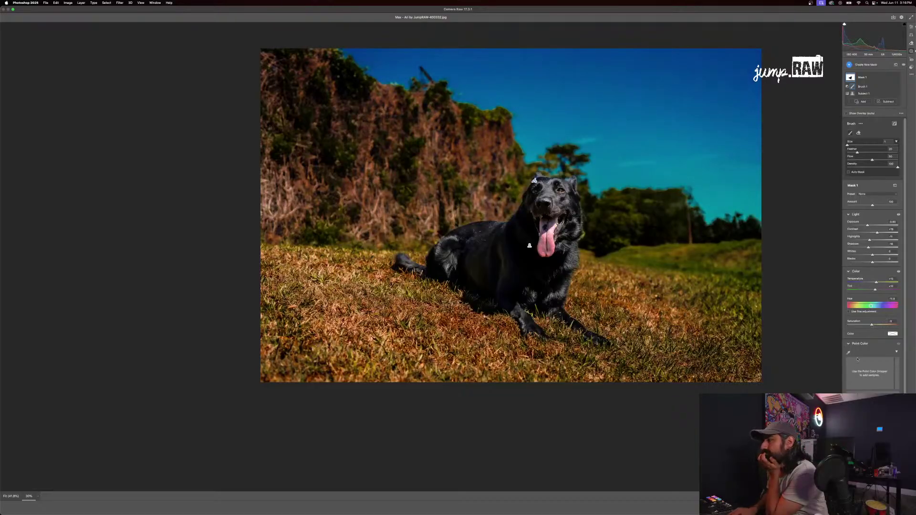
Raise the background's clarity slightly and deepen the shadows on the mask's tone curve
scroll(858, 358, down, 5)
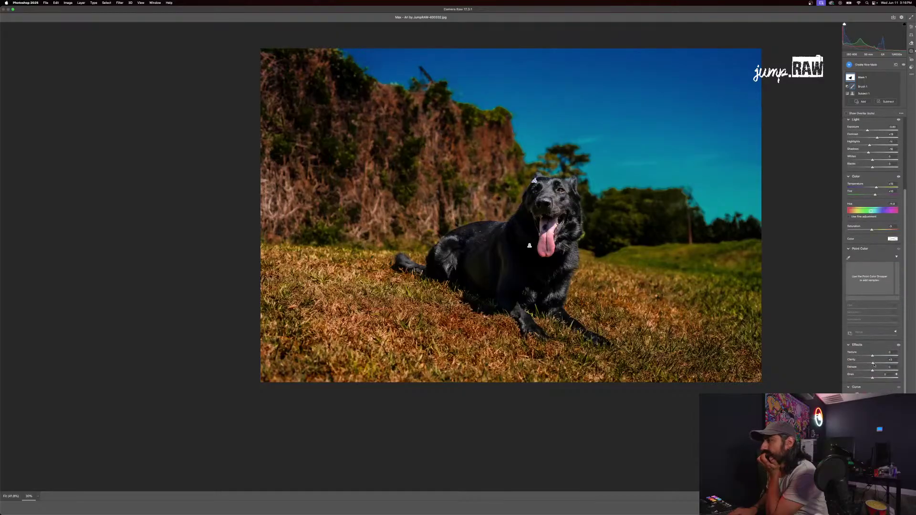
scroll(874, 366, down, 2)
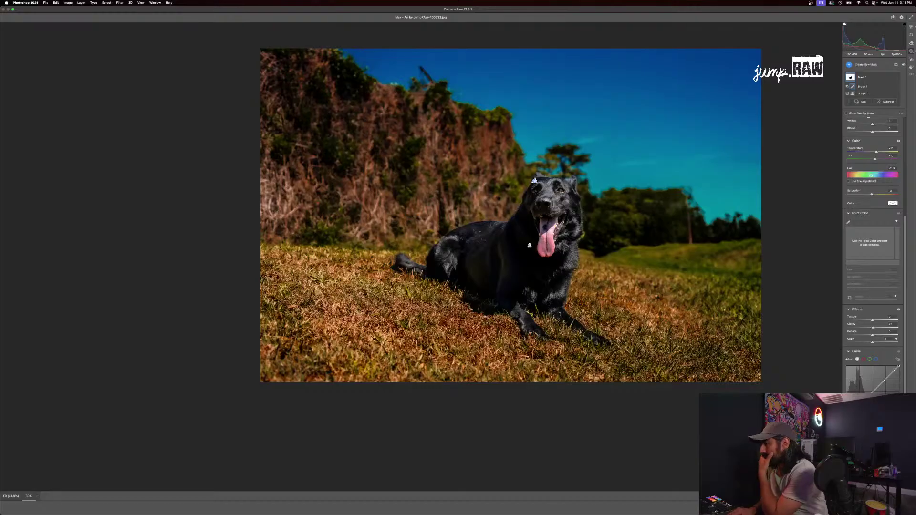
drag(857, 408, 857, 411)
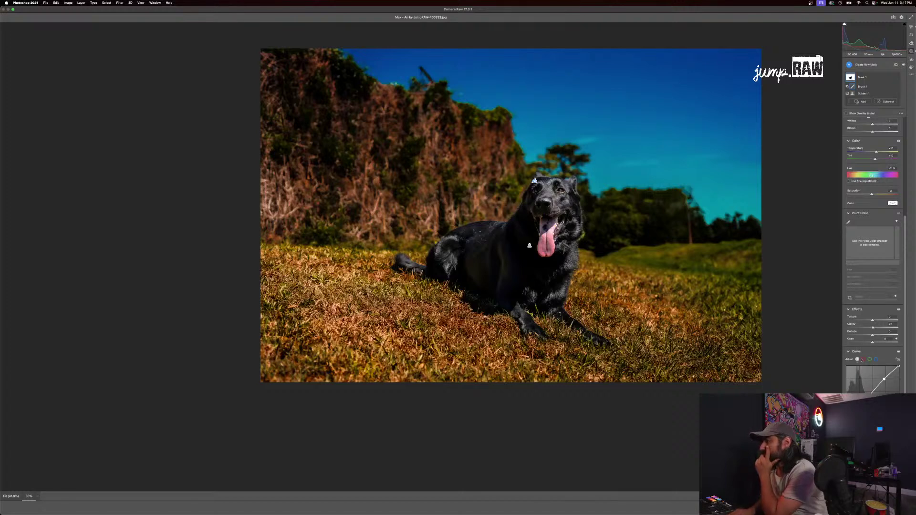
scroll(858, 204, up, 3)
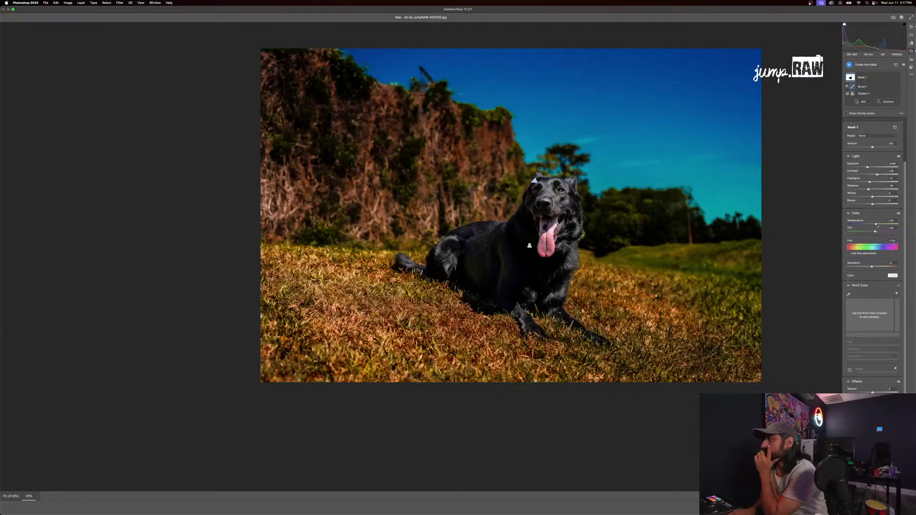
Bring the masked background's temperature and tint closer to neutral and raise its exposure slightly
drag(875, 224, 875, 232)
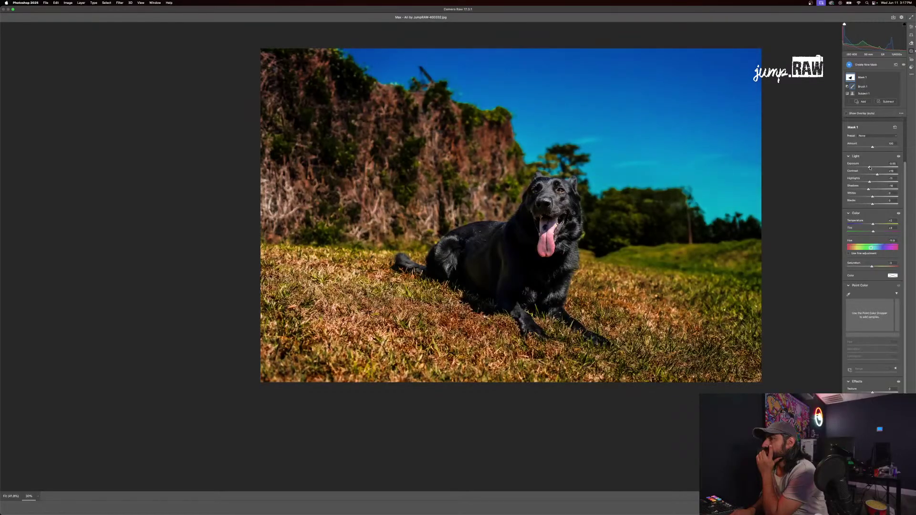
drag(870, 167, 870, 167)
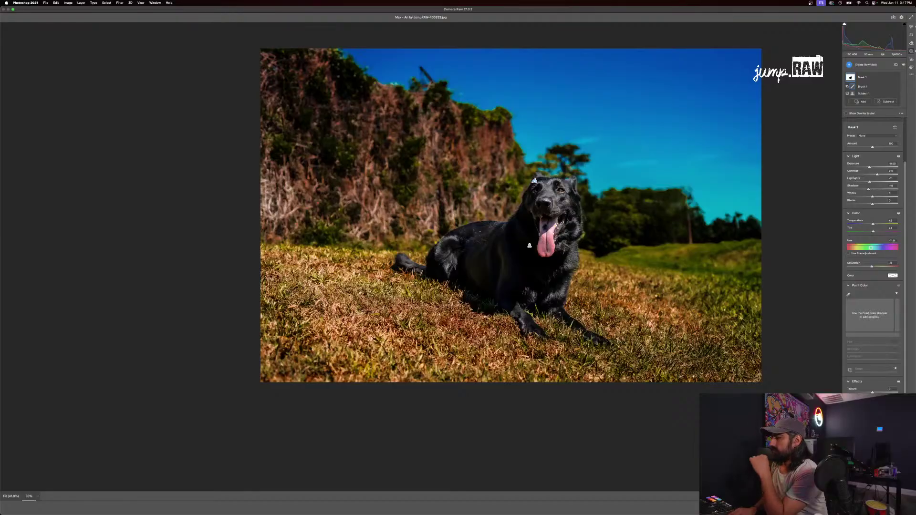
Add a brush to the background mask, paint over the missed green fringe beside the dog's neck, and apply the Camera Raw edits
click(871, 103)
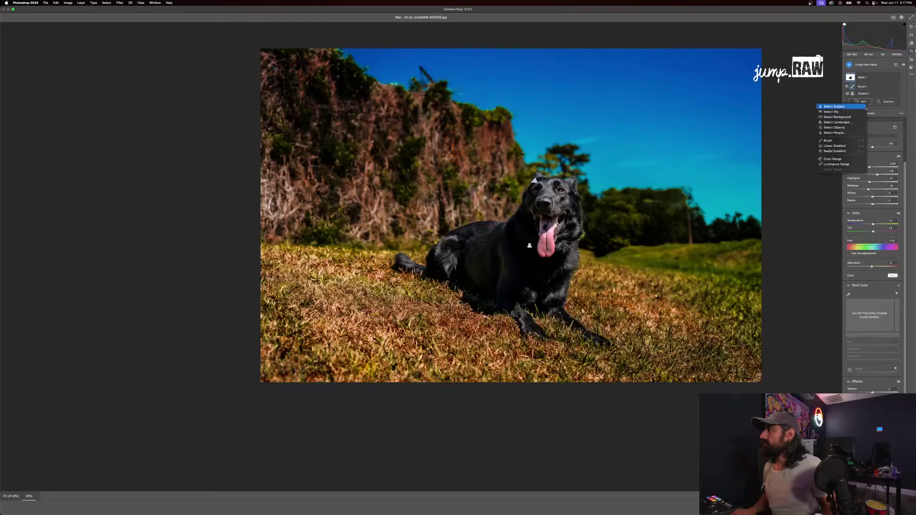
click(831, 141)
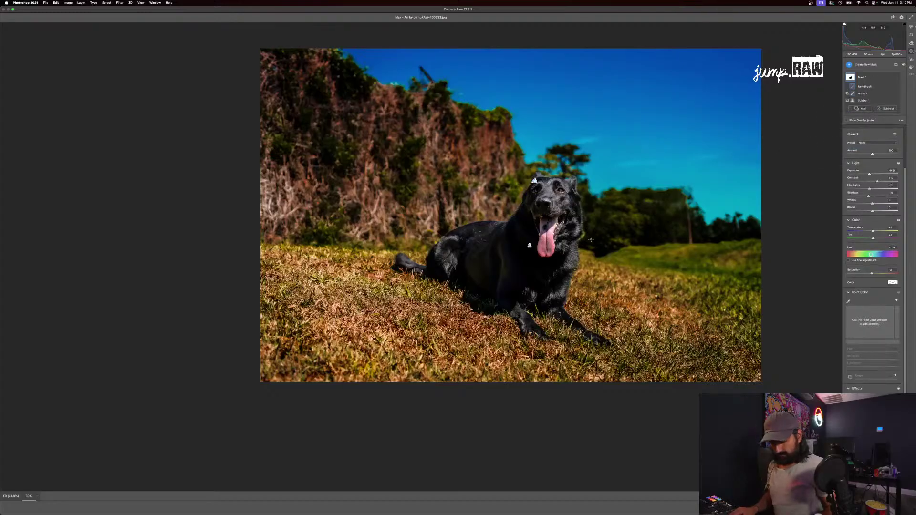
key(super+equal)
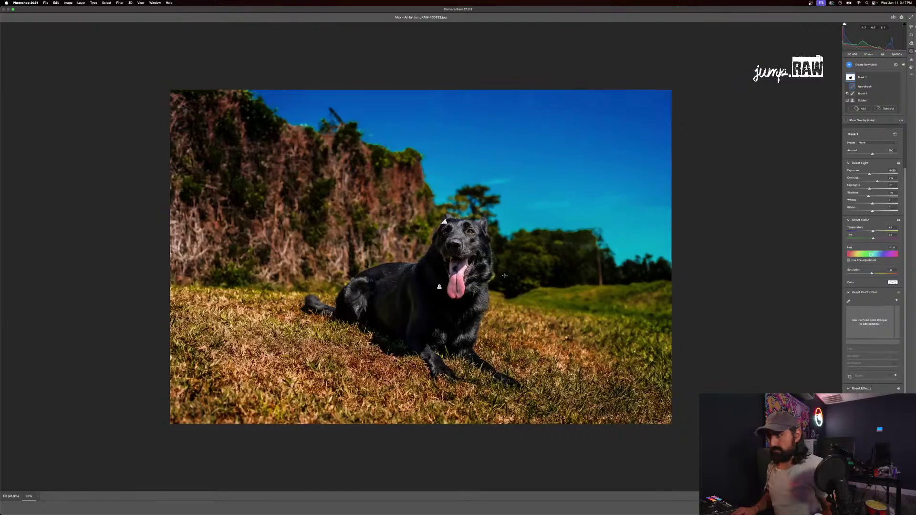
scroll(568, 288, up, 5)
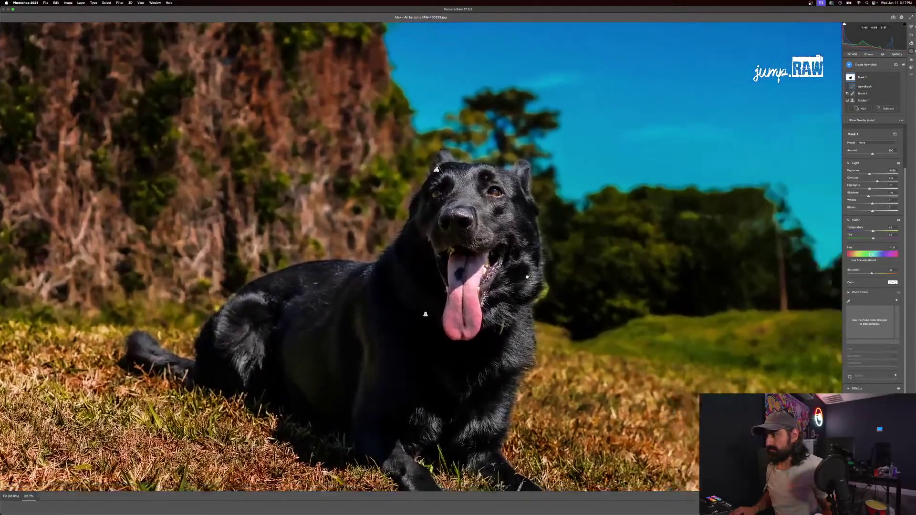
scroll(567, 287, right, 3)
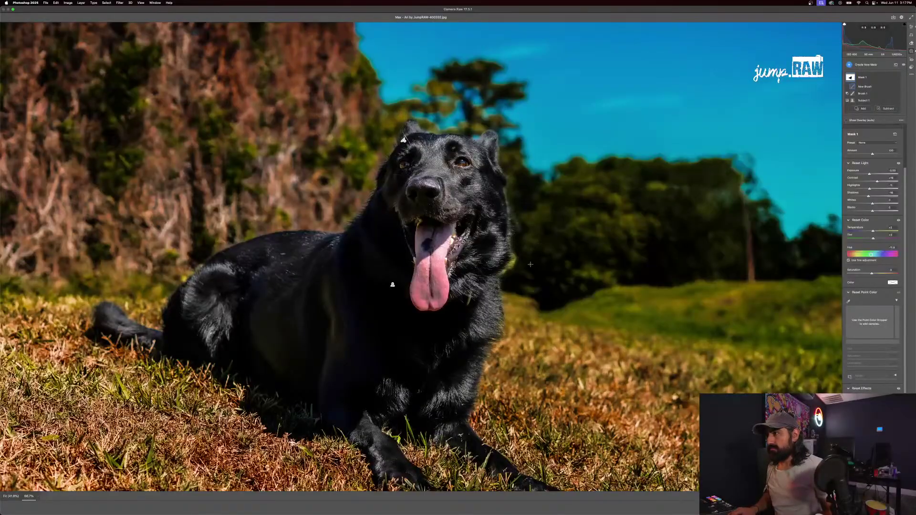
scroll(530, 264, up, 5)
scroll(549, 263, right, 3)
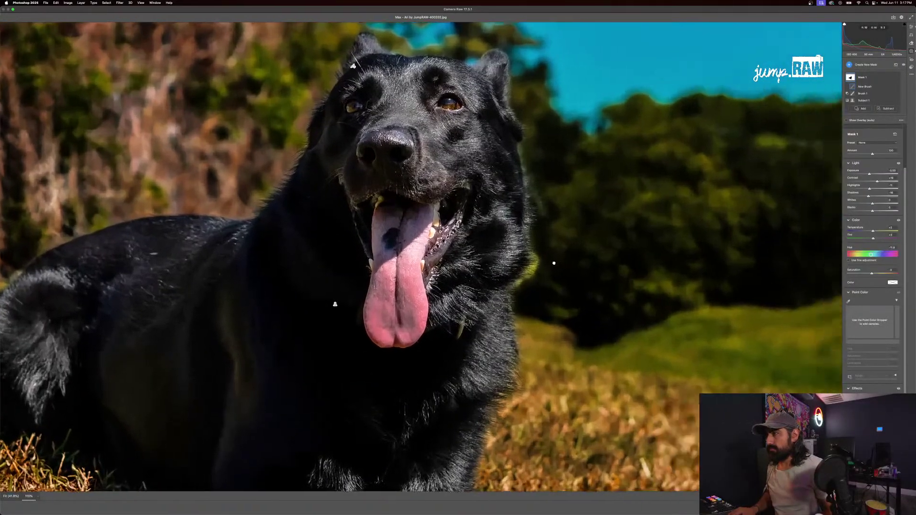
scroll(554, 263, right, 2)
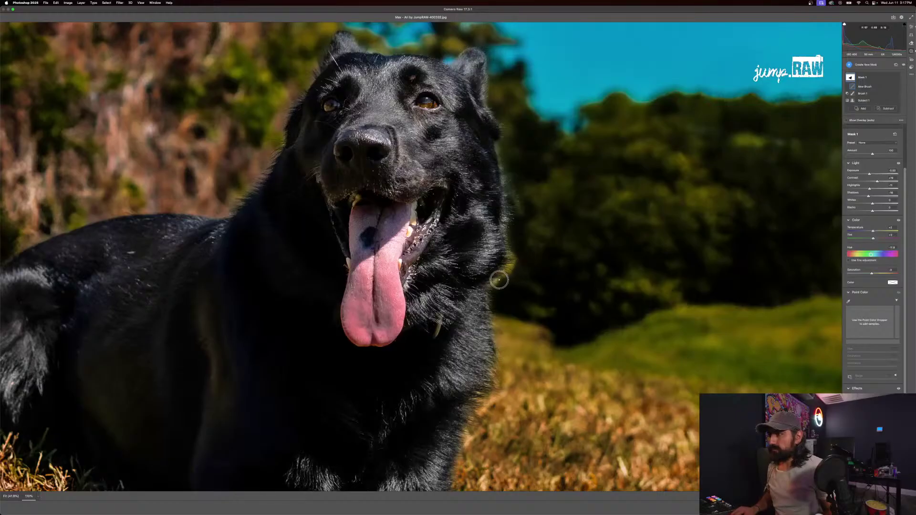
mouse_move(524, 257)
mouse_down()
mouse_move(510, 275)
mouse_move(515, 173)
mouse_up()
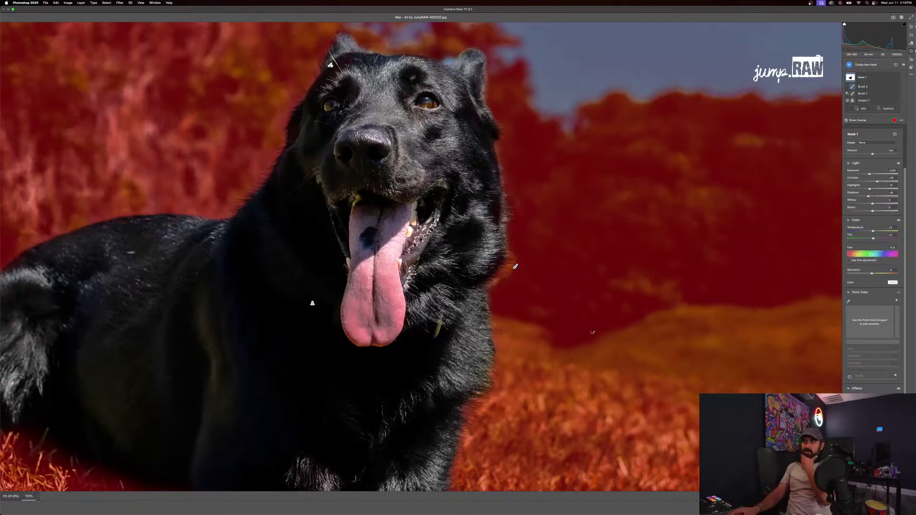
key(Return)
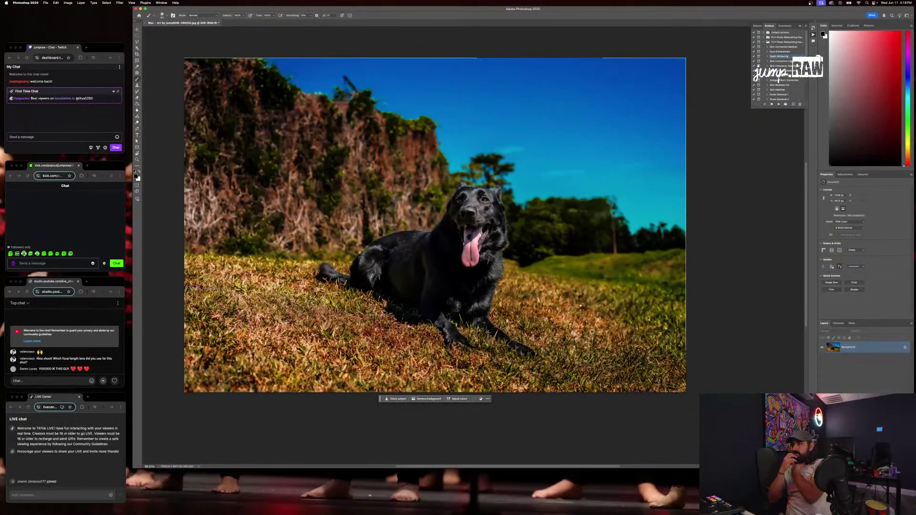
Compare the photo before and after the Camera Raw background edit by undoing and redoing it
key(super+z)
key(super+shift+z)
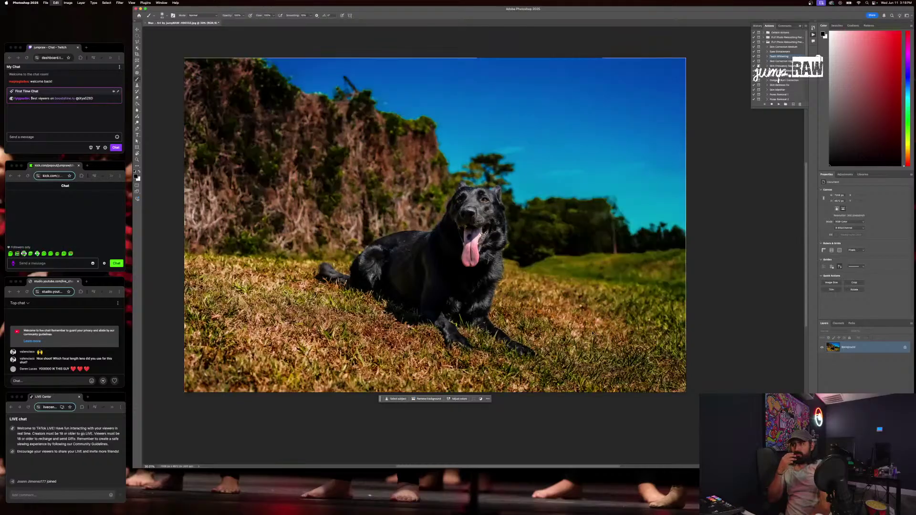
key(super+z)
key(super+shift+z)
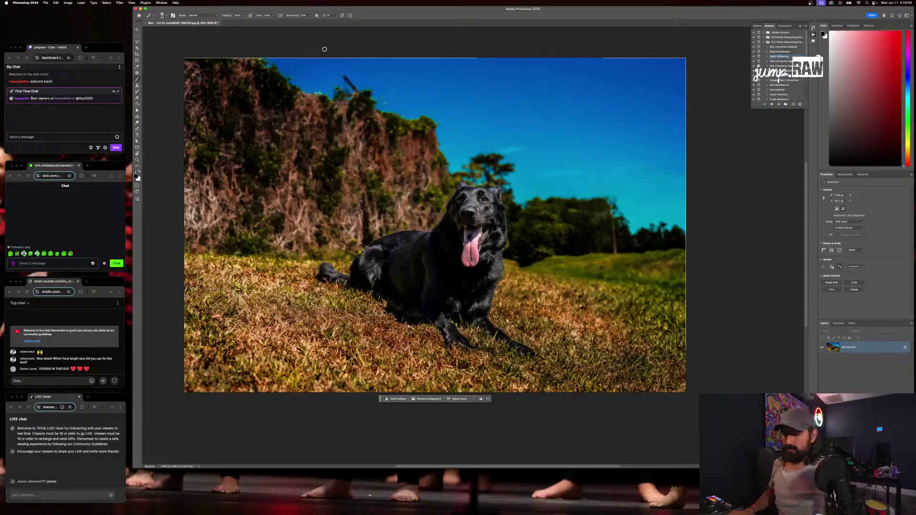
scroll(328, 47, up, 10)
scroll(324, 61, down, 10)
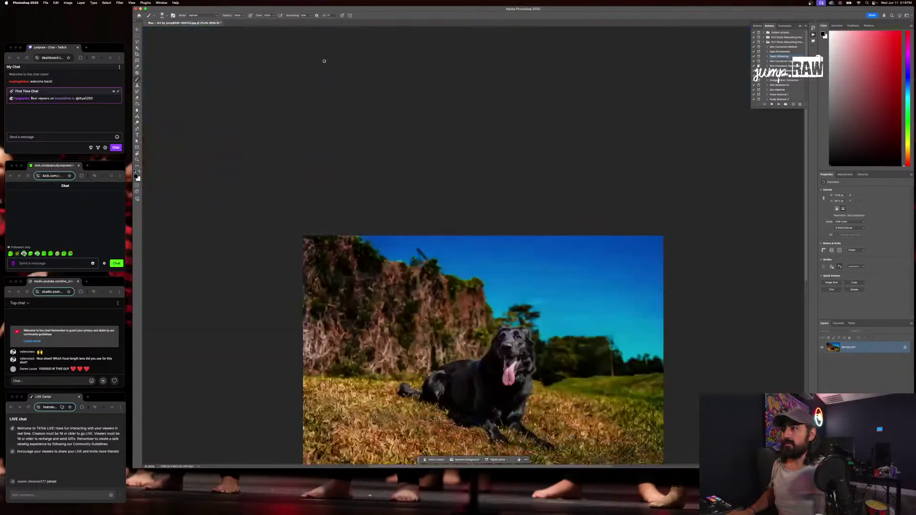
scroll(324, 62, down, 5)
scroll(314, 56, right, 3)
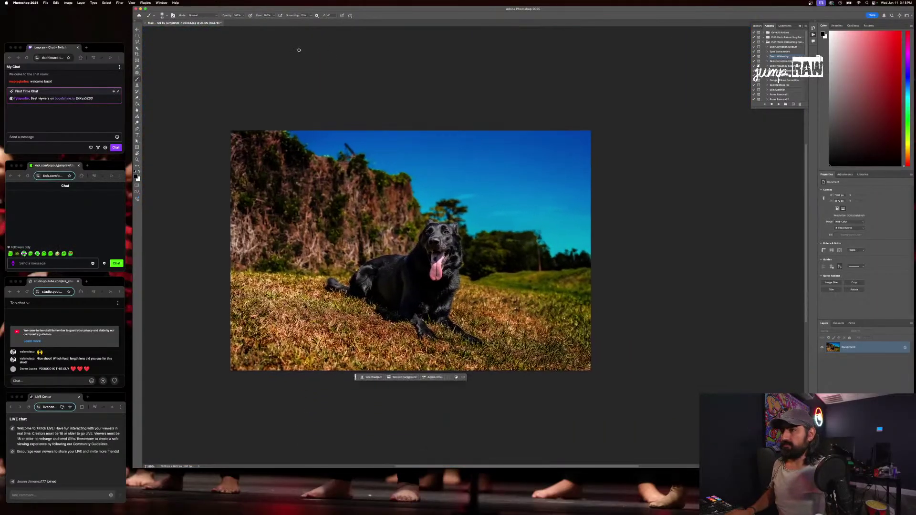
Try brightening the whole photo with Levels by lowering the white input level and lifting the midtones
click(106, 3)
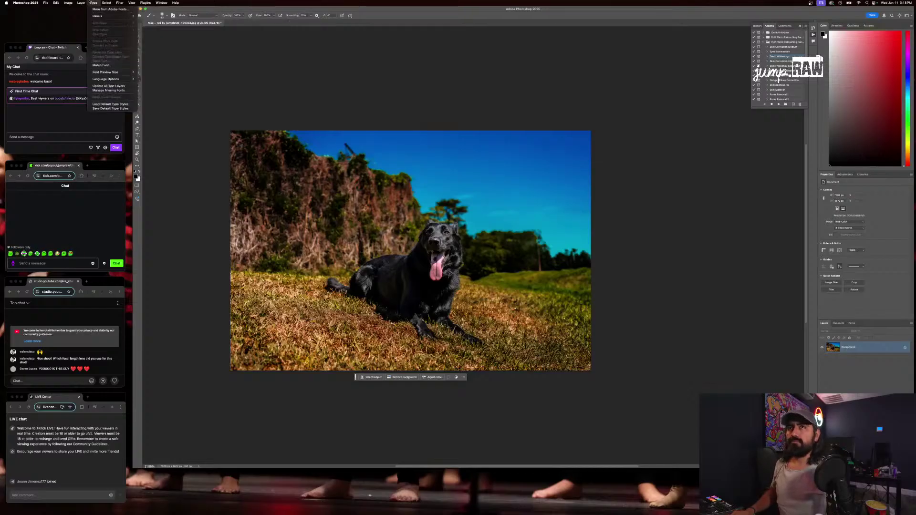
click(131, 3)
click(128, 3)
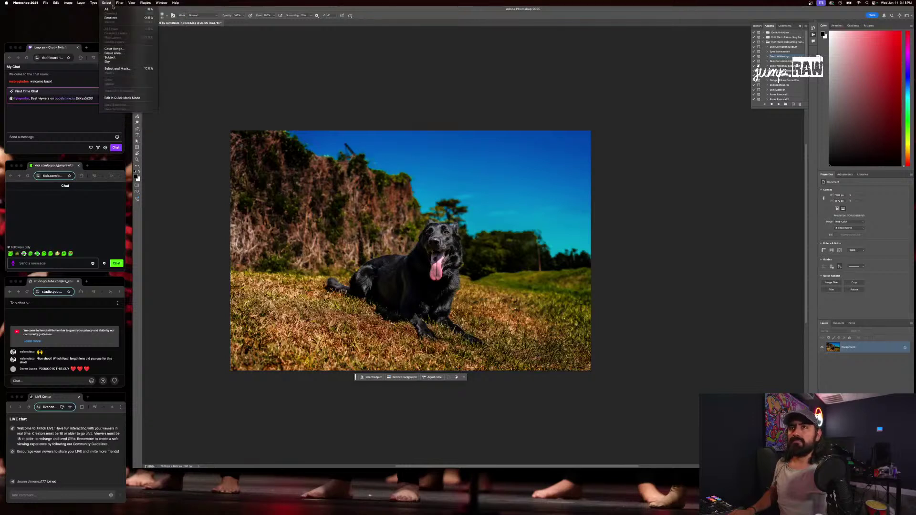
mouse_move(152, 5)
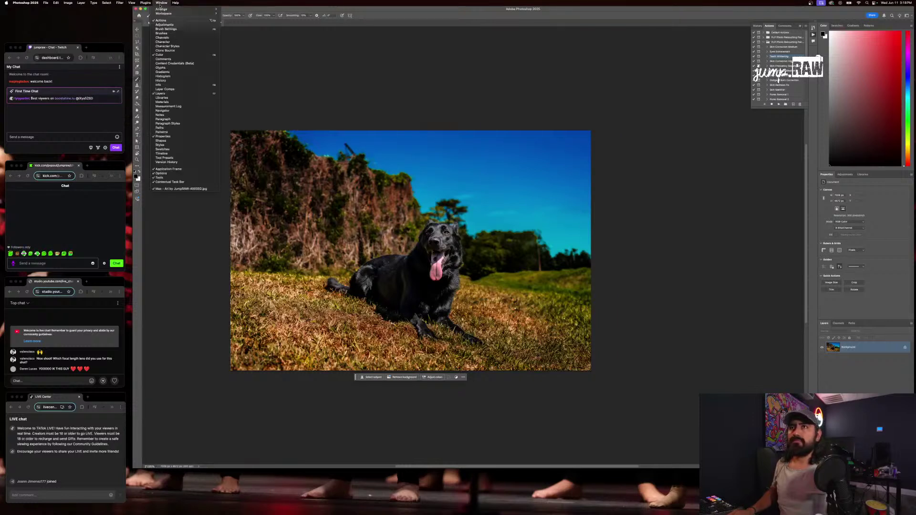
click(68, 3)
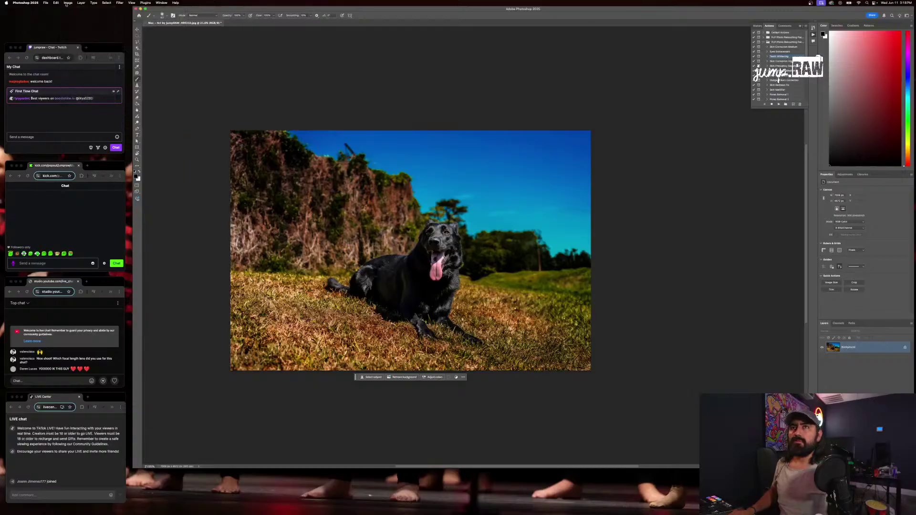
click(69, 4)
mouse_move(82, 18)
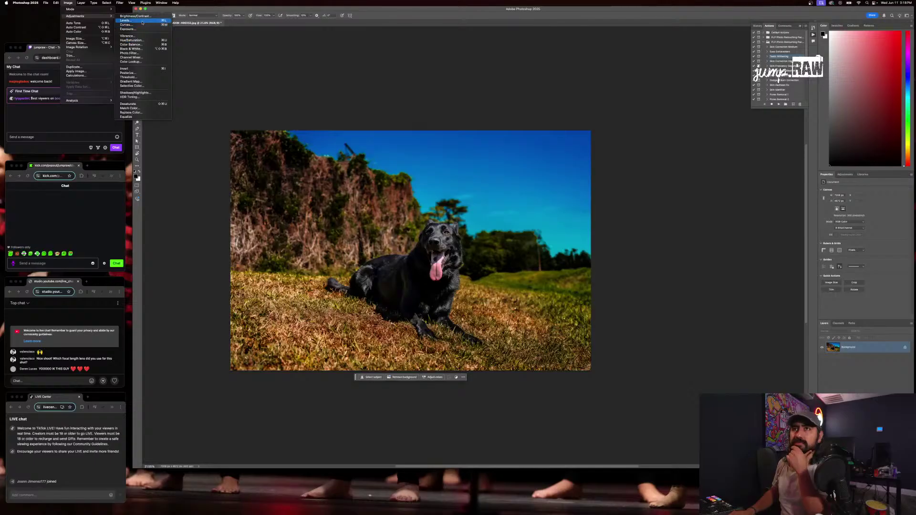
click(127, 20)
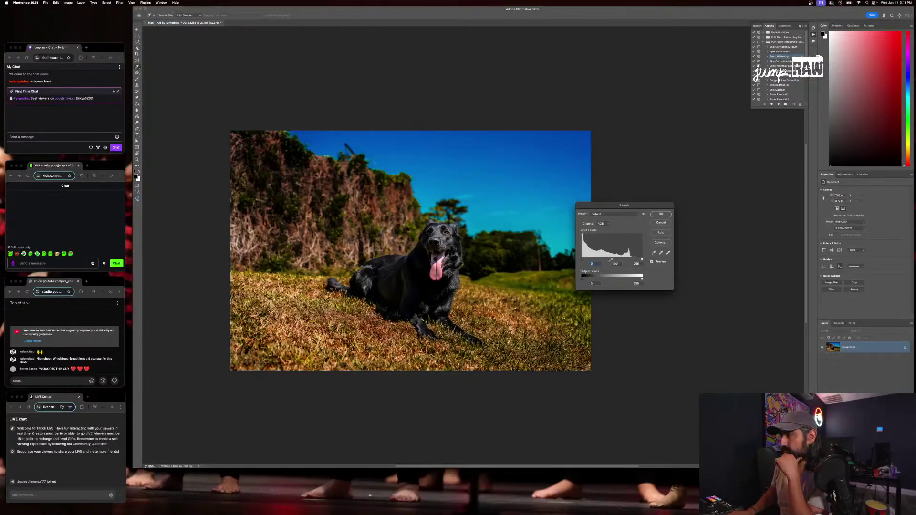
mouse_move(611, 259)
mouse_down()
mouse_move(639, 260)
mouse_move(604, 259)
mouse_up()
click(613, 260)
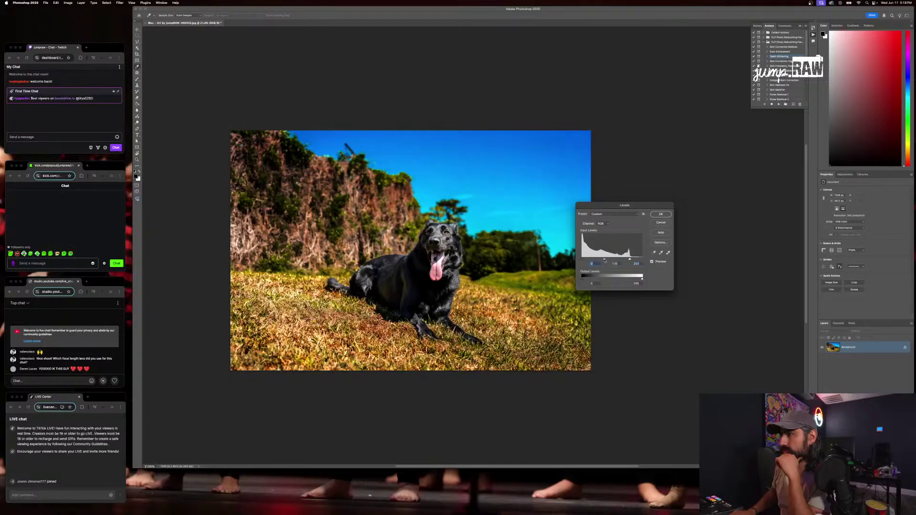
drag(604, 261, 604, 260)
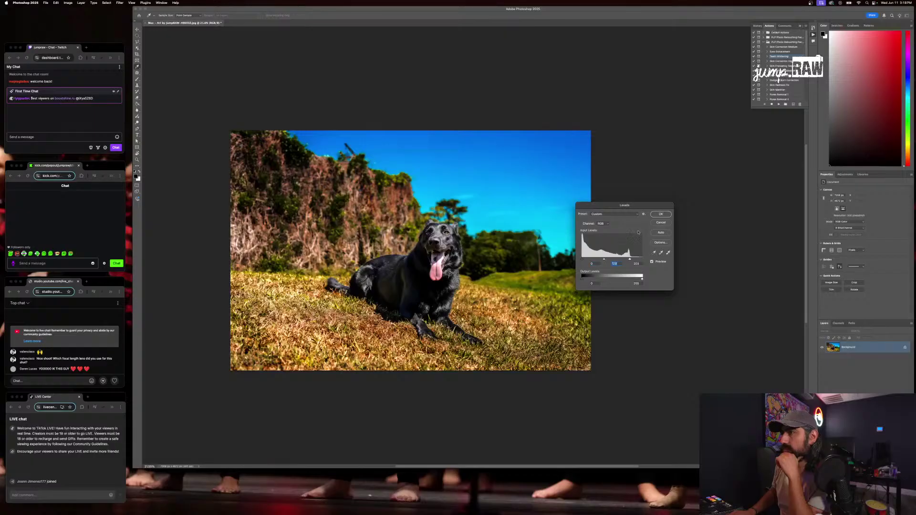
click(660, 215)
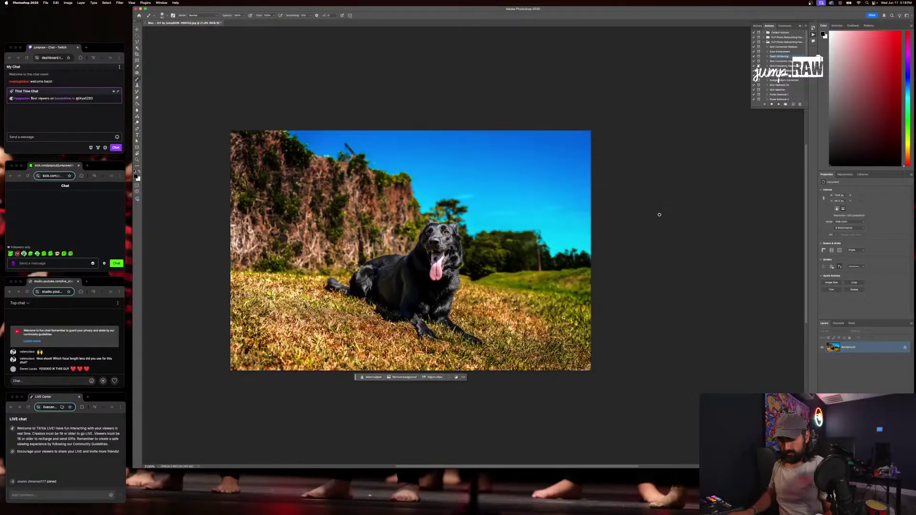
Compare the photo against its earlier states and undo the Levels adjustment, keeping the Camera Raw edit
key(super+z)
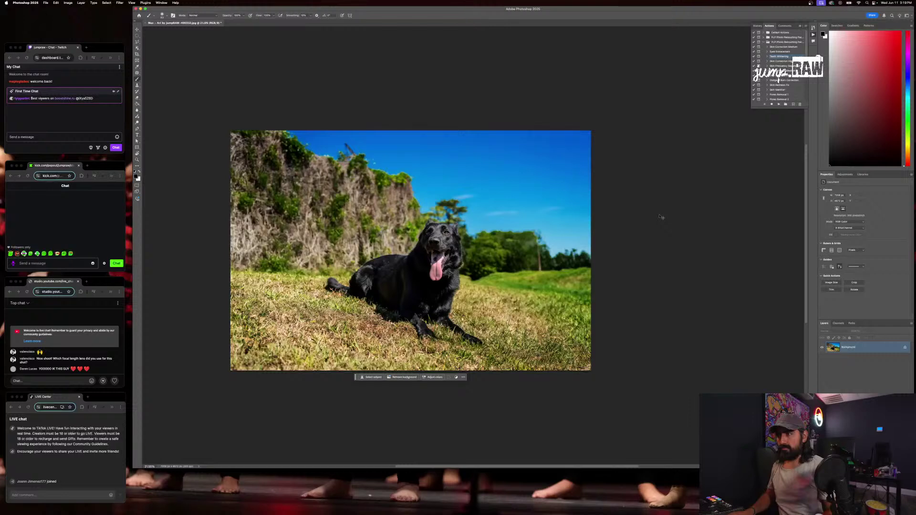
key(super+shift+z)
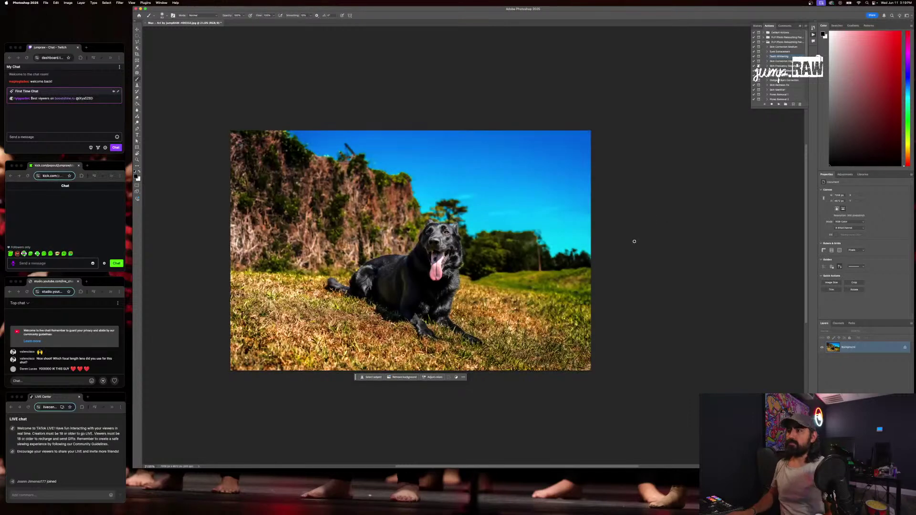
key(super+shift+z)
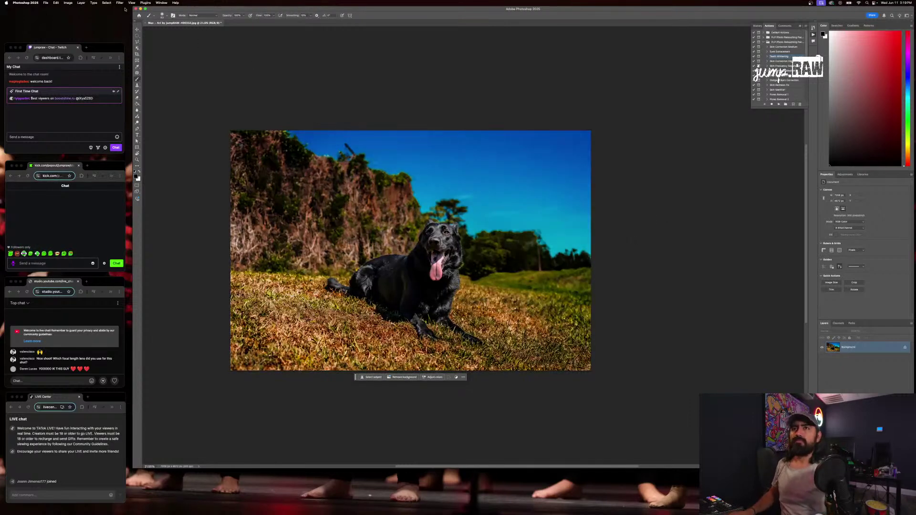
Brighten the whole photo with a gentler Levels adjustment by lowering the white input level slightly, and compare before and after
click(81, 3)
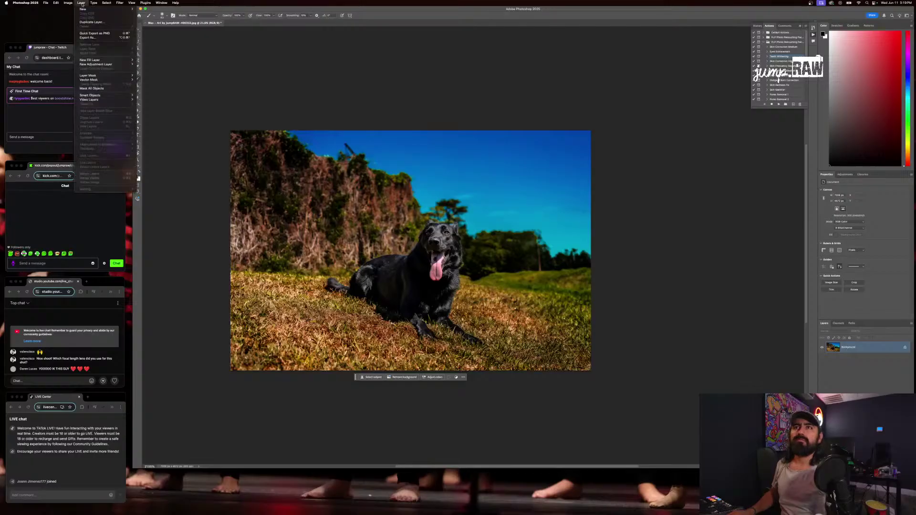
mouse_move(69, 3)
mouse_move(88, 16)
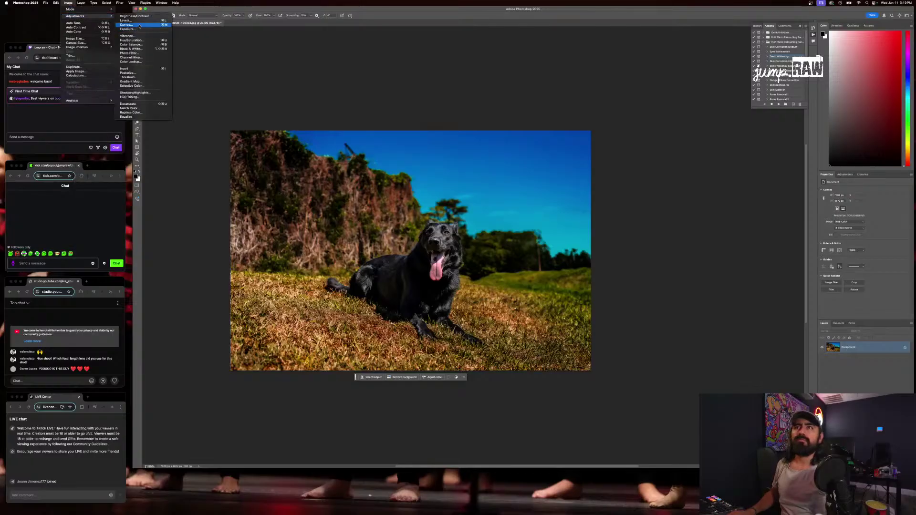
click(126, 20)
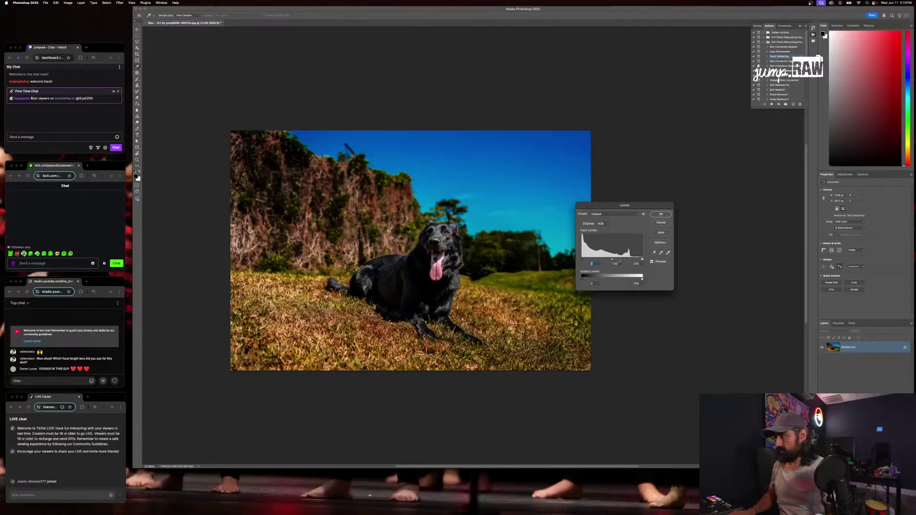
drag(642, 260, 631, 260)
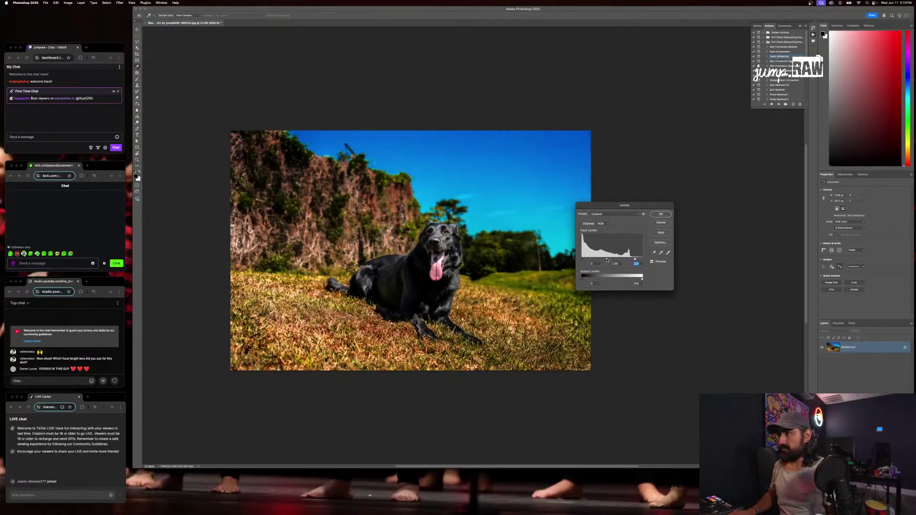
click(656, 214)
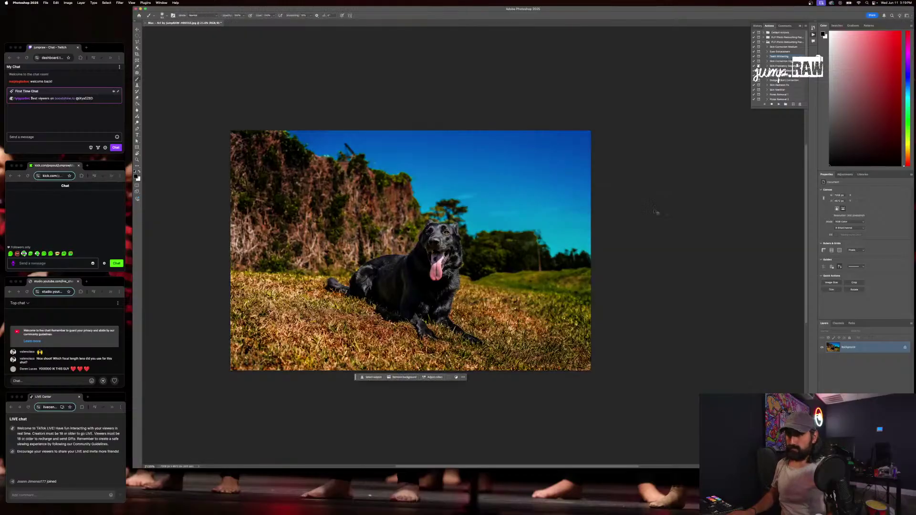
key(super+z)
key(super+shift+z)
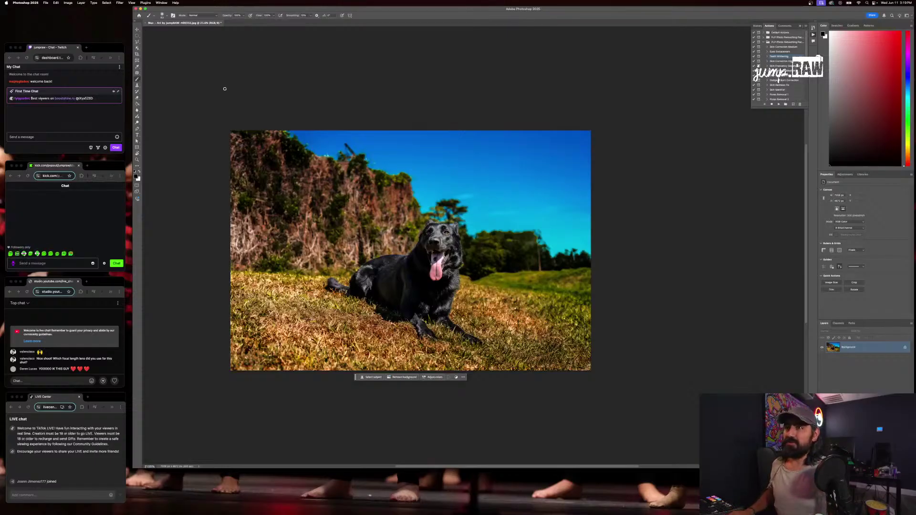
Add contrast to the whole photo with a Curves adjustment by slightly lowering the shadows and raising the highlights
click(119, 3)
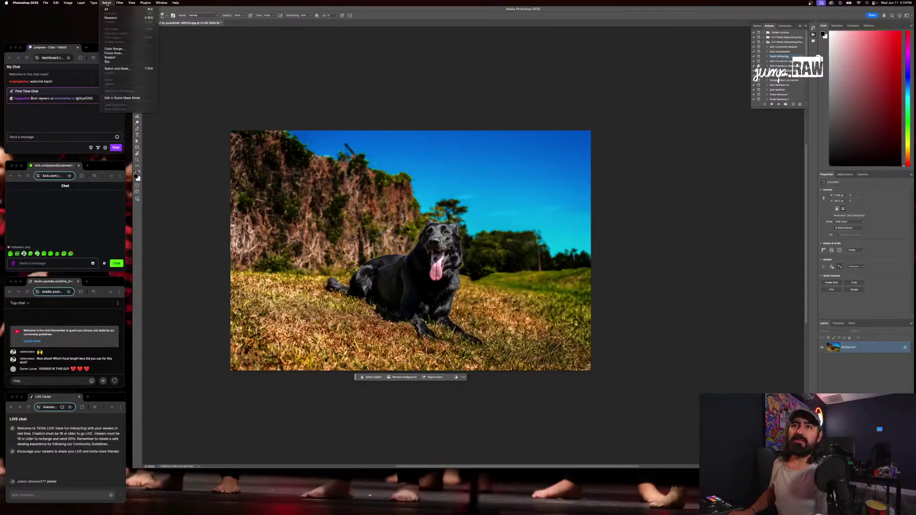
mouse_move(75, 16)
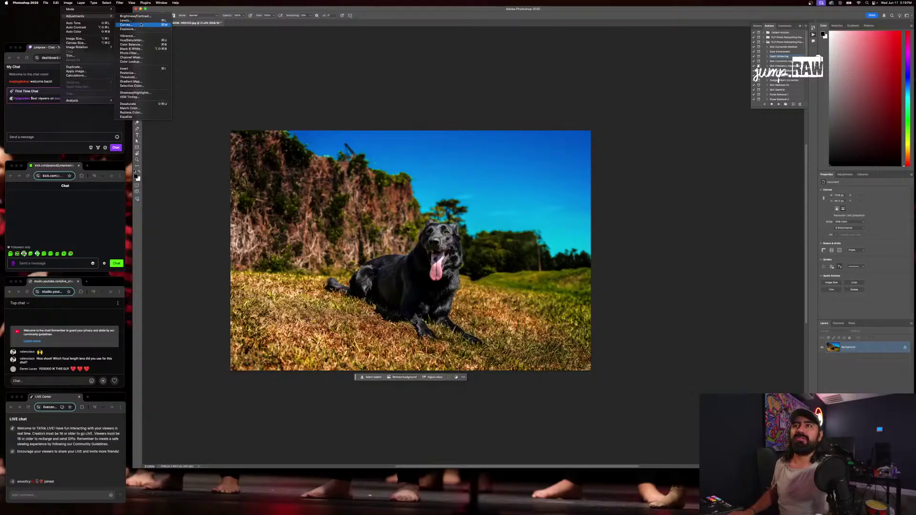
click(136, 25)
drag(684, 203, 681, 207)
drag(710, 176, 711, 170)
click(789, 145)
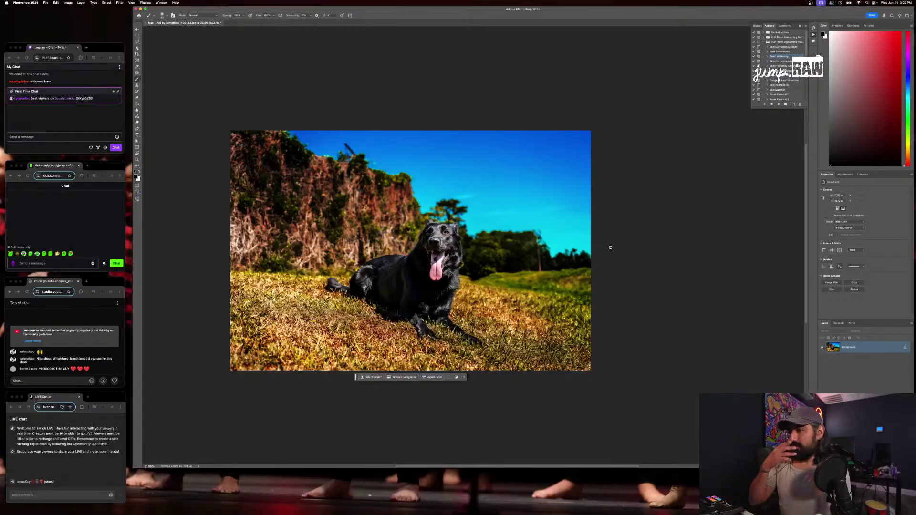
Examine the dog's face and fur up close and the overall look of the photo
scroll(530, 260, up, 3)
scroll(406, 262, up, 5)
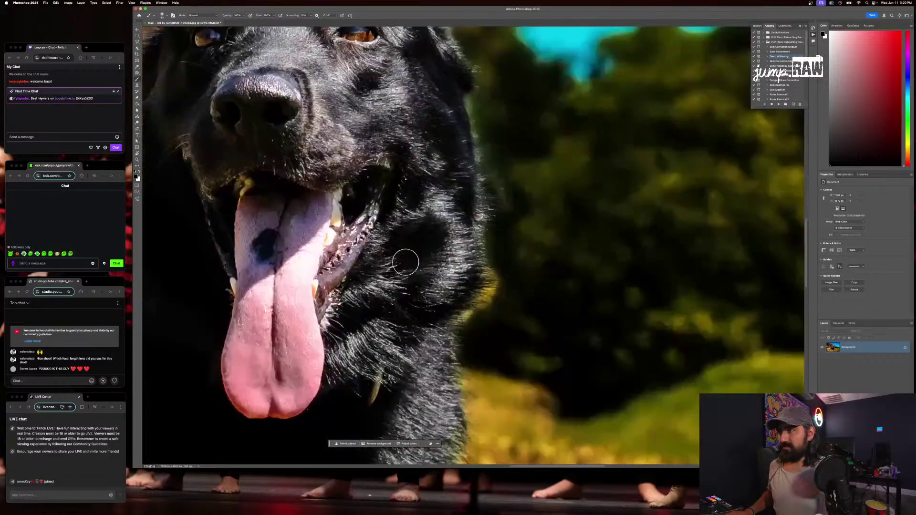
scroll(406, 262, down, 5)
scroll(406, 263, up, 5)
scroll(406, 262, down, 6)
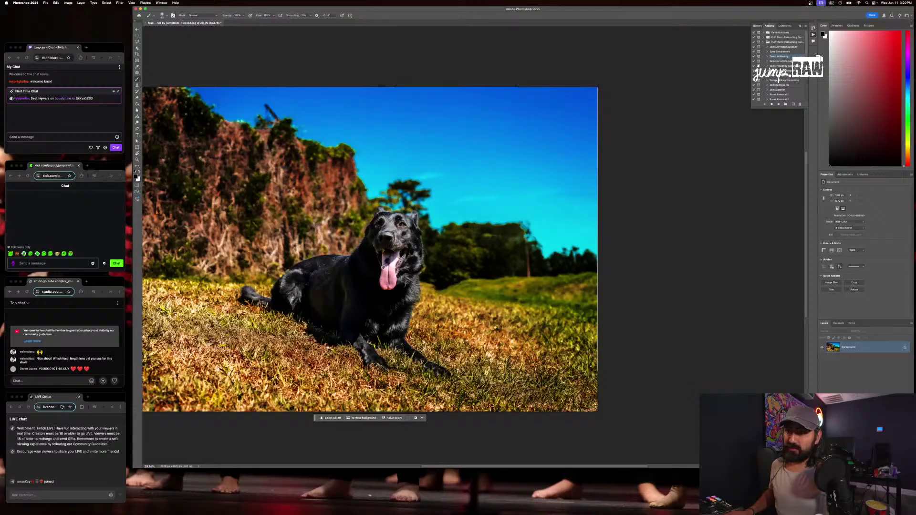
scroll(393, 268, down, 2)
scroll(392, 268, up, 2)
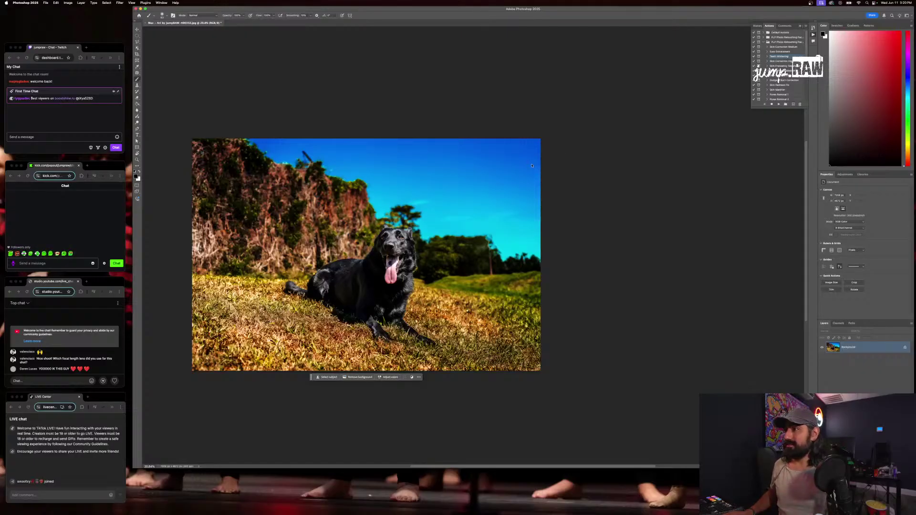
Save the photo as a JPEG in the Selected folder with "b" appended to its file name, and close the document
key(super+shift+s)
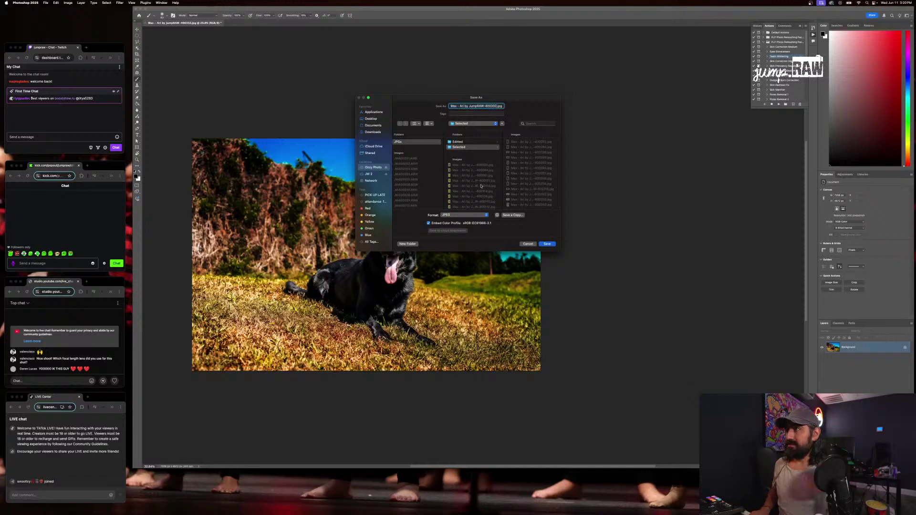
key(Right)
text(b)
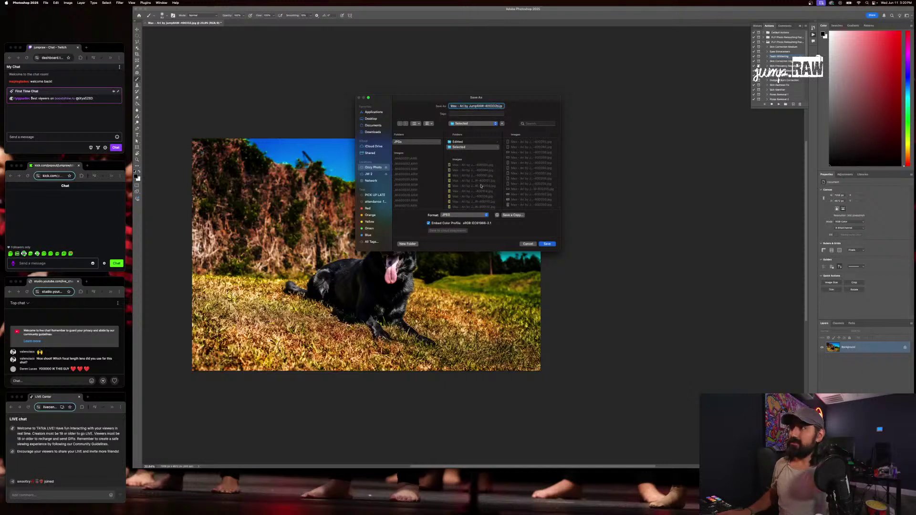
click(546, 244)
click(246, 134)
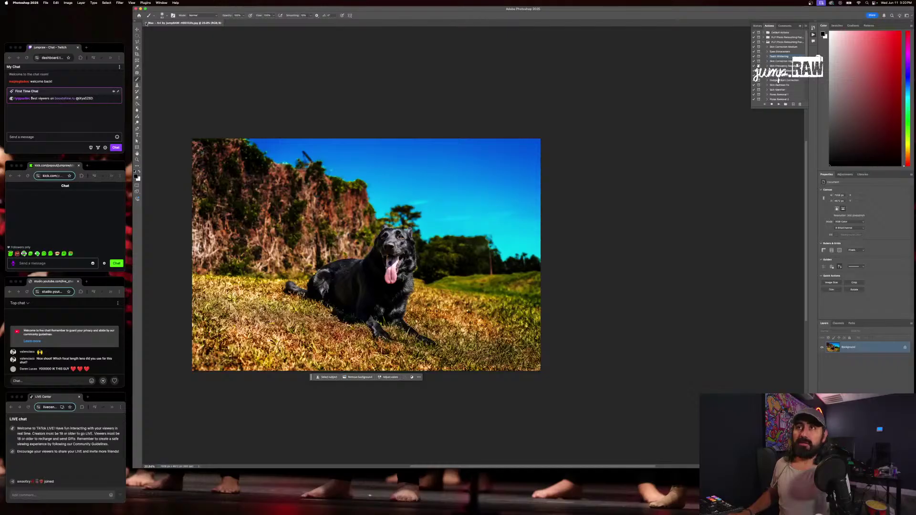
click(146, 23)
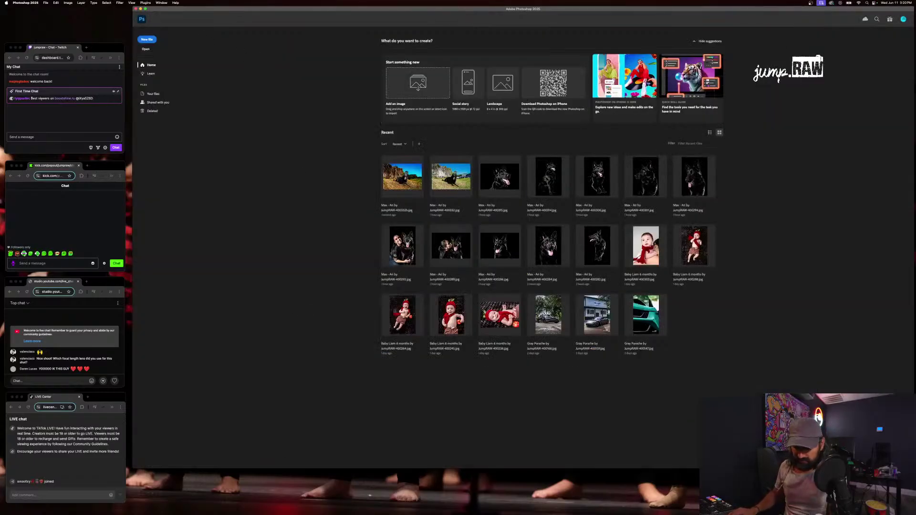
Switch to the Selected folder in Finder and expand its gallery window to full screen
key(super+Tab)
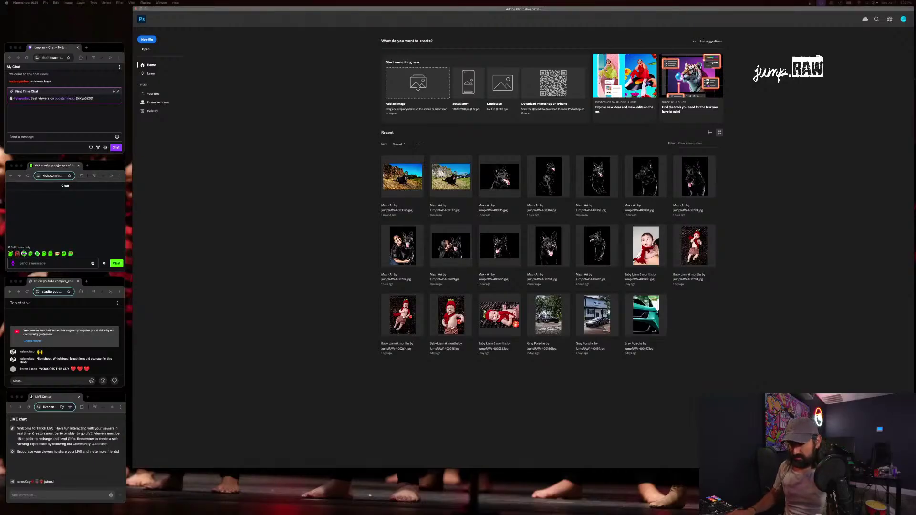
drag(260, 514, 396, 159)
click(318, 156)
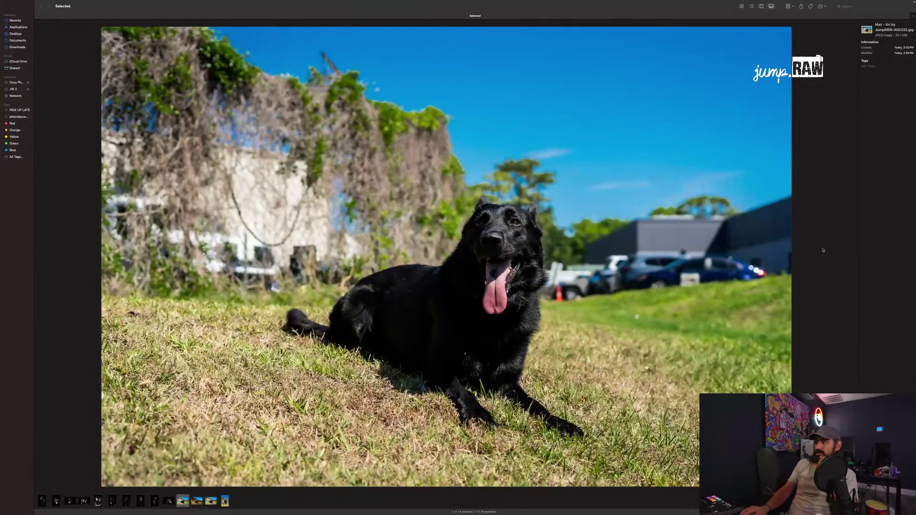
Compare the original photo of the lying dog with its saved edited version by alternating between the two files
key(Right)
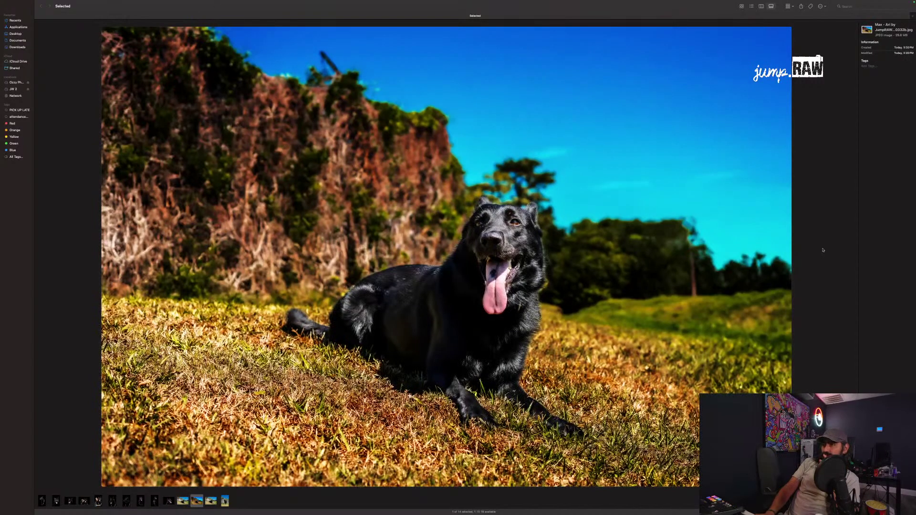
key(Left)
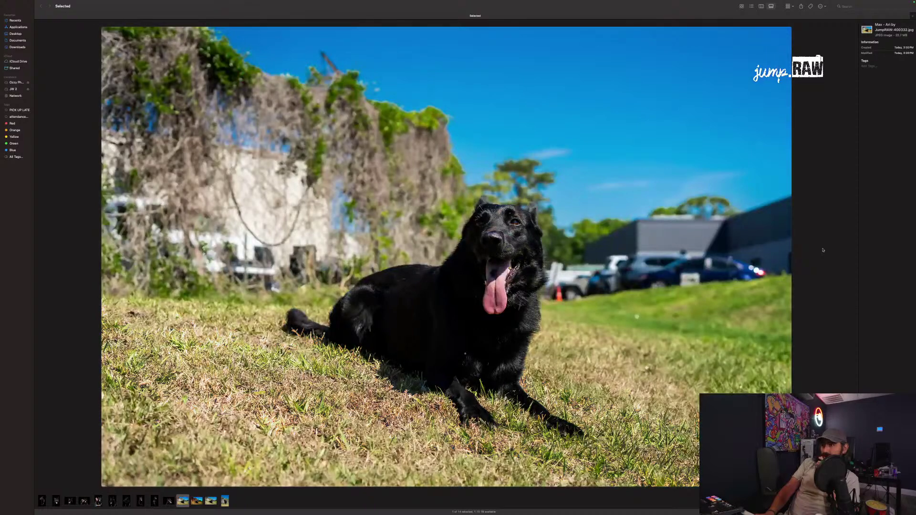
key(Right)
key(Left)
key(Right)
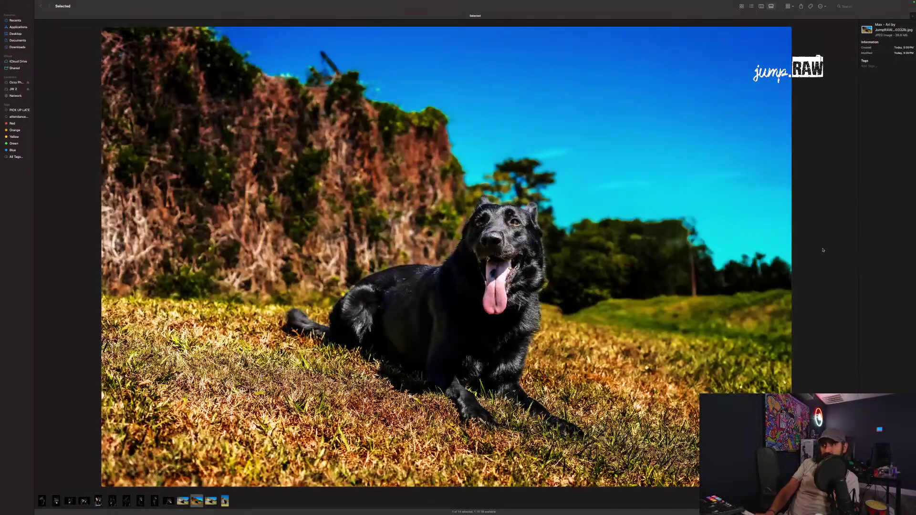
key(Left)
key(Right)
key(Left)
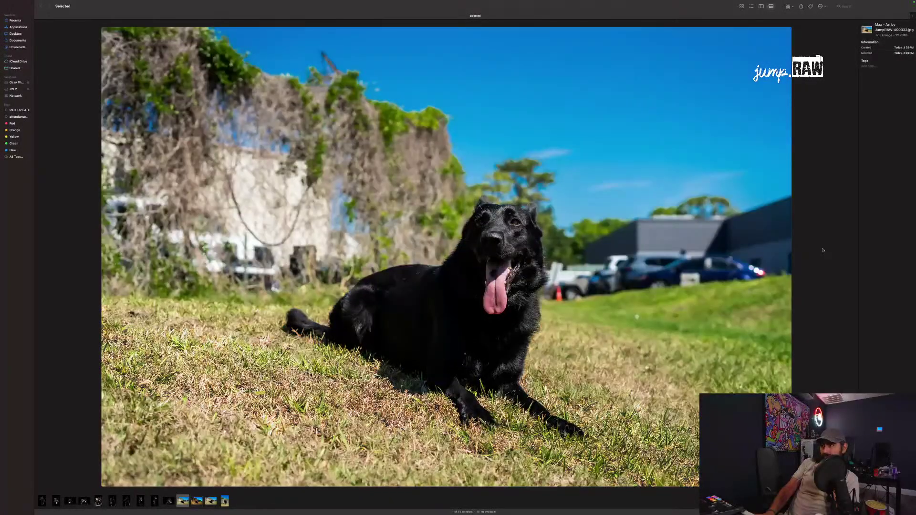
key(Right)
key(Left)
key(Right)
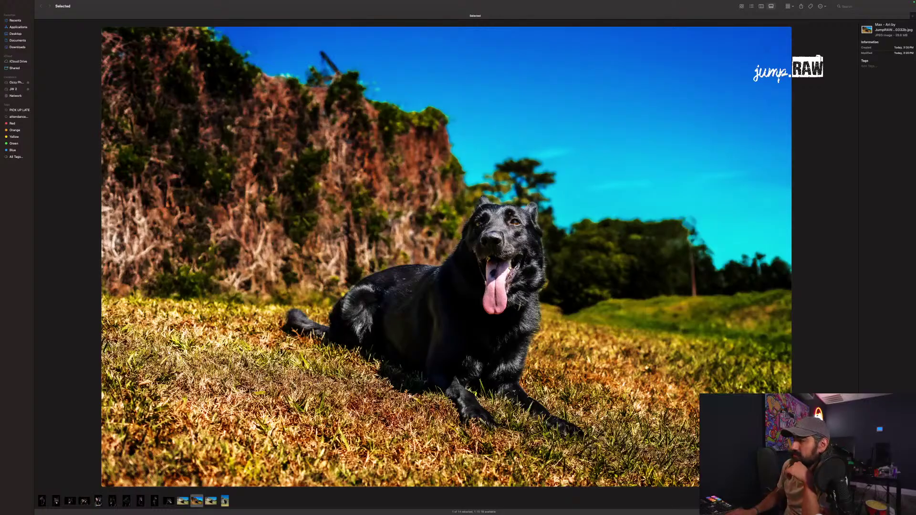
key(Left)
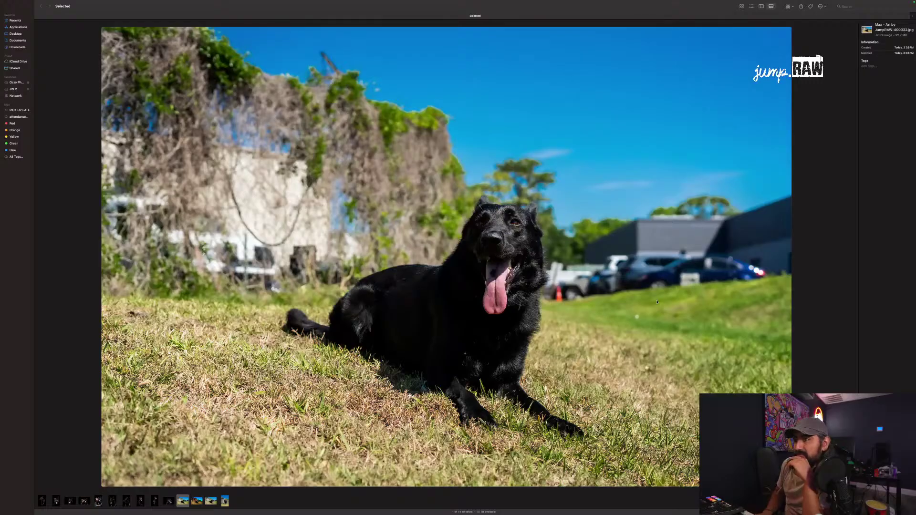
key(Right)
key(Left)
key(Right)
key(Left)
key(Right)
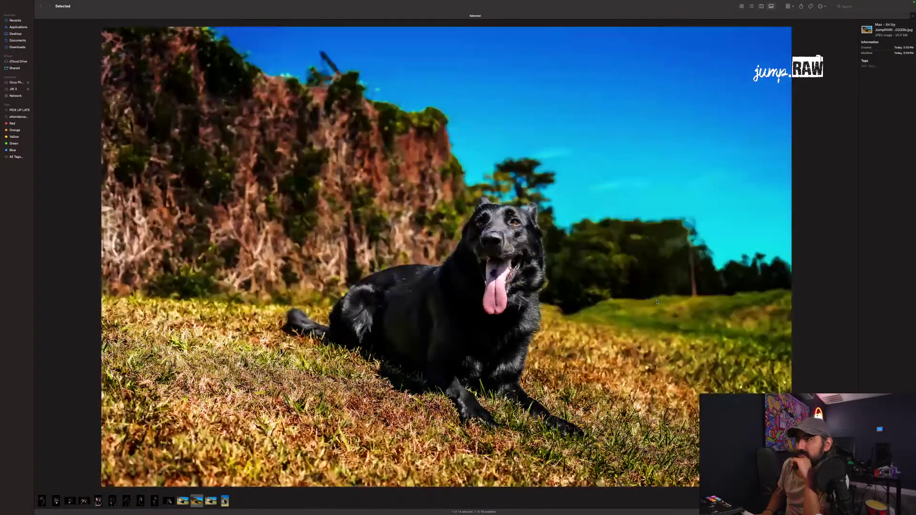
key(Left)
key(Right)
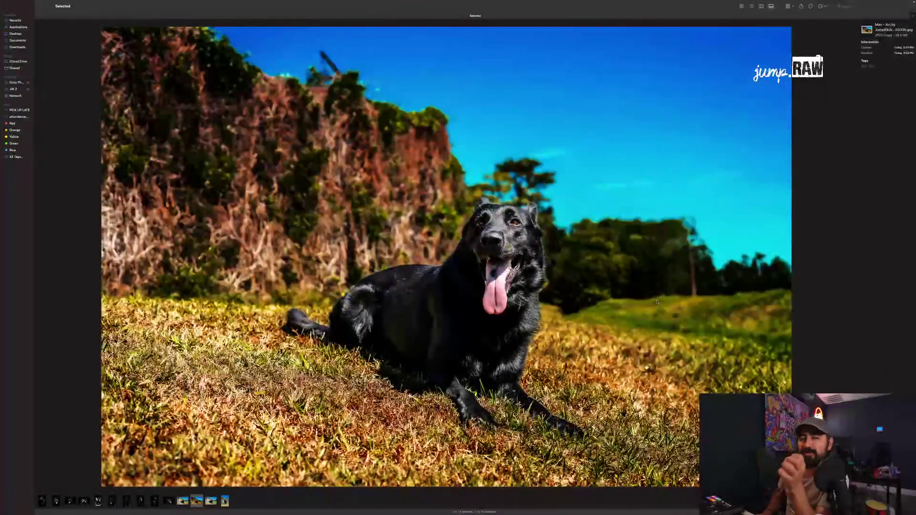
View the two remaining unedited dog photos in the folder and return to the edited version
key(Right)
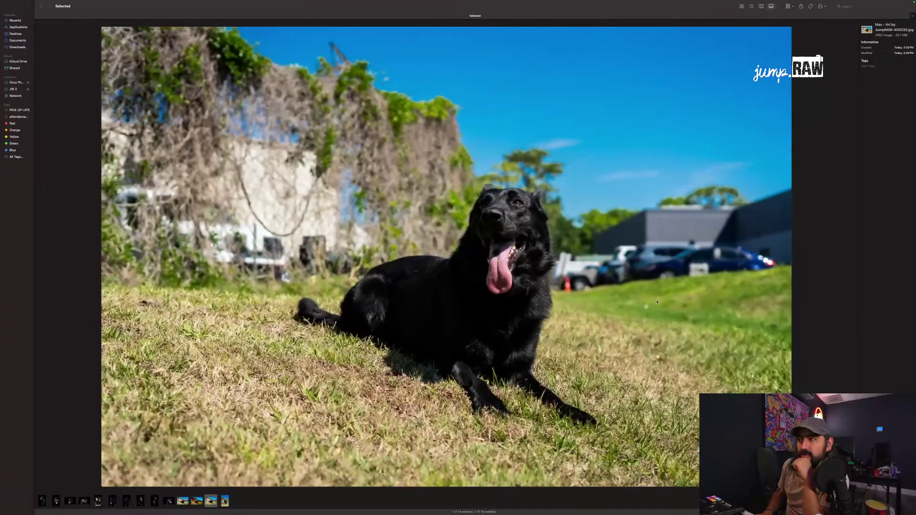
key(Right)
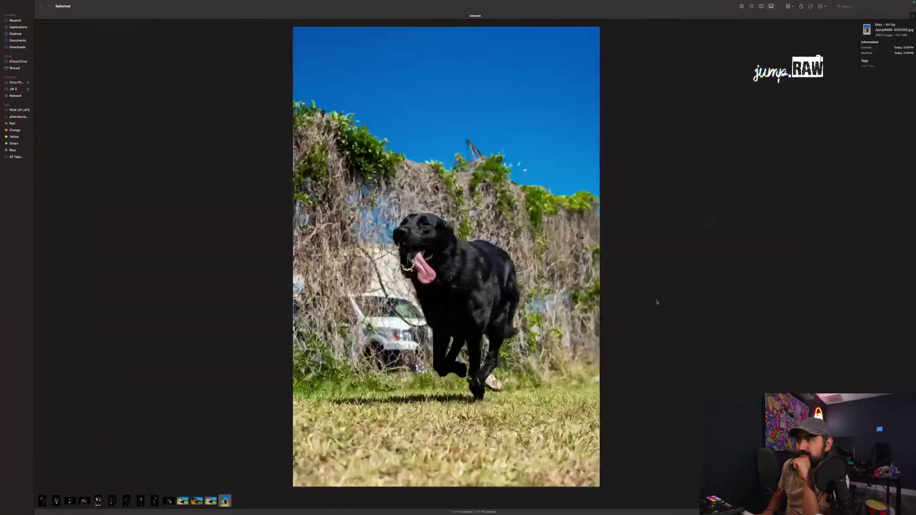
key(Left)
key(Right)
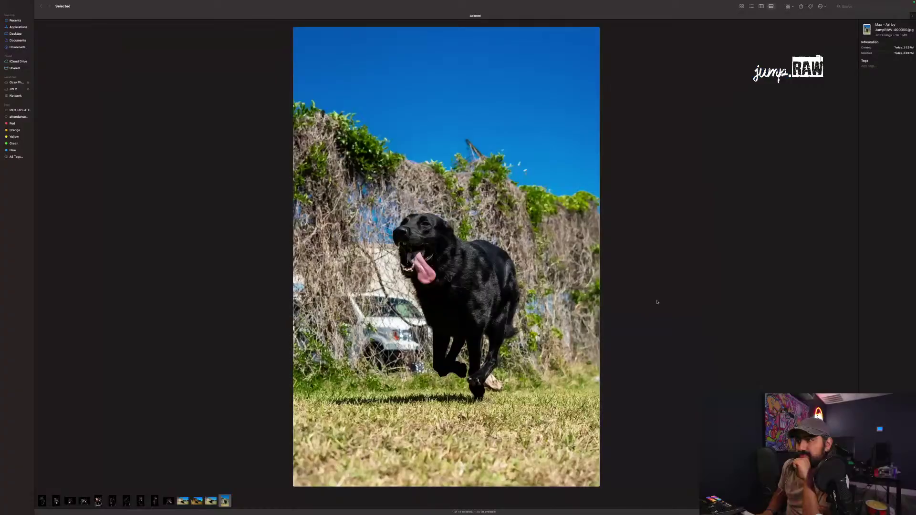
key(Left)
key(Left)
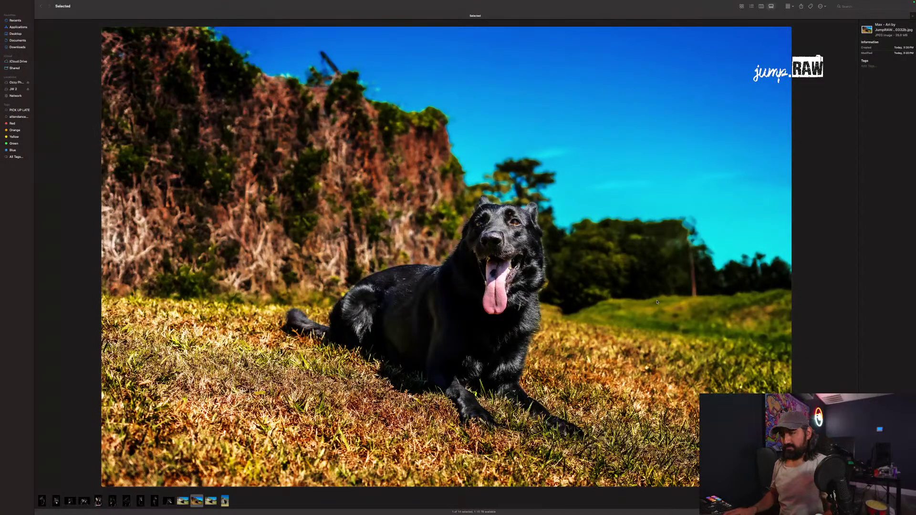
Take the Finder gallery out of full screen, return to Photoshop, and begin switching to another open app
click(15, 12)
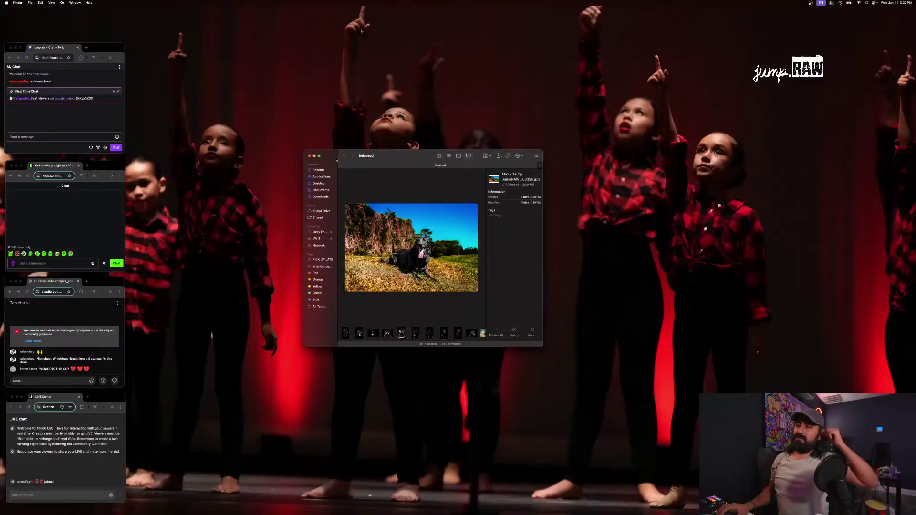
key(super+Tab)
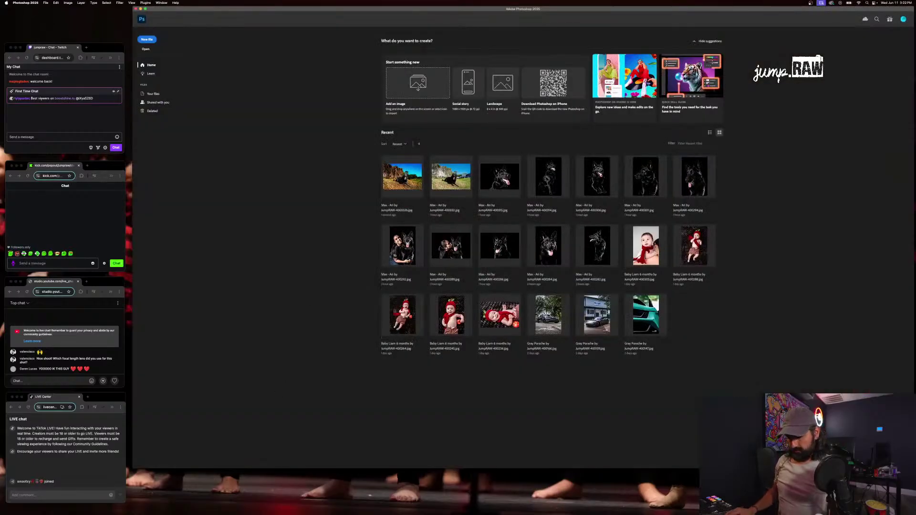
key(super+Tab)
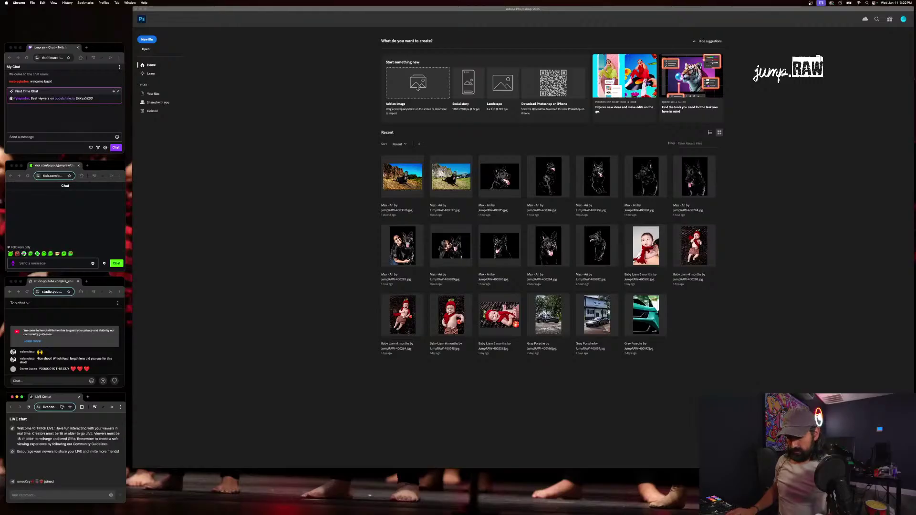
key(super+Tab)
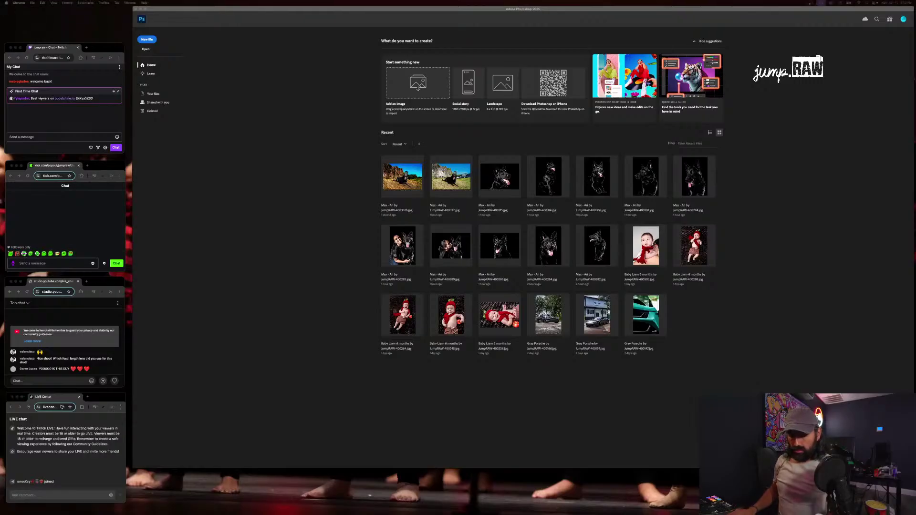